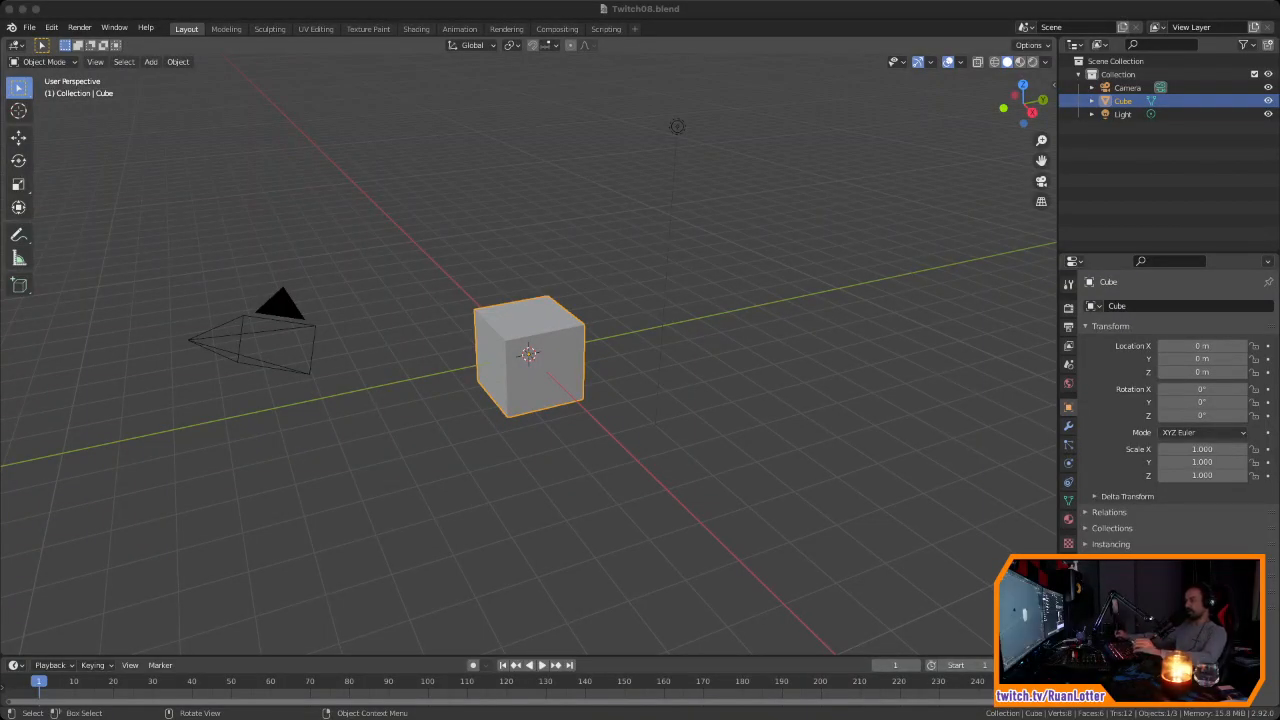
# Step: Delete the default camera, cube and light from the scene
pyautogui.press('super+Tab')
pyautogui.moveTo(620, 395); pyautogui.dragTo(560, 385, button='middle')
pyautogui.press('a')
pyautogui.press('x')
pyautogui.press('Return')
# Step: Import the scanned model into the empty scene as a Wavefront (.obj) file
pyautogui.click(29, 27)
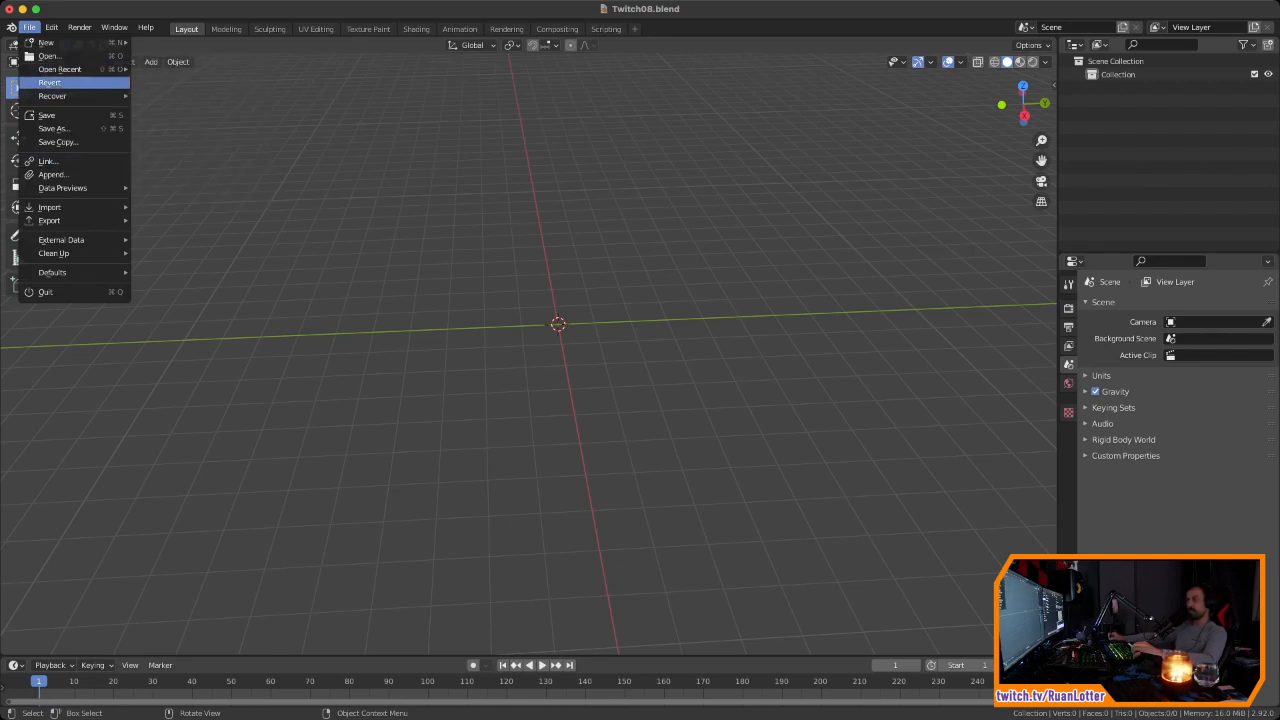
pyautogui.moveTo(60, 69)
pyautogui.moveTo(50, 207)
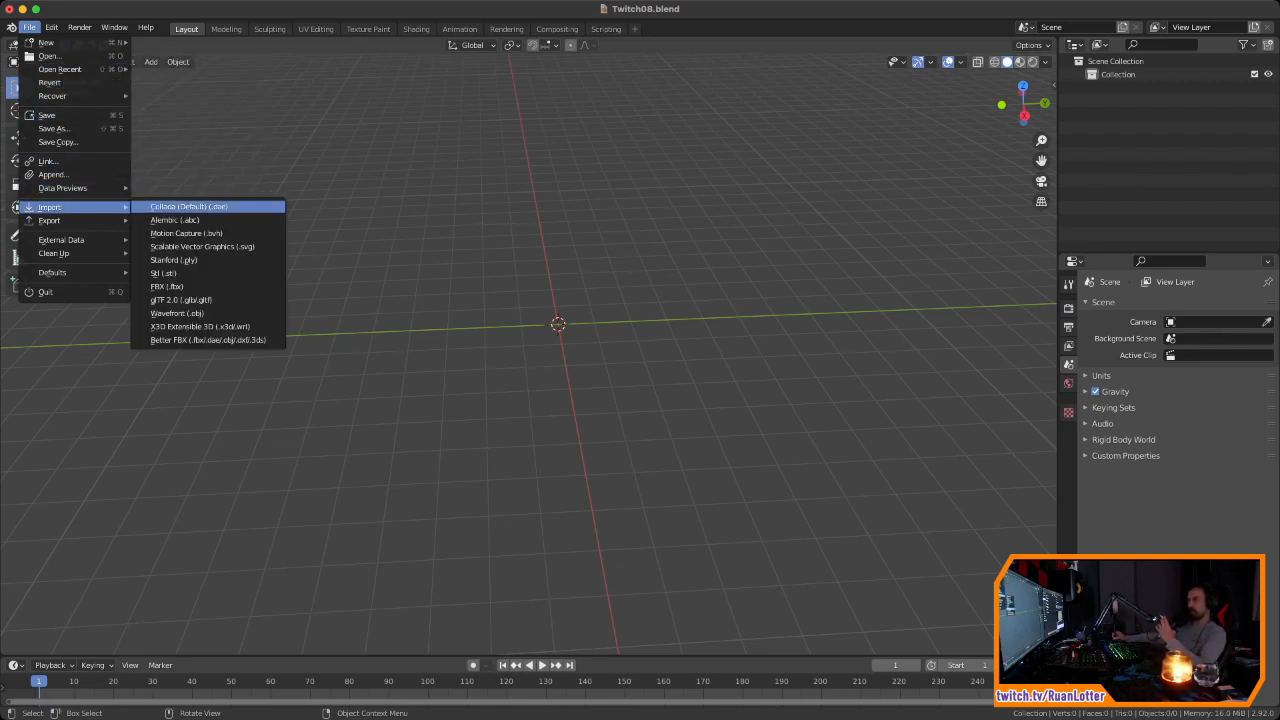
pyautogui.click(176, 313)
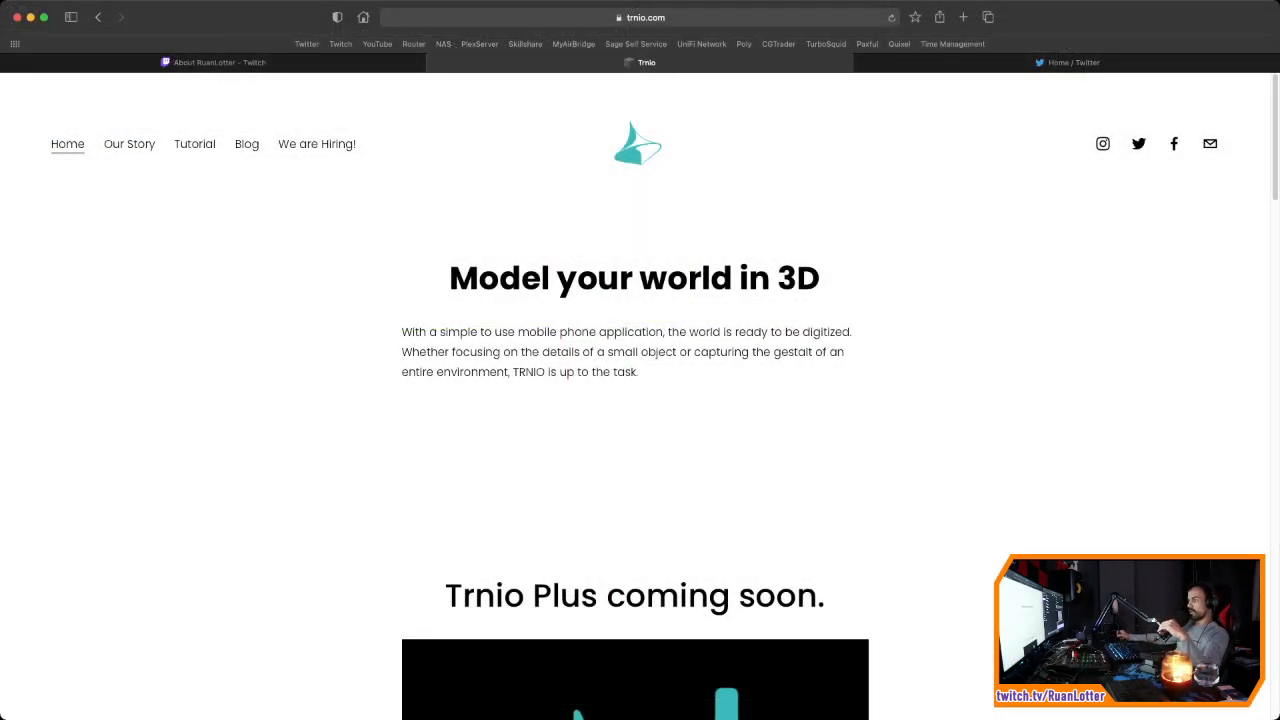
# Step: Switch to the web browser and read the introduction and Trnio Plus announcement on the trnio.com home page
pyautogui.scroll(-1, 640, 396)
pyautogui.scroll(1, 640, 396)
pyautogui.scroll(-3, 640, 400)
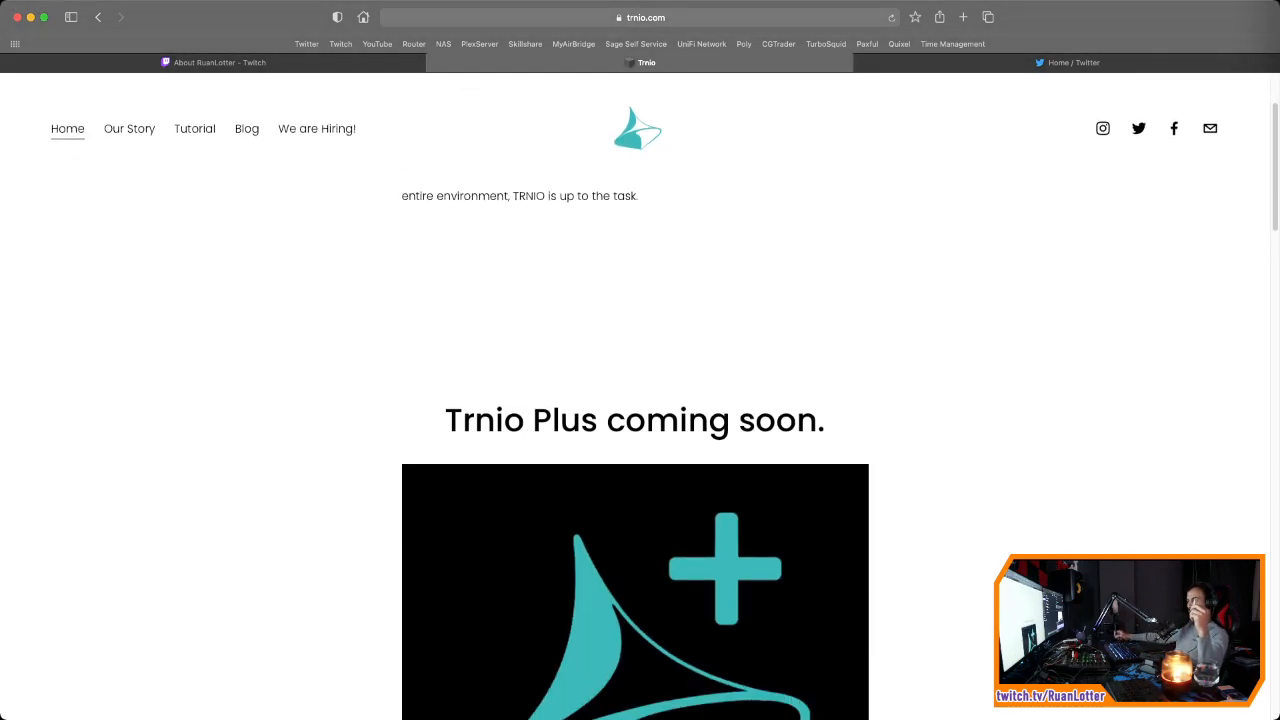
pyautogui.moveTo(445, 420); pyautogui.dragTo(533, 421)
pyautogui.scroll(-1, 636, 450)
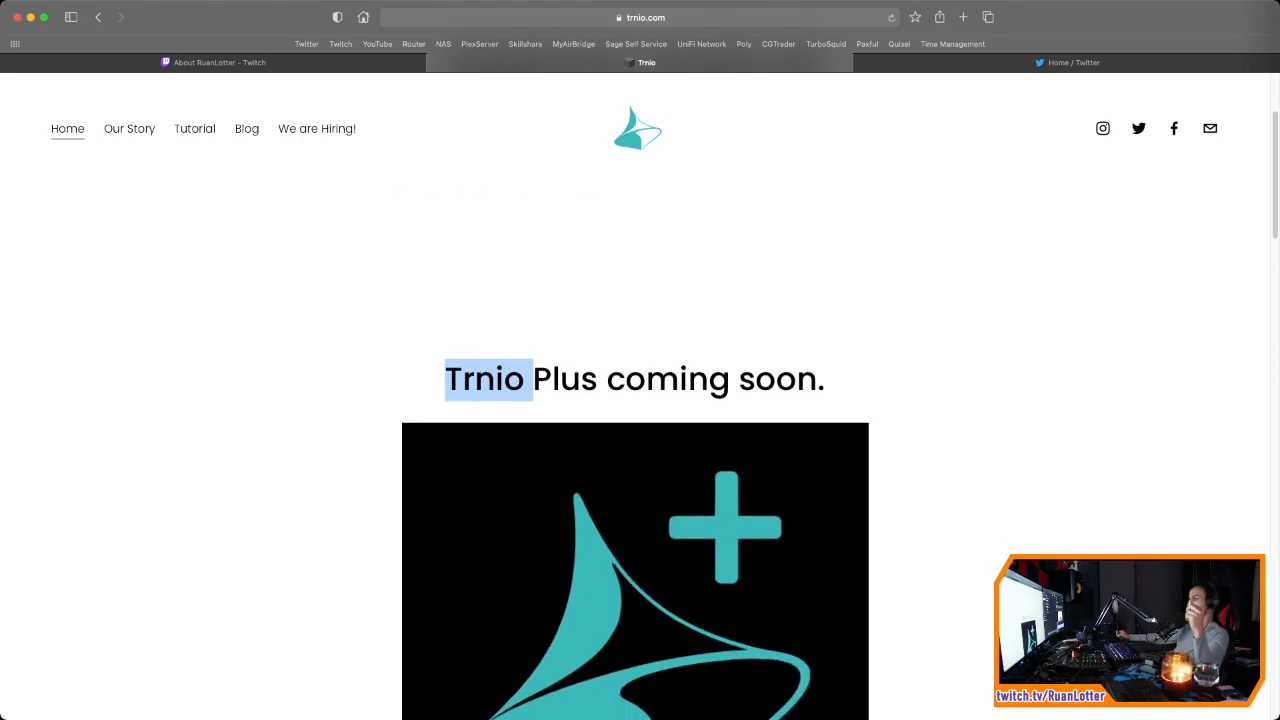
pyautogui.scroll(-4, 635, 450)
pyautogui.scroll(2, 635, 450)
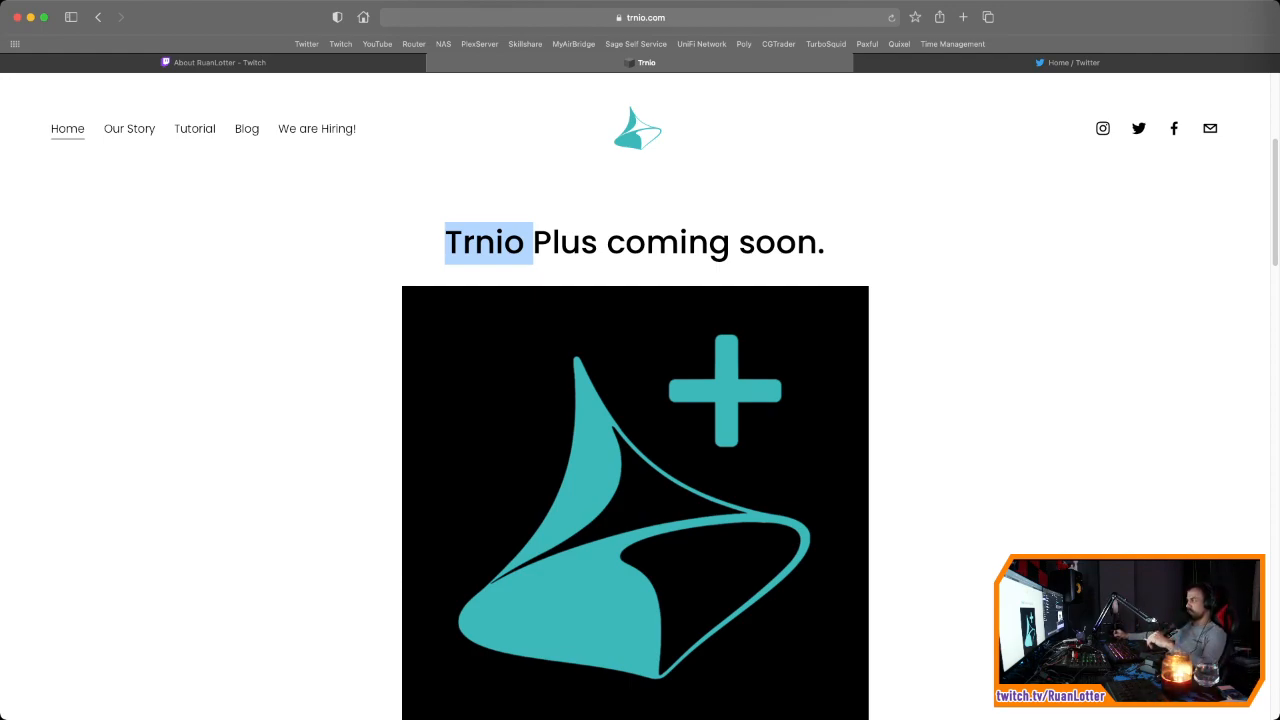
pyautogui.scroll(-2, 635, 450)
pyautogui.scroll(1, 635, 450)
pyautogui.click(635, 450)
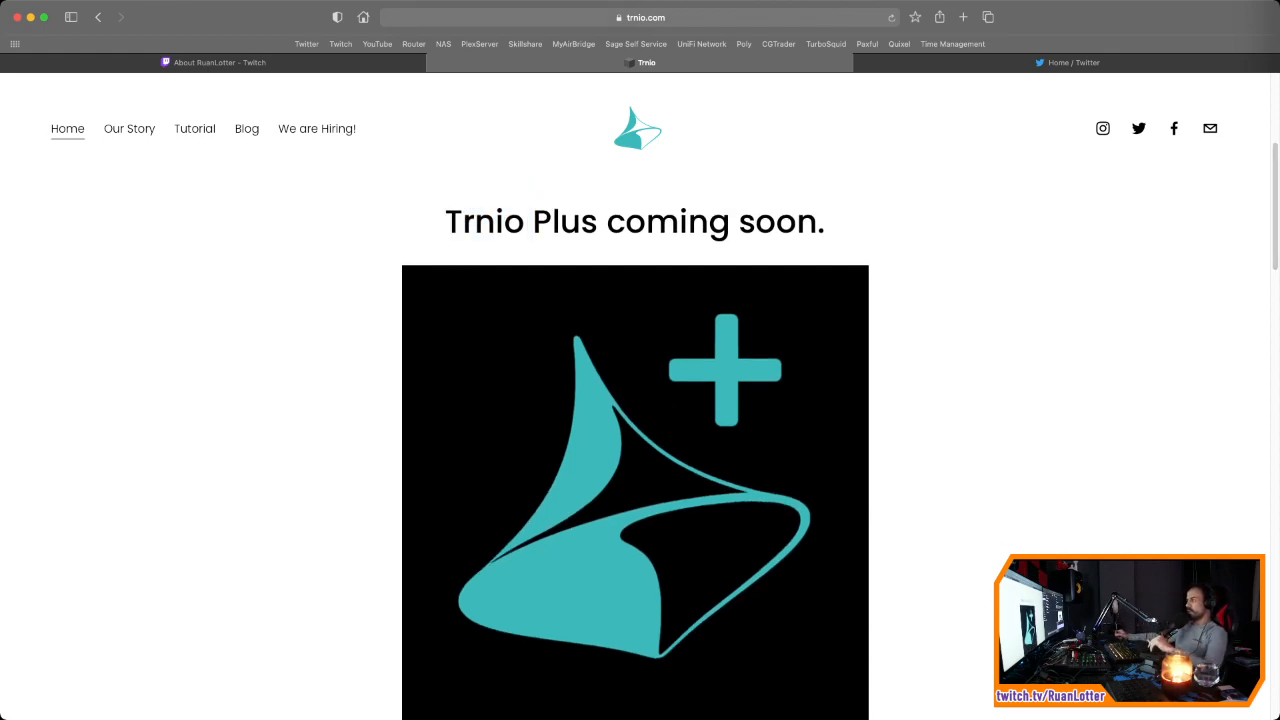
pyautogui.scroll(-2, 635, 450)
pyautogui.scroll(3, 635, 450)
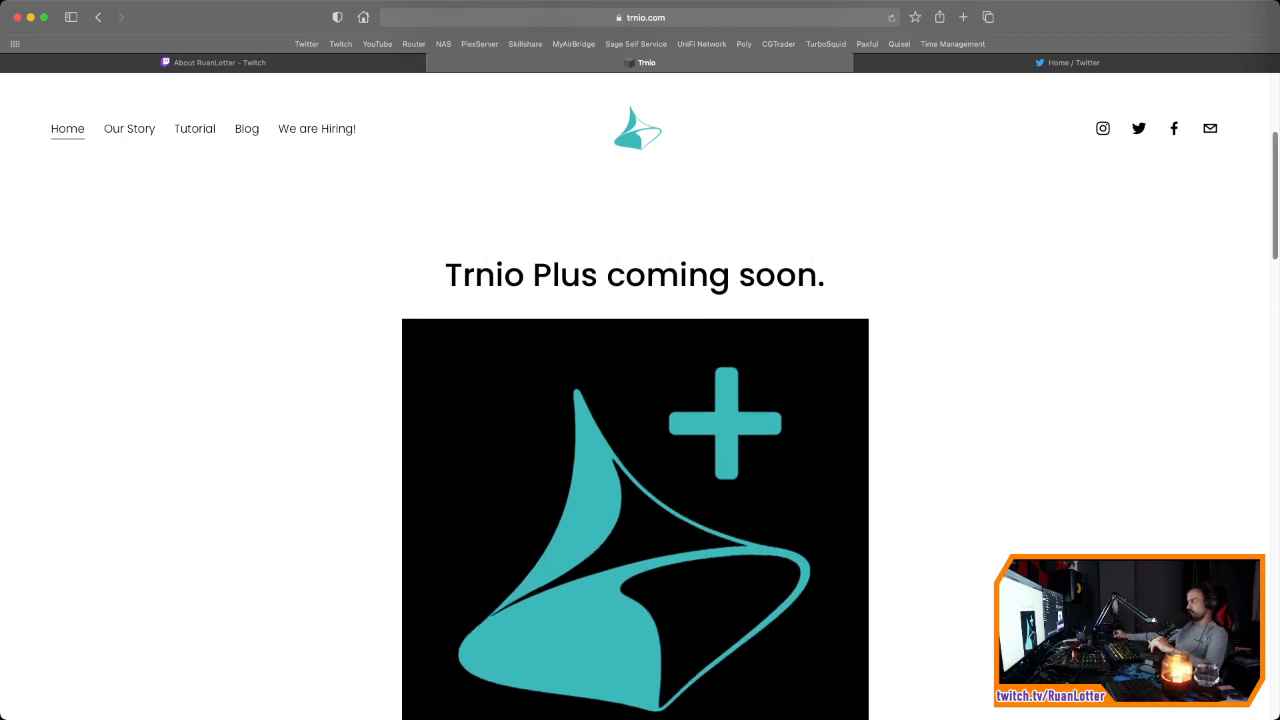
pyautogui.scroll(6, 635, 450)
pyautogui.scroll(-4, 635, 450)
pyautogui.scroll(-10, 635, 450)
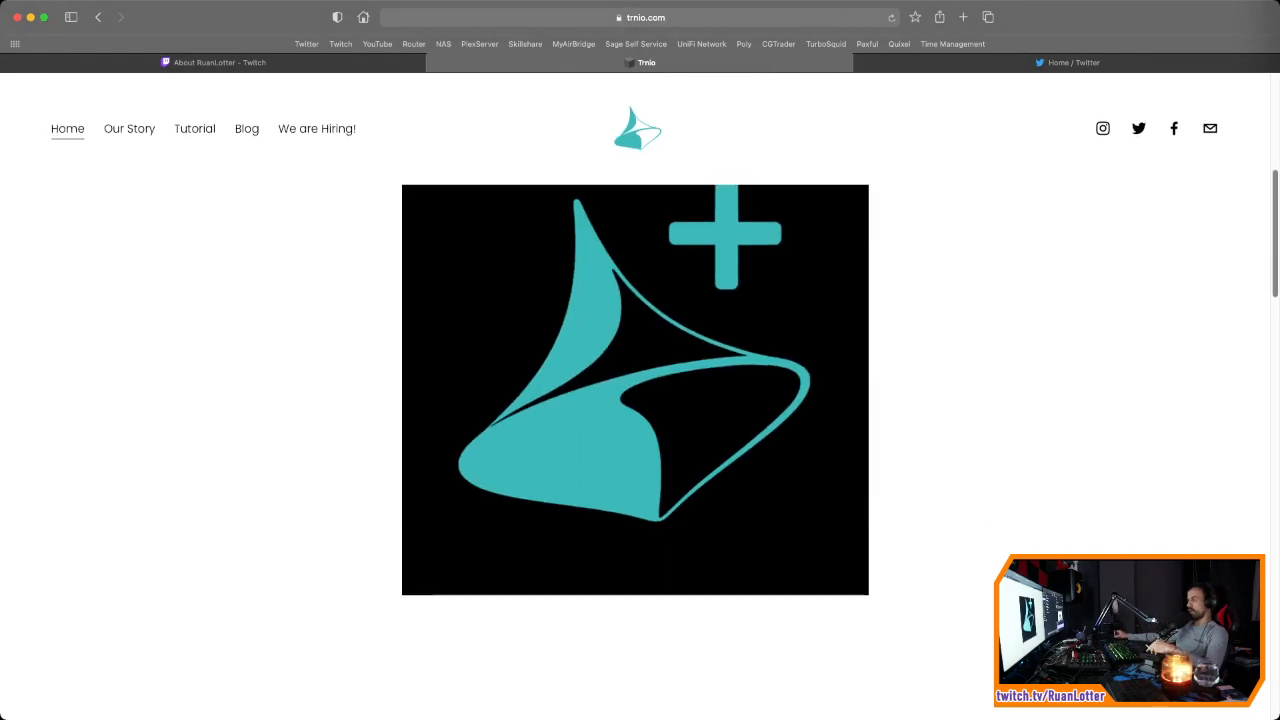
# Step: Look through the Trnio home page's sections on 3D art, model quality, scanning modes and example scans
pyautogui.scroll(-8, 478, 240)
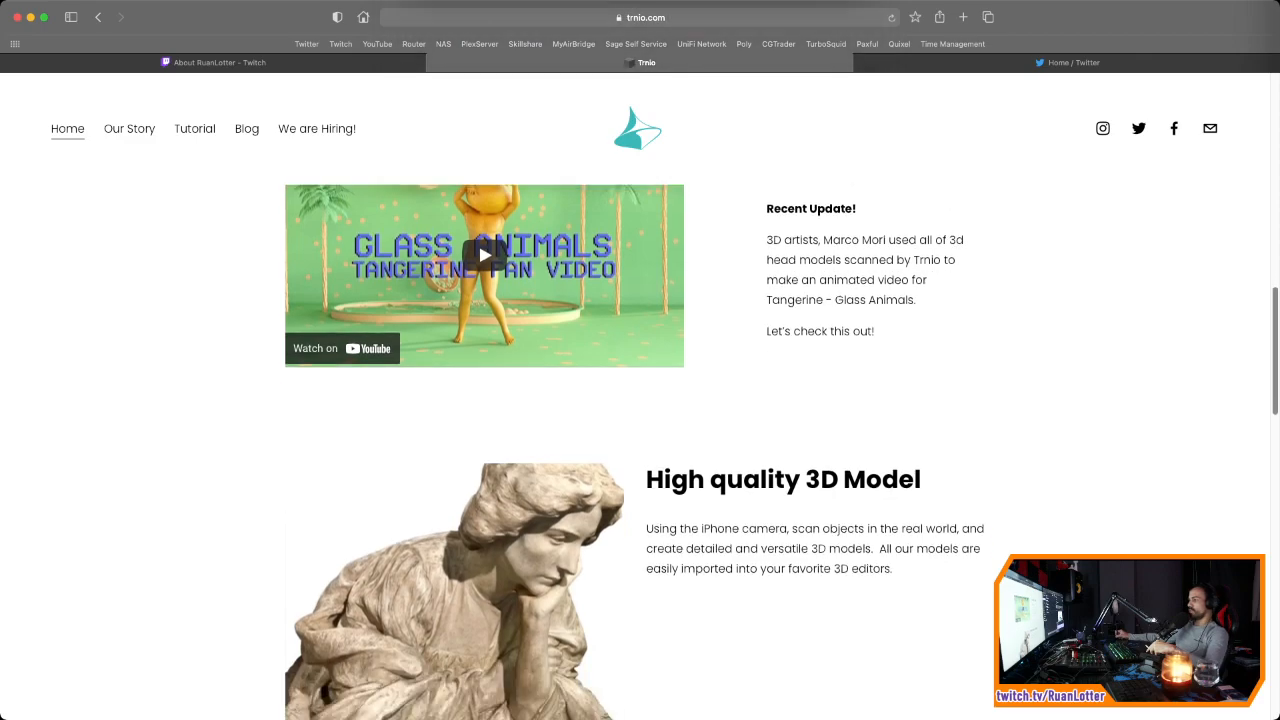
pyautogui.scroll(-3, 640, 400)
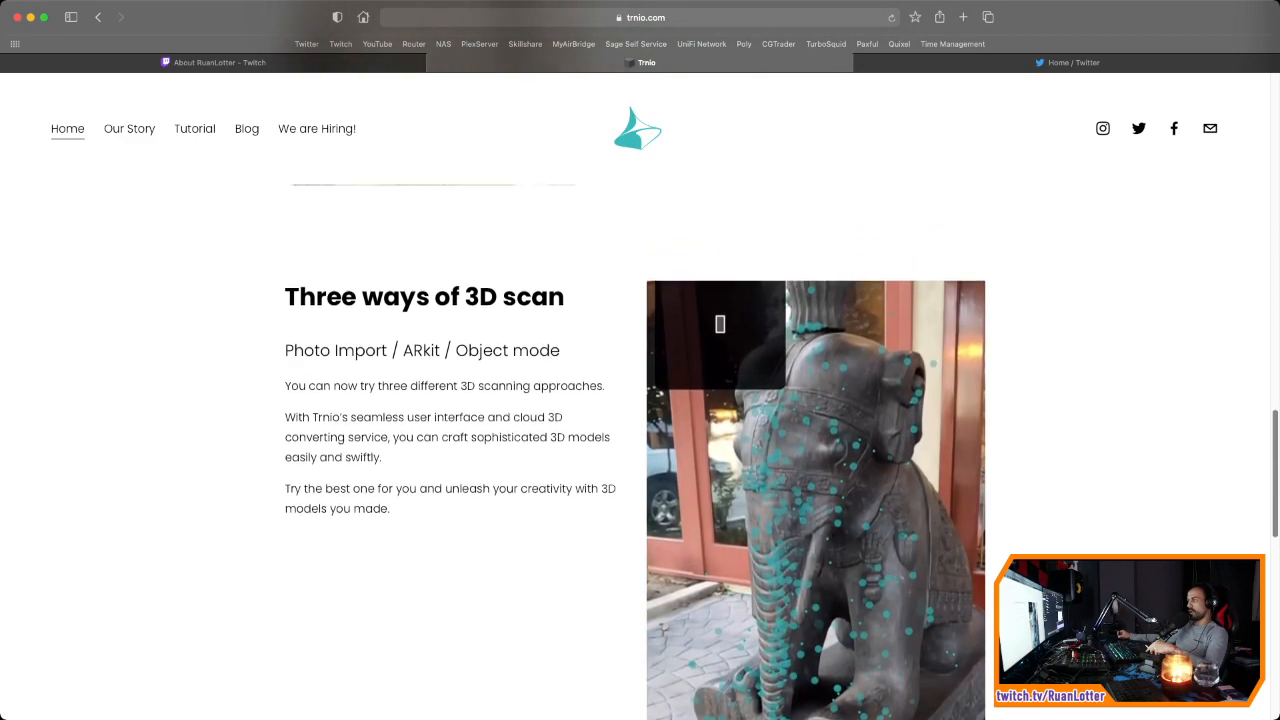
pyautogui.scroll(9, 640, 400)
pyautogui.scroll(-1, 640, 400)
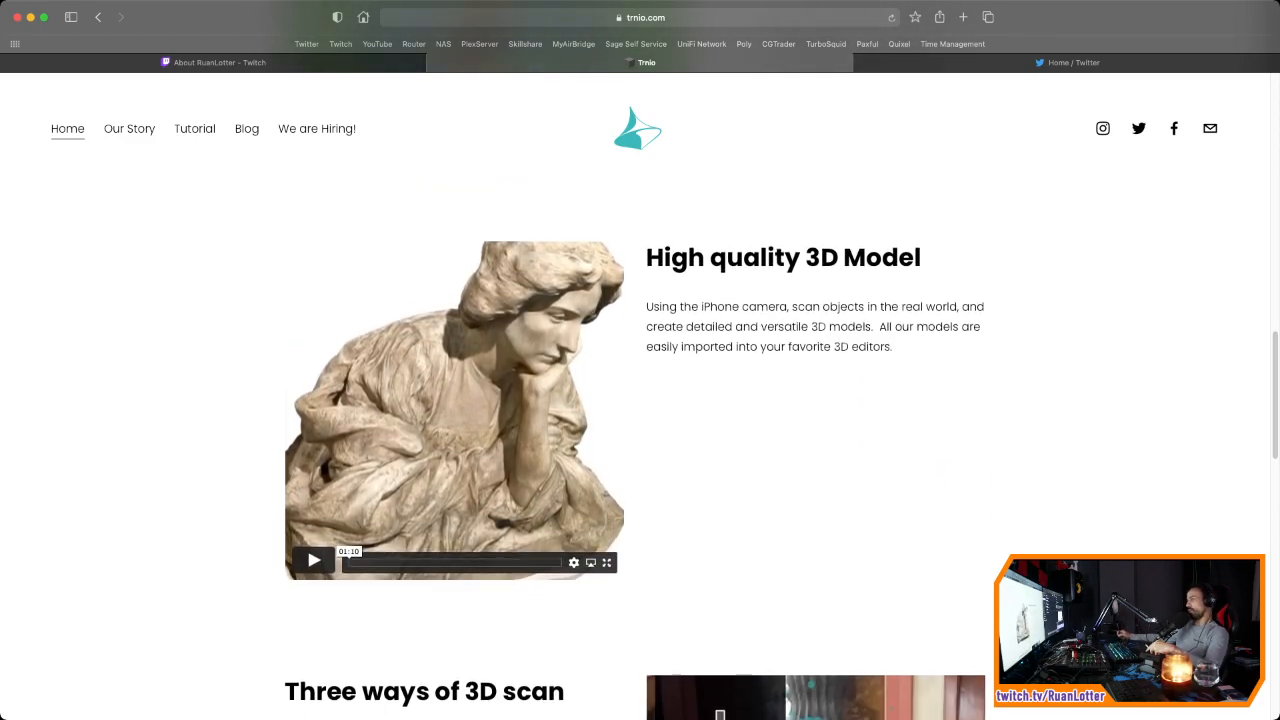
pyautogui.scroll(-5, 640, 400)
pyautogui.scroll(-2, 815, 450)
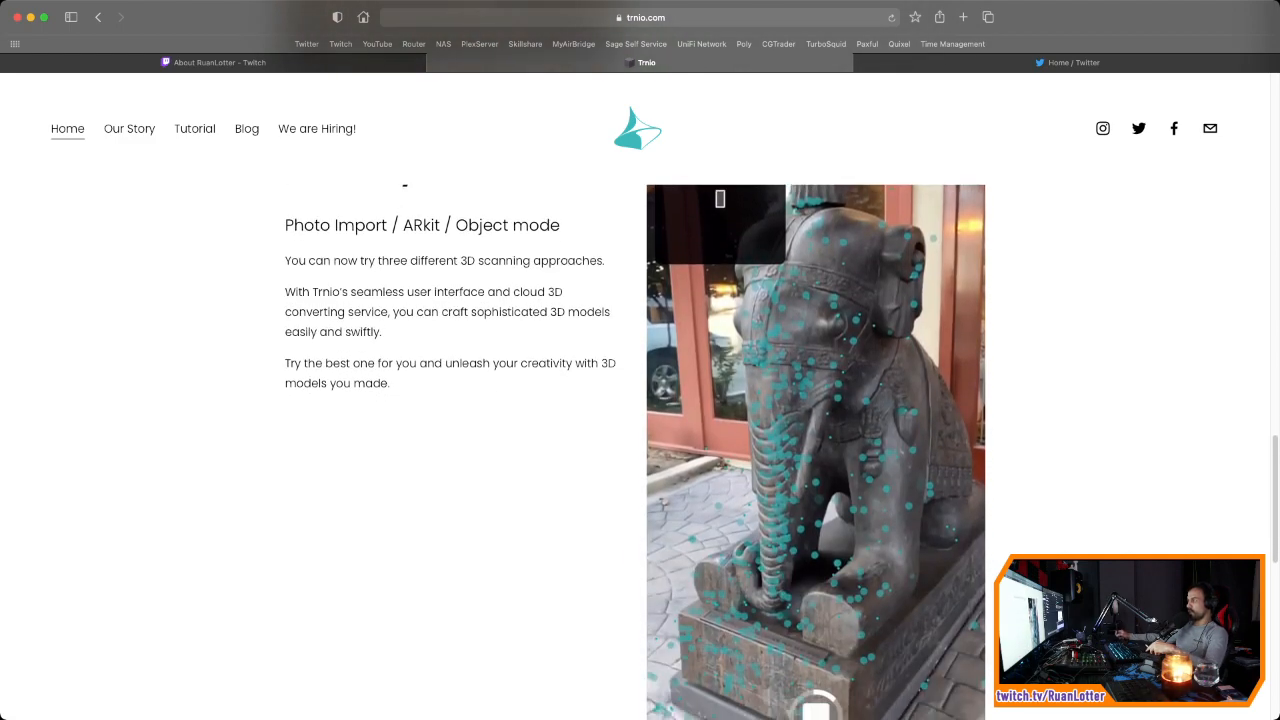
pyautogui.scroll(-6, 640, 400)
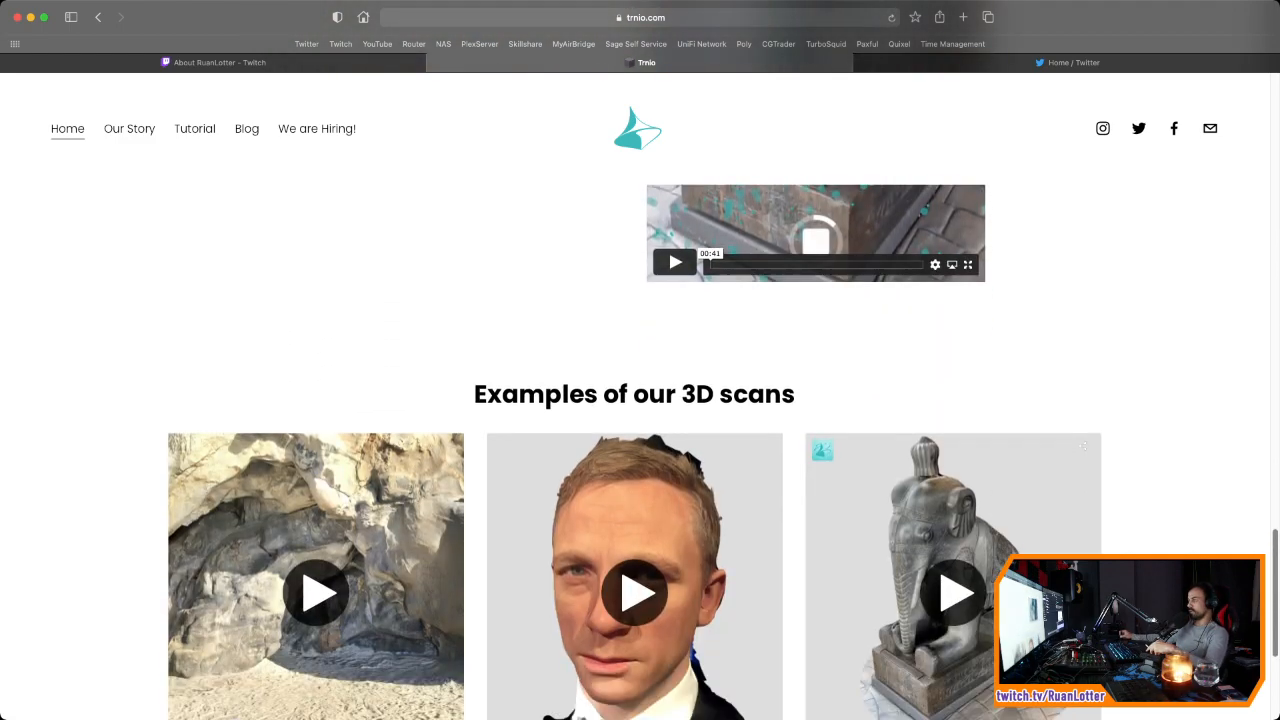
pyautogui.scroll(15, 640, 400)
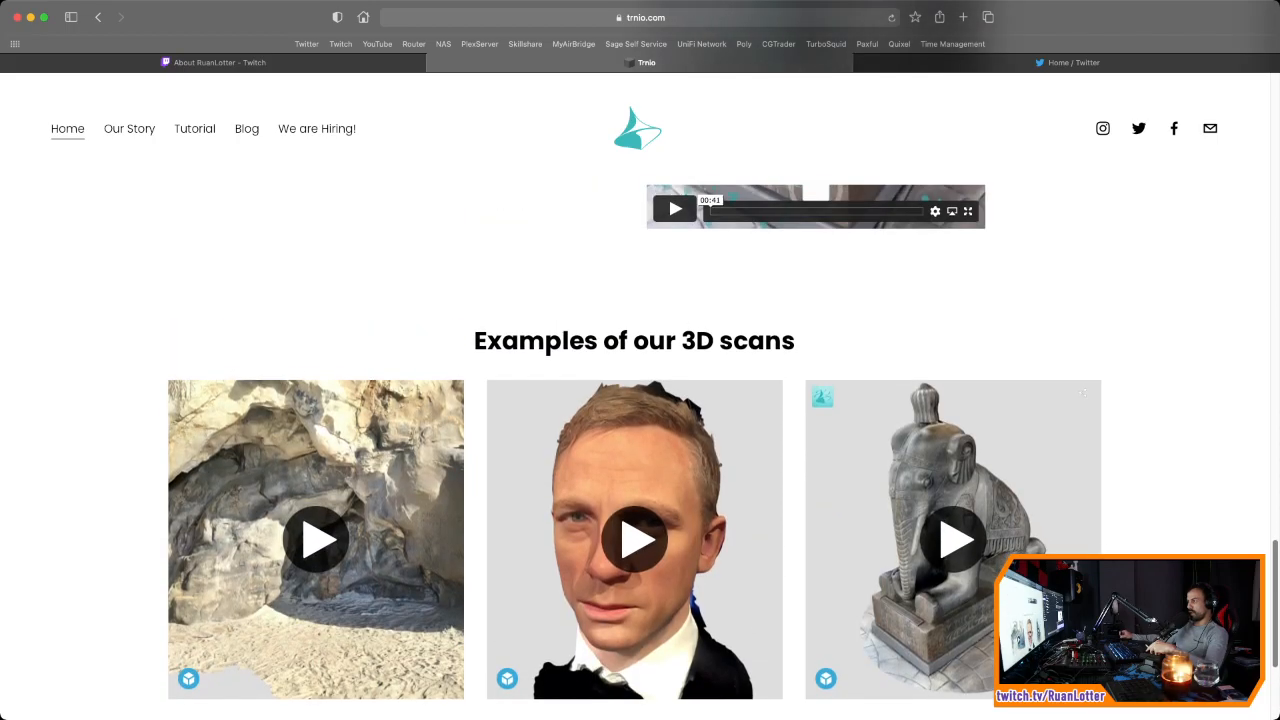
pyautogui.scroll(3, 640, 400)
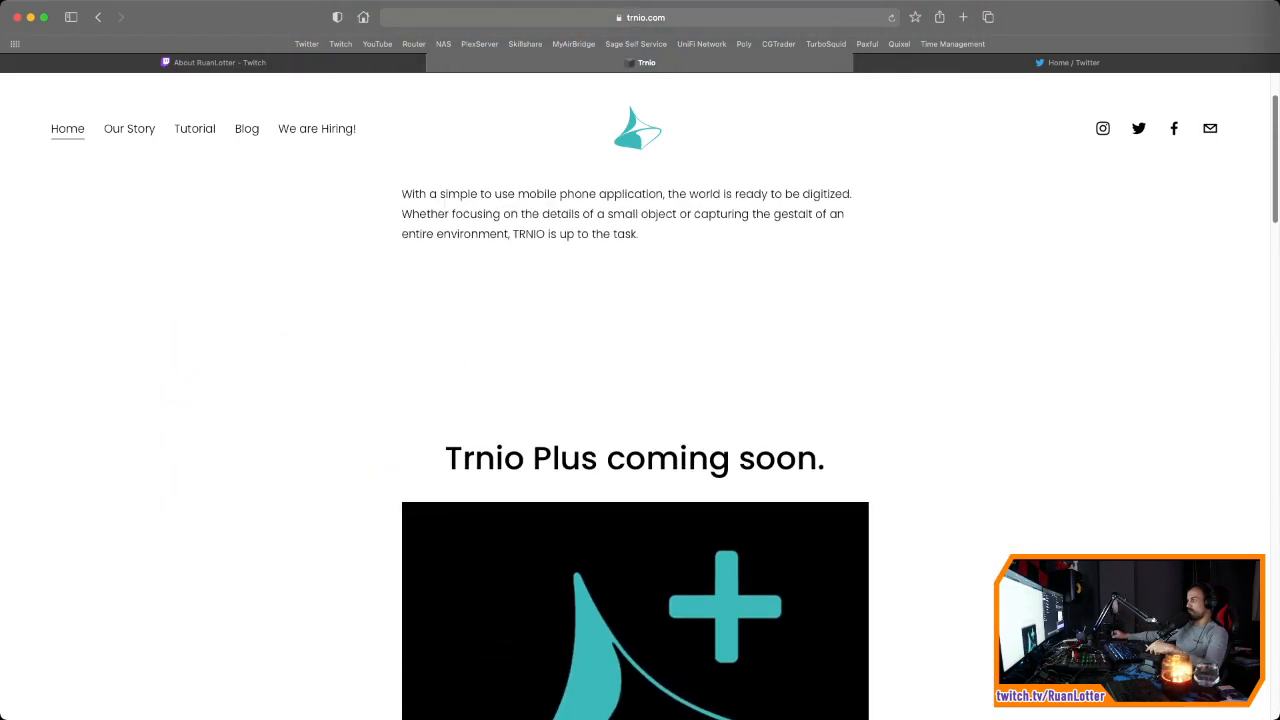
pyautogui.scroll(-4, 640, 400)
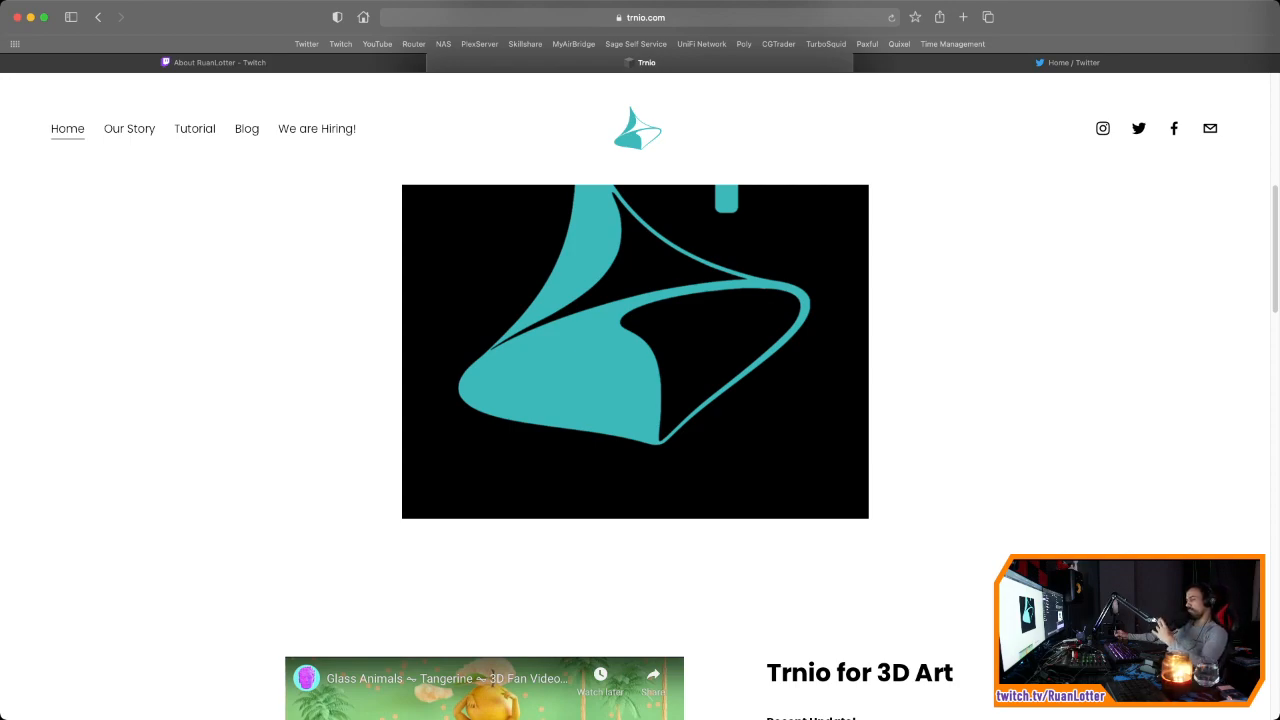
pyautogui.scroll(-5, 640, 400)
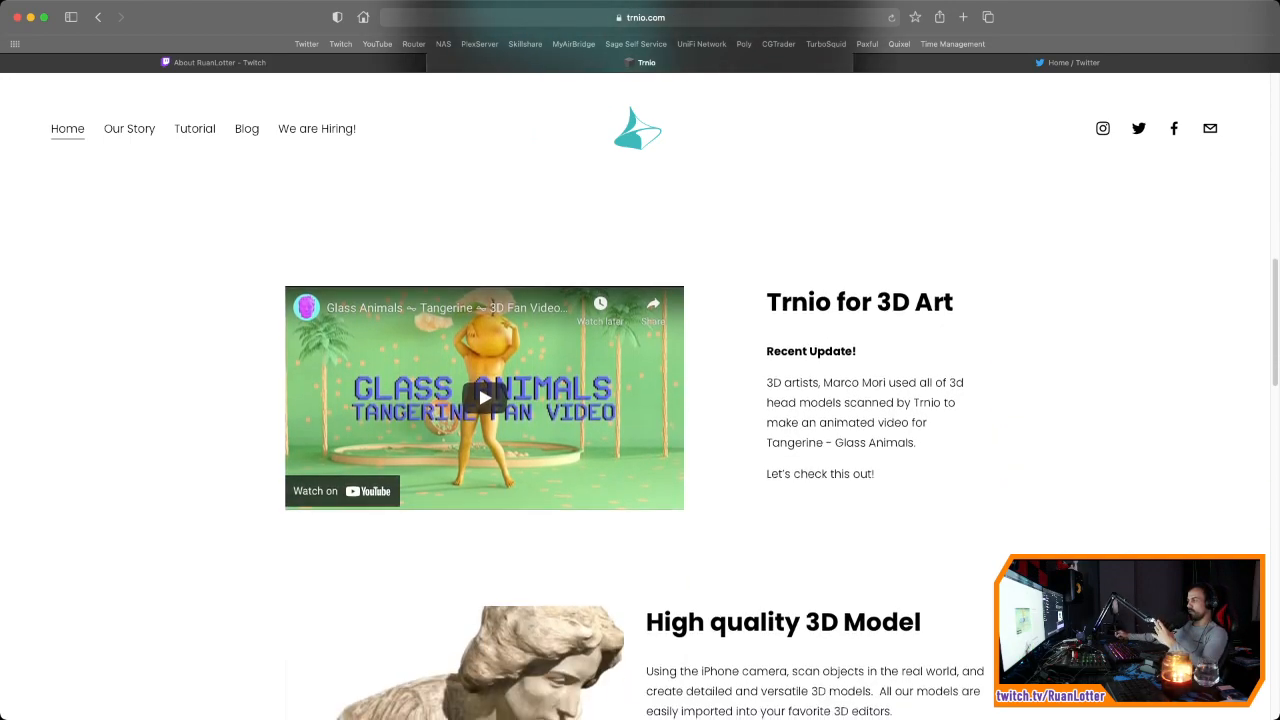
pyautogui.scroll(-2, 640, 400)
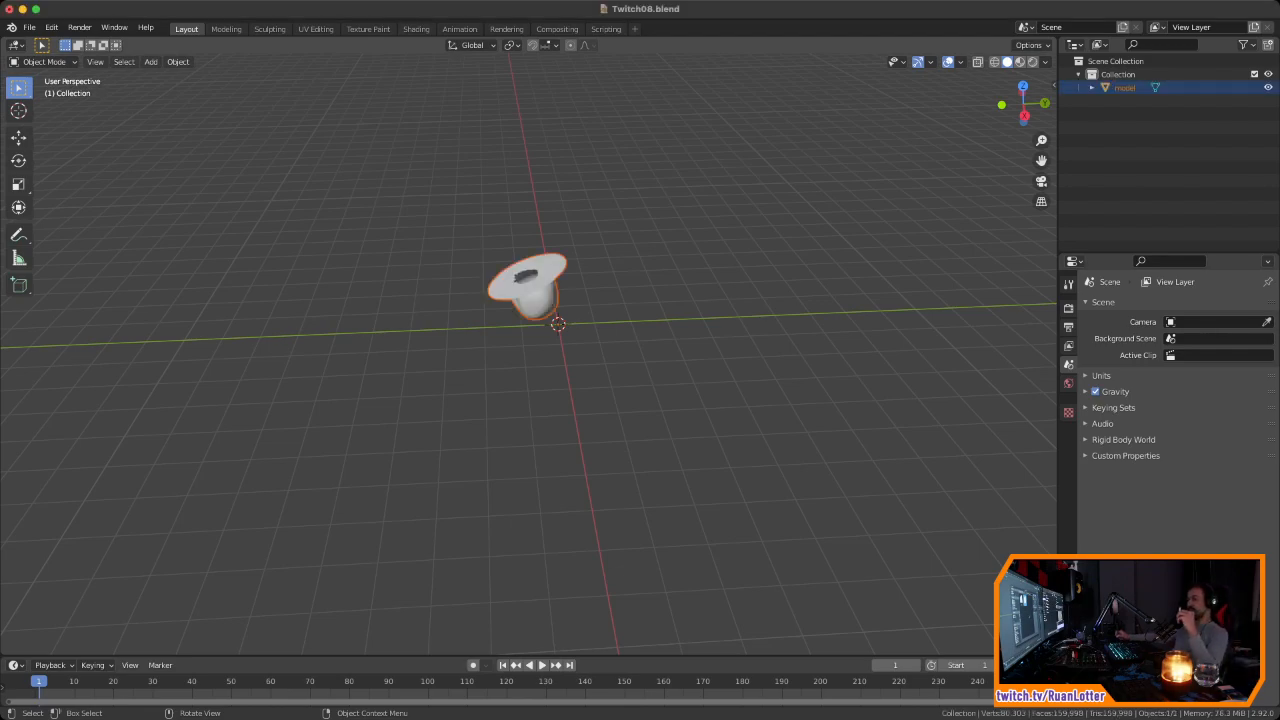
# Step: Switch to Blender, rotate the imported scan upright in the front orthographic view and move it up to the world origin
pyautogui.moveTo(528, 350); pyautogui.dragTo(775, 355, button='middle')
pyautogui.scroll(5, 521, 320)
pyautogui.scroll(2, 521, 320)
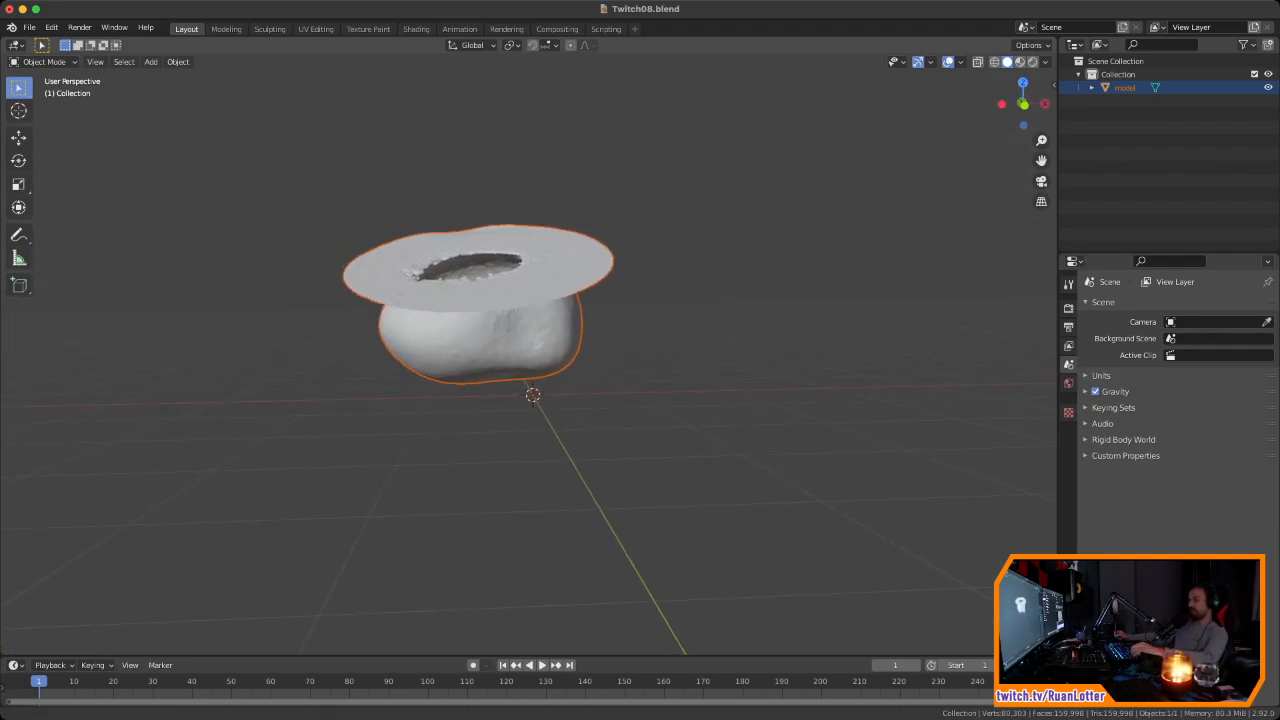
pyautogui.click(1022, 101)
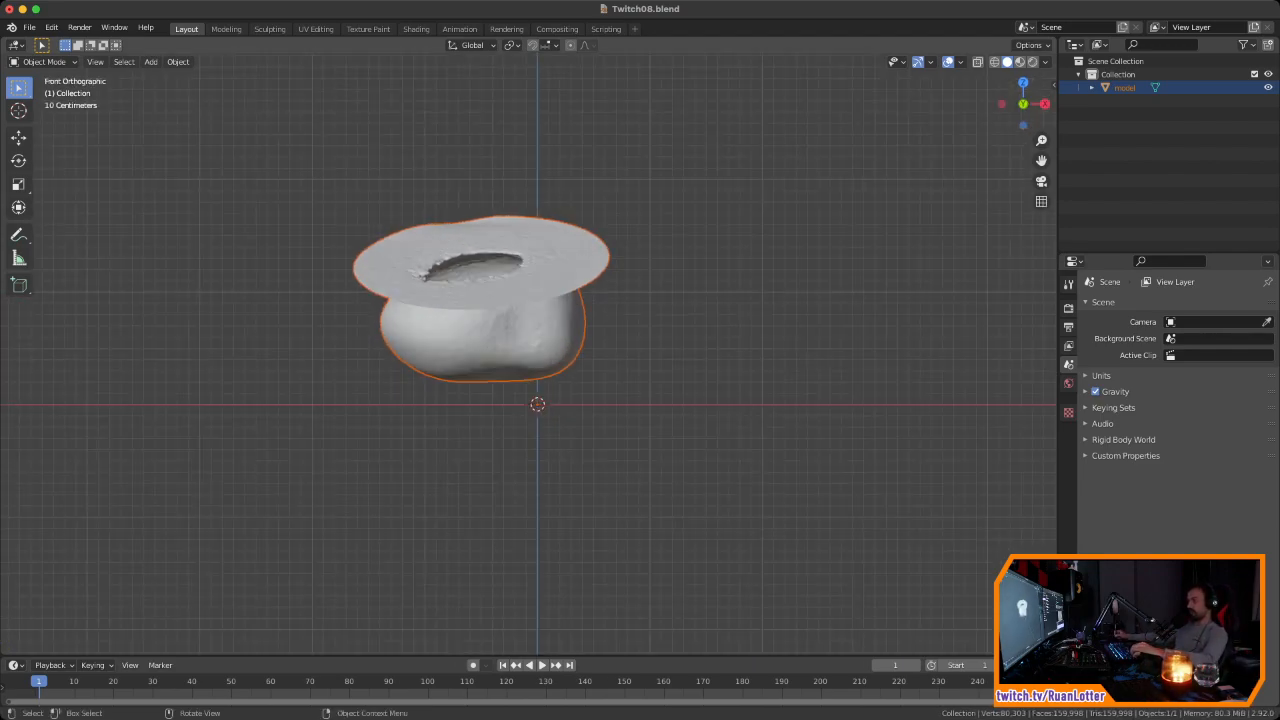
pyautogui.press('r')
pyautogui.click(343, 480)
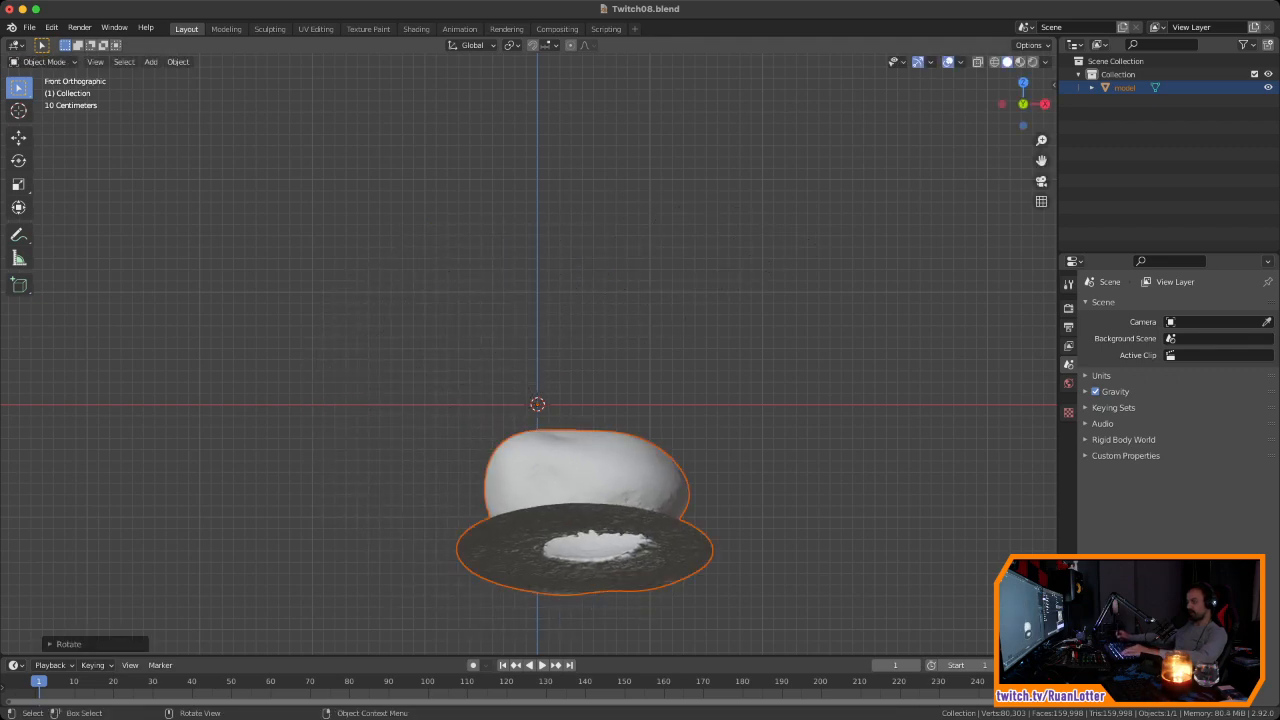
pyautogui.press('g')
pyautogui.click(295, 358)
# Step: In the left orthographic view, rotate the scan until its base disc lies level and move it onto the ground line at the origin
pyautogui.click(1001, 103)
pyautogui.press('r')
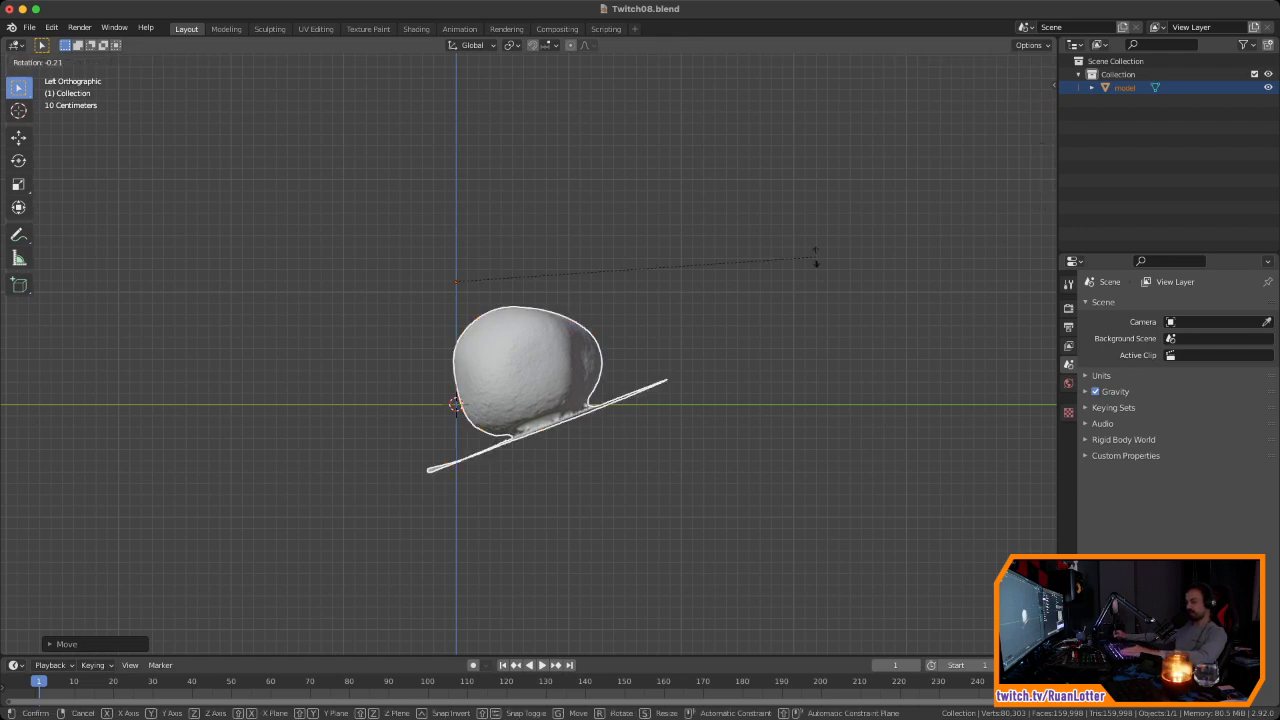
pyautogui.click(789, 394)
pyautogui.press('g')
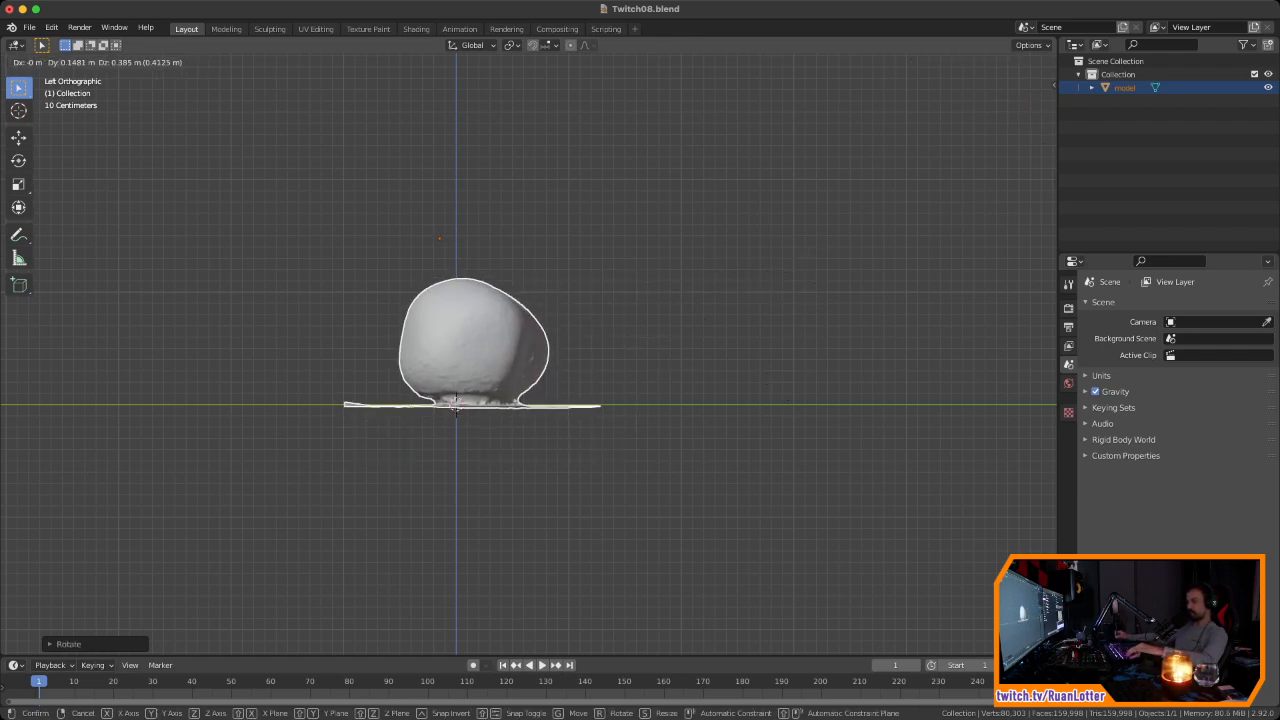
pyautogui.press('Return')
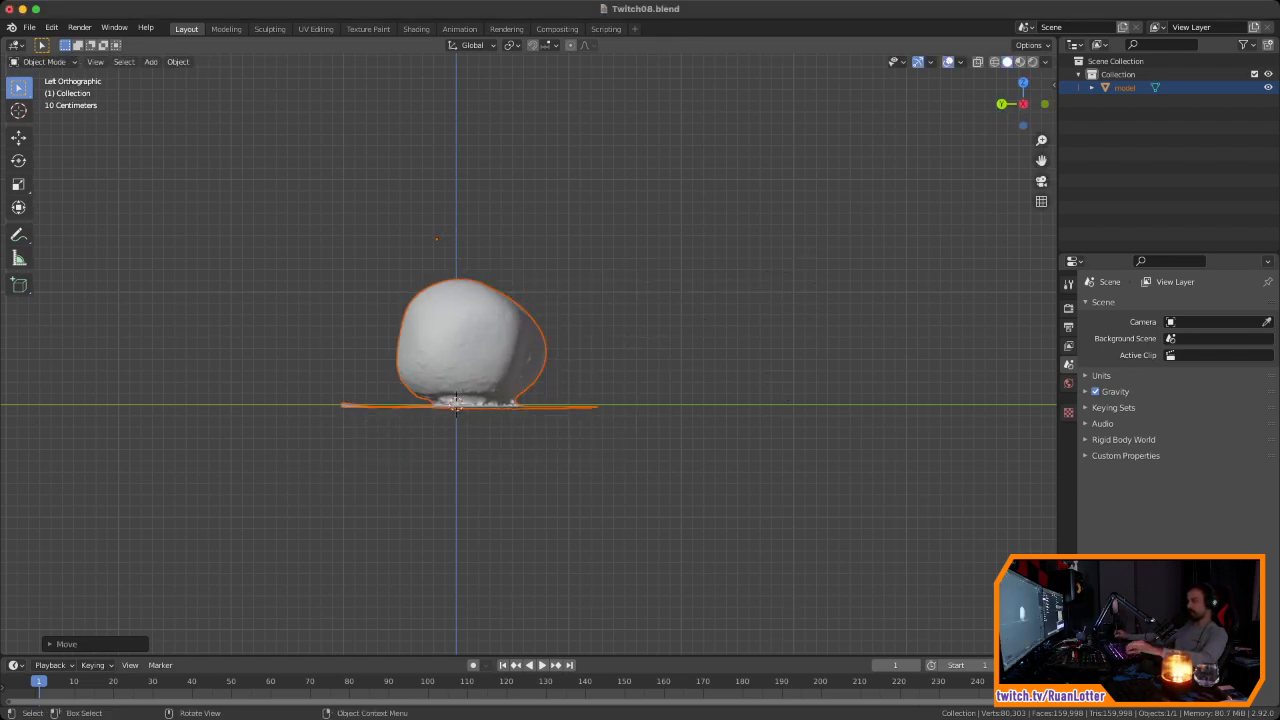
pyautogui.press('g')
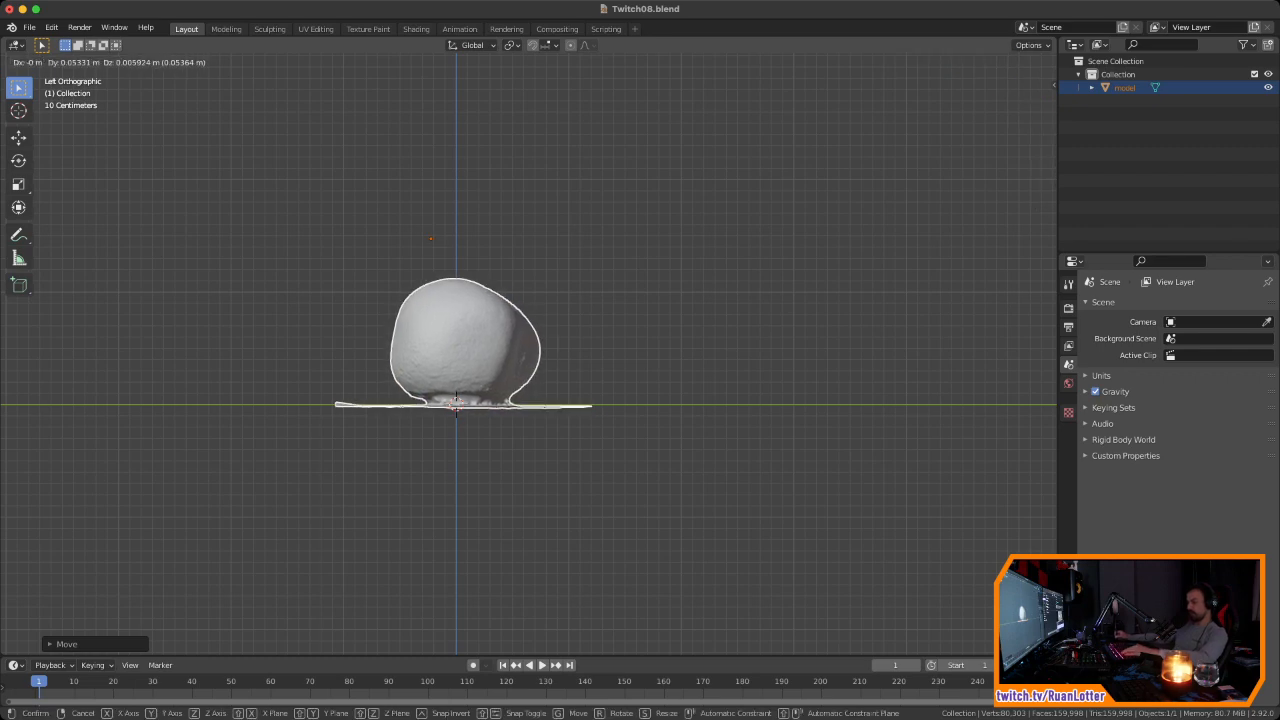
pyautogui.press('Return')
# Step: In the back orthographic view, move the scan so that its base is centred around the world origin
pyautogui.keyDown('ctrl'); pyautogui.moveTo(357, 353); pyautogui.dragTo(357, 280, button='middle'); pyautogui.keyUp('ctrl')
pyautogui.moveTo(491, 130); pyautogui.dragTo(613, 190, button='middle')
pyautogui.press('g')
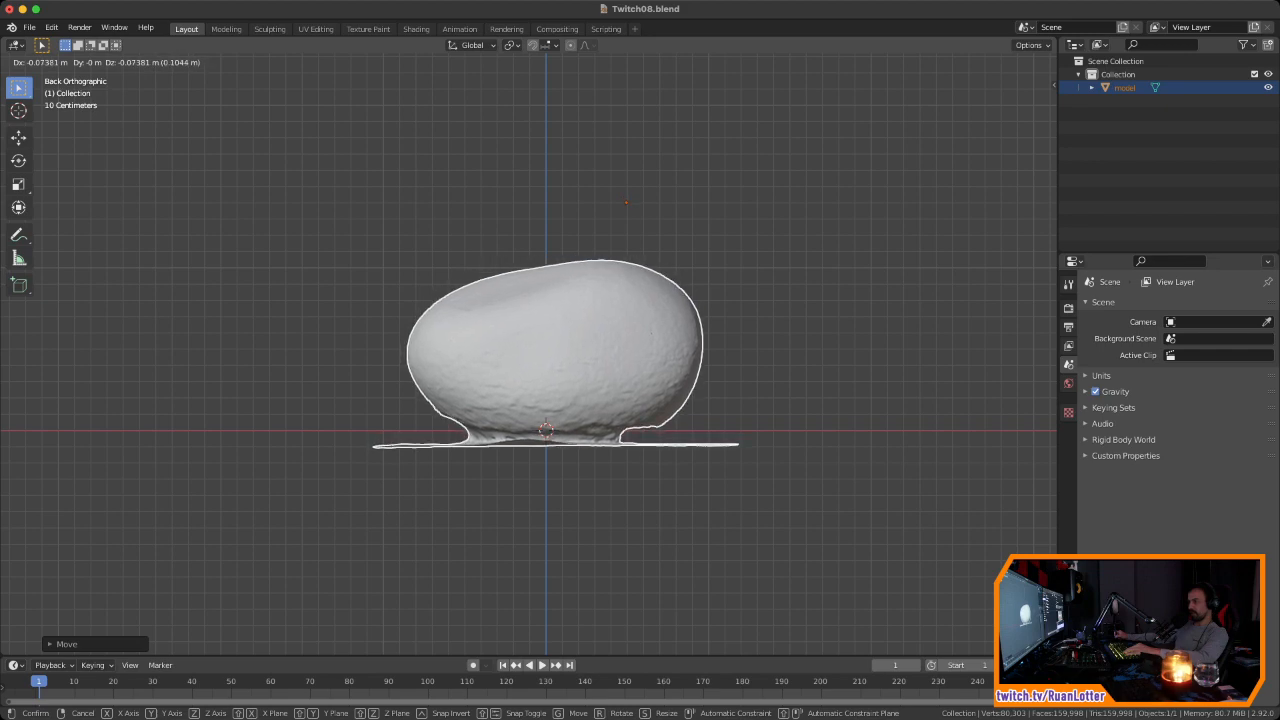
pyautogui.press('Return')
# Step: Set the scan's origin with Origin to Geometry
pyautogui.moveTo(545, 430); pyautogui.dragTo(540, 375, button='middle')
pyautogui.scroll(3, 600, 515)
pyautogui.rightClick(535, 367)
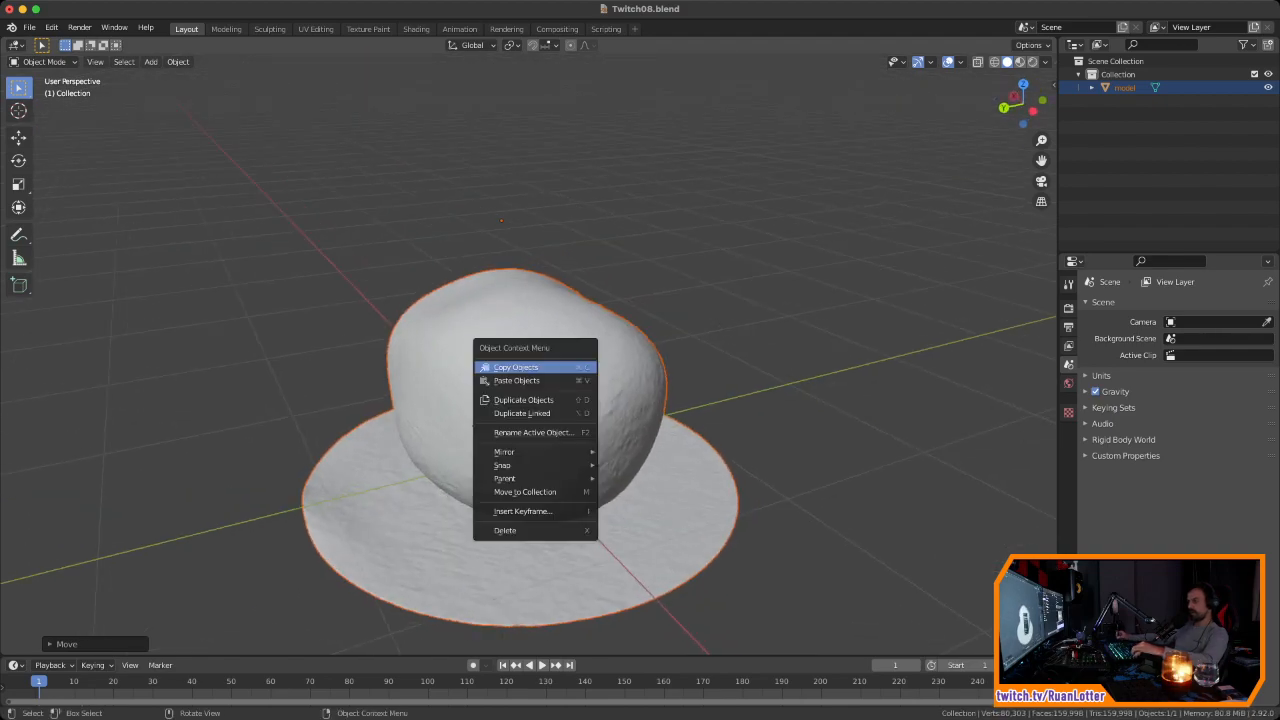
pyautogui.click(712, 370)
pyautogui.click(572, 368)
pyautogui.rightClick(572, 368)
pyautogui.moveTo(572, 400)
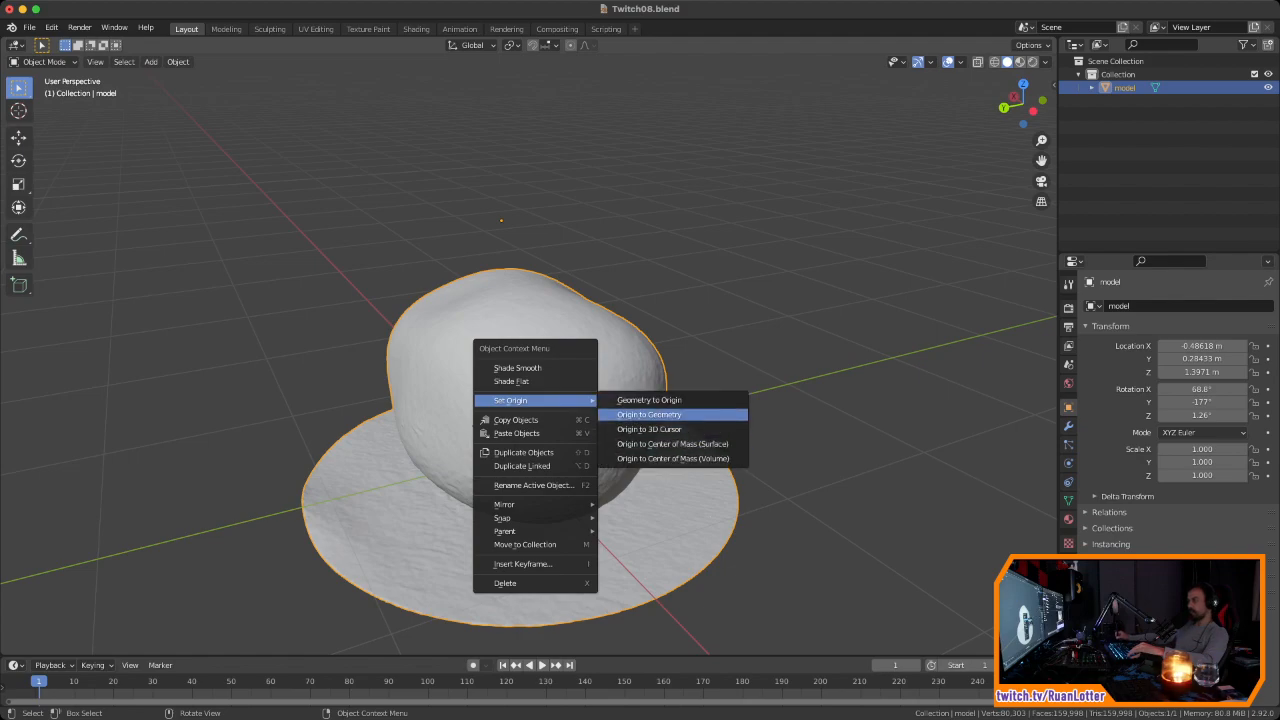
pyautogui.click(650, 414)
pyautogui.moveTo(640, 400); pyautogui.dragTo(350, 407, button='middle')
pyautogui.press('r')
pyautogui.click(760, 292)
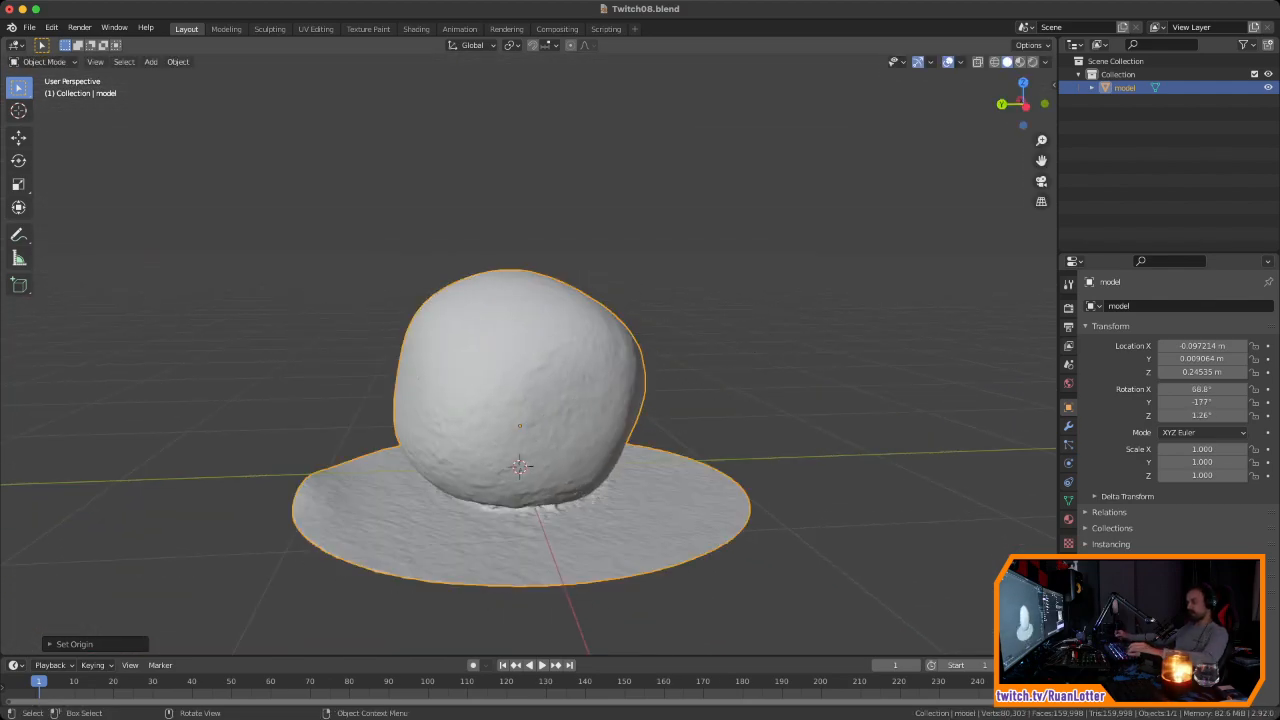
# Step: Save the Blender file and display the scan with Material Preview shading
pyautogui.press('super+s')
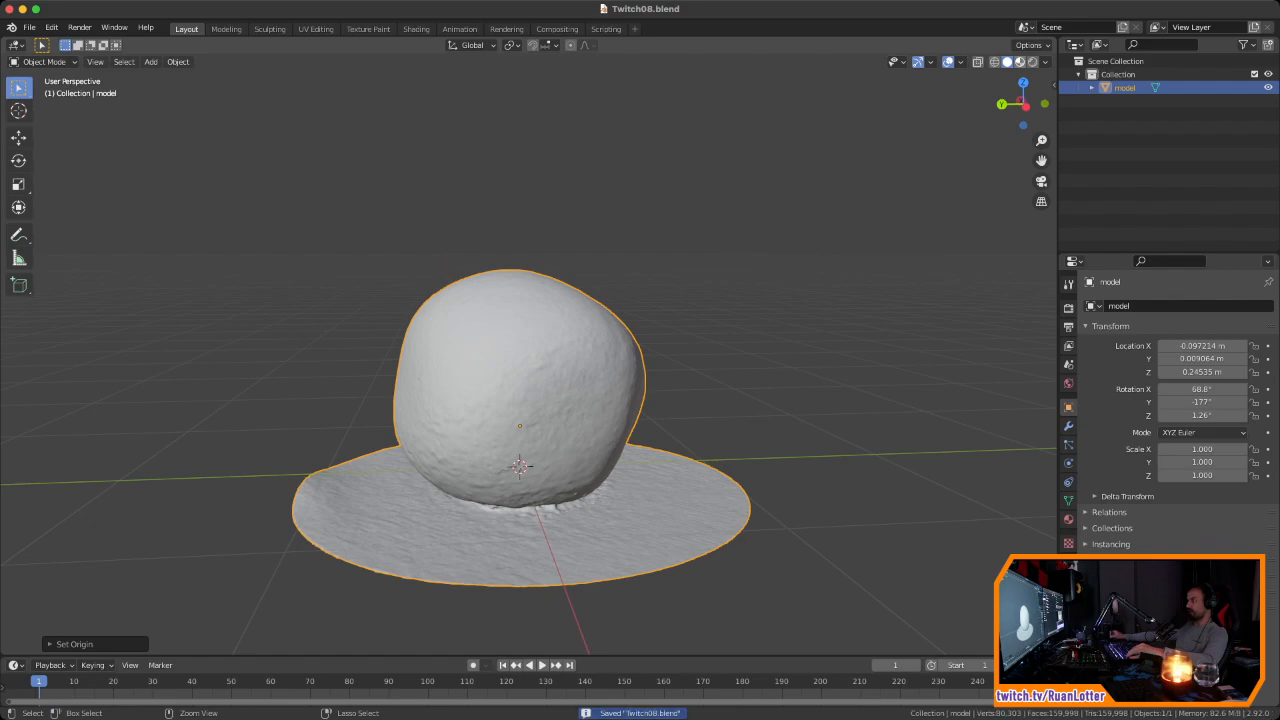
pyautogui.click(1020, 62)
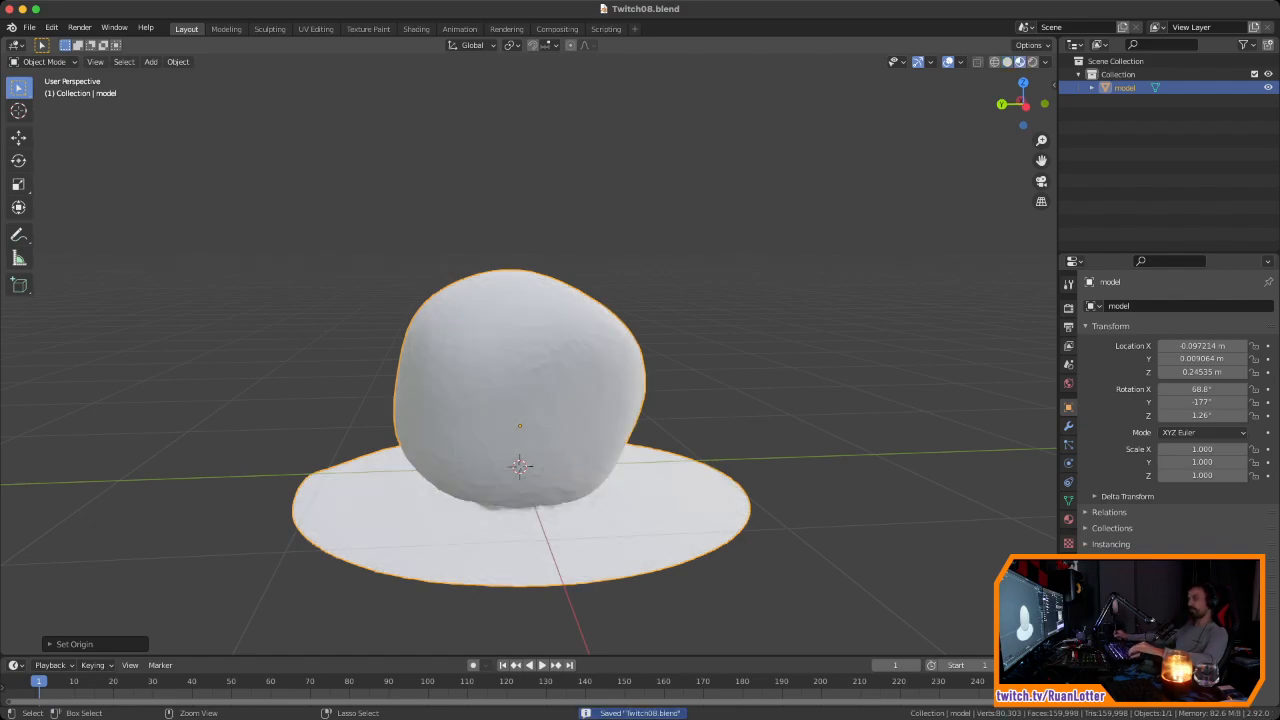
# Step: Deselect the scan and examine its texture from several sides
pyautogui.moveTo(440, 400); pyautogui.dragTo(1030, 403, button='middle')
pyautogui.scroll(3, 528, 350)
pyautogui.moveTo(660, 360); pyautogui.dragTo(420, 362, button='middle')
pyautogui.scroll(-3, 550, 400)
pyautogui.hotkey('alt', 'a')
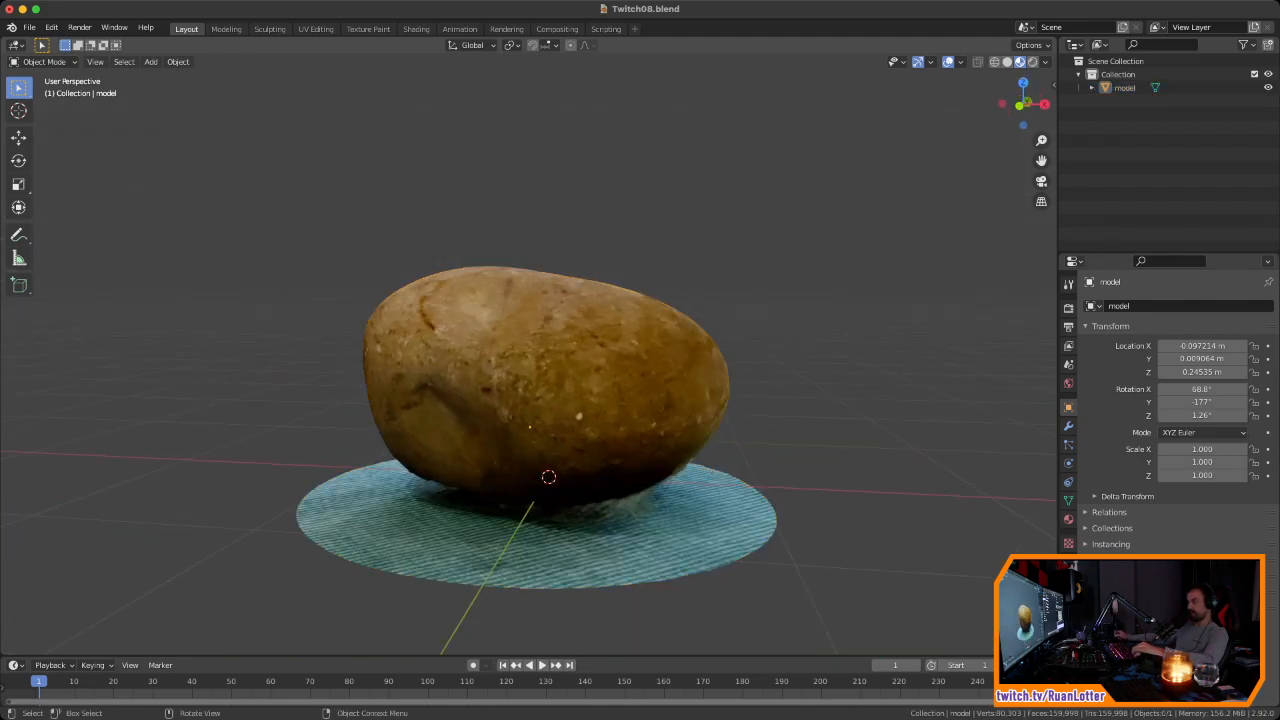
pyautogui.moveTo(560, 375); pyautogui.dragTo(400, 412, button='middle')
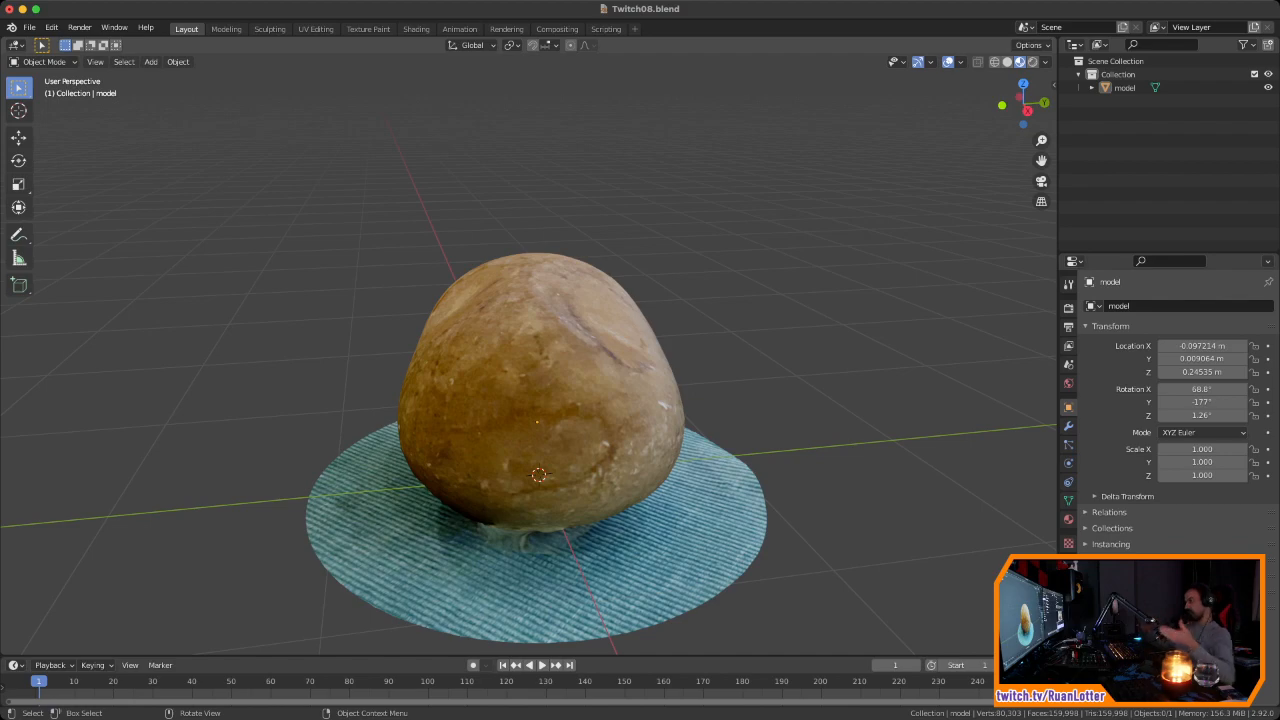
pyautogui.moveTo(400, 412); pyautogui.dragTo(1010, 374, button='middle')
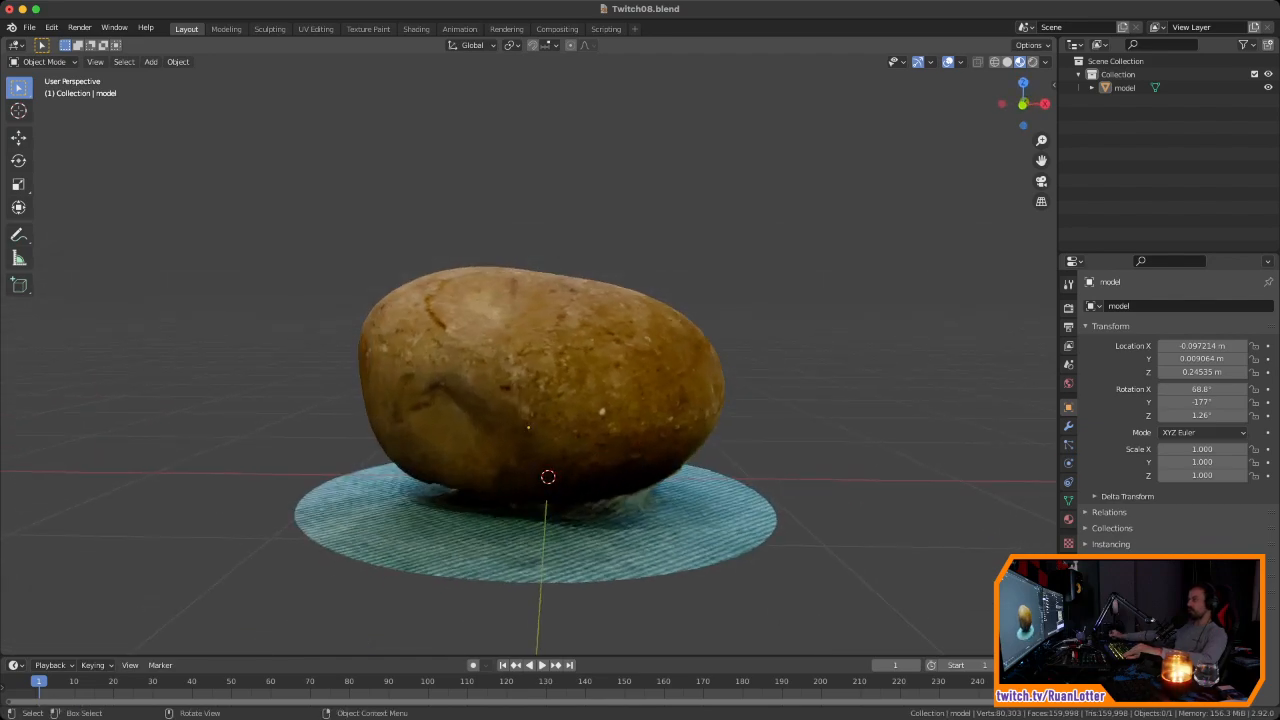
# Step: Turn on the Statistics overlay, select the scan and enter Edit Mode
pyautogui.click(961, 62)
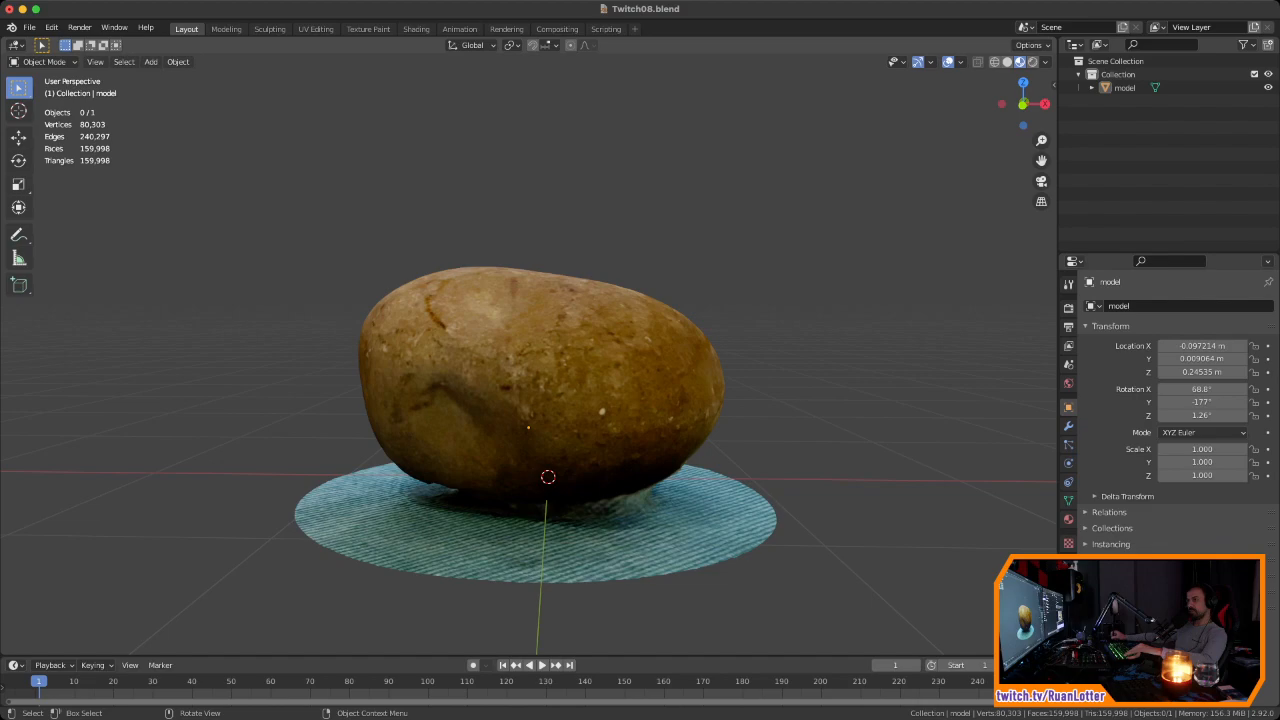
pyautogui.press('a')
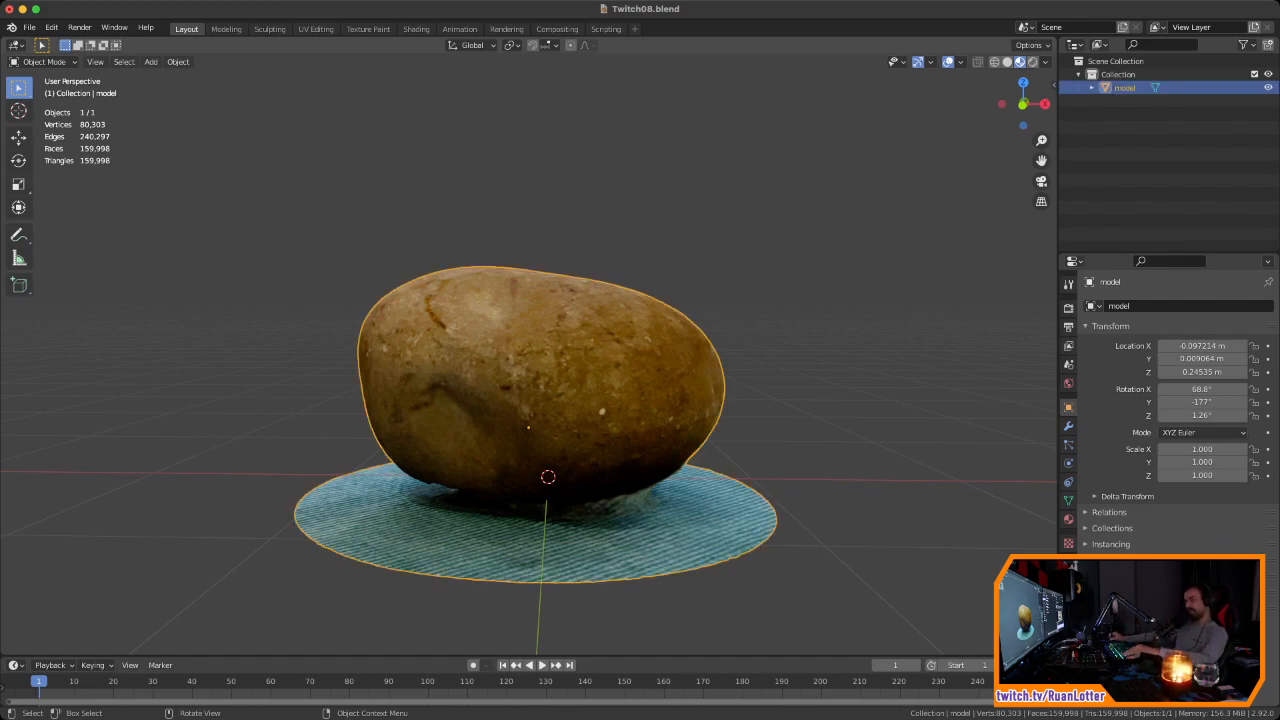
pyautogui.moveTo(530, 380); pyautogui.dragTo(560, 378, button='middle')
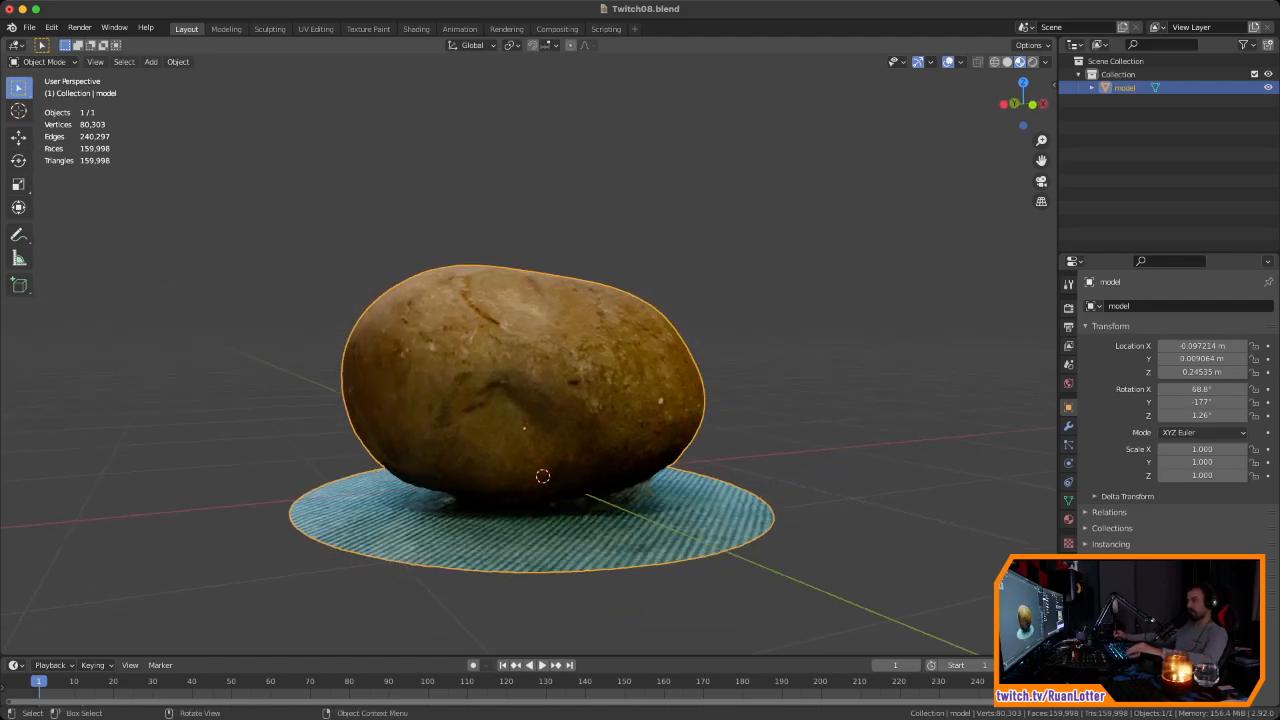
pyautogui.press('Tab')
# Step: Examine the density of the scan's triangle mesh up close and from several sides
pyautogui.scroll(8, 530, 380)
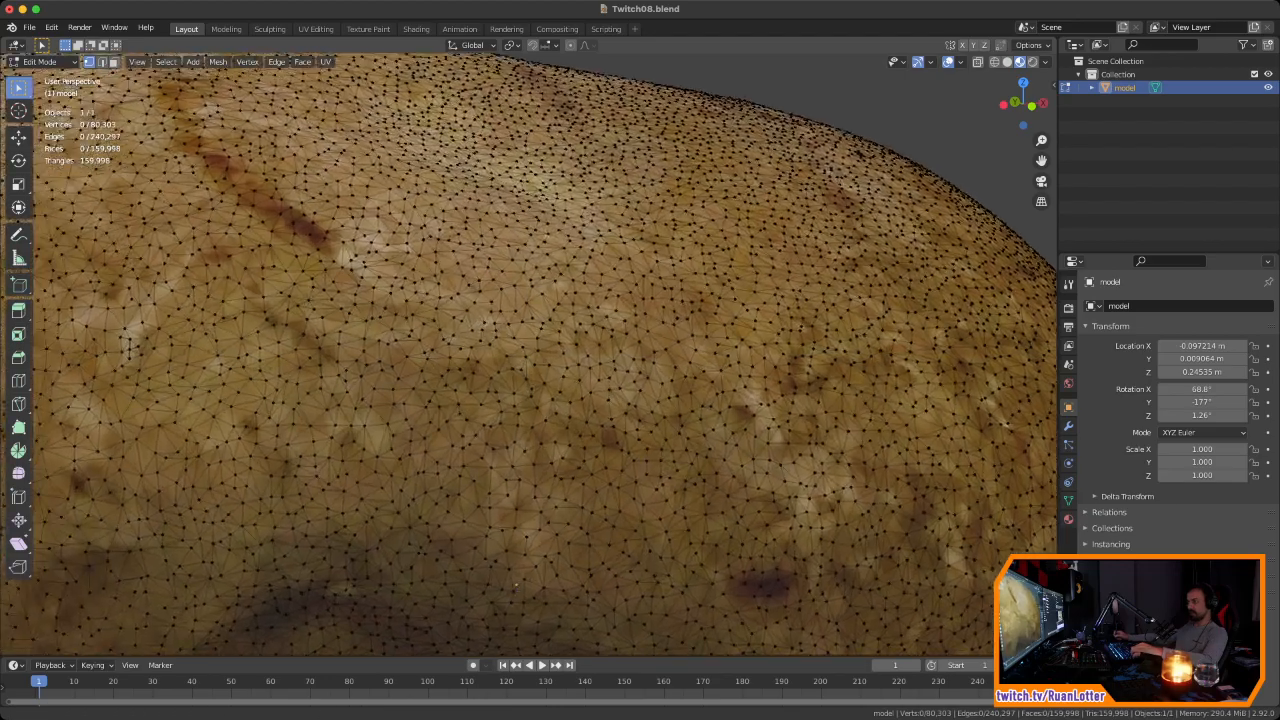
pyautogui.moveTo(515, 583); pyautogui.dragTo(947, 480, button='middle')
pyautogui.scroll(-5, 410, 601)
pyautogui.moveTo(410, 601); pyautogui.dragTo(537, 510, button='middle')
pyautogui.scroll(6, 503, 487)
pyautogui.scroll(-5, 503, 487)
pyautogui.scroll(3, 395, 568)
pyautogui.scroll(-2, 395, 568)
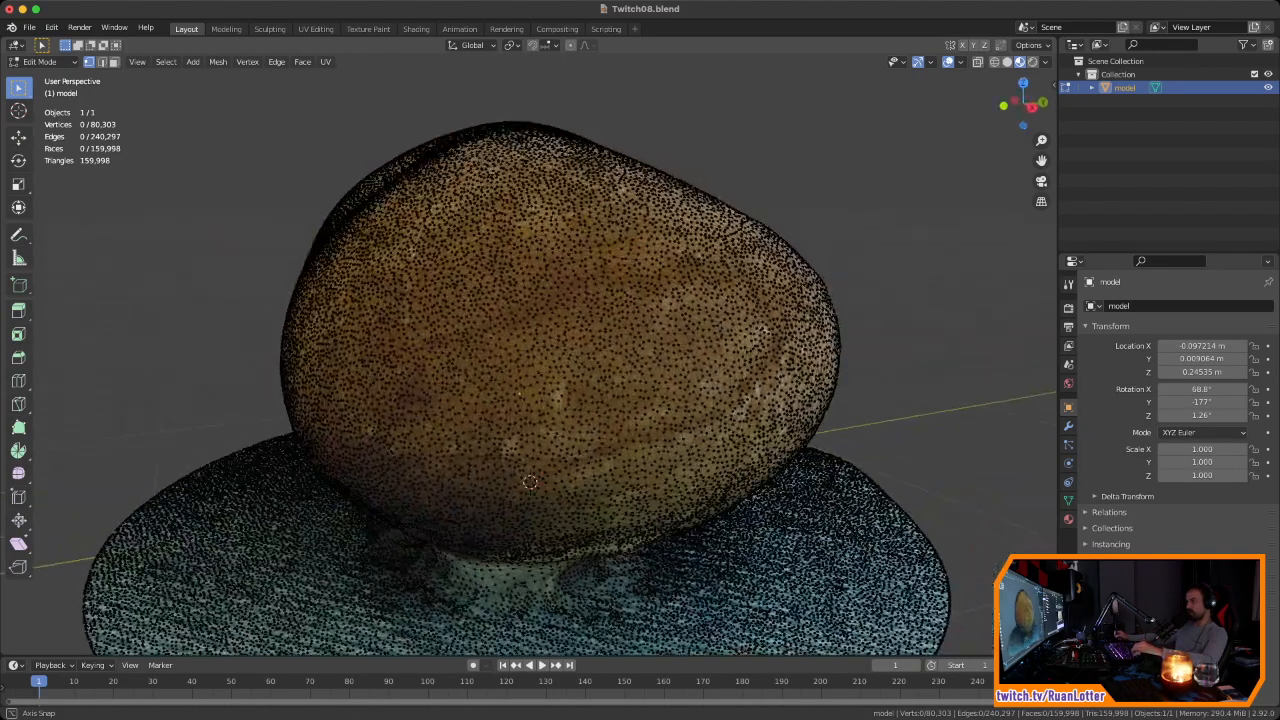
pyautogui.moveTo(520, 486)
pyautogui.mouseDown(button='middle')
pyautogui.moveTo(494, 503)
pyautogui.moveTo(530, 484)
pyautogui.mouseUp(button='middle')
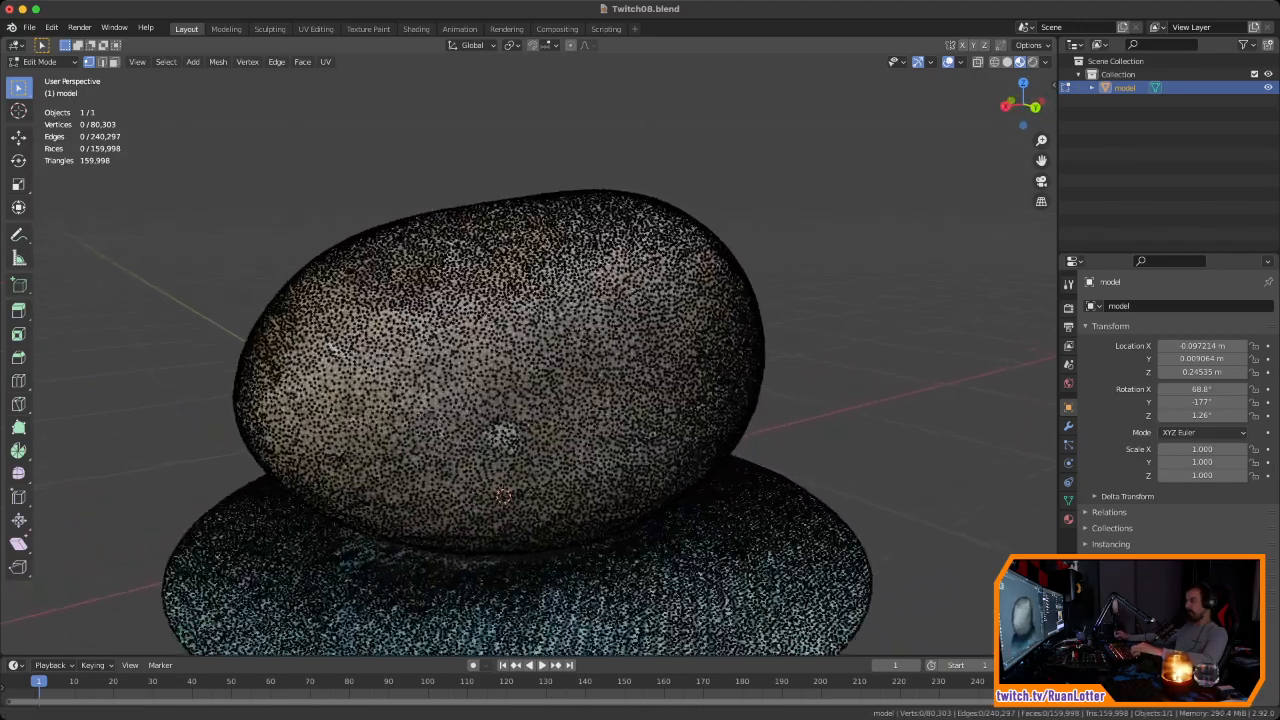
pyautogui.moveTo(530, 484)
pyautogui.mouseDown(button='middle')
pyautogui.moveTo(520, 533)
pyautogui.moveTo(537, 526)
pyautogui.moveTo(541, 482)
pyautogui.moveTo(530, 478)
pyautogui.mouseUp(button='middle')
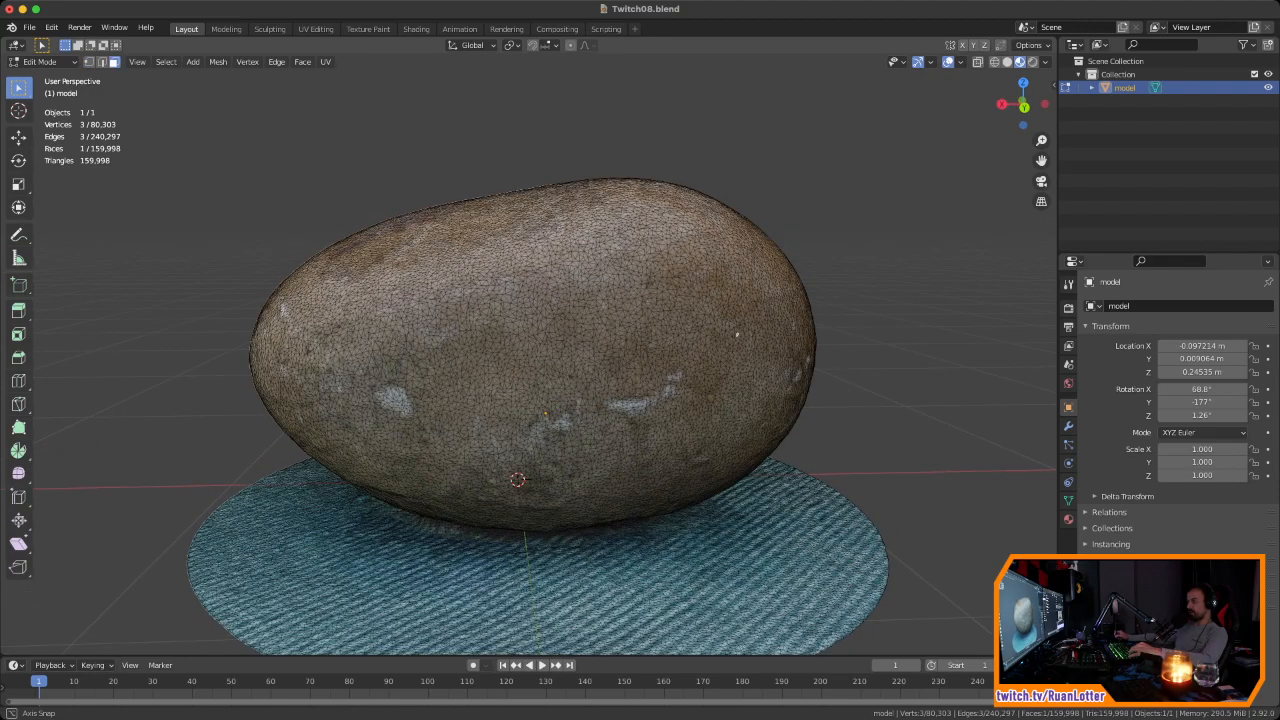
# Step: In face select mode, box-select small sample patches of faces on the side of the scanned object
pyautogui.moveTo(530, 478); pyautogui.dragTo(676, 352, button='middle')
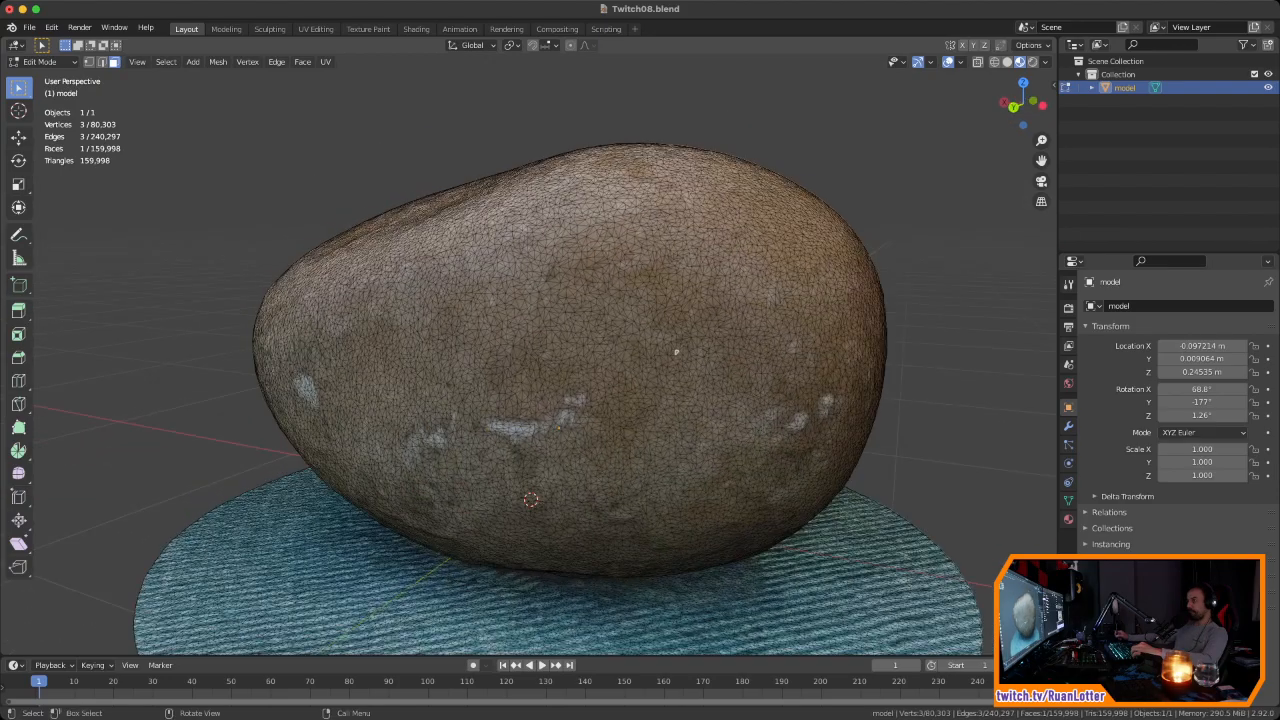
pyautogui.scroll(8, 541, 273)
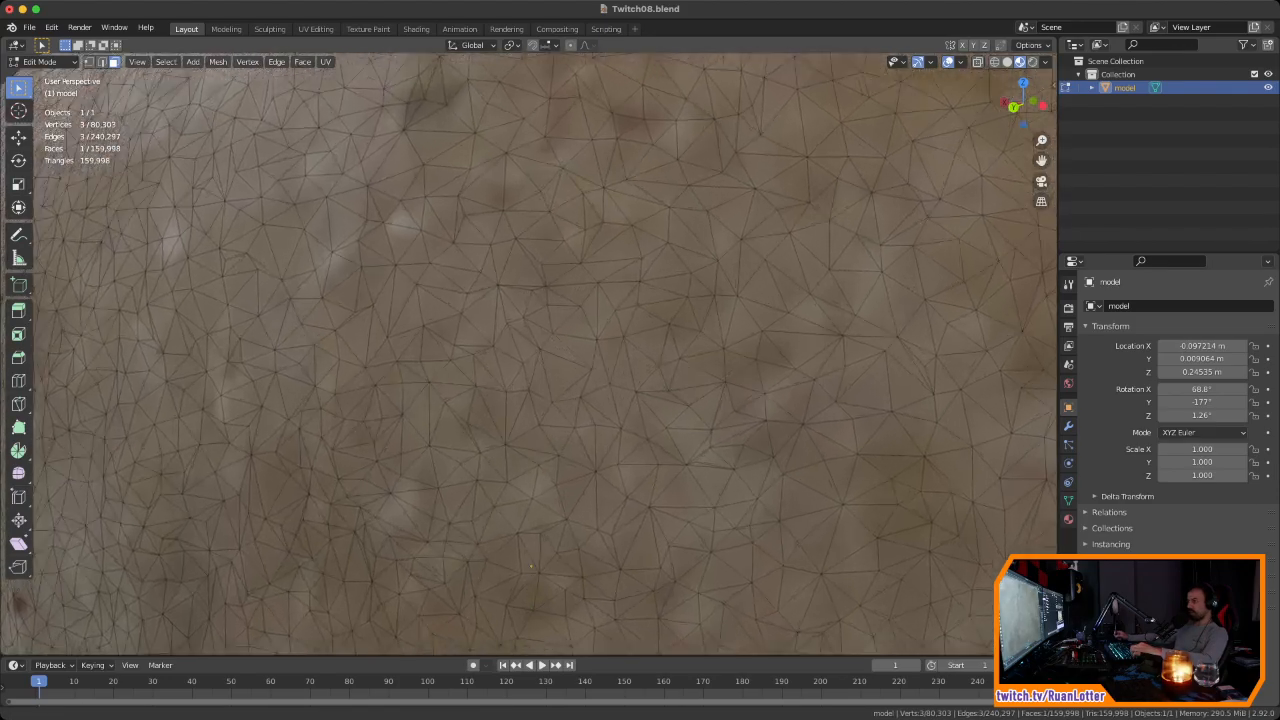
pyautogui.moveTo(541, 273); pyautogui.dragTo(559, 282)
pyautogui.moveTo(735, 382); pyautogui.dragTo(850, 480, button='middle')
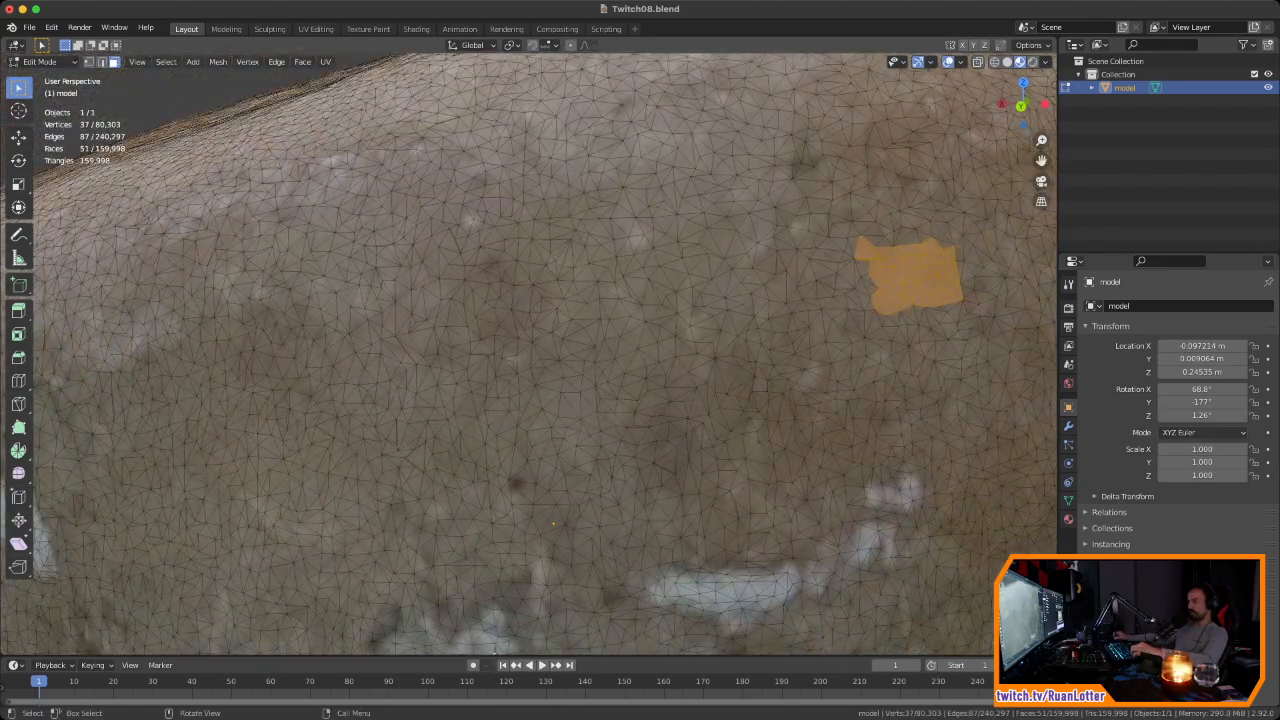
pyautogui.moveTo(444, 274); pyautogui.dragTo(754, 428)
pyautogui.moveTo(754, 428); pyautogui.dragTo(850, 425, button='middle')
pyautogui.keyDown('ctrl'); pyautogui.moveTo(567, 520); pyautogui.dragTo(552, 462, button='middle'); pyautogui.keyUp('ctrl')
pyautogui.moveTo(514, 556); pyautogui.dragTo(506, 500, button='middle')
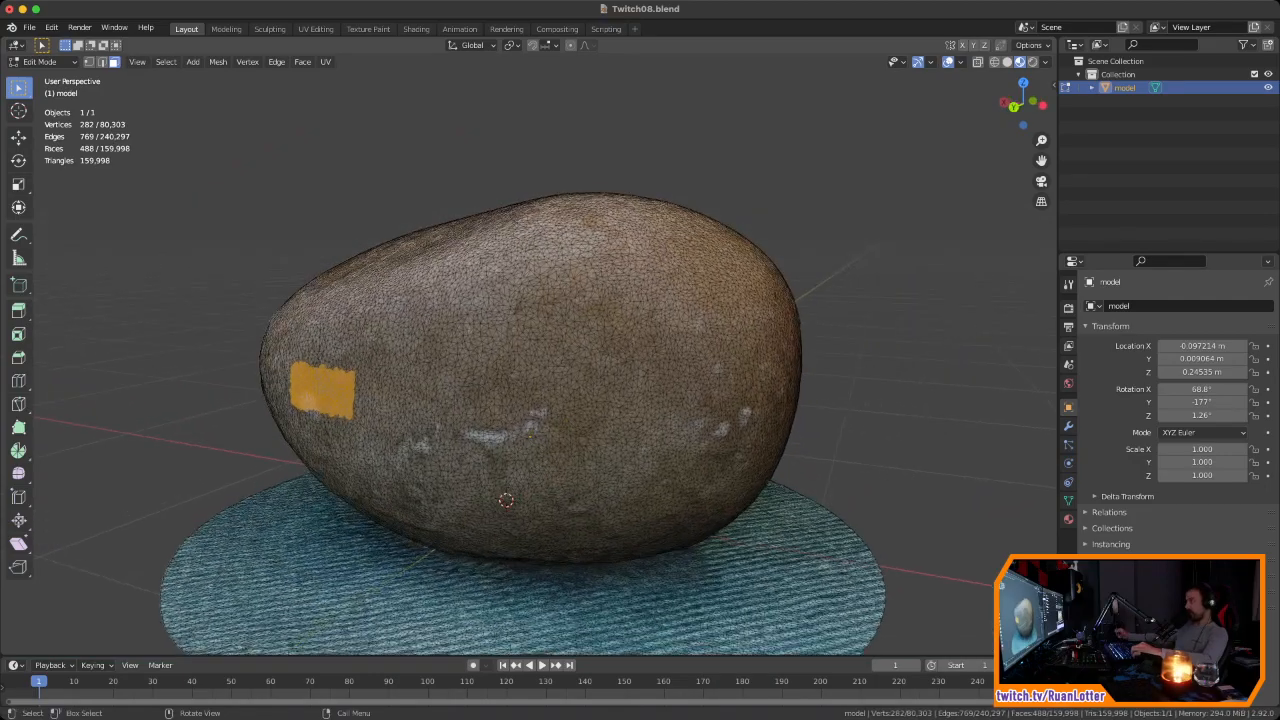
pyautogui.moveTo(506, 420); pyautogui.dragTo(659, 385, button='middle')
pyautogui.scroll(4, 574, 336)
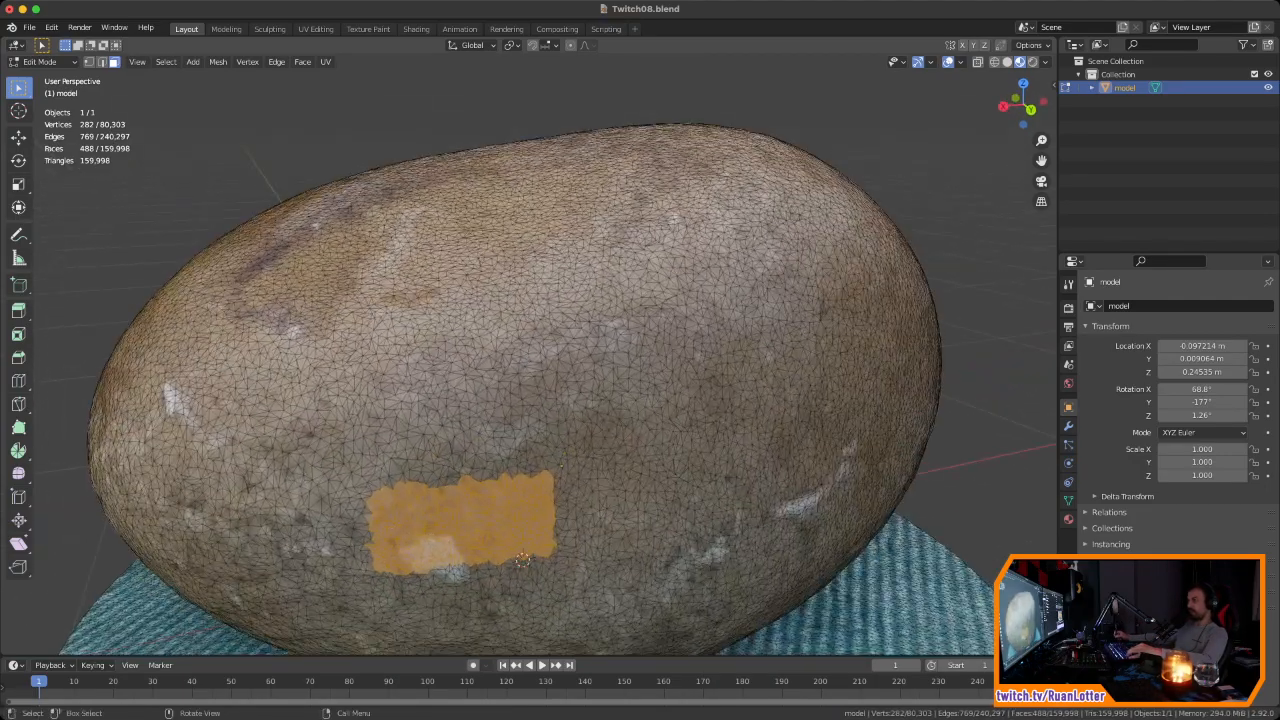
# Step: Try selecting the whole mesh, and undo the last selection changes
pyautogui.press('a')
pyautogui.scroll(1, 574, 336)
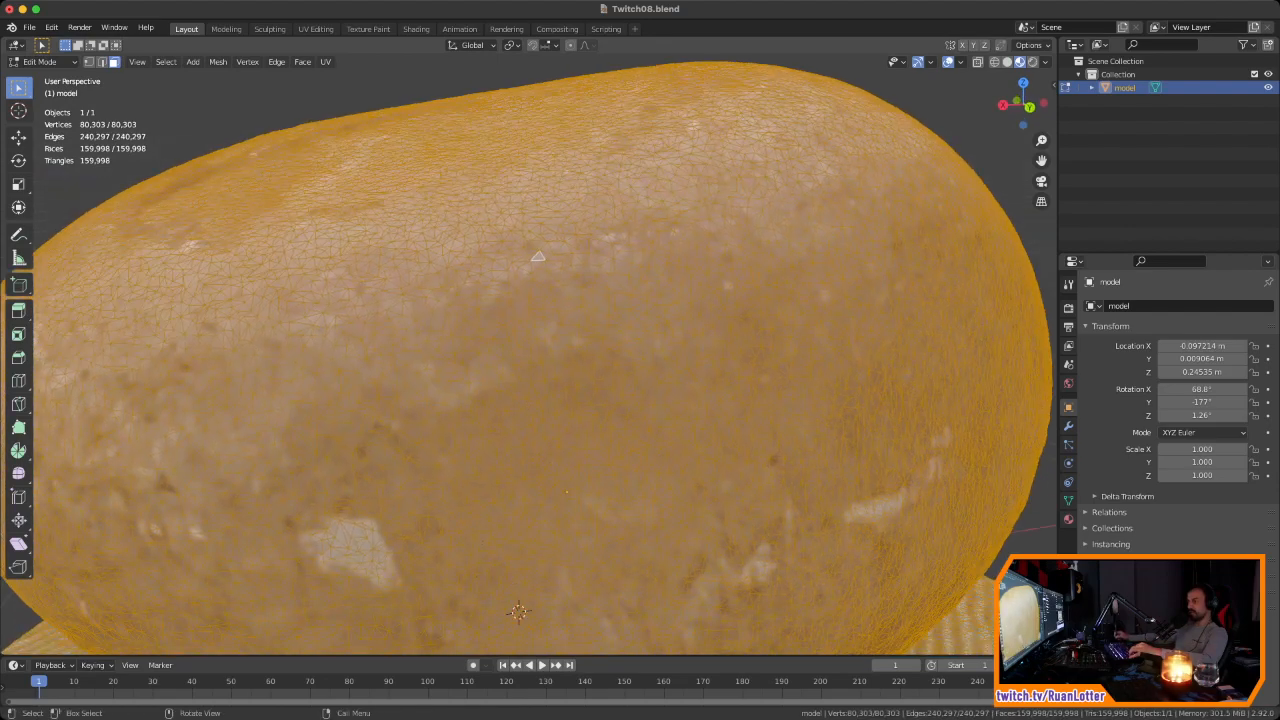
pyautogui.click(566, 358)
pyautogui.hotkey('ctrl', 'z')
pyautogui.hotkey('ctrl', 'z')
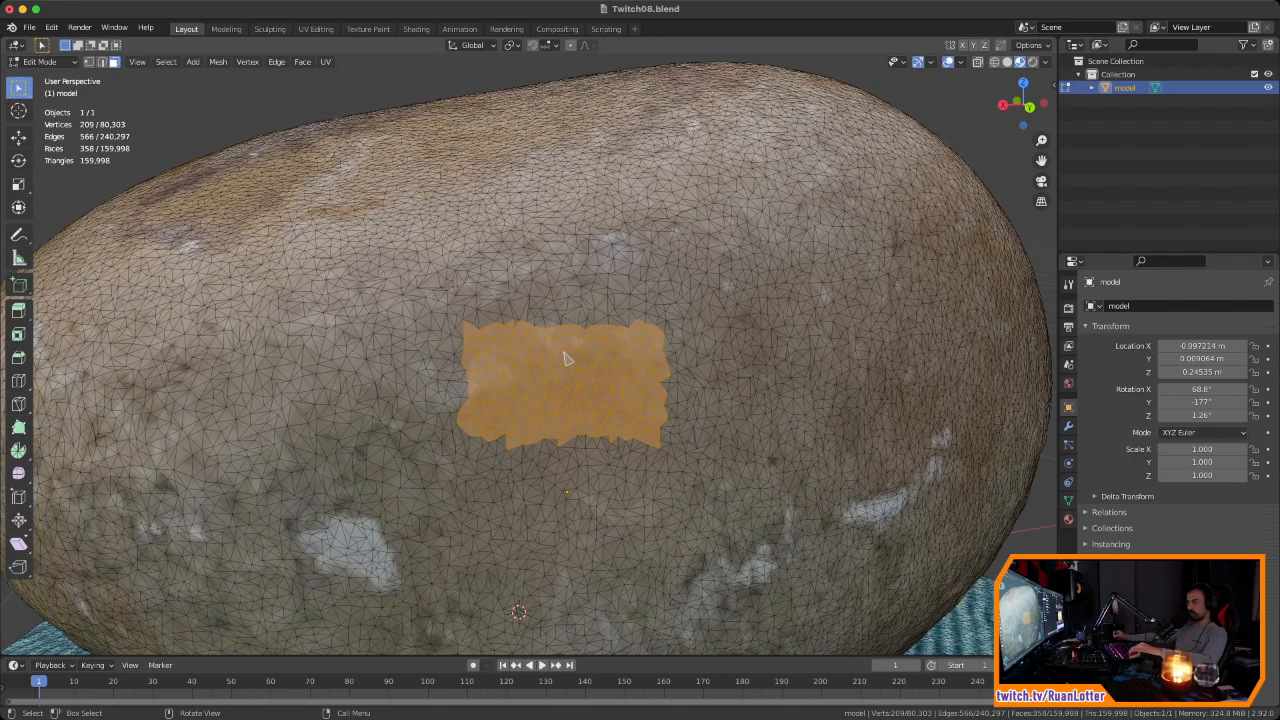
# Step: Try box-selecting sections of the teal cloth base around the scanned object from several angles
pyautogui.scroll(-4, 566, 358)
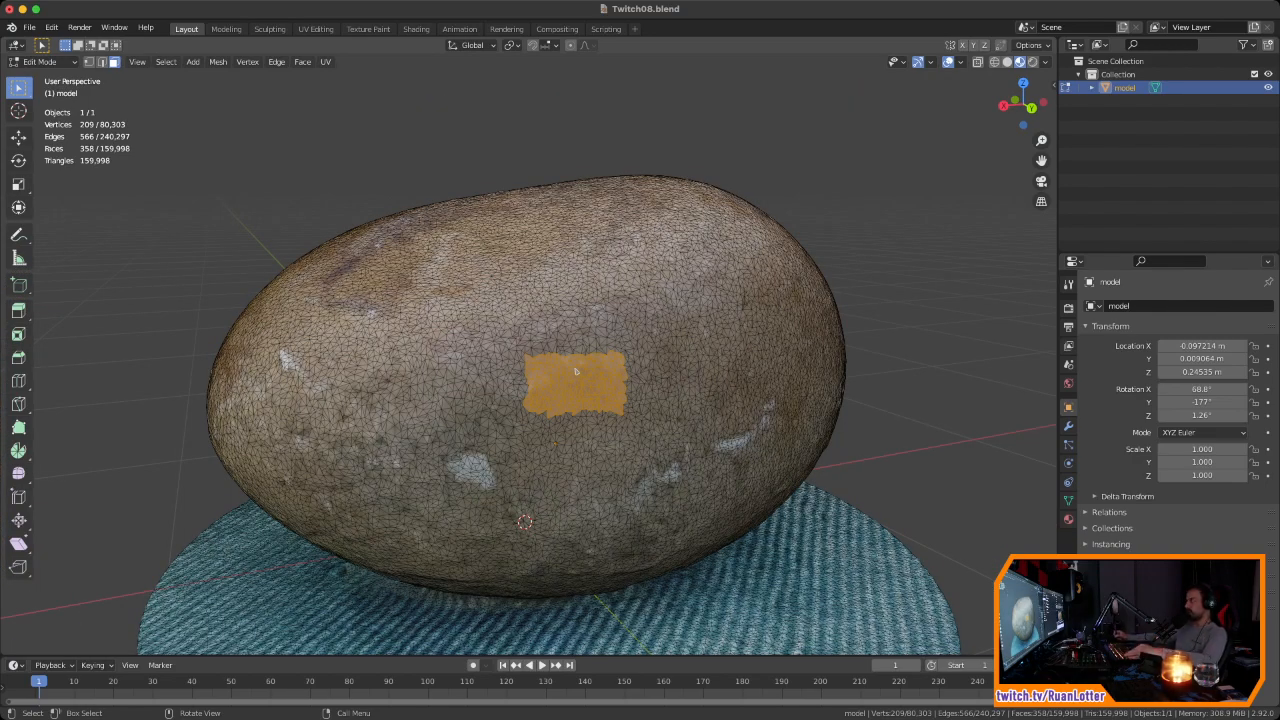
pyautogui.moveTo(575, 371); pyautogui.dragTo(684, 350, button='middle')
pyautogui.scroll(2, 722, 356)
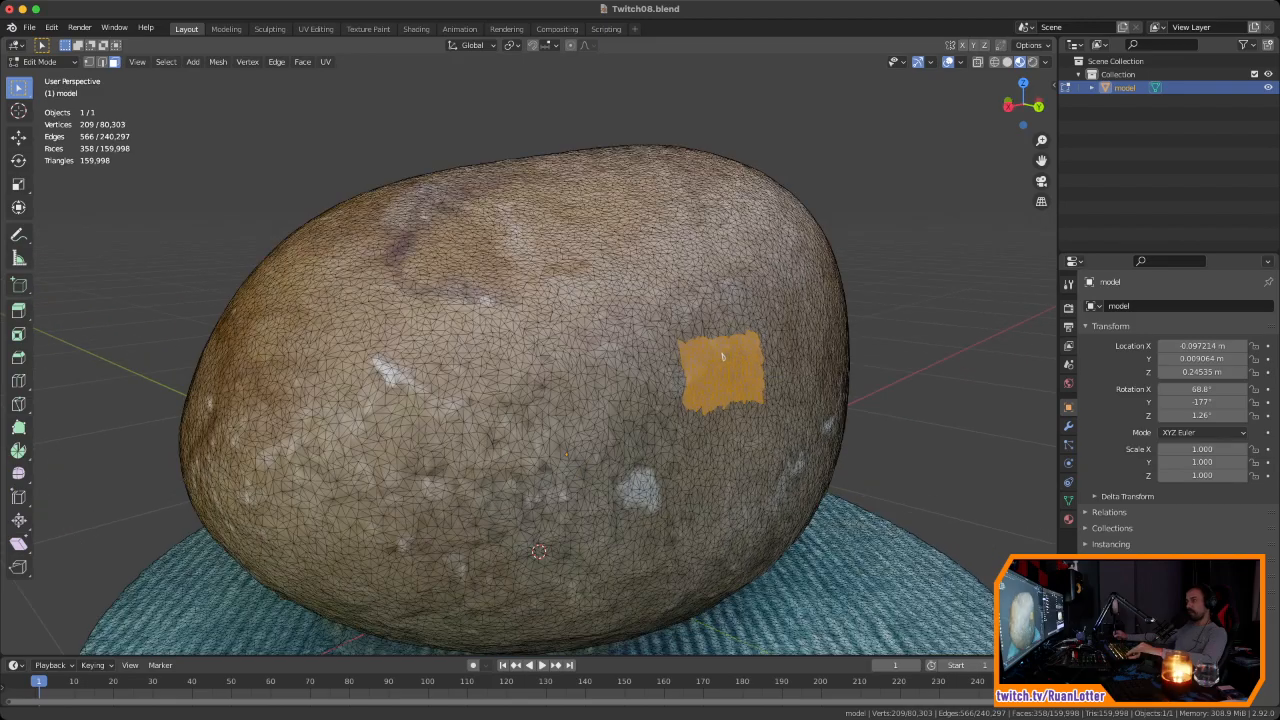
pyautogui.moveTo(620, 360); pyautogui.dragTo(445, 374, button='middle')
pyautogui.scroll(-4, 528, 360)
pyautogui.scroll(-3, 528, 370)
pyautogui.moveTo(560, 368); pyautogui.dragTo(506, 334, button='middle')
pyautogui.scroll(2, 500, 366)
pyautogui.keyDown('shift'); pyautogui.moveTo(488, 524); pyautogui.dragTo(780, 576); pyautogui.keyUp('shift')
pyautogui.moveTo(780, 576); pyautogui.dragTo(750, 535, button='middle')
pyautogui.scroll(2, 750, 535)
pyautogui.keyDown('shift'); pyautogui.moveTo(600, 450); pyautogui.dragTo(610, 400, button='middle'); pyautogui.keyUp('shift')
pyautogui.scroll(-3, 606, 376)
pyautogui.moveTo(385, 449); pyautogui.dragTo(712, 527)
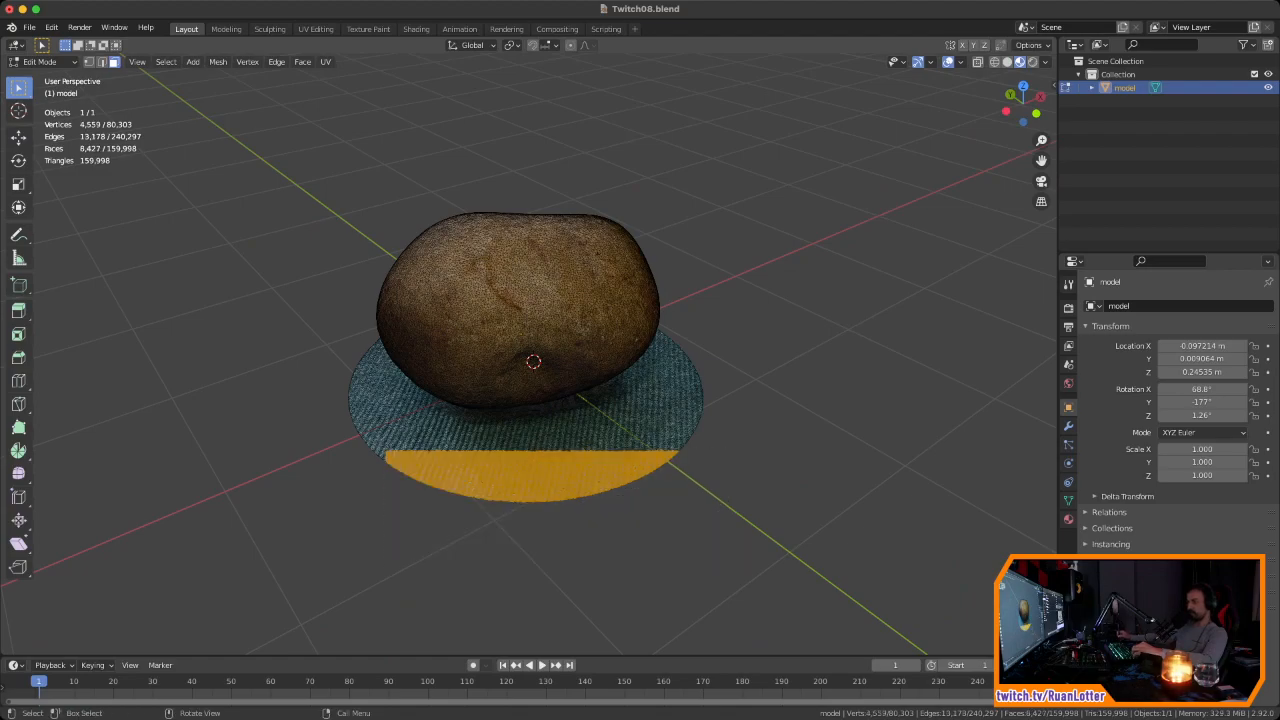
pyautogui.moveTo(712, 527); pyautogui.dragTo(632, 524, button='middle')
pyautogui.moveTo(463, 444); pyautogui.dragTo(753, 537)
pyautogui.moveTo(753, 537); pyautogui.dragTo(610, 530, button='middle')
pyautogui.moveTo(467, 469); pyautogui.dragTo(758, 585)
pyautogui.moveTo(758, 585); pyautogui.dragTo(650, 582, button='middle')
pyautogui.moveTo(352, 466); pyautogui.dragTo(734, 591)
pyautogui.moveTo(734, 591); pyautogui.dragTo(640, 588, button='middle')
pyautogui.moveTo(422, 457); pyautogui.dragTo(686, 530)
pyautogui.moveTo(686, 532); pyautogui.dragTo(580, 546, button='middle')
pyautogui.moveTo(480, 471); pyautogui.dragTo(736, 548)
pyautogui.moveTo(736, 548); pyautogui.dragTo(556, 560, button='middle')
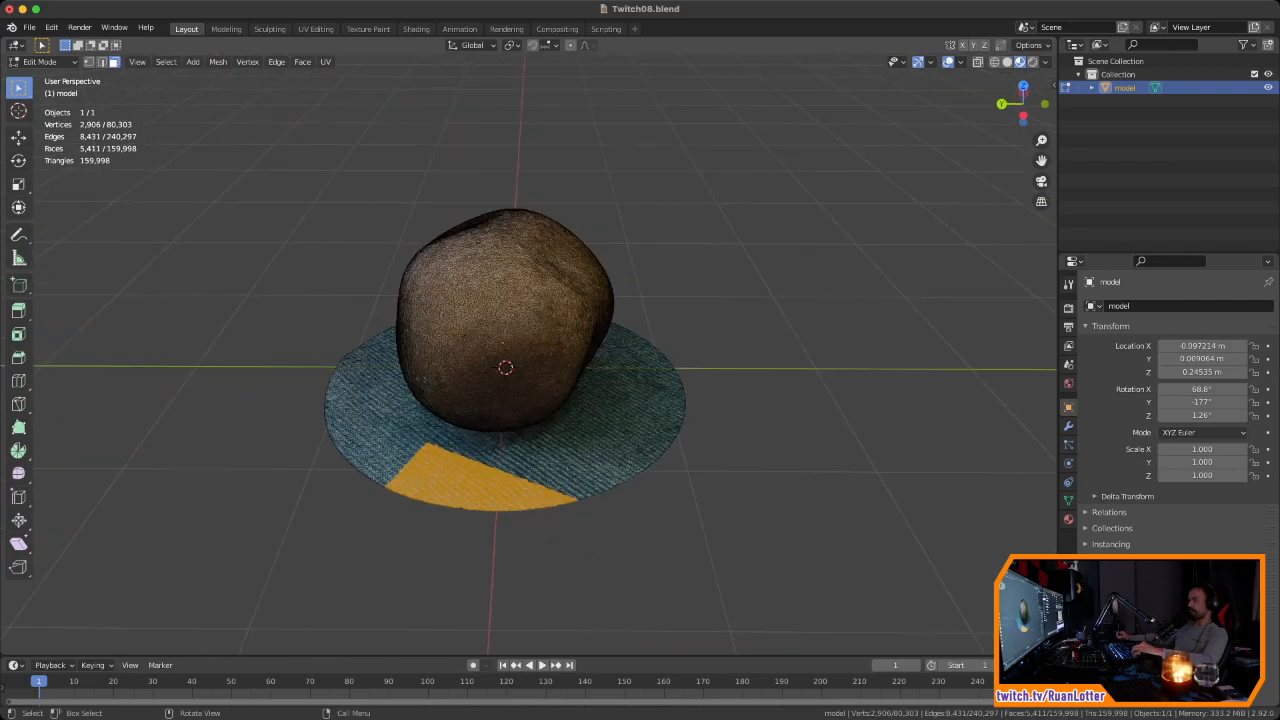
pyautogui.moveTo(466, 460); pyautogui.dragTo(722, 543)
pyautogui.moveTo(722, 543); pyautogui.dragTo(660, 543, button='middle')
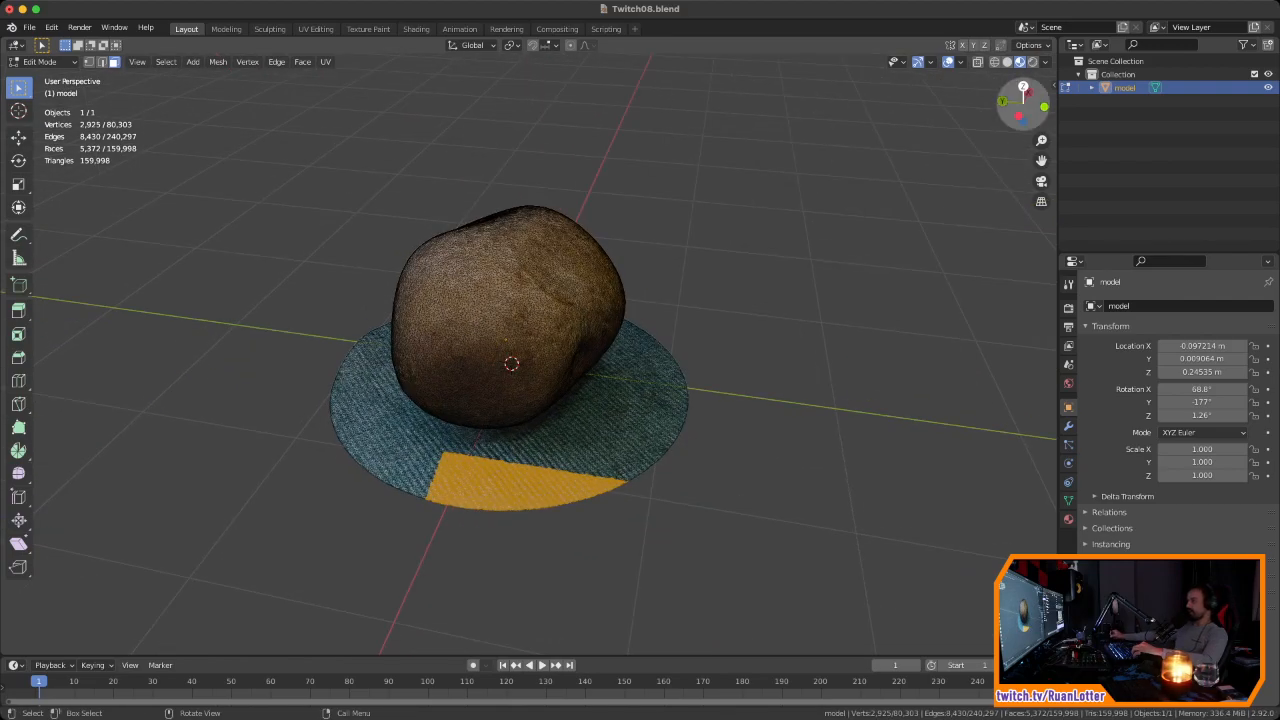
# Step: In the top orthographic view, enlarge the circle selection radius to 90 and select the cloth faces along the far side of the object
pyautogui.click(1023, 87)
pyautogui.keyDown('ctrl'); pyautogui.moveTo(760, 350); pyautogui.dragTo(760, 310, button='middle'); pyautogui.keyUp('ctrl')
pyautogui.keyDown('shift'); pyautogui.moveTo(760, 310); pyautogui.dragTo(775, 358, button='middle'); pyautogui.keyUp('shift')
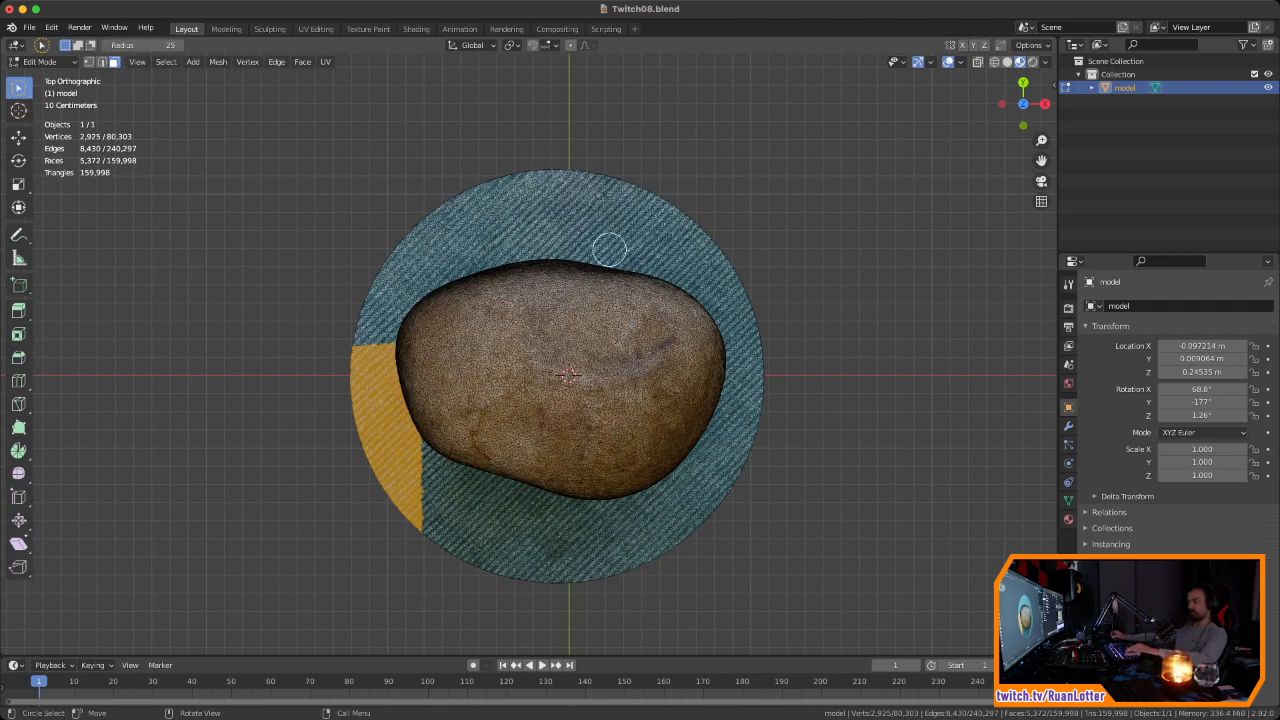
pyautogui.press('f')
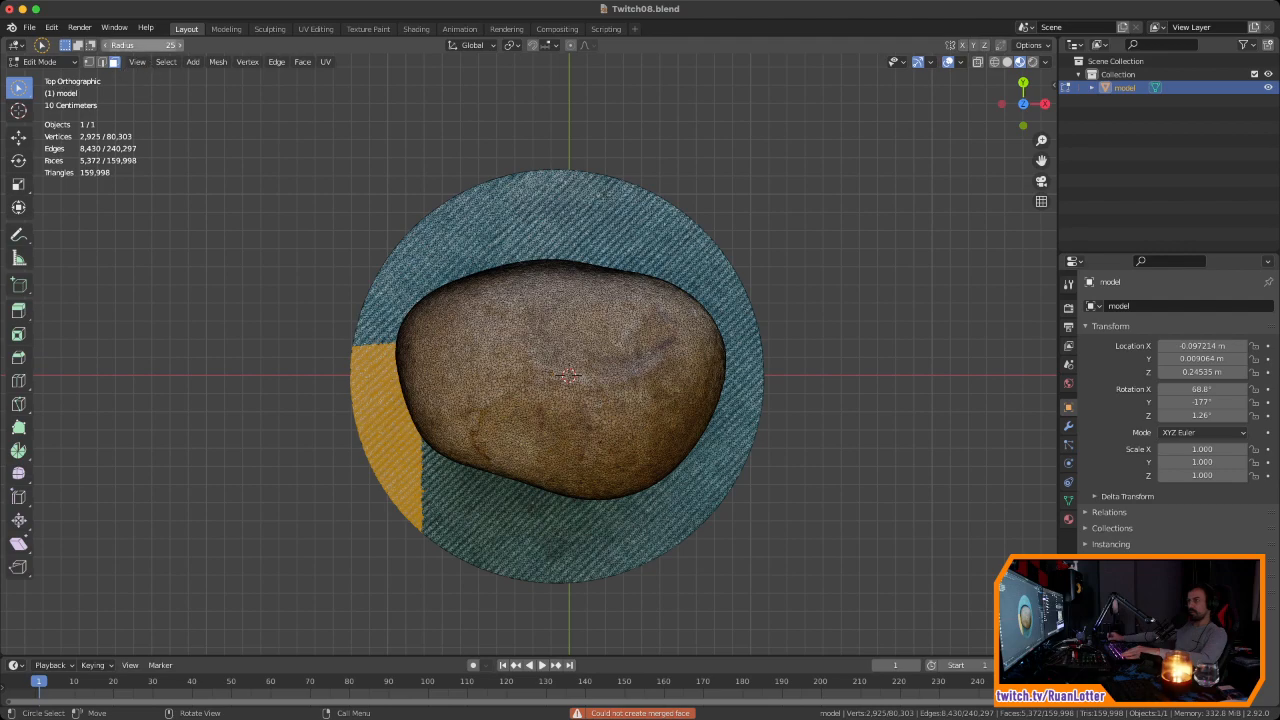
pyautogui.moveTo(416, 212)
pyautogui.mouseDown()
pyautogui.moveTo(500, 171)
pyautogui.moveTo(606, 163)
pyautogui.moveTo(563, 157)
pyautogui.moveTo(455, 204)
pyautogui.moveTo(557, 143)
pyautogui.moveTo(634, 157)
pyautogui.moveTo(660, 200)
pyautogui.mouseUp()
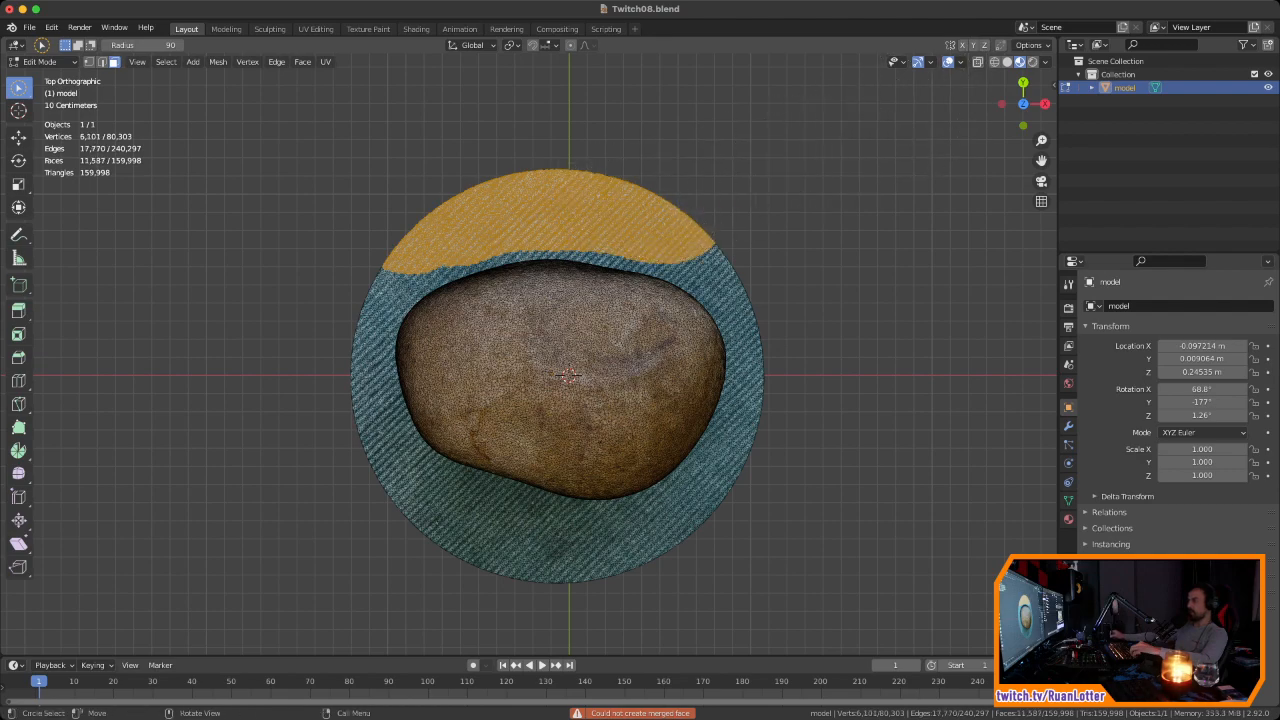
# Step: With X-ray turned on, circle-select the whole outer ring of the cloth base and delete its vertices
pyautogui.hotkey('alt', 'z')
pyautogui.click(510, 156)
pyautogui.moveTo(385, 208)
pyautogui.mouseDown()
pyautogui.moveTo(509, 177)
pyautogui.moveTo(617, 181)
pyautogui.moveTo(745, 235)
pyautogui.moveTo(797, 338)
pyautogui.moveTo(781, 448)
pyautogui.moveTo(745, 505)
pyautogui.moveTo(661, 567)
pyautogui.moveTo(576, 575)
pyautogui.moveTo(476, 553)
pyautogui.moveTo(422, 530)
pyautogui.moveTo(343, 466)
pyautogui.moveTo(337, 451)
pyautogui.moveTo(354, 471)
pyautogui.moveTo(310, 325)
pyautogui.moveTo(331, 298)
pyautogui.mouseUp()
pyautogui.moveTo(343, 278)
pyautogui.mouseDown()
pyautogui.moveTo(360, 243)
pyautogui.moveTo(417, 210)
pyautogui.mouseUp()
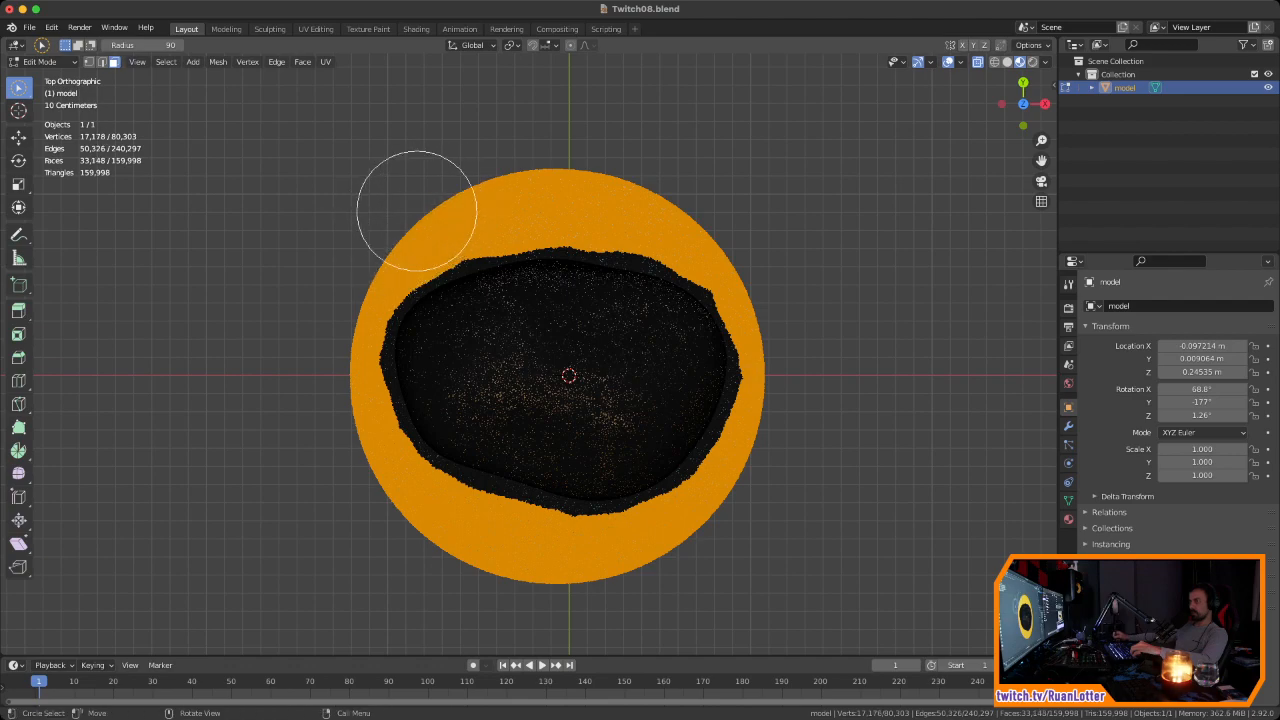
pyautogui.moveTo(430, 435); pyautogui.dragTo(806, 299, button='middle')
pyautogui.scroll(2, 786, 343)
pyautogui.press('x')
pyautogui.click(768, 325)
# Step: Circle-select the remaining cloth surrounding the object's foot from all sides and delete its vertices
pyautogui.scroll(2, 834, 353)
pyautogui.moveTo(533, 487)
pyautogui.mouseDown()
pyautogui.moveTo(700, 417)
pyautogui.moveTo(751, 374)
pyautogui.mouseUp()
pyautogui.moveTo(795, 375)
pyautogui.mouseDown(button='middle')
pyautogui.moveTo(834, 375)
pyautogui.moveTo(749, 377)
pyautogui.moveTo(753, 408)
pyautogui.mouseUp(button='middle')
pyautogui.moveTo(642, 503)
pyautogui.mouseDown()
pyautogui.moveTo(677, 506)
pyautogui.moveTo(616, 505)
pyautogui.moveTo(786, 417)
pyautogui.moveTo(809, 380)
pyautogui.moveTo(852, 405)
pyautogui.mouseUp()
pyautogui.moveTo(852, 405); pyautogui.dragTo(573, 498, button='middle')
pyautogui.moveTo(480, 500)
pyautogui.mouseDown()
pyautogui.moveTo(457, 516)
pyautogui.moveTo(527, 495)
pyautogui.mouseUp()
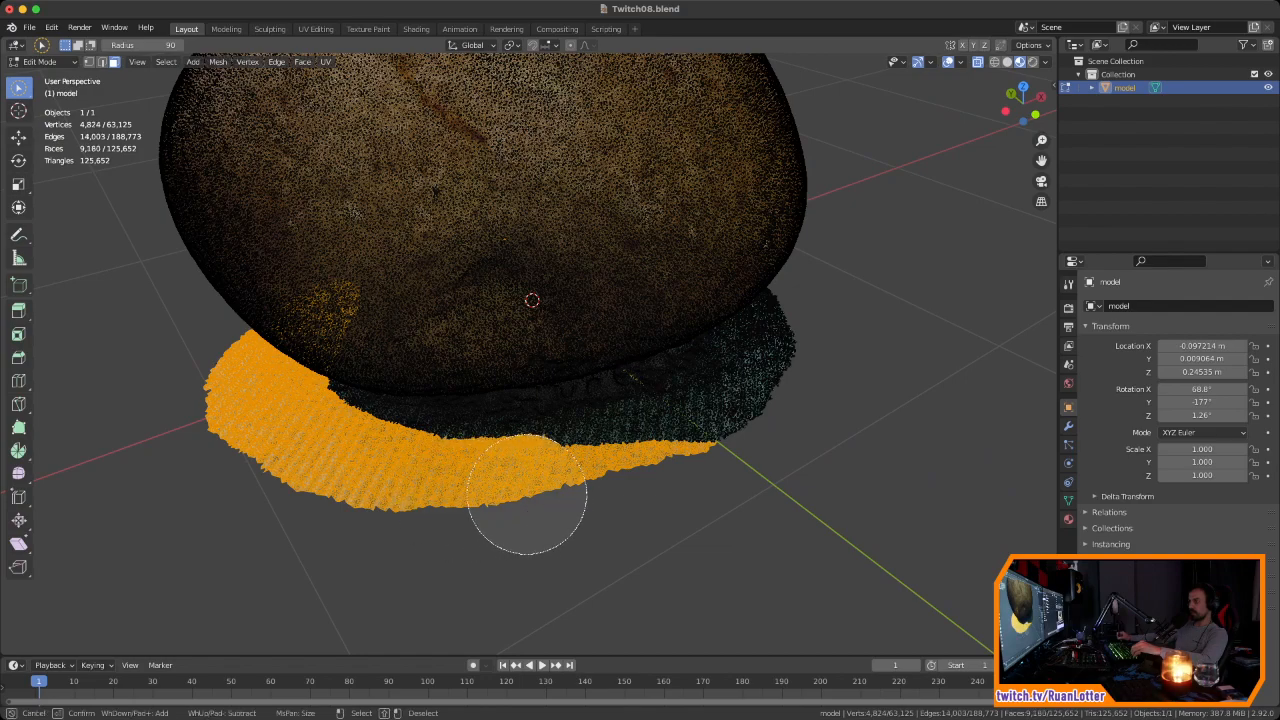
pyautogui.moveTo(668, 460)
pyautogui.mouseDown()
pyautogui.moveTo(760, 429)
pyautogui.moveTo(814, 377)
pyautogui.mouseUp()
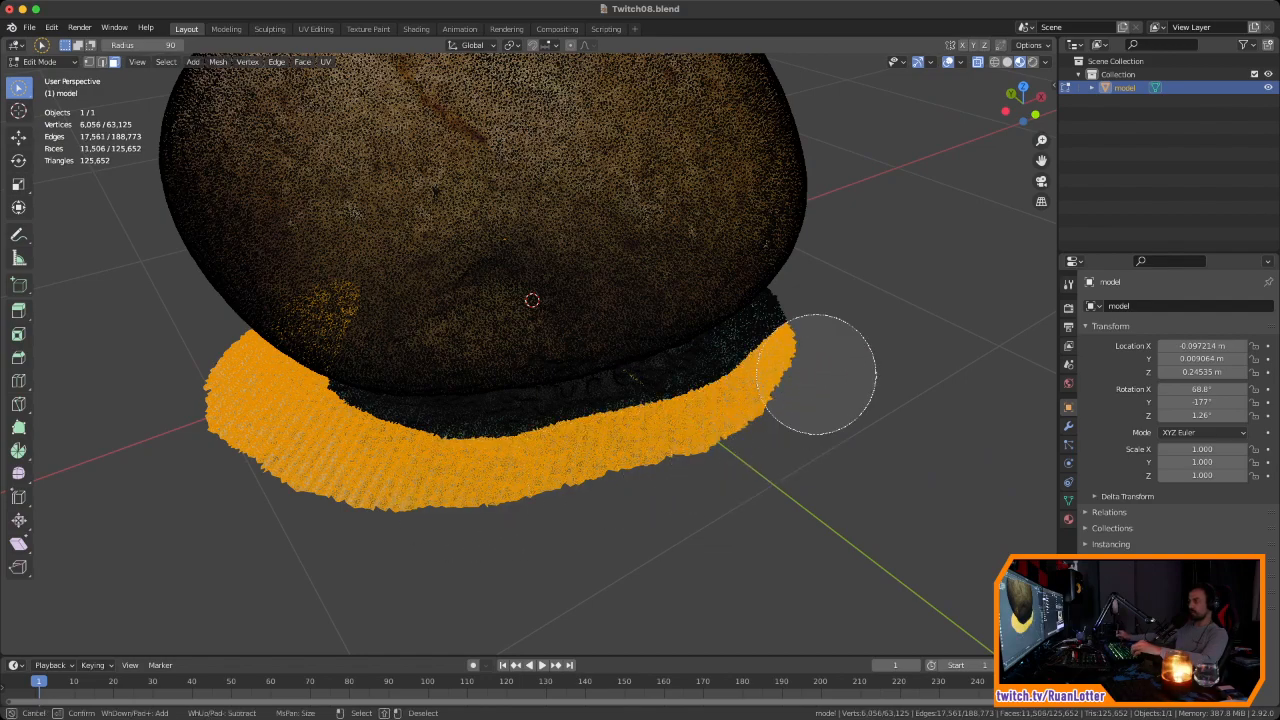
pyautogui.moveTo(814, 377); pyautogui.dragTo(609, 474, button='middle')
pyautogui.moveTo(609, 474)
pyautogui.mouseDown()
pyautogui.moveTo(654, 486)
pyautogui.moveTo(775, 460)
pyautogui.moveTo(843, 429)
pyautogui.moveTo(894, 371)
pyautogui.moveTo(574, 486)
pyautogui.moveTo(426, 454)
pyautogui.moveTo(376, 413)
pyautogui.moveTo(481, 488)
pyautogui.mouseUp()
pyautogui.moveTo(790, 457)
pyautogui.mouseDown(button='middle')
pyautogui.moveTo(700, 449)
pyautogui.moveTo(723, 554)
pyautogui.moveTo(556, 481)
pyautogui.moveTo(577, 434)
pyautogui.moveTo(537, 471)
pyautogui.mouseUp(button='middle')
pyautogui.moveTo(537, 471)
pyautogui.mouseDown()
pyautogui.moveTo(427, 466)
pyautogui.moveTo(471, 480)
pyautogui.moveTo(680, 429)
pyautogui.moveTo(753, 367)
pyautogui.moveTo(745, 375)
pyautogui.mouseUp()
pyautogui.moveTo(745, 375)
pyautogui.mouseDown(button='middle')
pyautogui.moveTo(714, 406)
pyautogui.moveTo(539, 449)
pyautogui.mouseUp(button='middle')
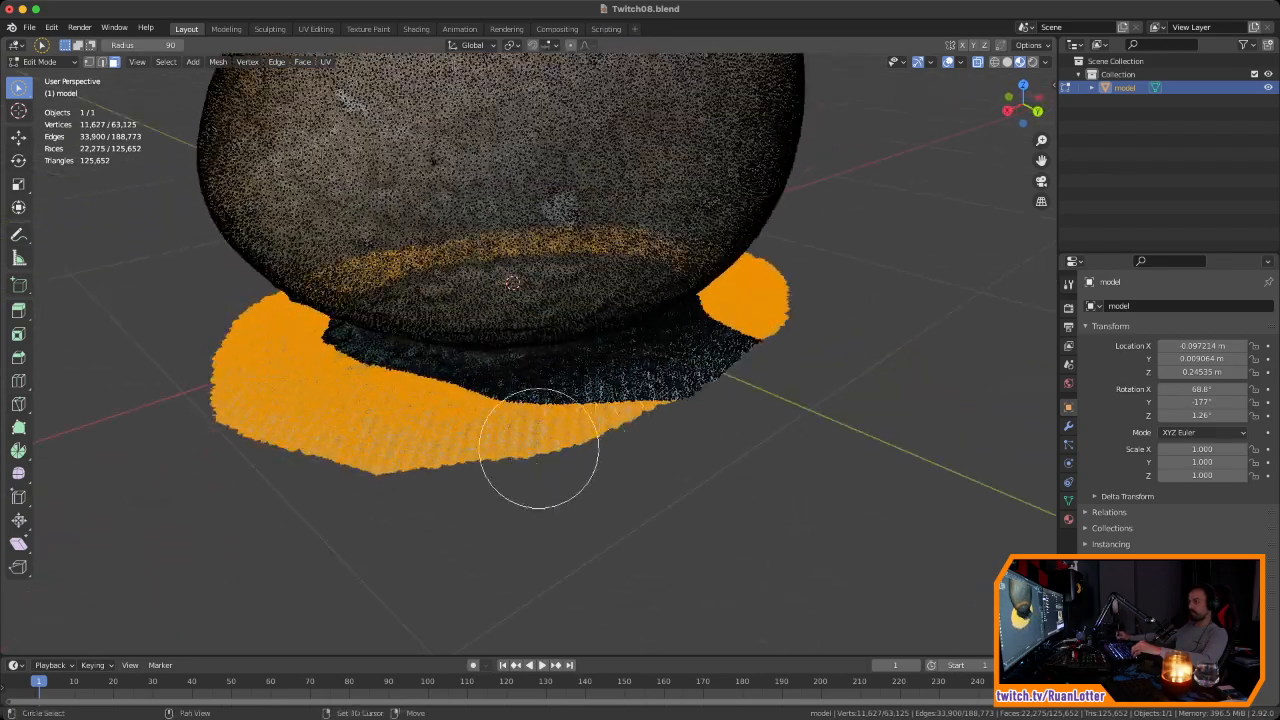
pyautogui.moveTo(429, 437)
pyautogui.mouseDown()
pyautogui.moveTo(505, 438)
pyautogui.moveTo(731, 383)
pyautogui.mouseUp()
pyautogui.moveTo(731, 383)
pyautogui.mouseDown(button='middle')
pyautogui.moveTo(726, 414)
pyautogui.moveTo(634, 429)
pyautogui.mouseUp(button='middle')
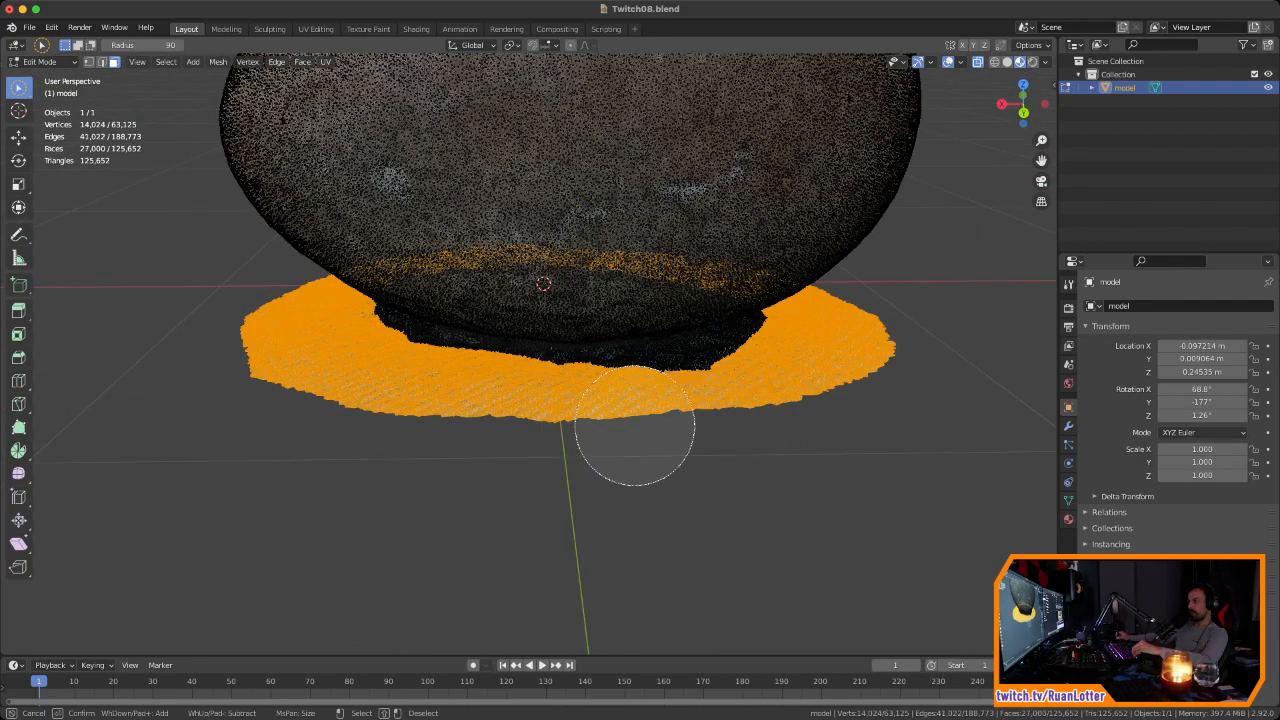
pyautogui.moveTo(677, 423); pyautogui.dragTo(794, 389)
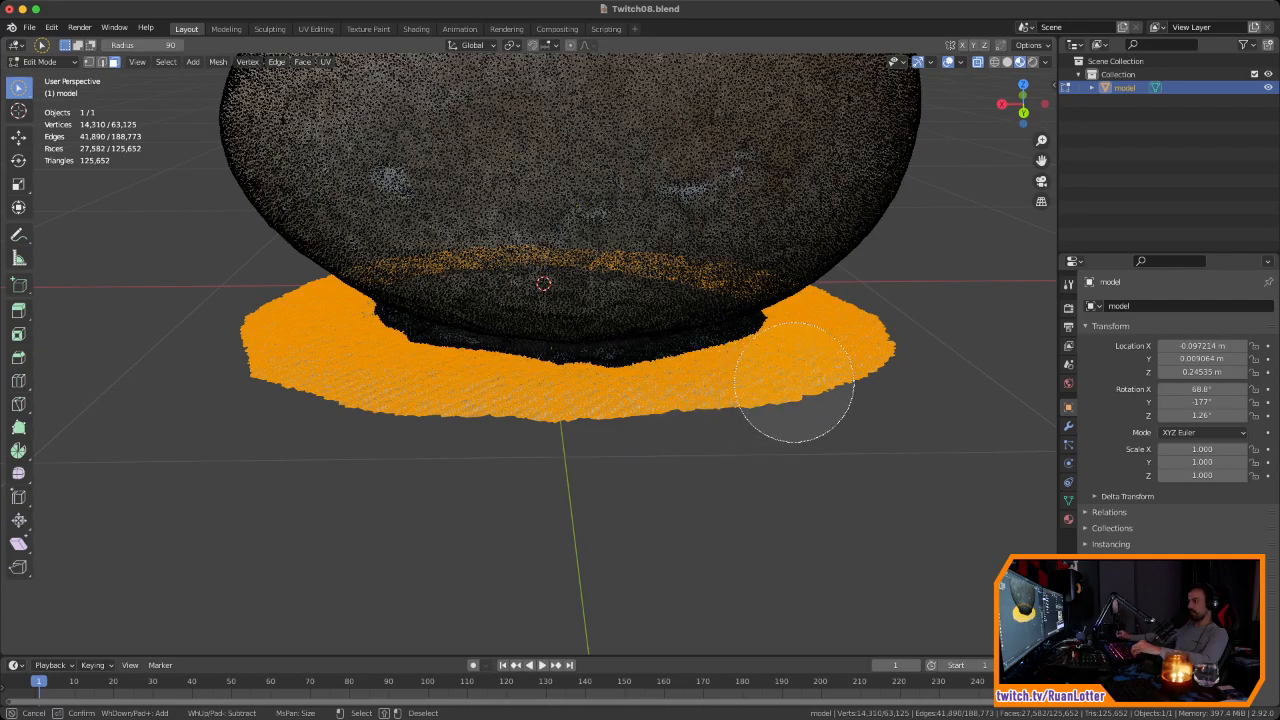
pyautogui.moveTo(794, 389)
pyautogui.mouseDown(button='middle')
pyautogui.moveTo(734, 434)
pyautogui.moveTo(718, 428)
pyautogui.moveTo(655, 509)
pyautogui.moveTo(650, 496)
pyautogui.mouseUp(button='middle')
pyautogui.keyDown('ctrl'); pyautogui.moveTo(650, 496); pyautogui.dragTo(594, 398, button='middle'); pyautogui.keyUp('ctrl')
pyautogui.keyDown('shift'); pyautogui.moveTo(594, 398); pyautogui.dragTo(510, 458, button='middle'); pyautogui.keyUp('shift')
pyautogui.moveTo(470, 452)
pyautogui.mouseDown()
pyautogui.moveTo(475, 435)
pyautogui.moveTo(530, 408)
pyautogui.moveTo(766, 386)
pyautogui.mouseUp()
pyautogui.moveTo(766, 386)
pyautogui.mouseDown(button='middle')
pyautogui.moveTo(638, 488)
pyautogui.moveTo(580, 482)
pyautogui.mouseUp(button='middle')
pyautogui.scroll(3, 528, 415)
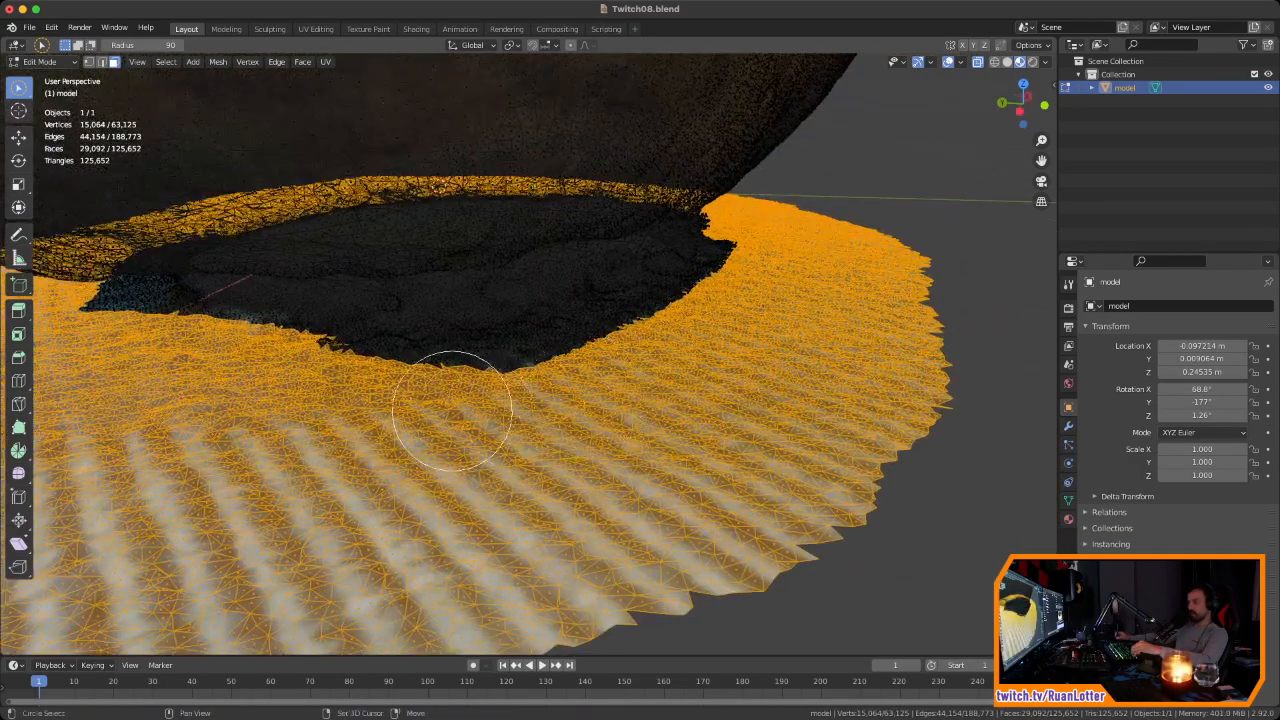
pyautogui.moveTo(345, 405)
pyautogui.mouseDown()
pyautogui.moveTo(530, 370)
pyautogui.moveTo(685, 320)
pyautogui.mouseUp()
pyautogui.moveTo(748, 283); pyautogui.dragTo(740, 360)
pyautogui.moveTo(740, 360)
pyautogui.mouseDown(button='middle')
pyautogui.moveTo(686, 400)
pyautogui.moveTo(606, 409)
pyautogui.moveTo(497, 534)
pyautogui.moveTo(563, 409)
pyautogui.moveTo(523, 443)
pyautogui.moveTo(486, 409)
pyautogui.mouseUp(button='middle')
pyautogui.moveTo(497, 408)
pyautogui.mouseDown()
pyautogui.moveTo(735, 392)
pyautogui.moveTo(805, 372)
pyautogui.moveTo(834, 394)
pyautogui.mouseUp()
pyautogui.moveTo(834, 394)
pyautogui.mouseDown(button='middle')
pyautogui.moveTo(777, 486)
pyautogui.moveTo(757, 490)
pyautogui.moveTo(655, 440)
pyautogui.moveTo(651, 394)
pyautogui.moveTo(700, 429)
pyautogui.moveTo(730, 400)
pyautogui.mouseUp(button='middle')
pyautogui.press('x')
pyautogui.click(652, 440)
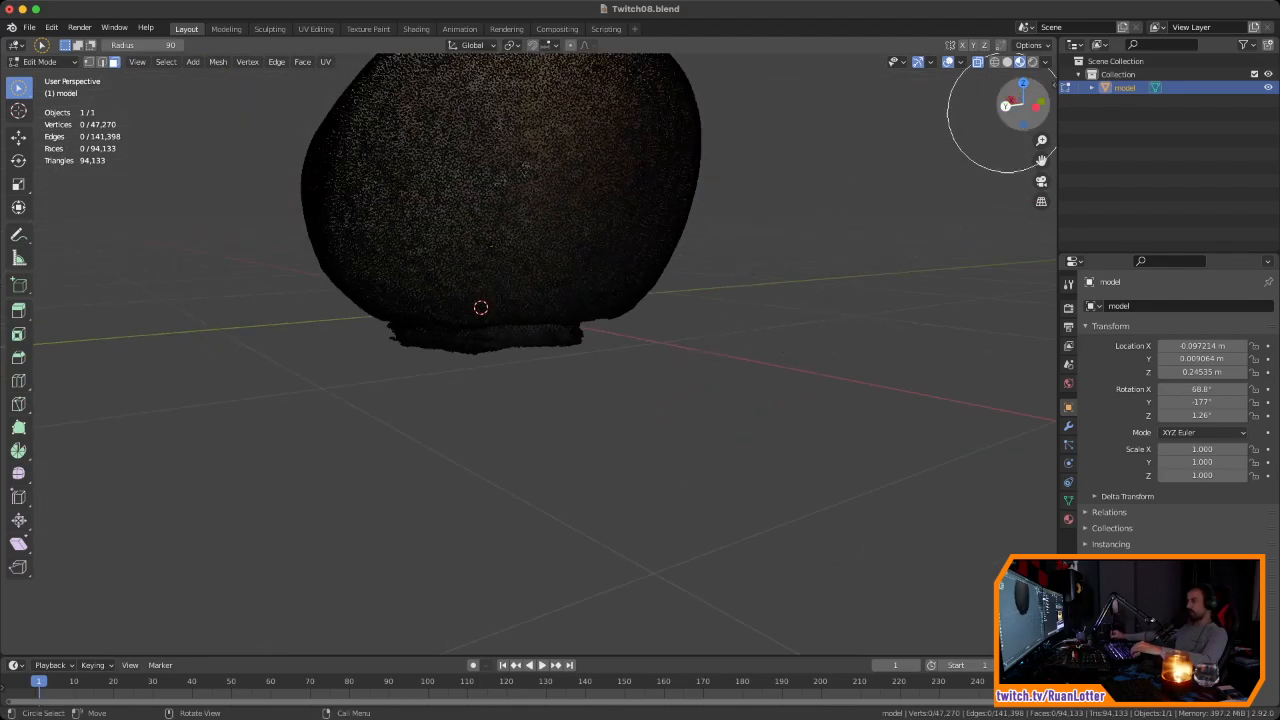
# Step: Switch to the back orthographic view and frame the underside of the scanned object
pyautogui.click(1005, 106)
pyautogui.scroll(5, 800, 320)
pyautogui.moveTo(830, 304)
pyautogui.keyDown('ctrl'); pyautogui.mouseDown(button='middle')
pyautogui.moveTo(751, 417)
pyautogui.moveTo(844, 301)
pyautogui.mouseUp(button='middle'); pyautogui.keyUp('ctrl')
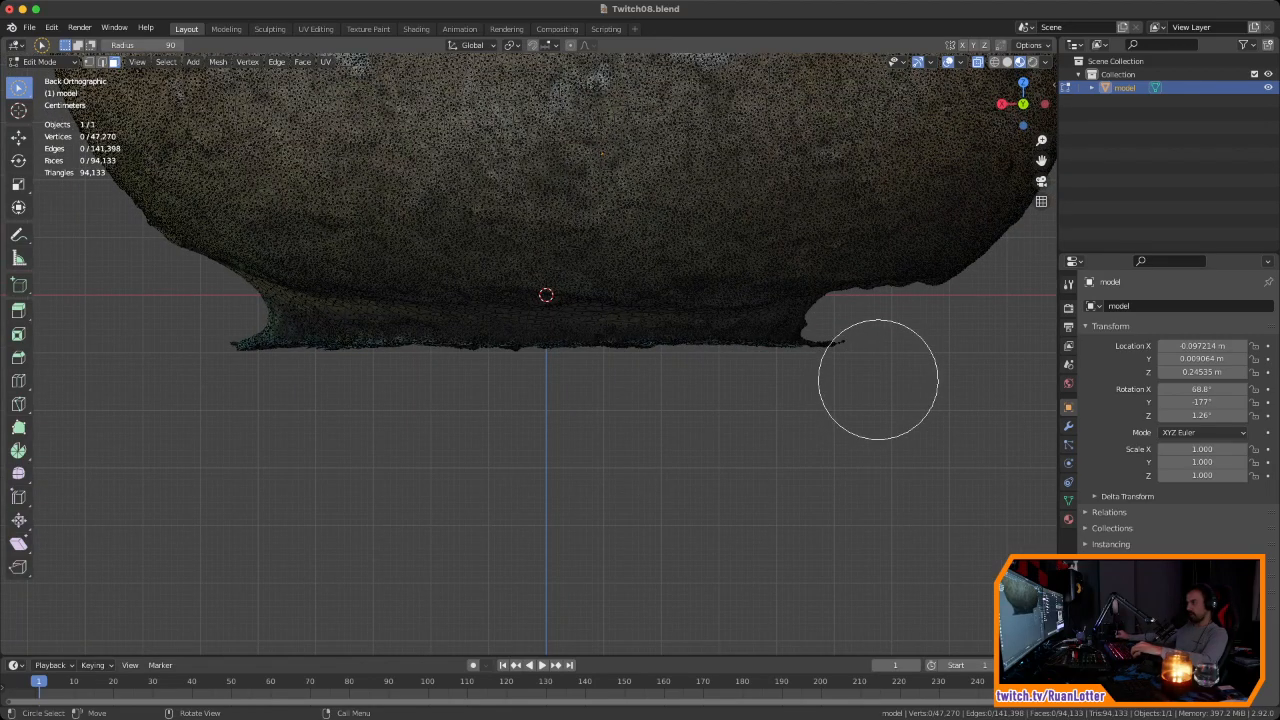
pyautogui.moveTo(918, 373)
pyautogui.mouseDown()
pyautogui.moveTo(669, 394)
pyautogui.moveTo(245, 396)
pyautogui.mouseUp()
pyautogui.rightClick(541, 431)
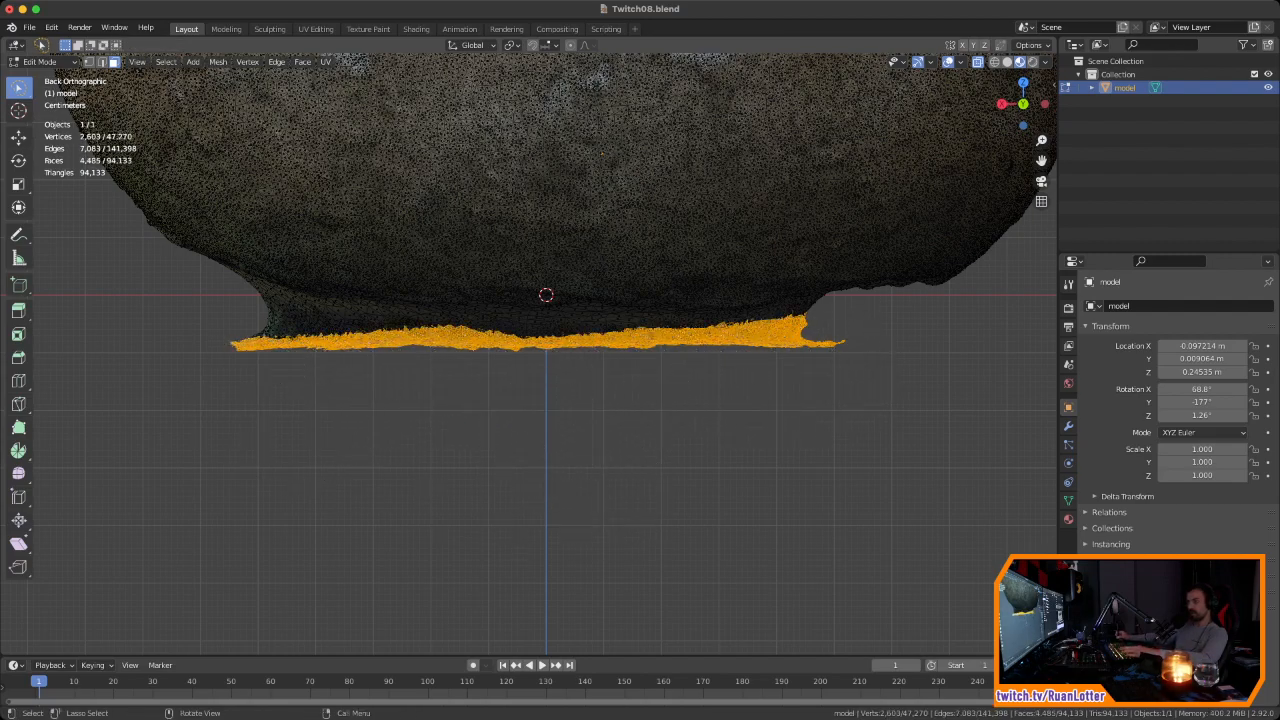
pyautogui.hotkey('alt', 'a')
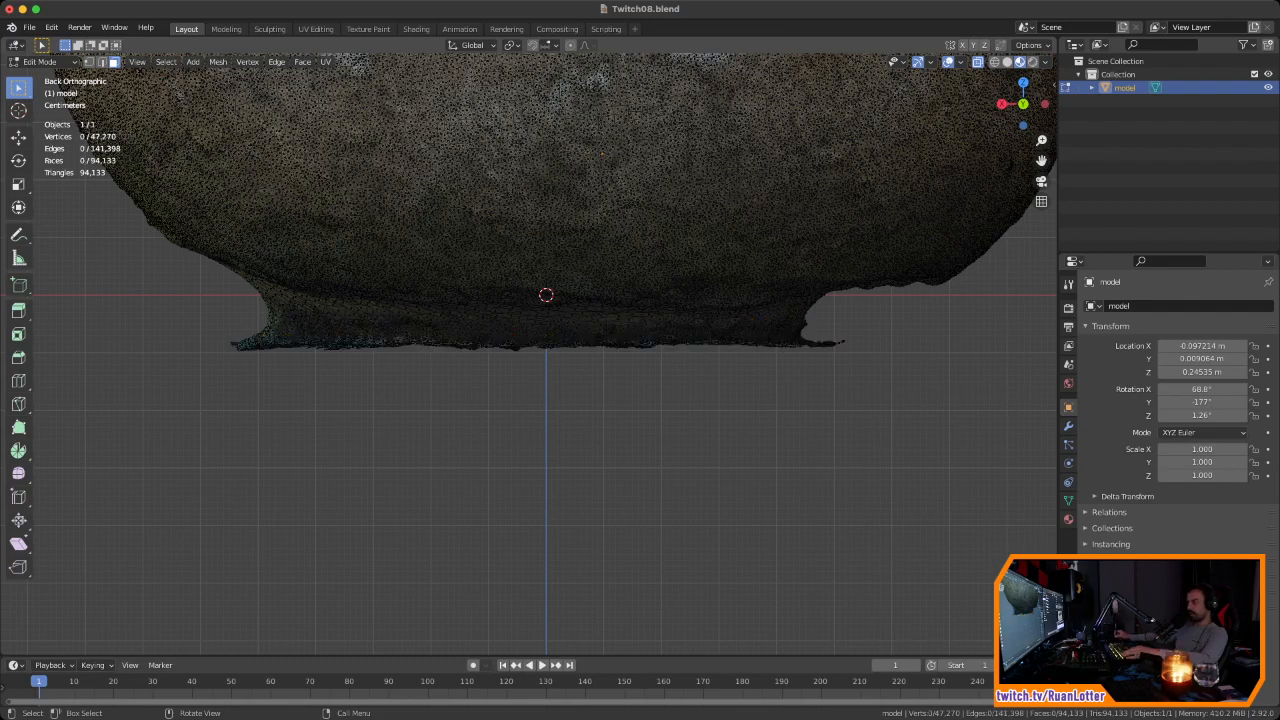
# Step: Box-select the remaining strip of cloth beneath the scanned object and delete its vertices
pyautogui.moveTo(866, 318); pyautogui.dragTo(164, 500)
pyautogui.press('x')
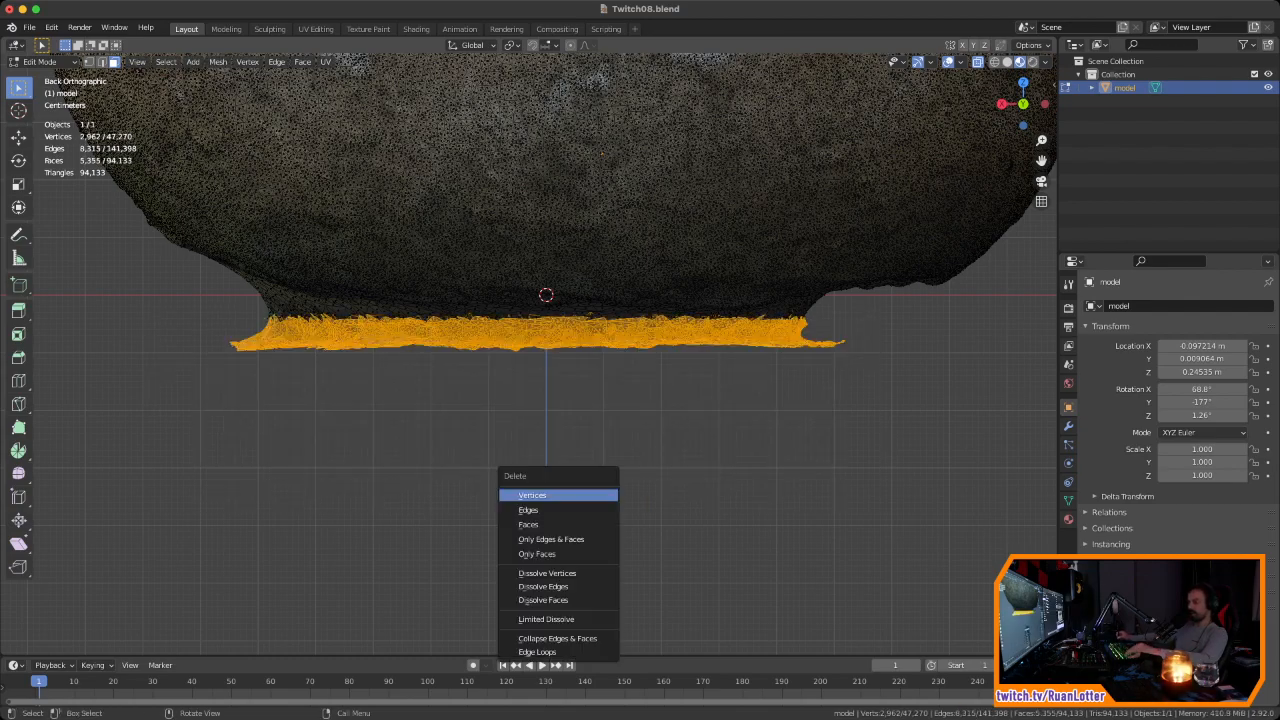
pyautogui.click(546, 495)
pyautogui.moveTo(546, 495); pyautogui.dragTo(860, 452, button='middle')
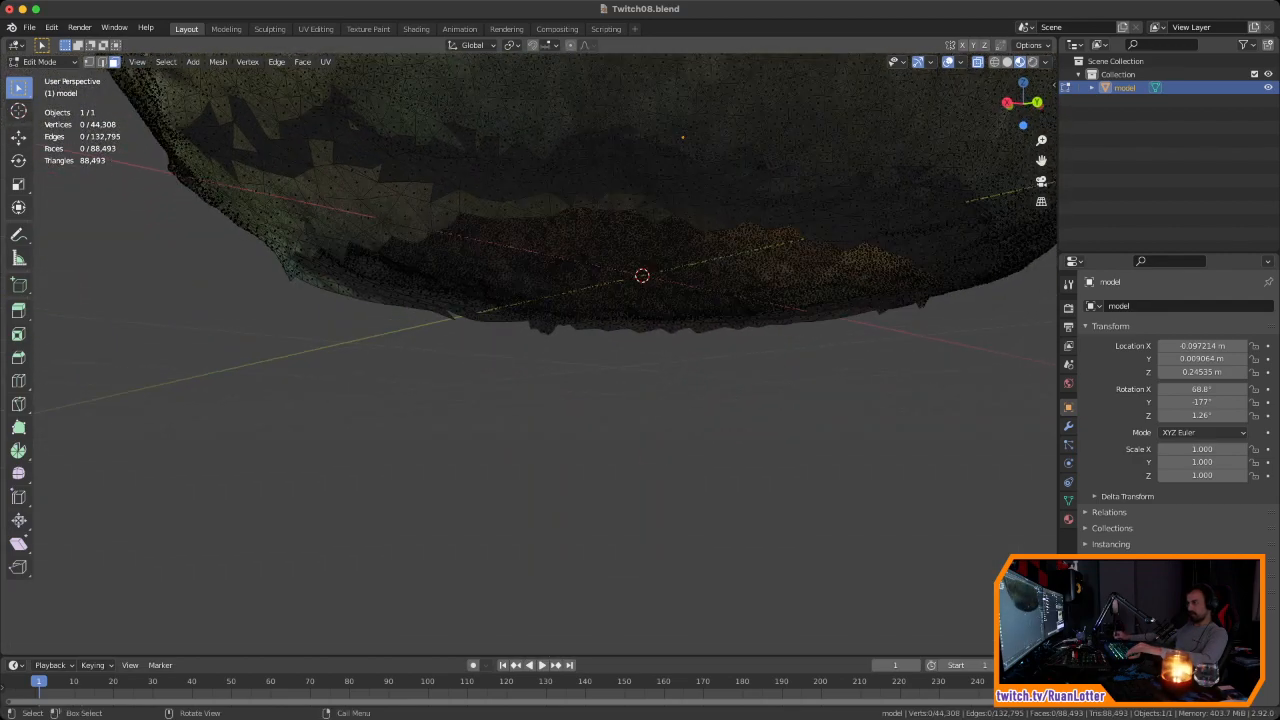
# Step: Box-select the small ragged flap hanging below the rock's lower edge, delete it, and return to Object Mode
pyautogui.keyDown('shift'); pyautogui.moveTo(545, 324); pyautogui.dragTo(600, 262, button='middle'); pyautogui.keyUp('shift')
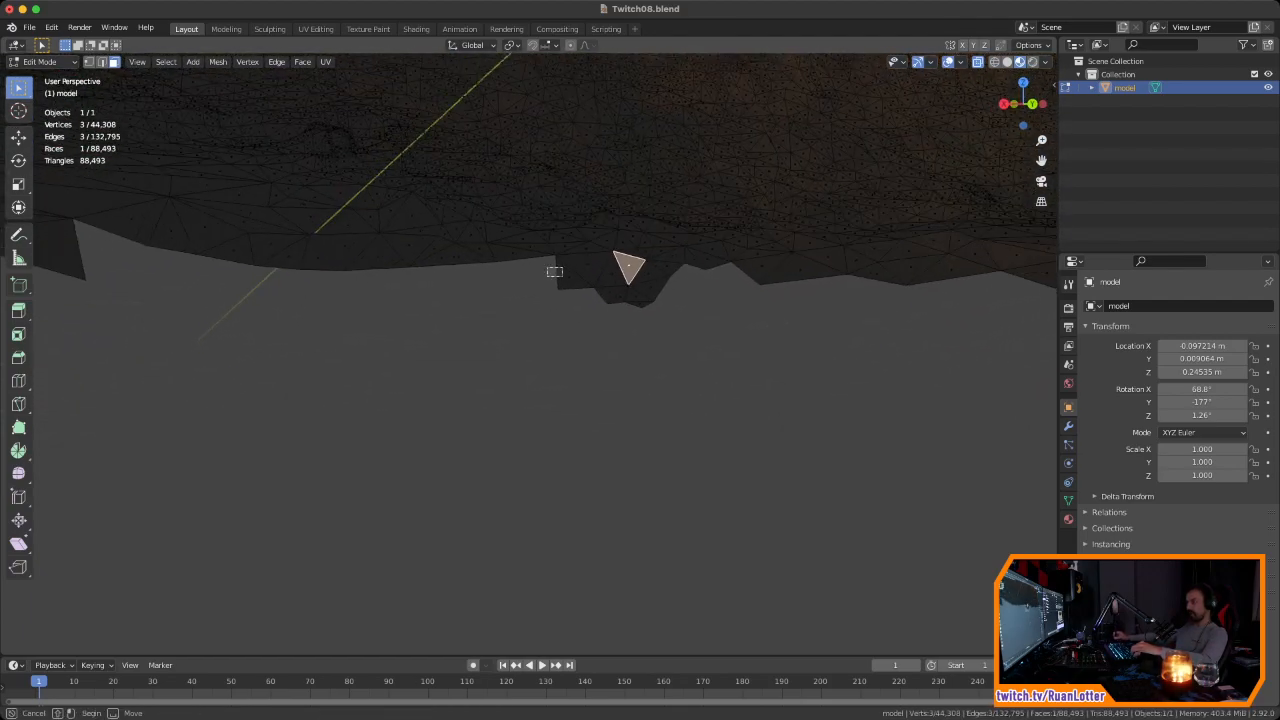
pyautogui.press('x')
pyautogui.click(655, 349)
pyautogui.keyDown('ctrl'); pyautogui.moveTo(655, 349); pyautogui.dragTo(655, 425, button='middle'); pyautogui.keyUp('ctrl')
pyautogui.moveTo(627, 288); pyautogui.dragTo(514, 386, button='middle')
pyautogui.press('Tab')
pyautogui.hotkey('alt', 'a')
# Step: Examine the cleaned rock from several sides, checking its surface and trimmed lower edge for leftover cloth
pyautogui.moveTo(580, 350); pyautogui.dragTo(470, 410, button='middle')
pyautogui.scroll(3, 528, 350)
pyautogui.moveTo(528, 350); pyautogui.dragTo(254, 336, button='middle')
pyautogui.scroll(1, 528, 350)
pyautogui.keyDown('shift'); pyautogui.moveTo(647, 458); pyautogui.dragTo(467, 368, button='middle'); pyautogui.keyUp('shift')
pyautogui.moveTo(467, 368); pyautogui.dragTo(492, 356, button='middle')
pyautogui.click(470, 362)
pyautogui.scroll(-2, 700, 408)
pyautogui.moveTo(700, 408); pyautogui.dragTo(815, 388, button='middle')
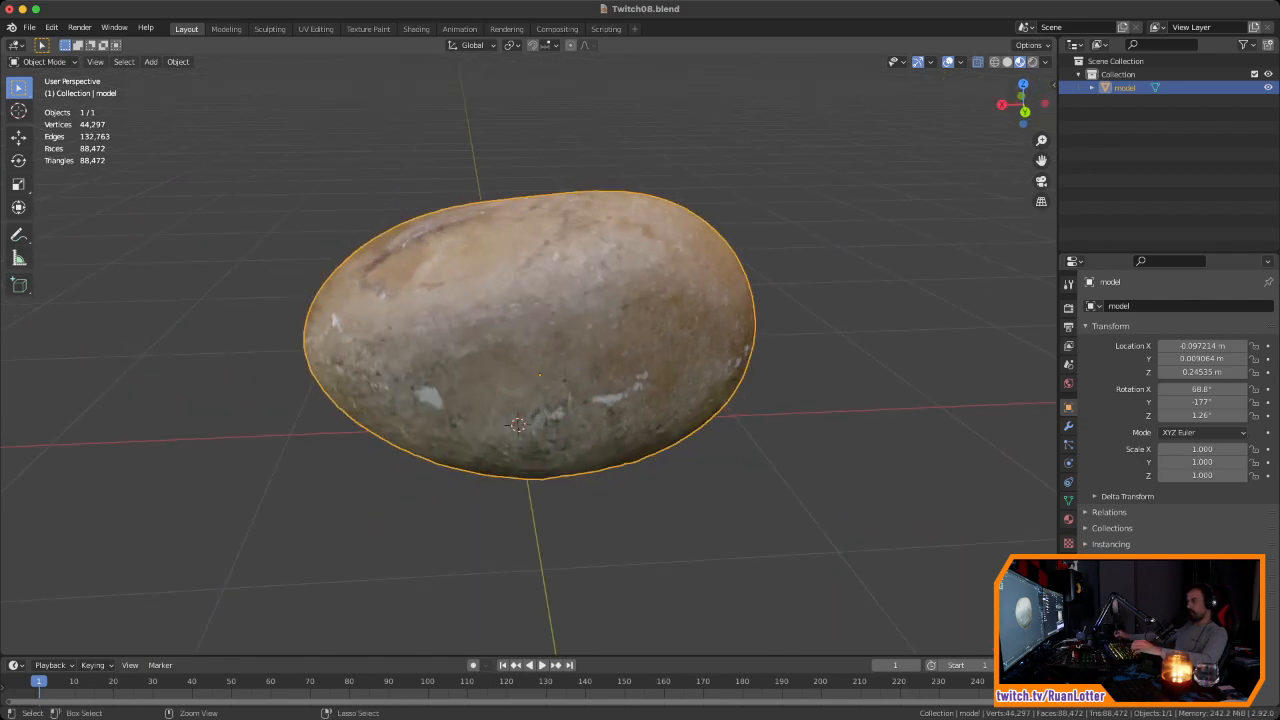
# Step: Deselect the rock model and save the Blender file
pyautogui.moveTo(600, 390); pyautogui.dragTo(764, 360, button='middle')
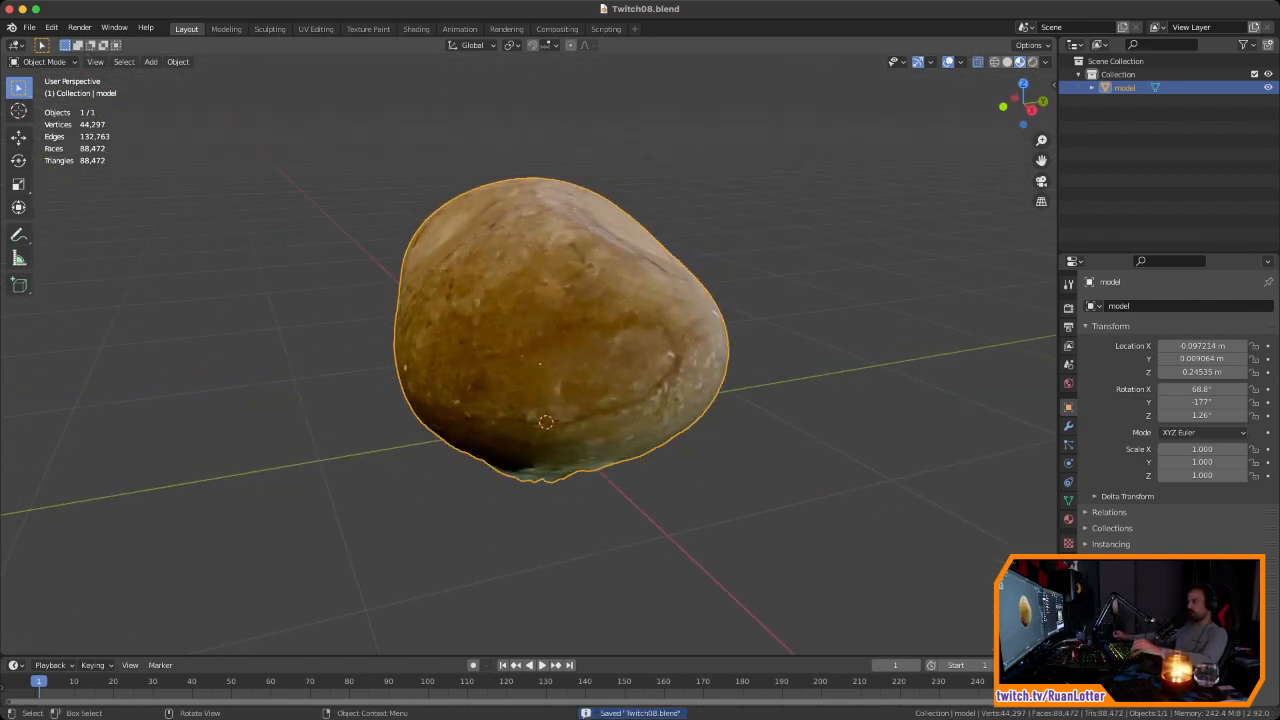
pyautogui.scroll(2, 528, 390)
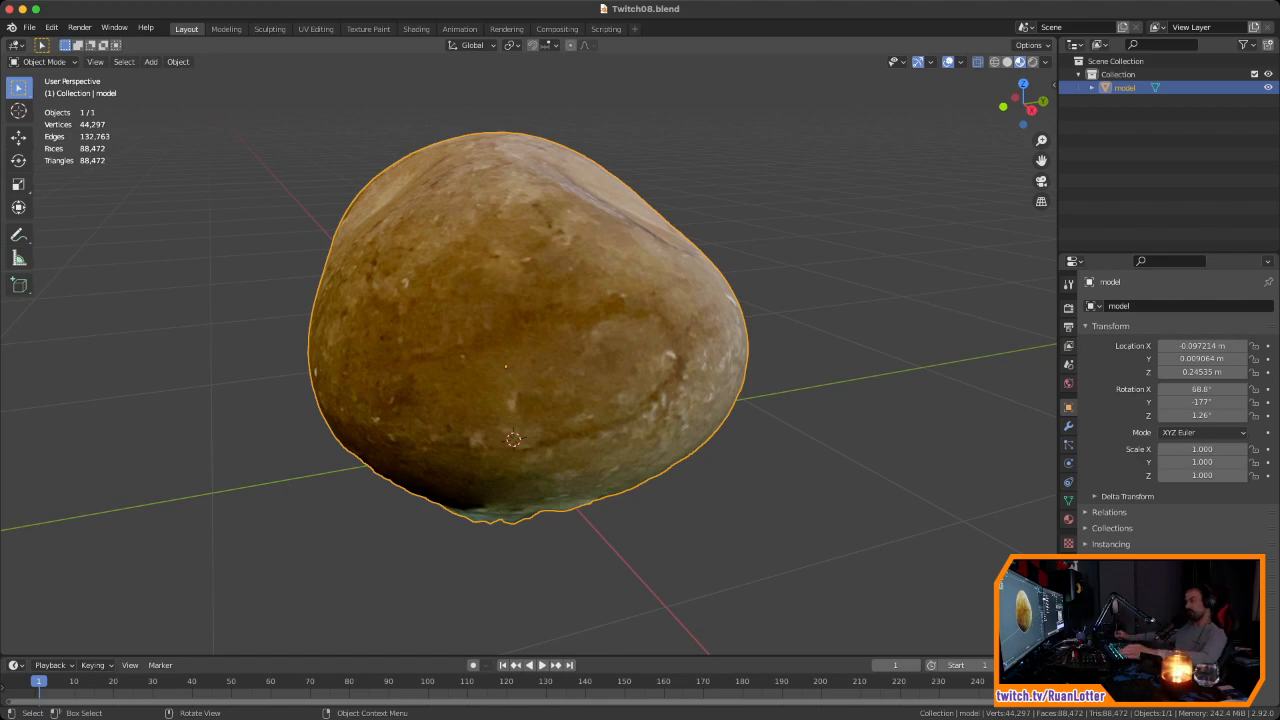
pyautogui.moveTo(600, 380)
pyautogui.mouseDown(button='middle')
pyautogui.moveTo(575, 378)
pyautogui.moveTo(510, 425)
pyautogui.moveTo(590, 370)
pyautogui.mouseUp(button='middle')
pyautogui.scroll(-2, 590, 370)
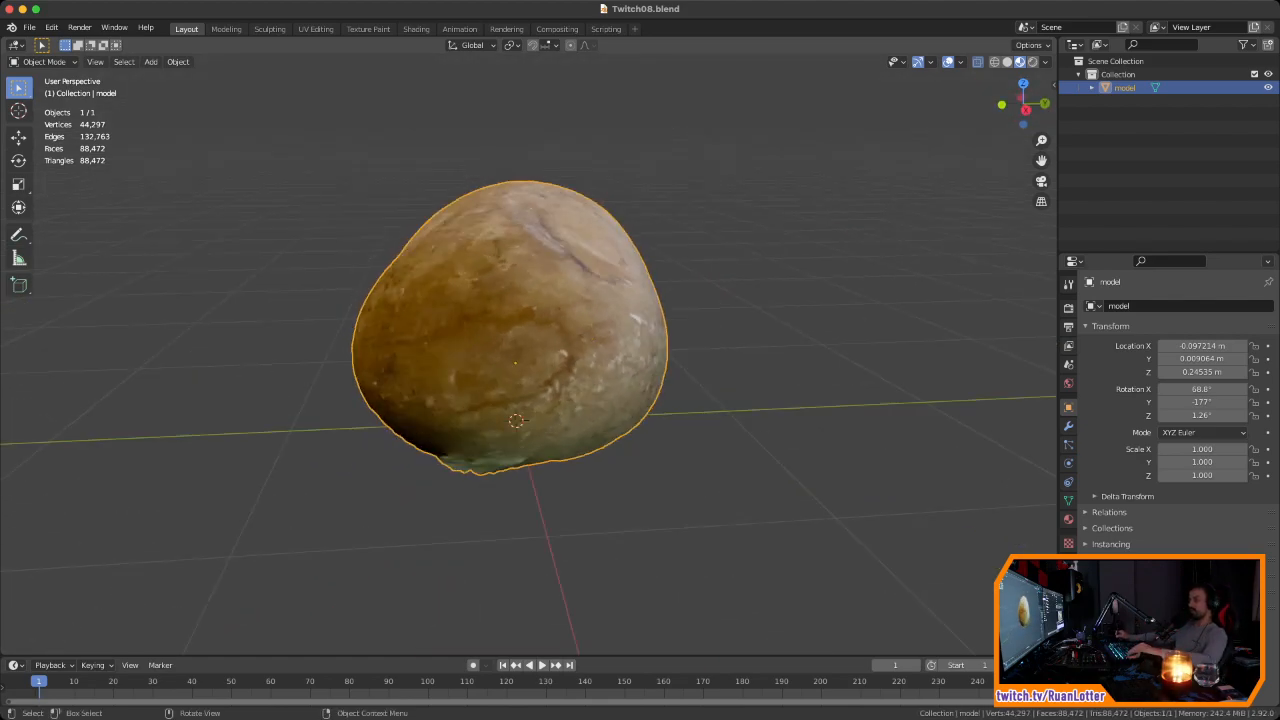
pyautogui.hotkey('alt', 'a')
pyautogui.hotkey('ctrl', 's')
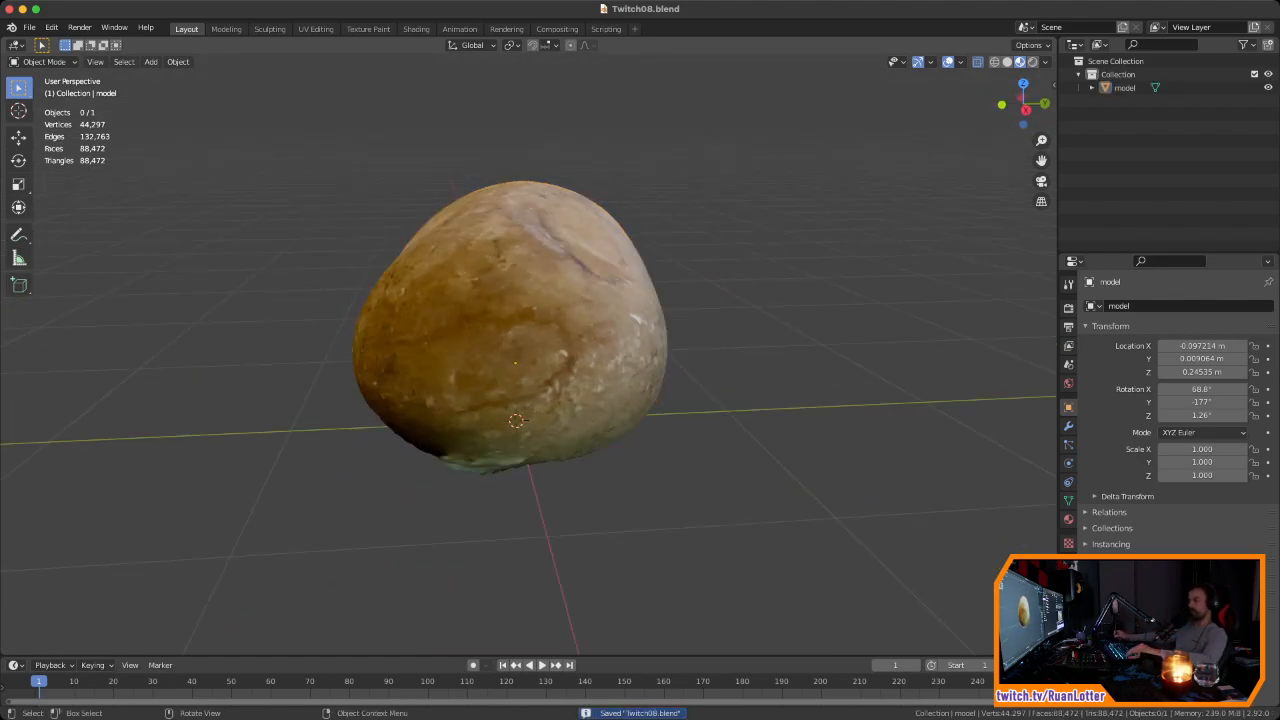
# Step: Select the rock and set up a Wavefront OBJ export limited to the selection only
pyautogui.press('a')
pyautogui.moveTo(540, 380); pyautogui.dragTo(625, 387, button='middle')
pyautogui.scroll(1, 628, 380)
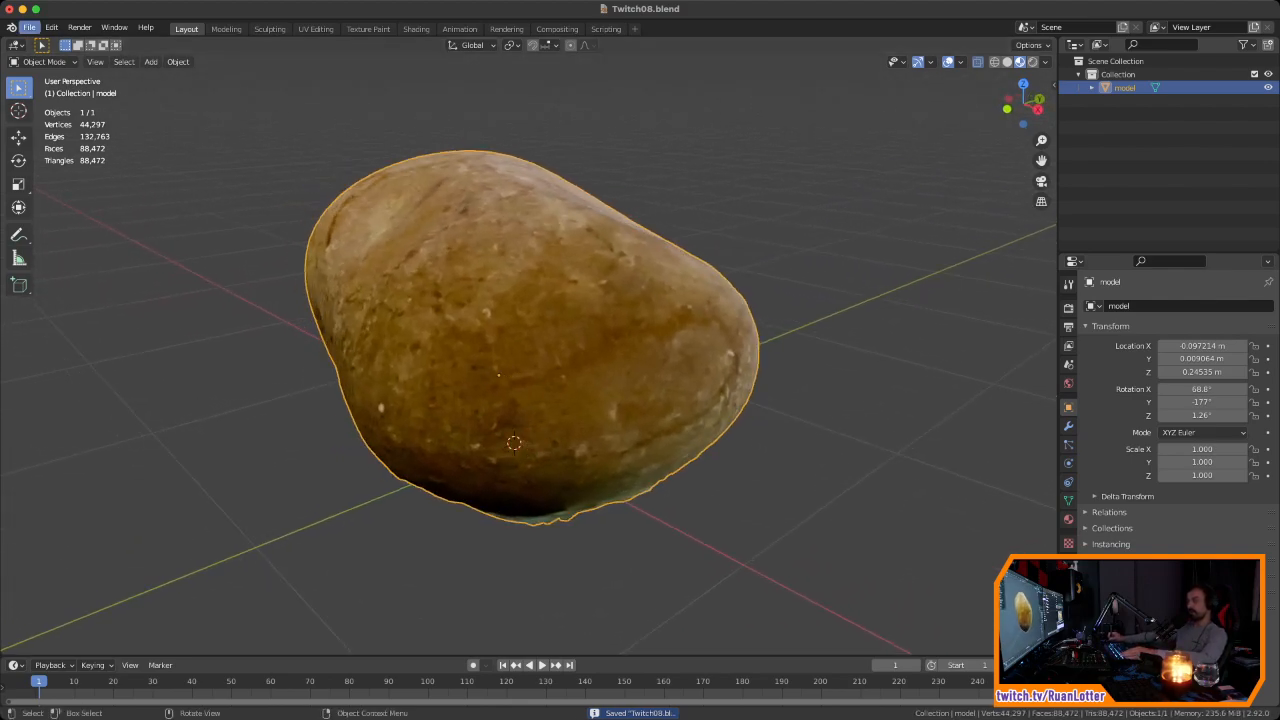
pyautogui.click(29, 27)
pyautogui.moveTo(60, 220)
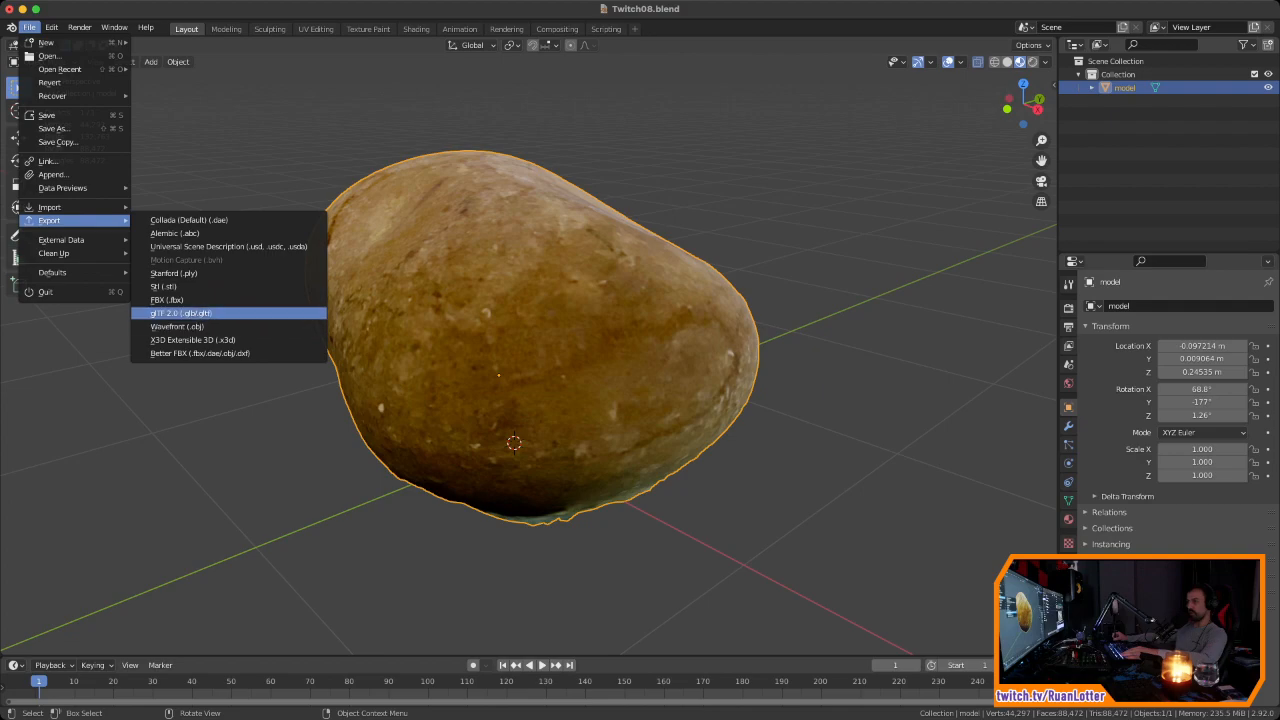
pyautogui.click(180, 313)
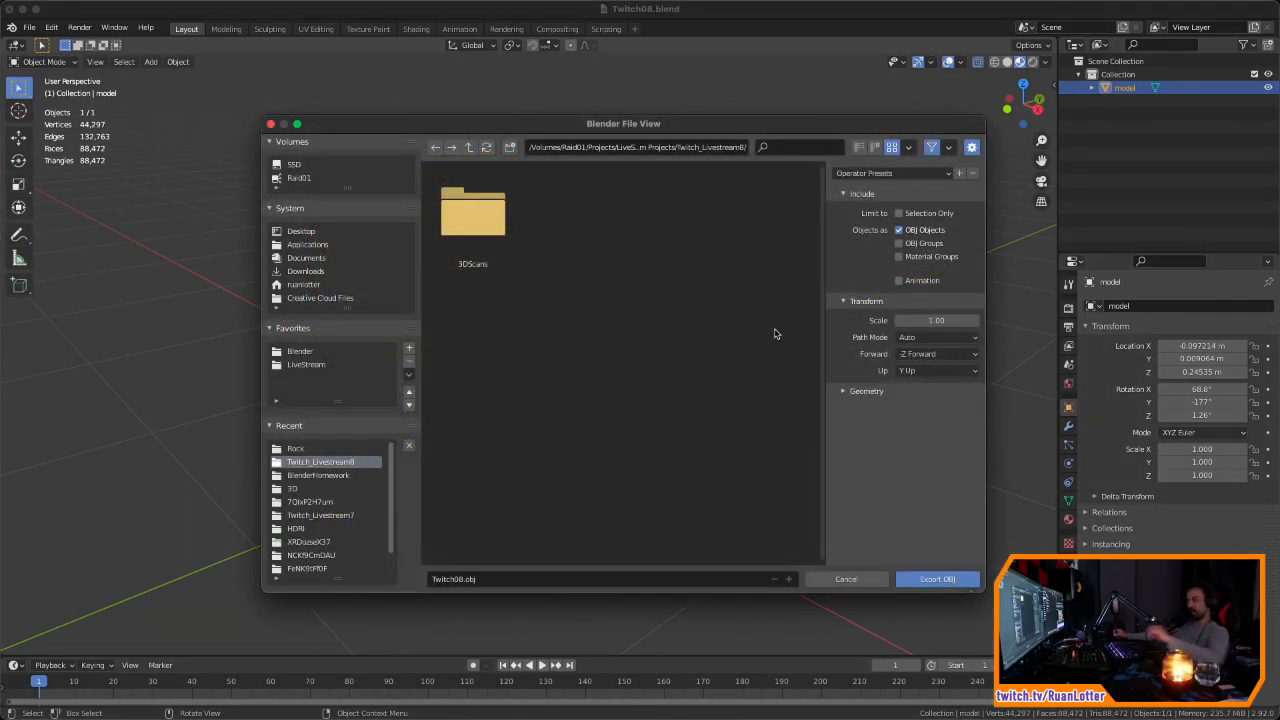
pyautogui.moveTo(776, 124); pyautogui.dragTo(760, 118)
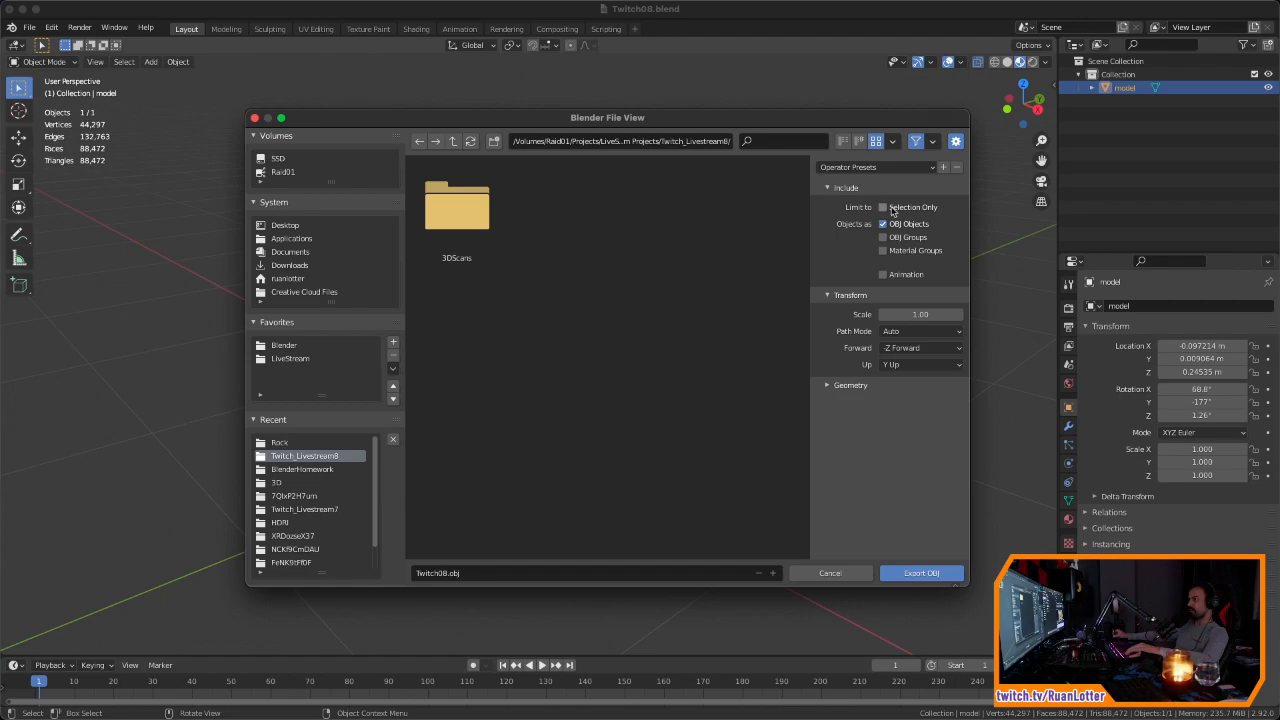
pyautogui.moveTo(820, 118)
pyautogui.mouseDown()
pyautogui.moveTo(786, 232)
pyautogui.moveTo(777, 206)
pyautogui.moveTo(803, 112)
pyautogui.mouseUp()
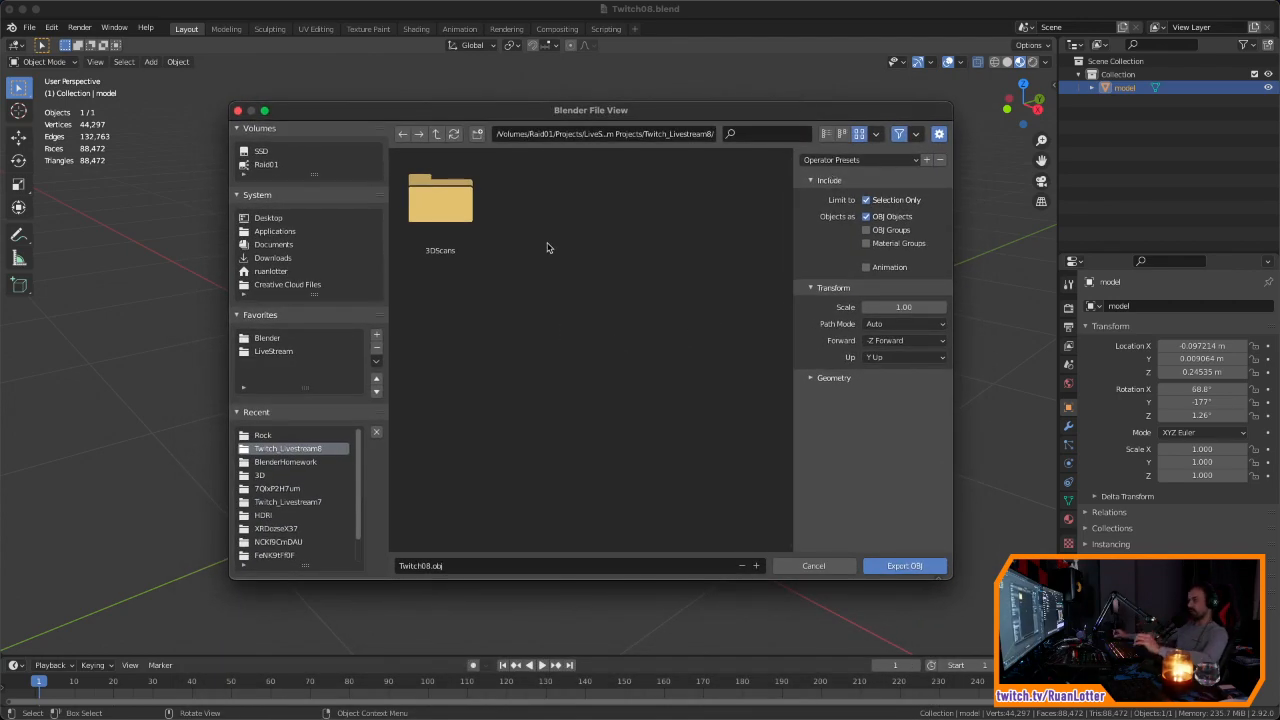
# Step: Export the rock as Rock_HighPoly into the Rock folder inside 3DScans
pyautogui.doubleClick(443, 205)
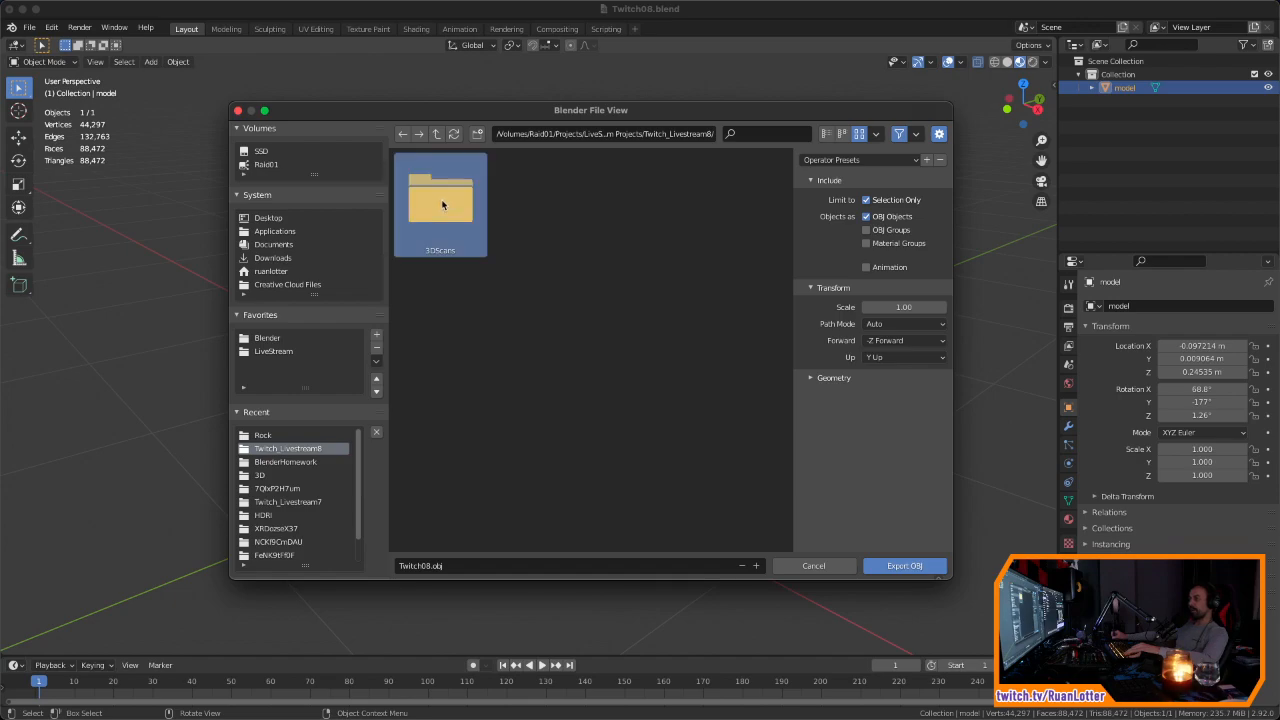
pyautogui.click(540, 204)
pyautogui.doubleClick(540, 204)
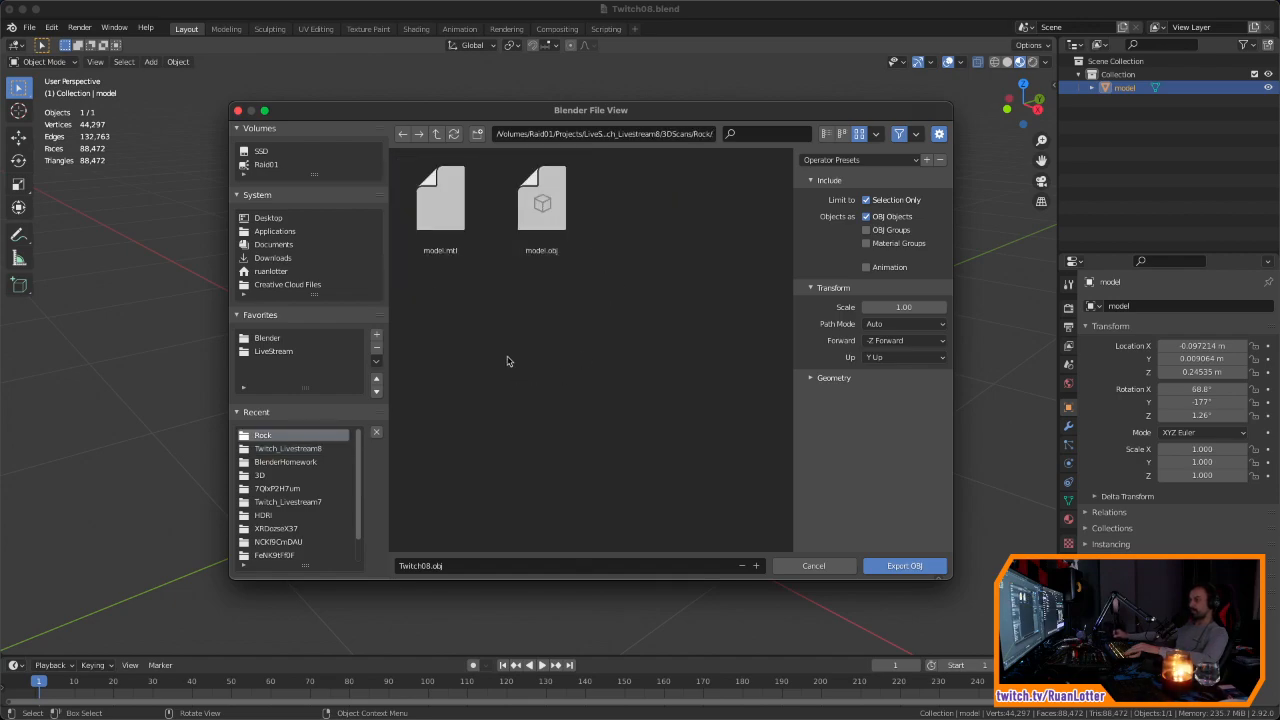
pyautogui.click(478, 567)
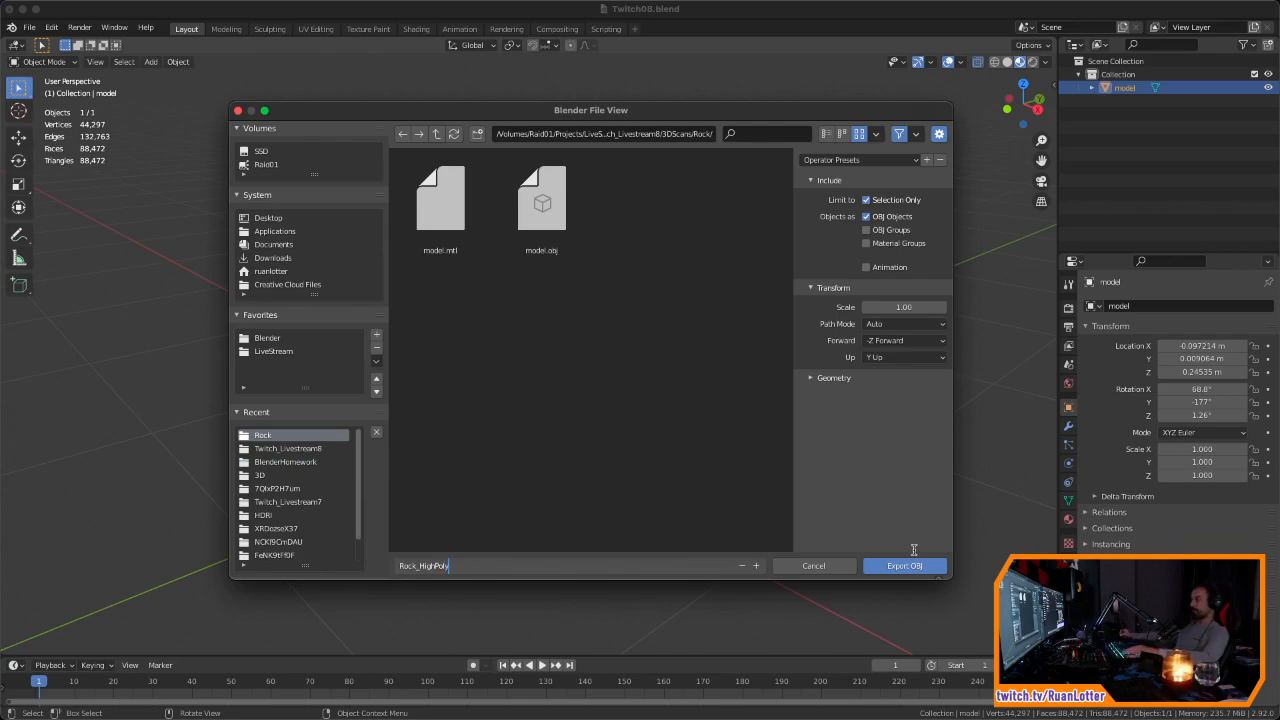
pyautogui.press('Return')
pyautogui.click(906, 567)
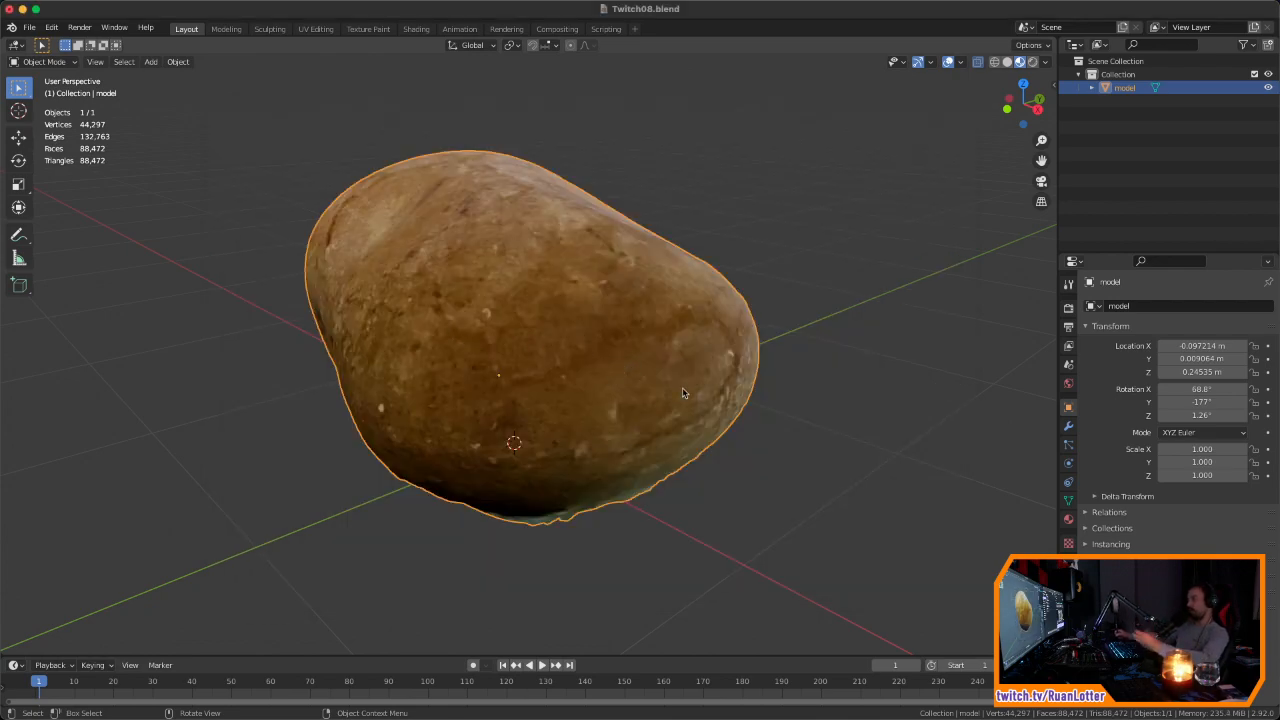
# Step: Switch to Instant Meshes and maximize its window
pyautogui.moveTo(682, 390); pyautogui.dragTo(643, 462, button='middle')
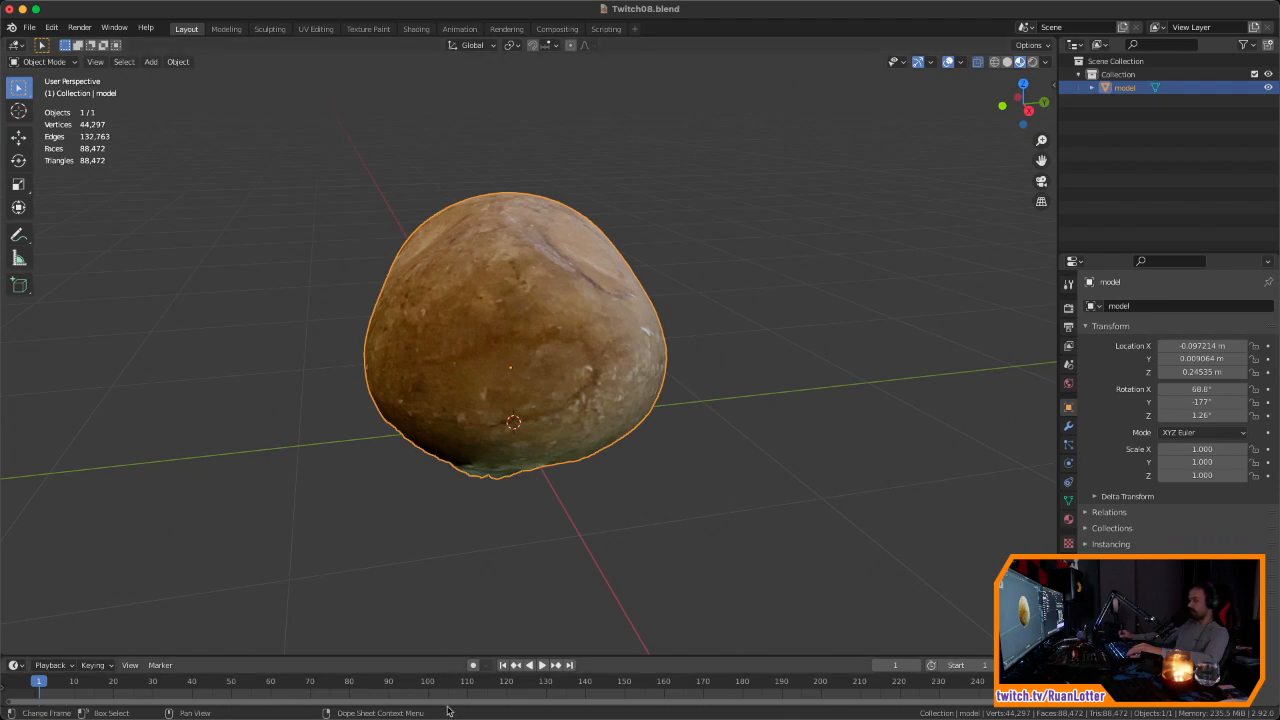
pyautogui.moveTo(458, 704)
pyautogui.click(402, 696)
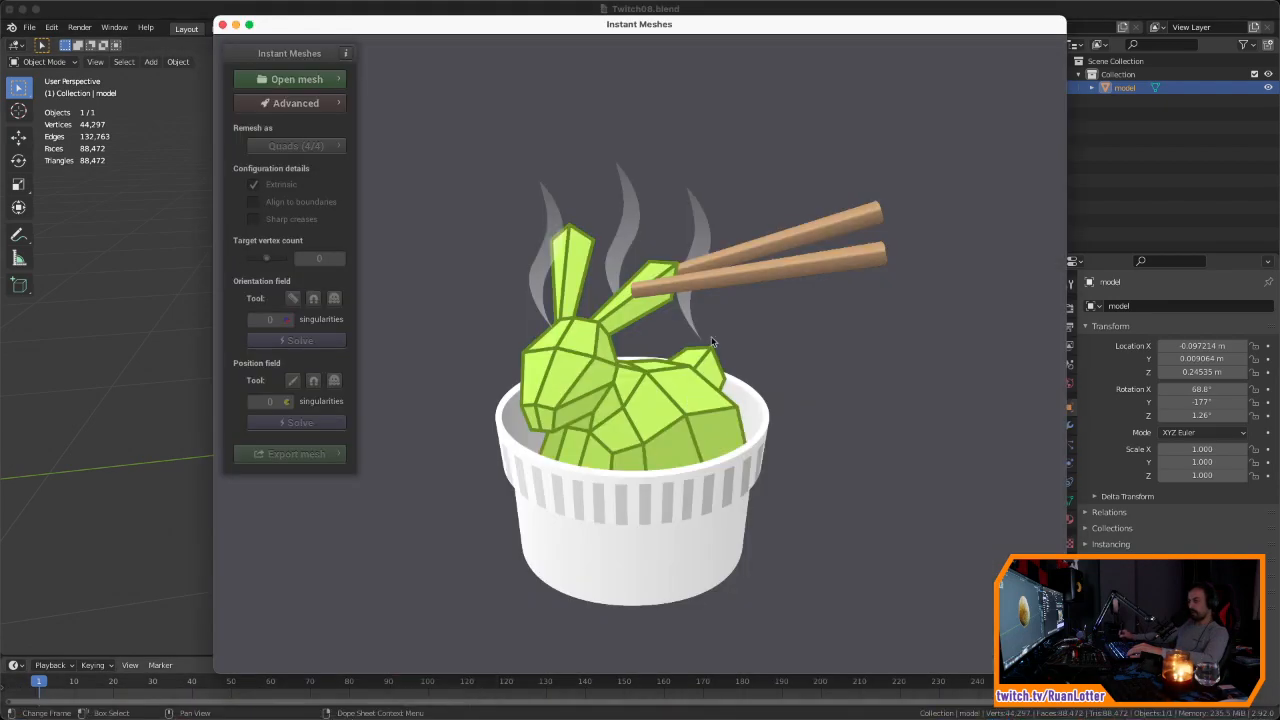
pyautogui.doubleClick(453, 26)
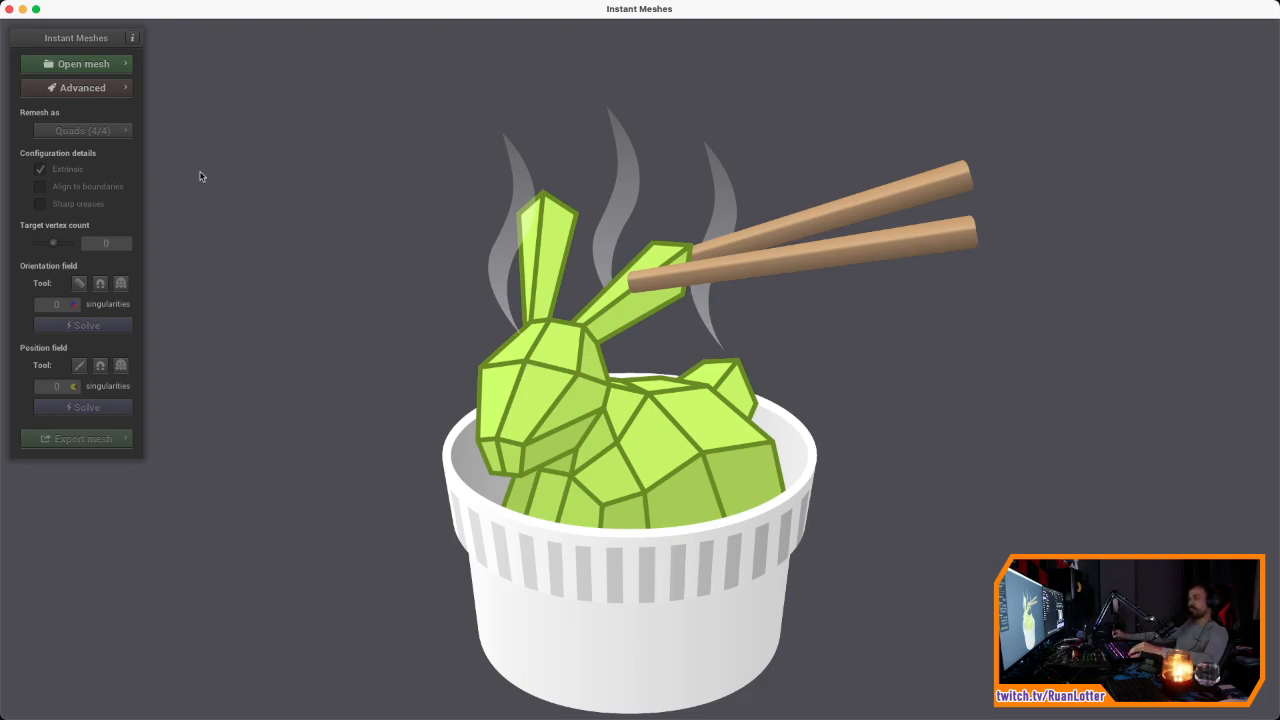
# Step: Start opening a mesh and browse to the Projects folder on the NAS volume Raid01
pyautogui.click(85, 65)
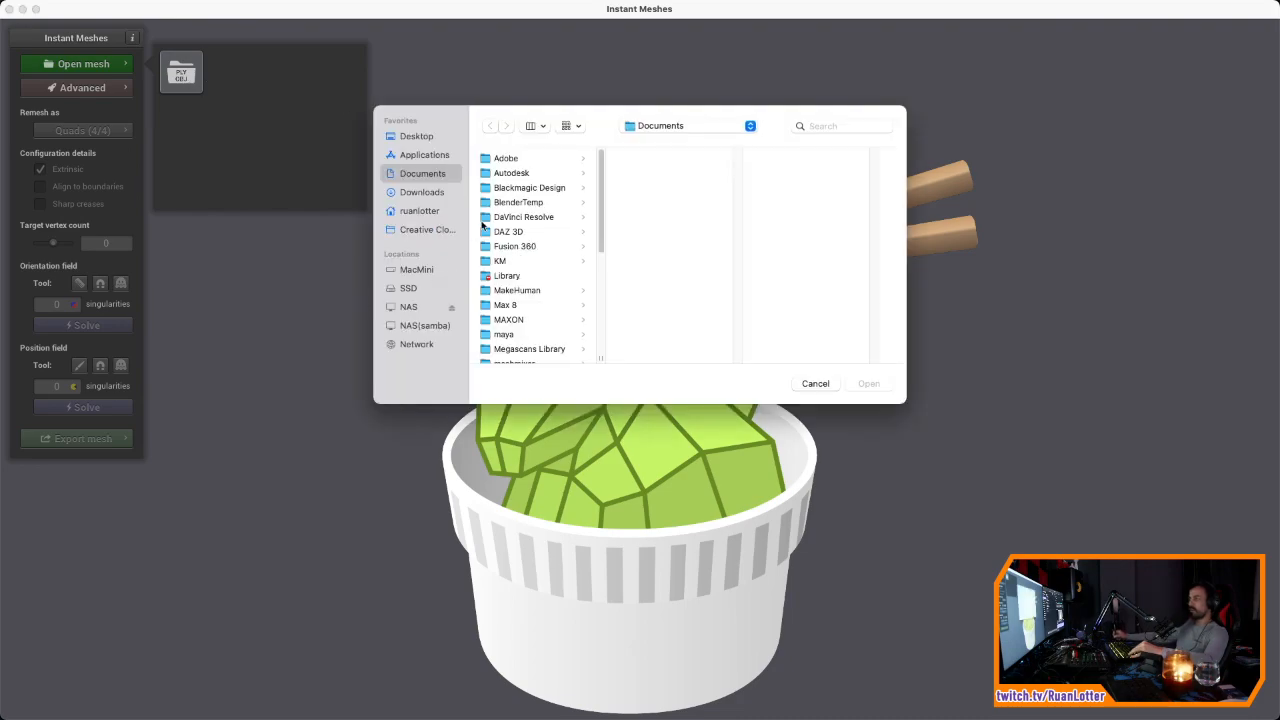
pyautogui.click(670, 129)
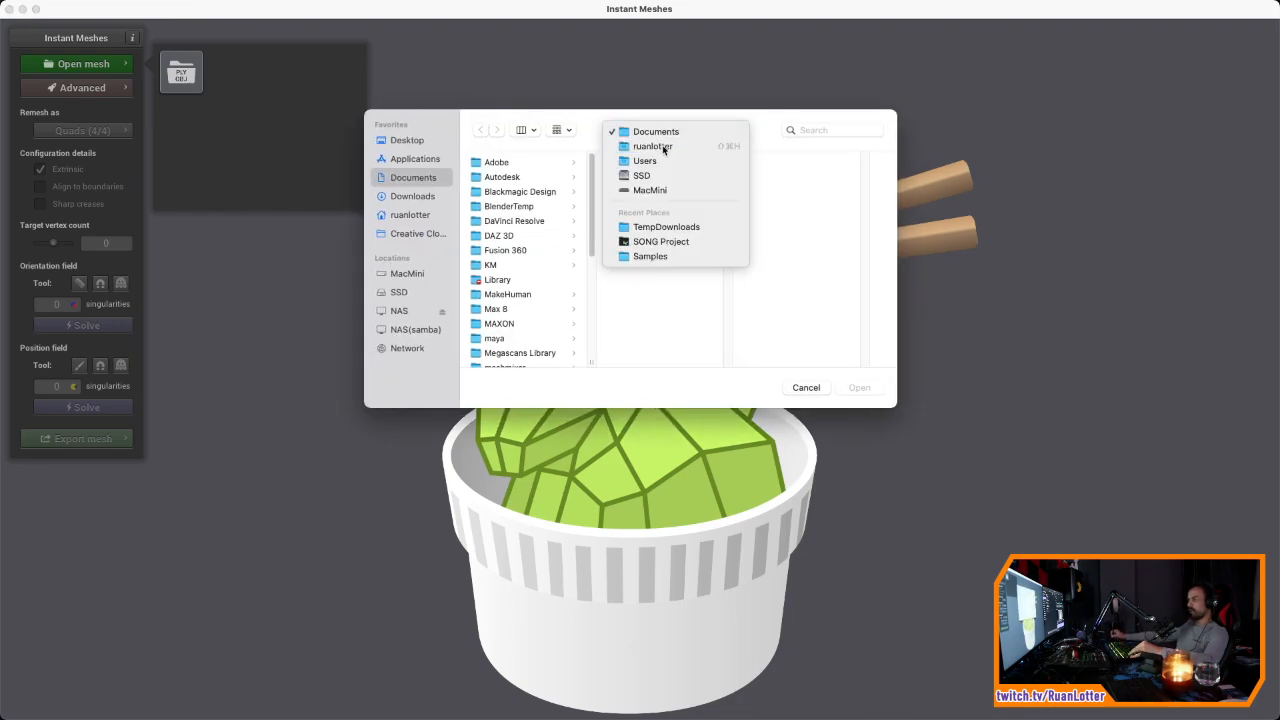
pyautogui.click(660, 143)
pyautogui.click(410, 143)
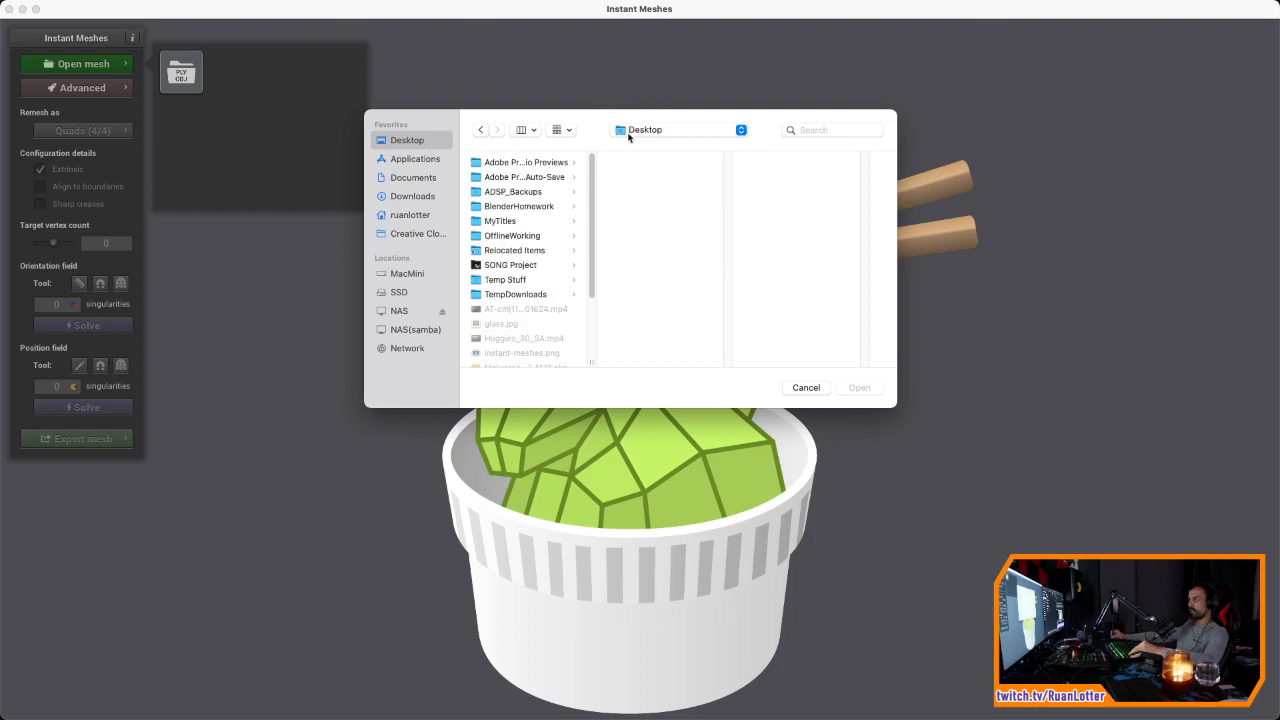
pyautogui.click(693, 133)
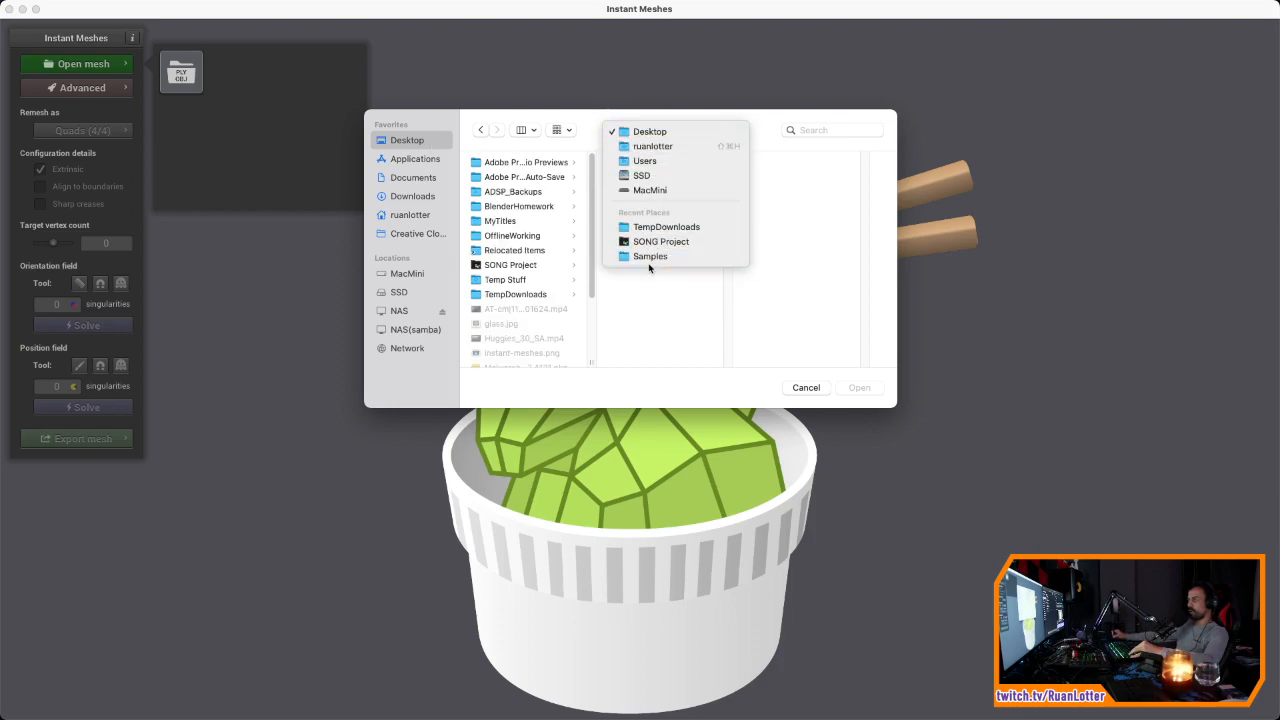
pyautogui.click(400, 315)
pyautogui.click(388, 314)
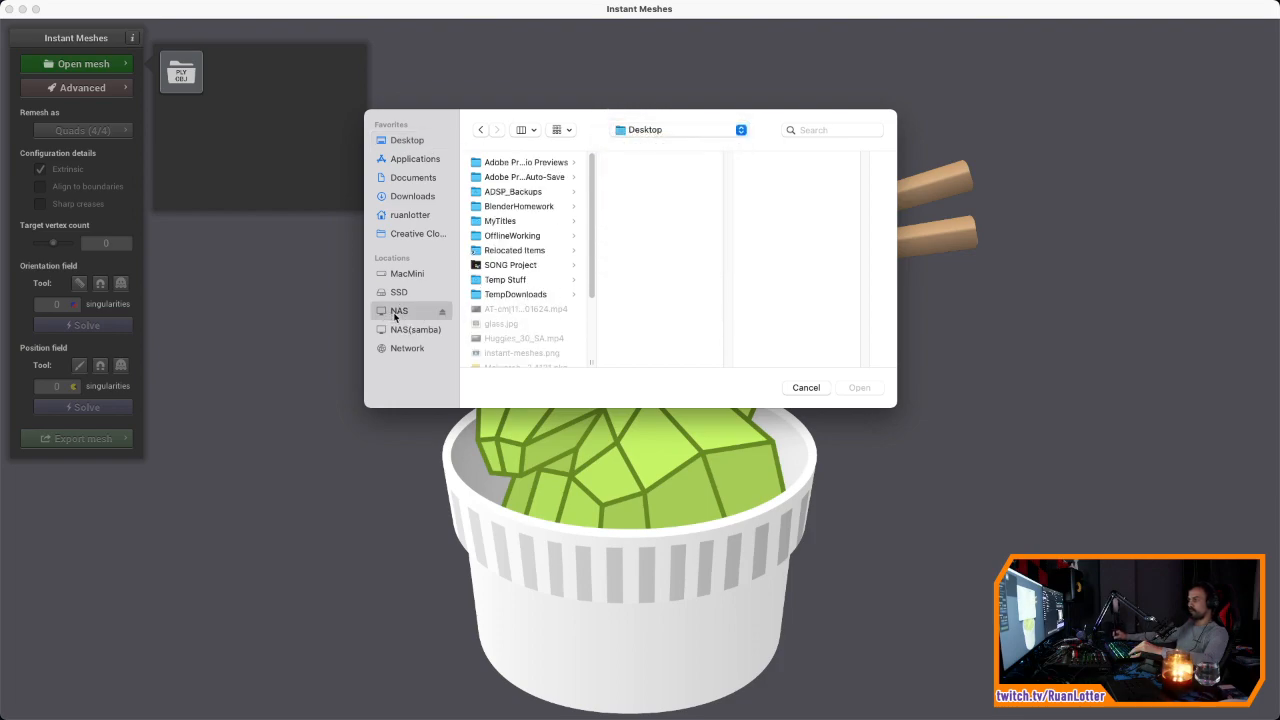
pyautogui.click(510, 279)
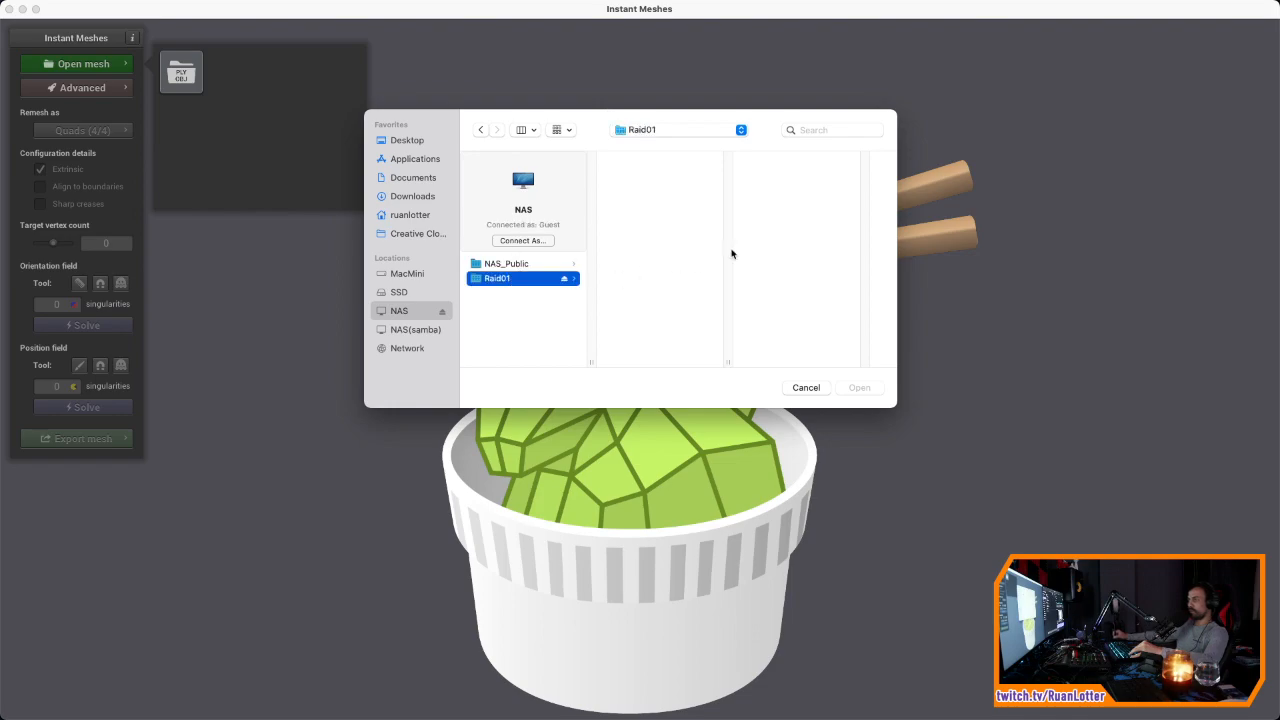
pyautogui.click(645, 310)
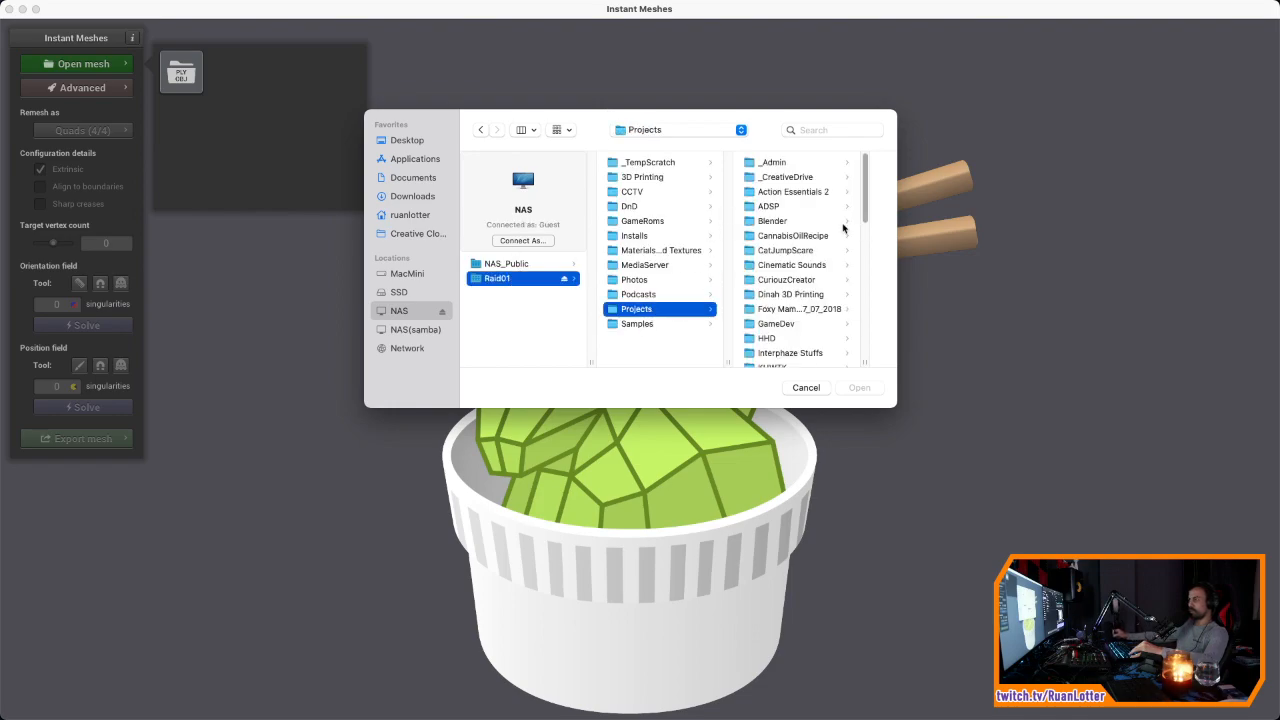
# Step: Open Rock_HighPoly.obj from LiveStream, _LiveStream Projects, Twitch_Livestream8, 3DScans, Rock
pyautogui.scroll(-2, 864, 219)
pyautogui.scroll(-3, 863, 219)
pyautogui.click(790, 252)
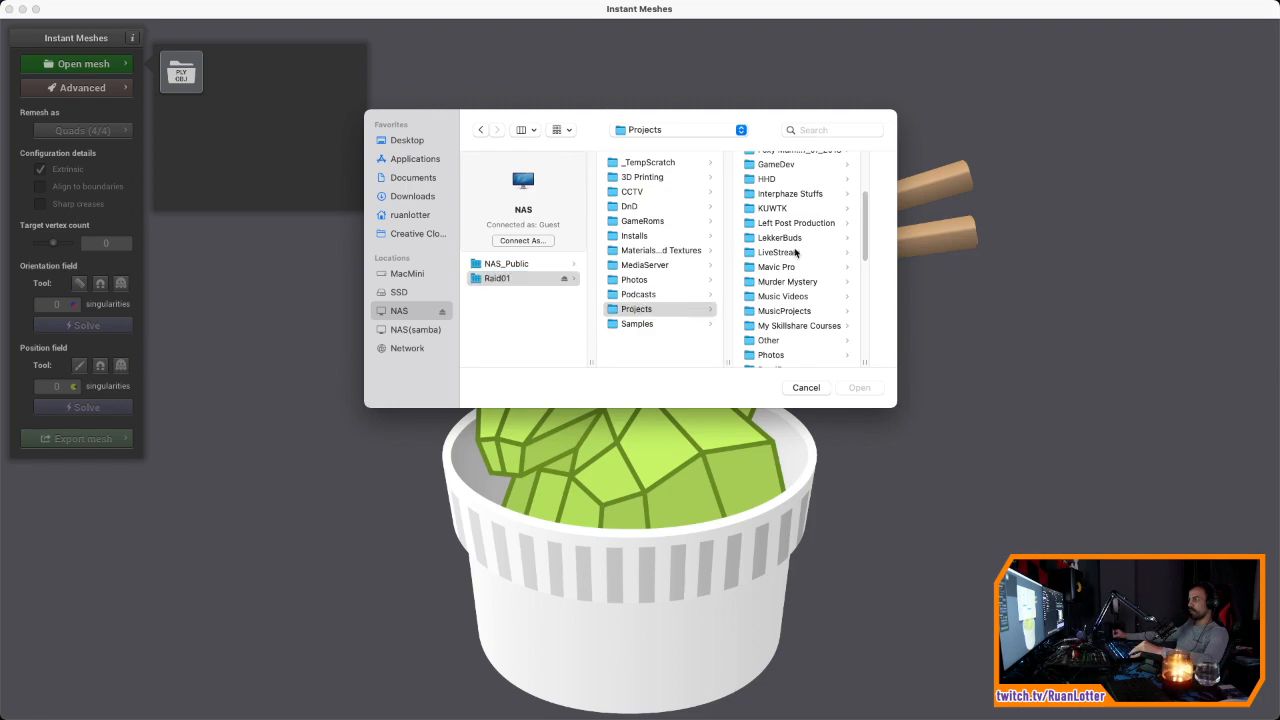
pyautogui.click(813, 165)
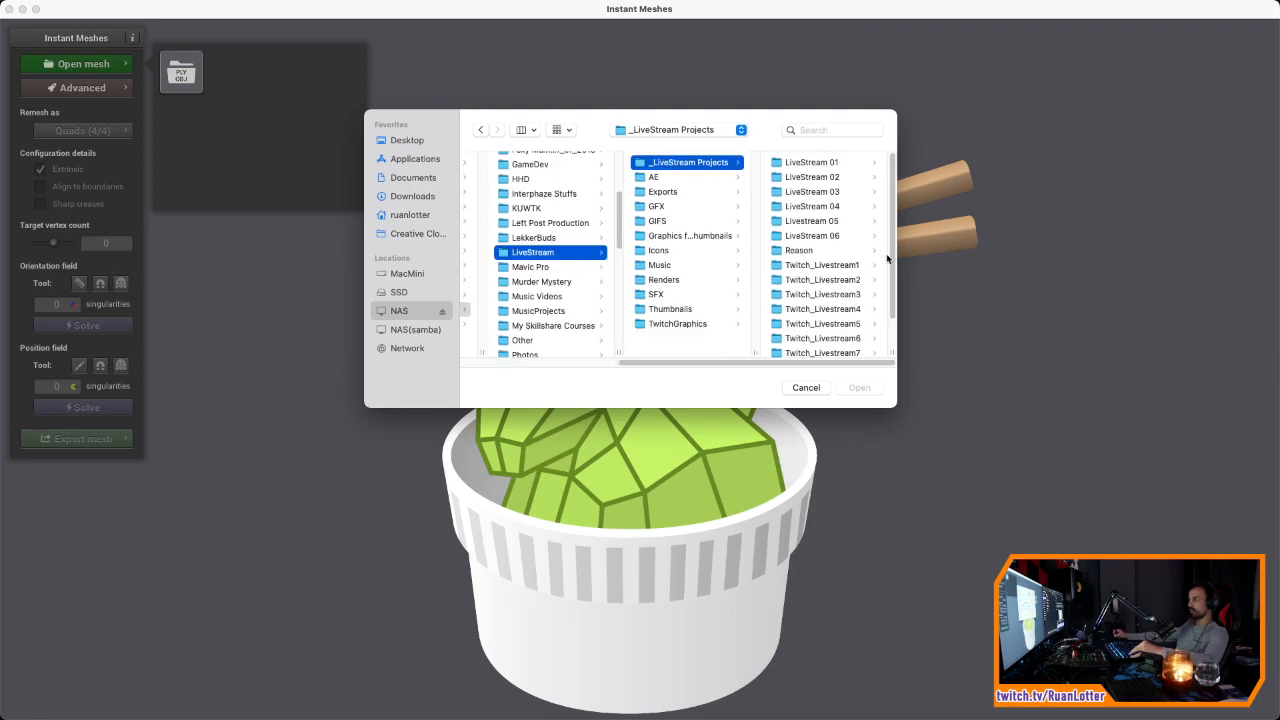
pyautogui.scroll(-2, 886, 258)
pyautogui.click(849, 330)
pyautogui.click(815, 164)
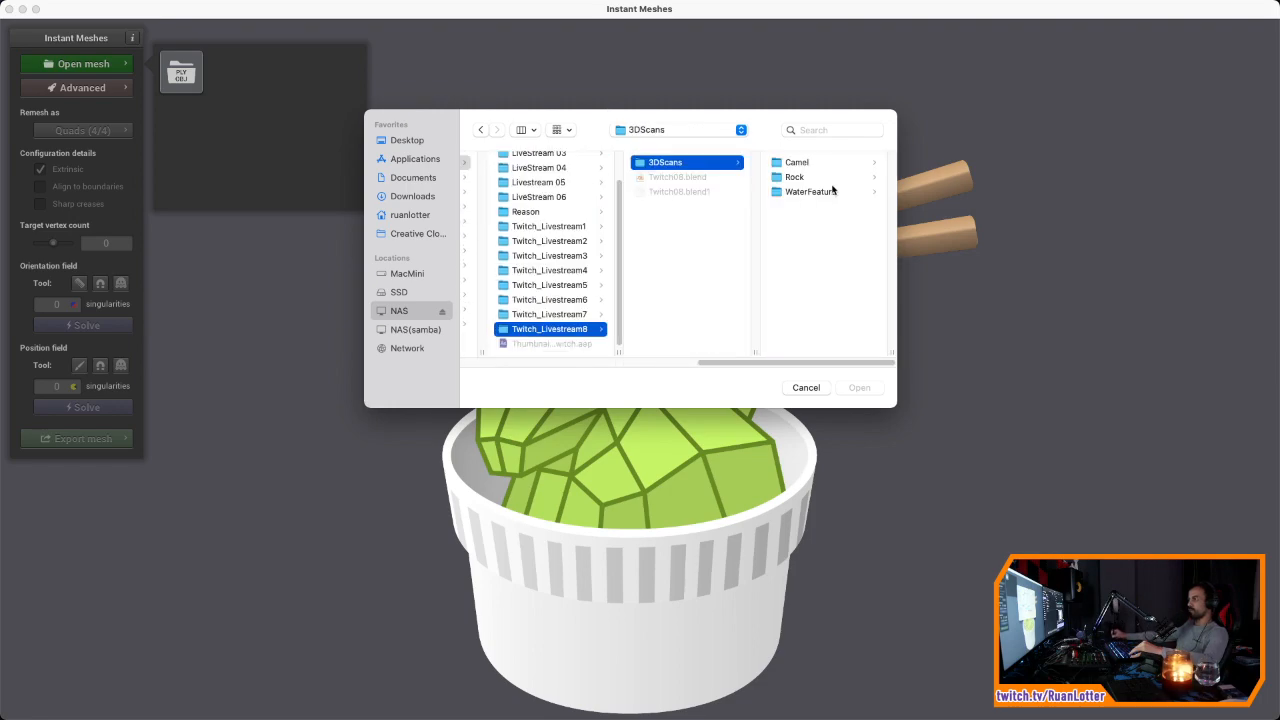
pyautogui.click(810, 178)
pyautogui.click(803, 208)
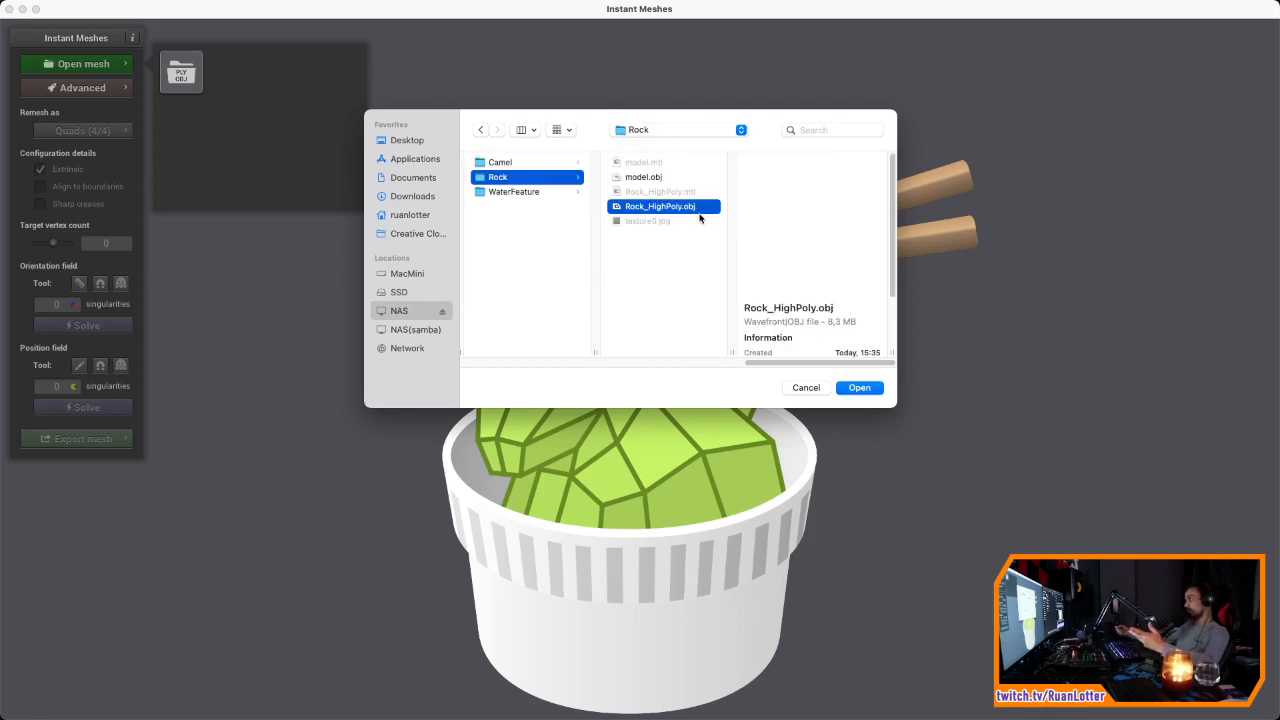
pyautogui.click(861, 388)
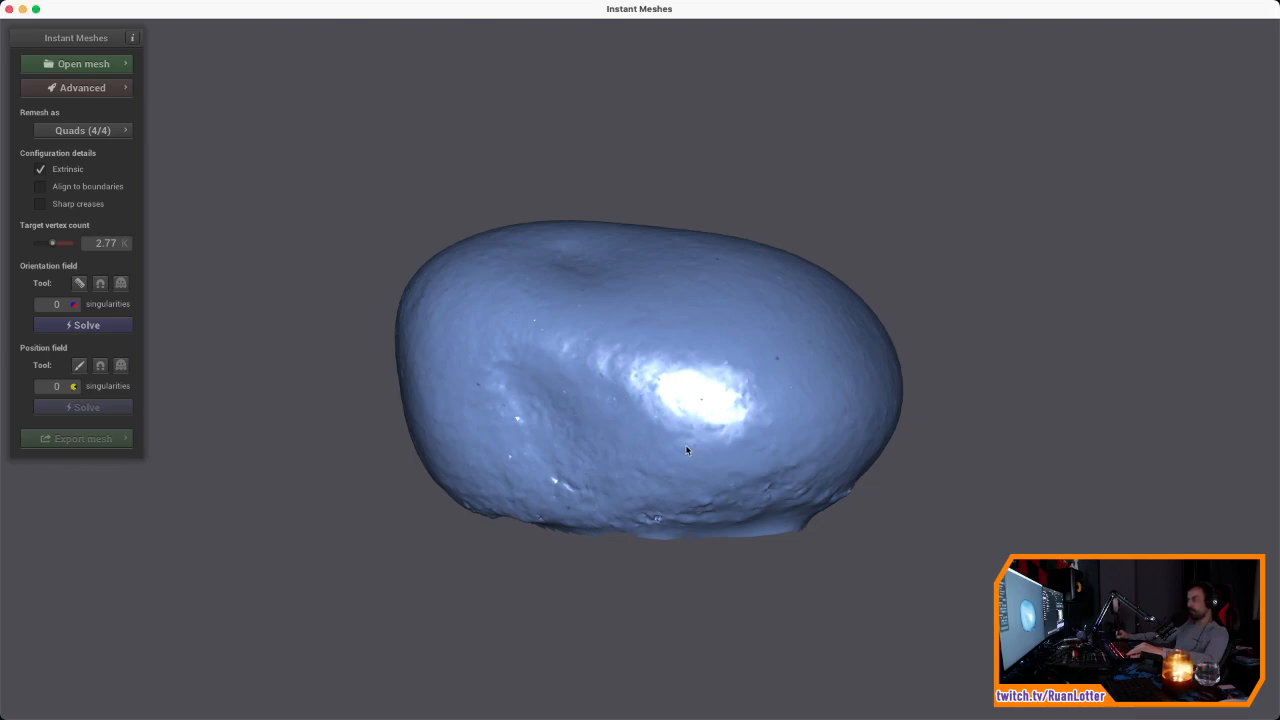
# Step: Set the rock's target vertex count to 2.20 K, solve its orientation field, and check the resulting flow lines around it
pyautogui.moveTo(496, 471); pyautogui.dragTo(577, 205)
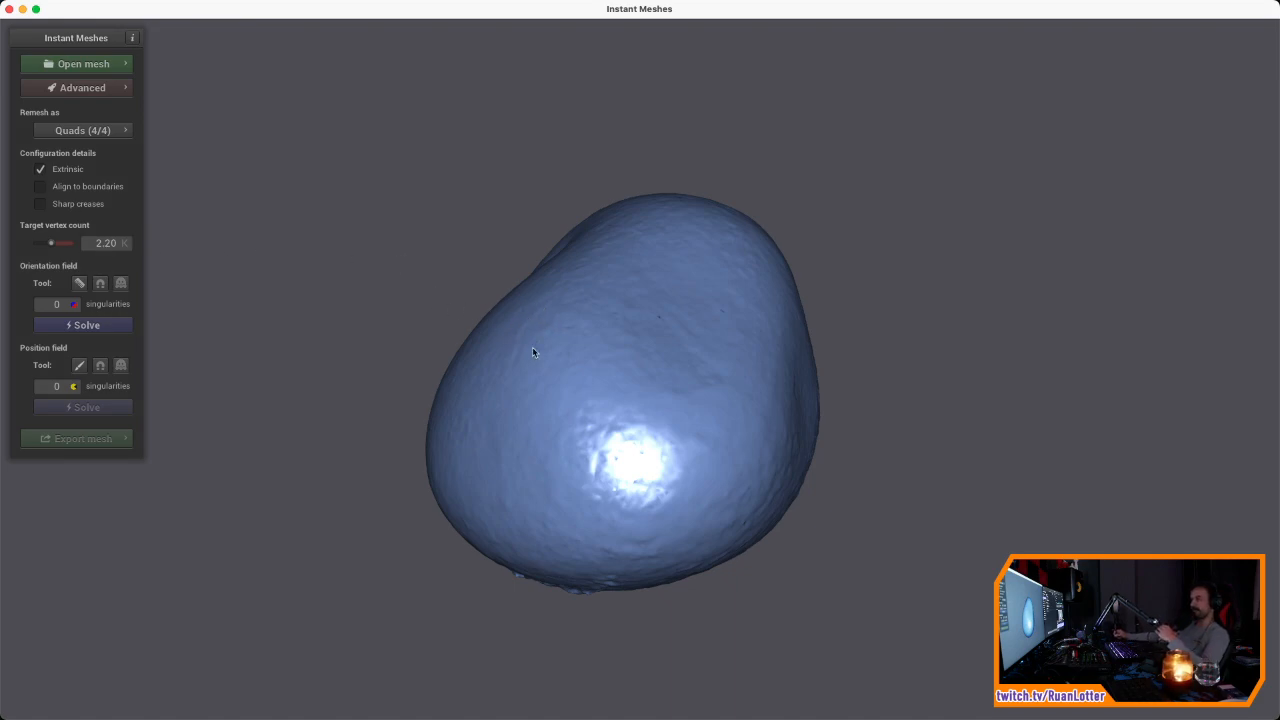
pyautogui.moveTo(531, 354); pyautogui.dragTo(620, 400)
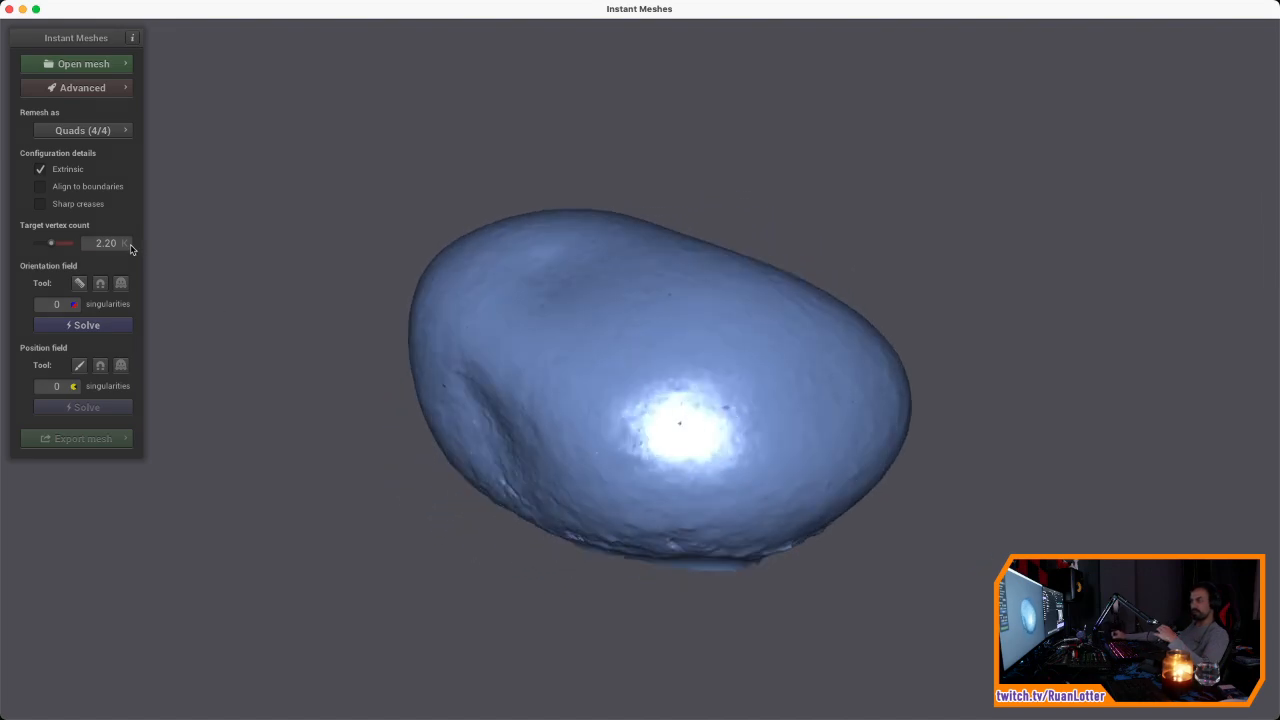
pyautogui.click(86, 325)
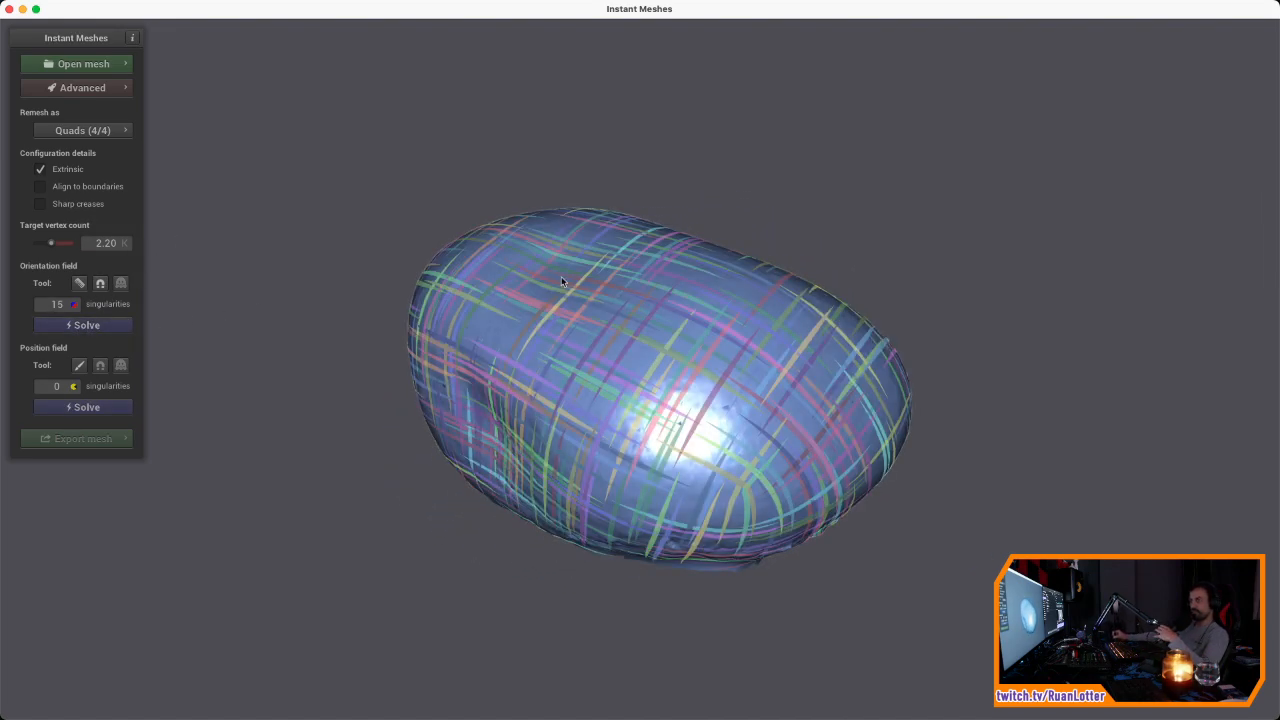
pyautogui.moveTo(532, 433); pyautogui.dragTo(798, 421)
pyautogui.moveTo(738, 383); pyautogui.dragTo(627, 408)
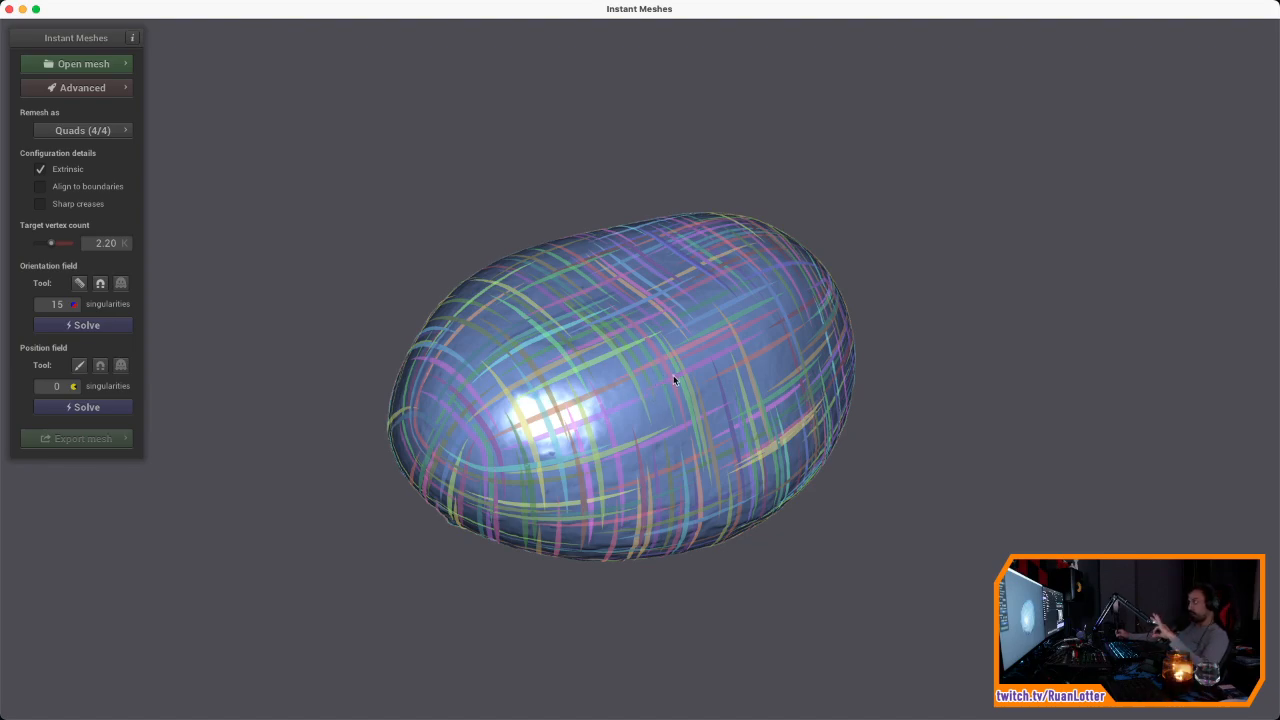
pyautogui.moveTo(523, 417); pyautogui.dragTo(645, 390)
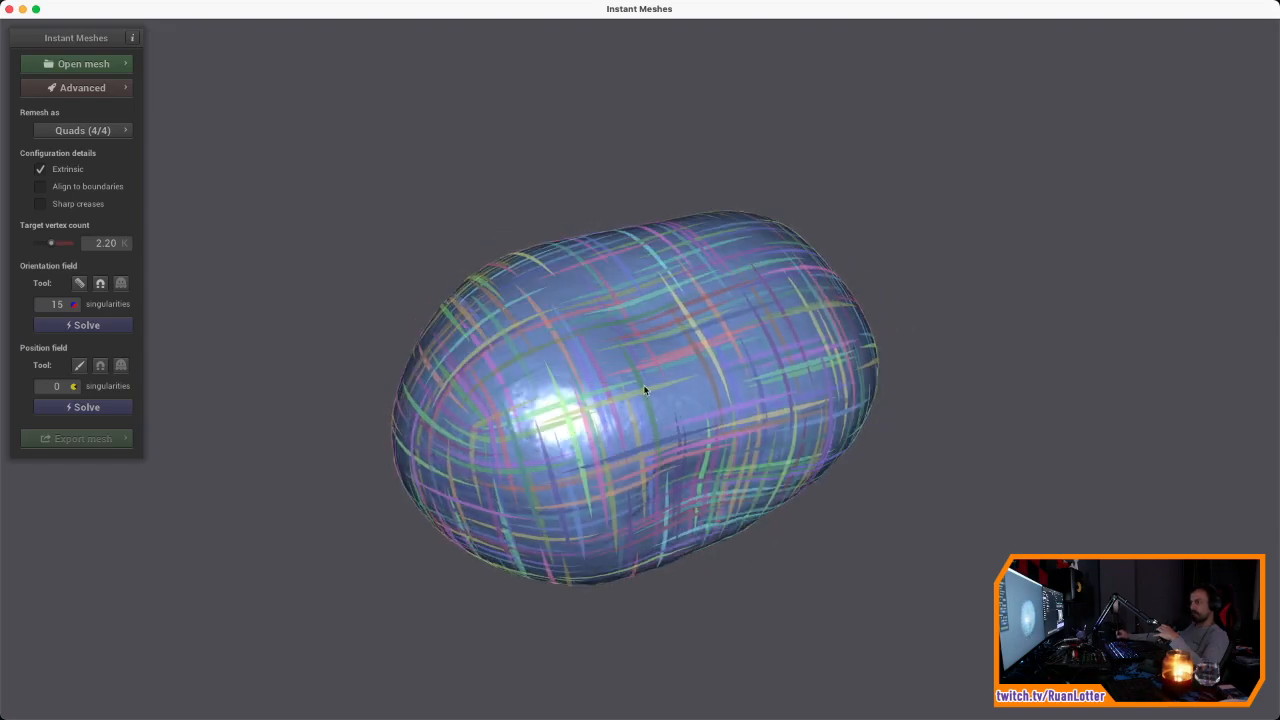
# Step: Solve the rock's orientation field again, solve its position field, and check the quad grid around the rock
pyautogui.moveTo(775, 397); pyautogui.dragTo(535, 430)
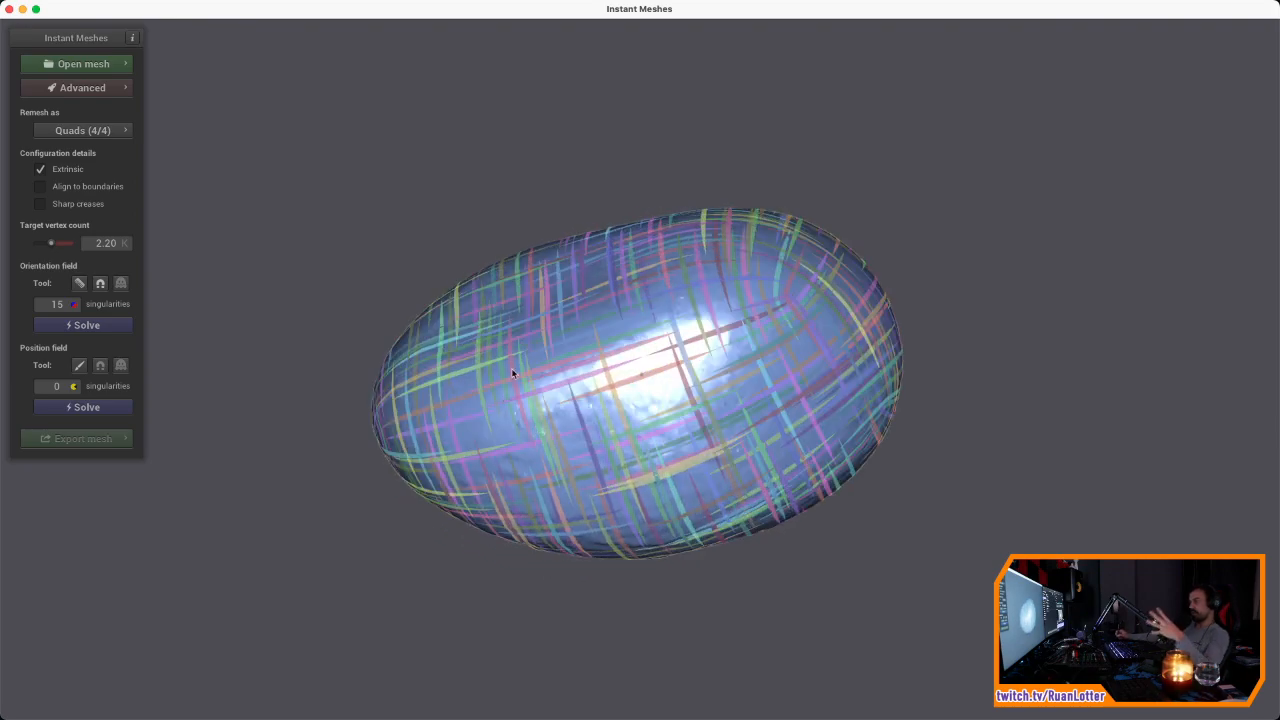
pyautogui.moveTo(509, 371); pyautogui.dragTo(535, 389)
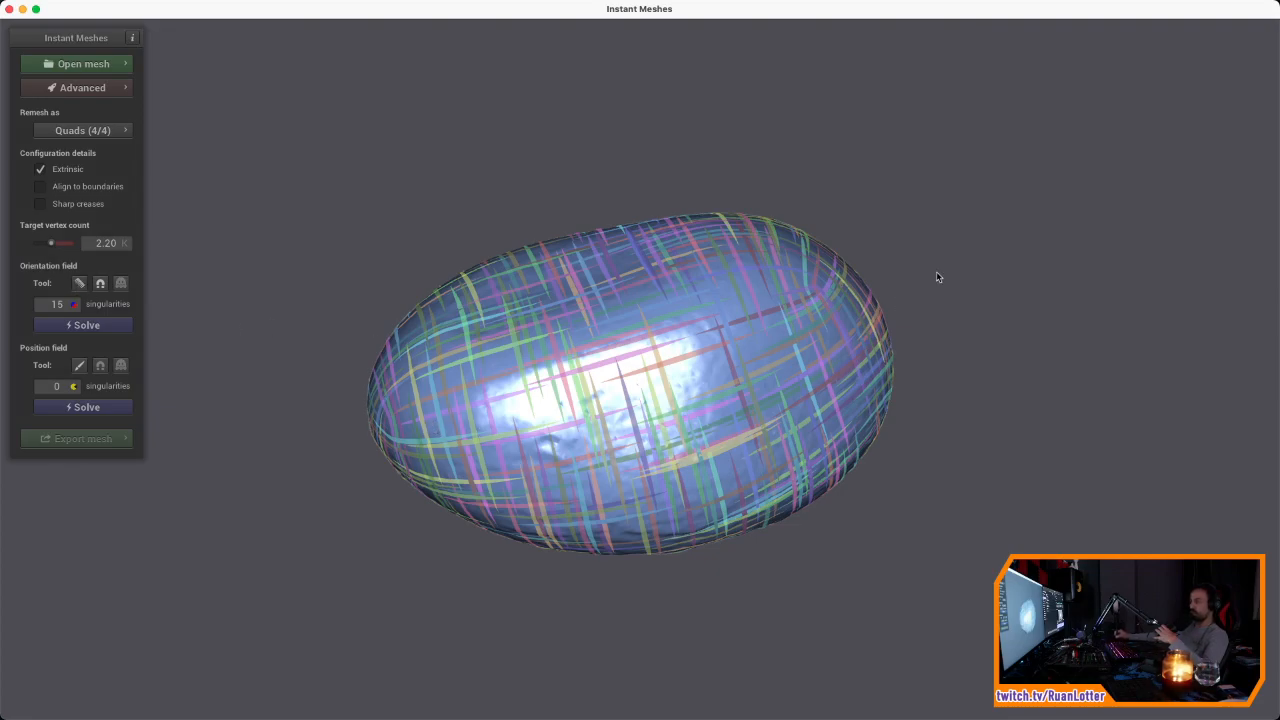
pyautogui.moveTo(425, 387); pyautogui.dragTo(646, 425)
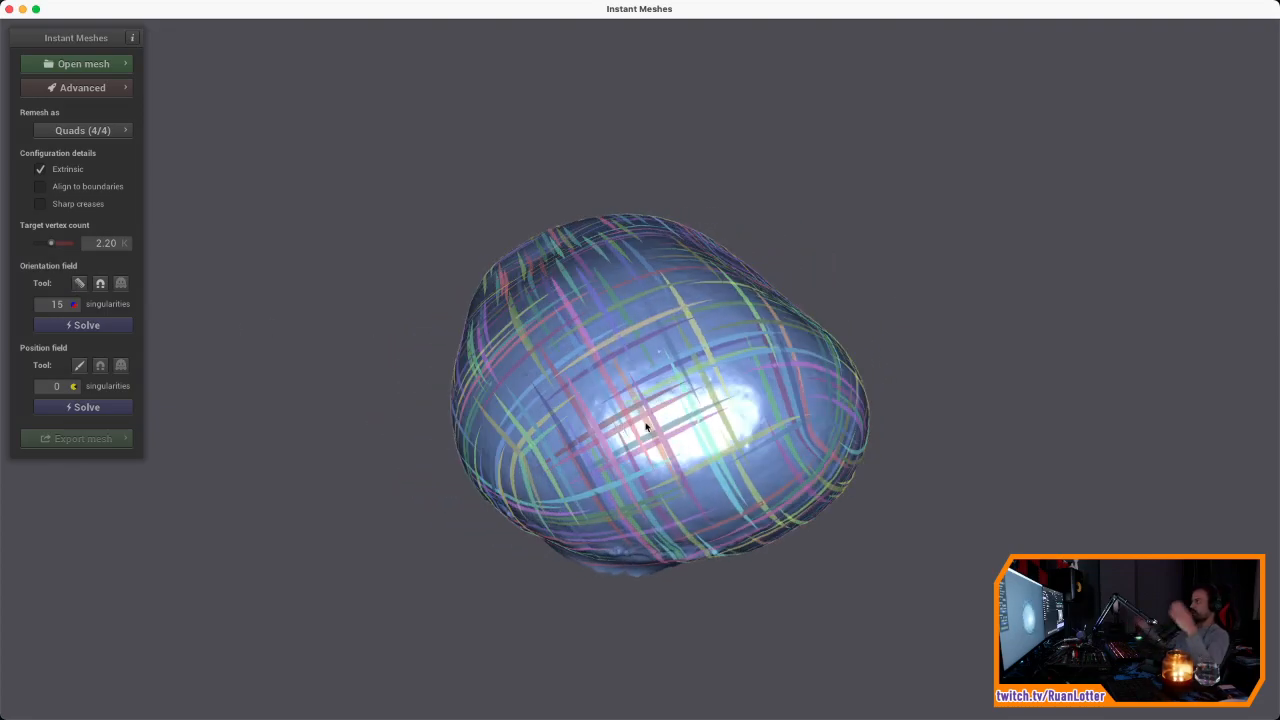
pyautogui.moveTo(641, 378); pyautogui.dragTo(733, 363)
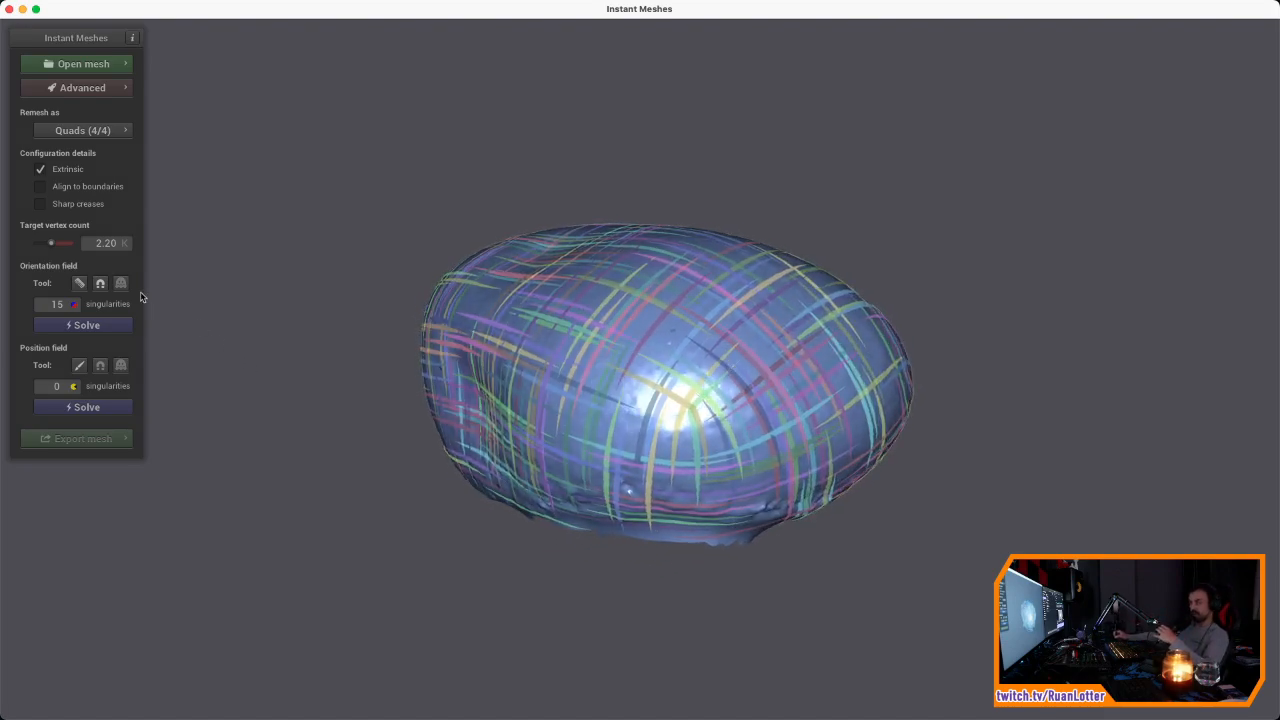
pyautogui.moveTo(627, 362); pyautogui.dragTo(480, 395)
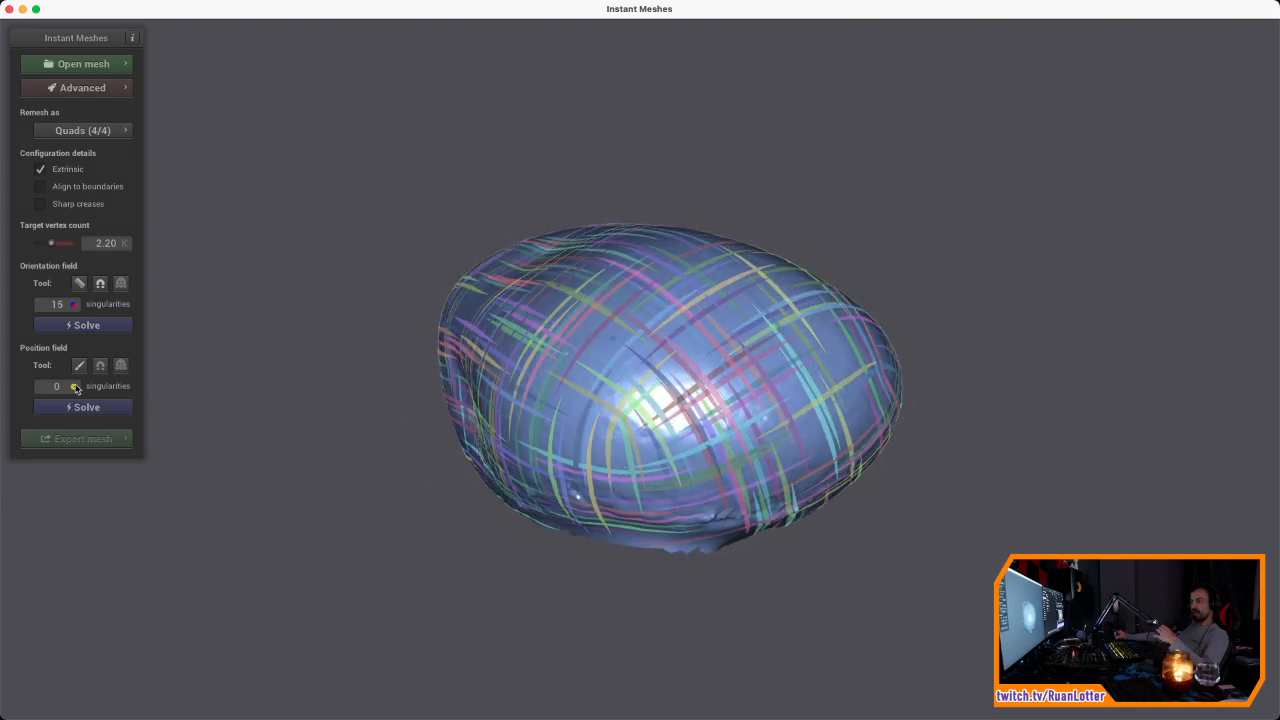
pyautogui.click(98, 326)
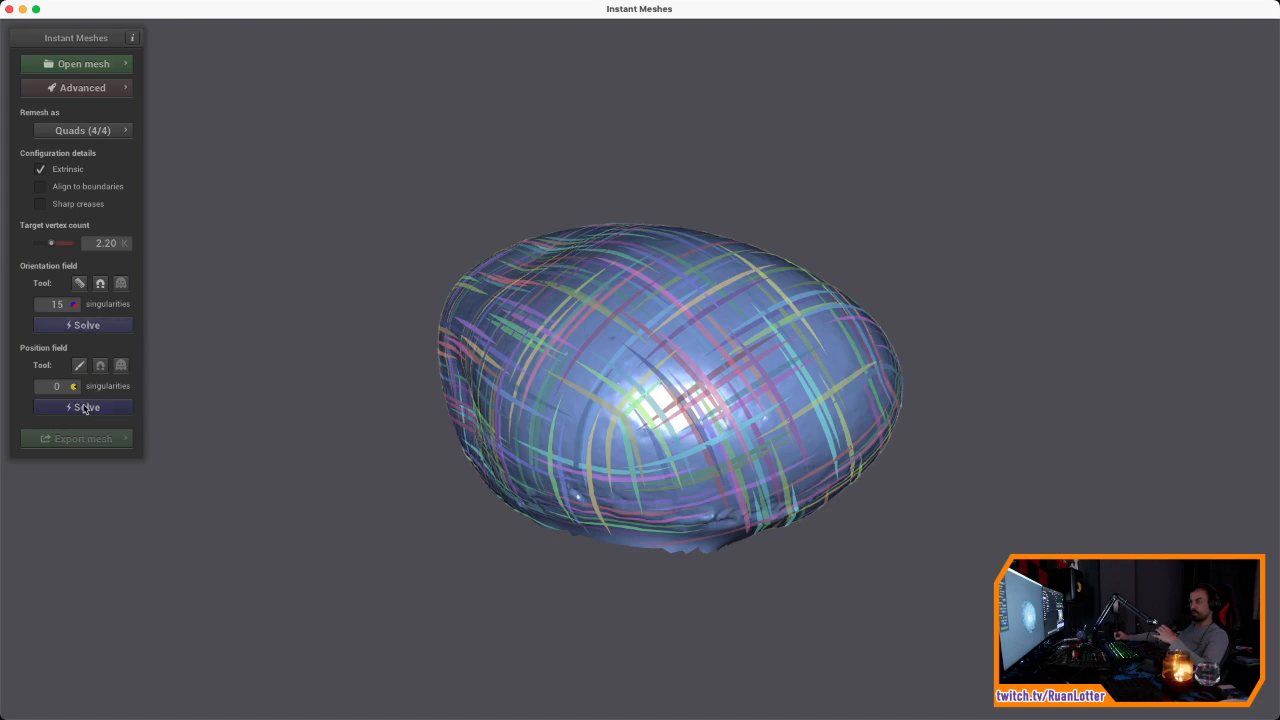
pyautogui.click(96, 408)
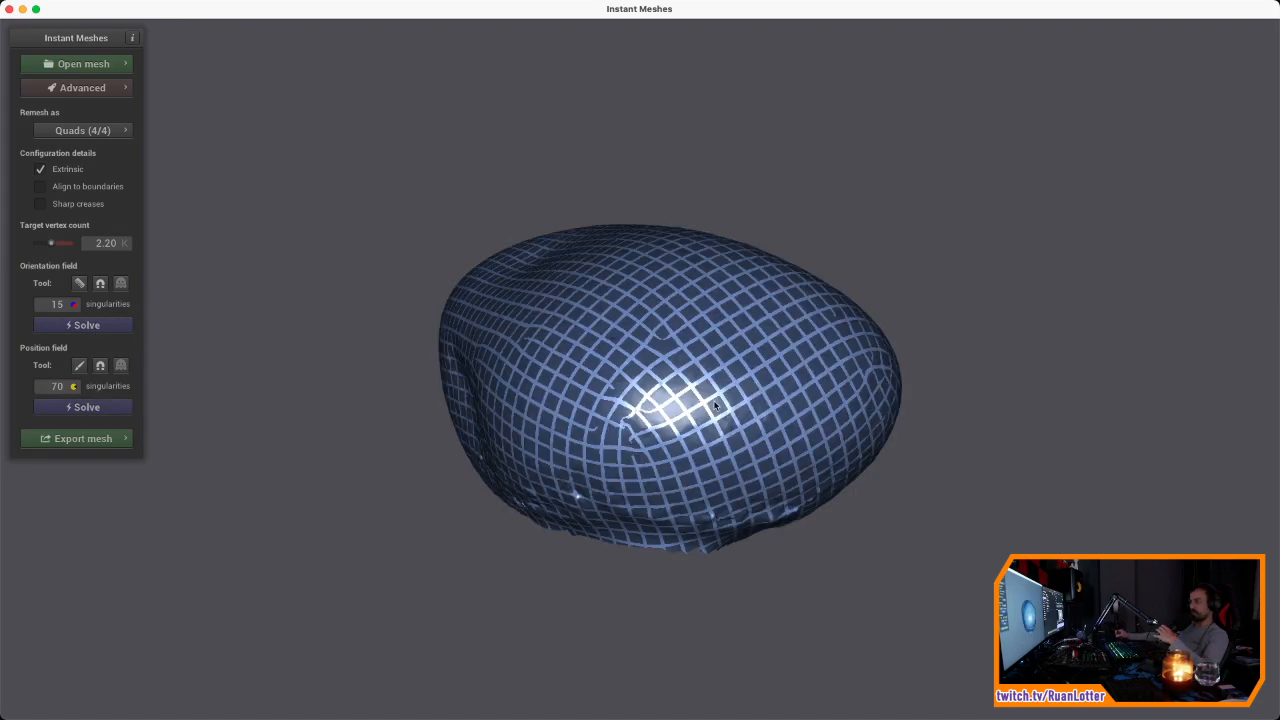
pyautogui.moveTo(561, 425); pyautogui.dragTo(640, 304)
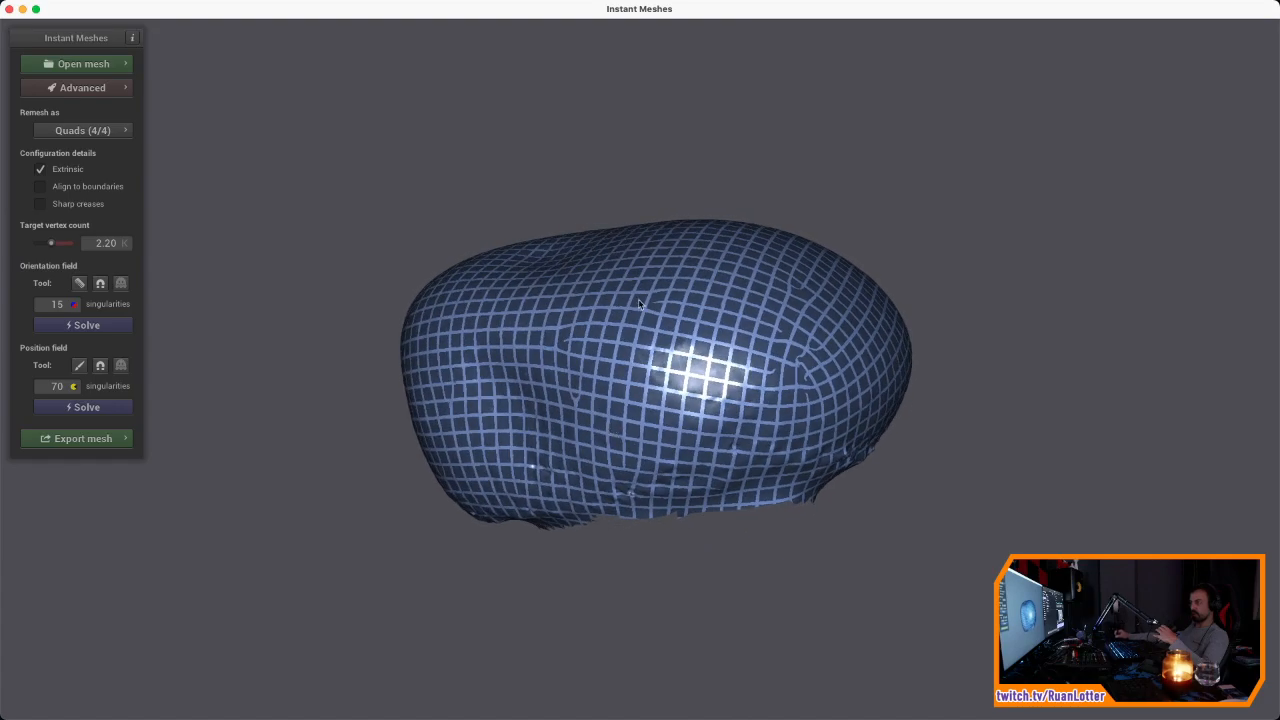
pyautogui.moveTo(606, 410); pyautogui.dragTo(880, 425)
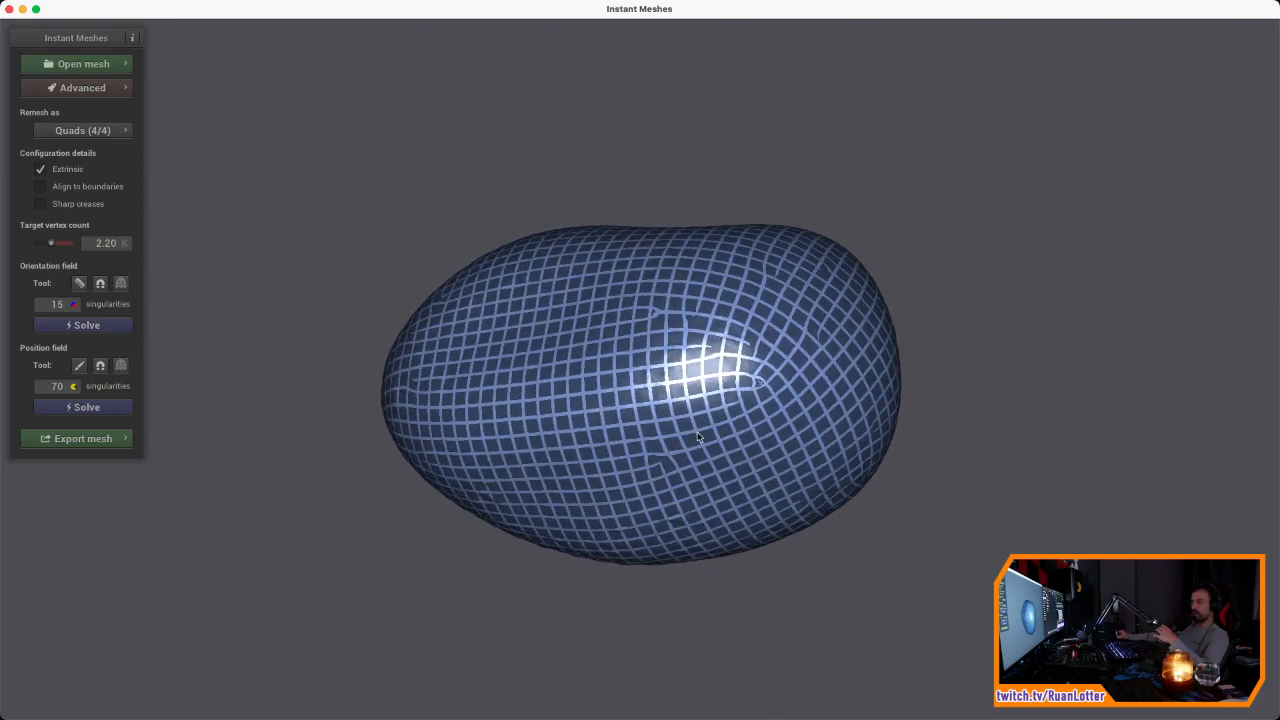
# Step: Comb two lengthwise orientation strokes across the rock's middle with the Orientation Comb and solve the position field again
pyautogui.click(79, 284)
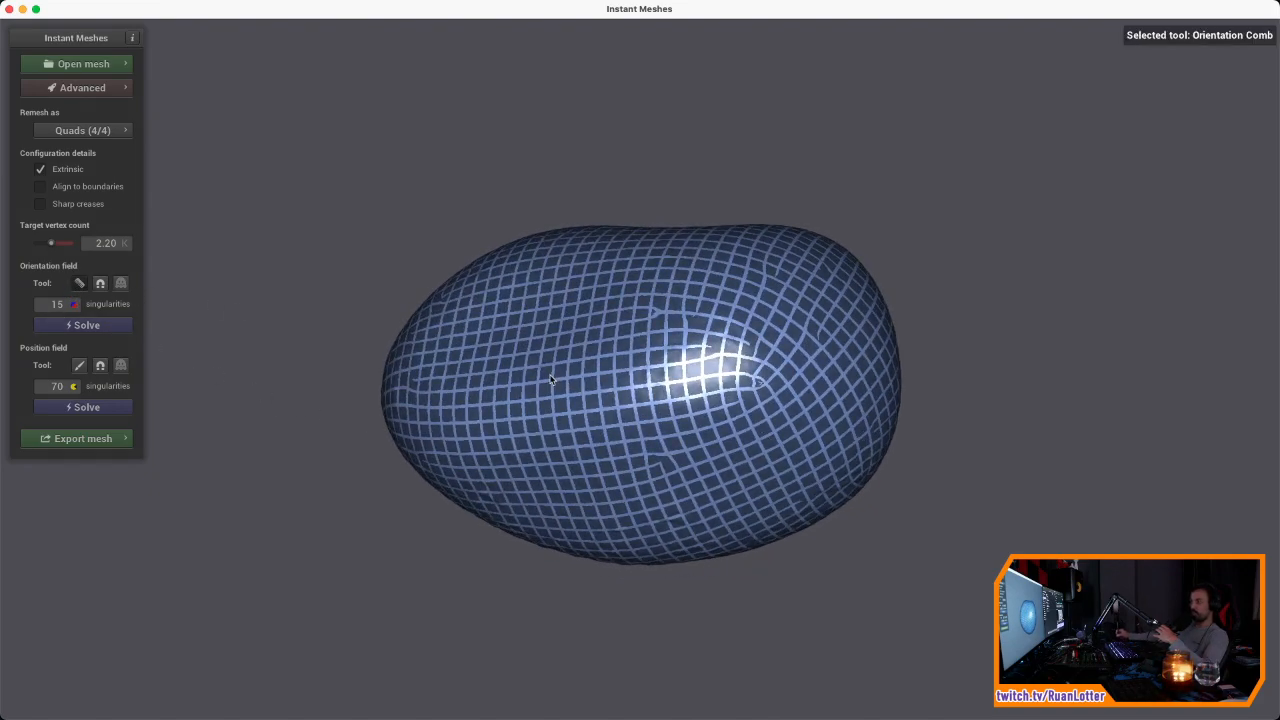
pyautogui.moveTo(538, 410); pyautogui.dragTo(707, 404)
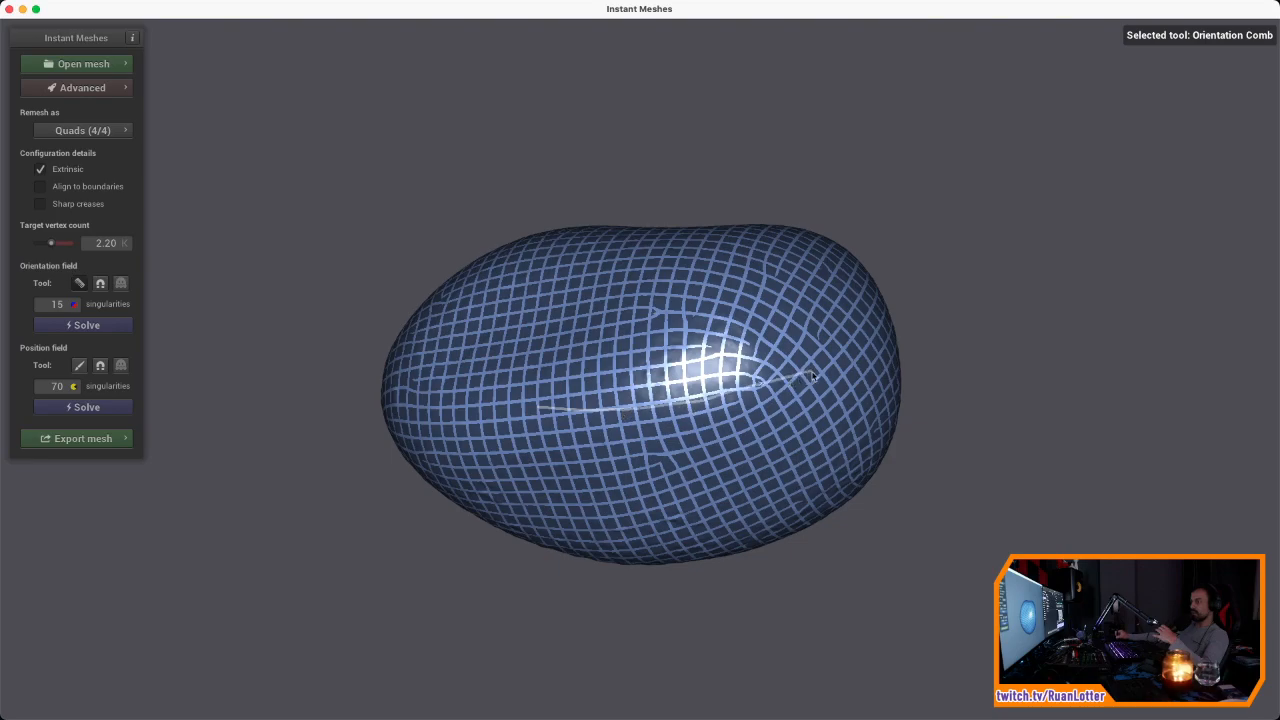
pyautogui.moveTo(807, 372); pyautogui.dragTo(828, 369)
pyautogui.moveTo(433, 333); pyautogui.dragTo(740, 326)
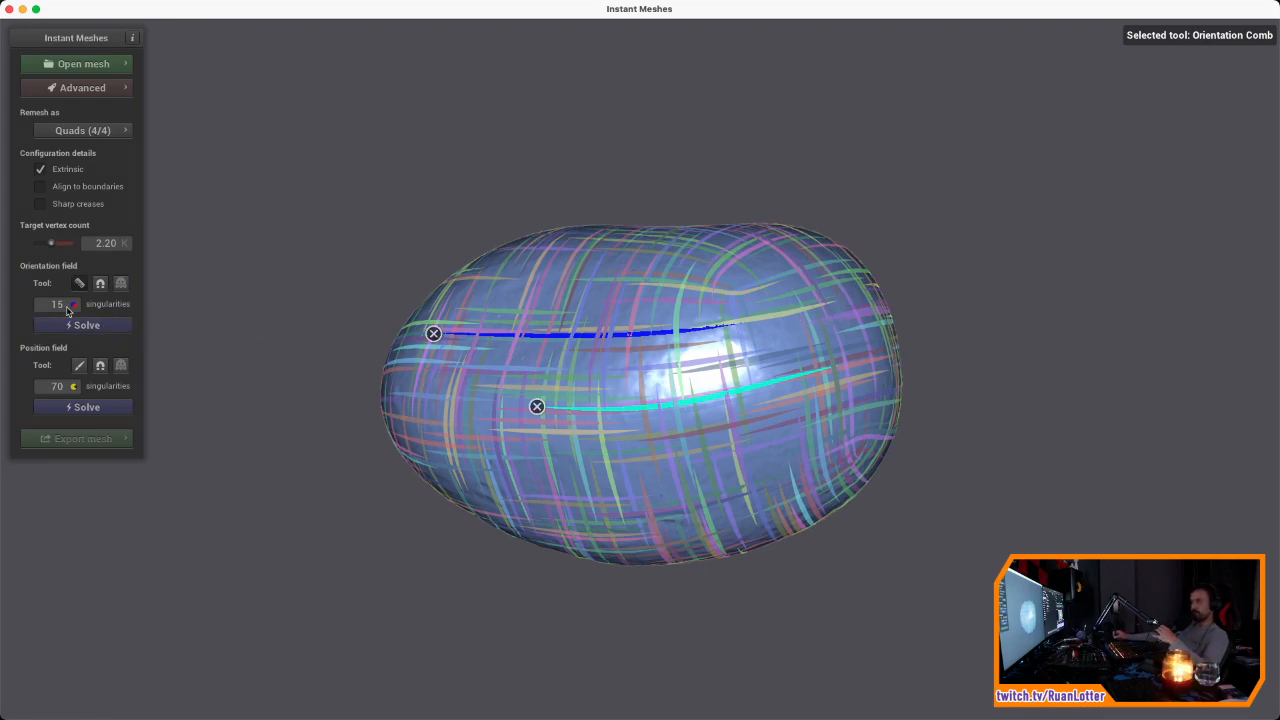
pyautogui.click(86, 407)
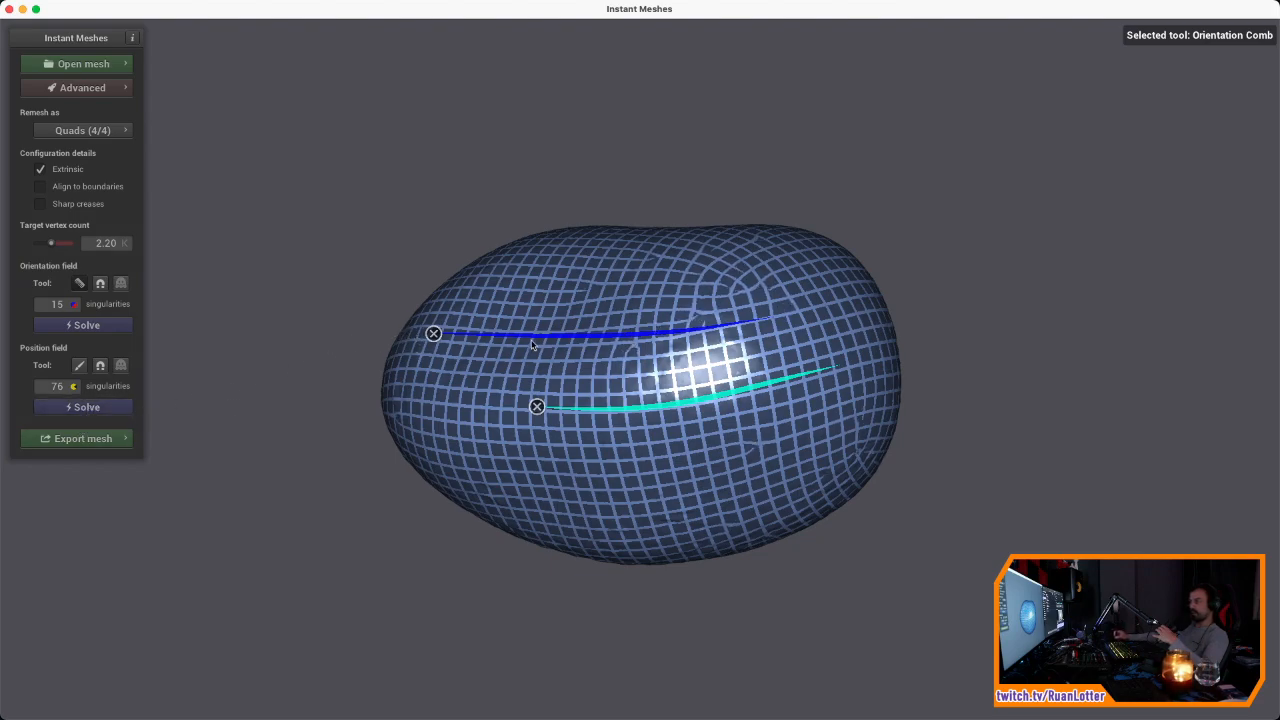
# Step: Try a third comb stroke above the other two, then remove it and re-solve the position field
pyautogui.moveTo(504, 290)
pyautogui.mouseDown()
pyautogui.moveTo(556, 308)
pyautogui.moveTo(724, 285)
pyautogui.mouseUp()
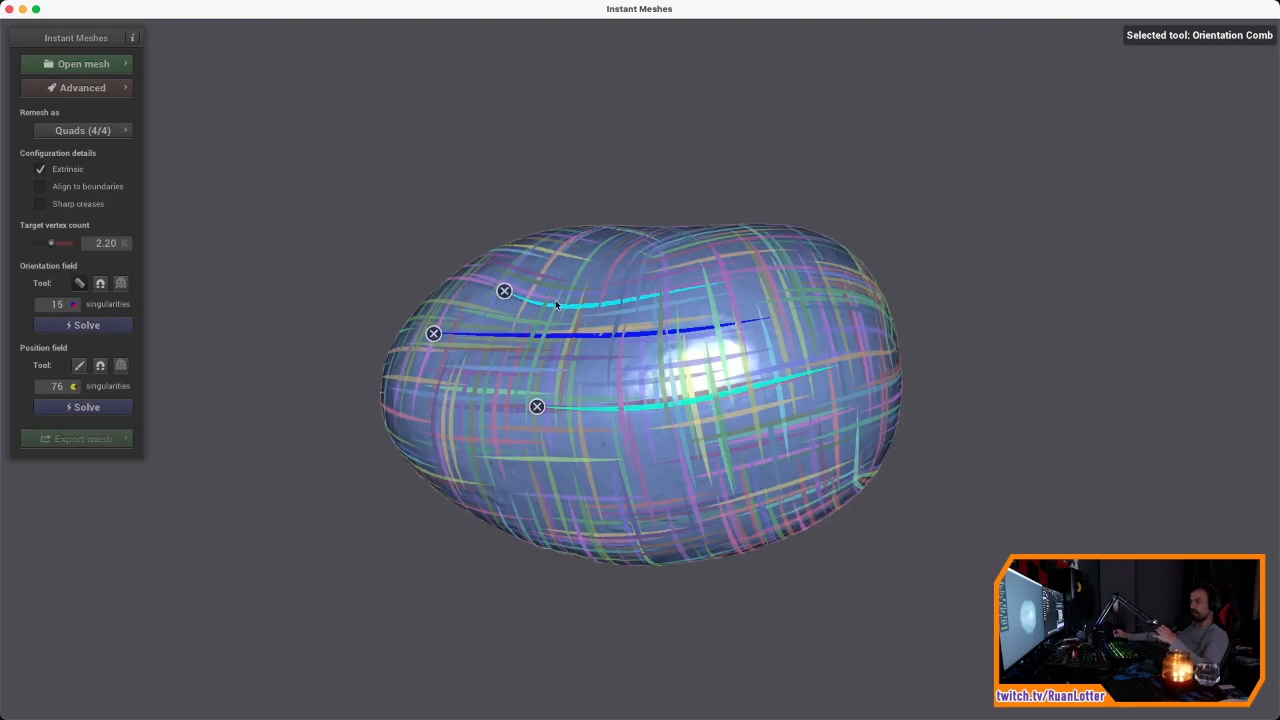
pyautogui.click(504, 291)
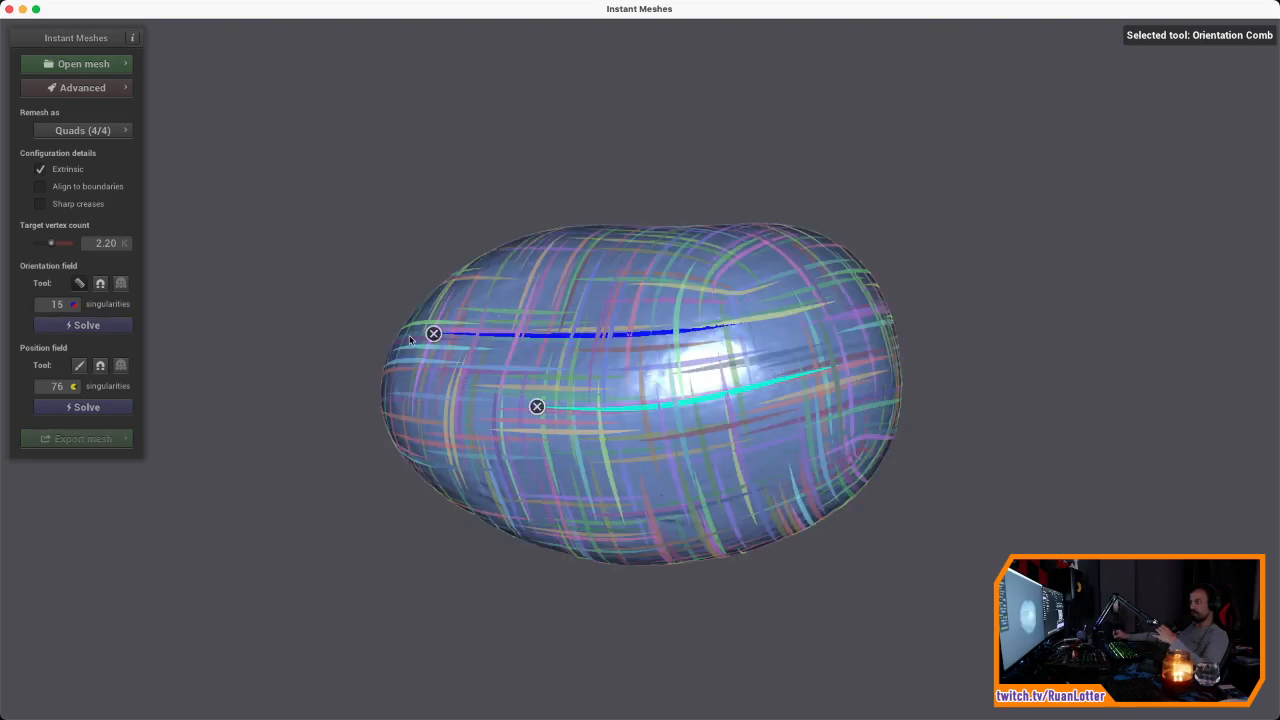
pyautogui.click(86, 407)
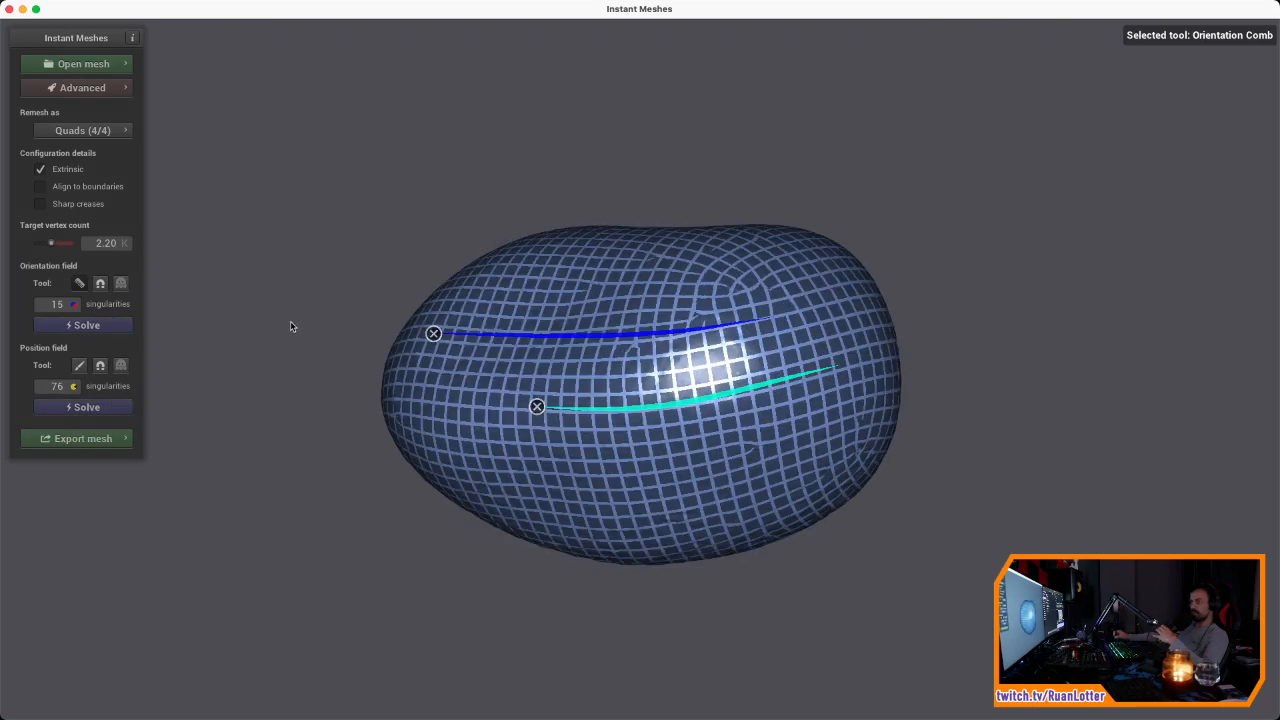
# Step: Put away the Orientation Comb, extract the rock's quad mesh, and check the extracted result
pyautogui.click(80, 284)
pyautogui.moveTo(528, 374); pyautogui.dragTo(876, 360)
pyautogui.click(84, 438)
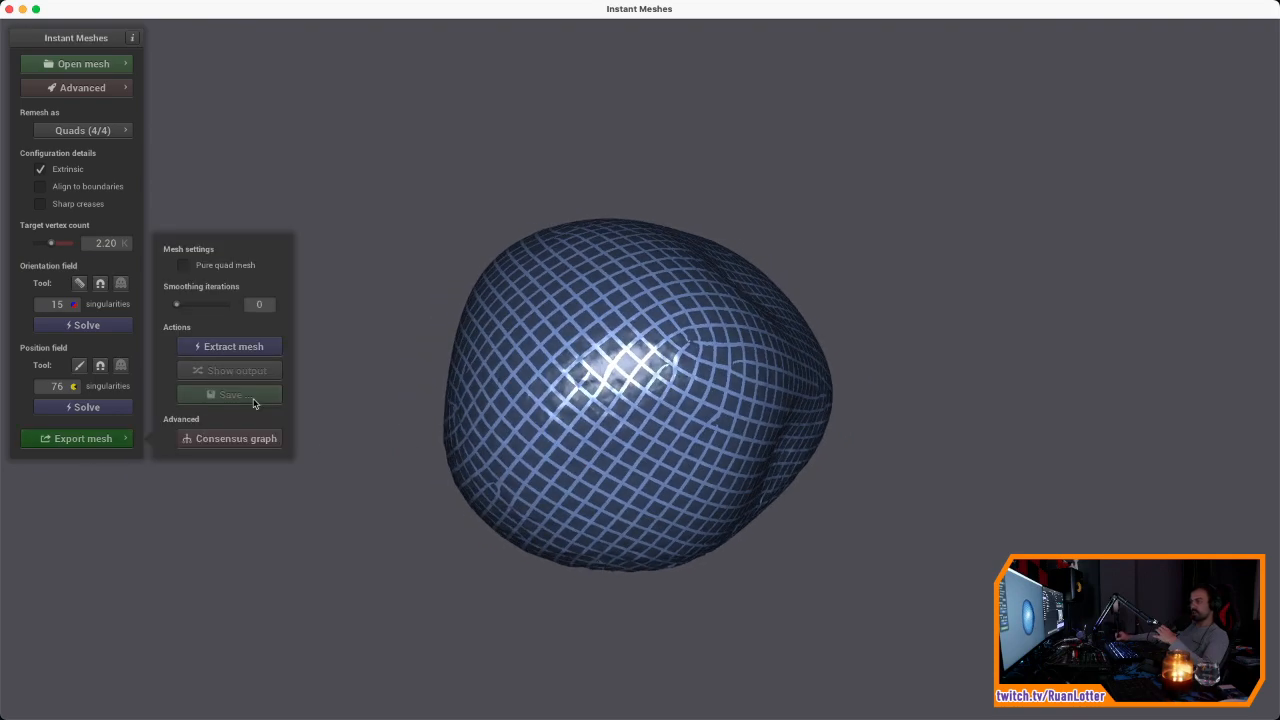
pyautogui.click(236, 346)
pyautogui.moveTo(544, 415); pyautogui.dragTo(348, 277)
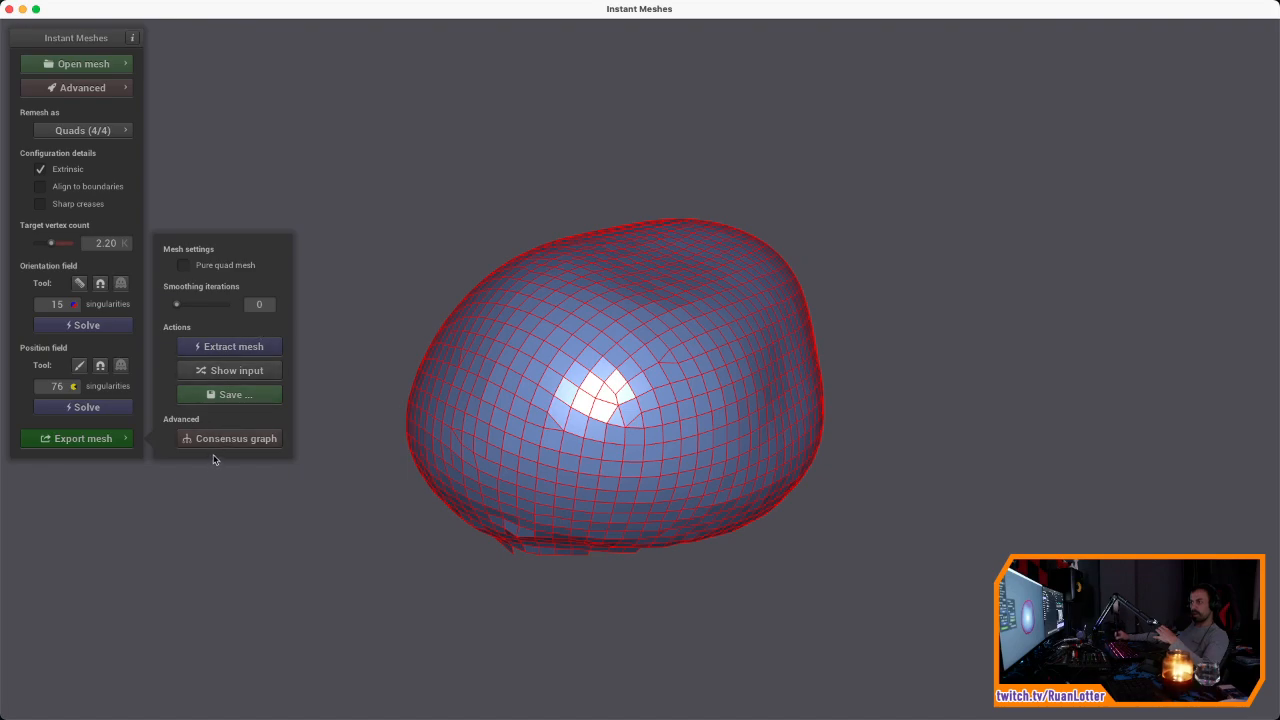
# Step: Save the extracted mesh as Rock_LowPoly.obj in the Rock folder, basing the name on the existing Rock_HighPoly.obj
pyautogui.click(230, 396)
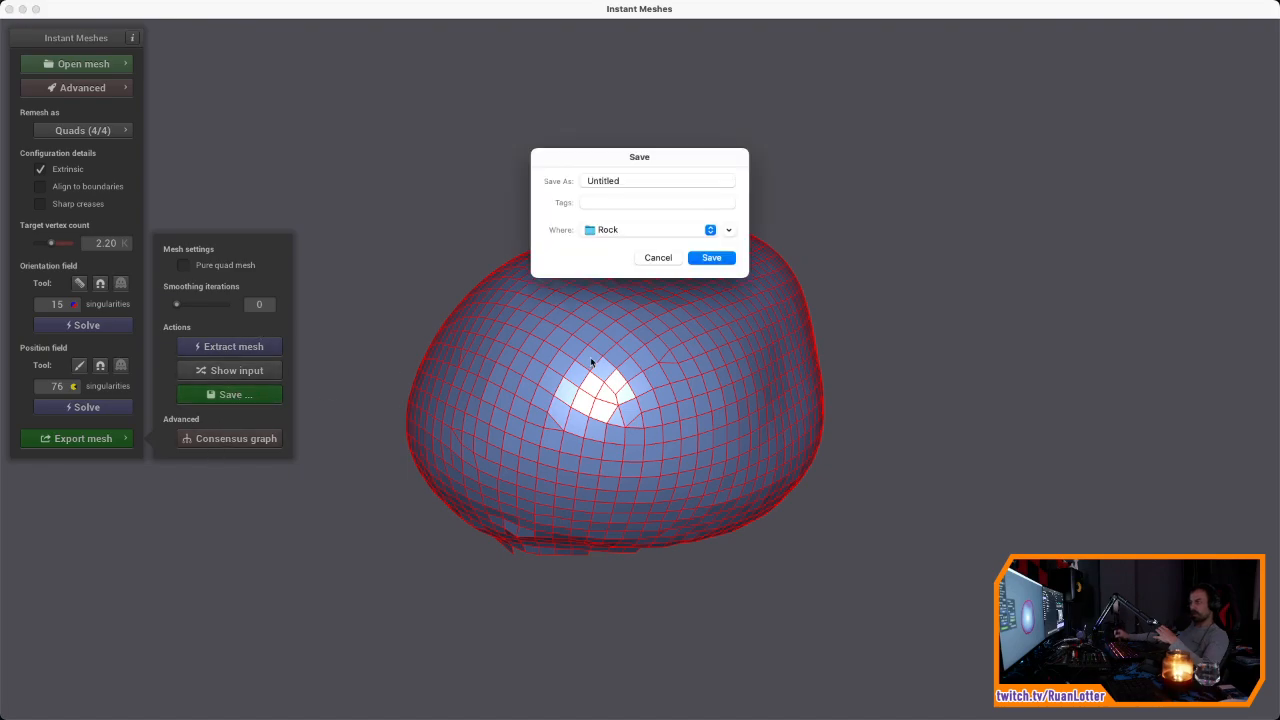
pyautogui.click(728, 230)
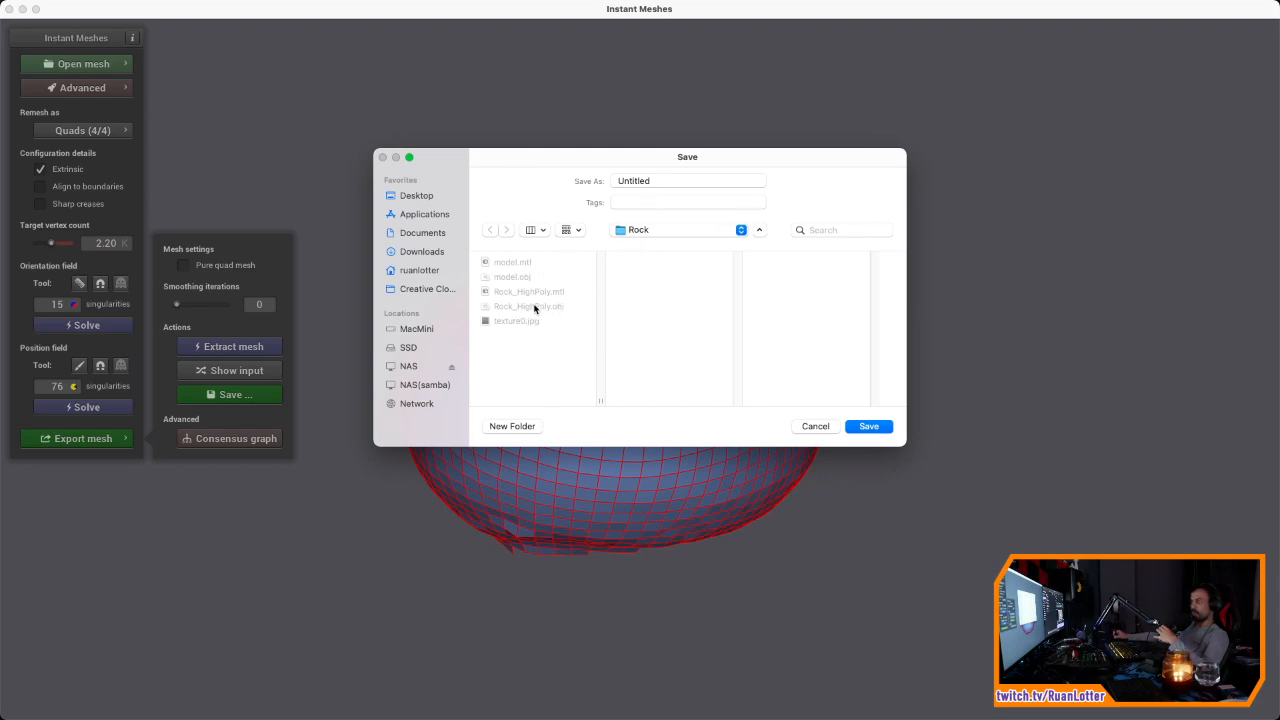
pyautogui.click(530, 307)
pyautogui.click(646, 181)
pyautogui.write('Low')
pyautogui.press('Delete')
pyautogui.press('Delete')
pyautogui.press('Delete')
pyautogui.press('Delete')
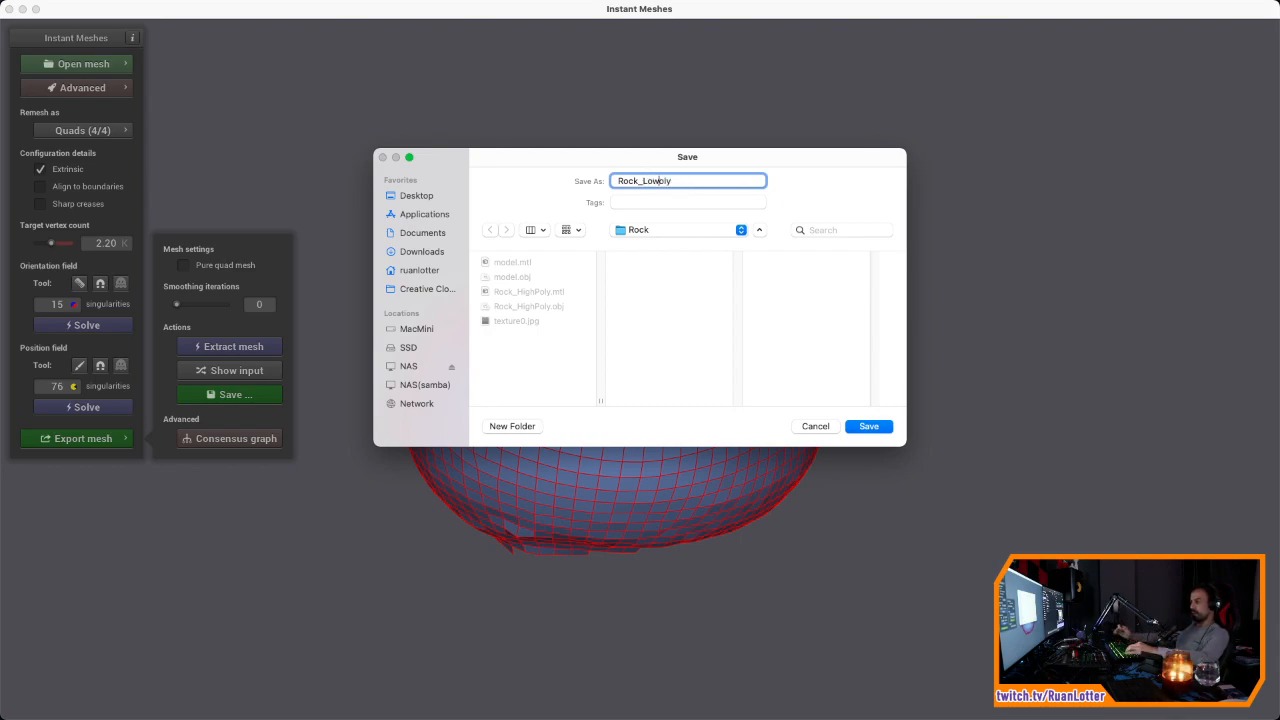
pyautogui.click(869, 427)
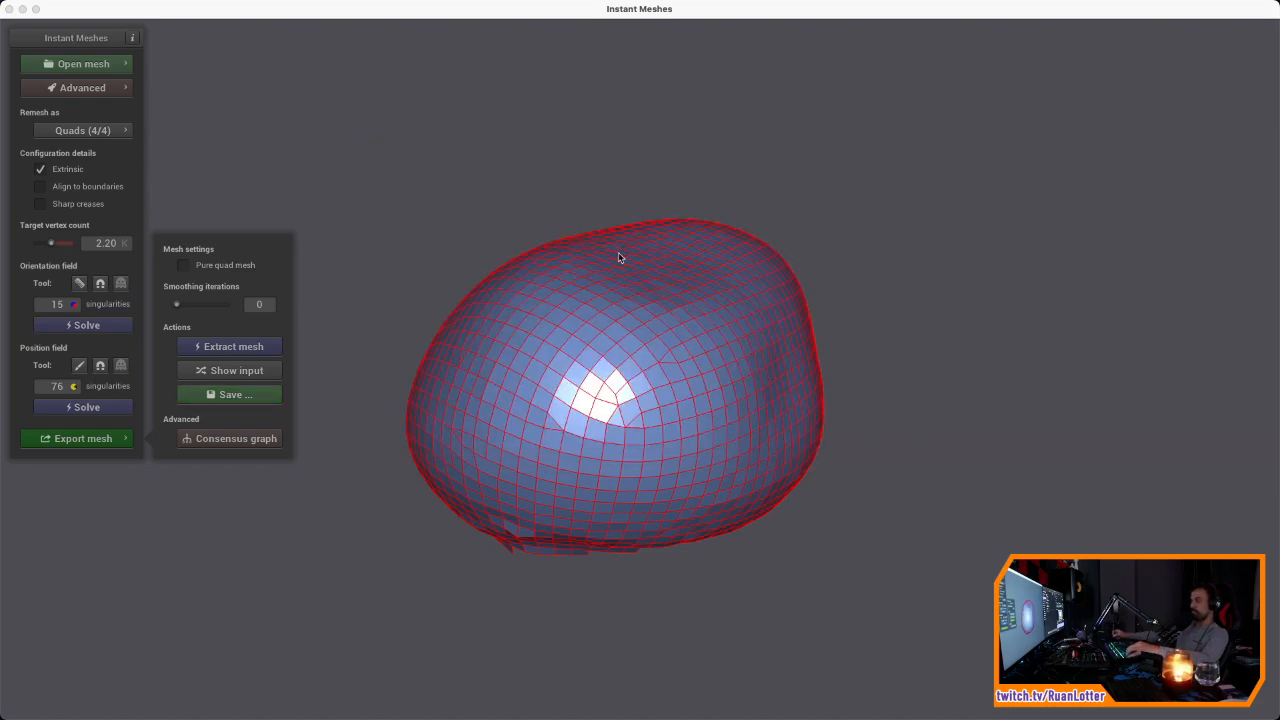
# Step: Switch to Blender and save Twitch08.blend
pyautogui.press('super+Tab')
pyautogui.click(429, 372)
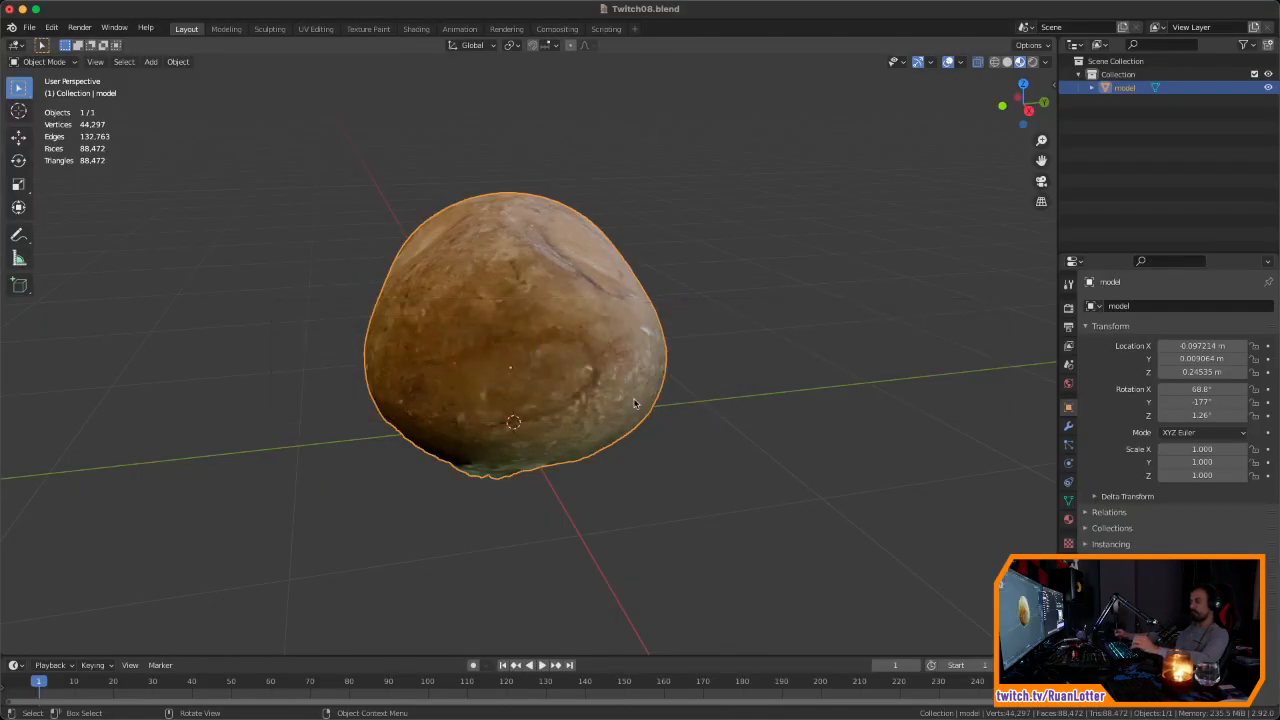
pyautogui.moveTo(577, 421); pyautogui.dragTo(783, 409, button='middle')
pyautogui.press('super+s')
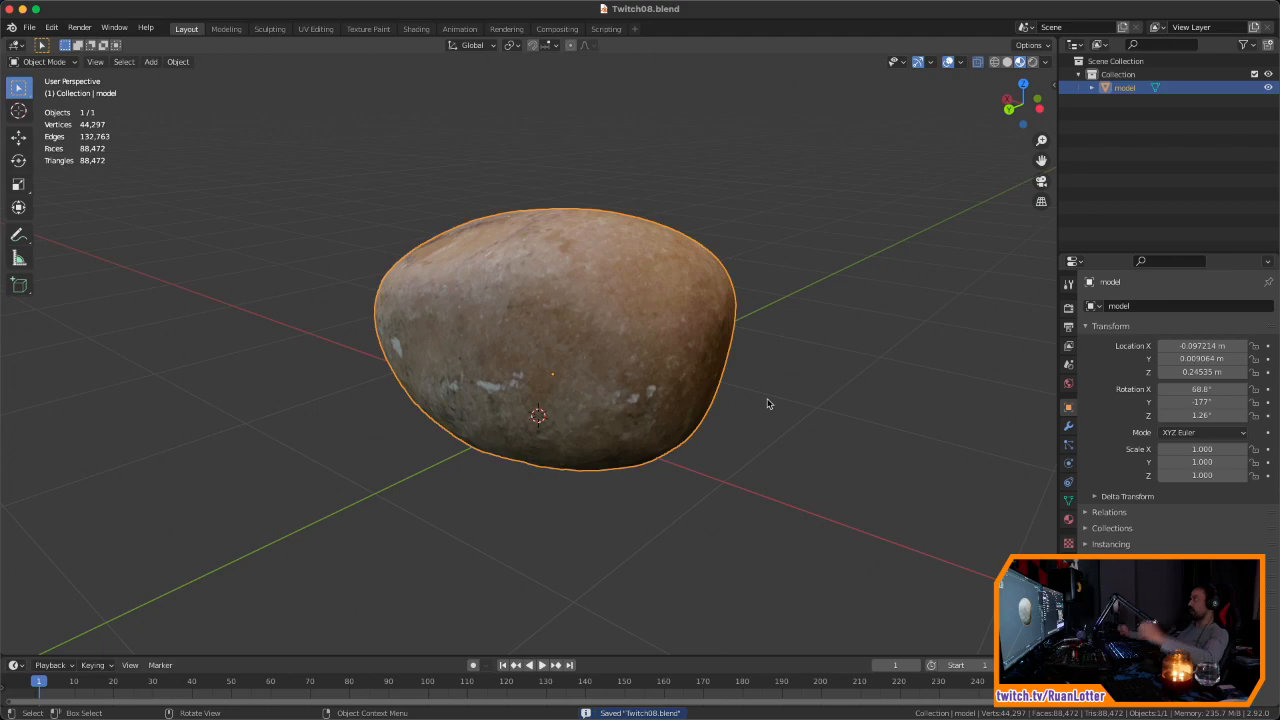
# Step: Rename the scanned rock object from the outliner as Rock_HighPoly
pyautogui.keyDown('ctrl'); pyautogui.moveTo(726, 382); pyautogui.dragTo(735, 340, button='middle'); pyautogui.keyUp('ctrl')
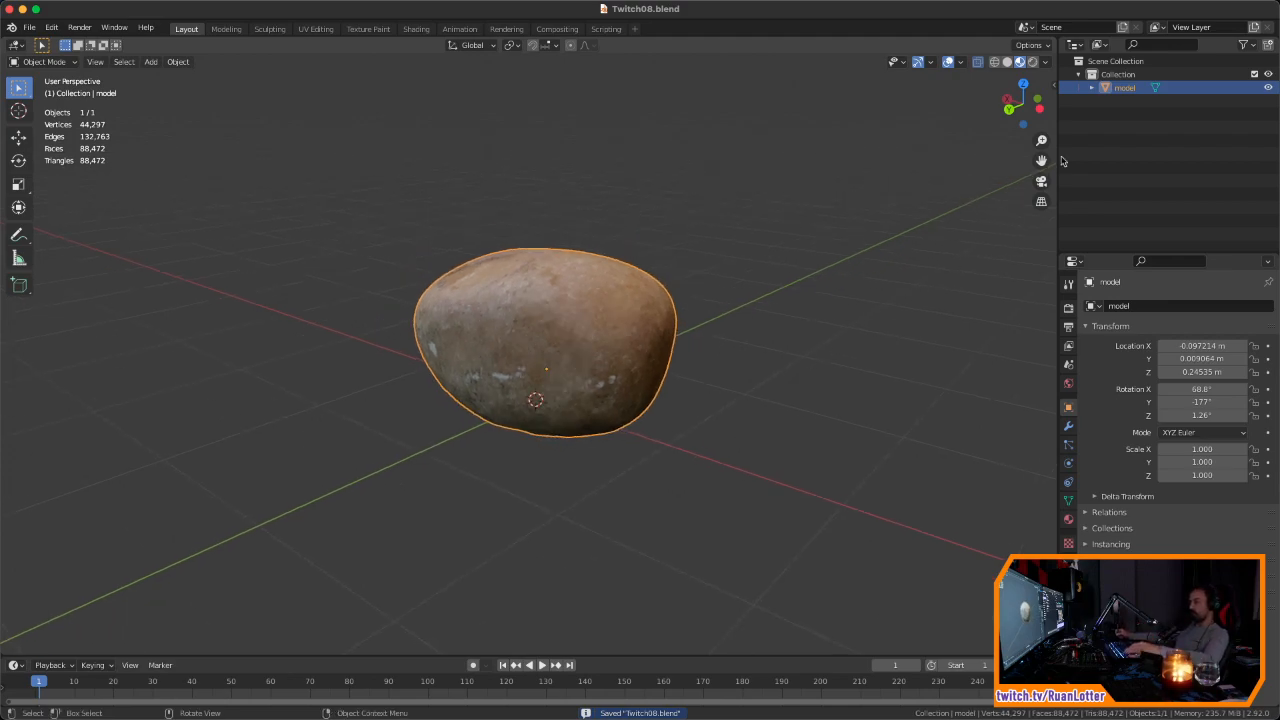
pyautogui.doubleClick(1140, 89)
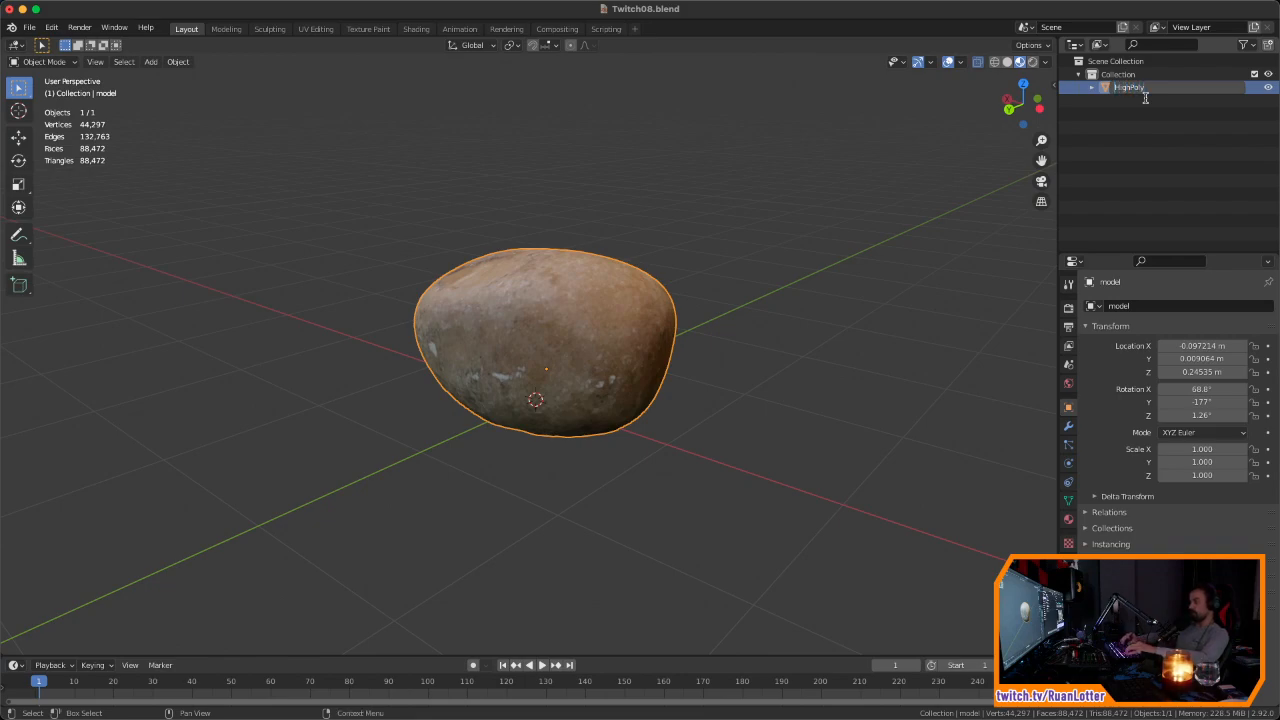
pyautogui.write('_')
pyautogui.press('Return')
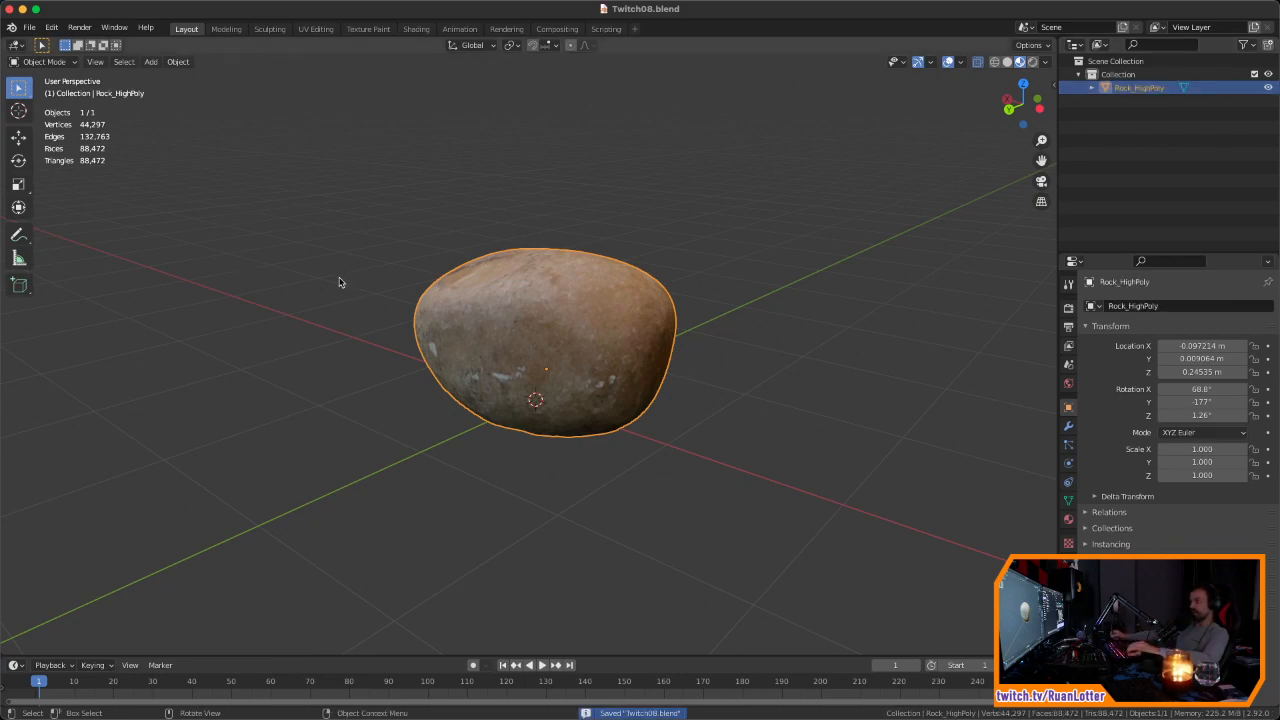
# Step: Import Rock_LowPoly.obj as a Wavefront file from the Rock folder and view it against the high-poly rock
pyautogui.click(29, 27)
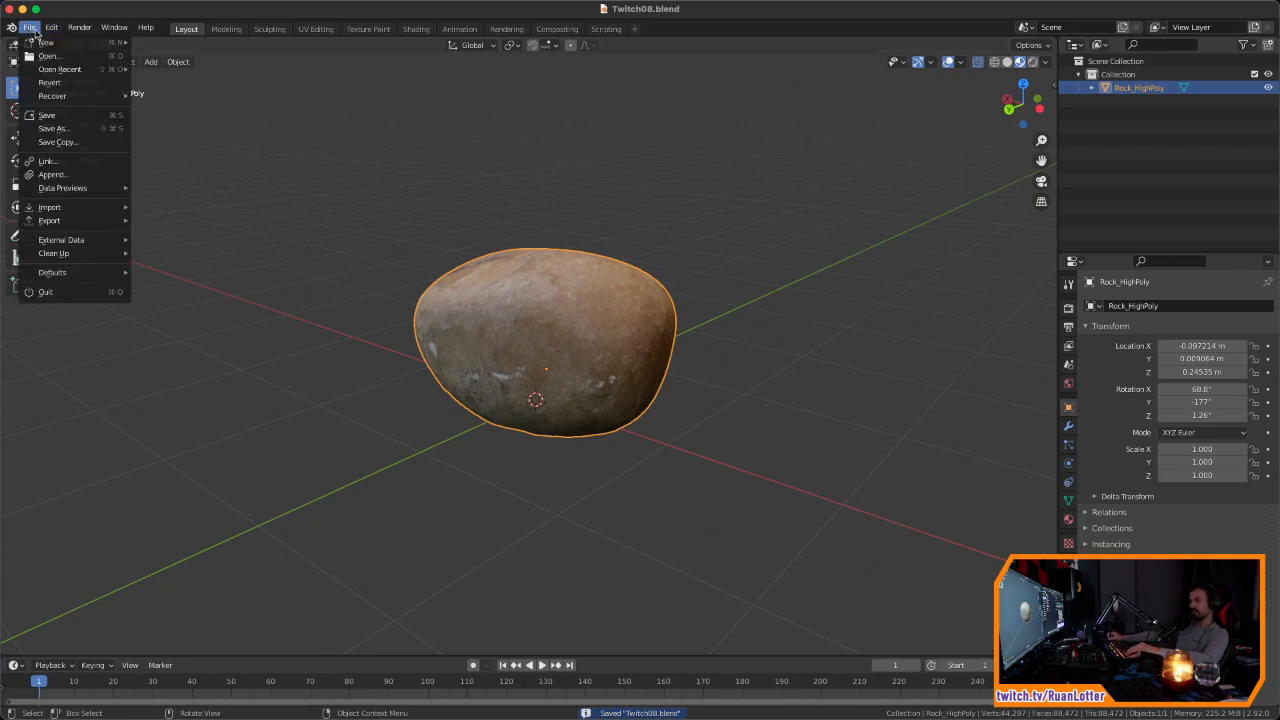
pyautogui.moveTo(65, 221)
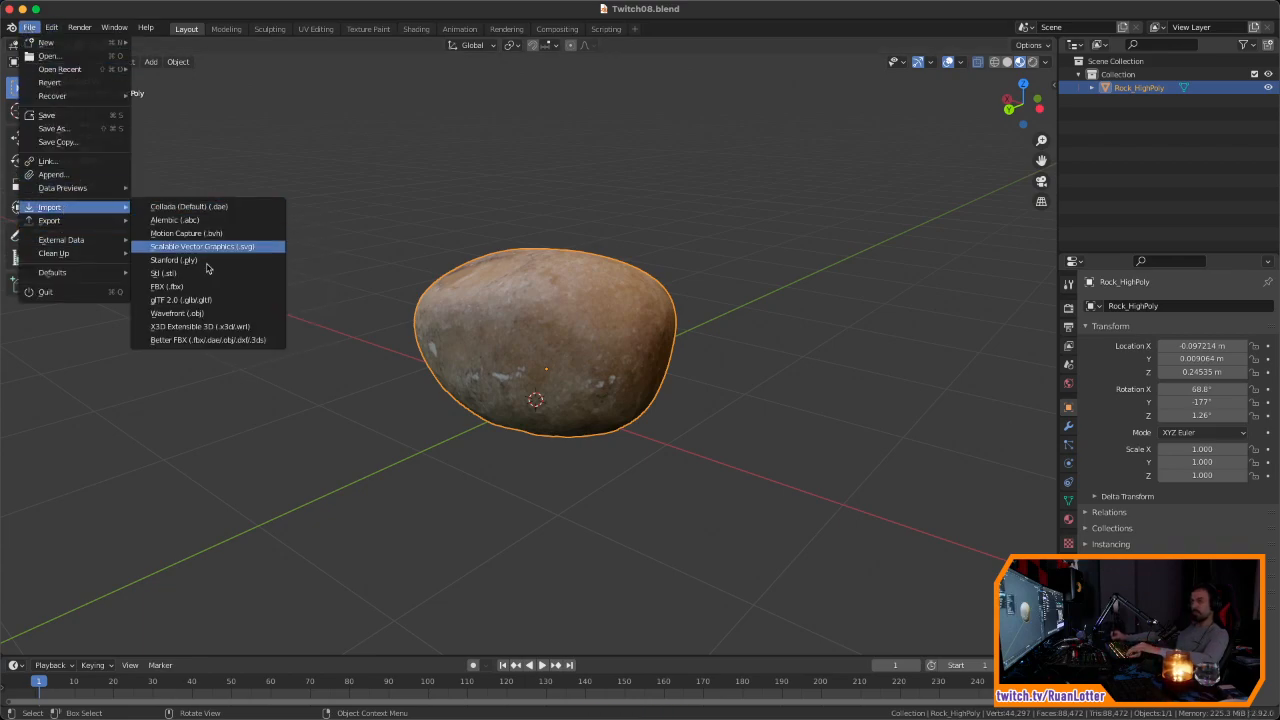
pyautogui.click(200, 314)
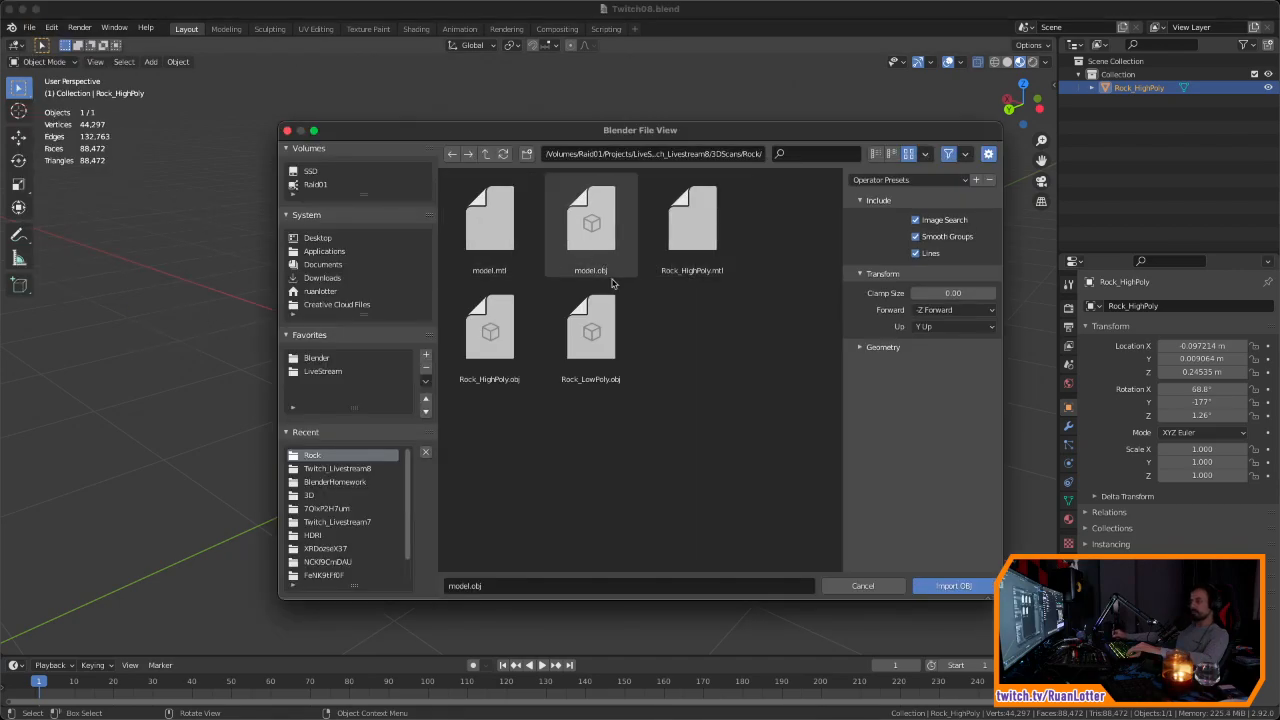
pyautogui.click(592, 341)
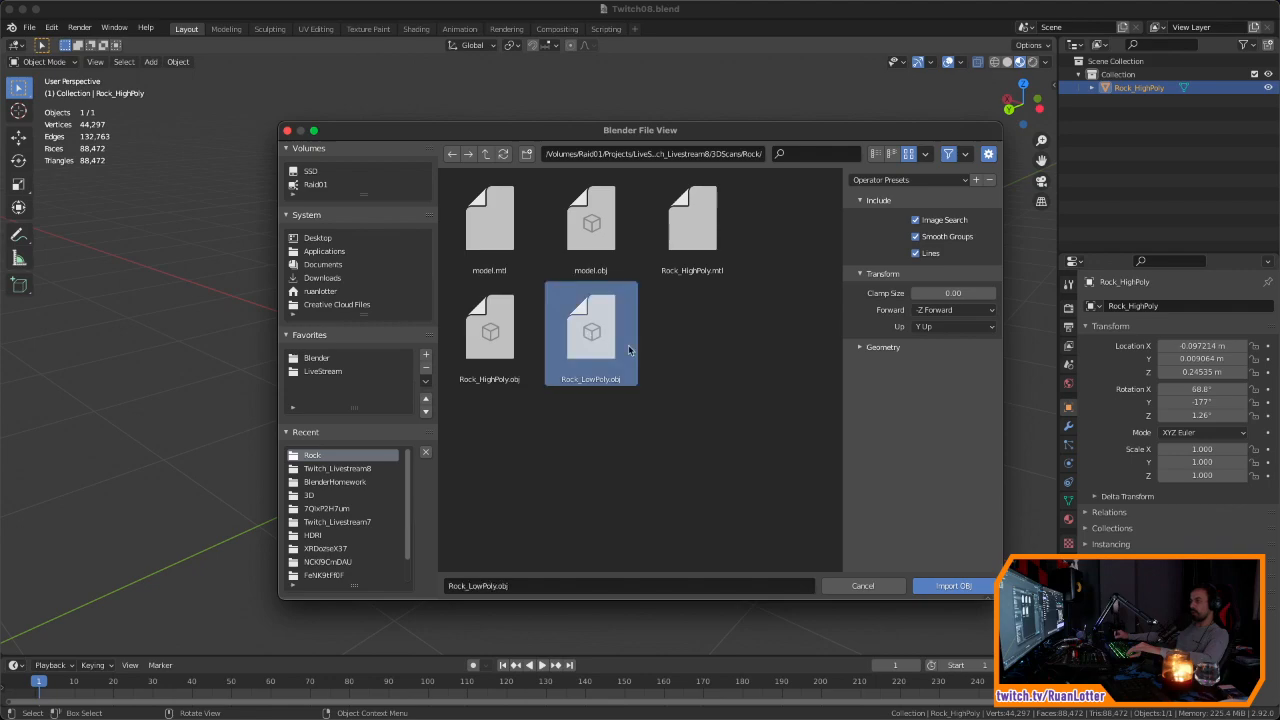
pyautogui.click(955, 586)
pyautogui.moveTo(775, 338)
pyautogui.mouseDown(button='middle')
pyautogui.moveTo(660, 383)
pyautogui.moveTo(757, 354)
pyautogui.mouseUp(button='middle')
pyautogui.scroll(2, 757, 354)
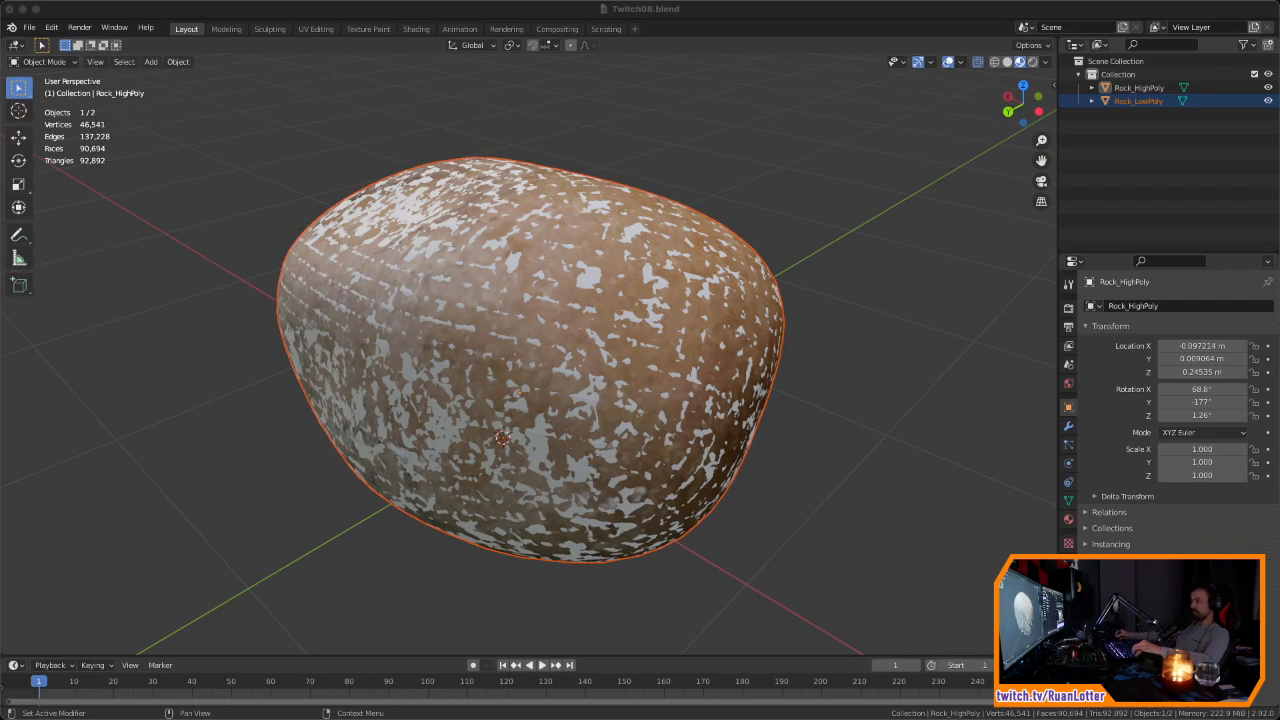
# Step: Select Rock_LowPoly and try moving it sideways off the overlapping high-poly rock
pyautogui.click(219, 437)
pyautogui.moveTo(219, 437); pyautogui.dragTo(524, 357, button='middle')
pyautogui.scroll(5, 624, 463)
pyautogui.click(524, 357)
pyautogui.scroll(-2, 524, 357)
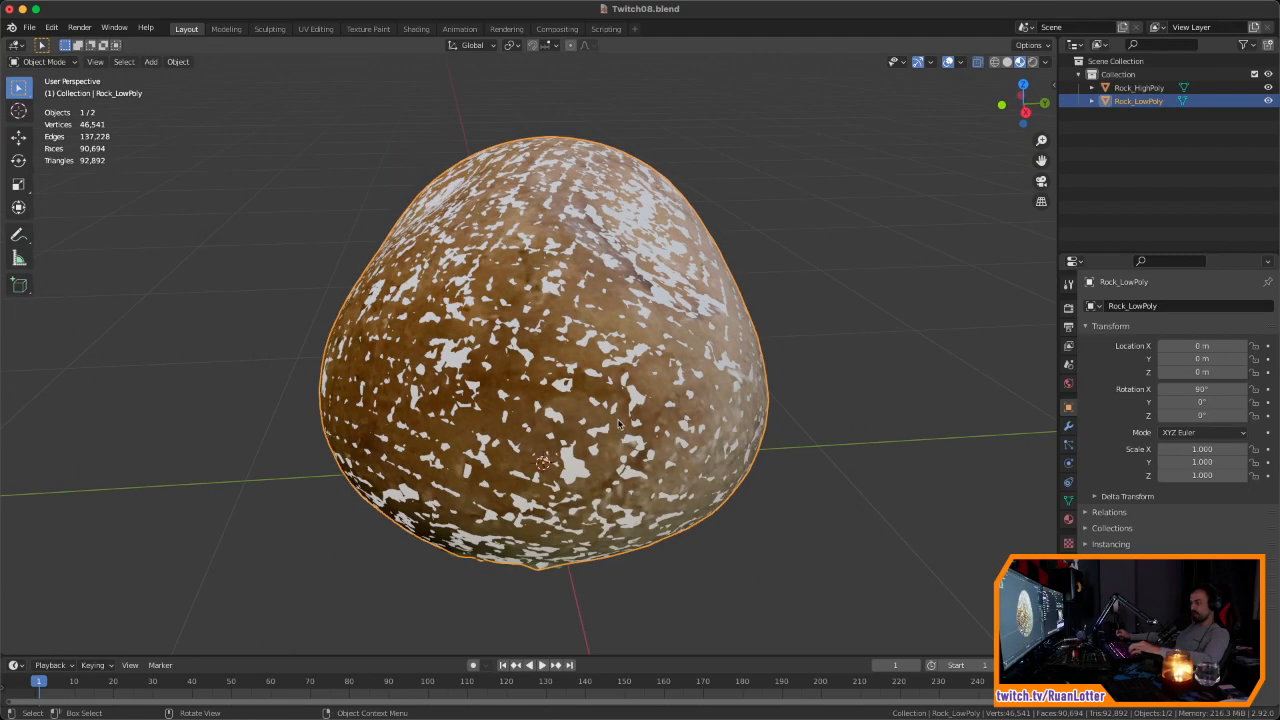
pyautogui.press('g')
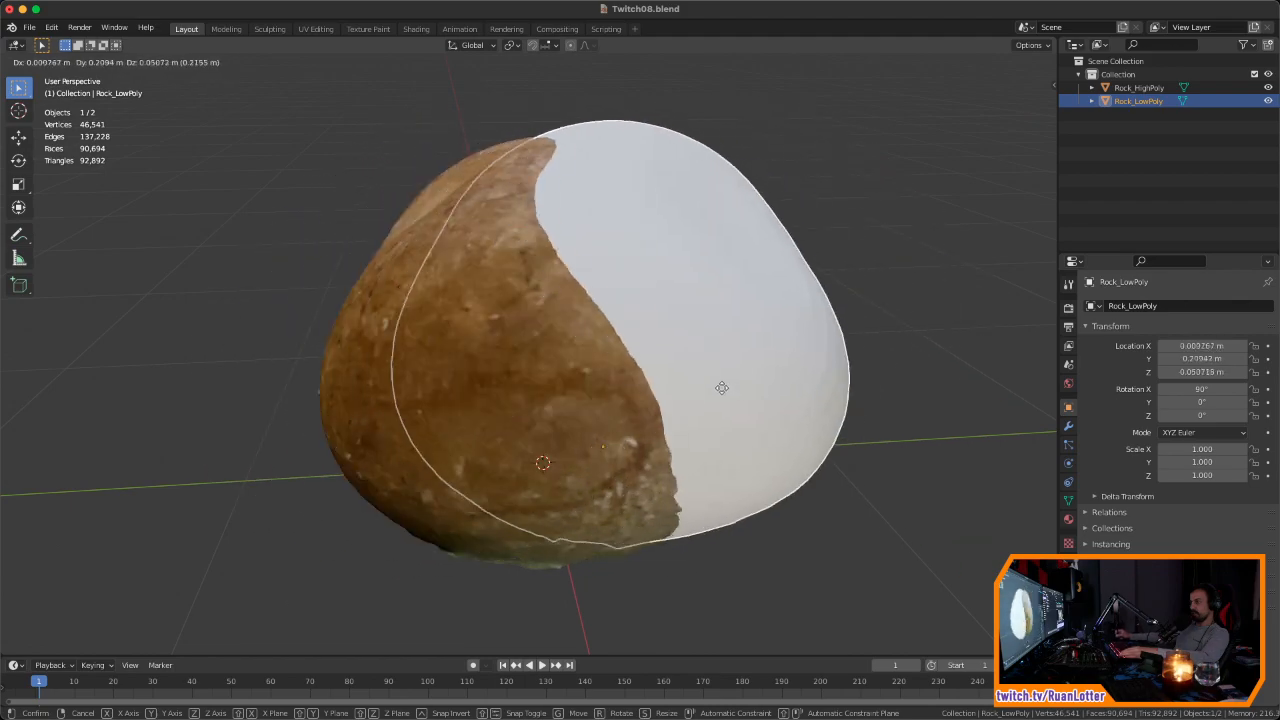
pyautogui.press('Escape')
# Step: Hide Rock_HighPoly and look over the low-poly rock on its own
pyautogui.moveTo(746, 389); pyautogui.dragTo(684, 450, button='middle')
pyautogui.moveTo(684, 450); pyautogui.dragTo(650, 400, button='middle')
pyautogui.click(1268, 87)
pyautogui.moveTo(980, 330); pyautogui.dragTo(797, 409, button='middle')
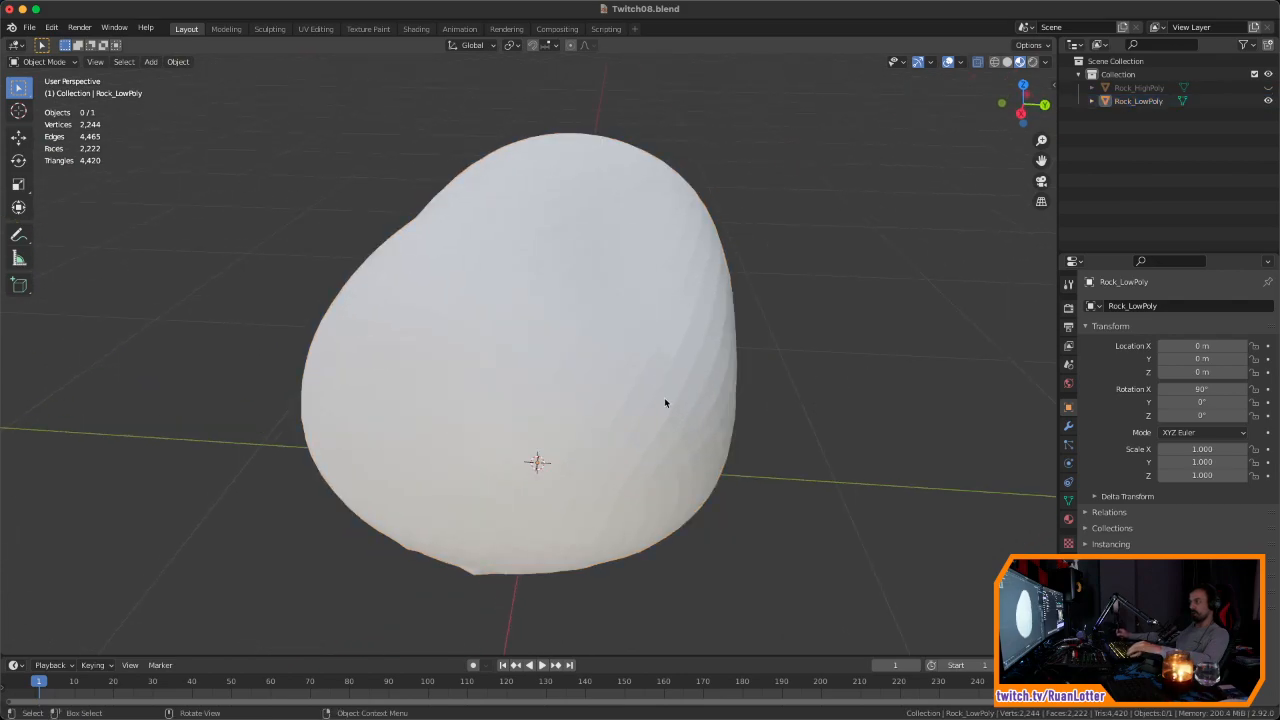
# Step: Enter Edit Mode on Rock_LowPoly and examine its quad topology and highlighted edges up close
pyautogui.press('Tab')
pyautogui.keyDown('ctrl'); pyautogui.moveTo(682, 379); pyautogui.dragTo(878, 392, button='middle'); pyautogui.keyUp('ctrl')
pyautogui.click(800, 398)
pyautogui.click(978, 61)
pyautogui.moveTo(794, 322); pyautogui.dragTo(876, 322, button='middle')
pyautogui.scroll(2, 791, 314)
pyautogui.moveTo(746, 320); pyautogui.dragTo(783, 314, button='middle')
pyautogui.scroll(2, 778, 320)
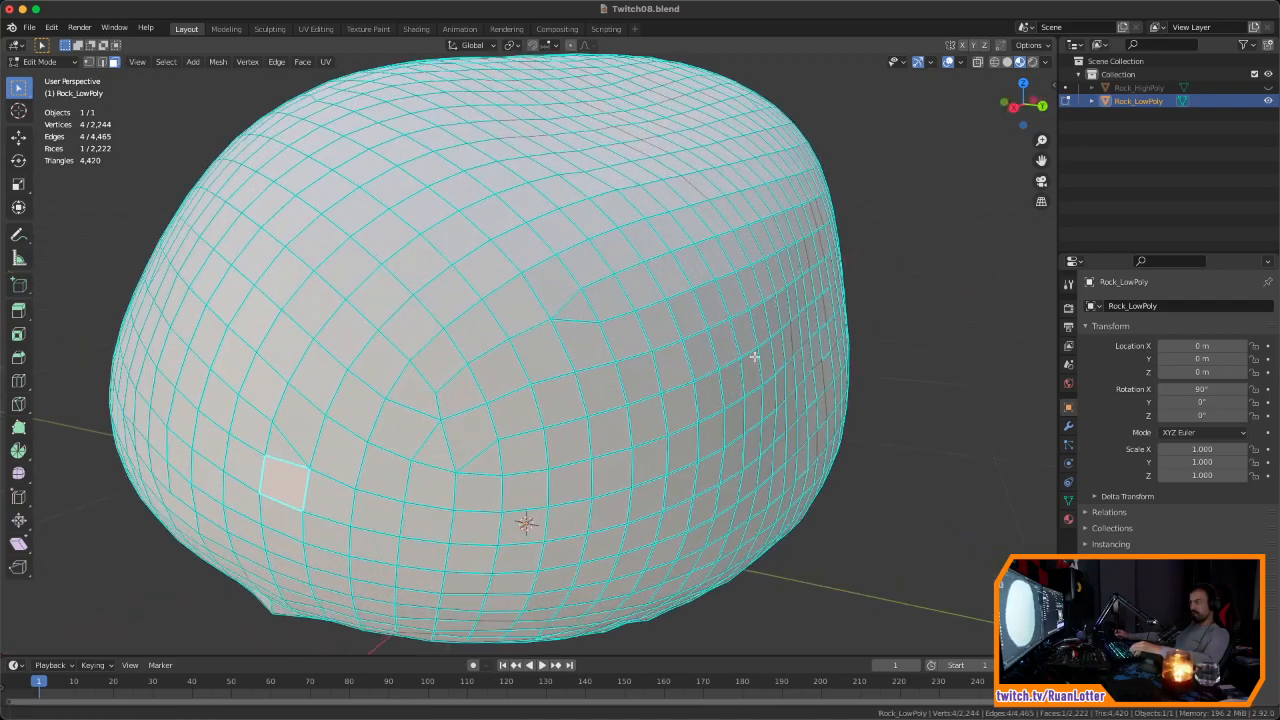
pyautogui.keyDown('shift'); pyautogui.moveTo(754, 357); pyautogui.dragTo(785, 334, button='middle'); pyautogui.keyUp('shift')
pyautogui.scroll(1, 640, 350)
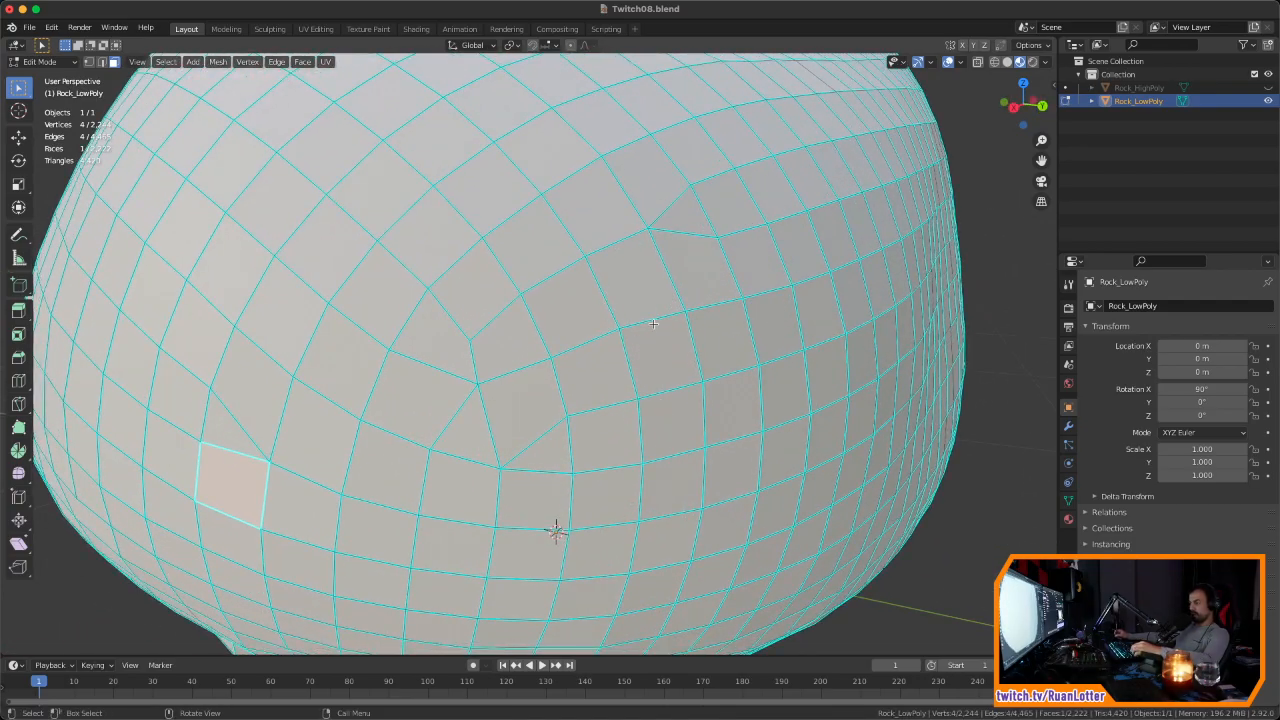
# Step: Switch to edge selection and clear the sharp mark from a single edge on the low-poly rock
pyautogui.press('2')
pyautogui.click(632, 358)
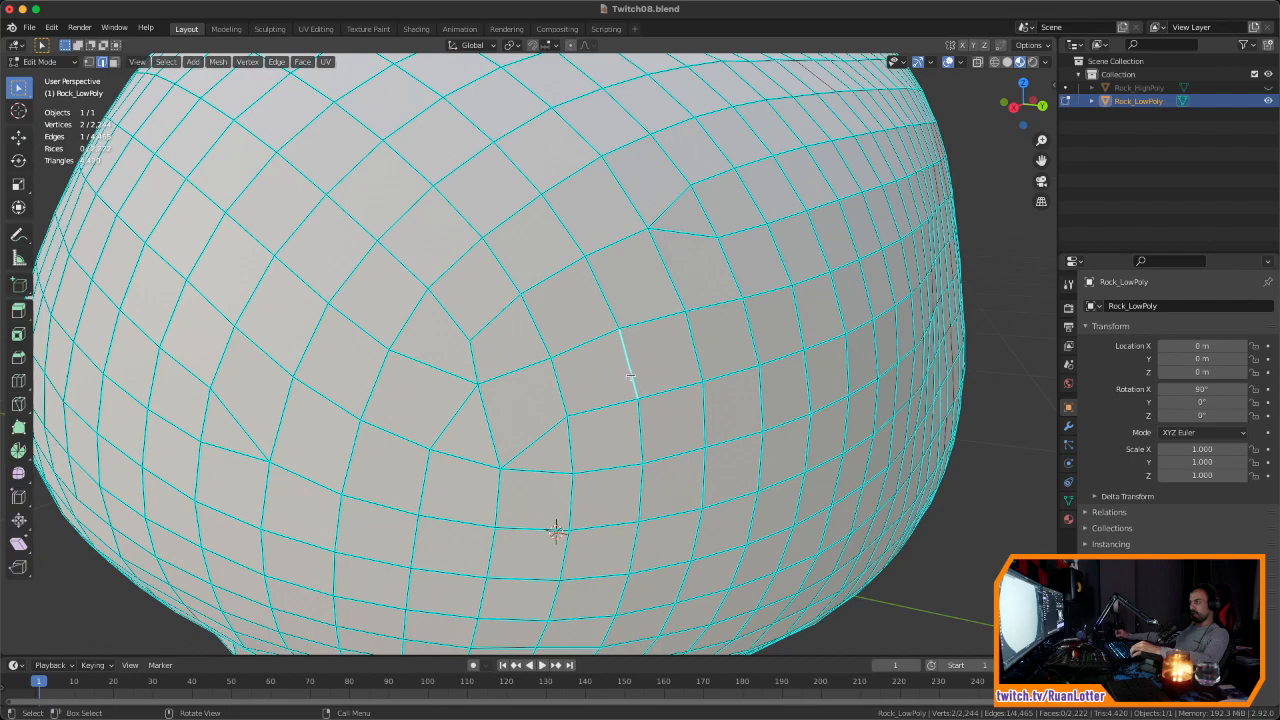
pyautogui.rightClick(631, 377)
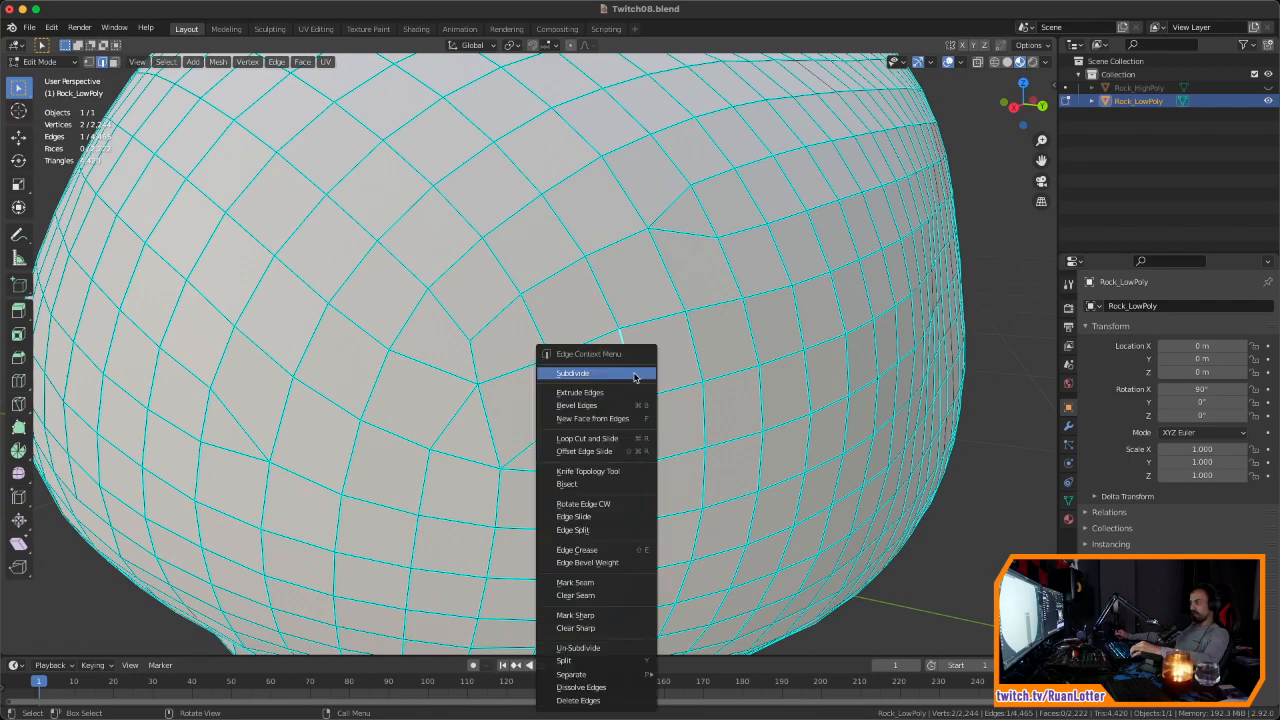
pyautogui.click(604, 628)
pyautogui.rightClick(610, 540)
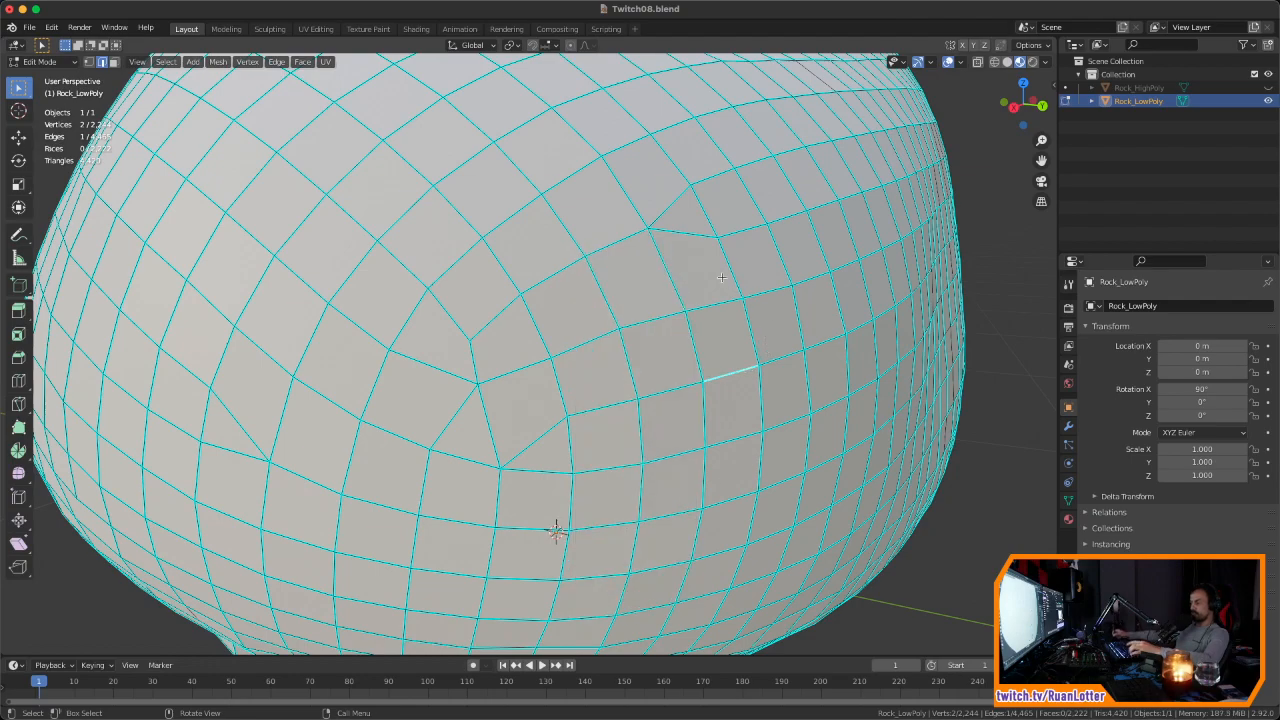
# Step: Clear the sharp marks from all edges of Rock_LowPoly, deselect everything and return to Object Mode
pyautogui.press('a')
pyautogui.scroll(-5, 700, 340)
pyautogui.rightClick(630, 340)
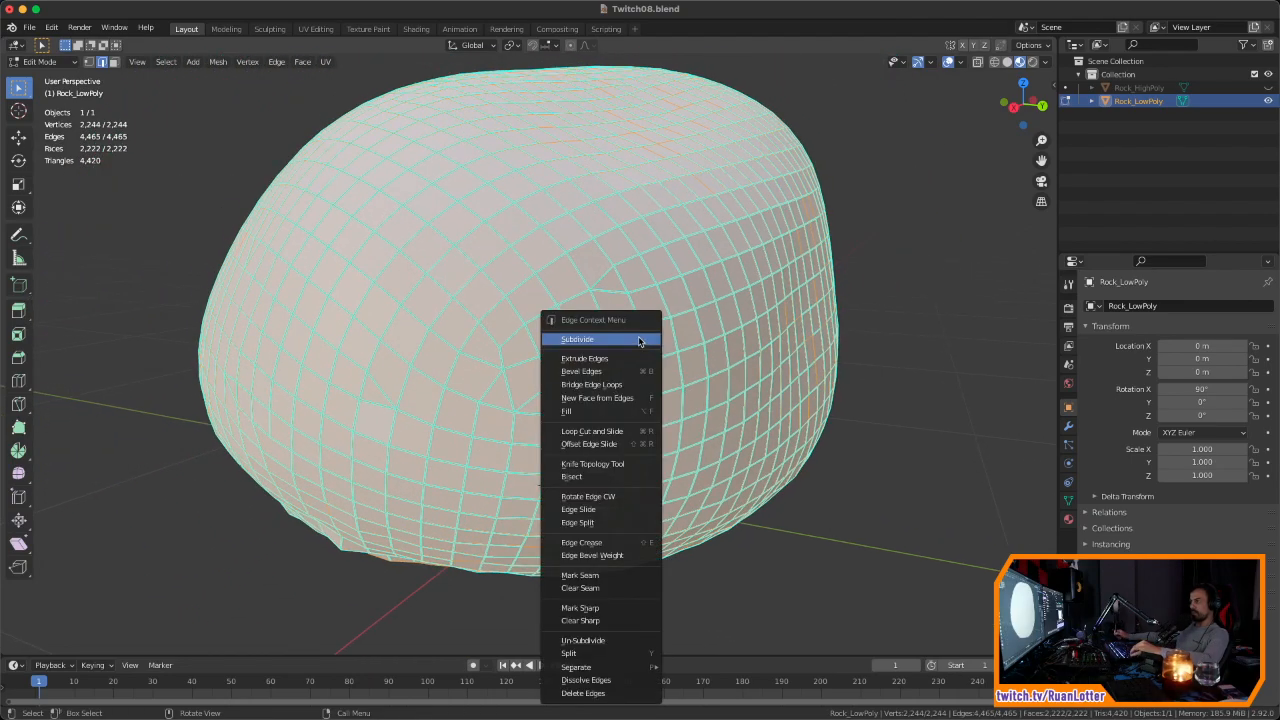
pyautogui.click(595, 621)
pyautogui.hotkey('alt', 'a')
pyautogui.moveTo(553, 486); pyautogui.dragTo(762, 385, button='middle')
pyautogui.press('Tab')
pyautogui.scroll(-2, 762, 385)
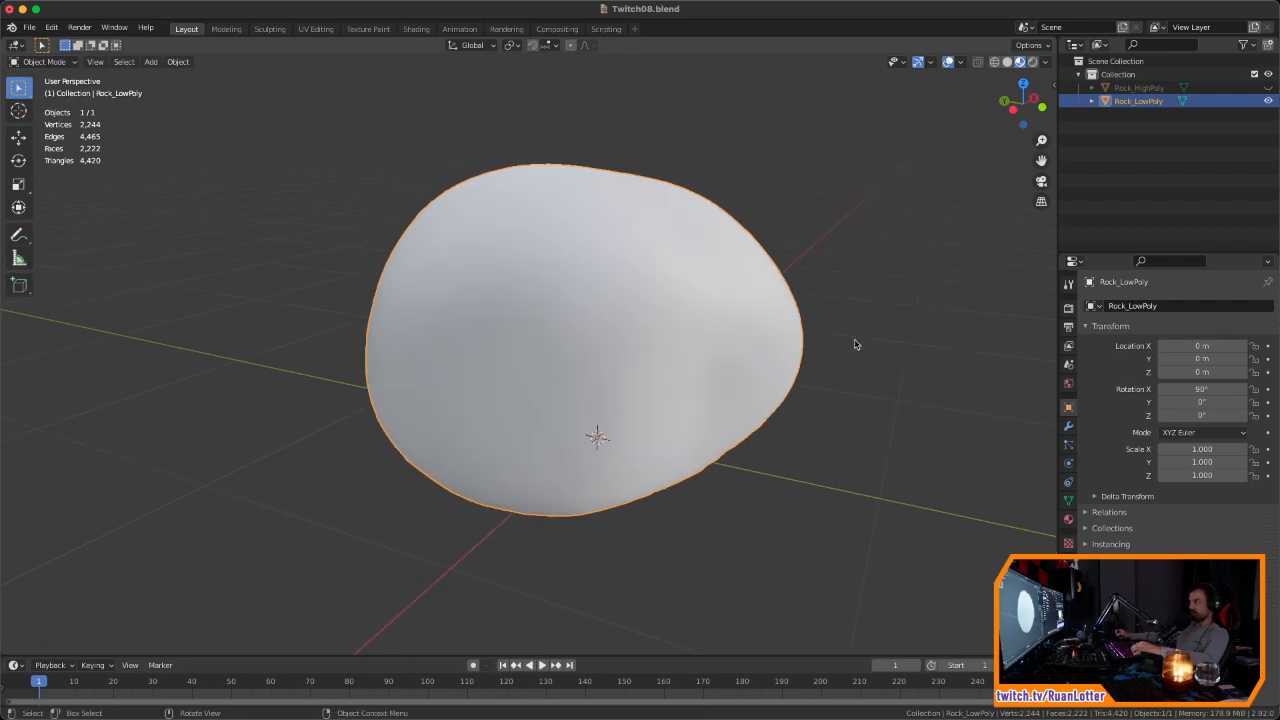
# Step: Compare the low-poly rock with Rock_HighPoly briefly shown, and select its whole mesh in Edit Mode to check its geometry counts
pyautogui.click(1268, 88)
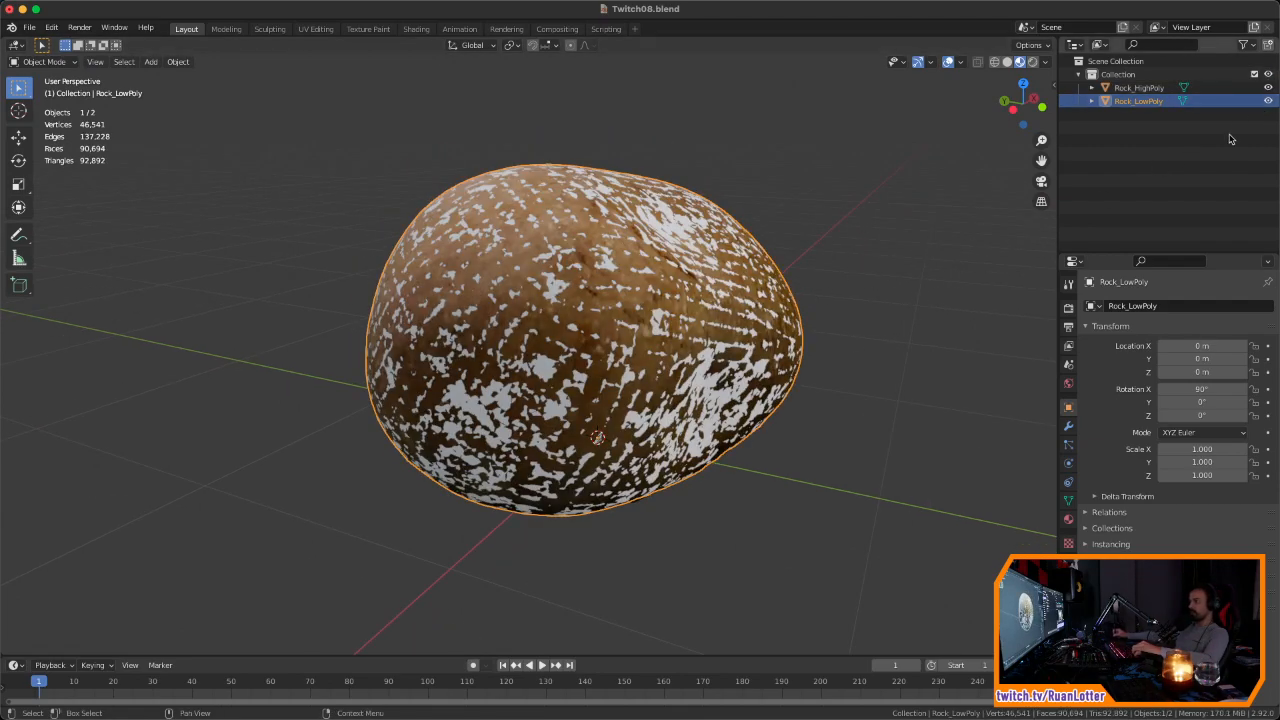
pyautogui.click(1268, 88)
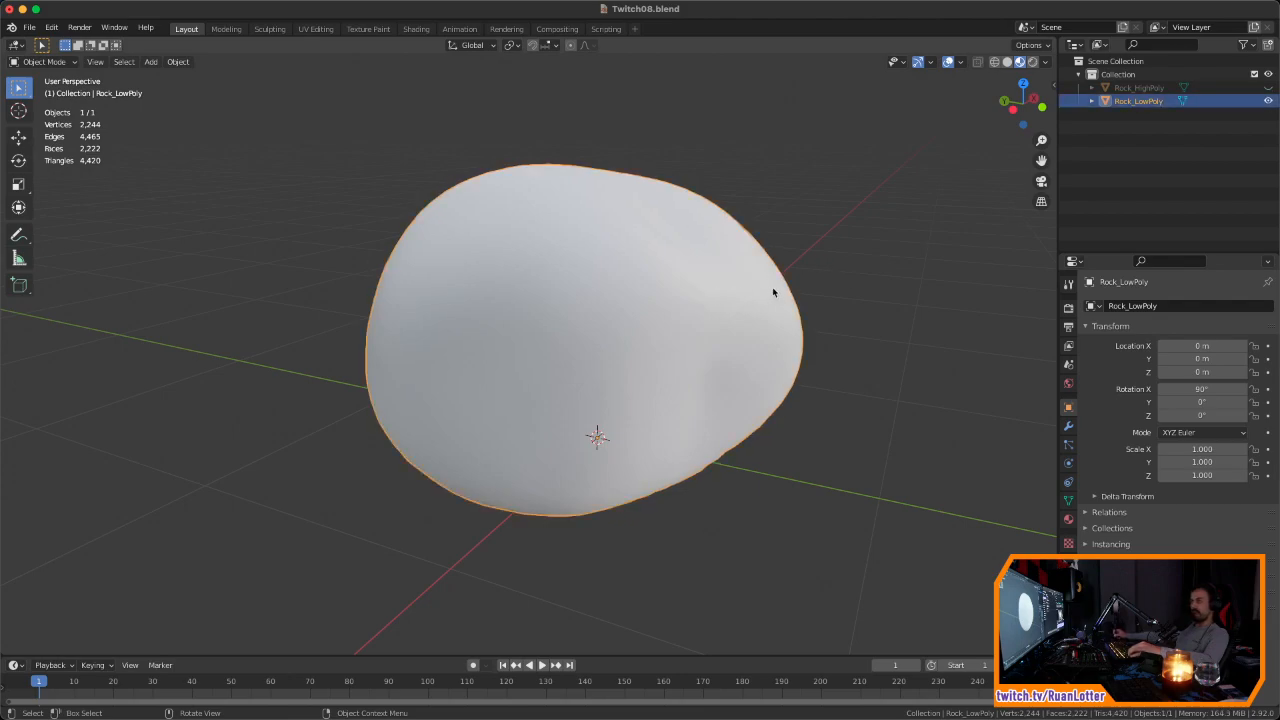
pyautogui.press('Tab')
pyautogui.press('a')
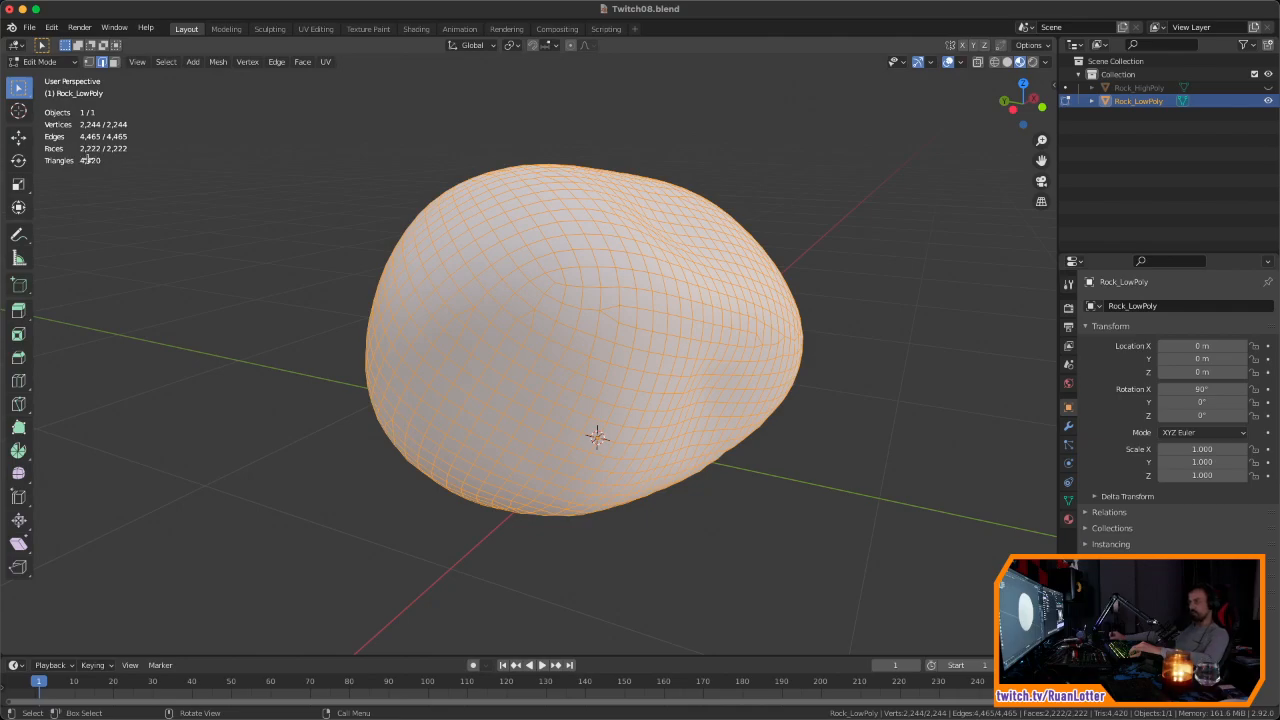
pyautogui.moveTo(637, 260); pyautogui.dragTo(700, 330, button='middle')
pyautogui.press('Tab')
# Step: Show only Rock_HighPoly and select its whole mesh in Edit Mode to check its density and geometry counts
pyautogui.click(1267, 101)
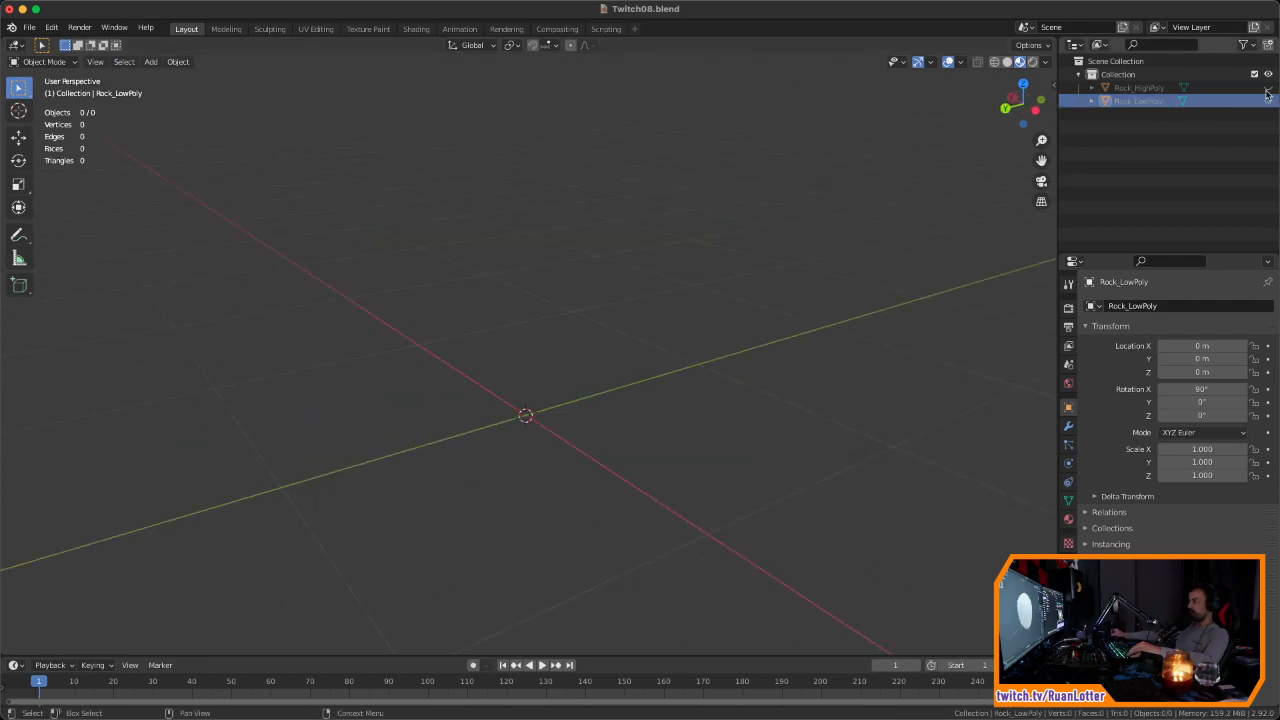
pyautogui.click(1267, 88)
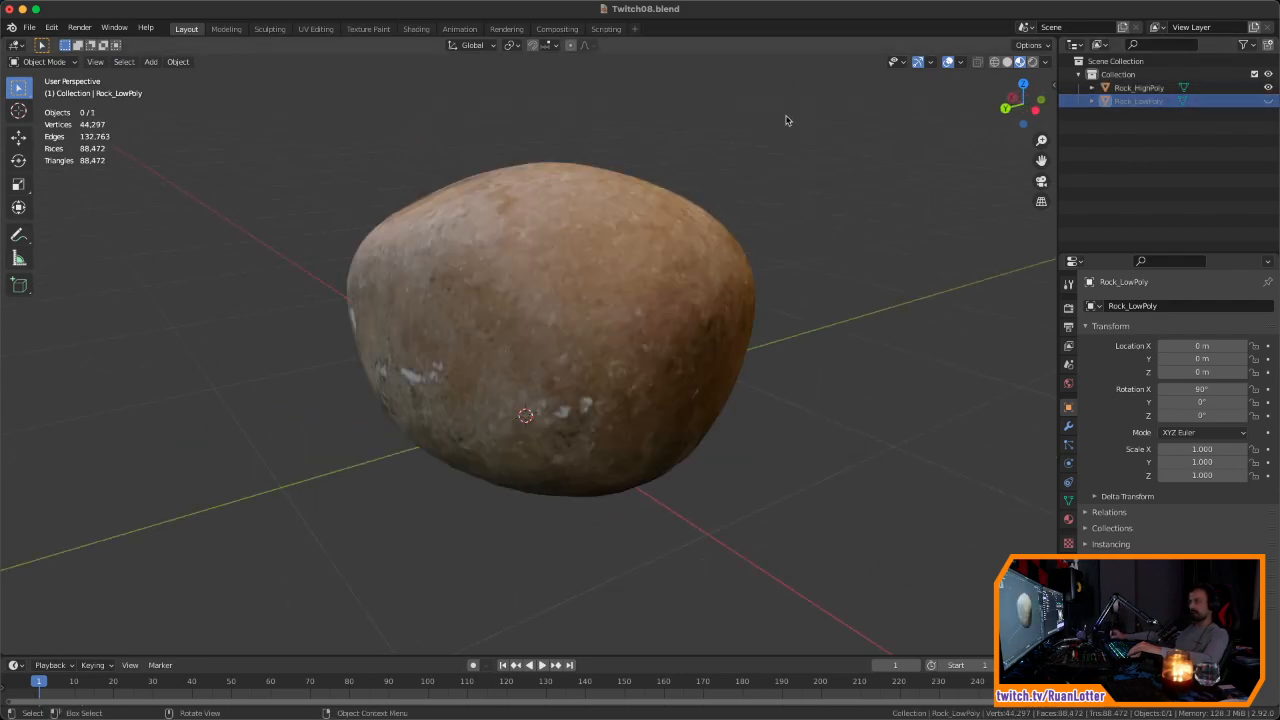
pyautogui.click(515, 260)
pyautogui.press('Tab')
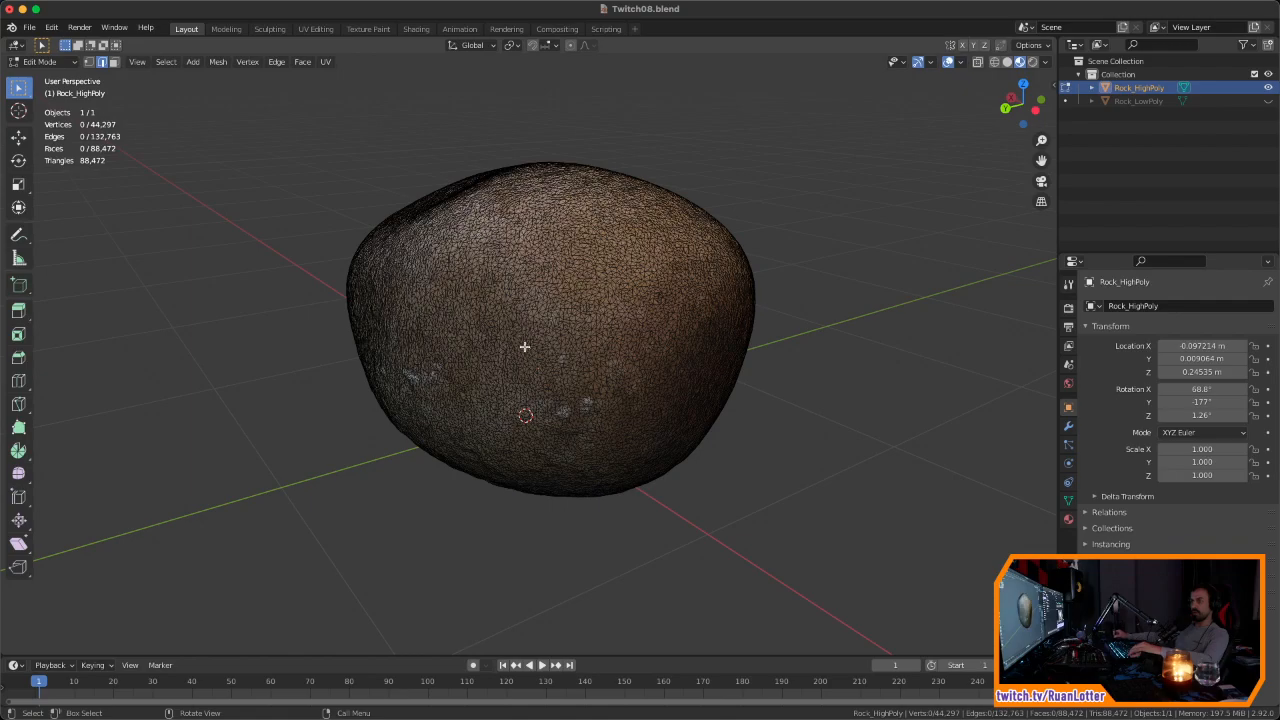
pyautogui.press('a')
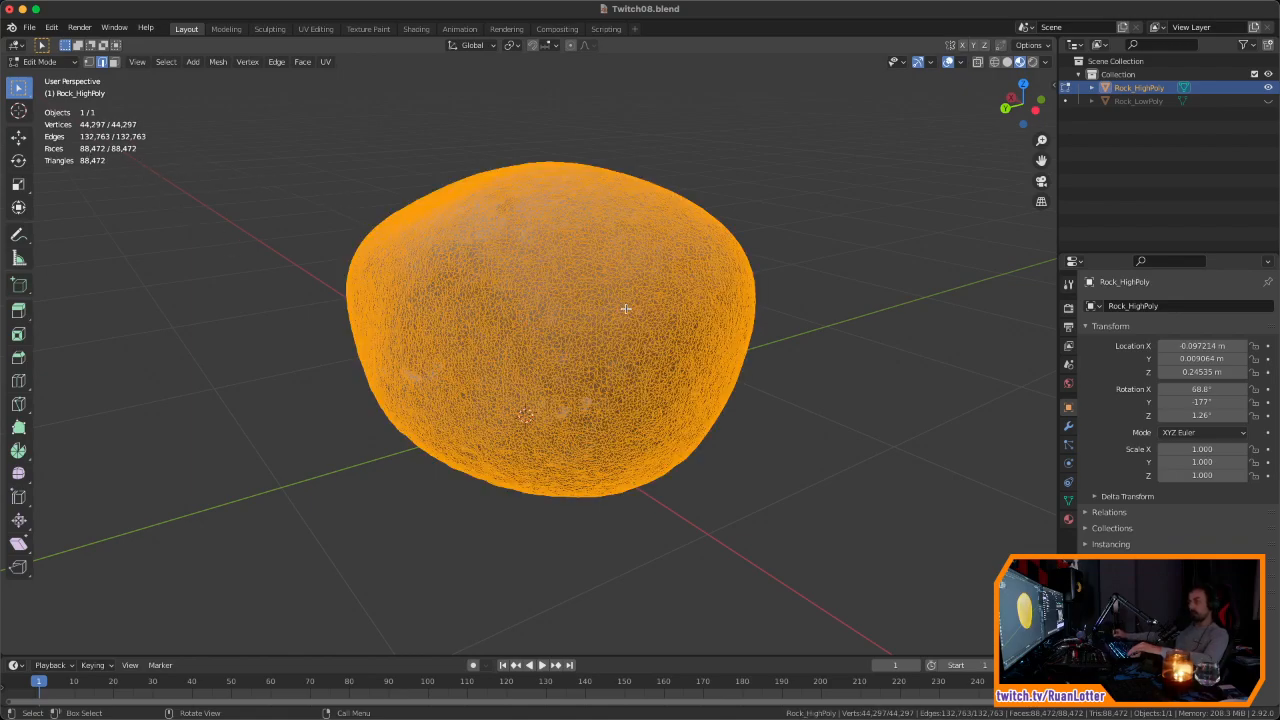
pyautogui.moveTo(625, 309); pyautogui.dragTo(577, 383, button='middle')
pyautogui.press('Tab')
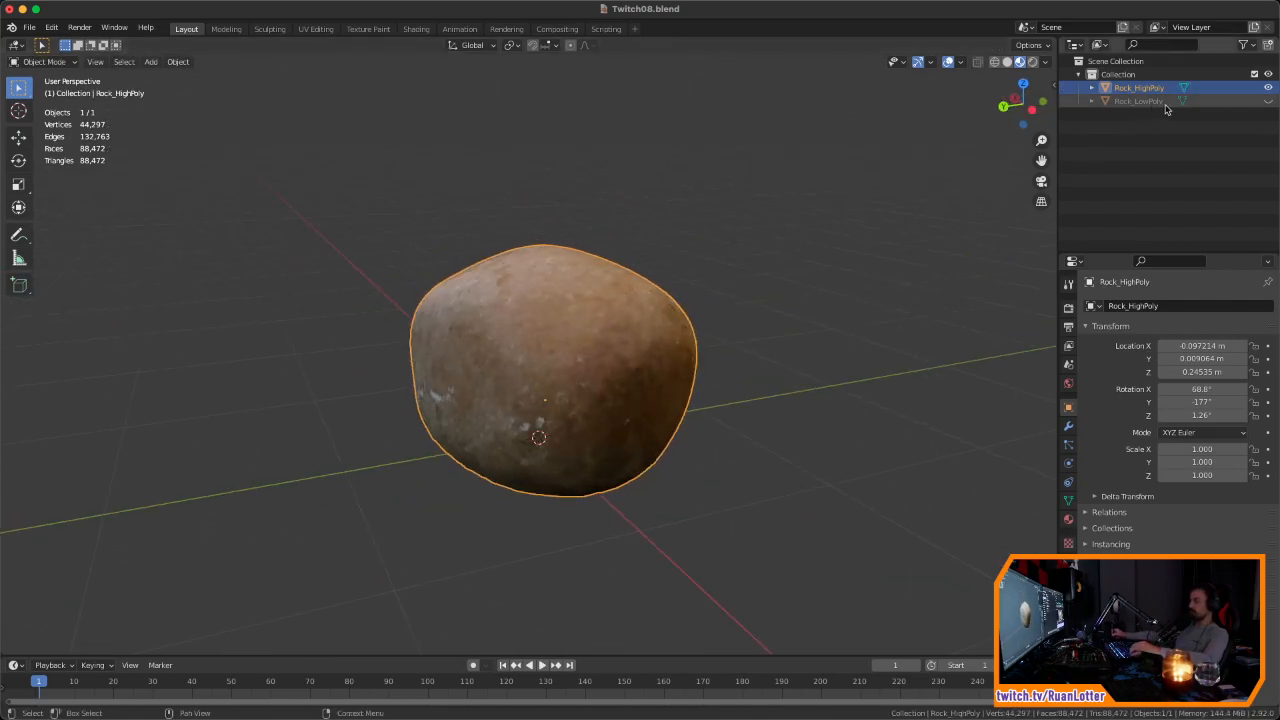
# Step: Unhide Rock_LowPoly, toggling Rock_HighPoly off and on to compare them, and leave both rocks visible
pyautogui.click(1268, 101)
pyautogui.click(1268, 88)
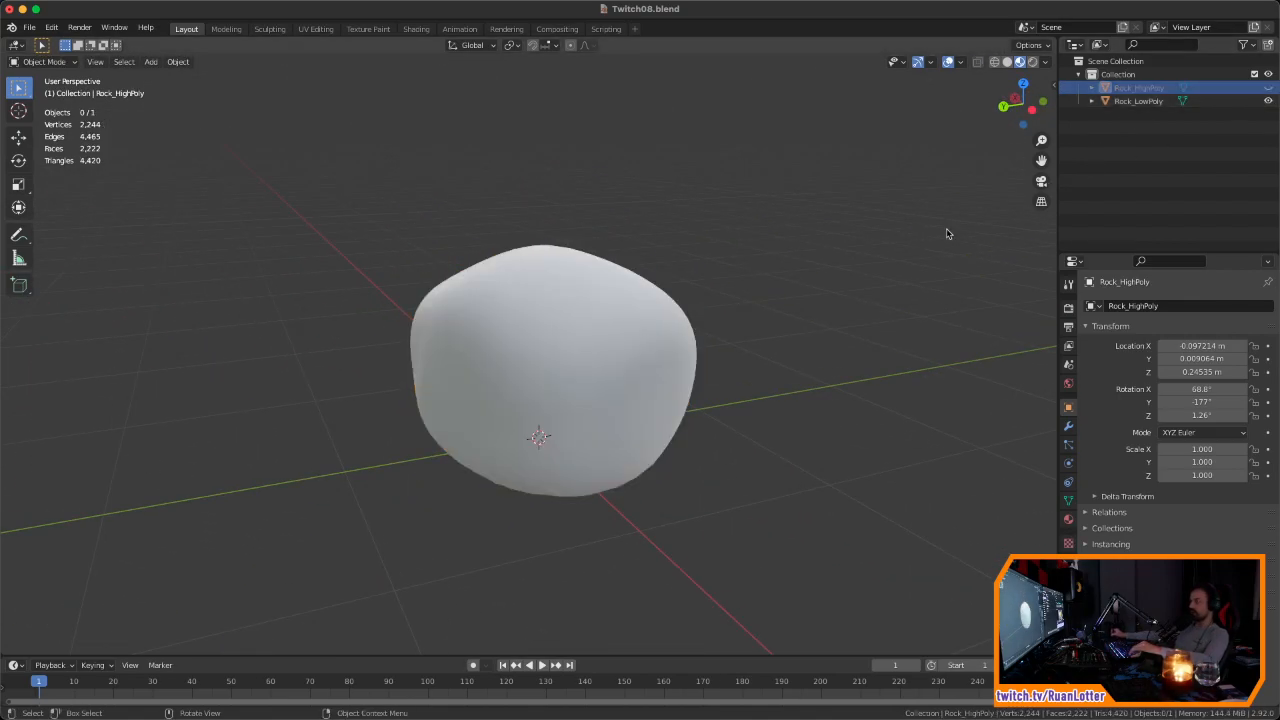
pyautogui.click(1268, 88)
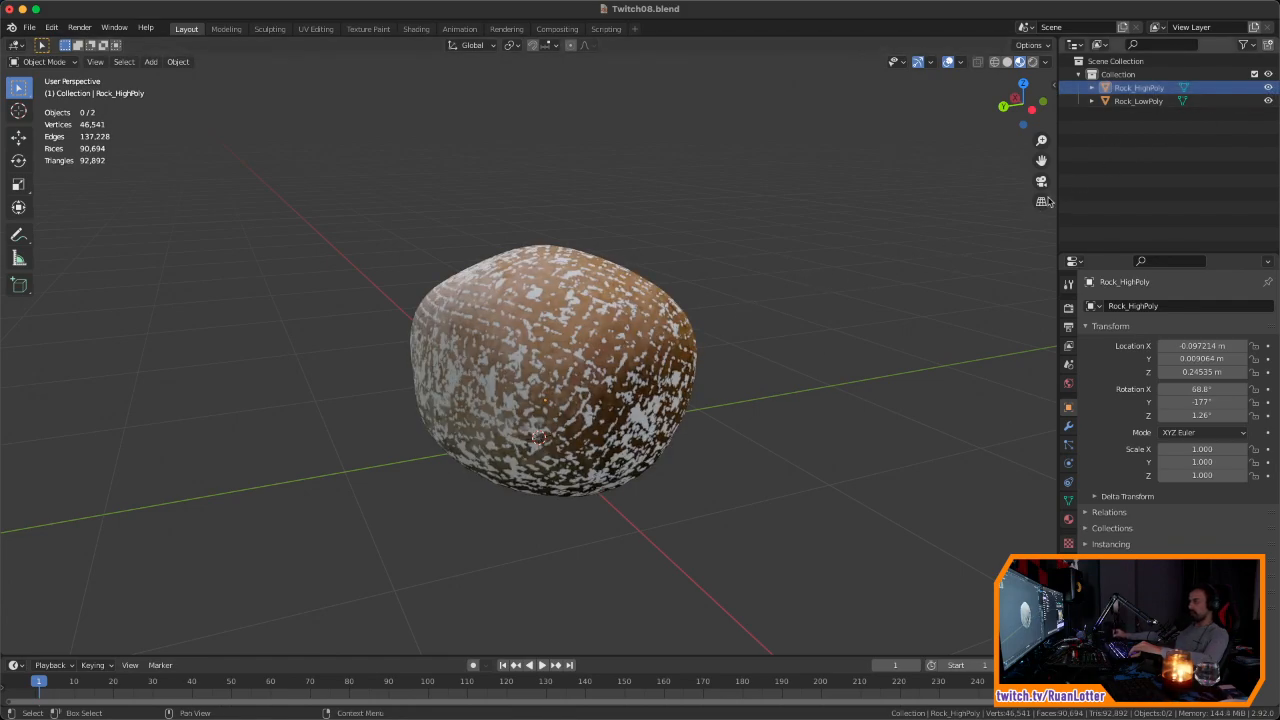
# Step: Select Rock_HighPoly and try moving it off the overlapping low-poly rock
pyautogui.click(608, 317)
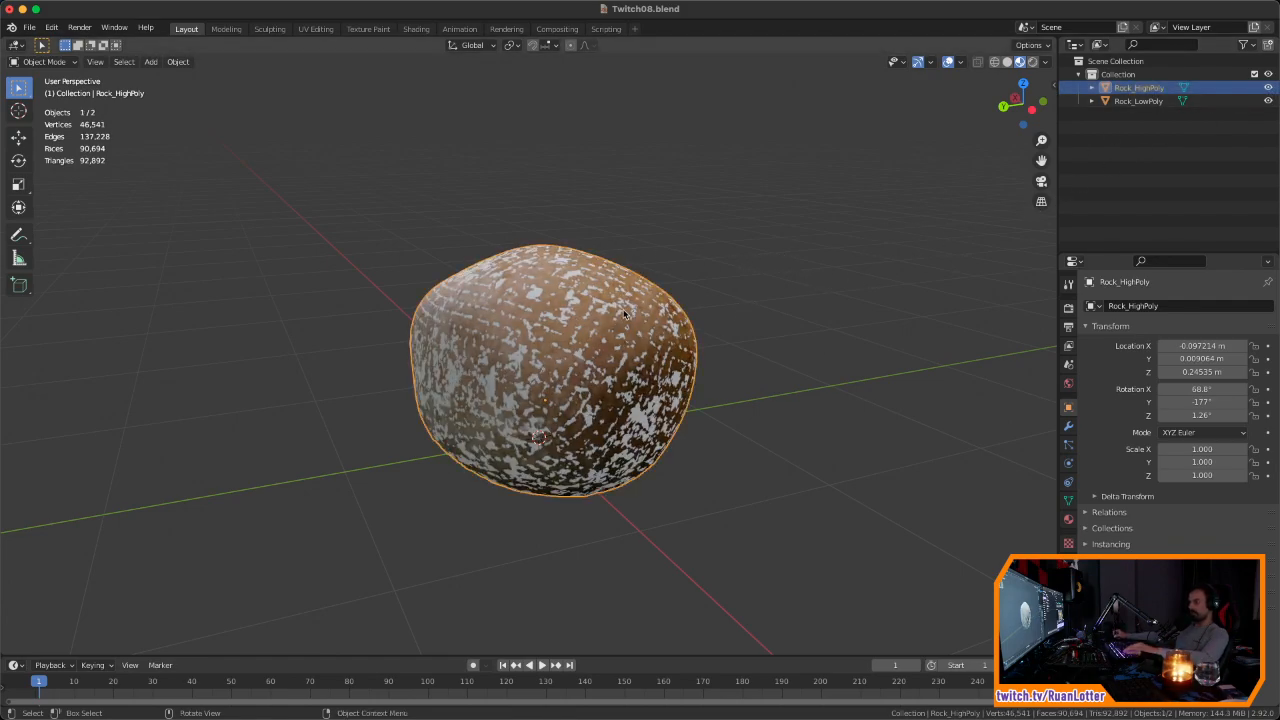
pyautogui.press('g')
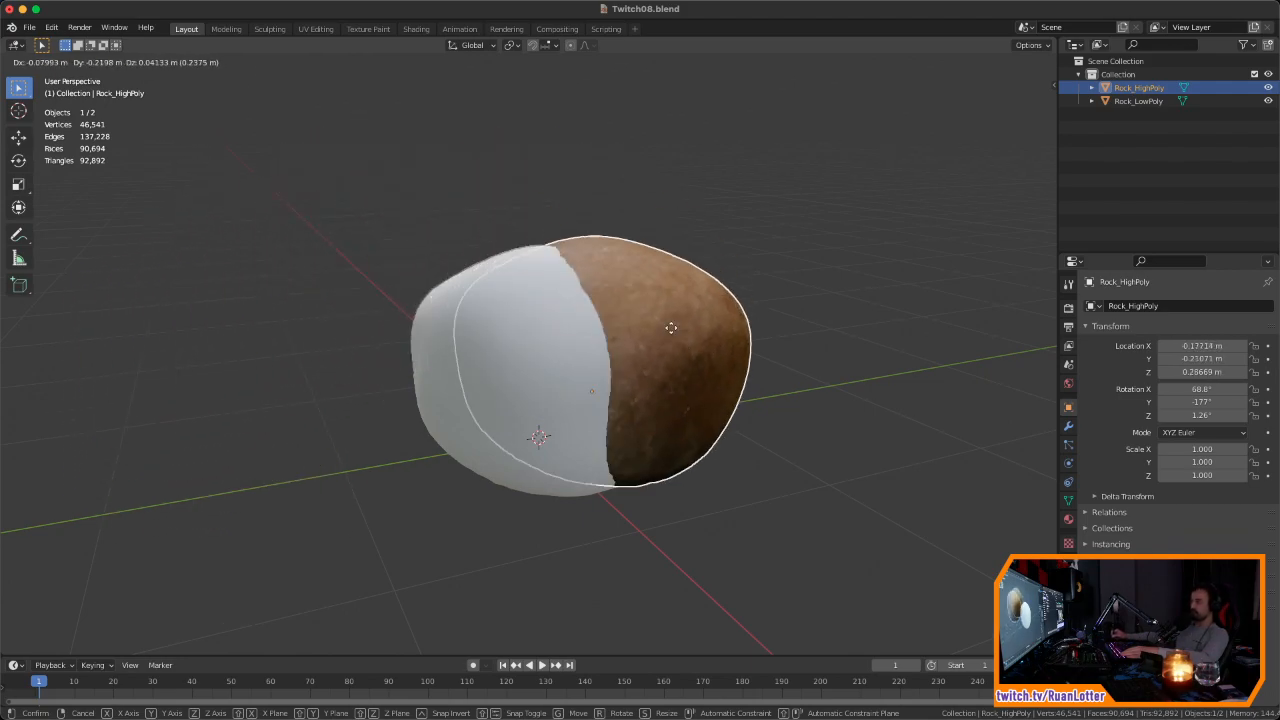
pyautogui.click(645, 339)
# Step: Check how closely the two overlapping rocks match from several sides and save the Blender file
pyautogui.moveTo(783, 341); pyautogui.dragTo(833, 352, button='middle')
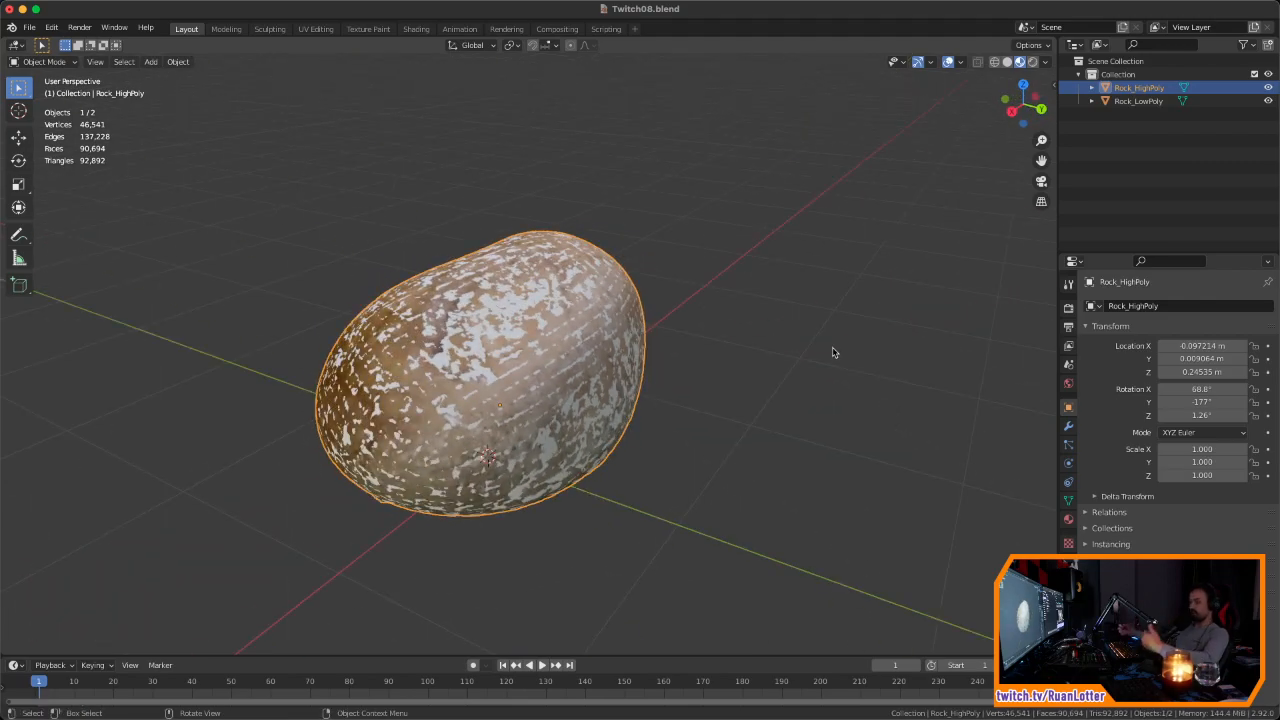
pyautogui.moveTo(517, 318); pyautogui.dragTo(775, 303, button='middle')
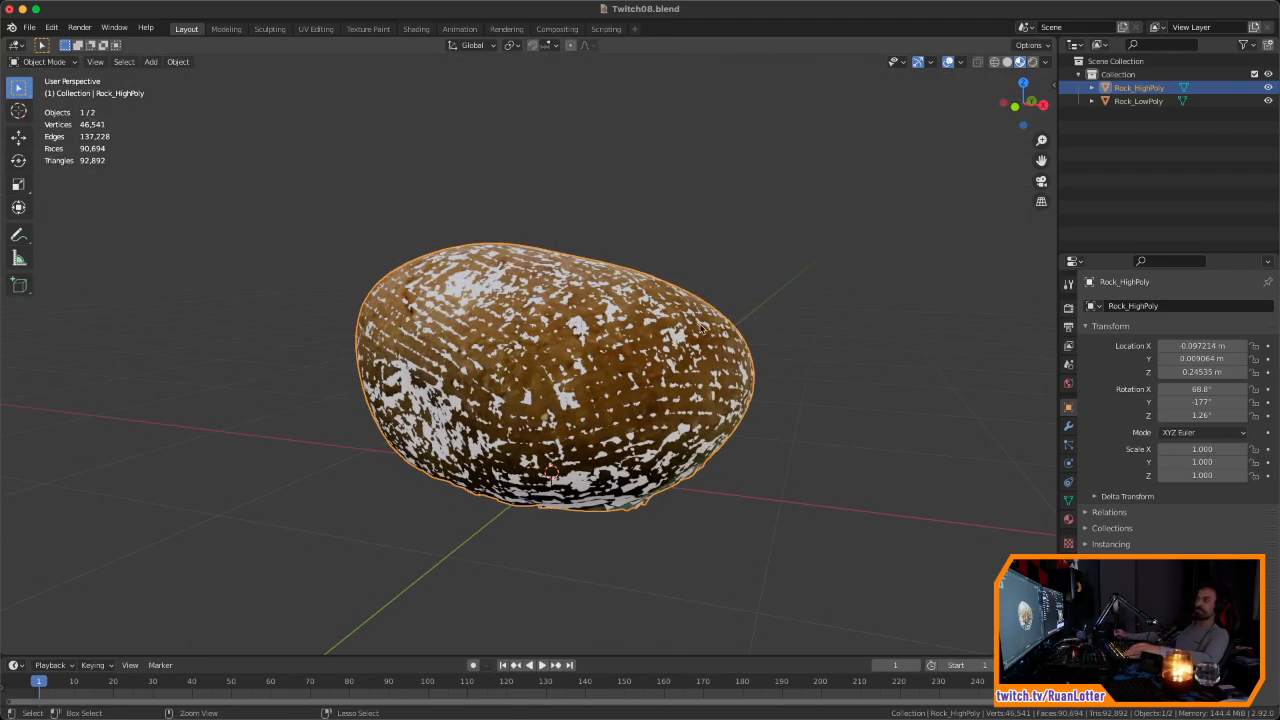
pyautogui.scroll(3, 680, 350)
pyautogui.keyDown('shift'); pyautogui.moveTo(674, 358); pyautogui.dragTo(674, 305, button='middle'); pyautogui.keyUp('shift')
pyautogui.moveTo(674, 305); pyautogui.dragTo(575, 338, button='middle')
pyautogui.scroll(-2, 673, 390)
pyautogui.moveTo(673, 392); pyautogui.dragTo(648, 408, button='middle')
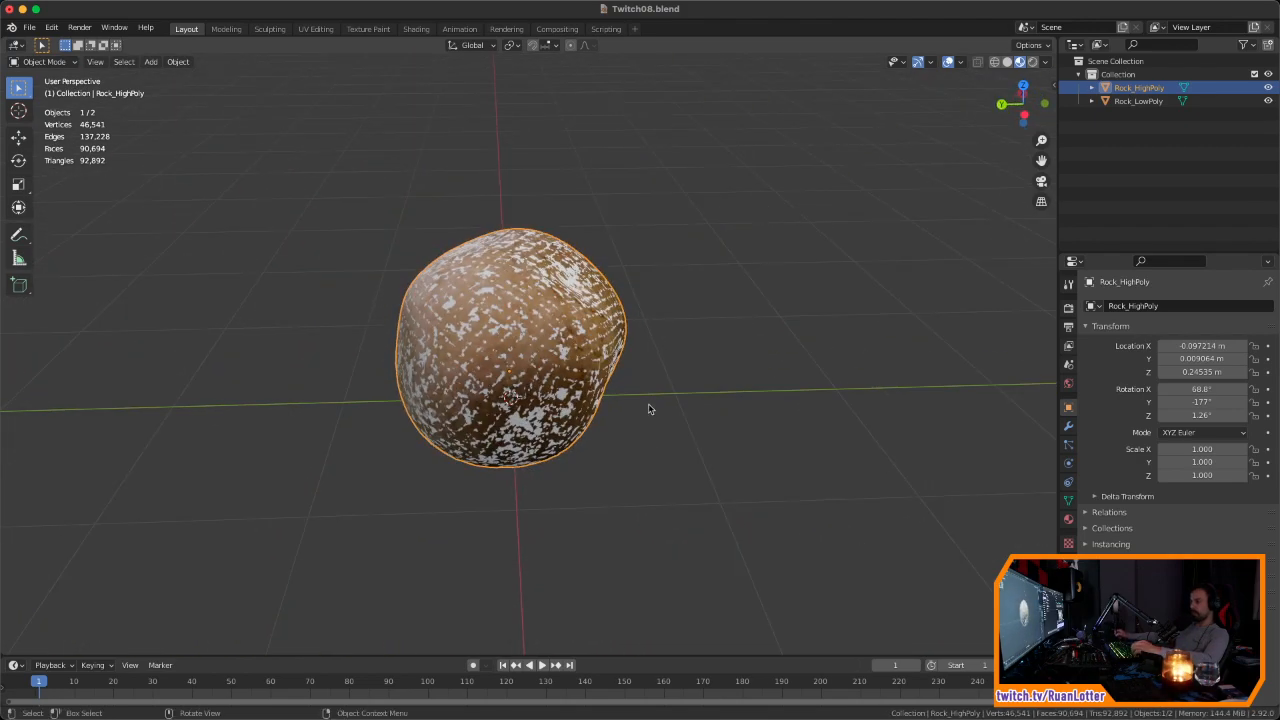
pyautogui.hotkey('ctrl', 's')
# Step: Select Rock_LowPoly from the outliner and try moving it away from the high-poly rock
pyautogui.click(1138, 101)
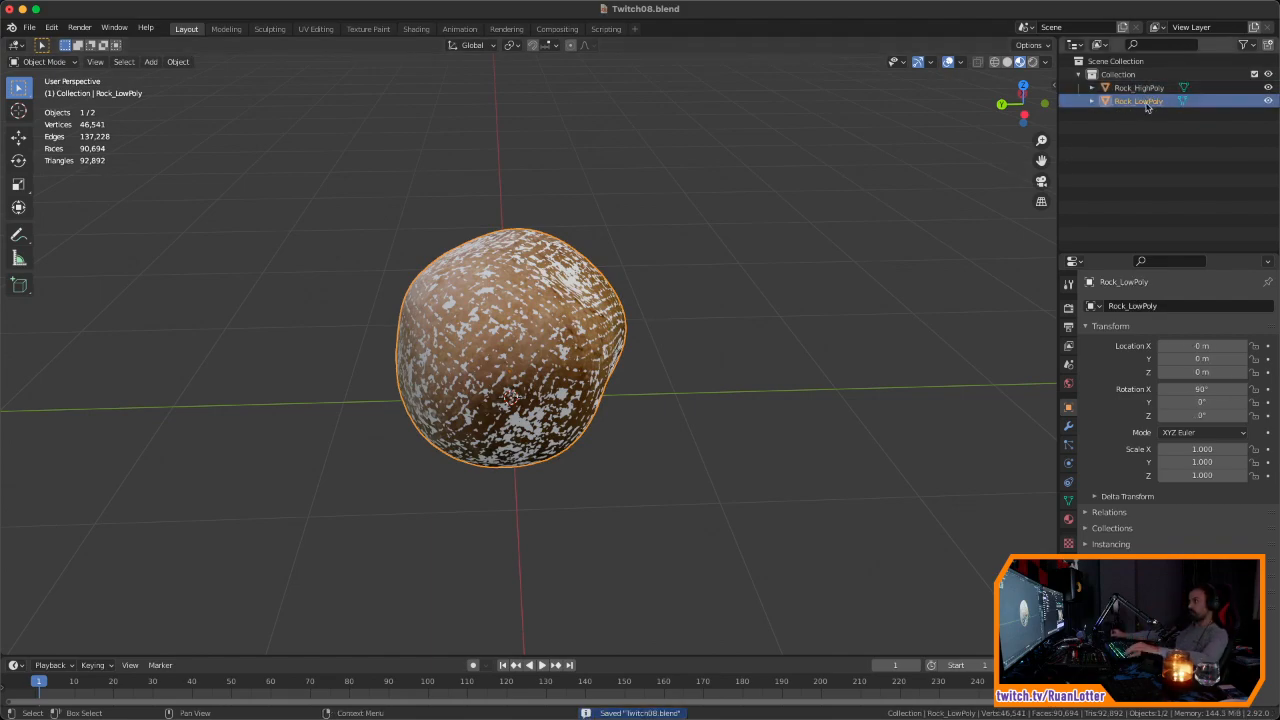
pyautogui.press('g')
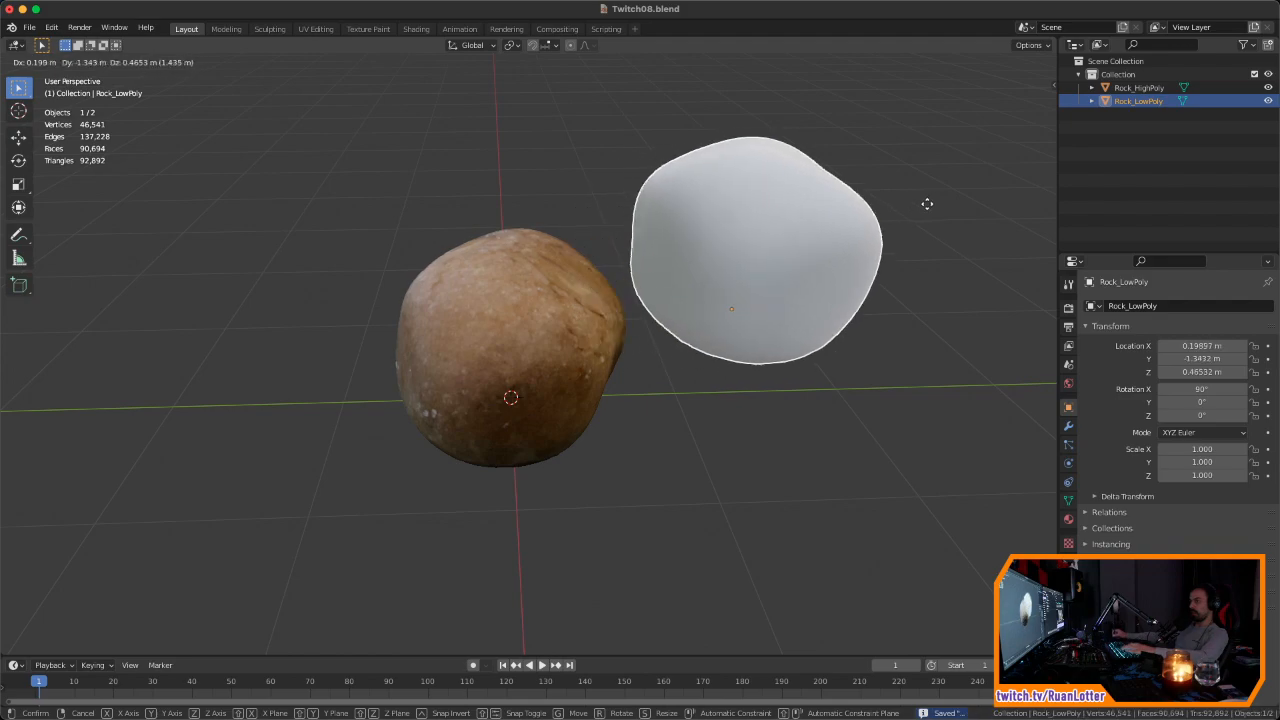
pyautogui.rightClick(928, 203)
# Step: Hide Rock_HighPoly and select Rock_LowPoly on its own in Object Mode
pyautogui.moveTo(817, 250); pyautogui.dragTo(677, 366, button='middle')
pyautogui.click(1268, 87)
pyautogui.click(616, 326)
pyautogui.press('Tab')
pyautogui.press('Tab')
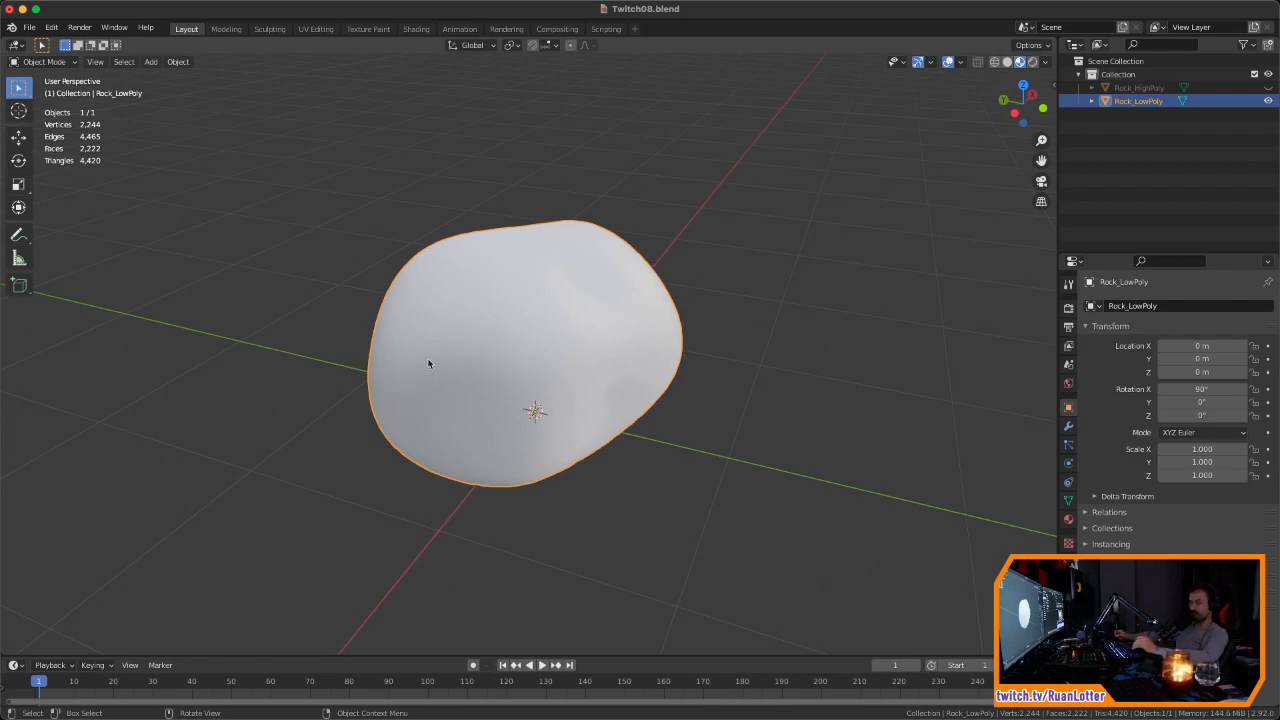
pyautogui.moveTo(465, 354); pyautogui.dragTo(561, 361, button='middle')
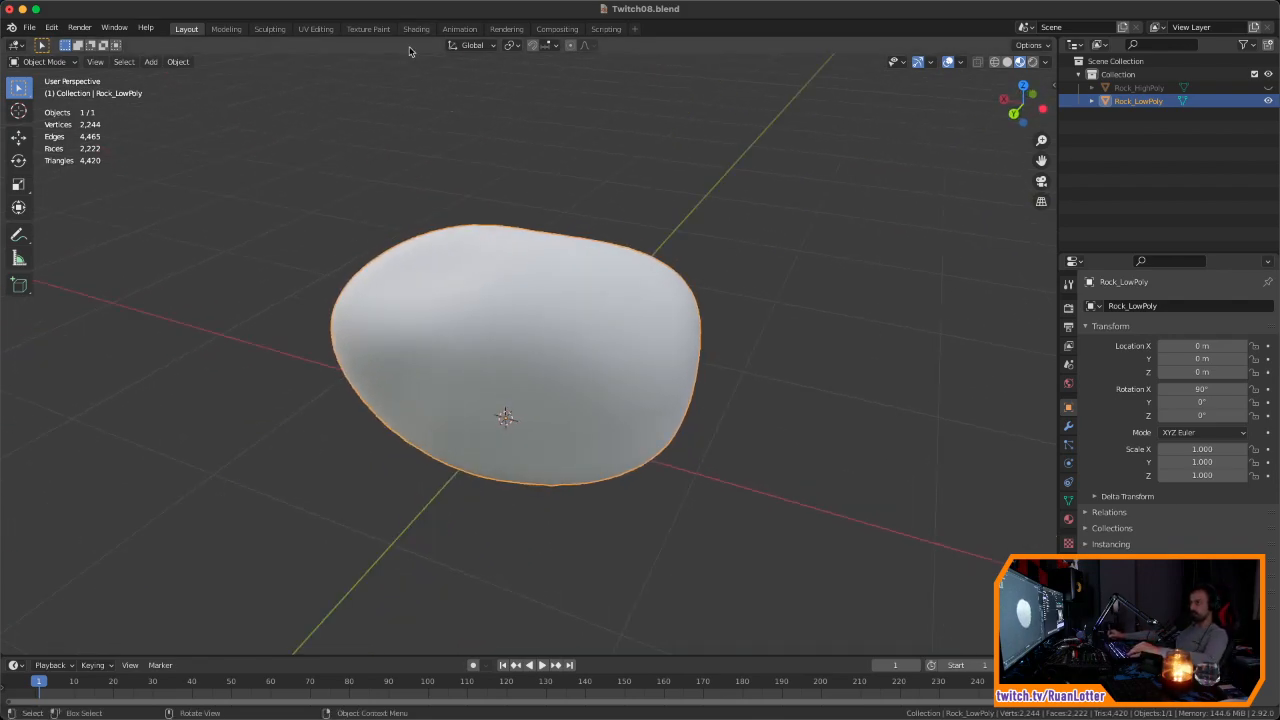
# Step: Switch to the UV Editing workspace and frame the low-poly rock's mesh beside the empty UV grid
pyautogui.click(315, 29)
pyautogui.scroll(8, 842, 239)
pyautogui.scroll(8, 842, 239)
pyautogui.moveTo(826, 390); pyautogui.dragTo(897, 232, button='middle')
pyautogui.scroll(-8, 837, 406)
pyautogui.moveTo(722, 361); pyautogui.dragTo(815, 363, button='middle')
pyautogui.moveTo(748, 329); pyautogui.dragTo(597, 351, button='middle')
pyautogui.scroll(4, 333, 390)
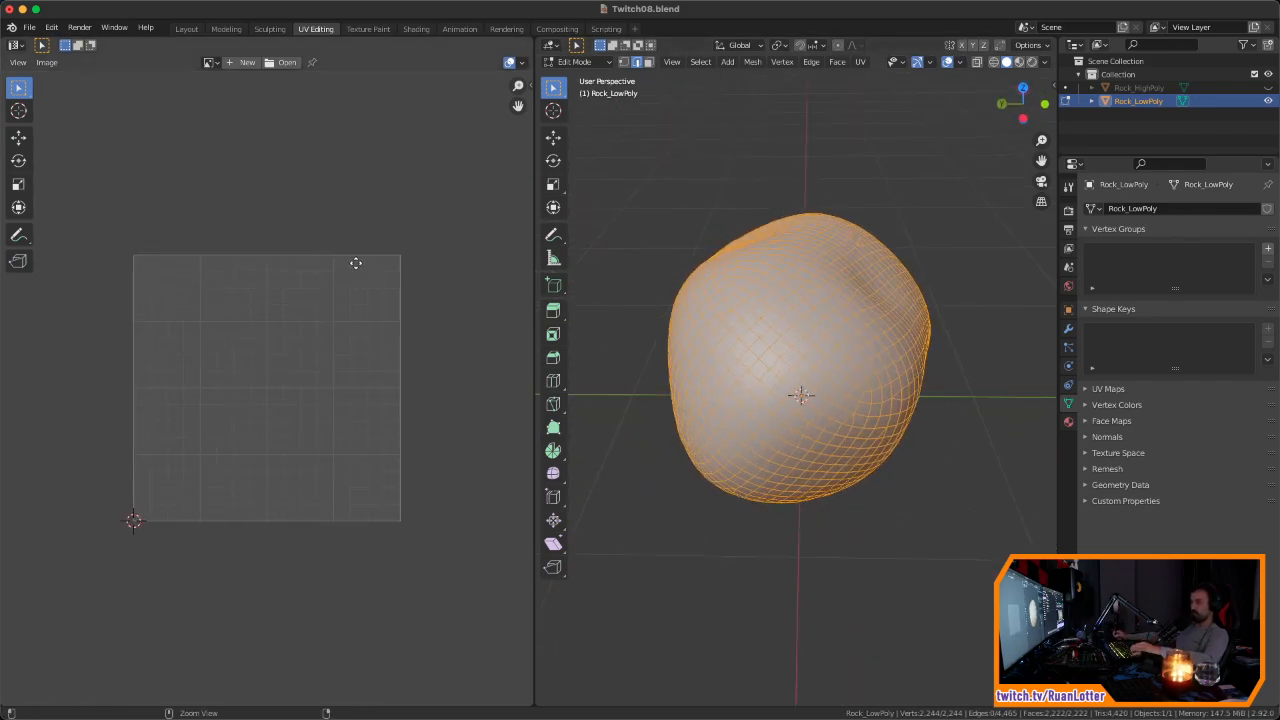
pyautogui.scroll(-1, 354, 257)
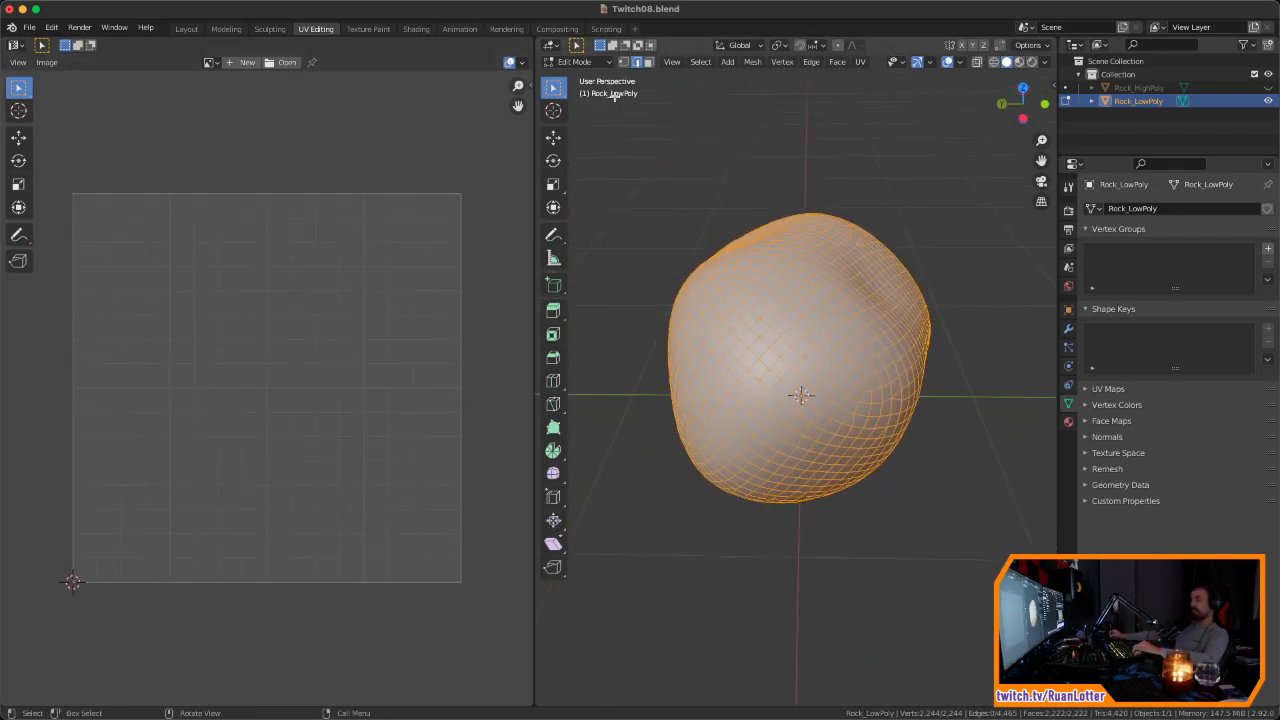
# Step: Create a new blank black image named LowPolyTex, 2048 px wide and 2048 px high, in the image editor
pyautogui.click(243, 63)
pyautogui.click(285, 88)
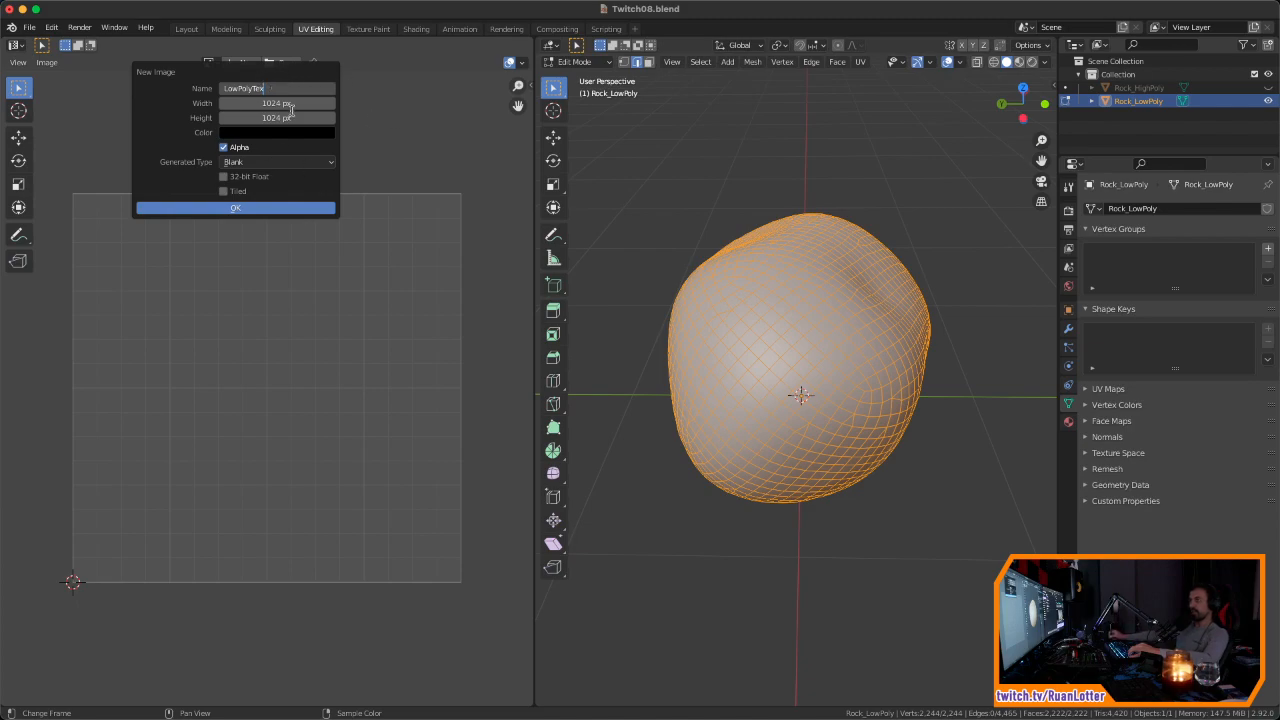
pyautogui.press('Return')
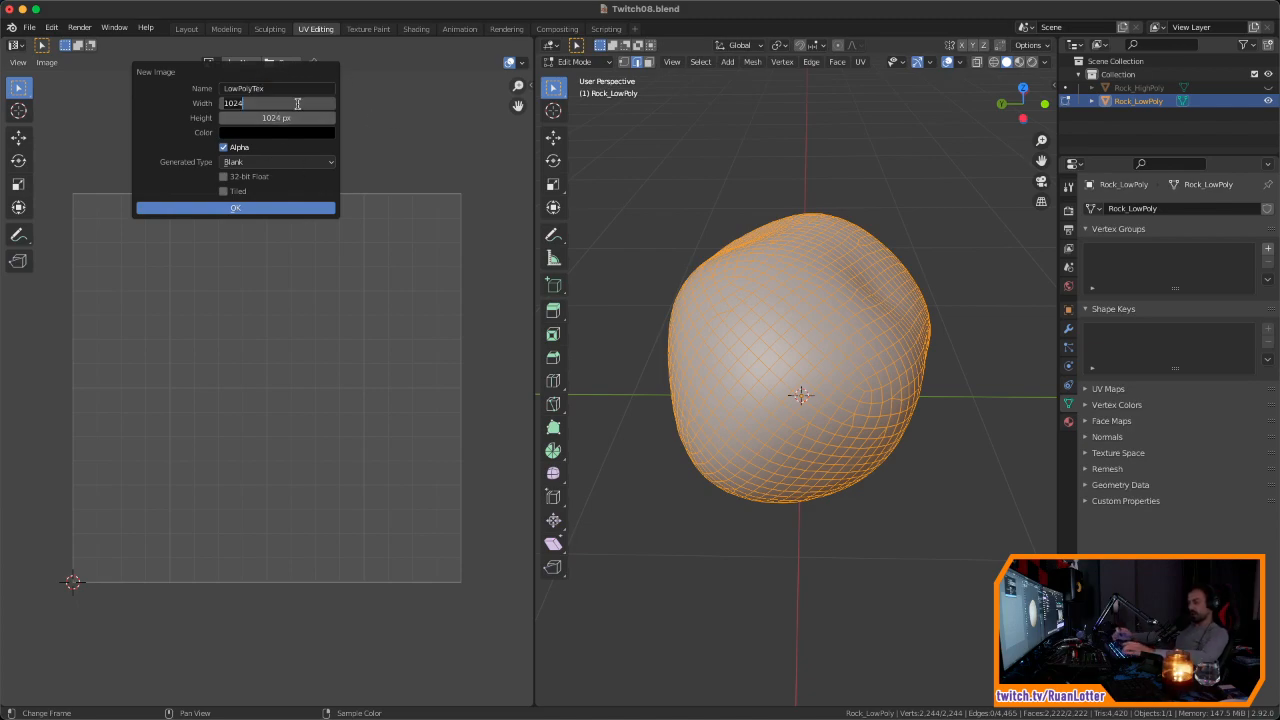
pyautogui.write('2048')
pyautogui.press('Tab')
pyautogui.write('2048')
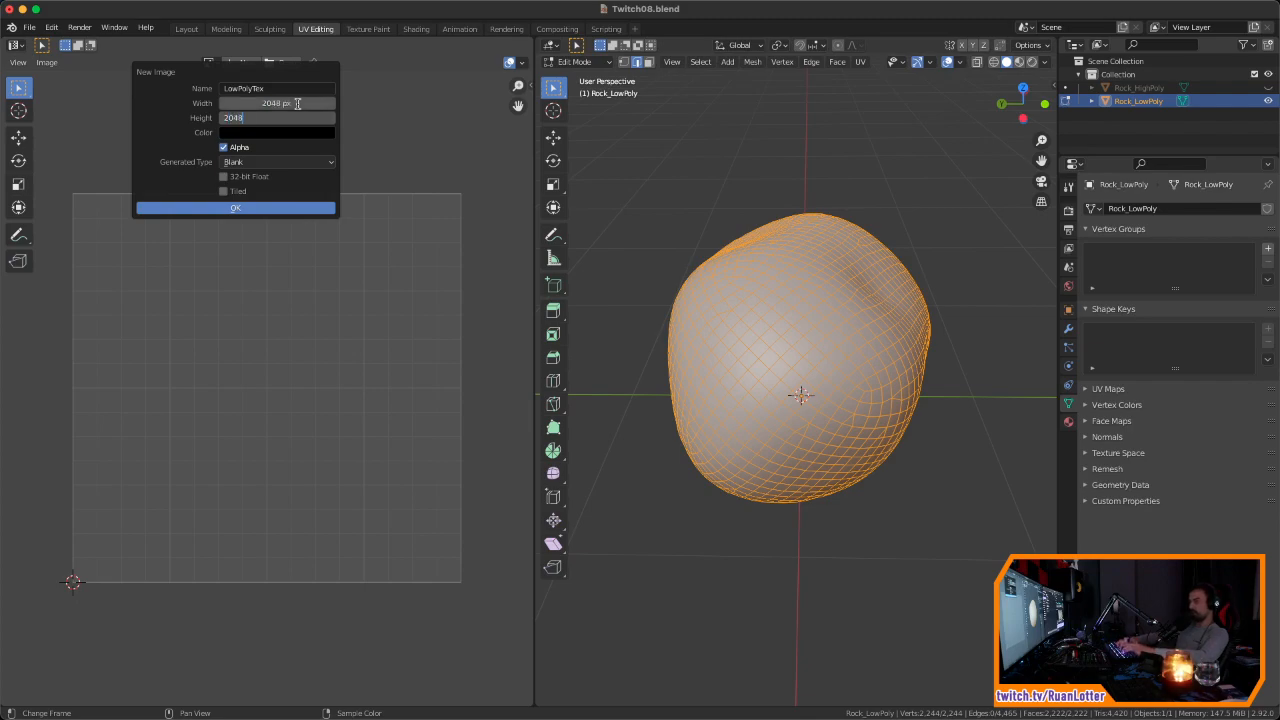
pyautogui.click(238, 208)
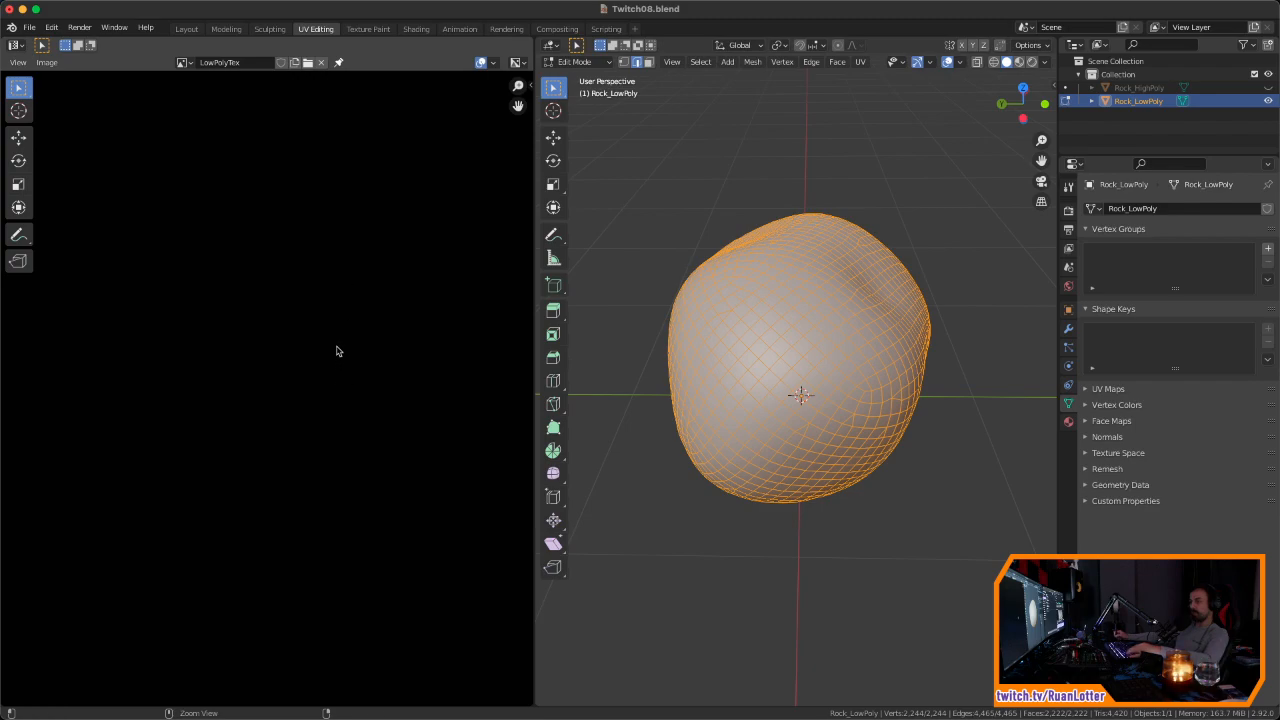
pyautogui.scroll(-5, 480, 170)
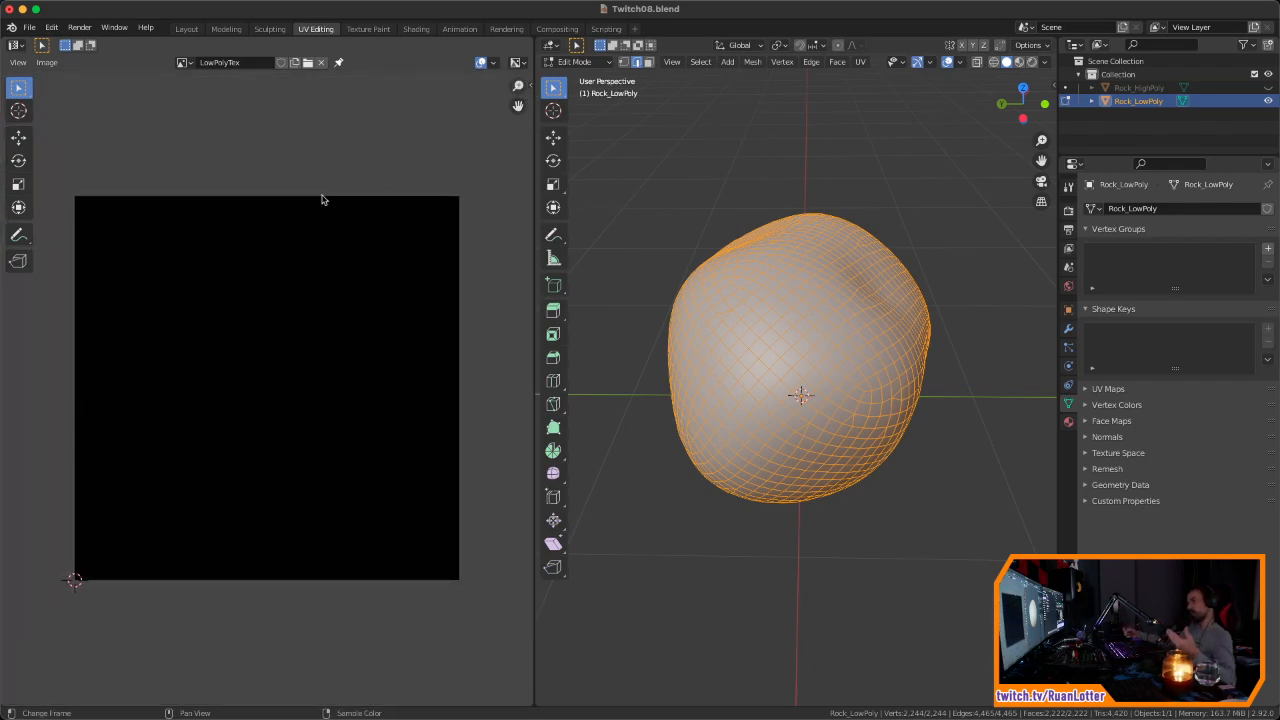
# Step: Save the blank texture image as Rock_LowPolyTex.png in the 3DScans/Rock folder
pyautogui.click(50, 63)
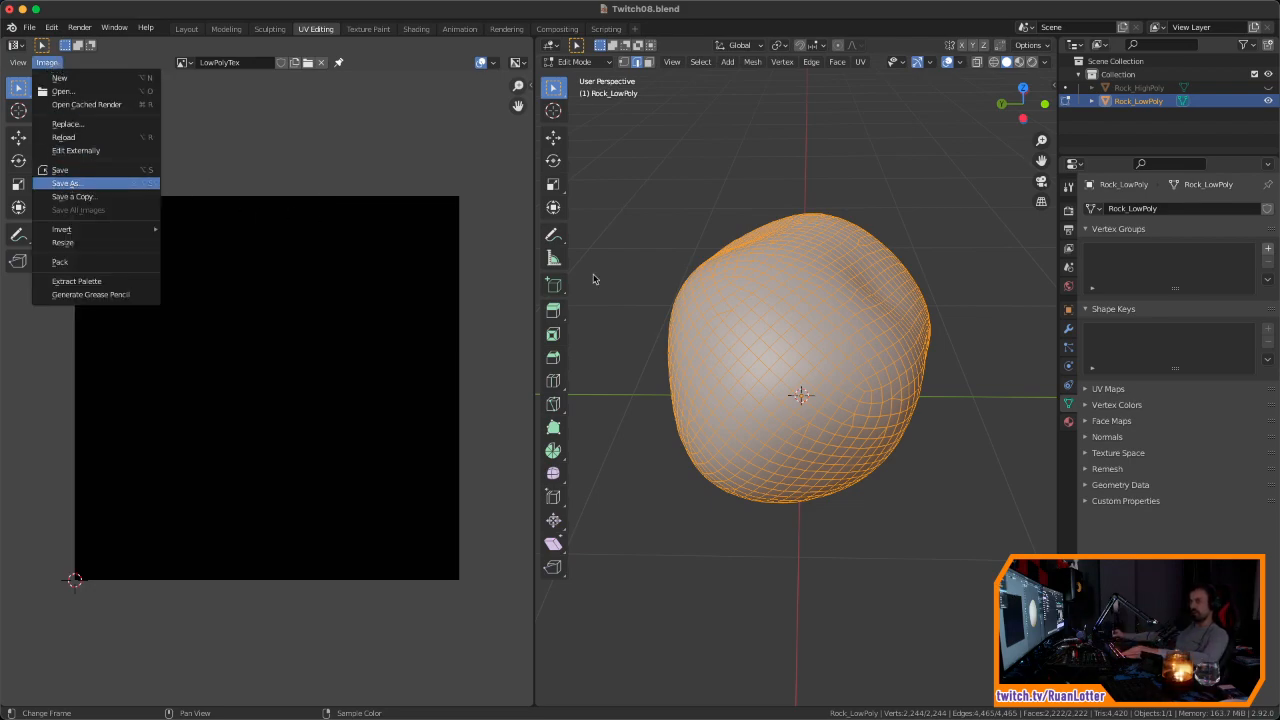
pyautogui.click(66, 183)
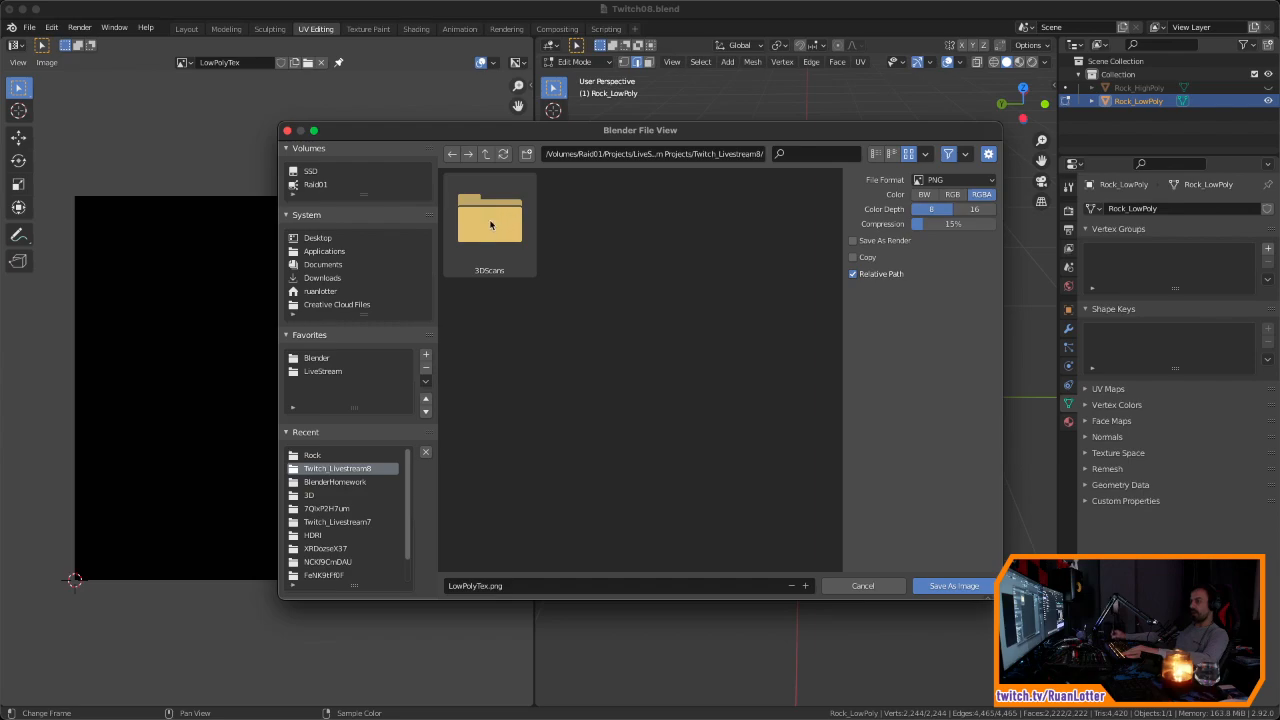
pyautogui.doubleClick(490, 223)
pyautogui.doubleClick(579, 233)
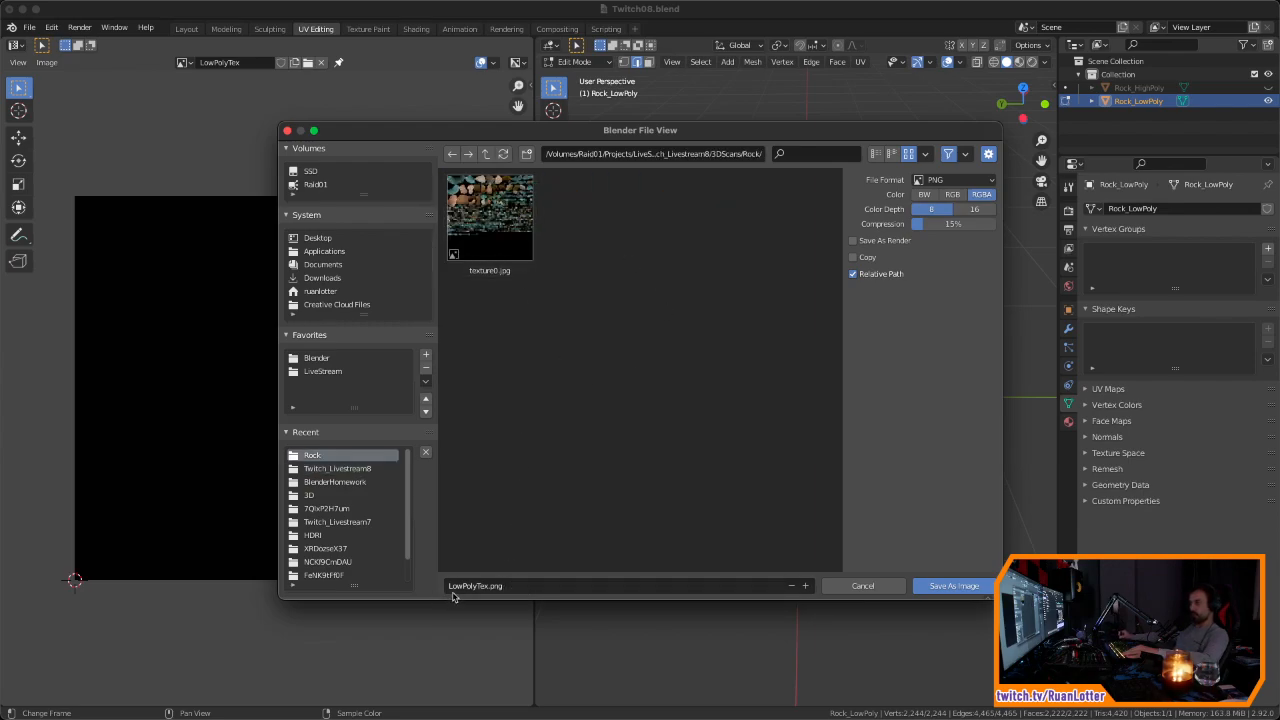
pyautogui.click(528, 587)
pyautogui.click(514, 587)
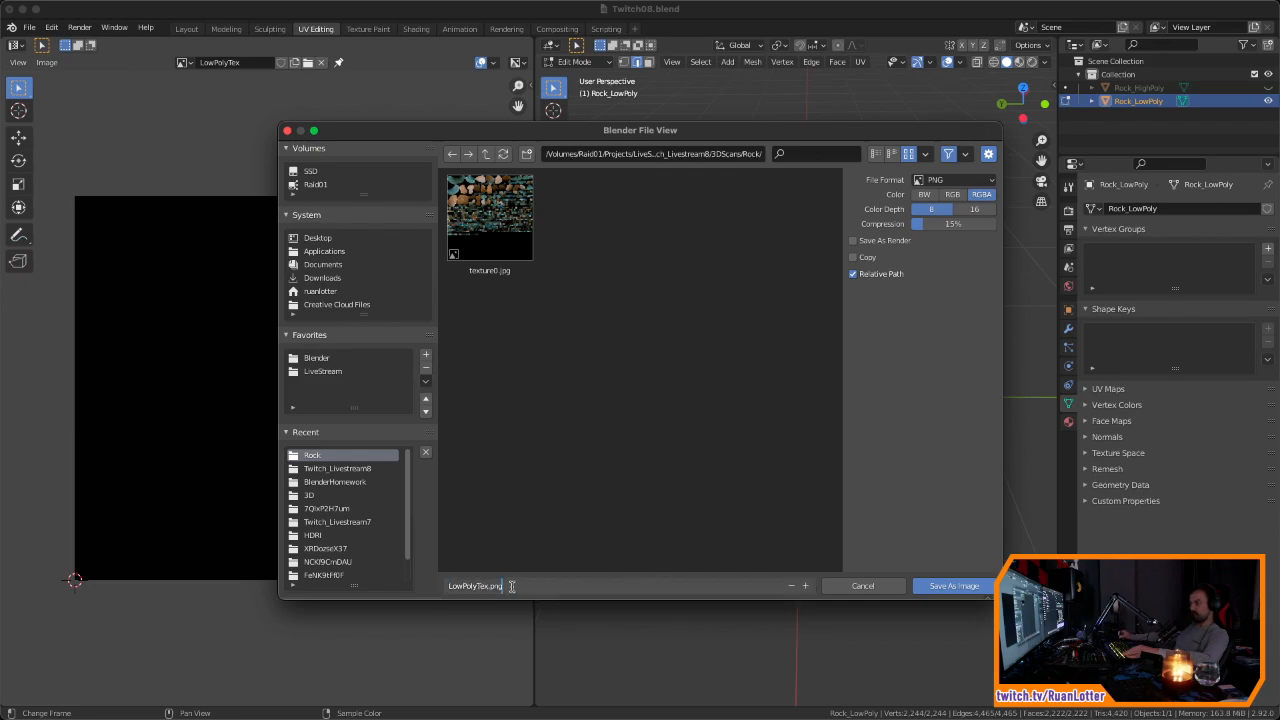
pyautogui.write('Rock_')
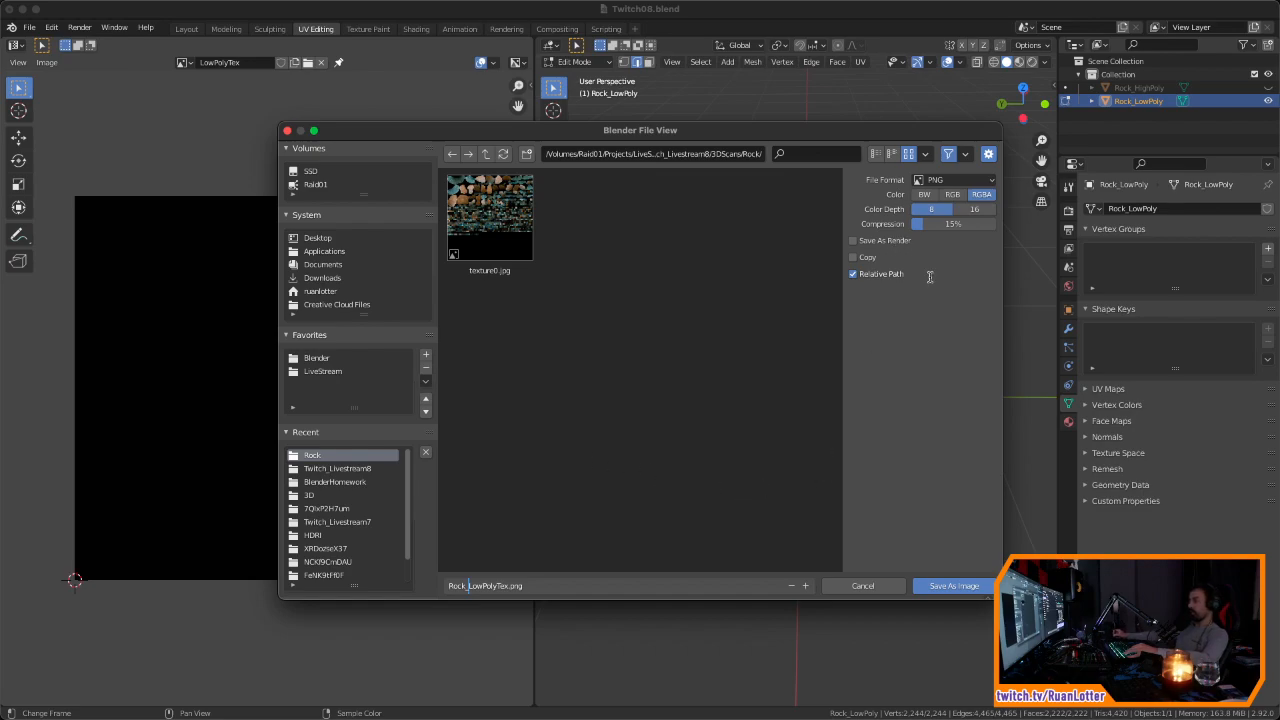
pyautogui.click(953, 586)
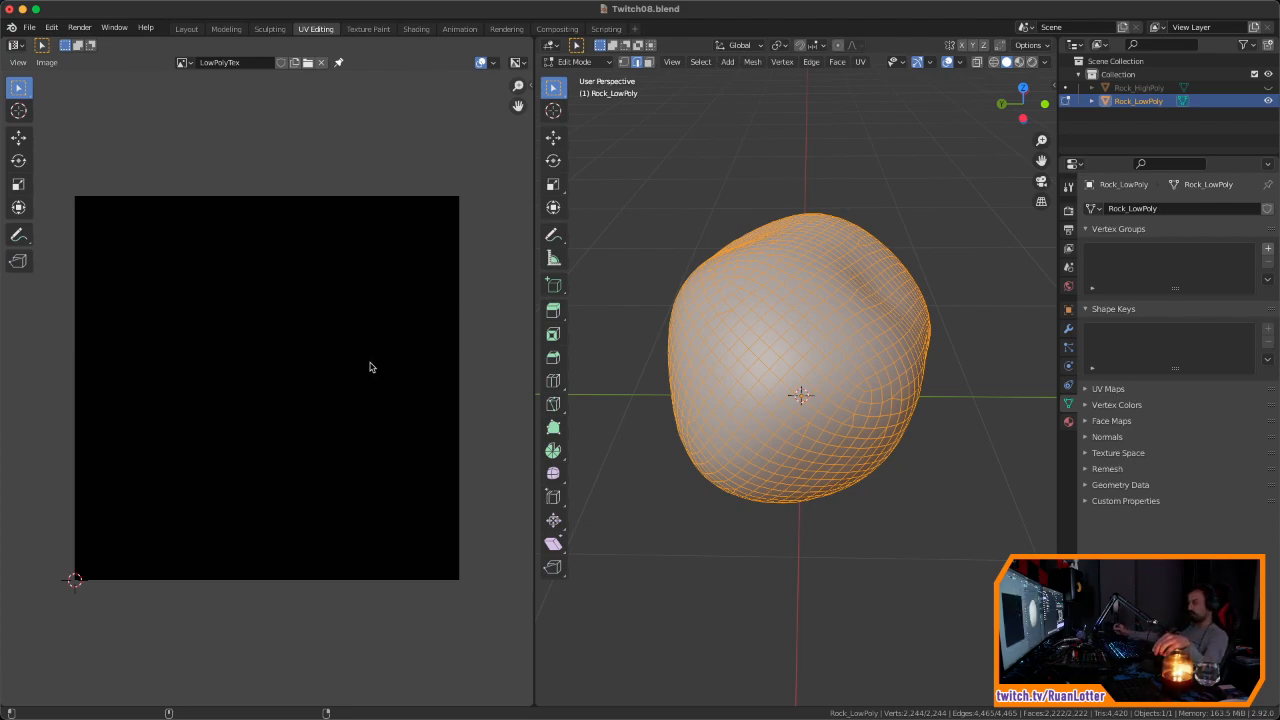
# Step: Select all faces of the low-poly rock and unwrap them with Smart UV Project at a 66° angle limit and 0.000 island margin
pyautogui.moveTo(760, 380); pyautogui.dragTo(812, 408, button='middle')
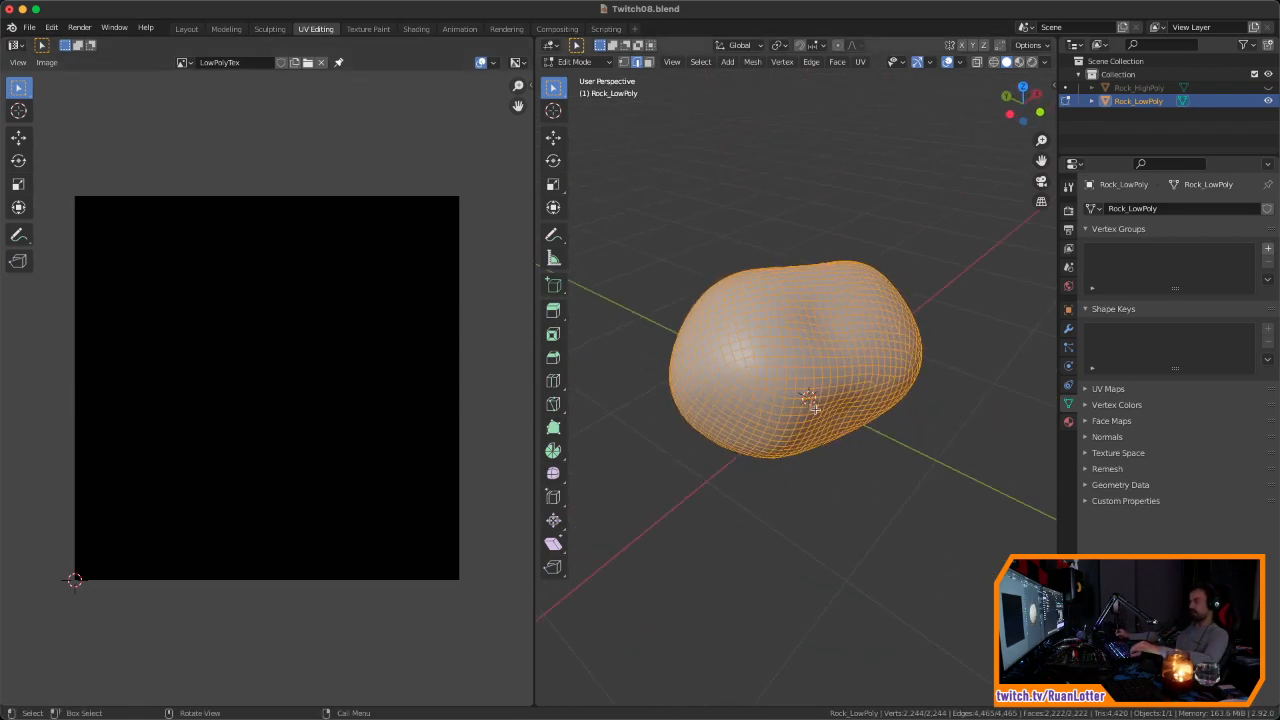
pyautogui.press('3')
pyautogui.click(829, 340)
pyautogui.scroll(4, 829, 340)
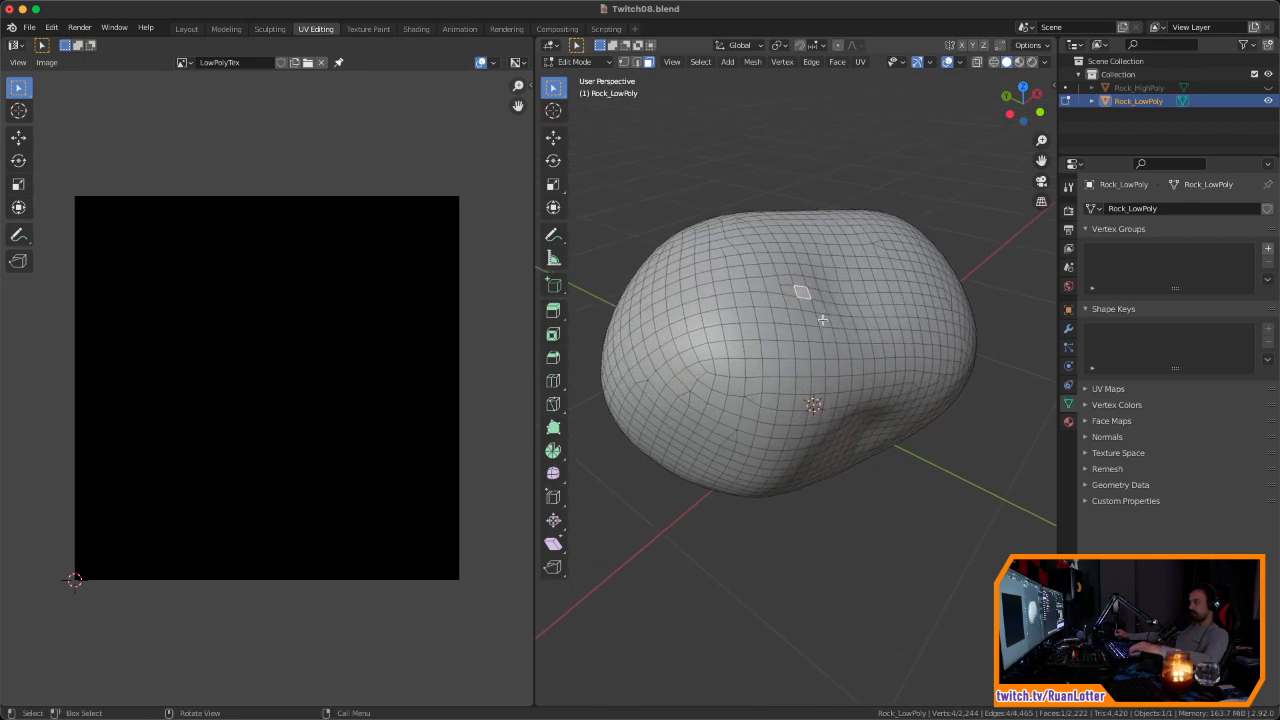
pyautogui.press('a')
pyautogui.moveTo(829, 340); pyautogui.dragTo(803, 372, button='middle')
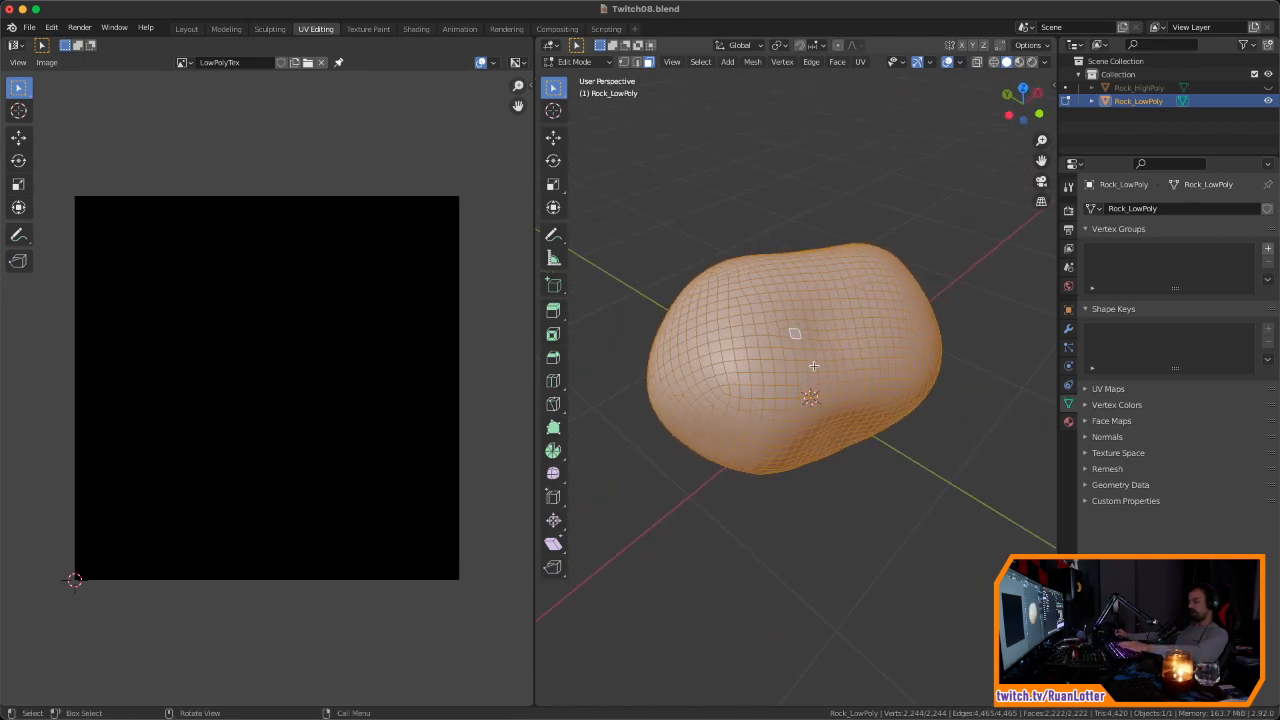
pyautogui.press('u')
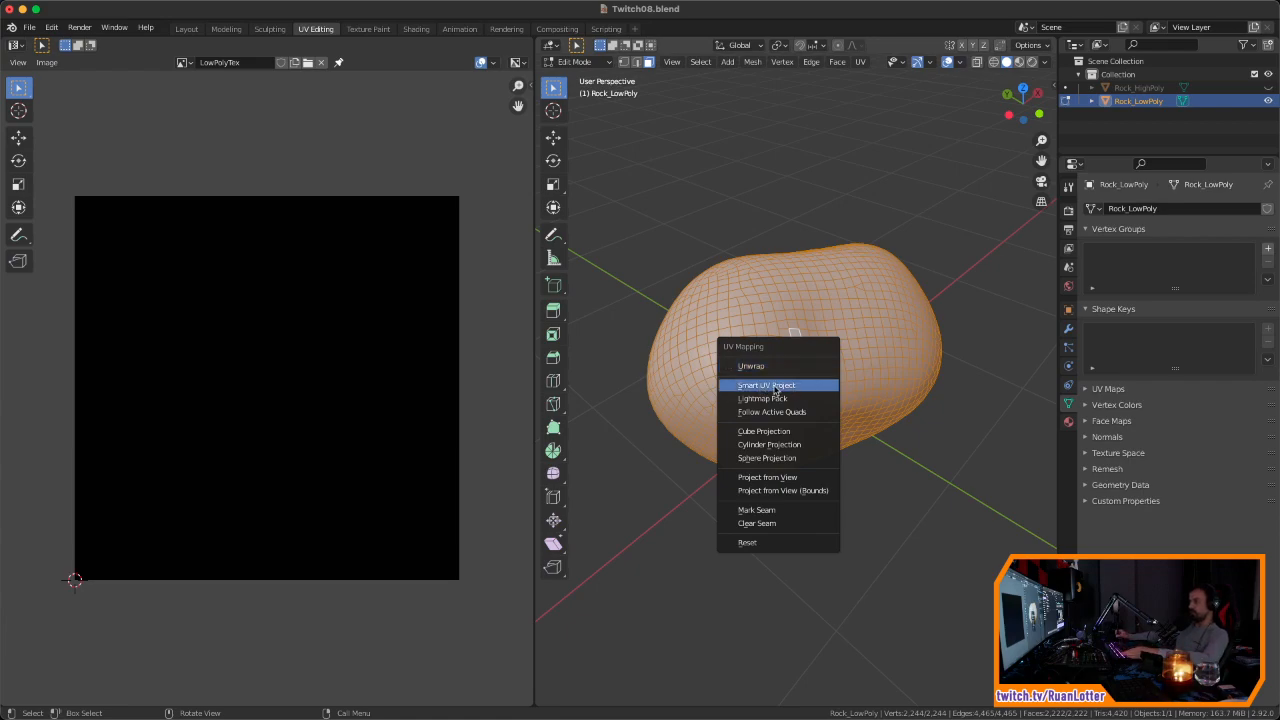
pyautogui.click(790, 387)
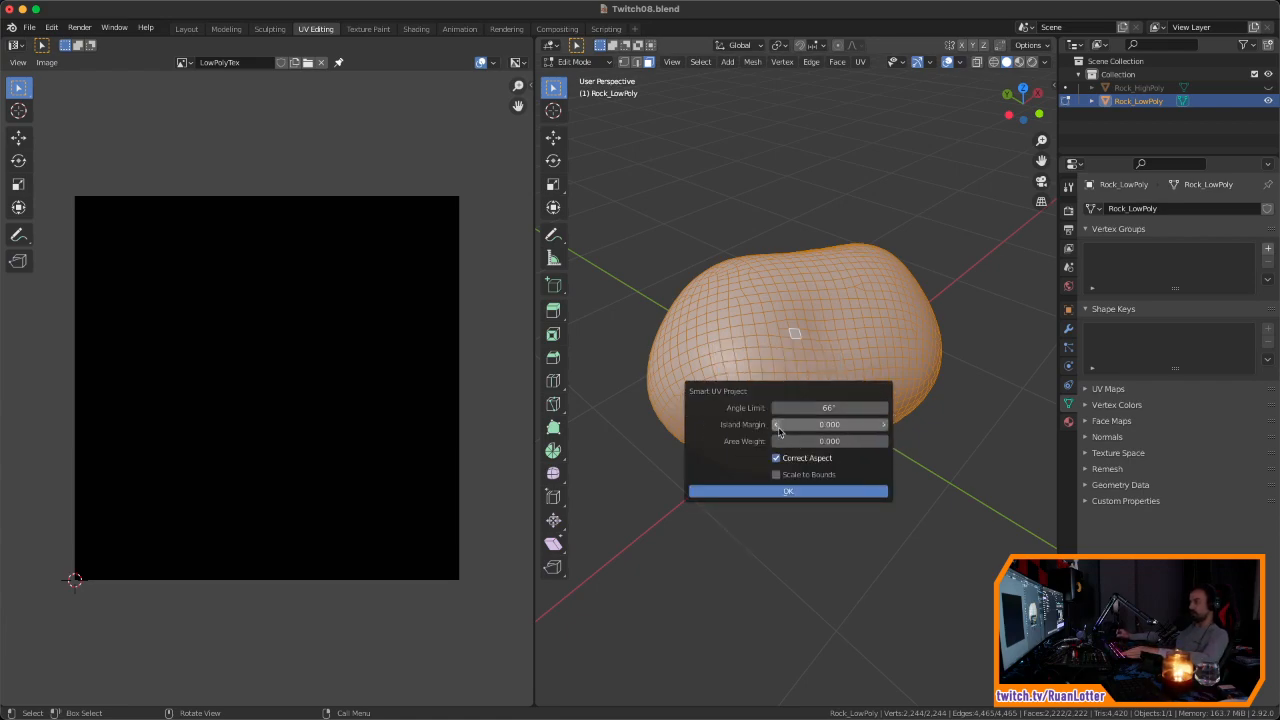
pyautogui.click(820, 491)
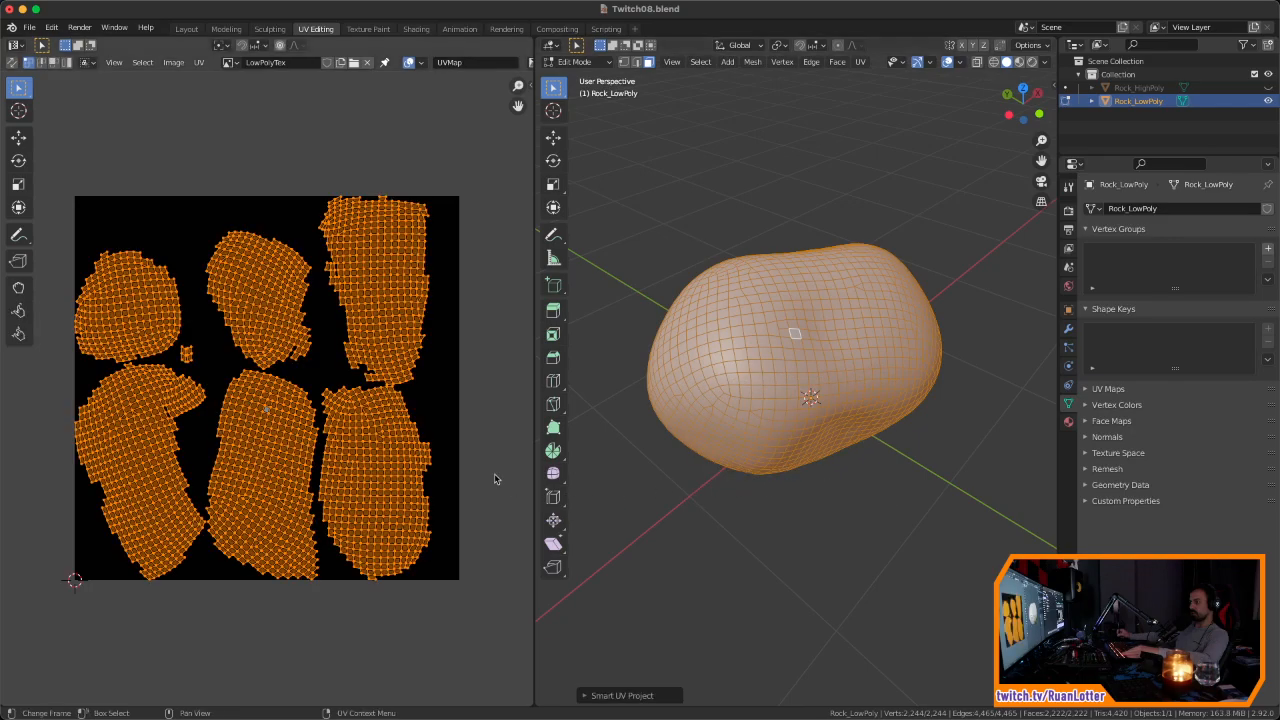
pyautogui.scroll(1, 350, 403)
pyautogui.scroll(-1, 313, 510)
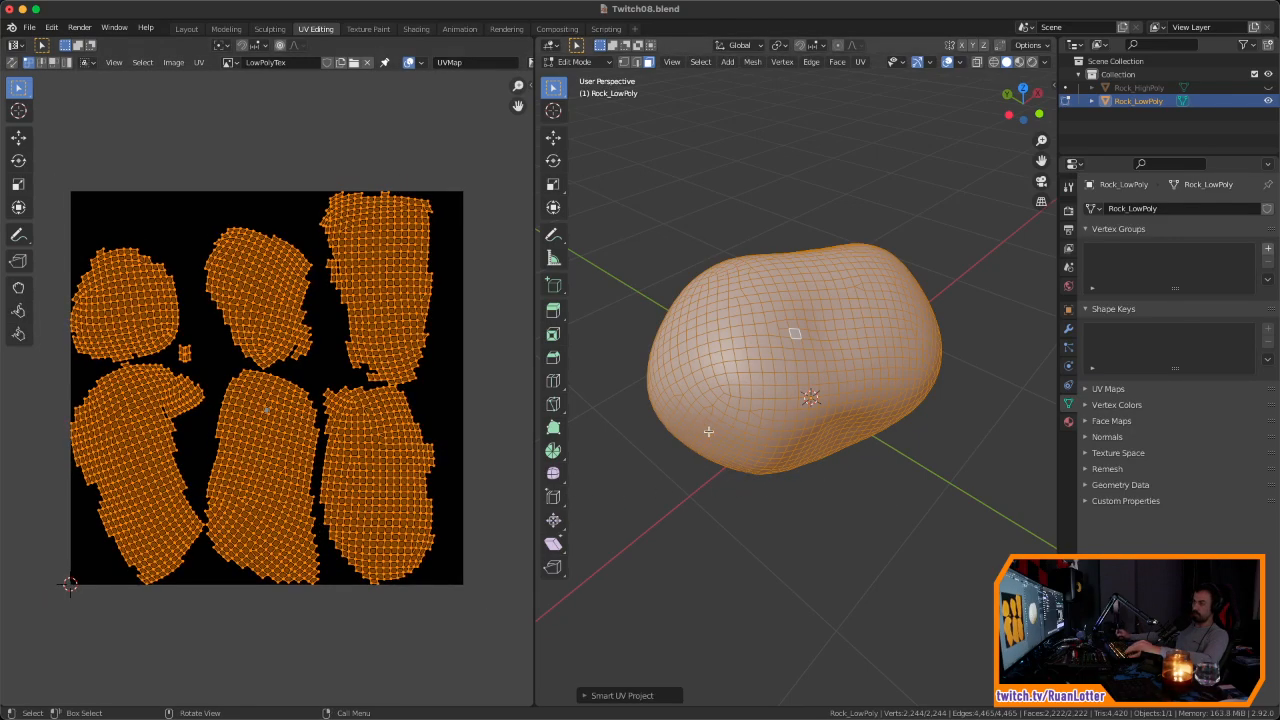
pyautogui.hotkey('alt', 'a')
pyautogui.press('a')
pyautogui.scroll(1, 286, 420)
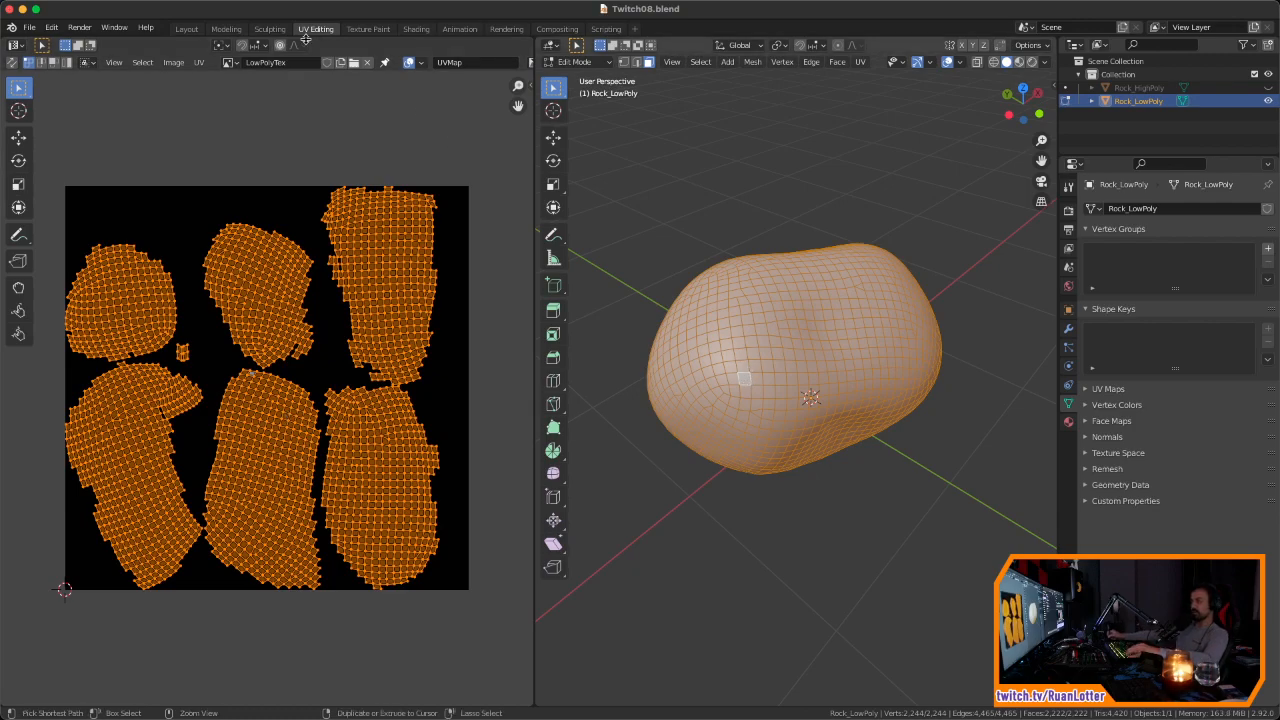
# Step: Save the file, switch to the Layout workspace, and show Rock_HighPoly and Rock_LowPoly together
pyautogui.hotkey('ctrl', 's')
pyautogui.click(186, 28)
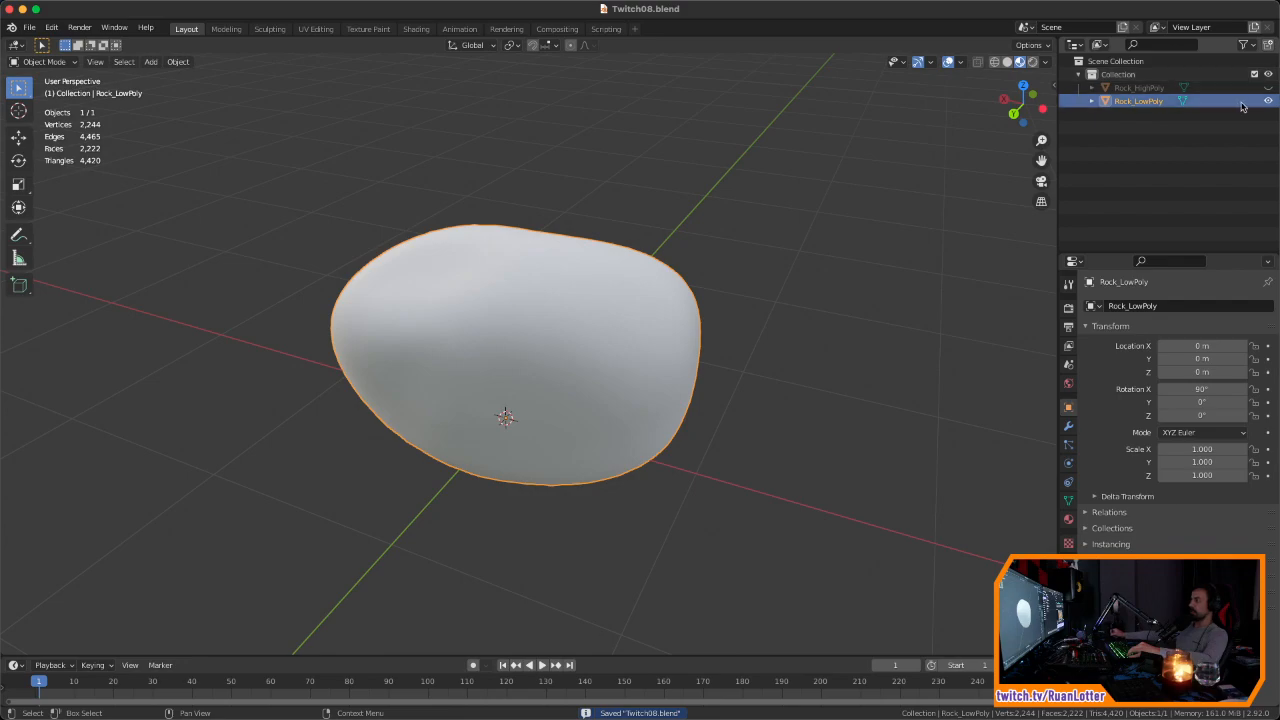
pyautogui.click(1268, 88)
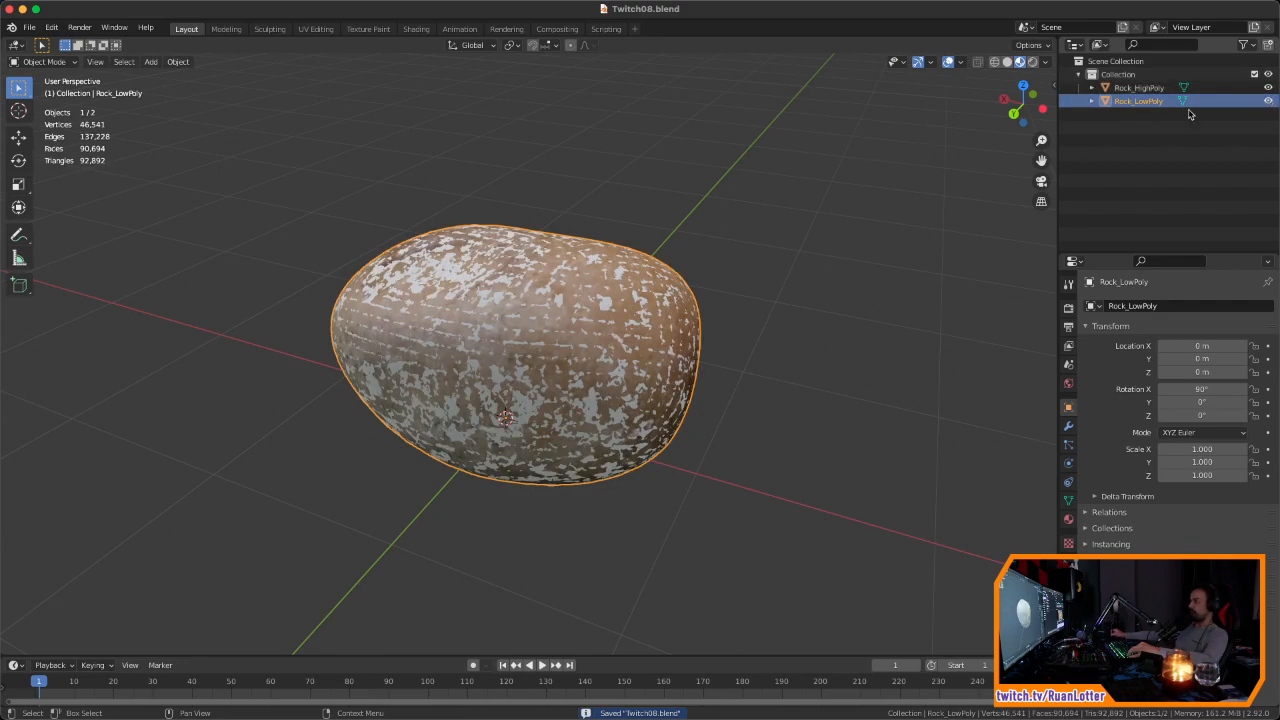
pyautogui.click(1268, 101)
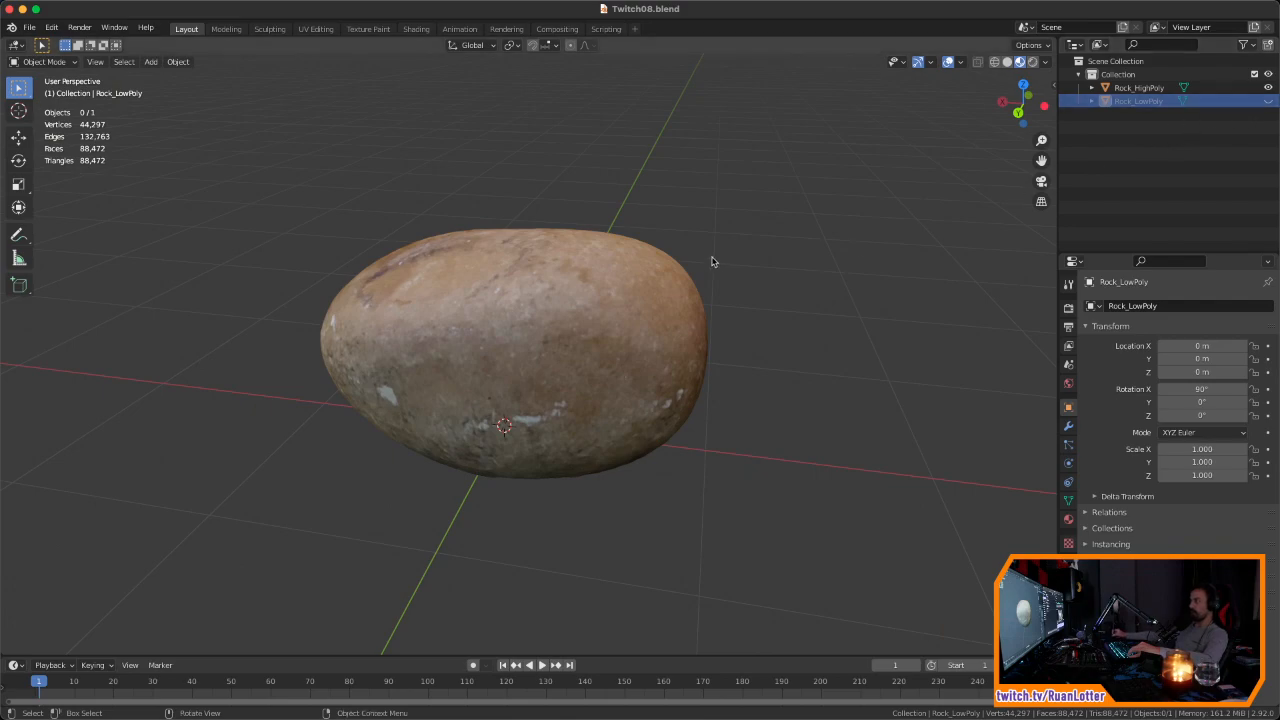
pyautogui.click(1268, 101)
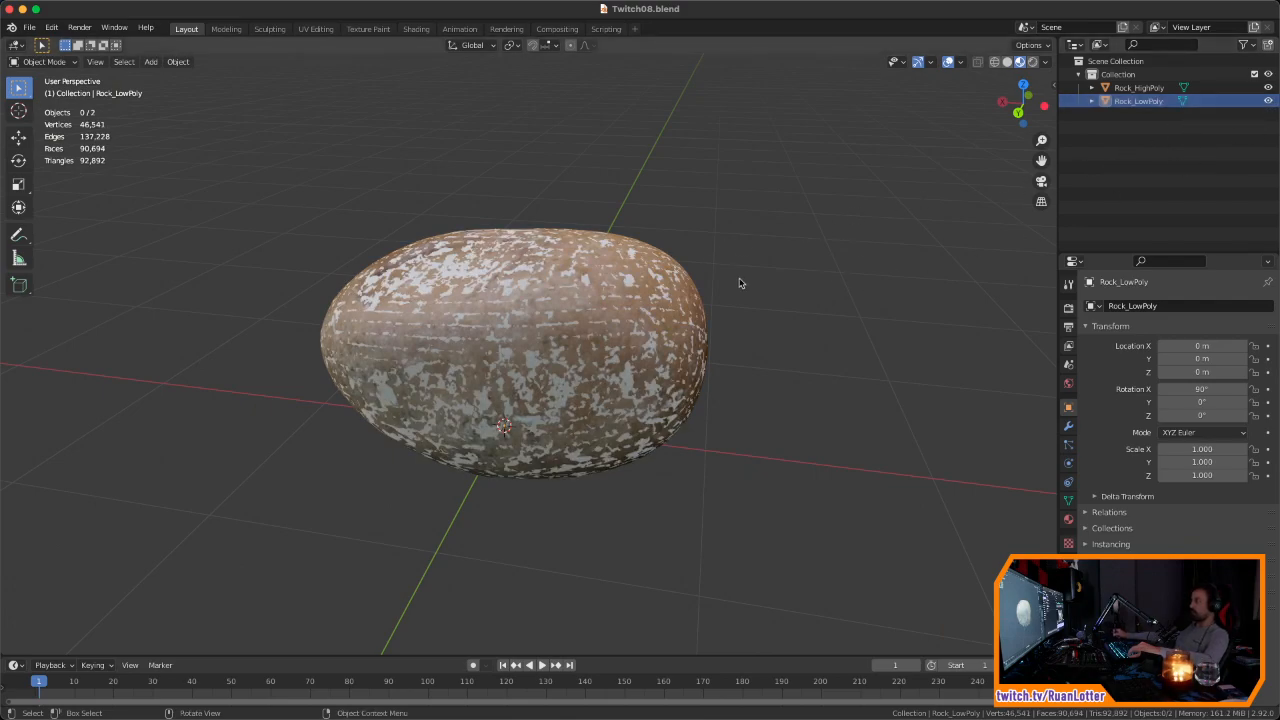
pyautogui.moveTo(766, 323)
pyautogui.keyDown('ctrl'); pyautogui.mouseDown(button='middle')
pyautogui.moveTo(757, 380)
pyautogui.moveTo(773, 364)
pyautogui.mouseUp(button='middle'); pyautogui.keyUp('ctrl')
pyautogui.press('super+s')
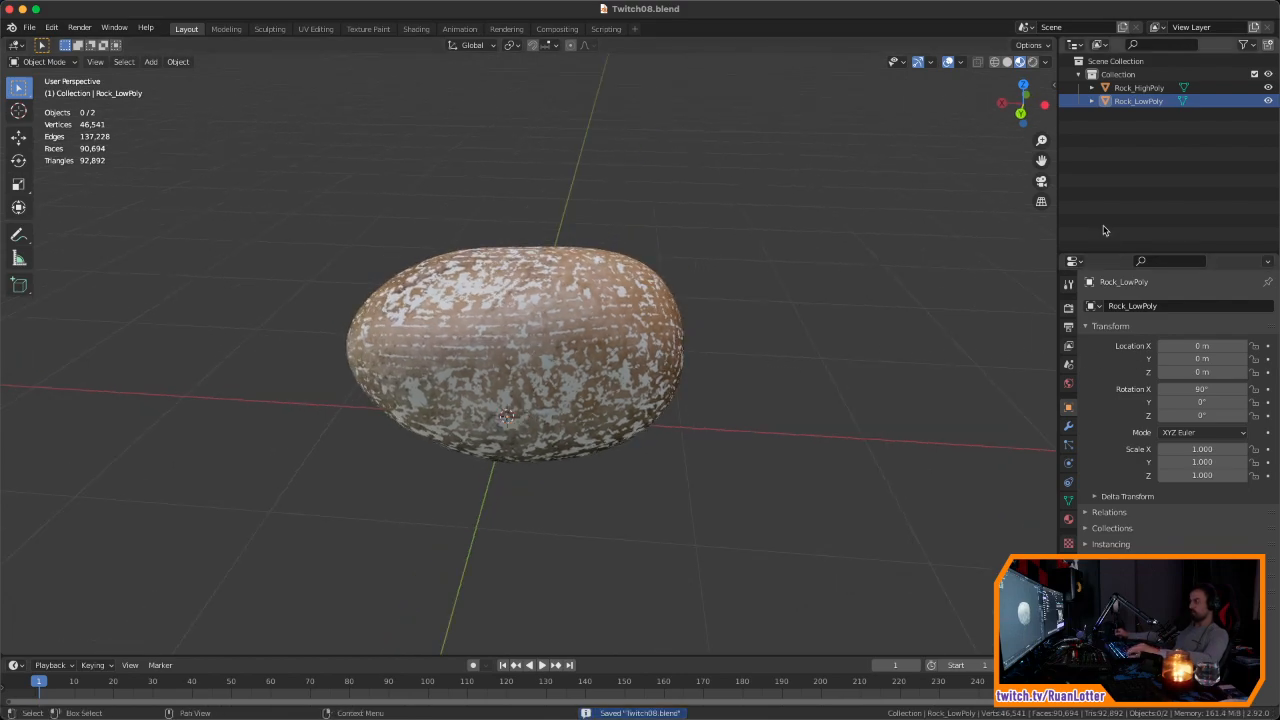
# Step: Set the render engine to Cycles and the bake type to Diffuse
pyautogui.click(1069, 309)
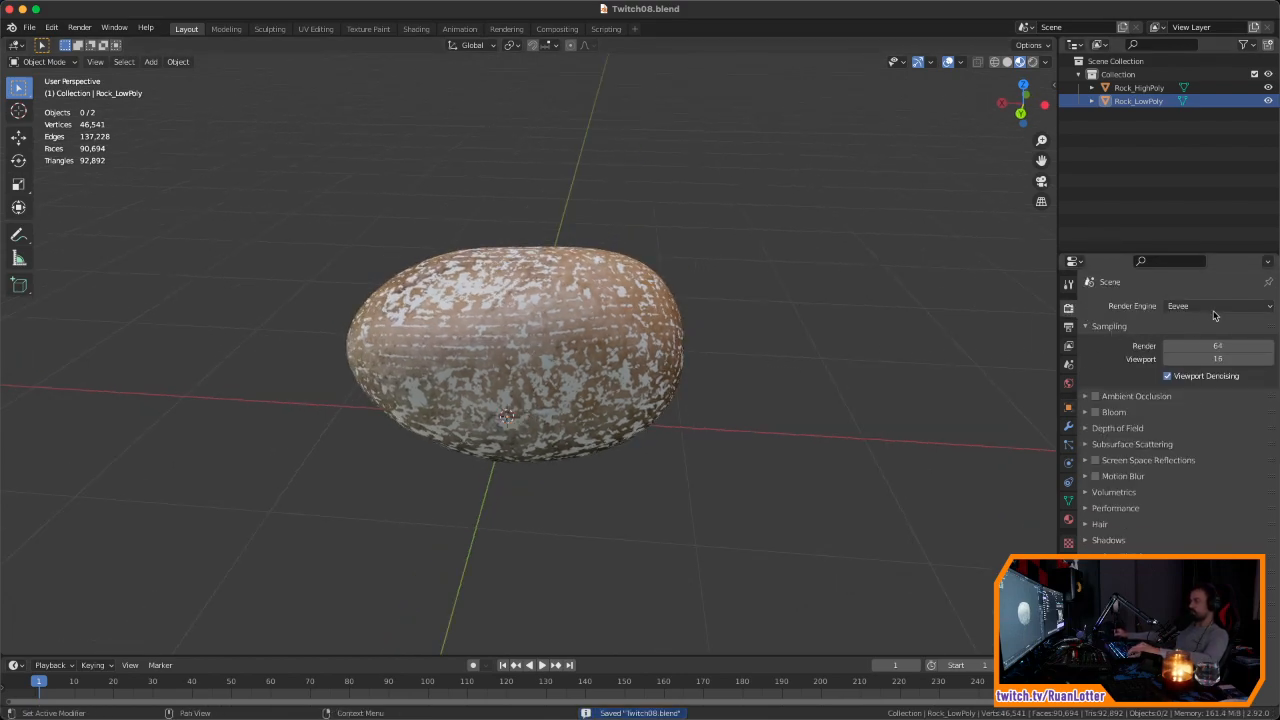
pyautogui.click(1198, 306)
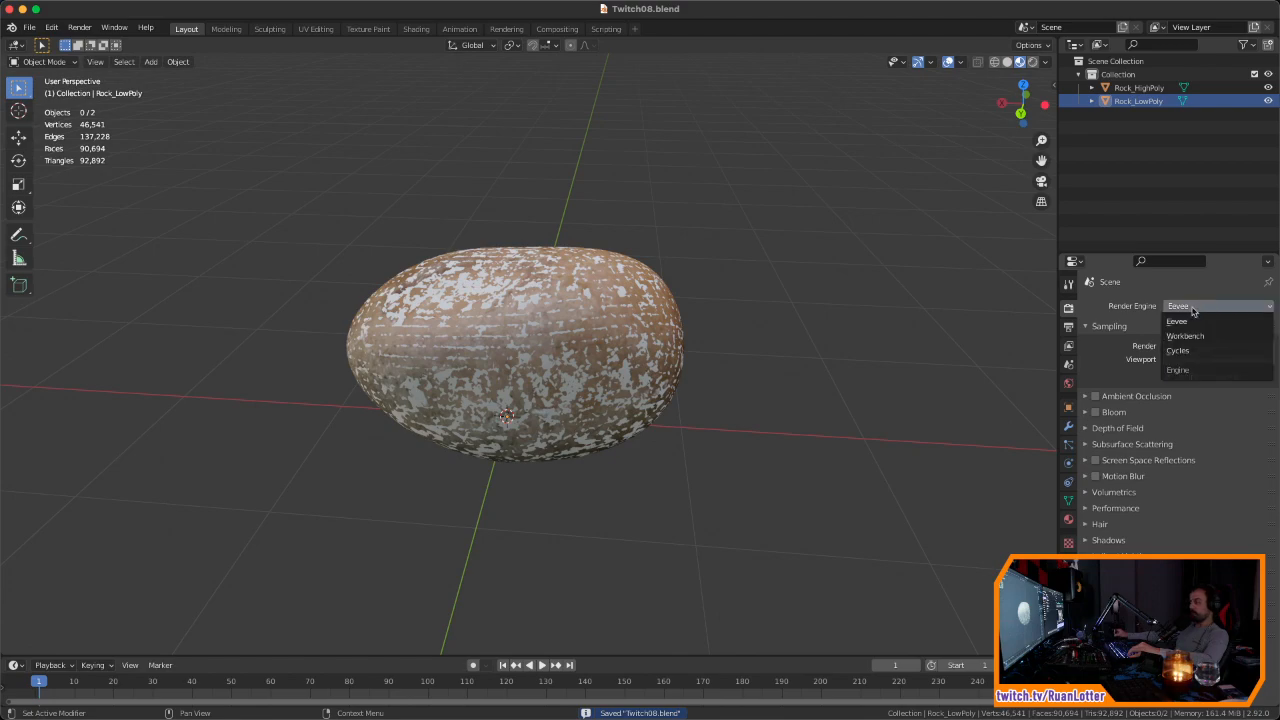
pyautogui.click(1185, 350)
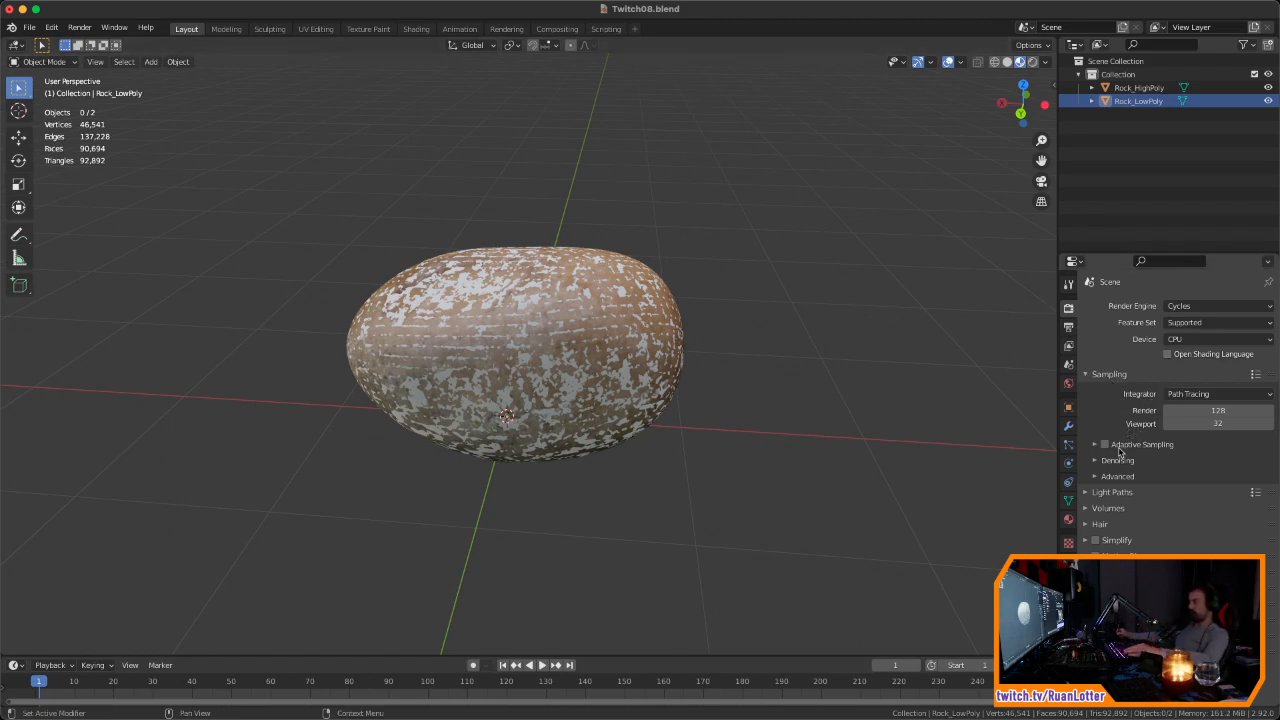
pyautogui.click(1086, 376)
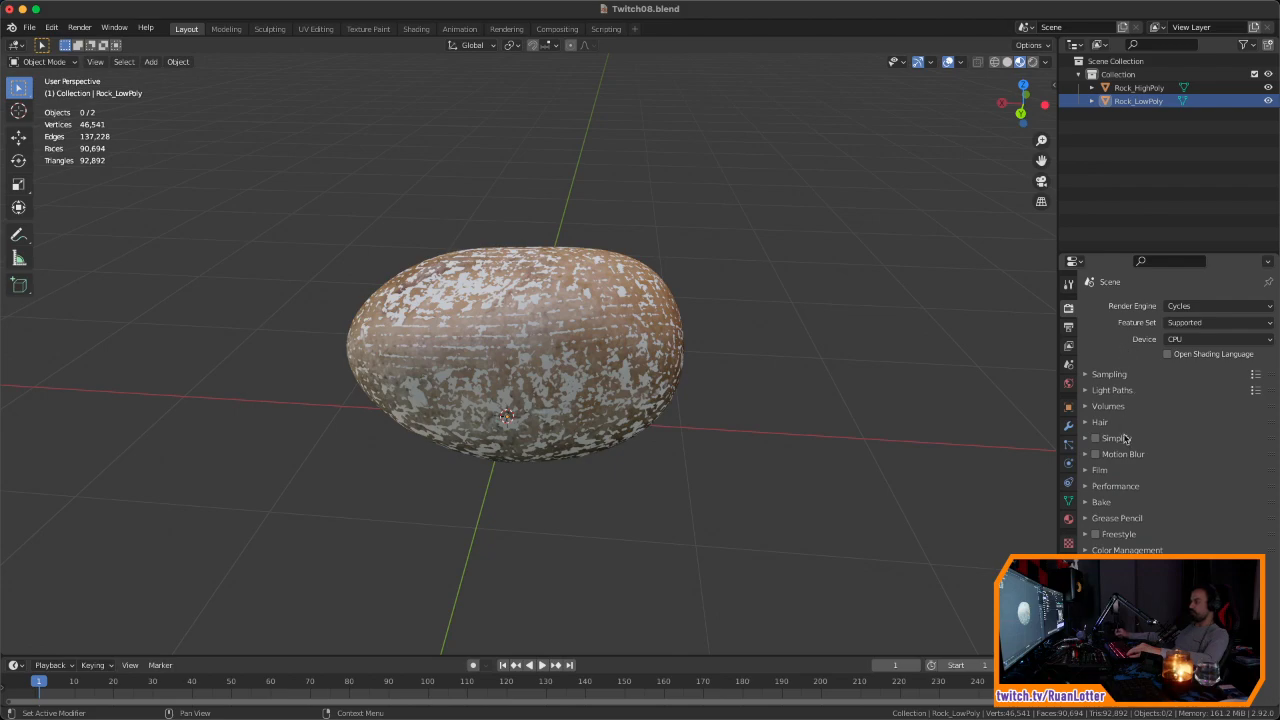
pyautogui.click(1087, 503)
pyautogui.scroll(-3, 1146, 305)
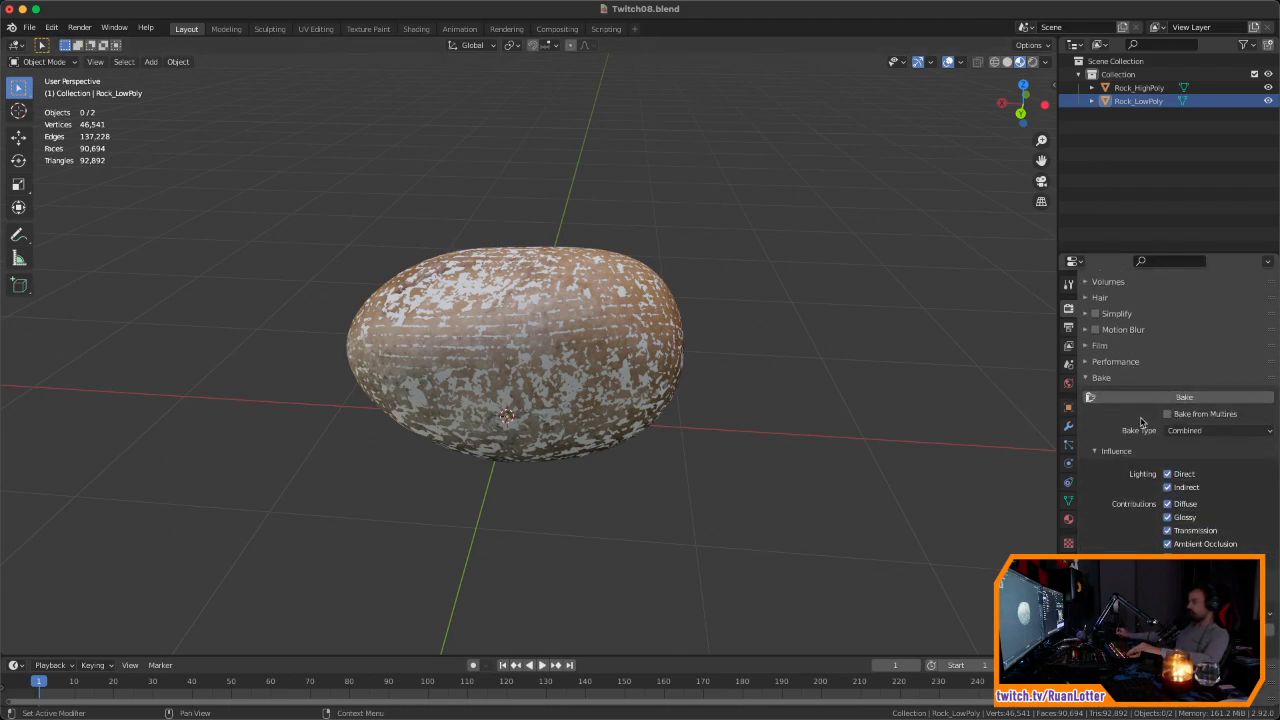
pyautogui.click(1220, 432)
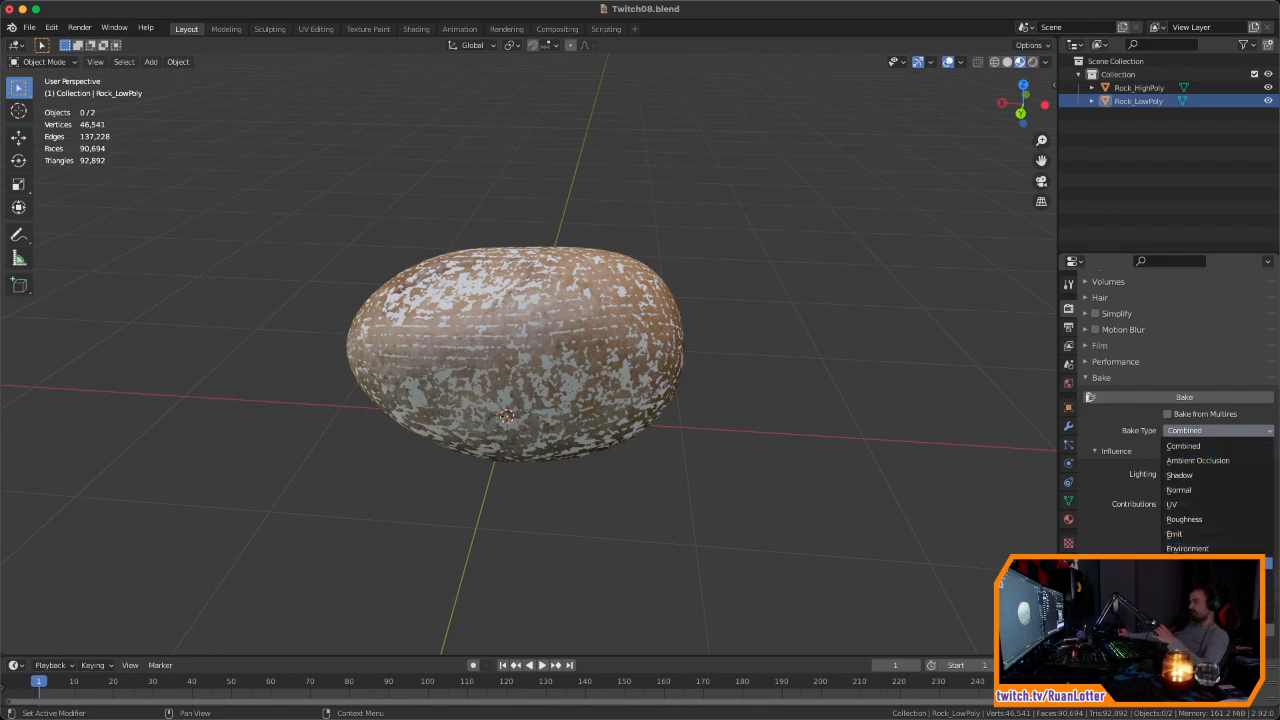
pyautogui.click(1187, 563)
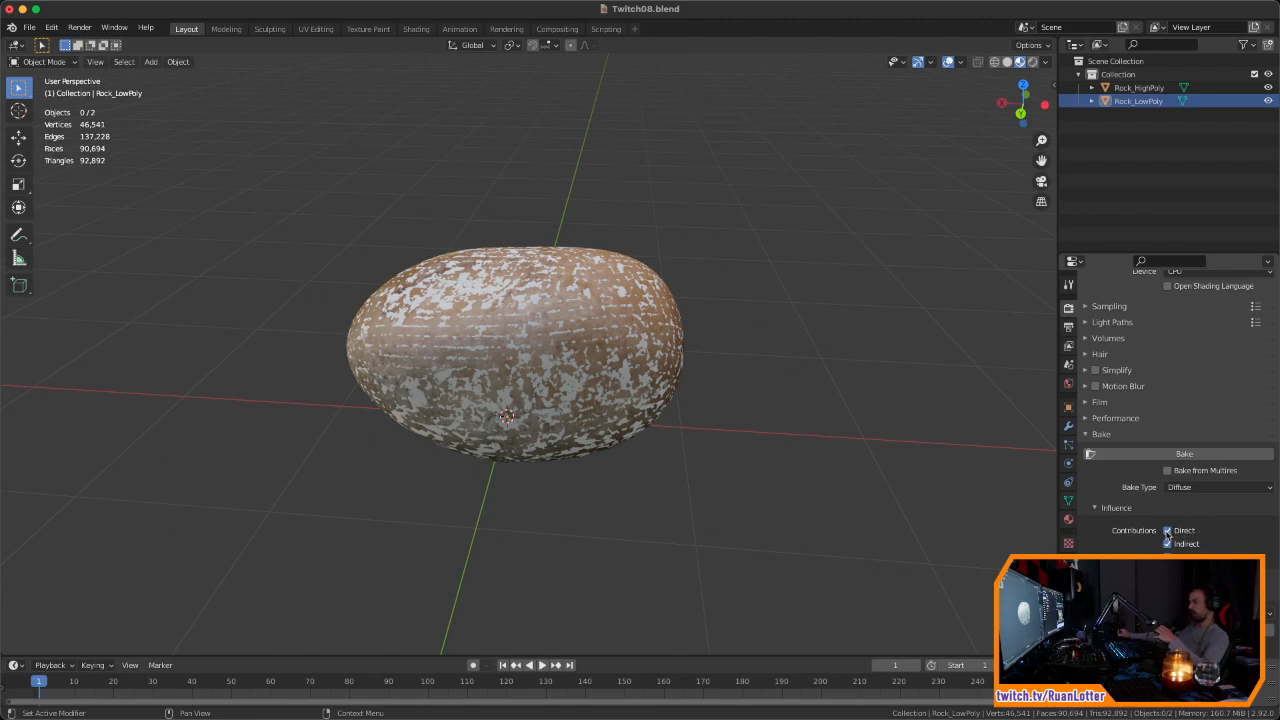
# Step: Limit the diffuse bake to the Color contribution, without Direct and Indirect, and have Selected to Active enabled
pyautogui.click(1195, 543)
pyautogui.scroll(-2, 1107, 497)
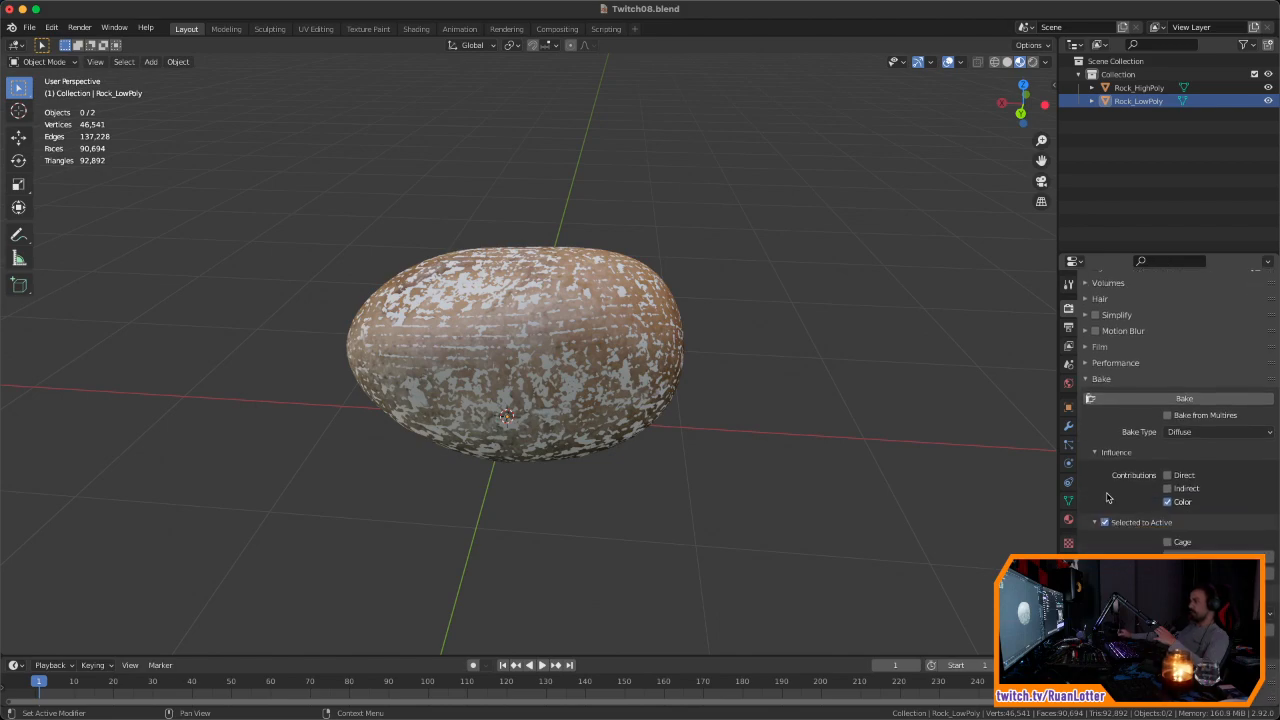
pyautogui.scroll(1, 1102, 488)
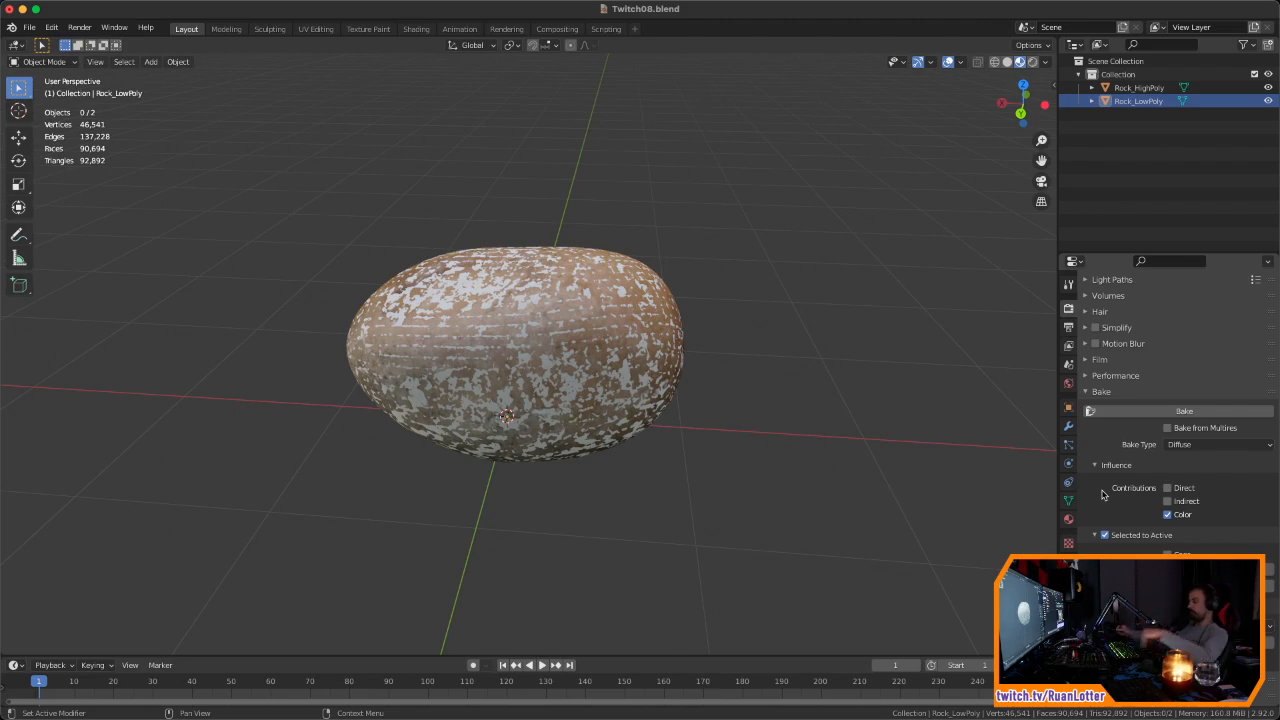
pyautogui.scroll(-1, 1165, 452)
pyautogui.click(1167, 501)
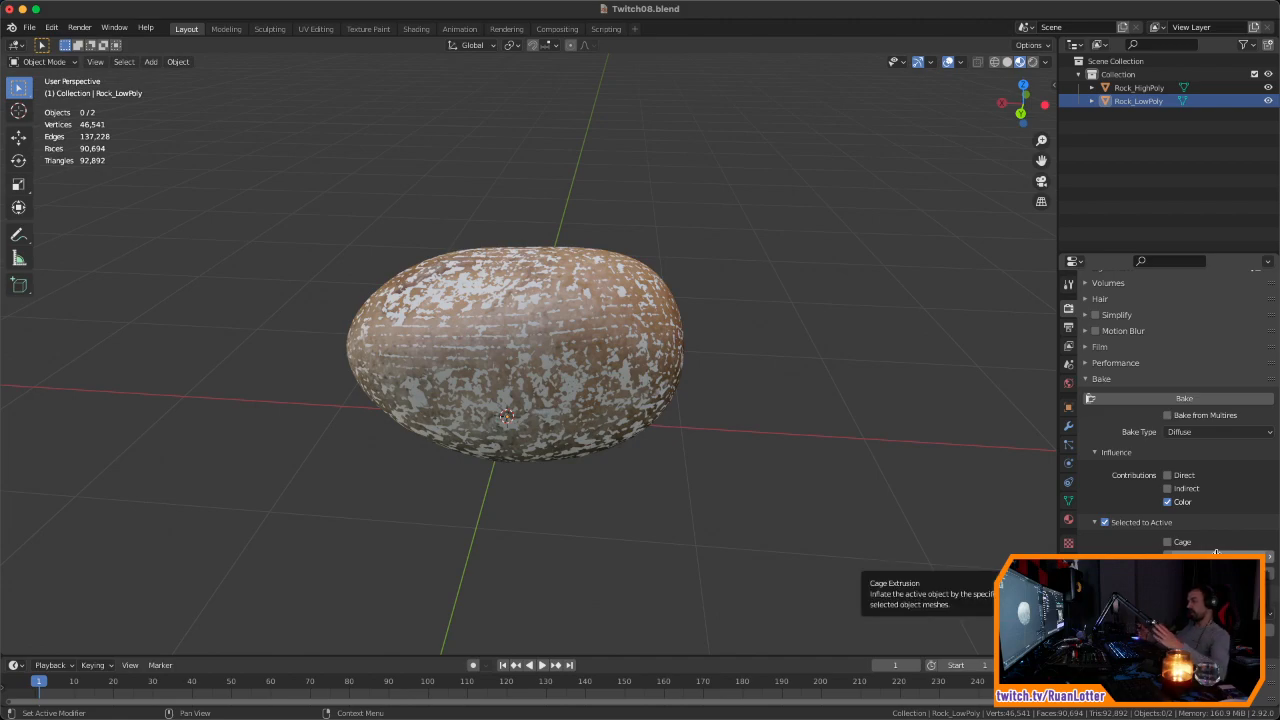
# Step: Examine the overlapping rock surfaces up close by toggling Rock_LowPoly's visibility
pyautogui.moveTo(547, 384); pyautogui.dragTo(684, 340, button='middle')
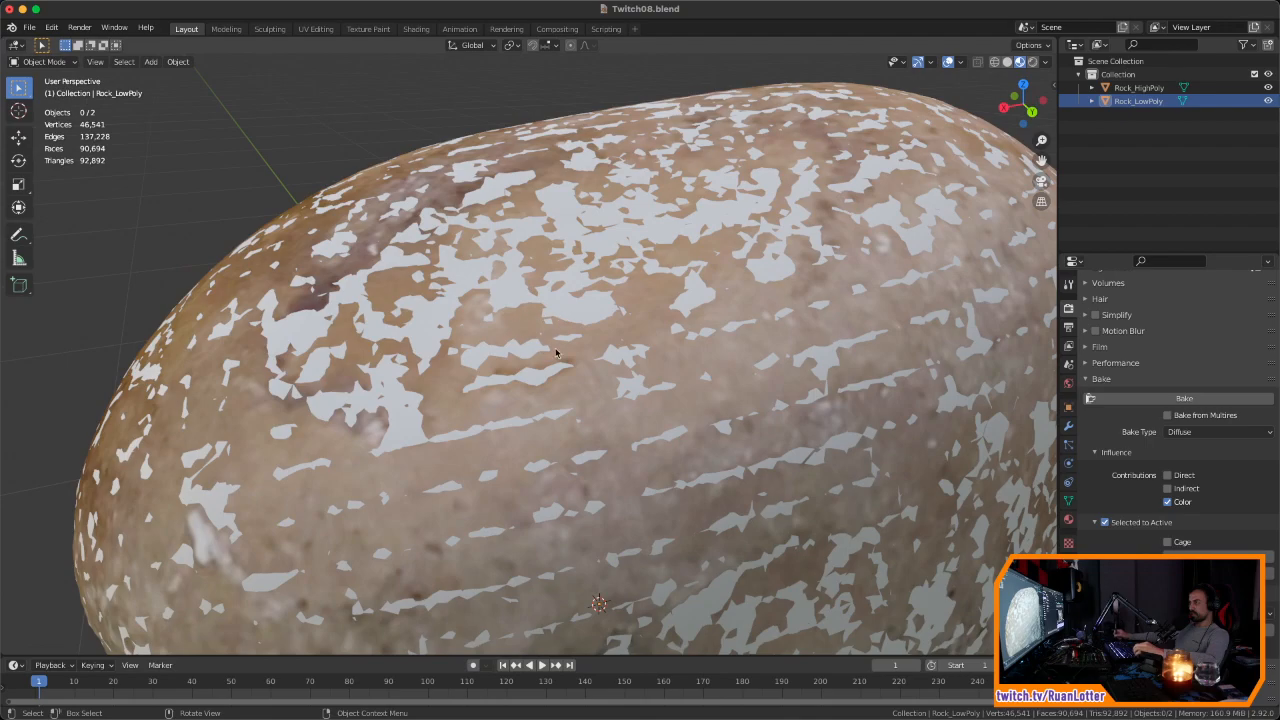
pyautogui.click(1268, 101)
pyautogui.click(1268, 101)
pyautogui.click(1269, 101)
pyautogui.click(1269, 101)
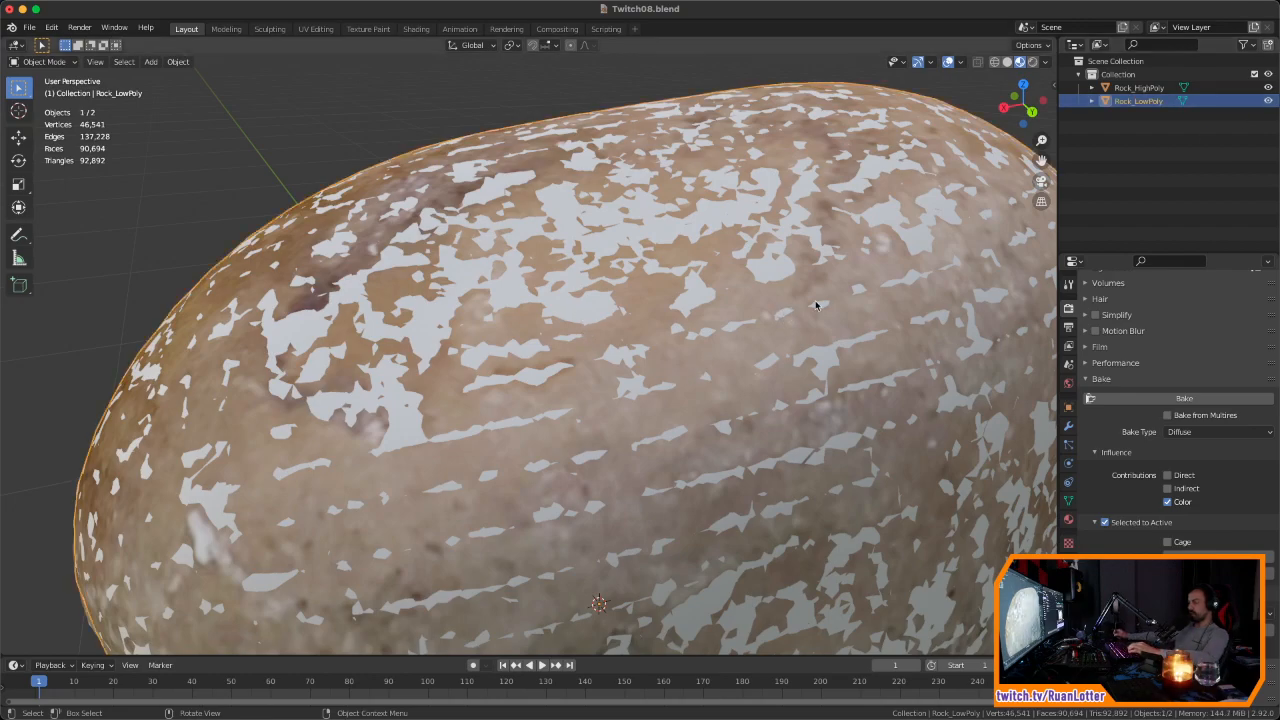
# Step: Try scaling Rock_LowPoly against Rock_HighPoly and inspect their overlap from several sides
pyautogui.press('s')
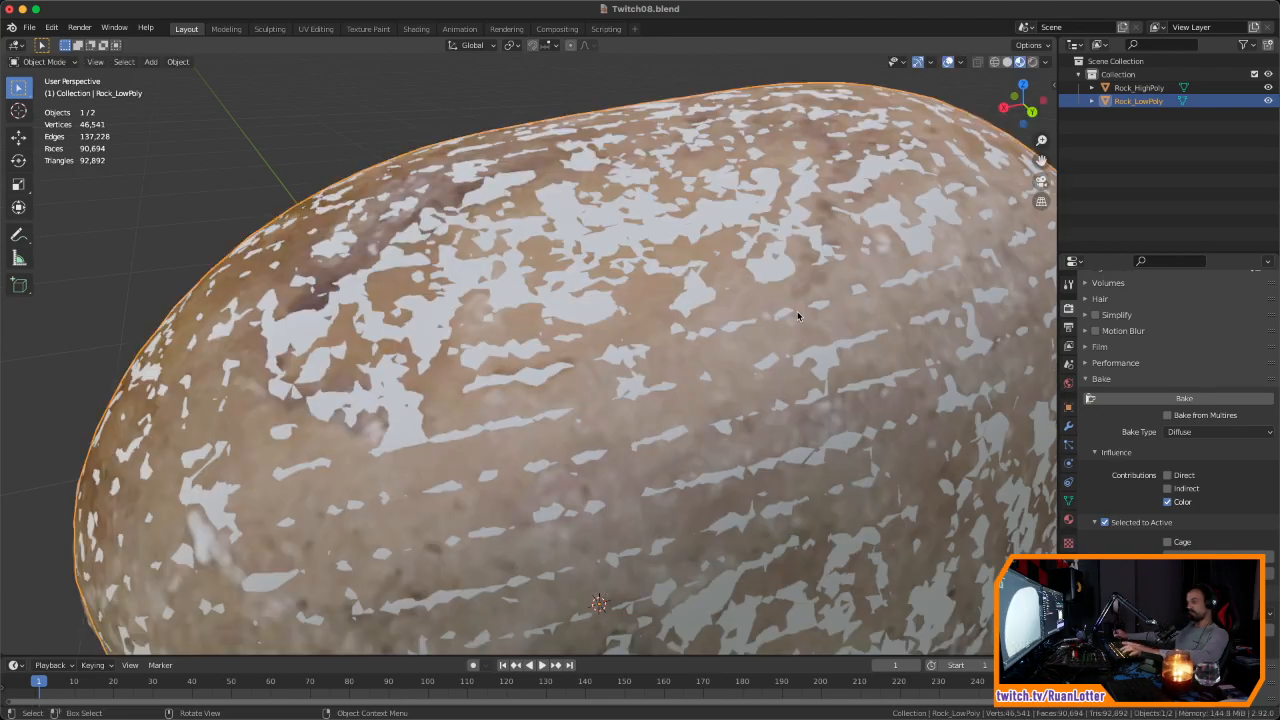
pyautogui.rightClick(790, 316)
pyautogui.moveTo(755, 384)
pyautogui.mouseDown(button='middle')
pyautogui.moveTo(814, 380)
pyautogui.moveTo(690, 325)
pyautogui.moveTo(635, 352)
pyautogui.moveTo(758, 382)
pyautogui.moveTo(690, 408)
pyautogui.moveTo(546, 385)
pyautogui.moveTo(554, 344)
pyautogui.moveTo(740, 380)
pyautogui.mouseUp(button='middle')
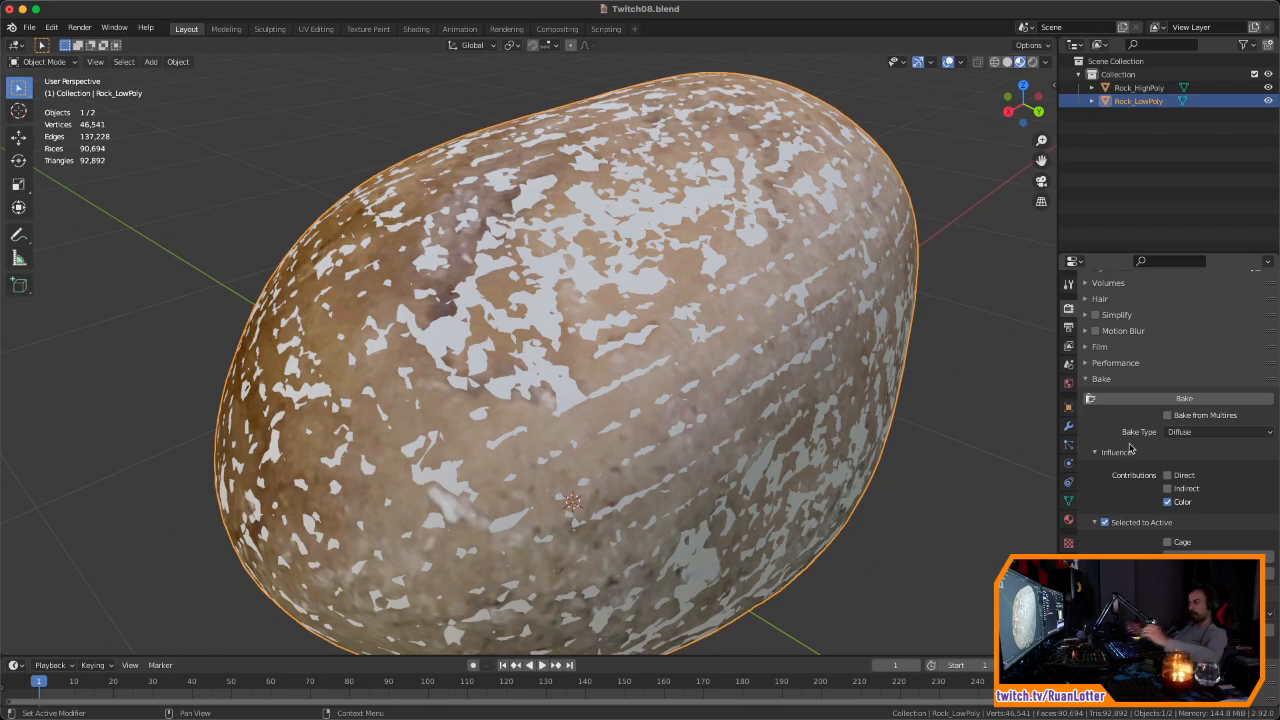
pyautogui.moveTo(630, 417); pyautogui.dragTo(975, 505, button='middle')
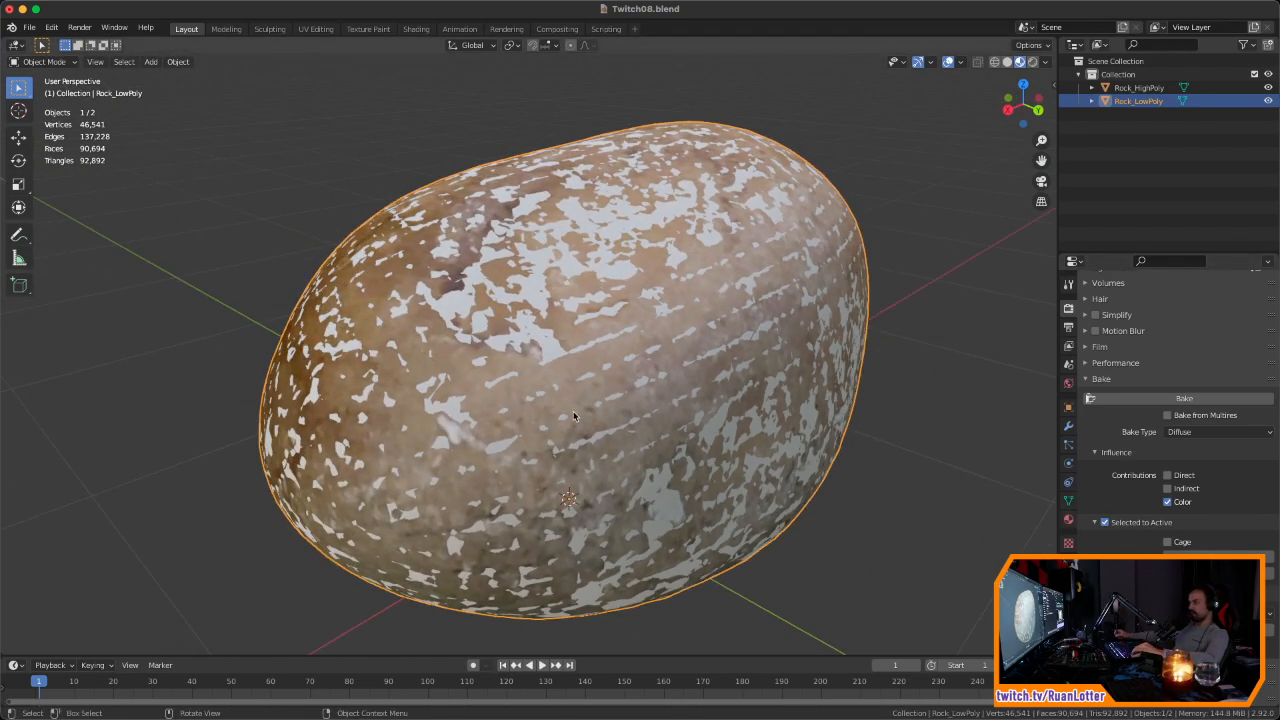
pyautogui.moveTo(573, 416); pyautogui.dragTo(660, 430, button='middle')
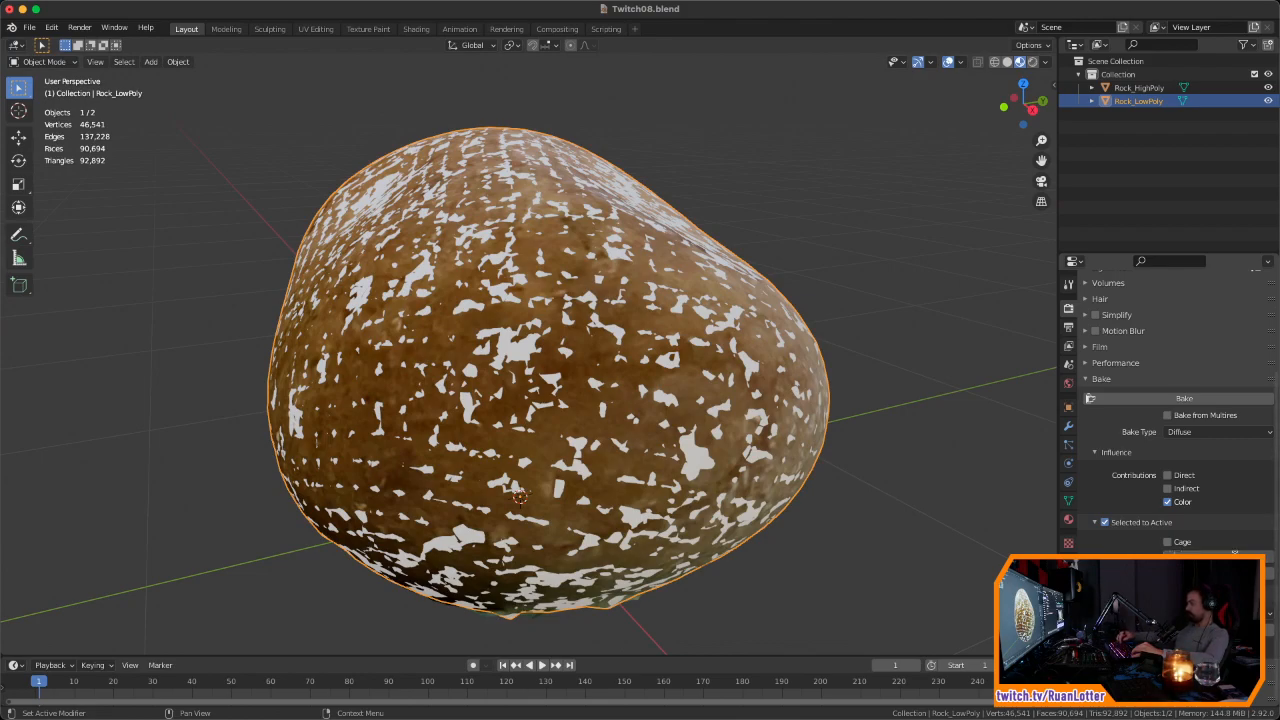
# Step: Save the Twitch08.blend file with Rock_LowPoly still selected
pyautogui.scroll(-3, 679, 408)
pyautogui.moveTo(679, 408); pyautogui.dragTo(673, 336, button='middle')
pyautogui.hotkey('ctrl', 's')
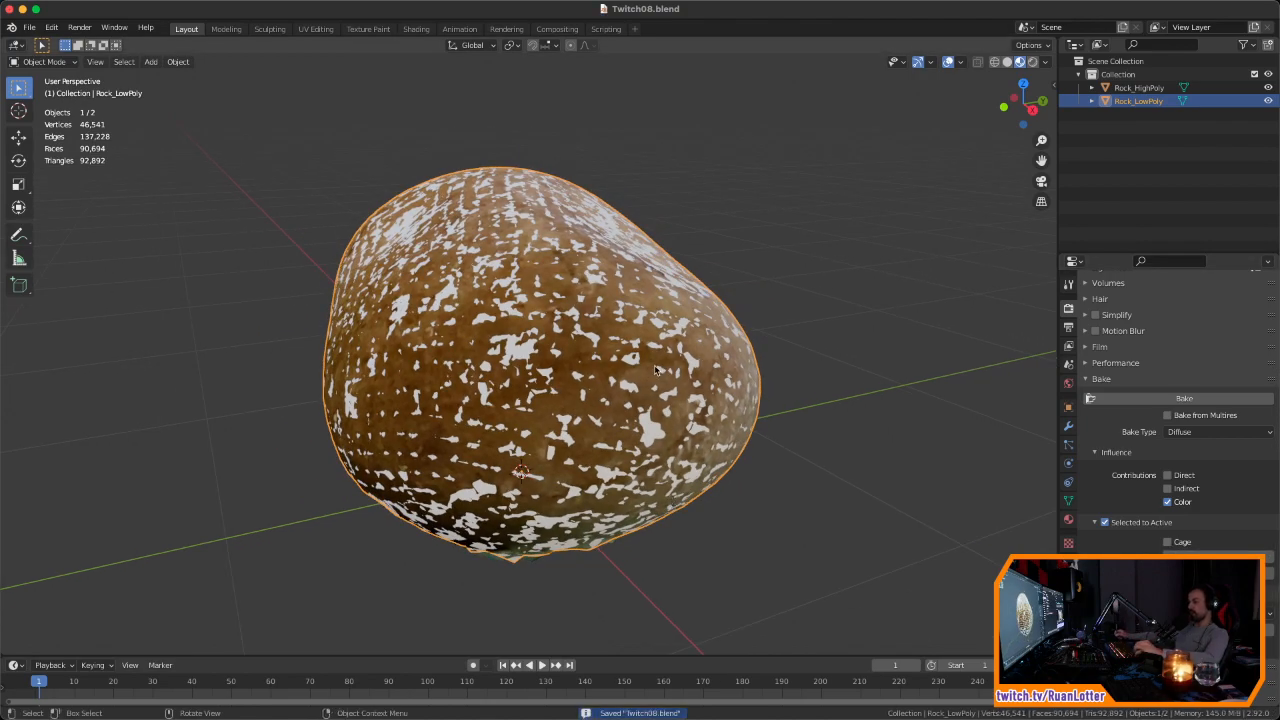
pyautogui.moveTo(800, 387); pyautogui.dragTo(943, 449, button='middle')
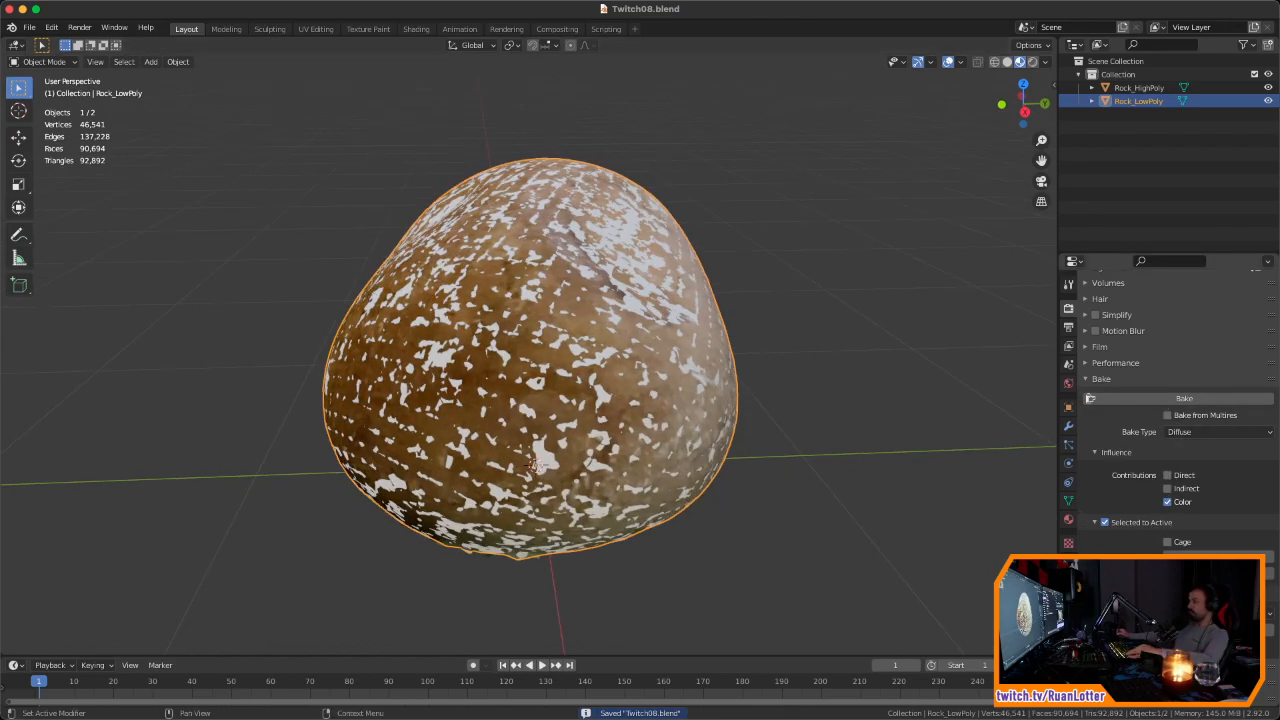
pyautogui.moveTo(773, 259); pyautogui.dragTo(654, 278, button='middle')
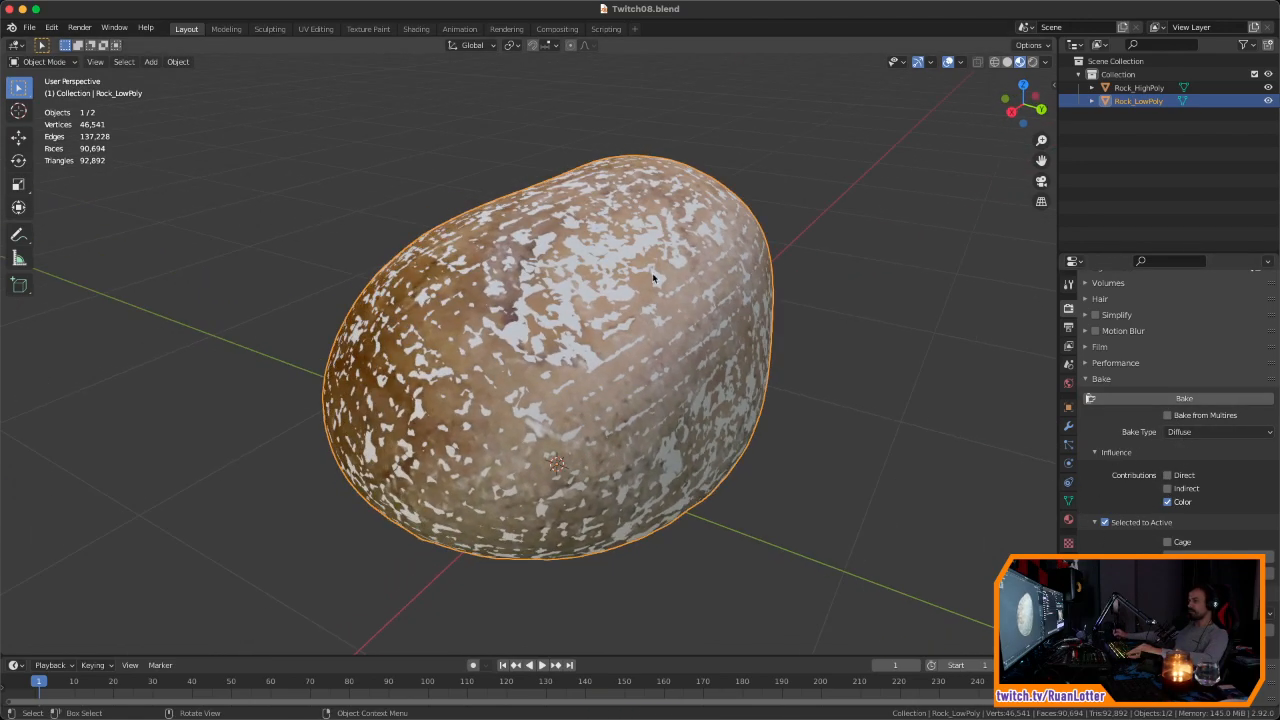
# Step: Open Rock_HighPoly's material0000 in the Shading workspace and place its texture0.jpg image node beside the Principled BSDF
pyautogui.click(603, 381)
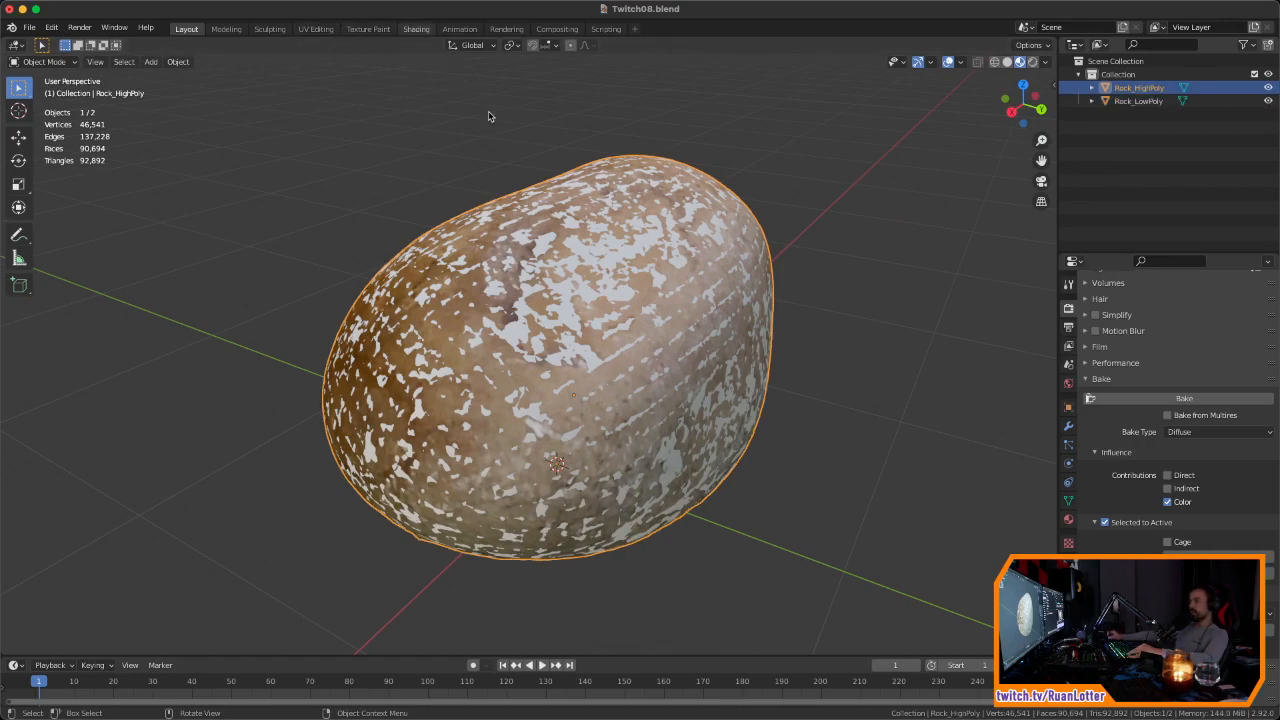
pyautogui.click(416, 28)
pyautogui.scroll(-3, 734, 591)
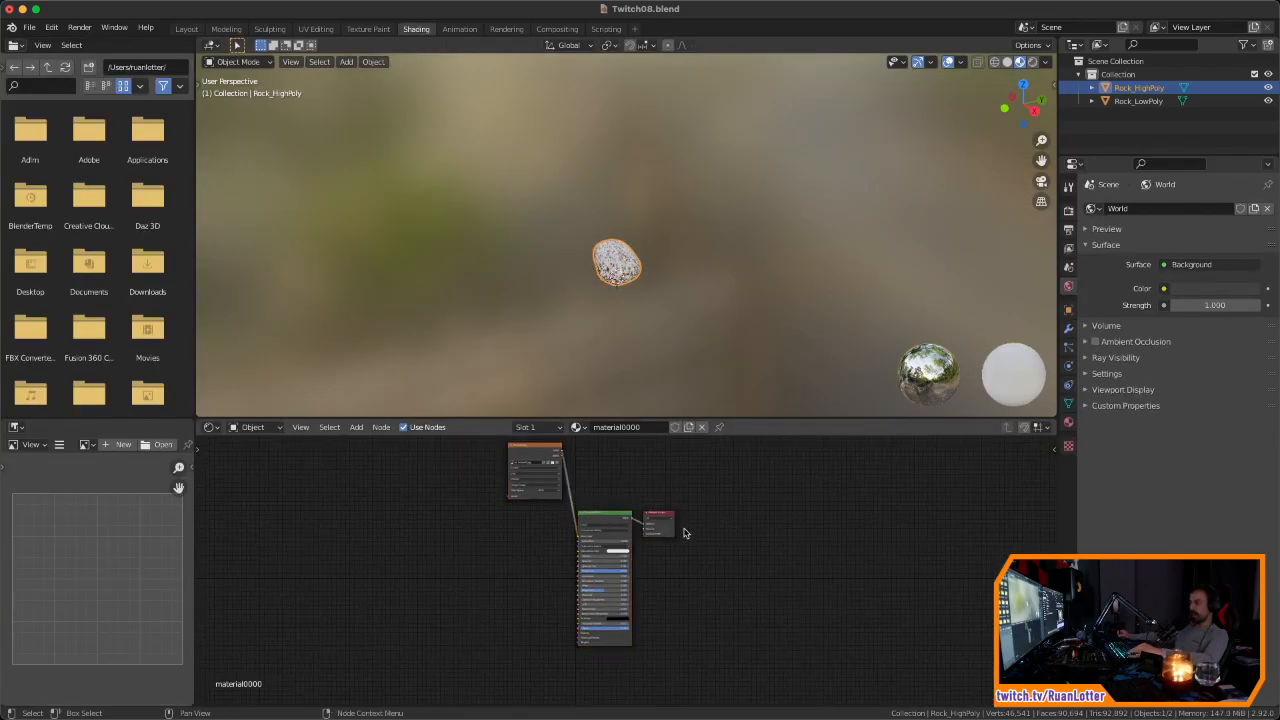
pyautogui.moveTo(535, 447); pyautogui.dragTo(531, 521)
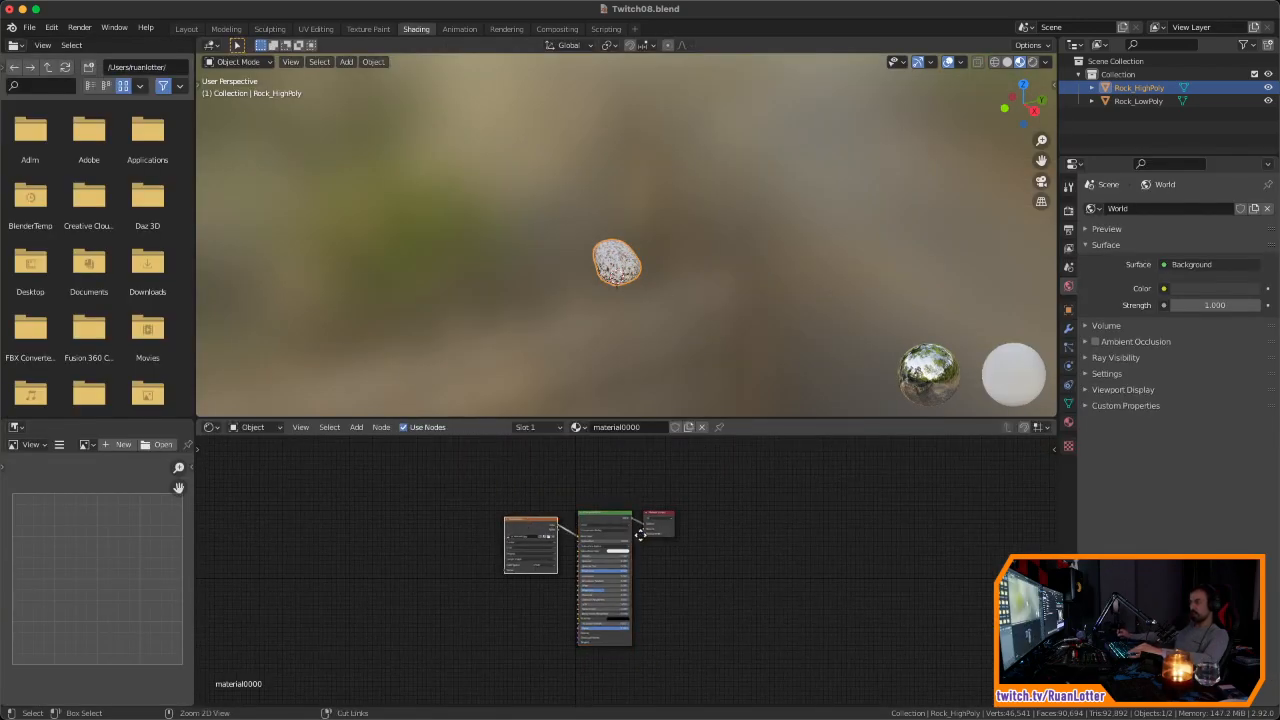
pyautogui.scroll(4, 642, 540)
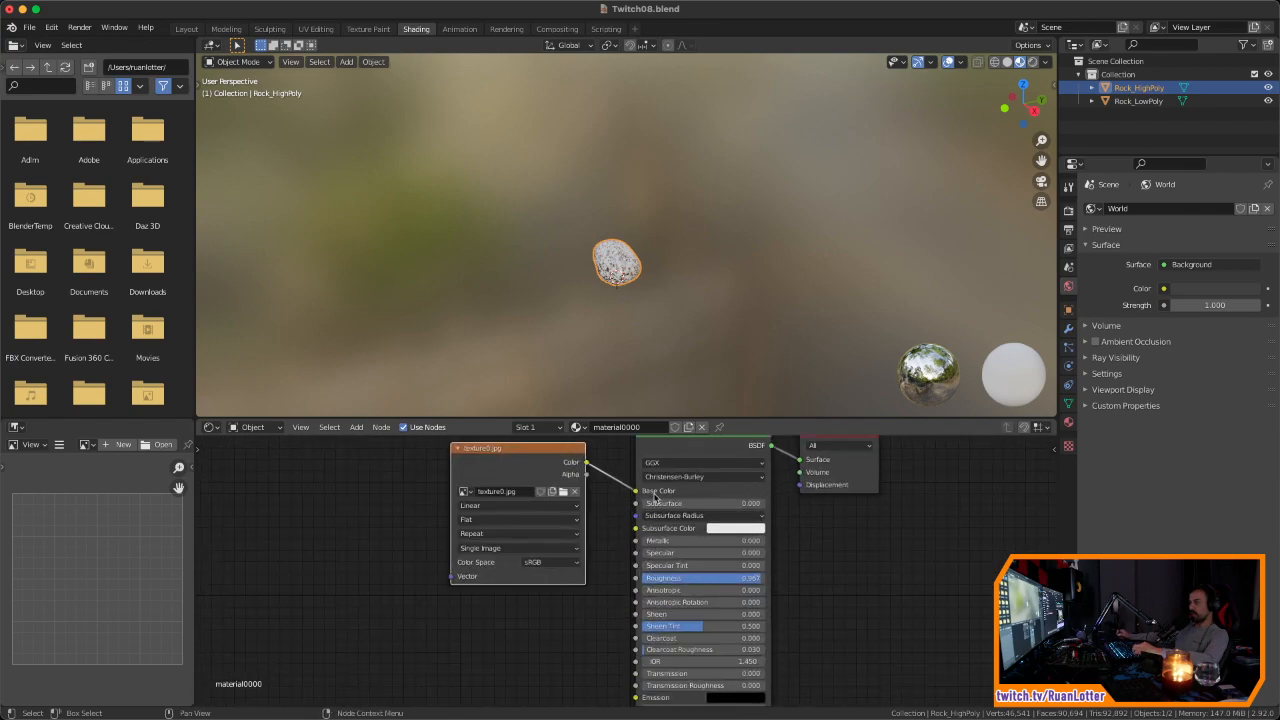
pyautogui.moveTo(659, 490); pyautogui.dragTo(680, 519, button='middle')
pyautogui.moveTo(555, 486); pyautogui.dragTo(549, 485)
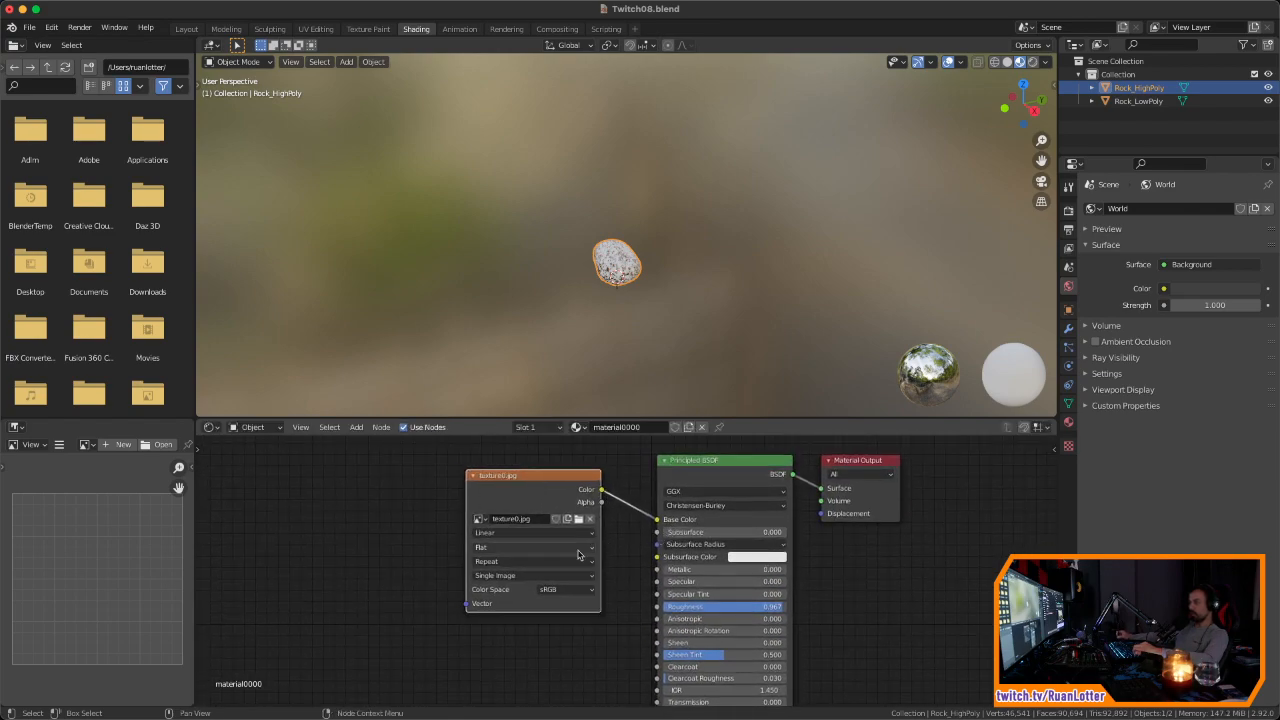
# Step: Examine how the texture0.jpg node feeds Base Color in Rock_HighPoly's material and how it looks on the rock
pyautogui.scroll(10, 635, 294)
pyautogui.scroll(-3, 686, 288)
pyautogui.scroll(-2, 686, 288)
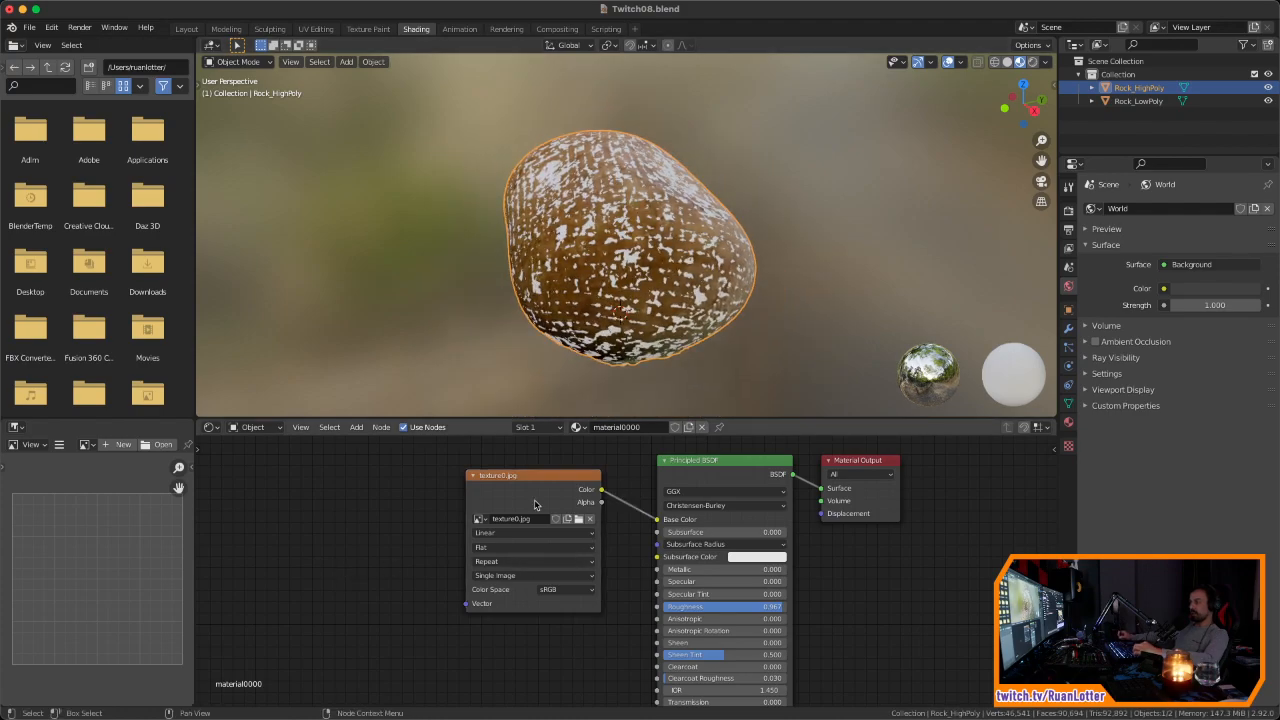
pyautogui.moveTo(542, 478)
pyautogui.mouseDown()
pyautogui.moveTo(513, 479)
pyautogui.moveTo(543, 479)
pyautogui.mouseUp()
pyautogui.click(397, 540)
pyautogui.click(536, 477)
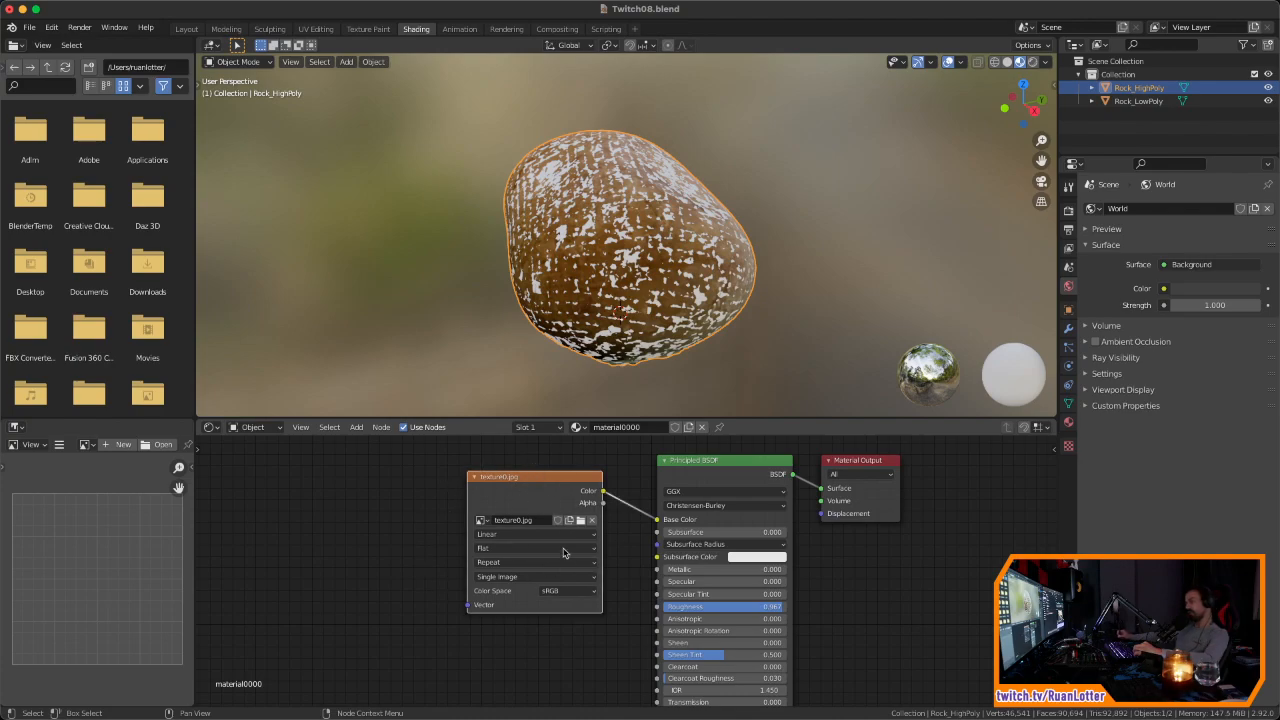
pyautogui.scroll(-4, 442, 540)
pyautogui.keyDown('shift'); pyautogui.moveTo(441, 556); pyautogui.dragTo(418, 540, button='middle'); pyautogui.keyUp('shift')
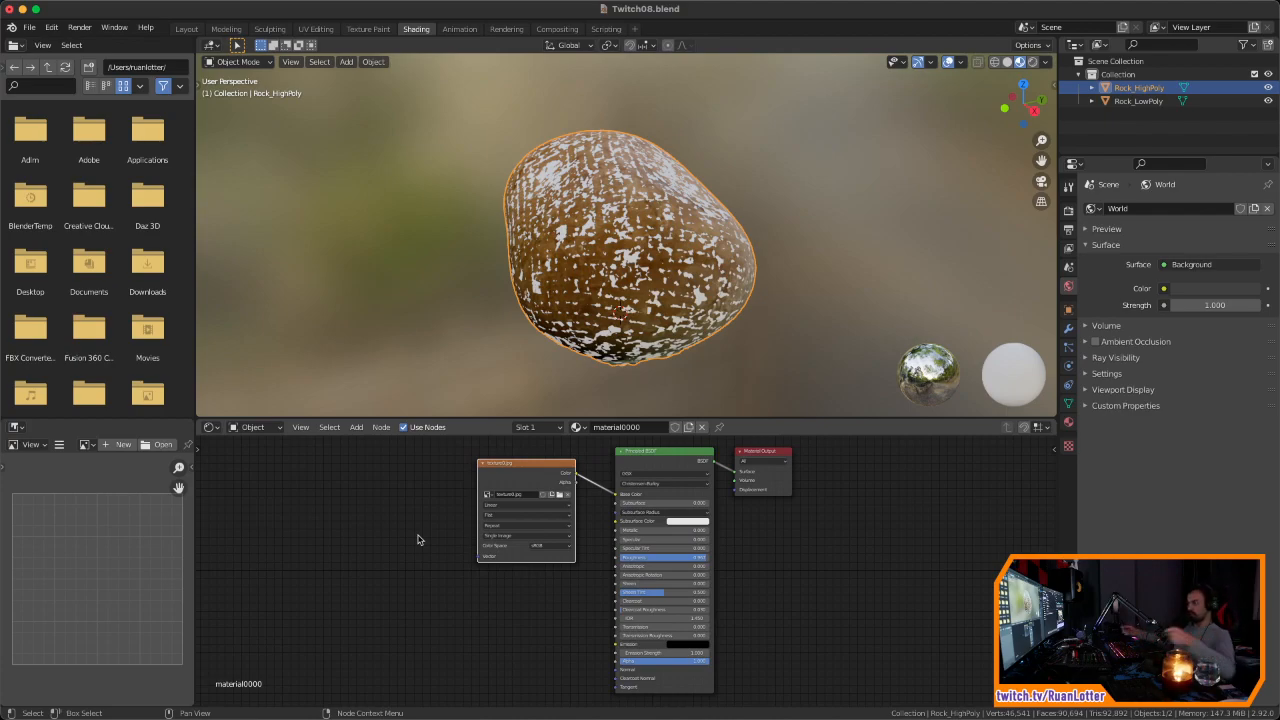
# Step: Select Rock_LowPoly in the Layout workspace and open its Default OBJ material nodes in the Shading workspace
pyautogui.click(186, 28)
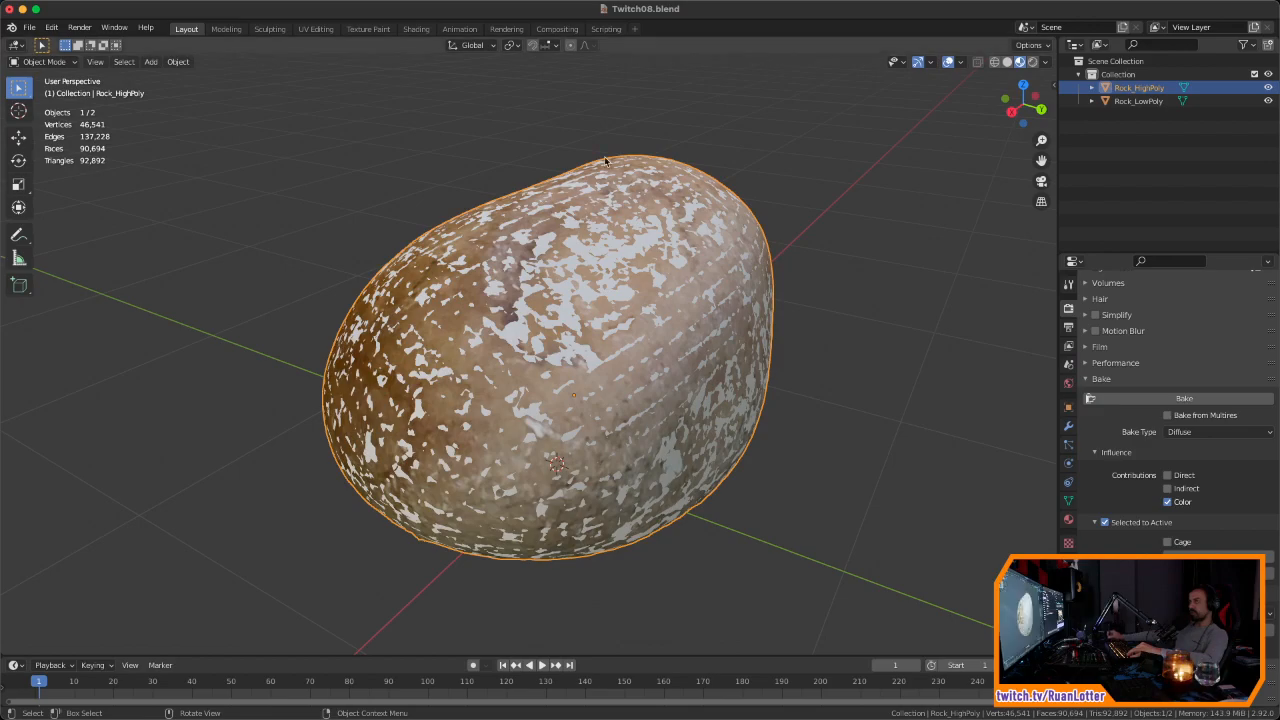
pyautogui.click(1145, 101)
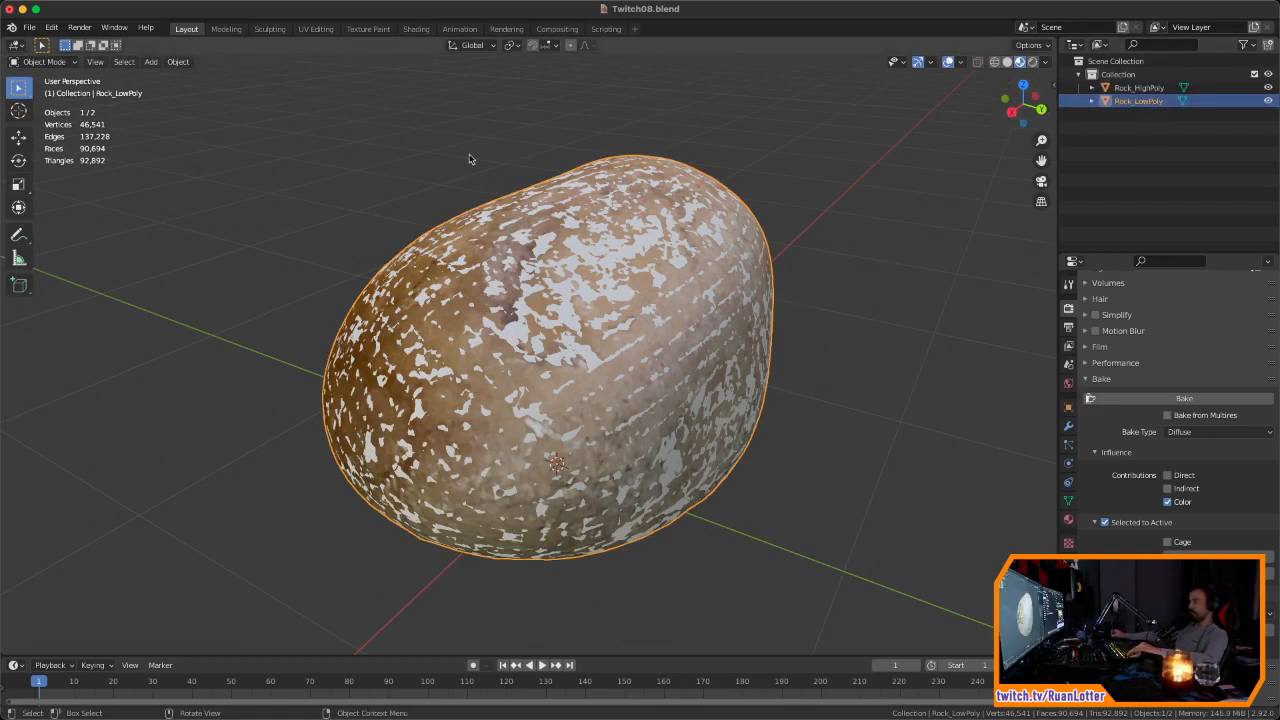
pyautogui.click(416, 28)
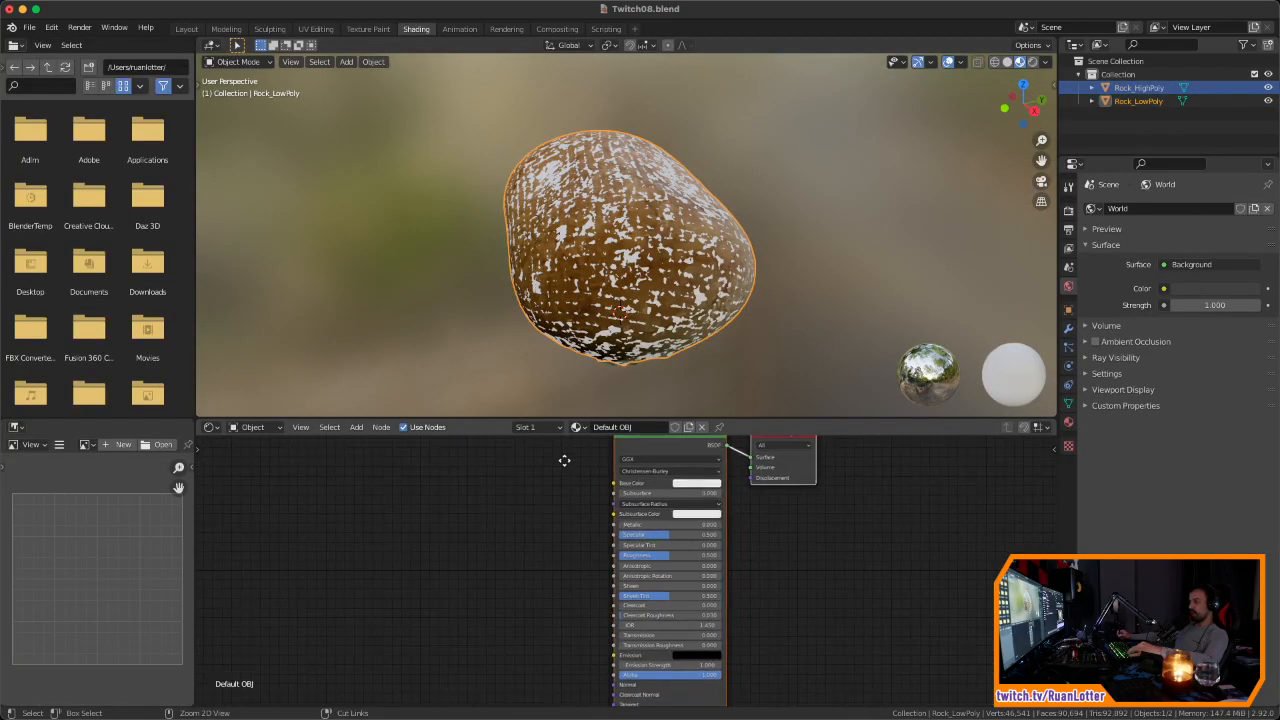
pyautogui.scroll(3, 563, 608)
pyautogui.scroll(-2, 609, 541)
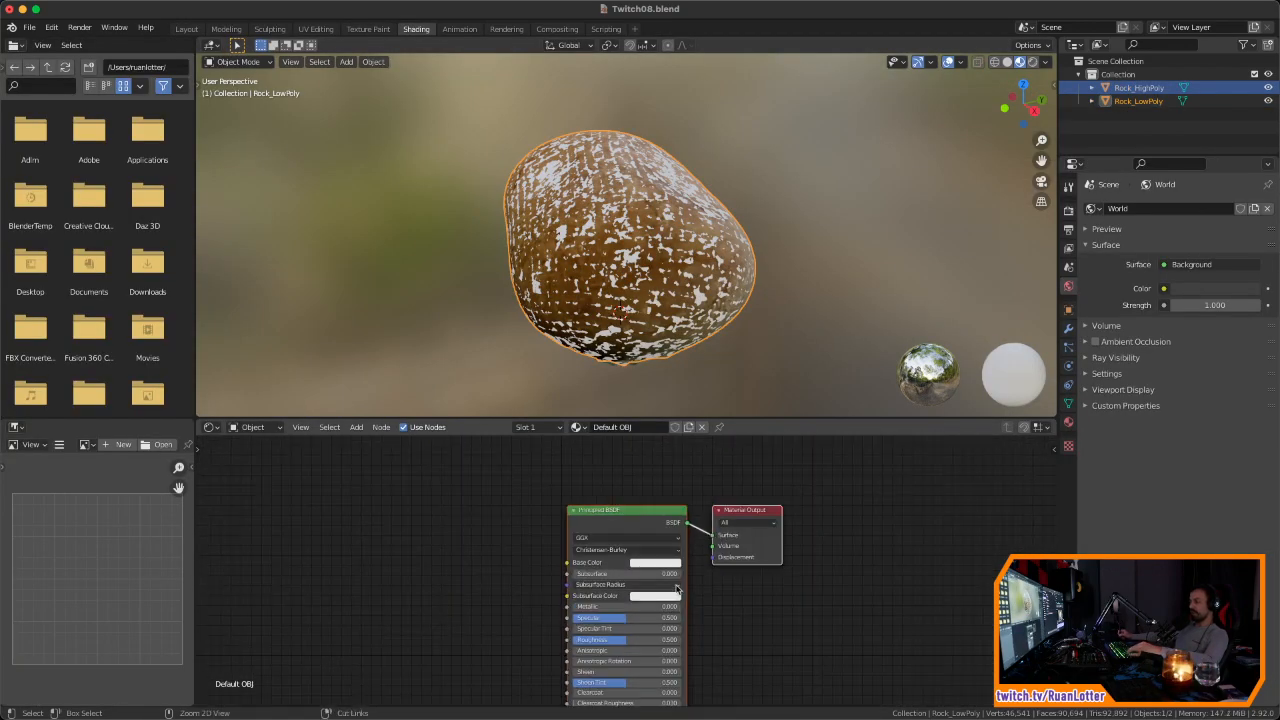
pyautogui.scroll(2, 546, 555)
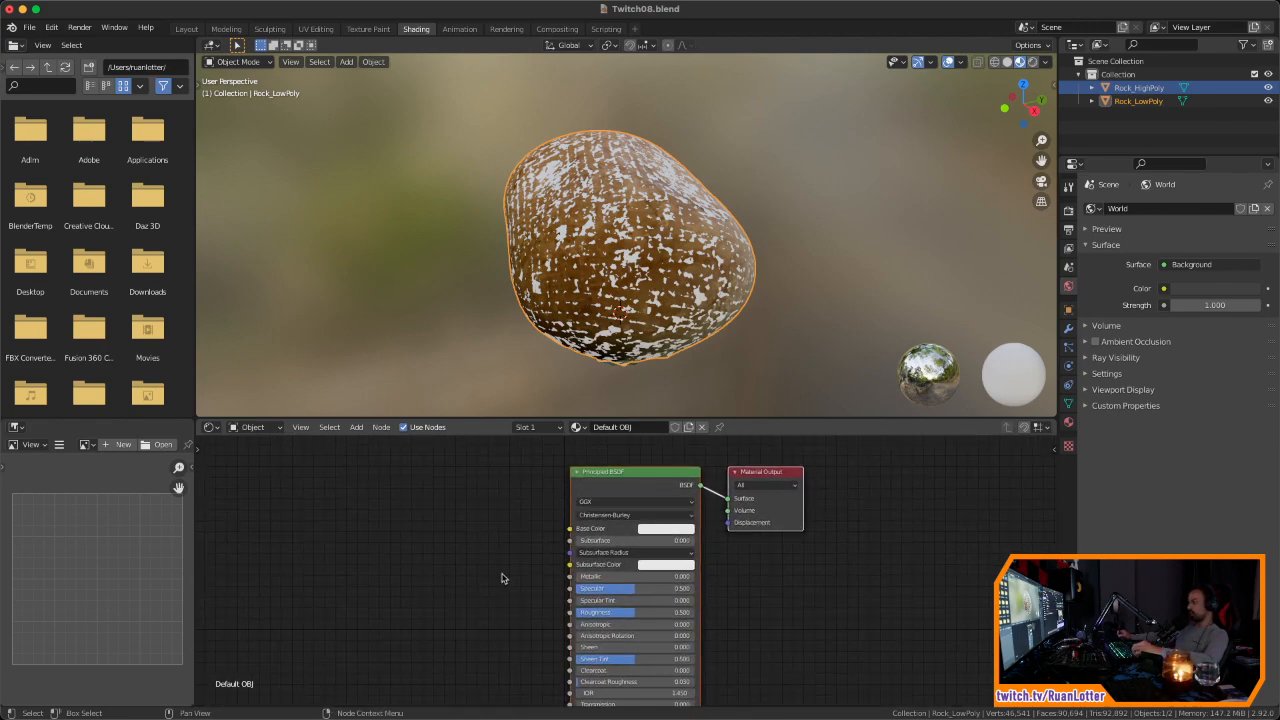
pyautogui.scroll(2, 580, 556)
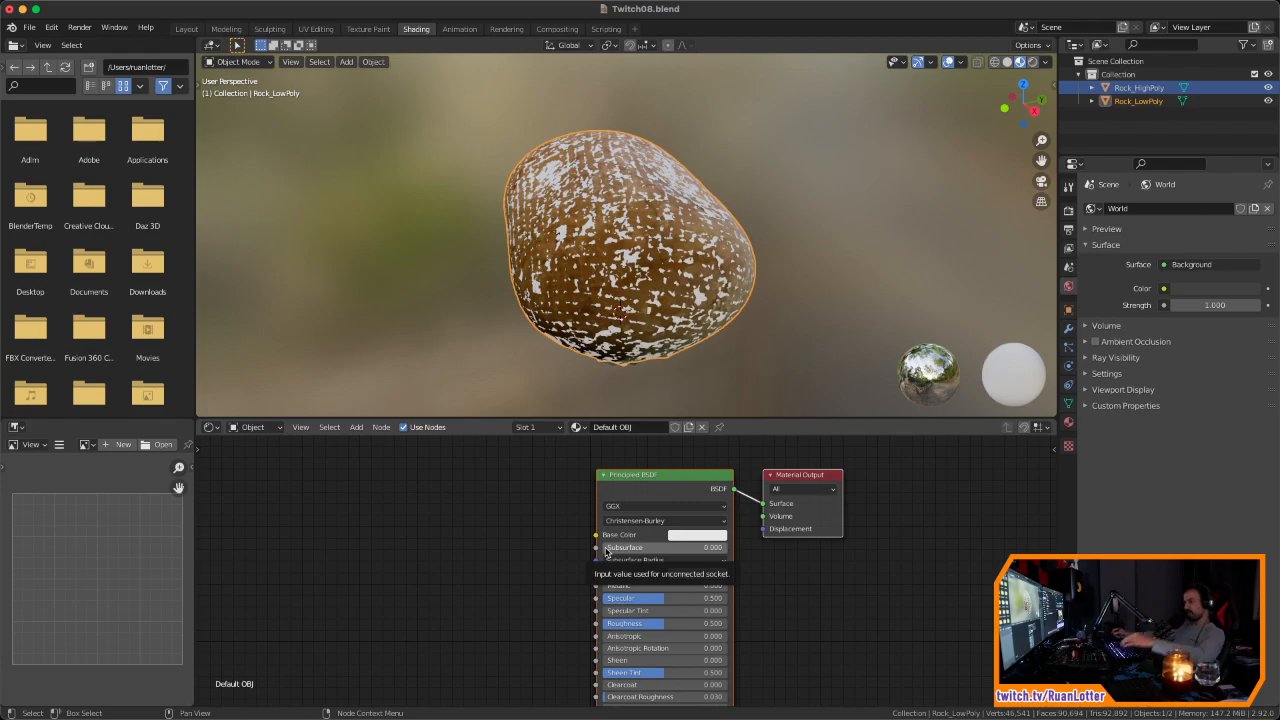
pyautogui.moveTo(487, 314); pyautogui.dragTo(616, 298, button='middle')
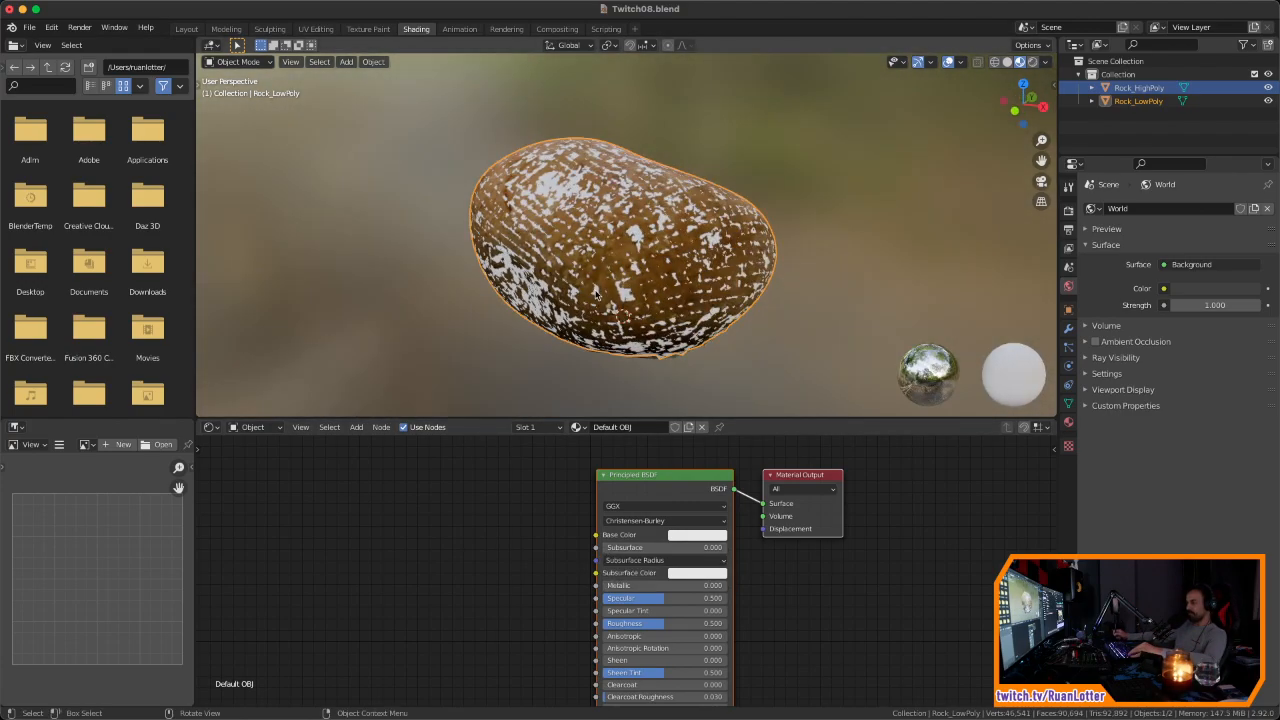
pyautogui.press('super+Tab')
pyautogui.press('super+Tab')
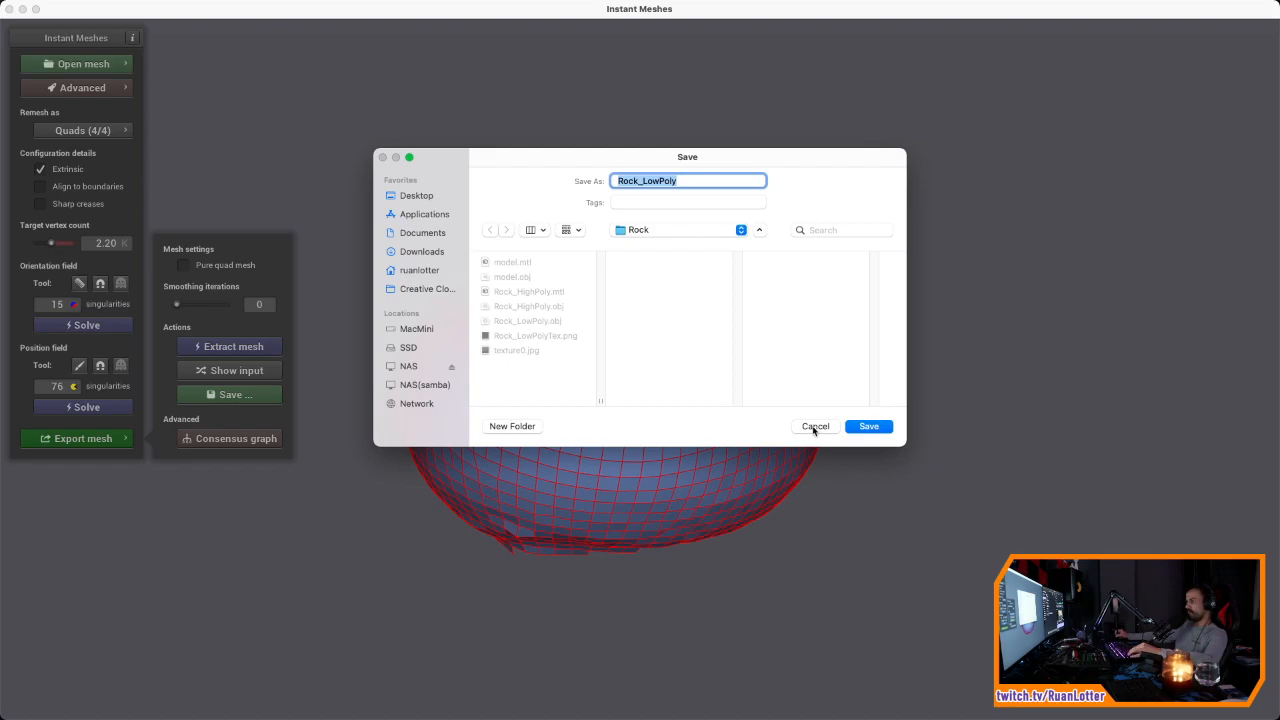
pyautogui.press('super+Tab')
# Step: Add an Image Texture node to Rock_LowPoly's material and connect its Color output to the Principled BSDF's Base Color
pyautogui.moveTo(614, 350); pyautogui.dragTo(585, 360, button='middle')
pyautogui.hotkey('shift', 'a')
pyautogui.click(440, 531)
pyautogui.write('im')
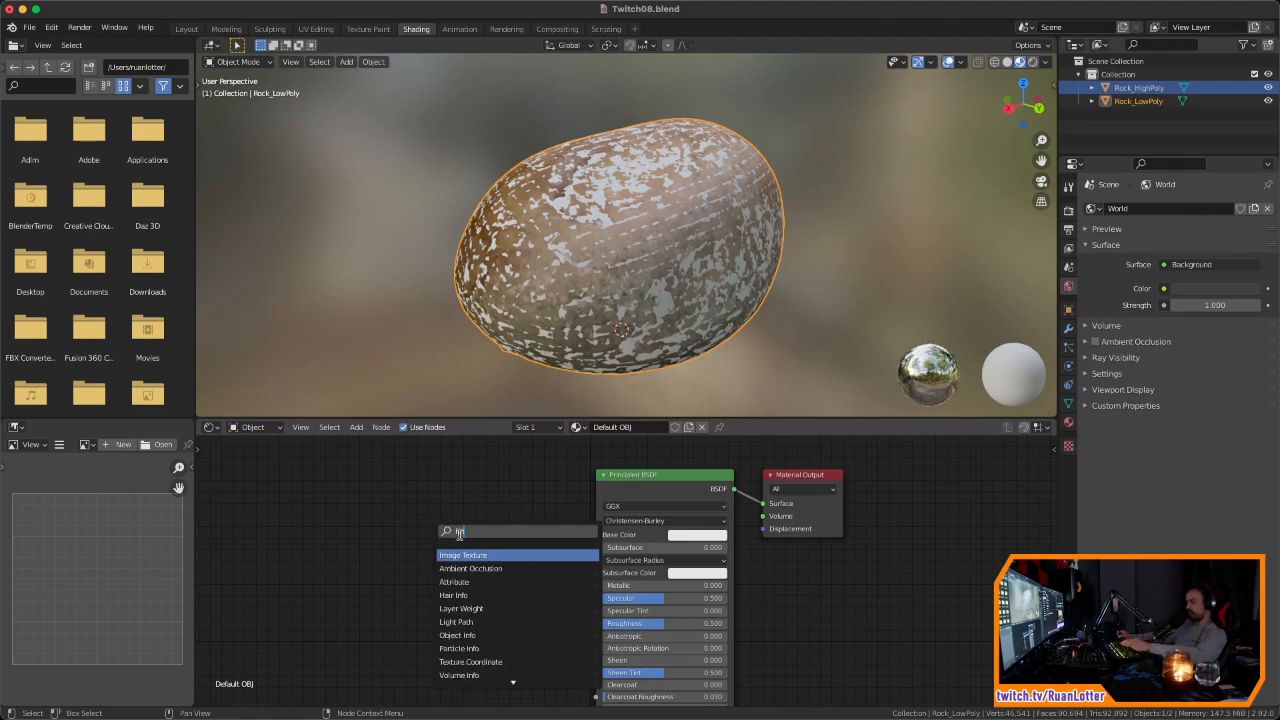
pyautogui.click(466, 556)
pyautogui.click(396, 511)
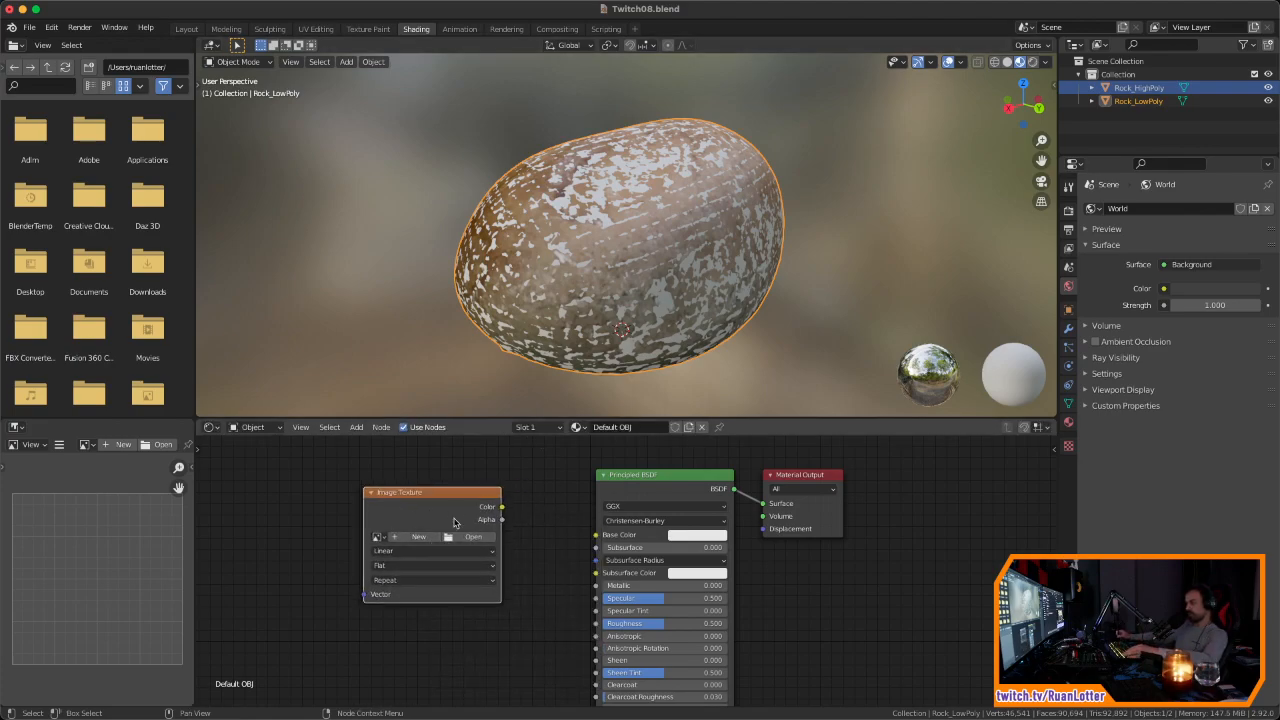
pyautogui.moveTo(501, 507); pyautogui.dragTo(592, 535)
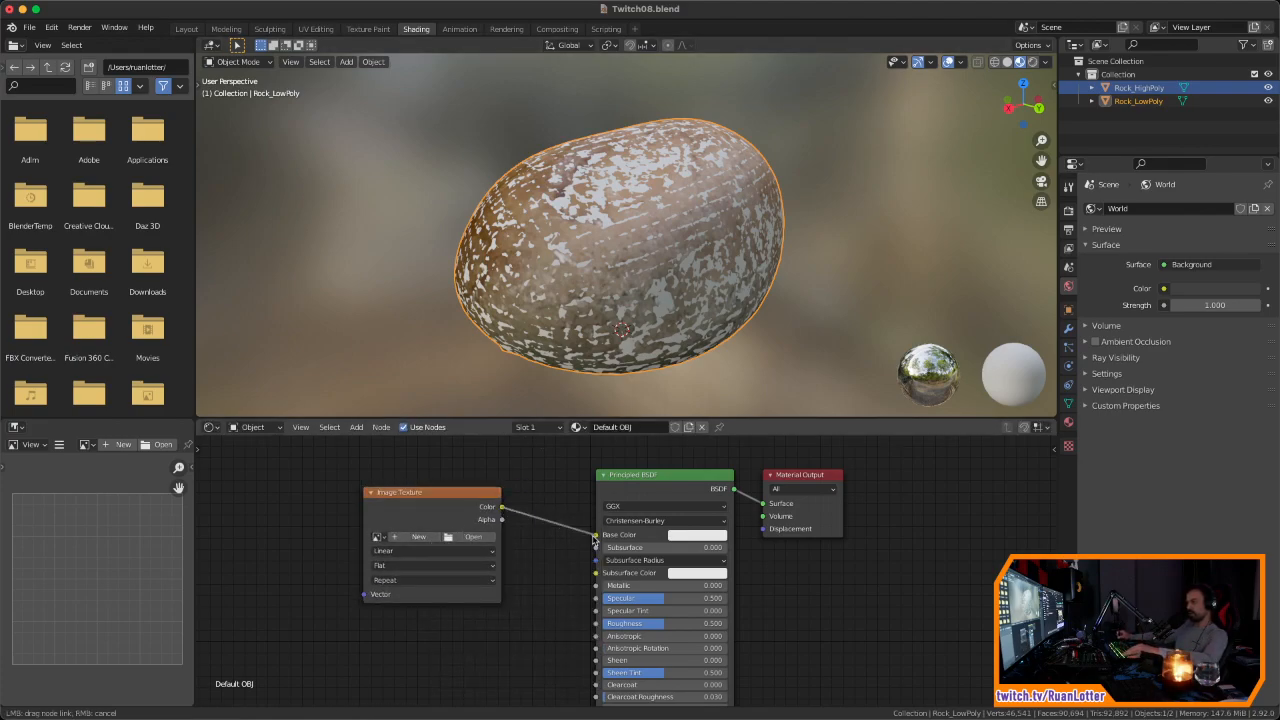
# Step: Assign the existing LowPolyTex image to the new Image Texture node
pyautogui.scroll(1, 530, 520)
pyautogui.keyDown('shift'); pyautogui.moveTo(524, 540); pyautogui.dragTo(543, 451, button='middle'); pyautogui.keyUp('shift')
pyautogui.scroll(-4, 578, 518)
pyautogui.scroll(2, 600, 470)
pyautogui.moveTo(470, 520); pyautogui.dragTo(643, 540, button='middle')
pyautogui.keyDown('ctrl'); pyautogui.moveTo(643, 540); pyautogui.dragTo(636, 431, button='middle'); pyautogui.keyUp('ctrl')
pyautogui.click(524, 506)
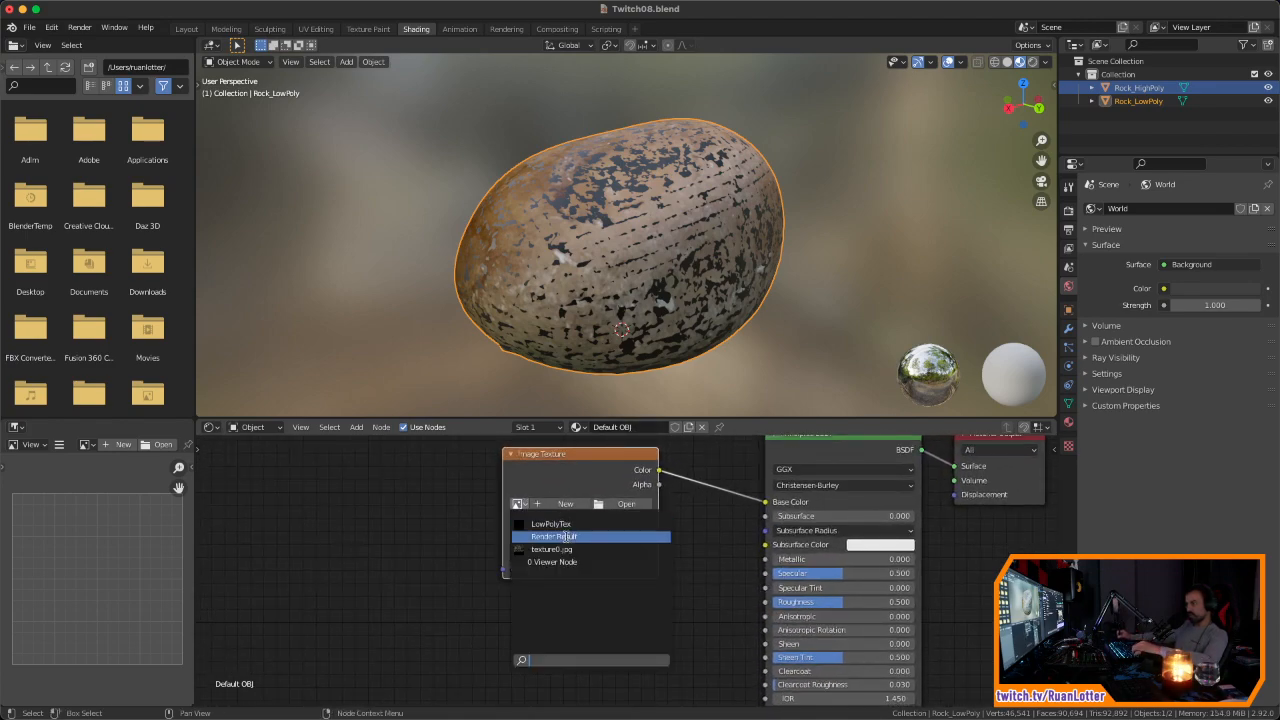
pyautogui.click(553, 524)
pyautogui.keyDown('ctrl'); pyautogui.moveTo(451, 554); pyautogui.dragTo(533, 550, button='middle'); pyautogui.keyUp('ctrl')
pyautogui.moveTo(533, 550); pyautogui.dragTo(582, 551, button='middle')
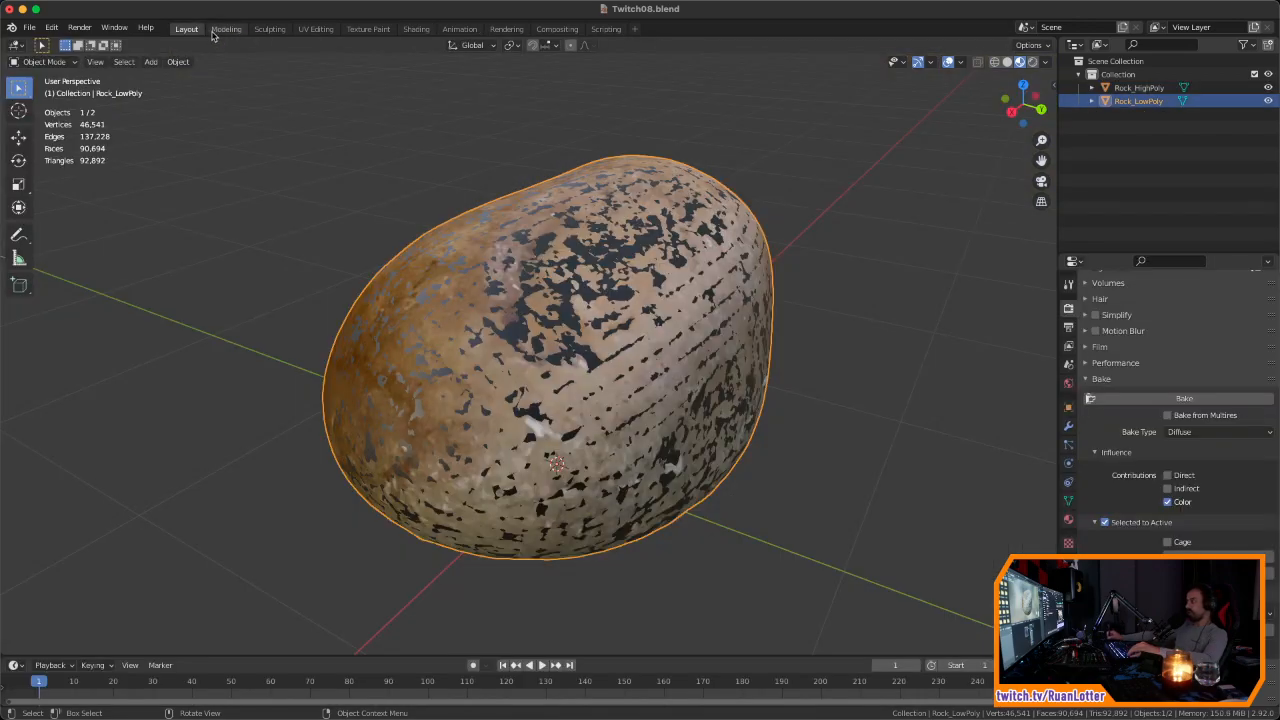
# Step: Return to the Layout workspace, look over the overlapping rocks, and save the Blender file
pyautogui.click(187, 29)
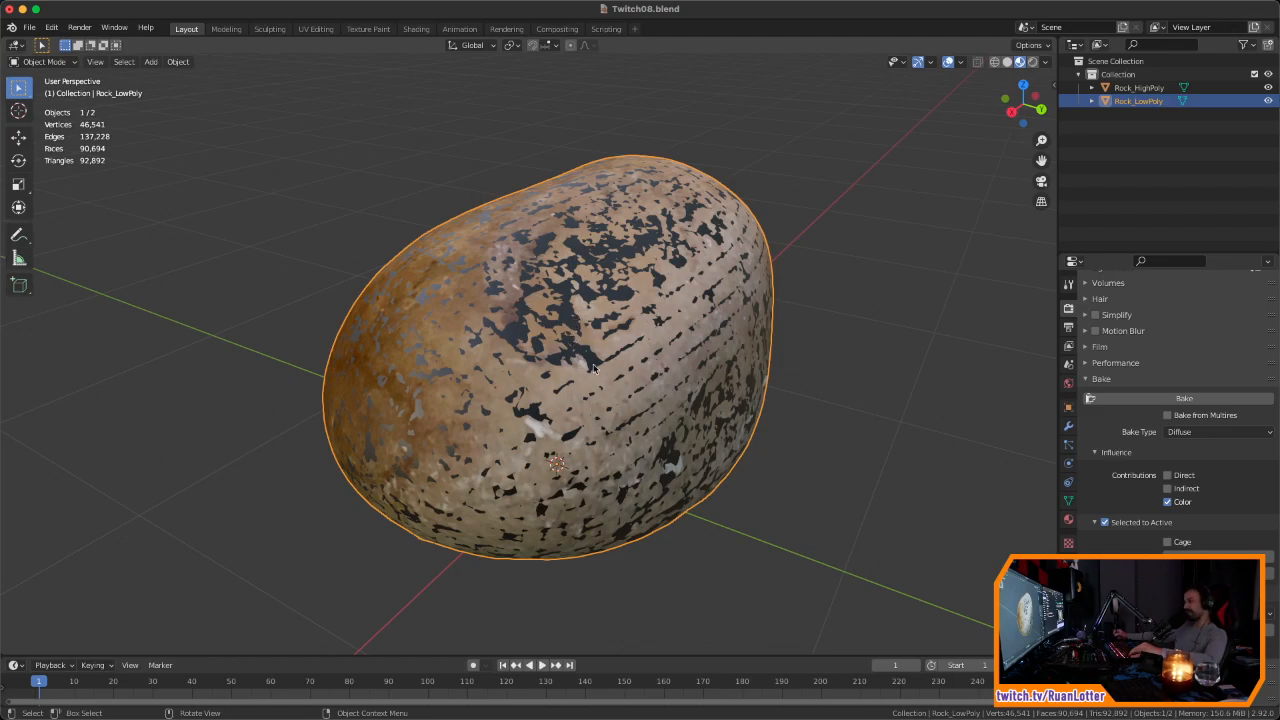
pyautogui.scroll(3, 580, 368)
pyautogui.moveTo(576, 348); pyautogui.dragTo(582, 392, button='middle')
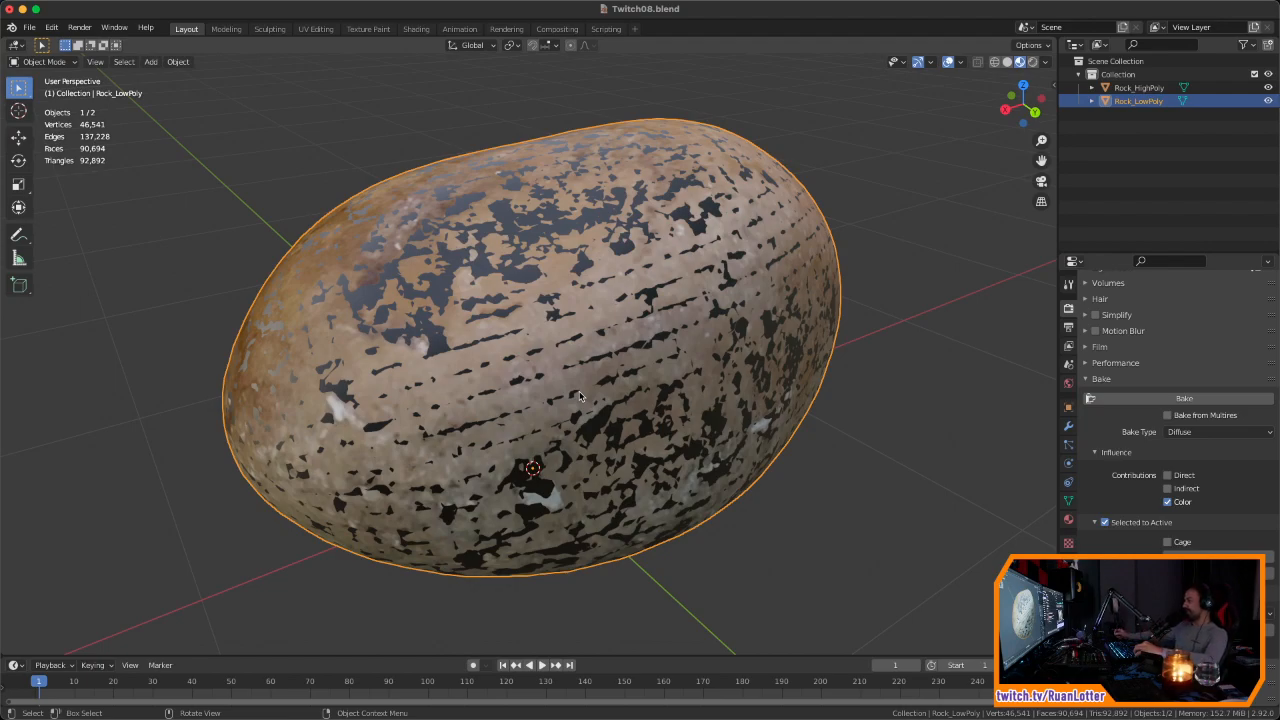
pyautogui.moveTo(589, 302); pyautogui.dragTo(618, 305, button='middle')
pyautogui.keyDown('ctrl'); pyautogui.moveTo(618, 305); pyautogui.dragTo(618, 342, button='middle'); pyautogui.keyUp('ctrl')
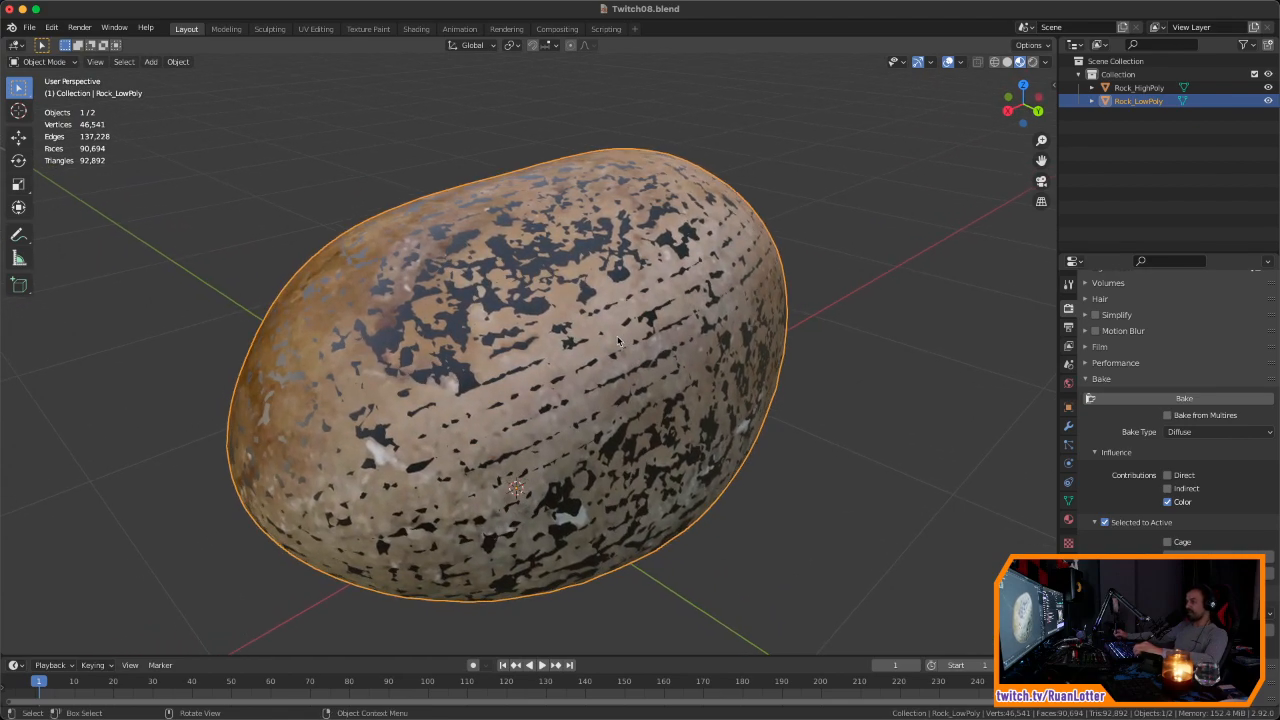
pyautogui.press('super+s')
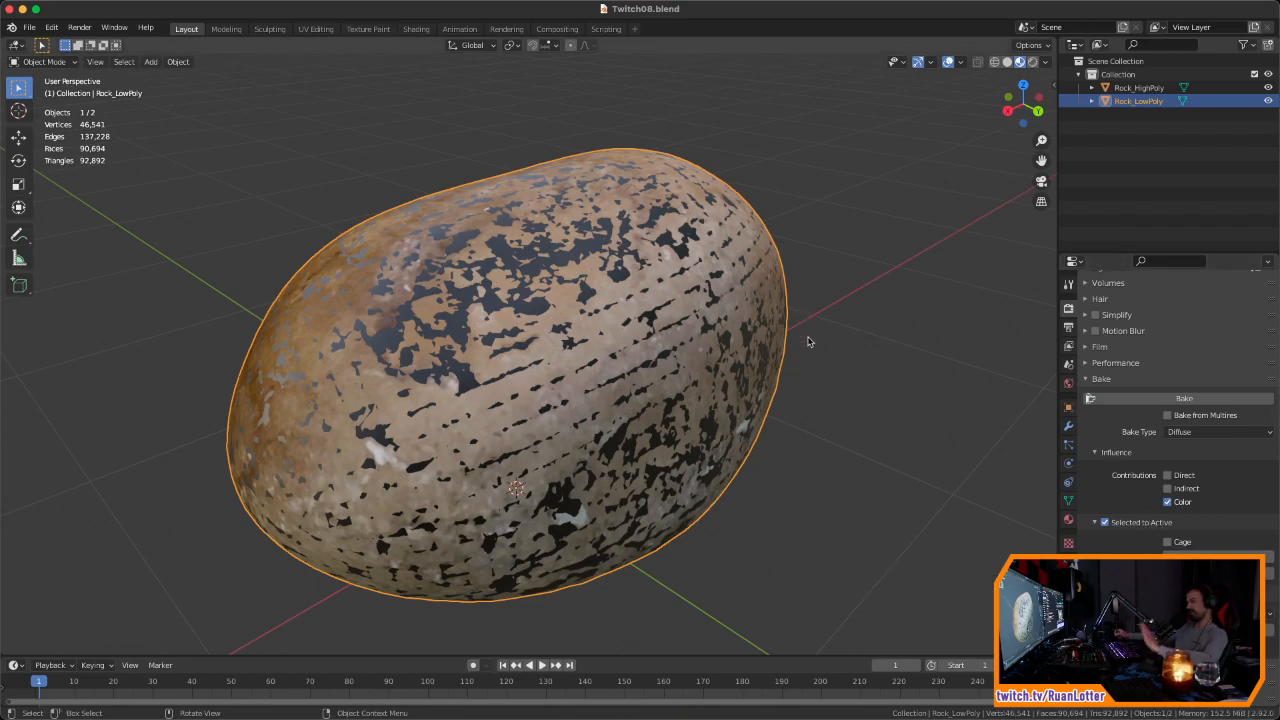
pyautogui.moveTo(768, 390); pyautogui.dragTo(806, 438, button='middle')
pyautogui.moveTo(809, 363)
pyautogui.mouseDown(button='middle')
pyautogui.moveTo(774, 371)
pyautogui.moveTo(794, 380)
pyautogui.mouseUp(button='middle')
pyautogui.hotkey('ctrl', 's')
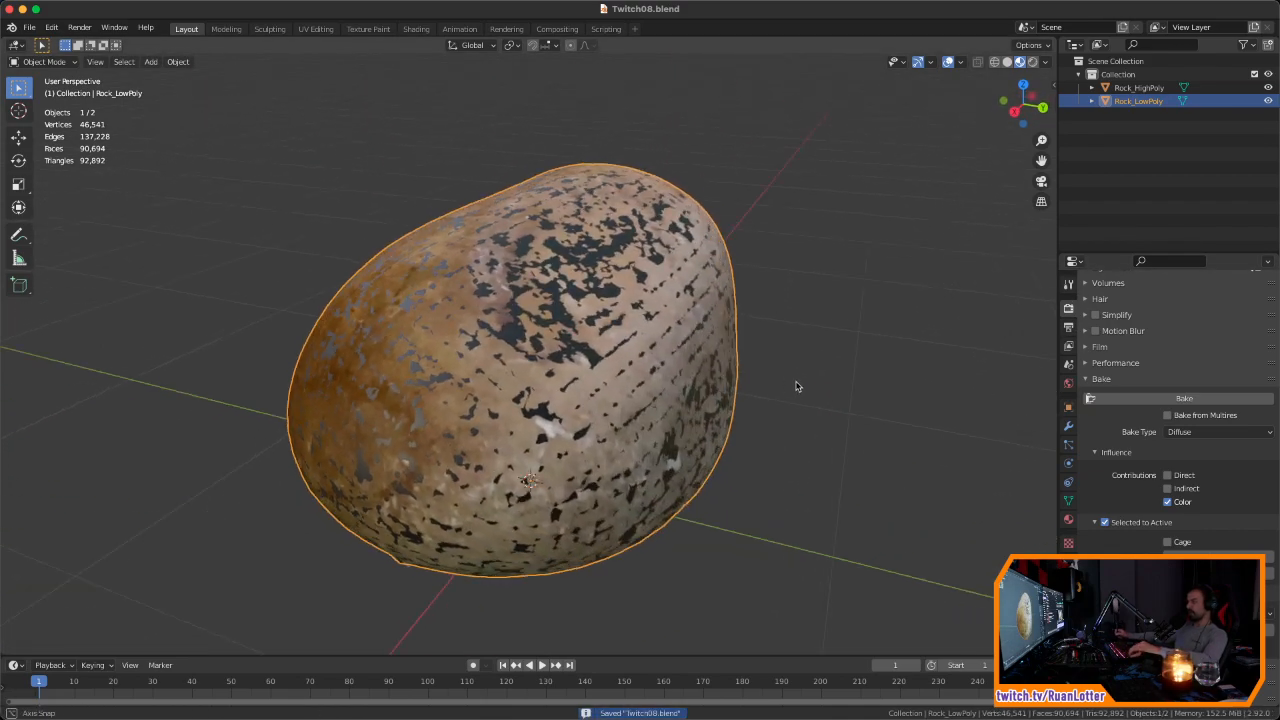
# Step: Select Rock_HighPoly plus Rock_LowPoly as the active object, save the file, and bake the diffuse colour
pyautogui.click(610, 343)
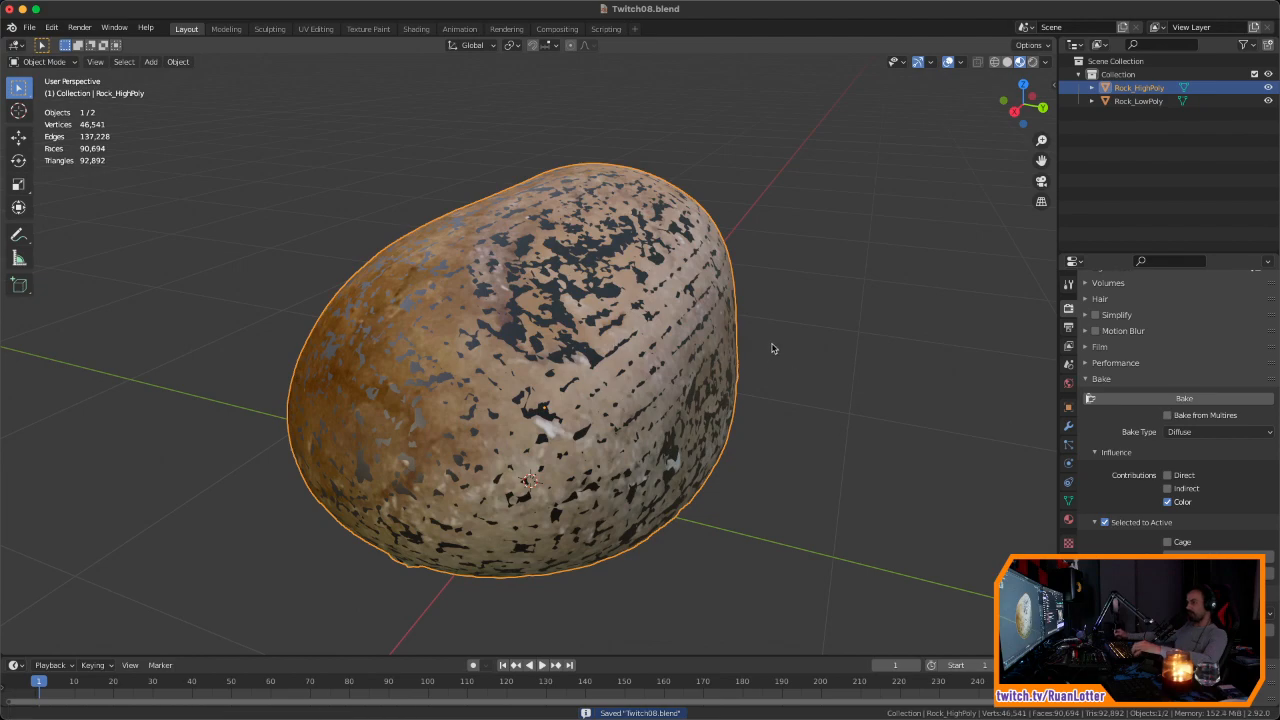
pyautogui.scroll(2, 766, 348)
pyautogui.keyDown('shift'); pyautogui.click(506, 327); pyautogui.keyUp('shift')
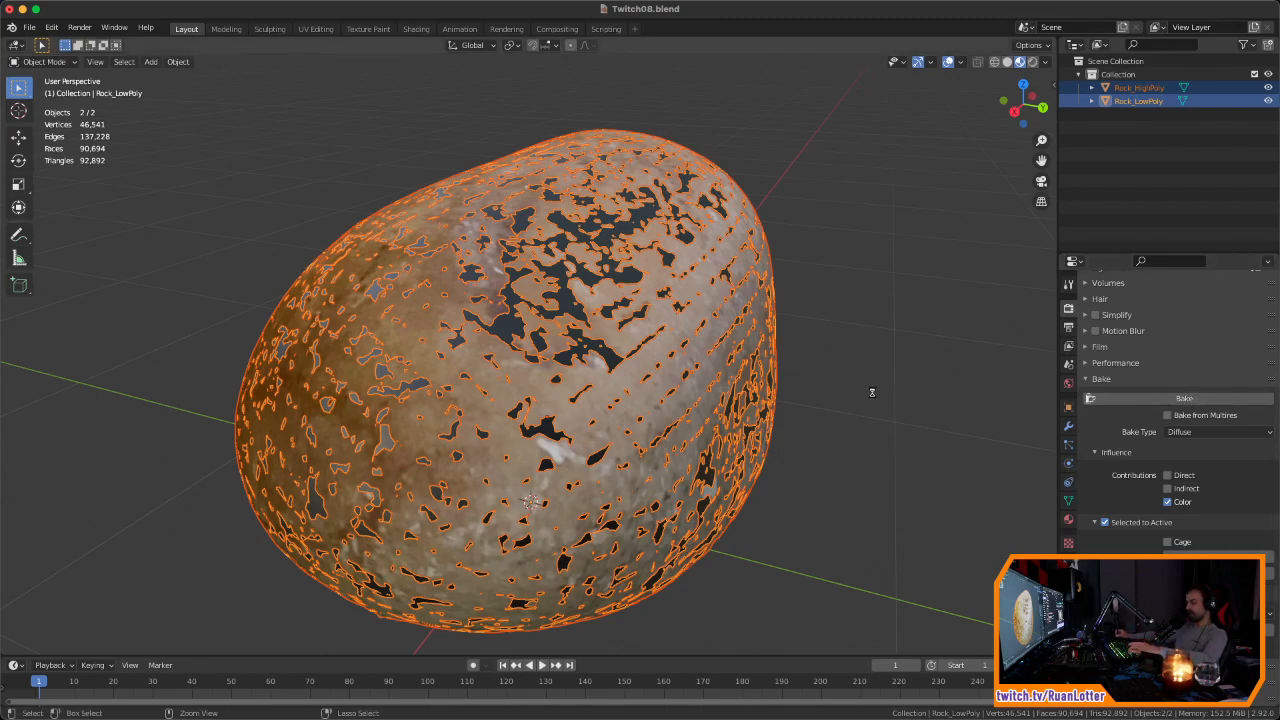
pyautogui.hotkey('ctrl', 's')
pyautogui.click(1188, 399)
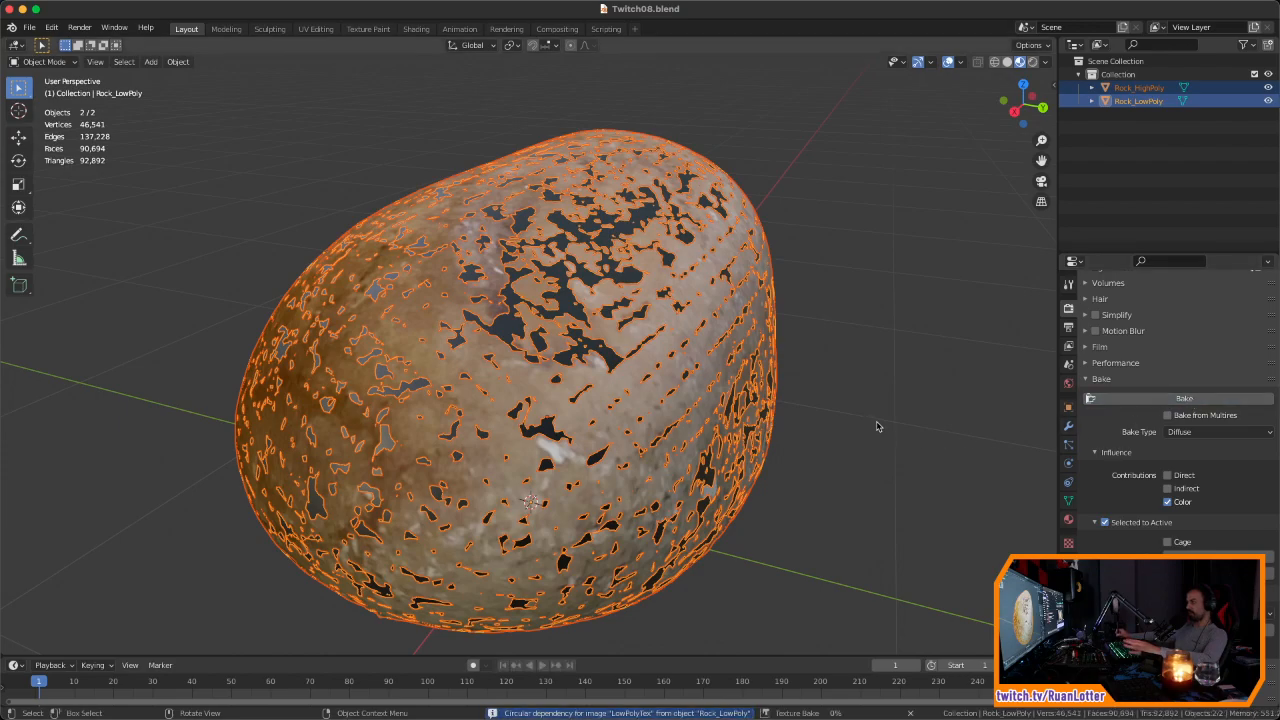
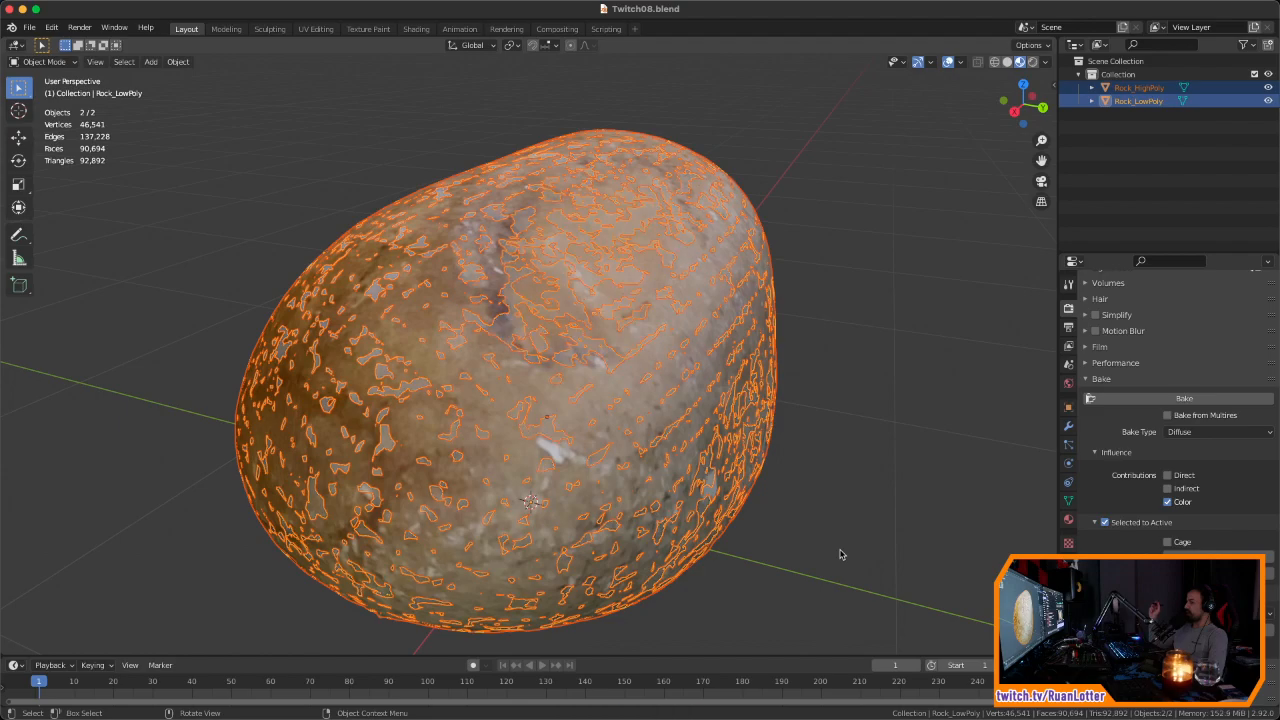
# Step: Hide Rock_HighPoly and put Rock_LowPoly into Edit Mode to inspect its mesh with the baked texture
pyautogui.click(855, 363)
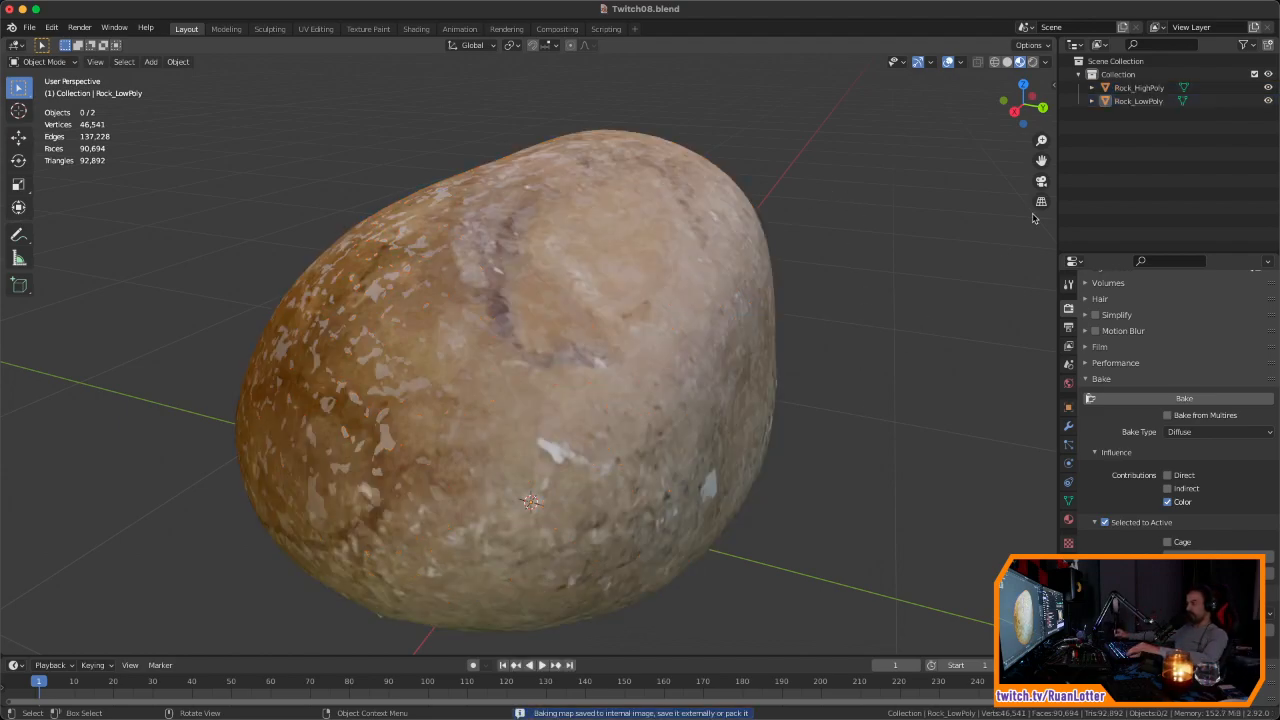
pyautogui.click(1268, 88)
pyautogui.moveTo(847, 349); pyautogui.dragTo(657, 429, button='middle')
pyautogui.click(657, 429)
pyautogui.press('Tab')
pyautogui.moveTo(783, 409); pyautogui.dragTo(817, 363, button='middle')
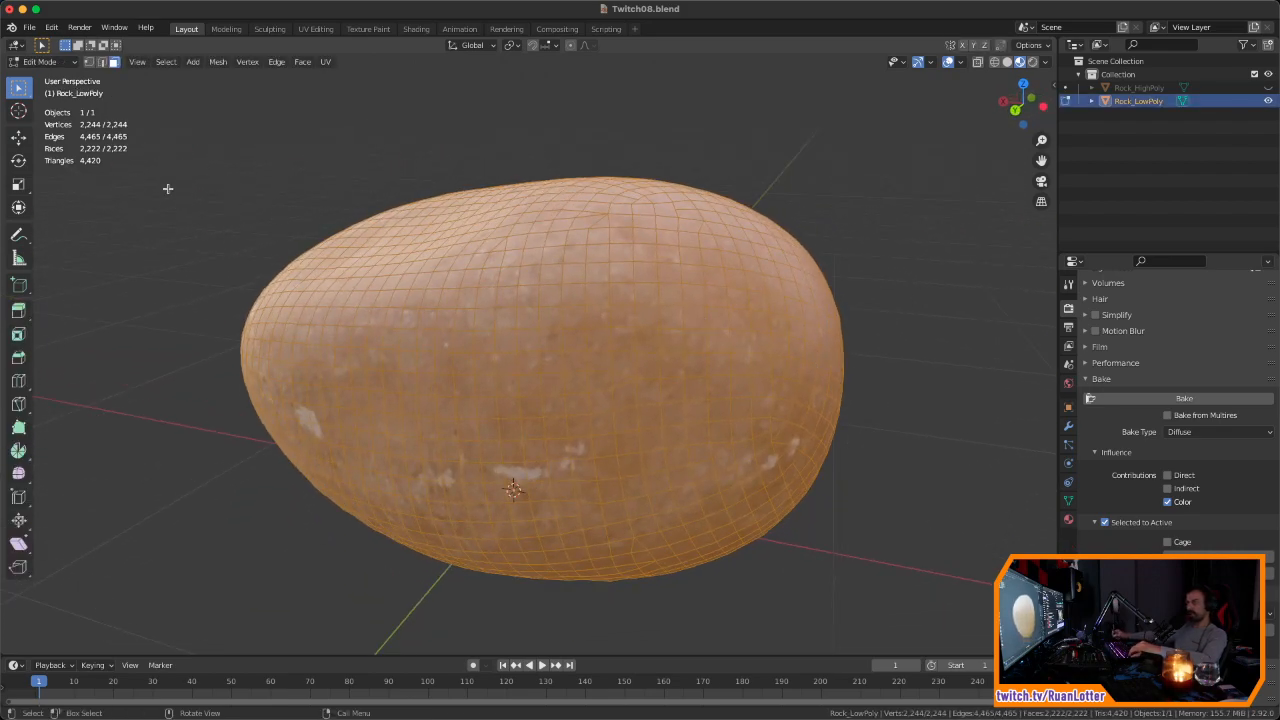
# Step: Examine the baked texture on Rock_LowPoly from several sides, leave Edit Mode, and inspect its material nodes in the Shading workspace
pyautogui.click(541, 358)
pyautogui.moveTo(541, 358); pyautogui.dragTo(700, 401, button='middle')
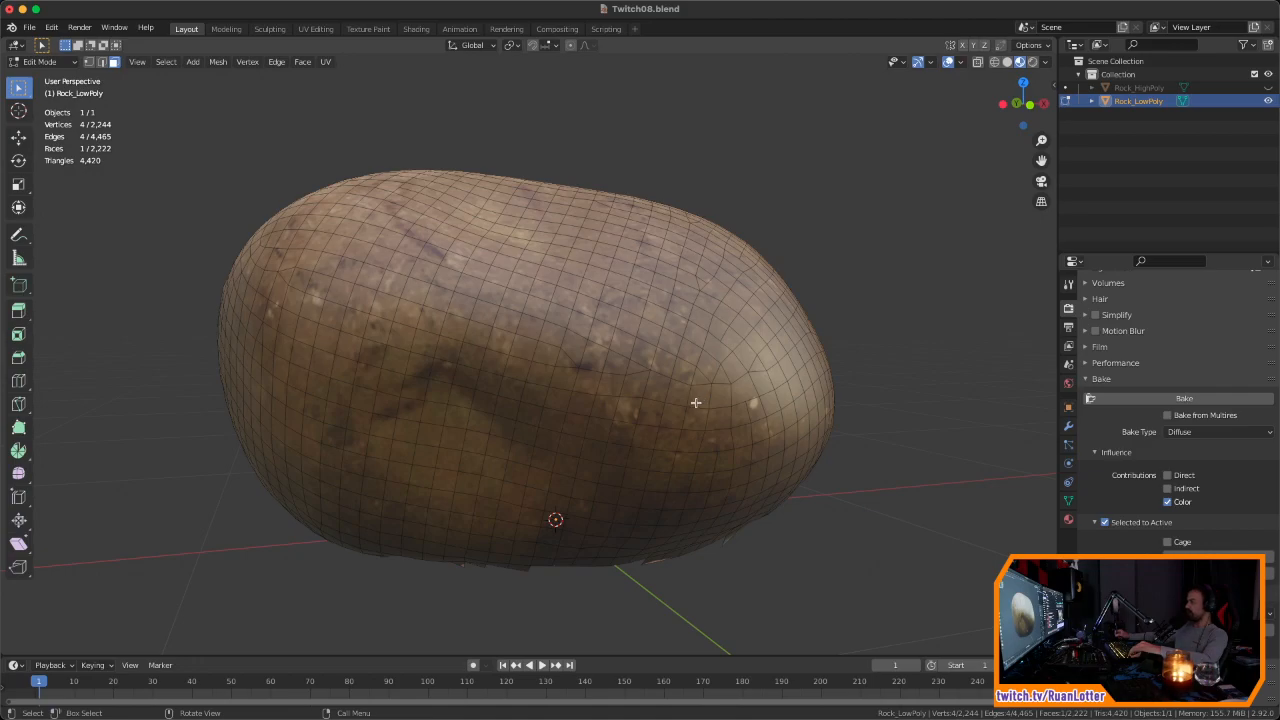
pyautogui.press('Tab')
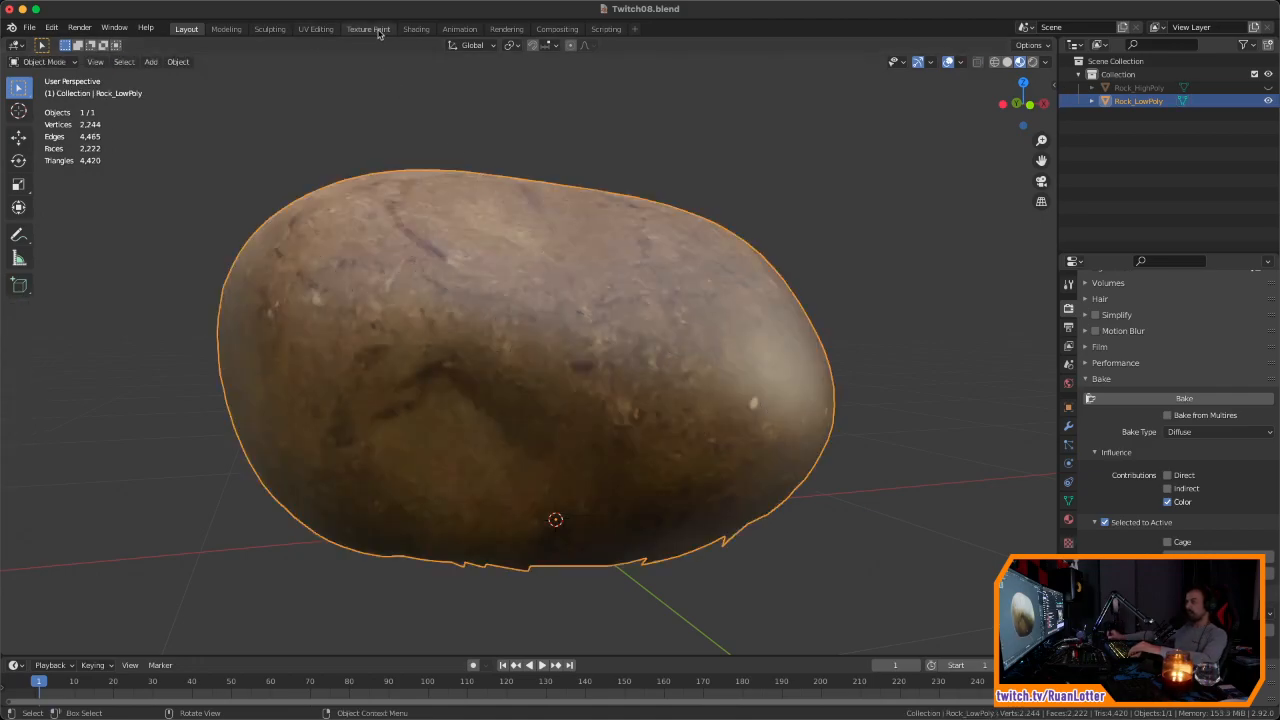
pyautogui.click(416, 28)
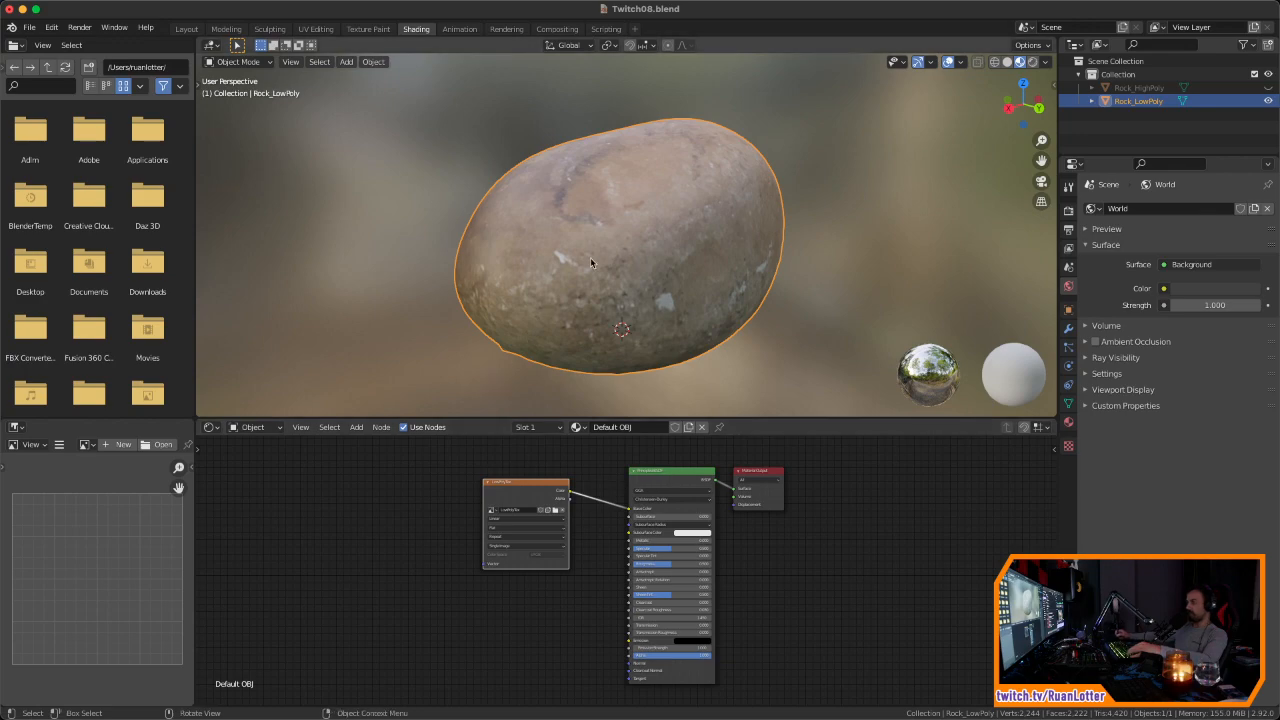
pyautogui.moveTo(590, 257); pyautogui.dragTo(617, 261, button='middle')
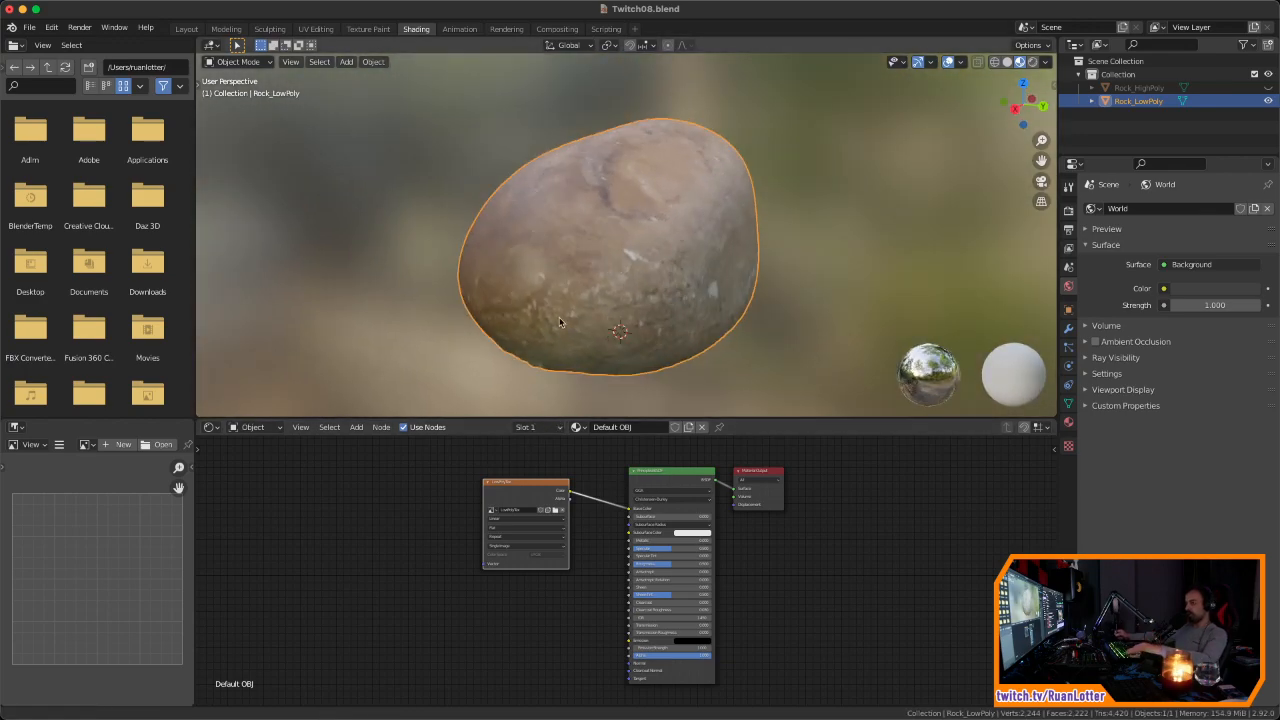
pyautogui.scroll(2, 559, 317)
pyautogui.scroll(3, 445, 525)
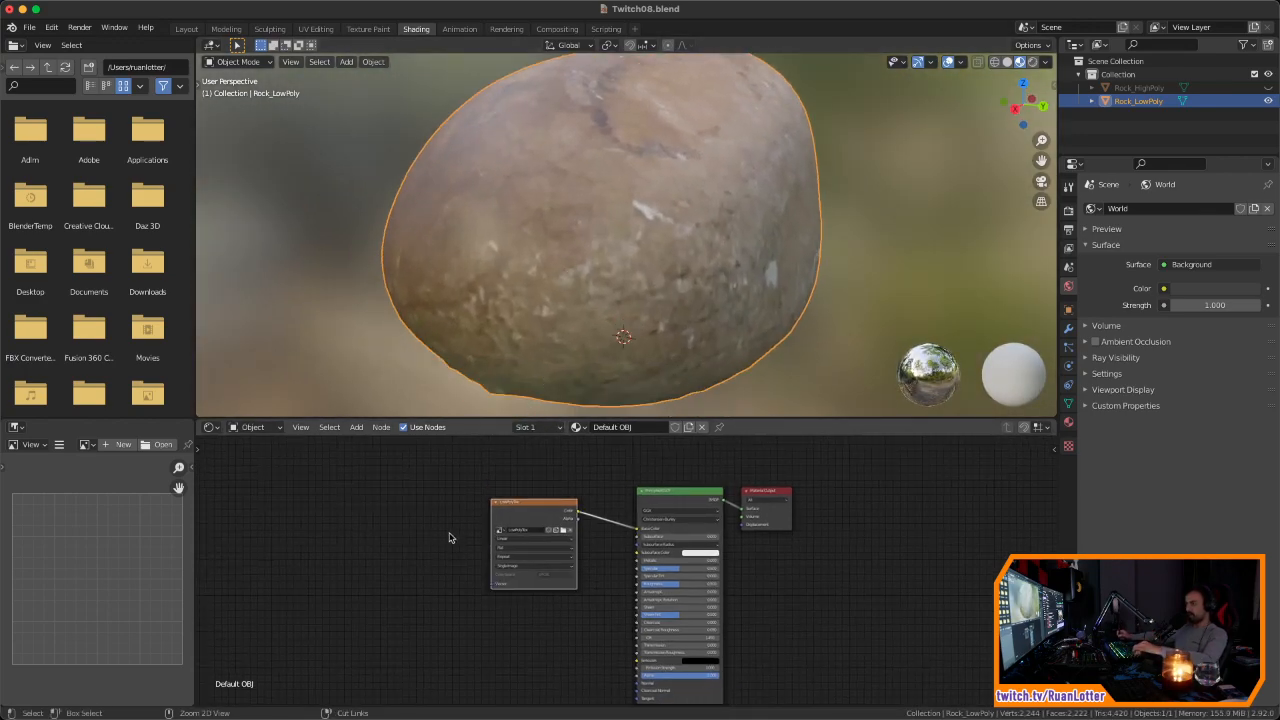
pyautogui.scroll(1, 600, 540)
pyautogui.moveTo(600, 540); pyautogui.dragTo(622, 544, button='middle')
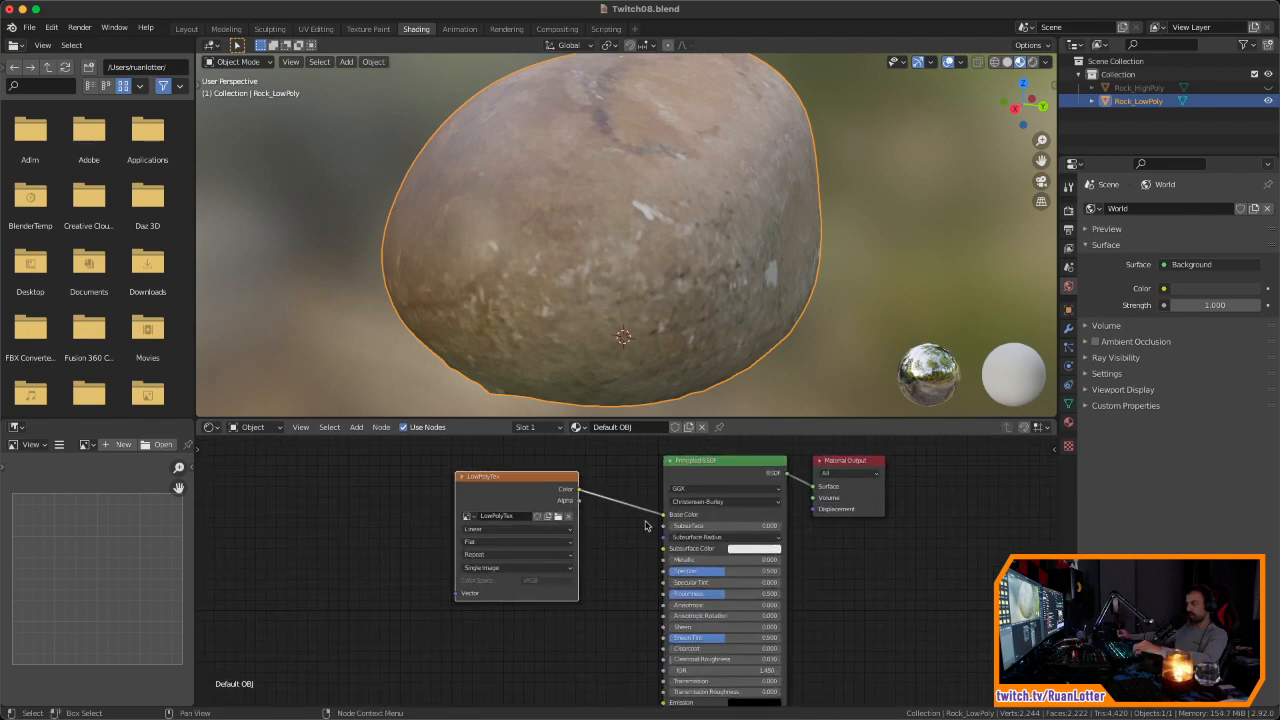
# Step: Disconnect the LowPolyTex image node from the Principled BSDF's Base Color and move the node farther away from the shader
pyautogui.moveTo(664, 515); pyautogui.dragTo(632, 524)
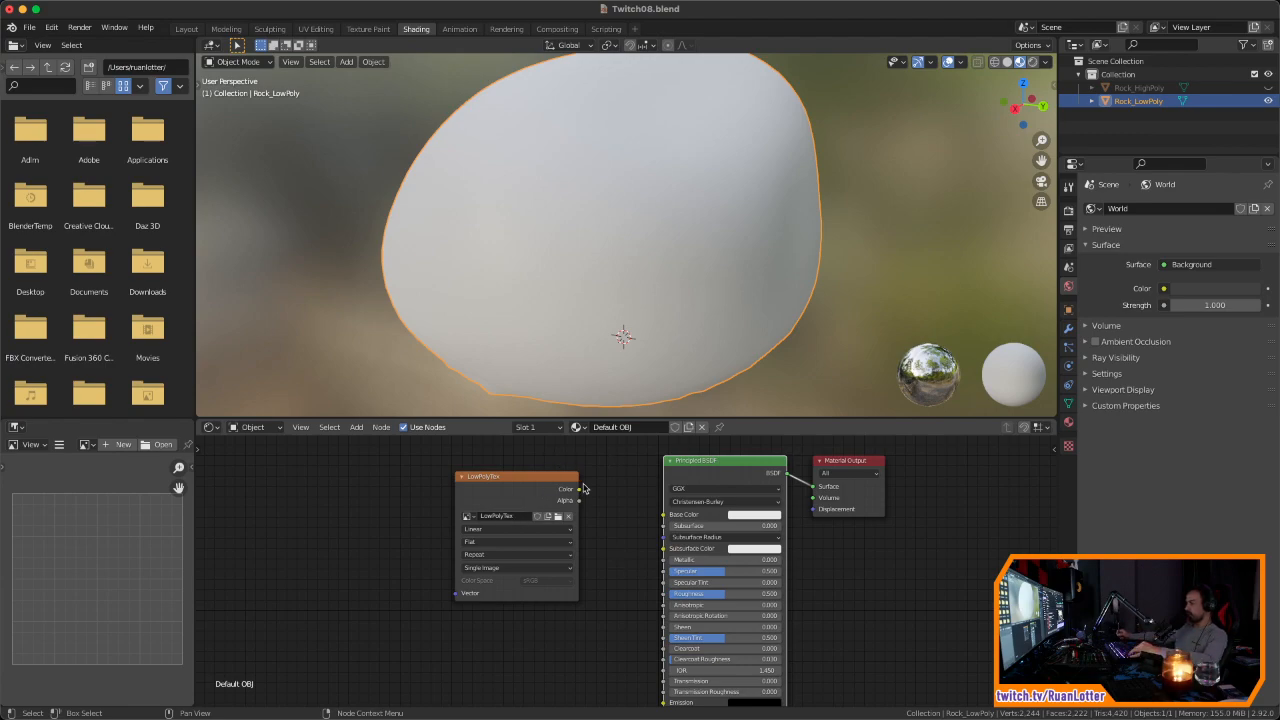
pyautogui.click(566, 513)
pyautogui.moveTo(545, 478); pyautogui.dragTo(462, 492)
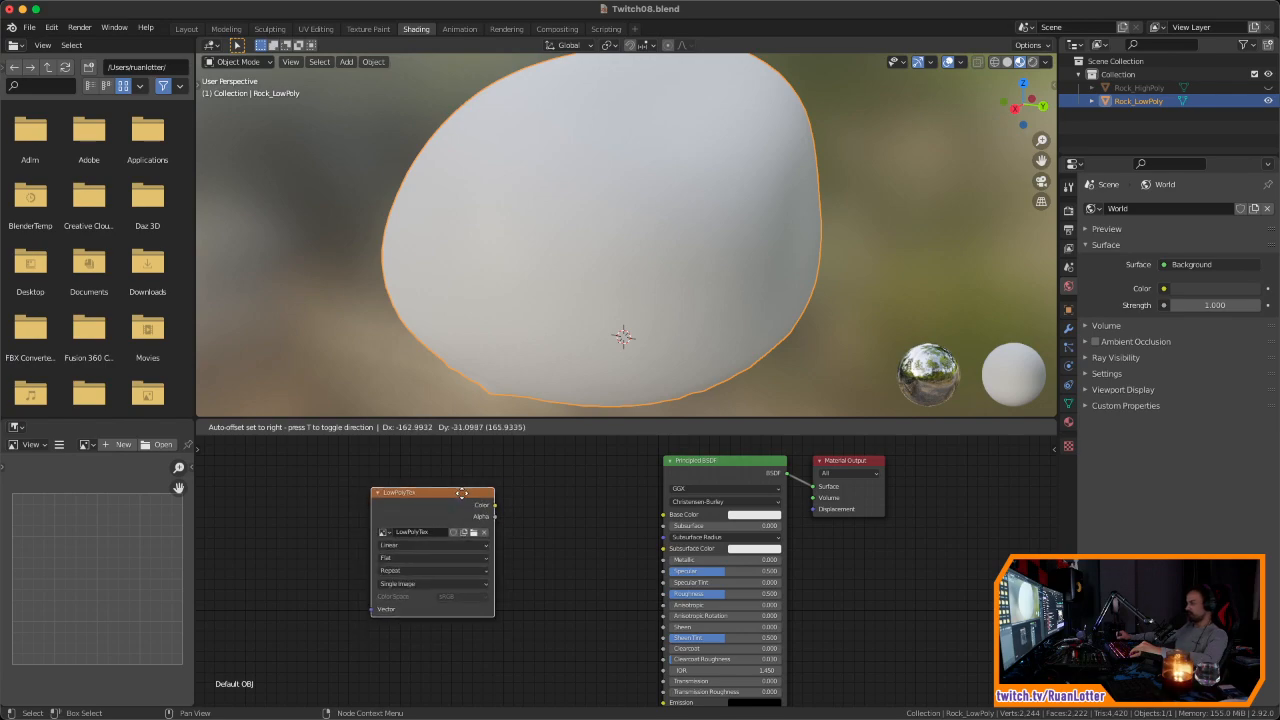
pyautogui.moveTo(462, 492); pyautogui.dragTo(479, 492)
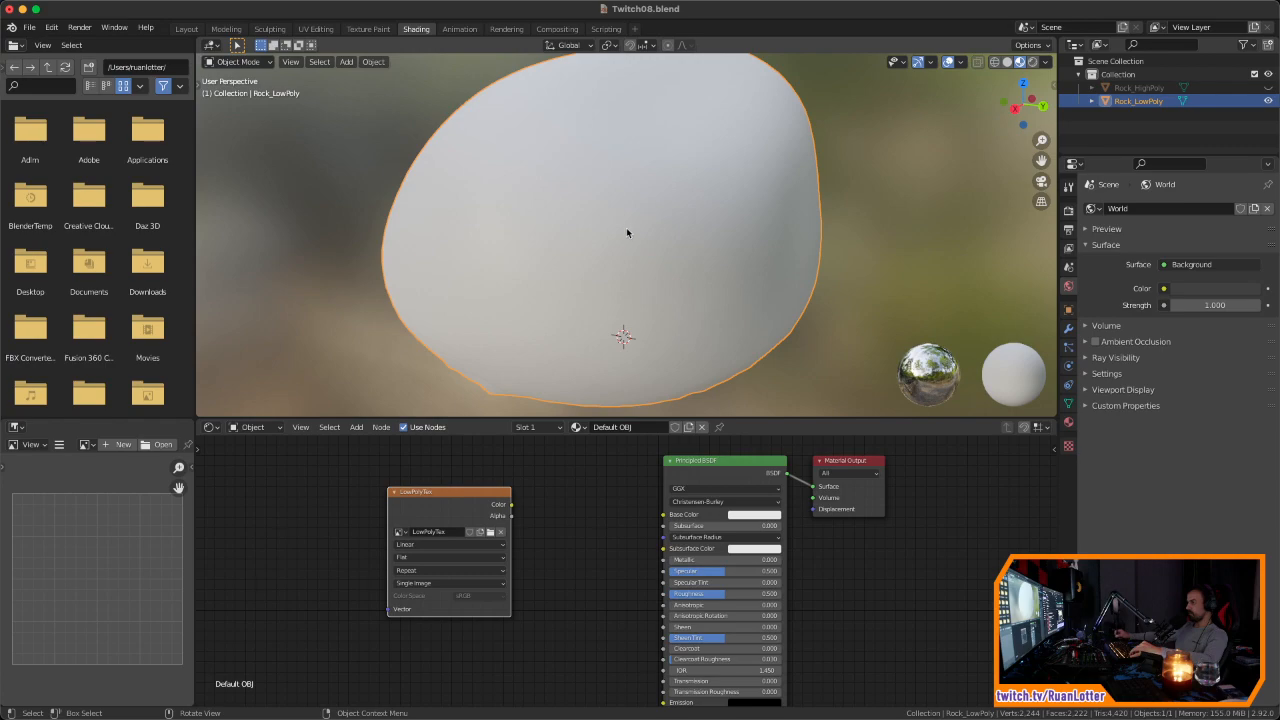
pyautogui.click(888, 221)
pyautogui.click(632, 235)
pyautogui.moveTo(450, 497); pyautogui.dragTo(464, 491)
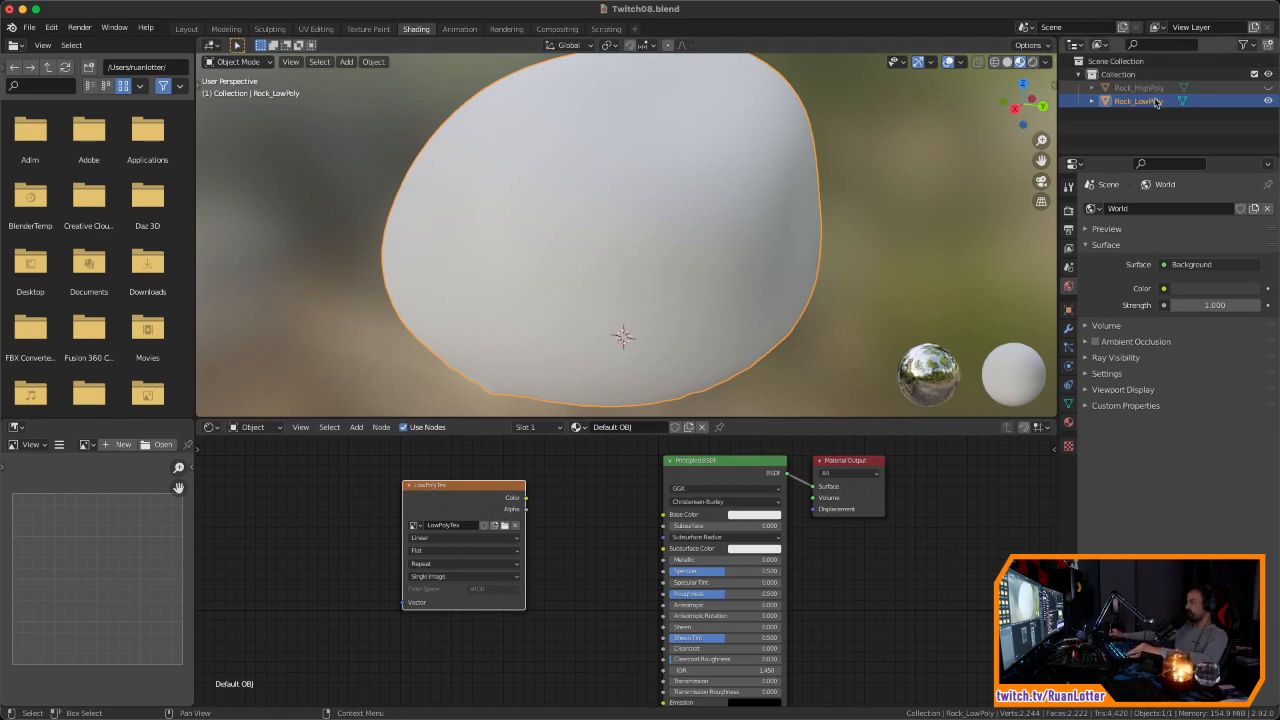
# Step: Unhide Rock_HighPoly, view its material nodes, then make Rock_LowPoly active again and reposition its LowPolyTex node slightly
pyautogui.click(1268, 88)
pyautogui.click(1174, 89)
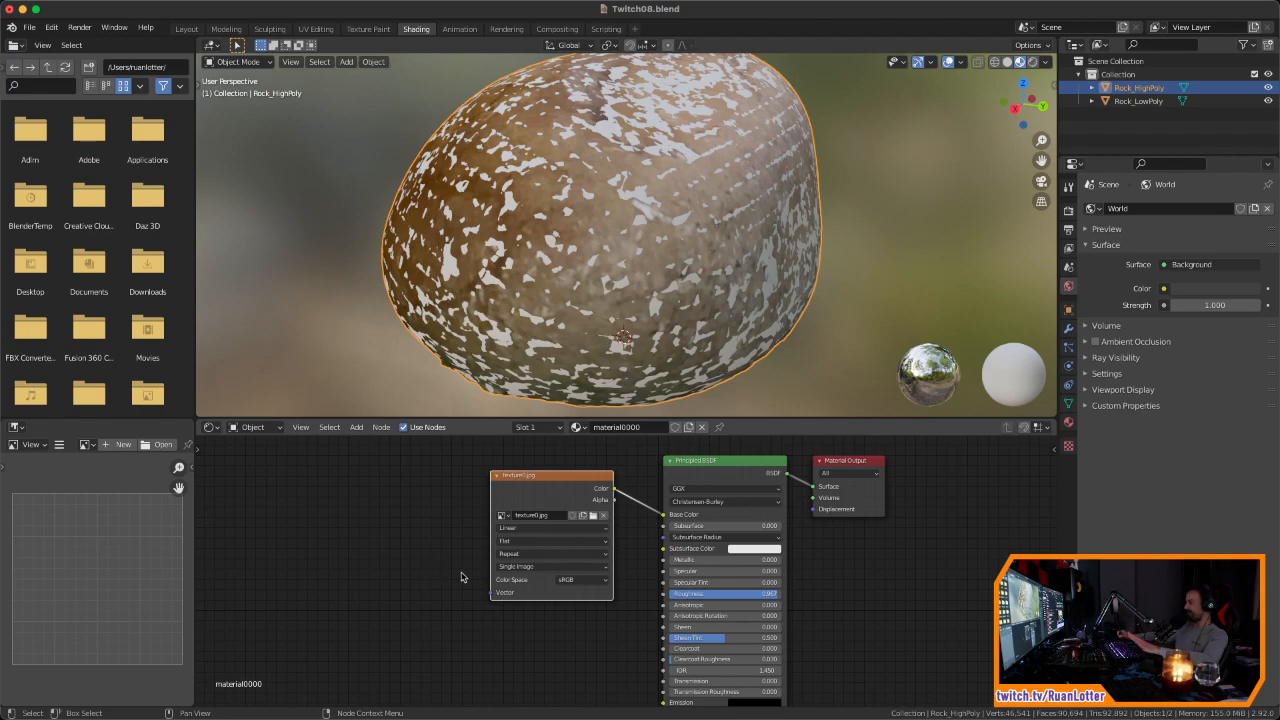
pyautogui.click(1138, 102)
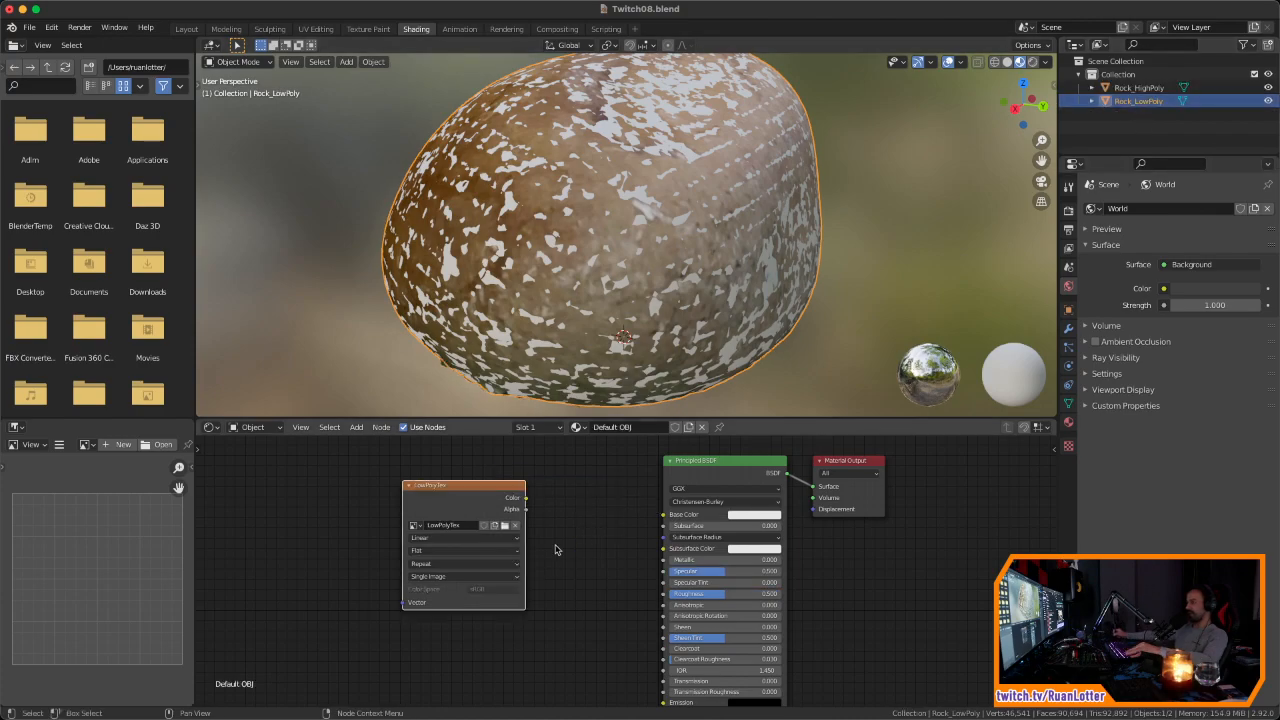
pyautogui.moveTo(476, 488); pyautogui.dragTo(477, 475)
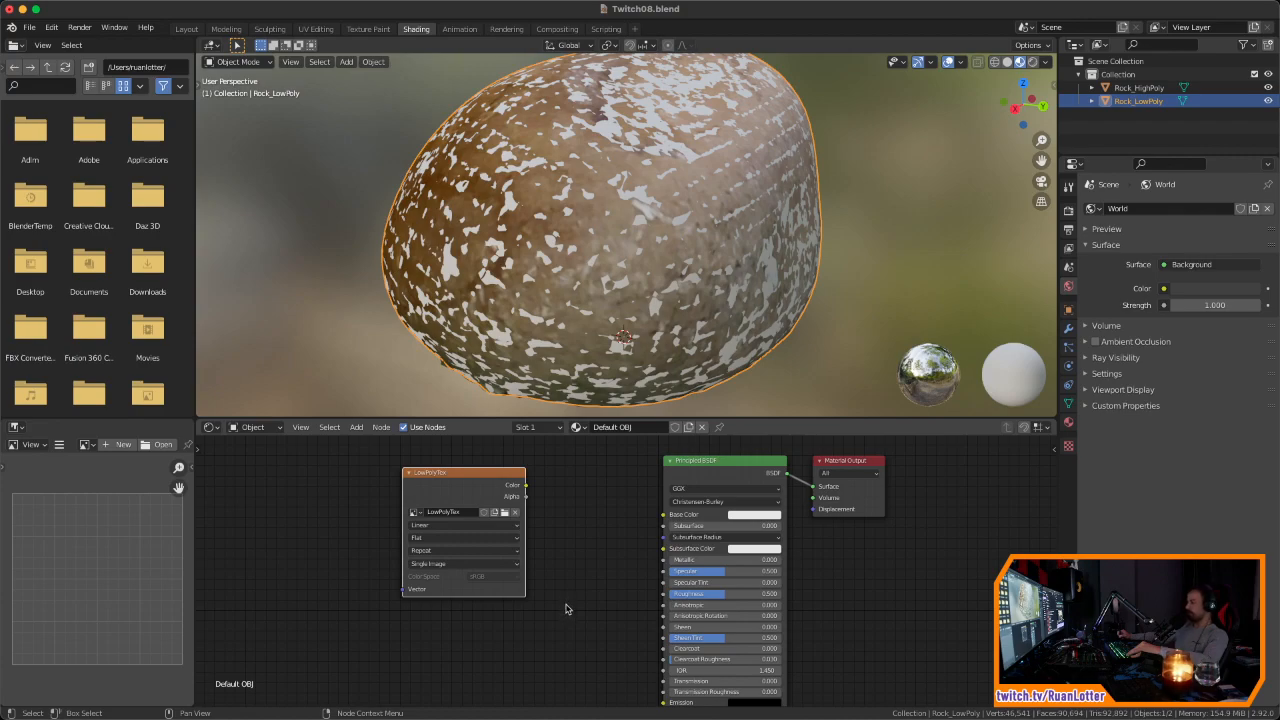
# Step: In the Layout workspace, select Rock_HighPoly plus Rock_LowPoly as the active object and bake the diffuse colour again
pyautogui.click(188, 30)
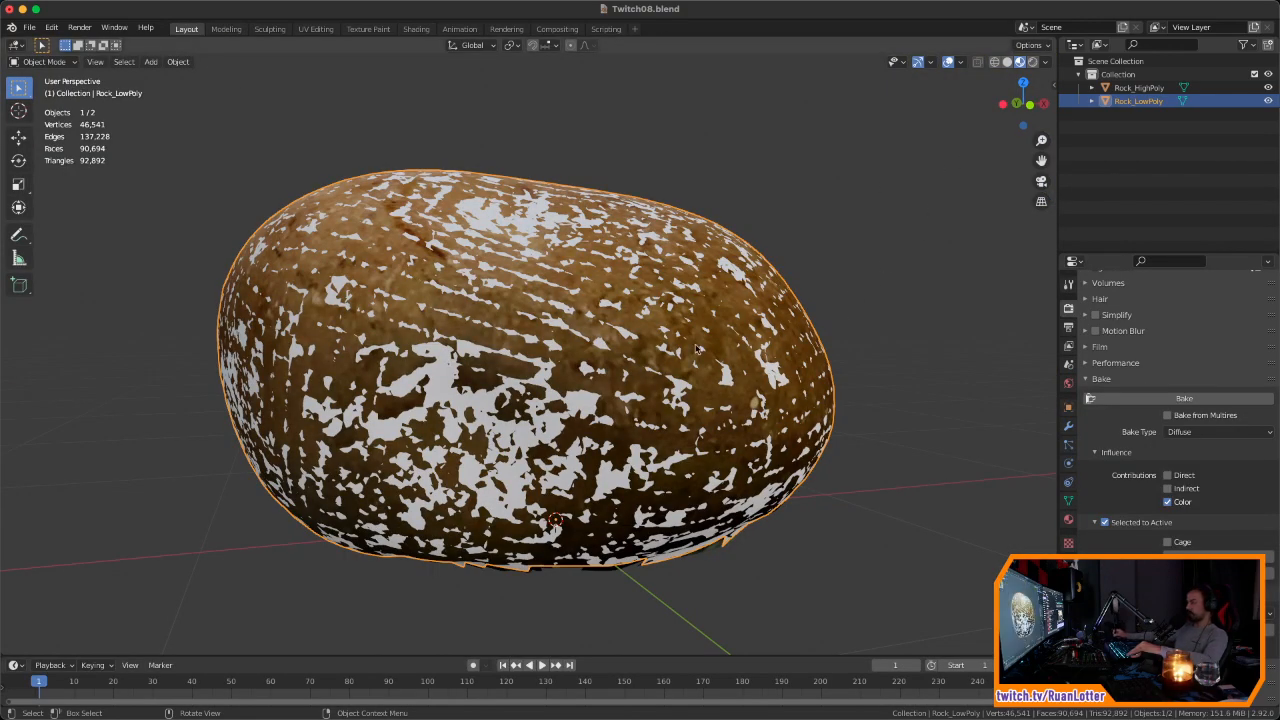
pyautogui.click(707, 380)
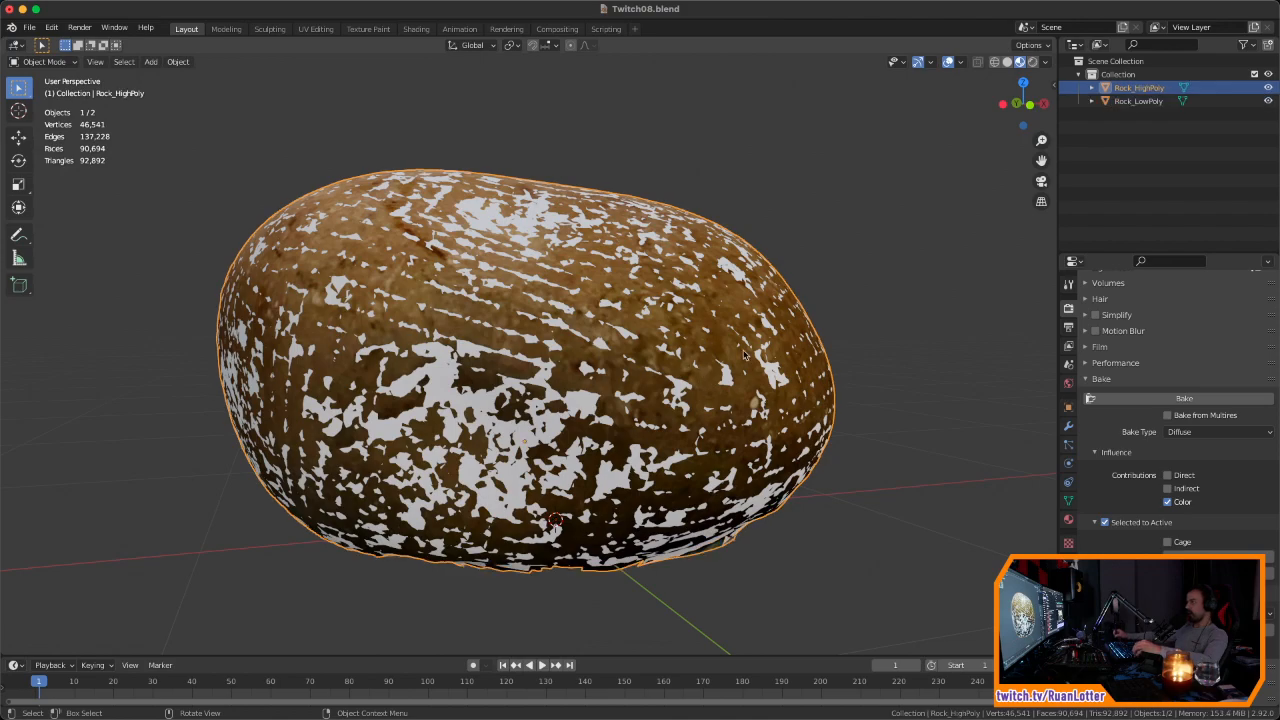
pyautogui.keyDown('shift'); pyautogui.click(450, 385); pyautogui.keyUp('shift')
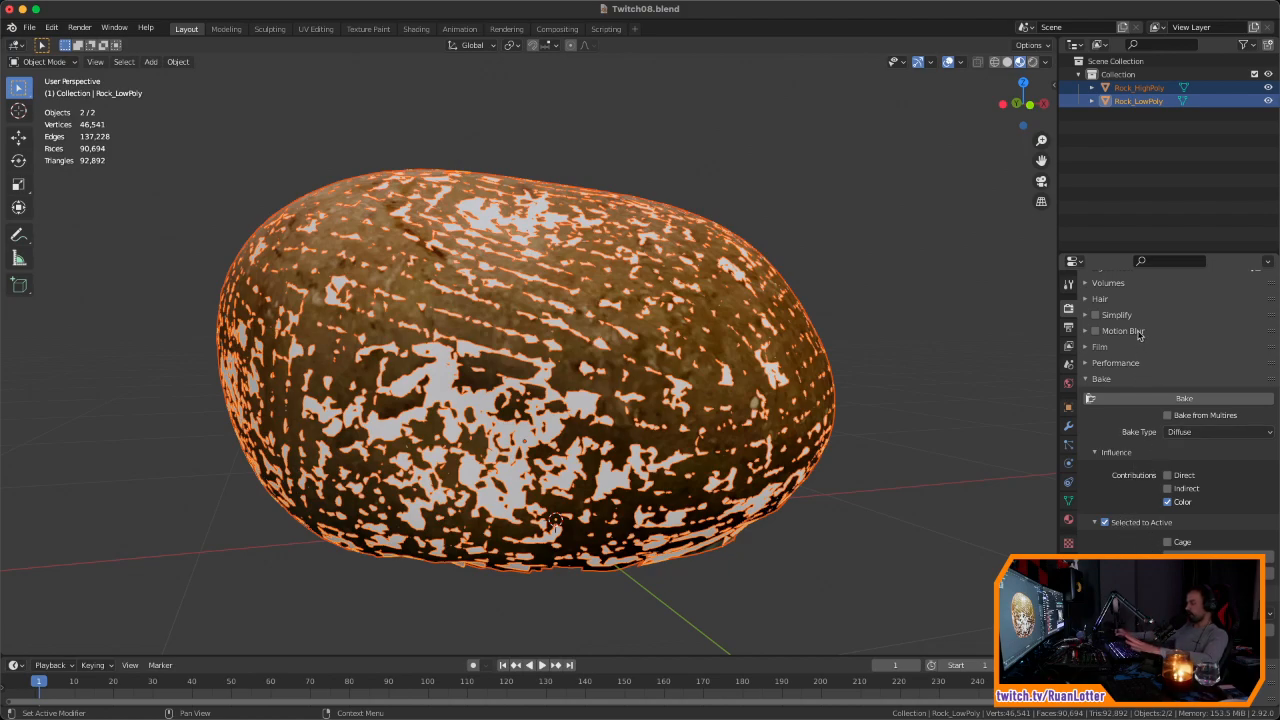
pyautogui.click(1178, 397)
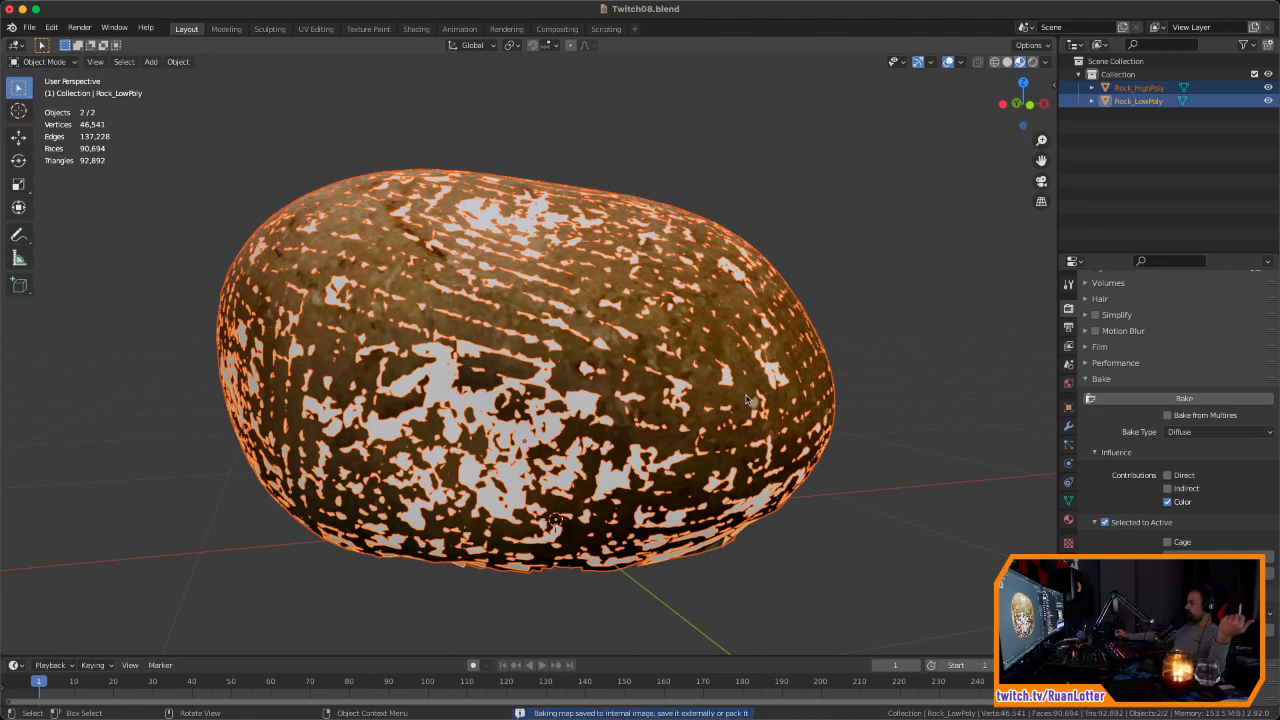
# Step: Hide Rock_HighPoly, select Rock_LowPoly, and connect the LowPolyTex Color output to Base Color in the Shading workspace
pyautogui.moveTo(699, 440); pyautogui.dragTo(760, 440, button='middle')
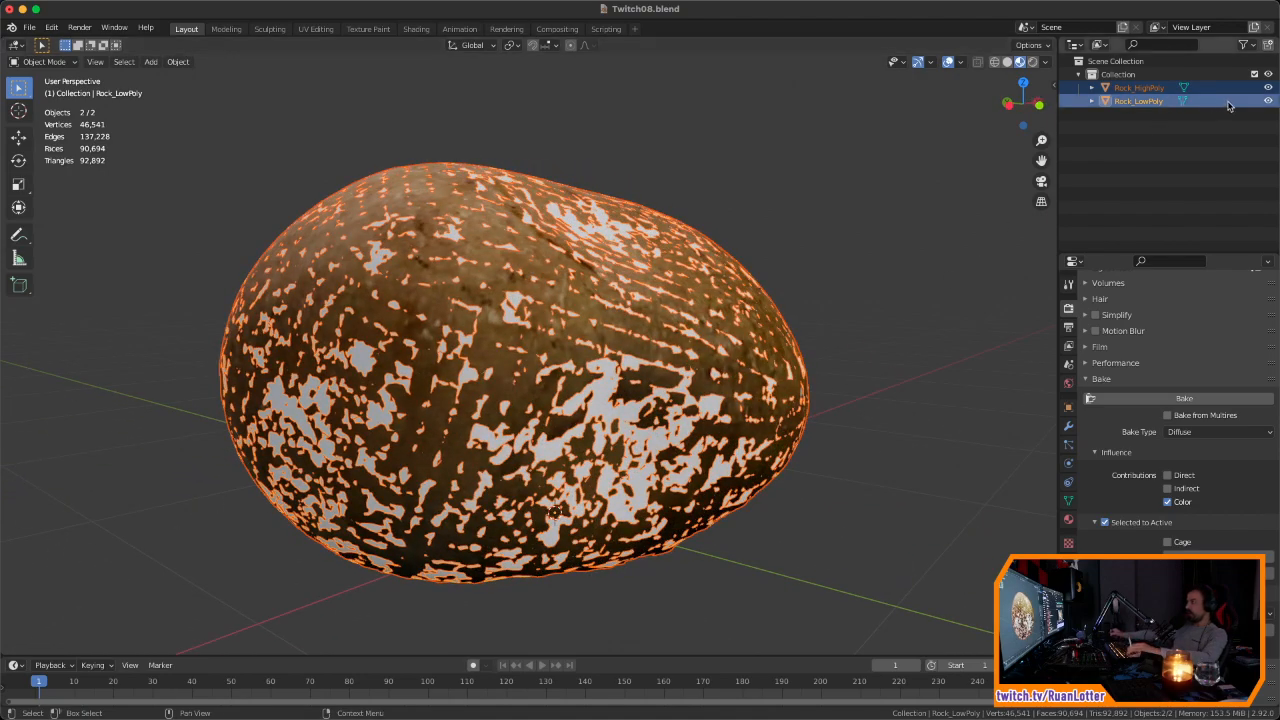
pyautogui.click(1267, 88)
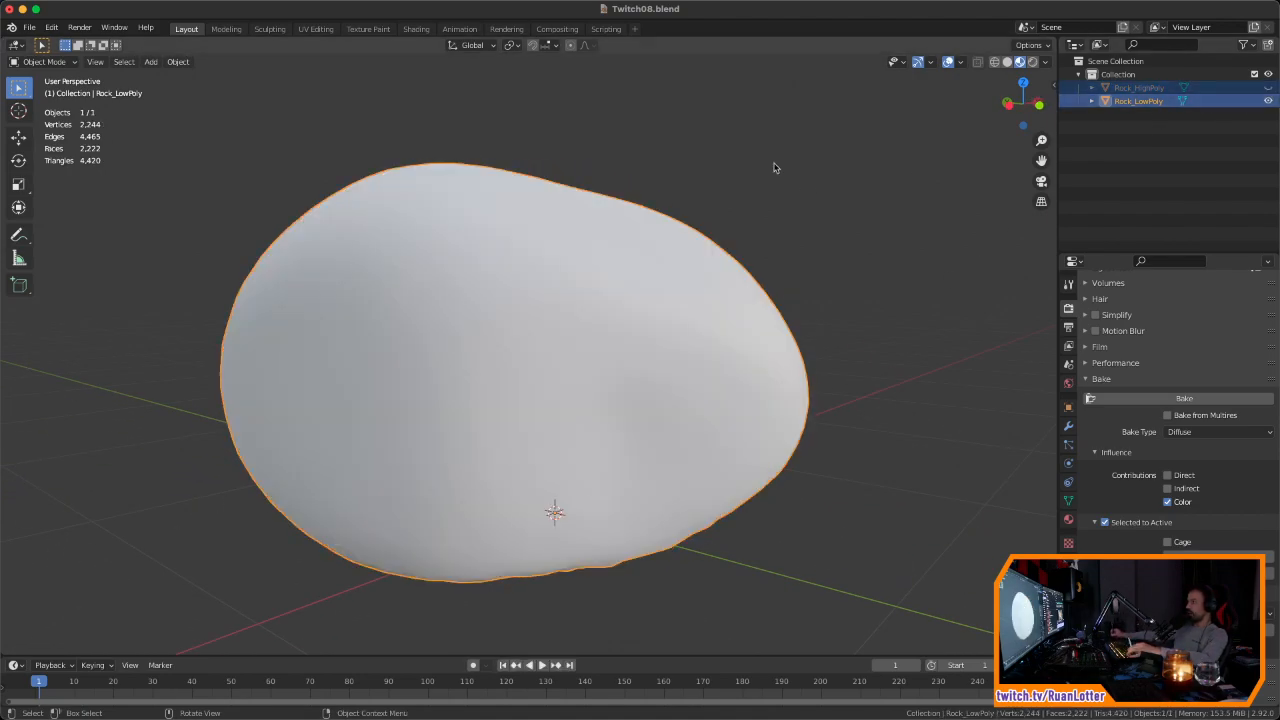
pyautogui.click(698, 250)
pyautogui.click(862, 148)
pyautogui.click(677, 267)
pyautogui.click(425, 30)
pyautogui.moveTo(526, 486); pyautogui.dragTo(663, 514)
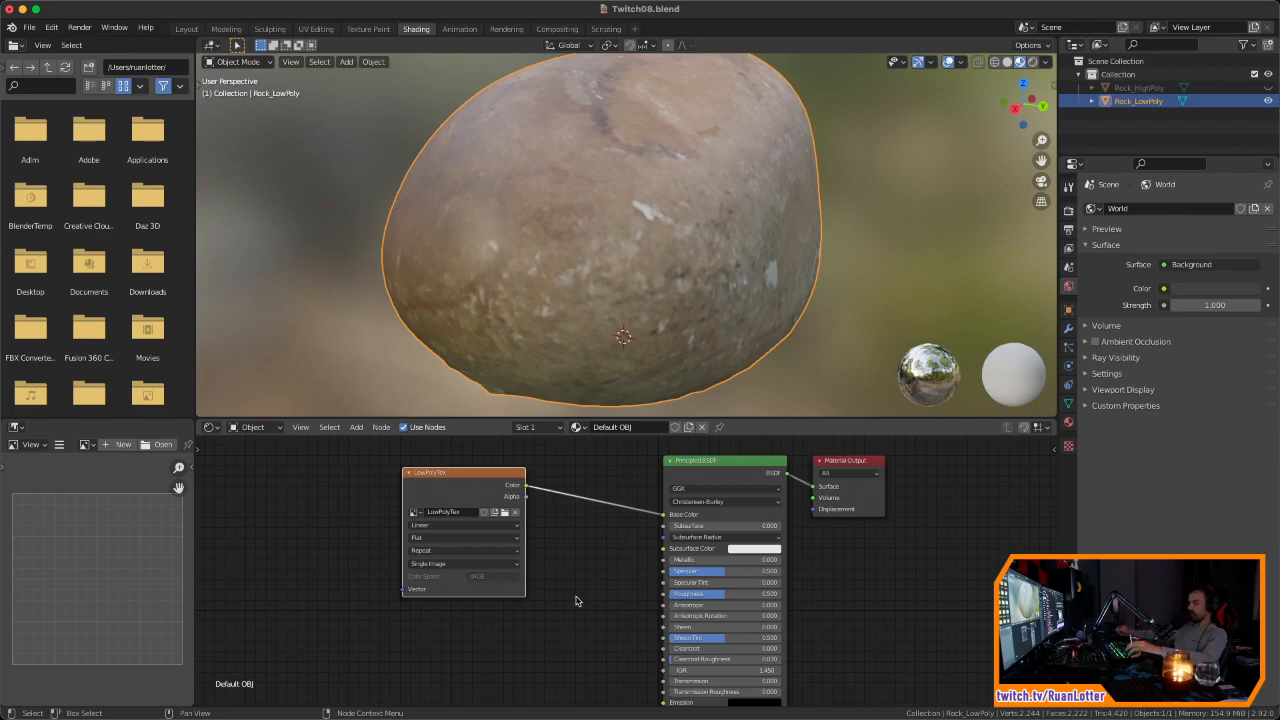
# Step: Return to the Layout workspace, inspect the textured Rock_LowPoly in Object and Edit Mode, deselect everything, and save the file
pyautogui.click(186, 29)
pyautogui.moveTo(618, 340)
pyautogui.mouseDown(button='middle')
pyautogui.moveTo(741, 415)
pyautogui.moveTo(714, 486)
pyautogui.moveTo(748, 413)
pyautogui.moveTo(736, 407)
pyautogui.mouseUp(button='middle')
pyautogui.moveTo(771, 395); pyautogui.dragTo(806, 403, button='middle')
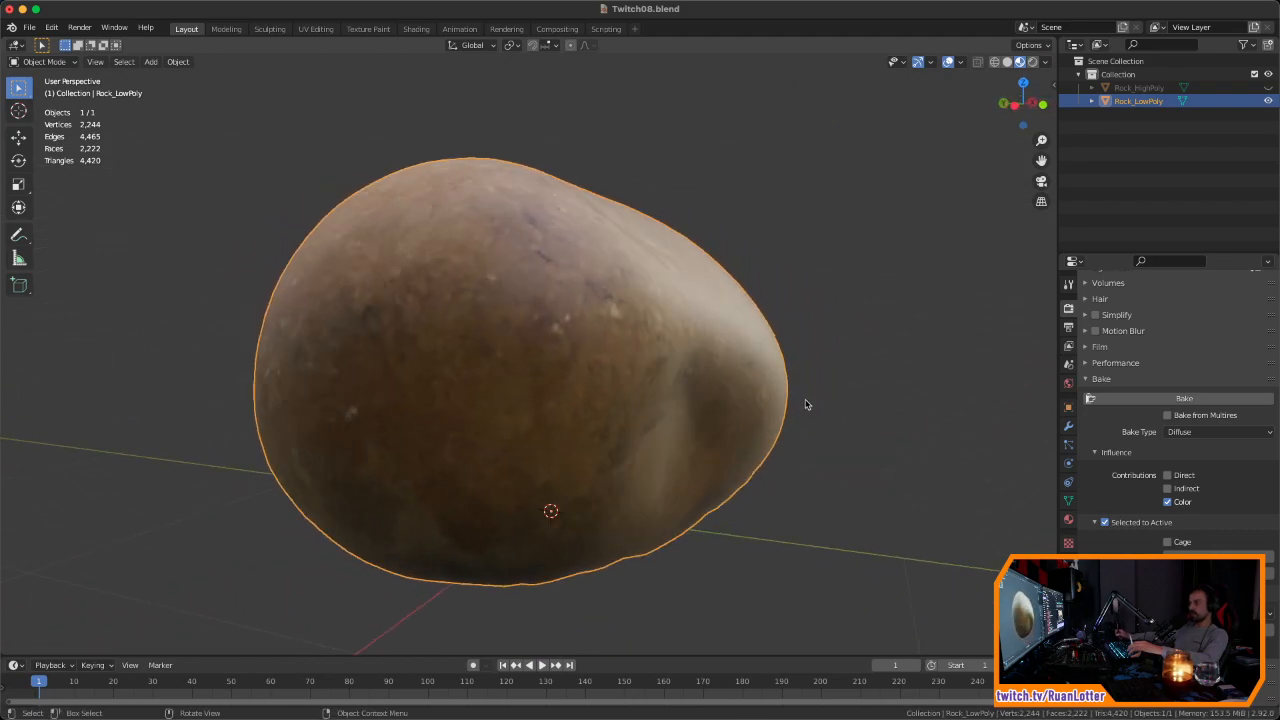
pyautogui.hotkey('alt', 'a')
pyautogui.moveTo(631, 437); pyautogui.dragTo(673, 370, button='middle')
pyautogui.click(682, 408)
pyautogui.press('Tab')
pyautogui.press('a')
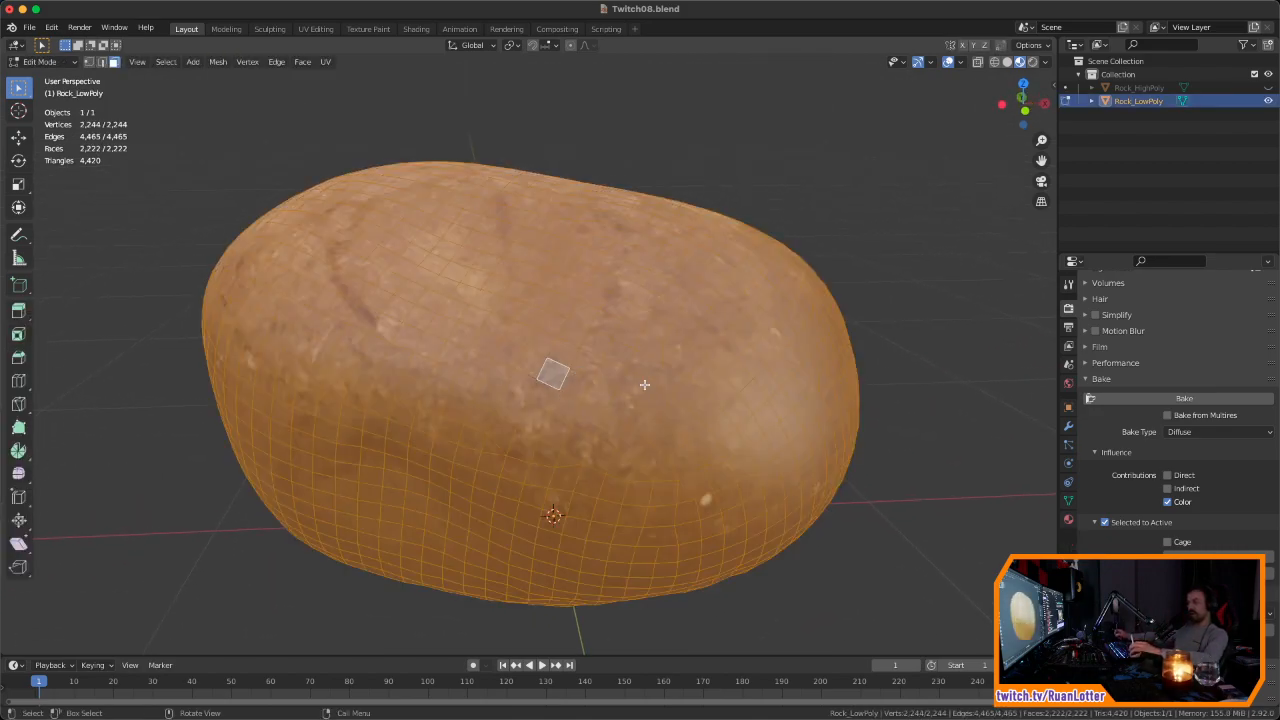
pyautogui.moveTo(633, 387); pyautogui.dragTo(749, 420, button='middle')
pyautogui.press('Tab')
pyautogui.hotkey('alt', 'a')
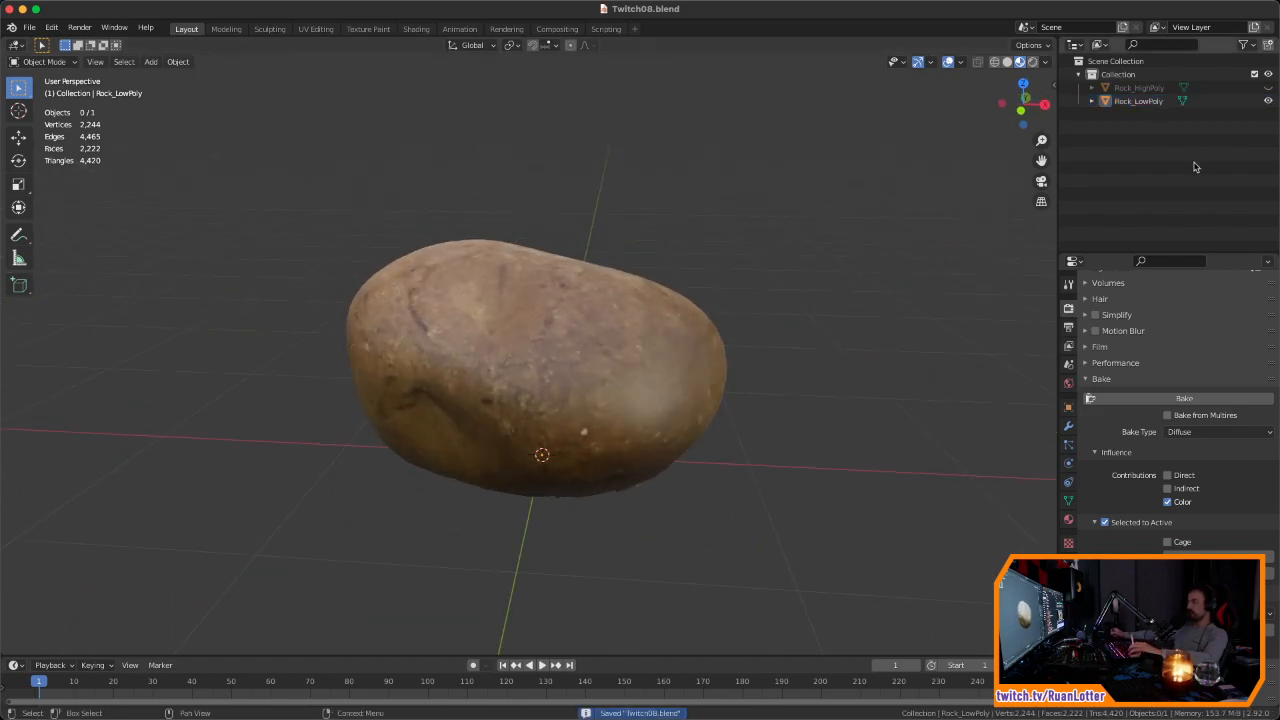
# Step: Unhide Rock_HighPoly and move both rocks into a new collection named Backup
pyautogui.hotkey('alt', 'h')
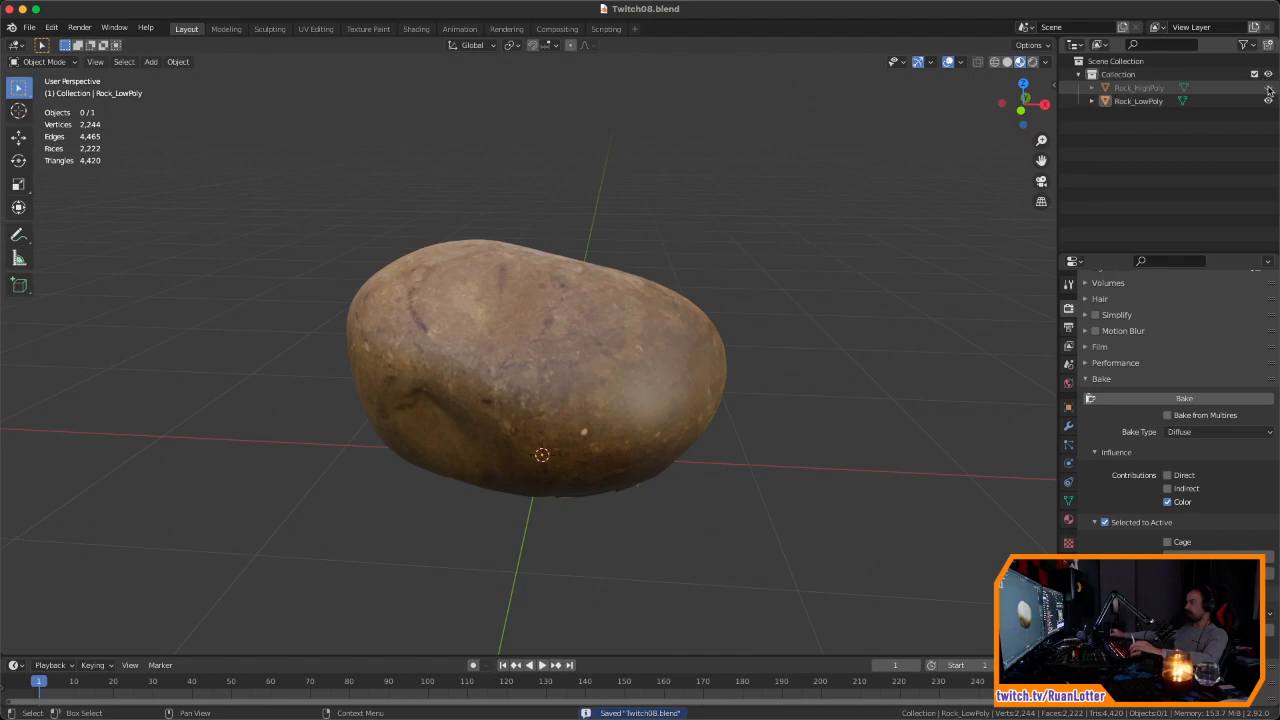
pyautogui.press('a')
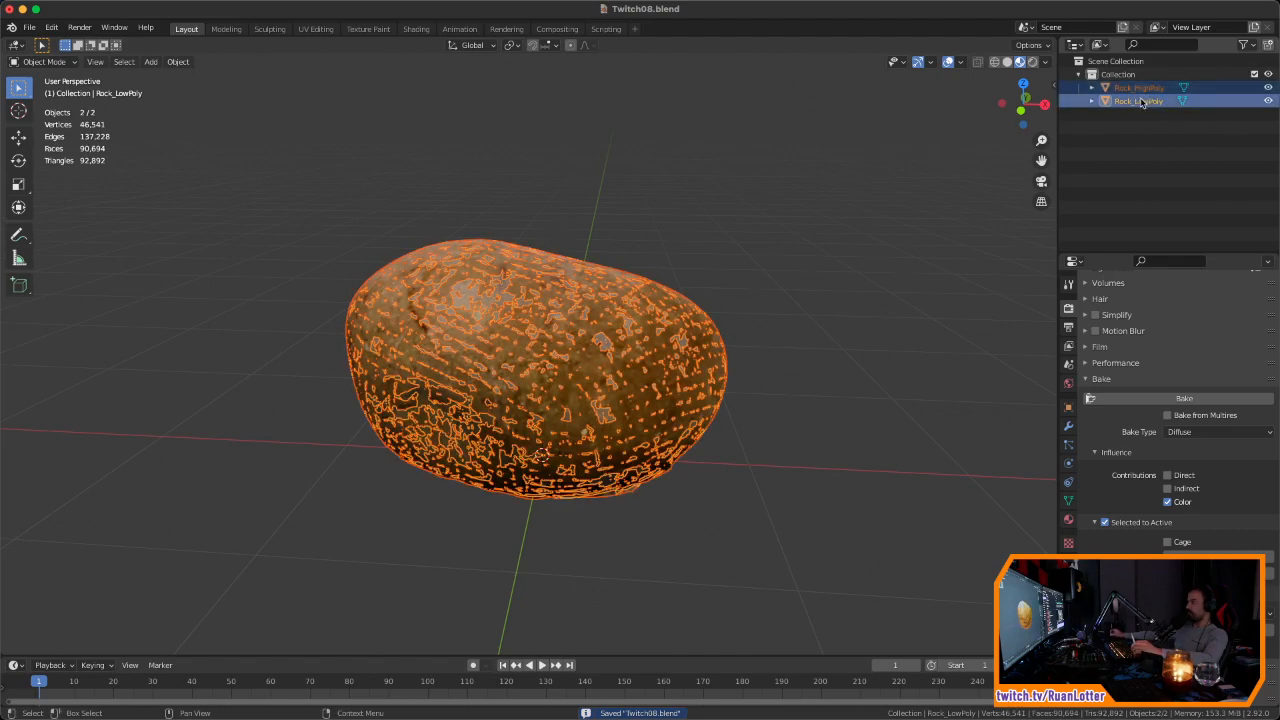
pyautogui.press('m')
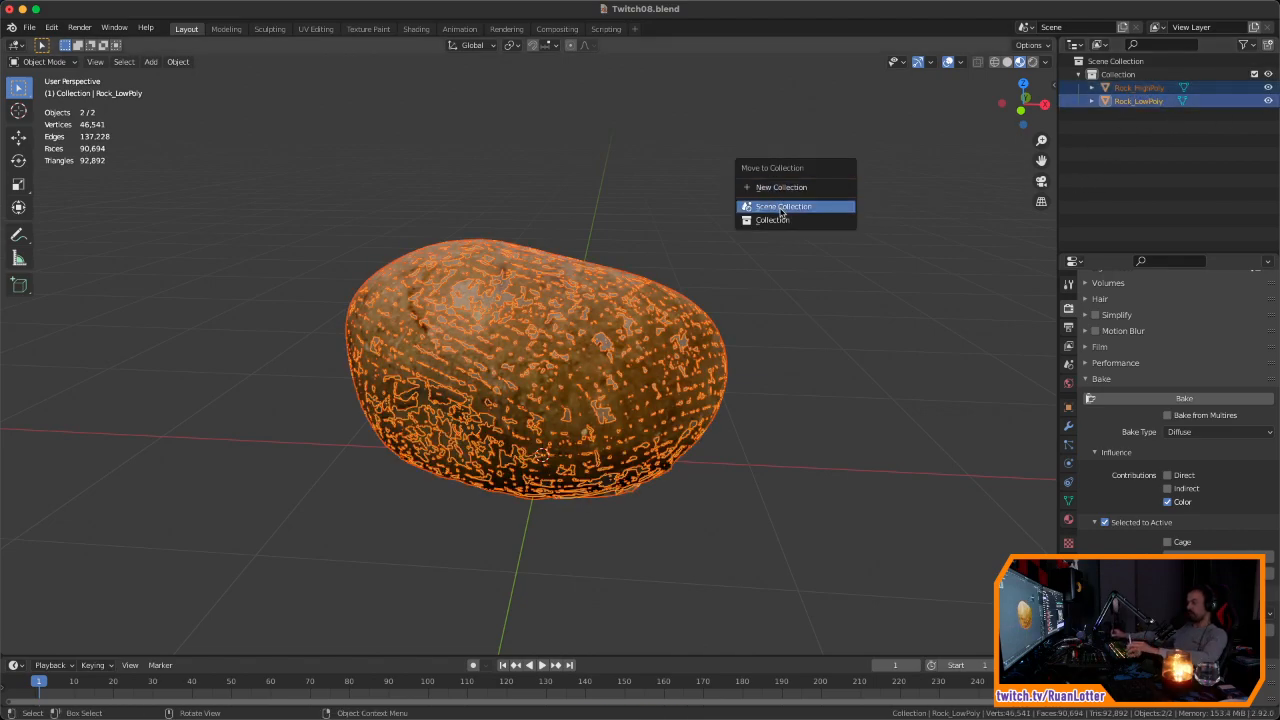
pyautogui.click(827, 187)
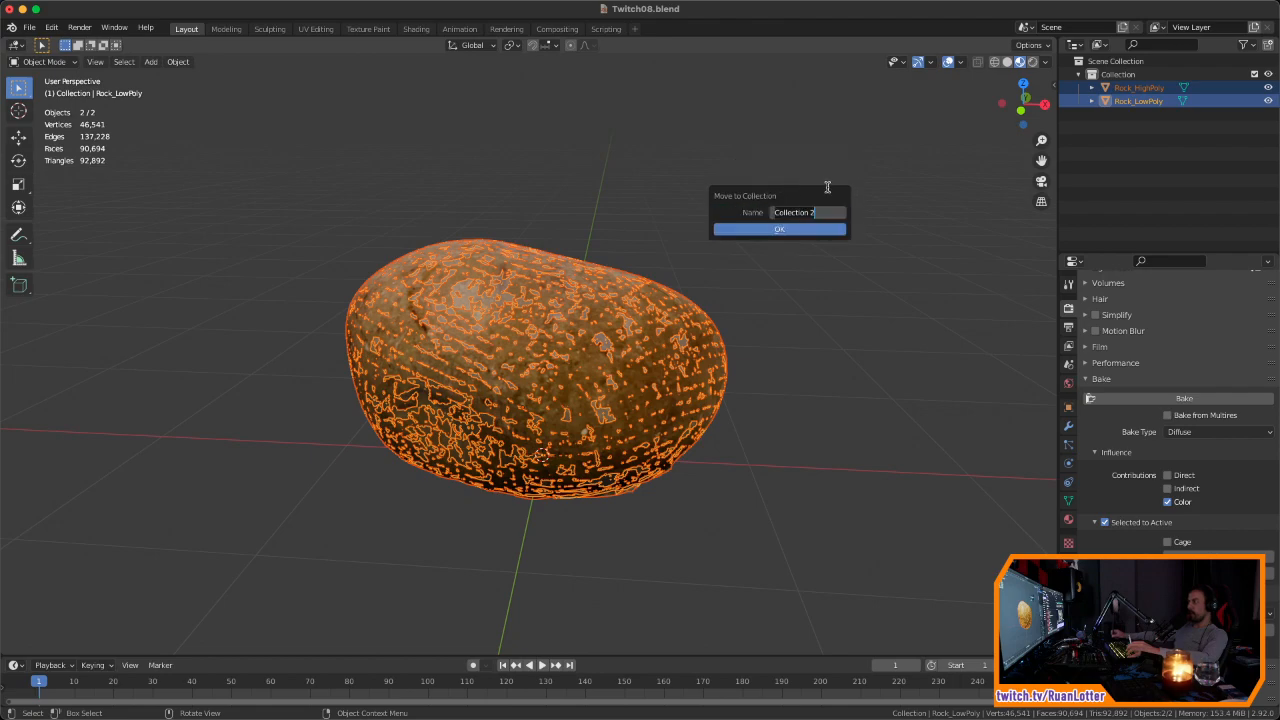
pyautogui.write('Backup')
pyautogui.press('Return')
pyautogui.click(836, 230)
pyautogui.click(1230, 105)
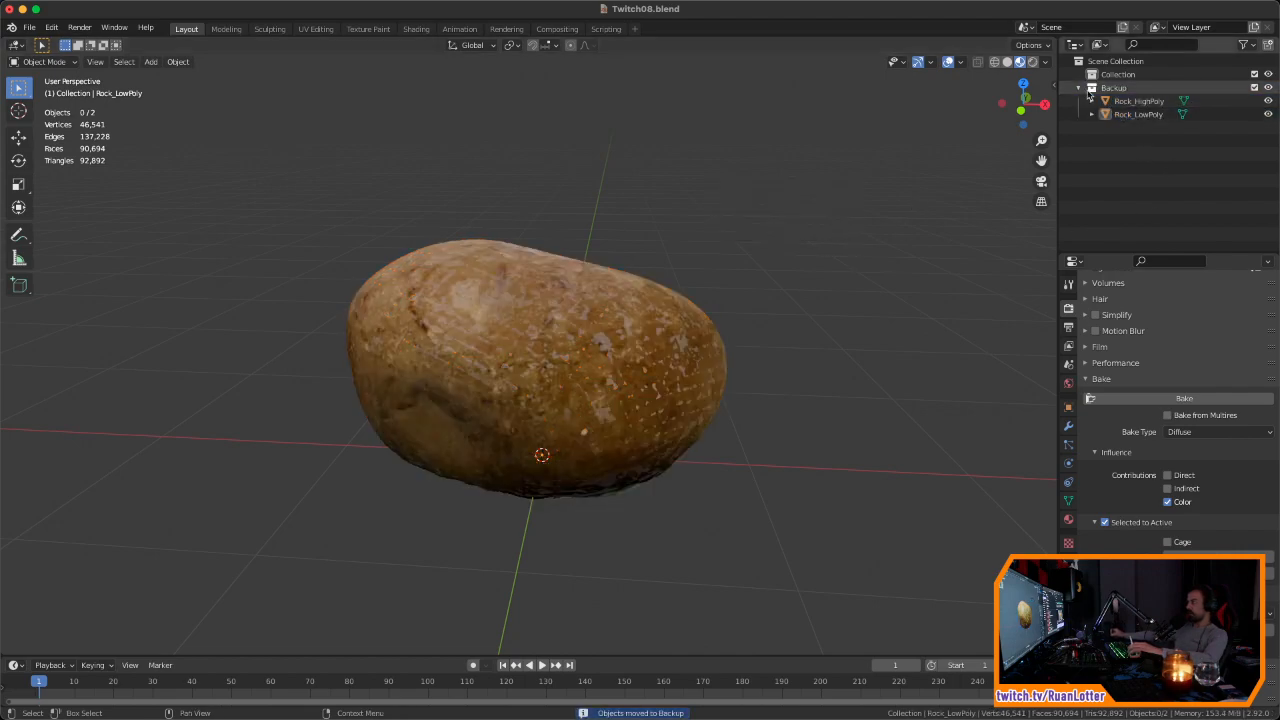
# Step: Exclude the Backup collection from the view layer and make the empty Collection active
pyautogui.click(1254, 88)
pyautogui.click(1116, 75)
pyautogui.moveTo(614, 257); pyautogui.dragTo(707, 415, button='middle')
pyautogui.moveTo(250, 146); pyautogui.dragTo(519, 299, button='middle')
pyautogui.click(30, 27)
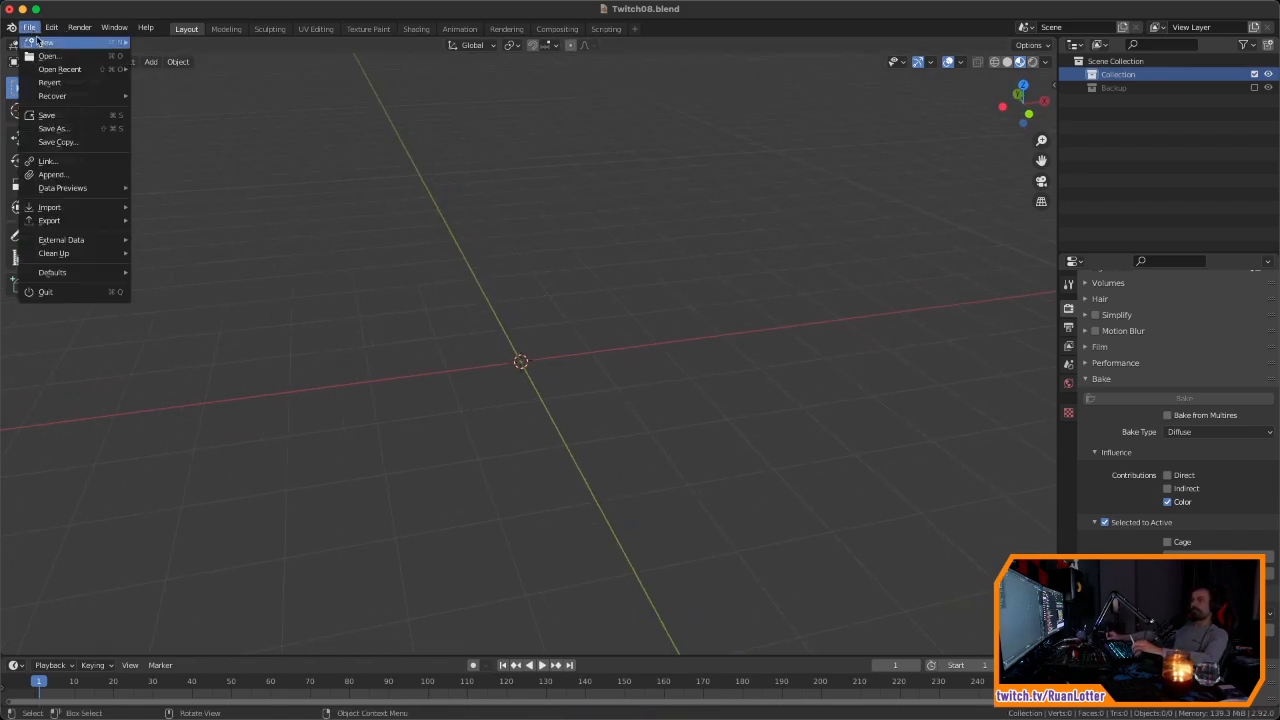
pyautogui.moveTo(75, 208)
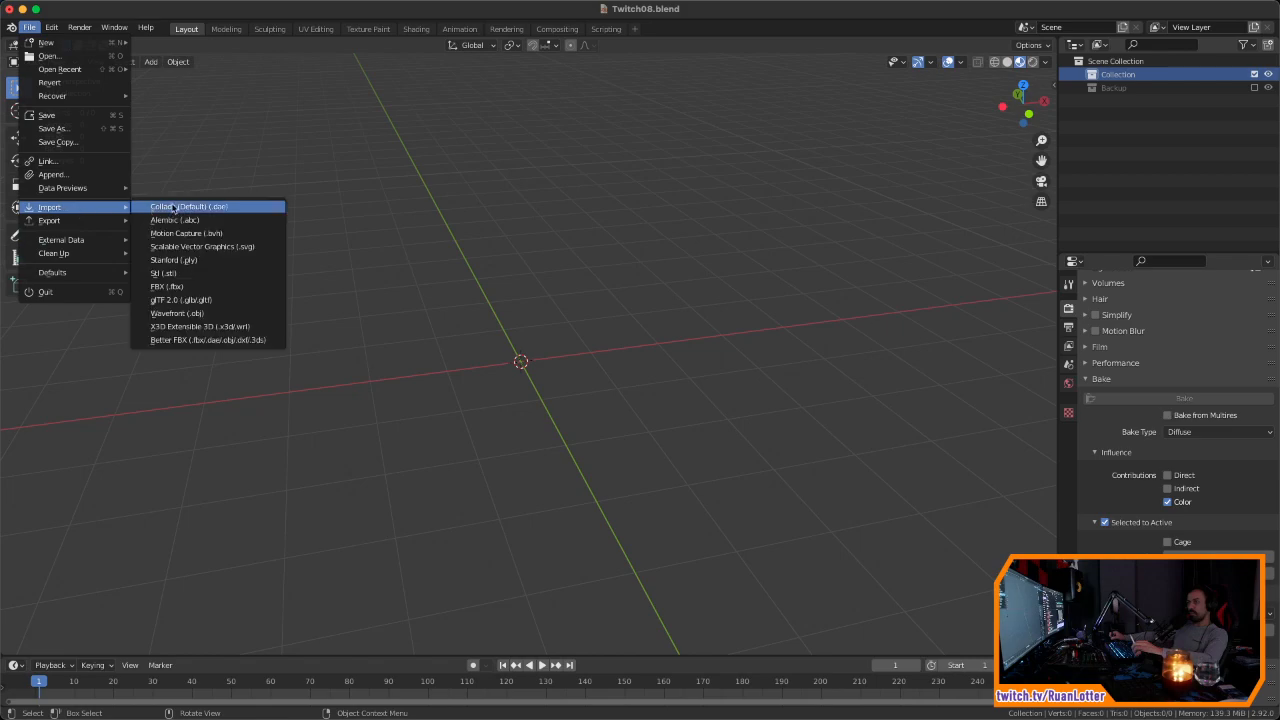
pyautogui.click(194, 301)
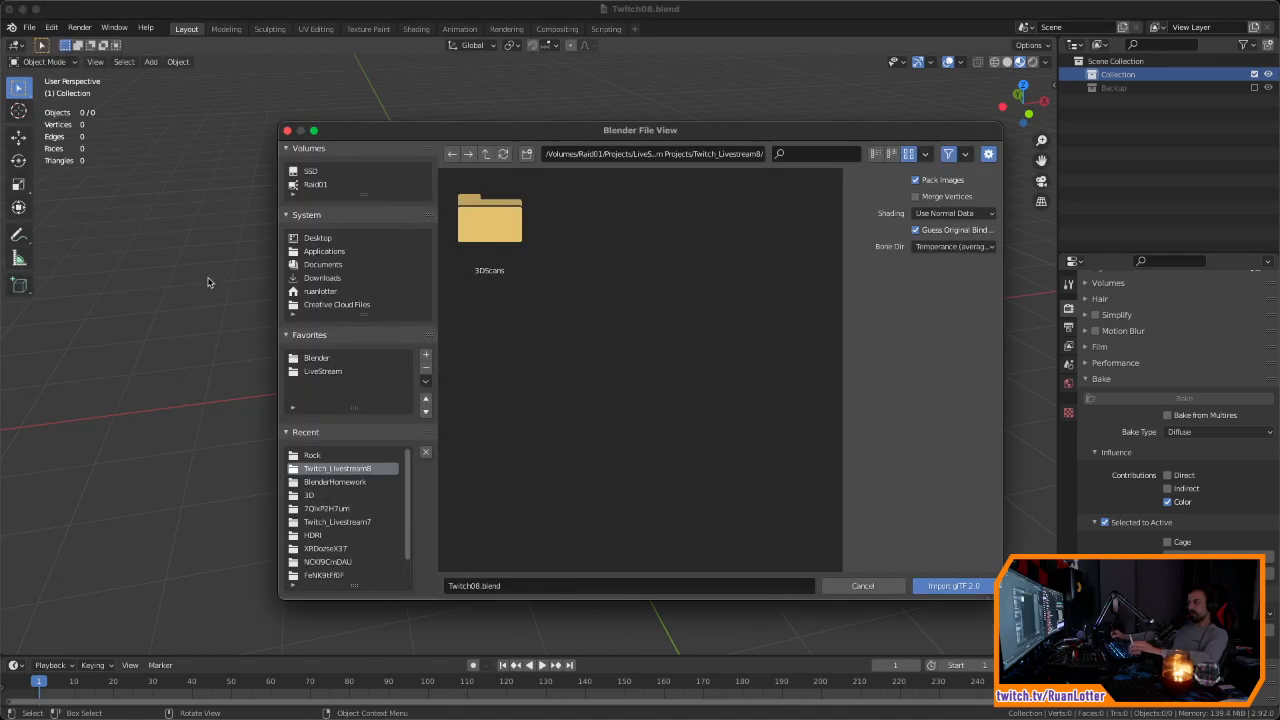
pyautogui.click(850, 583)
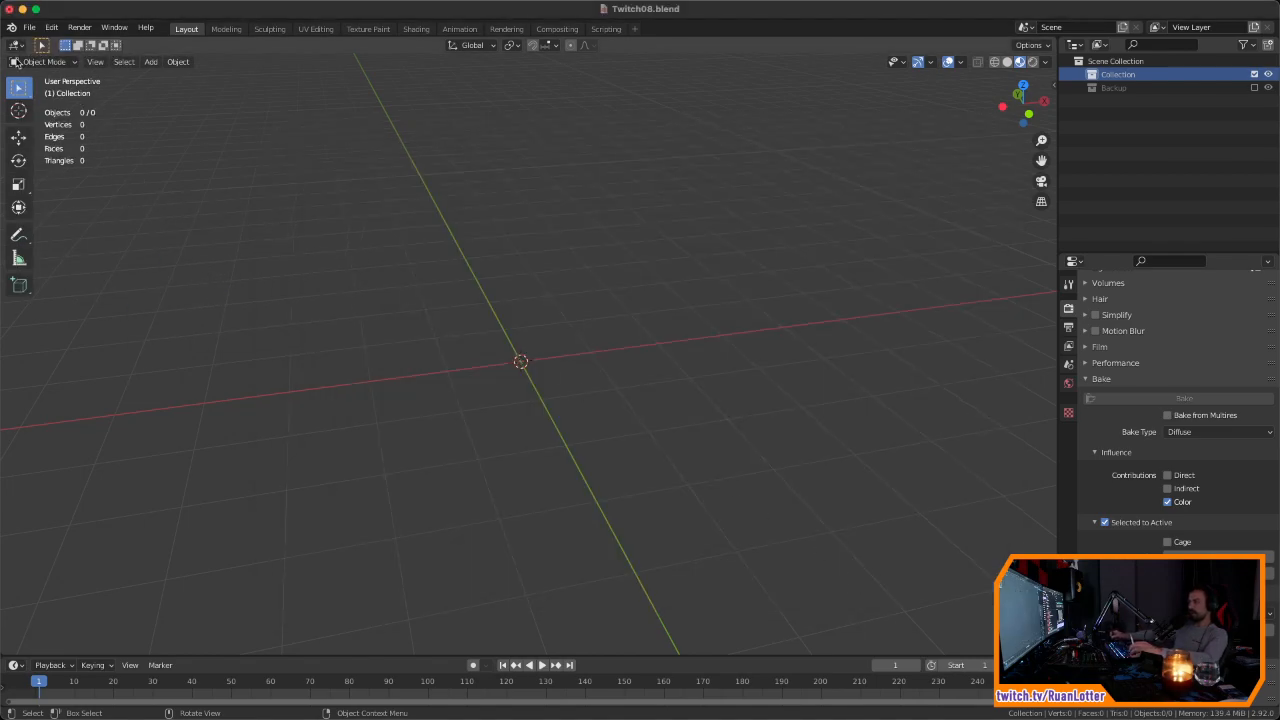
# Step: Import model.obj from the 3DScans/Camel folder as a Wavefront OBJ into the active Collection
pyautogui.click(29, 28)
pyautogui.moveTo(75, 207)
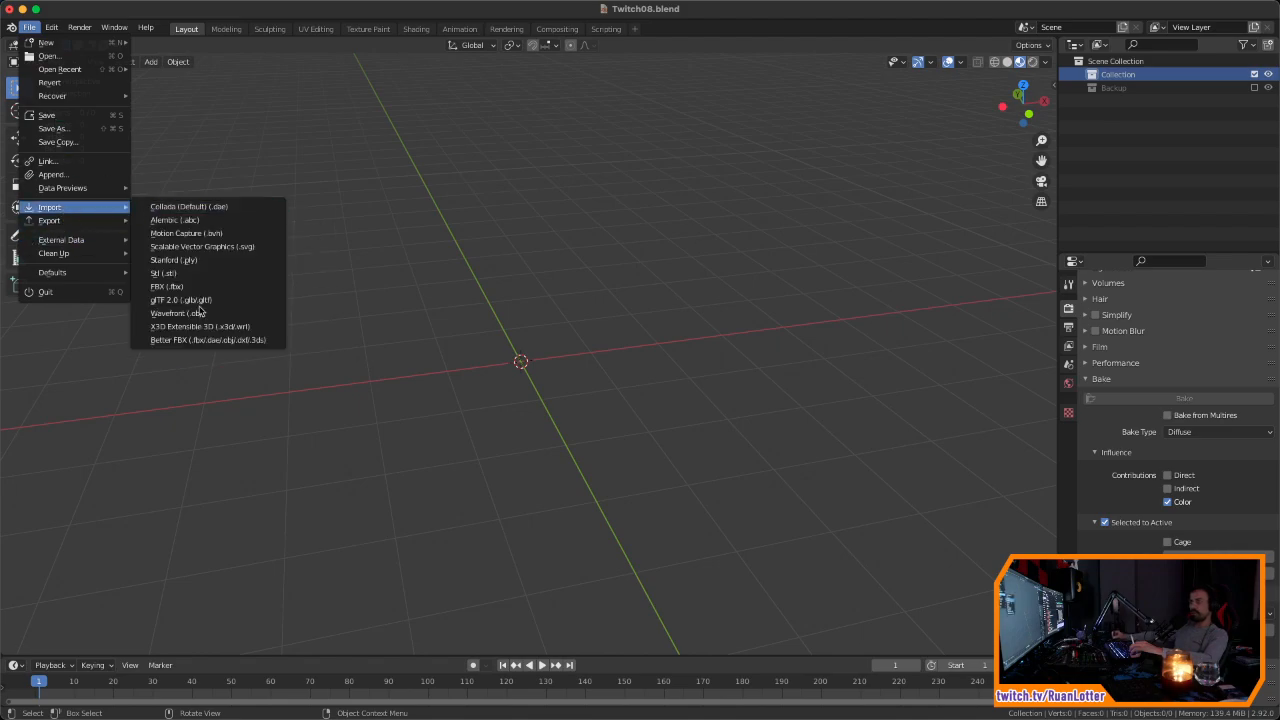
pyautogui.click(195, 313)
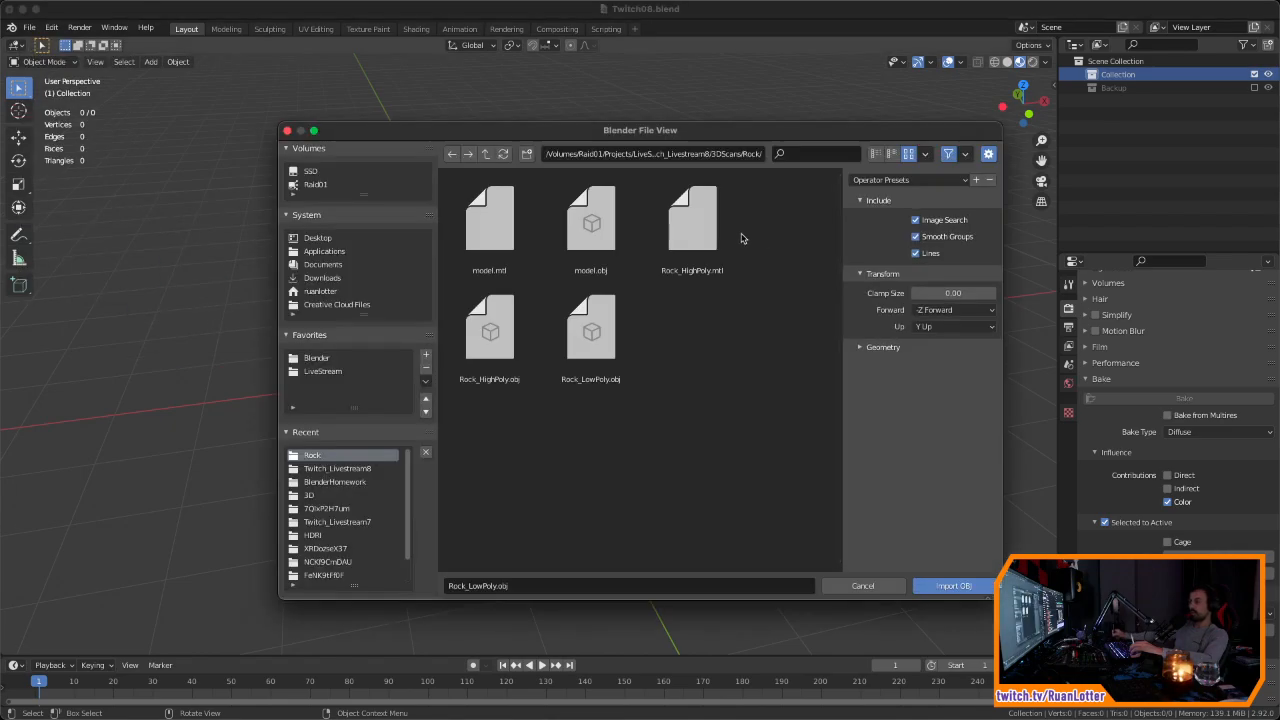
pyautogui.click(486, 154)
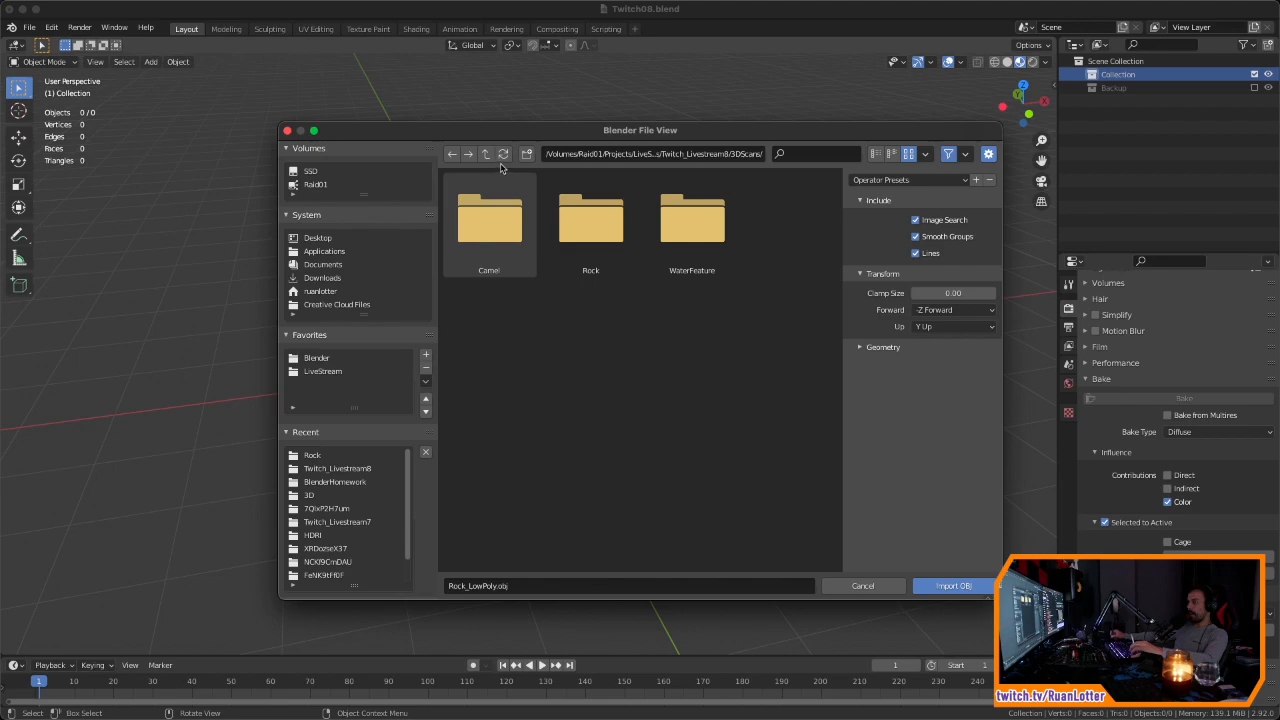
pyautogui.doubleClick(472, 212)
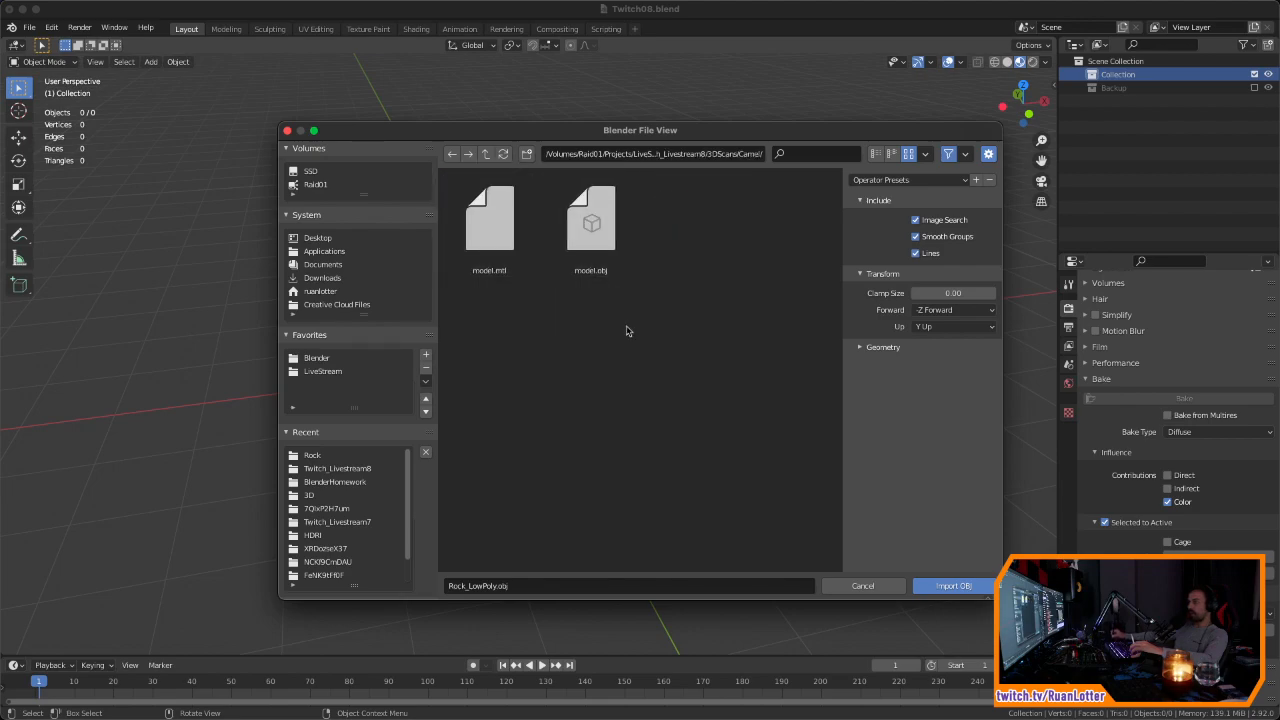
pyautogui.click(583, 222)
pyautogui.click(952, 586)
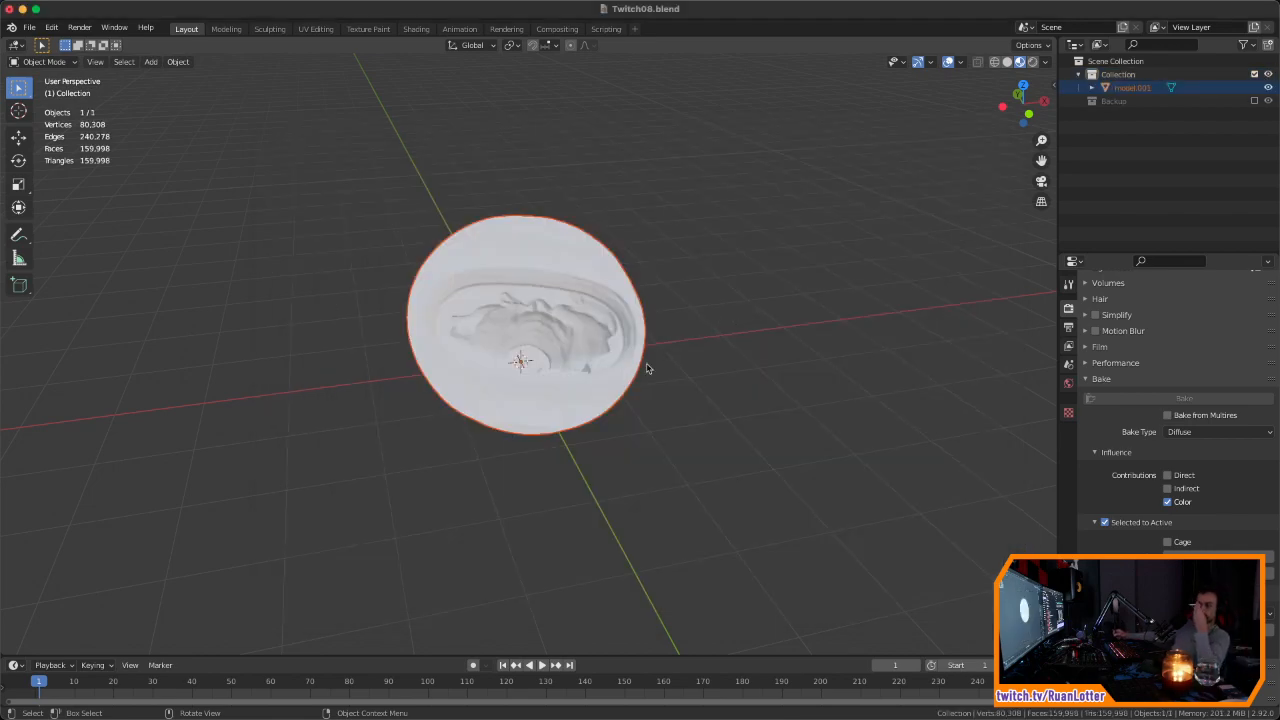
# Step: Rotate the camel scan about 136° in the left orthographic view to stand it upright, and move it onto the ground line at the world origin
pyautogui.moveTo(646, 366)
pyautogui.mouseDown(button='middle')
pyautogui.moveTo(706, 401)
pyautogui.moveTo(794, 374)
pyautogui.moveTo(626, 396)
pyautogui.moveTo(640, 390)
pyautogui.mouseUp(button='middle')
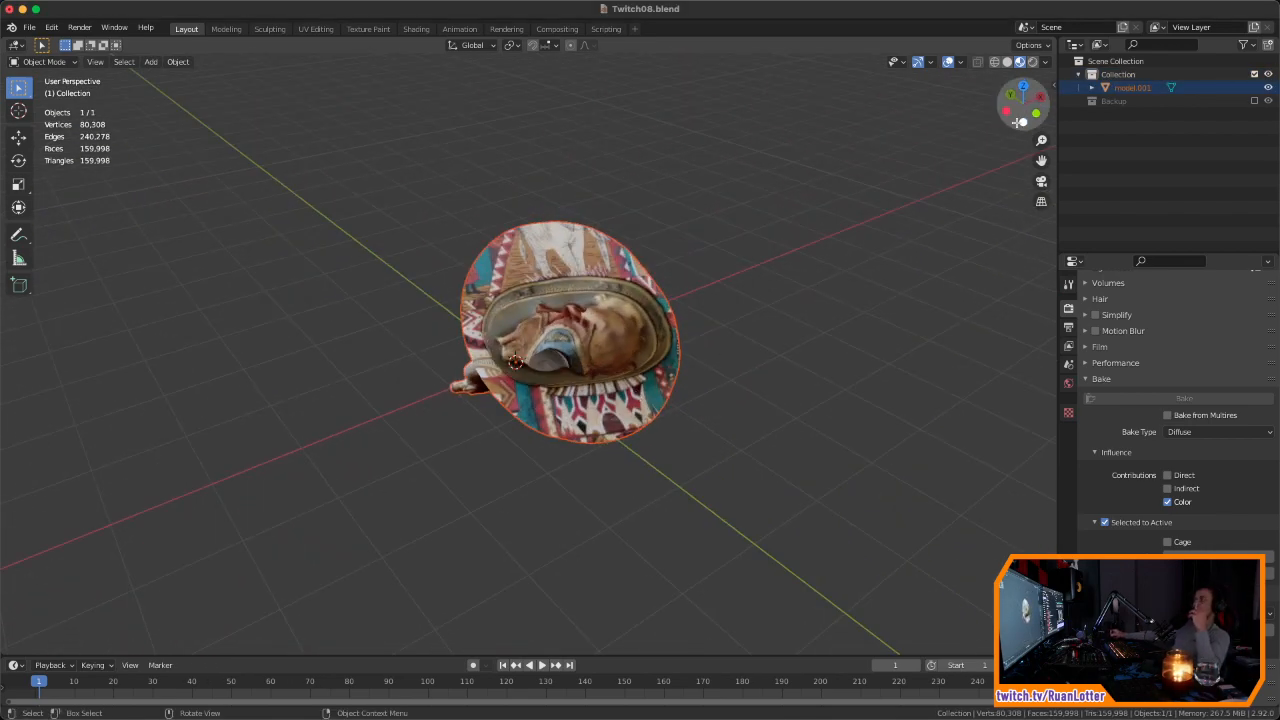
pyautogui.click(1005, 110)
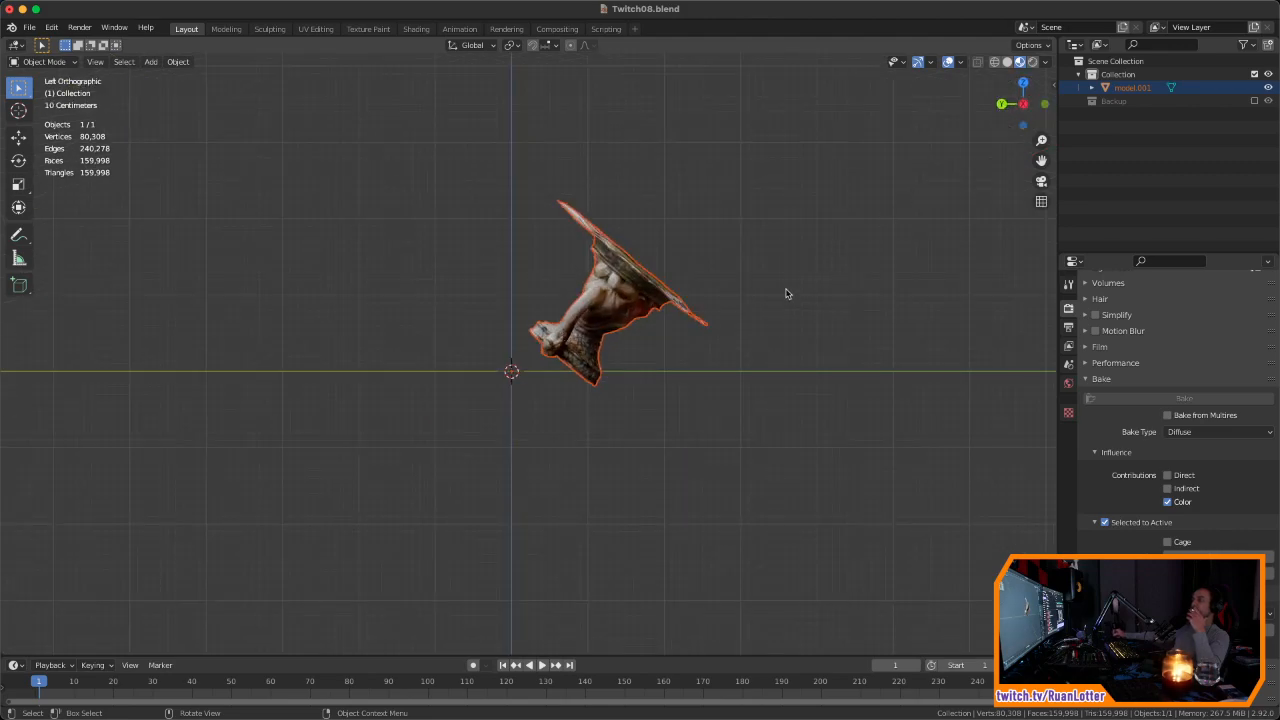
pyautogui.press('r')
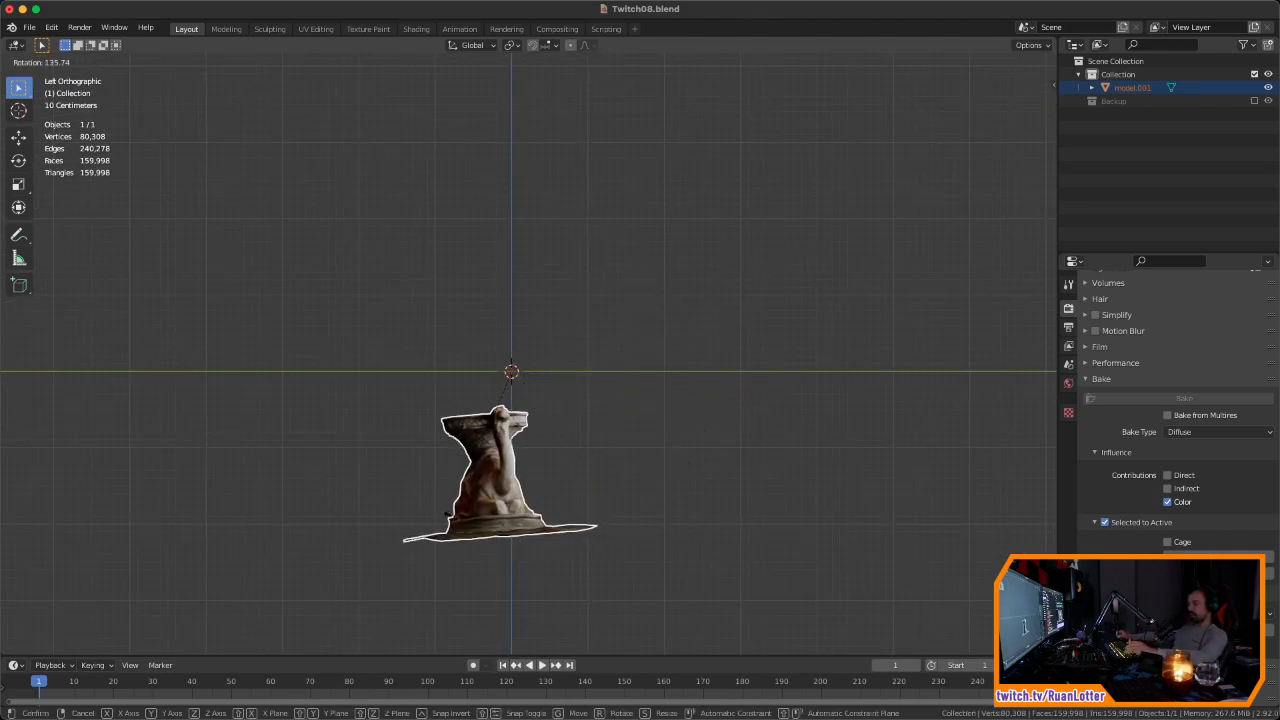
pyautogui.click(629, 309)
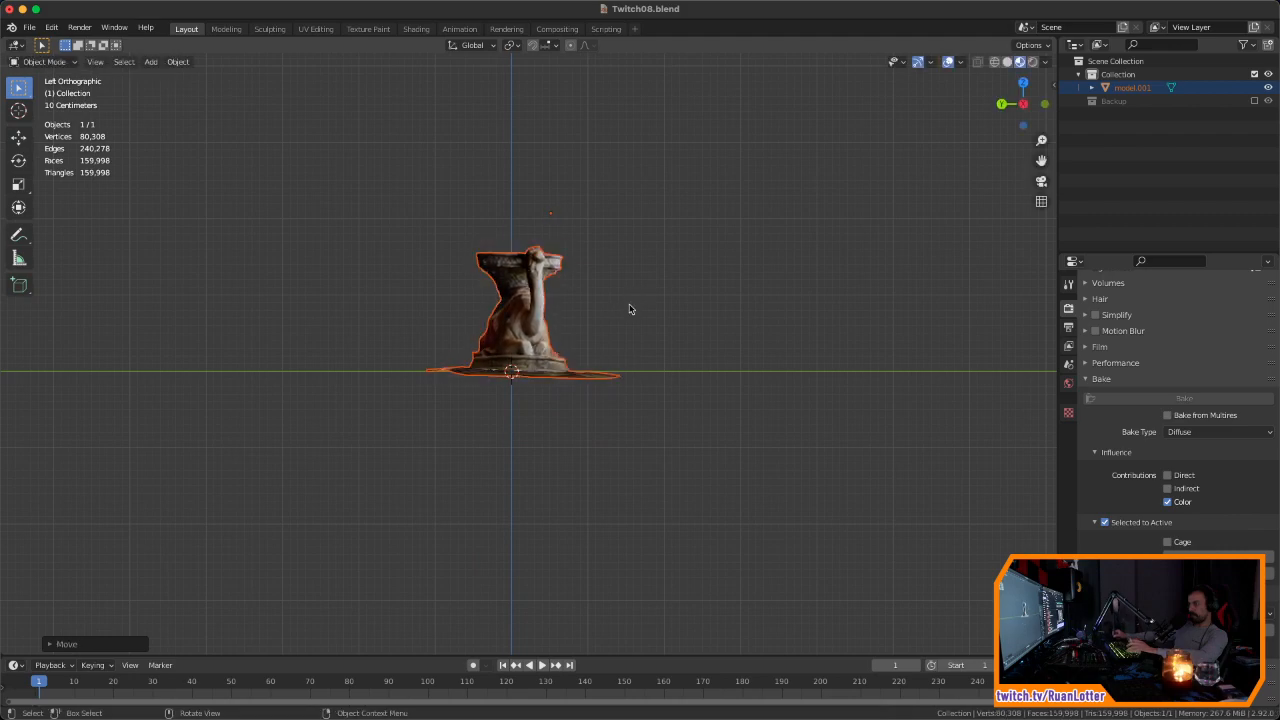
# Step: Level the camel scan's base against the ground with small rotations in the back and right orthographic views
pyautogui.click(1001, 104)
pyautogui.press('r')
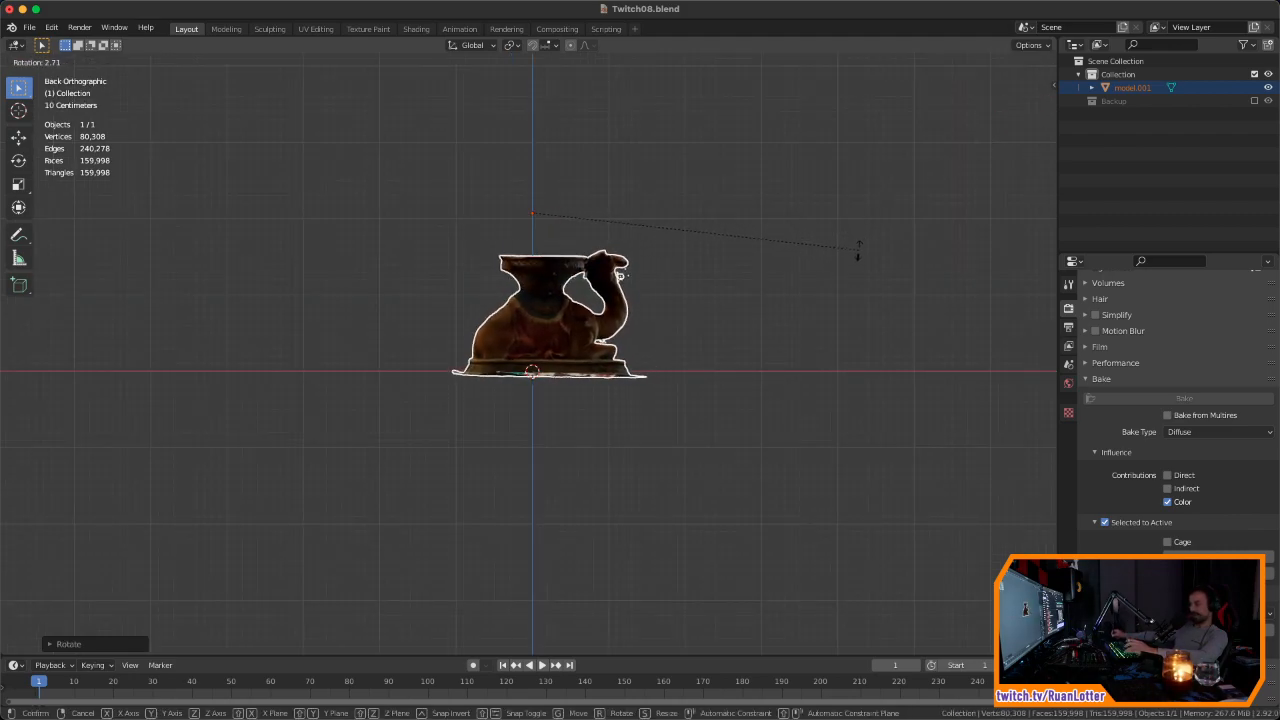
pyautogui.click(856, 245)
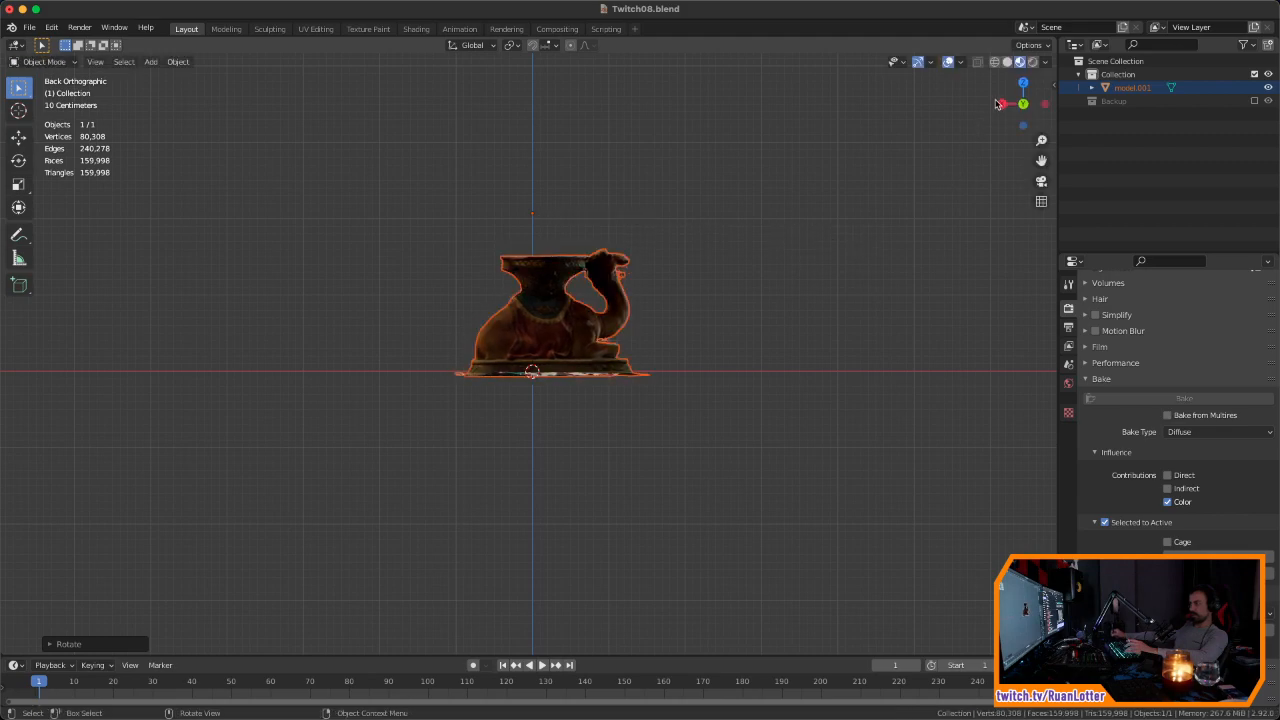
pyautogui.click(1001, 104)
pyautogui.press('r')
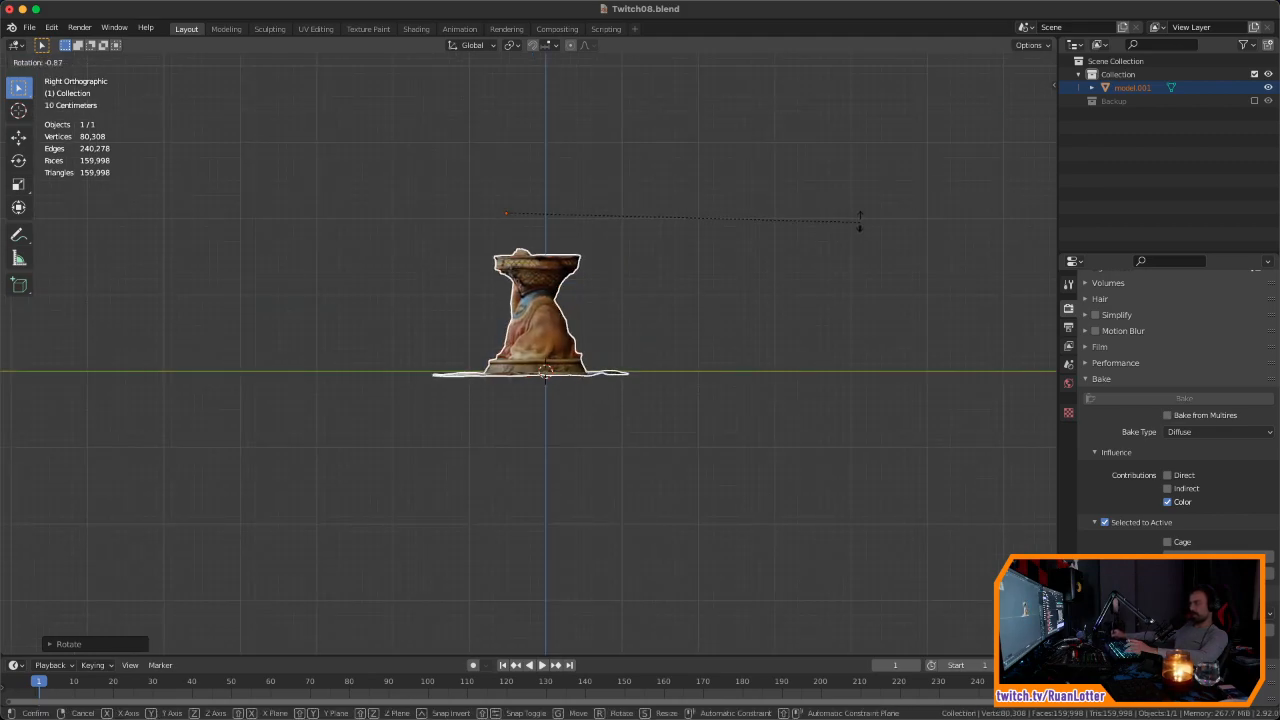
pyautogui.click(858, 214)
pyautogui.click(1003, 104)
pyautogui.scroll(5, 757, 280)
pyautogui.moveTo(757, 280); pyautogui.dragTo(663, 364, button='middle')
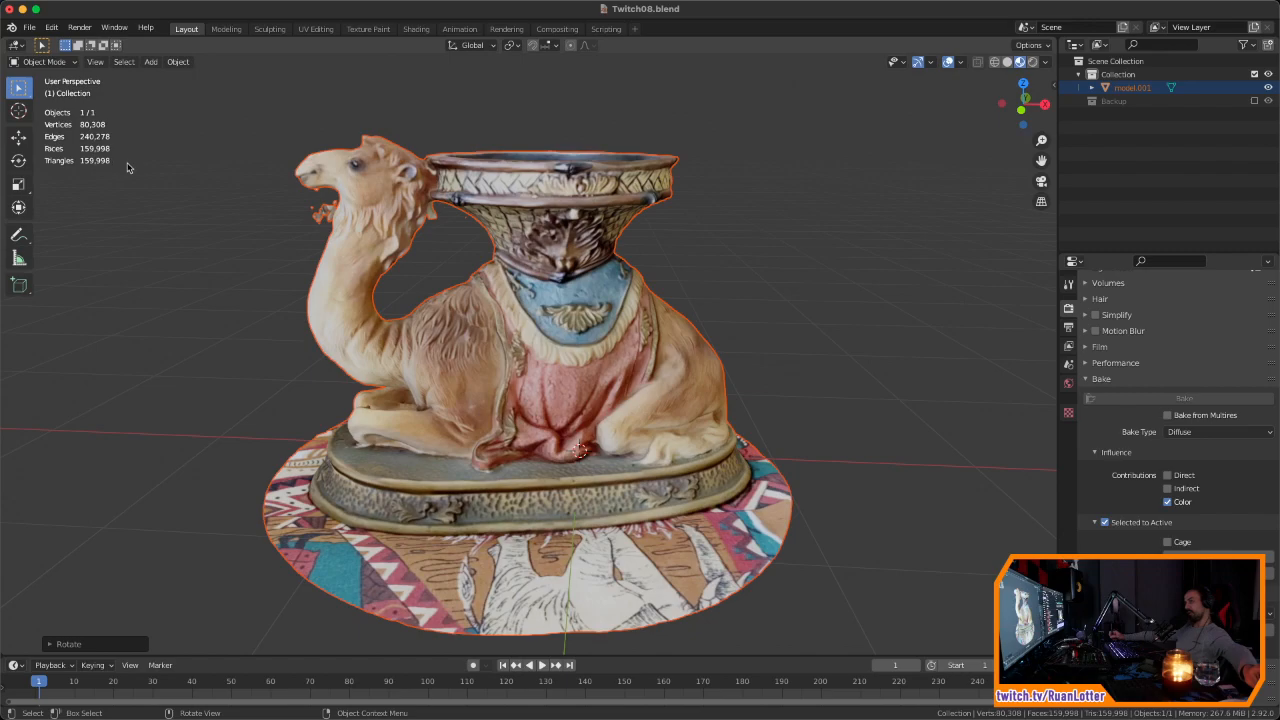
# Step: Set the camel scan's origin to its geometry
pyautogui.moveTo(535, 307); pyautogui.dragTo(600, 262, button='middle')
pyautogui.rightClick(577, 252)
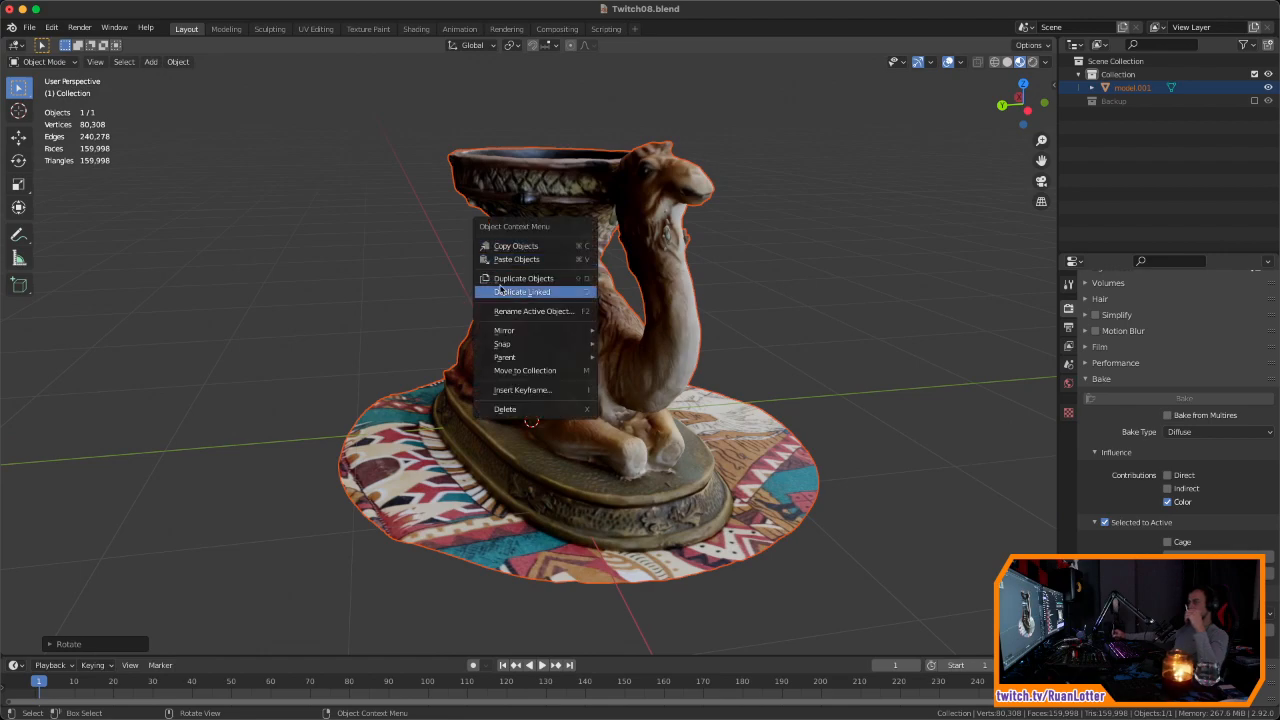
pyautogui.click(768, 264)
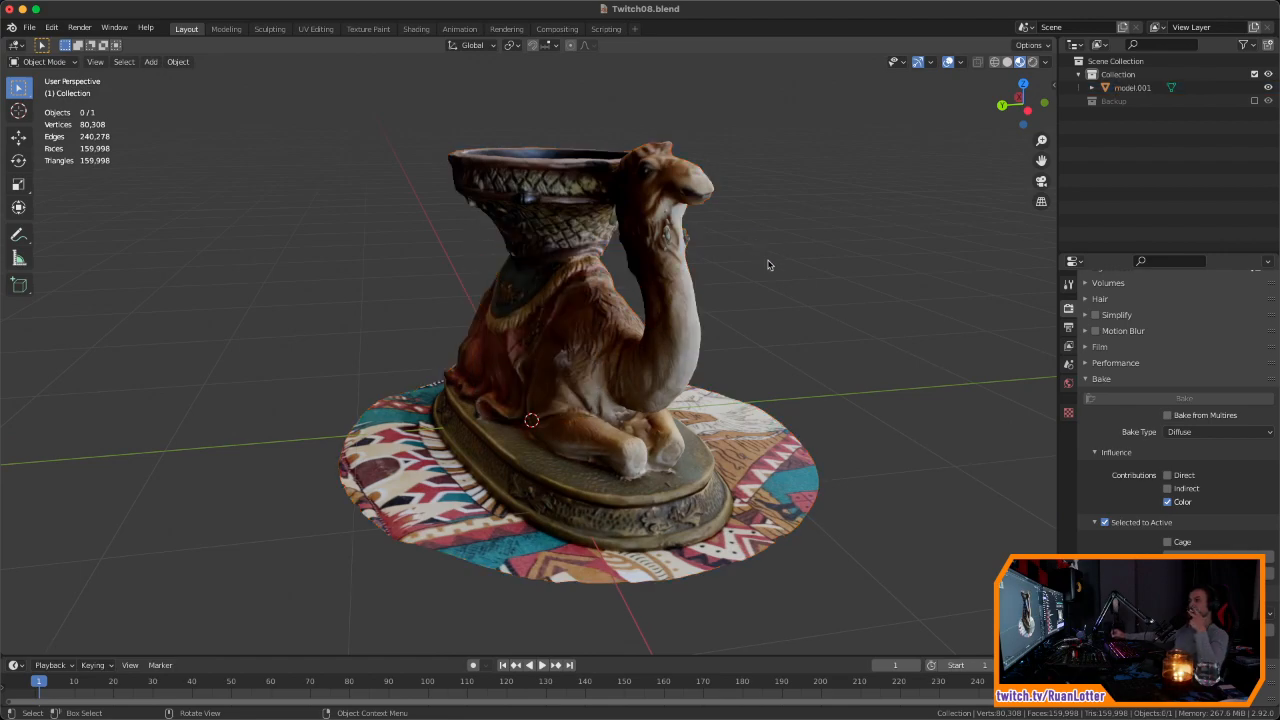
pyautogui.click(577, 286)
pyautogui.rightClick(575, 283)
pyautogui.moveTo(572, 281)
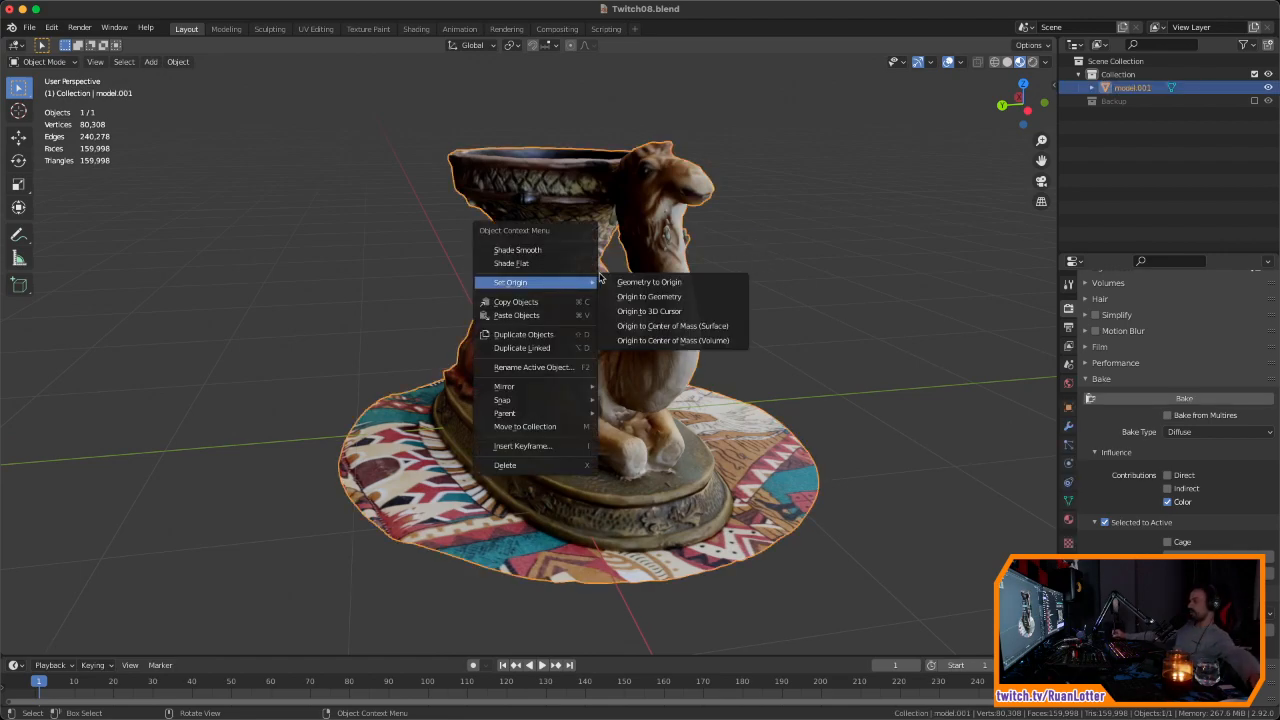
pyautogui.click(672, 297)
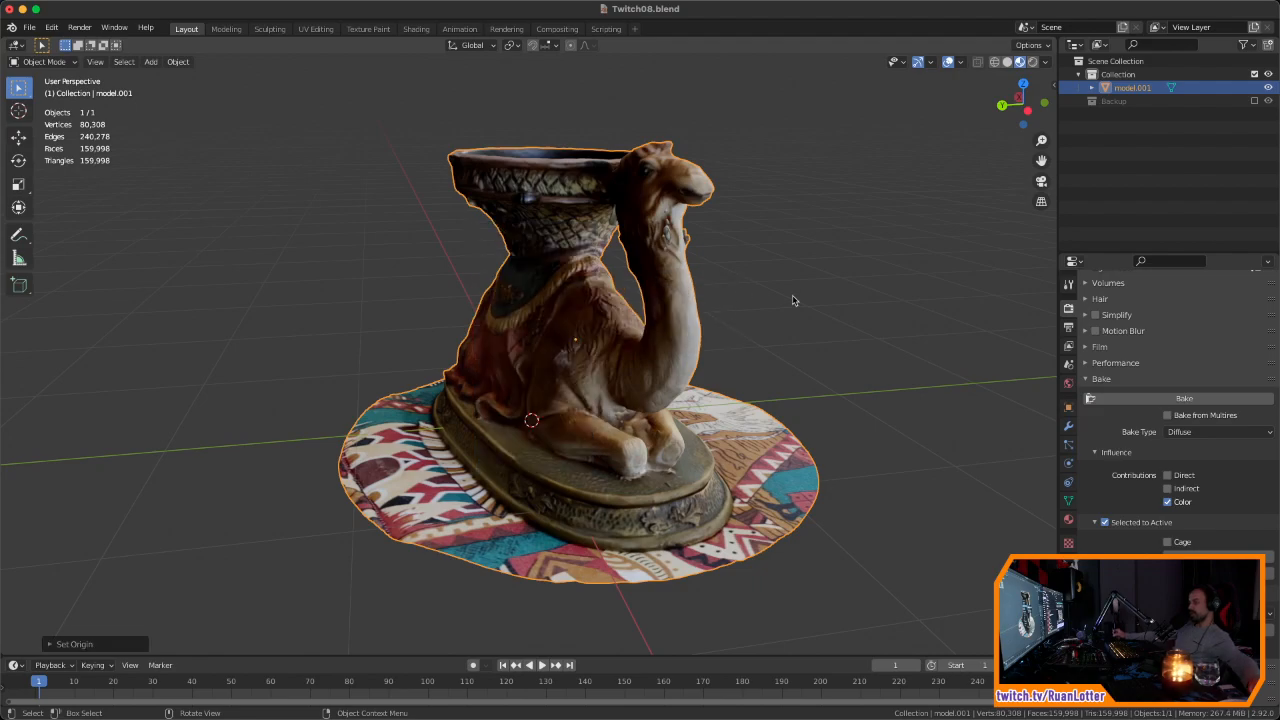
# Step: Examine the camel scan's mesh density in Edit Mode, and its base and textured surface from several sides in Object Mode
pyautogui.moveTo(796, 295); pyautogui.dragTo(610, 292, button='middle')
pyautogui.press('Tab')
pyautogui.scroll(5, 680, 320)
pyautogui.keyDown('ctrl'); pyautogui.moveTo(610, 292); pyautogui.dragTo(549, 371, button='middle'); pyautogui.keyUp('ctrl')
pyautogui.scroll(-5, 549, 371)
pyautogui.press('Tab')
pyautogui.moveTo(541, 430); pyautogui.dragTo(718, 412, button='middle')
pyautogui.scroll(4, 726, 318)
pyautogui.moveTo(501, 400); pyautogui.dragTo(615, 369, button='middle')
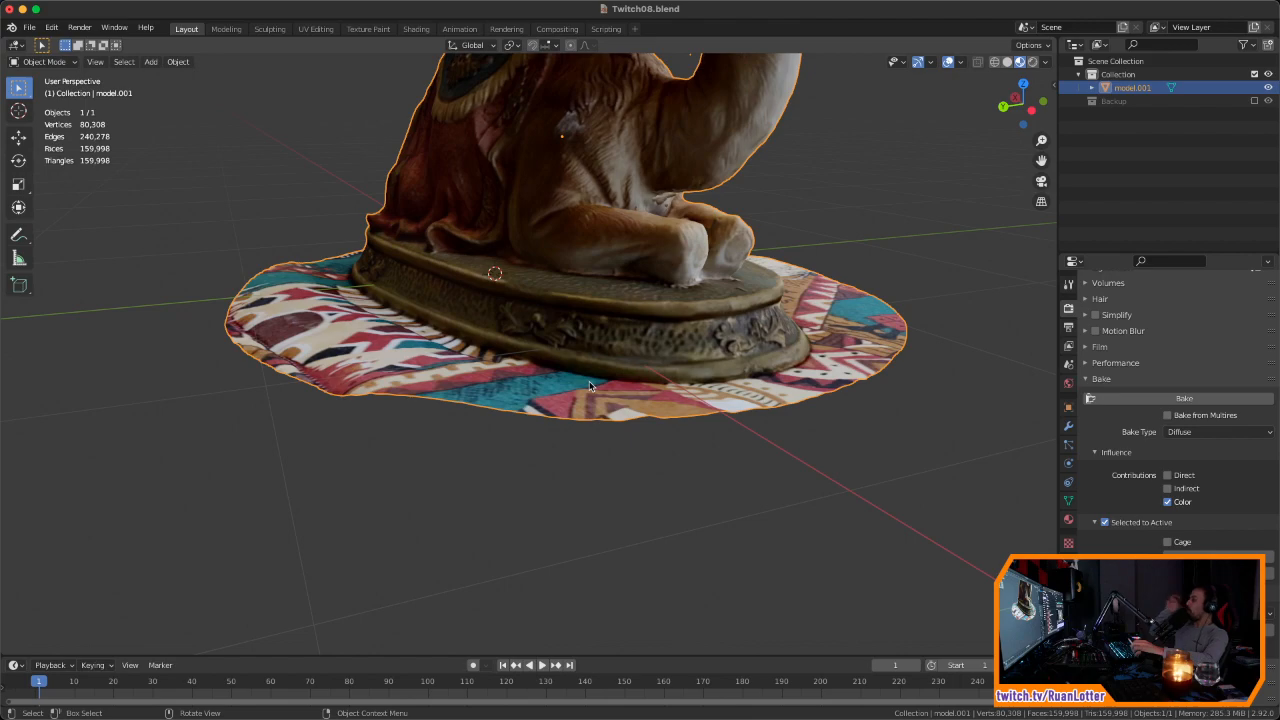
pyautogui.moveTo(617, 385); pyautogui.dragTo(657, 400, button='middle')
pyautogui.moveTo(659, 354); pyautogui.dragTo(549, 410, button='middle')
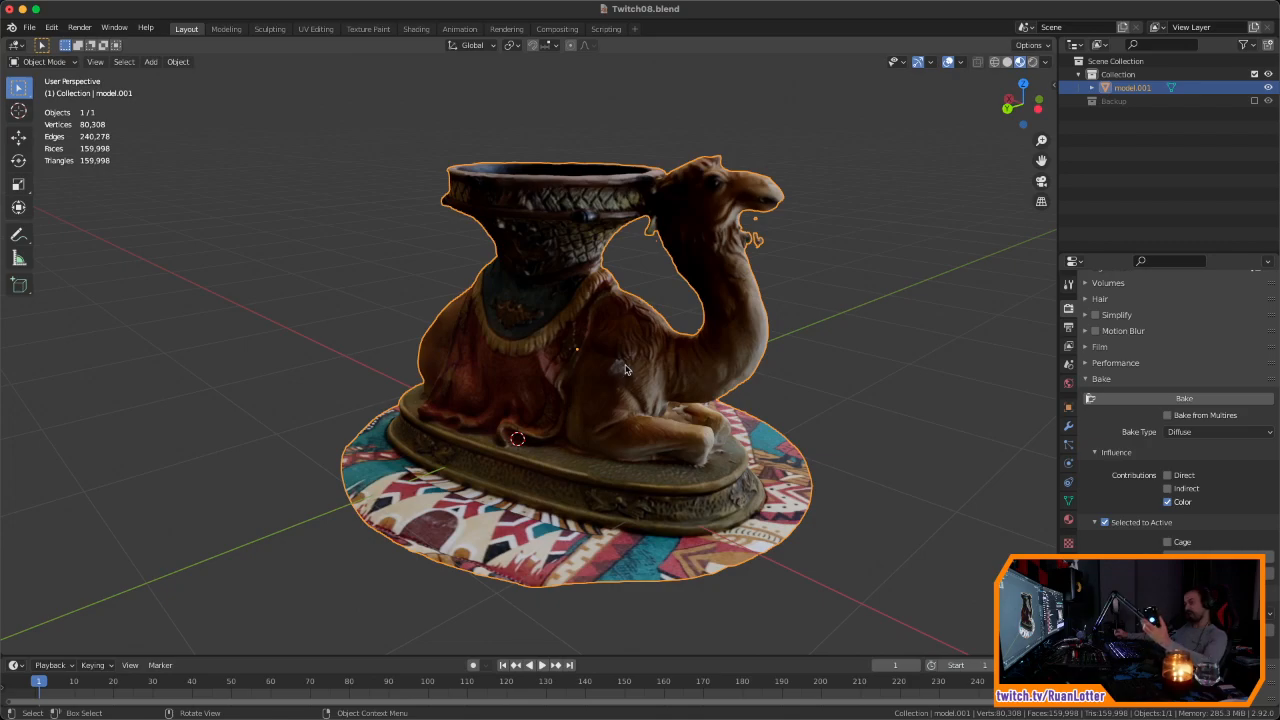
pyautogui.moveTo(625, 370); pyautogui.dragTo(593, 402, button='middle')
# Step: Switch to Safari, review the Trnio home page's scanning features and 3D scan examples, and return to Blender
pyautogui.press('super+Tab')
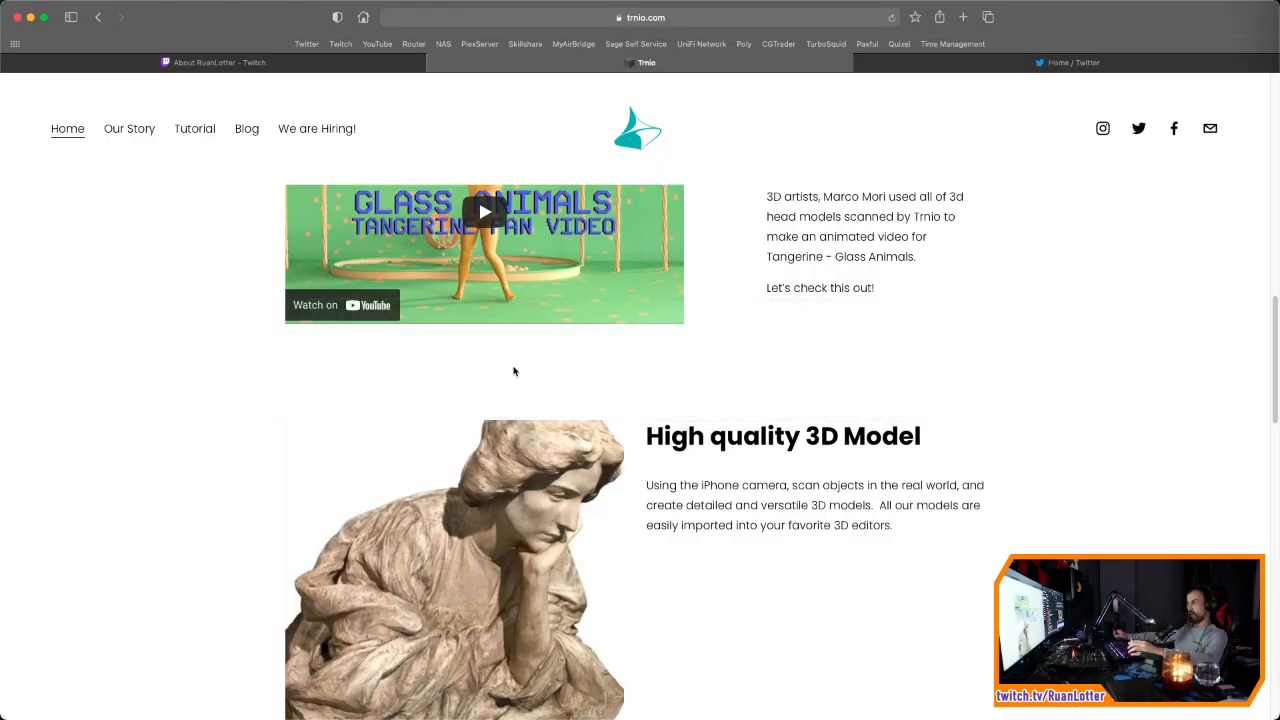
pyautogui.scroll(10, 1023, 220)
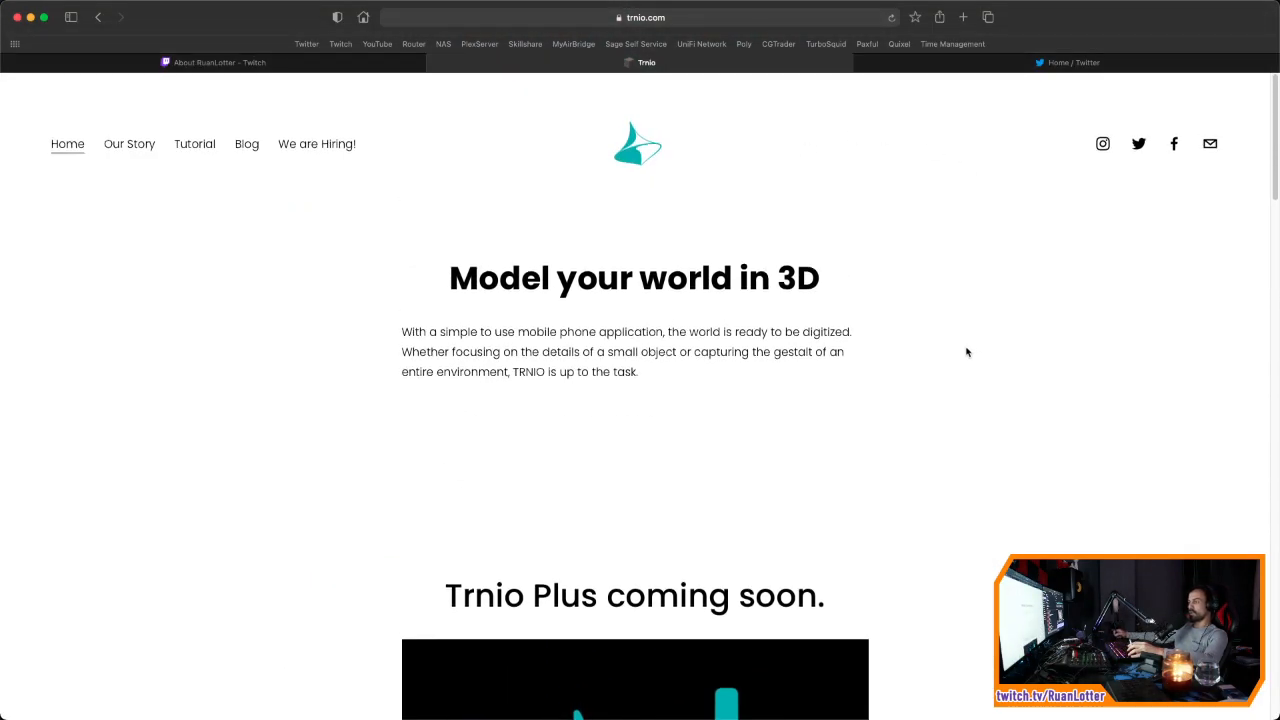
pyautogui.scroll(-5, 927, 404)
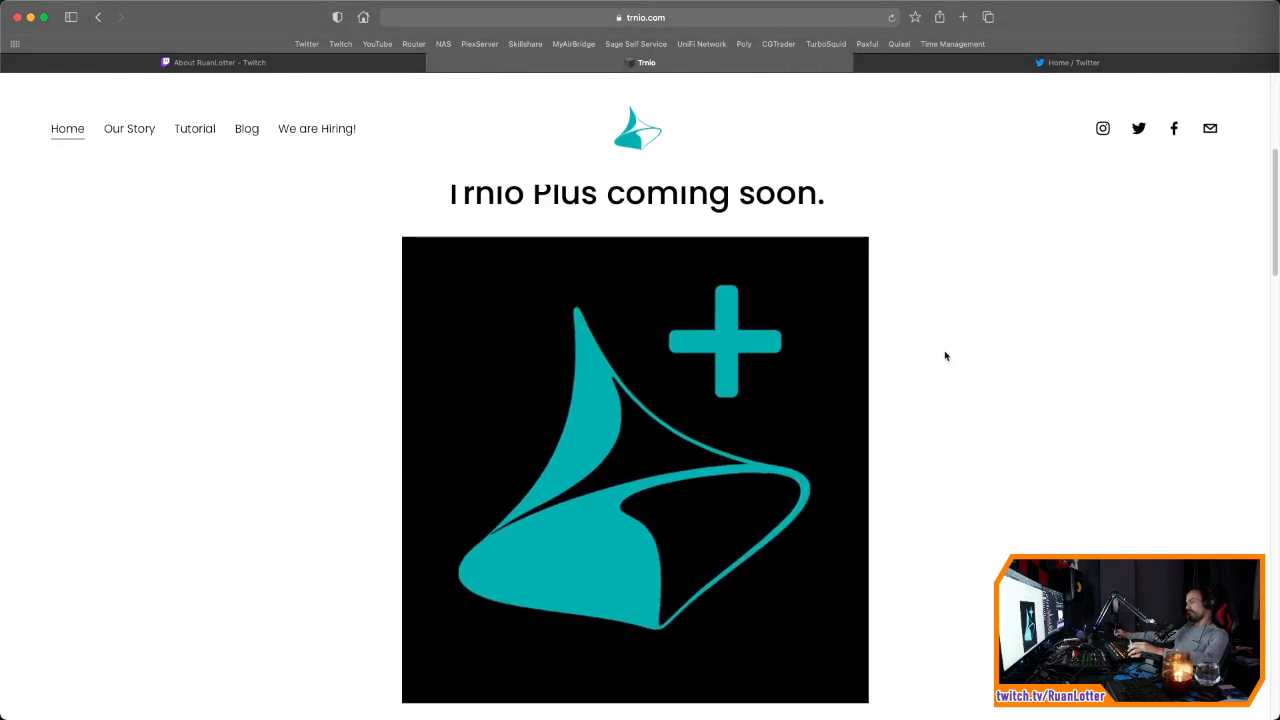
pyautogui.scroll(-8, 945, 356)
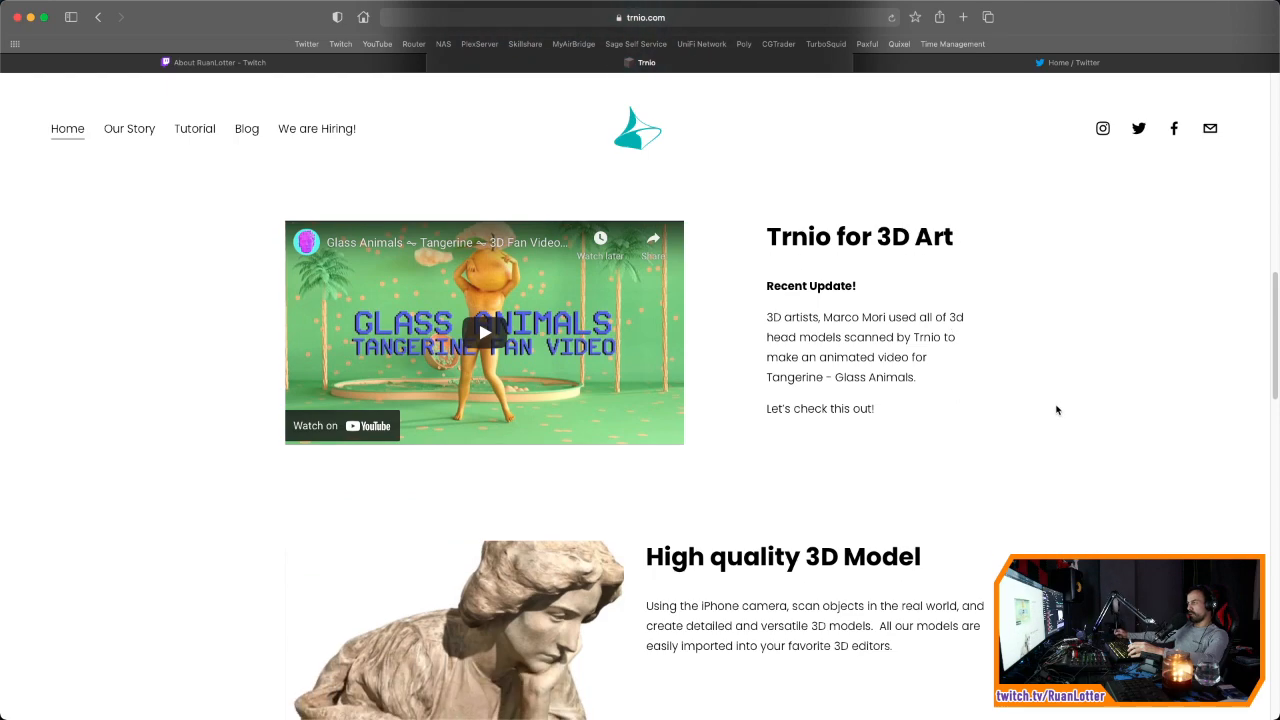
pyautogui.scroll(-4, 1010, 490)
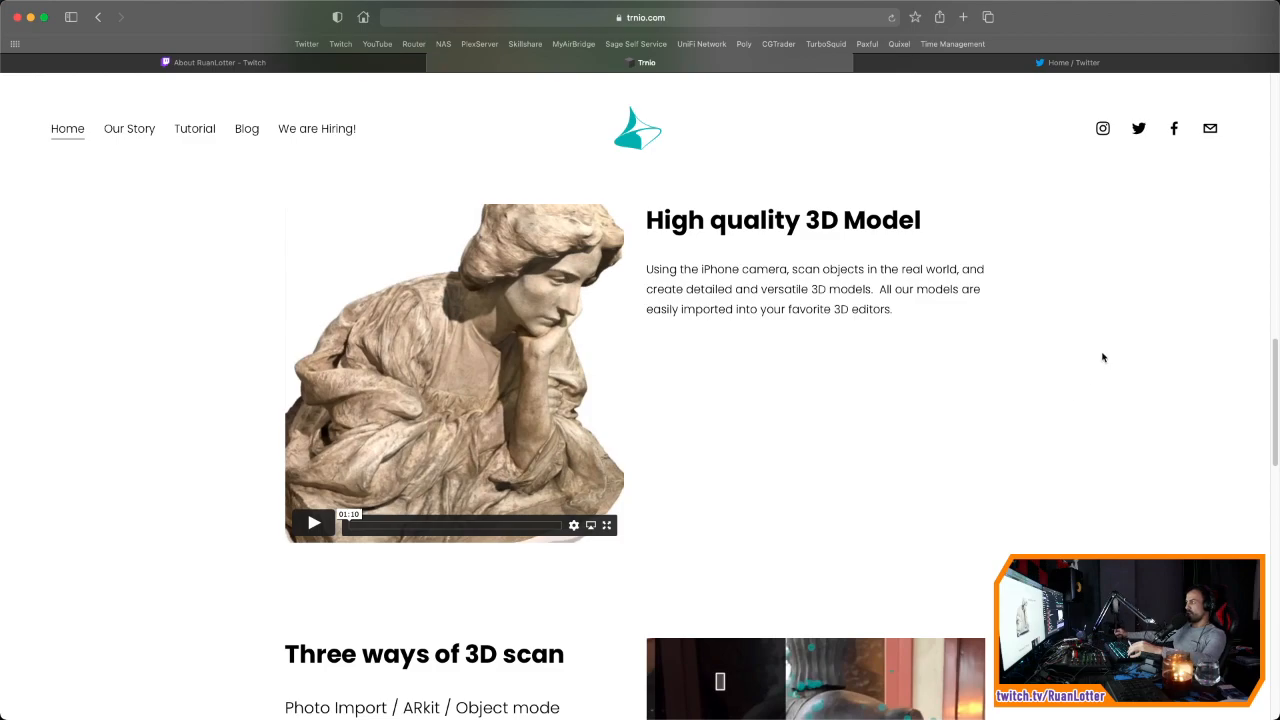
pyautogui.scroll(-10, 1102, 357)
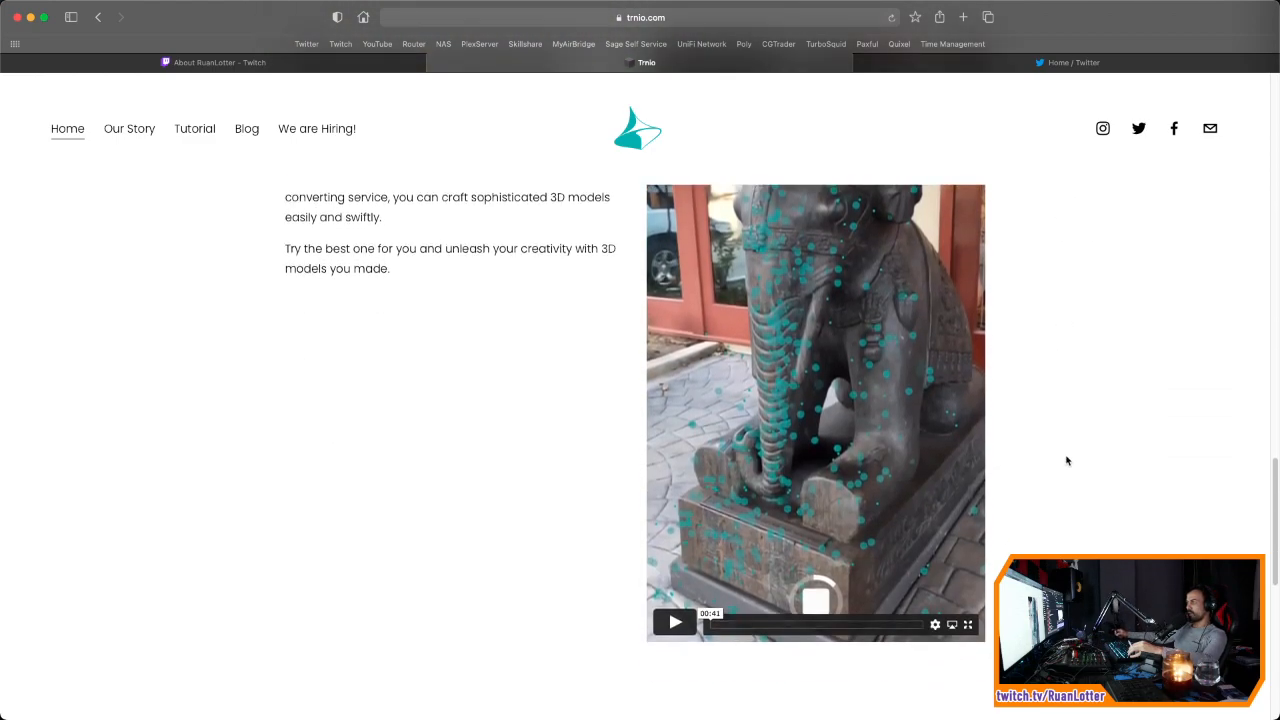
pyautogui.scroll(-10, 1067, 460)
pyautogui.scroll(4, 1151, 266)
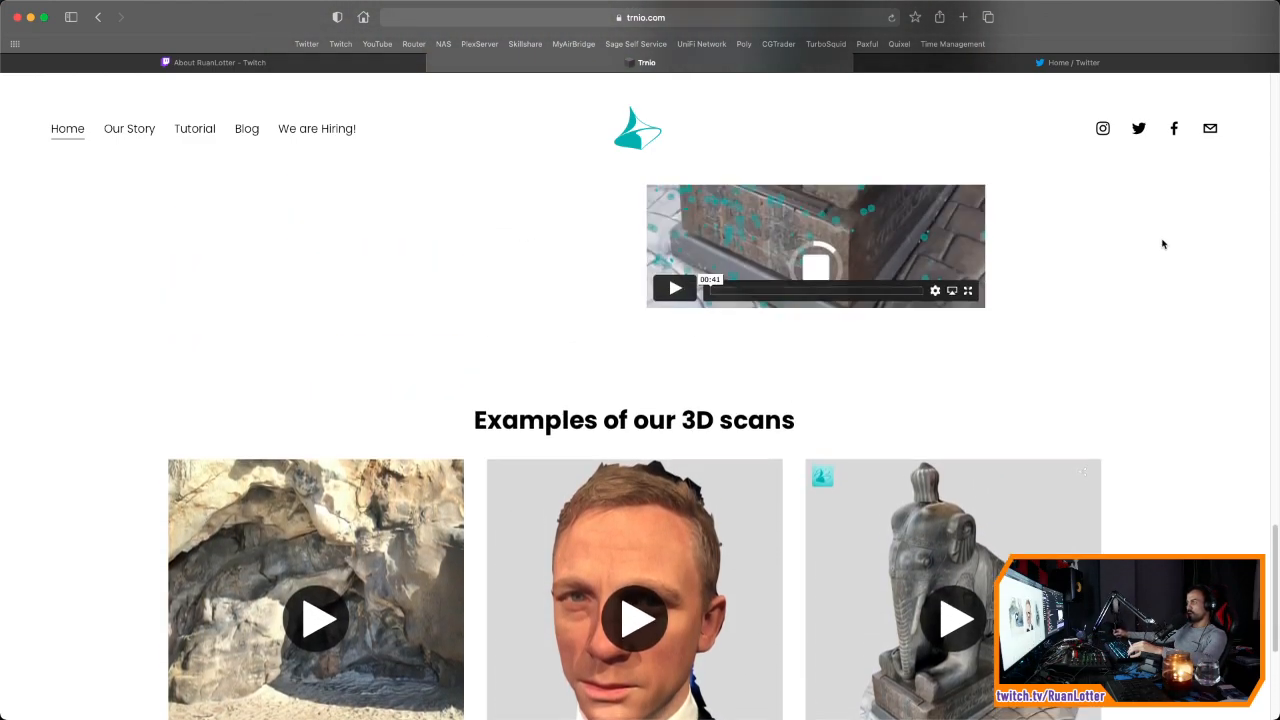
pyautogui.scroll(15, 1146, 277)
pyautogui.press('super+Tab')
# Step: Select the camel scan, enter Edit Mode, and select all of its mesh geometry
pyautogui.moveTo(538, 391); pyautogui.dragTo(680, 391, button='middle')
pyautogui.moveTo(680, 391); pyautogui.dragTo(728, 377, button='middle')
pyautogui.keyDown('ctrl'); pyautogui.moveTo(494, 253); pyautogui.dragTo(657, 322, button='middle'); pyautogui.keyUp('ctrl')
pyautogui.click(322, 339)
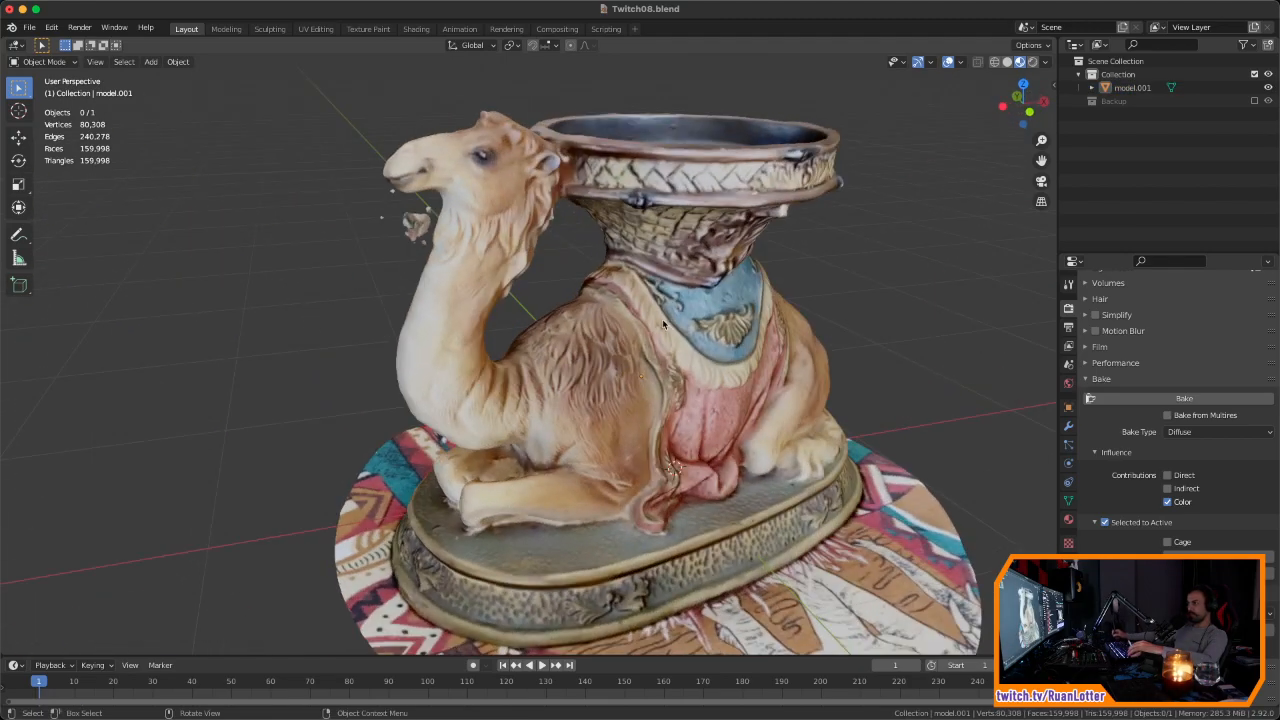
pyautogui.click(594, 322)
pyautogui.click(178, 61)
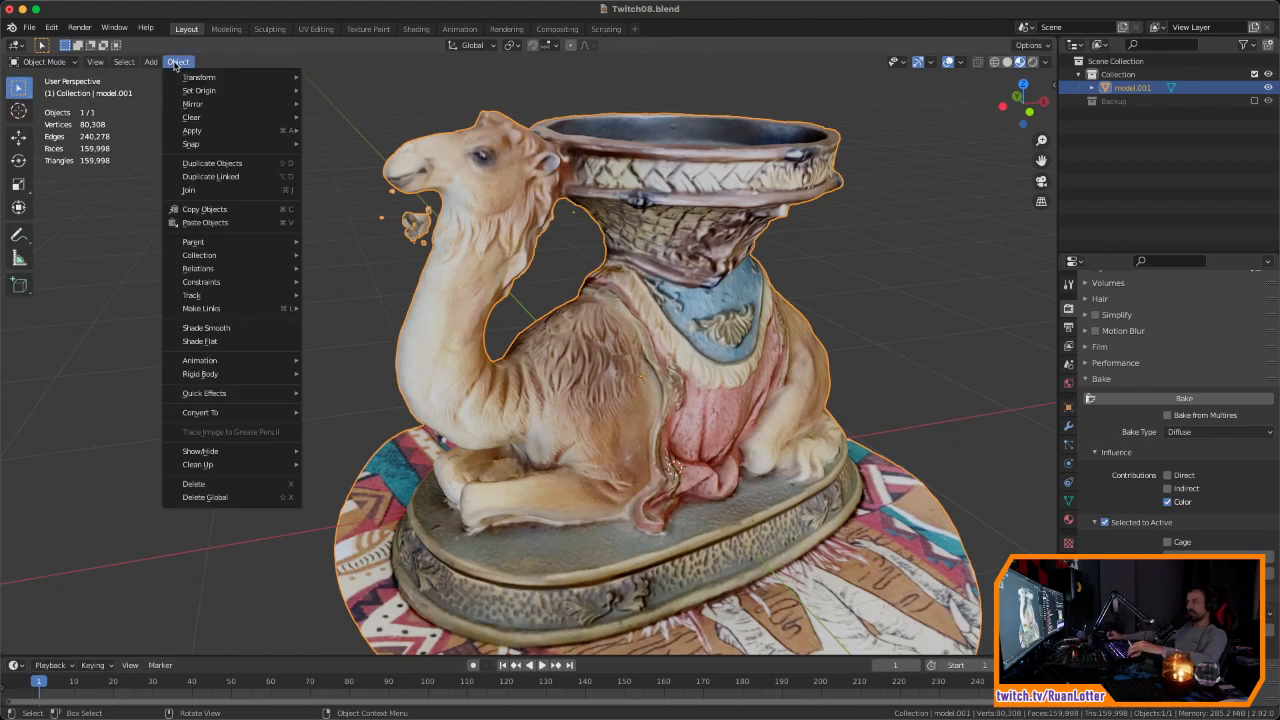
pyautogui.moveTo(215, 465)
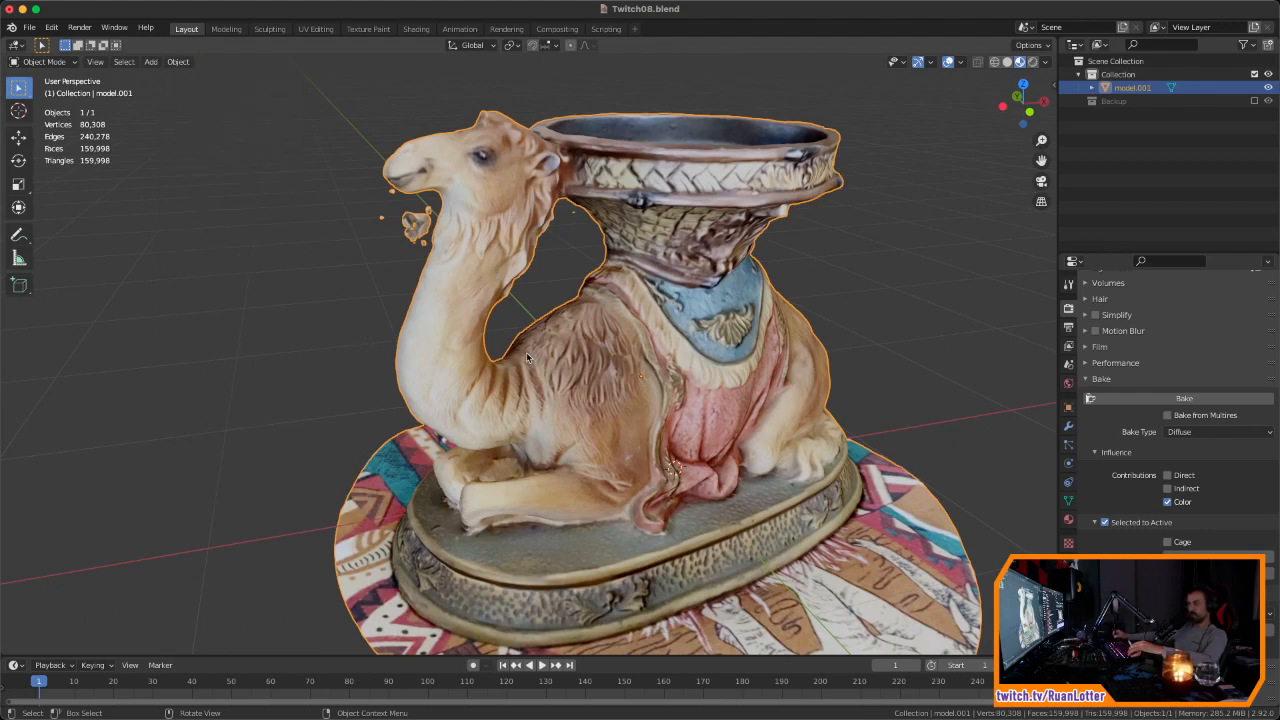
pyautogui.press('Tab')
pyautogui.click(487, 381)
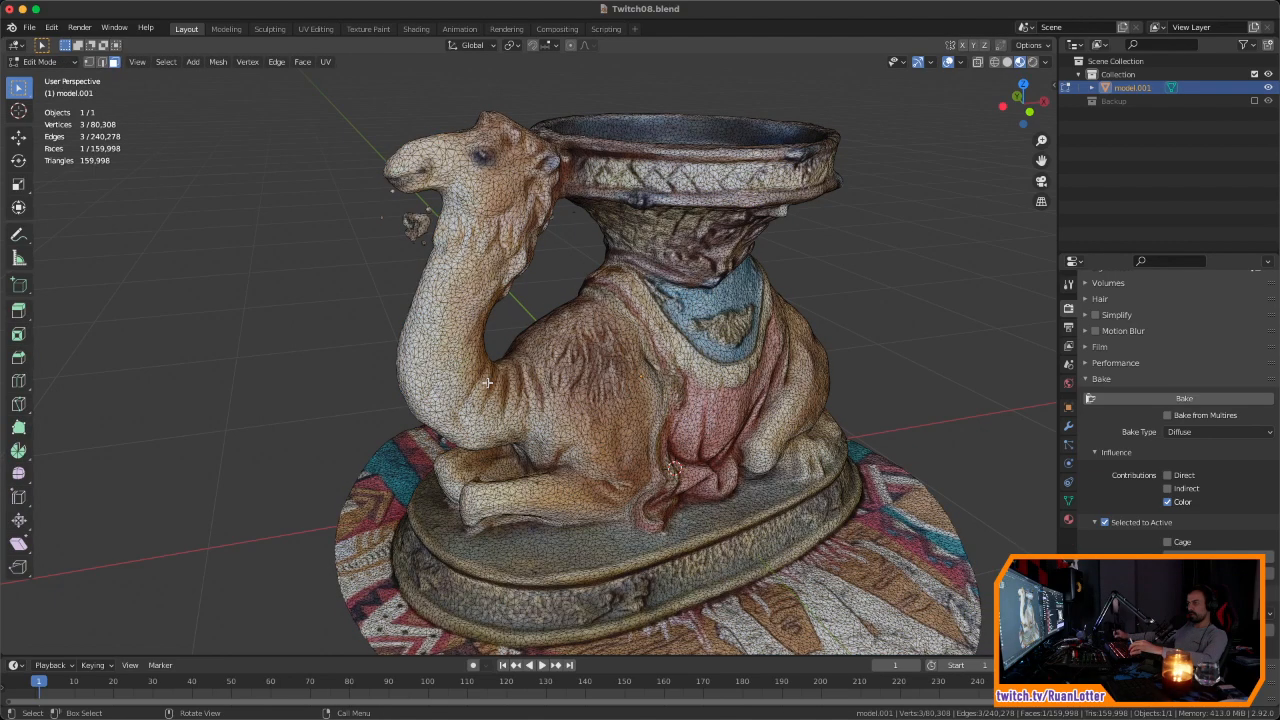
pyautogui.press('a')
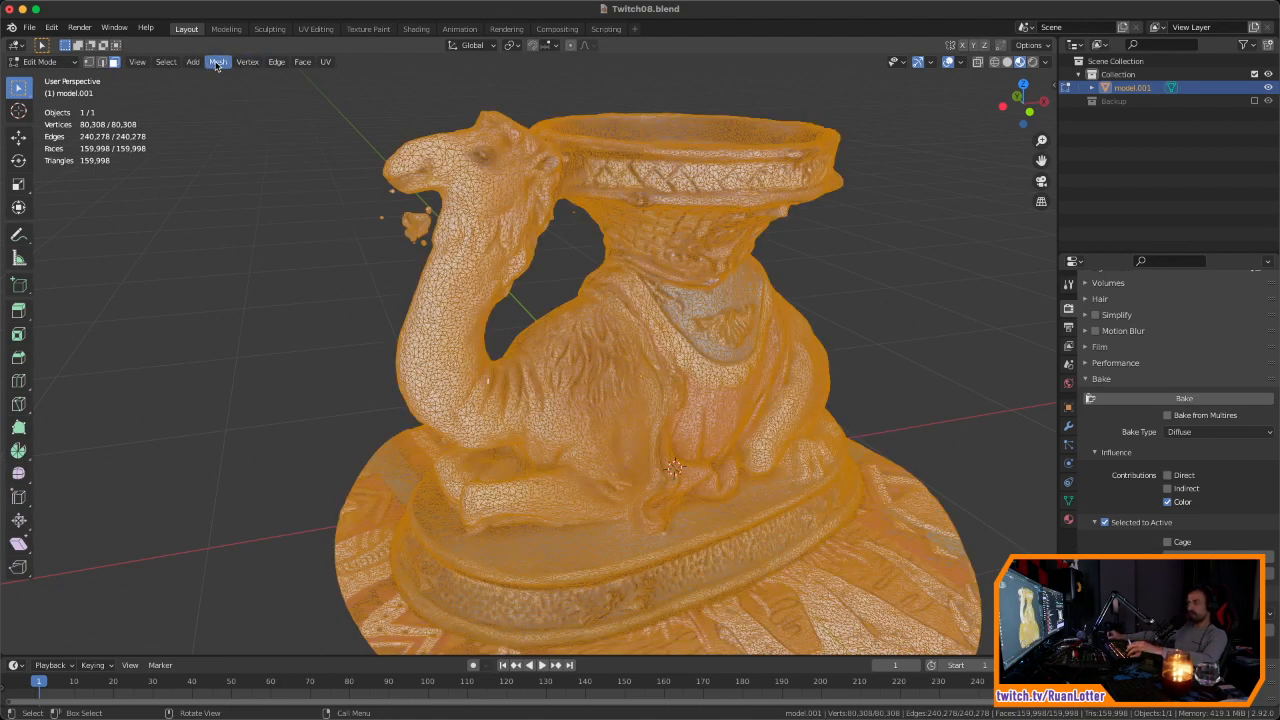
# Step: Run the Delete Loose cleanup on the fully selected camel mesh and return to Object Mode
pyautogui.click(218, 62)
pyautogui.moveTo(250, 354)
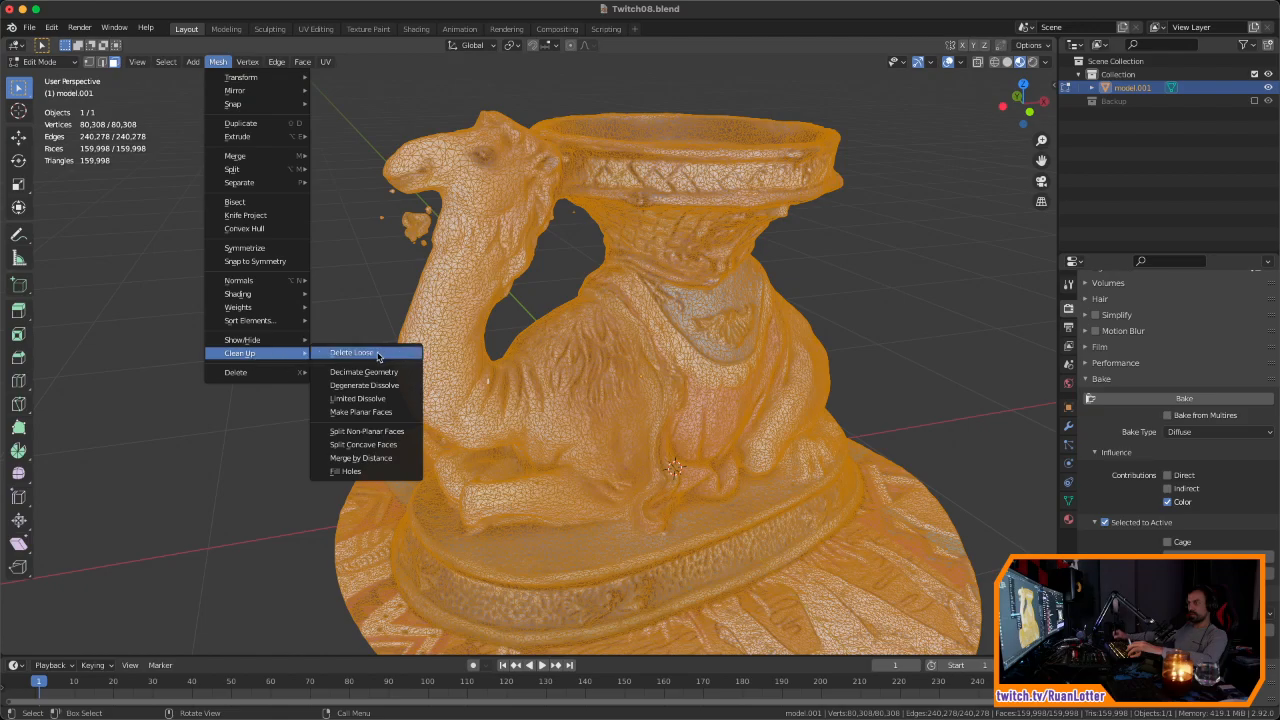
pyautogui.click(377, 356)
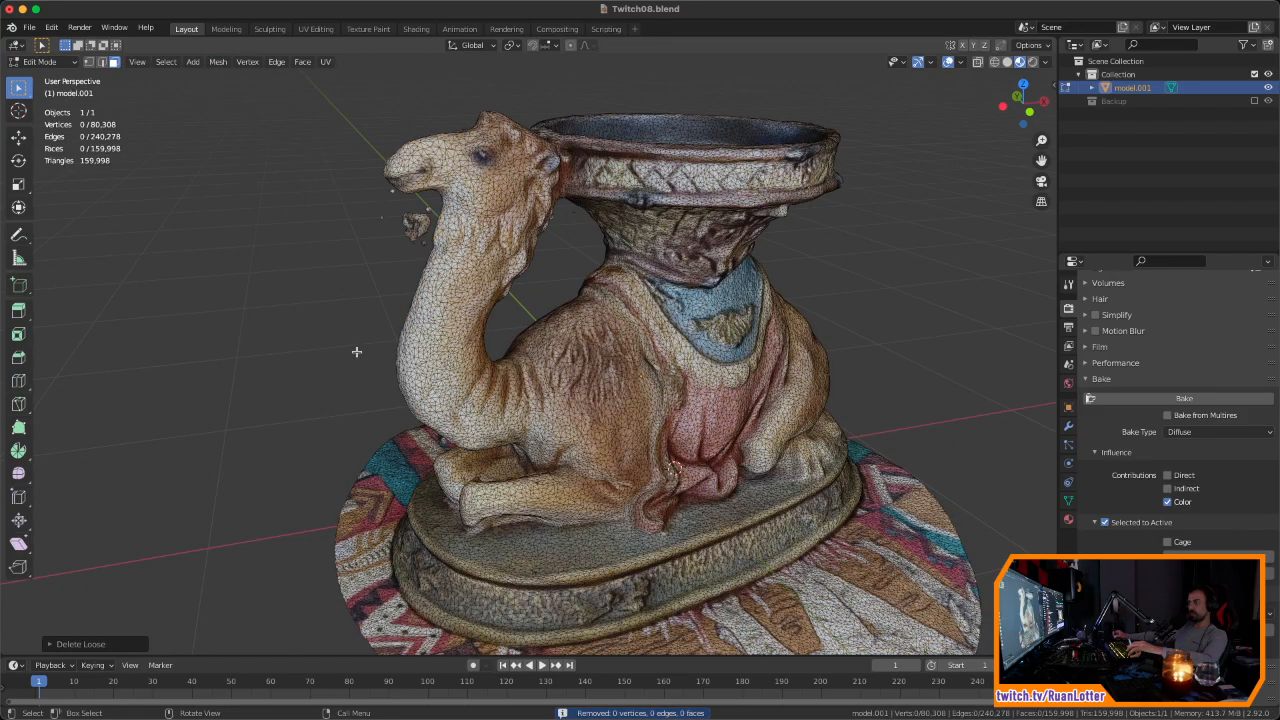
pyautogui.moveTo(309, 355)
pyautogui.mouseDown(button='middle')
pyautogui.moveTo(400, 357)
pyautogui.moveTo(321, 348)
pyautogui.mouseUp(button='middle')
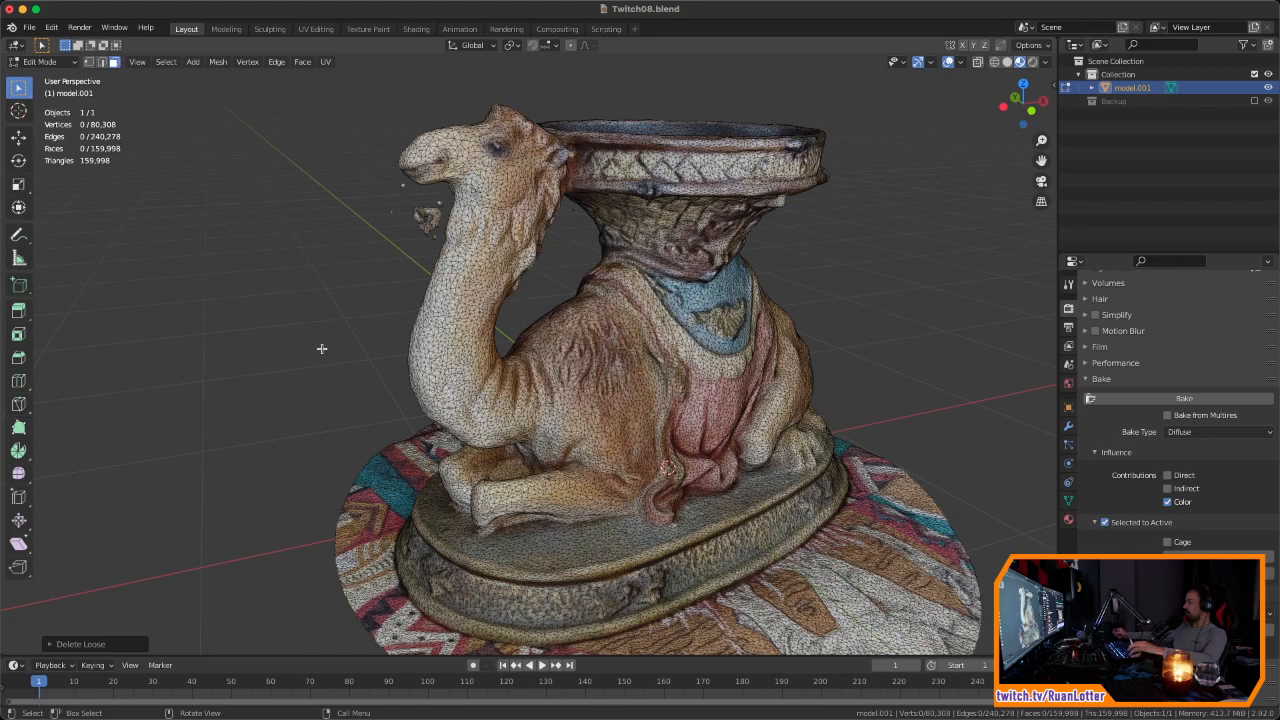
pyautogui.scroll(-2, 322, 348)
pyautogui.press('Tab')
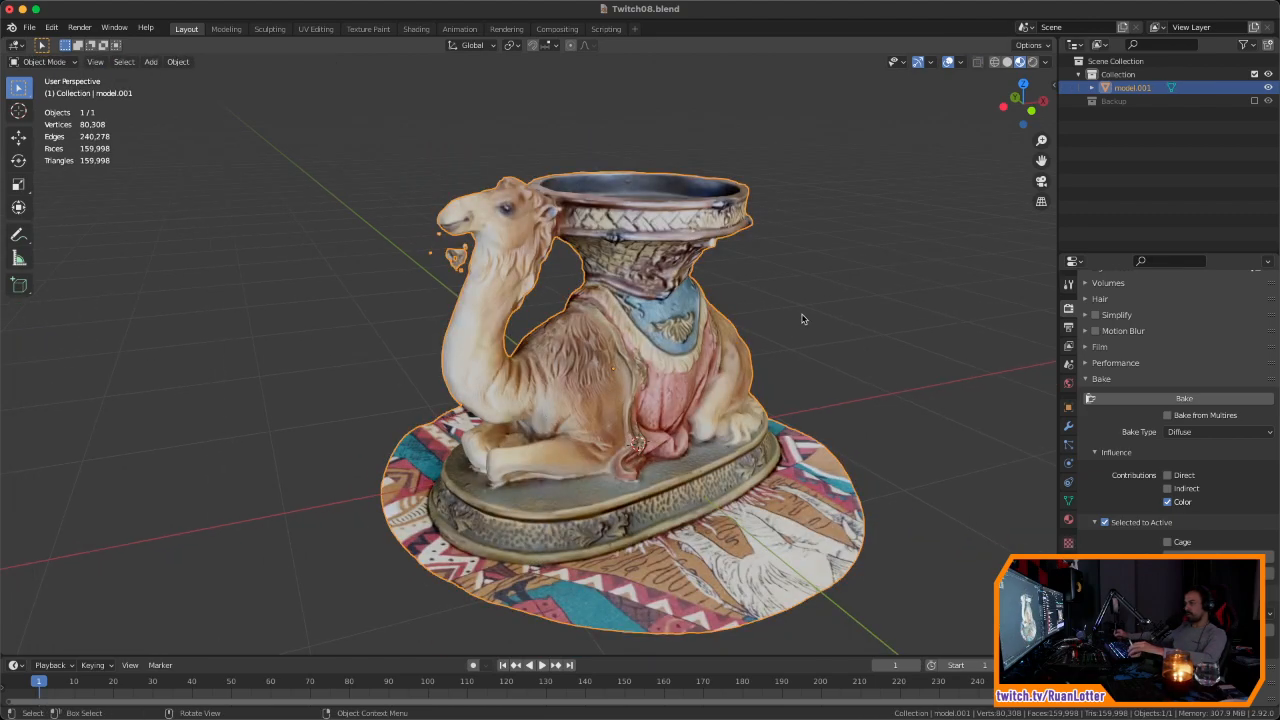
# Step: Set the camel's origin to its geometry, using Bounds Center as the center
pyautogui.rightClick(670, 350)
pyautogui.moveTo(670, 350)
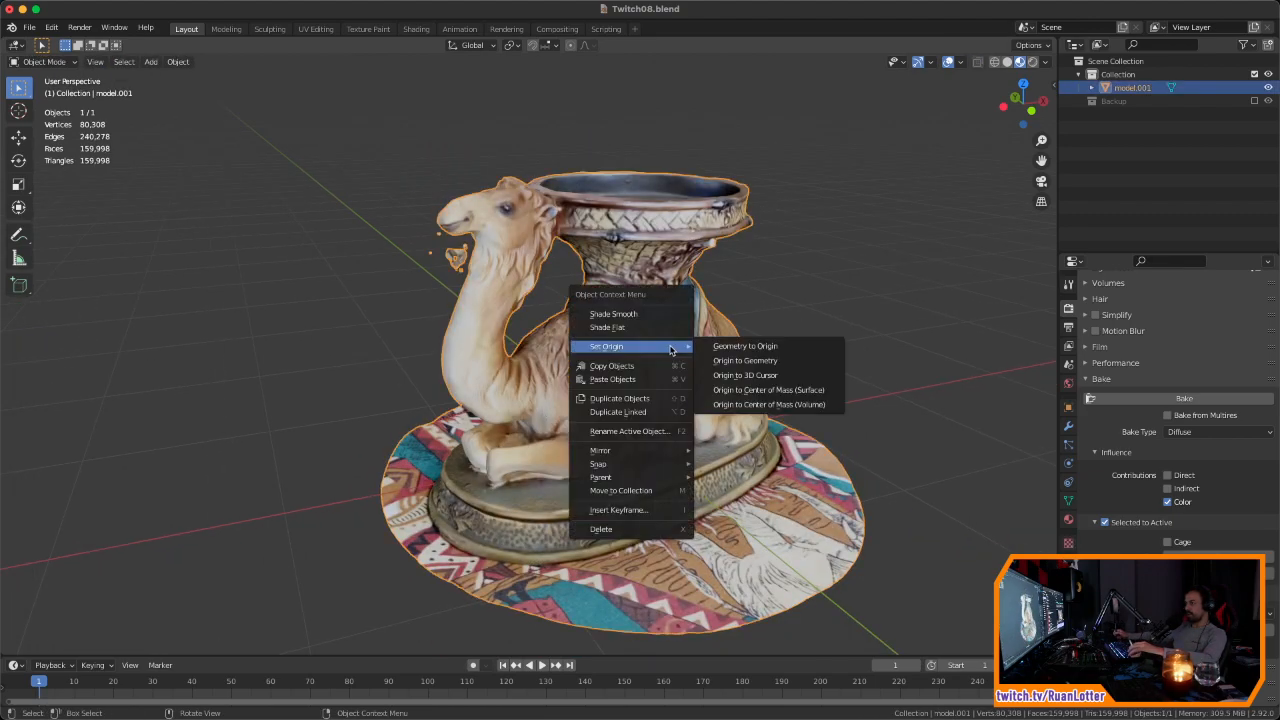
pyautogui.click(760, 361)
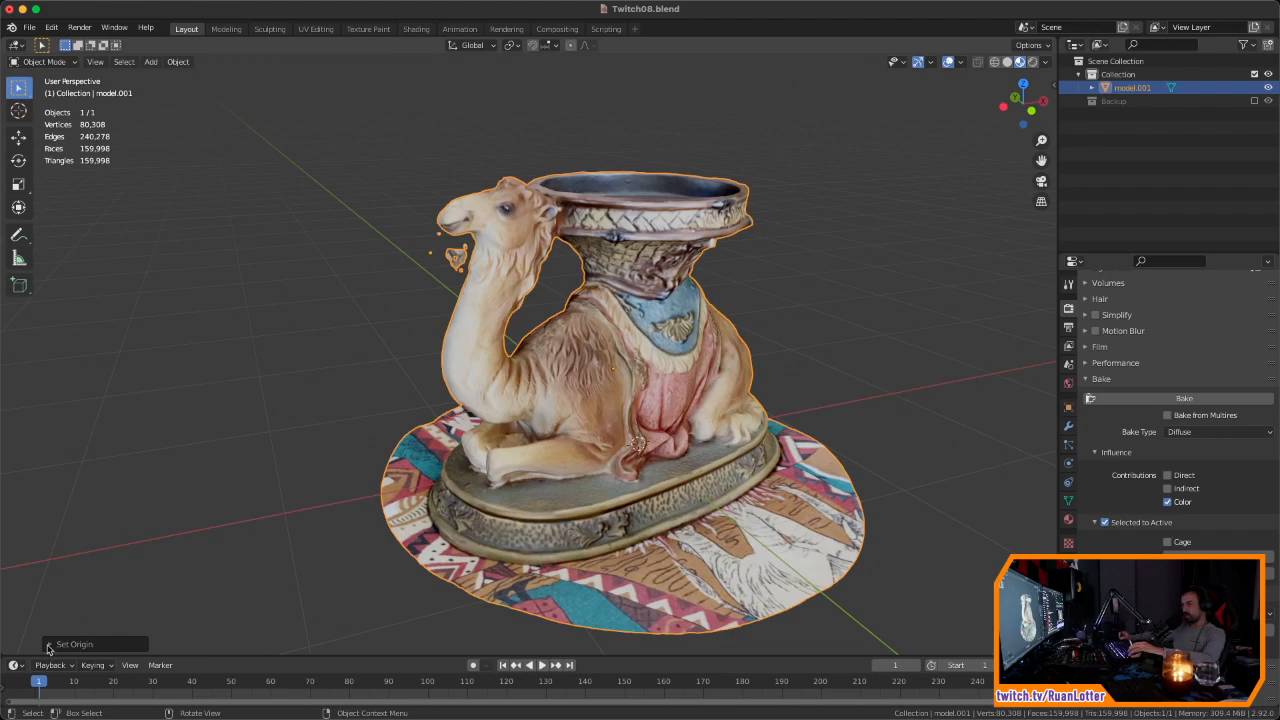
pyautogui.click(48, 646)
pyautogui.click(166, 640)
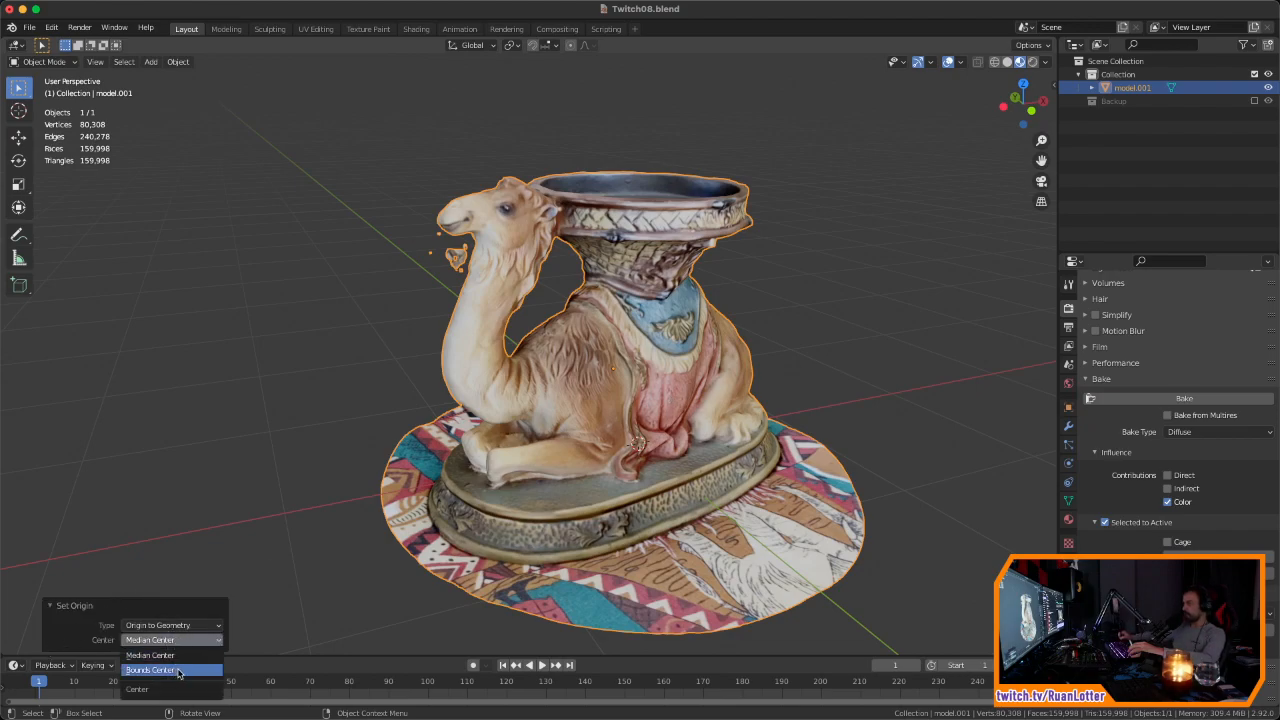
pyautogui.click(178, 670)
# Step: Try rotating the camel freely about its new origin and check the scan from both sides
pyautogui.moveTo(594, 447); pyautogui.dragTo(794, 417, button='middle')
pyautogui.press('r')
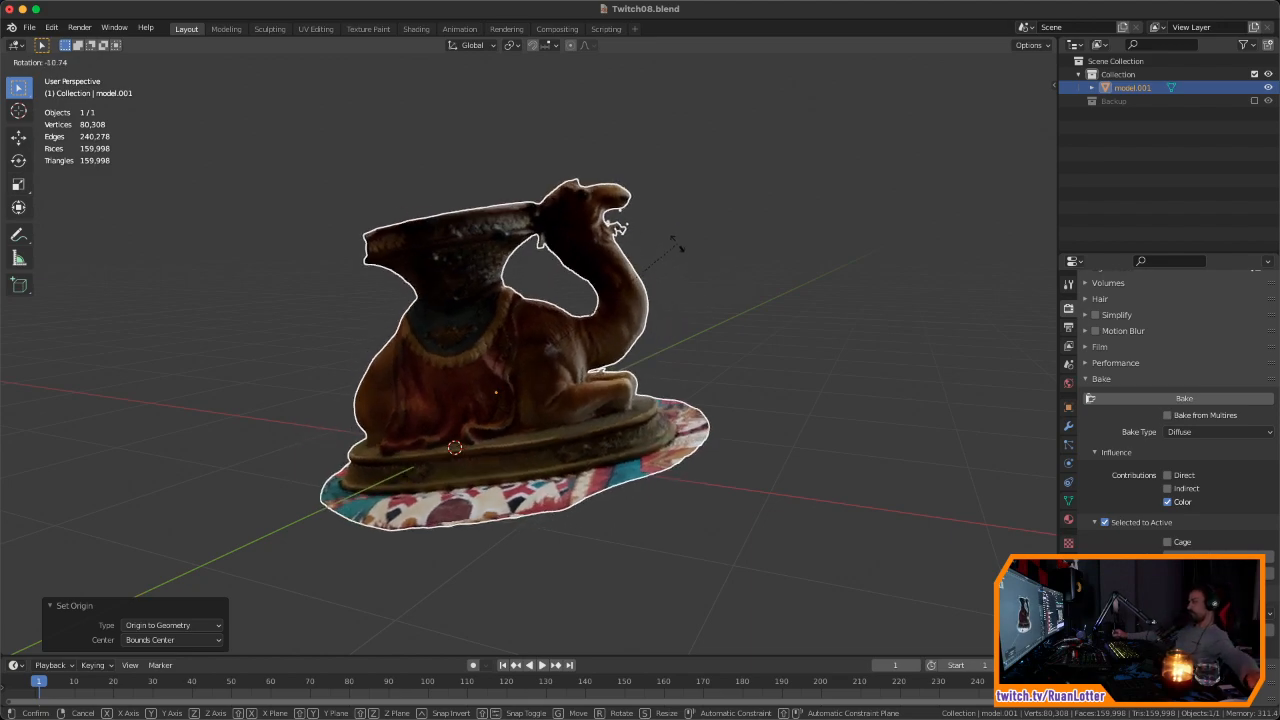
pyautogui.click(731, 290)
pyautogui.moveTo(754, 363); pyautogui.dragTo(648, 342, button='middle')
pyautogui.scroll(3, 512, 390)
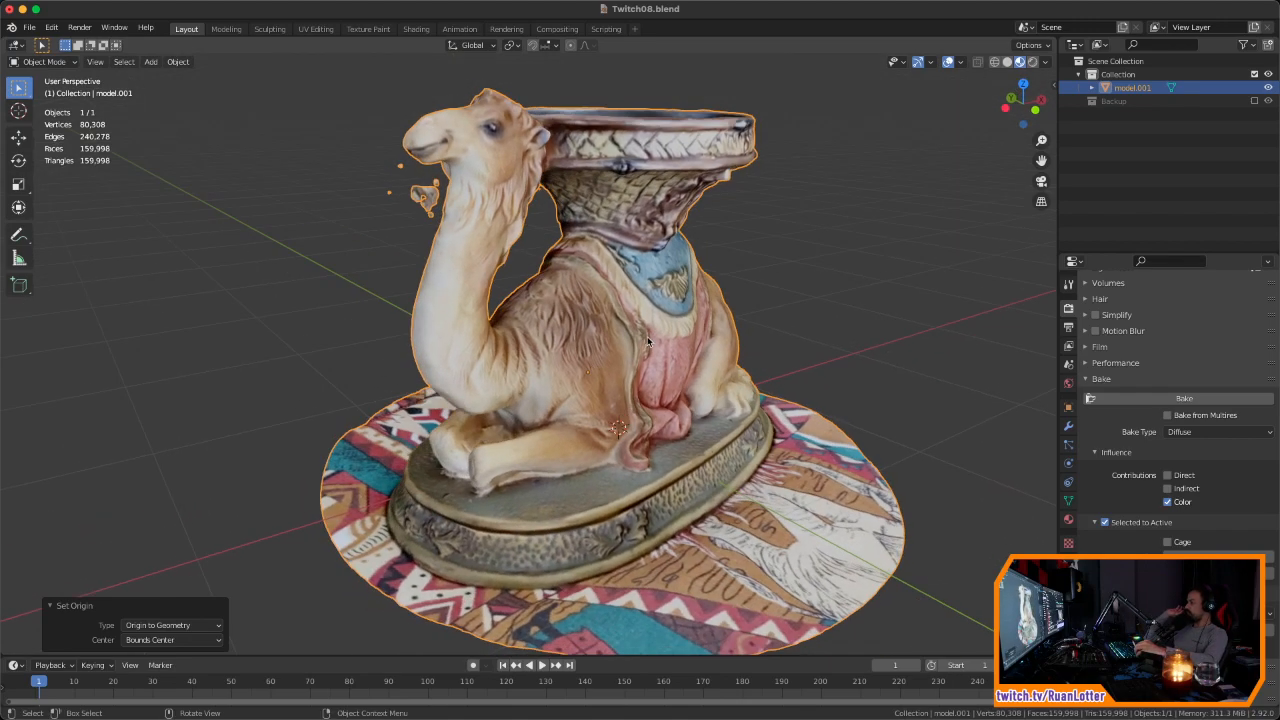
pyautogui.moveTo(648, 342); pyautogui.dragTo(792, 407, button='middle')
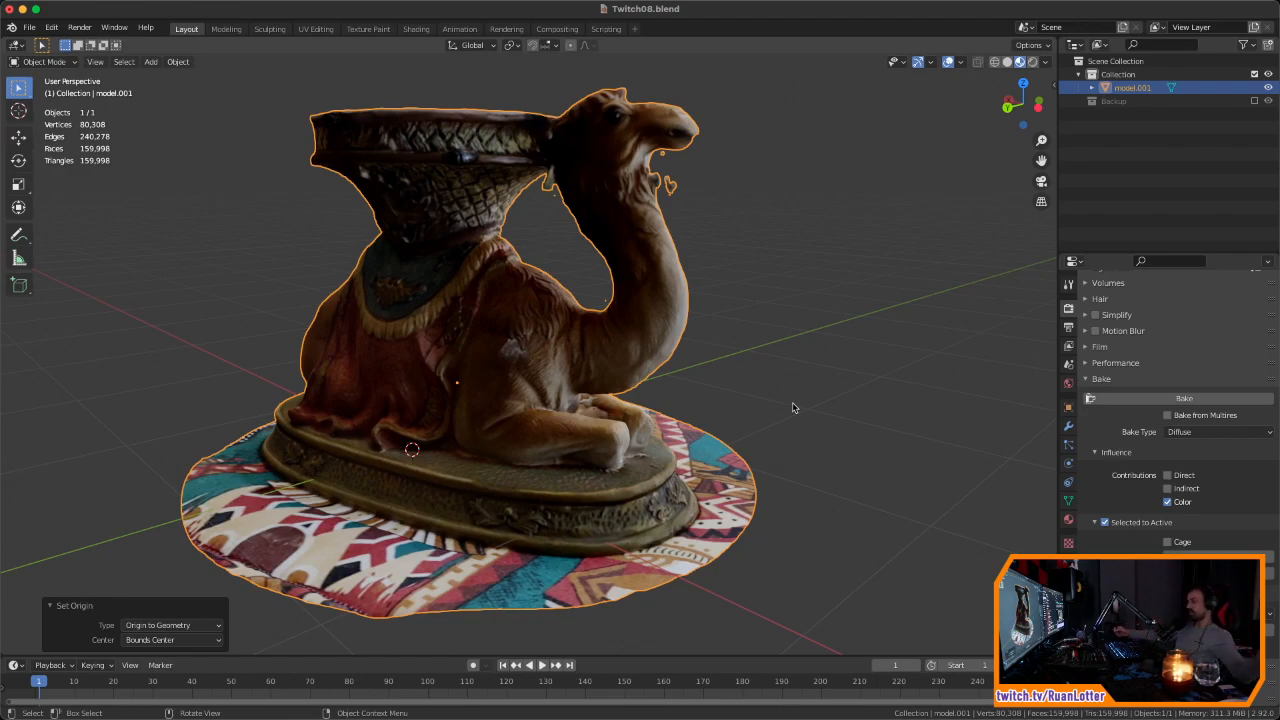
pyautogui.moveTo(792, 407); pyautogui.dragTo(562, 389, button='middle')
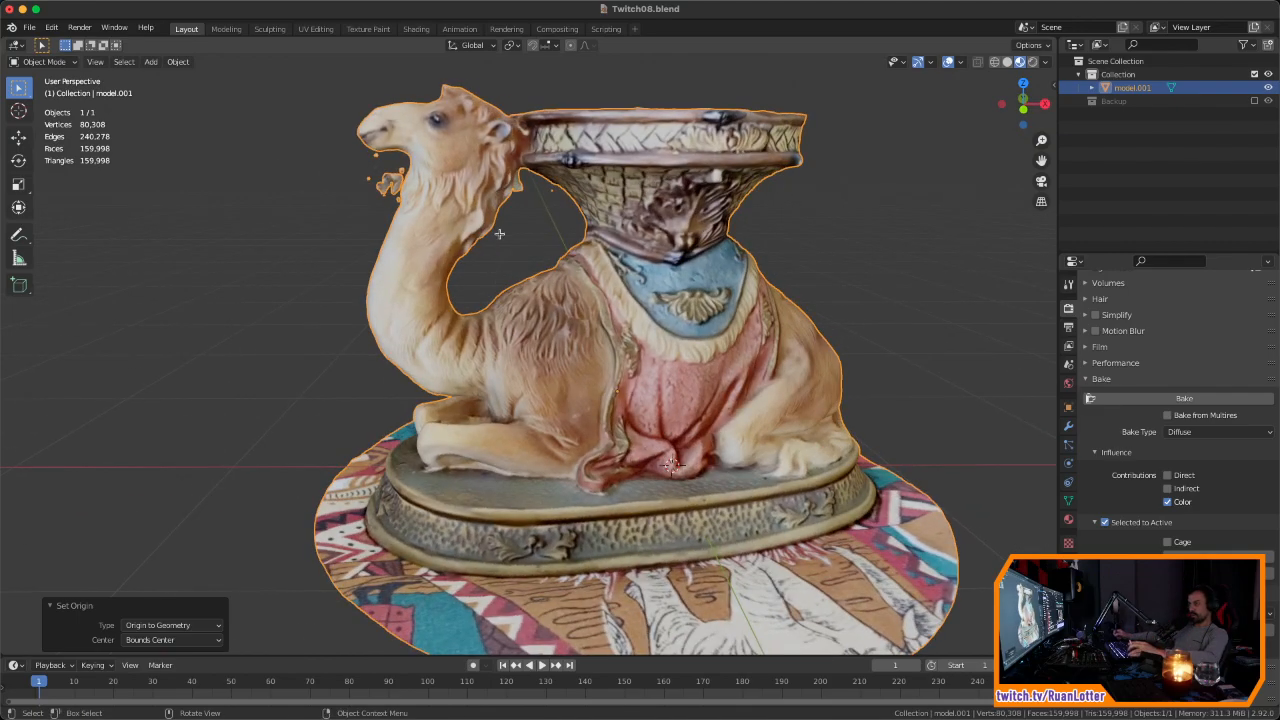
# Step: In Edit Mode, select the camel's linked mesh, invert the selection, delete the stray fragments' vertices, and return to Object Mode
pyautogui.press('Tab')
pyautogui.scroll(5, 505, 245)
pyautogui.scroll(-5, 505, 245)
pyautogui.moveTo(503, 346); pyautogui.dragTo(591, 340, button='middle')
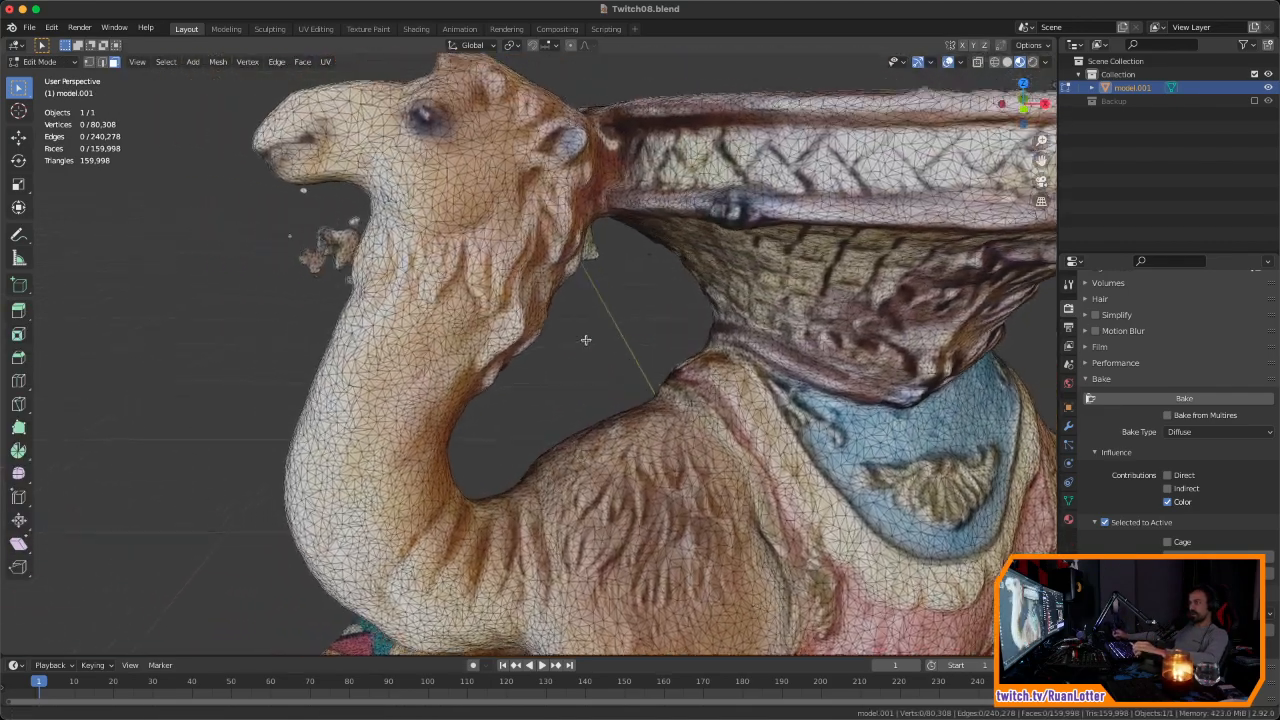
pyautogui.scroll(3, 457, 337)
pyautogui.moveTo(457, 337); pyautogui.dragTo(438, 329, button='middle')
pyautogui.scroll(-6, 438, 329)
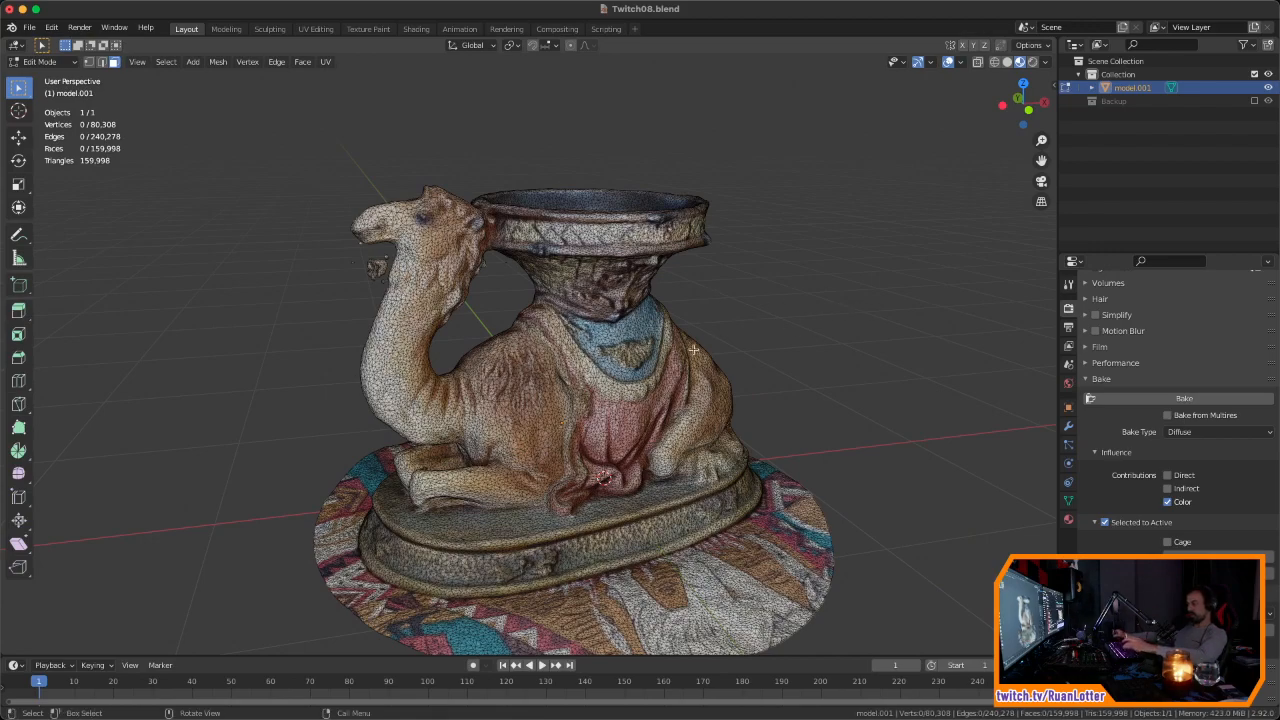
pyautogui.press('l')
pyautogui.moveTo(620, 367); pyautogui.dragTo(596, 349, button='middle')
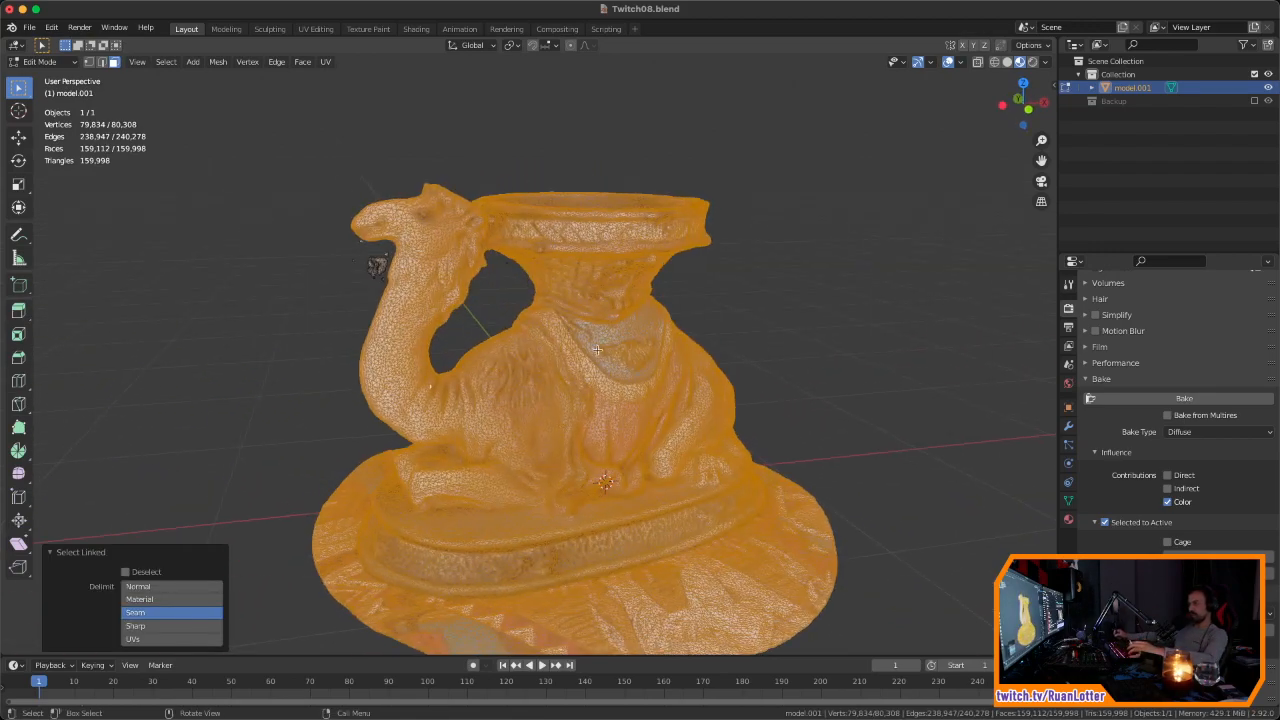
pyautogui.click(167, 63)
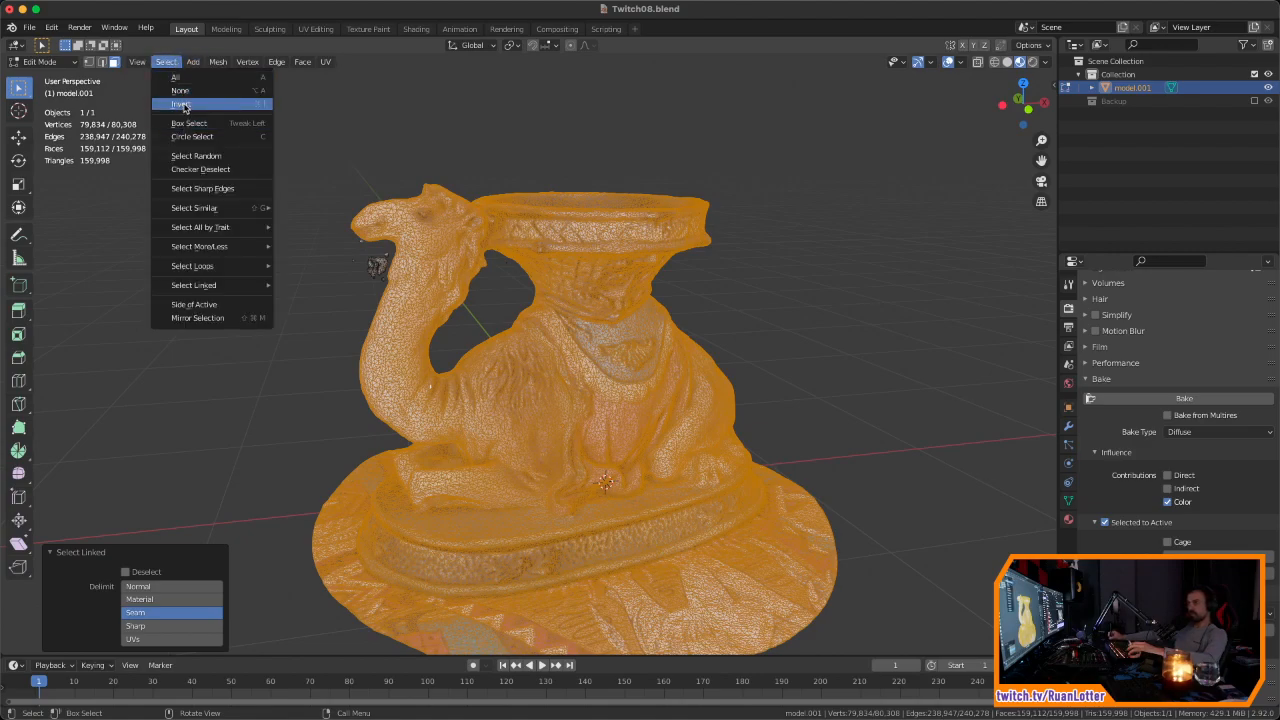
pyautogui.click(185, 108)
pyautogui.press('x')
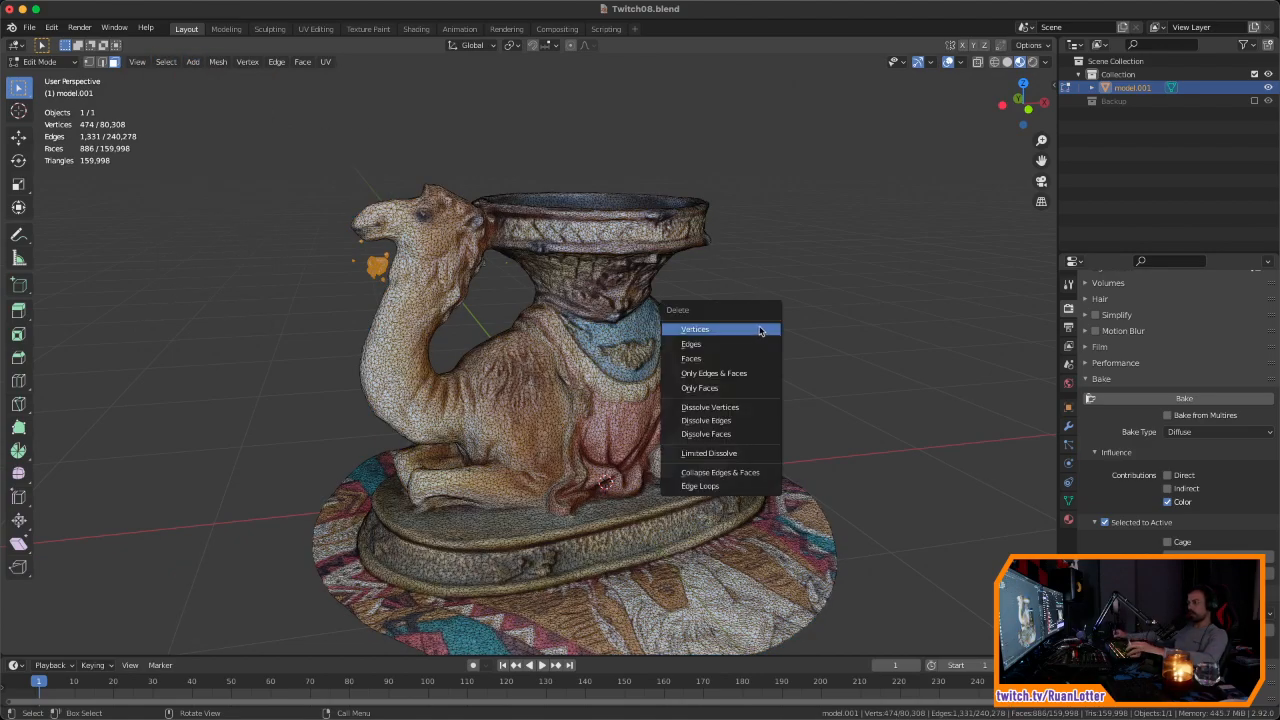
pyautogui.click(747, 333)
pyautogui.moveTo(774, 297)
pyautogui.mouseDown(button='middle')
pyautogui.moveTo(800, 334)
pyautogui.moveTo(817, 334)
pyautogui.moveTo(774, 306)
pyautogui.moveTo(772, 288)
pyautogui.mouseUp(button='middle')
pyautogui.moveTo(772, 288)
pyautogui.mouseDown(button='middle')
pyautogui.moveTo(808, 297)
pyautogui.moveTo(806, 308)
pyautogui.moveTo(711, 383)
pyautogui.moveTo(820, 391)
pyautogui.moveTo(837, 417)
pyautogui.moveTo(853, 415)
pyautogui.moveTo(716, 349)
pyautogui.moveTo(732, 357)
pyautogui.moveTo(723, 366)
pyautogui.moveTo(791, 360)
pyautogui.moveTo(823, 402)
pyautogui.moveTo(823, 389)
pyautogui.mouseUp(button='middle')
pyautogui.press('Tab')
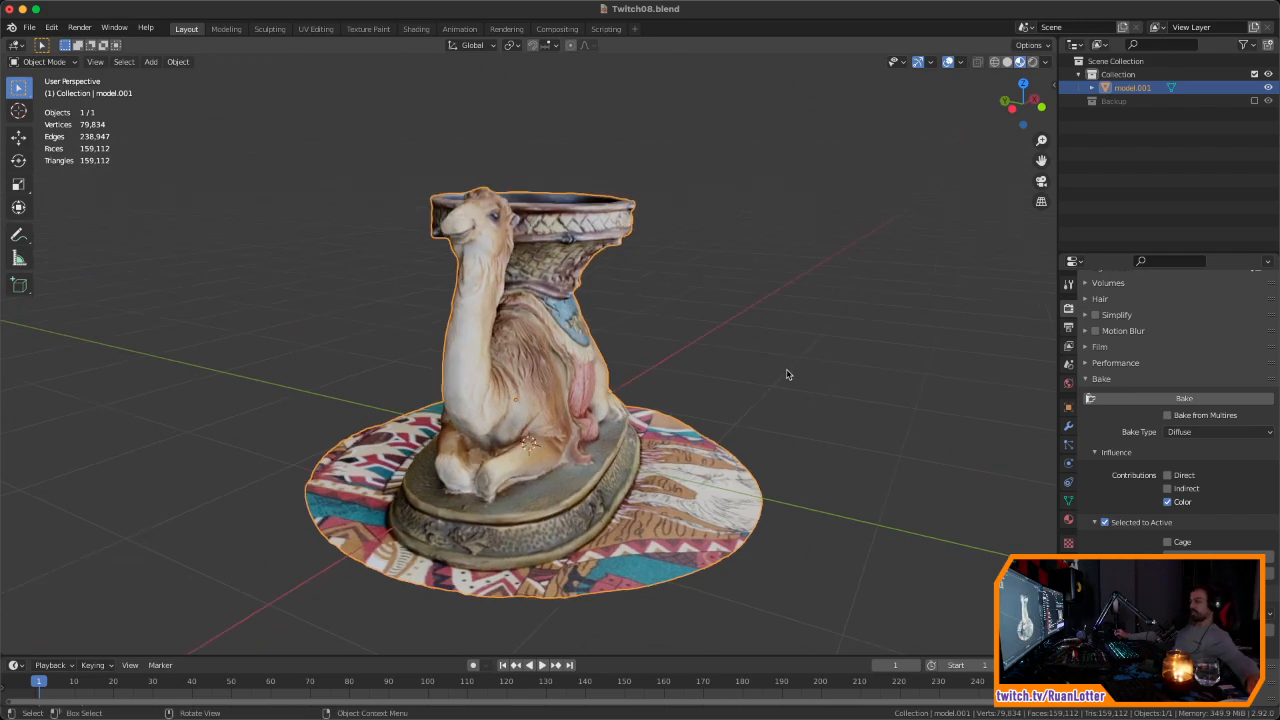
# Step: Clear the selection, reselect the camel model, and save the Blender file
pyautogui.moveTo(785, 315); pyautogui.dragTo(729, 314, button='middle')
pyautogui.hotkey('alt', 'a')
pyautogui.click(622, 361)
pyautogui.hotkey('ctrl', 's')
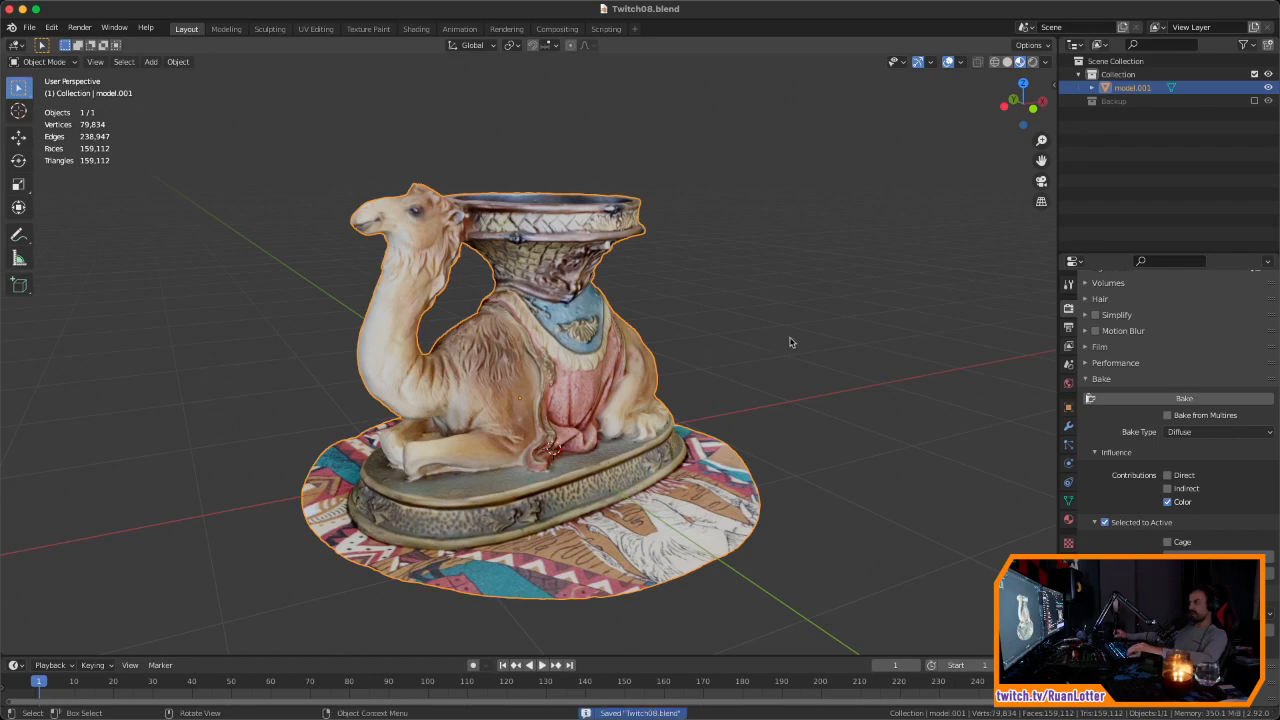
# Step: Export the selected camel as a Wavefront OBJ named Camel_HighPoly.obj in the 3DScans/Camel folder
pyautogui.click(30, 27)
pyautogui.moveTo(110, 220)
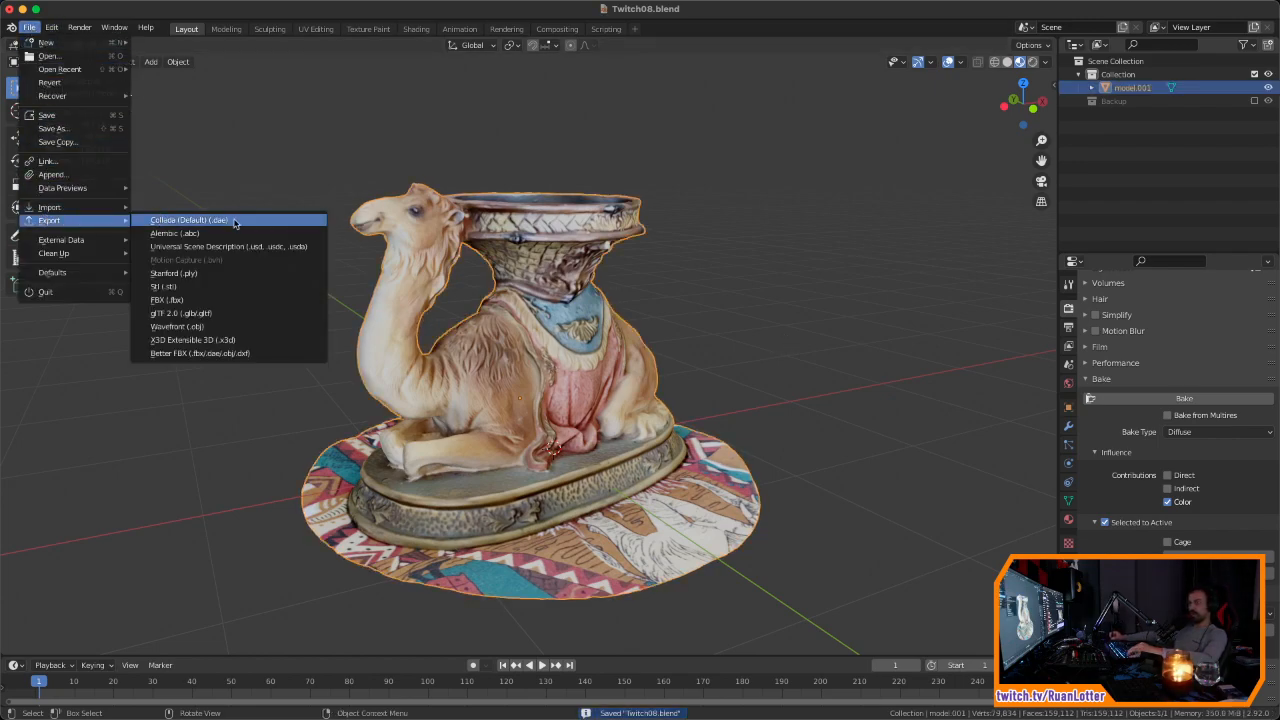
pyautogui.click(178, 326)
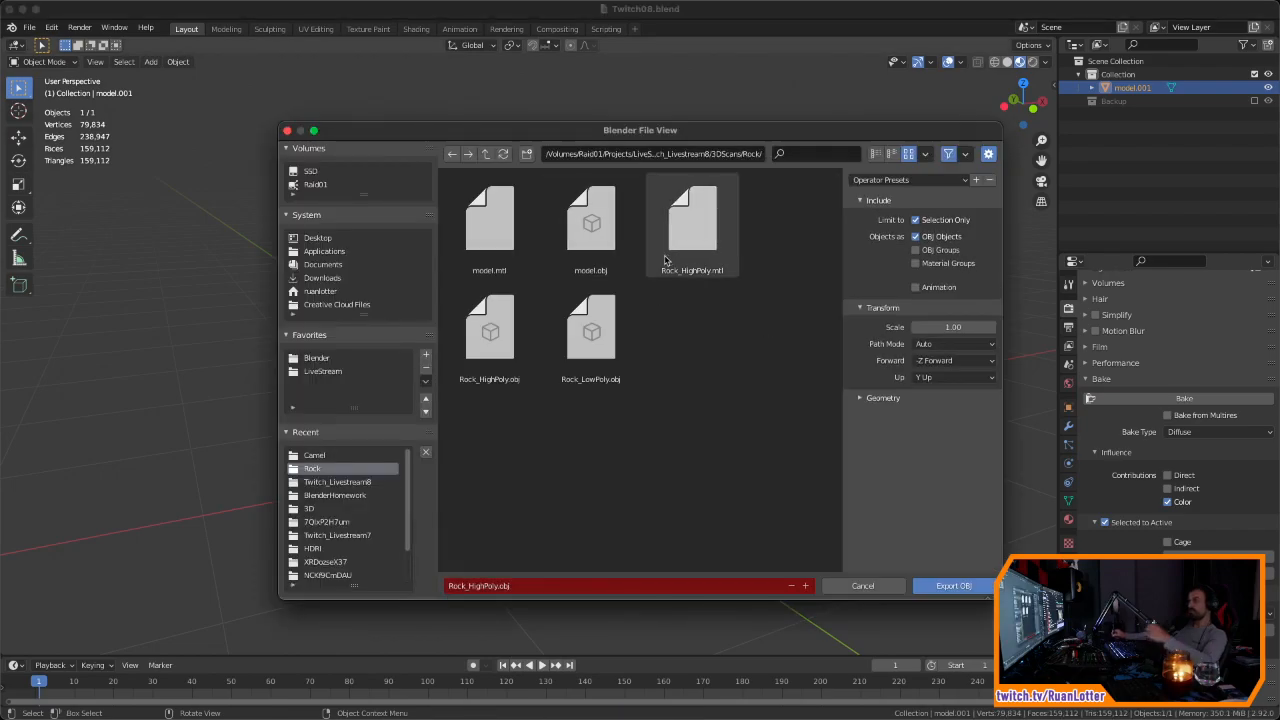
pyautogui.click(485, 155)
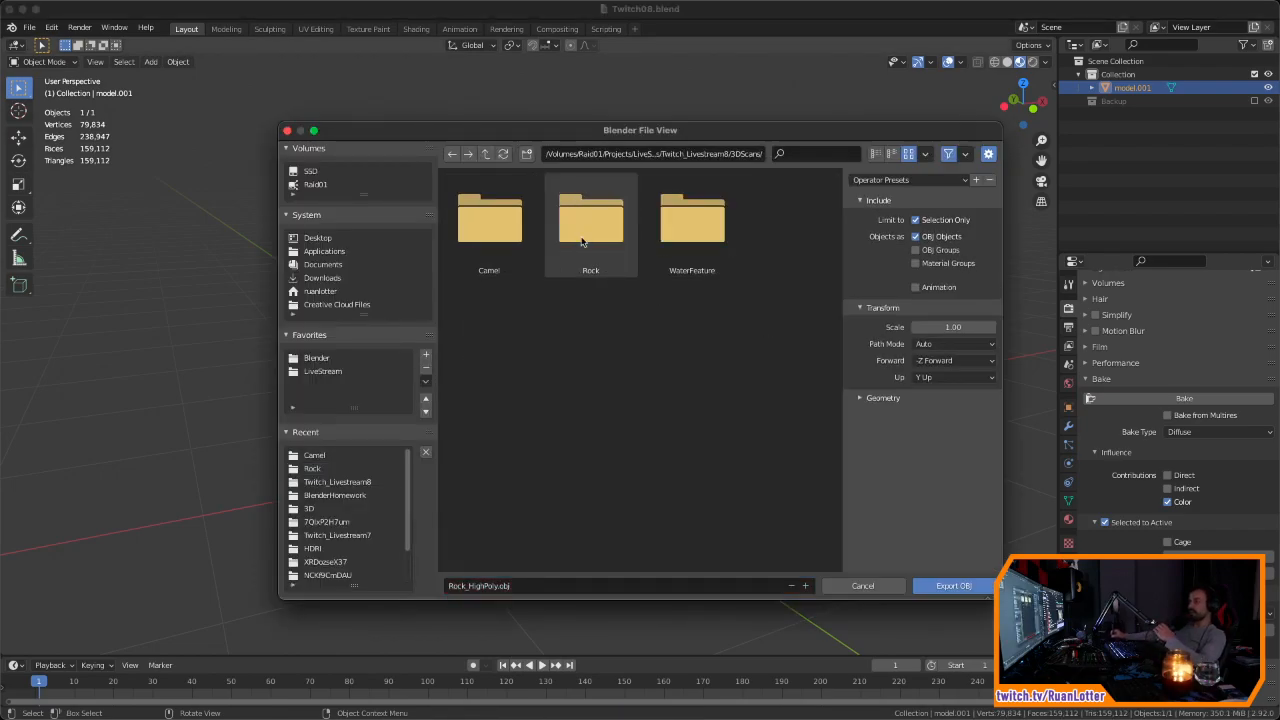
pyautogui.click(504, 232)
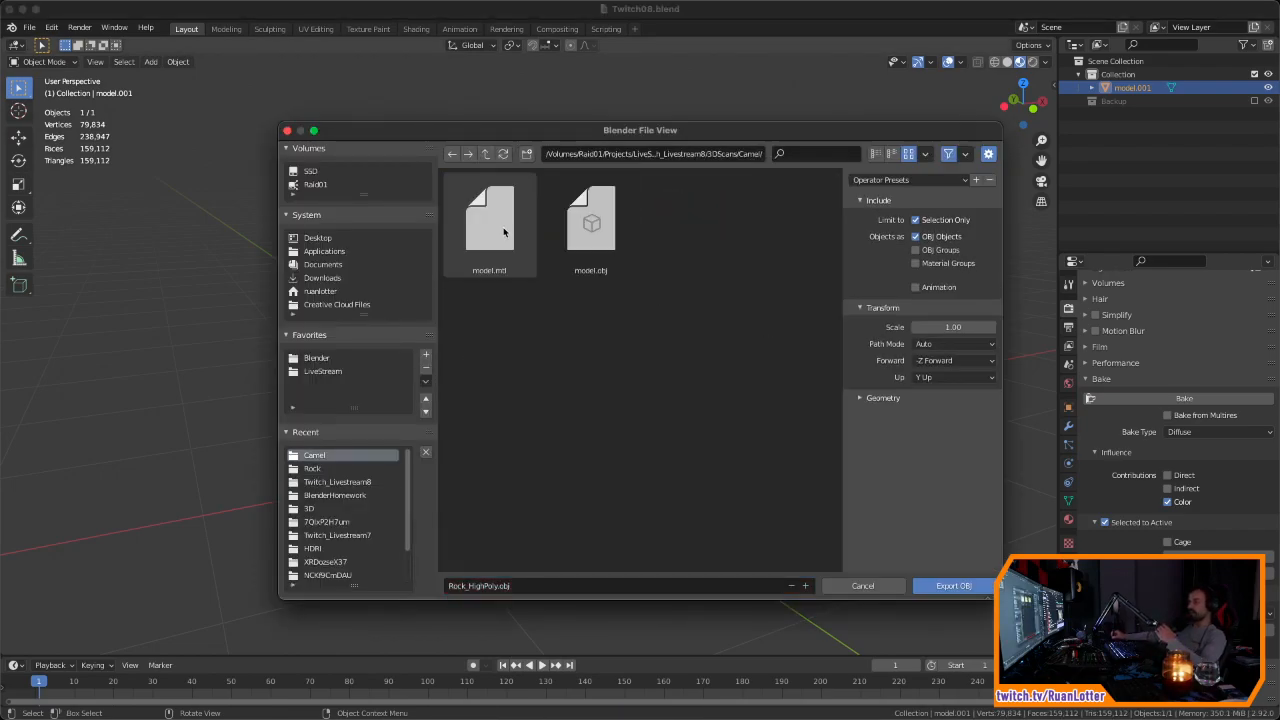
pyautogui.click(530, 586)
pyautogui.write('Camel')
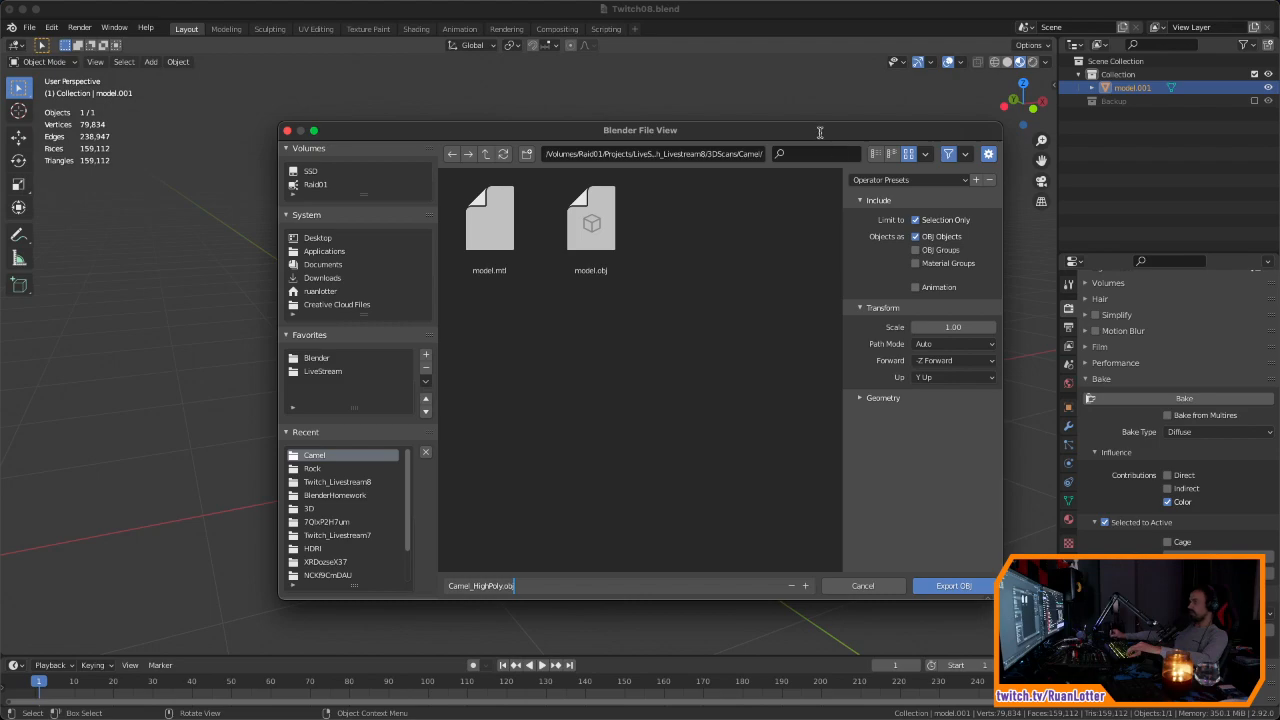
pyautogui.moveTo(820, 133); pyautogui.dragTo(820, 114)
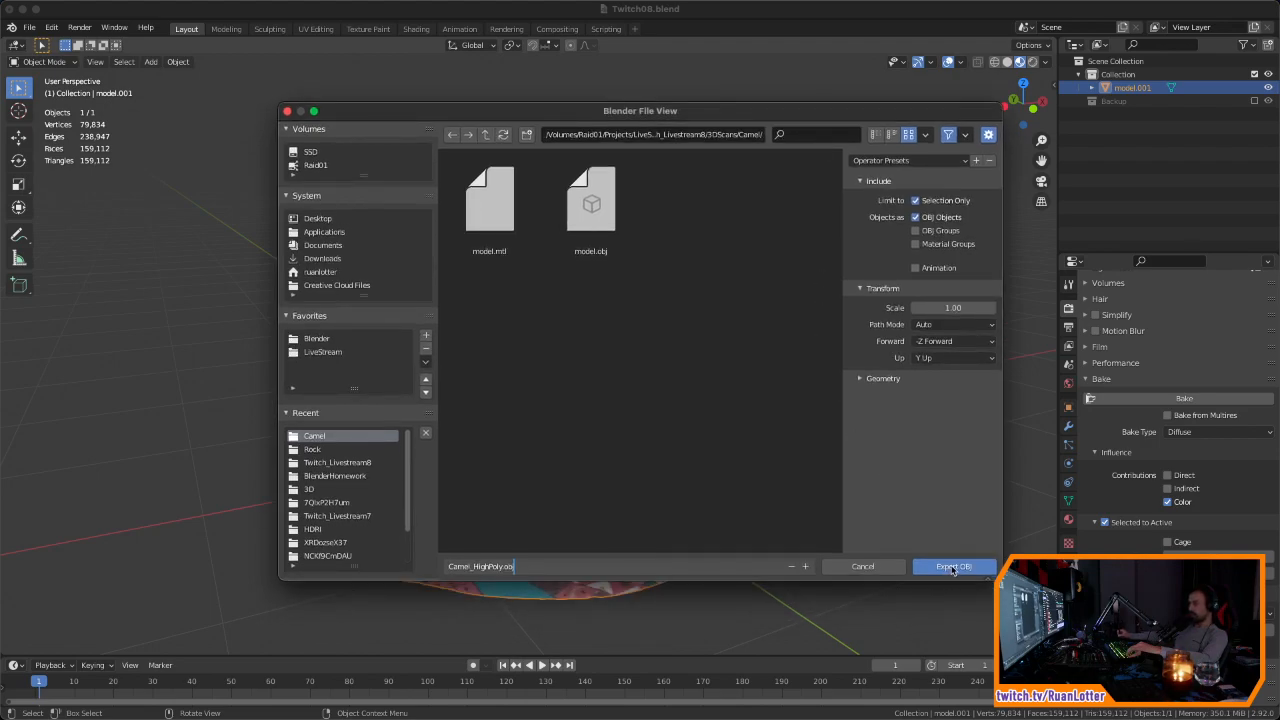
pyautogui.write('j')
pyautogui.press('Return')
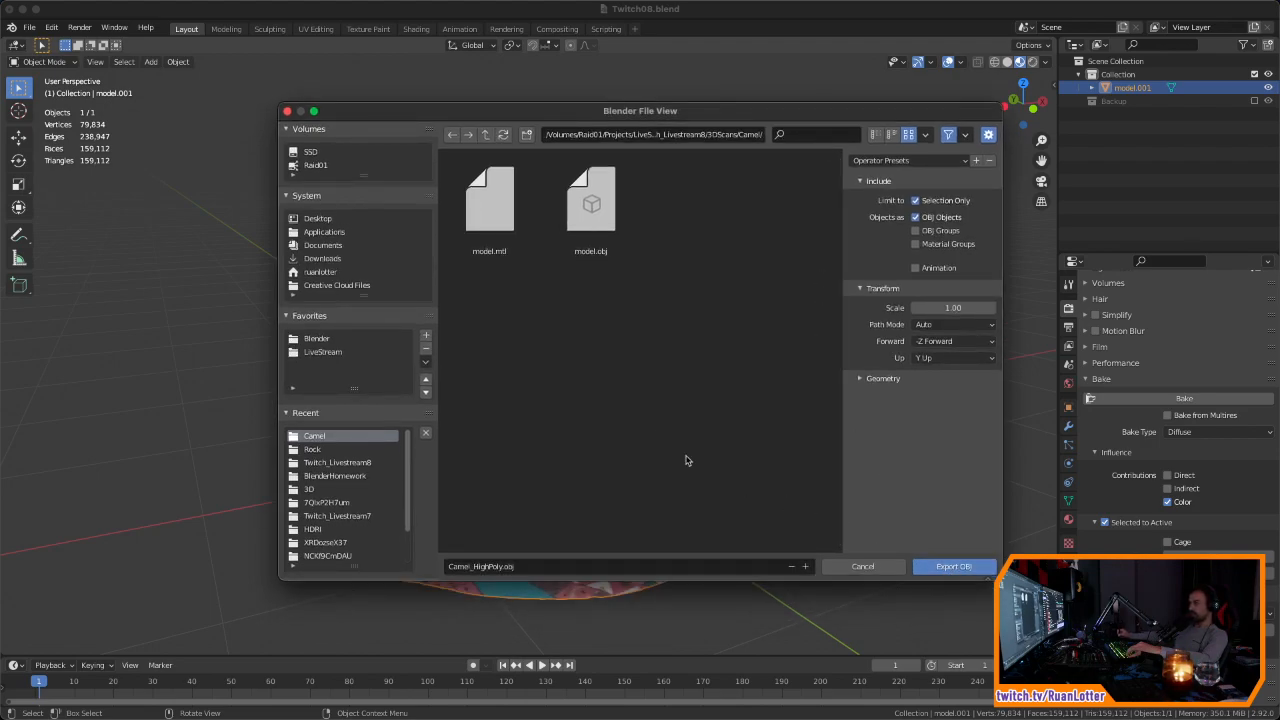
pyautogui.click(951, 567)
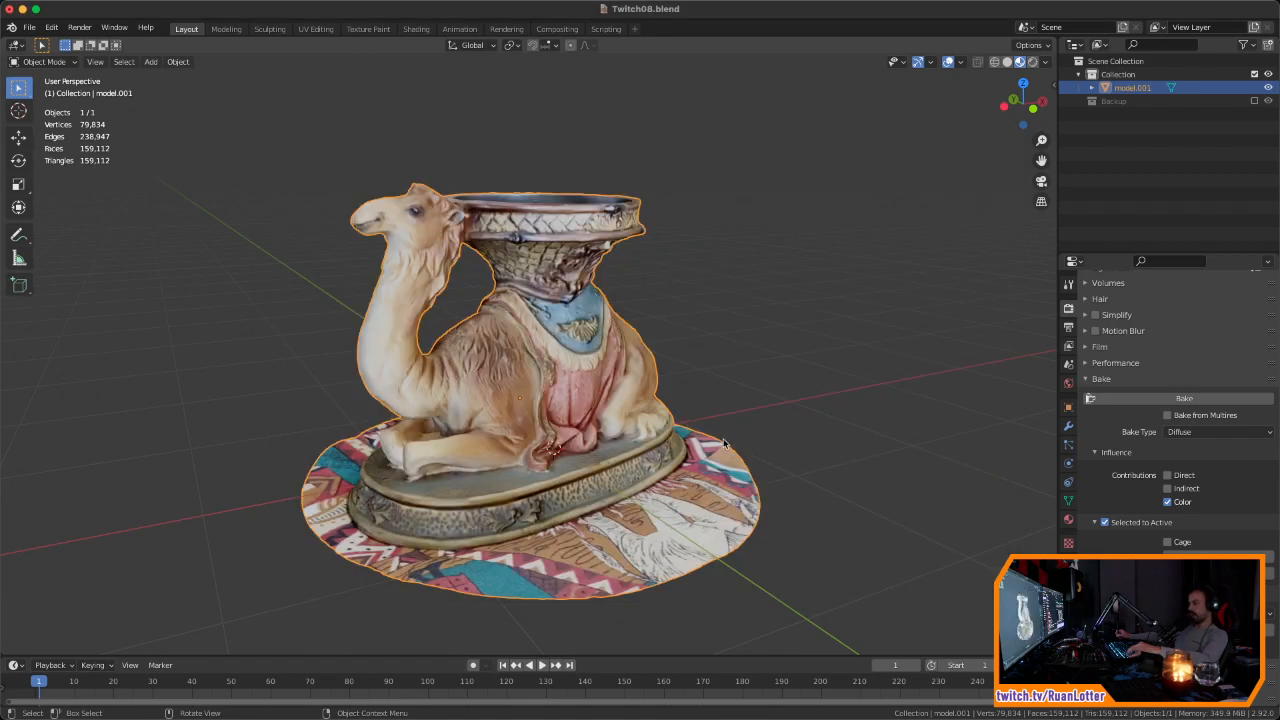
# Step: Switch to Instant Meshes and close the pending save dialog for Rock_LowPoly
pyautogui.moveTo(724, 443); pyautogui.dragTo(620, 485, button='middle')
pyautogui.moveTo(558, 695)
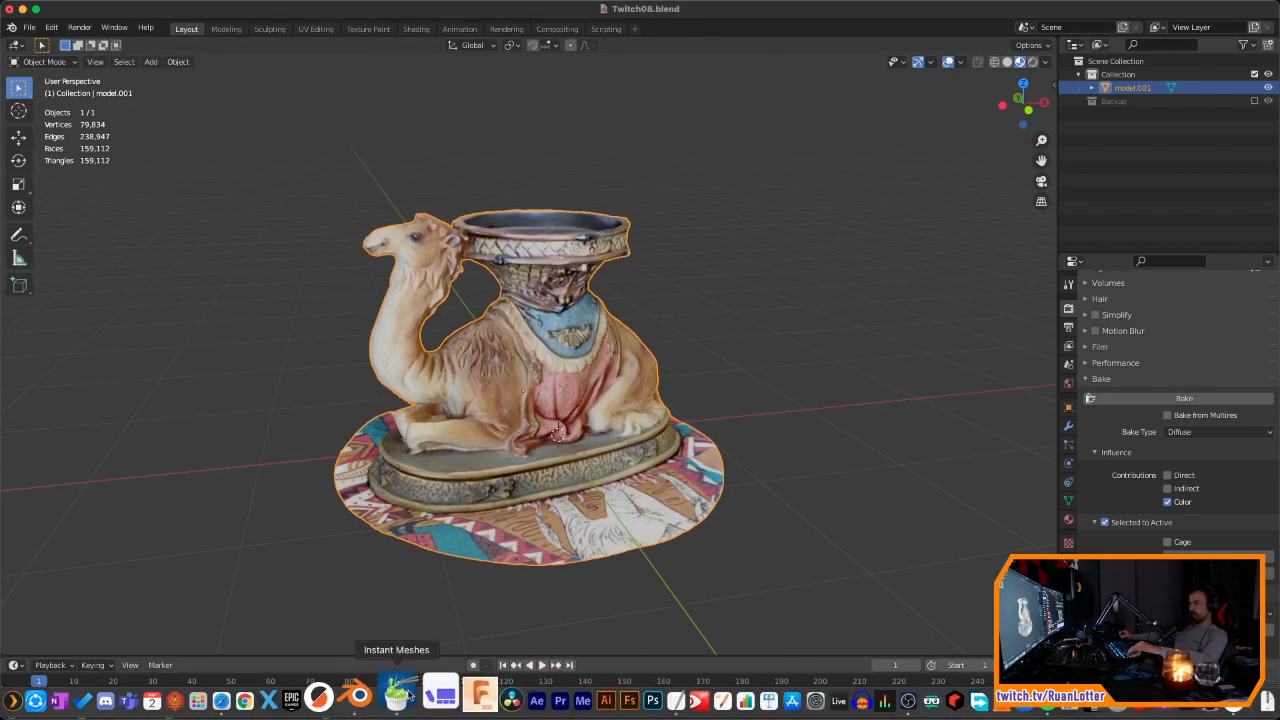
pyautogui.click(414, 697)
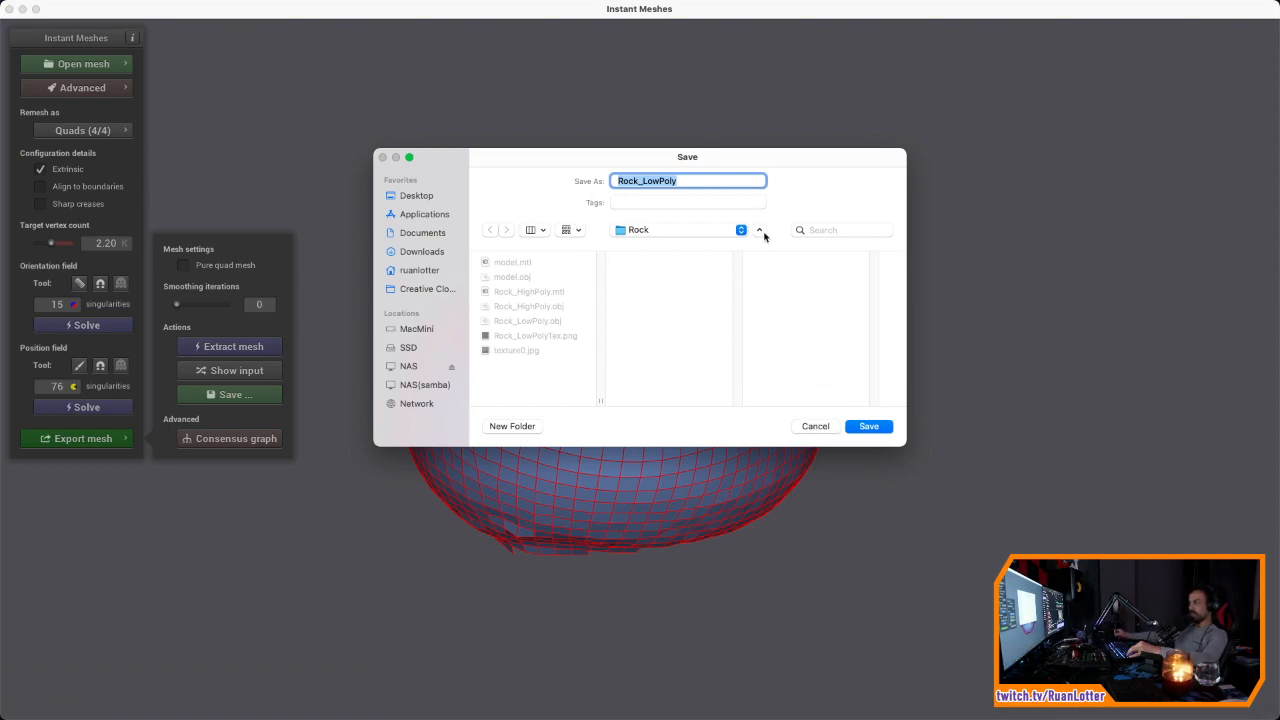
pyautogui.moveTo(752, 160); pyautogui.dragTo(805, 155)
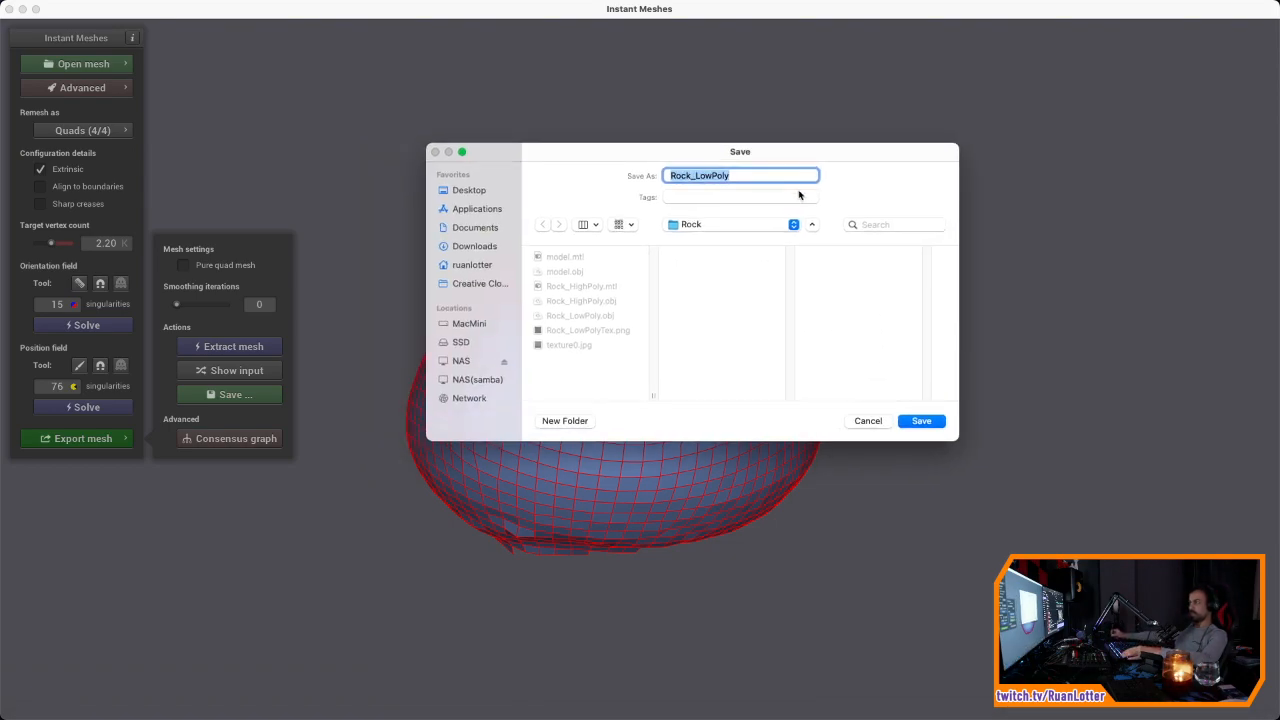
pyautogui.click(918, 420)
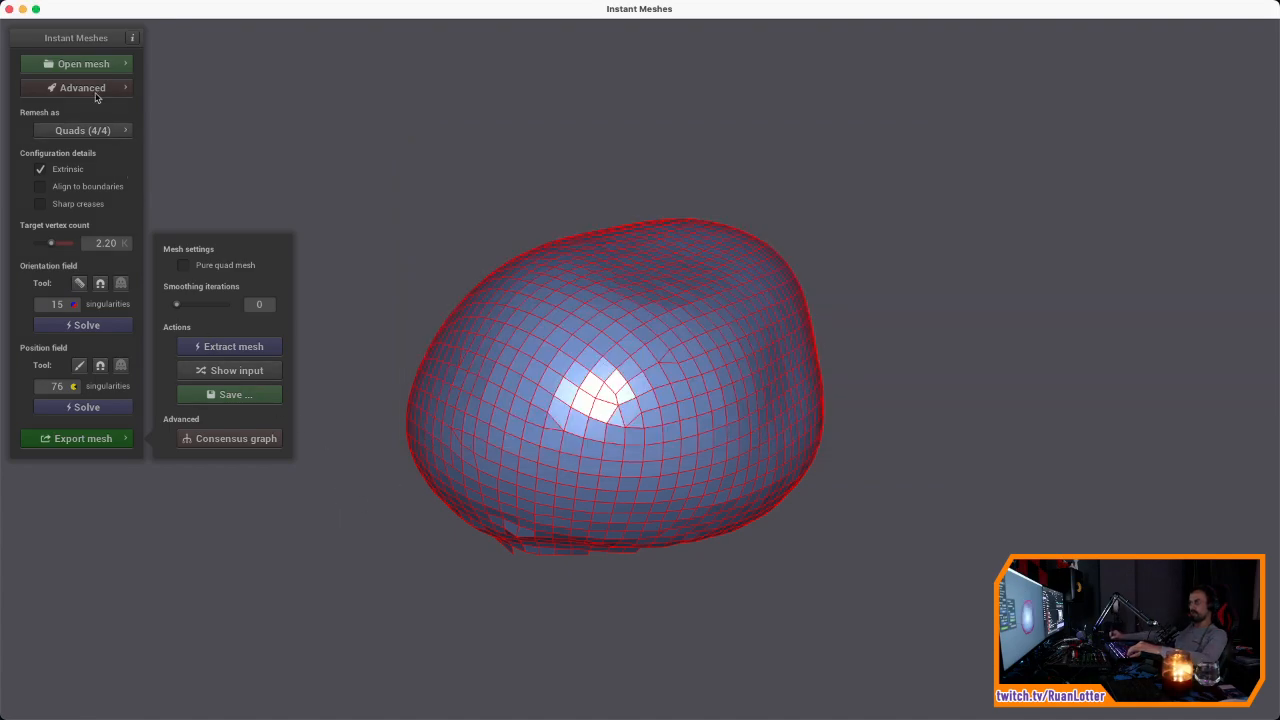
# Step: Open the mesh Camel_HighPoly.obj from the 3DScans/Camel folder
pyautogui.click(76, 64)
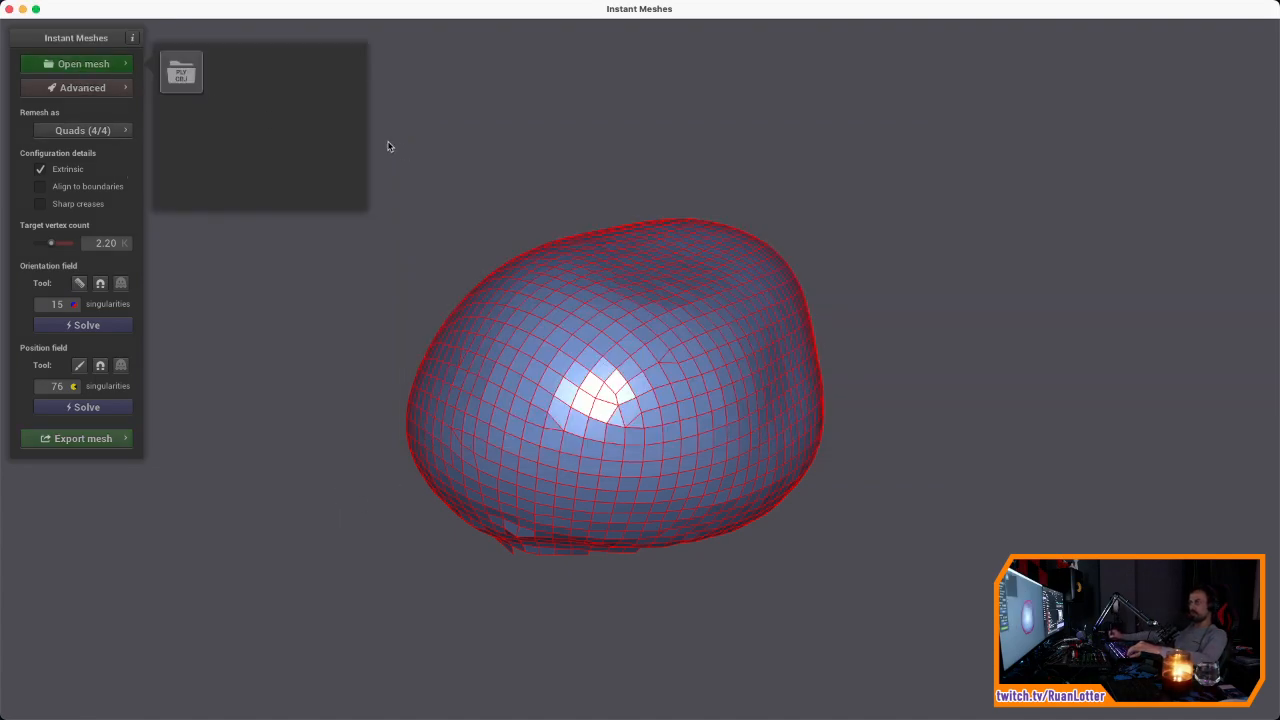
pyautogui.click(183, 74)
pyautogui.click(630, 128)
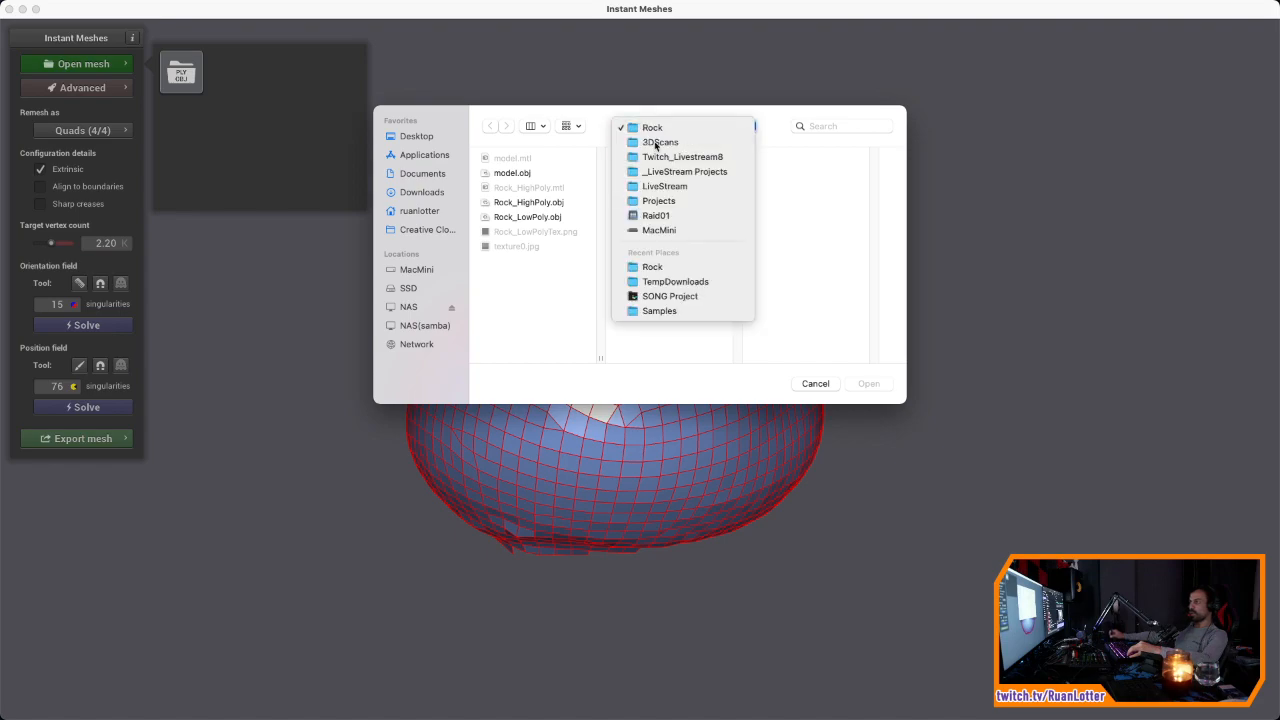
pyautogui.click(657, 143)
pyautogui.click(810, 160)
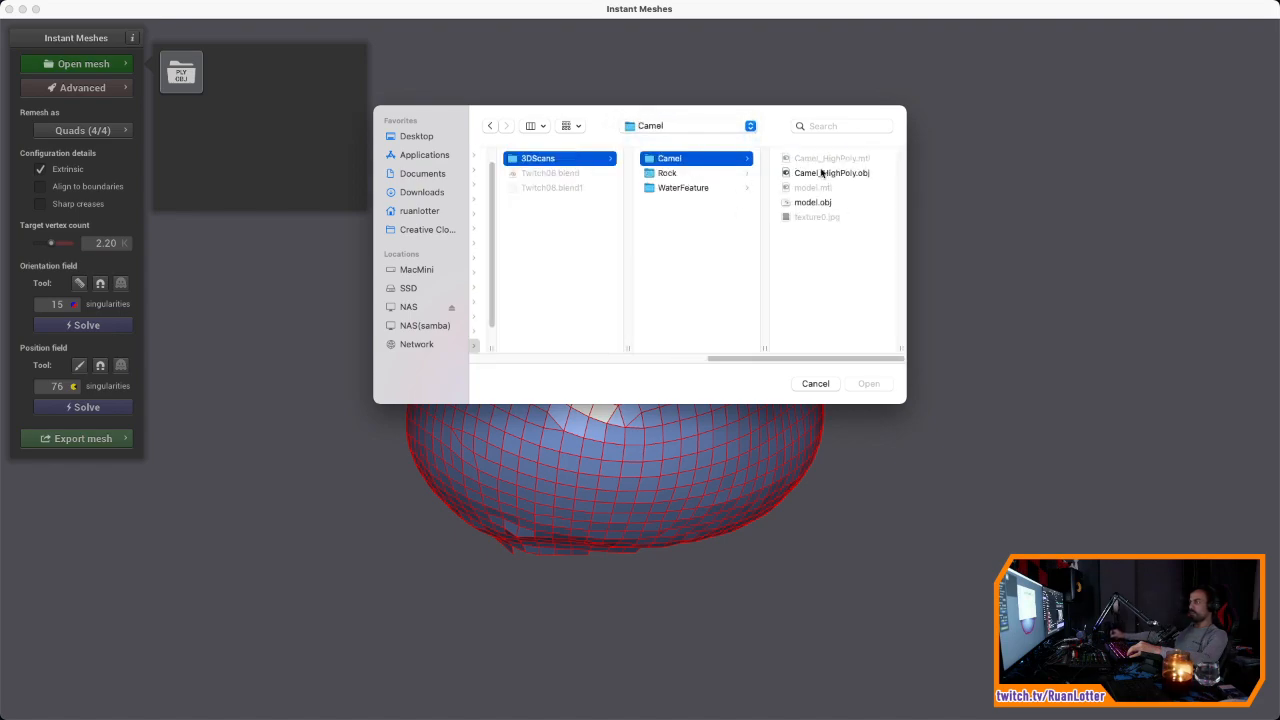
pyautogui.click(822, 174)
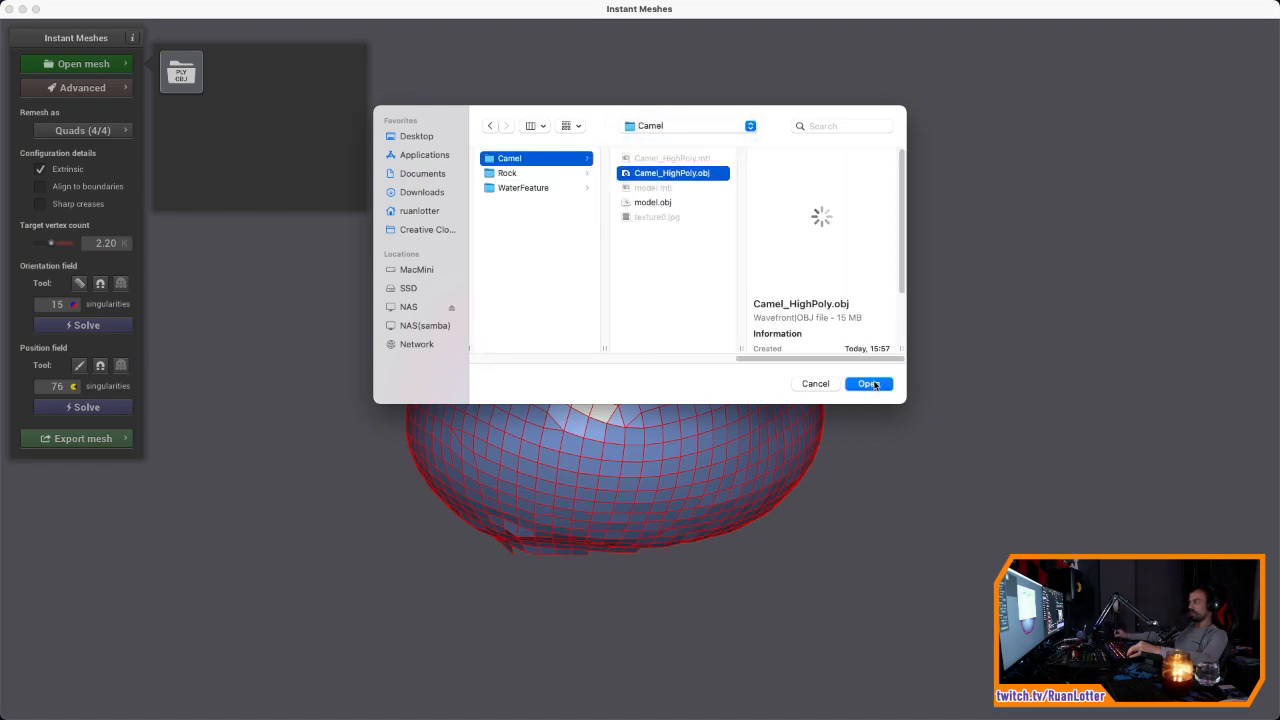
pyautogui.click(869, 384)
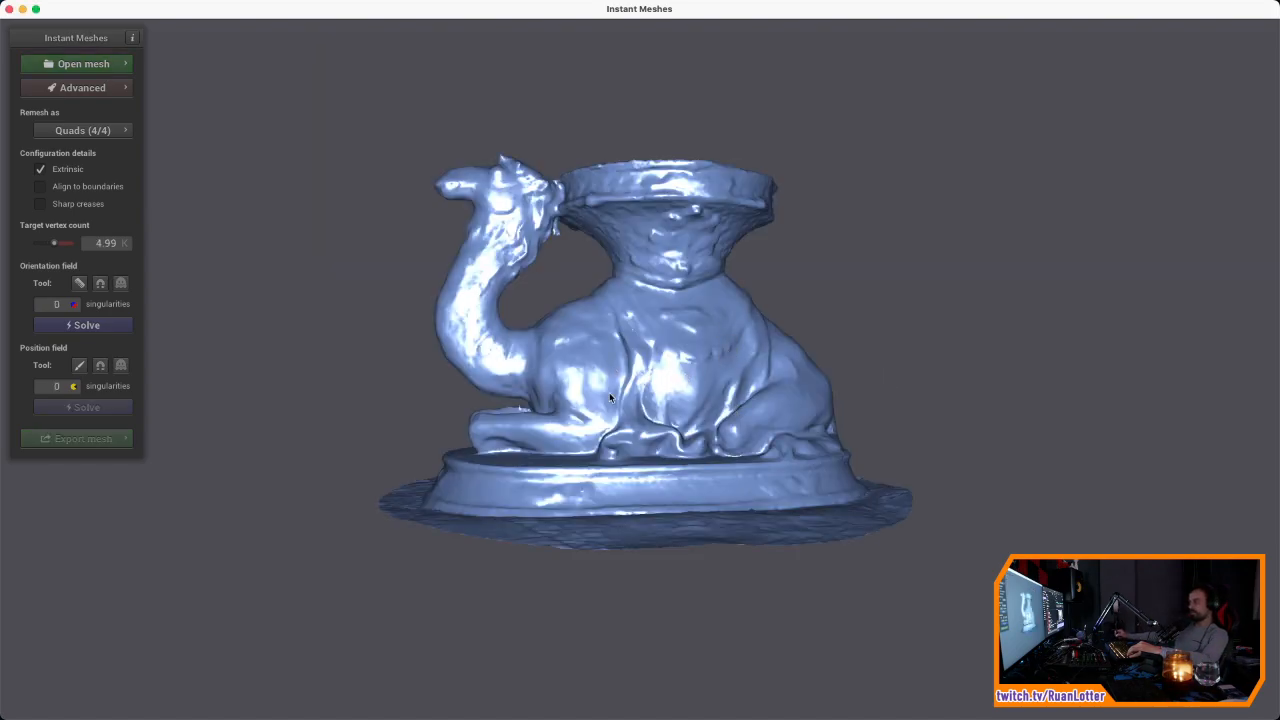
# Step: Set the target vertex count to 4.16 K and solve the camel's orientation and position fields
pyautogui.moveTo(931, 363); pyautogui.dragTo(795, 412)
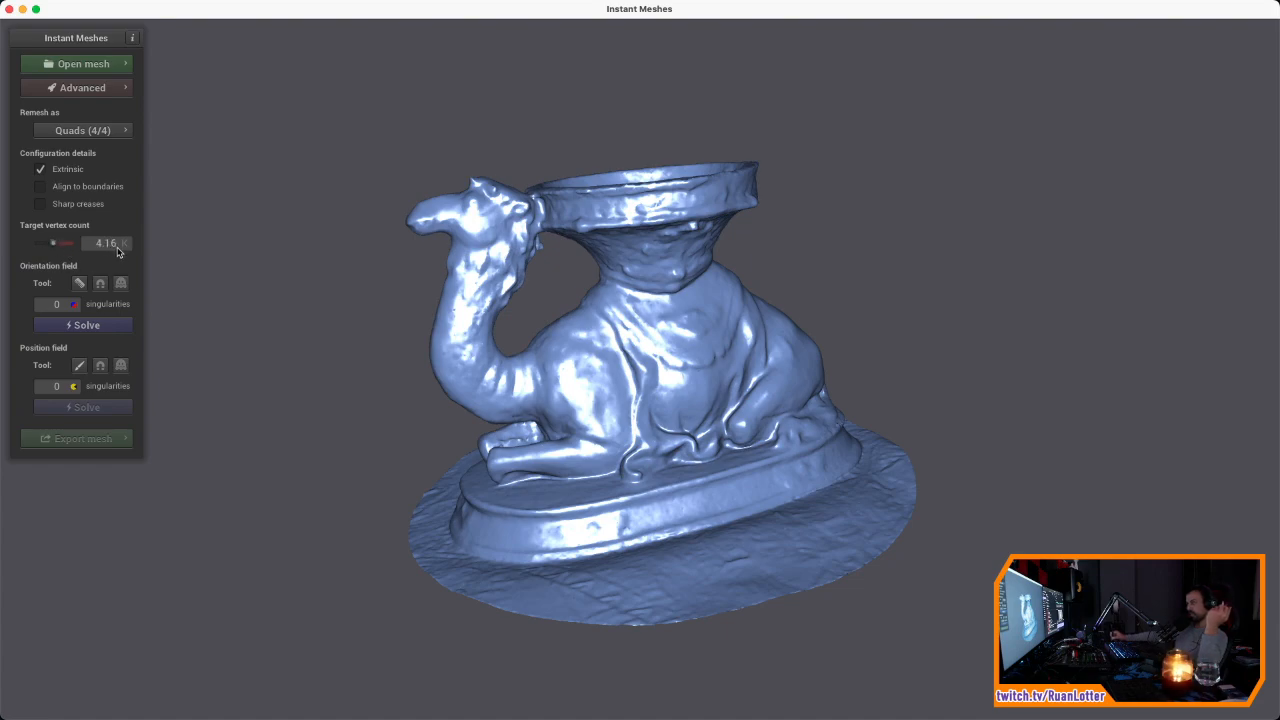
pyautogui.click(87, 325)
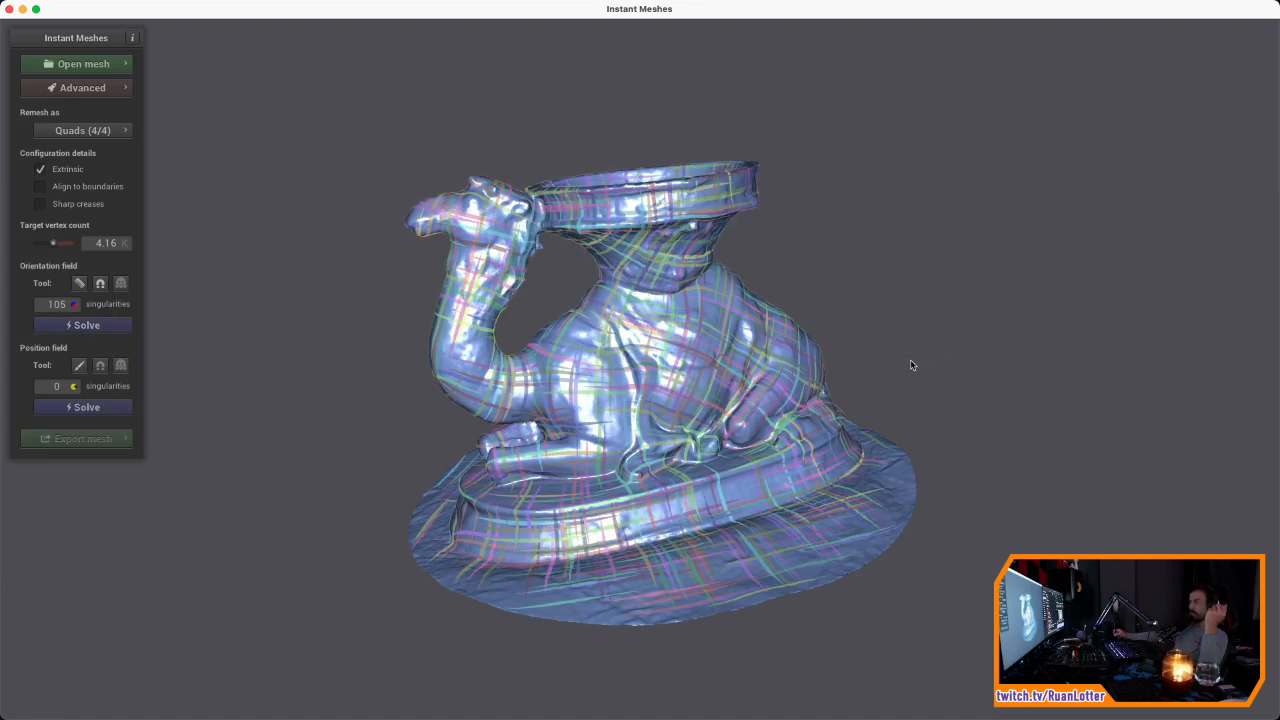
pyautogui.moveTo(835, 458); pyautogui.dragTo(457, 400)
pyautogui.click(84, 407)
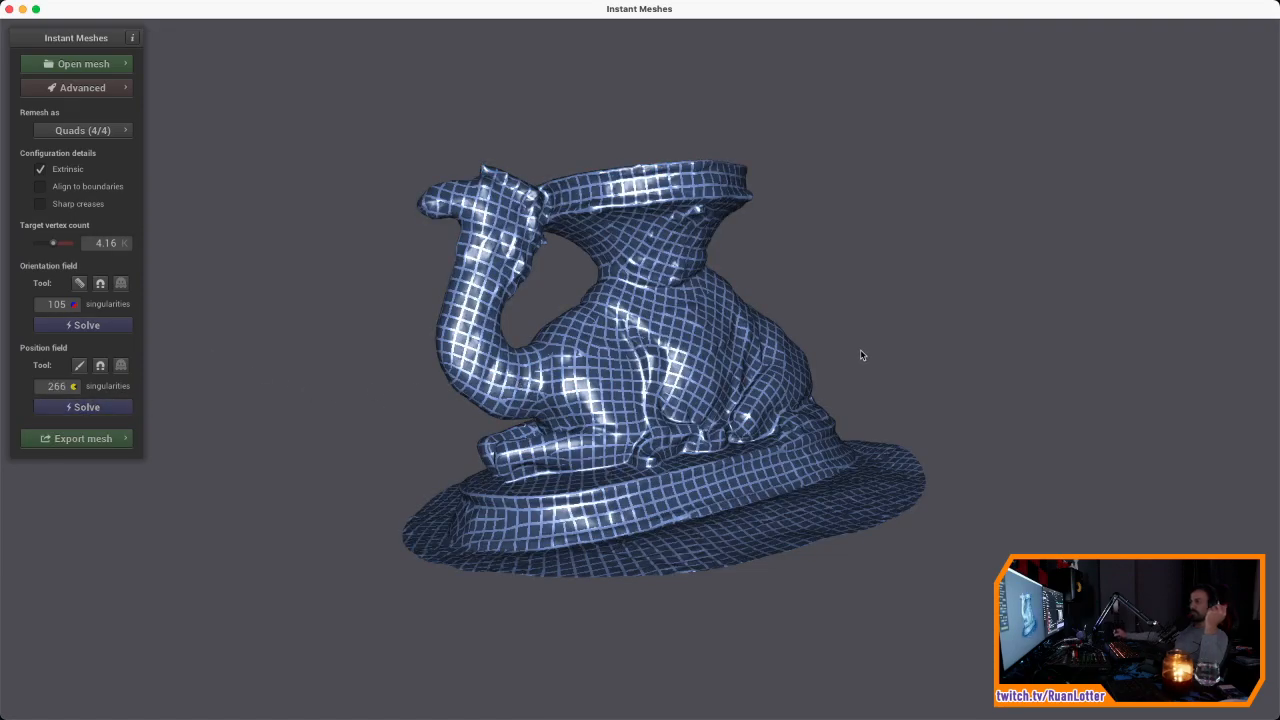
# Step: Draw three Orientation Comb strokes horizontally along the rear end of the camel's oval base
pyautogui.moveTo(542, 391); pyautogui.dragTo(717, 405)
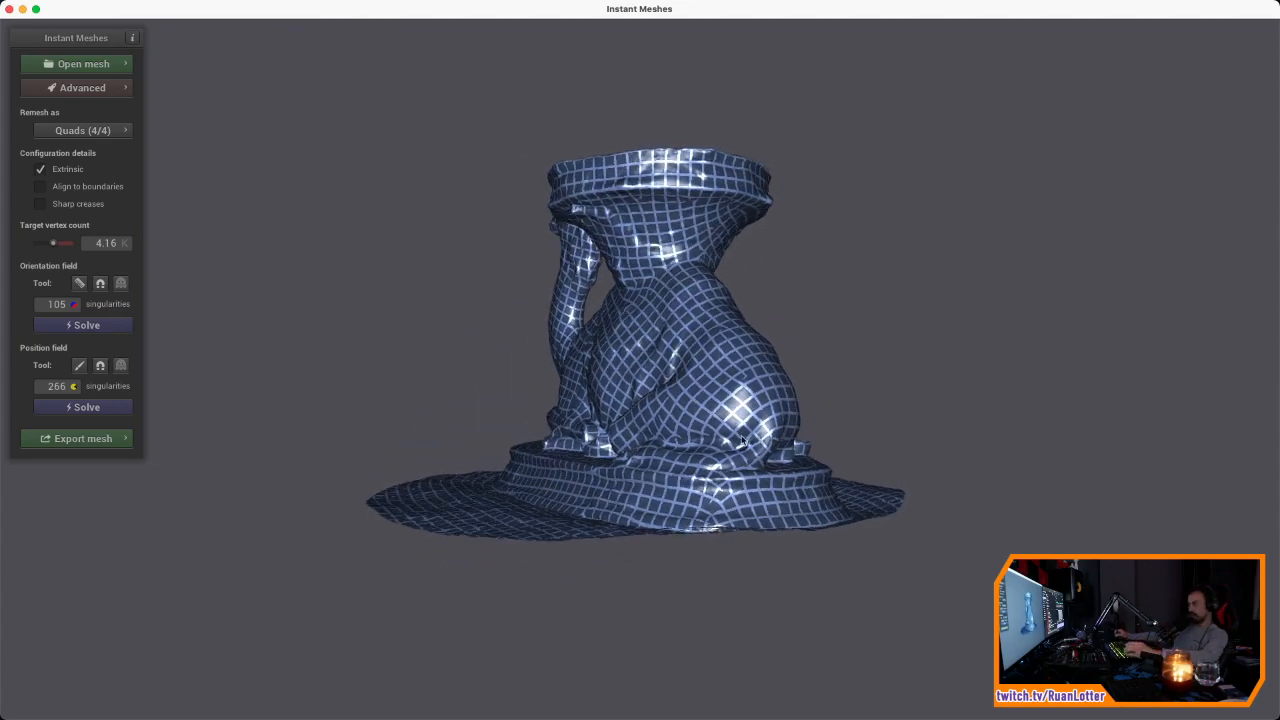
pyautogui.moveTo(728, 524); pyautogui.dragTo(709, 536)
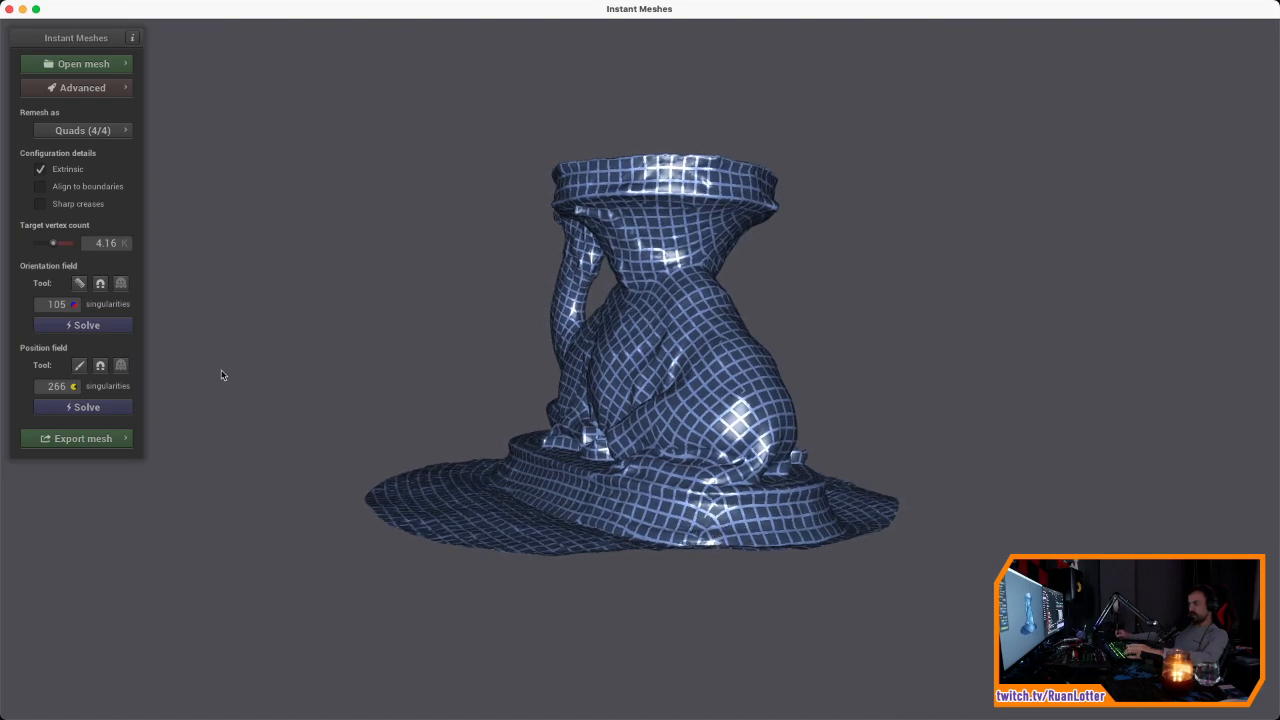
pyautogui.click(79, 285)
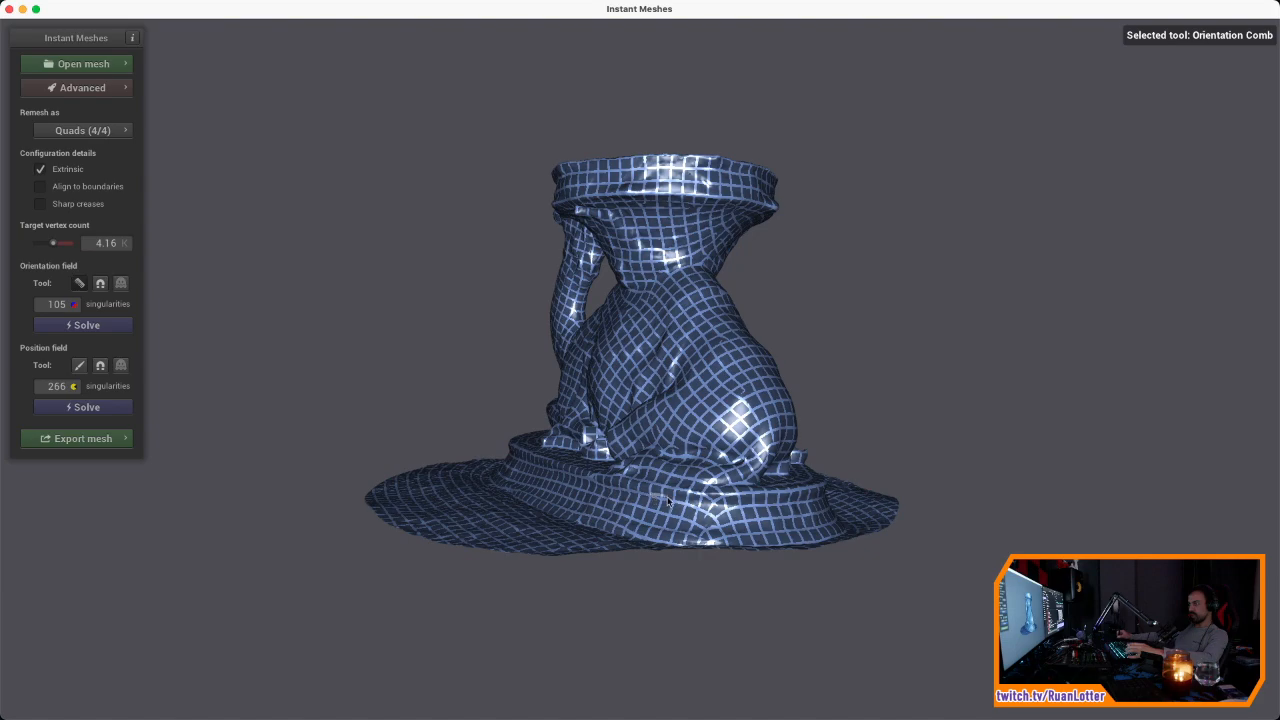
pyautogui.moveTo(797, 508); pyautogui.dragTo(649, 494)
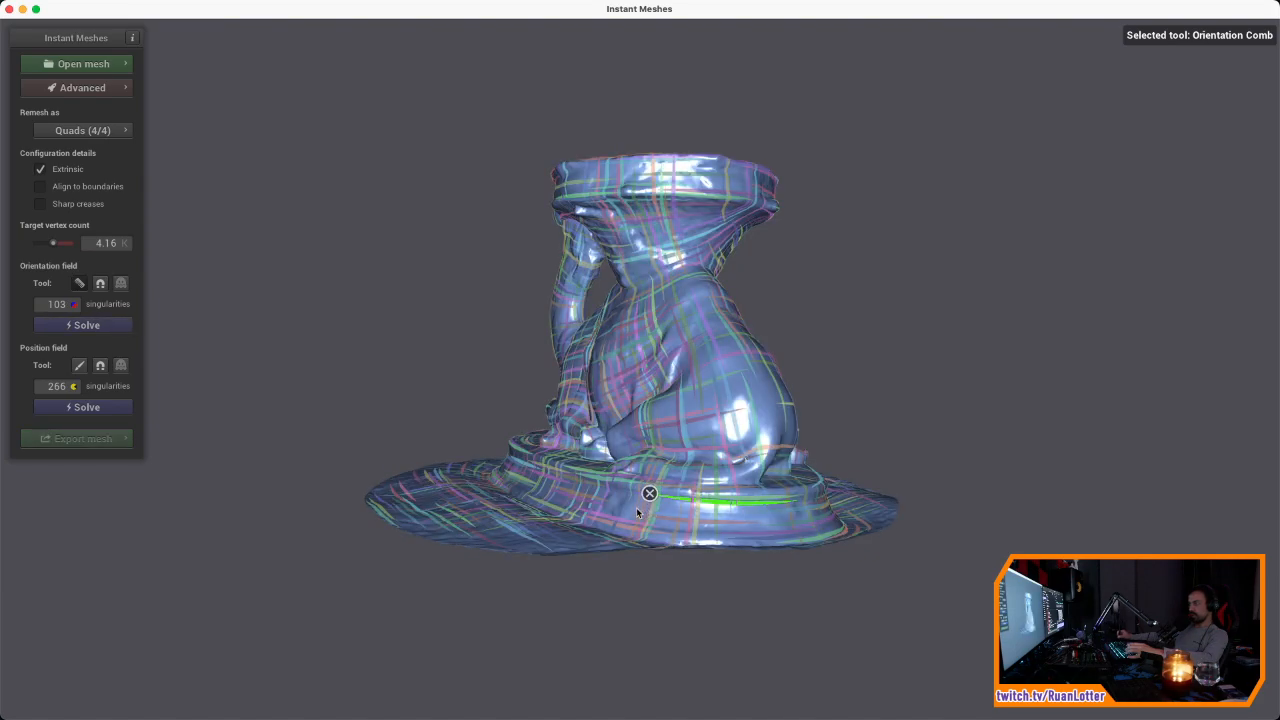
pyautogui.moveTo(798, 512); pyautogui.dragTo(638, 506)
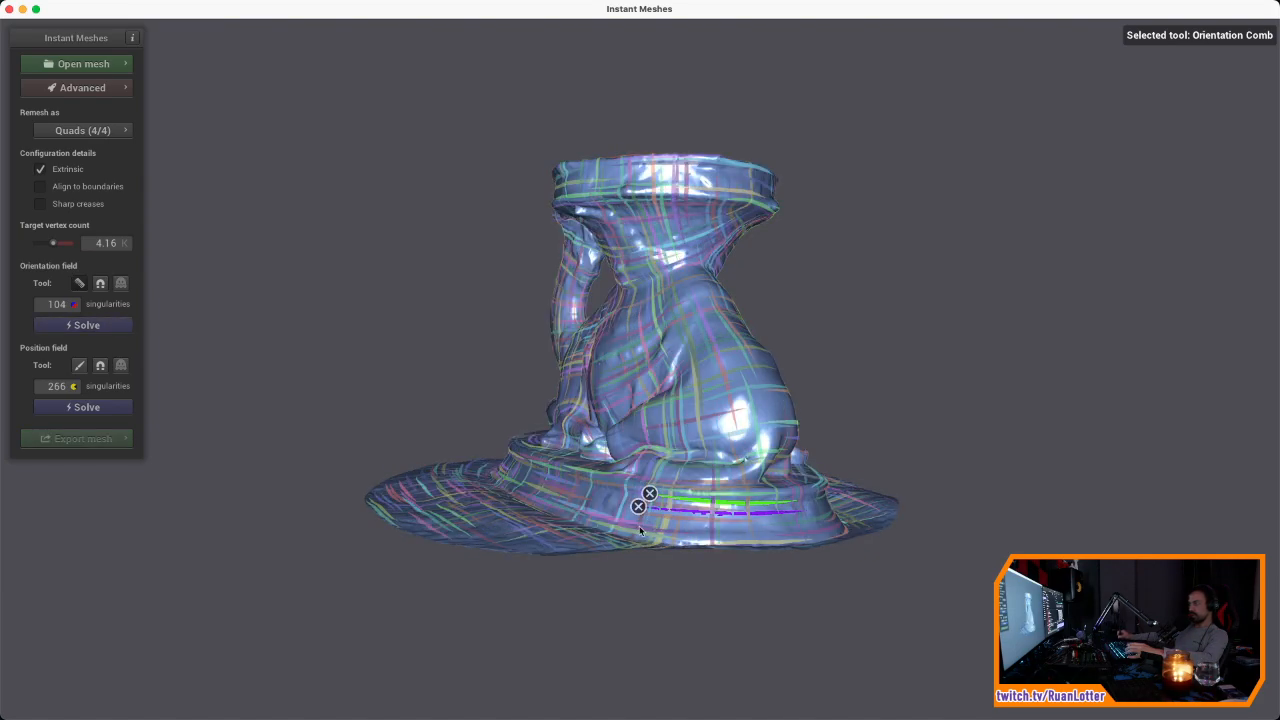
pyautogui.moveTo(797, 538); pyautogui.dragTo(645, 526)
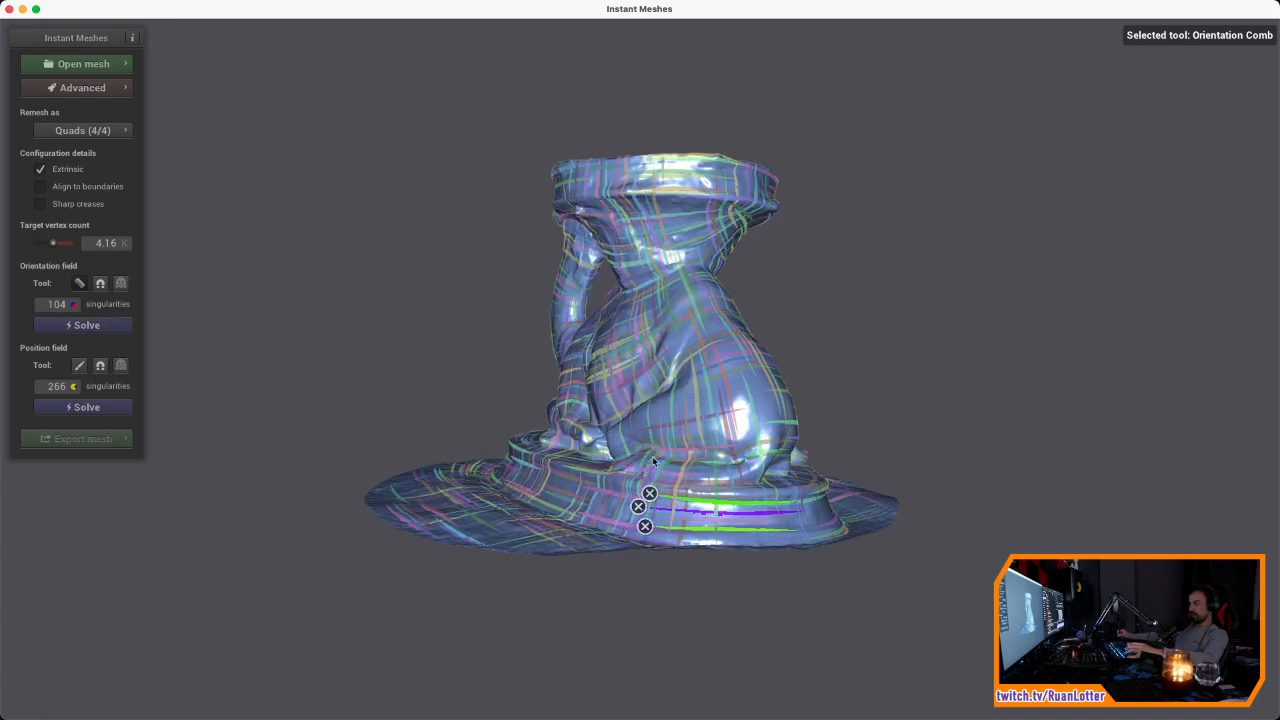
# Step: Re-solve the orientation and position fields with the comb strokes, and turn off the Orientation Comb
pyautogui.click(92, 326)
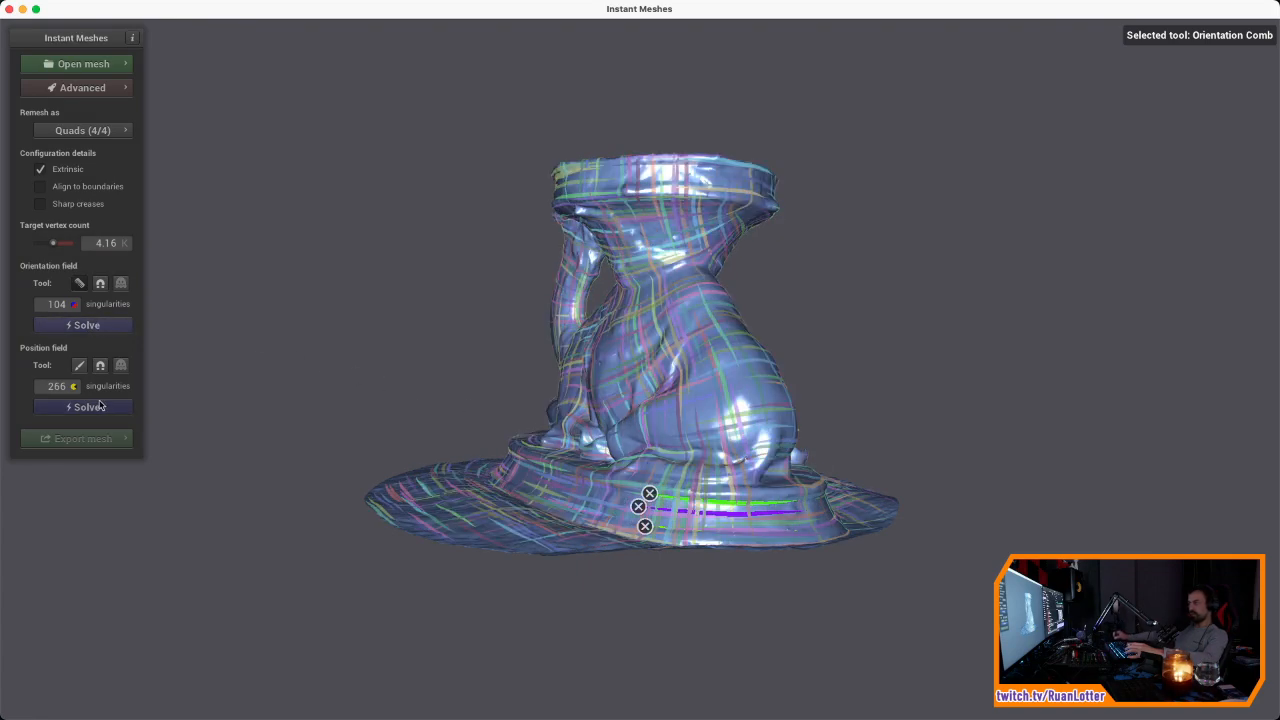
pyautogui.click(94, 407)
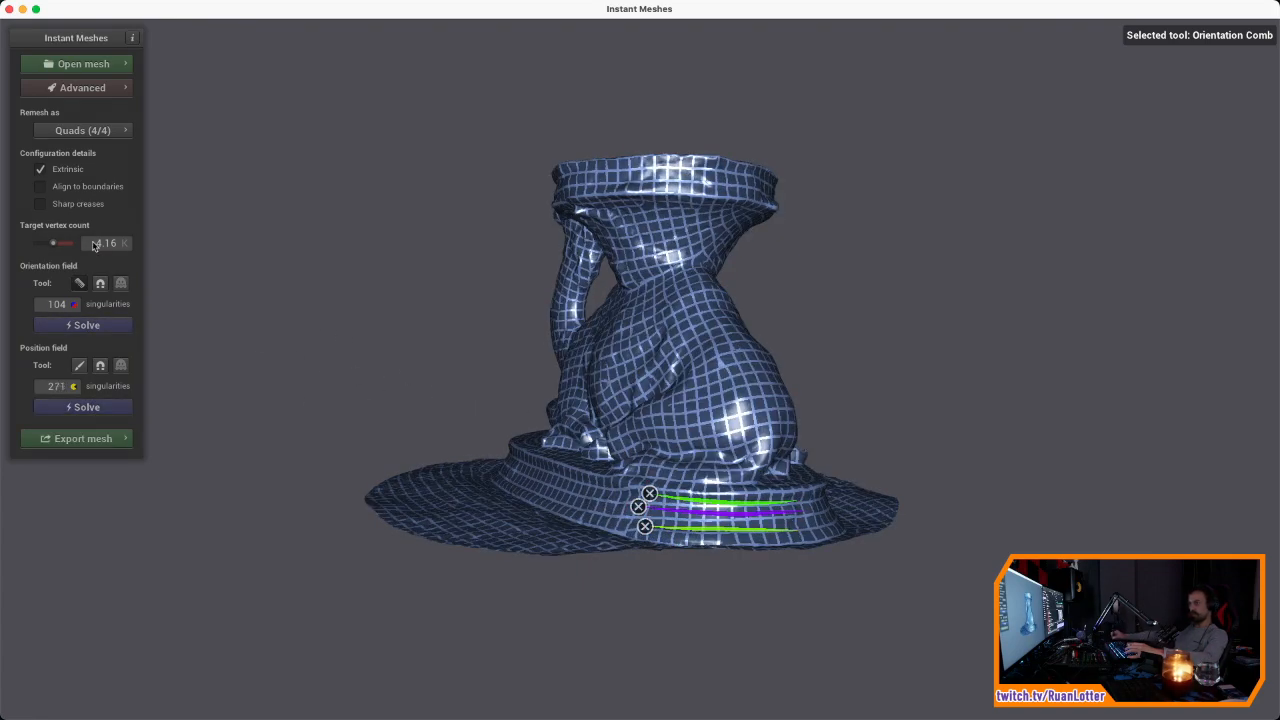
pyautogui.click(80, 284)
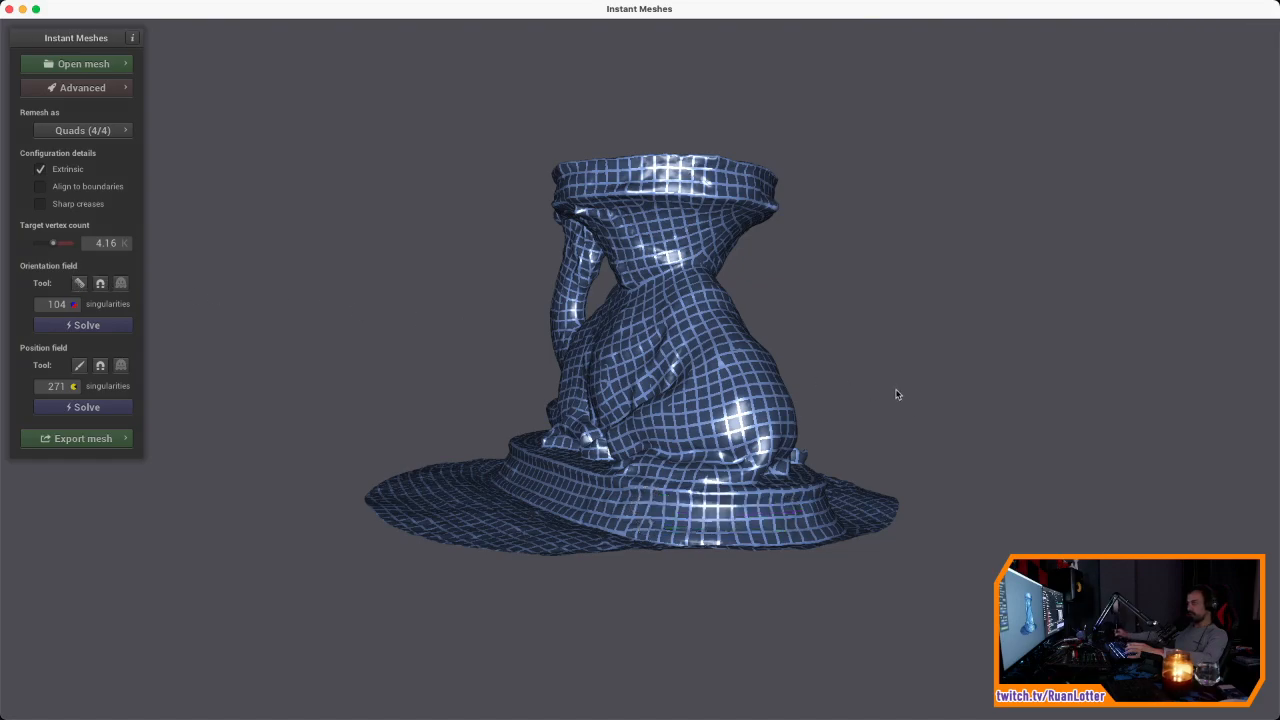
# Step: Extract the remeshed camel with zero smoothing iterations and without the pure quad option
pyautogui.moveTo(767, 412); pyautogui.dragTo(728, 400)
pyautogui.moveTo(659, 445)
pyautogui.mouseDown()
pyautogui.moveTo(634, 378)
pyautogui.moveTo(762, 391)
pyautogui.moveTo(696, 407)
pyautogui.mouseUp()
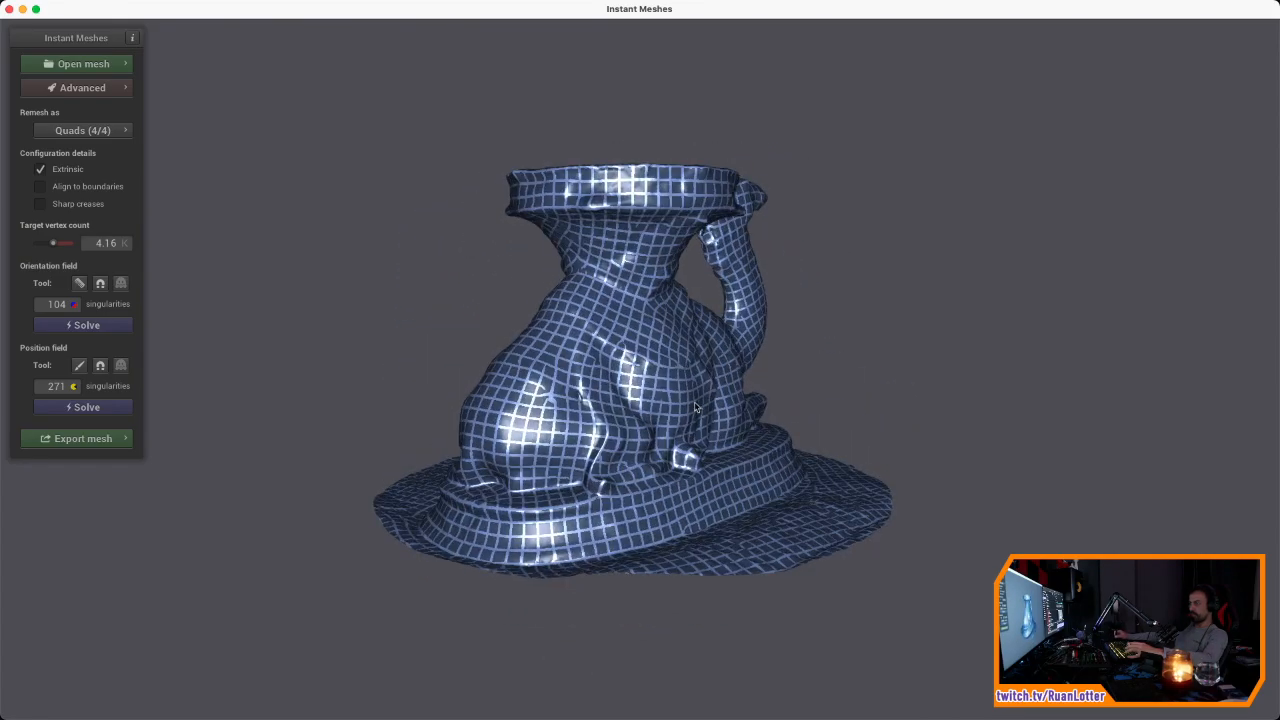
pyautogui.click(91, 441)
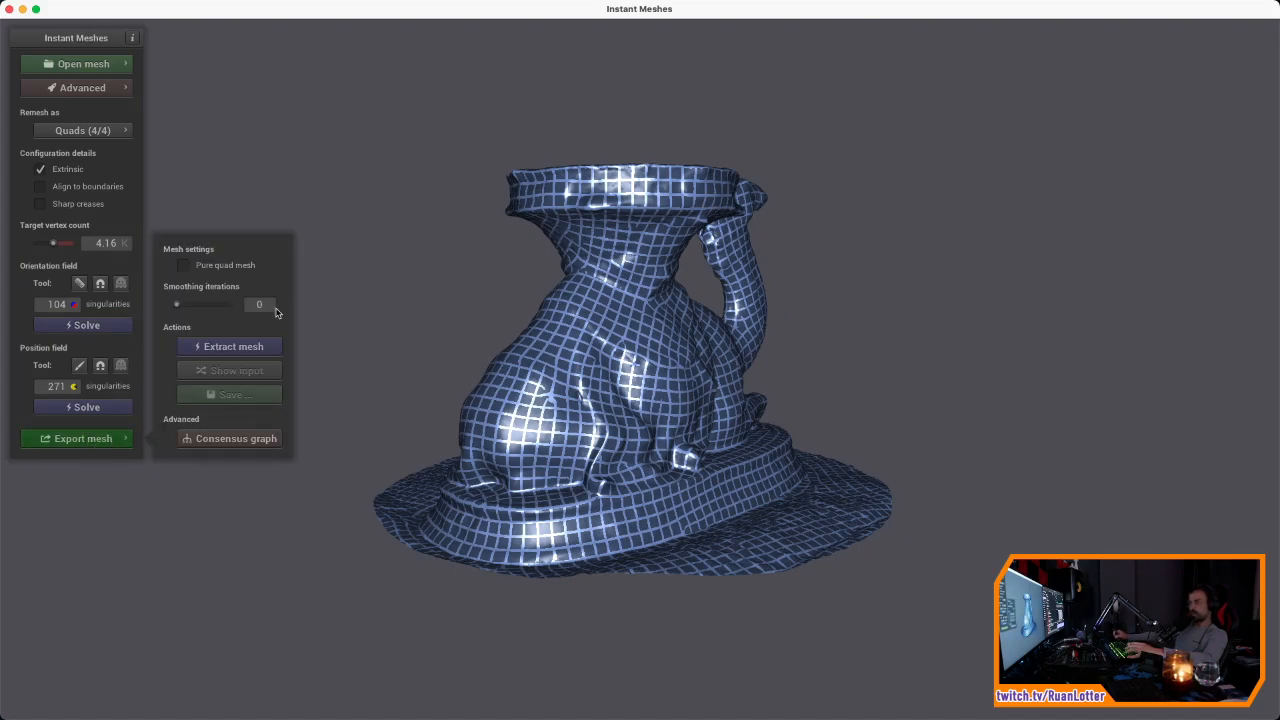
pyautogui.click(234, 347)
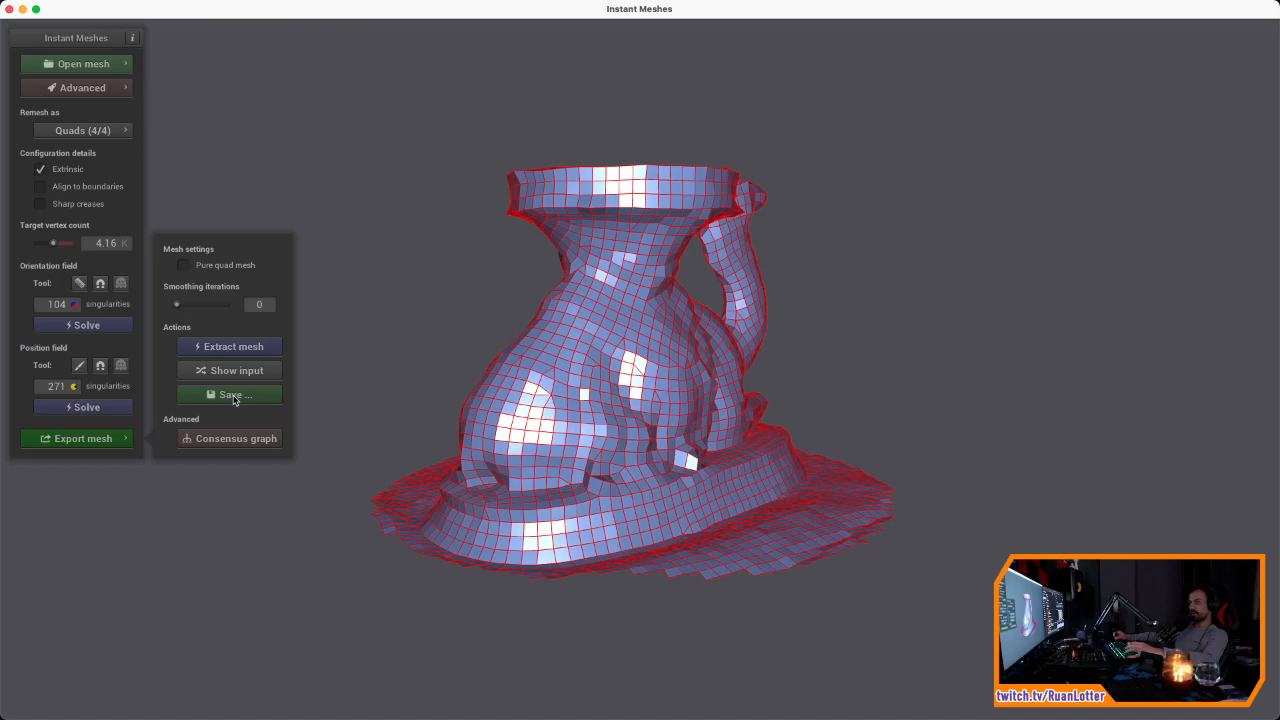
# Step: Save the extracted mesh as Camel_LowPoly.obj in the 3DScans/Camel folder
pyautogui.moveTo(491, 370); pyautogui.dragTo(470, 405)
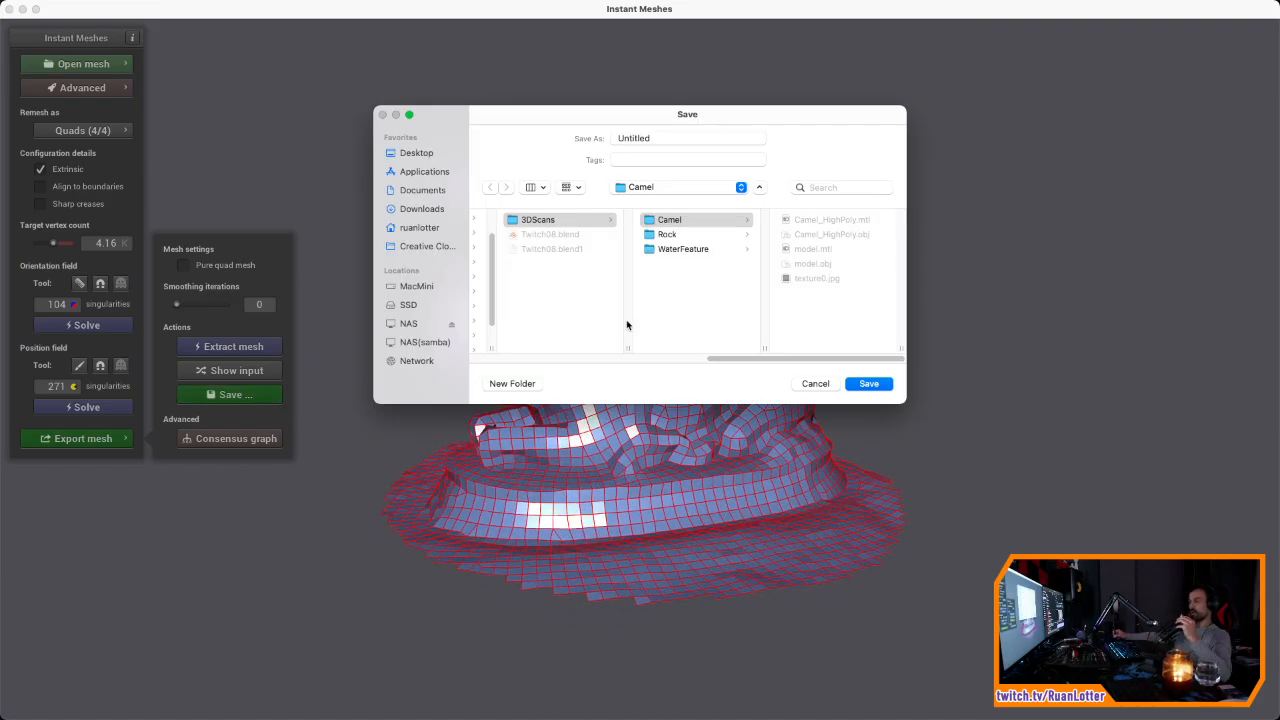
pyautogui.click(671, 234)
pyautogui.click(690, 220)
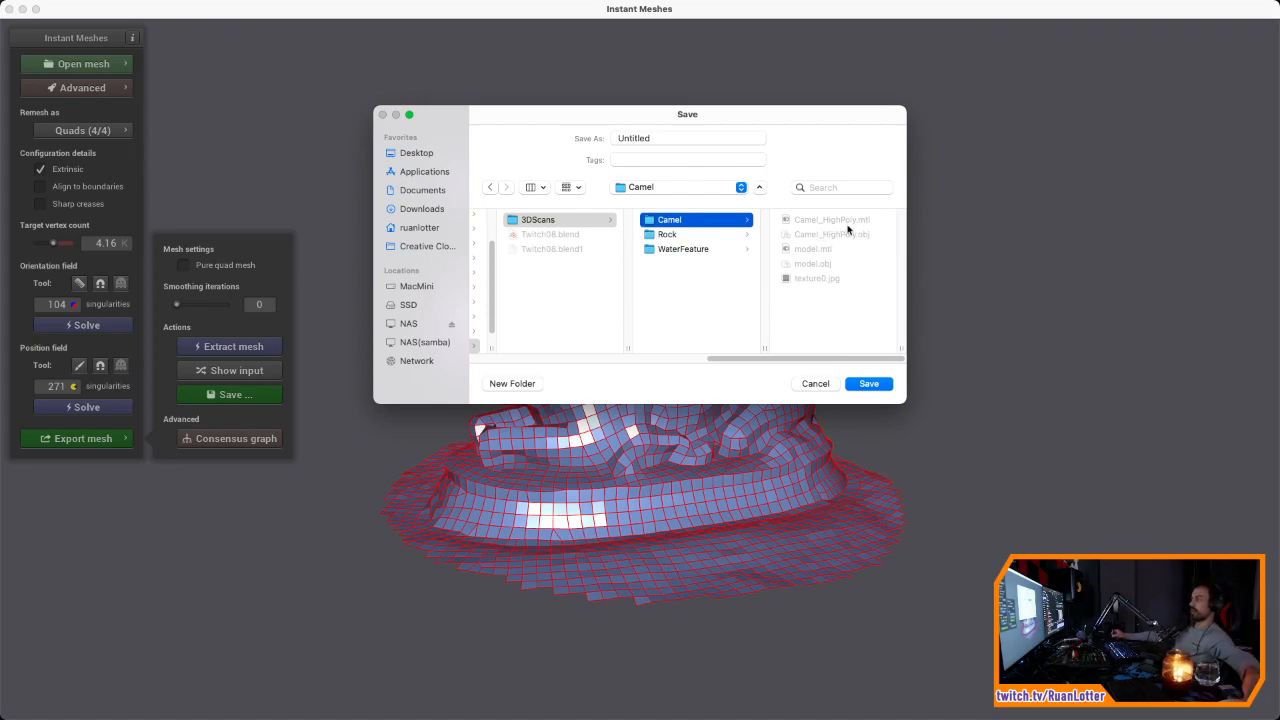
pyautogui.click(847, 232)
pyautogui.click(651, 138)
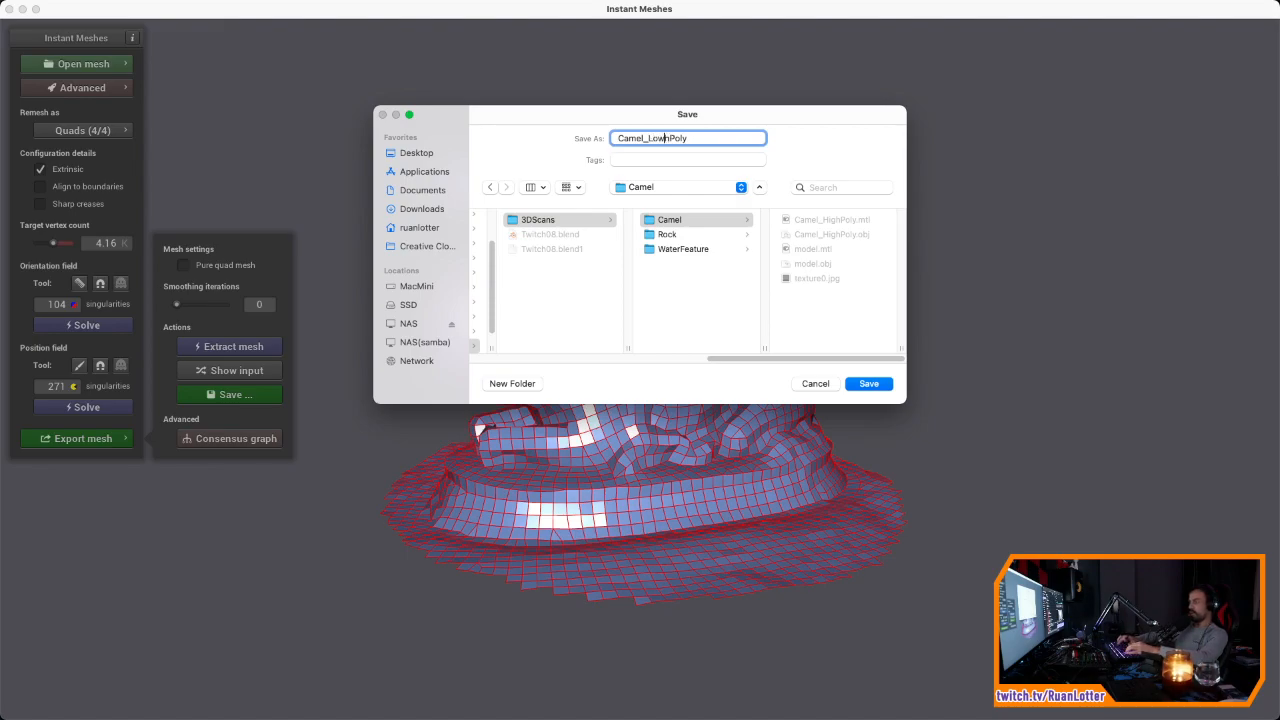
pyautogui.click(870, 386)
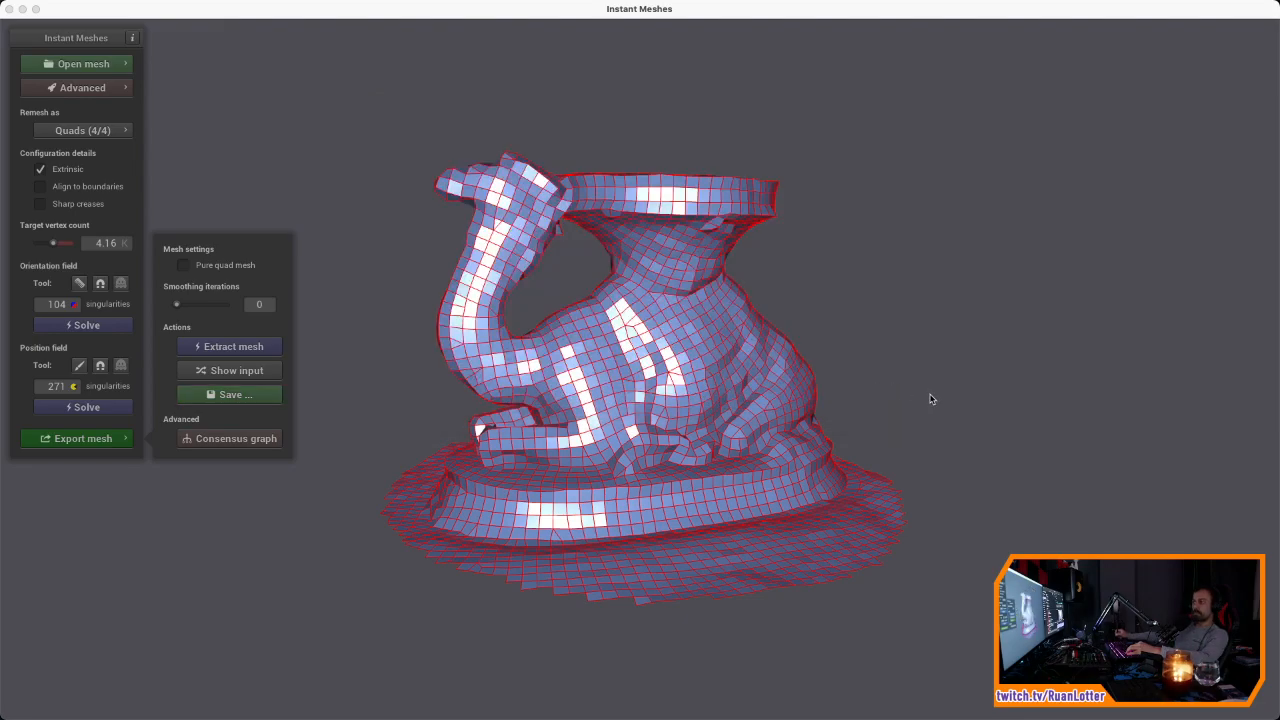
# Step: Switch to Blender, import Camel_LowPoly.obj from the 3DScans/Camel folder, and clear the selection
pyautogui.press('super+Tab')
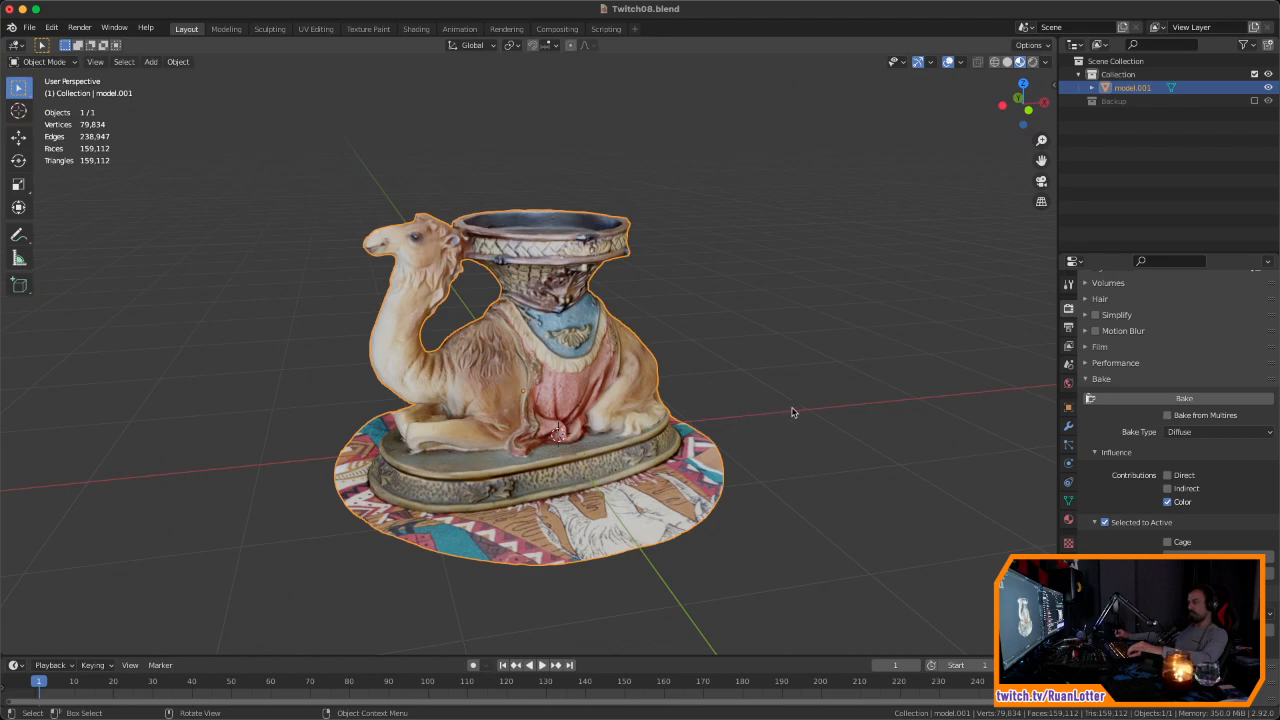
pyautogui.click(29, 27)
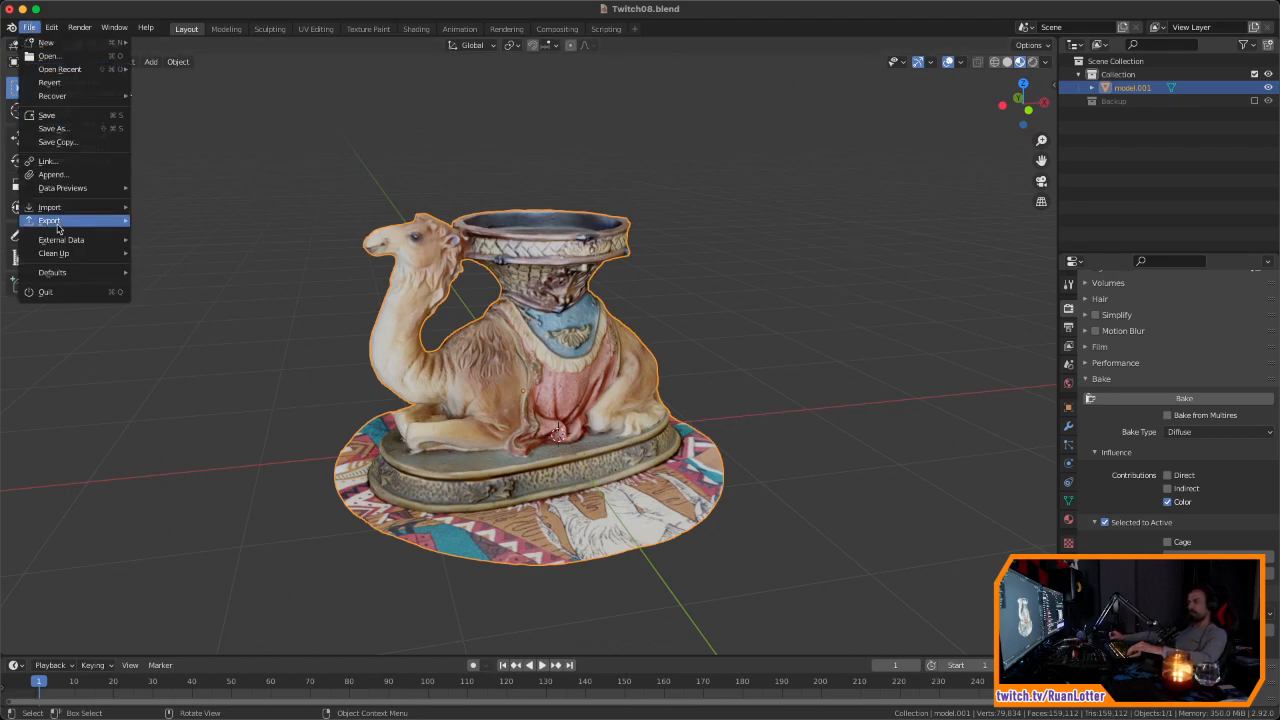
pyautogui.moveTo(80, 207)
pyautogui.click(235, 312)
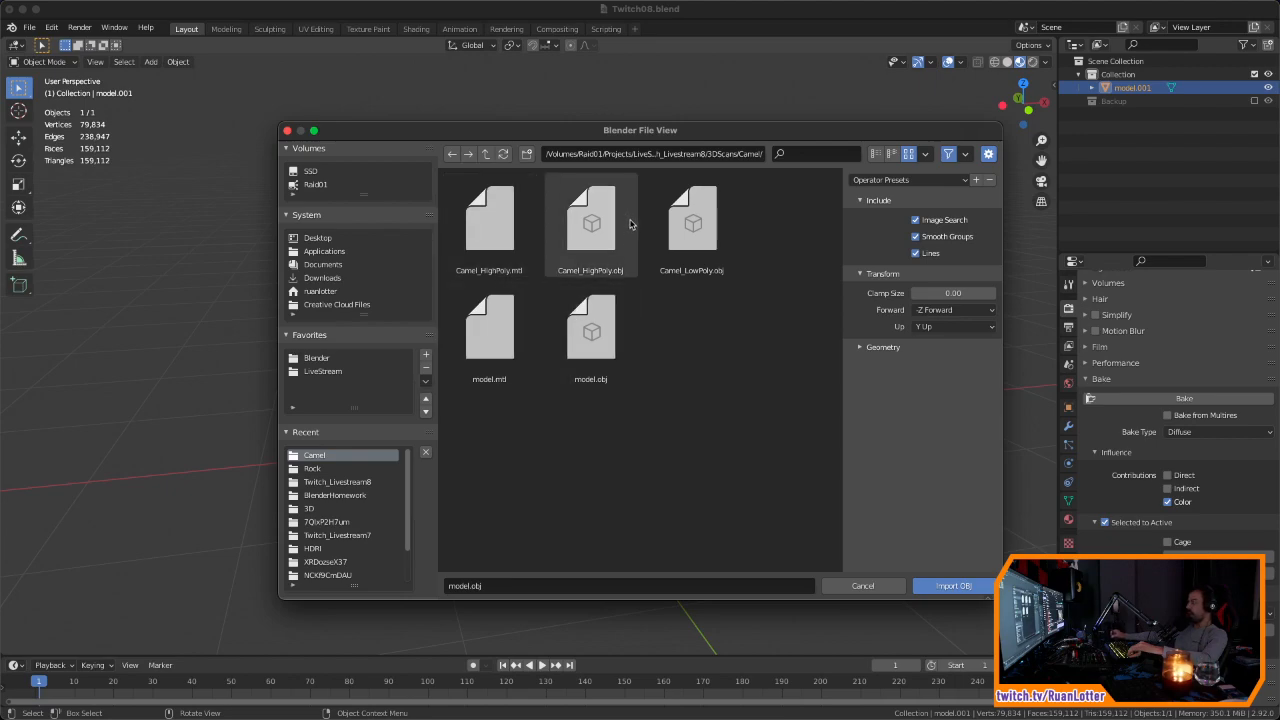
pyautogui.click(696, 223)
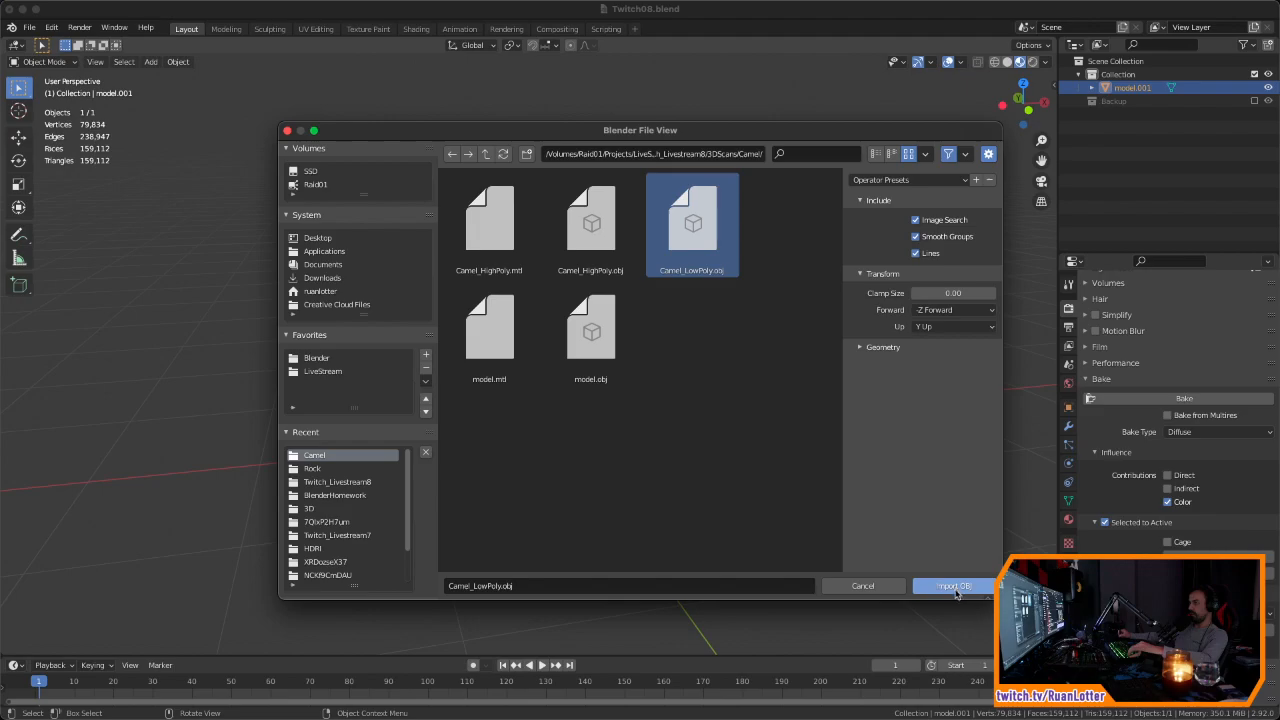
pyautogui.click(953, 586)
pyautogui.click(778, 447)
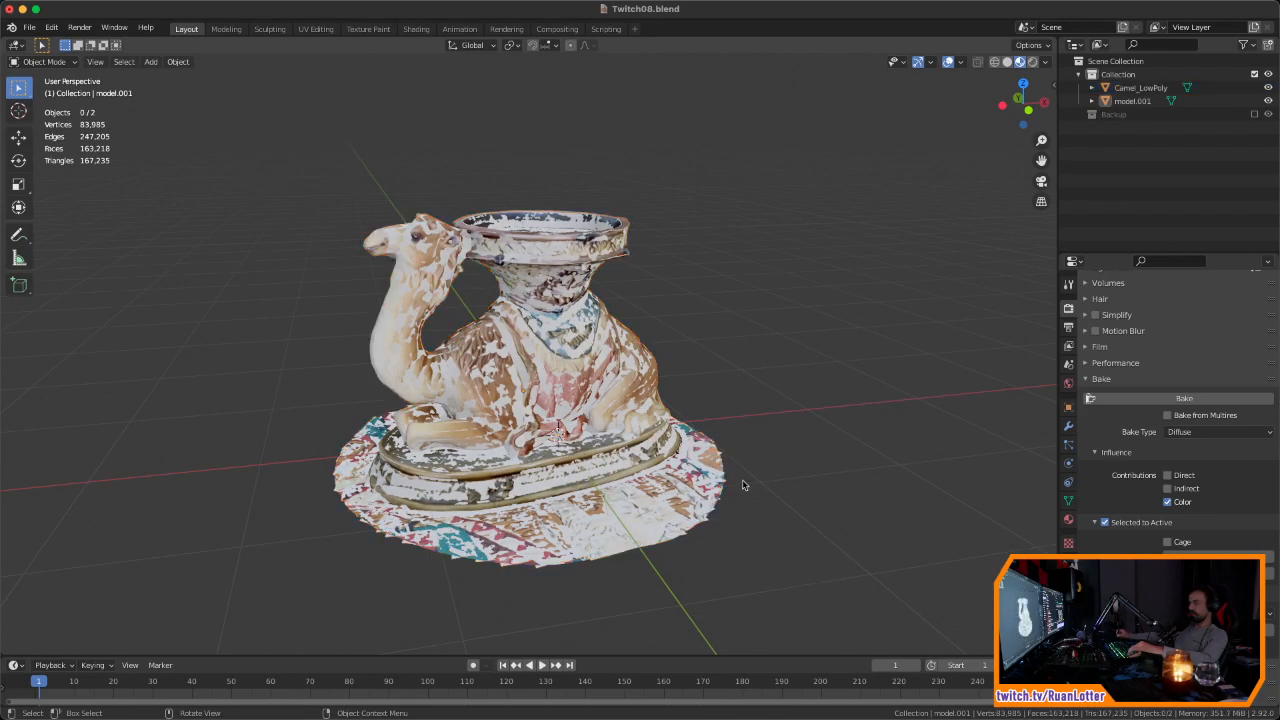
# Step: Examine how the imported low-poly camel overlaps the textured original, leaving both in place
pyautogui.moveTo(746, 461); pyautogui.dragTo(711, 339, button='middle')
pyautogui.scroll(4, 710, 385)
pyautogui.click(508, 357)
pyautogui.press('g')
pyautogui.rightClick(667, 403)
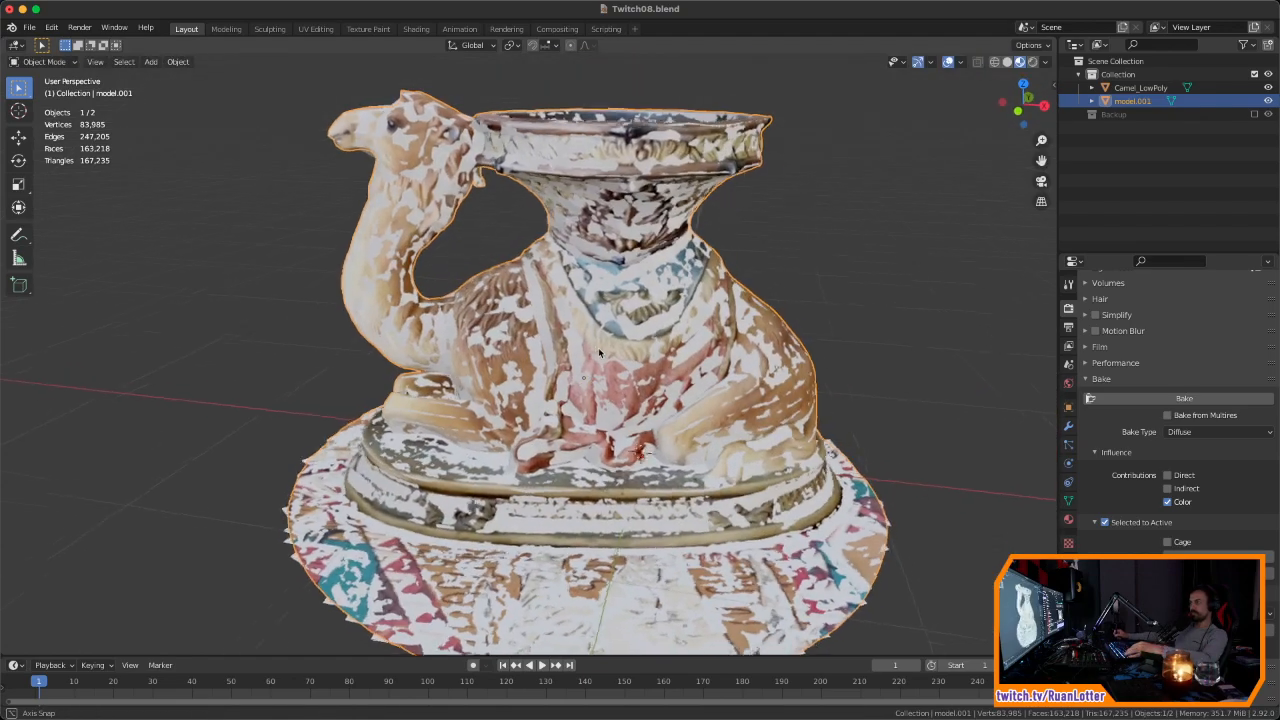
pyautogui.scroll(-1, 667, 404)
pyautogui.moveTo(667, 404); pyautogui.dragTo(664, 412, button='middle')
pyautogui.scroll(1, 656, 393)
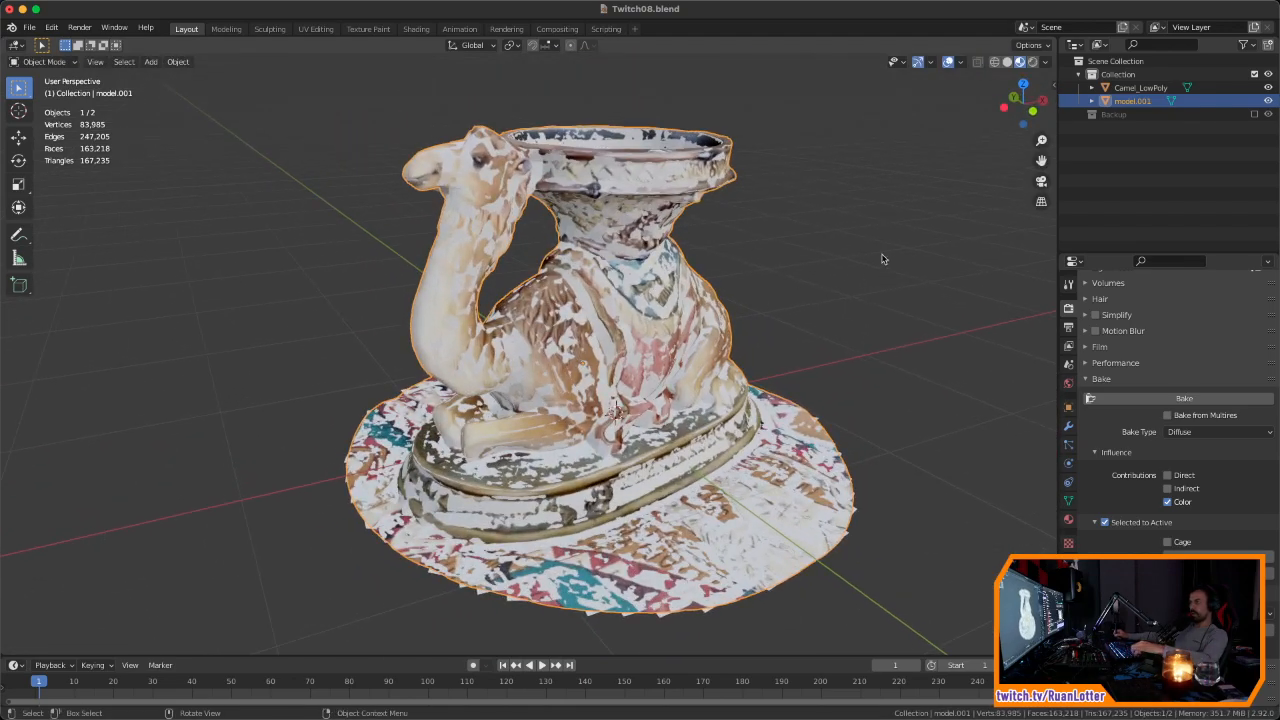
# Step: Rename the model.001 object to Camel_HighPoly, based on the low-poly object's name, and save the file
pyautogui.click(1143, 89)
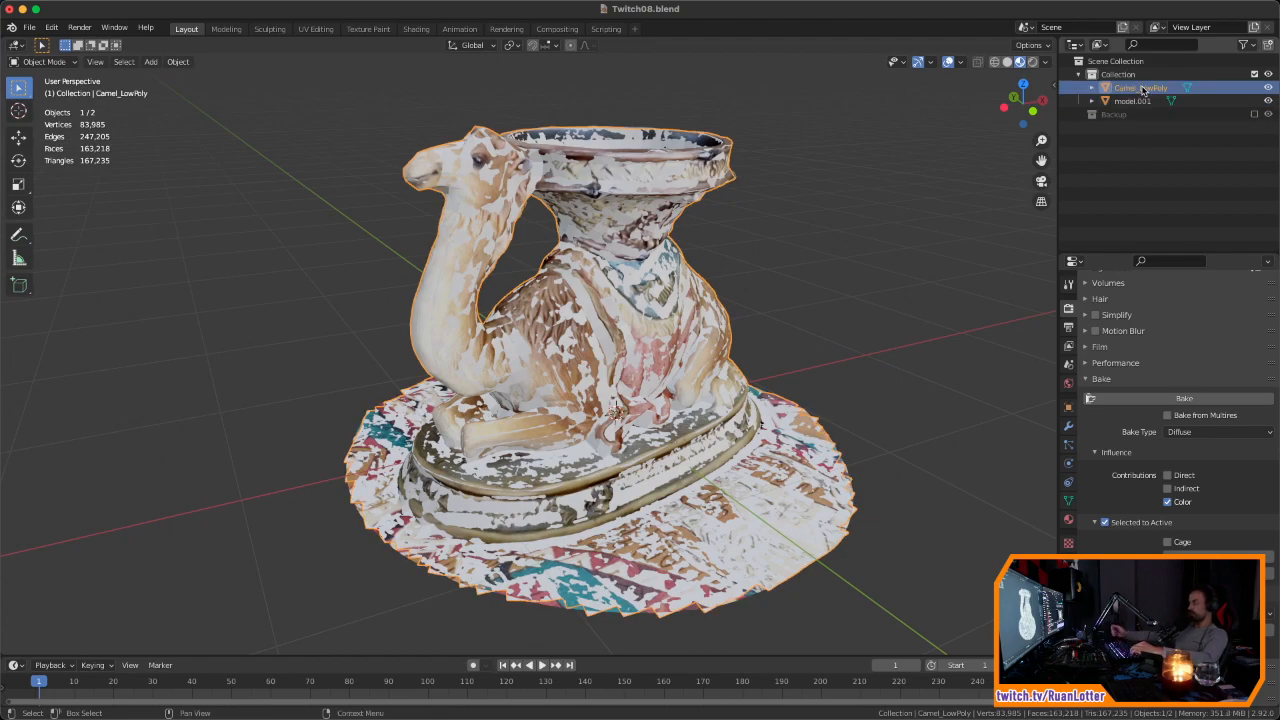
pyautogui.doubleClick(1143, 89)
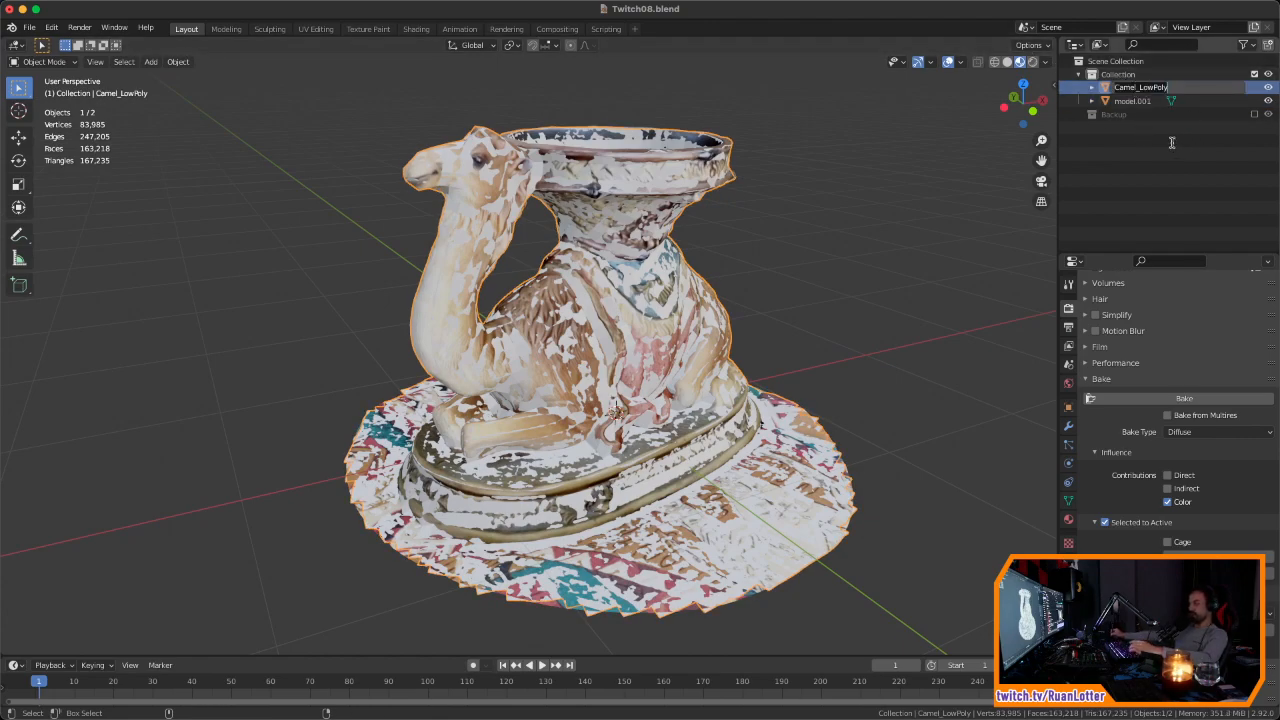
pyautogui.hotkey('ctrl', 'c')
pyautogui.press('Return')
pyautogui.doubleClick(1180, 101)
pyautogui.hotkey('ctrl', 'v')
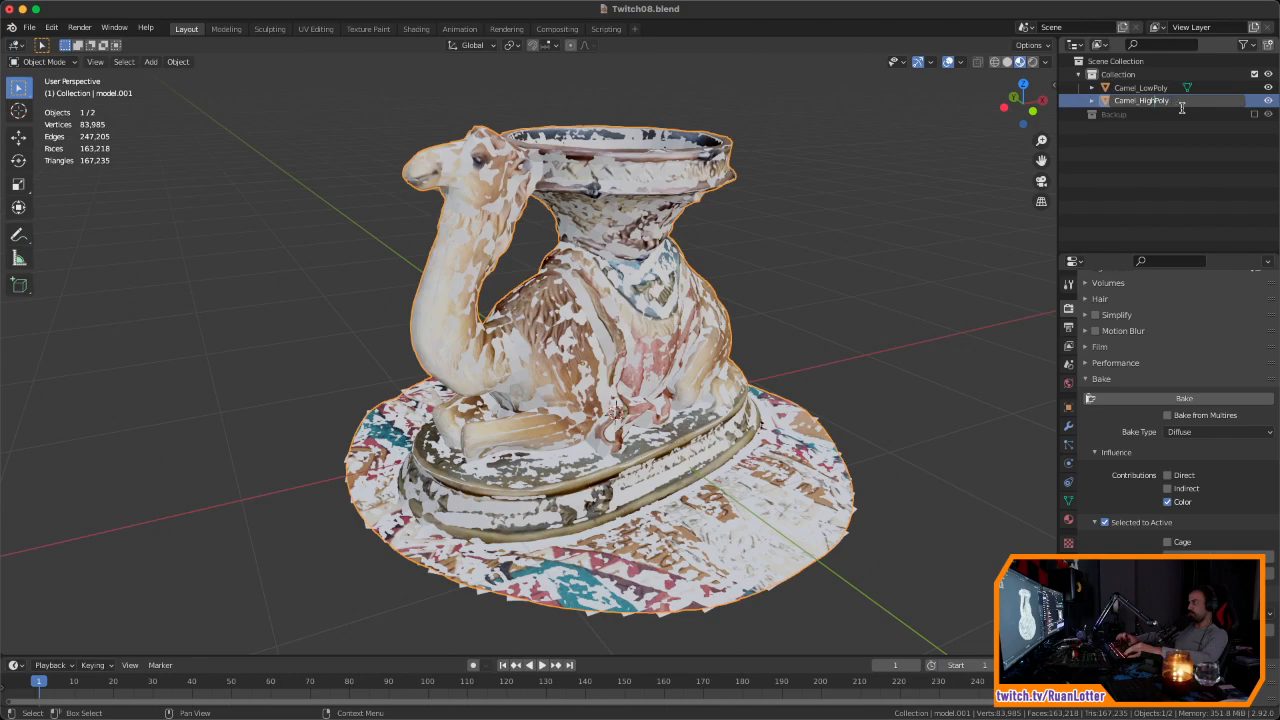
pyautogui.press('Return')
pyautogui.click(910, 265)
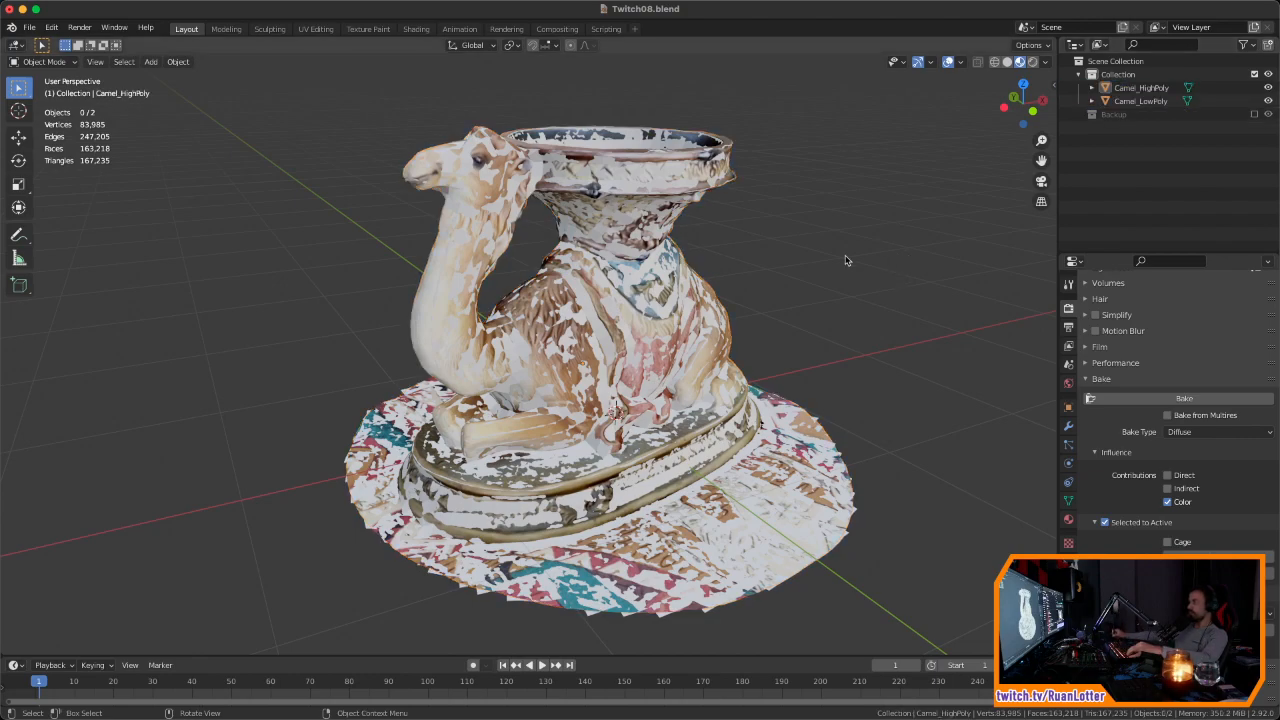
pyautogui.click(1138, 89)
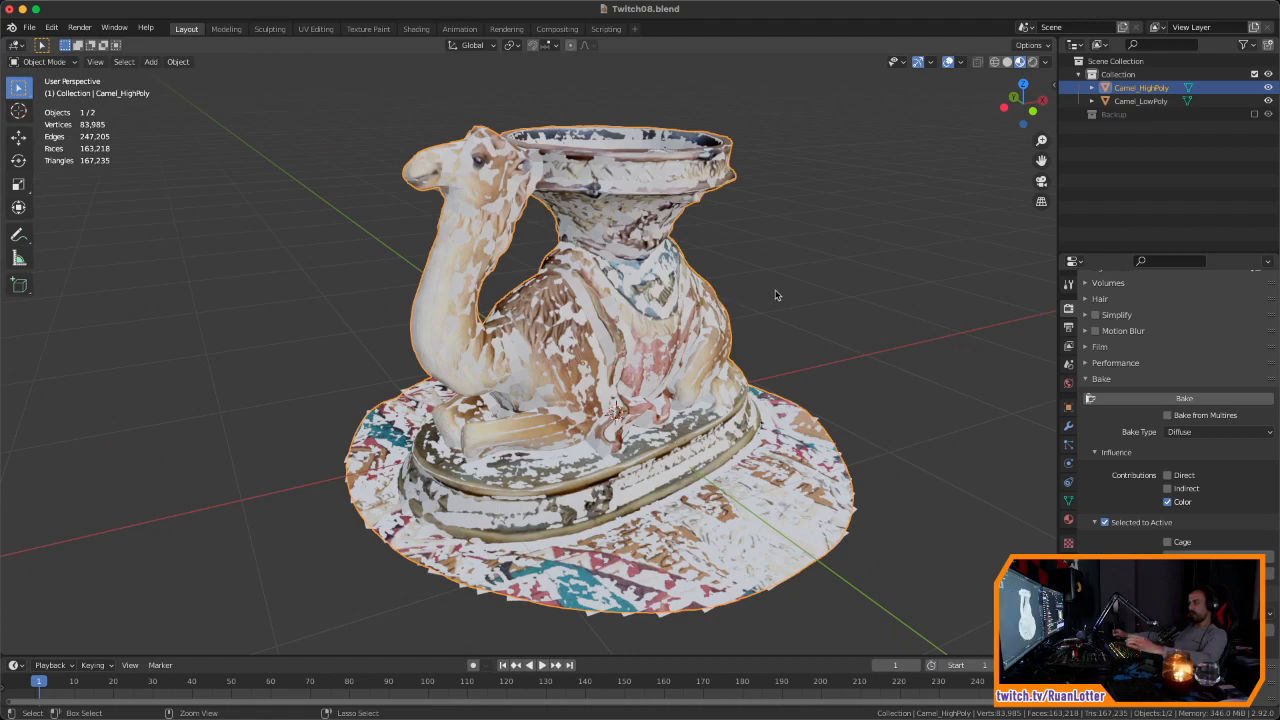
pyautogui.hotkey('ctrl', 's')
# Step: Select Camel_LowPoly, switch to the UV Editing workspace, and unlink the LowPolyTex image from the image editor
pyautogui.click(1150, 102)
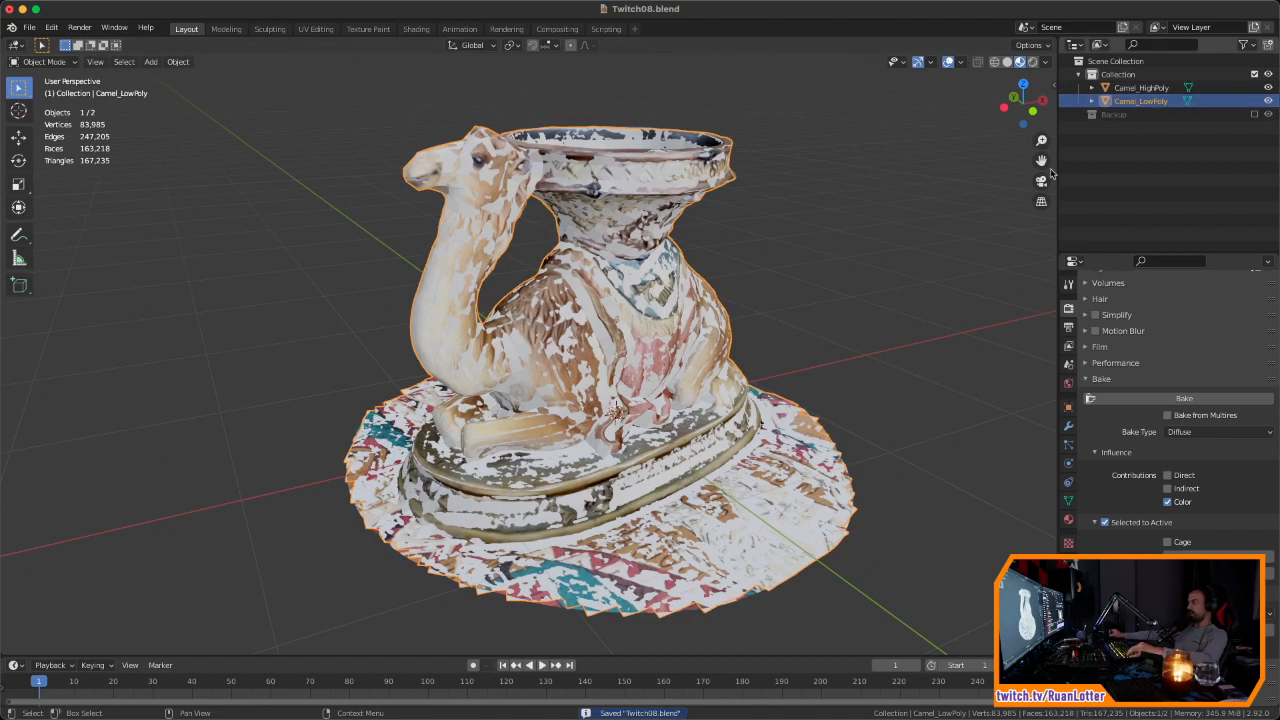
pyautogui.click(315, 28)
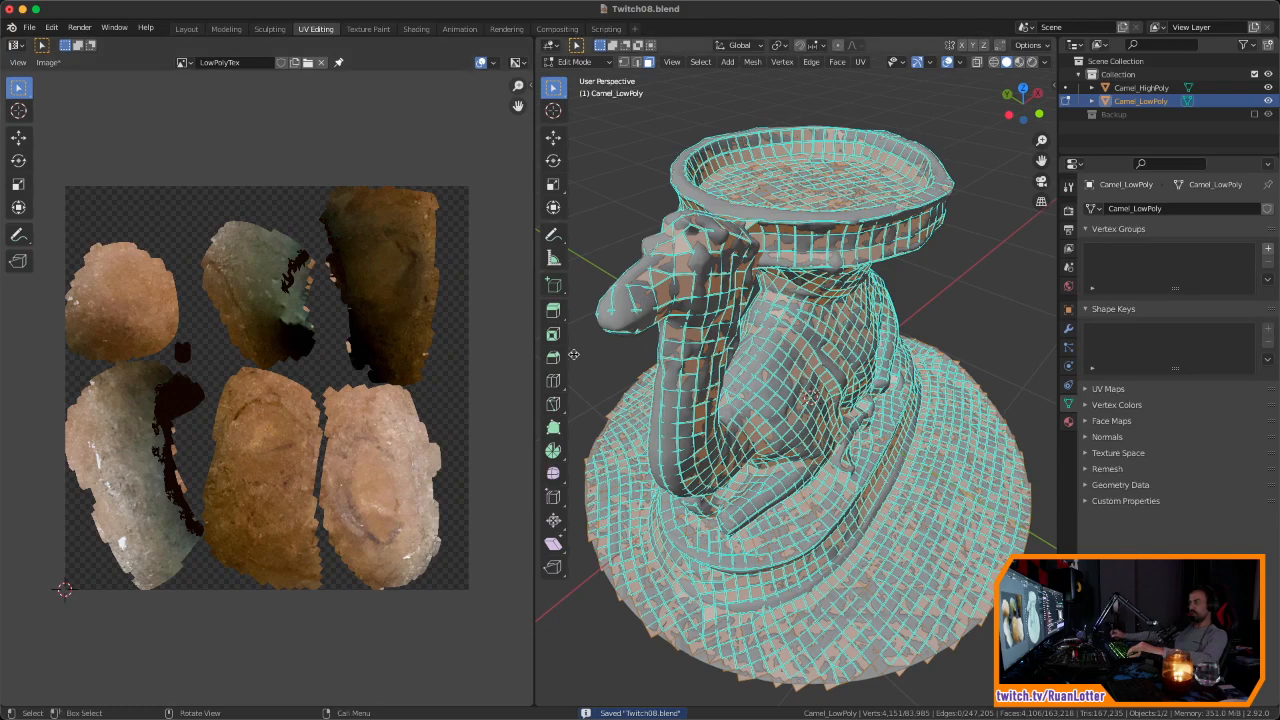
pyautogui.scroll(-3, 703, 413)
pyautogui.moveTo(704, 414); pyautogui.dragTo(726, 387, button='middle')
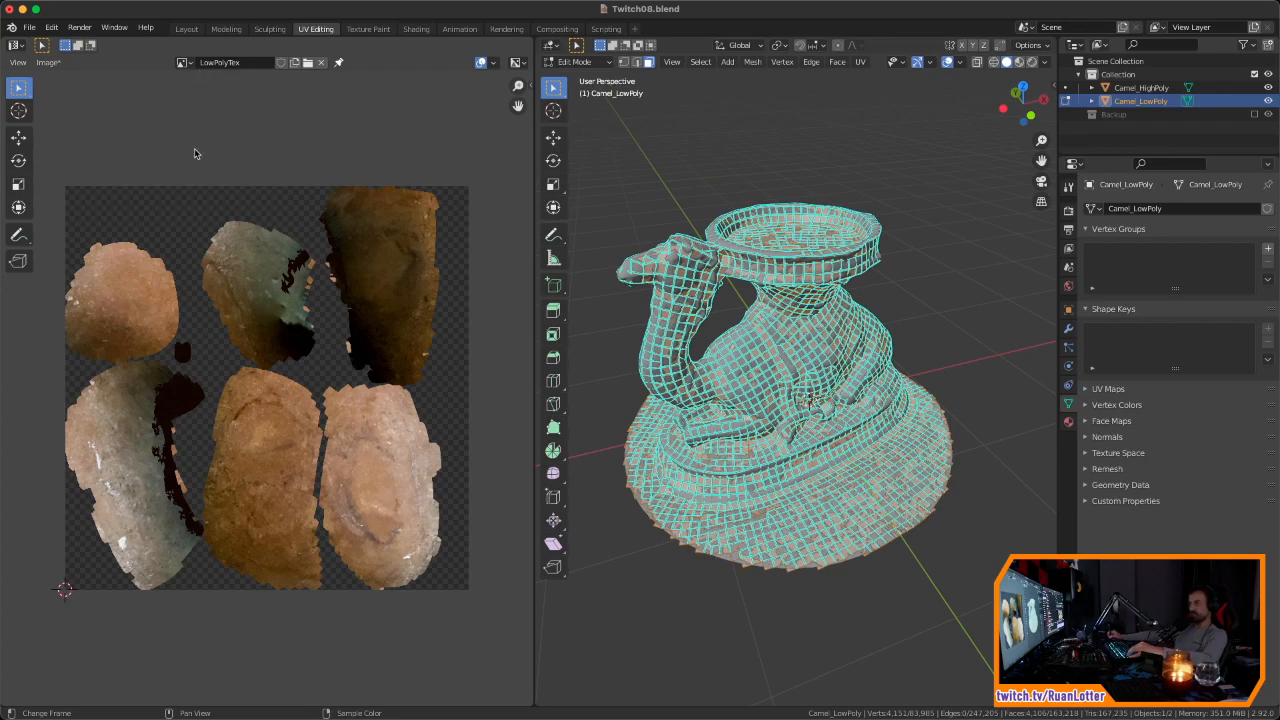
pyautogui.click(322, 62)
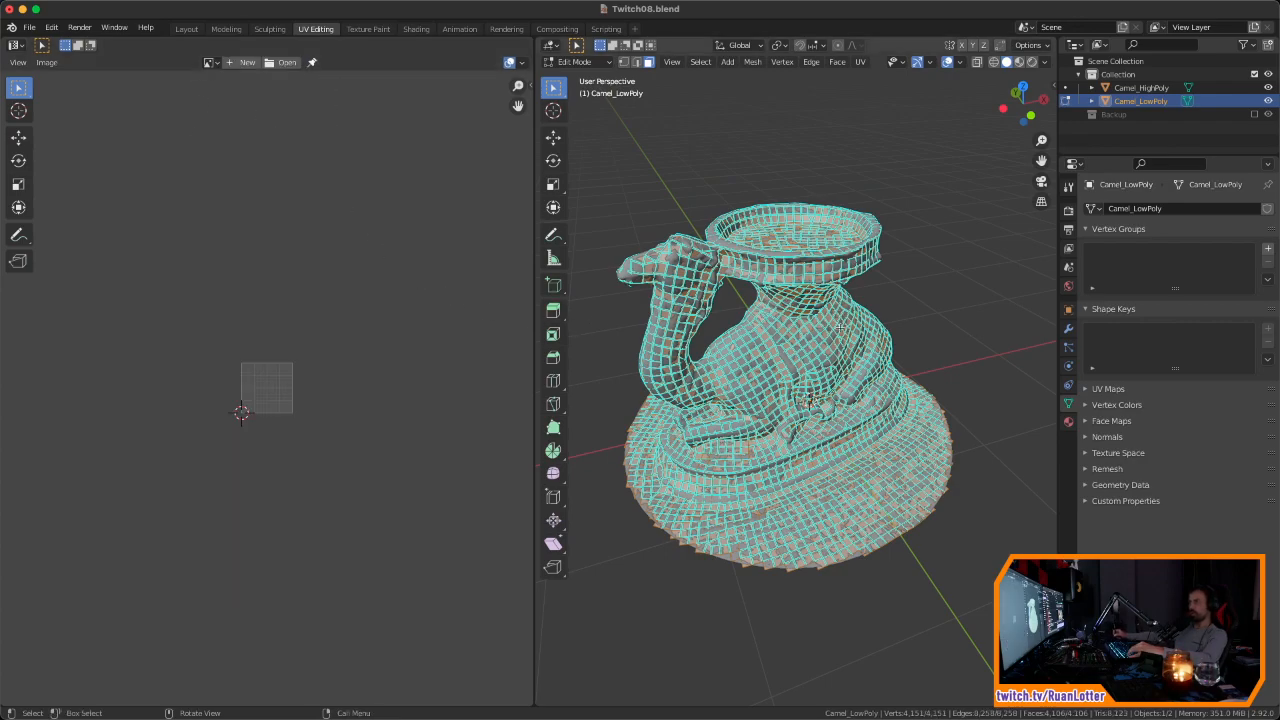
# Step: Clear the sharp marks from all edges of the Camel_LowPoly mesh, and reduce the selection to a single edge
pyautogui.click(784, 355)
pyautogui.scroll(4, 783, 336)
pyautogui.press('2')
pyautogui.press('a')
pyautogui.moveTo(768, 364); pyautogui.dragTo(728, 365, button='middle')
pyautogui.rightClick(728, 365)
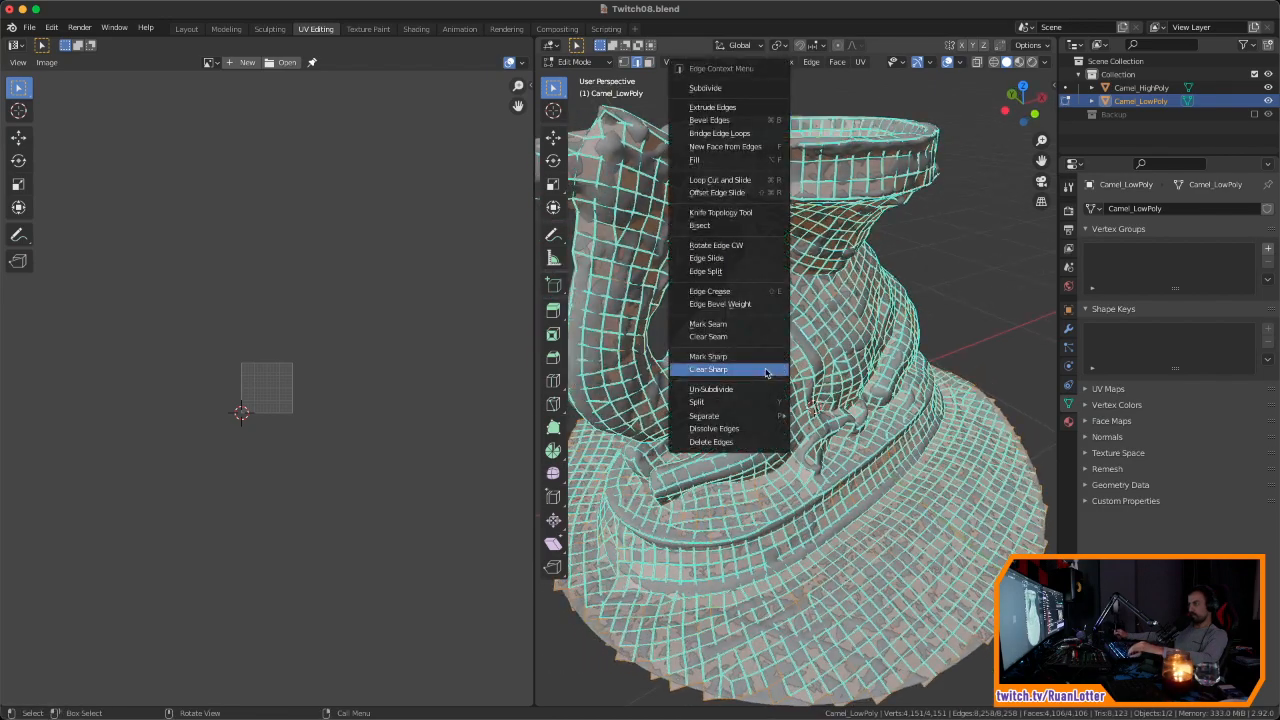
pyautogui.click(708, 369)
pyautogui.scroll(-3, 790, 380)
pyautogui.click(838, 414)
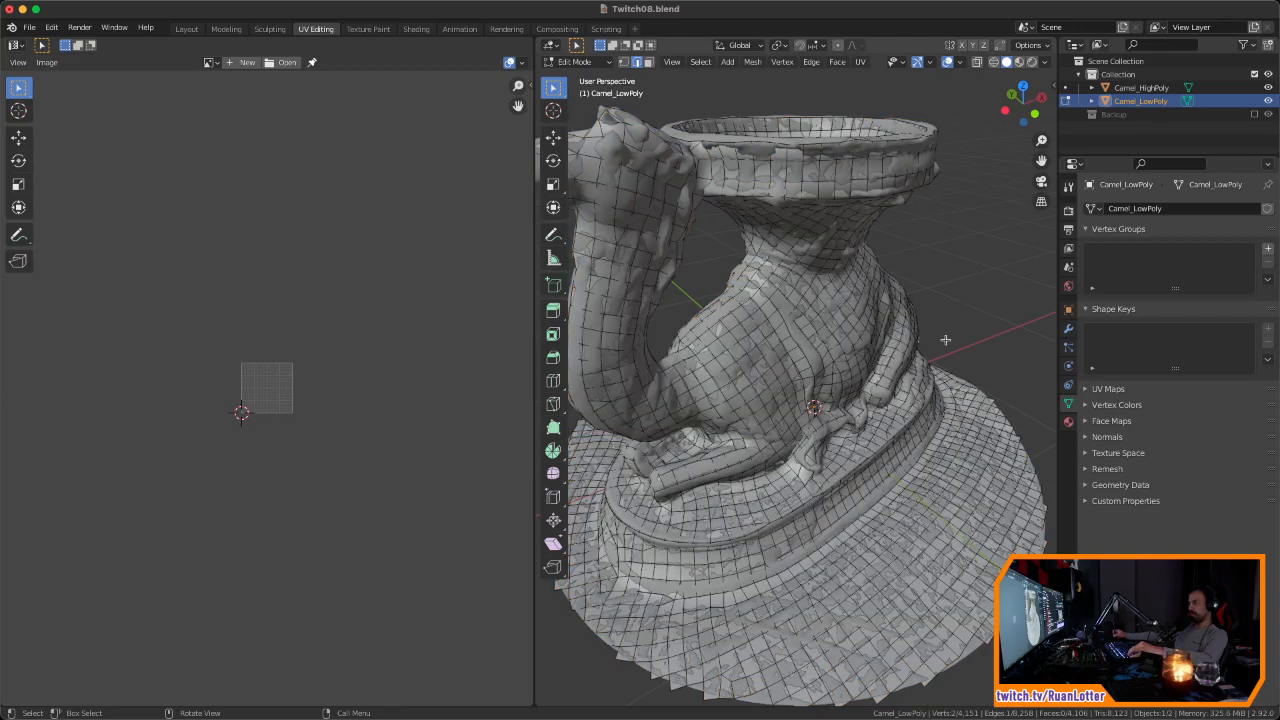
pyautogui.scroll(-2, 840, 415)
pyautogui.moveTo(838, 414); pyautogui.dragTo(812, 370, button='middle')
pyautogui.scroll(3, 807, 358)
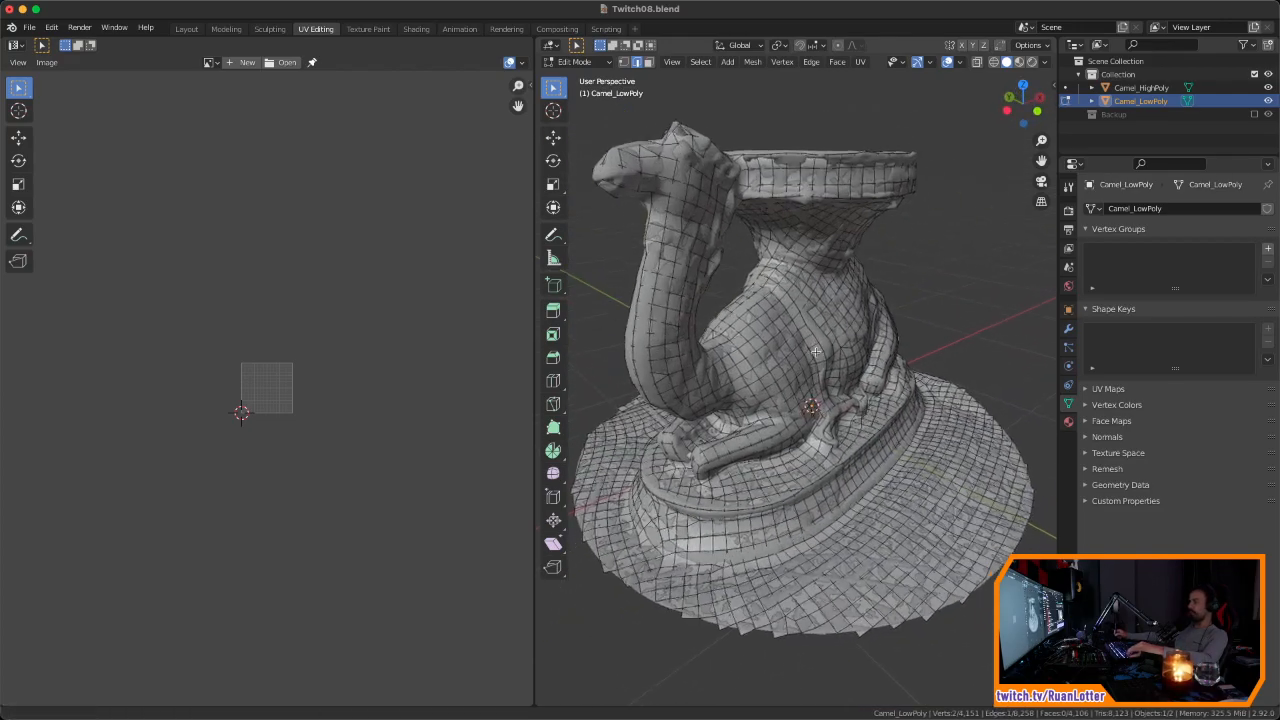
# Step: Switch to face selection and select all faces of the Camel_LowPoly mesh
pyautogui.press('a')
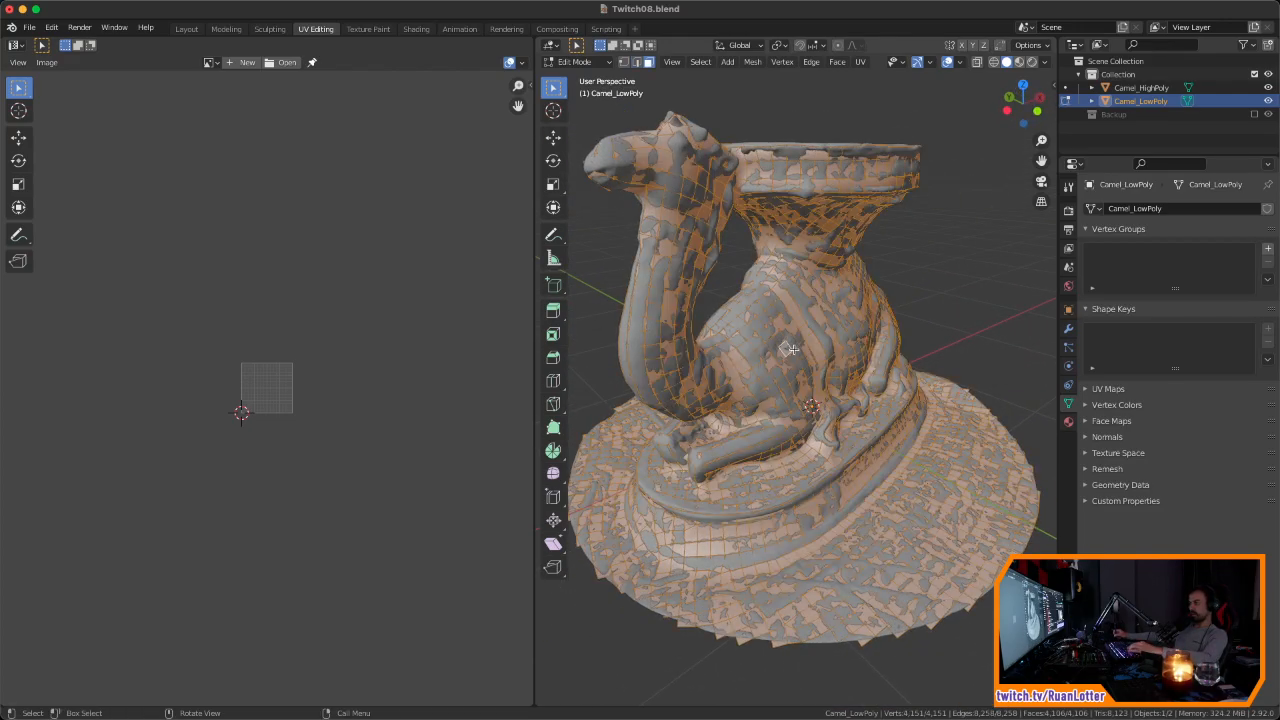
pyautogui.moveTo(791, 355)
pyautogui.mouseDown(button='middle')
pyautogui.moveTo(824, 366)
pyautogui.moveTo(774, 360)
pyautogui.mouseUp(button='middle')
pyautogui.rightClick(790, 360)
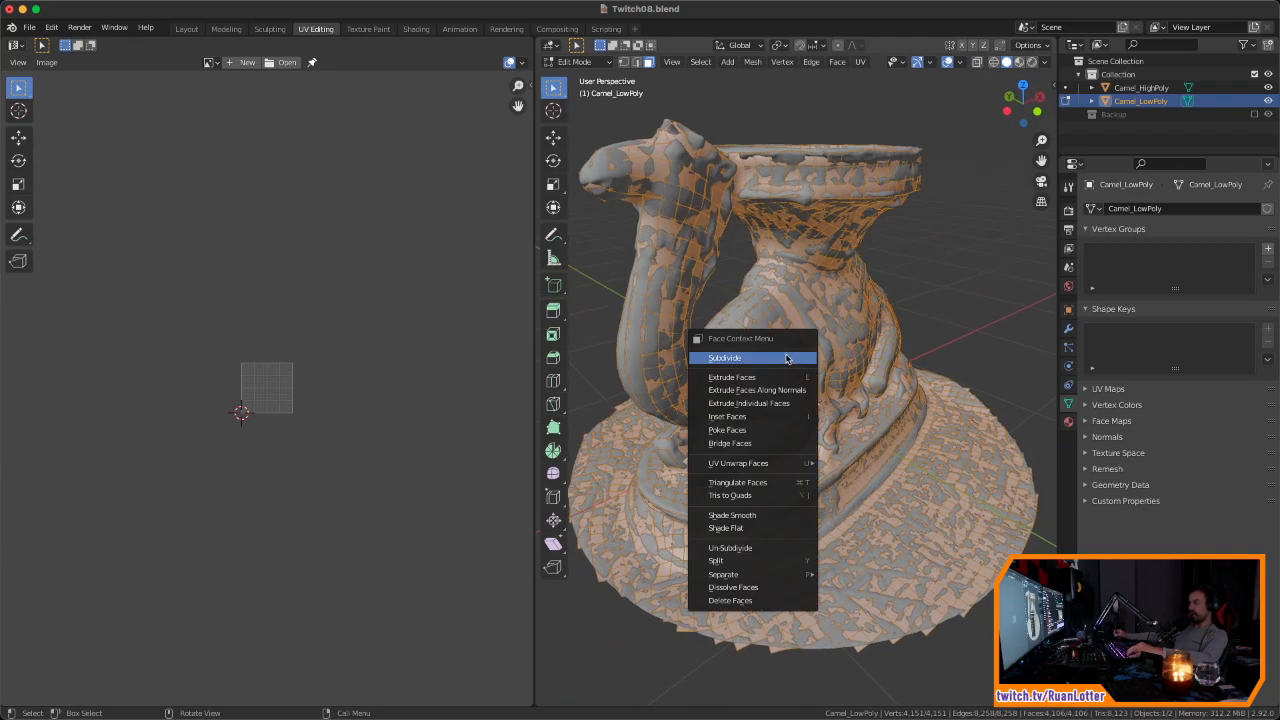
pyautogui.moveTo(772, 464)
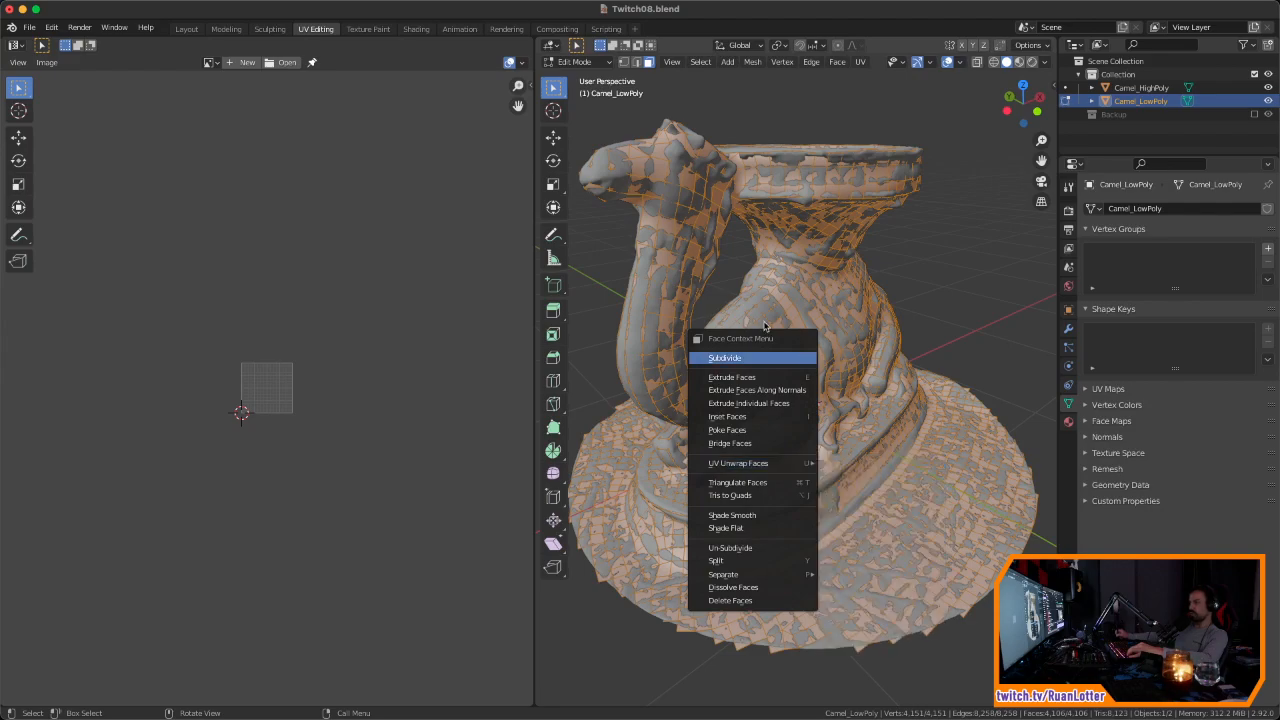
# Step: Create a new blank 2048 × 2048 px image named CamelLowPoly for the low-poly texture
pyautogui.click(246, 63)
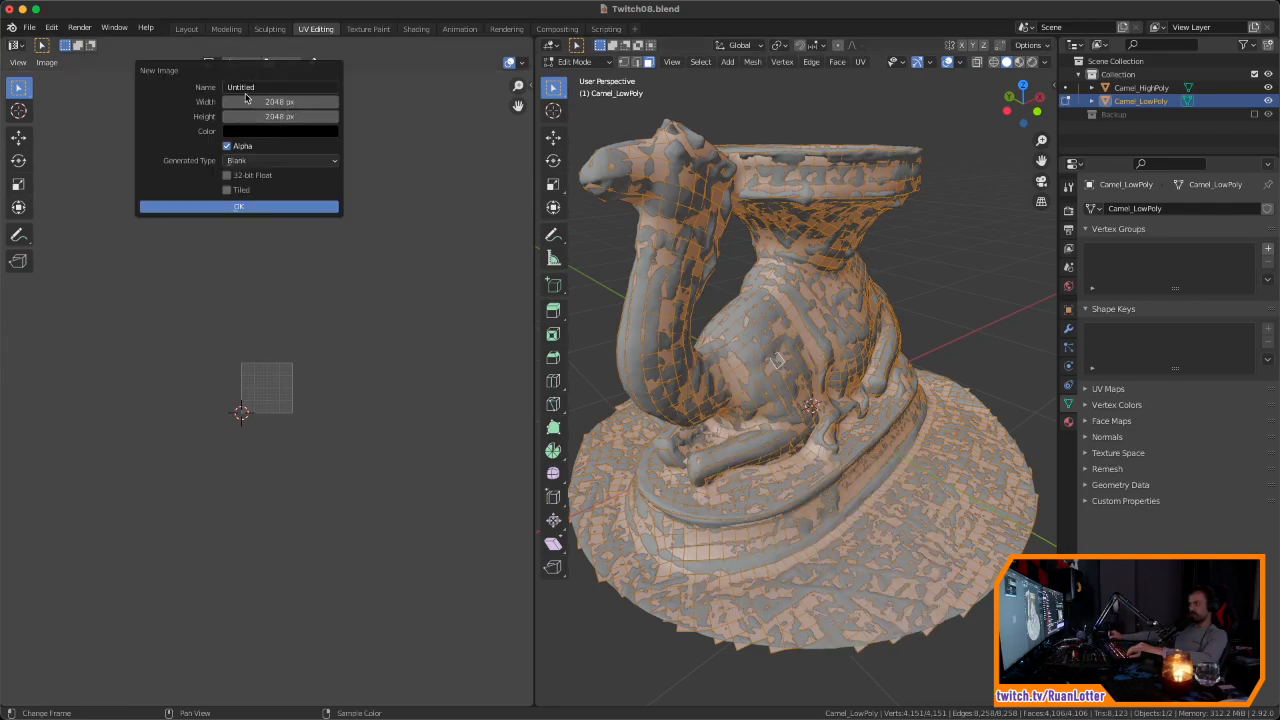
pyautogui.click(262, 87)
pyautogui.write('Cam')
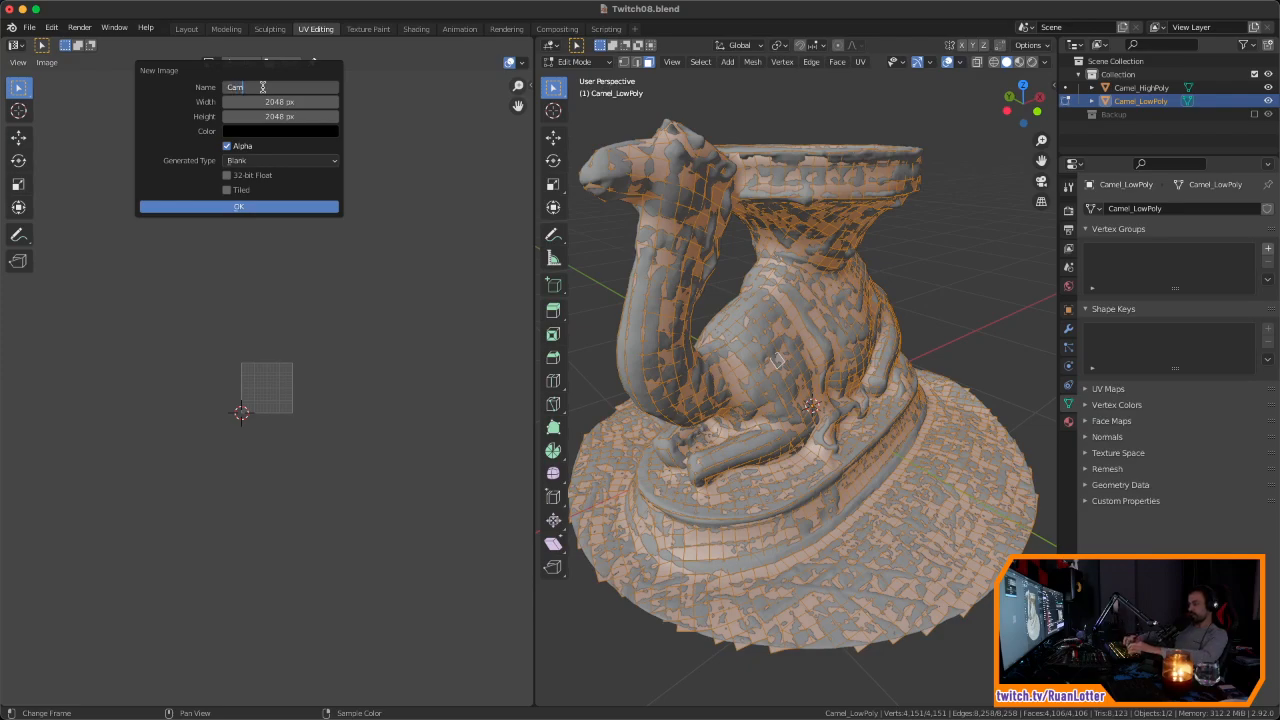
pyautogui.write('elLowPoly')
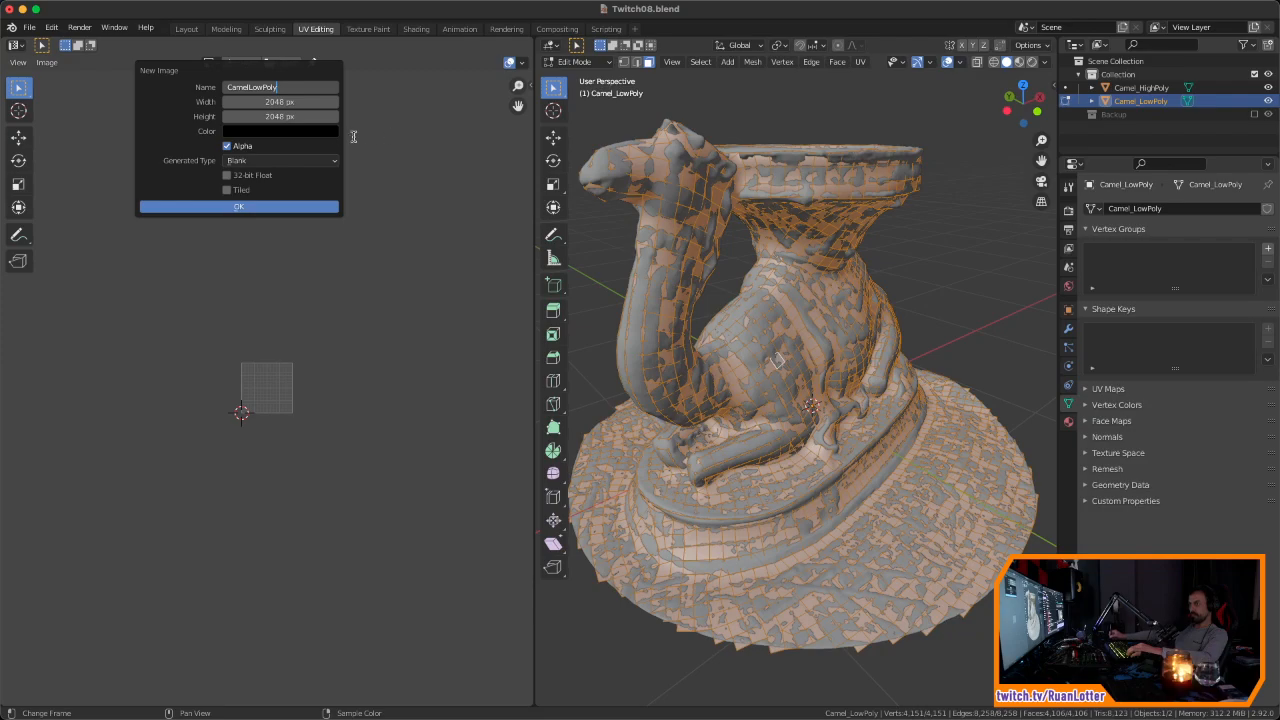
pyautogui.click(241, 207)
# Step: Save the new image as CamelLowPoly.png in the 3DScans/Camel folder
pyautogui.click(47, 62)
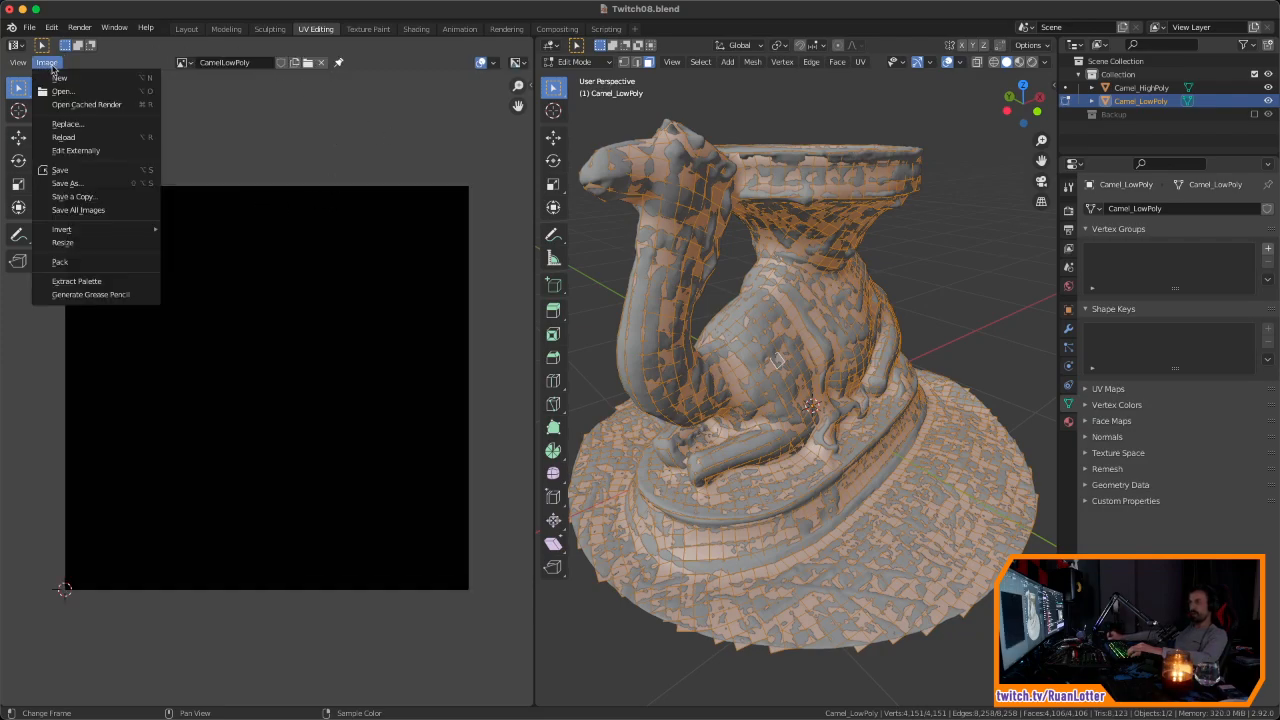
pyautogui.click(72, 185)
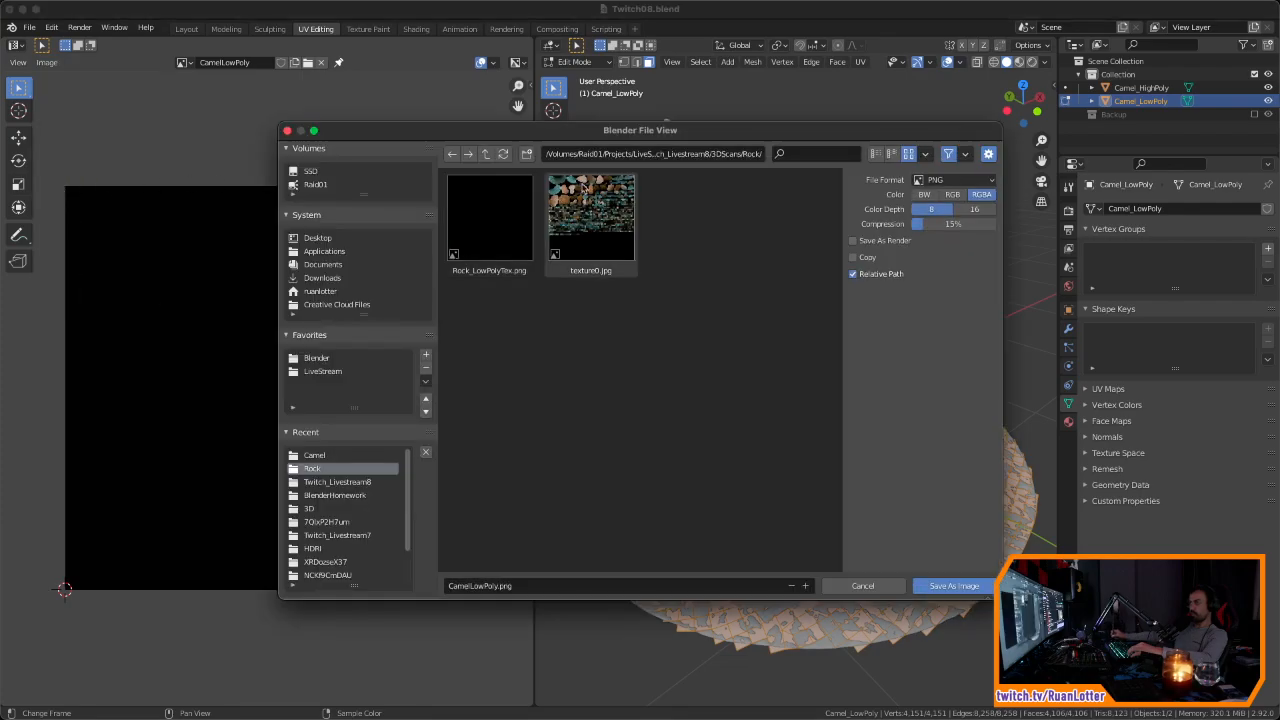
pyautogui.click(486, 155)
pyautogui.doubleClick(500, 222)
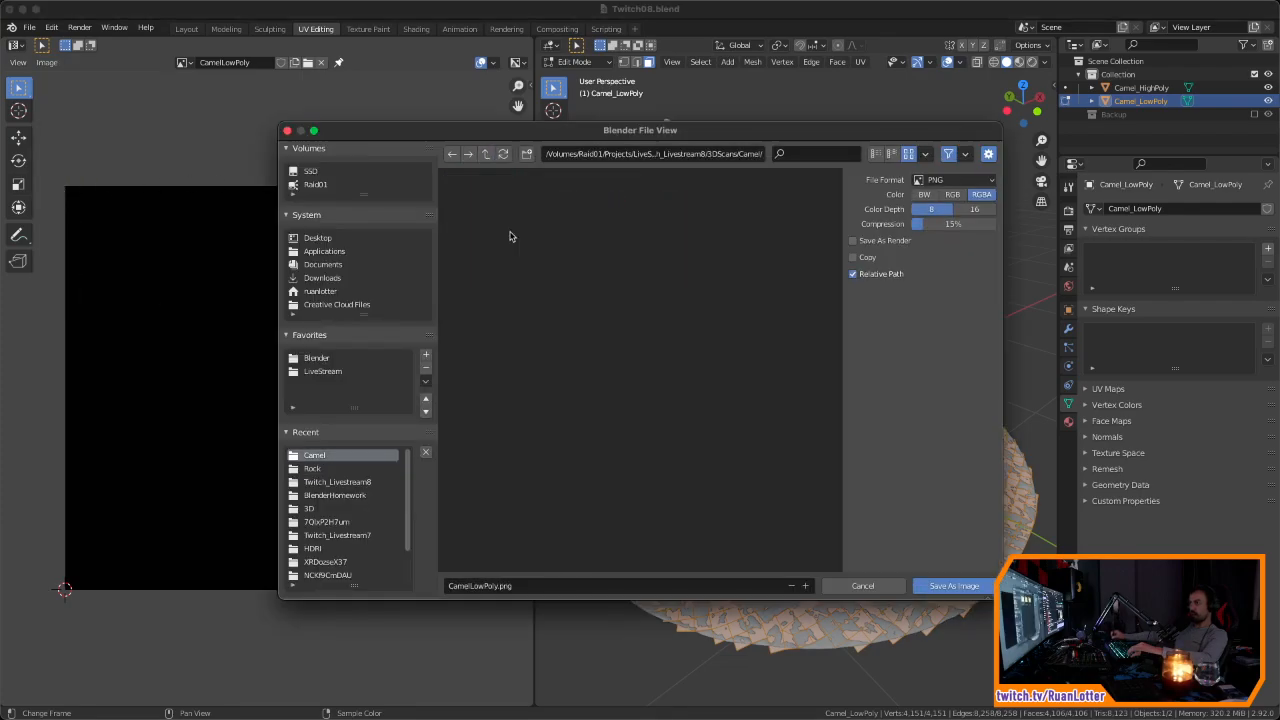
pyautogui.click(567, 584)
pyautogui.click(961, 586)
pyautogui.click(954, 586)
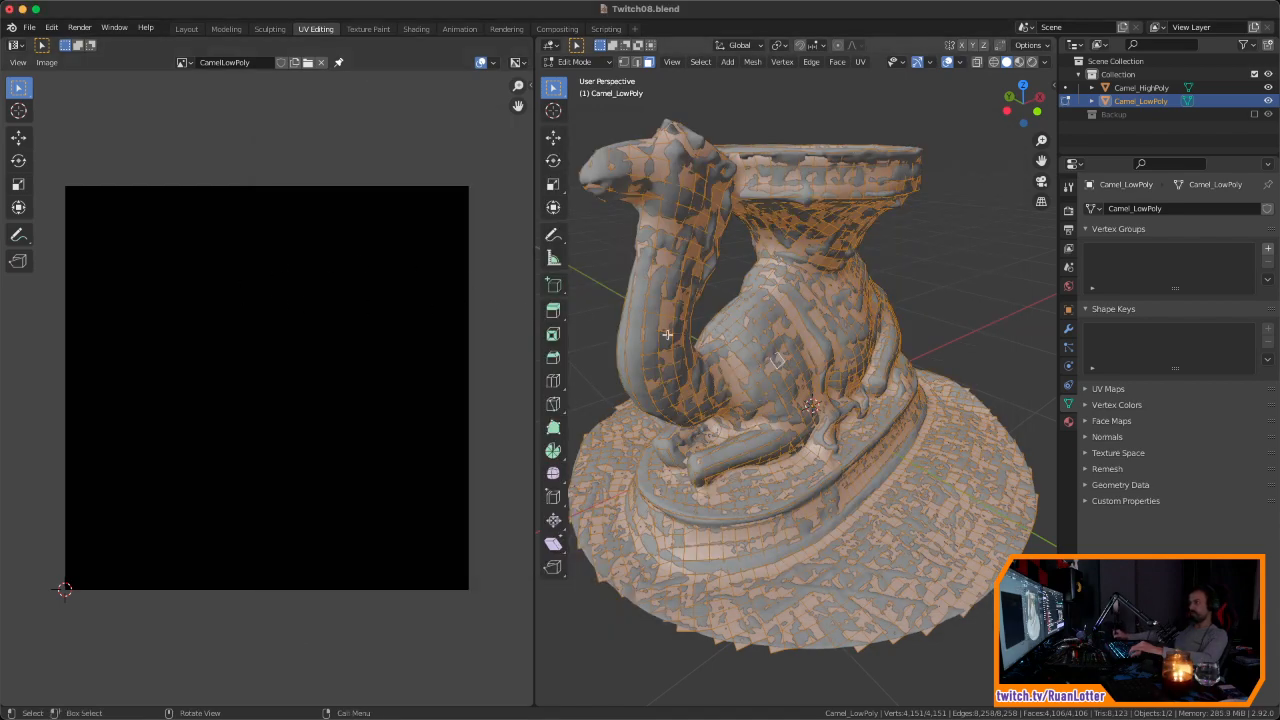
# Step: Unwrap all faces of the low-poly camel with Smart UV Project, using a 66° angle limit and 0.010 island margin
pyautogui.press('u')
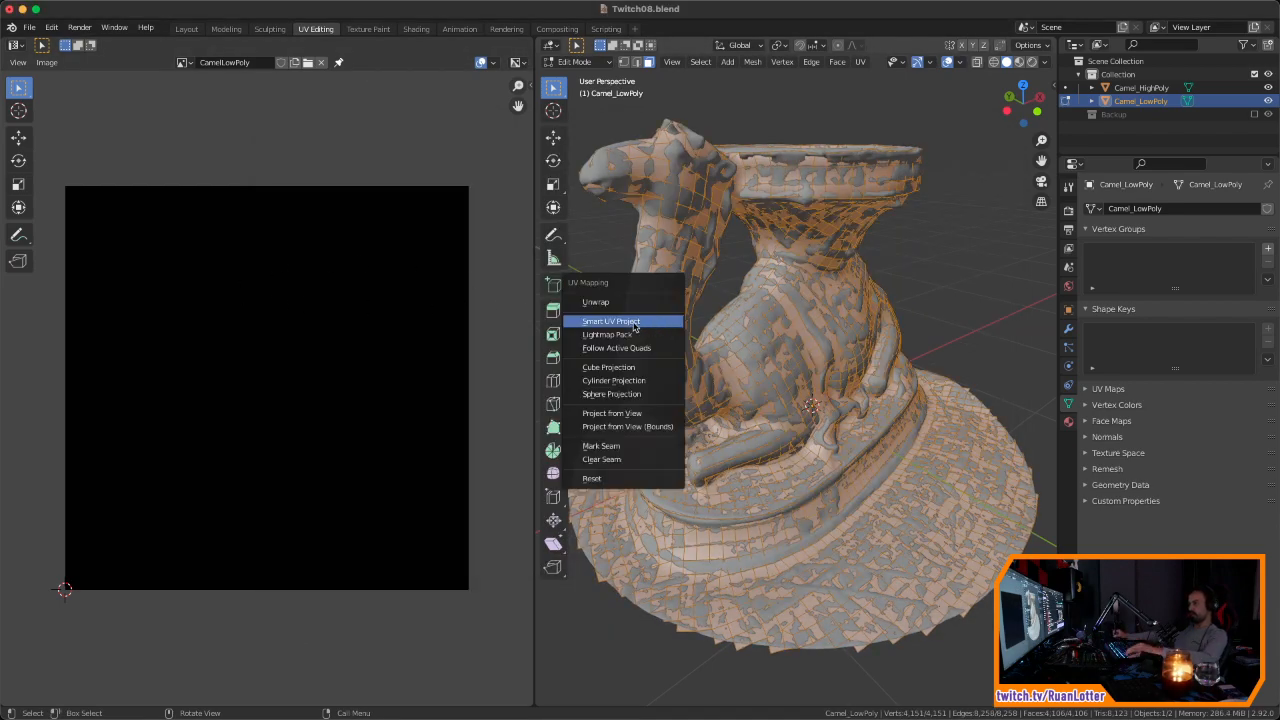
pyautogui.click(634, 321)
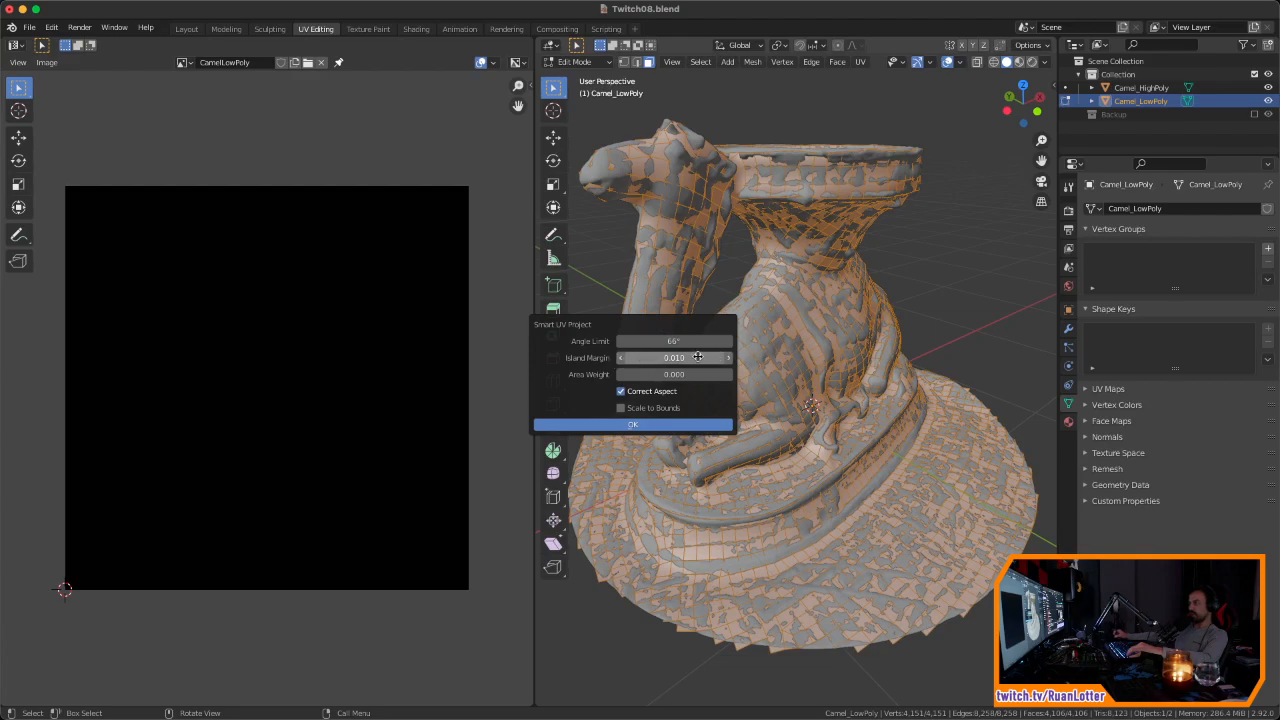
pyautogui.click(662, 427)
pyautogui.moveTo(693, 392); pyautogui.dragTo(830, 398, button='middle')
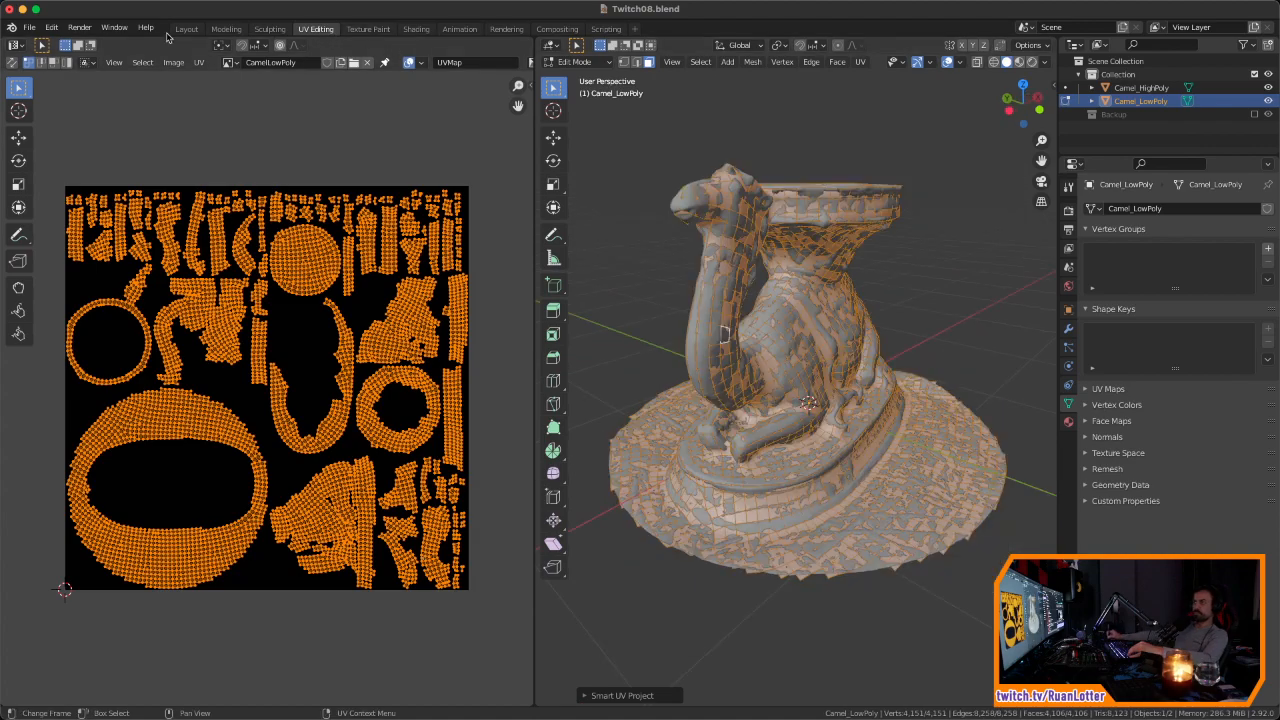
# Step: Select Camel_HighPoly, open the Shading workspace, and arrange its image texture node beside the Principled BSDF node
pyautogui.click(186, 29)
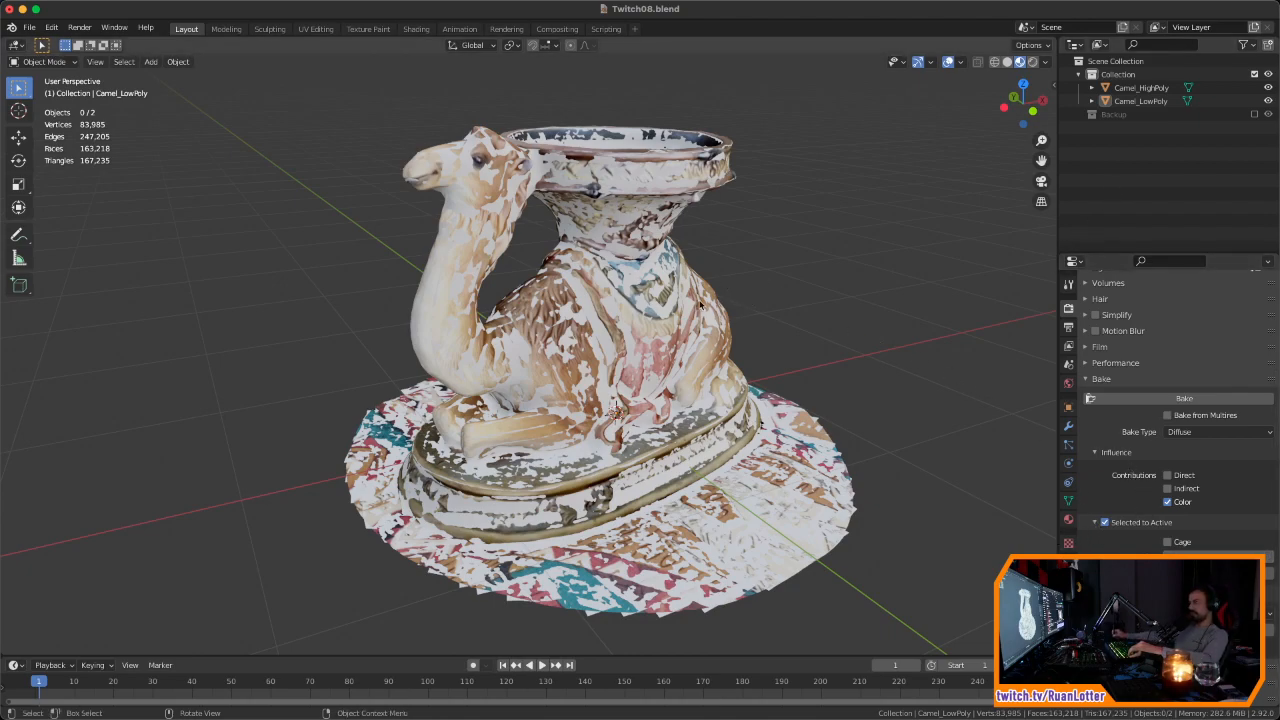
pyautogui.click(1140, 88)
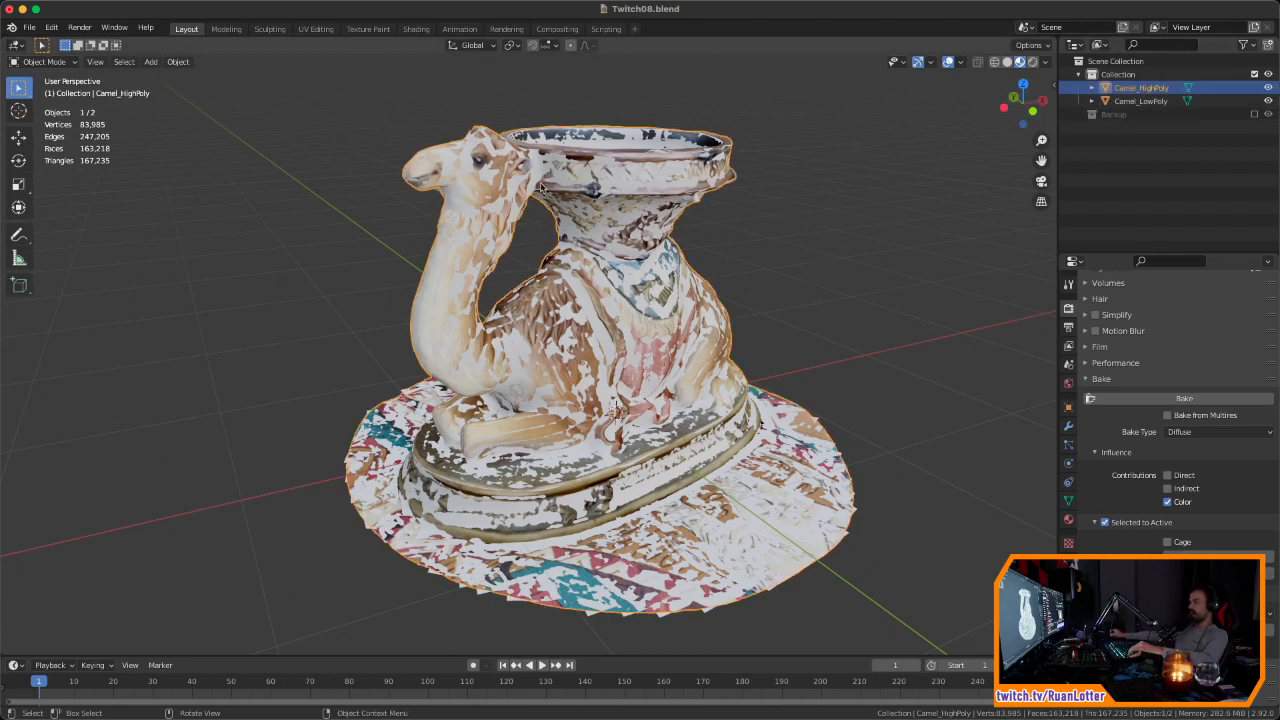
pyautogui.click(416, 28)
pyautogui.moveTo(498, 632); pyautogui.dragTo(509, 681, button='middle')
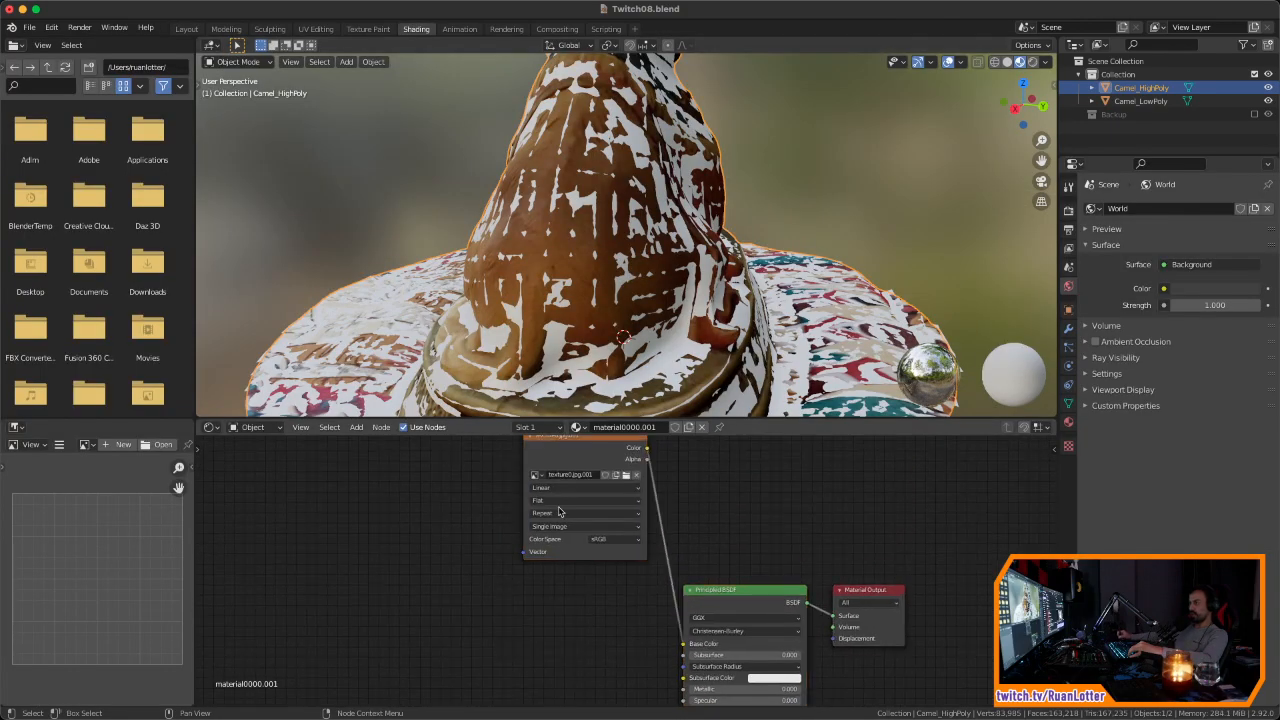
pyautogui.moveTo(601, 443); pyautogui.dragTo(486, 609)
pyautogui.moveTo(668, 536); pyautogui.dragTo(624, 389, button='middle')
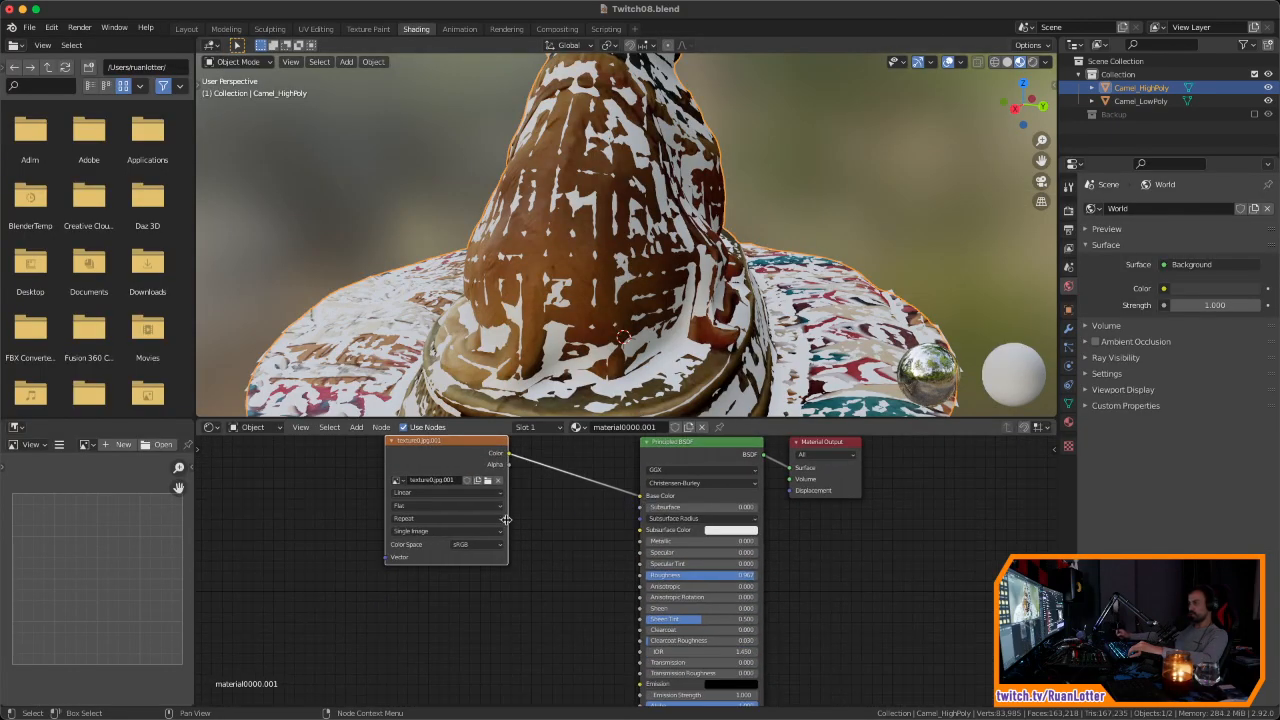
pyautogui.moveTo(556, 523); pyautogui.dragTo(571, 546, button='middle')
pyautogui.moveTo(483, 465); pyautogui.dragTo(528, 502)
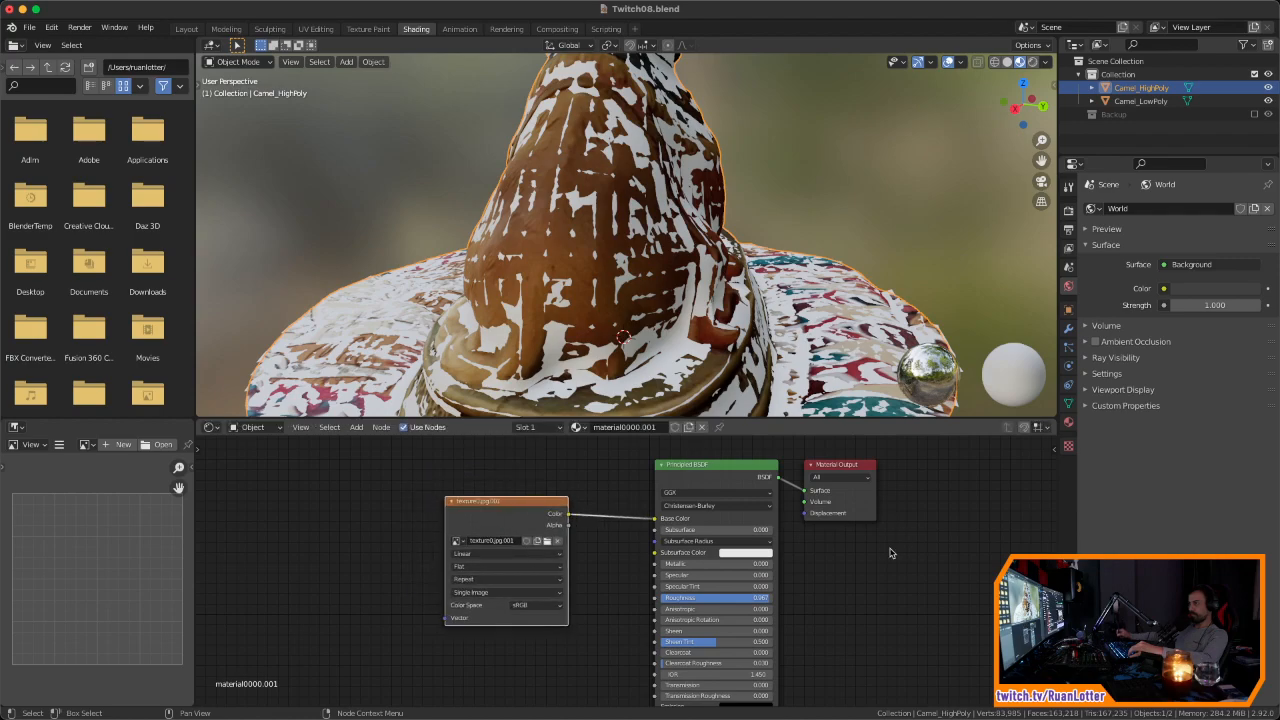
pyautogui.moveTo(885, 549); pyautogui.dragTo(872, 530, button='middle')
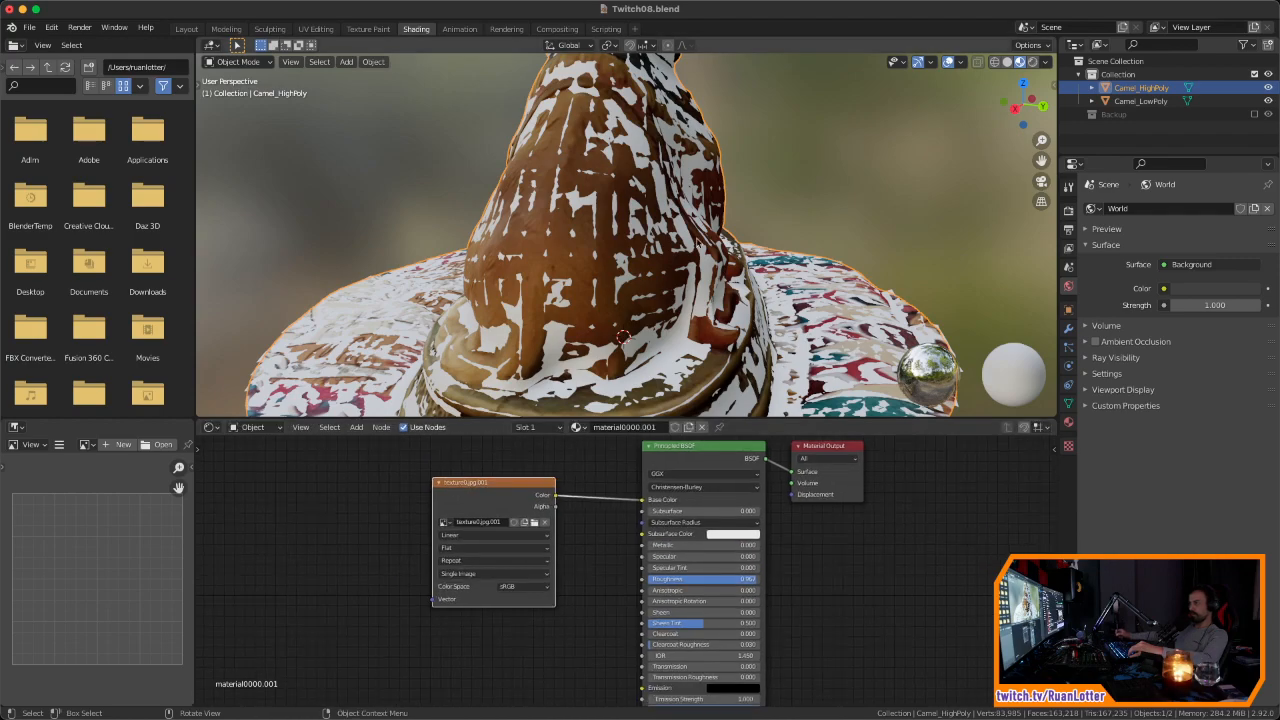
# Step: Add an Image Texture node to Camel_LowPoly's material and place it beside the Principled BSDF, leaving it unconnected
pyautogui.click(1145, 101)
pyautogui.moveTo(510, 523); pyautogui.dragTo(515, 538, button='middle')
pyautogui.hotkey('shift', 'a')
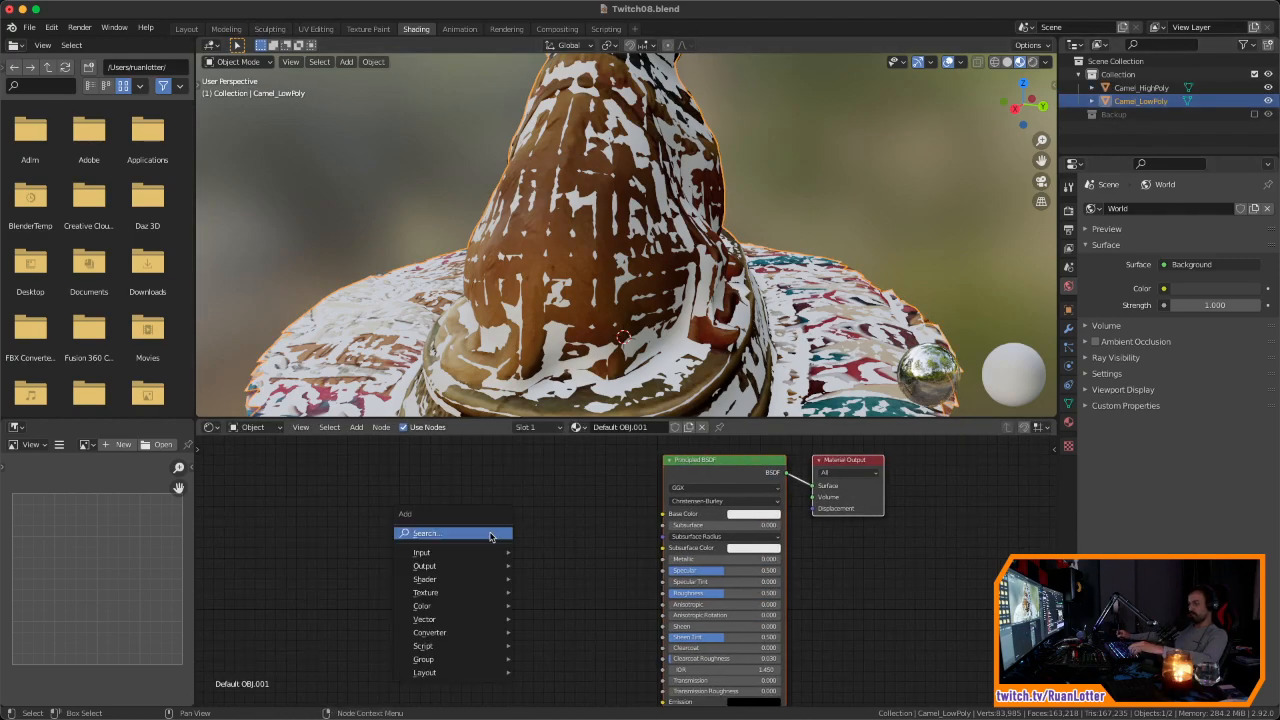
pyautogui.click(484, 535)
pyautogui.write('im')
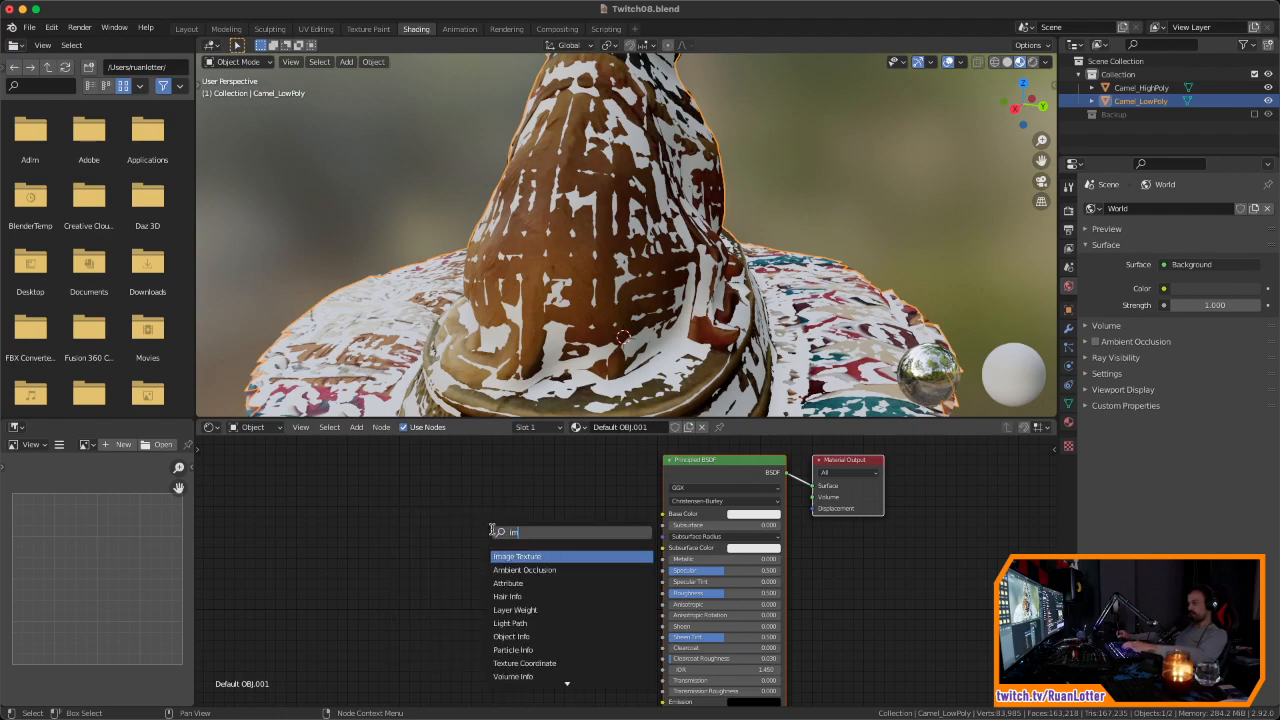
pyautogui.click(508, 555)
pyautogui.click(502, 527)
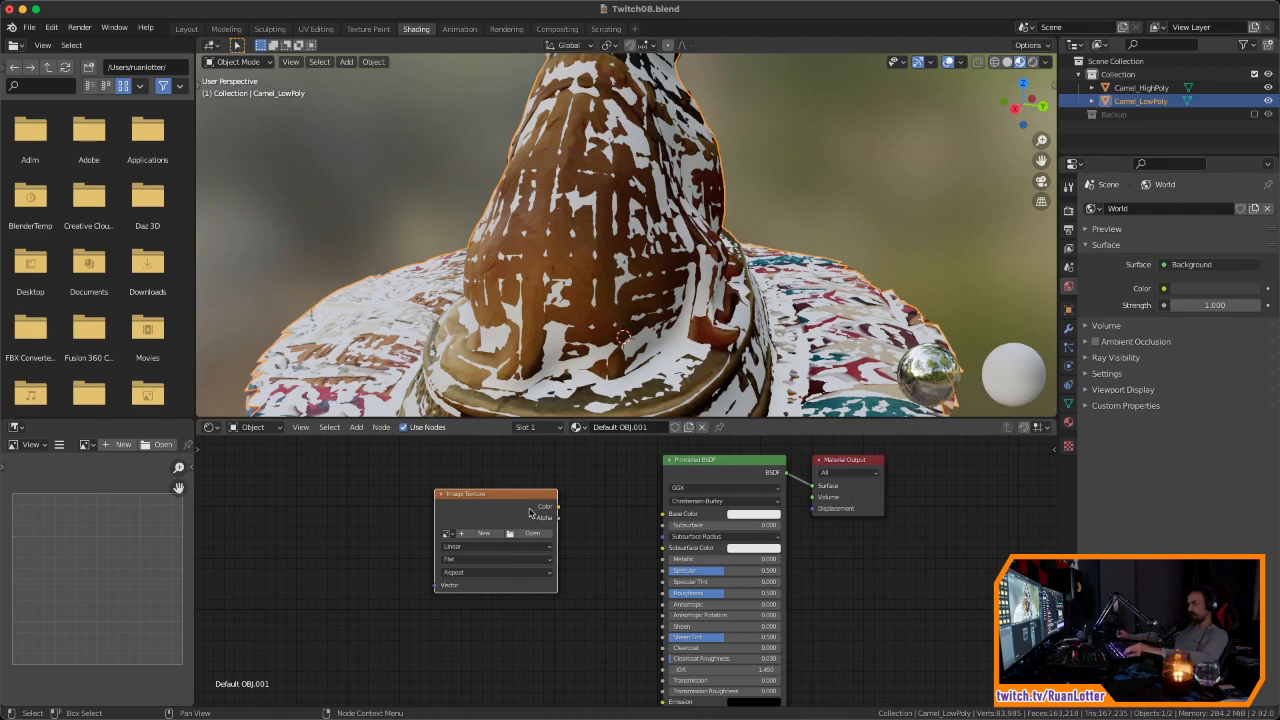
pyautogui.moveTo(520, 497); pyautogui.dragTo(521, 478)
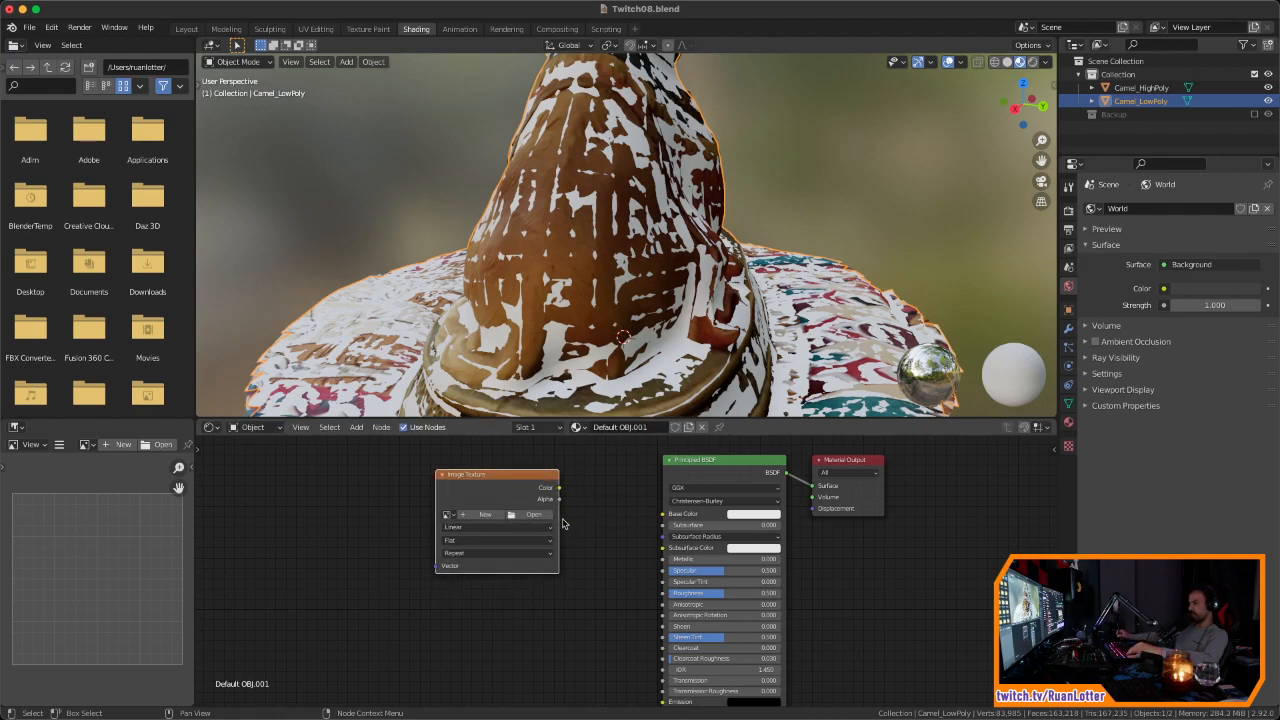
pyautogui.moveTo(513, 478); pyautogui.dragTo(536, 473)
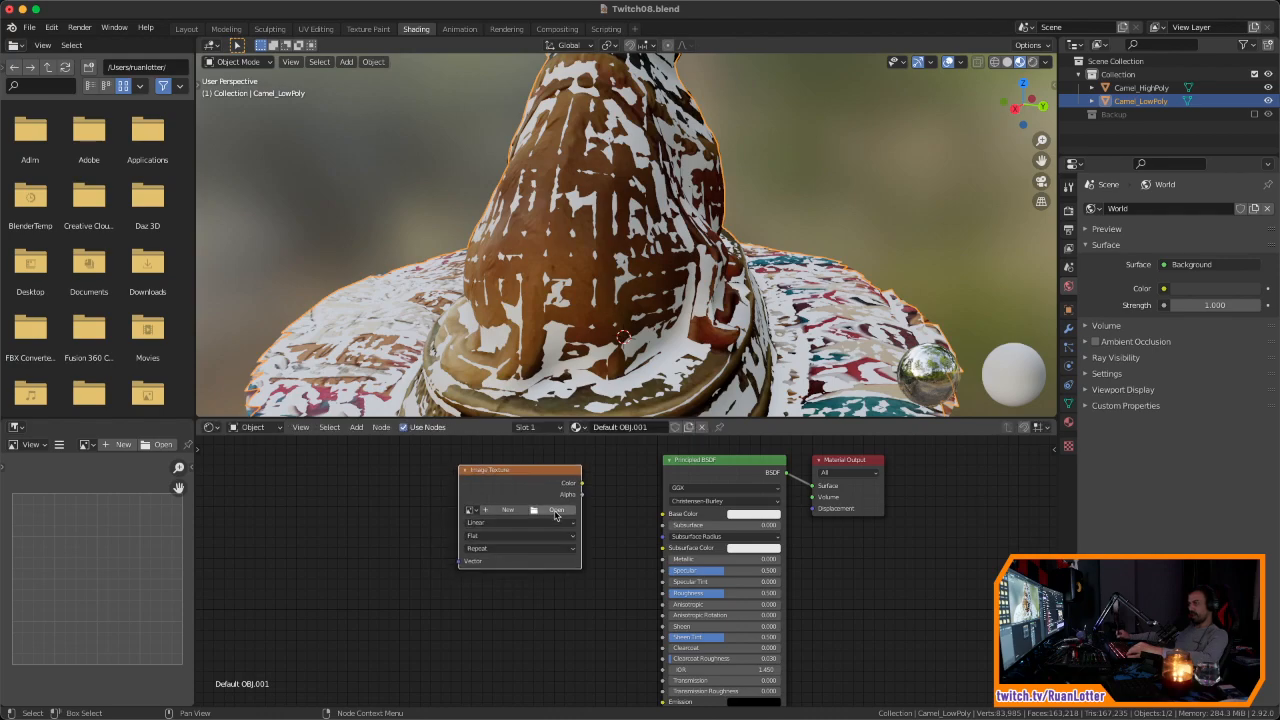
# Step: Load CamelLowPoly.png from the Camel folder into the new Image Texture node and move the node closer to the shader
pyautogui.click(556, 511)
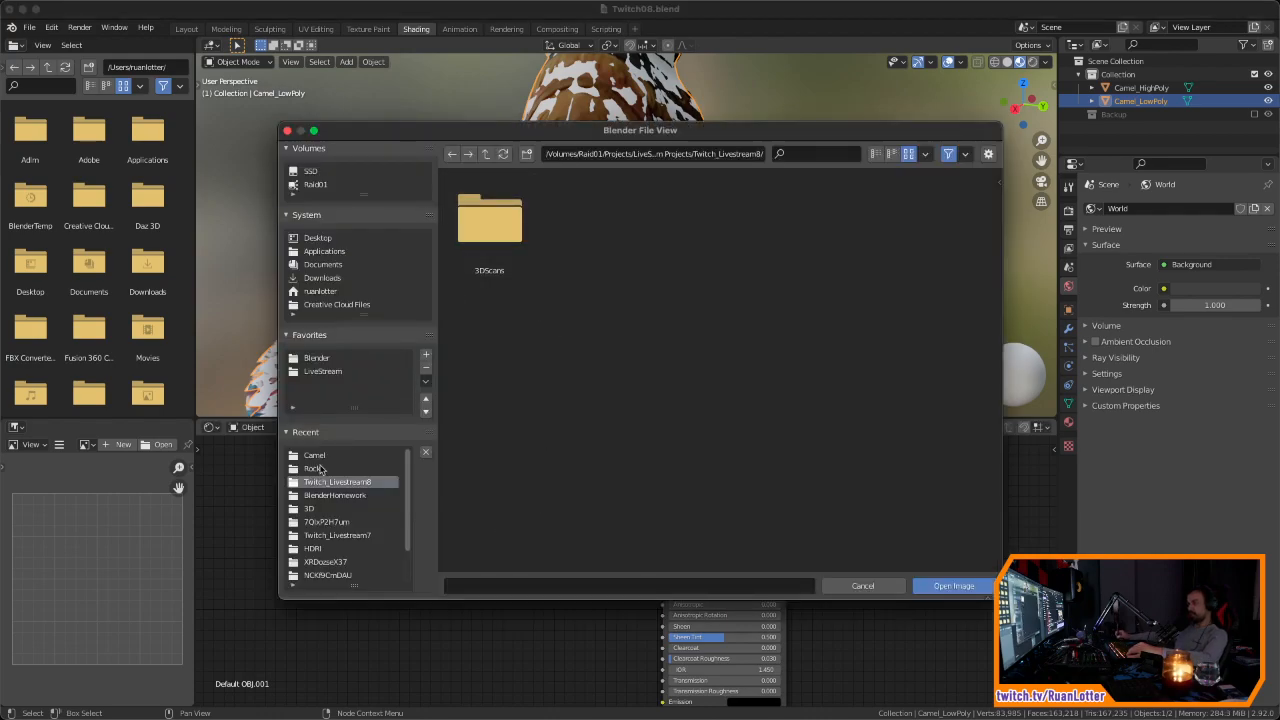
pyautogui.click(316, 457)
pyautogui.click(490, 215)
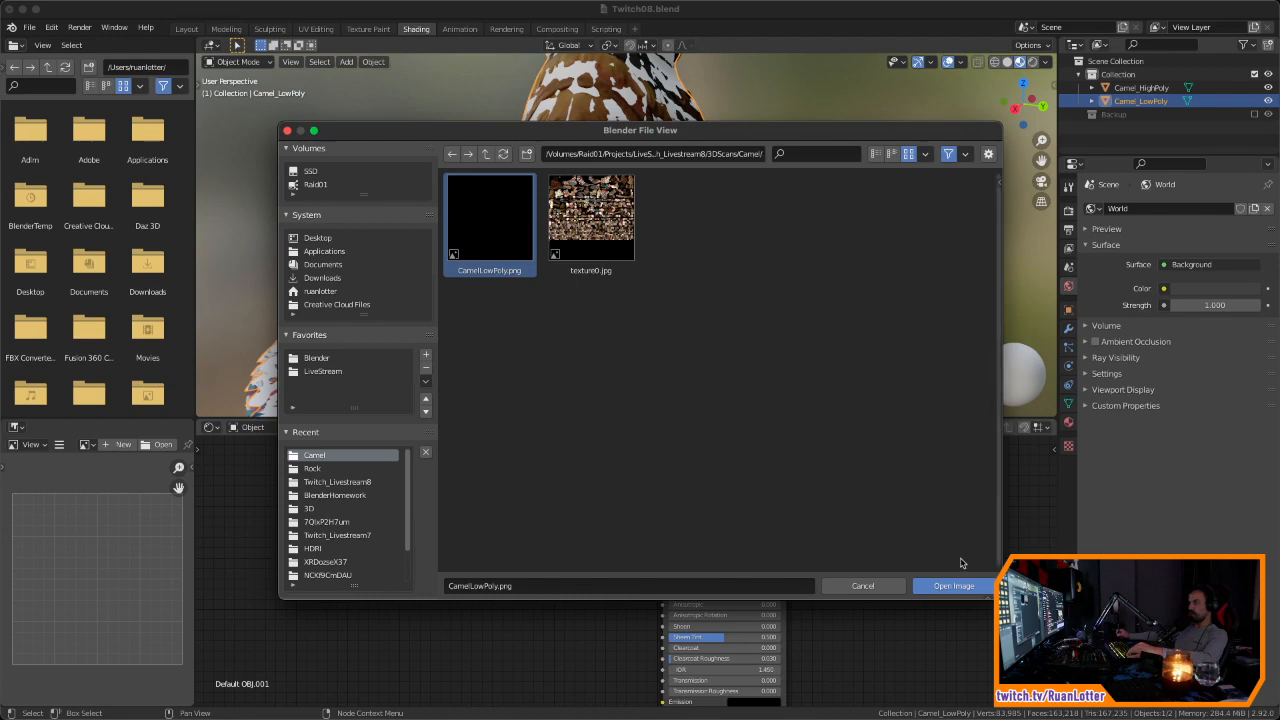
pyautogui.click(951, 586)
pyautogui.scroll(-2, 610, 562)
pyautogui.moveTo(558, 500); pyautogui.dragTo(567, 491)
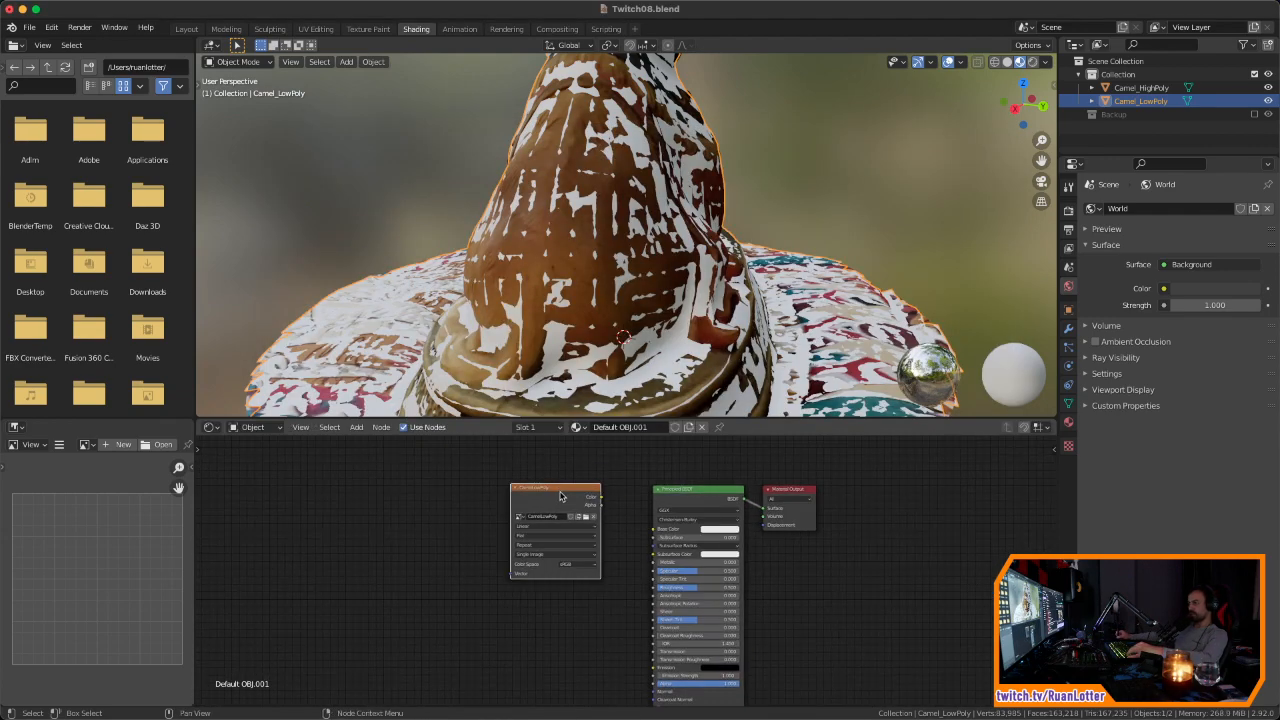
# Step: In the Layout workspace, bake the diffuse color from Camel_HighPoly onto Camel_LowPoly, with the low-poly object active
pyautogui.click(186, 29)
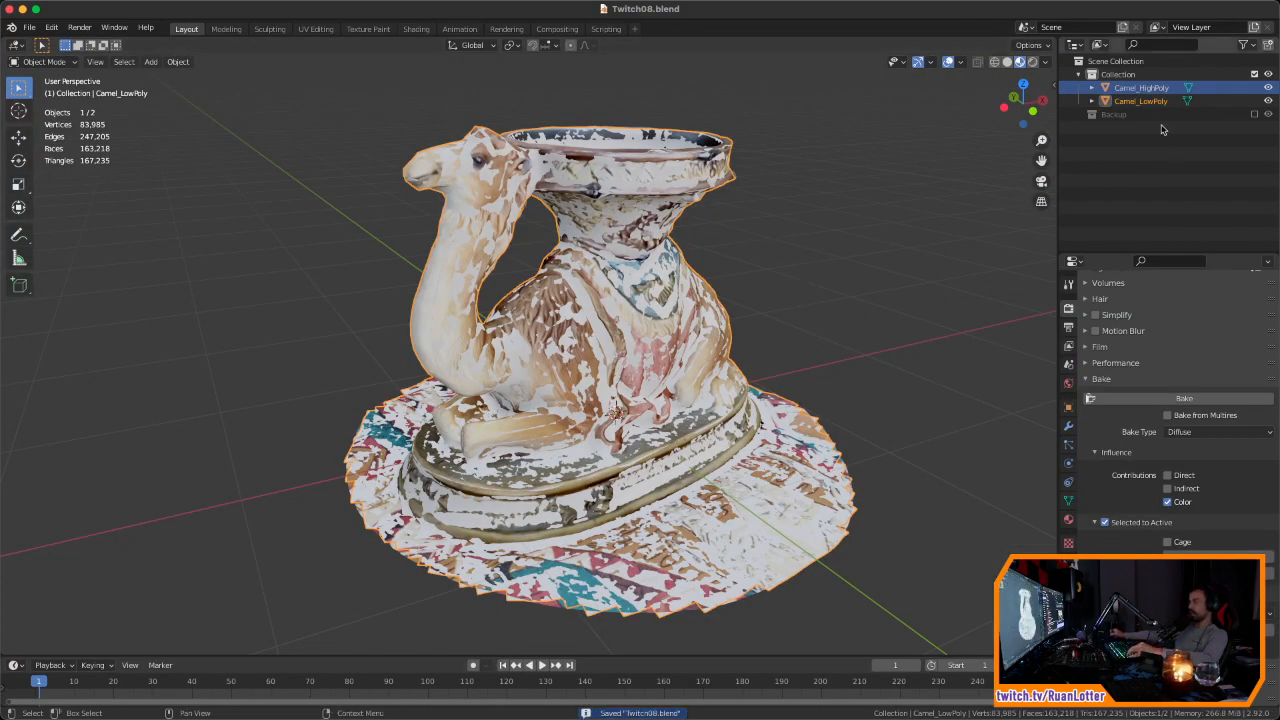
pyautogui.click(799, 254)
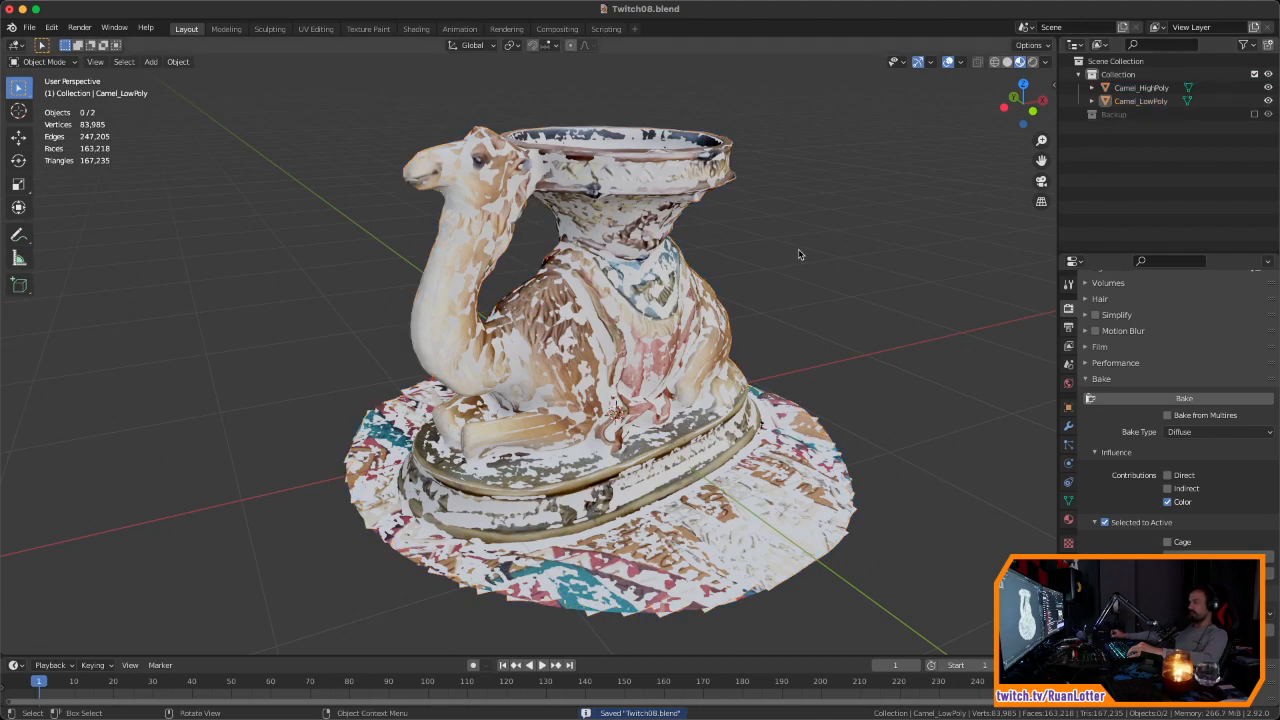
pyautogui.click(483, 261)
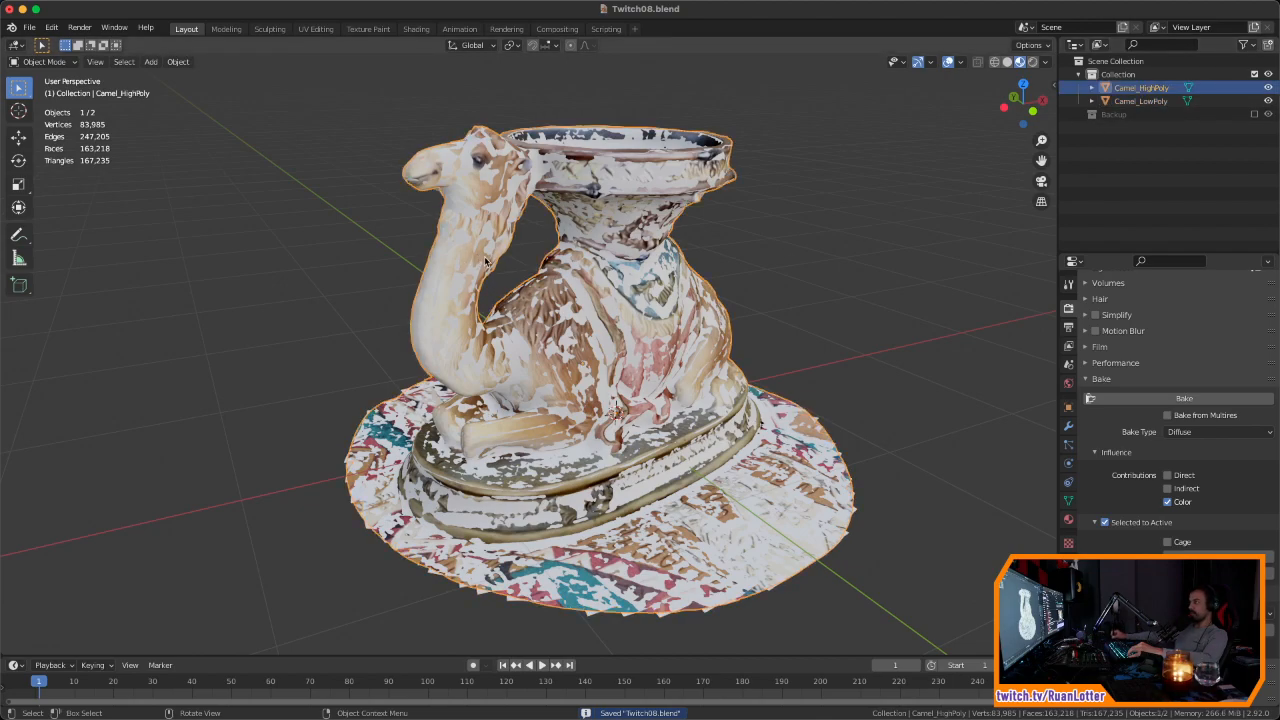
pyautogui.keyDown('shift'); pyautogui.click(663, 313); pyautogui.keyUp('shift')
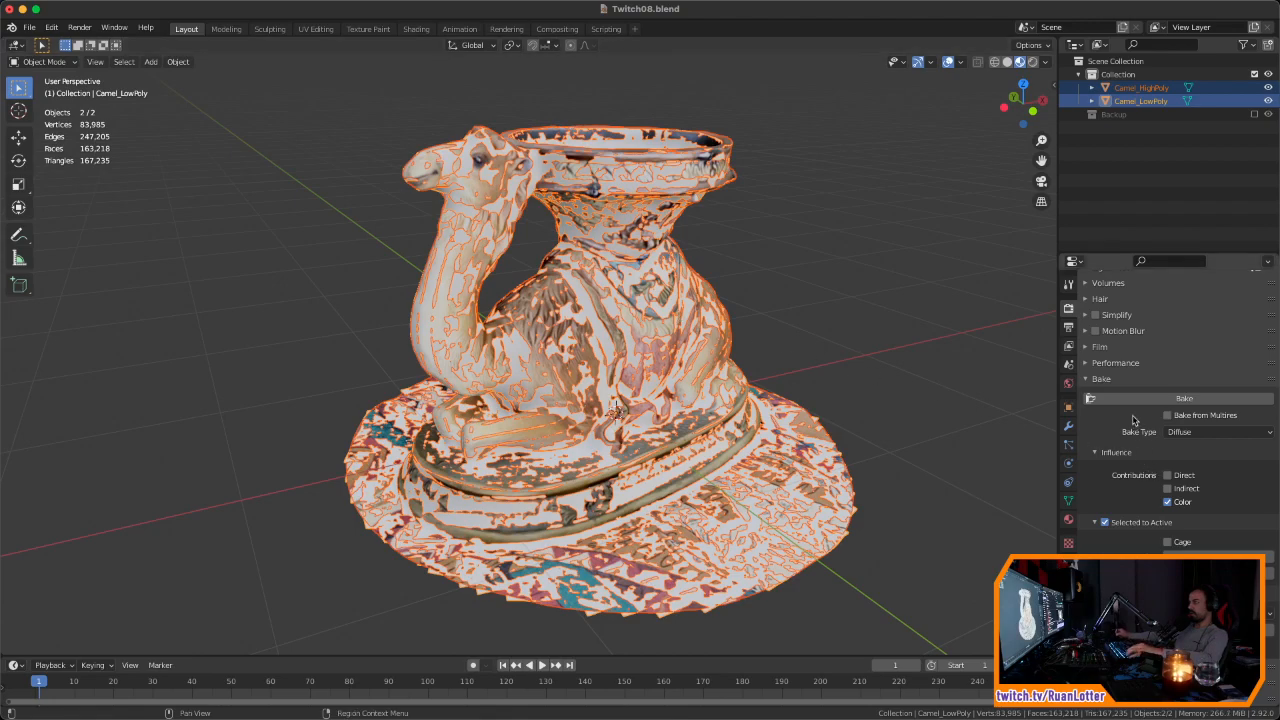
pyautogui.click(1184, 399)
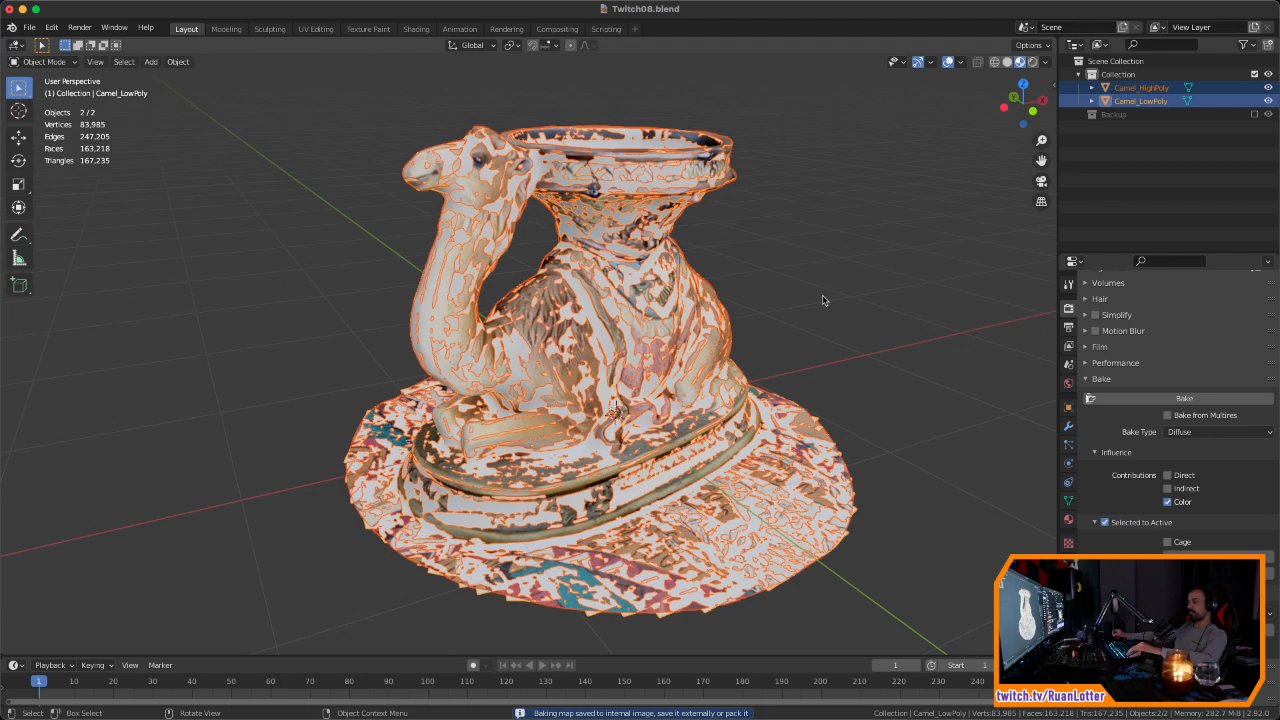
# Step: Hide Camel_HighPoly in the viewport and select only Camel_LowPoly
pyautogui.moveTo(815, 301); pyautogui.dragTo(788, 299, button='middle')
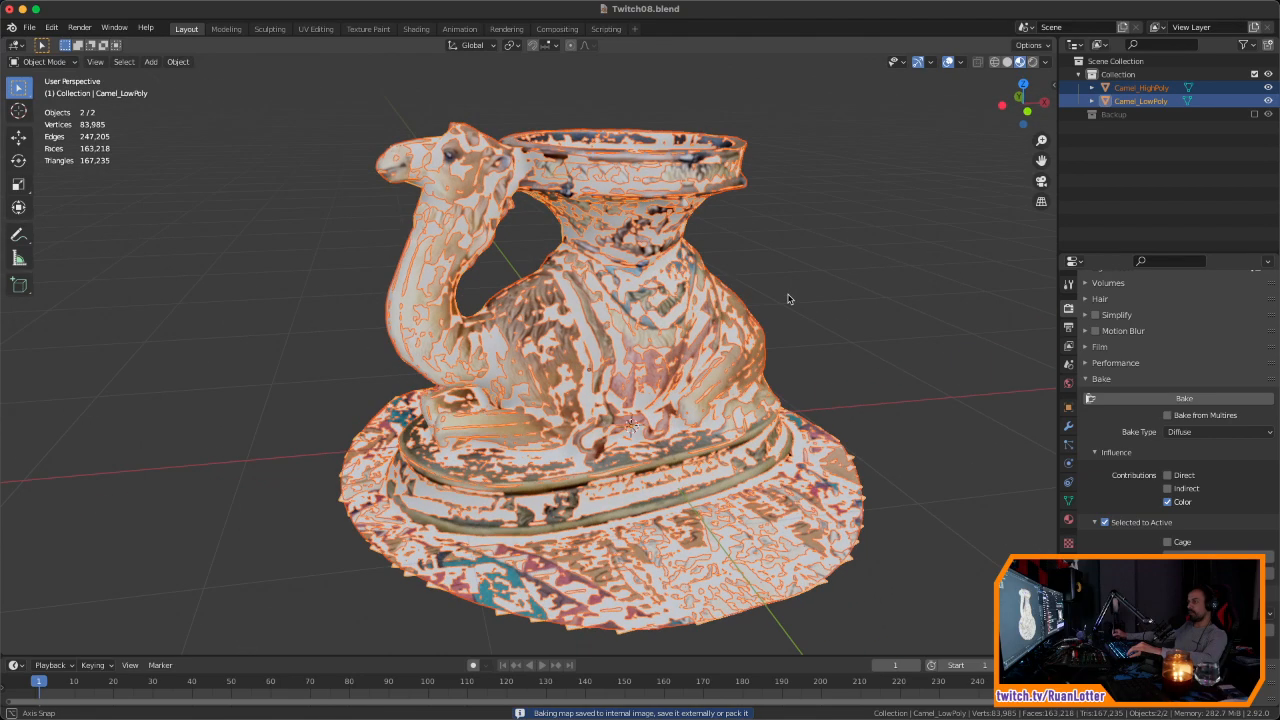
pyautogui.press('h')
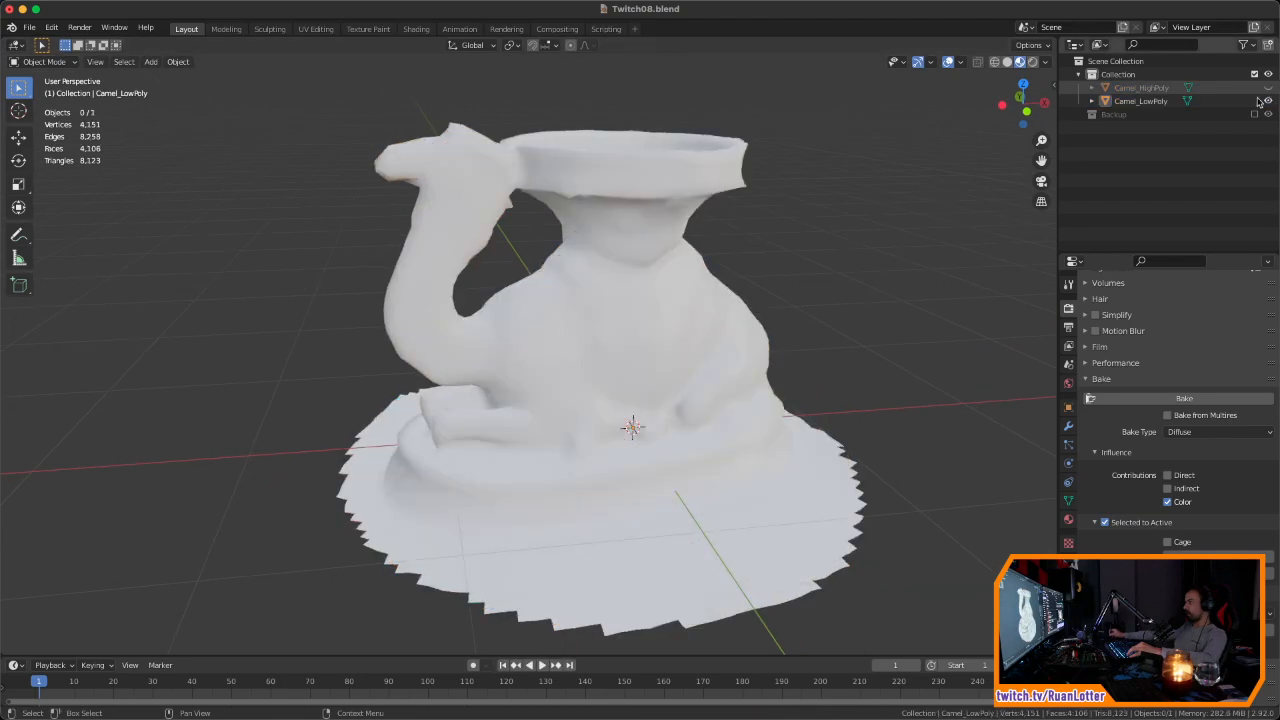
pyautogui.moveTo(788, 299); pyautogui.dragTo(430, 60, button='middle')
pyautogui.press('a')
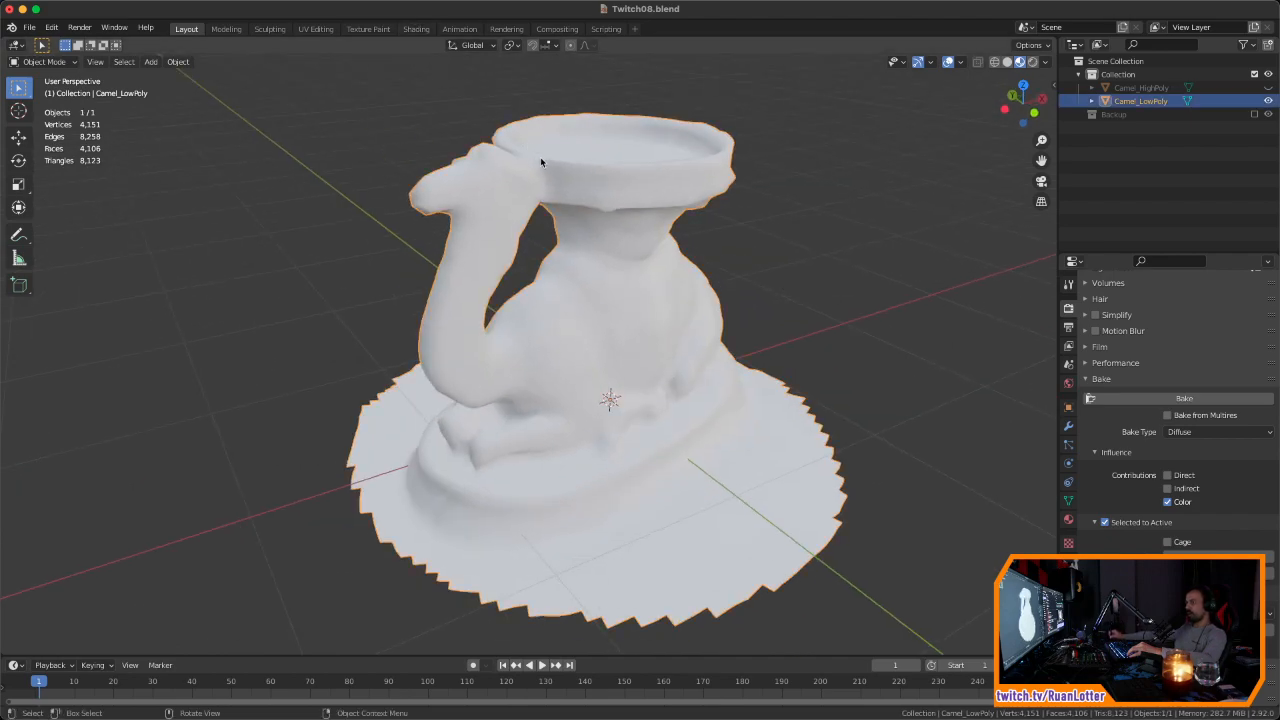
# Step: In the Shading workspace, connect the CamelLowPoly texture's Color output to the Principled BSDF's Base Color
pyautogui.click(416, 28)
pyautogui.moveTo(601, 497); pyautogui.dragTo(656, 529)
pyautogui.moveTo(728, 231); pyautogui.dragTo(637, 273, button='middle')
pyautogui.scroll(-3, 637, 273)
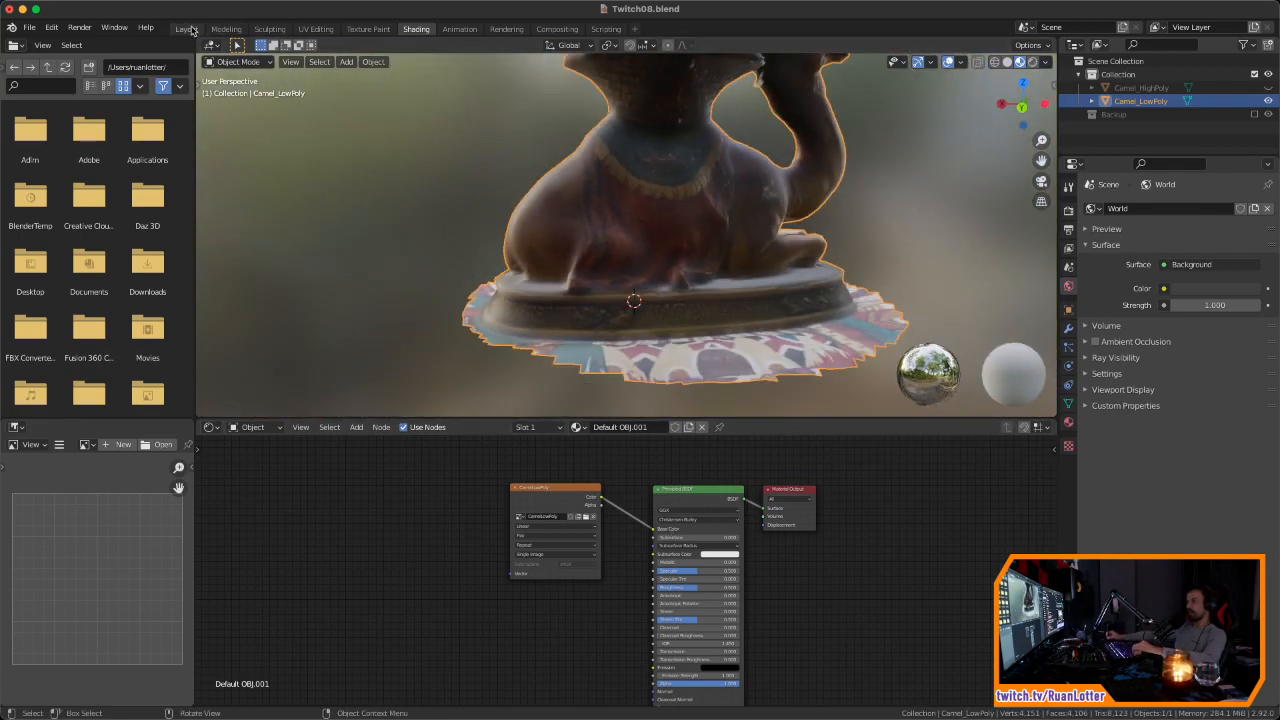
# Step: Return to the Layout workspace and examine the baked texture on Camel_LowPoly up close, checking its mesh in Edit Mode
pyautogui.click(186, 28)
pyautogui.moveTo(850, 250)
pyautogui.mouseDown(button='middle')
pyautogui.moveTo(896, 253)
pyautogui.moveTo(754, 351)
pyautogui.moveTo(896, 338)
pyautogui.moveTo(836, 340)
pyautogui.moveTo(809, 357)
pyautogui.moveTo(822, 354)
pyautogui.moveTo(772, 342)
pyautogui.moveTo(853, 338)
pyautogui.moveTo(809, 297)
pyautogui.moveTo(786, 346)
pyautogui.moveTo(780, 300)
pyautogui.moveTo(865, 420)
pyautogui.moveTo(820, 392)
pyautogui.mouseUp(button='middle')
pyautogui.press('Tab')
pyautogui.press('Tab')
pyautogui.scroll(4, 780, 297)
pyautogui.click(934, 354)
pyautogui.moveTo(862, 346)
pyautogui.mouseDown(button='middle')
pyautogui.moveTo(803, 311)
pyautogui.moveTo(873, 358)
pyautogui.mouseUp(button='middle')
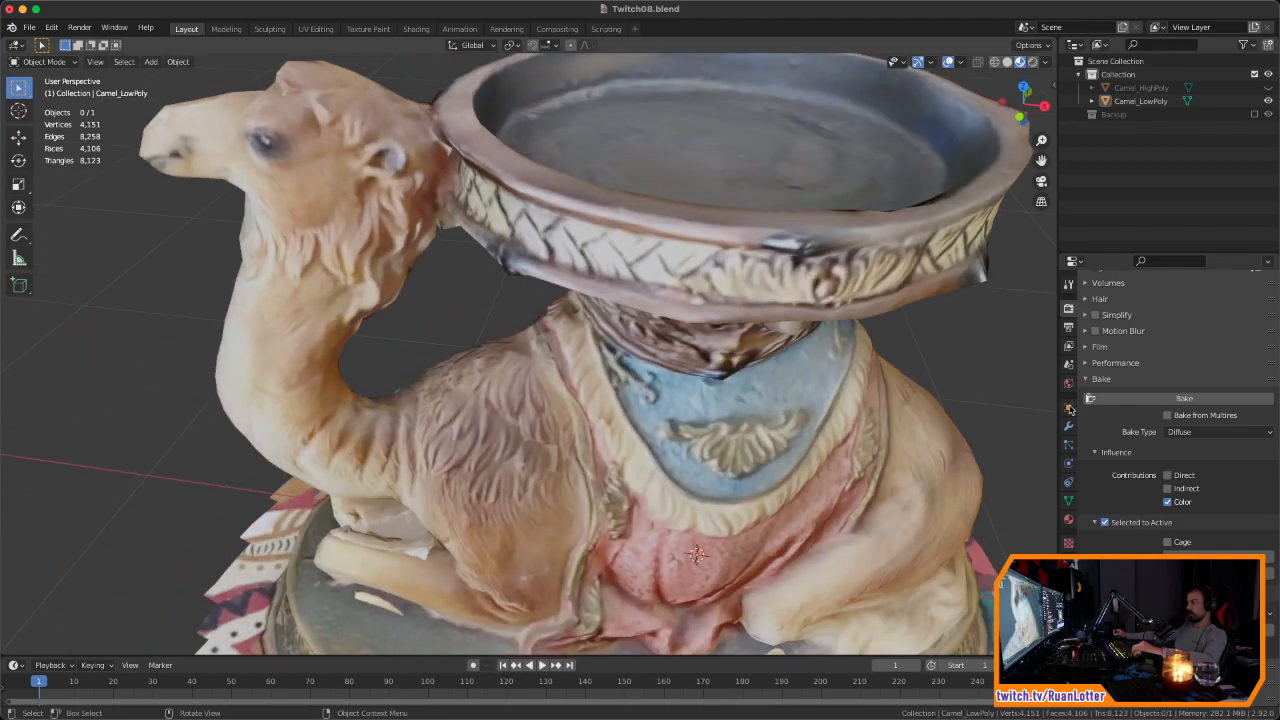
# Step: Change the scene's color management Look to a higher-contrast preset
pyautogui.scroll(-3, 1170, 400)
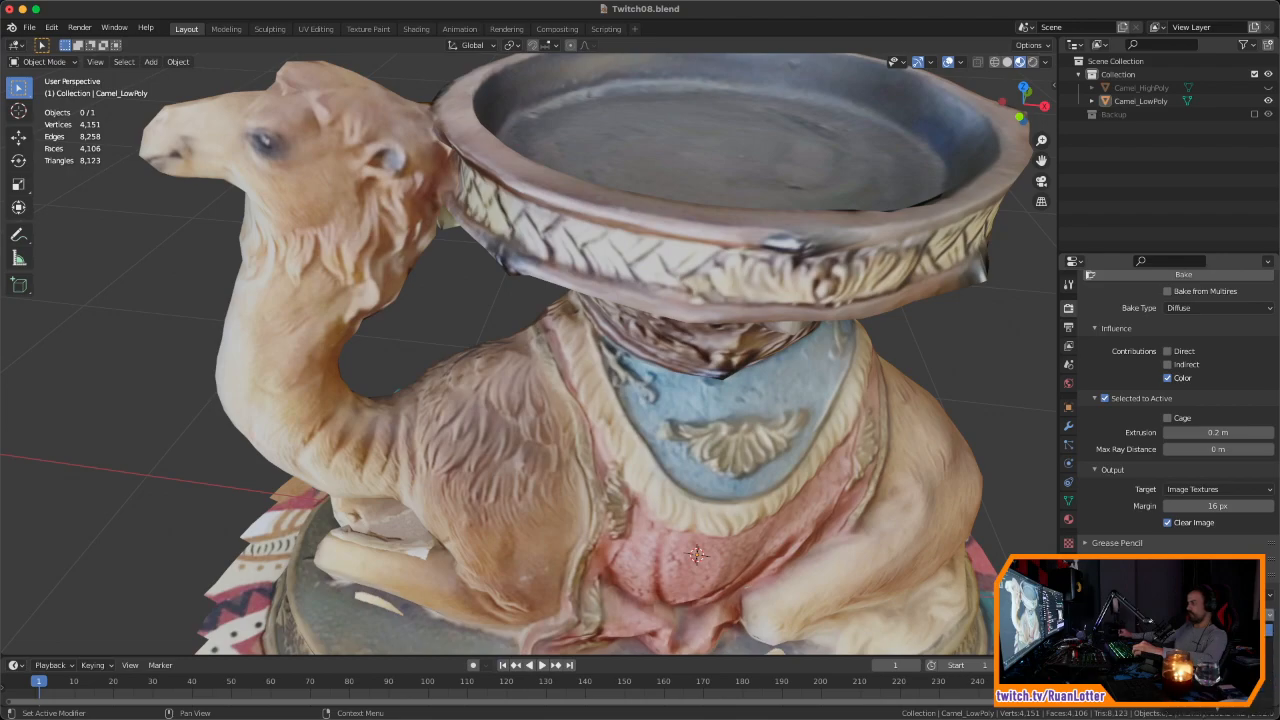
pyautogui.moveTo(576, 393); pyautogui.dragTo(626, 363, button='middle')
pyautogui.scroll(-3, 610, 385)
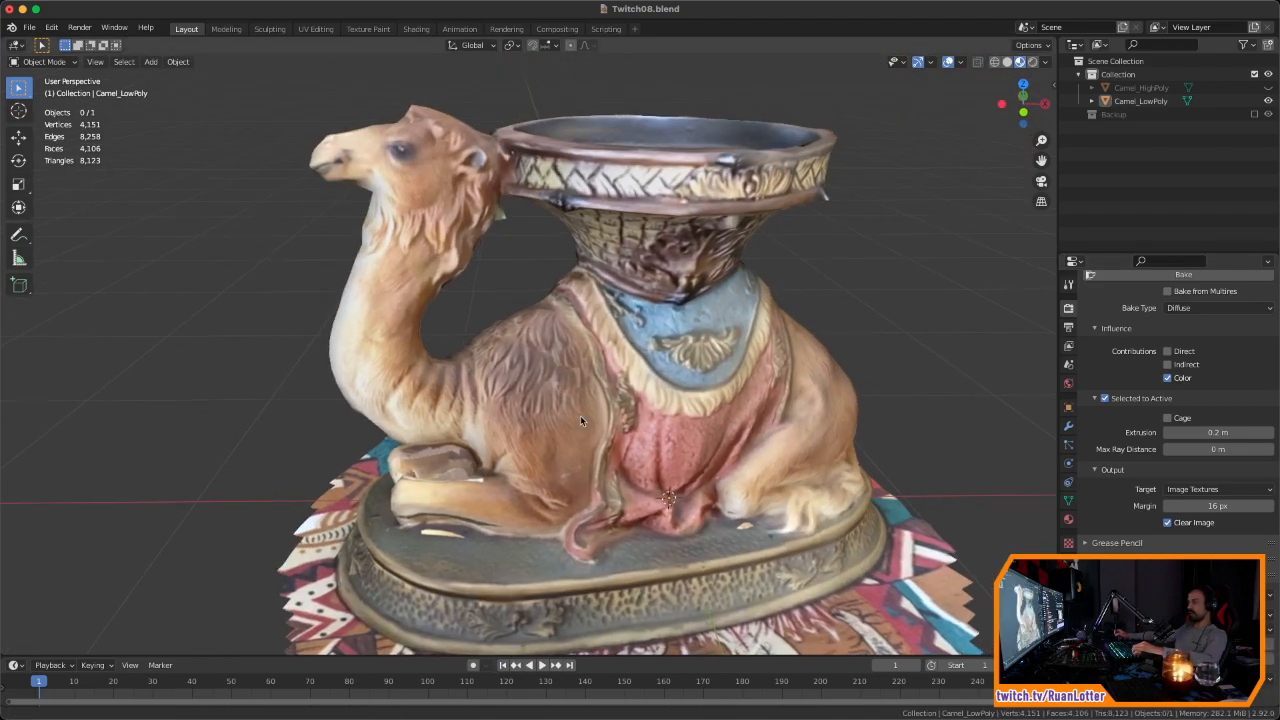
pyautogui.moveTo(580, 415); pyautogui.dragTo(540, 413, button='middle')
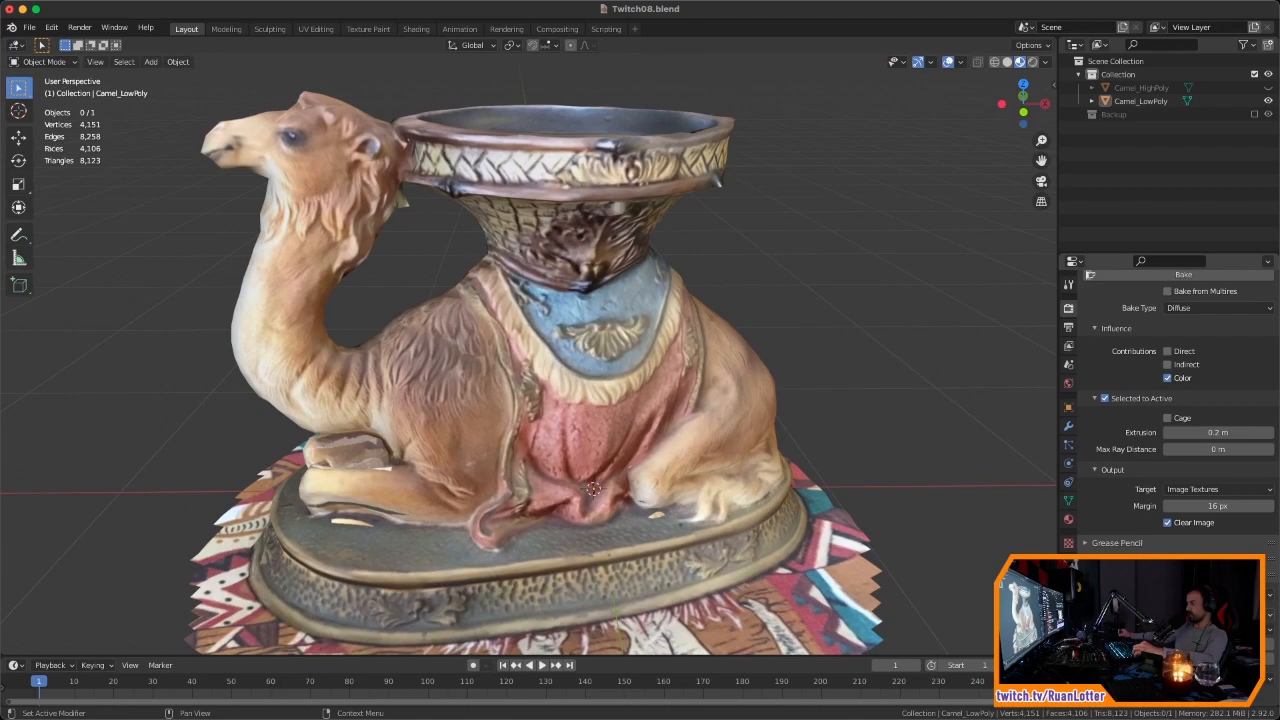
pyautogui.click(1218, 630)
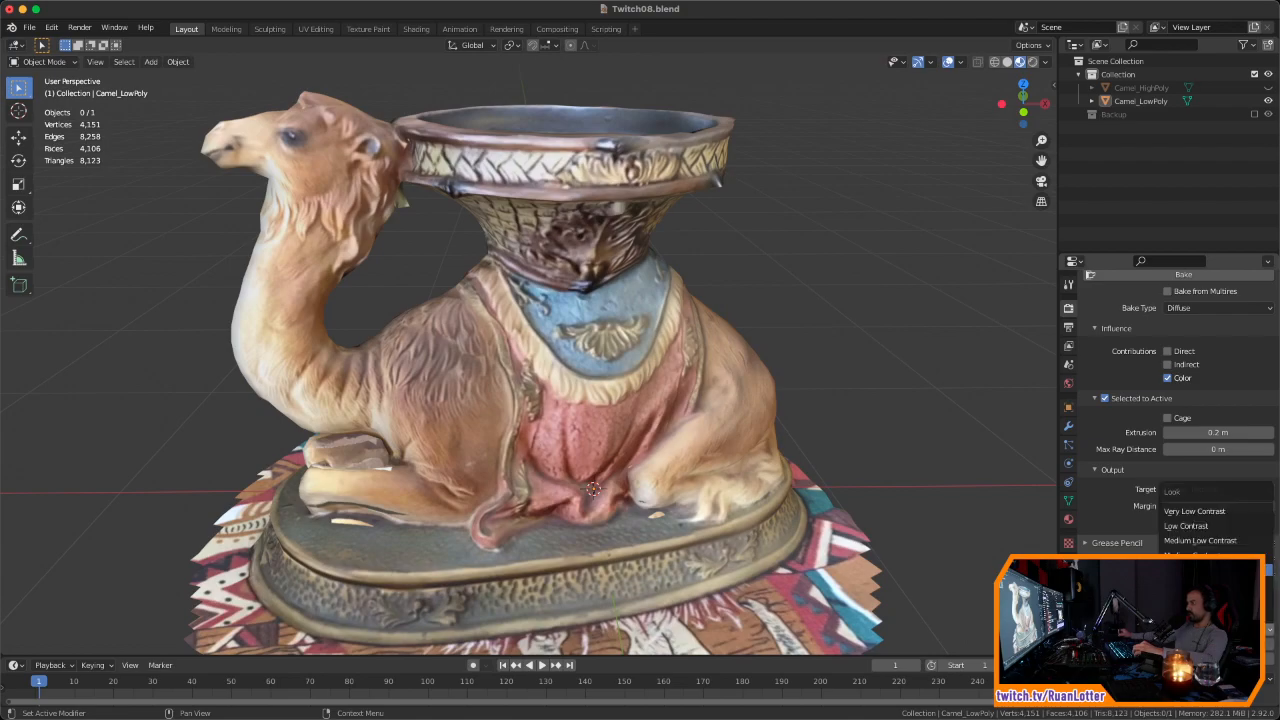
pyautogui.click(1218, 585)
# Step: Examine the textured camel from the front and review the available bake types
pyautogui.moveTo(572, 393); pyautogui.dragTo(613, 445, button='middle')
pyautogui.scroll(-3, 611, 399)
pyautogui.scroll(2, 760, 416)
pyautogui.scroll(2, 668, 460)
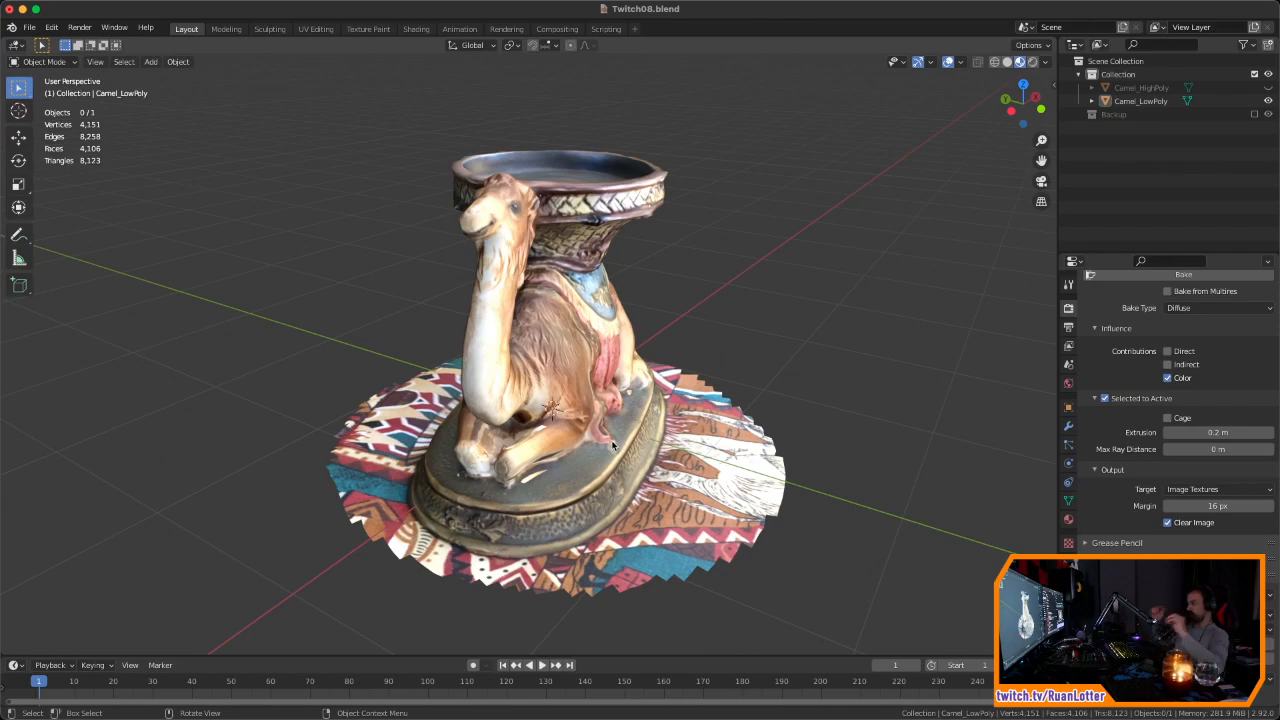
pyautogui.moveTo(584, 431)
pyautogui.mouseDown(button='middle')
pyautogui.moveTo(340, 436)
pyautogui.moveTo(580, 420)
pyautogui.mouseUp(button='middle')
pyautogui.scroll(3, 1111, 443)
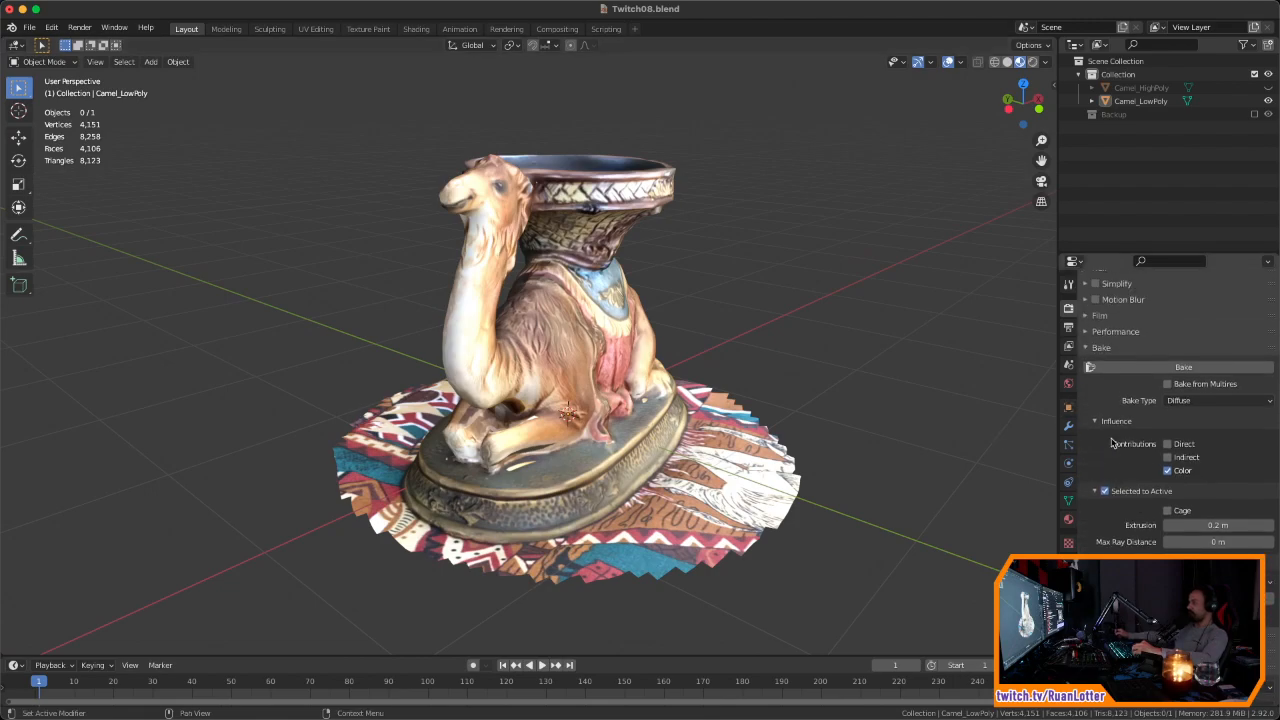
pyautogui.click(1202, 401)
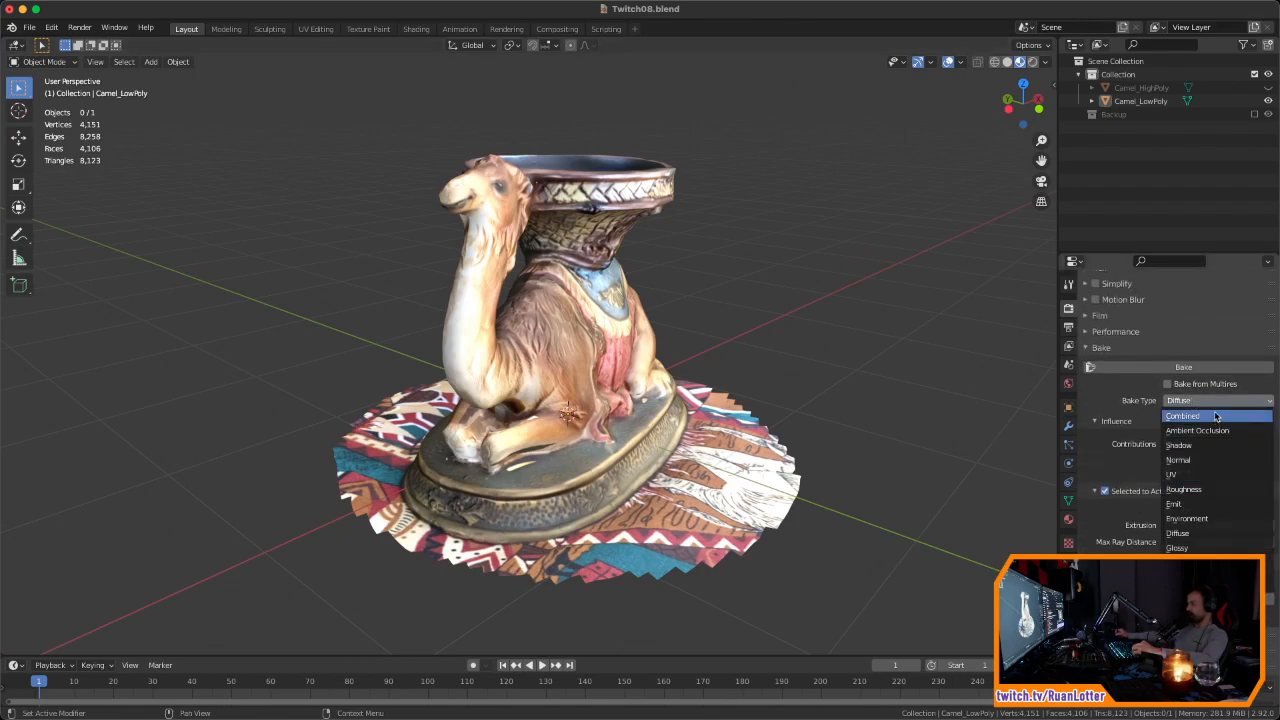
pyautogui.click(1153, 402)
pyautogui.click(1190, 401)
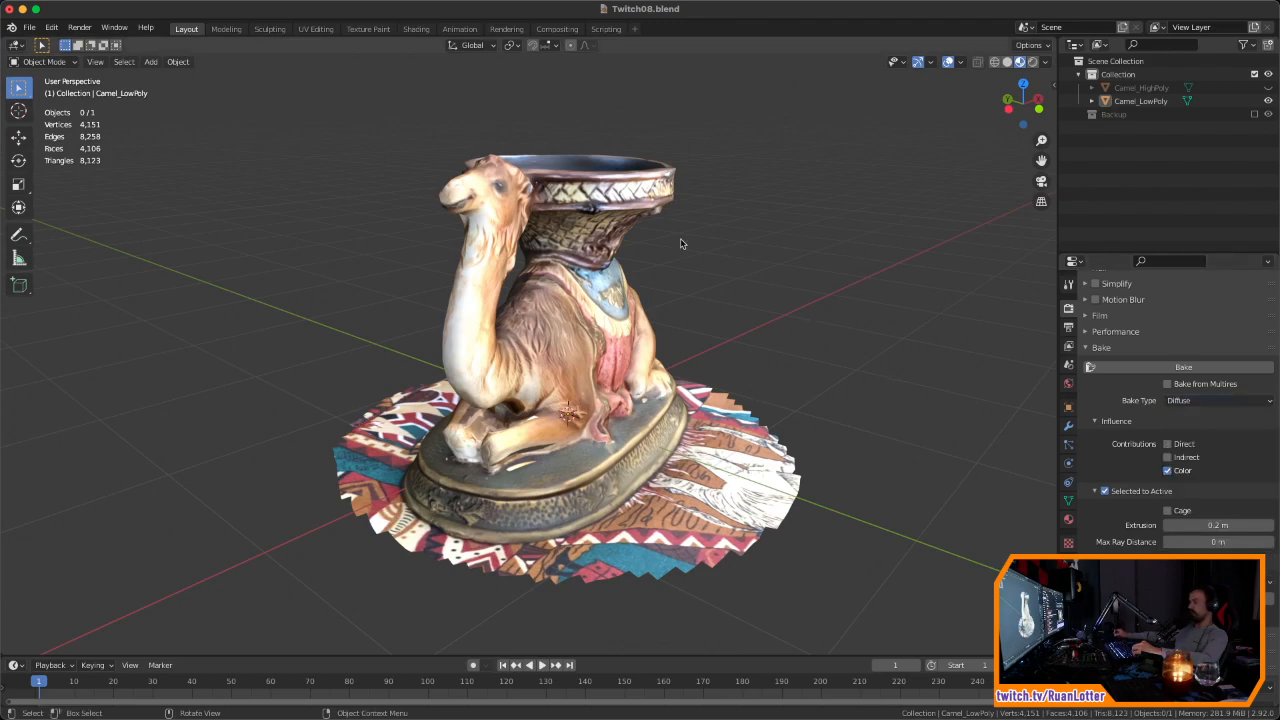
# Step: Select Camel_LowPoly and open its material nodes in the Shading workspace
pyautogui.click(553, 287)
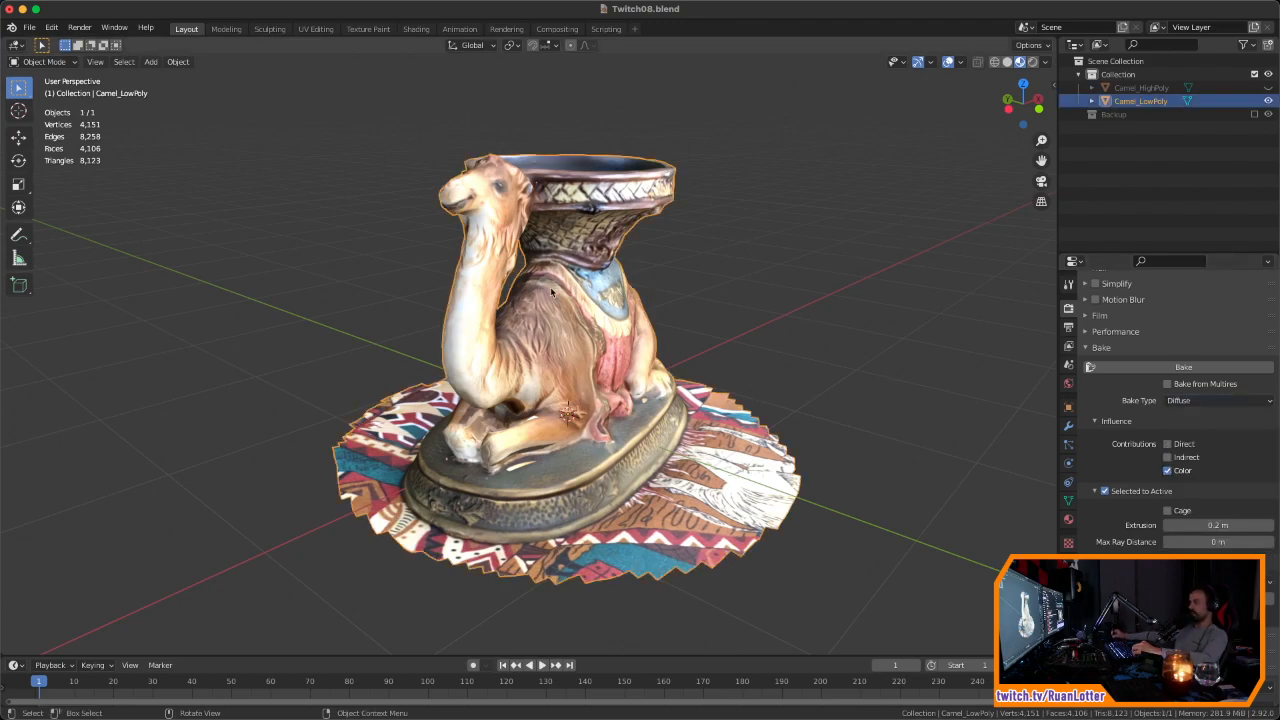
pyautogui.click(416, 29)
pyautogui.scroll(-2, 457, 560)
pyautogui.scroll(1, 526, 489)
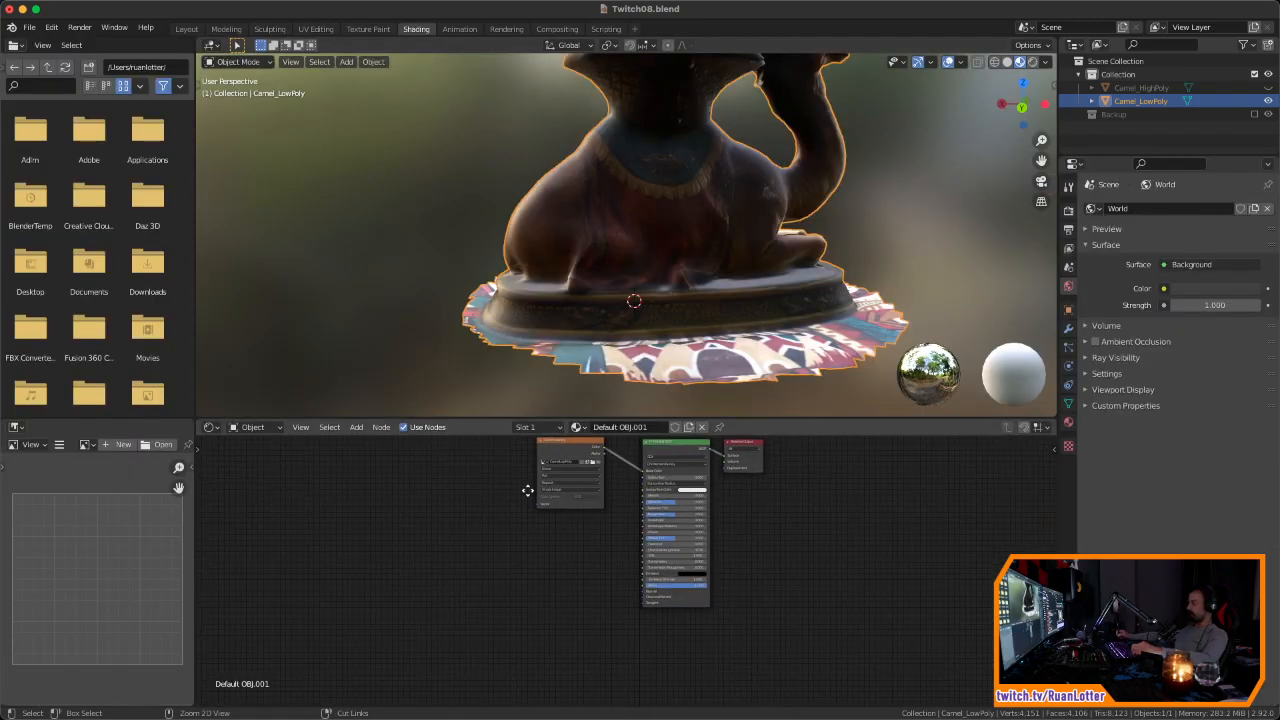
pyautogui.moveTo(526, 509); pyautogui.dragTo(499, 502, button='middle')
pyautogui.scroll(1, 533, 510)
pyautogui.moveTo(520, 543); pyautogui.dragTo(541, 502, button='middle')
# Step: Add a second Image Texture node to Camel_LowPoly's material, placed below the CamelLowPoly texture node
pyautogui.hotkey('shift', 'a')
pyautogui.keyDown('ctrl'); pyautogui.moveTo(541, 502); pyautogui.dragTo(540, 562, button='middle'); pyautogui.keyUp('ctrl')
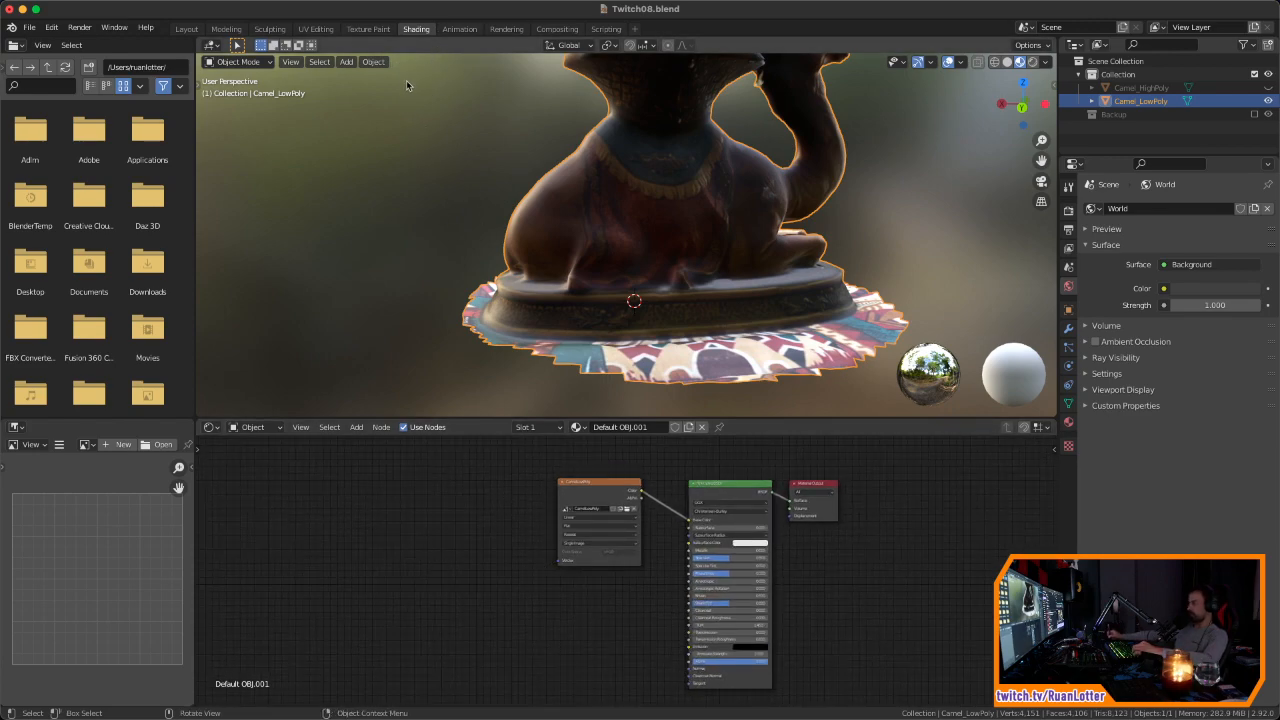
pyautogui.keyDown('ctrl'); pyautogui.moveTo(431, 597); pyautogui.dragTo(434, 560, button='middle'); pyautogui.keyUp('ctrl')
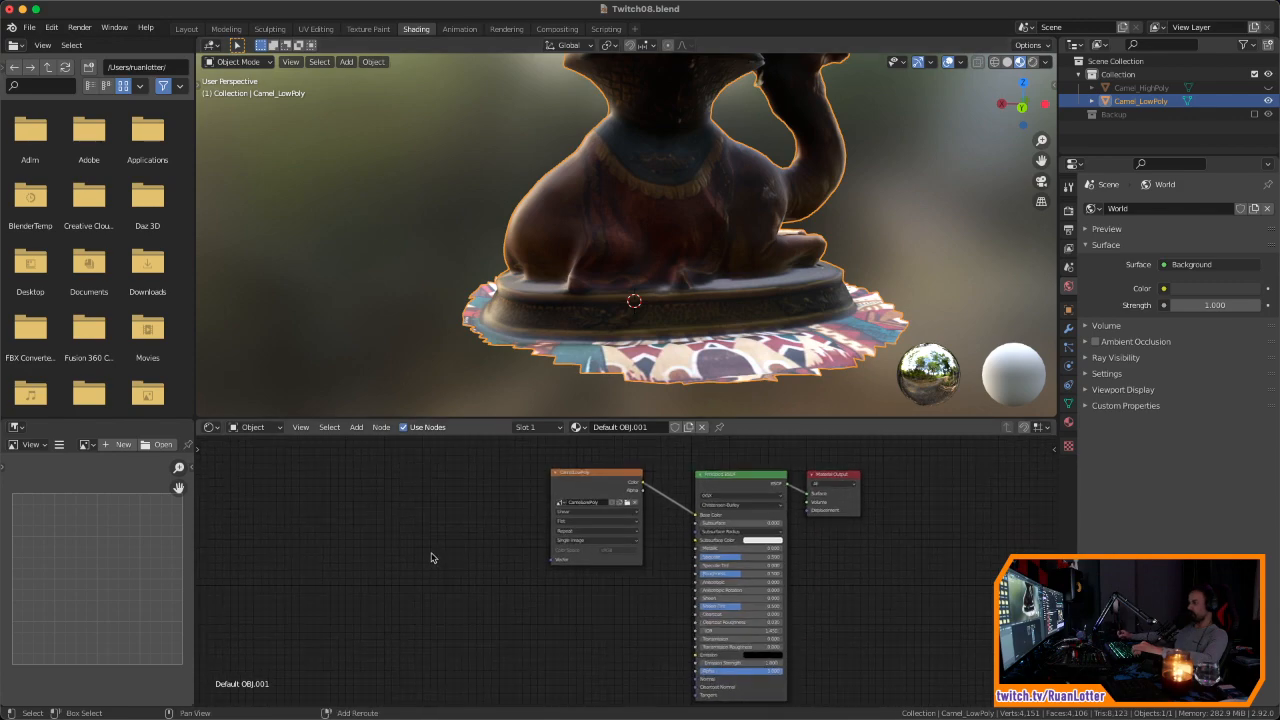
pyautogui.moveTo(499, 648); pyautogui.dragTo(509, 582, button='middle')
pyautogui.hotkey('shift', 'a')
pyautogui.click(514, 566)
pyautogui.write('im')
pyautogui.click(549, 581)
pyautogui.click(486, 563)
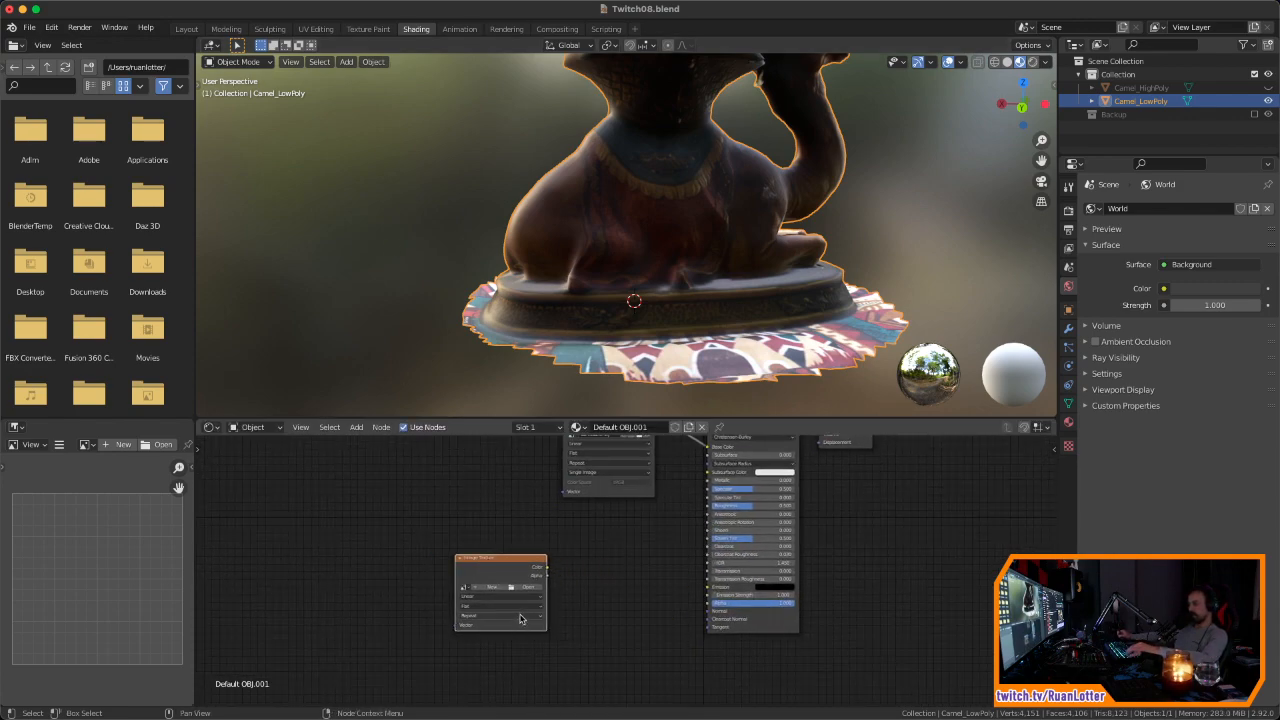
# Step: Create a blank 2048 × 2048 px image named Camel_Normal with alpha in the new Image Texture node
pyautogui.keyDown('ctrl'); pyautogui.moveTo(520, 620); pyautogui.dragTo(537, 477, button='middle'); pyautogui.keyUp('ctrl')
pyautogui.moveTo(490, 553); pyautogui.dragTo(612, 448, button='middle')
pyautogui.moveTo(624, 537); pyautogui.dragTo(712, 542, button='middle')
pyautogui.keyDown('ctrl'); pyautogui.moveTo(712, 542); pyautogui.dragTo(676, 510, button='middle'); pyautogui.keyUp('ctrl')
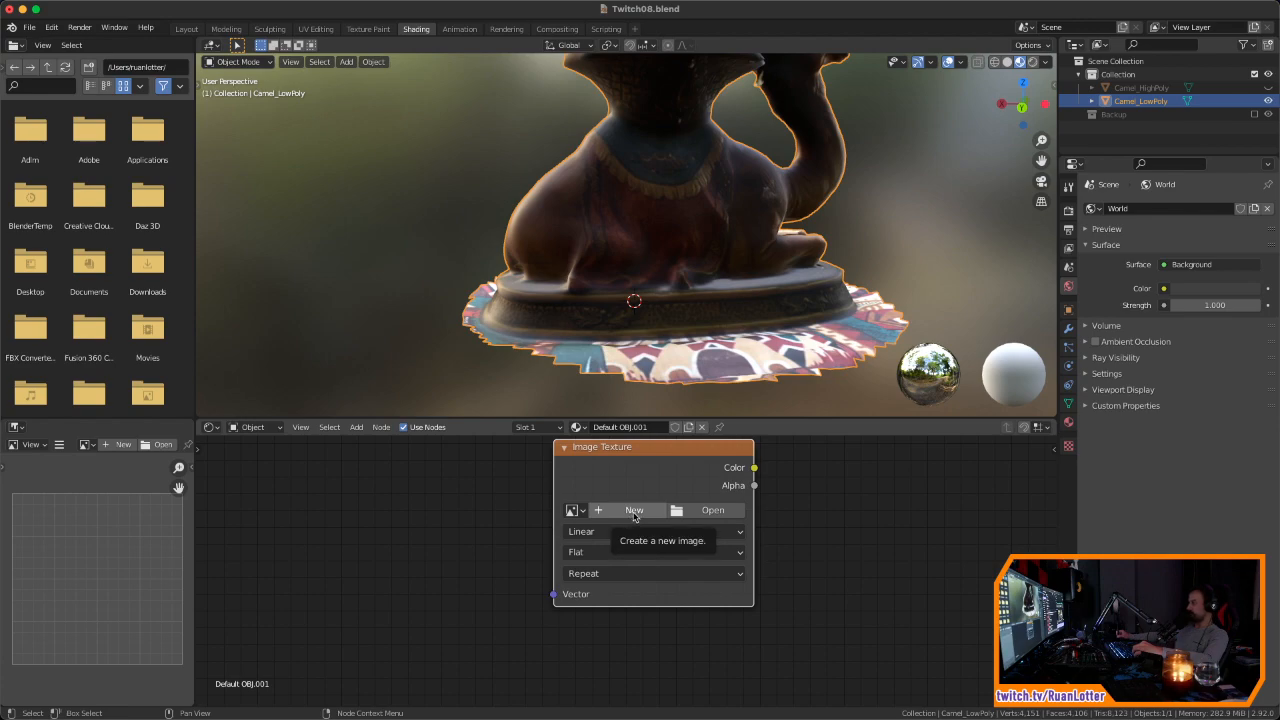
pyautogui.click(634, 512)
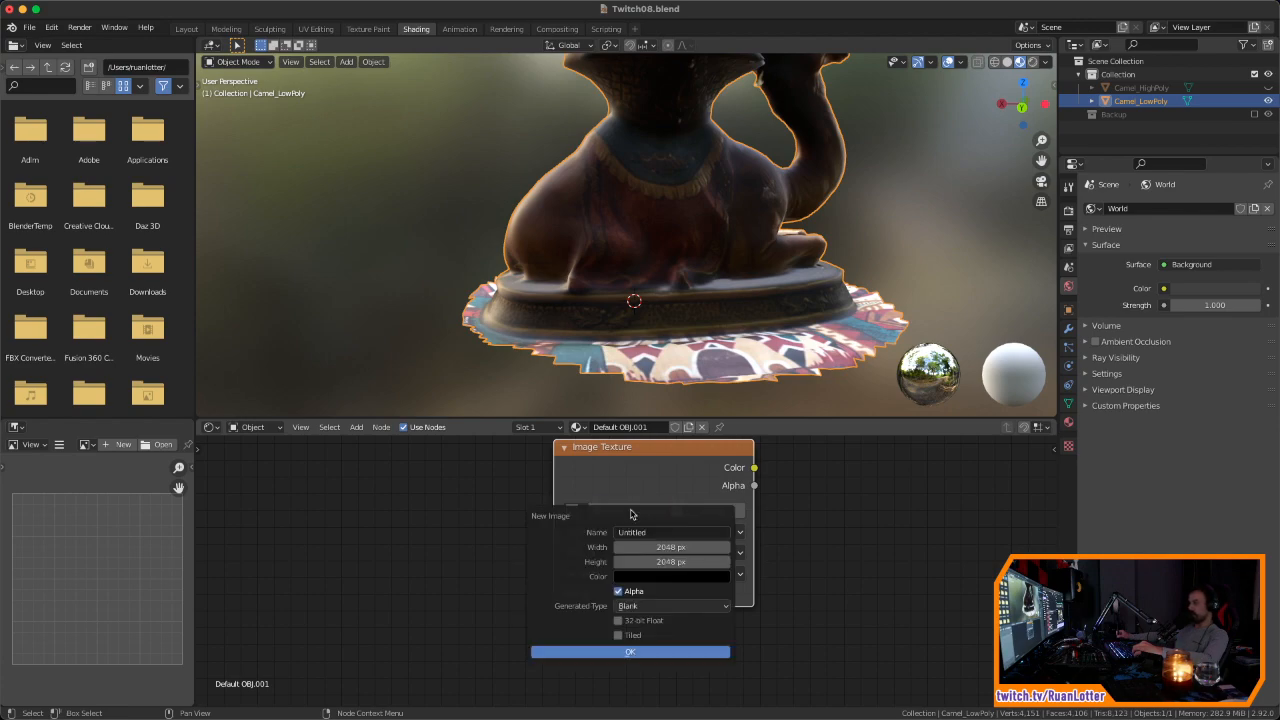
pyautogui.click(660, 533)
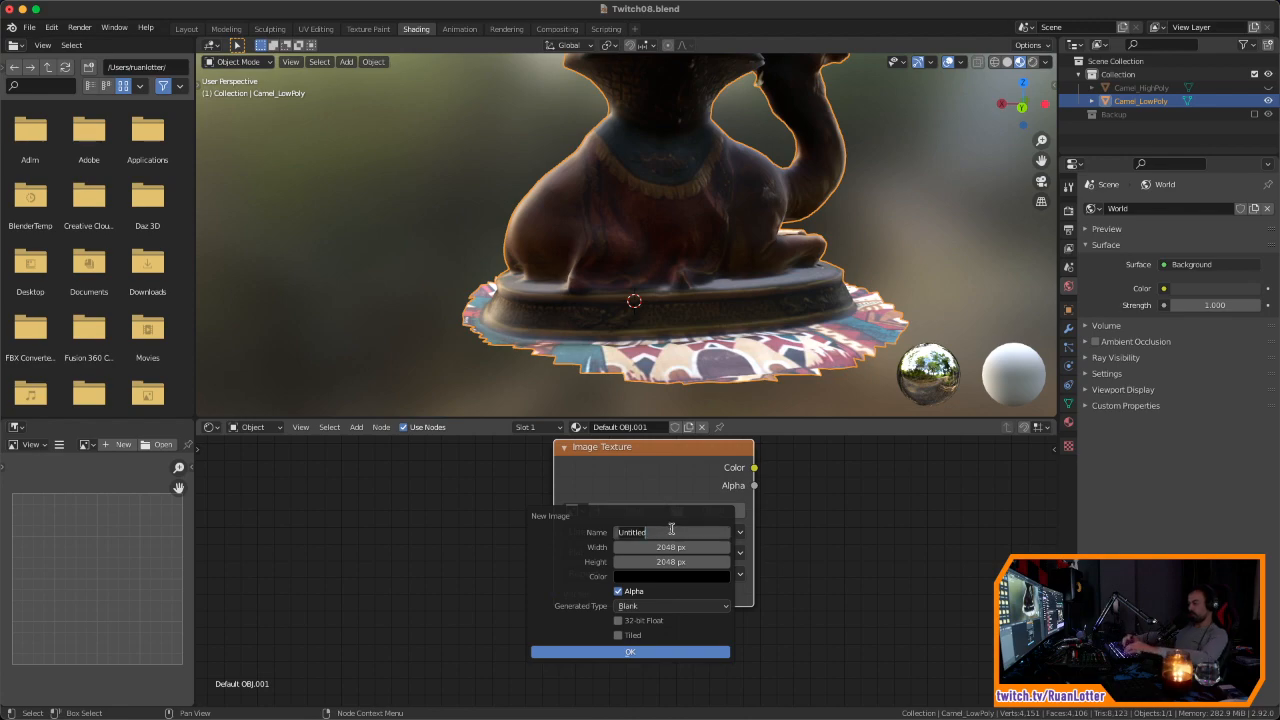
pyautogui.write('Camel_Normal')
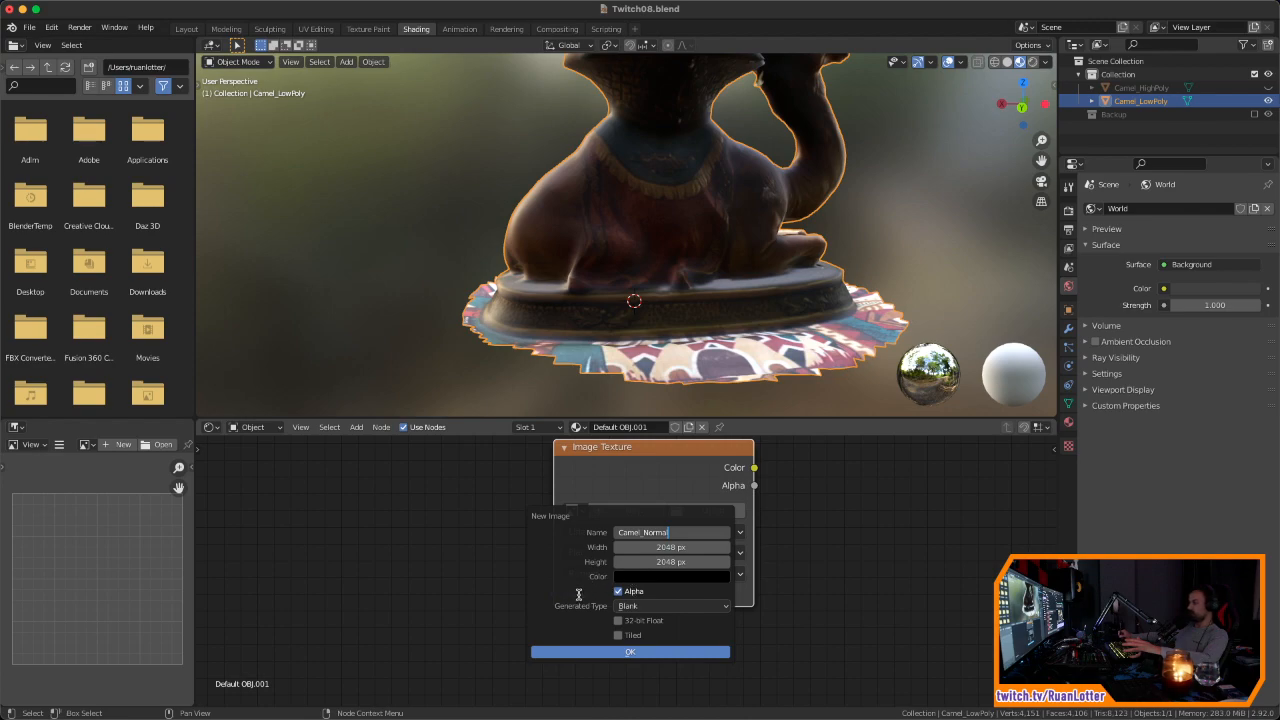
pyautogui.click(618, 591)
pyautogui.click(618, 591)
pyautogui.click(645, 651)
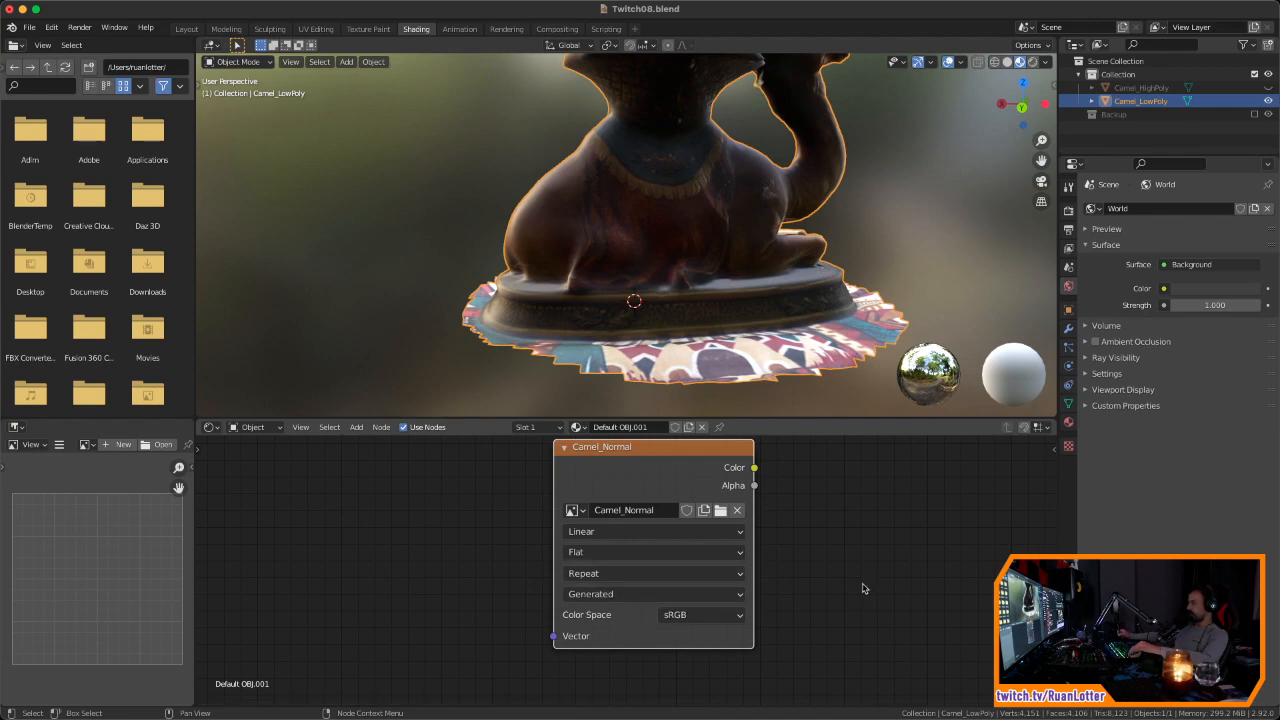
# Step: Move the Camel_Normal node closer to the Principled BSDF, beneath the CamelLowPoly texture node
pyautogui.keyDown('ctrl'); pyautogui.moveTo(861, 590); pyautogui.dragTo(724, 576, button='middle'); pyautogui.keyUp('ctrl')
pyautogui.scroll(-3, 722, 576)
pyautogui.moveTo(586, 519); pyautogui.dragTo(683, 501)
pyautogui.keyDown('ctrl'); pyautogui.moveTo(734, 523); pyautogui.dragTo(796, 458, button='middle'); pyautogui.keyUp('ctrl')
pyautogui.moveTo(796, 458); pyautogui.dragTo(625, 476, button='middle')
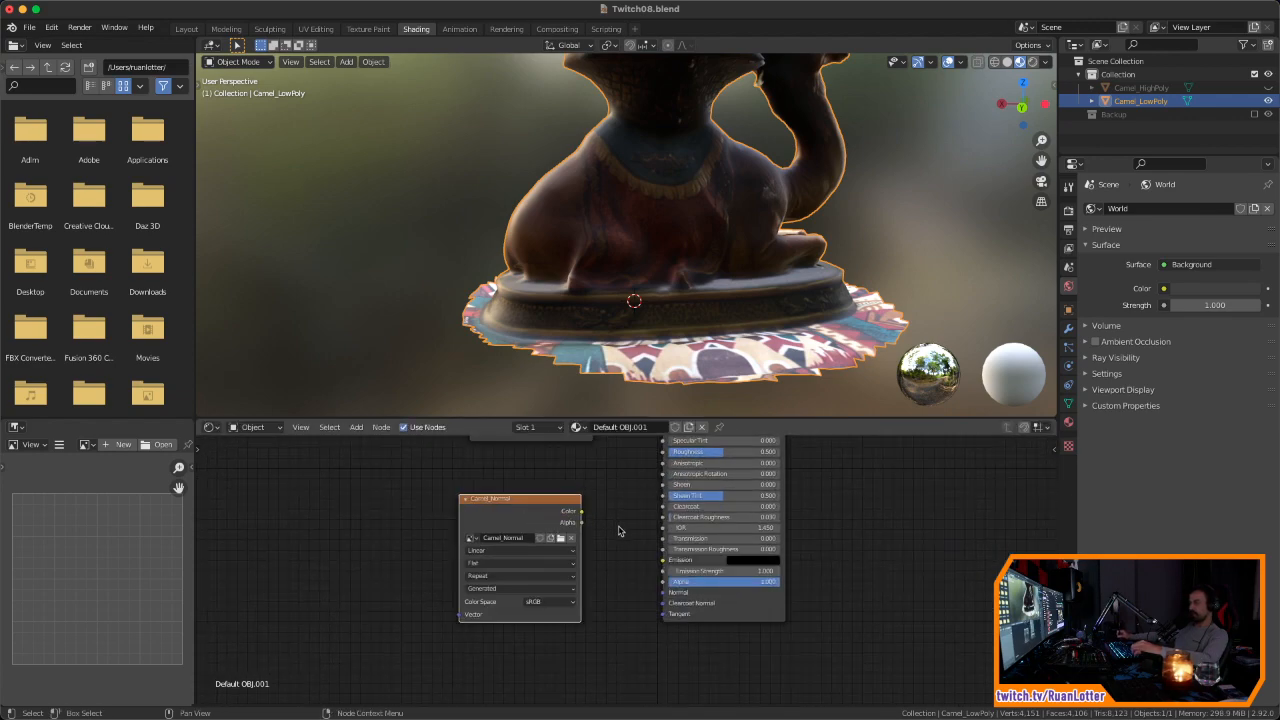
# Step: Set the Cycles bake type to Normal, keeping the Tangent space
pyautogui.click(1068, 210)
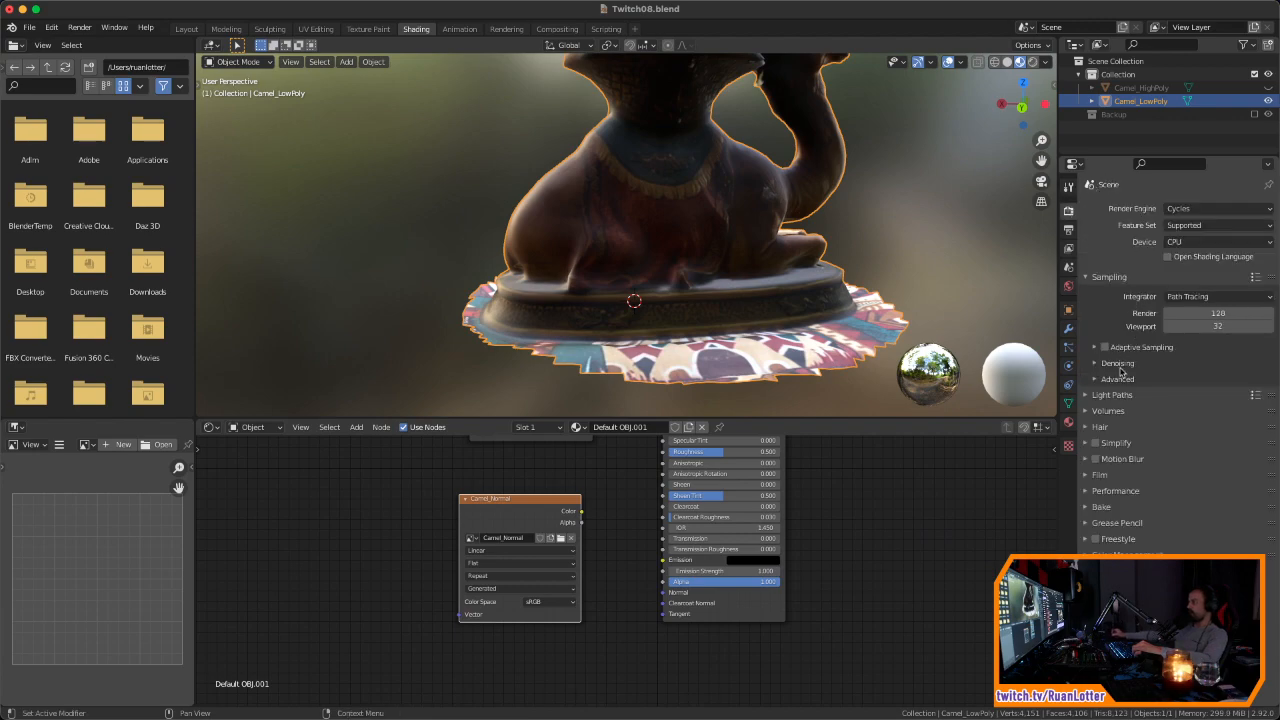
pyautogui.click(1086, 278)
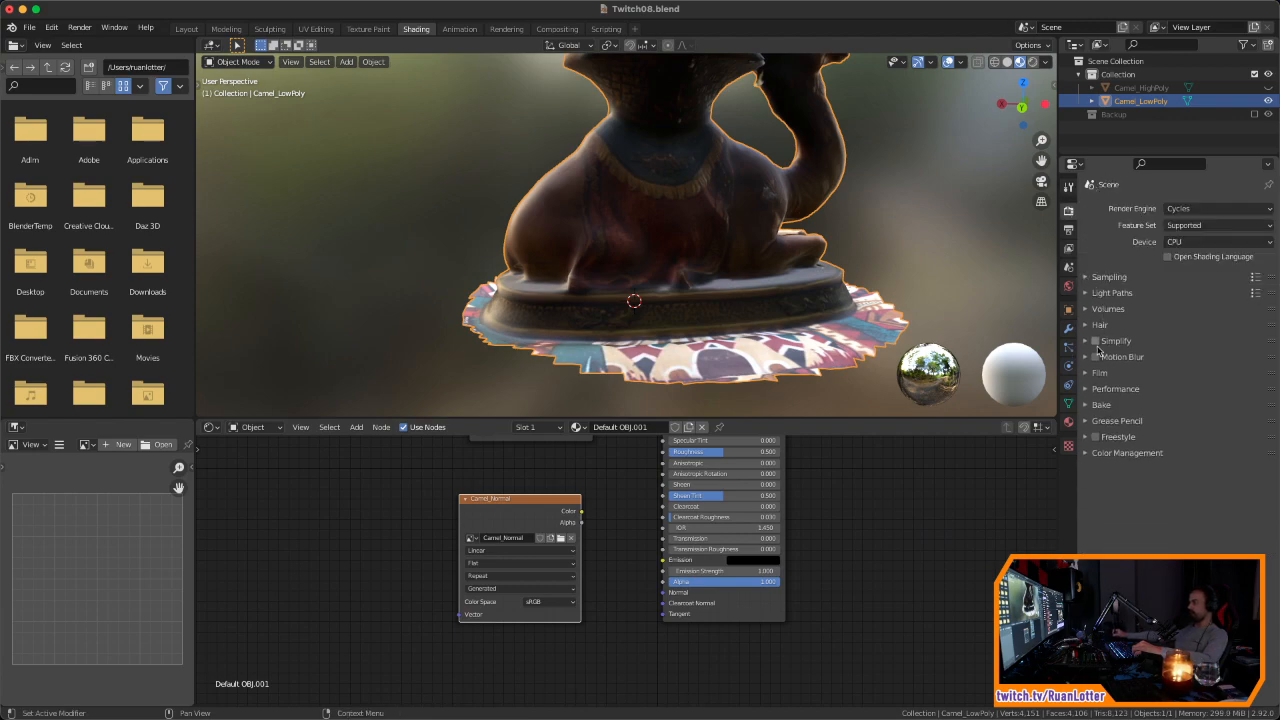
pyautogui.click(1087, 406)
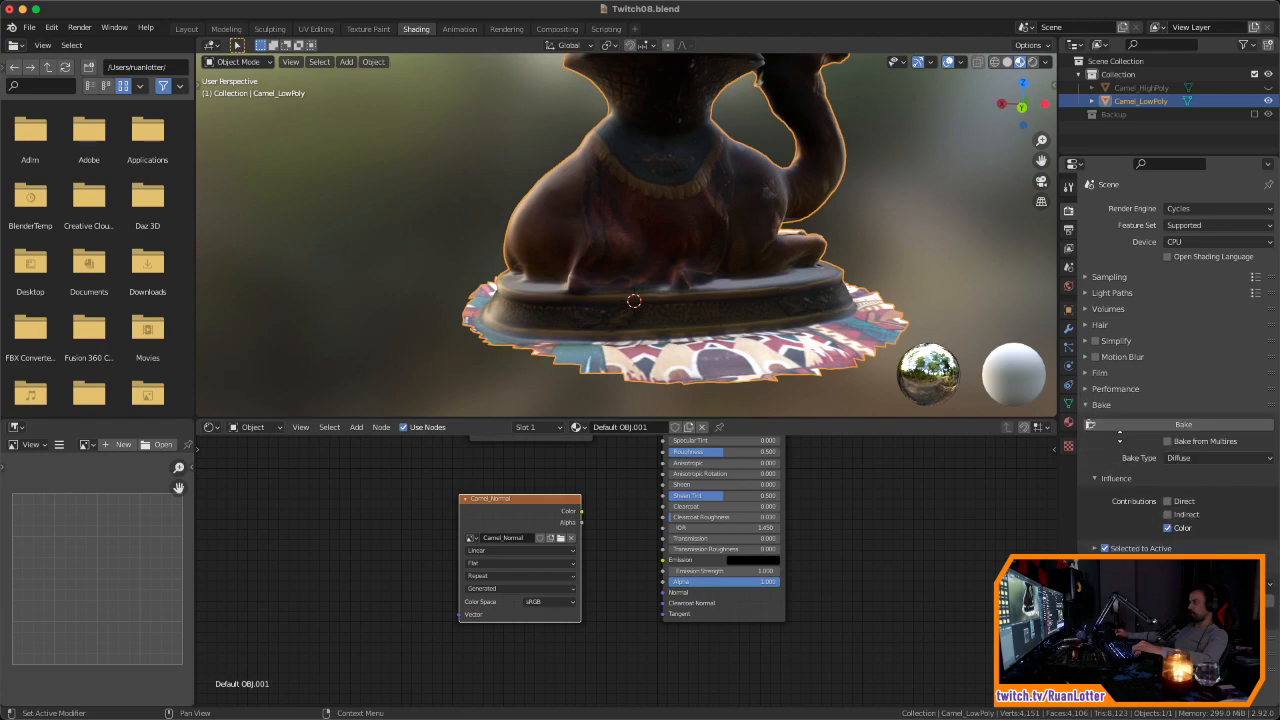
pyautogui.click(1200, 458)
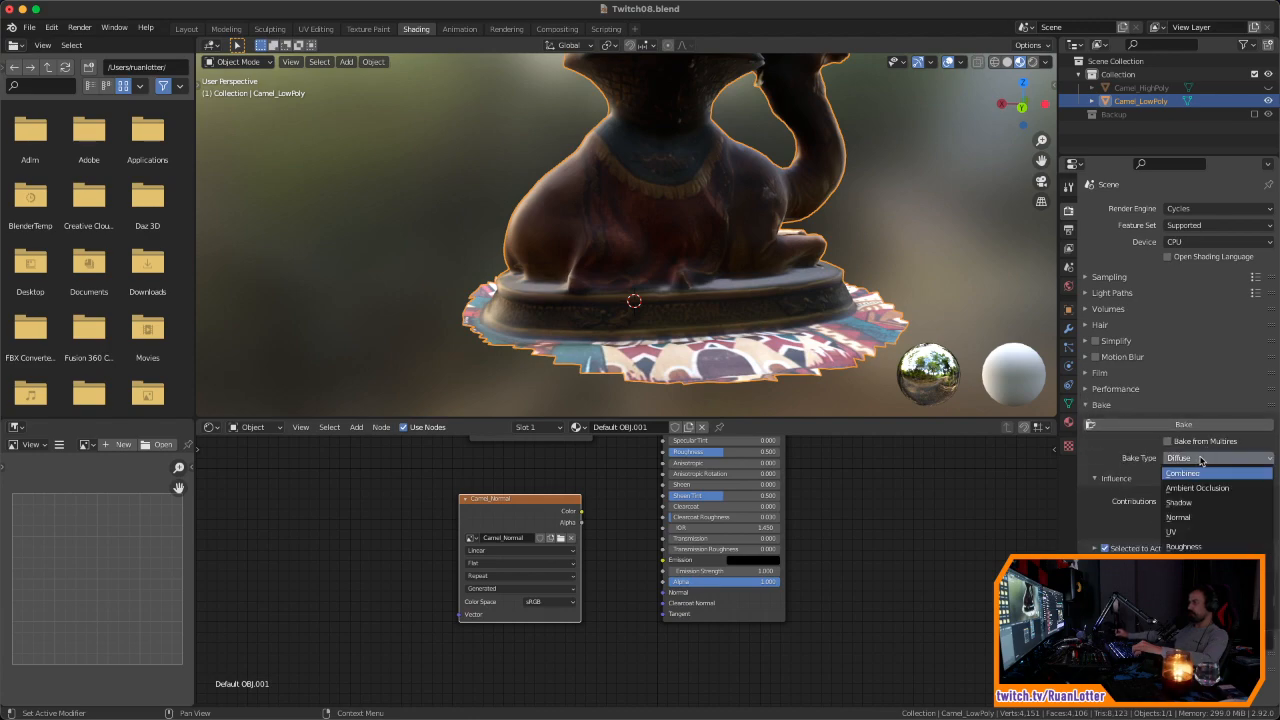
pyautogui.click(1180, 517)
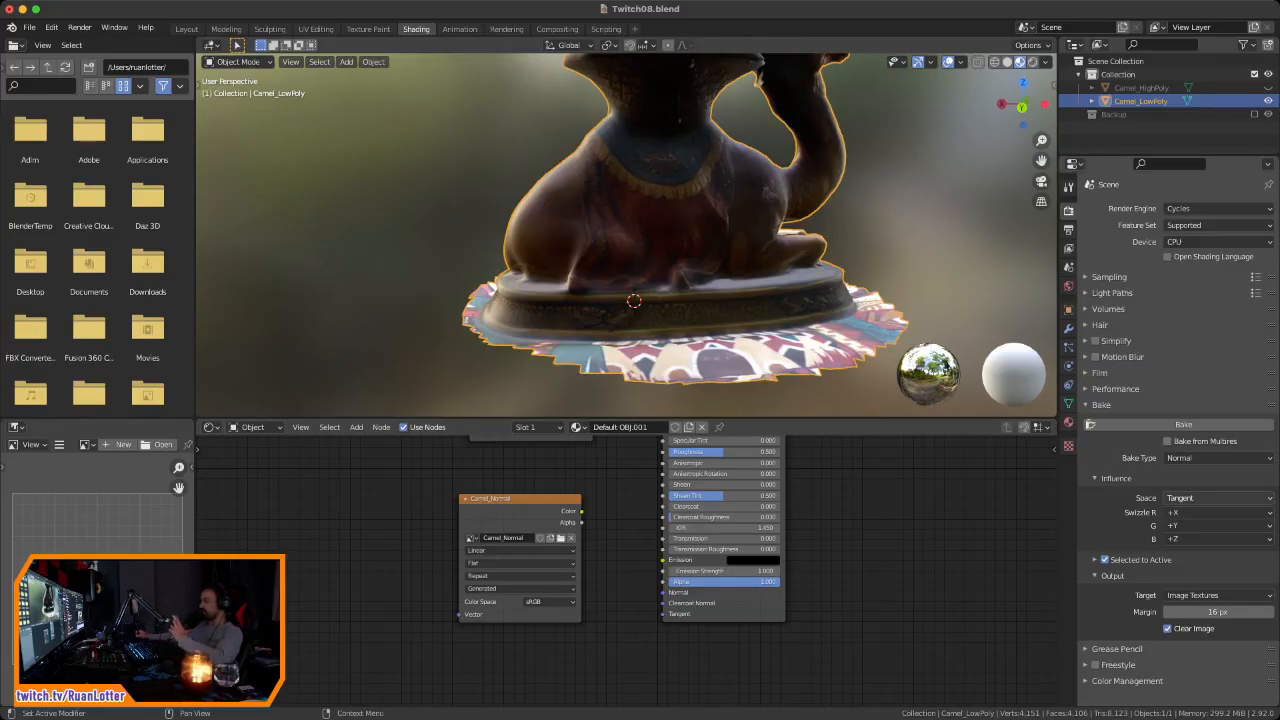
pyautogui.click(1218, 497)
pyautogui.click(1218, 497)
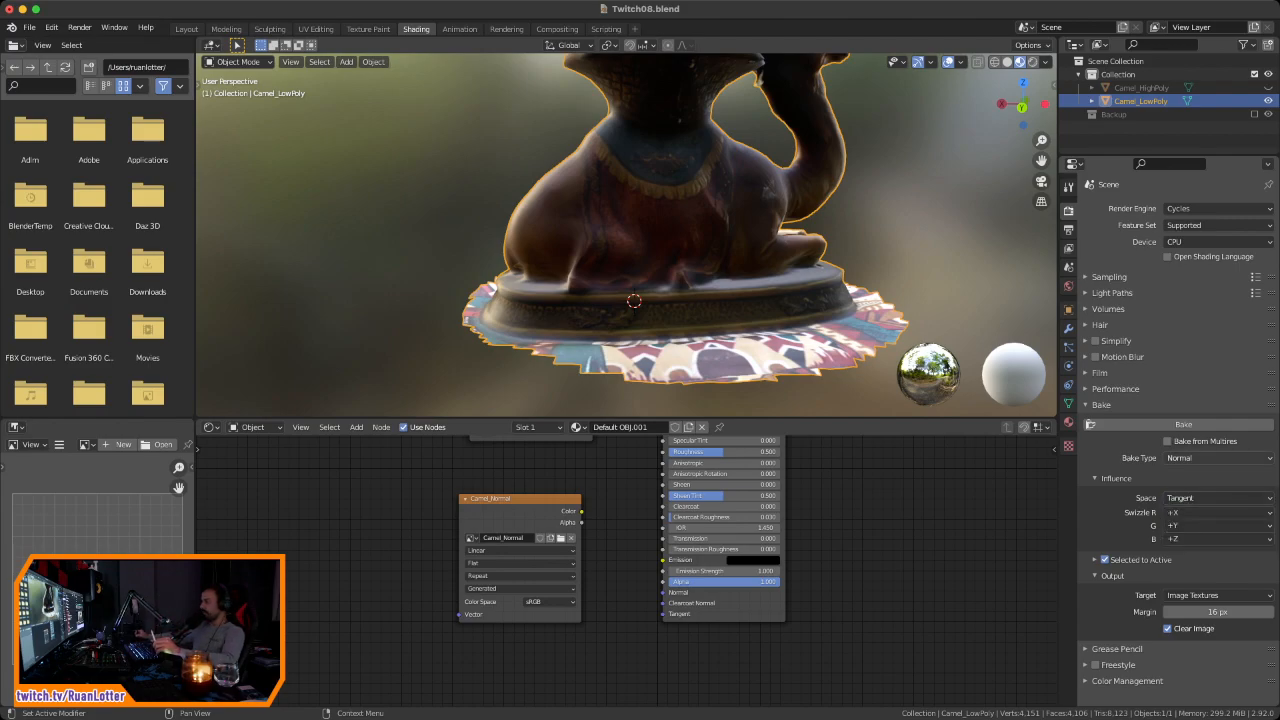
pyautogui.press('Home')
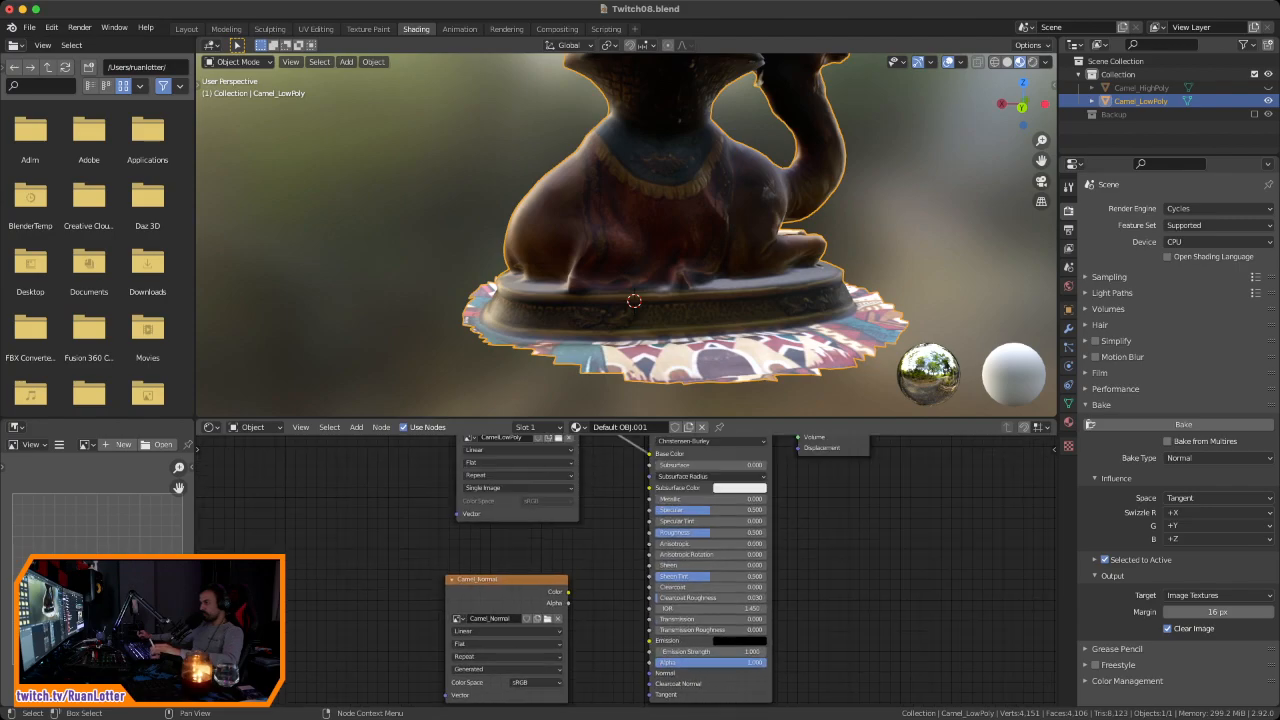
pyautogui.scroll(2, 640, 570)
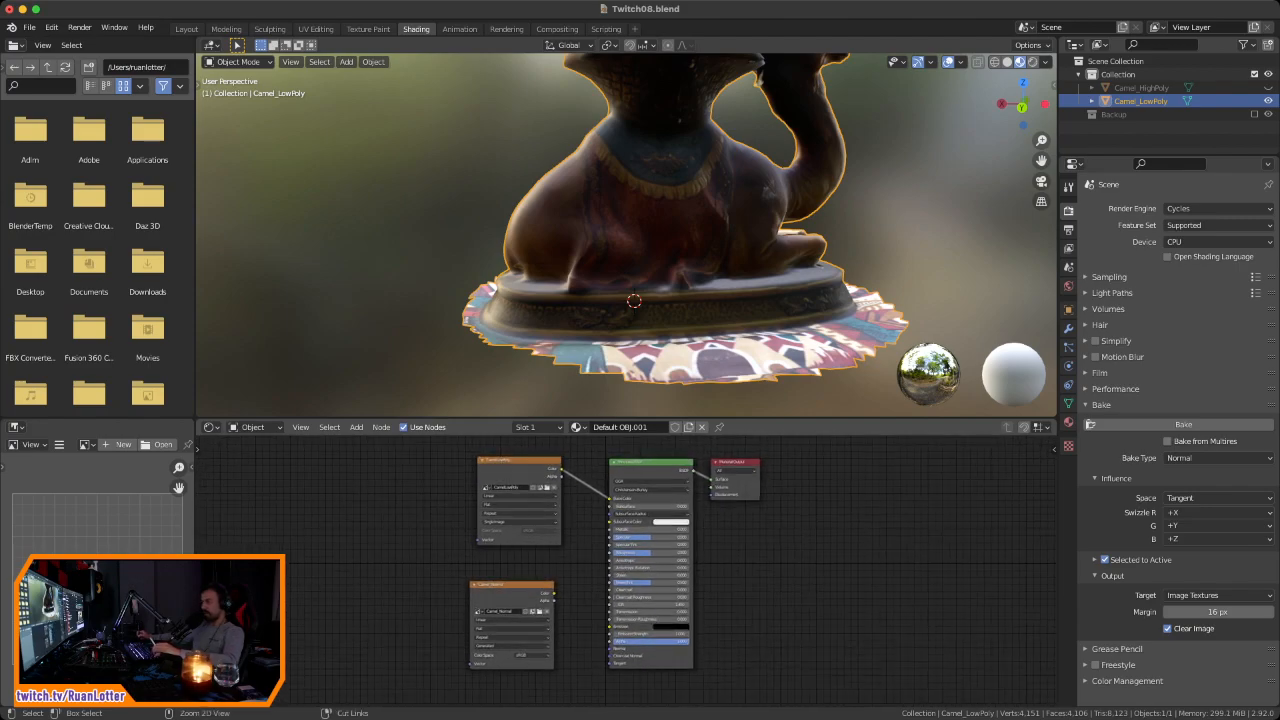
pyautogui.keyDown('ctrl'); pyautogui.scroll(2, 640, 570); pyautogui.keyUp('ctrl')
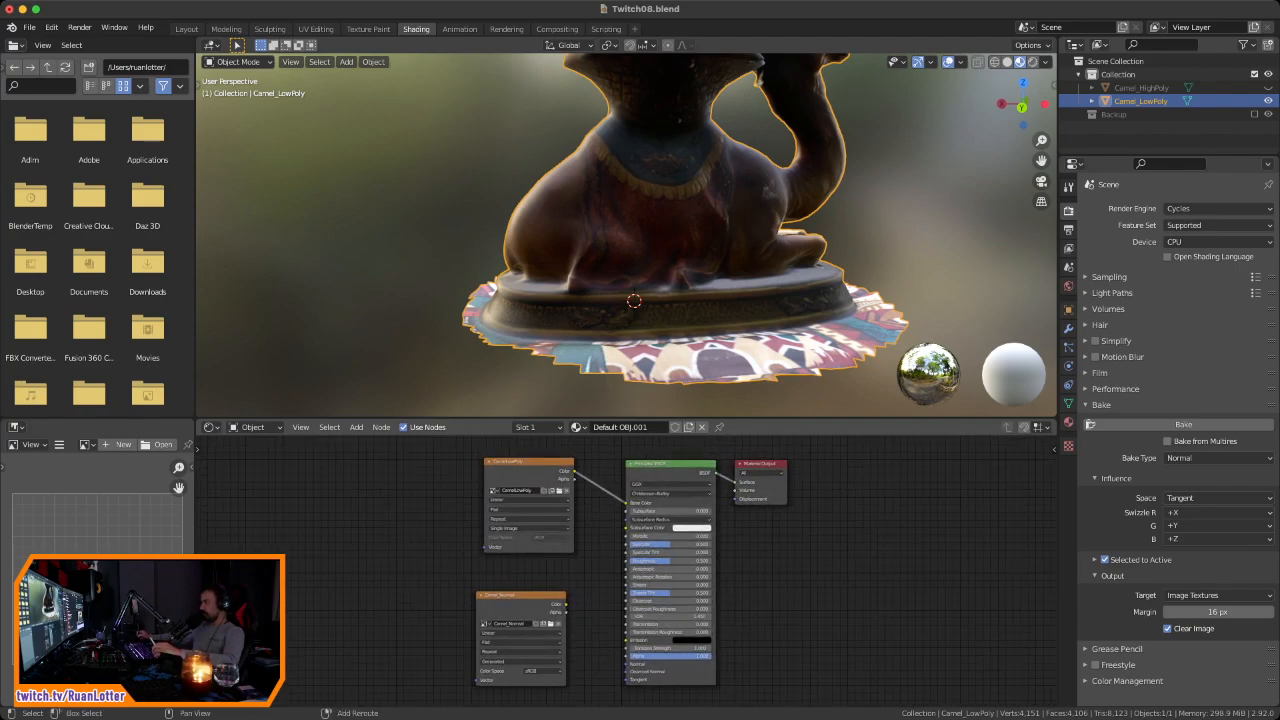
pyautogui.scroll(-1, 640, 570)
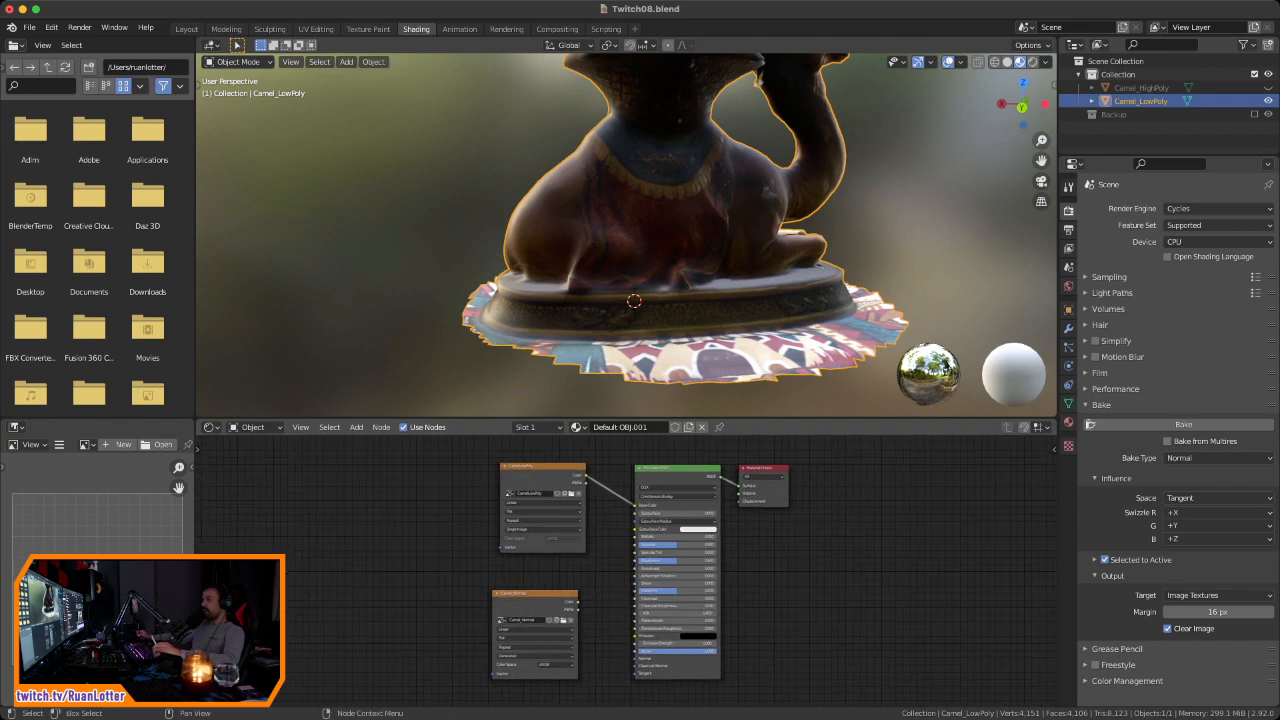
pyautogui.scroll(2, 640, 570)
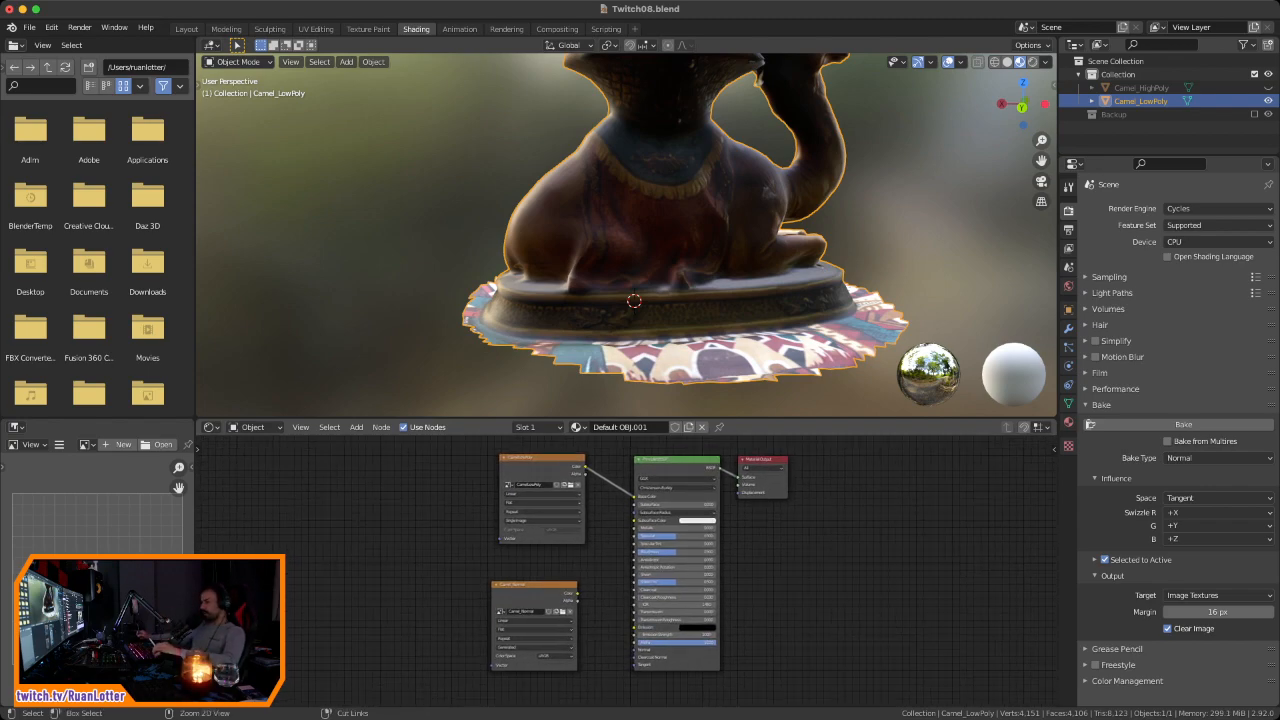
pyautogui.scroll(1, 640, 570)
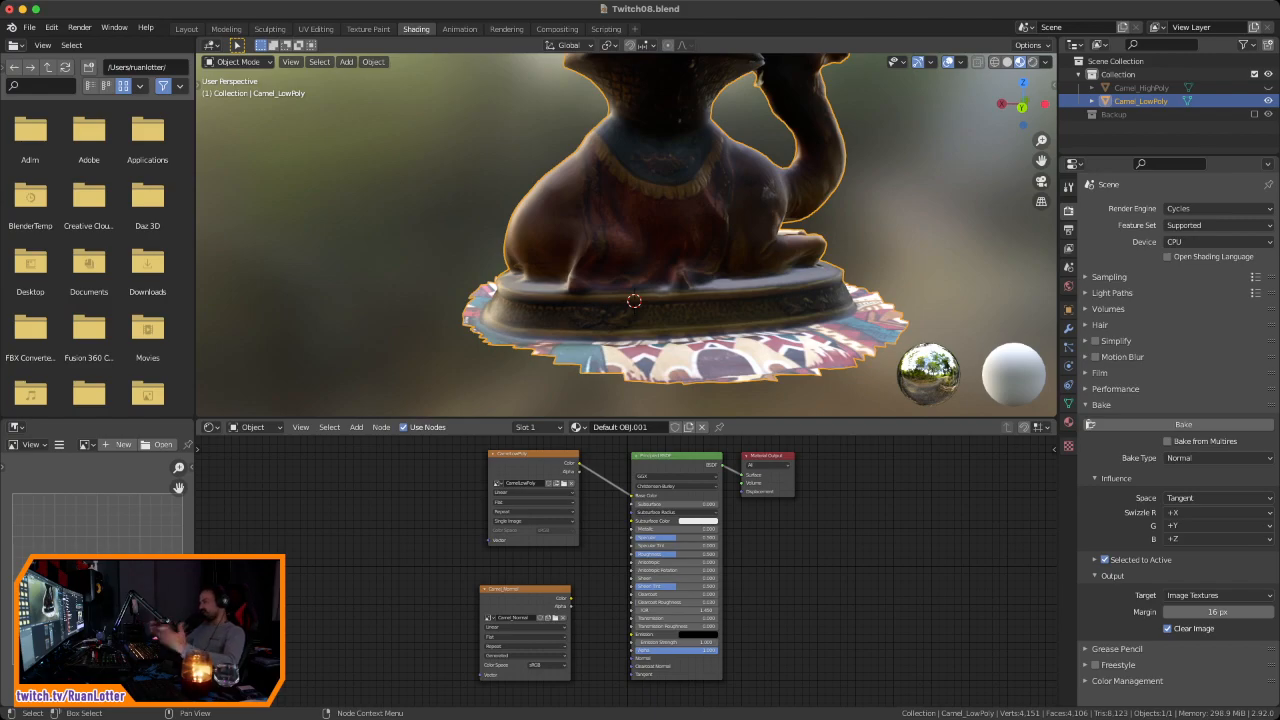
pyautogui.moveTo(634, 300)
pyautogui.mouseDown(button='middle')
pyautogui.moveTo(626, 288)
pyautogui.moveTo(616, 300)
pyautogui.moveTo(664, 318)
pyautogui.moveTo(654, 262)
pyautogui.moveTo(664, 280)
pyautogui.moveTo(653, 263)
pyautogui.moveTo(640, 282)
pyautogui.moveTo(661, 290)
pyautogui.moveTo(640, 302)
pyautogui.mouseUp(button='middle')
pyautogui.scroll(-2, 654, 262)
pyautogui.scroll(-3, 653, 263)
pyautogui.scroll(3, 650, 270)
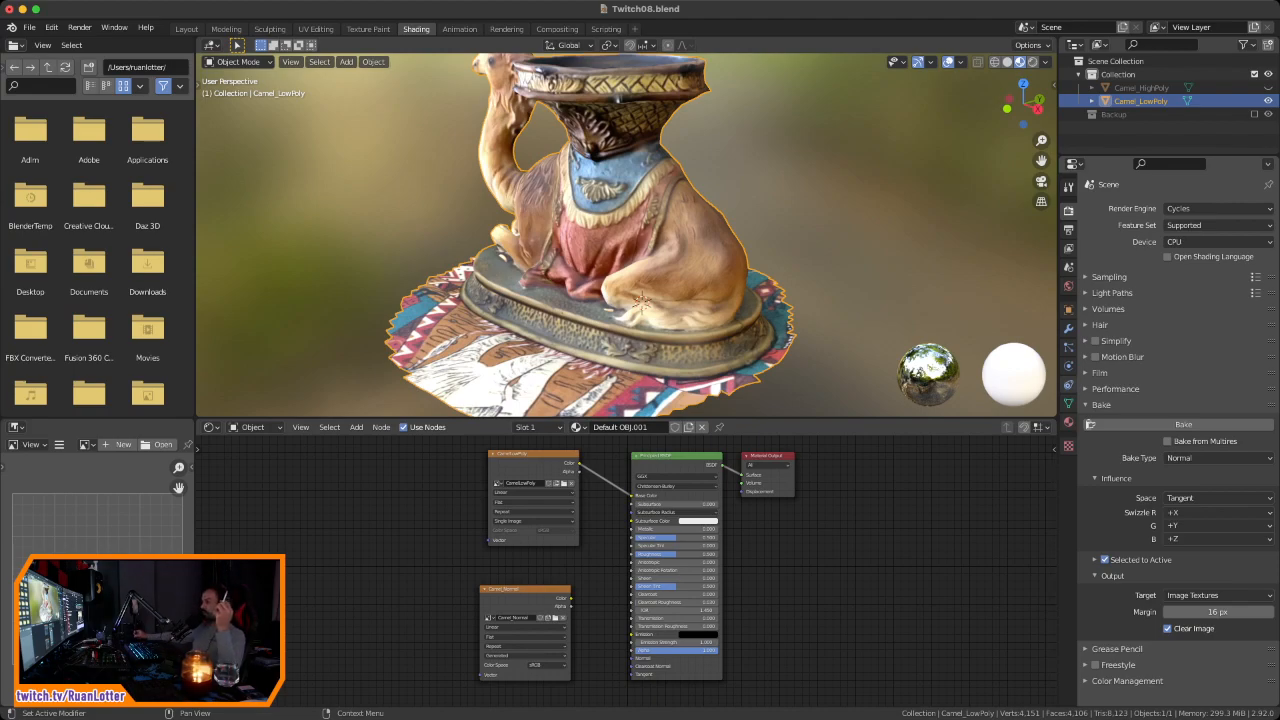
# Step: Set the Cycles render tile size to 2048 px in both X and Y
pyautogui.click(1112, 388)
pyautogui.scroll(-4, 1090, 610)
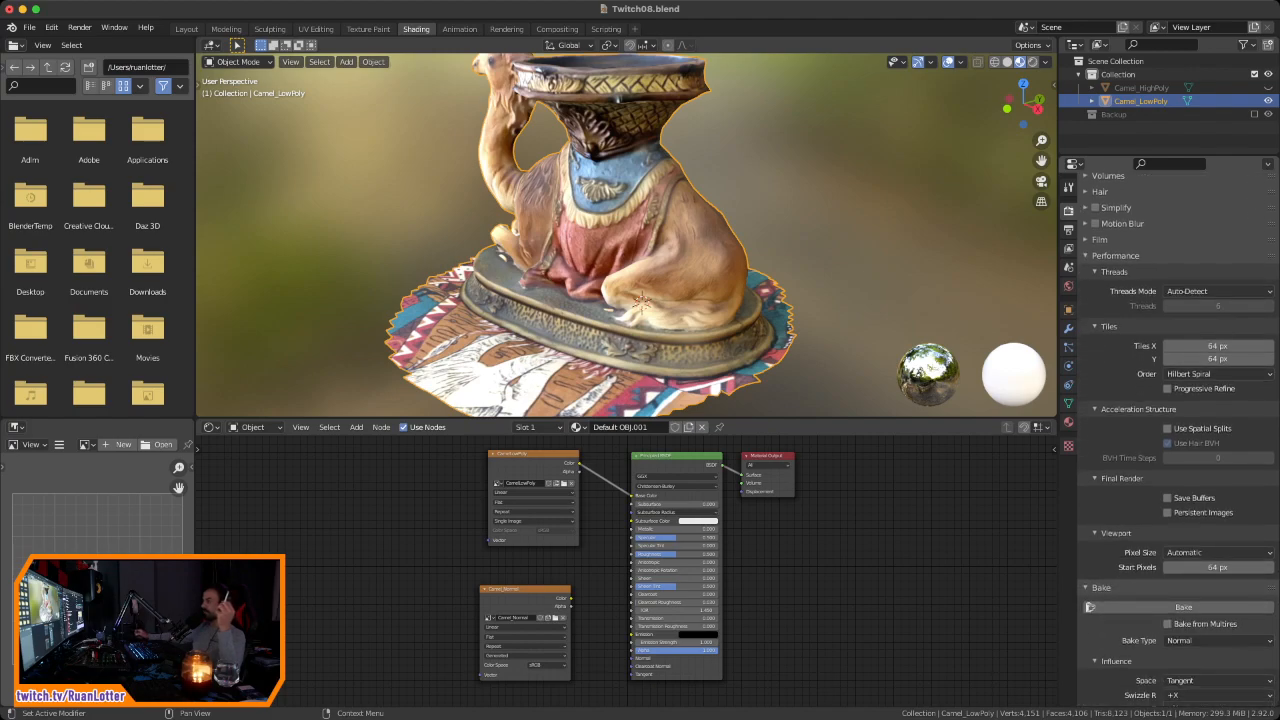
pyautogui.scroll(-1, 1090, 610)
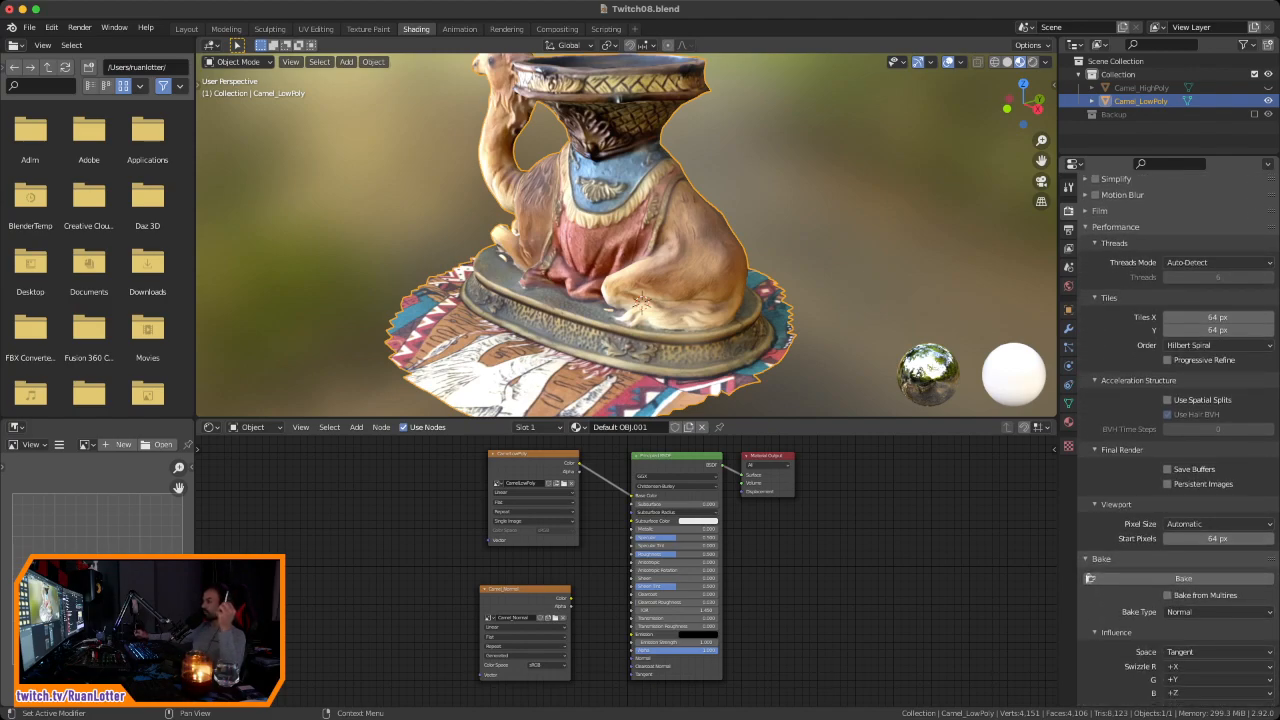
pyautogui.scroll(2, 1178, 439)
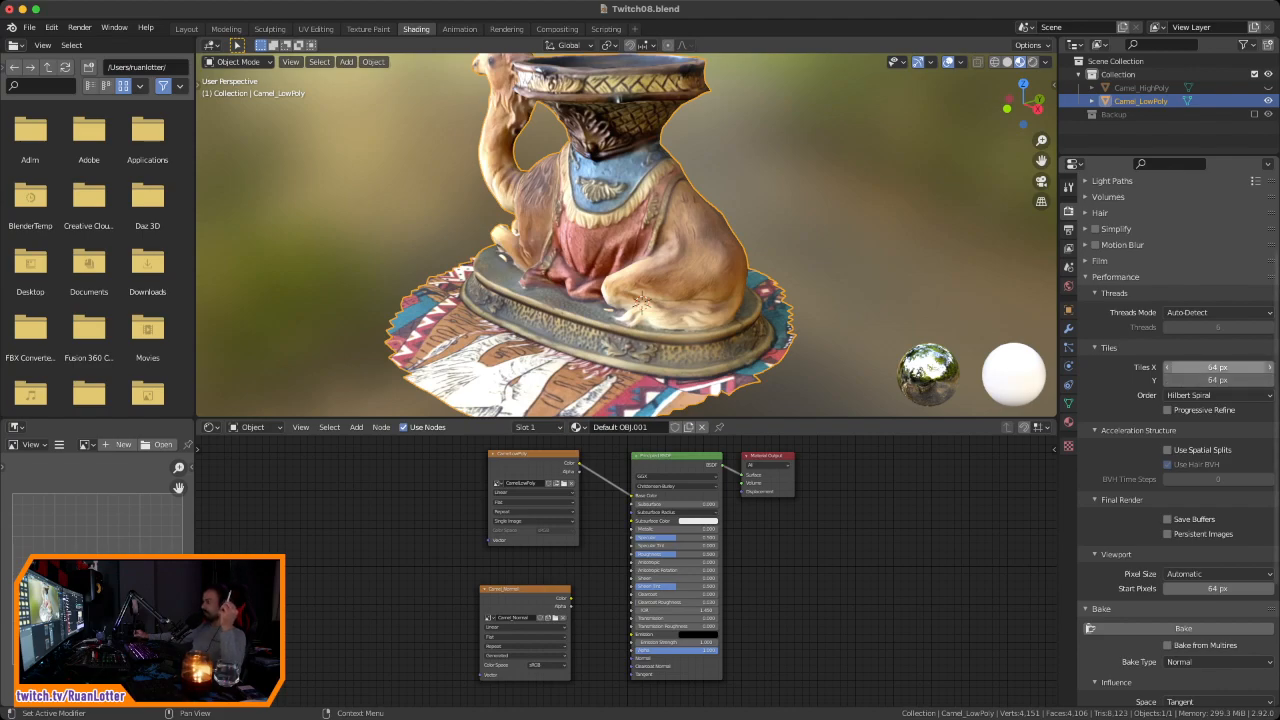
pyautogui.click(1215, 395)
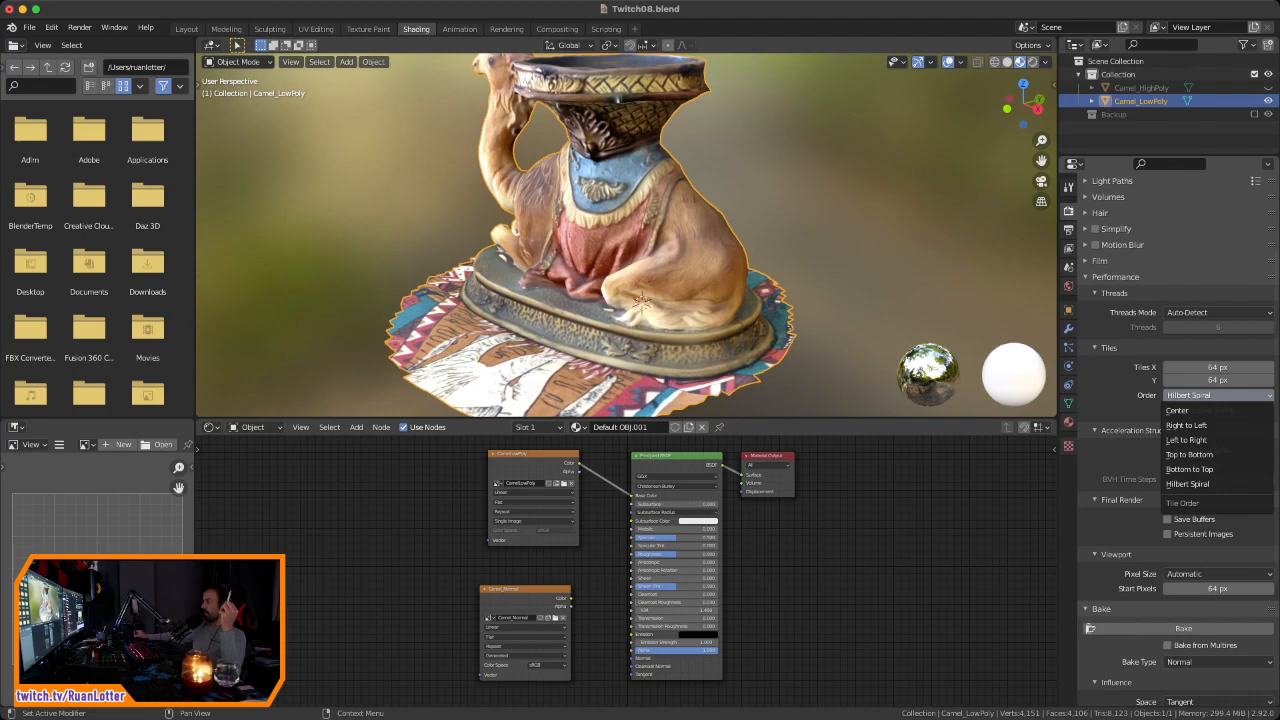
pyautogui.click(1217, 367)
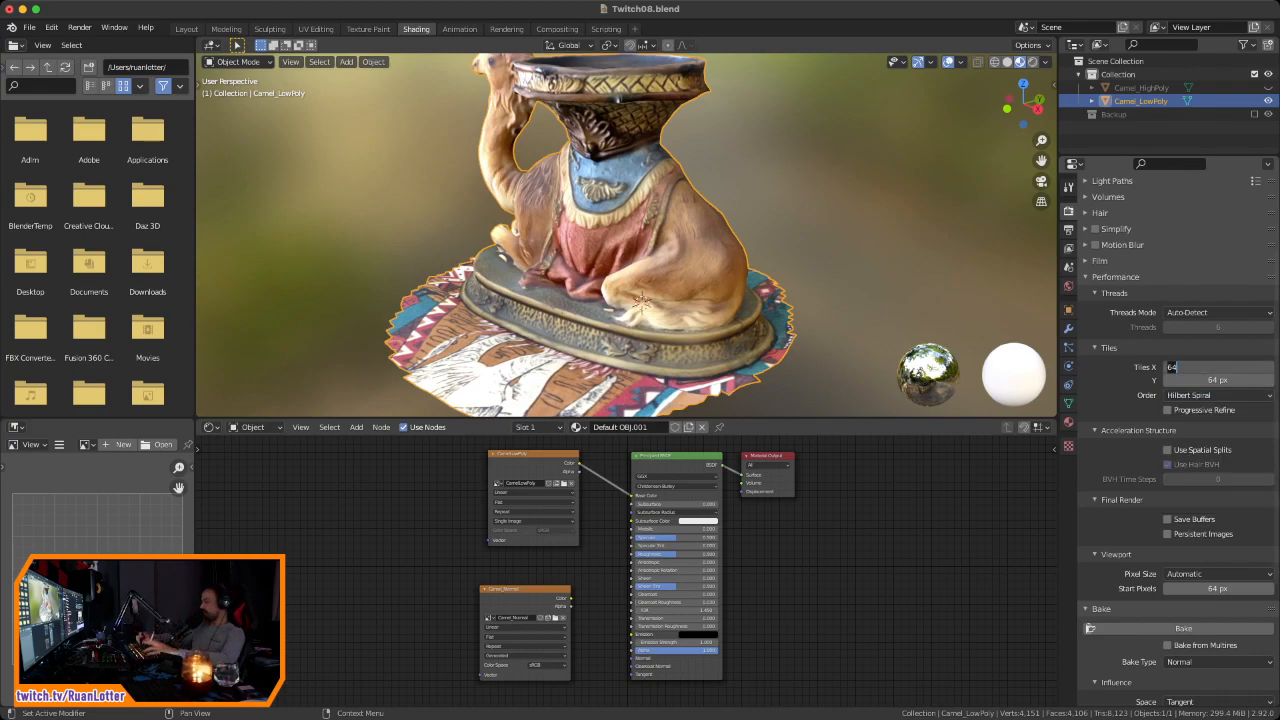
pyautogui.write('2')
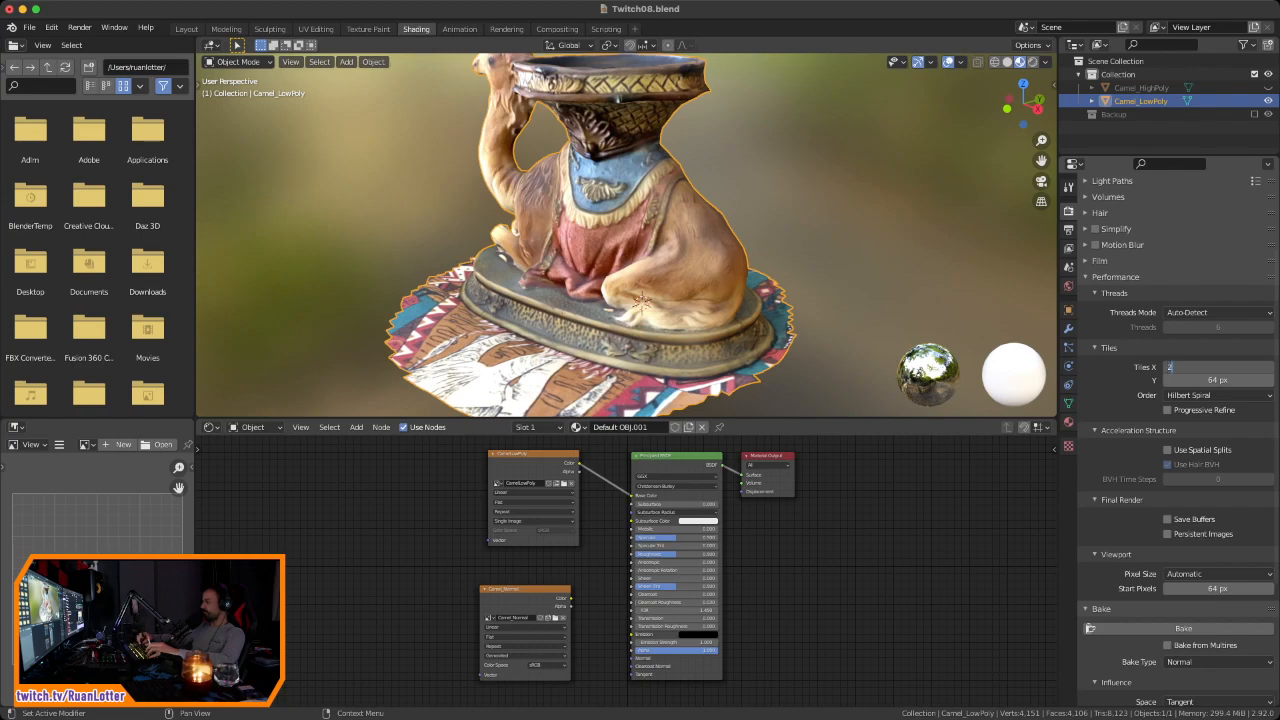
pyautogui.write('048')
pyautogui.press('Tab')
pyautogui.write('2048')
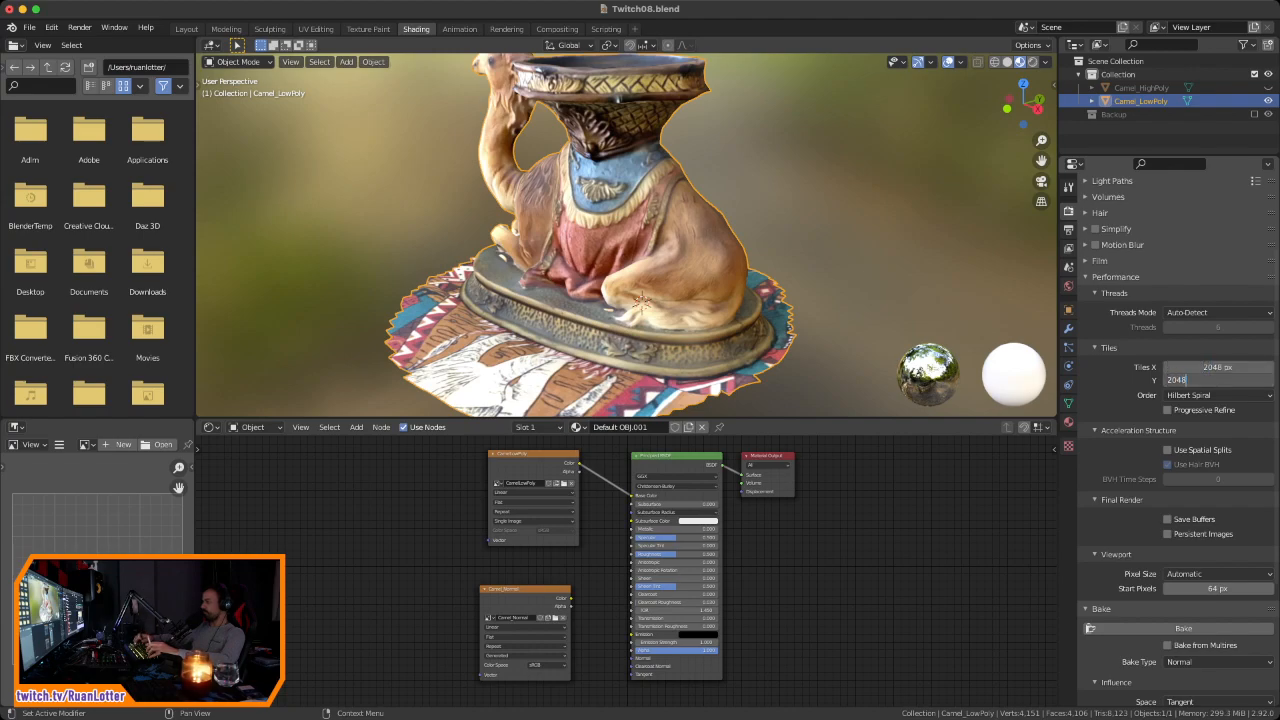
pyautogui.press('Return')
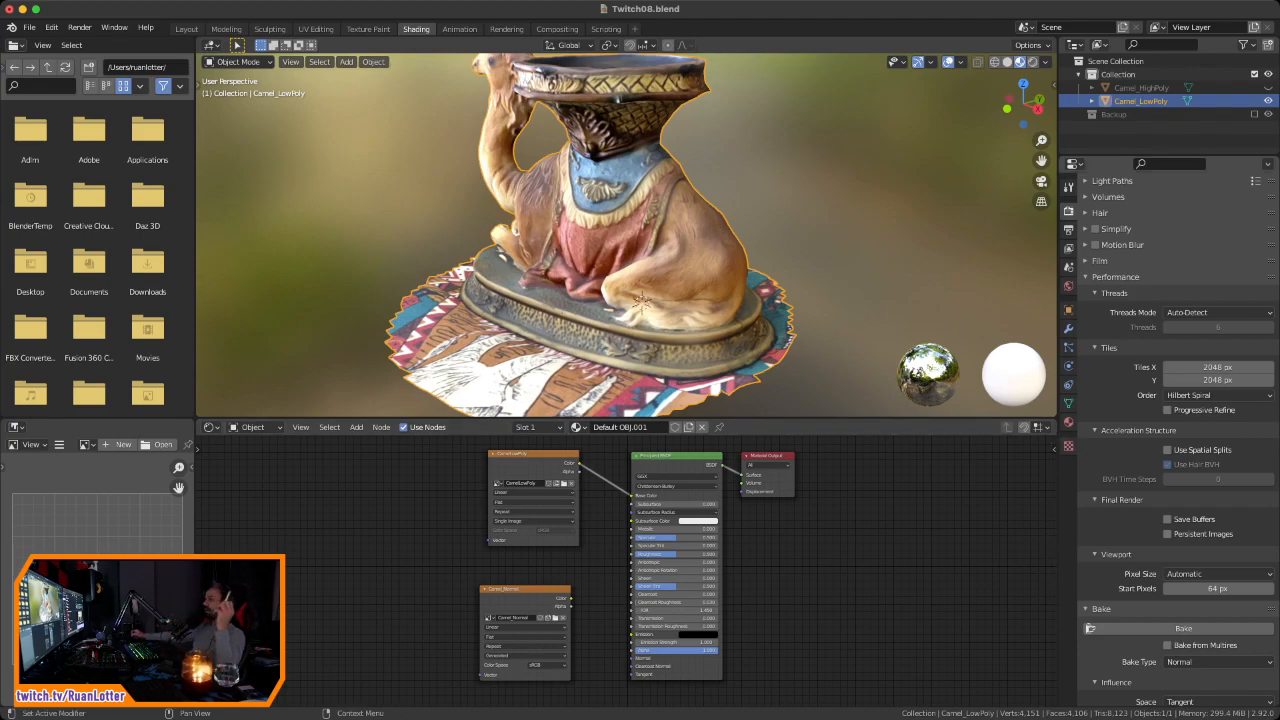
# Step: Set the Cycles render sample count to 2
pyautogui.scroll(3, 1170, 400)
pyautogui.click(1108, 276)
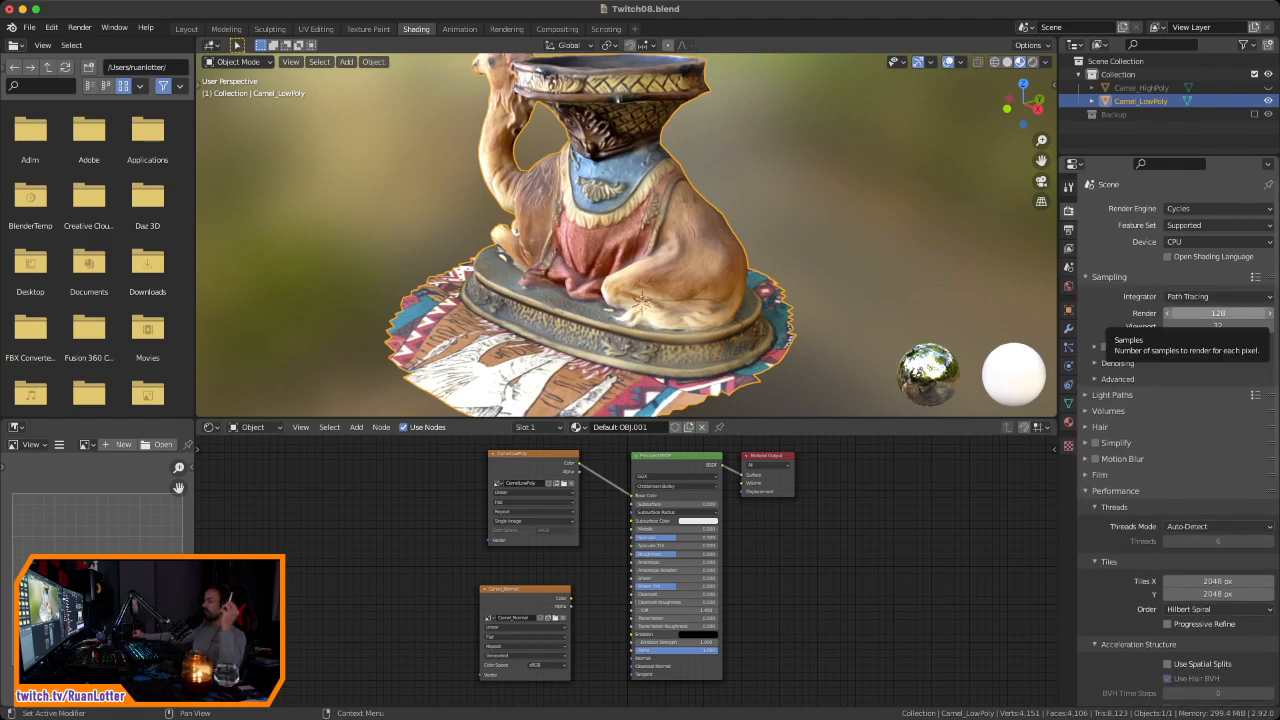
pyautogui.click(1218, 313)
pyautogui.write('2')
pyautogui.press('Return')
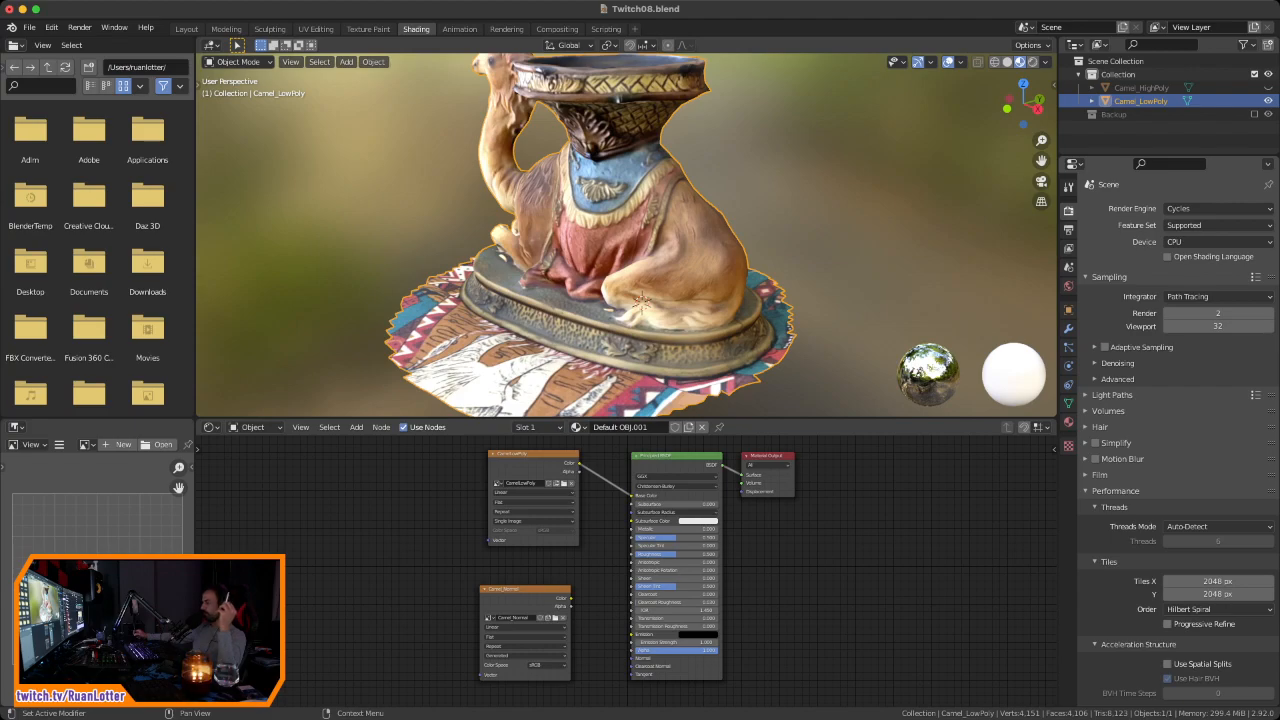
pyautogui.click(1108, 277)
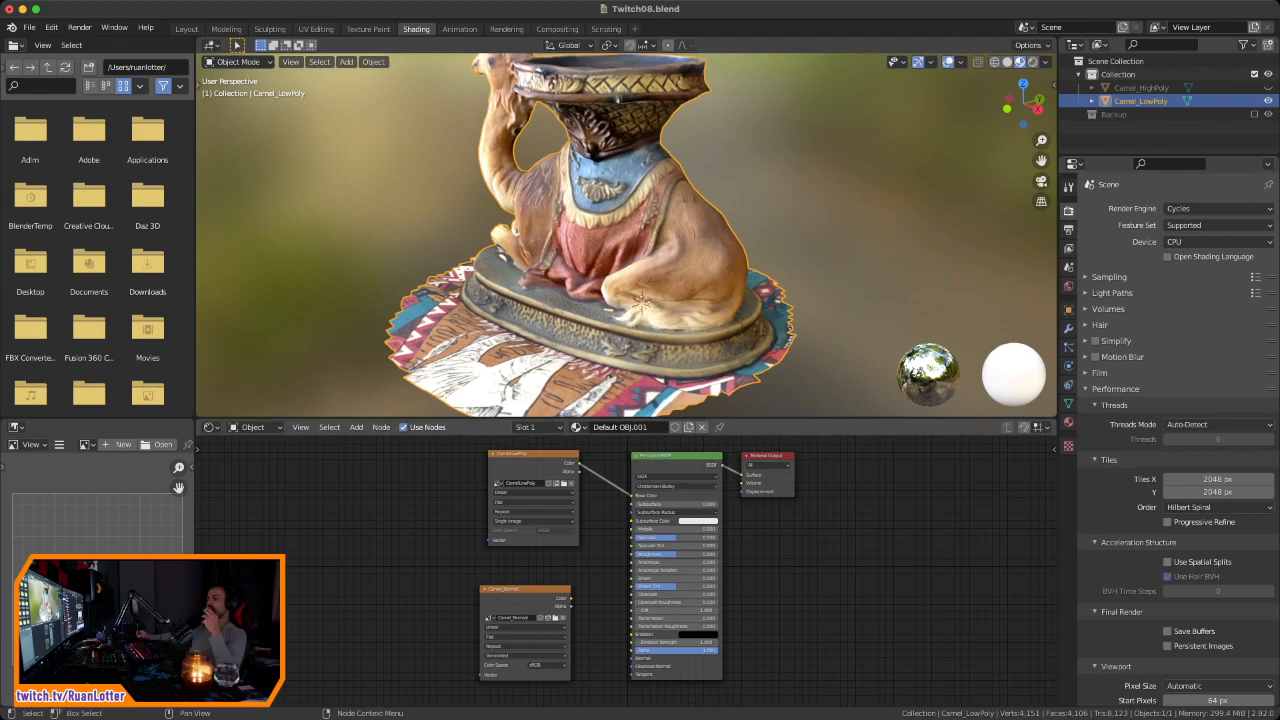
# Step: Bake the normal map from the unhidden Camel_HighPoly onto the active Camel_LowPoly, with the Camel_Normal node selected as the target
pyautogui.click(528, 590)
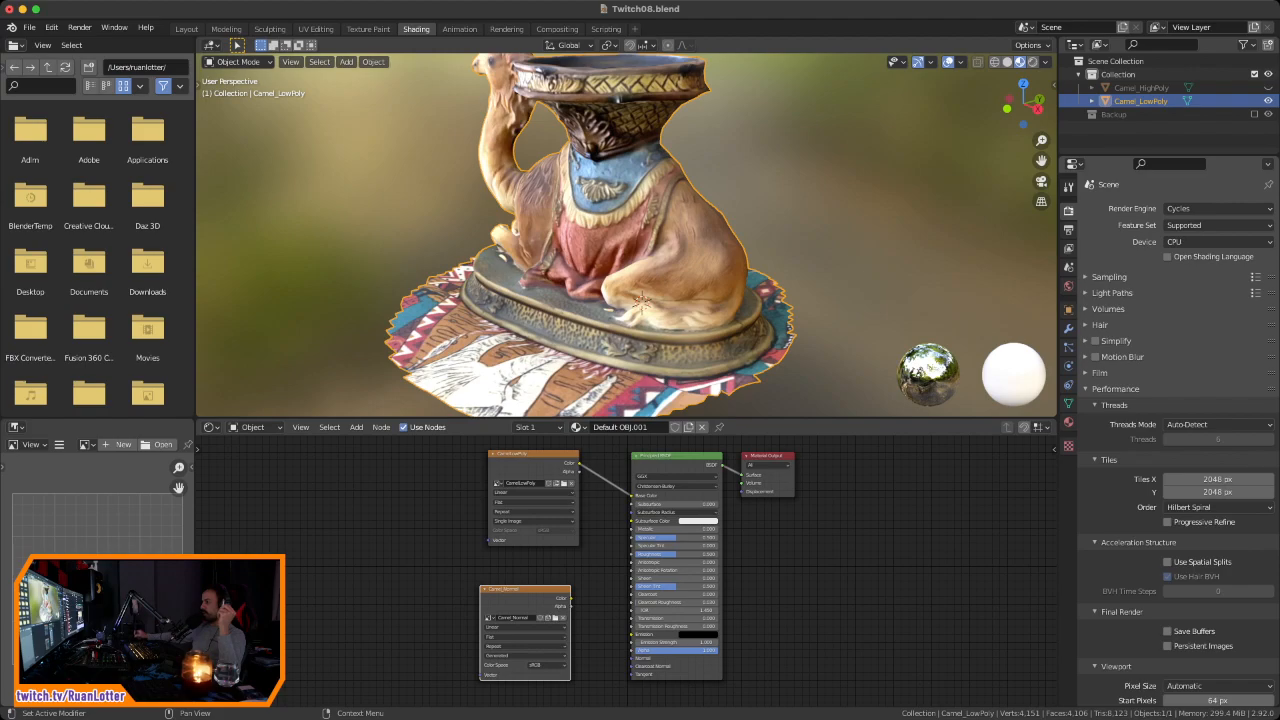
pyautogui.click(1114, 389)
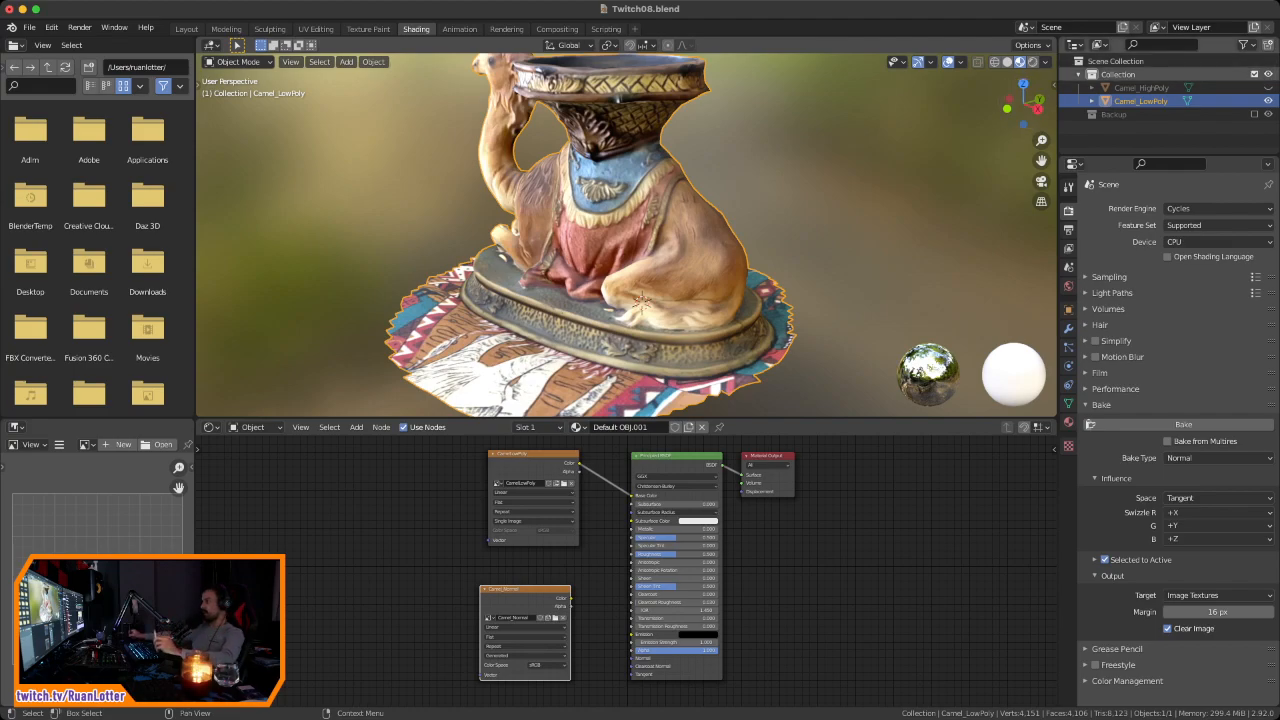
pyautogui.click(1268, 88)
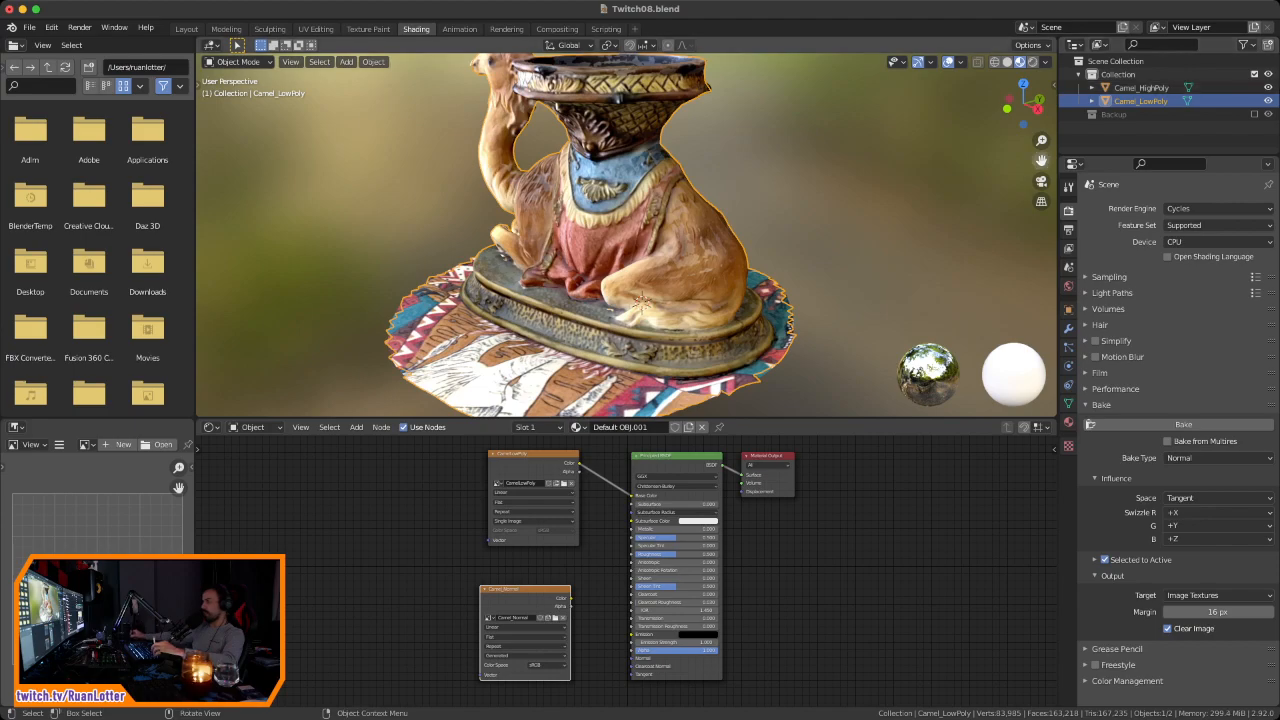
pyautogui.click(640, 235)
pyautogui.moveTo(640, 235); pyautogui.dragTo(715, 265, button='middle')
pyautogui.scroll(2, 715, 265)
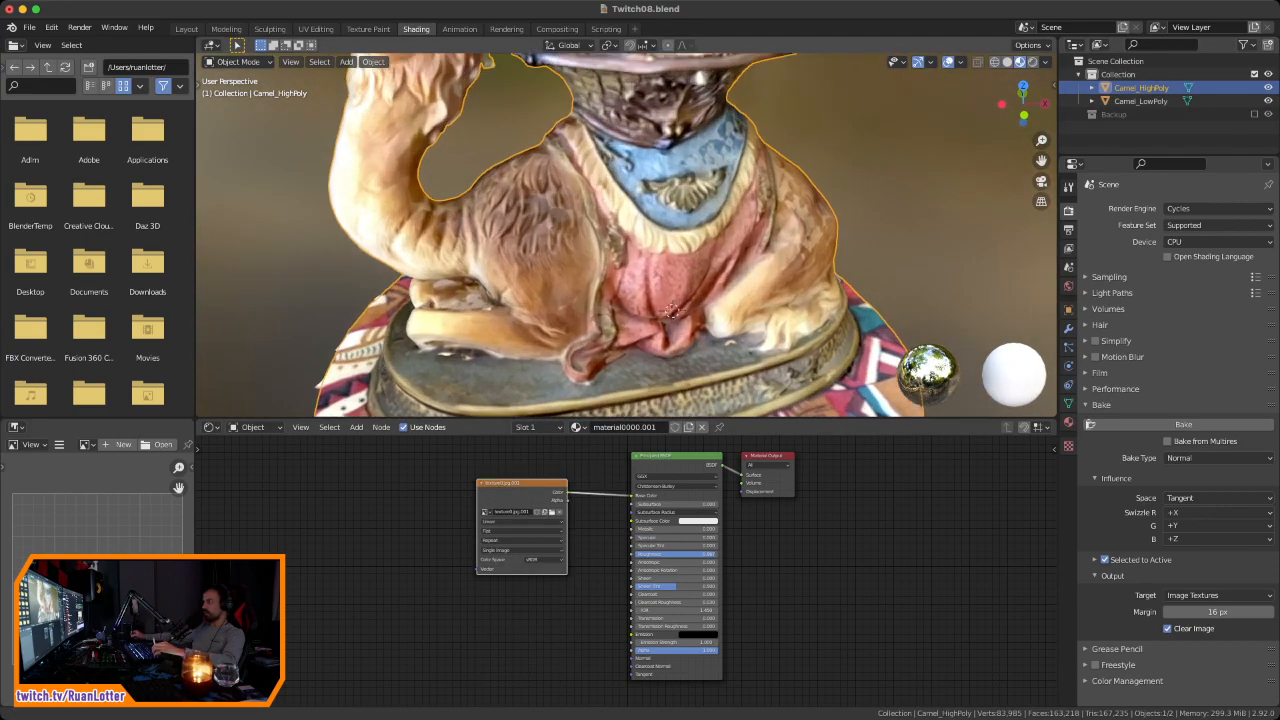
pyautogui.keyDown('shift'); pyautogui.click(672, 311); pyautogui.keyUp('shift')
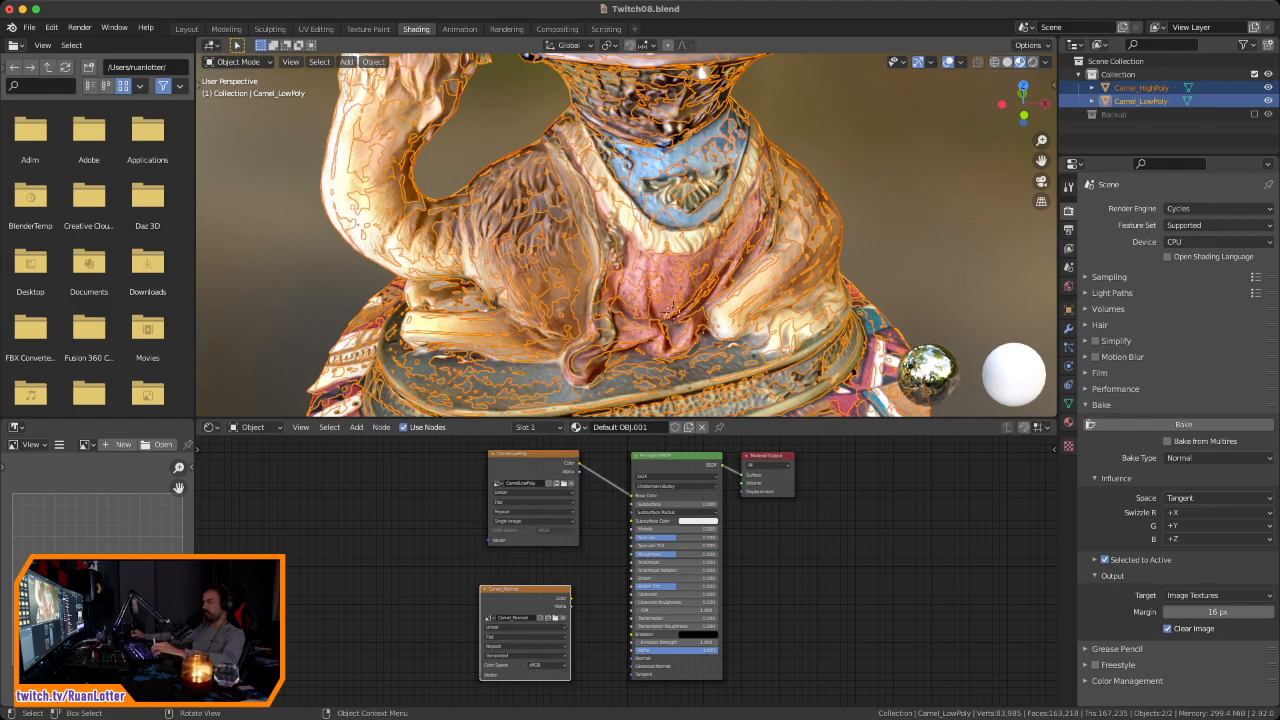
pyautogui.scroll(-3, 672, 311)
pyautogui.moveTo(672, 311); pyautogui.dragTo(692, 276, button='middle')
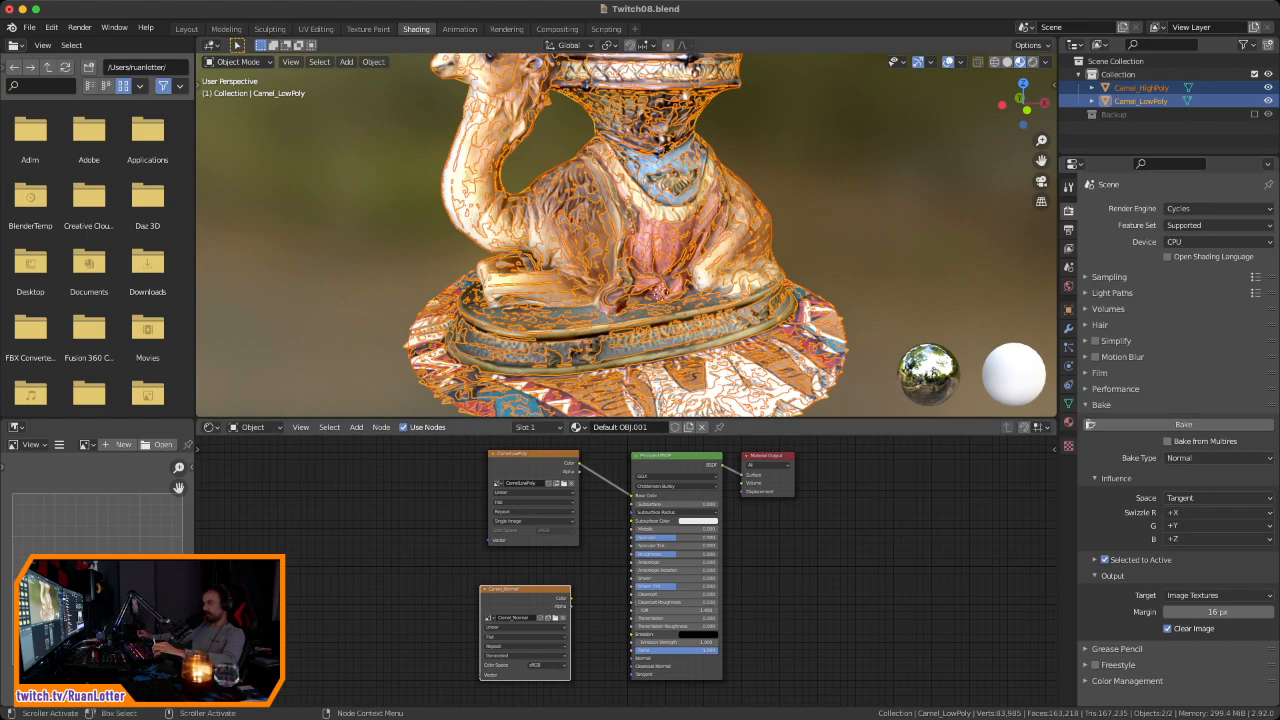
pyautogui.click(1180, 424)
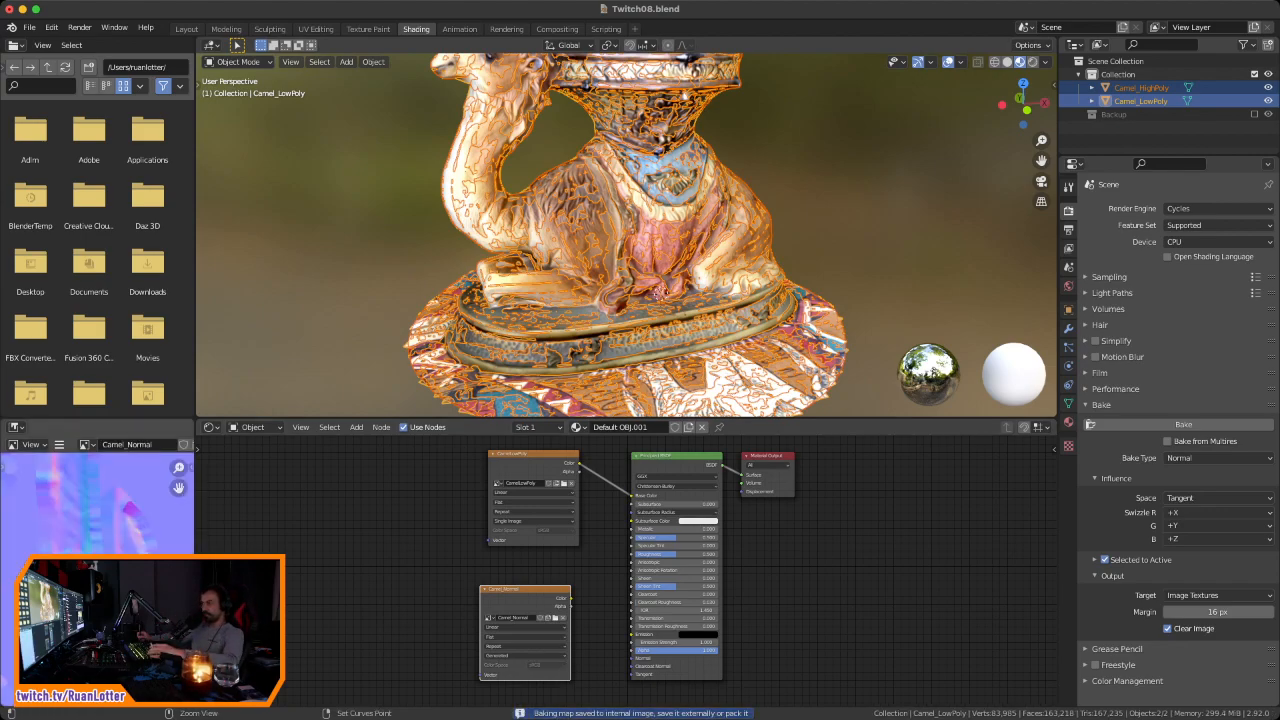
# Step: Examine the baked Camel_Normal map for artifacts, both as a whole and in close-up
pyautogui.scroll(-5, 97, 525)
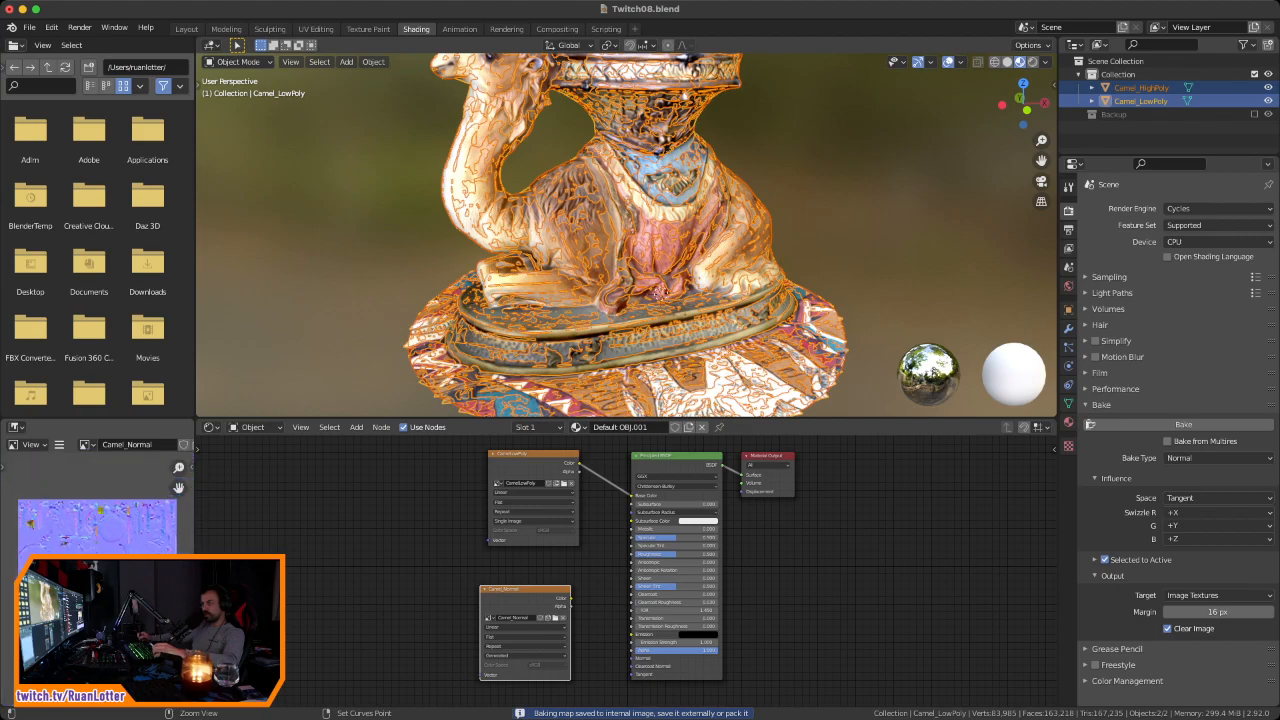
pyautogui.scroll(6, 97, 525)
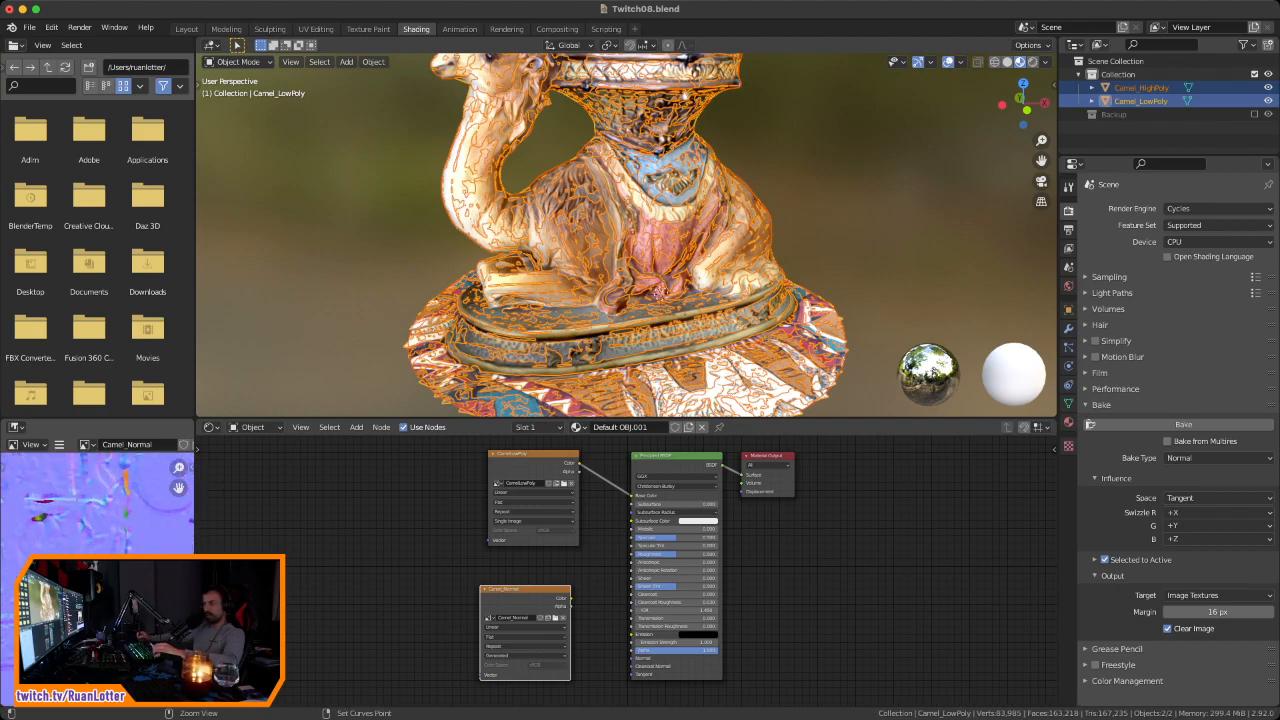
pyautogui.scroll(-3, 97, 525)
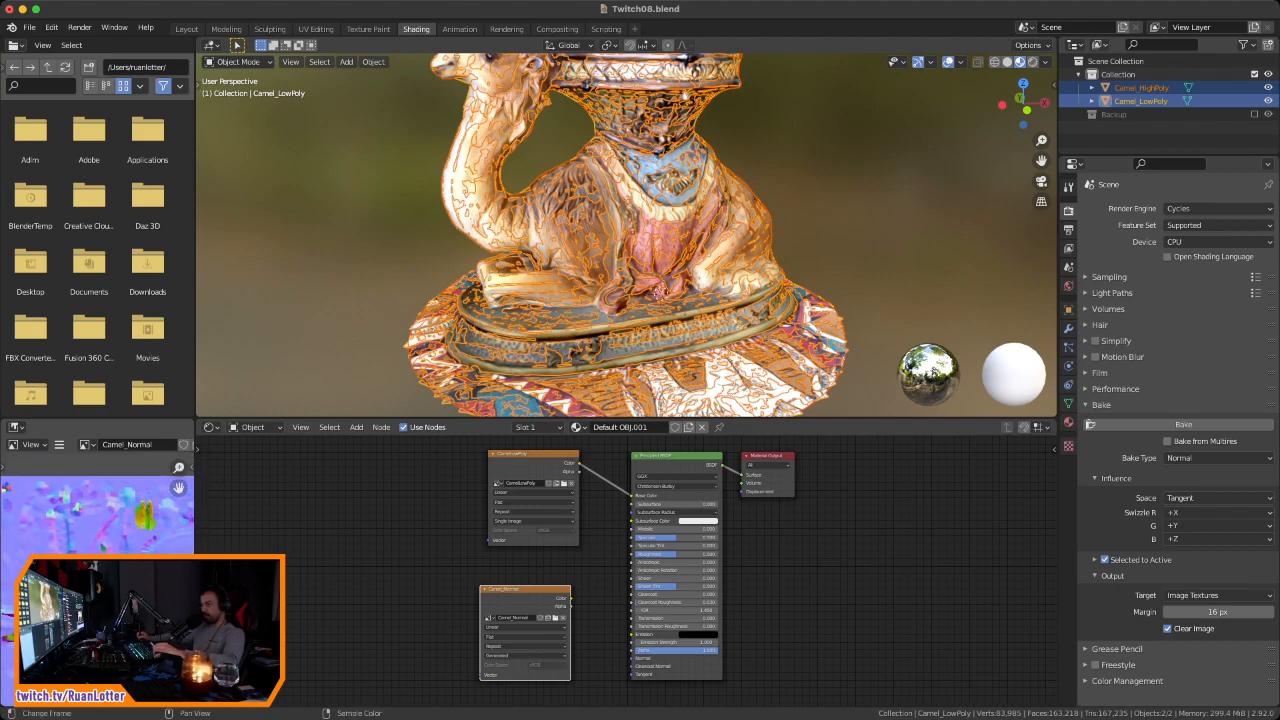
pyautogui.scroll(-4, 97, 525)
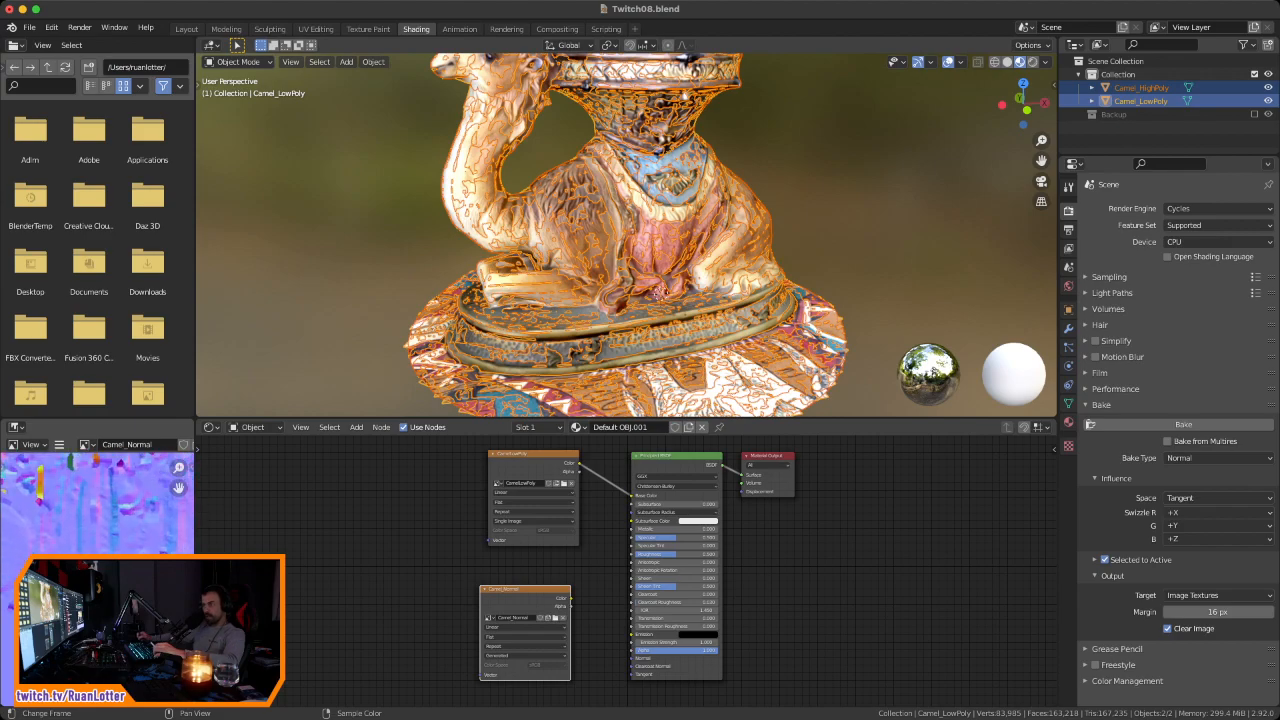
pyautogui.scroll(3, 97, 525)
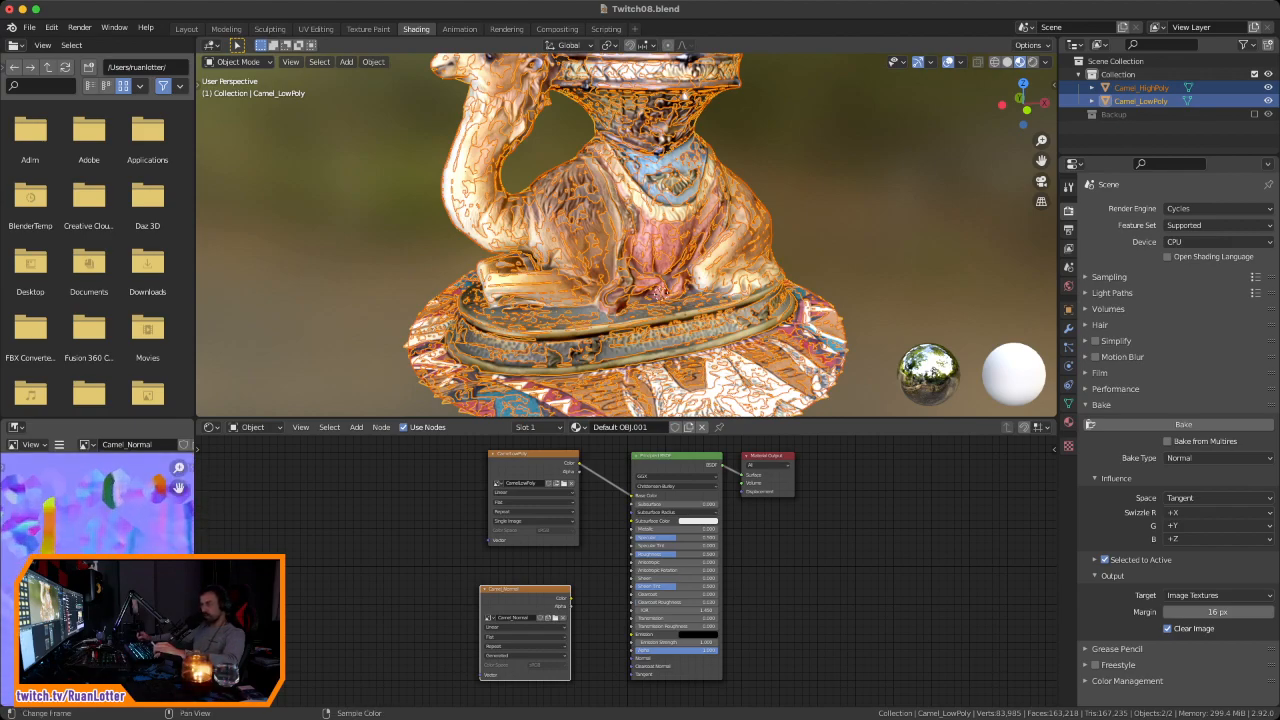
pyautogui.scroll(-3, 97, 525)
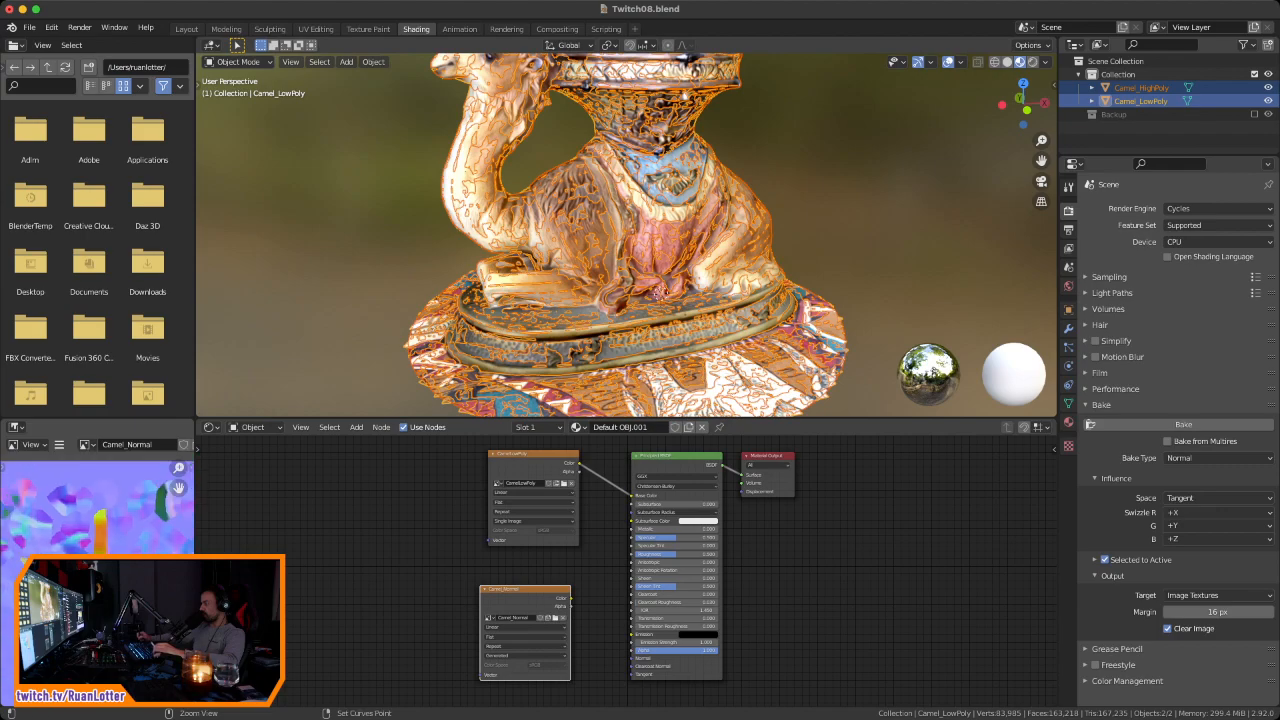
pyautogui.scroll(-2, 97, 525)
pyautogui.scroll(2, 97, 525)
pyautogui.scroll(-2, 97, 525)
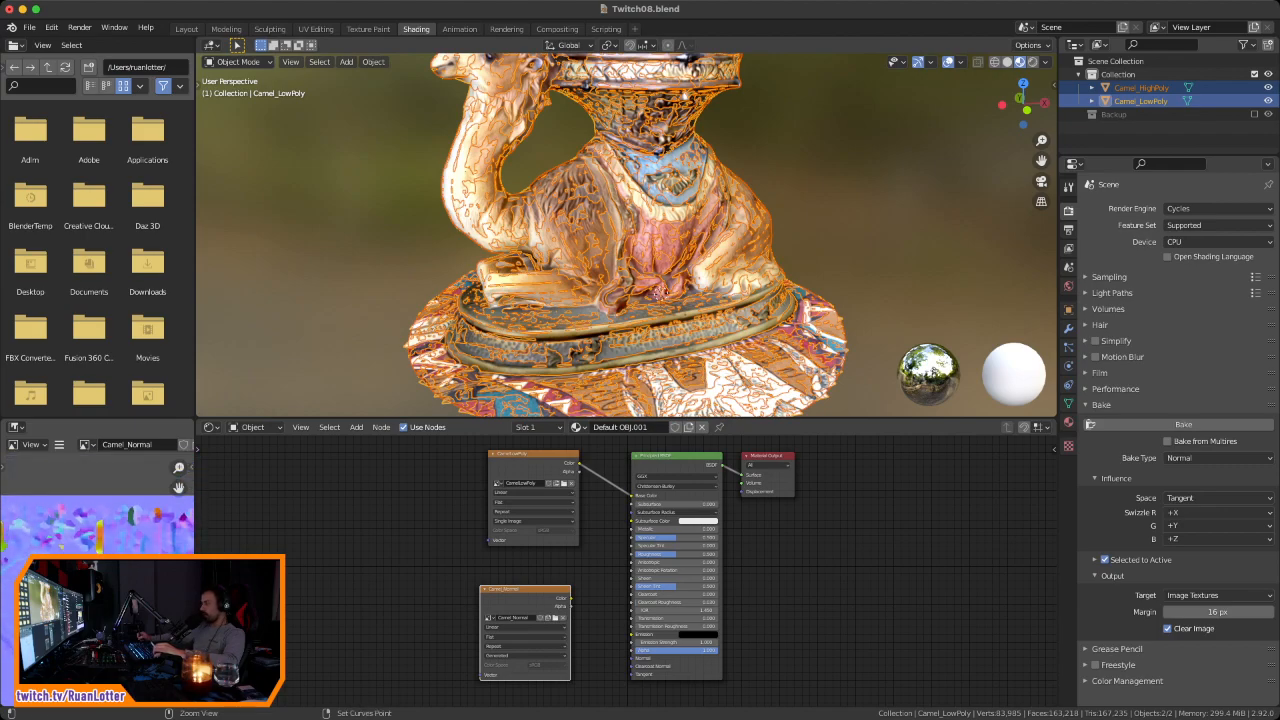
pyautogui.scroll(3, 97, 525)
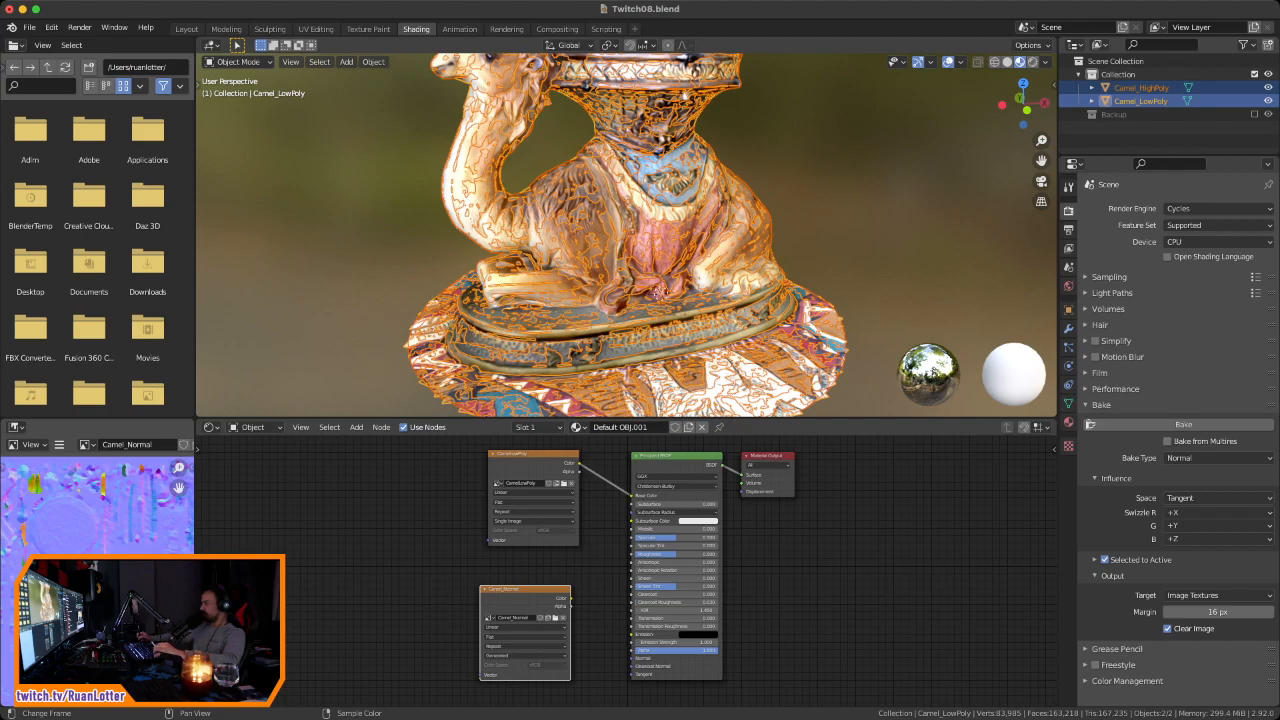
pyautogui.scroll(4, 97, 525)
pyautogui.scroll(4, 97, 525)
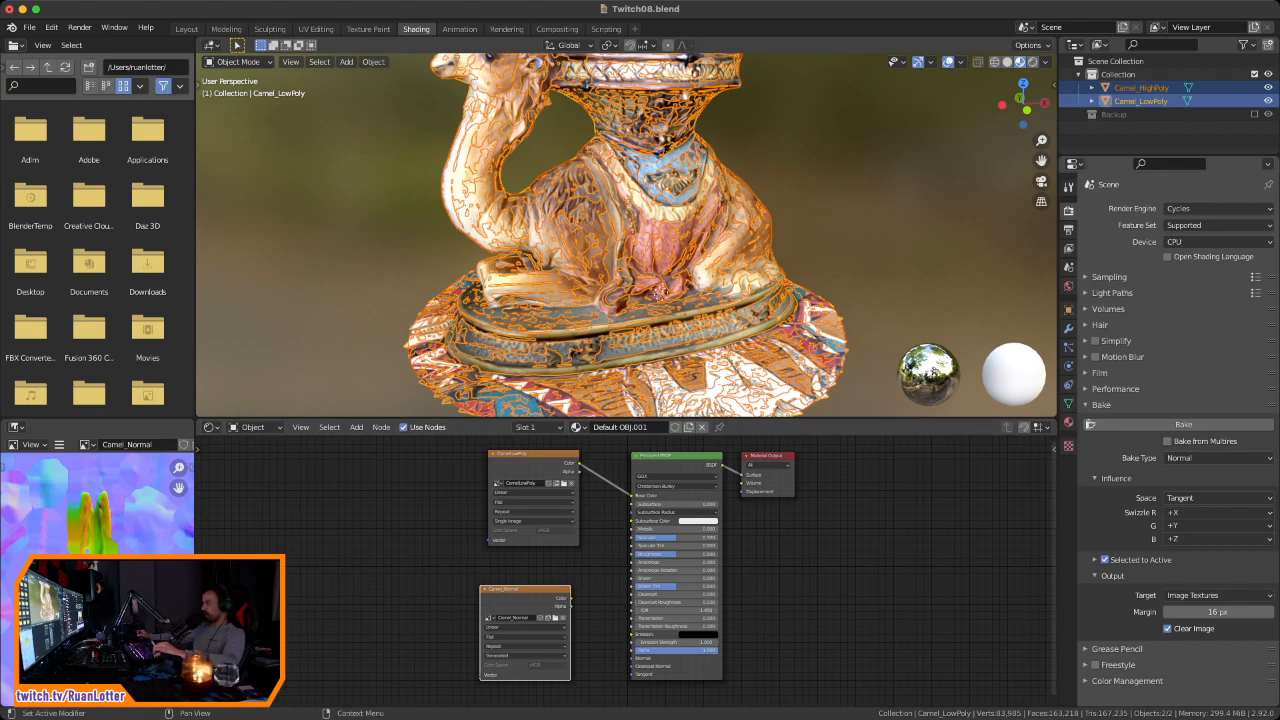
# Step: Set the Selected to Active extrusion to 0.4 m and bake the normal map again
pyautogui.click(1097, 559)
pyautogui.scroll(-2, 1170, 500)
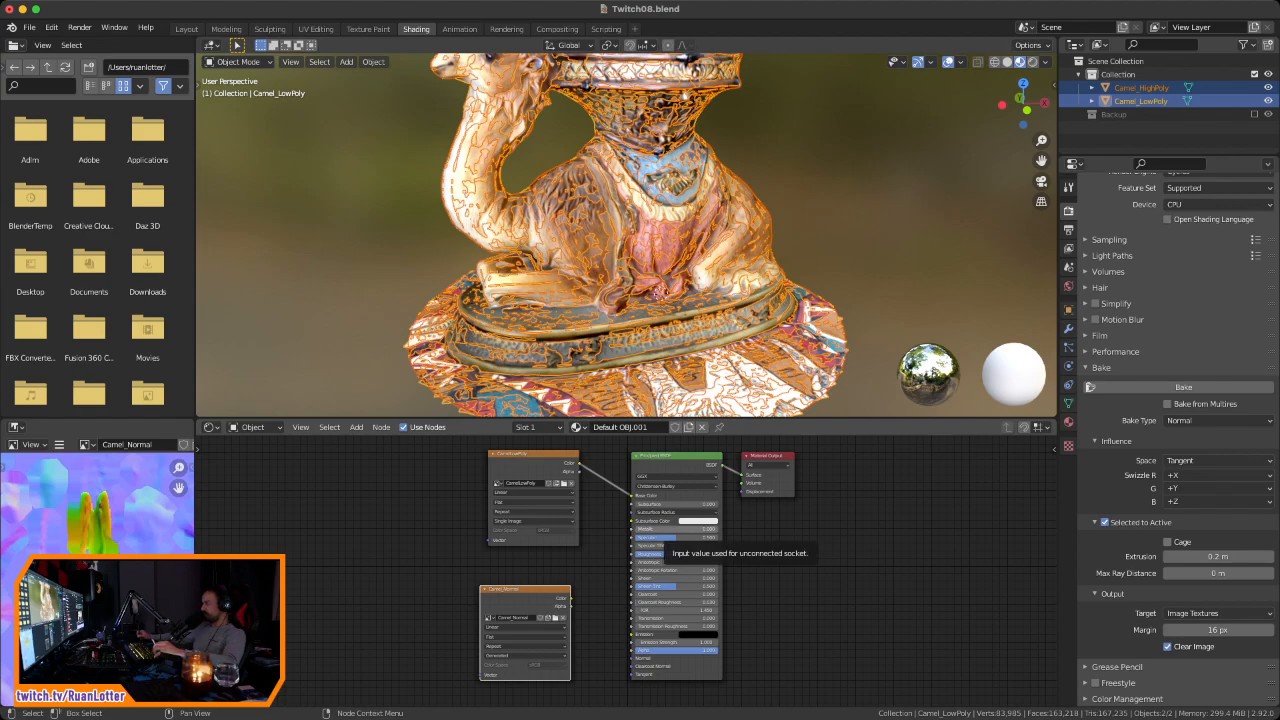
pyautogui.scroll(1, 1170, 440)
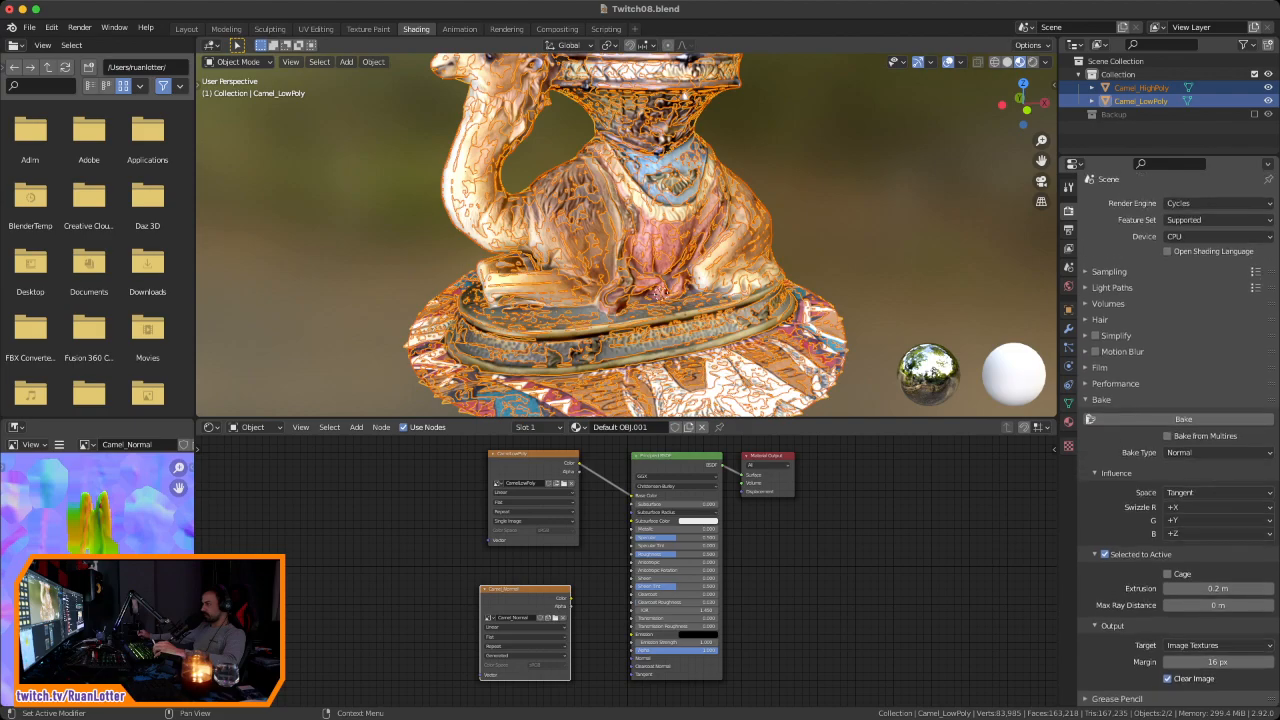
pyautogui.scroll(-1, 1170, 440)
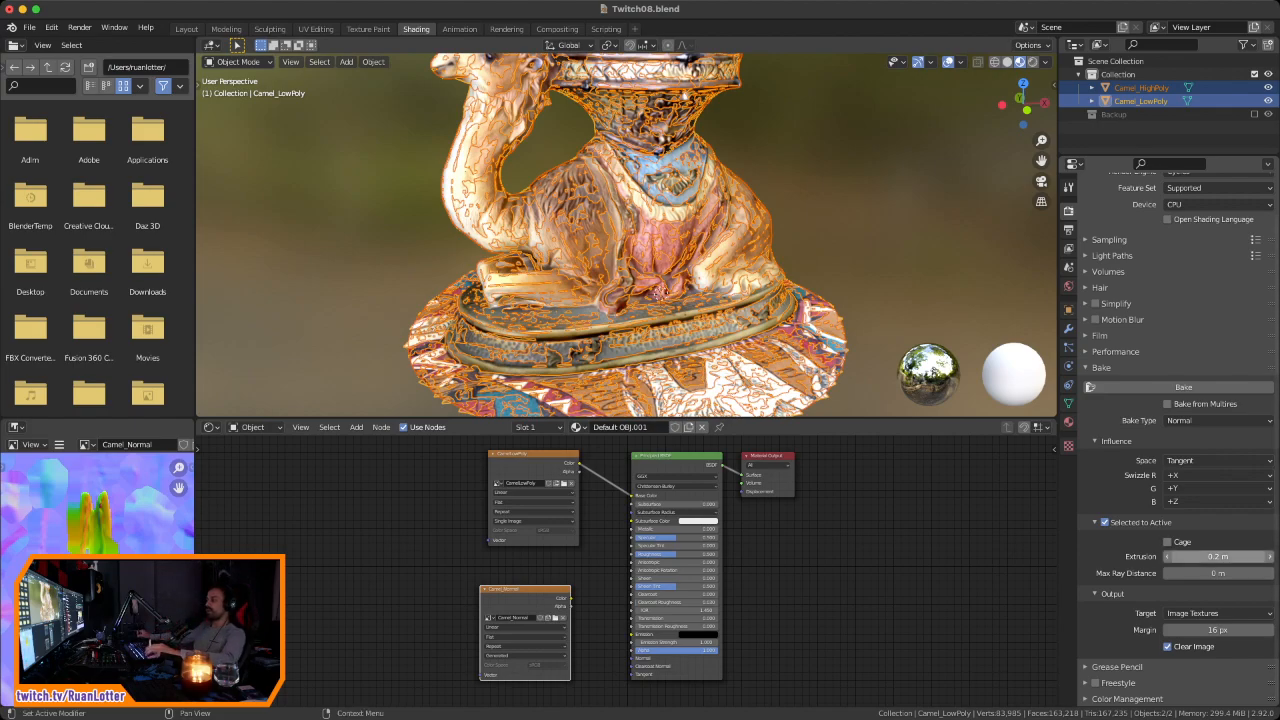
pyautogui.click(1218, 556)
pyautogui.write('0.4')
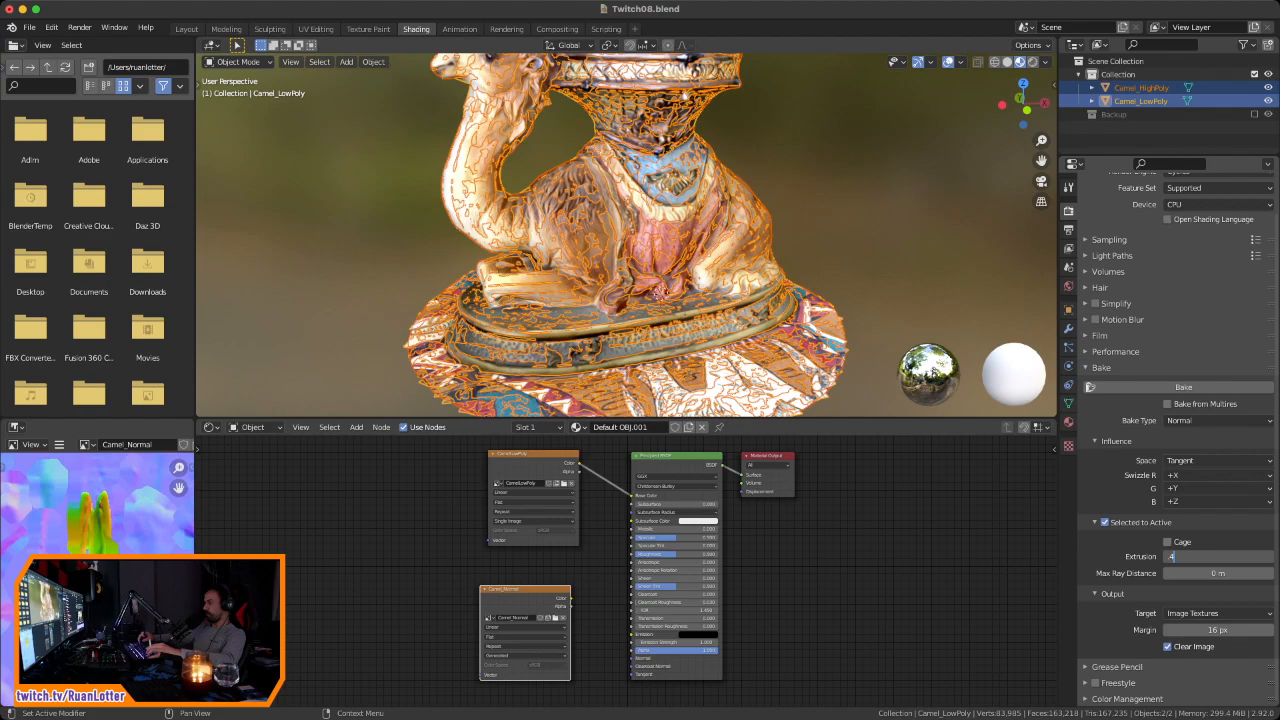
pyautogui.press('Return')
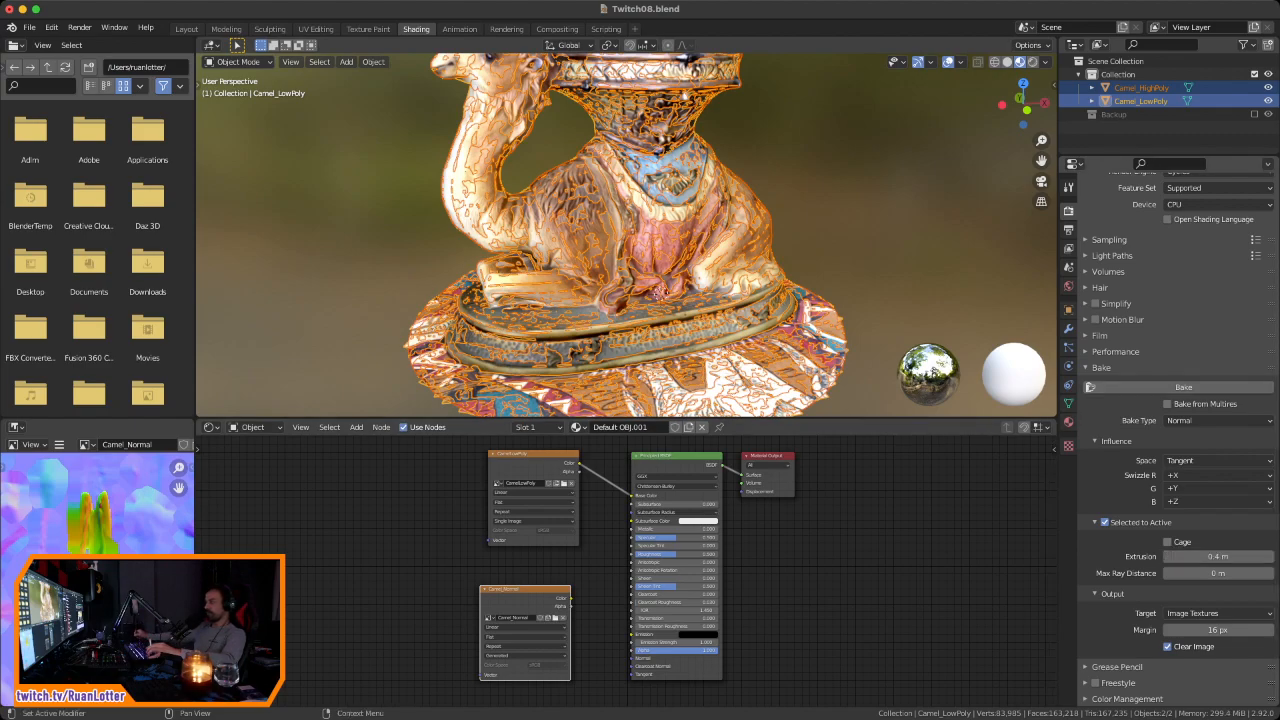
pyautogui.click(1183, 387)
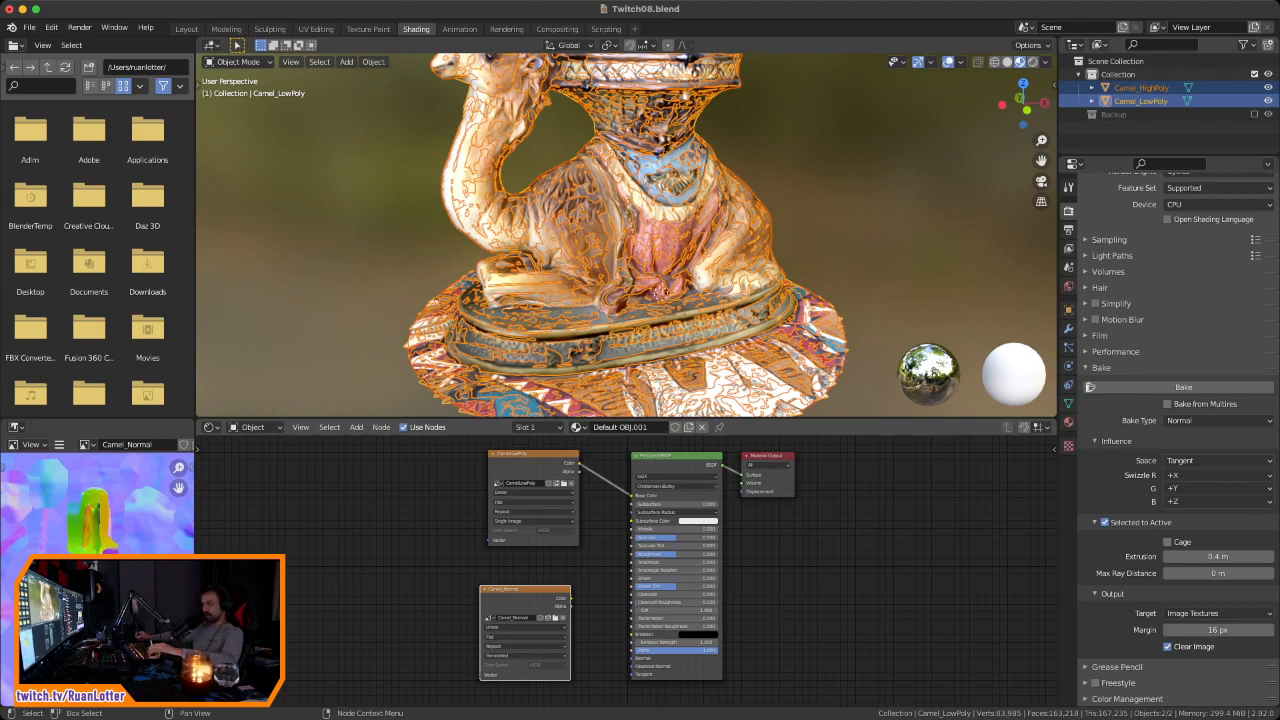
# Step: Examine the rebaked Camel_Normal map and the camel's base up close
pyautogui.scroll(4, 5, 528)
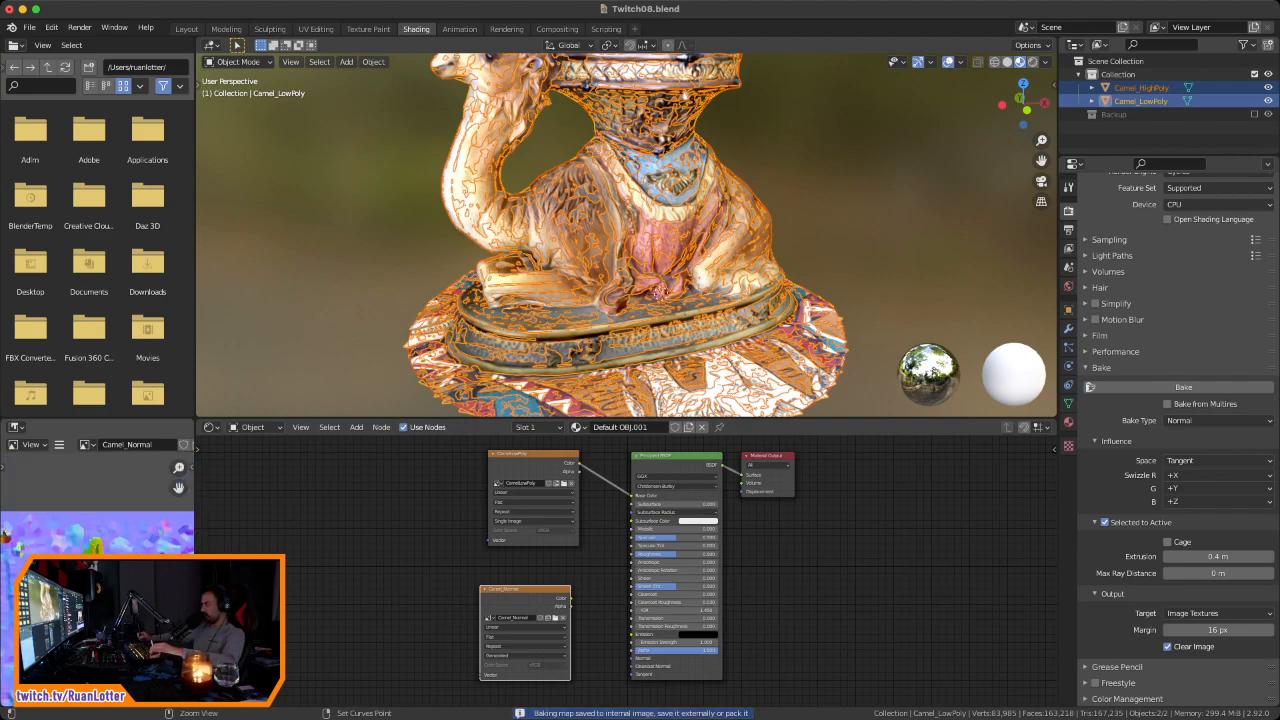
pyautogui.scroll(3, 5, 528)
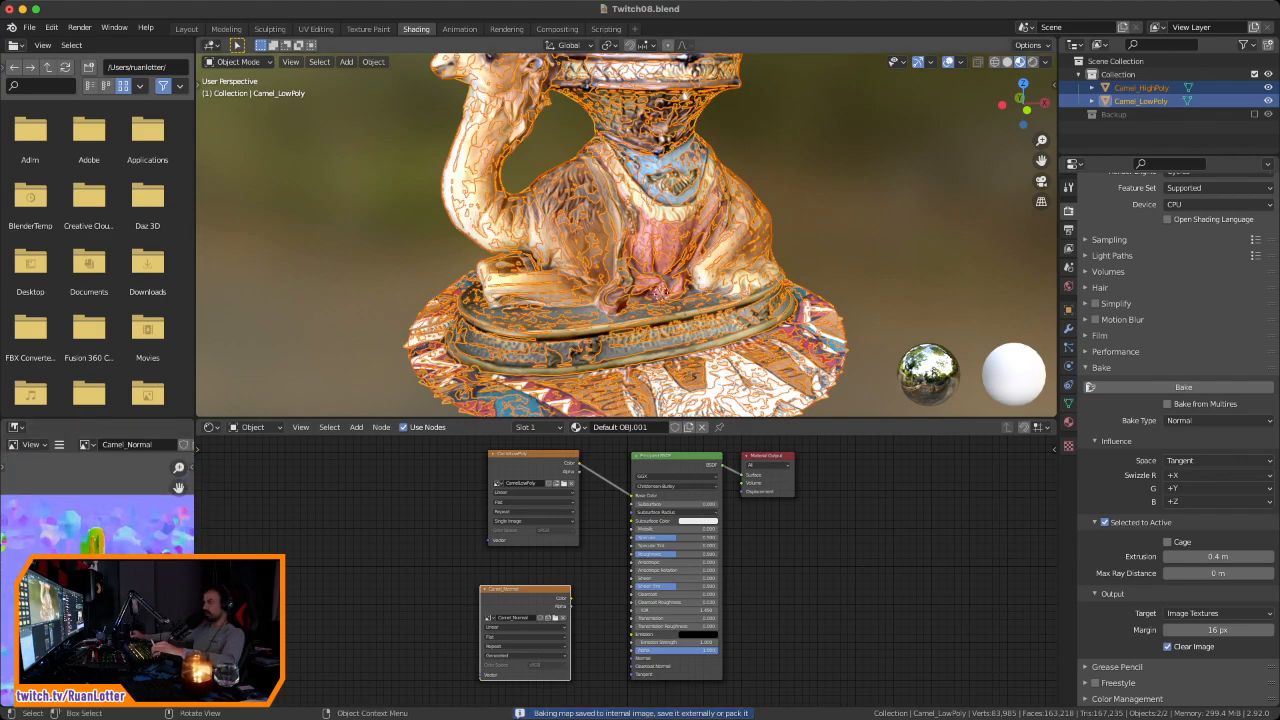
pyautogui.scroll(-5, 626, 235)
pyautogui.scroll(7, 626, 235)
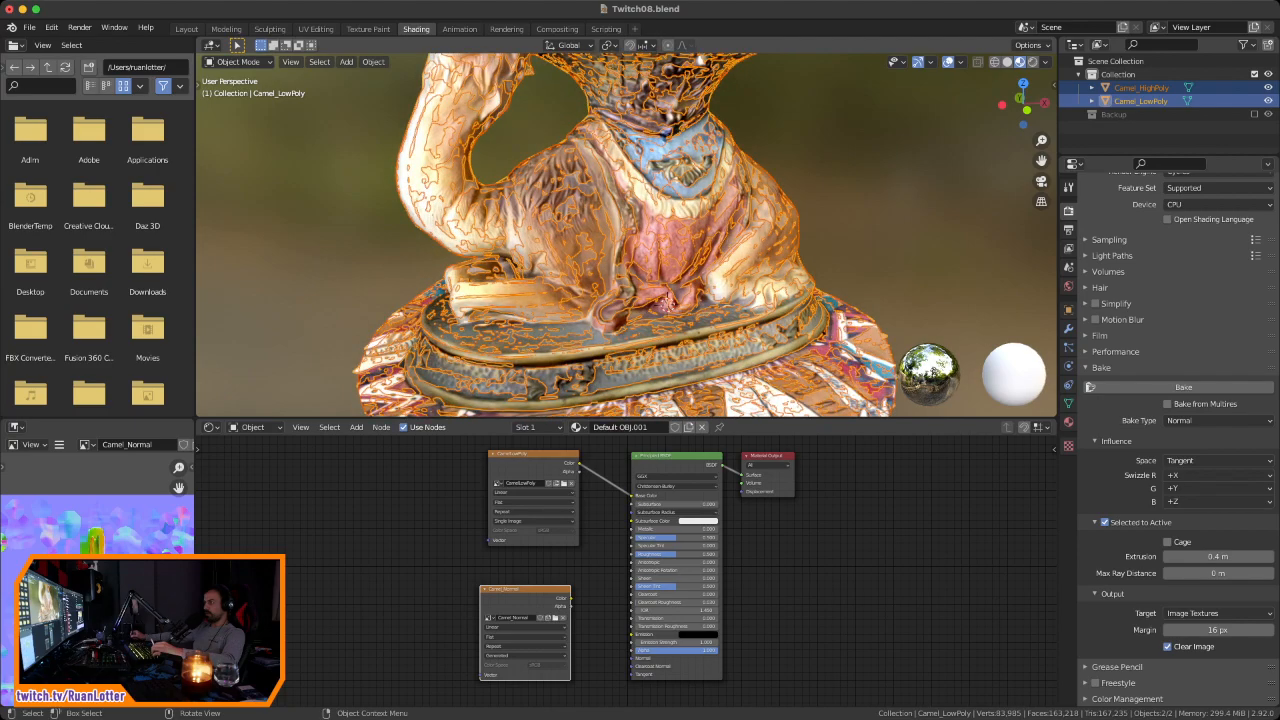
pyautogui.scroll(-3, 658, 288)
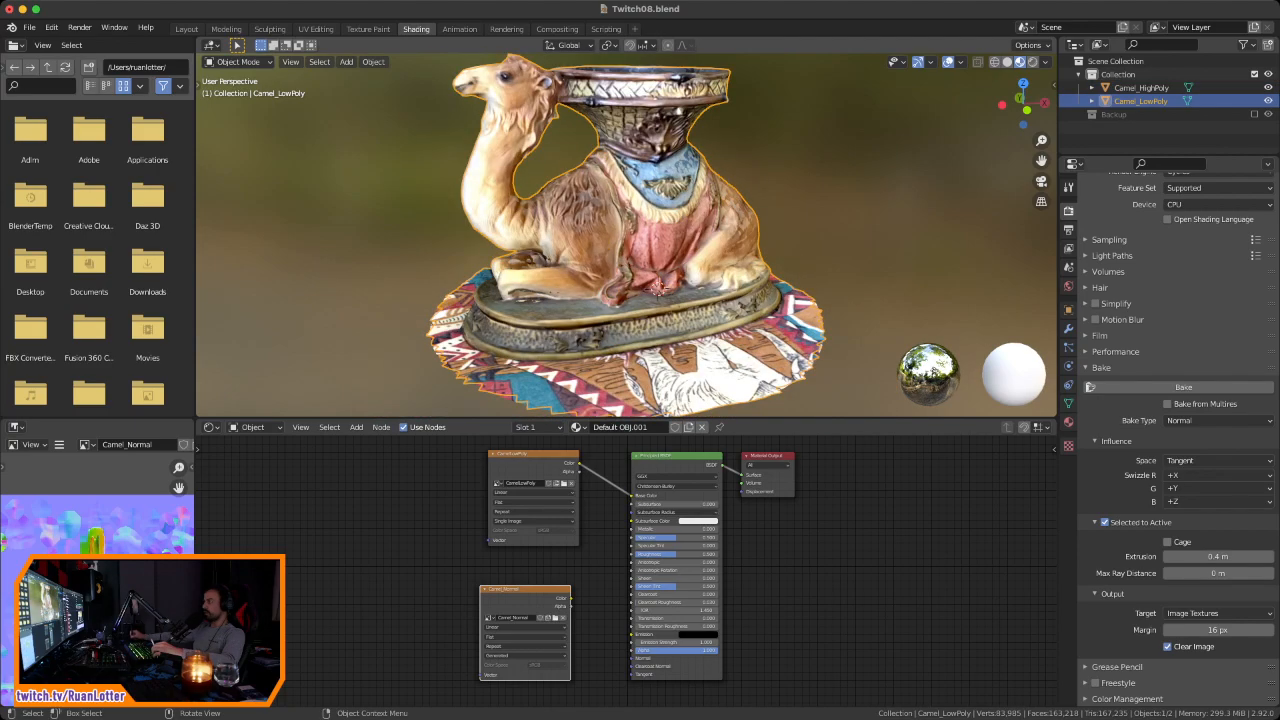
# Step: Select Camel_HighPoly and check its transform dimensions
pyautogui.click(658, 288)
pyautogui.press('n')
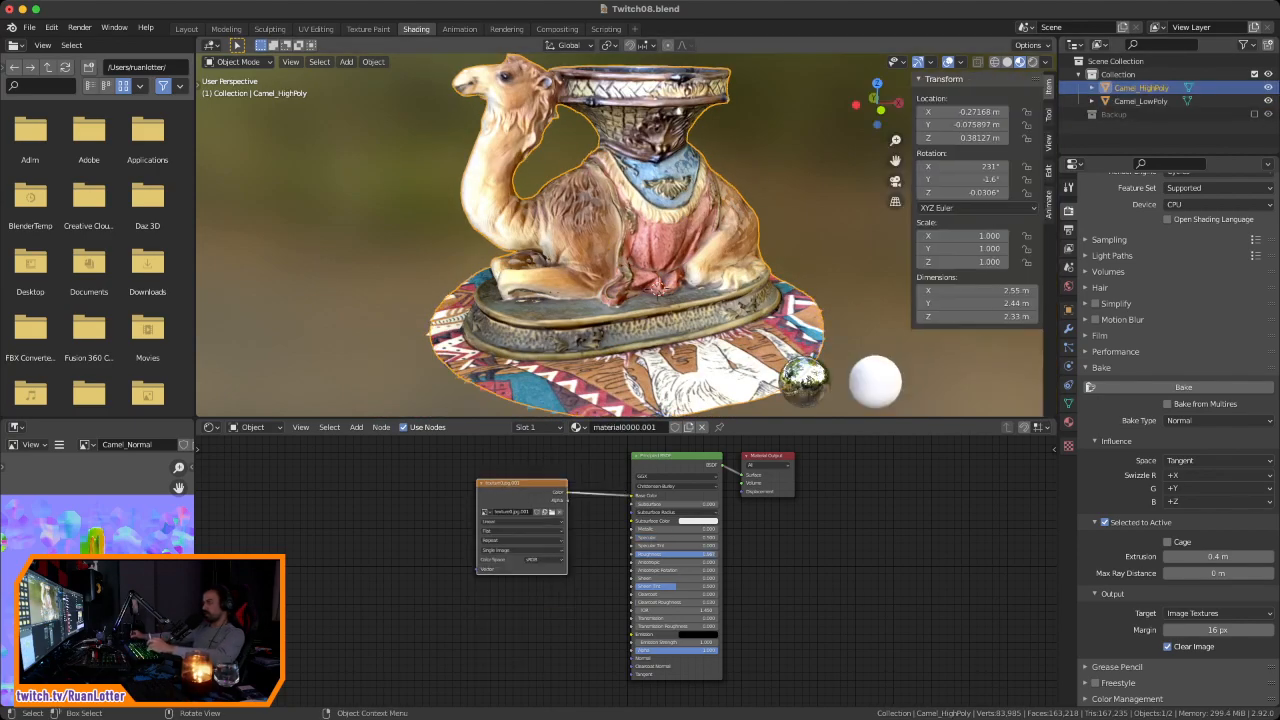
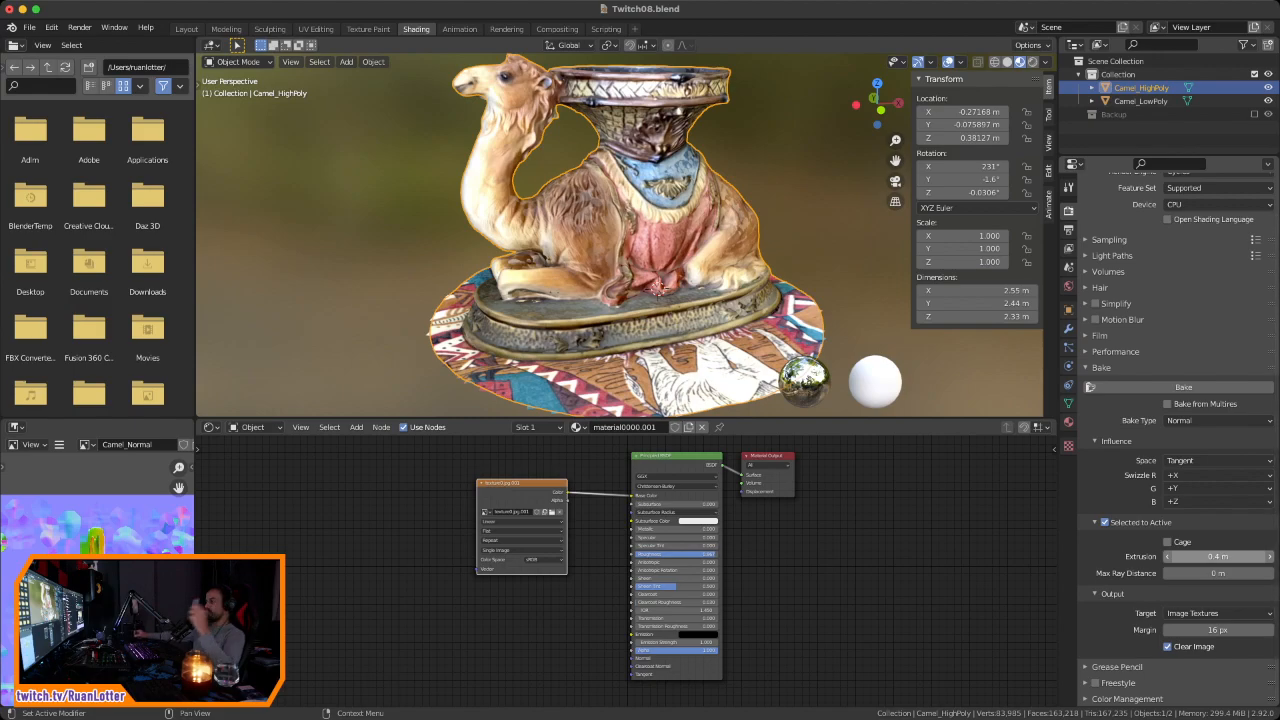
pyautogui.press('n')
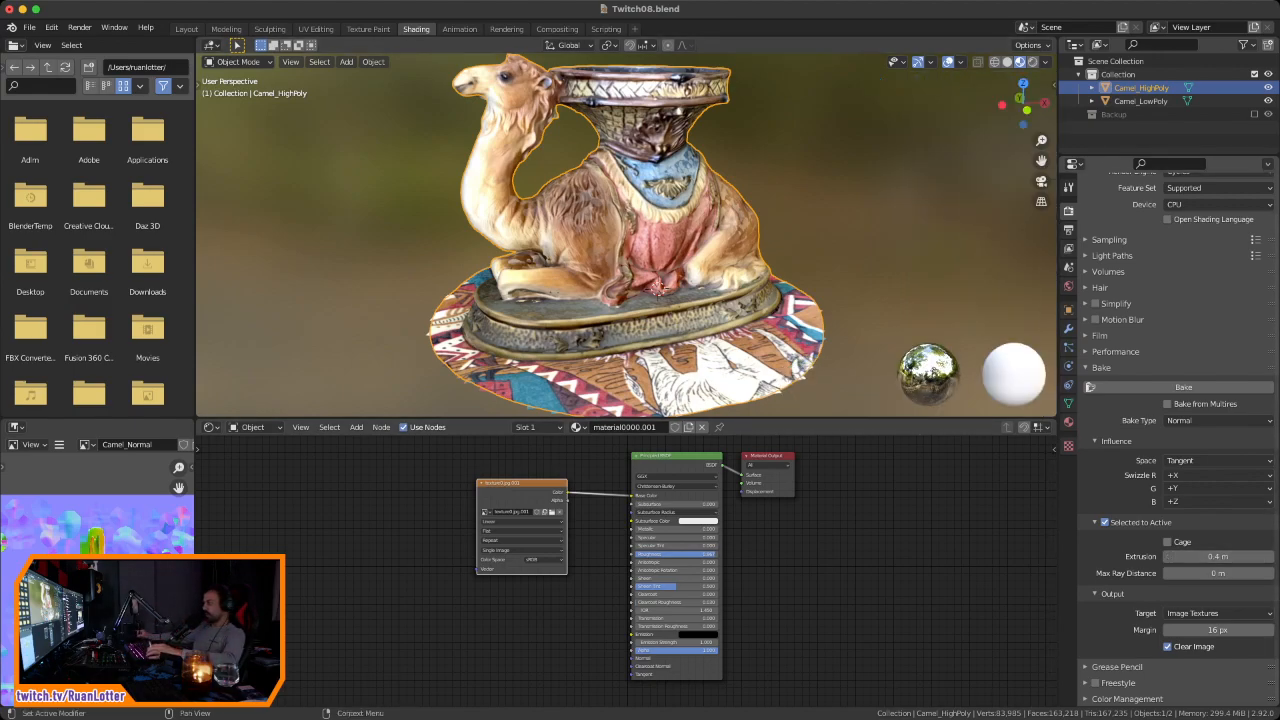
# Step: Try Selected to Active extrusion values of 1 m and 0.2 m for the normal bake
pyautogui.click(1175, 556)
pyautogui.write('1')
pyautogui.press('Return')
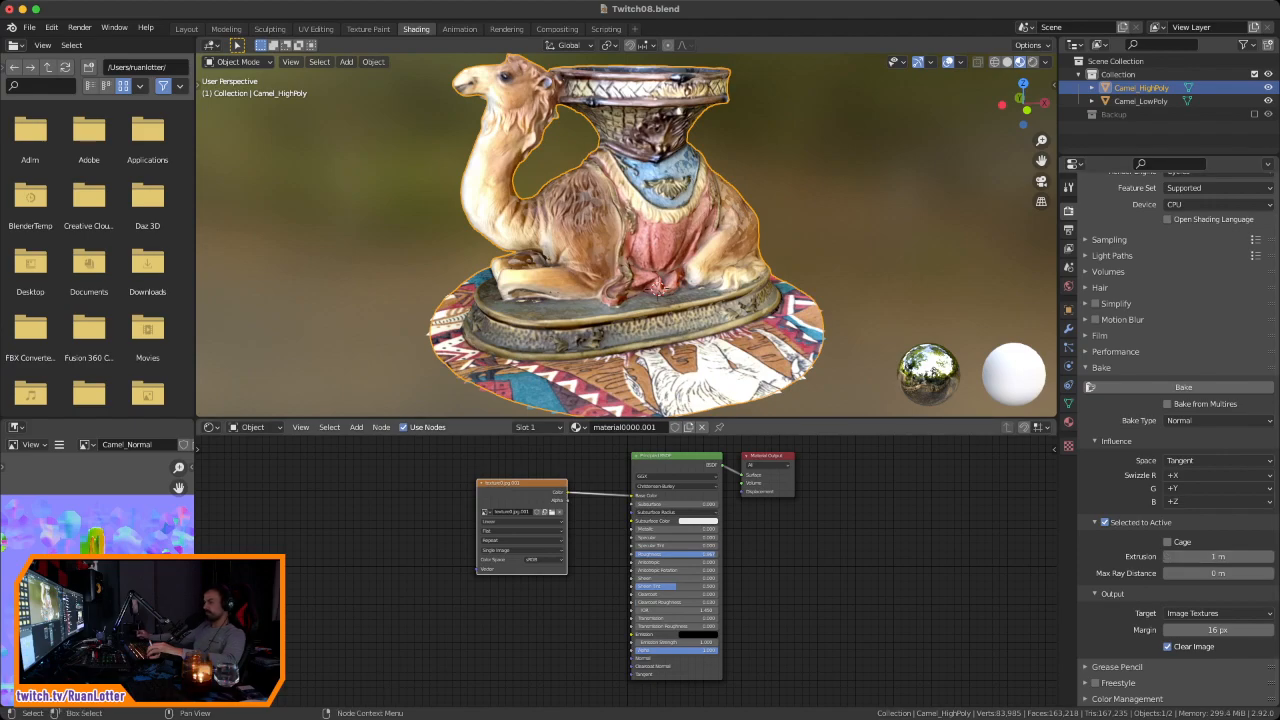
pyautogui.moveTo(620, 560); pyautogui.dragTo(596, 567, button='middle')
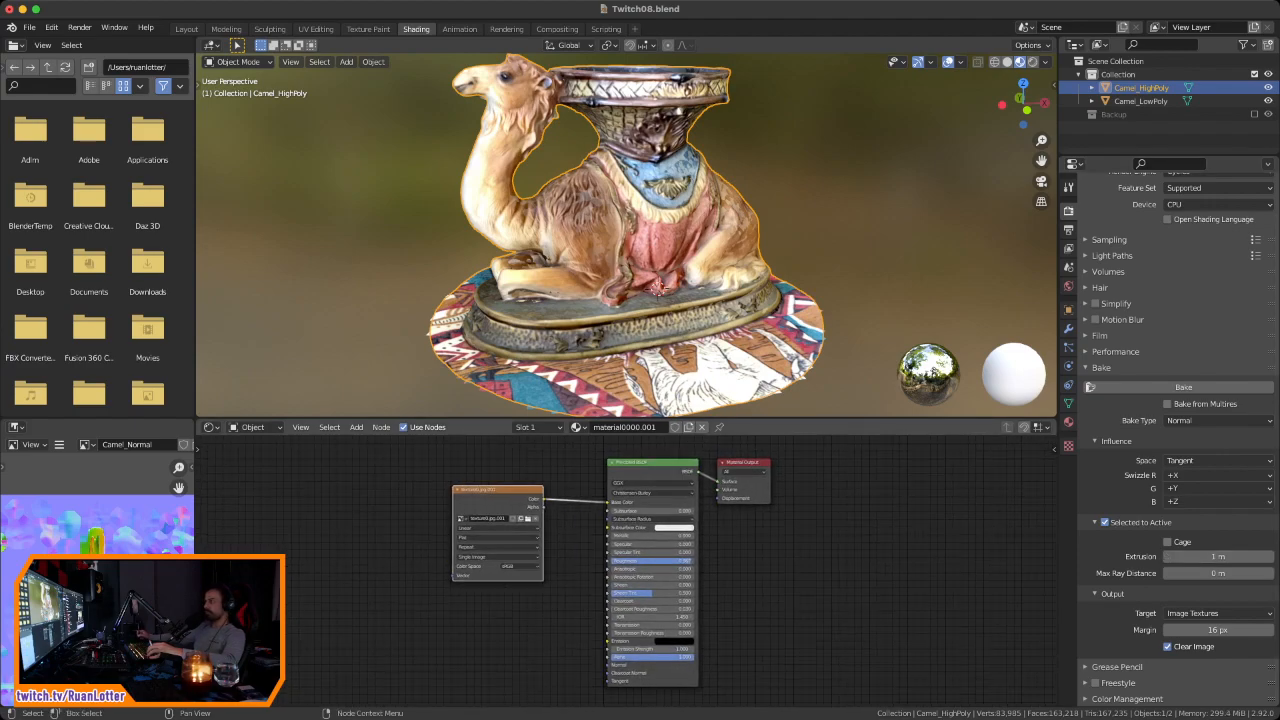
pyautogui.click(612, 245)
pyautogui.click(612, 245)
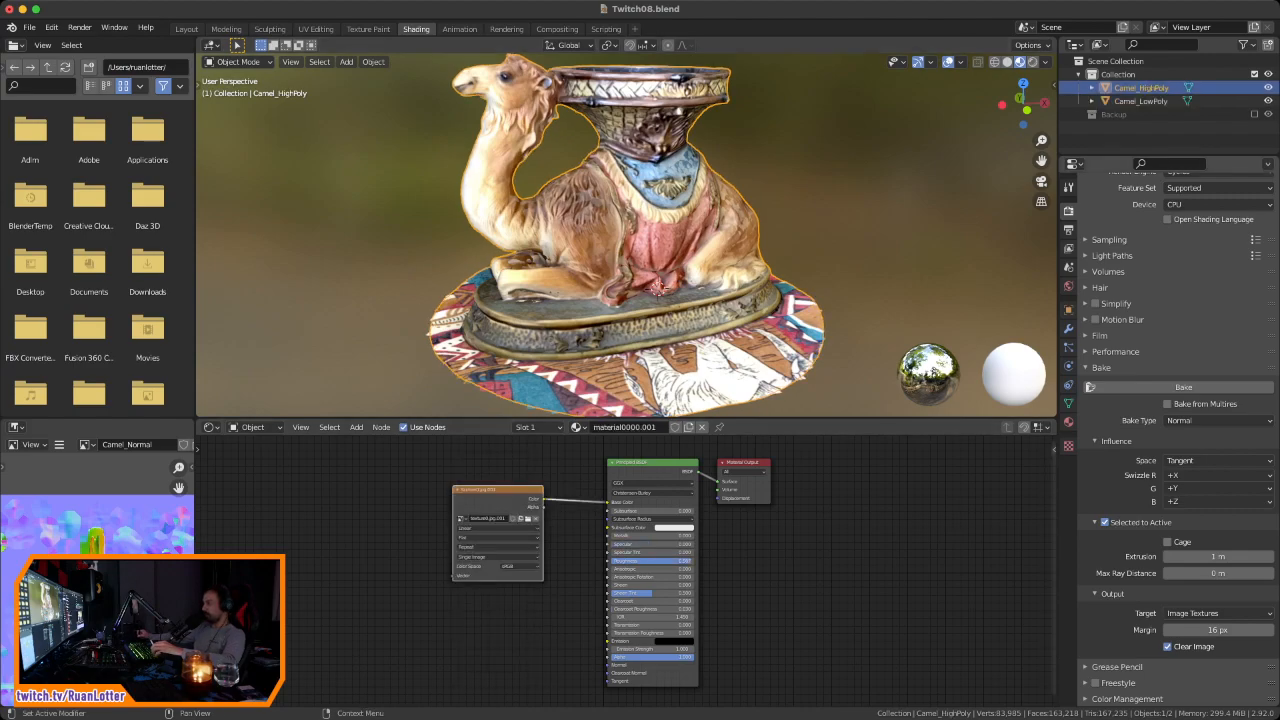
pyautogui.click(1180, 556)
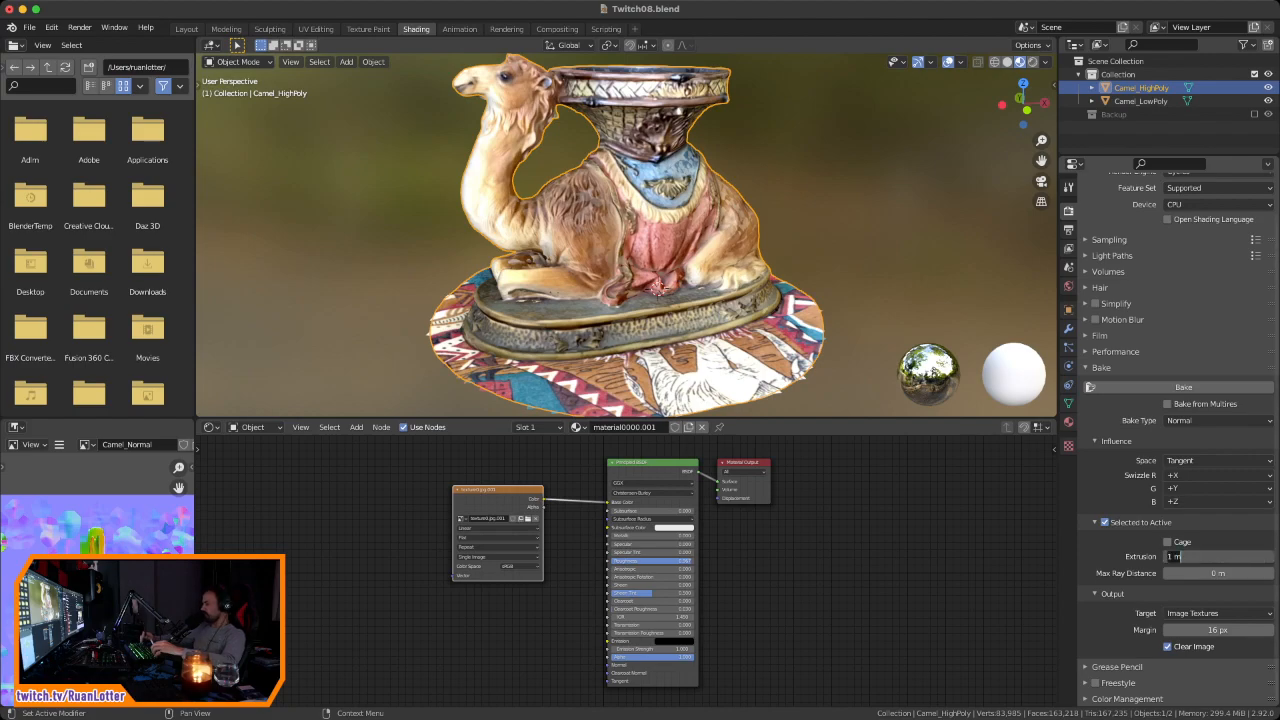
pyautogui.write('0.2')
pyautogui.press('Return')
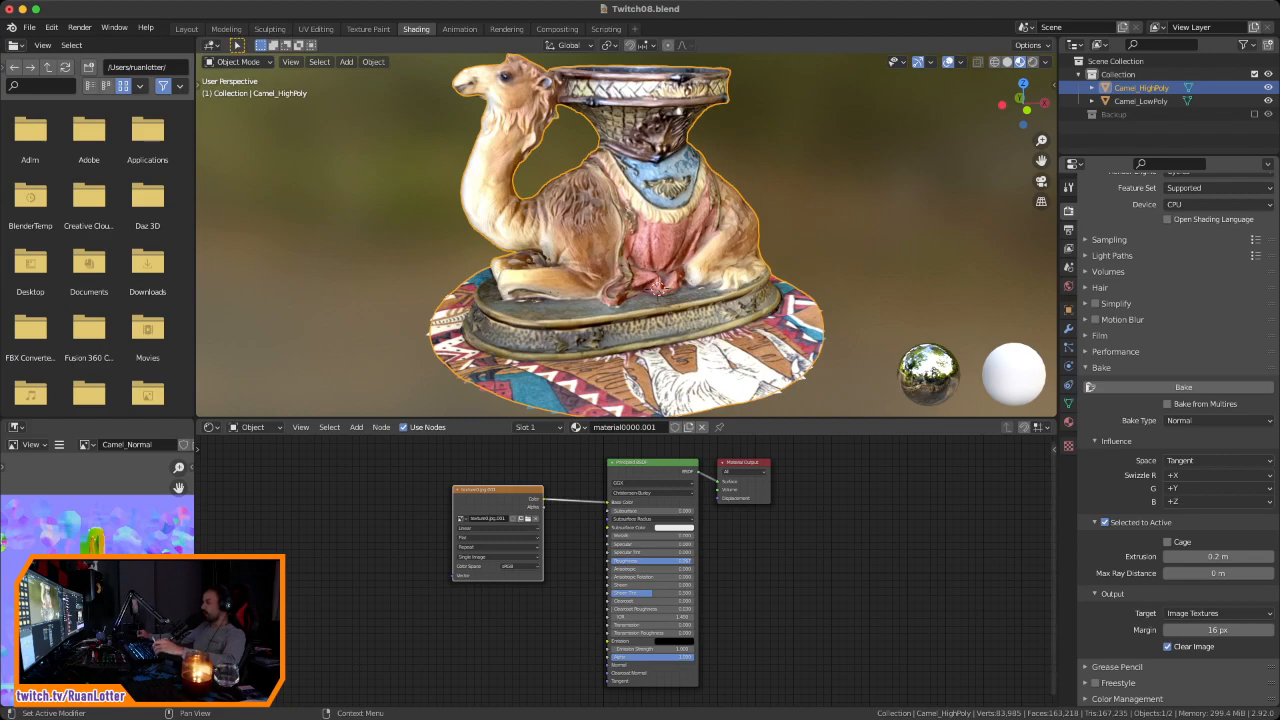
# Step: Set the extrusion to 0.1 m and bake the normal map from Camel_HighPoly onto the active Camel_LowPoly
pyautogui.click(1186, 556)
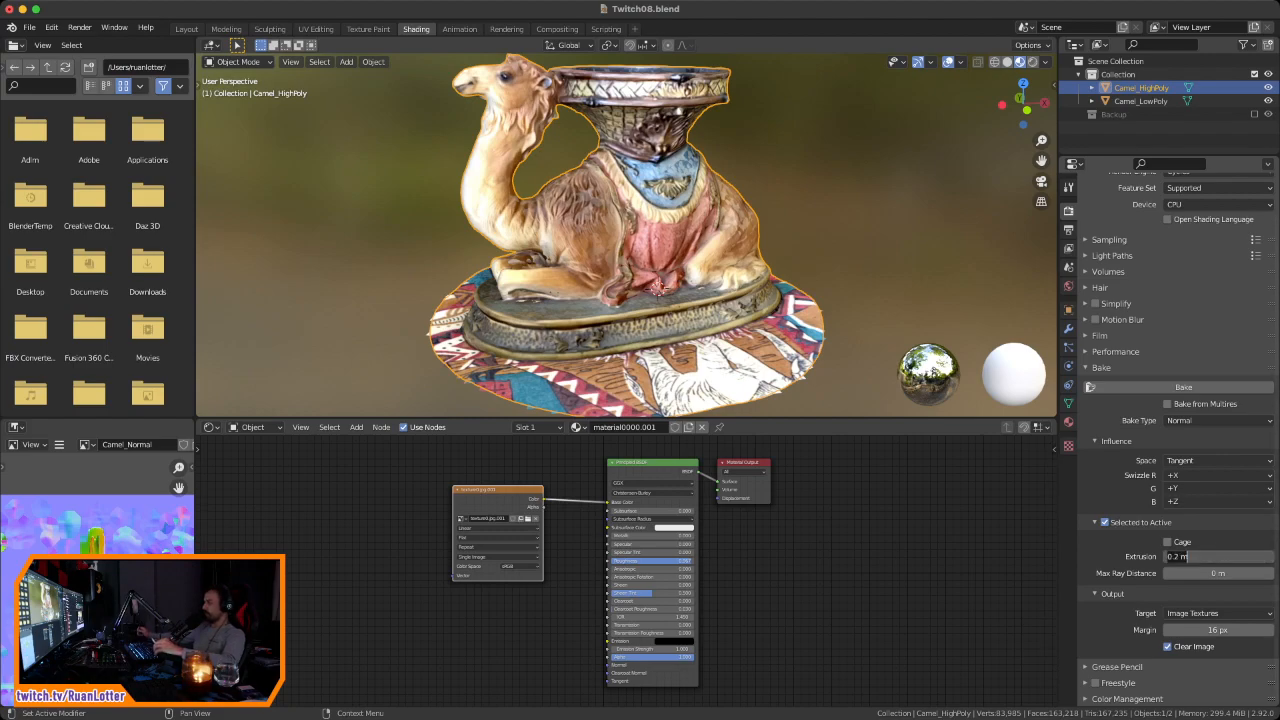
pyautogui.write('0.1')
pyautogui.press('Return')
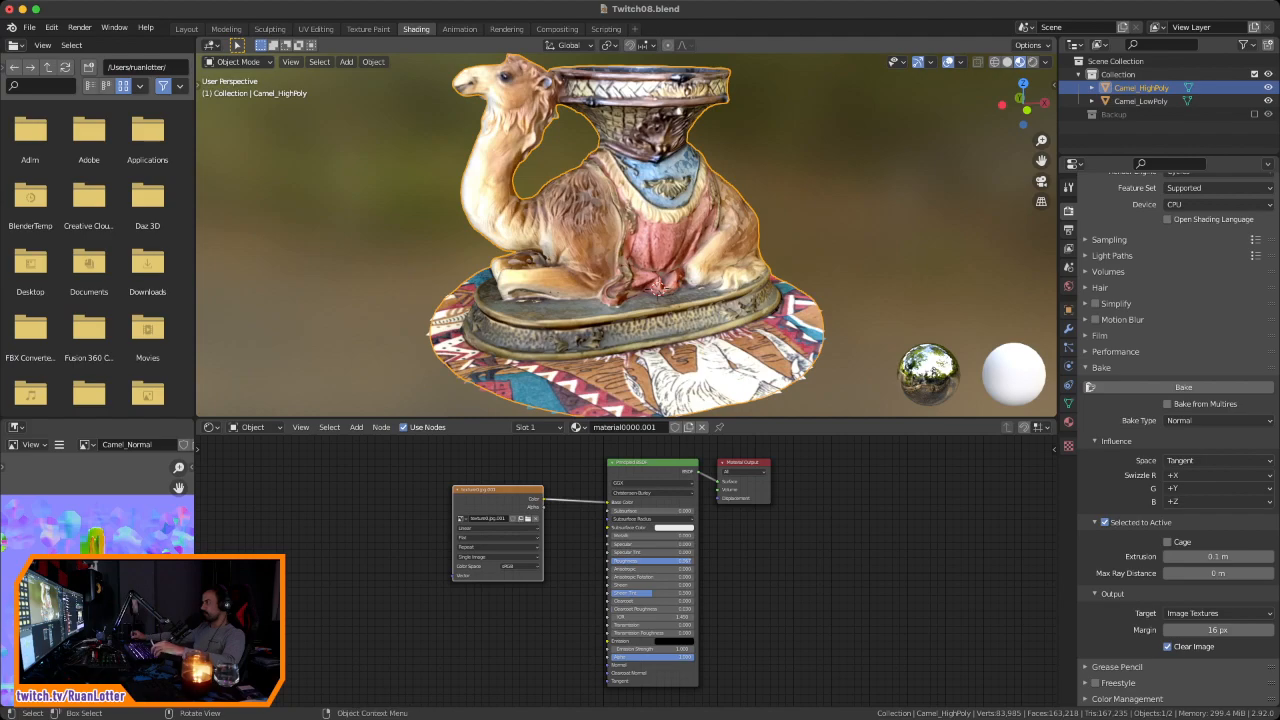
pyautogui.keyDown('shift'); pyautogui.click(658, 287); pyautogui.keyUp('shift')
pyautogui.click(1090, 387)
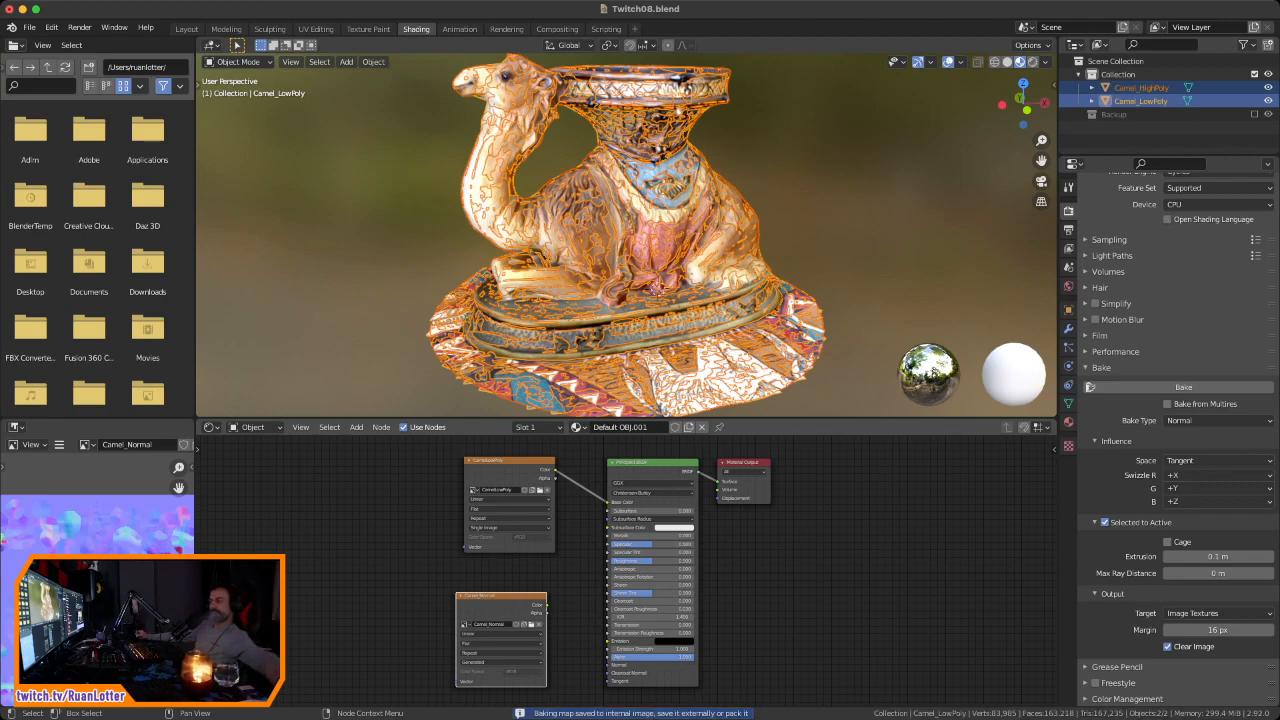
# Step: Inspect the Camel_Normal map baked with the 0.1 m extrusion, in close-up and as a whole
pyautogui.moveTo(100, 500)
pyautogui.keyDown('ctrl'); pyautogui.mouseDown(button='middle')
pyautogui.moveTo(100, 540)
pyautogui.moveTo(100, 490)
pyautogui.mouseUp(button='middle'); pyautogui.keyUp('ctrl')
pyautogui.moveTo(100, 550); pyautogui.dragTo(100, 505, button='middle')
pyautogui.moveTo(100, 575); pyautogui.dragTo(100, 455, button='middle')
pyautogui.keyDown('ctrl'); pyautogui.moveTo(100, 500); pyautogui.dragTo(100, 545, button='middle'); pyautogui.keyUp('ctrl')
pyautogui.moveTo(100, 545)
pyautogui.mouseDown(button='middle')
pyautogui.moveTo(74, 507)
pyautogui.moveTo(100, 521)
pyautogui.moveTo(100, 495)
pyautogui.moveTo(80, 485)
pyautogui.moveTo(90, 545)
pyautogui.moveTo(105, 510)
pyautogui.moveTo(150, 490)
pyautogui.moveTo(101, 490)
pyautogui.moveTo(101, 511)
pyautogui.moveTo(94, 485)
pyautogui.moveTo(100, 535)
pyautogui.mouseUp(button='middle')
# Step: Set the Selected to Active extrusion to 0.05 m, rebake the normal map and inspect it
pyautogui.click(1217, 556)
pyautogui.write('0.05')
pyautogui.press('Return')
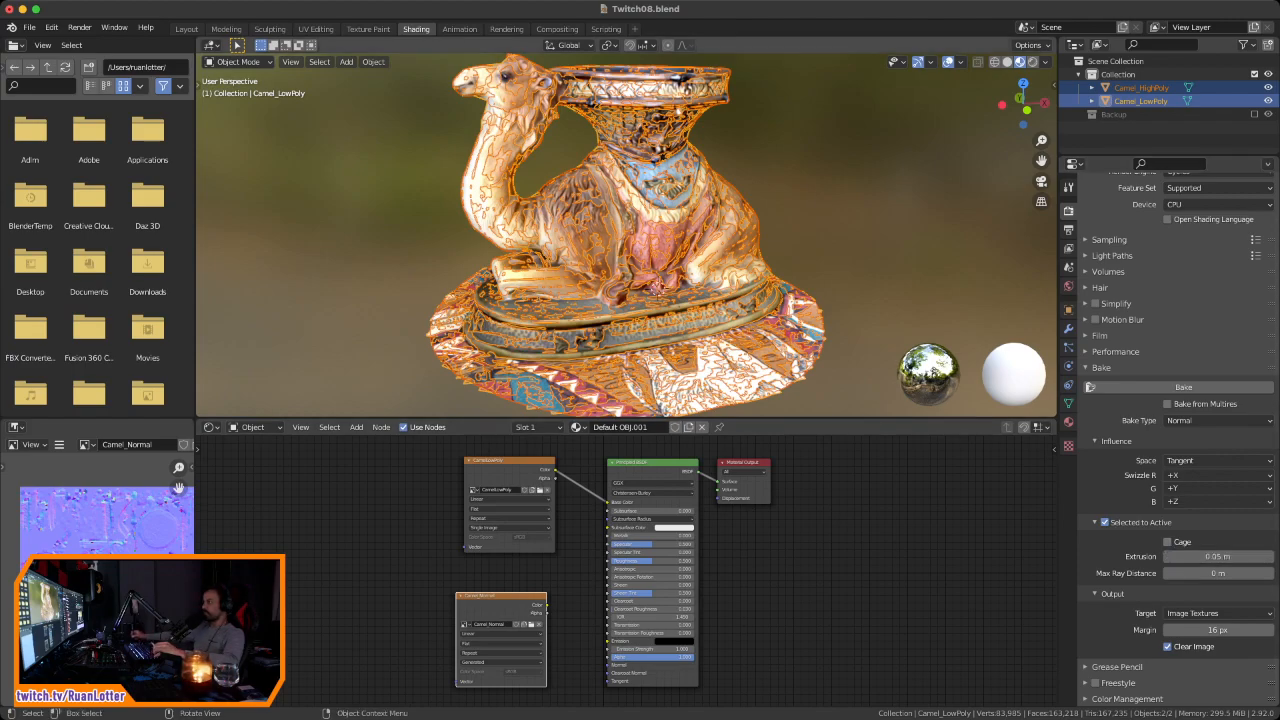
pyautogui.click(1183, 387)
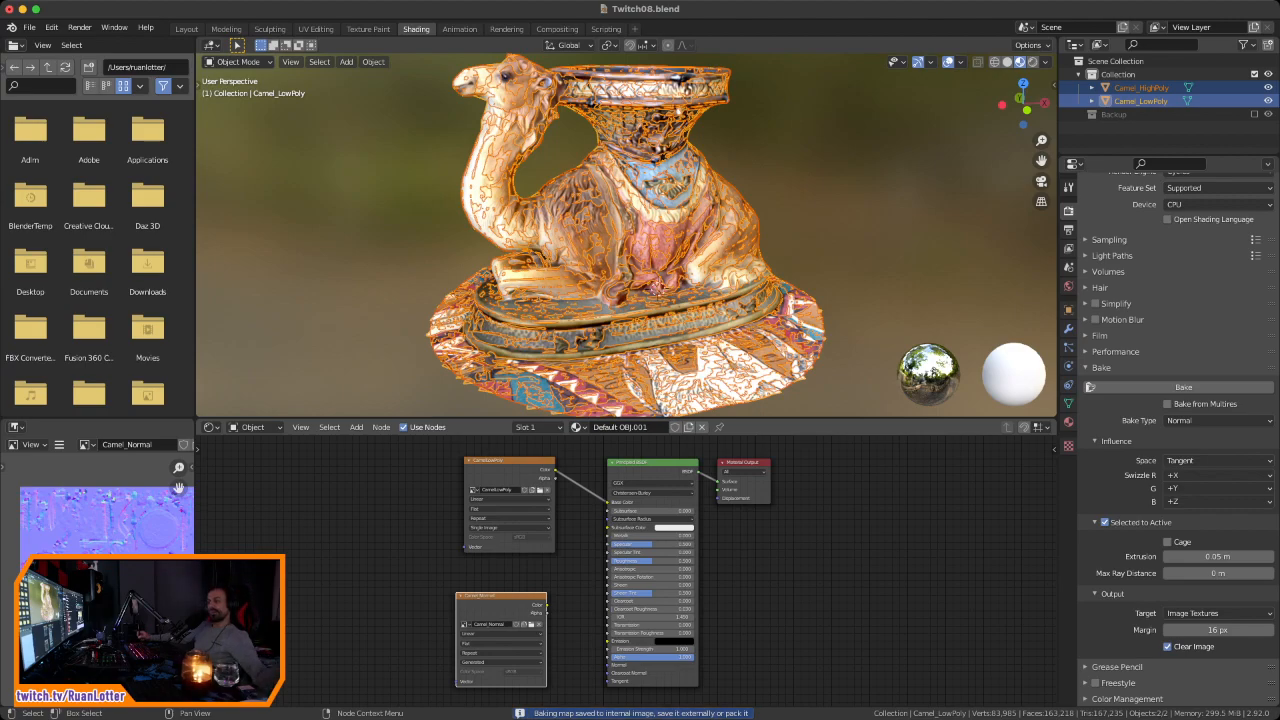
pyautogui.moveTo(100, 520)
pyautogui.keyDown('ctrl'); pyautogui.mouseDown(button='middle')
pyautogui.moveTo(100, 475)
pyautogui.moveTo(108, 540)
pyautogui.mouseUp(button='middle'); pyautogui.keyUp('ctrl')
# Step: Set the Selected to Active extrusion to 0.01 m and bake the normal map again
pyautogui.click(1217, 557)
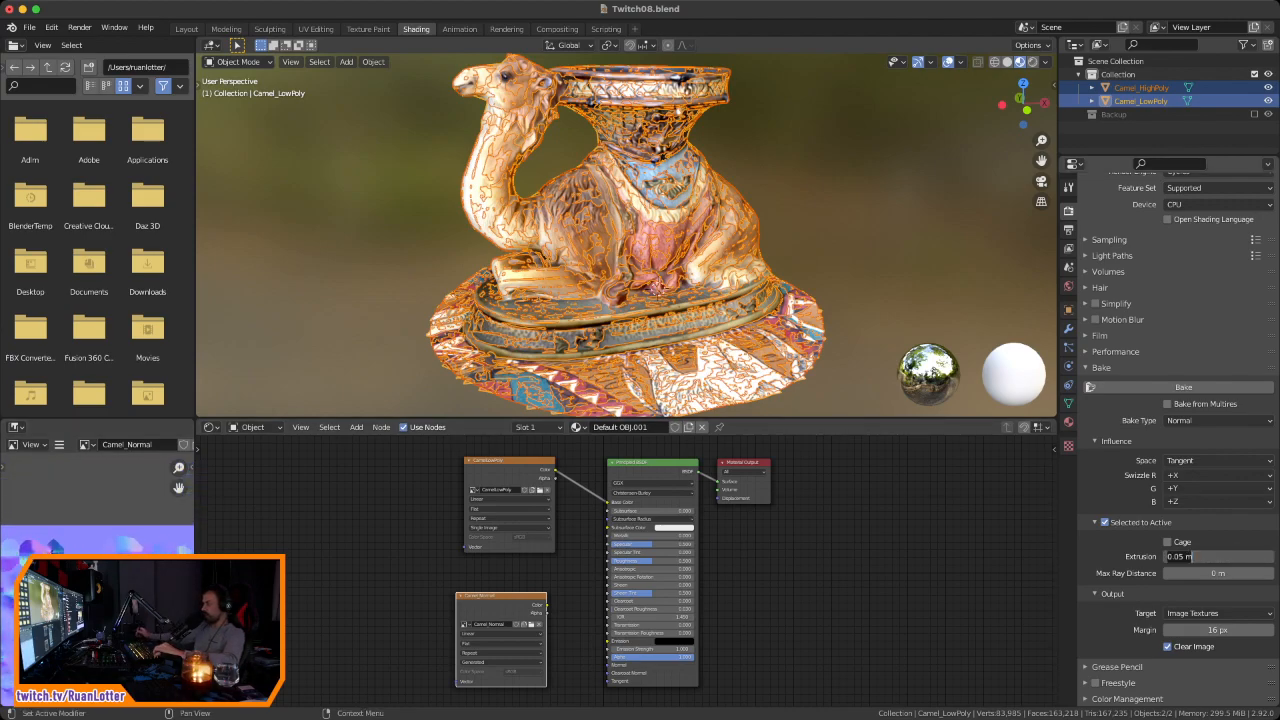
pyautogui.write('0.01')
pyautogui.press('Return')
pyautogui.click(1183, 387)
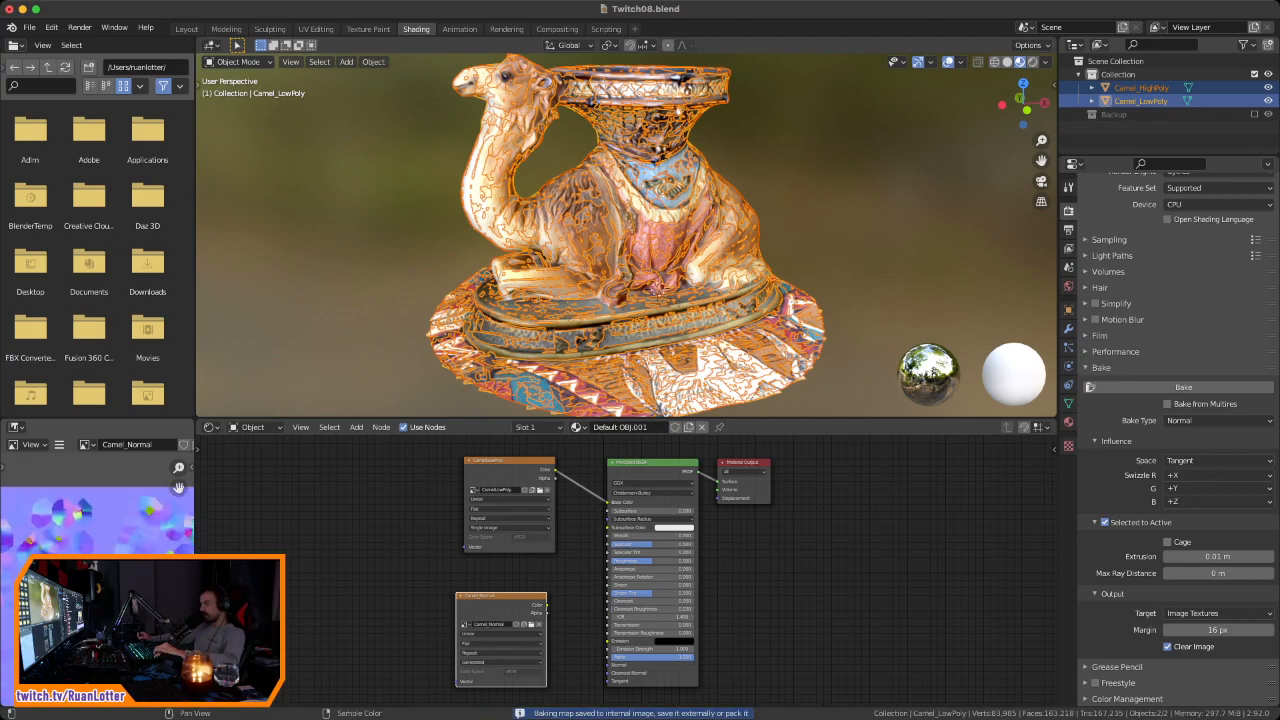
# Step: Widen the image editor area slightly and examine the details of the newly baked Camel_Normal map
pyautogui.keyDown('ctrl'); pyautogui.moveTo(97, 525); pyautogui.dragTo(76, 508, button='middle'); pyautogui.keyUp('ctrl')
pyautogui.keyDown('ctrl'); pyautogui.moveTo(76, 508); pyautogui.dragTo(66, 474, button='middle'); pyautogui.keyUp('ctrl')
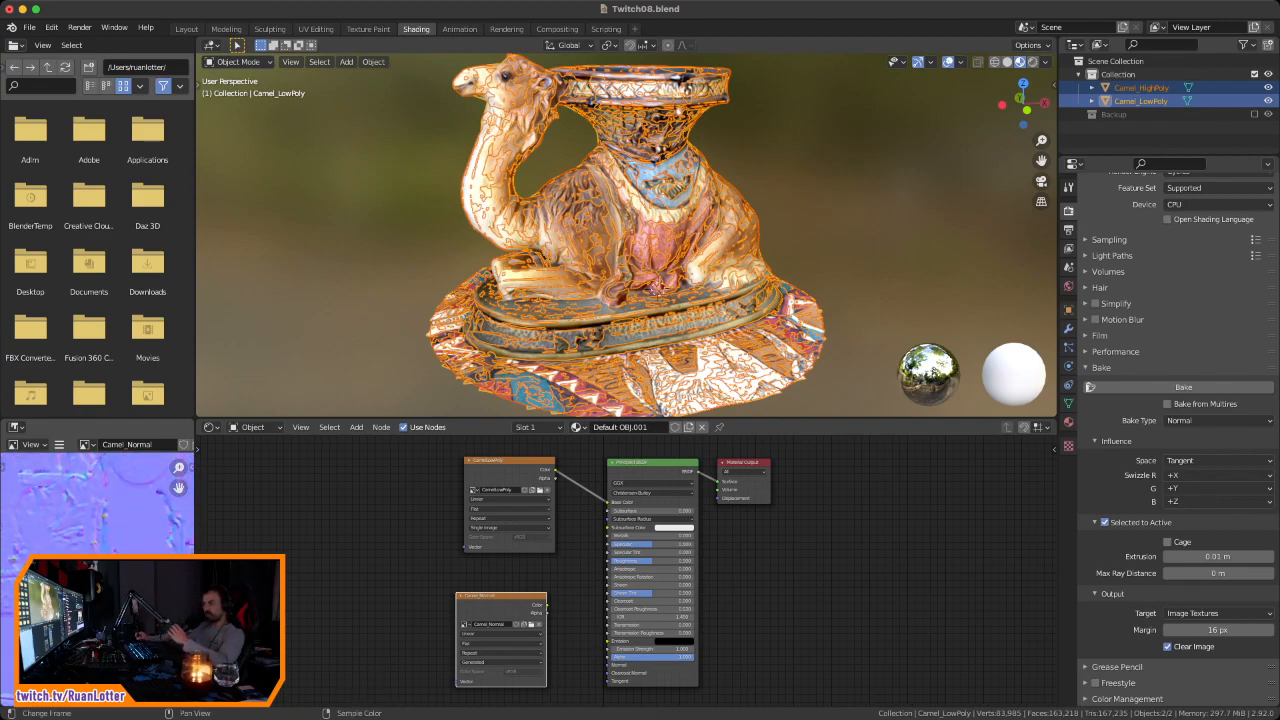
pyautogui.moveTo(196, 560)
pyautogui.mouseDown()
pyautogui.moveTo(335, 560)
pyautogui.moveTo(211, 560)
pyautogui.mouseUp()
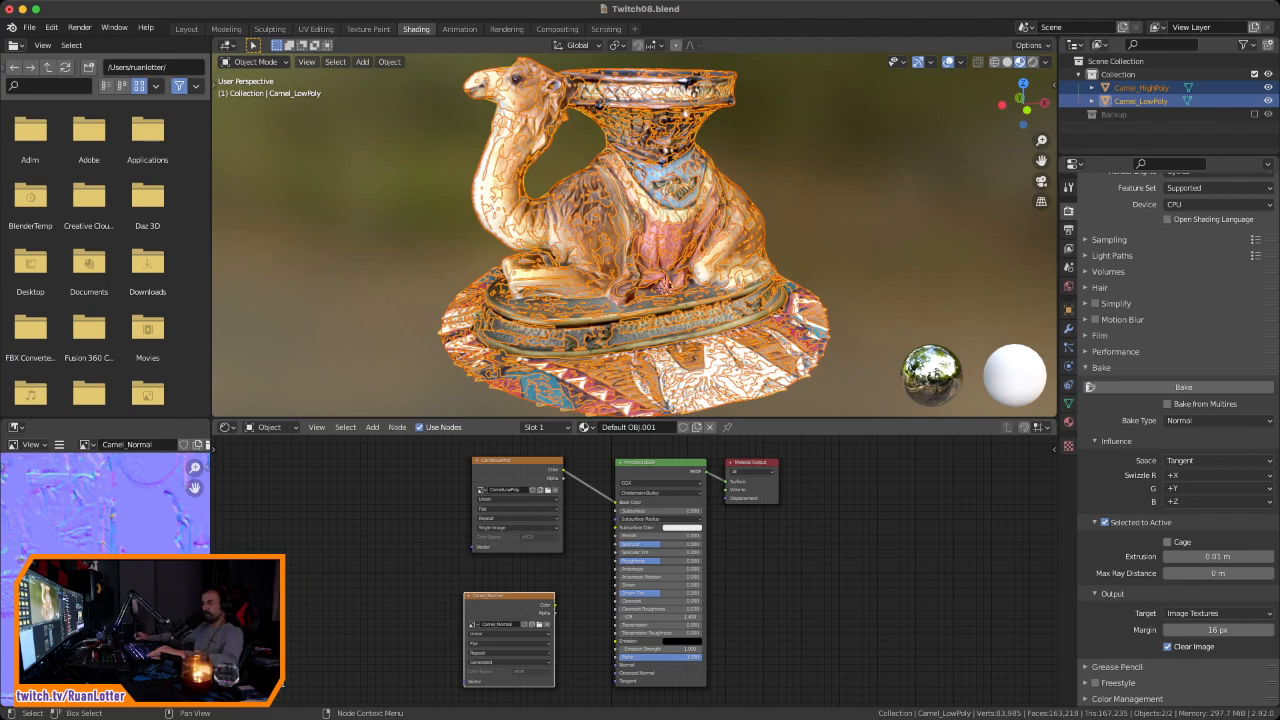
pyautogui.scroll(5, 100, 500)
pyautogui.scroll(3, 100, 500)
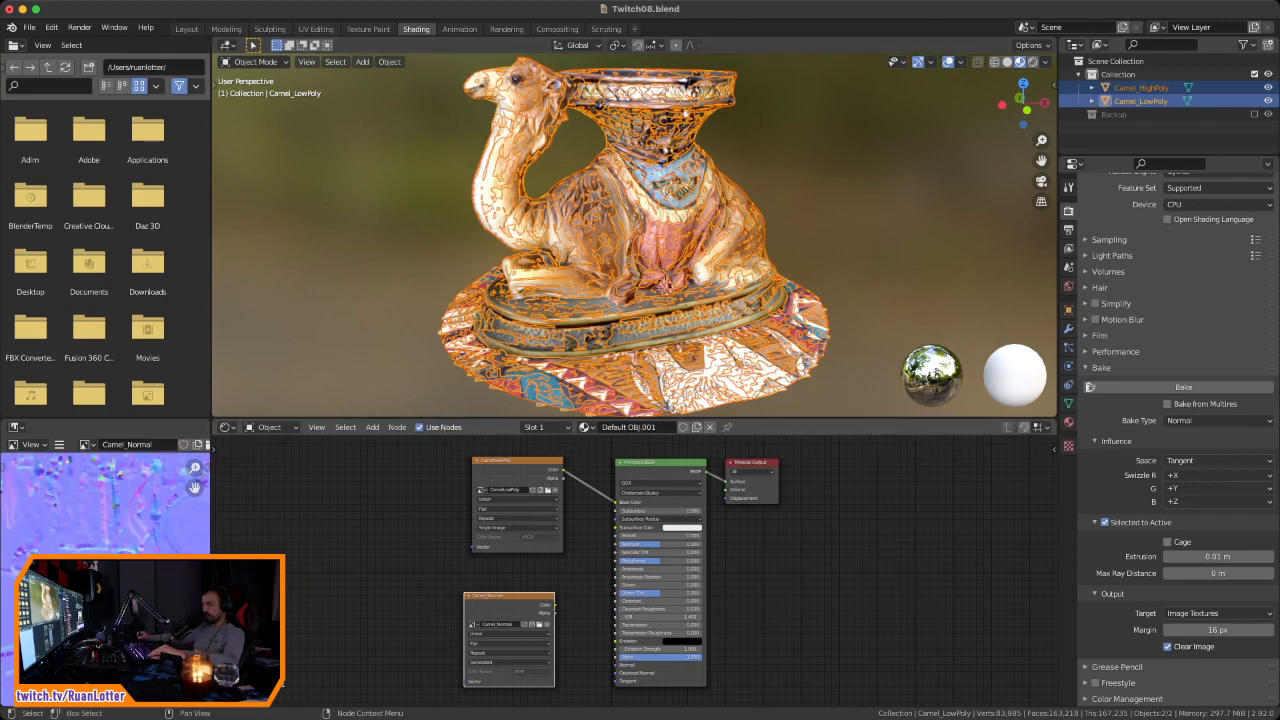
# Step: Move the Camel_Normal image node farther from the Principled BSDF to make room for another node
pyautogui.scroll(2, 600, 617)
pyautogui.moveTo(600, 617); pyautogui.dragTo(658, 545, button='middle')
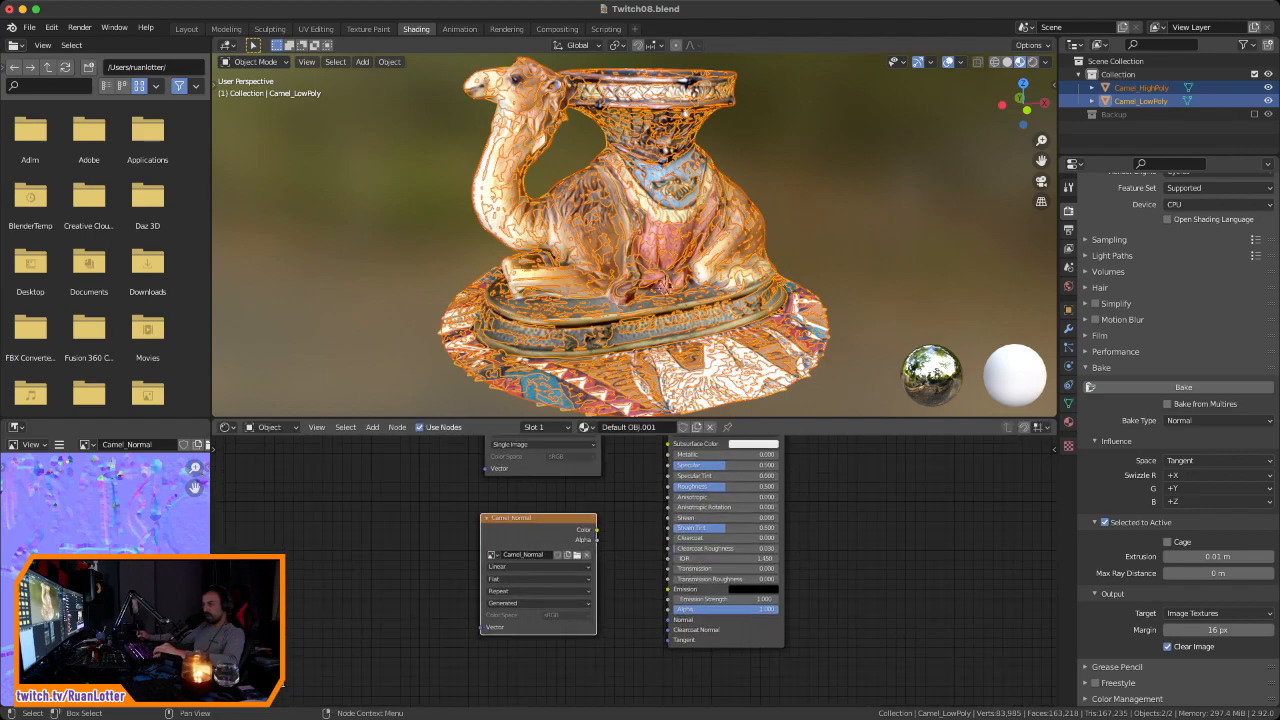
pyautogui.scroll(3, 625, 680)
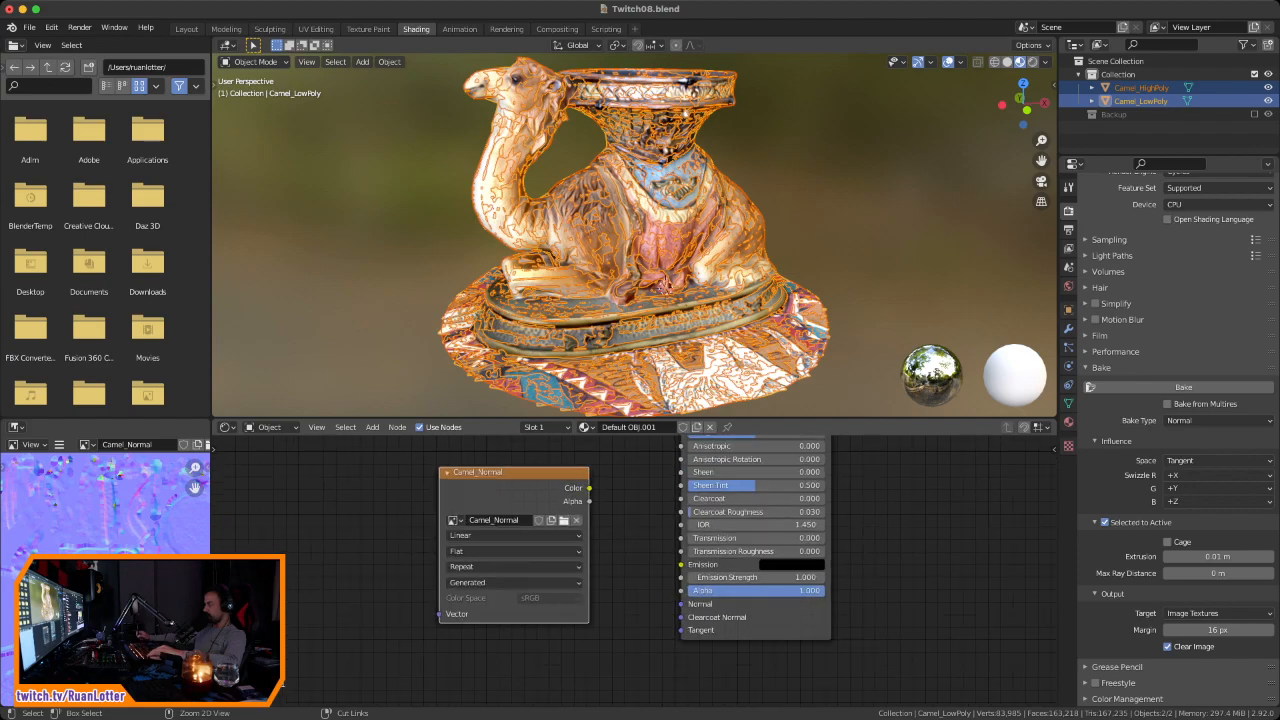
pyautogui.scroll(2, 600, 560)
pyautogui.moveTo(515, 490); pyautogui.dragTo(387, 478)
pyautogui.hotkey('shift', 'a')
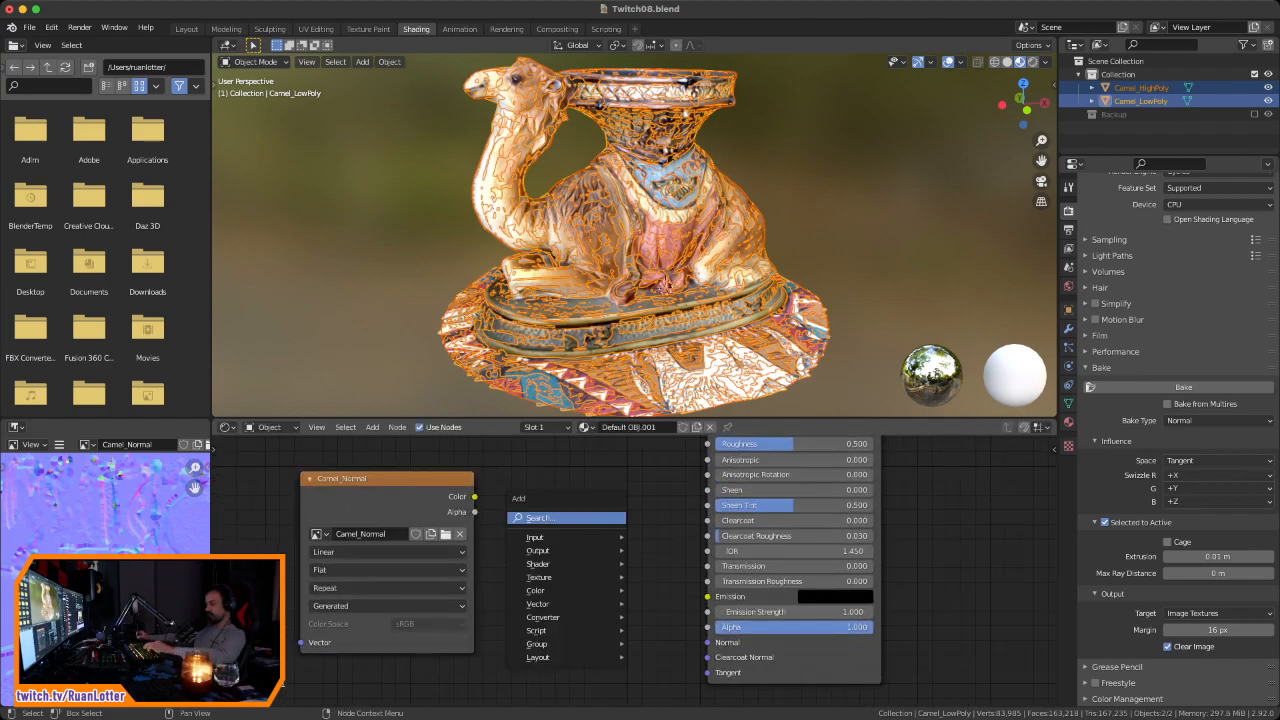
pyautogui.write('nor')
pyautogui.press('Return')
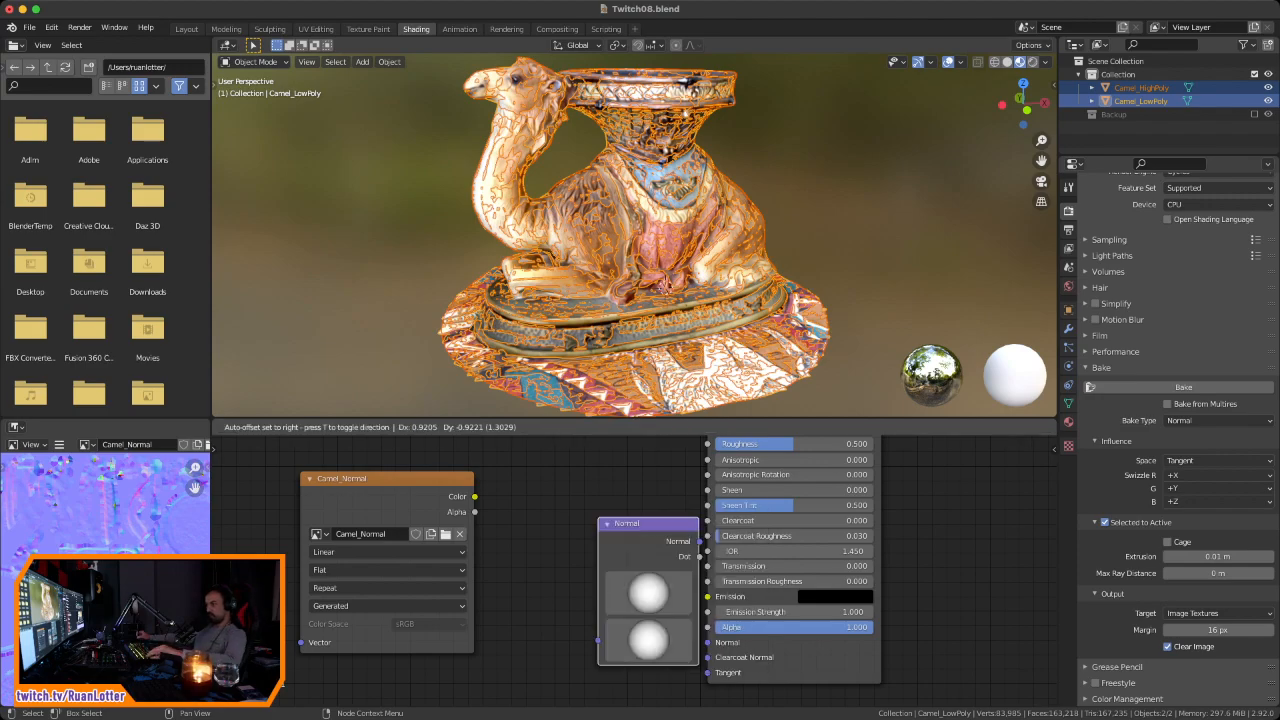
pyautogui.press('Return')
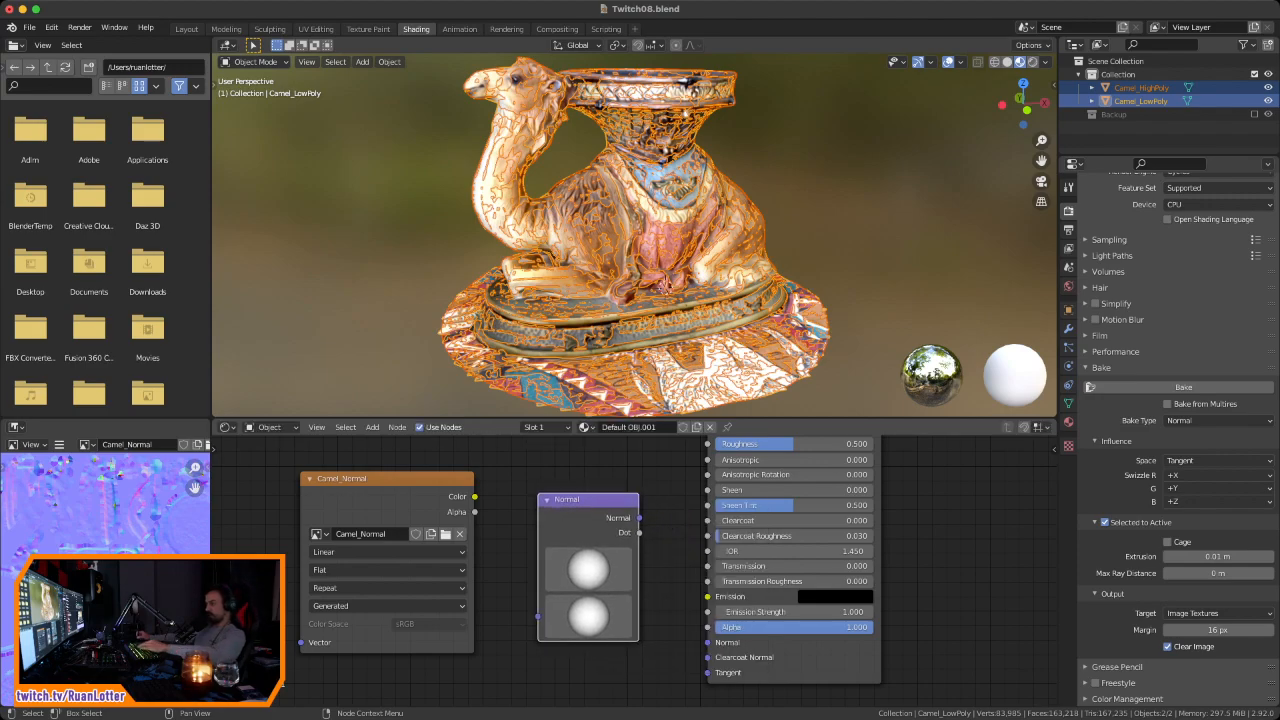
pyautogui.press('x')
# Step: Add a Normal Map node between the Camel_Normal image node and the Principled BSDF
pyautogui.hotkey('shift', 'a')
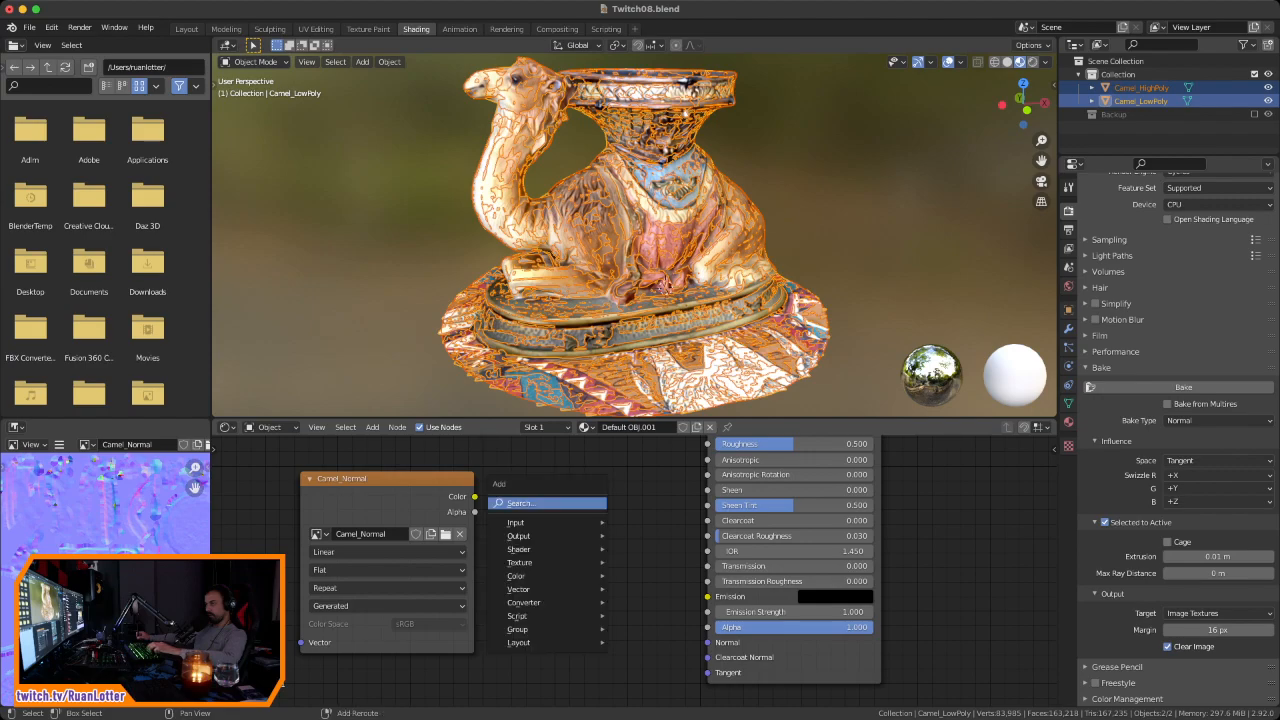
pyautogui.write('snorm')
pyautogui.press('Down')
pyautogui.press('Return')
pyautogui.press('Return')
pyautogui.scroll(1, 633, 585)
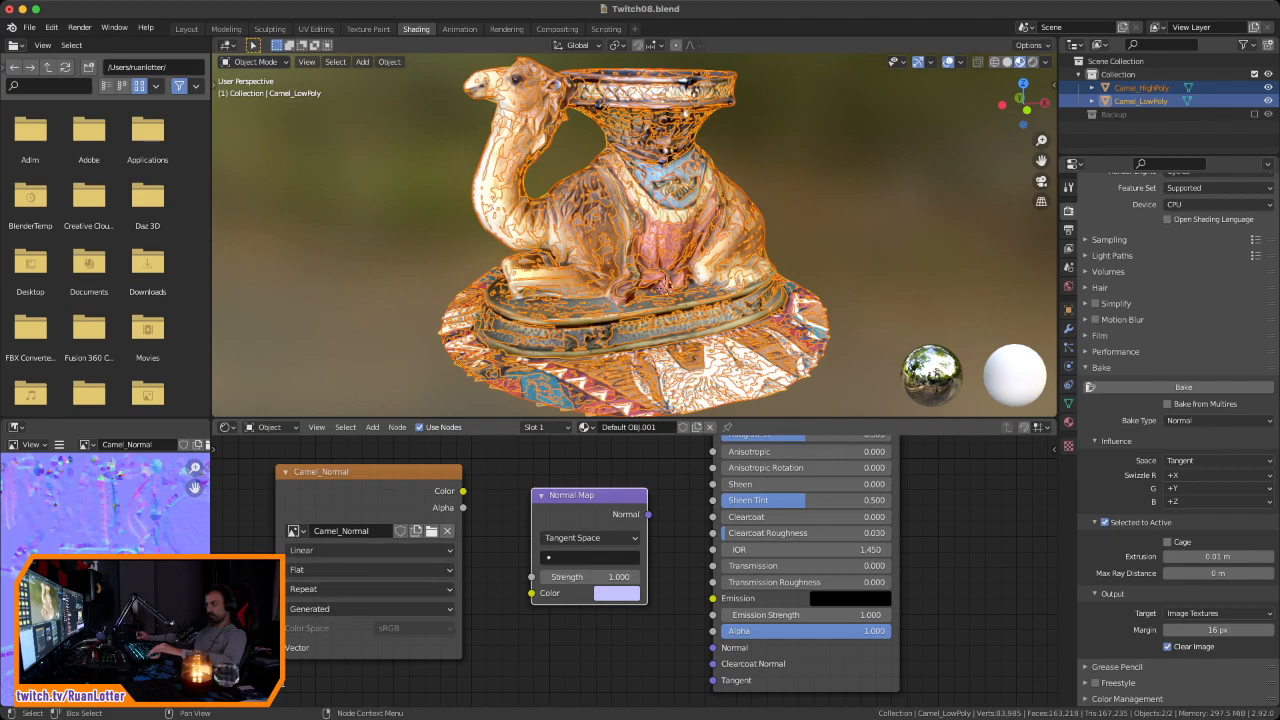
# Step: Link Camel_Normal's Color to the Normal Map's Color, and the Normal Map's output to the Principled BSDF's Normal input
pyautogui.moveTo(463, 491); pyautogui.dragTo(531, 593)
pyautogui.moveTo(648, 514); pyautogui.dragTo(652, 524)
pyautogui.moveTo(709, 644); pyautogui.dragTo(712, 647)
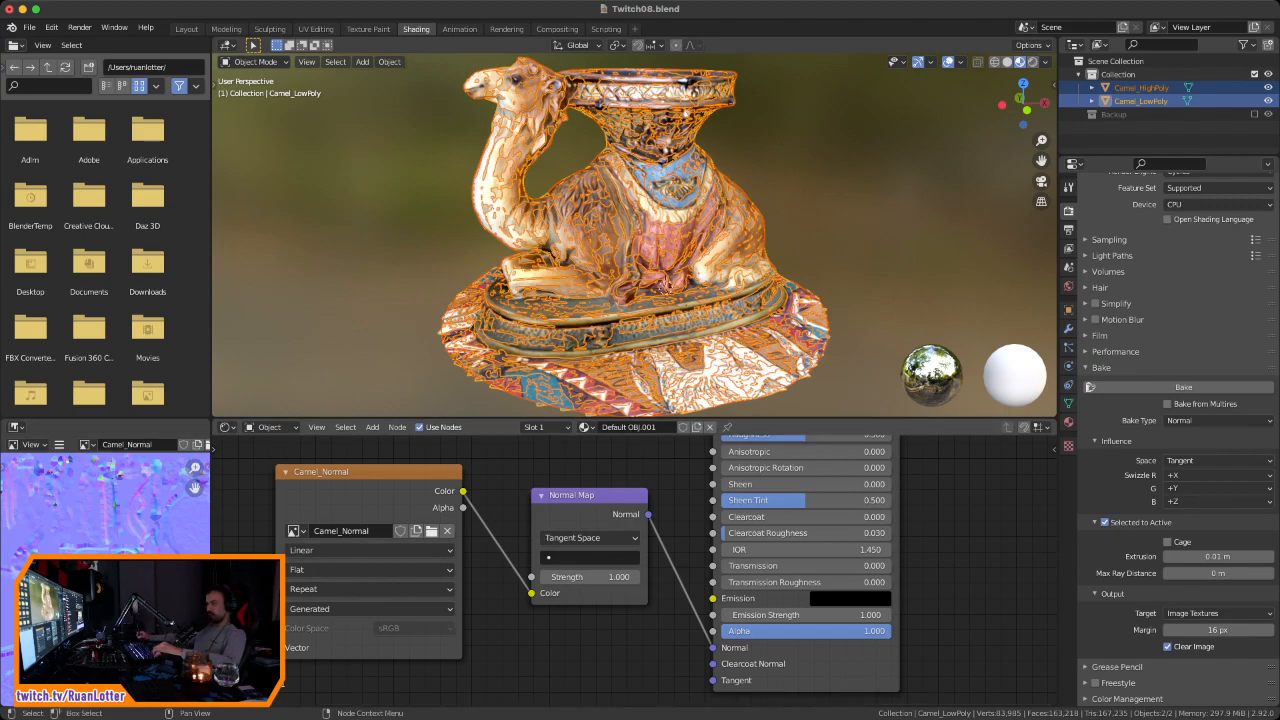
# Step: Look through the available images and keep Camel_Normal displayed in the image editor
pyautogui.scroll(-2, 105, 505)
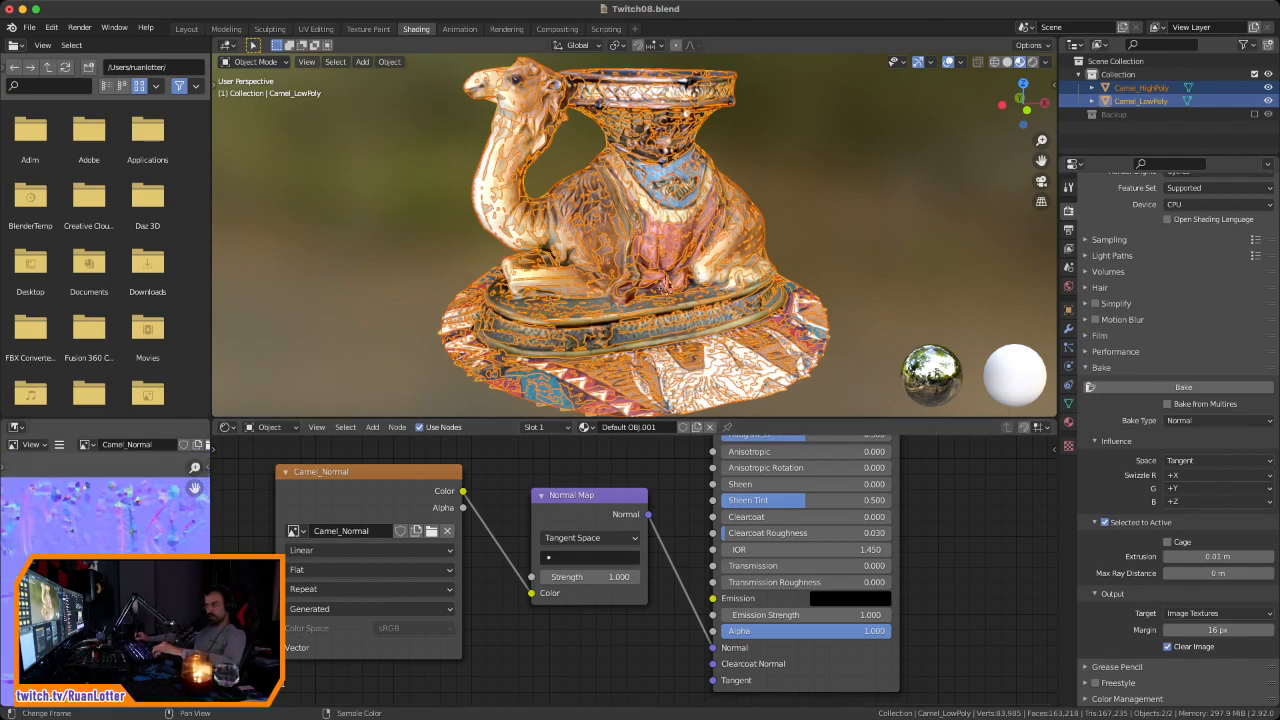
pyautogui.click(86, 444)
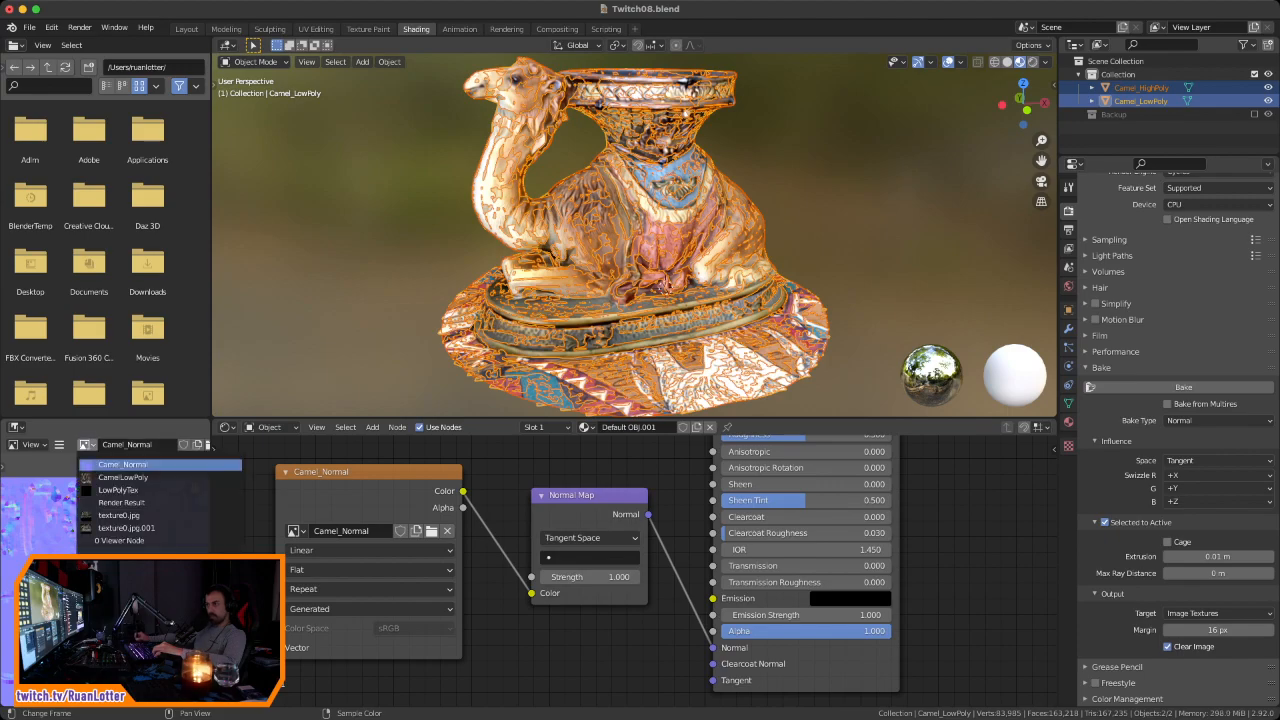
pyautogui.click(122, 464)
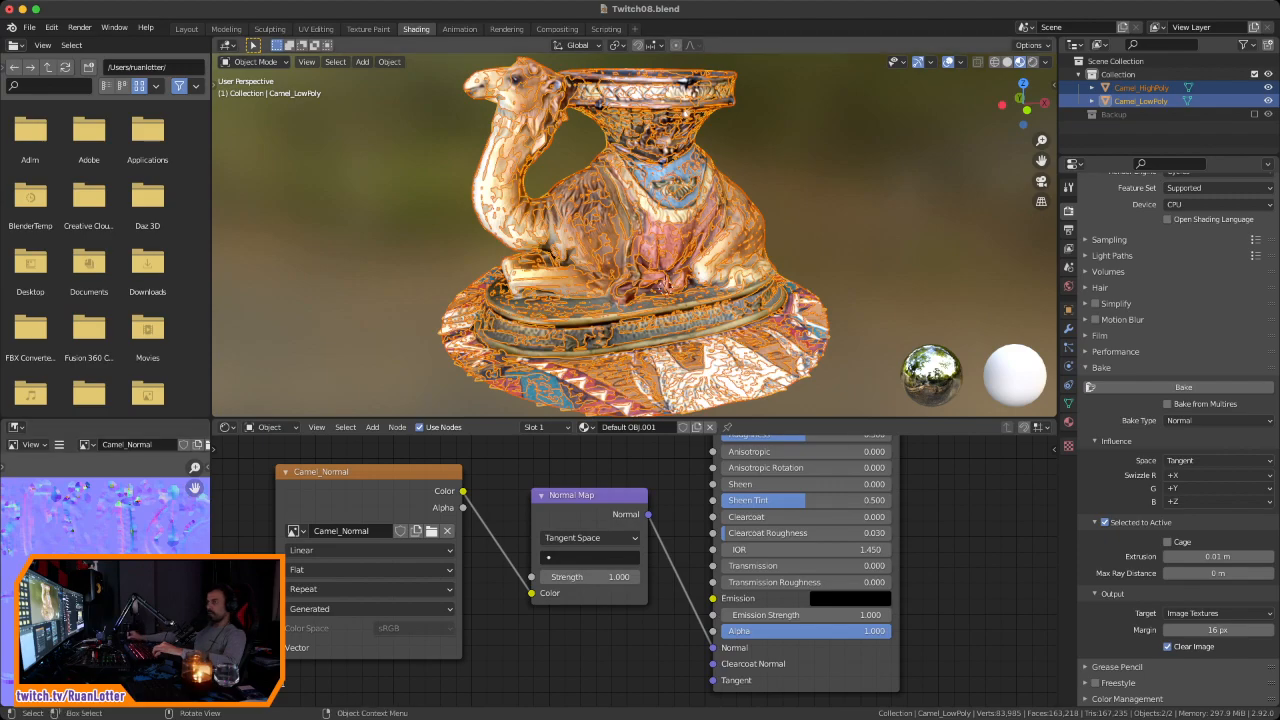
# Step: Hide Camel_HighPoly in the Layout workspace and inspect the normal-mapped Camel_LowPoly from several angles
pyautogui.click(186, 28)
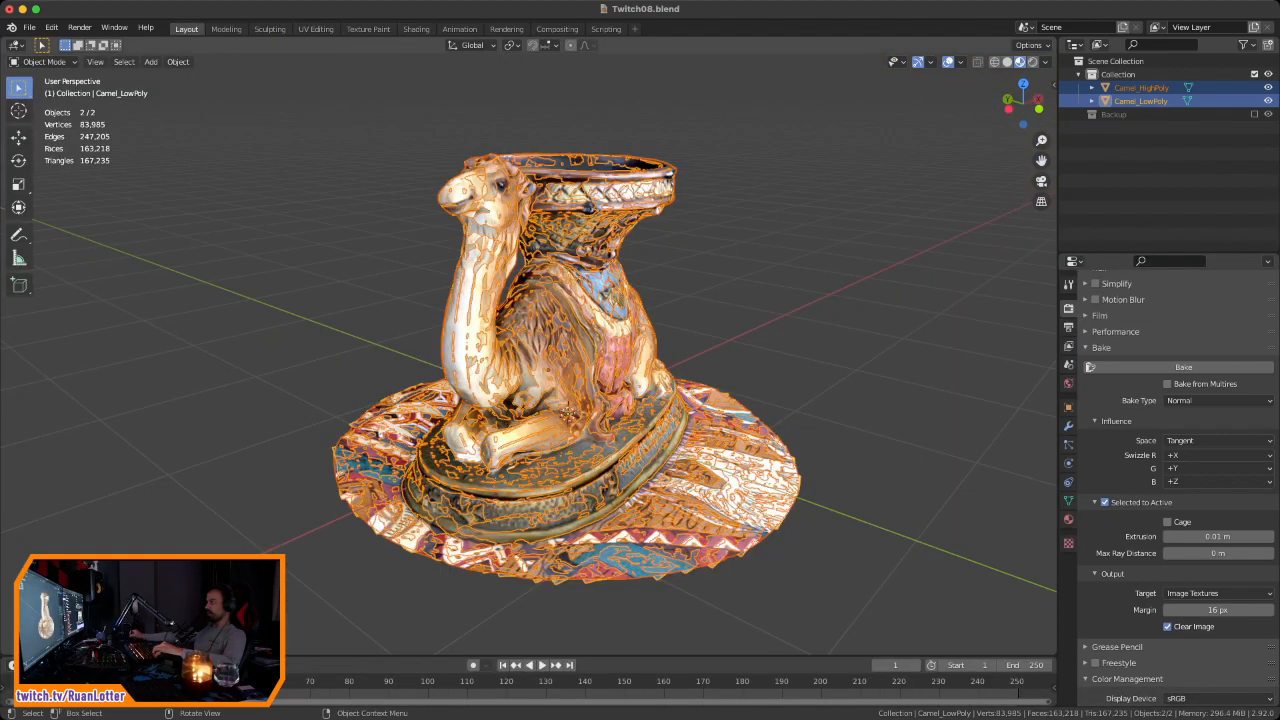
pyautogui.click(1268, 88)
pyautogui.moveTo(640, 350); pyautogui.dragTo(940, 342, button='middle')
pyautogui.scroll(4, 640, 400)
pyautogui.moveTo(678, 487); pyautogui.dragTo(420, 470, button='middle')
pyautogui.scroll(-6, 487, 478)
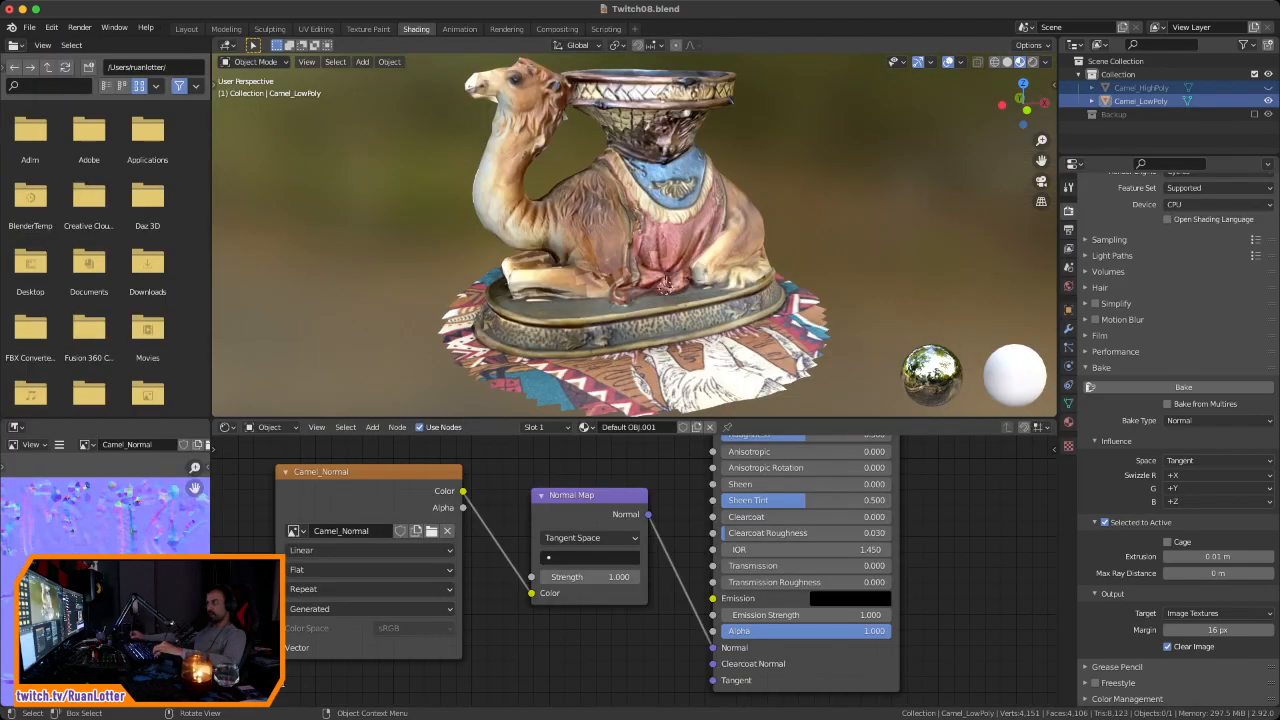
# Step: In the Shading workspace, reduce the Normal Map node's Strength to 0.190 while checking the camel's surface from both sides
pyautogui.click(416, 28)
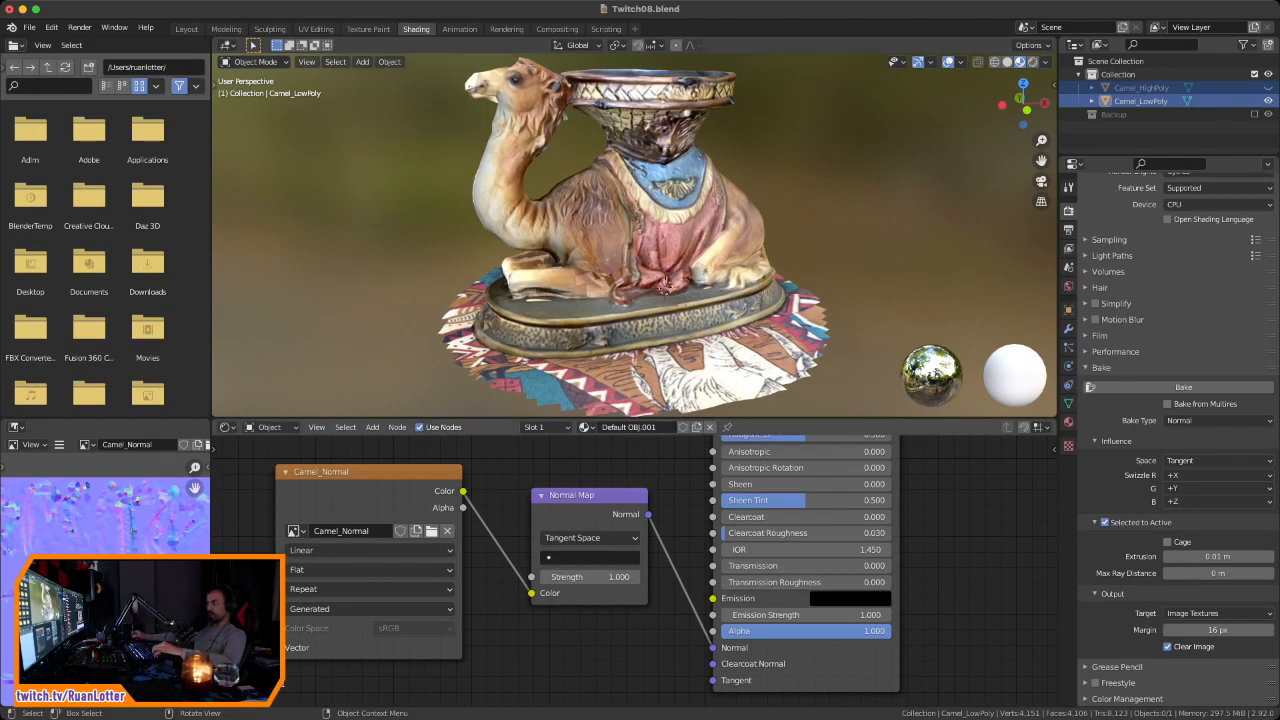
pyautogui.scroll(5, 664, 288)
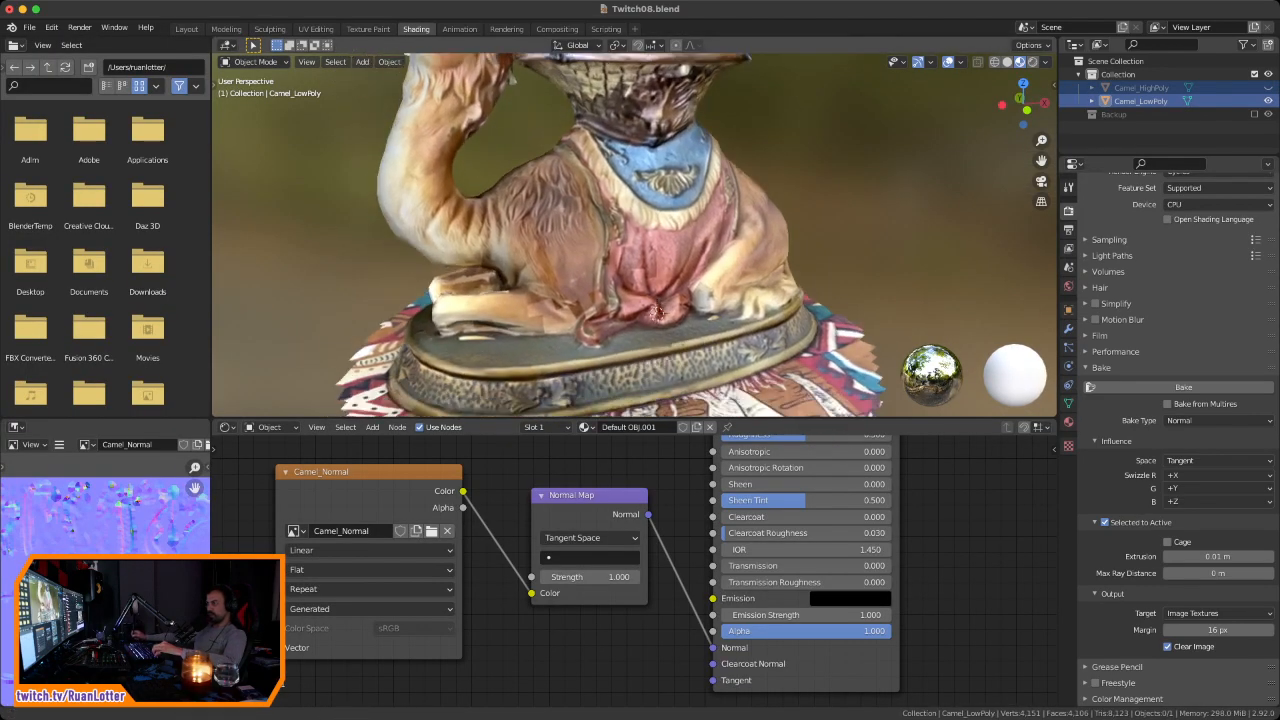
pyautogui.scroll(-2, 726, 625)
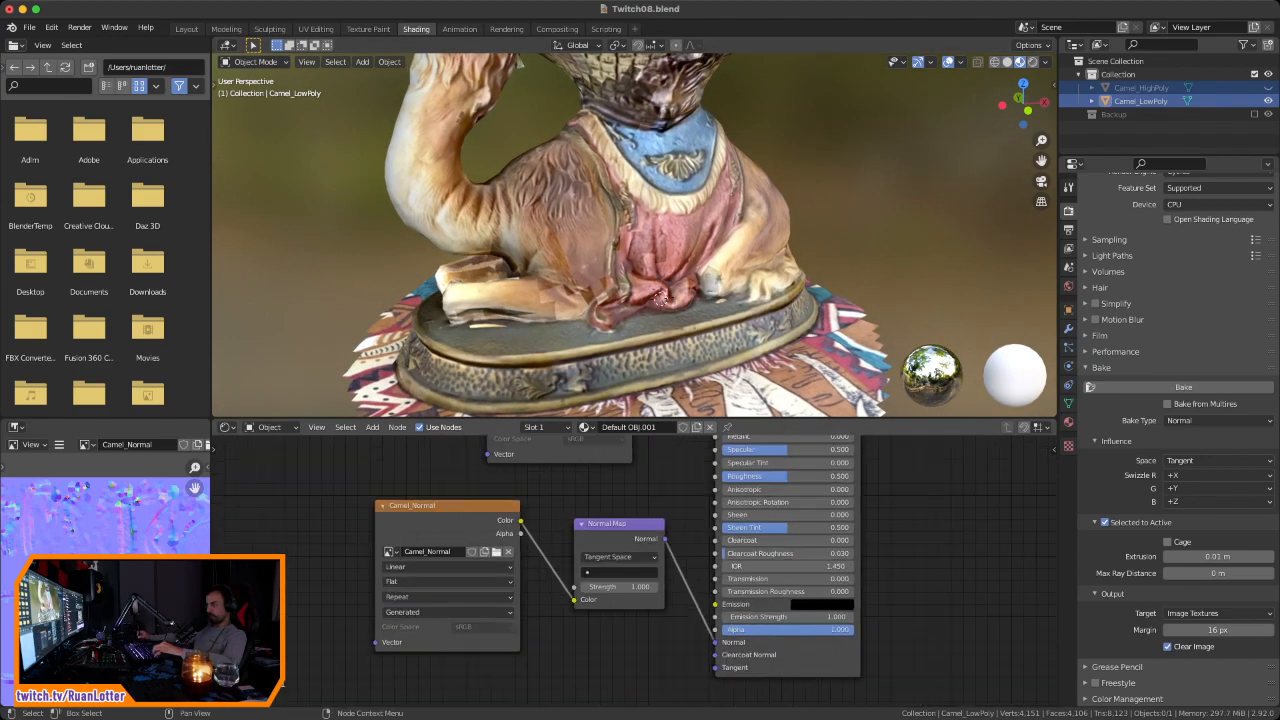
pyautogui.moveTo(622, 587)
pyautogui.mouseDown()
pyautogui.moveTo(590, 587)
pyautogui.moveTo(606, 587)
pyautogui.mouseUp()
pyautogui.moveTo(600, 260); pyautogui.dragTo(890, 270, button='middle')
pyautogui.scroll(6, 636, 235)
pyautogui.moveTo(483, 350)
pyautogui.mouseDown(button='middle')
pyautogui.moveTo(466, 391)
pyautogui.moveTo(502, 364)
pyautogui.moveTo(489, 360)
pyautogui.mouseUp(button='middle')
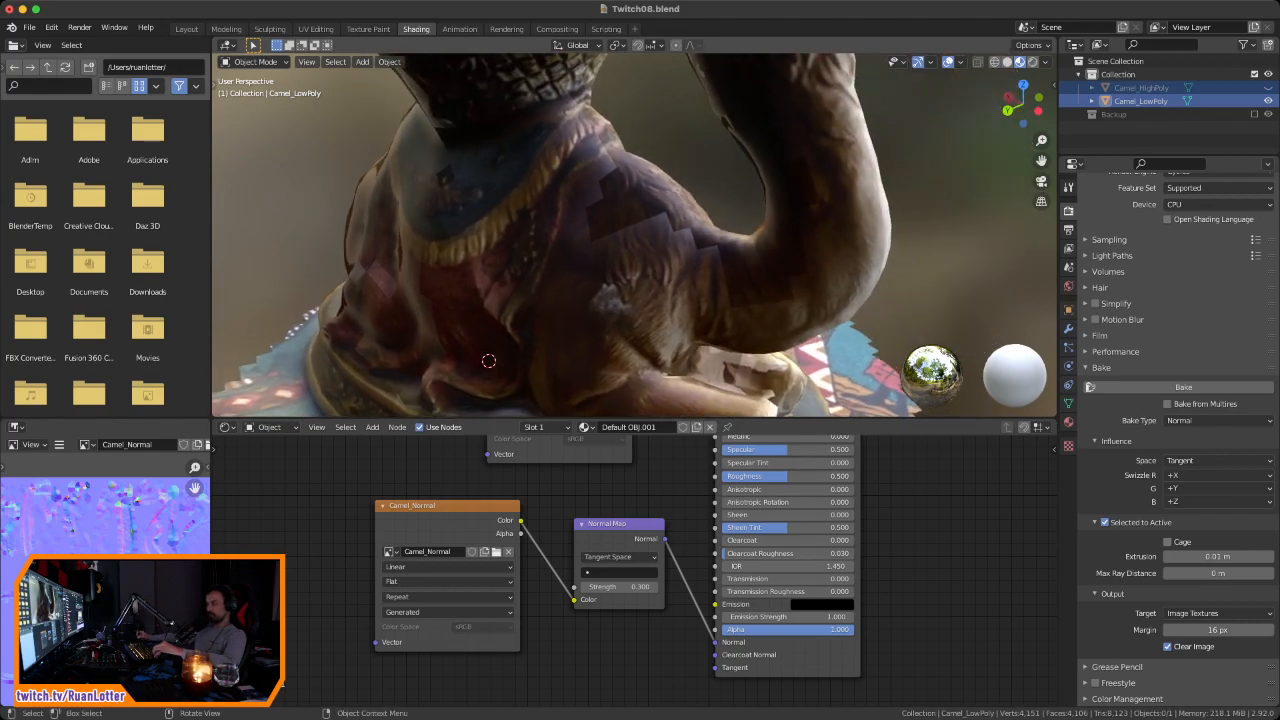
pyautogui.moveTo(620, 587)
pyautogui.mouseDown()
pyautogui.moveTo(1040, 587)
pyautogui.moveTo(600, 587)
pyautogui.mouseUp()
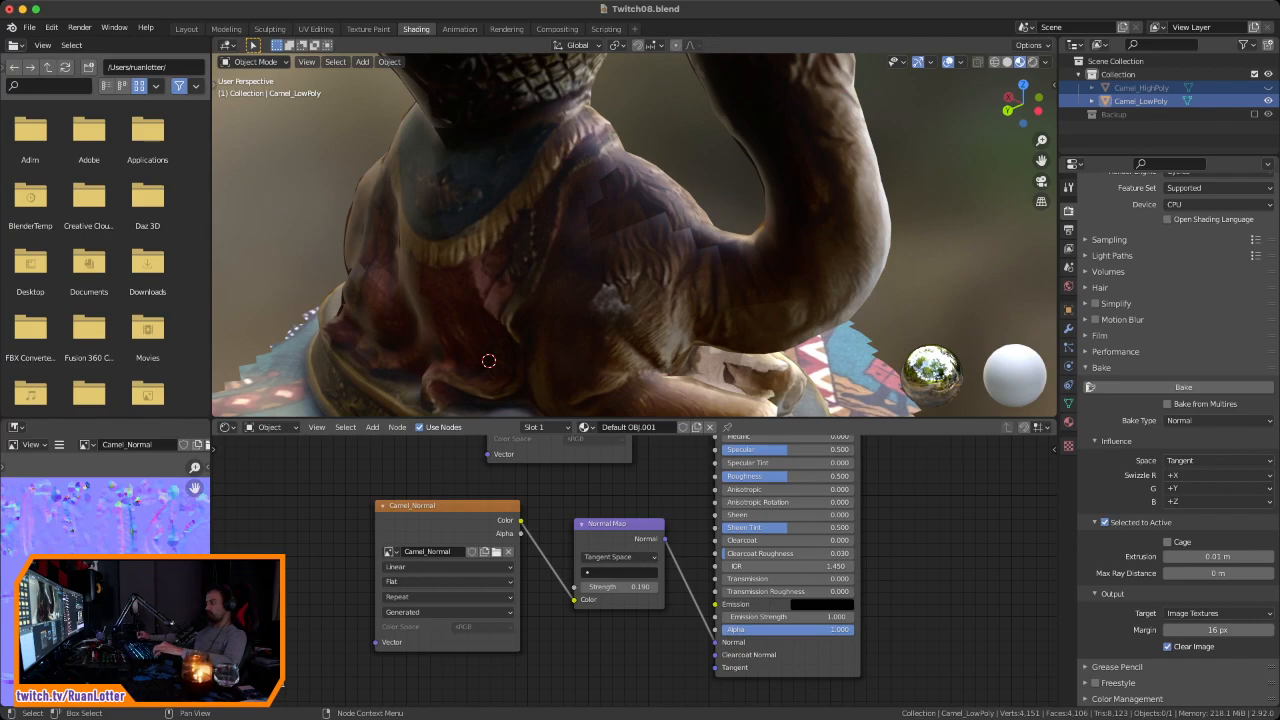
# Step: Shift the Camel_Normal image node slightly farther from the Normal Map node
pyautogui.keyDown('ctrl'); pyautogui.moveTo(620, 565); pyautogui.dragTo(618, 530, button='middle'); pyautogui.keyUp('ctrl')
pyautogui.moveTo(617, 625)
pyautogui.keyDown('shift'); pyautogui.mouseDown(button='middle')
pyautogui.moveTo(621, 598)
pyautogui.moveTo(605, 606)
pyautogui.mouseUp(button='middle'); pyautogui.keyUp('shift')
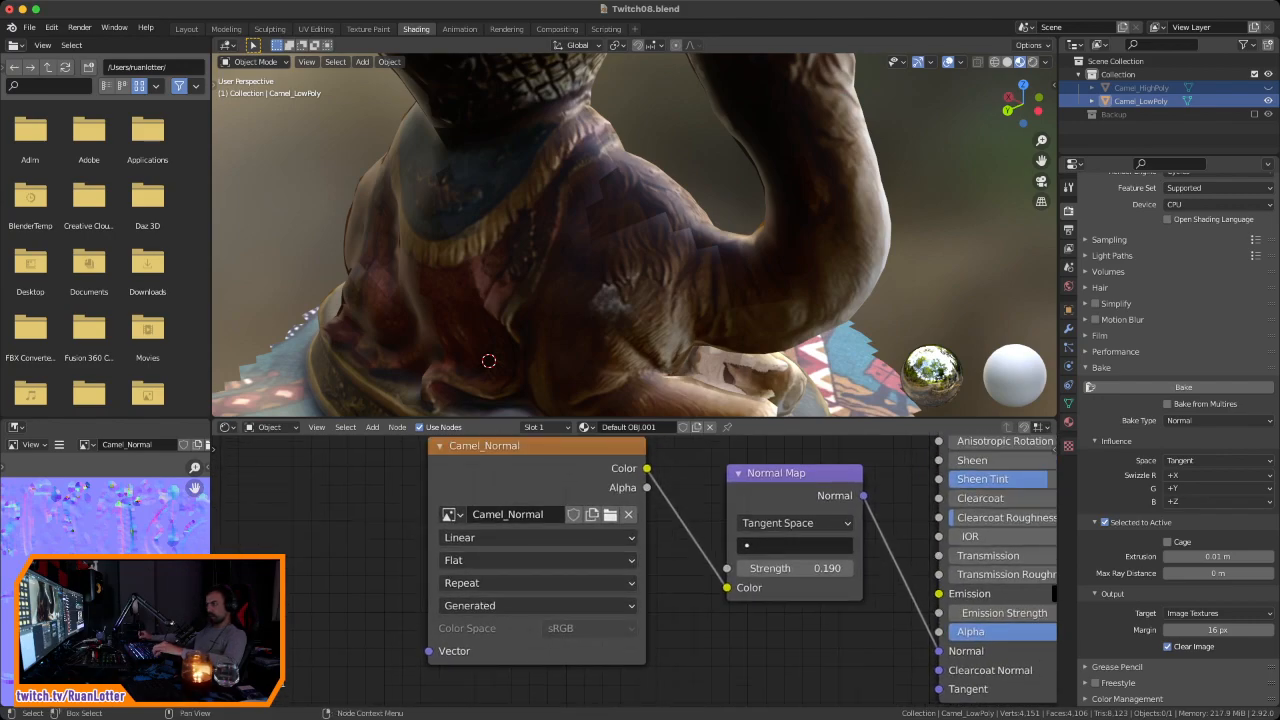
pyautogui.click(545, 650)
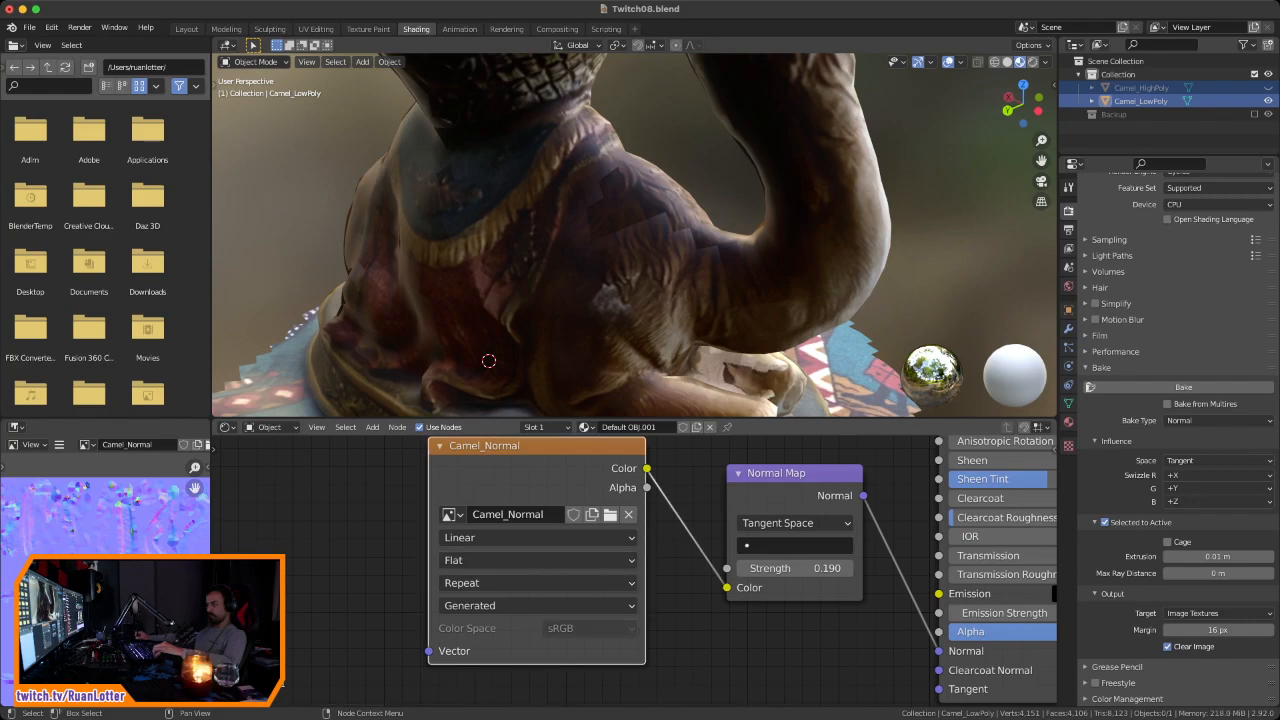
pyautogui.moveTo(545, 650); pyautogui.dragTo(536, 654)
pyautogui.click(540, 685)
pyautogui.click(538, 655)
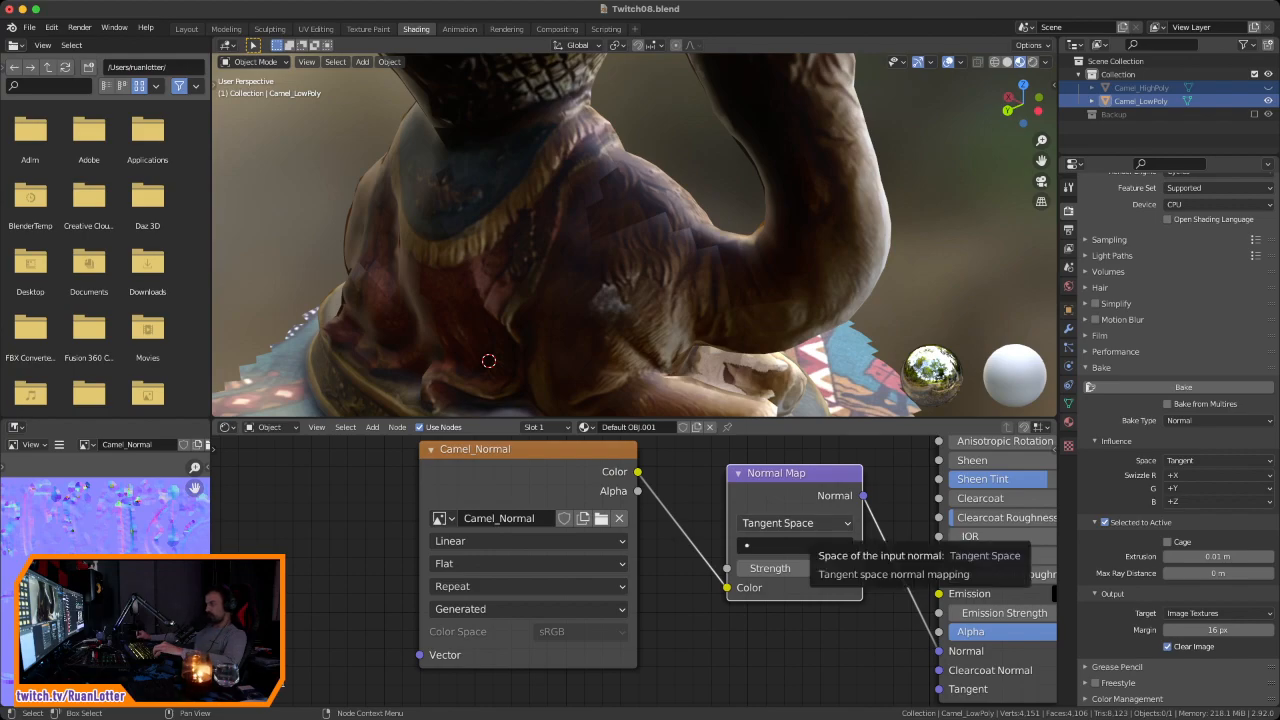
# Step: Assign UVMap as the Normal Map node's UV map, keep Tangent Space, and check the camel's surface
pyautogui.click(793, 523)
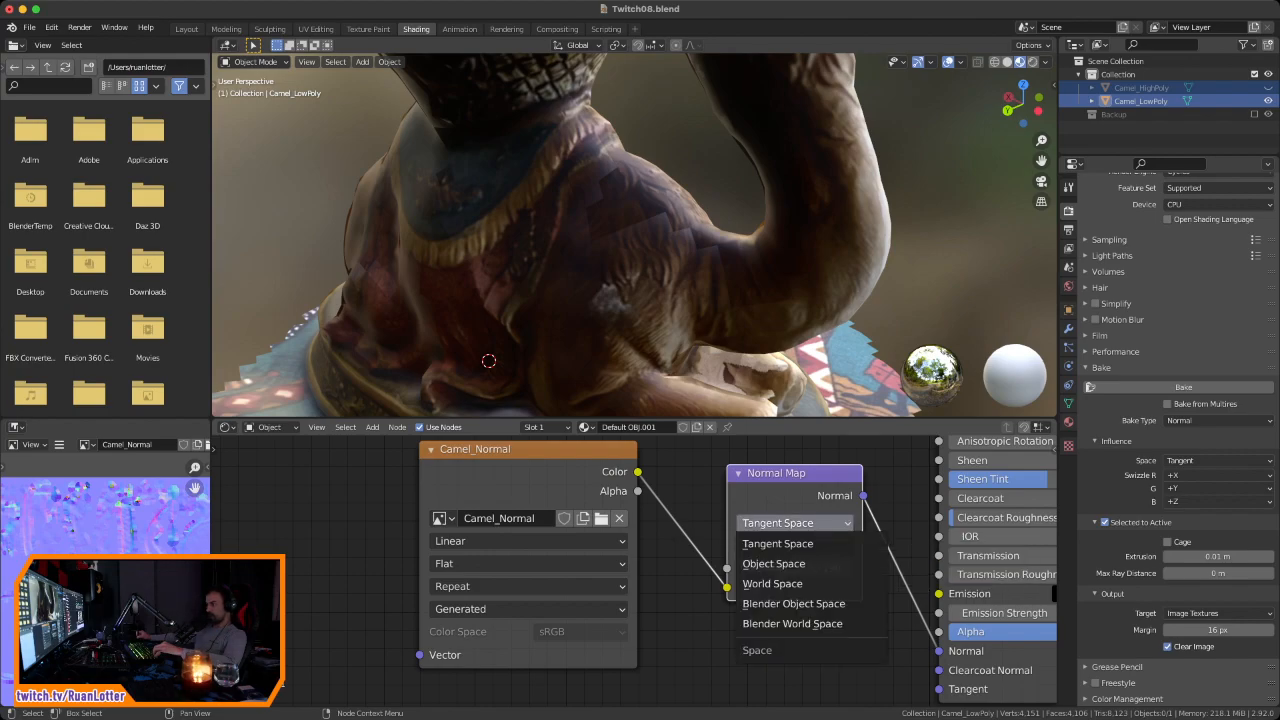
pyautogui.click(793, 523)
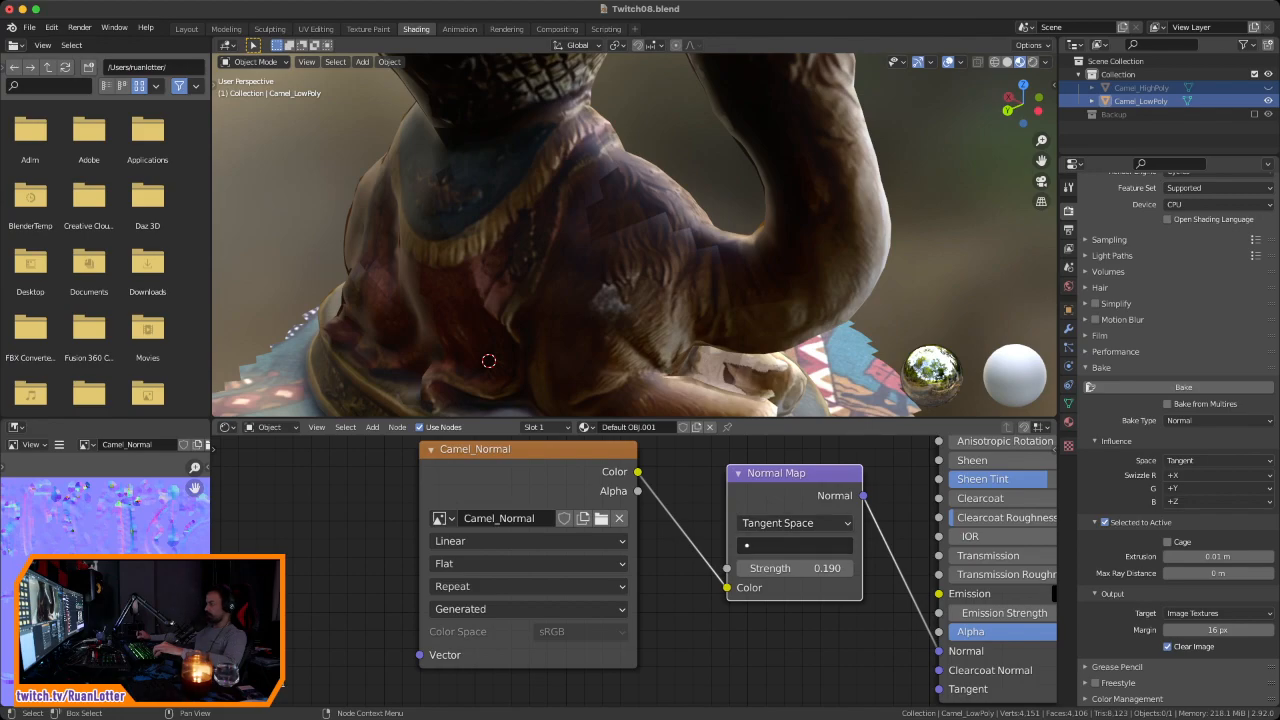
pyautogui.click(795, 545)
pyautogui.click(752, 353)
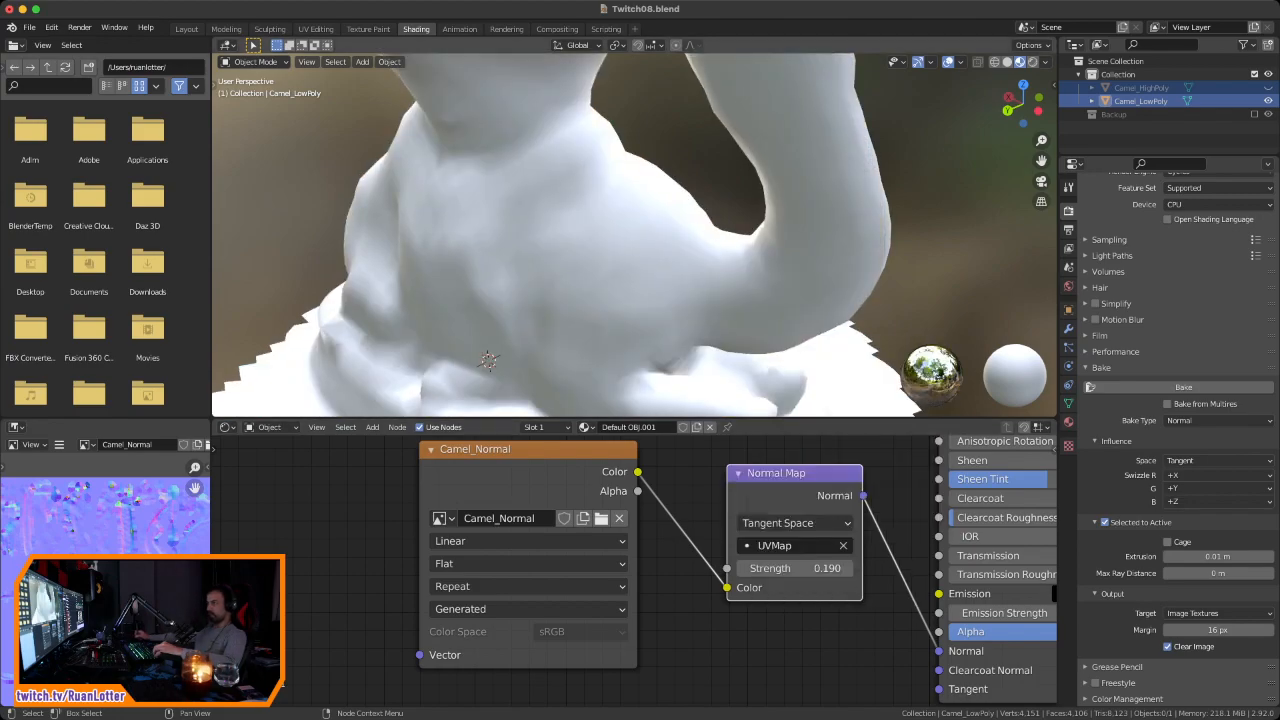
pyautogui.moveTo(620, 240)
pyautogui.mouseDown(button='middle')
pyautogui.moveTo(650, 252)
pyautogui.moveTo(770, 225)
pyautogui.moveTo(640, 215)
pyautogui.moveTo(615, 230)
pyautogui.mouseUp(button='middle')
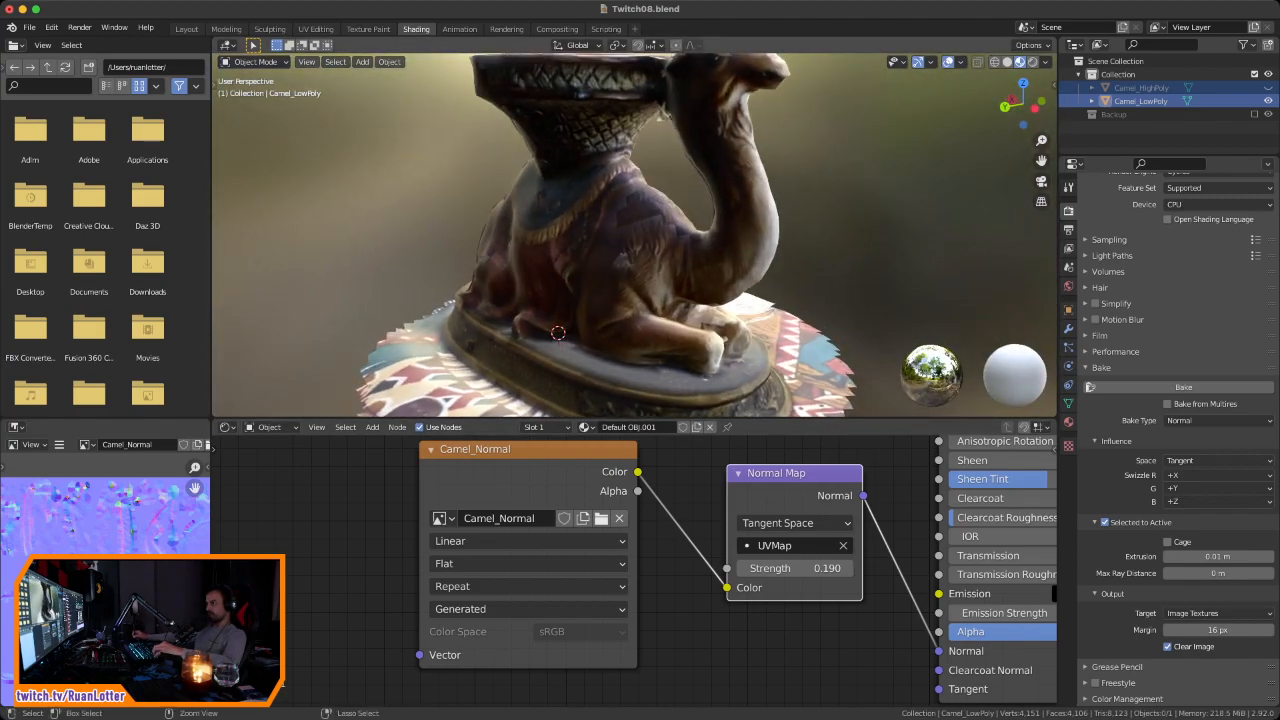
pyautogui.scroll(6, 635, 235)
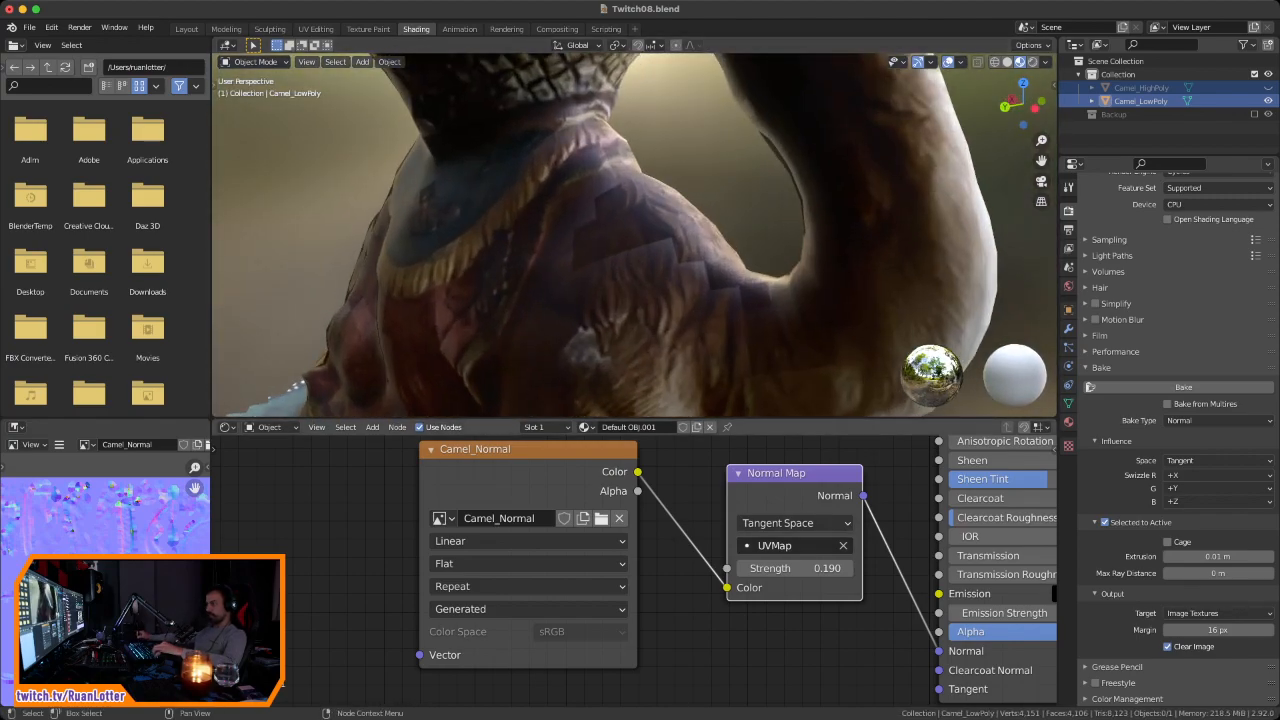
# Step: Set the Normal Map node's Strength to 0.990, keeping Linear interpolation on the Camel_Normal image node
pyautogui.moveTo(795, 568)
pyautogui.mouseDown()
pyautogui.moveTo(880, 568)
pyautogui.moveTo(760, 568)
pyautogui.moveTo(880, 568)
pyautogui.mouseUp()
pyautogui.scroll(-6, 740, 270)
pyautogui.moveTo(760, 265); pyautogui.dragTo(692, 318, button='middle')
pyautogui.moveTo(588, 240); pyautogui.dragTo(445, 303, button='middle')
pyautogui.scroll(4, 445, 303)
pyautogui.moveTo(800, 568)
pyautogui.mouseDown()
pyautogui.moveTo(720, 568)
pyautogui.moveTo(739, 568)
pyautogui.mouseUp()
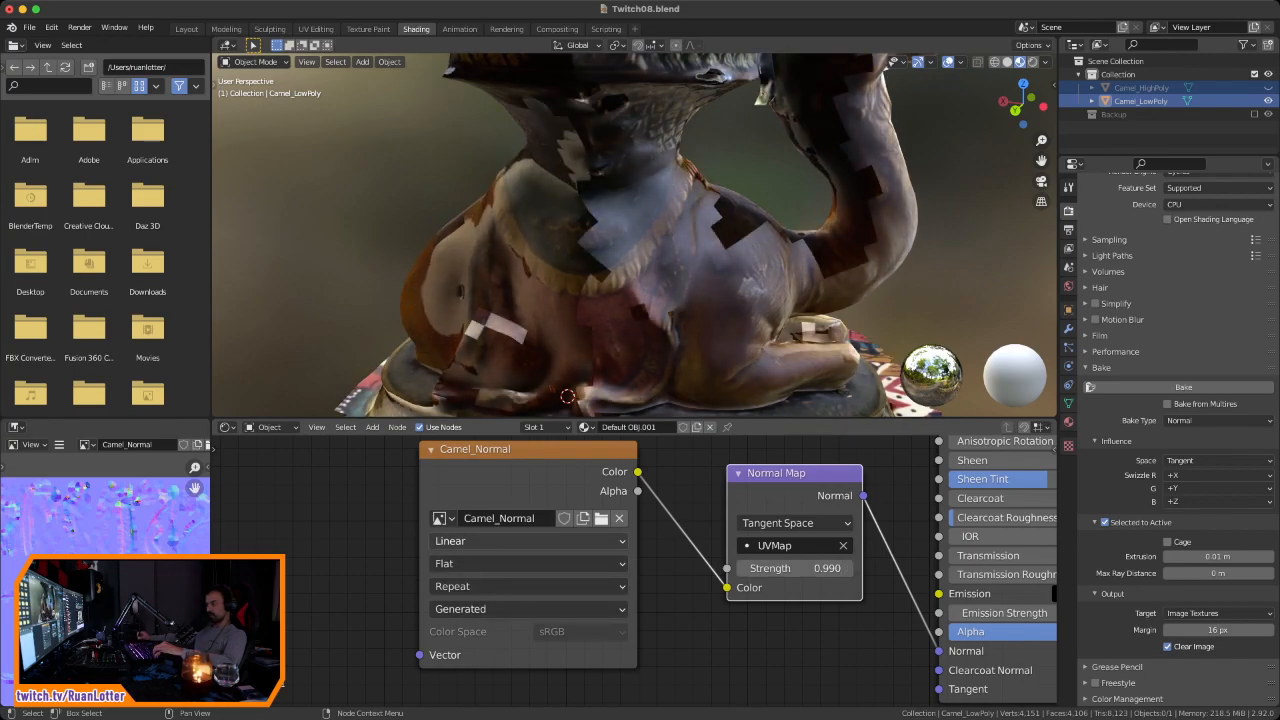
pyautogui.click(530, 541)
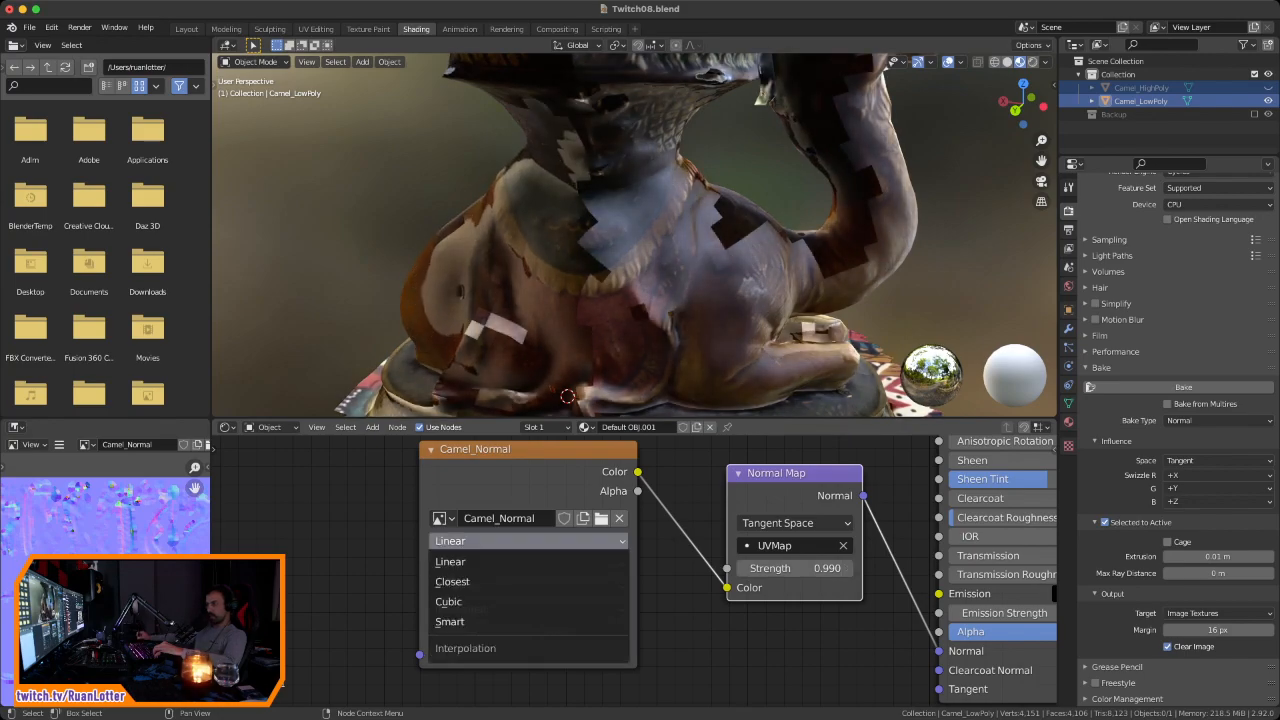
pyautogui.click(521, 484)
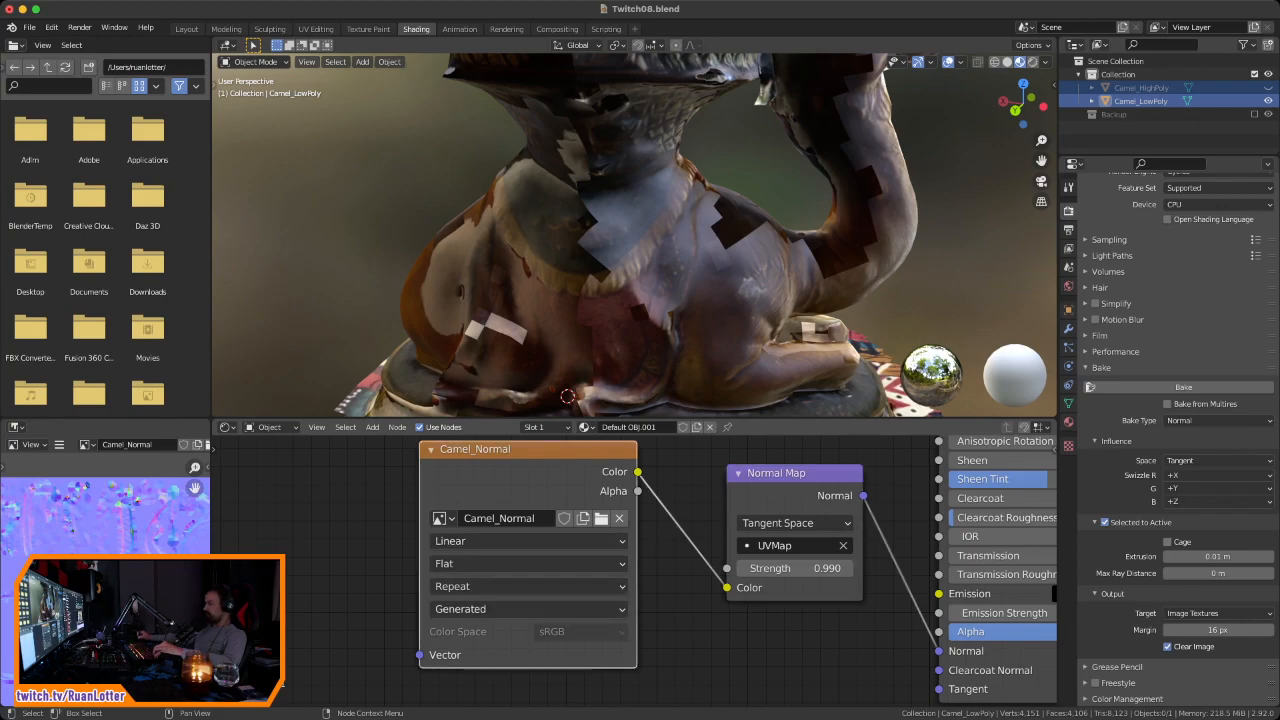
# Step: Select Camel_LowPoly, try Shade Flat on it, and return it to Shade Smooth
pyautogui.scroll(-2, 634, 240)
pyautogui.moveTo(625, 245); pyautogui.dragTo(672, 256, button='middle')
pyautogui.click(668, 258)
pyautogui.rightClick(610, 250)
pyautogui.click(605, 229)
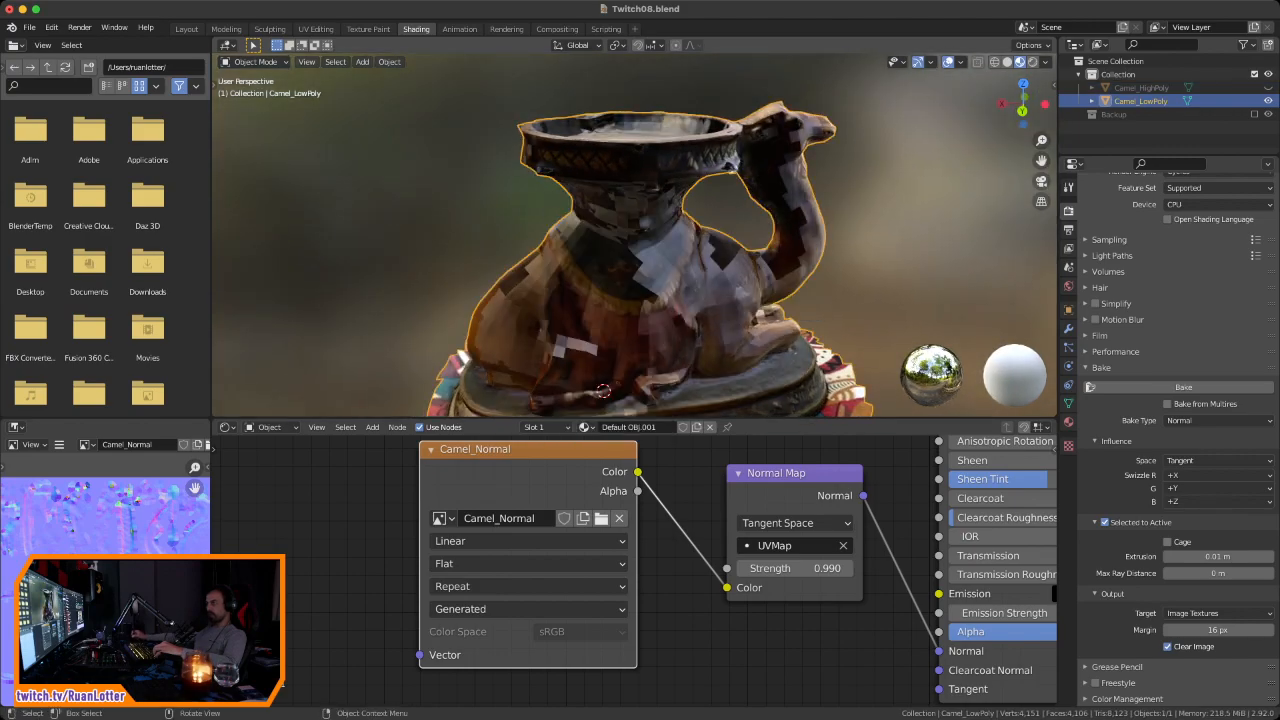
pyautogui.moveTo(612, 272)
pyautogui.mouseDown(button='middle')
pyautogui.moveTo(700, 262)
pyautogui.moveTo(540, 250)
pyautogui.mouseUp(button='middle')
pyautogui.rightClick(617, 259)
pyautogui.click(616, 246)
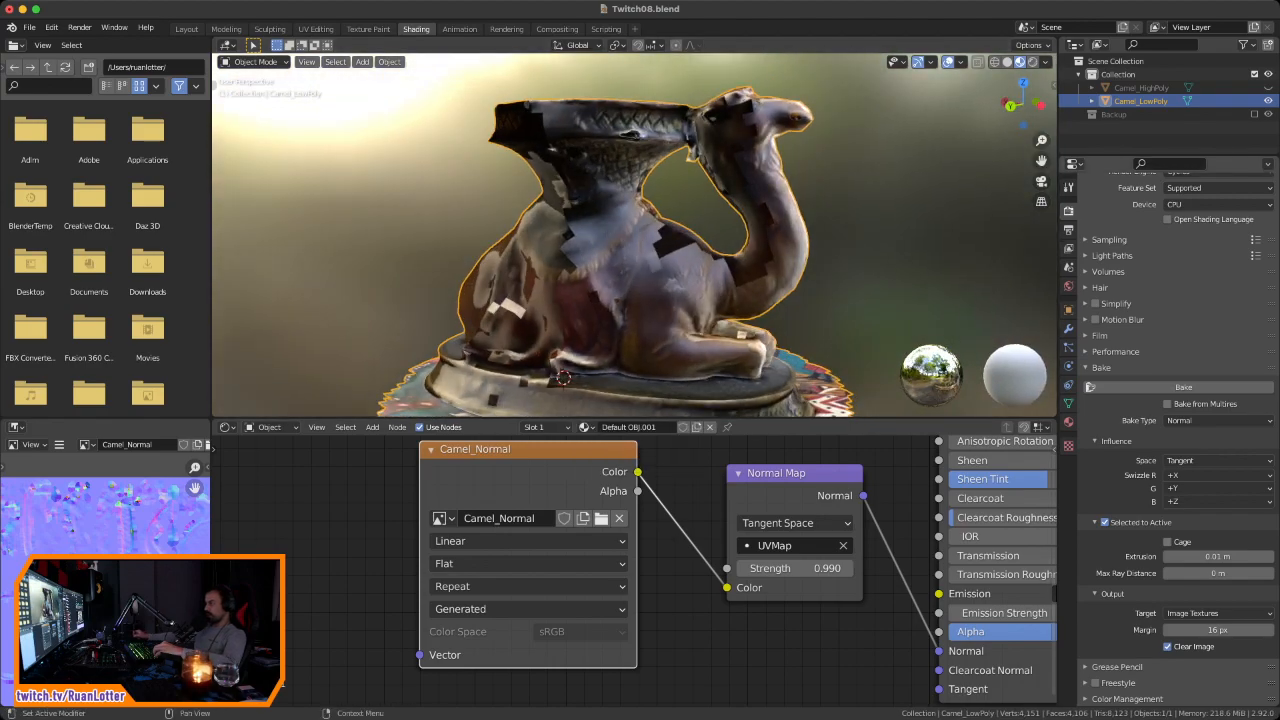
# Step: Expand the low-poly mesh's Normals settings and compare flat with smooth shading on the camel's body up close
pyautogui.click(1068, 403)
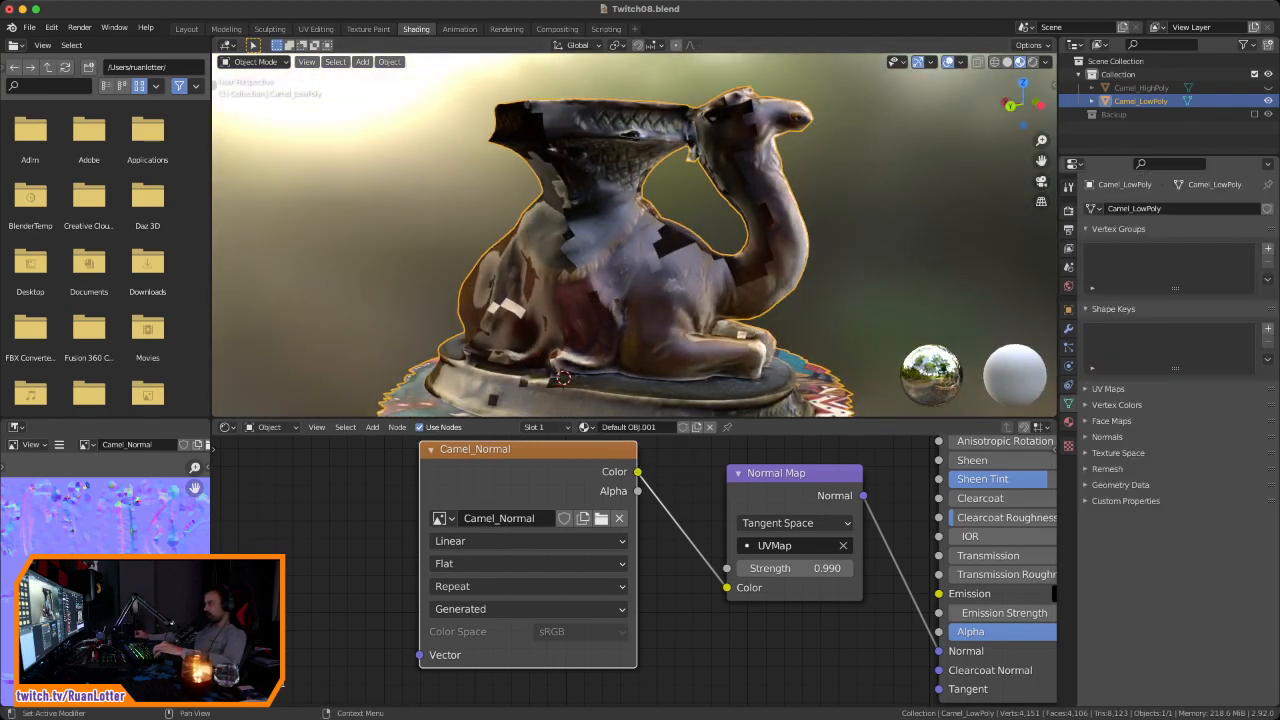
pyautogui.click(1107, 437)
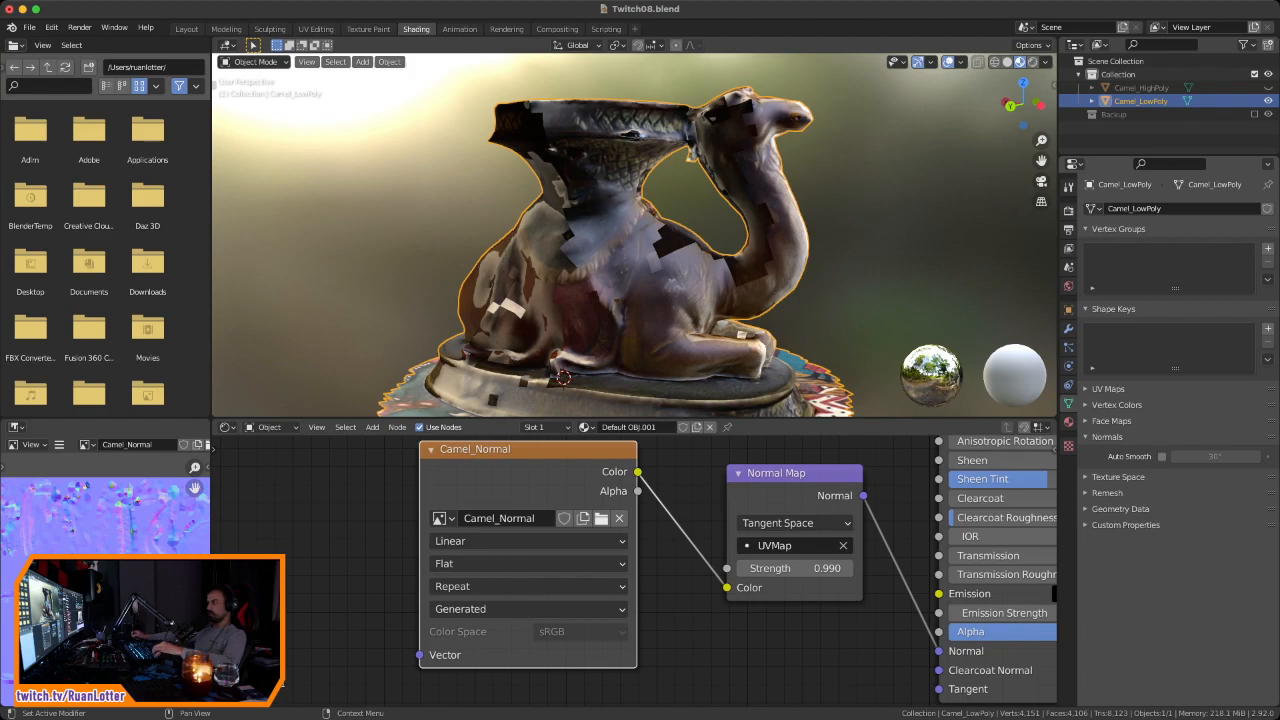
pyautogui.scroll(5, 633, 235)
pyautogui.moveTo(640, 240); pyautogui.dragTo(700, 250, button='middle')
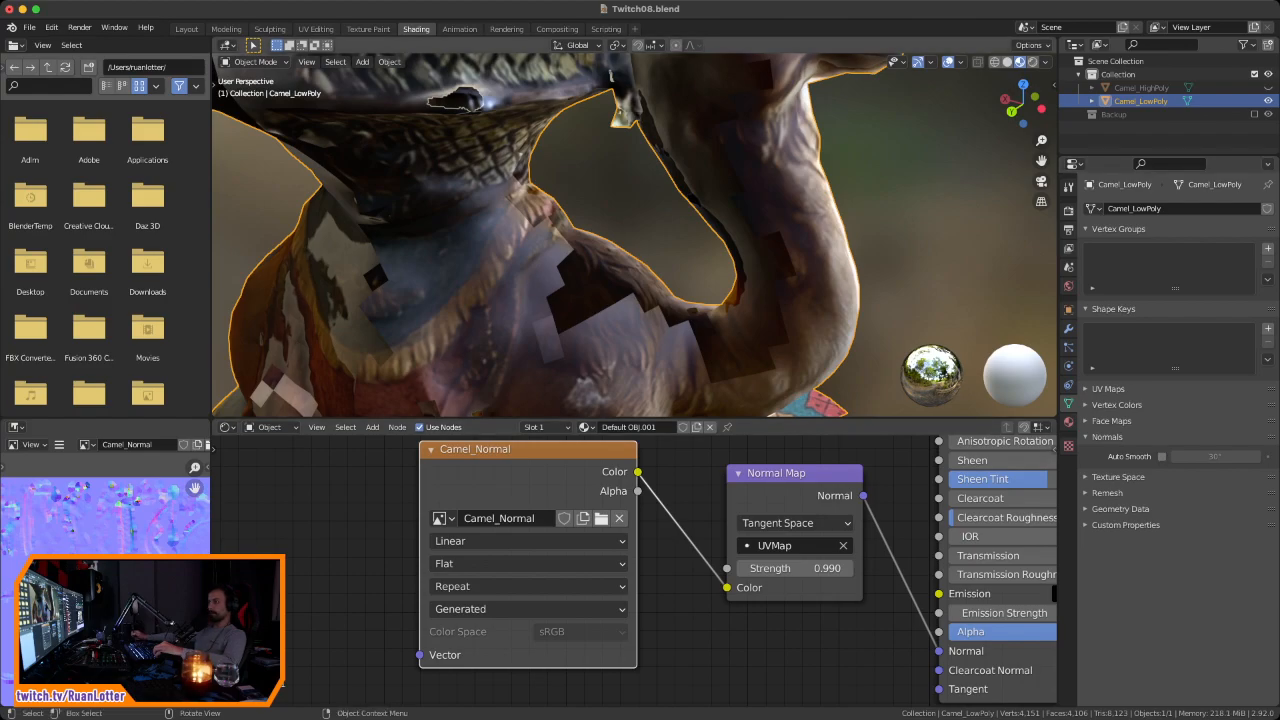
pyautogui.rightClick(465, 261)
pyautogui.click(462, 261)
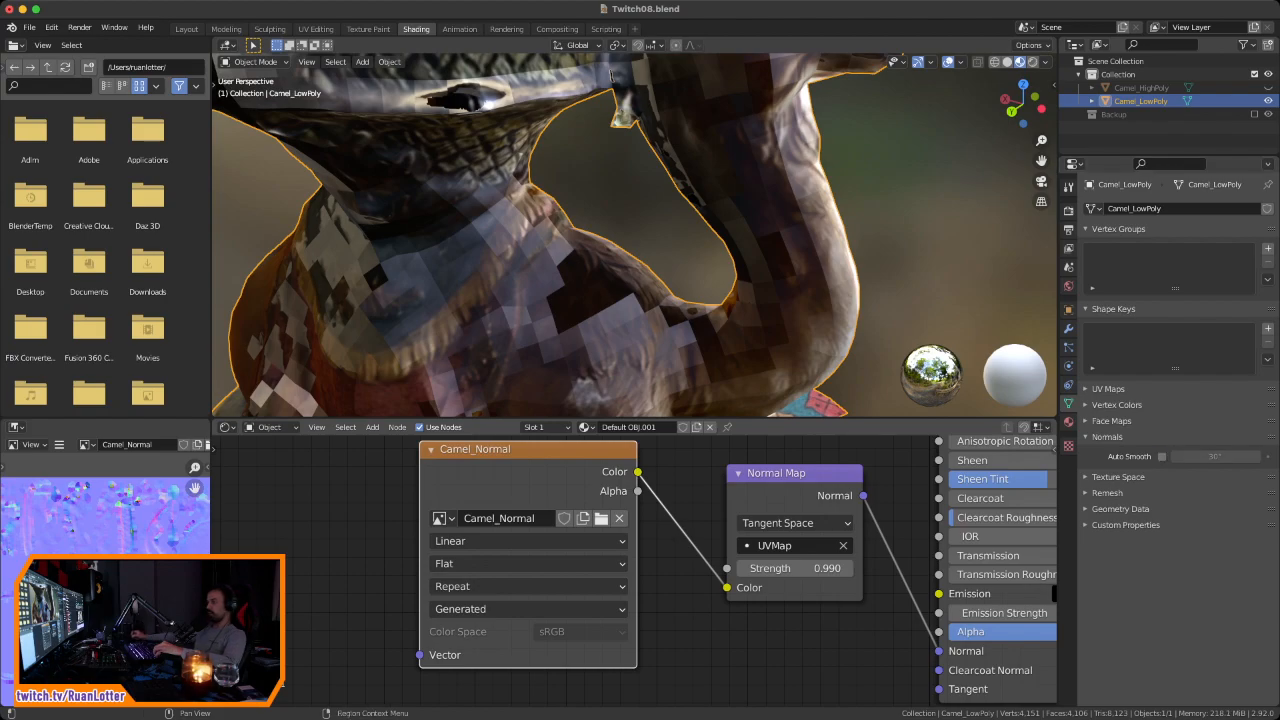
pyautogui.rightClick(462, 261)
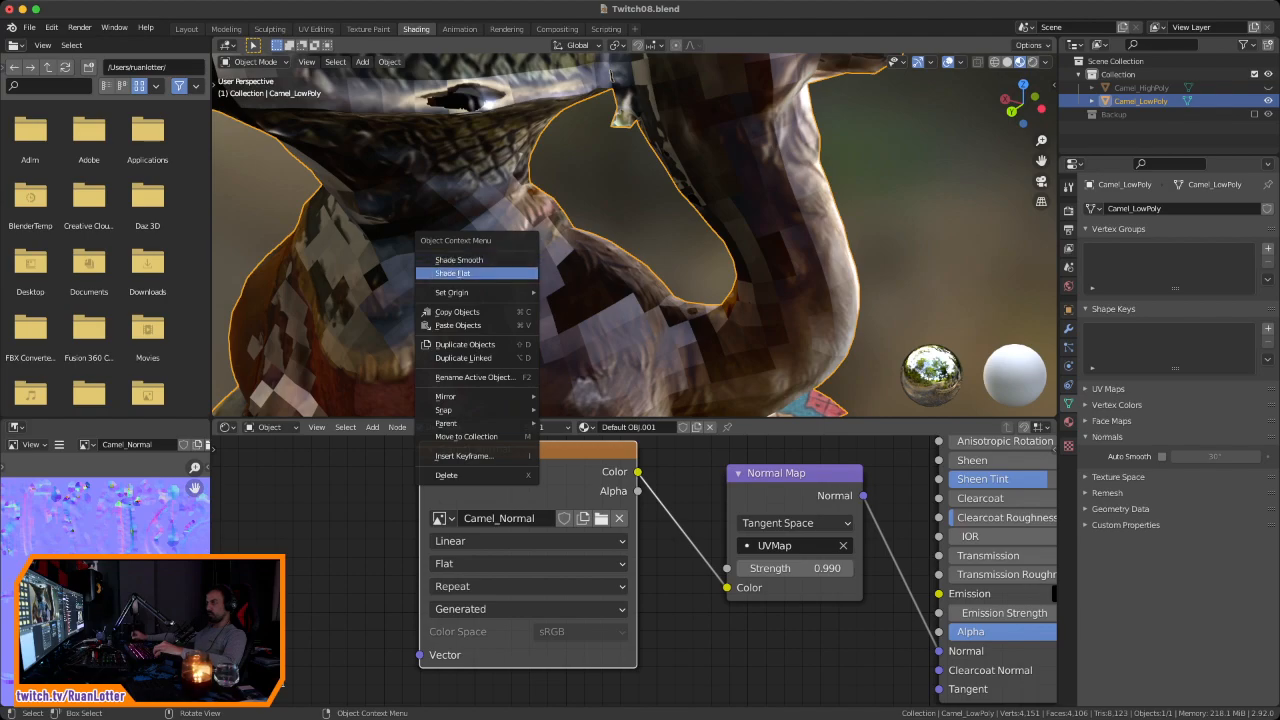
pyautogui.click(459, 260)
pyautogui.scroll(-5, 459, 260)
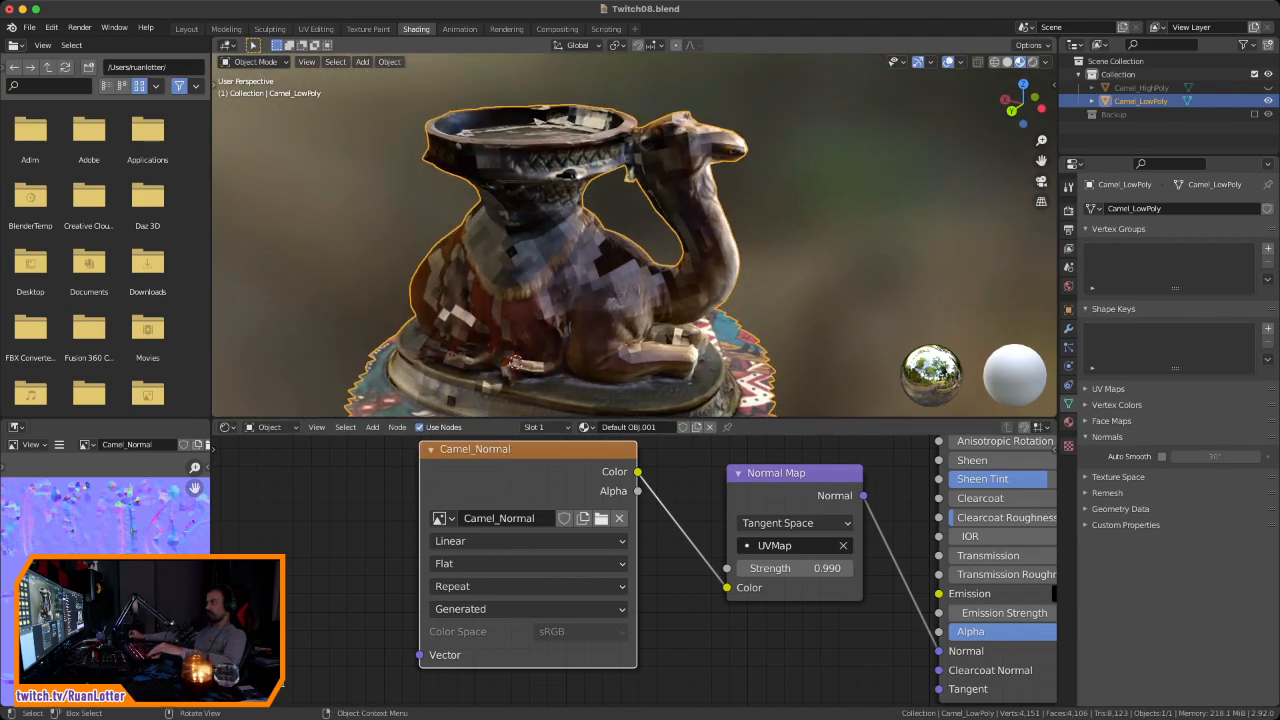
# Step: Turn on the Face Orientation overlay, check Camel_LowPoly's face directions from all sides, and turn the overlay off
pyautogui.click(959, 62)
pyautogui.click(877, 318)
pyautogui.moveTo(700, 250); pyautogui.dragTo(450, 250, button='middle')
pyautogui.moveTo(752, 338)
pyautogui.mouseDown(button='middle')
pyautogui.moveTo(545, 300)
pyautogui.moveTo(515, 190)
pyautogui.mouseUp(button='middle')
pyautogui.moveTo(673, 152)
pyautogui.mouseDown(button='middle')
pyautogui.moveTo(729, 296)
pyautogui.moveTo(740, 388)
pyautogui.mouseUp(button='middle')
pyautogui.moveTo(744, 341); pyautogui.dragTo(585, 342, button='middle')
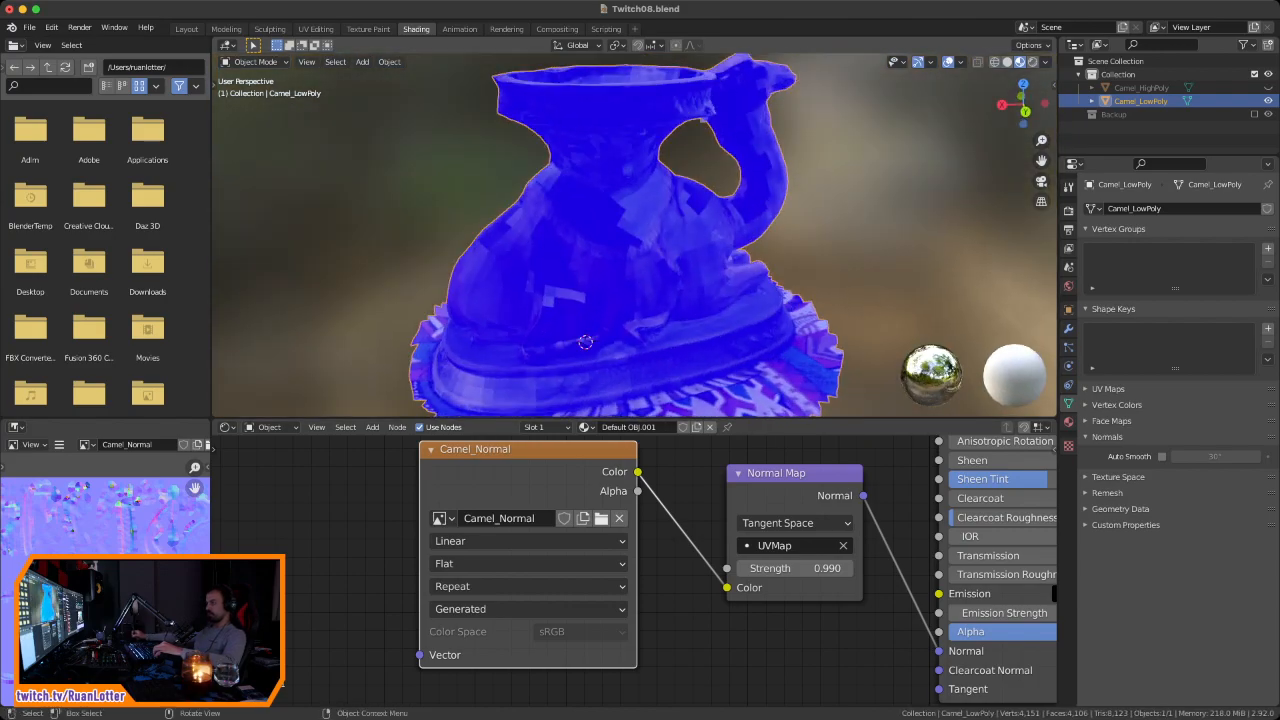
pyautogui.scroll(-4, 473, 600)
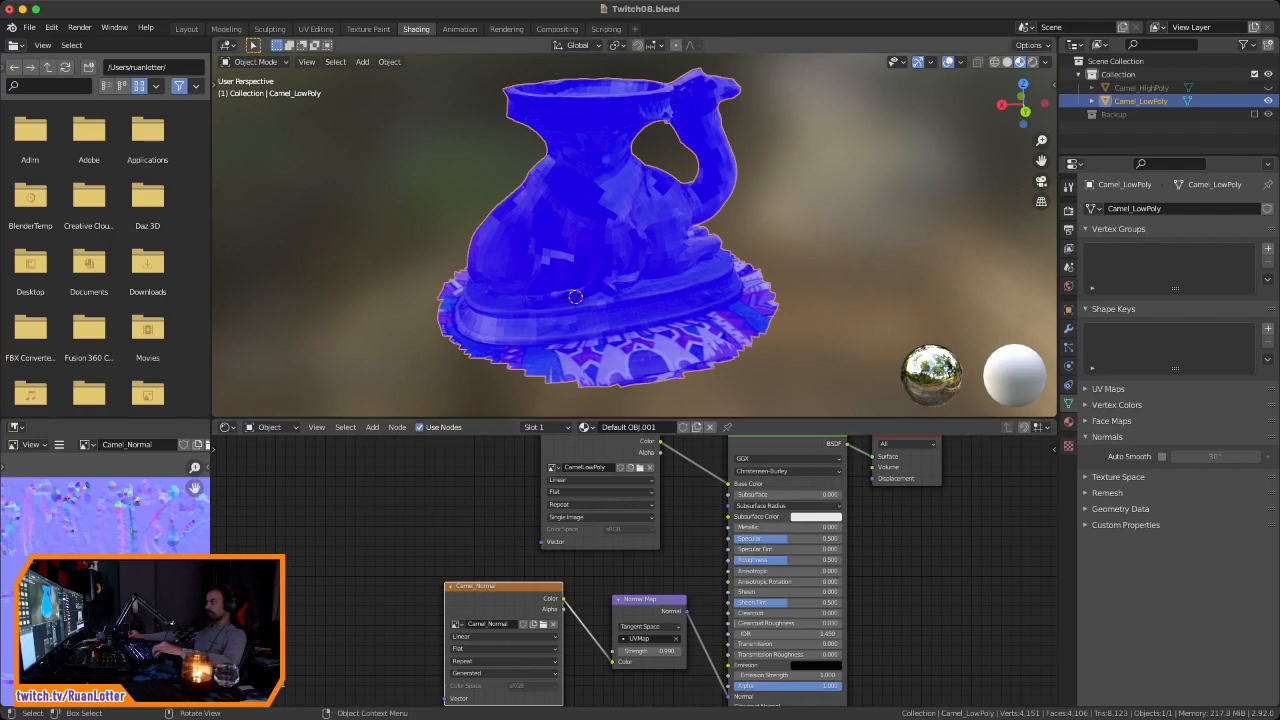
pyautogui.click(960, 62)
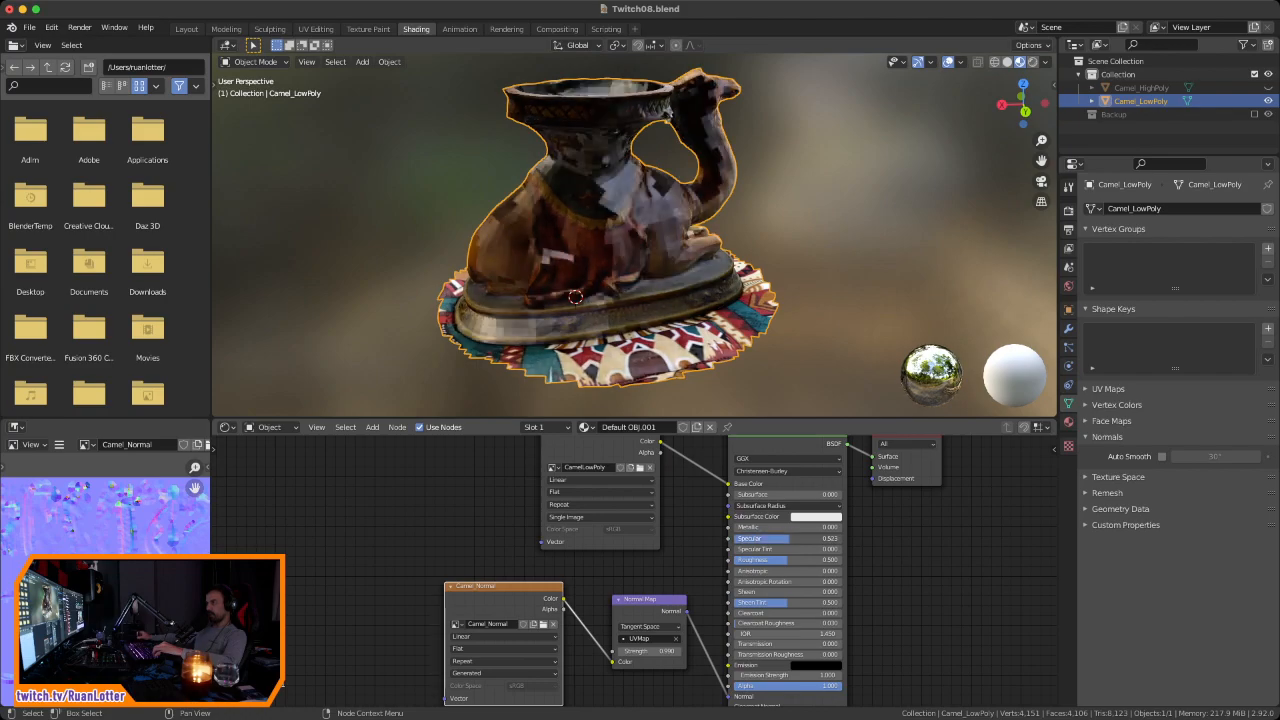
# Step: Set the Principled BSDF's Specular to 0.000 and check the result on the camel's red cloth side
pyautogui.moveTo(774, 539); pyautogui.dragTo(734, 539)
pyautogui.moveTo(770, 240); pyautogui.dragTo(430, 240, button='middle')
pyautogui.scroll(8, 689, 307)
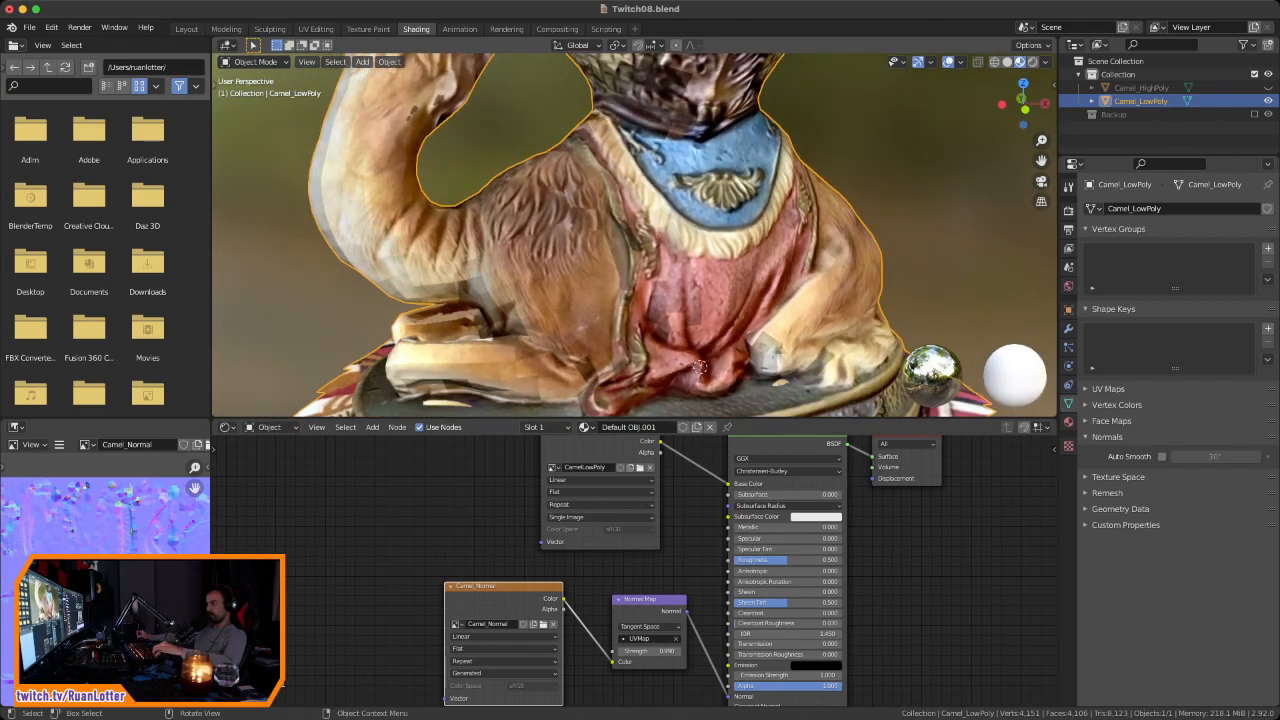
# Step: Try raising the Principled BSDF's Specular value and undo the change
pyautogui.moveTo(785, 538); pyautogui.dragTo(842, 538)
pyautogui.moveTo(700, 260); pyautogui.dragTo(680, 225, button='middle')
pyautogui.moveTo(696, 377); pyautogui.dragTo(704, 372, button='middle')
pyautogui.hotkey('ctrl', 'z')
# Step: Examine the shading patches and seams on Camel_LowPoly's red cloth, neck and front up close and from a distance
pyautogui.moveTo(660, 250); pyautogui.dragTo(485, 165, button='middle')
pyautogui.scroll(7, 680, 245)
pyautogui.scroll(1, 485, 165)
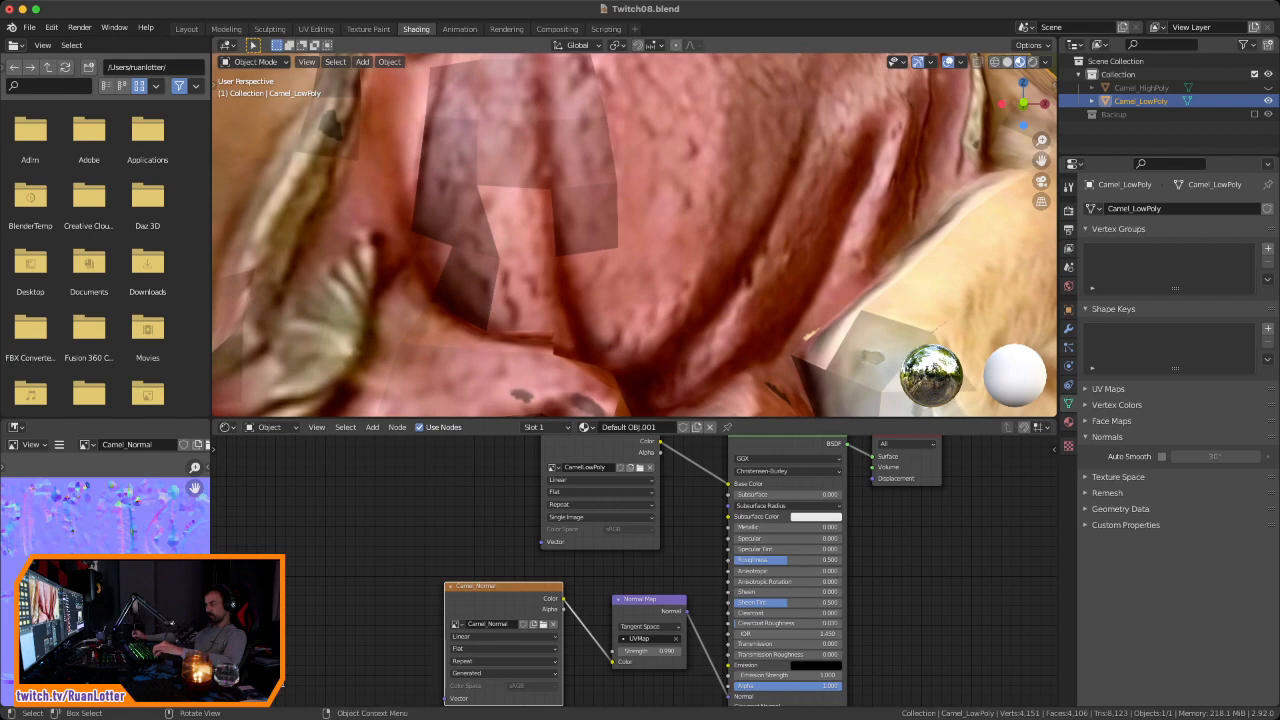
pyautogui.moveTo(560, 220); pyautogui.dragTo(574, 230, button='middle')
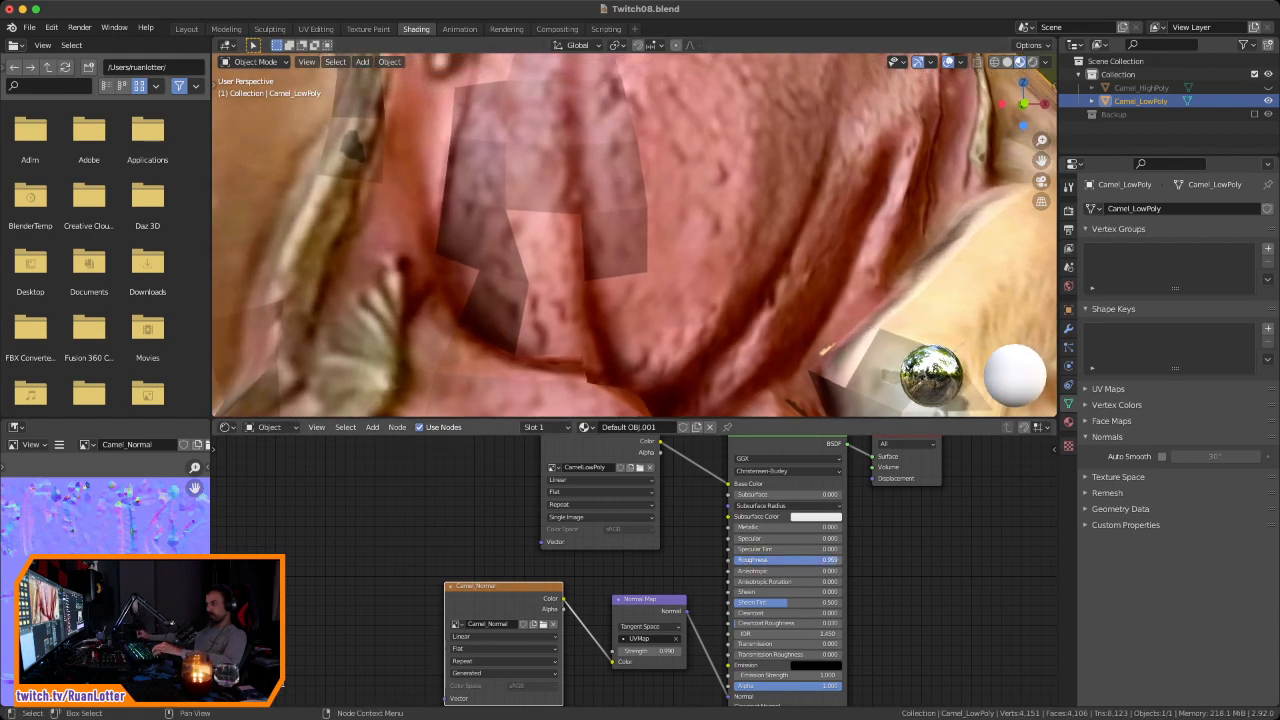
pyautogui.scroll(-8, 655, 300)
pyautogui.moveTo(655, 300); pyautogui.dragTo(630, 306, button='middle')
pyautogui.scroll(-6, 655, 320)
pyautogui.rightClick(657, 303)
pyautogui.press('Escape')
pyautogui.scroll(5, 673, 343)
pyautogui.moveTo(673, 343)
pyautogui.mouseDown(button='middle')
pyautogui.moveTo(662, 333)
pyautogui.moveTo(662, 350)
pyautogui.mouseUp(button='middle')
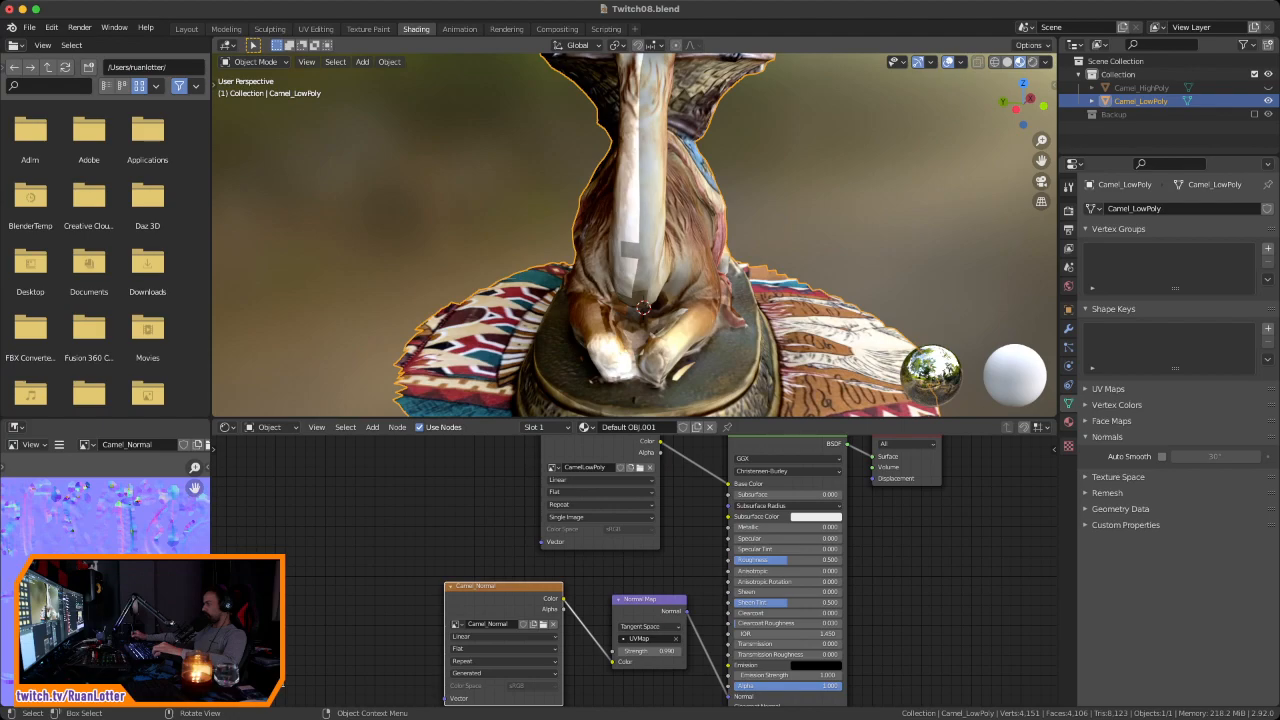
pyautogui.moveTo(662, 300); pyautogui.dragTo(612, 302, button='middle')
pyautogui.scroll(-4, 637, 300)
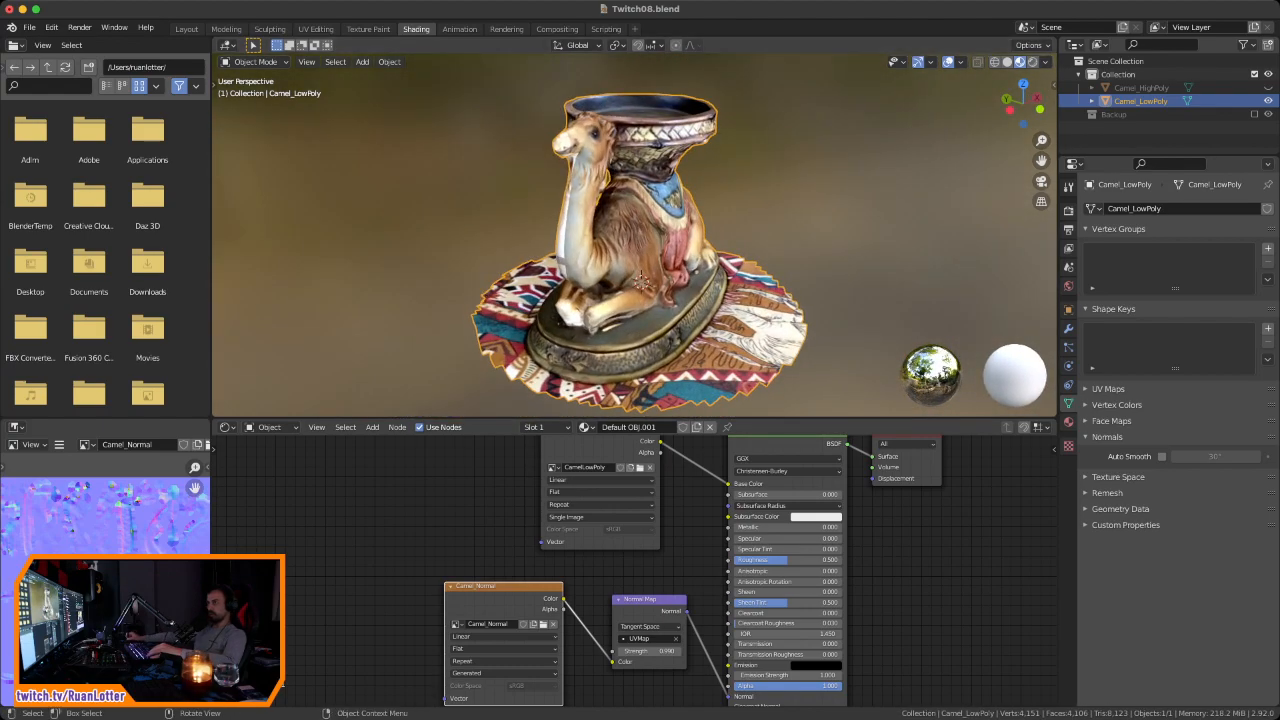
# Step: Merge all of Camel_LowPoly's vertices by distance in the Layout workspace and return to Object Mode
pyautogui.click(186, 28)
pyautogui.moveTo(720, 350); pyautogui.dragTo(305, 365, button='middle')
pyautogui.scroll(2, 340, 390)
pyautogui.press('Tab')
pyautogui.click(627, 347)
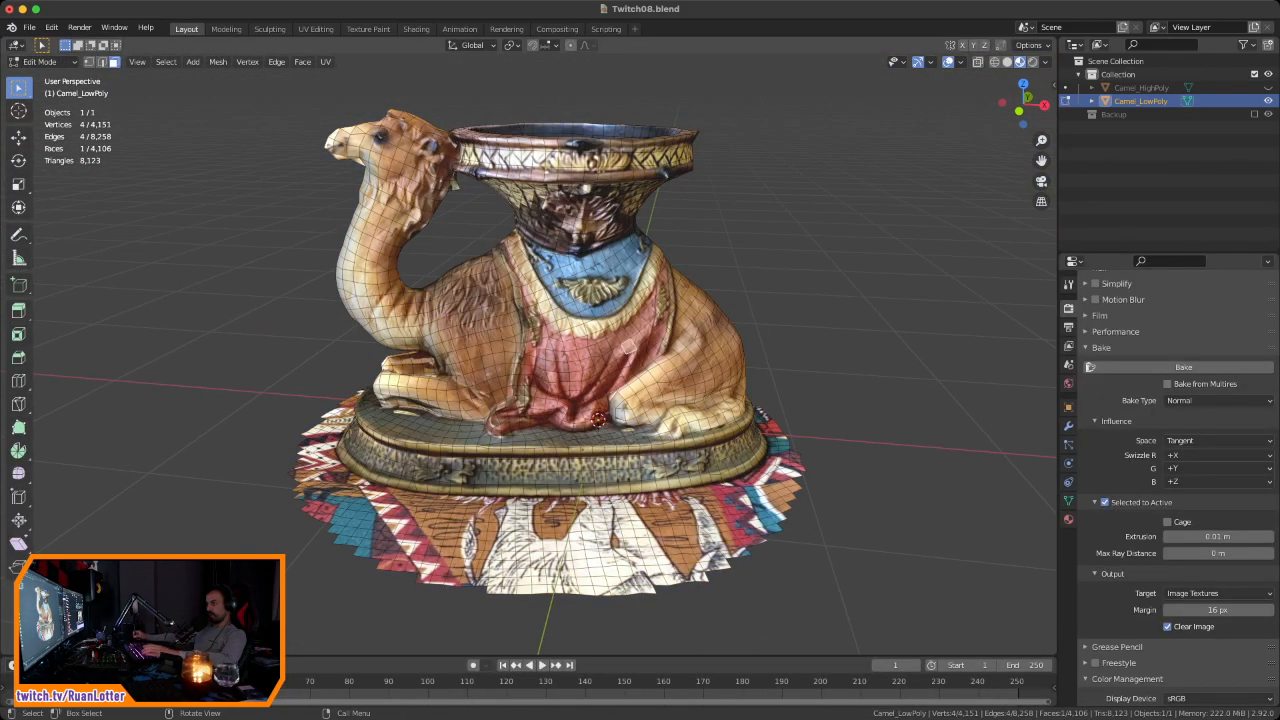
pyautogui.press('a')
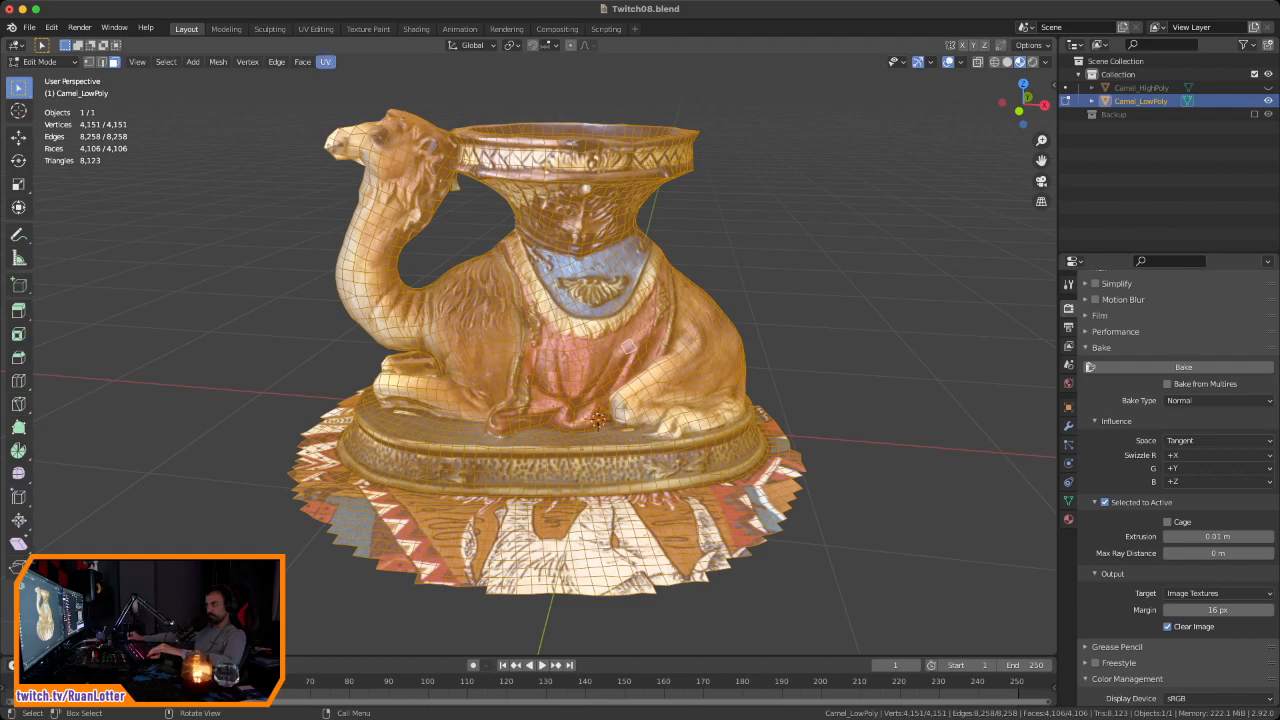
pyautogui.click(218, 61)
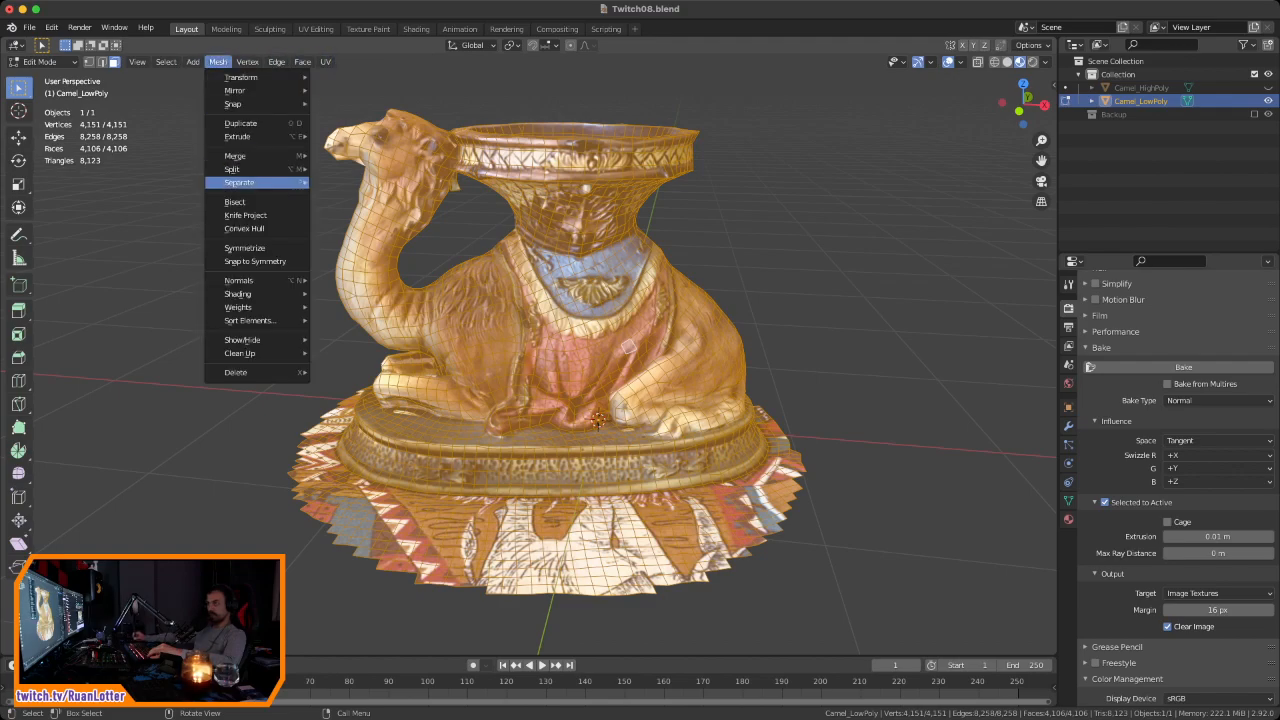
pyautogui.moveTo(245, 353)
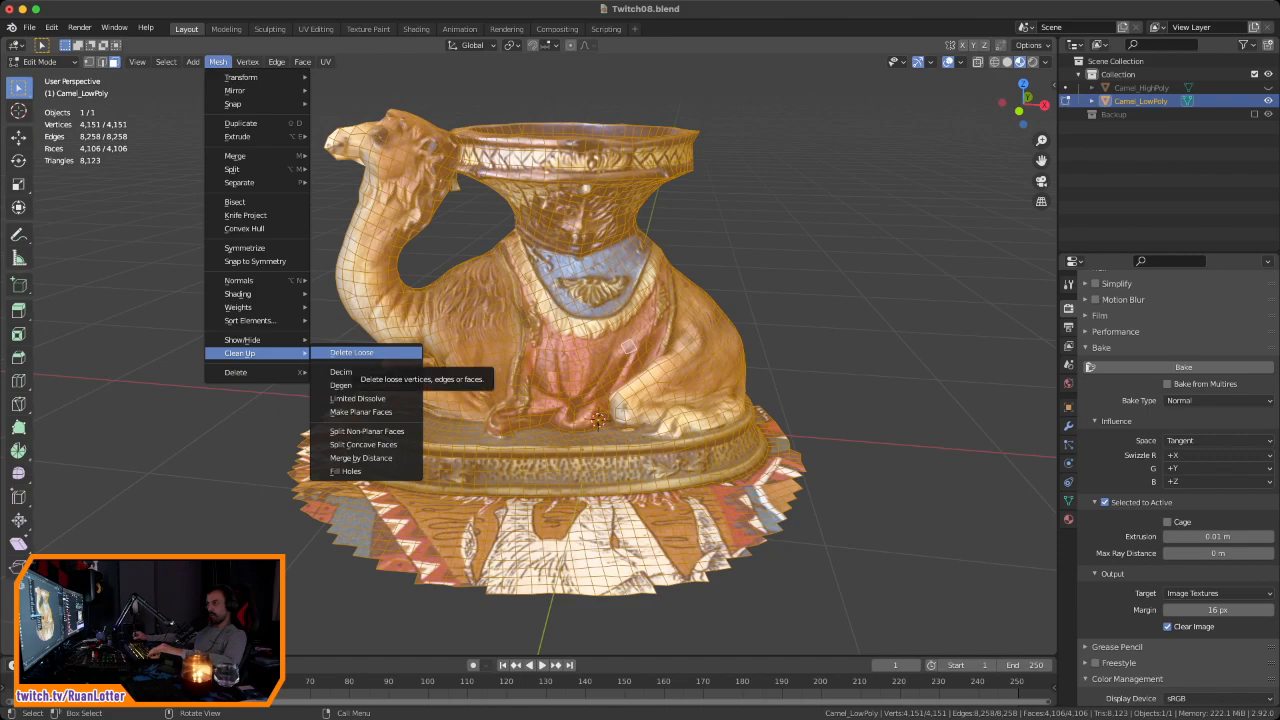
pyautogui.click(361, 457)
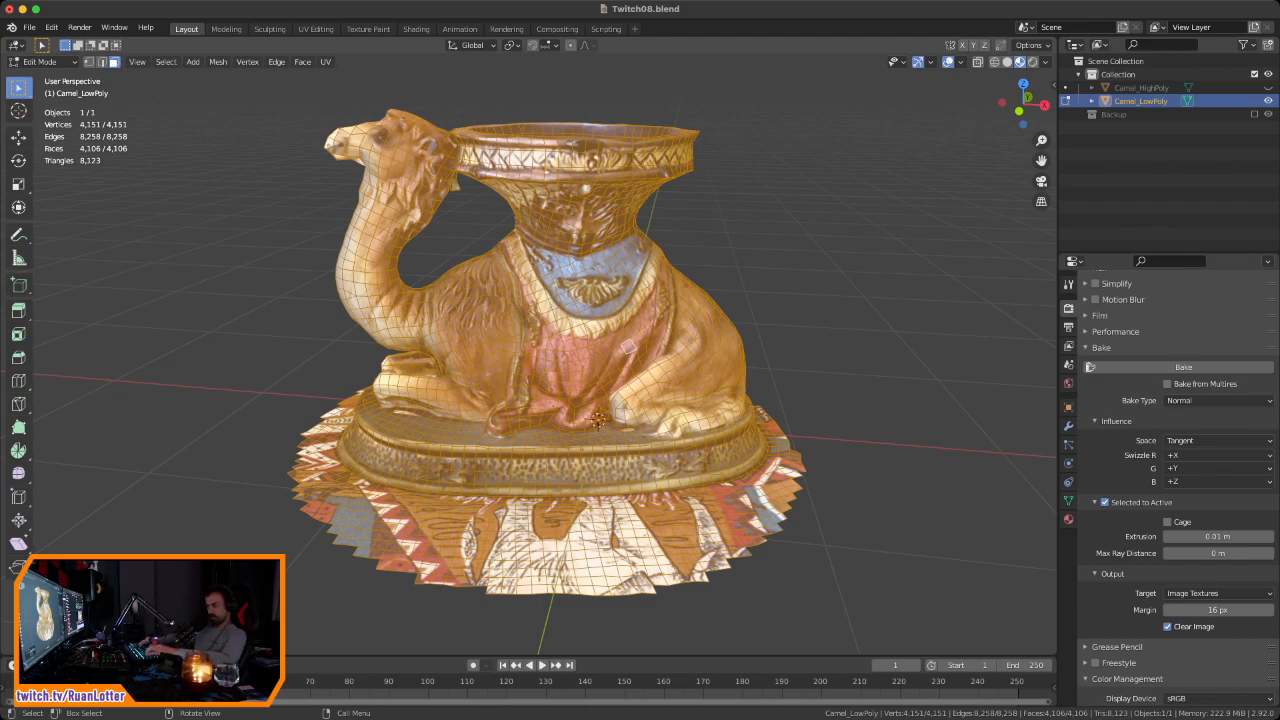
pyautogui.press('m')
pyautogui.press('b')
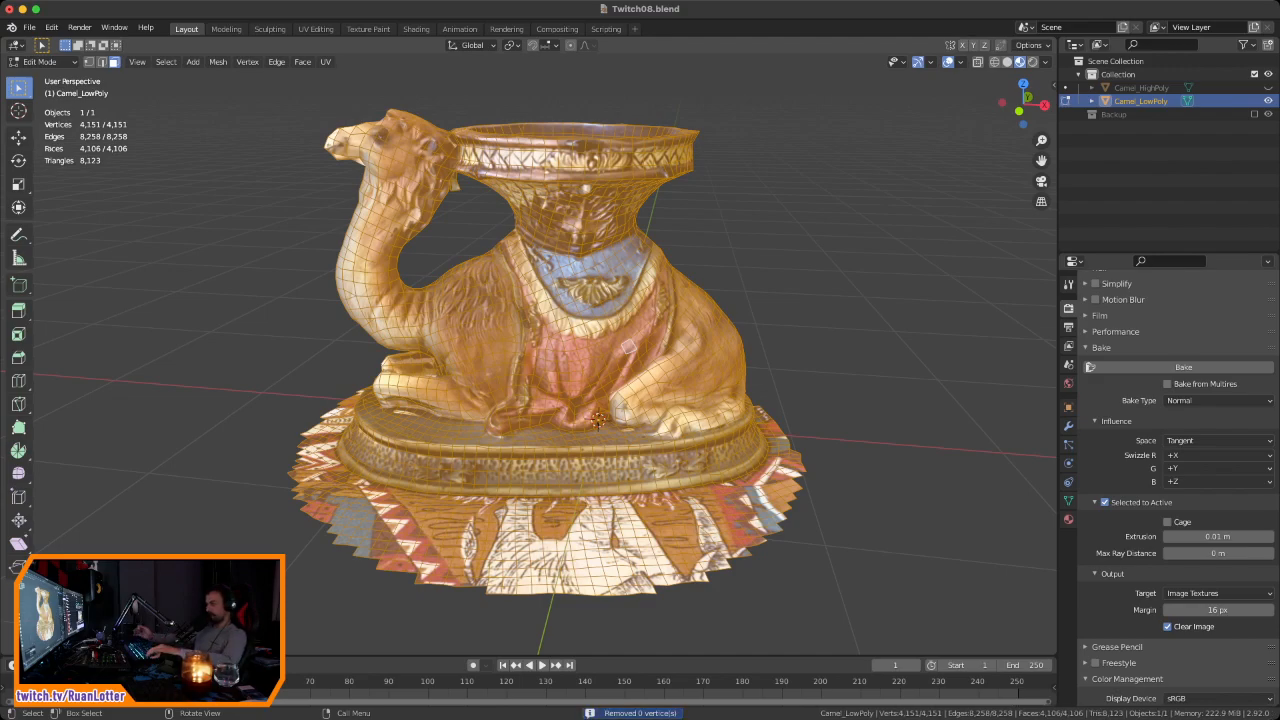
pyautogui.press('Tab')
# Step: Check the camel from the front, then examine Camel_LowPoly's node setup and UV Maps list in the Shading workspace
pyautogui.moveTo(628, 346); pyautogui.dragTo(1020, 336, button='middle')
pyautogui.moveTo(560, 320)
pyautogui.mouseDown(button='middle')
pyautogui.moveTo(620, 335)
pyautogui.moveTo(650, 365)
pyautogui.moveTo(655, 400)
pyautogui.moveTo(675, 402)
pyautogui.moveTo(550, 372)
pyautogui.mouseUp(button='middle')
pyautogui.scroll(-3, 550, 372)
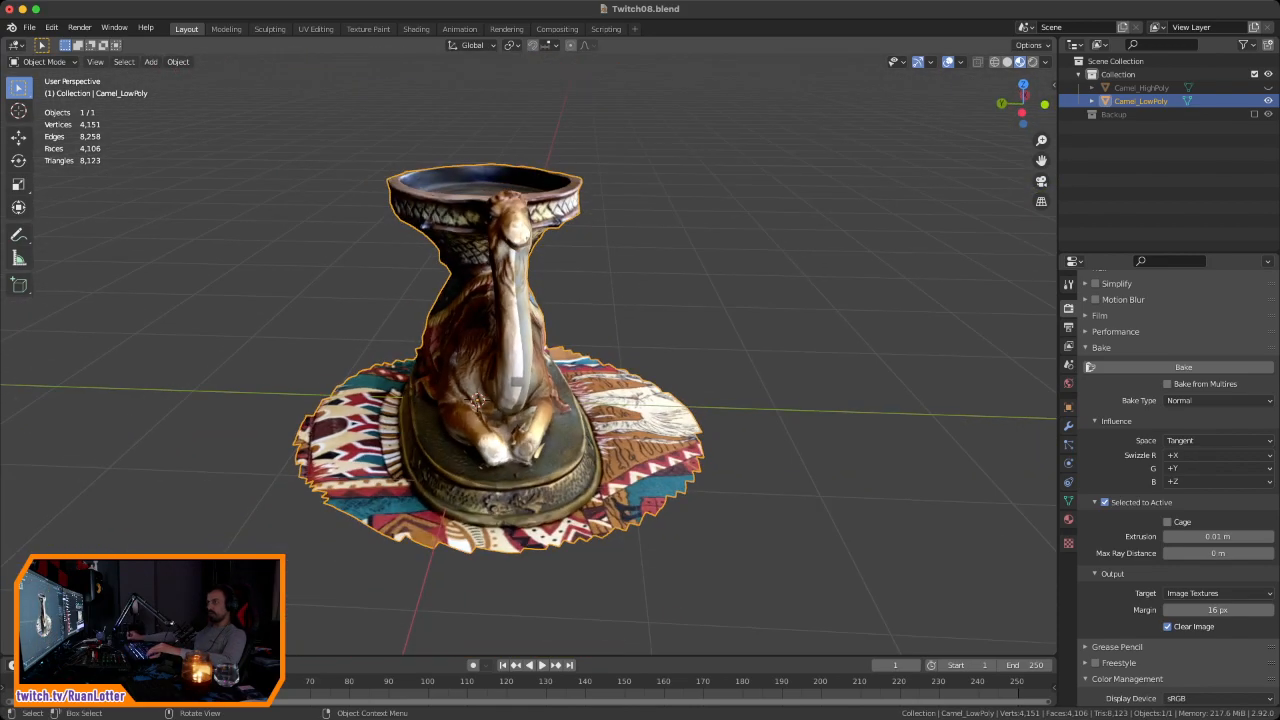
pyautogui.click(416, 29)
pyautogui.scroll(-3, 629, 550)
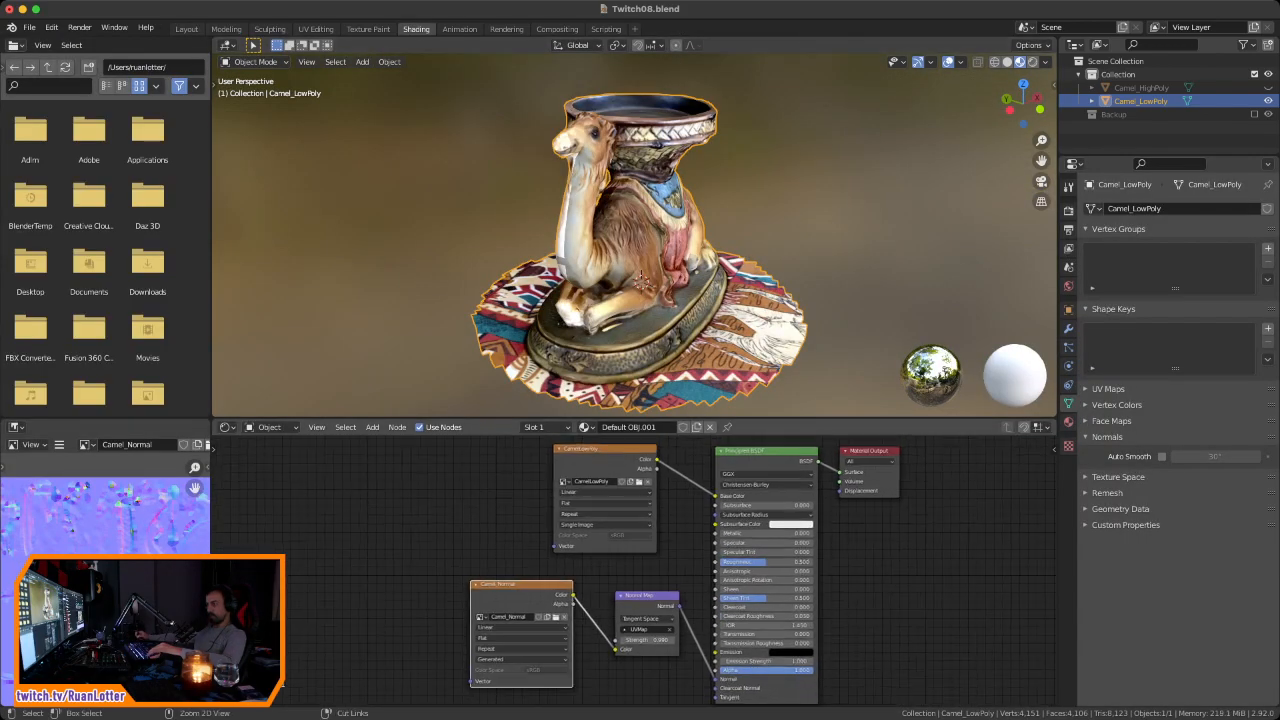
pyautogui.keyDown('ctrl'); pyautogui.moveTo(632, 567); pyautogui.dragTo(632, 602, button='middle'); pyautogui.keyUp('ctrl')
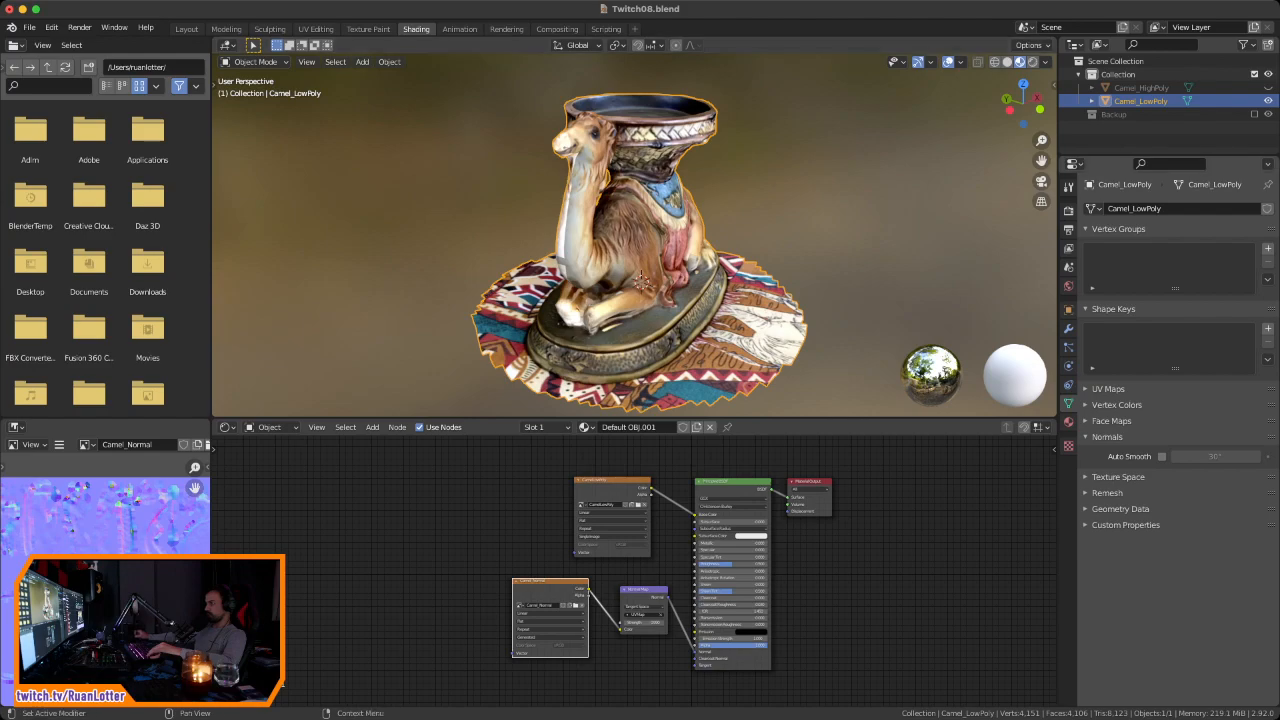
pyautogui.click(1108, 389)
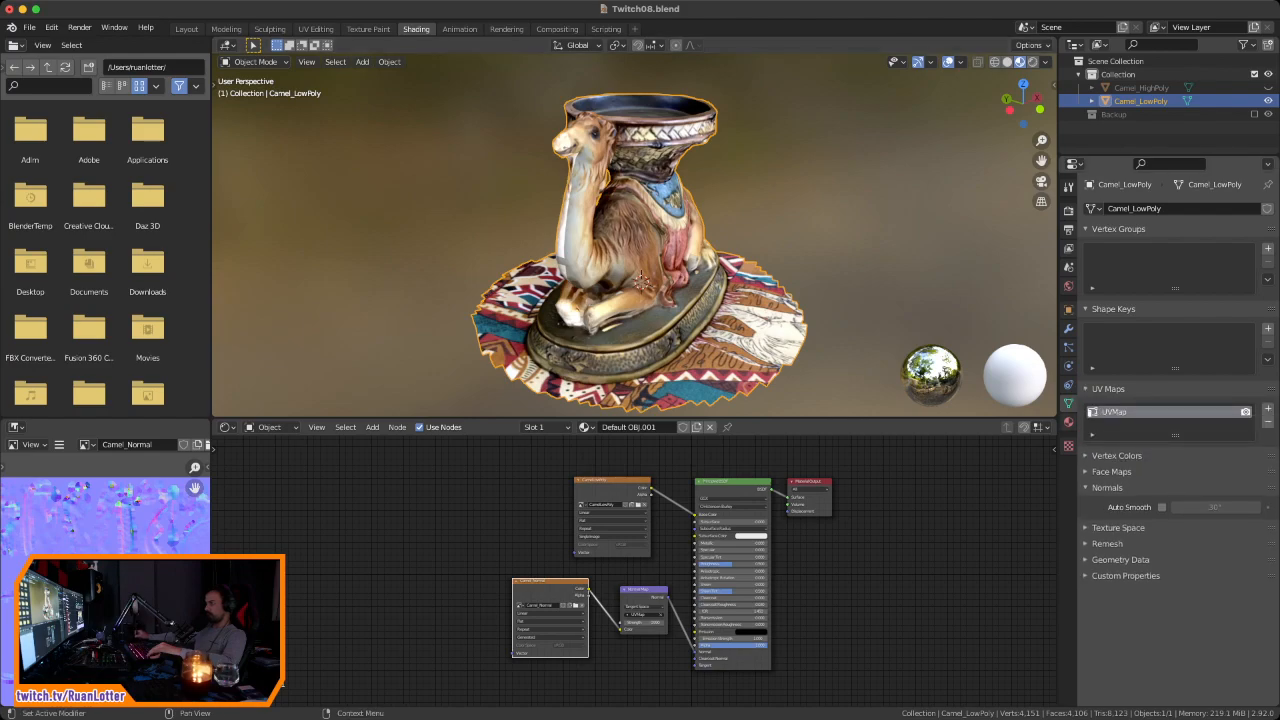
pyautogui.moveTo(1175, 435); pyautogui.dragTo(1175, 448)
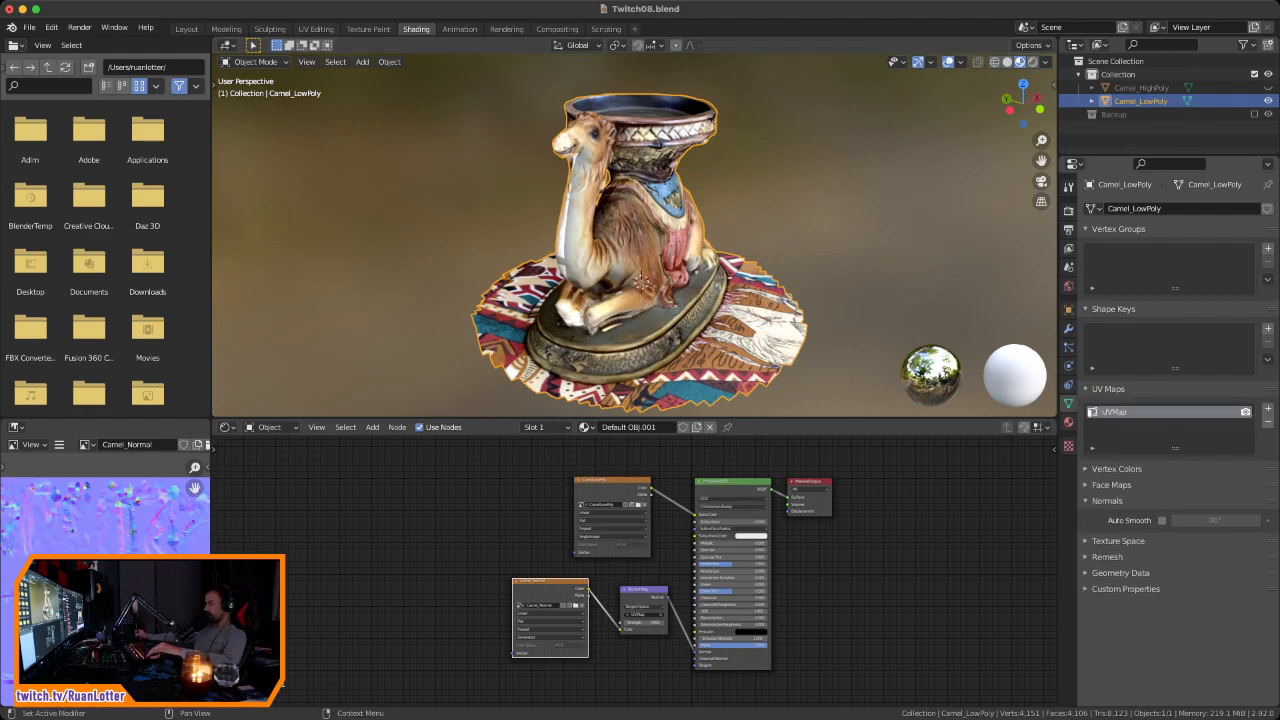
# Step: Examine the textured Camel_LowPoly from several sides in the Shading and Layout workspaces, with the object deselected at the end
pyautogui.moveTo(690, 250); pyautogui.dragTo(330, 236, button='middle')
pyautogui.scroll(3, 690, 250)
pyautogui.scroll(-5, 690, 250)
pyautogui.moveTo(620, 240); pyautogui.dragTo(395, 240, button='middle')
pyautogui.scroll(-1, 560, 240)
pyautogui.moveTo(560, 240); pyautogui.dragTo(560, 280, button='middle')
pyautogui.click(187, 29)
pyautogui.moveTo(500, 375); pyautogui.dragTo(470, 365, button='middle')
pyautogui.scroll(-2, 470, 365)
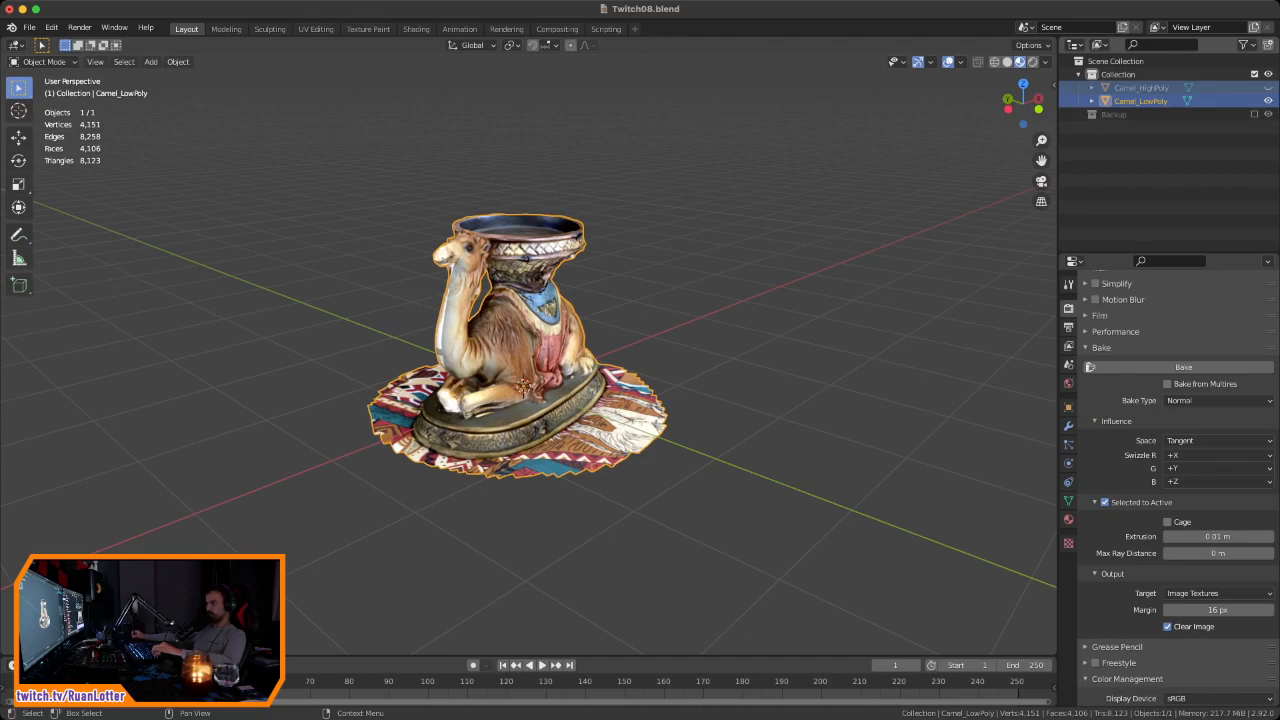
pyautogui.click(760, 260)
pyautogui.scroll(5, 640, 320)
pyautogui.scroll(-1, 640, 320)
pyautogui.moveTo(520, 360); pyautogui.dragTo(790, 338, button='middle')
pyautogui.moveTo(560, 340); pyautogui.dragTo(565, 400, button='middle')
pyautogui.keyDown('ctrl'); pyautogui.moveTo(565, 400); pyautogui.dragTo(565, 430, button='middle'); pyautogui.keyUp('ctrl')
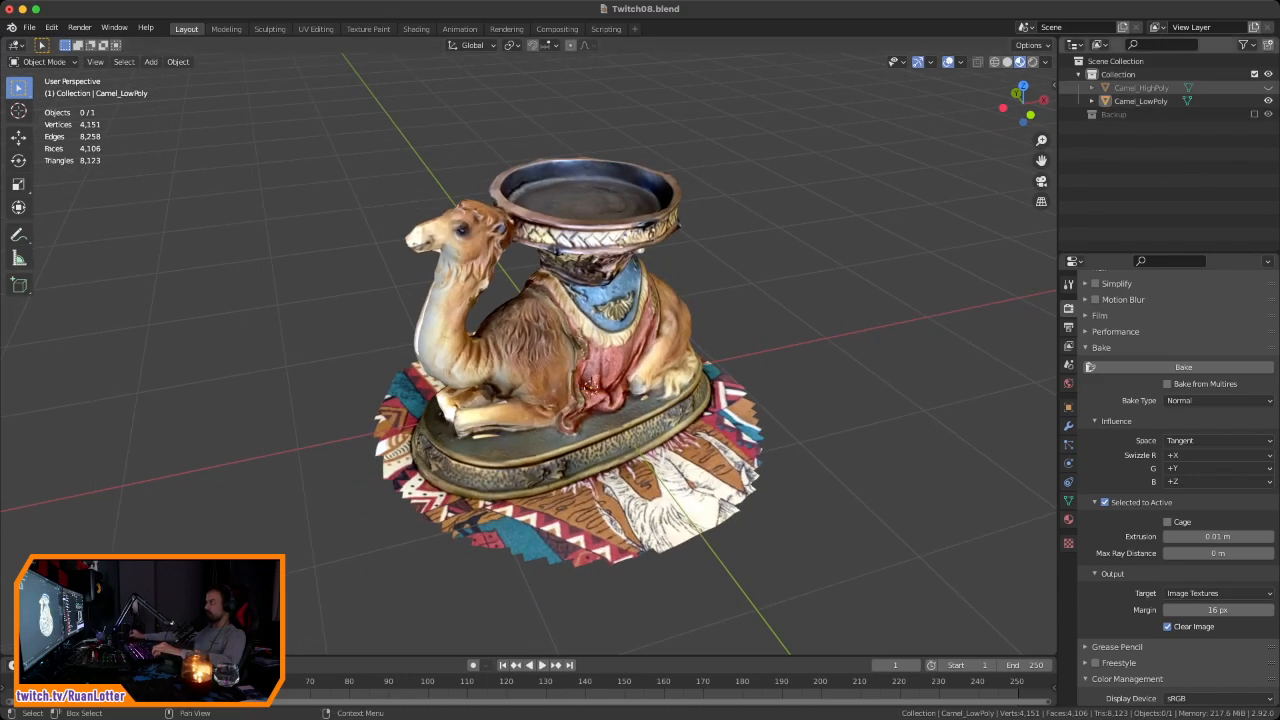
# Step: Unhide Camel_HighPoly and move both camel objects into the Backup collection
pyautogui.click(1268, 88)
pyautogui.press('a')
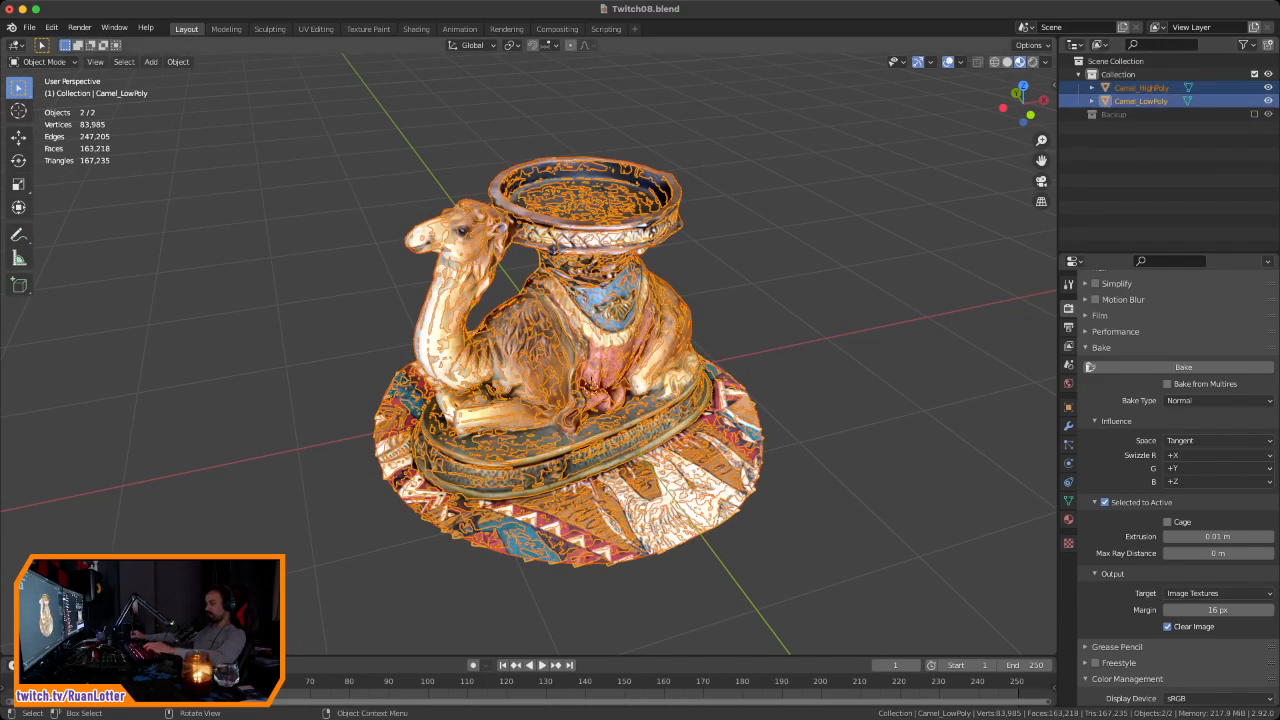
pyautogui.press('m')
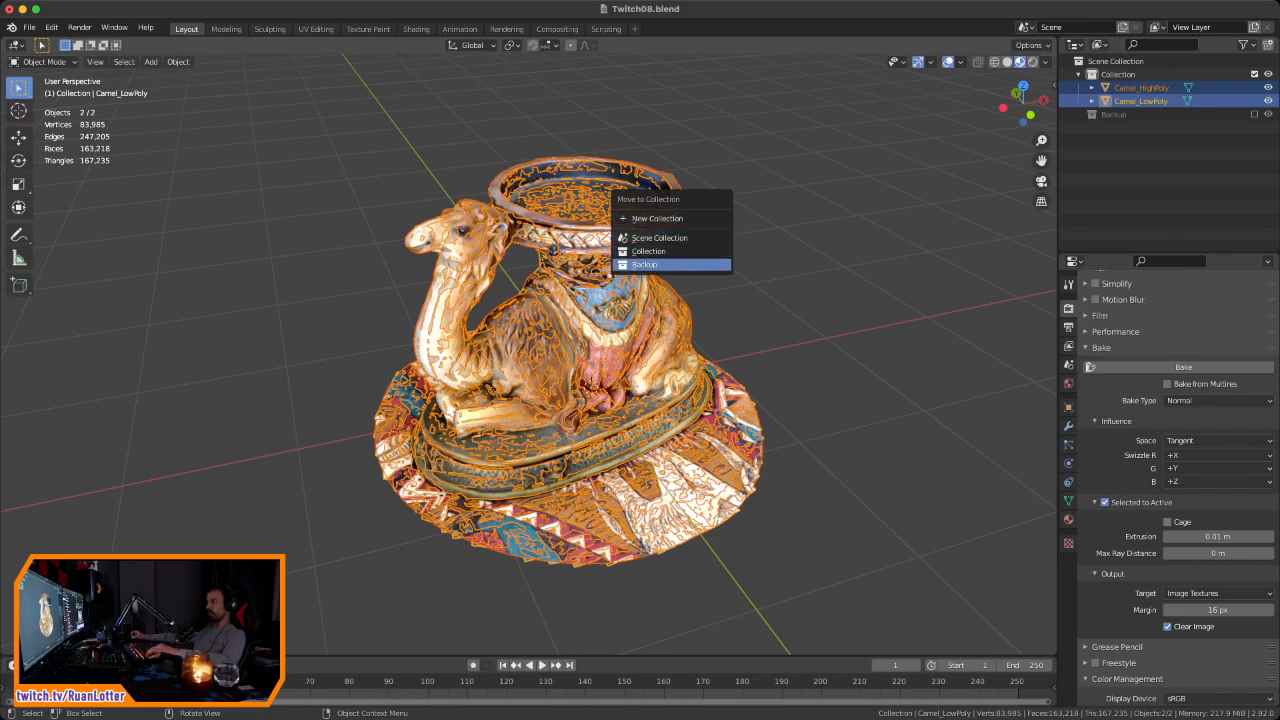
pyautogui.click(660, 264)
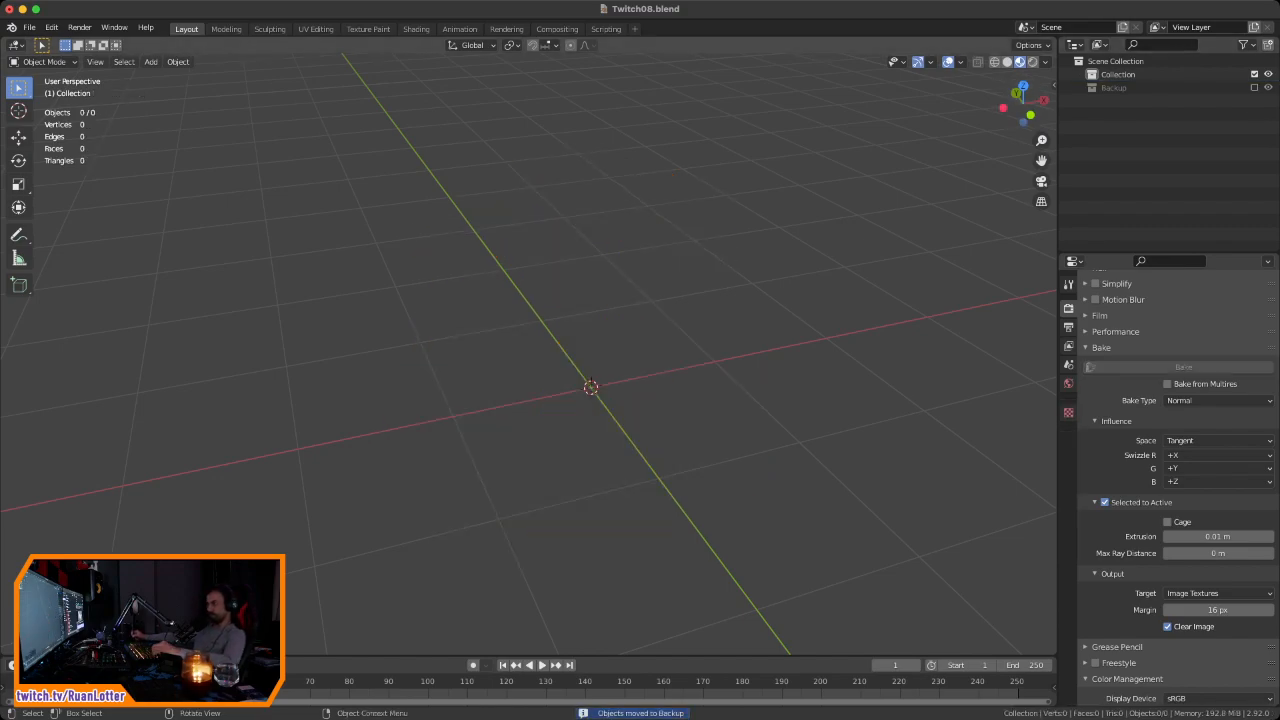
pyautogui.moveTo(620, 350); pyautogui.dragTo(576, 326, button='middle')
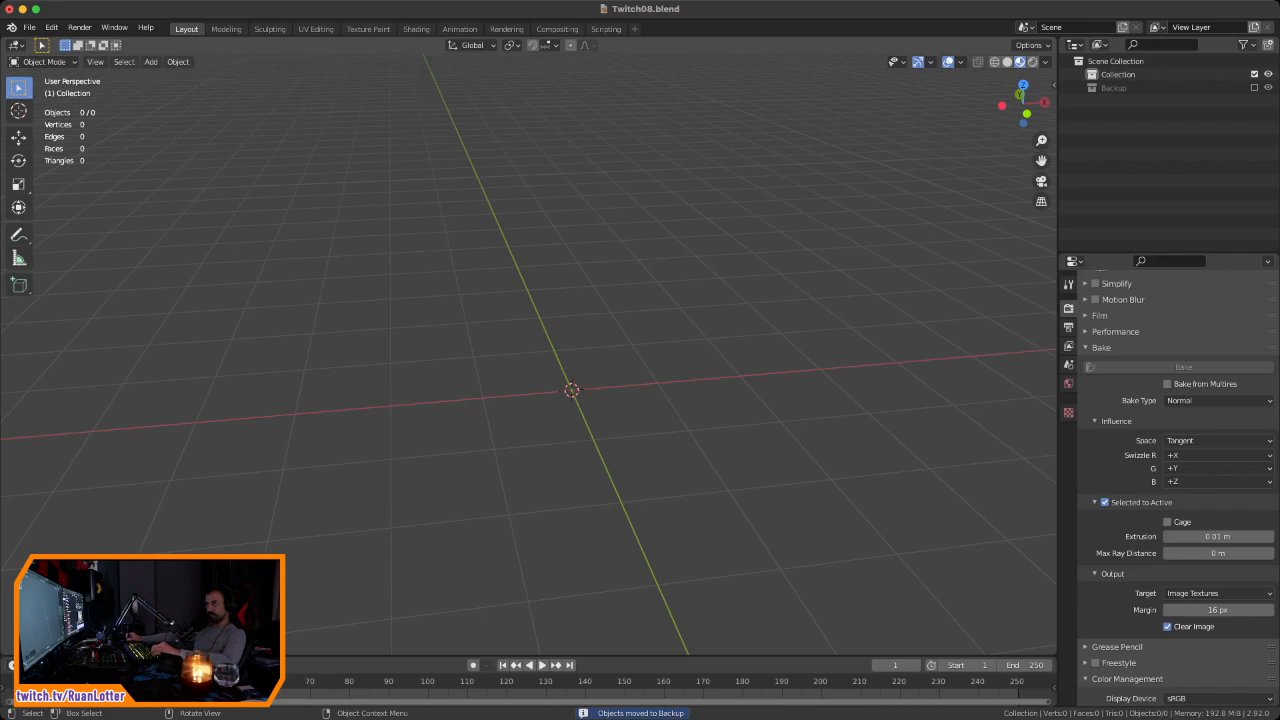
# Step: Export a selection-only Wavefront OBJ over model.obj in the WaterFeature folder
pyautogui.click(29, 27)
pyautogui.moveTo(75, 220)
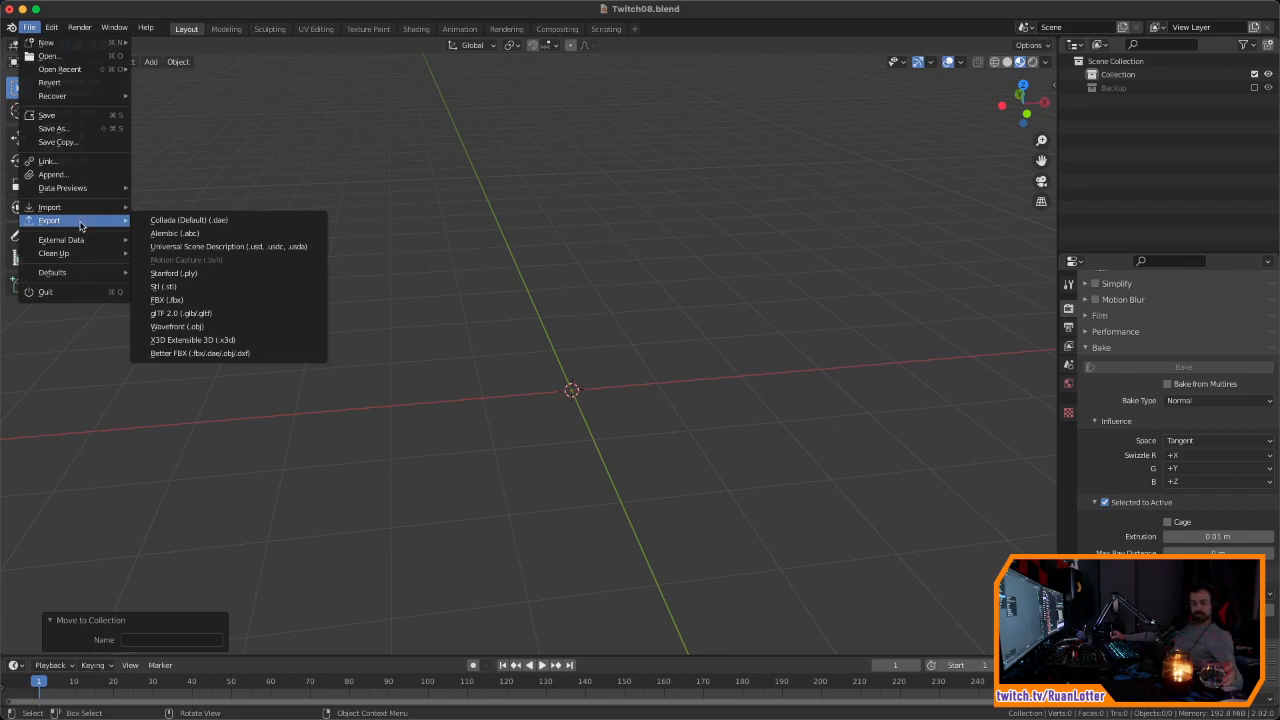
pyautogui.click(200, 327)
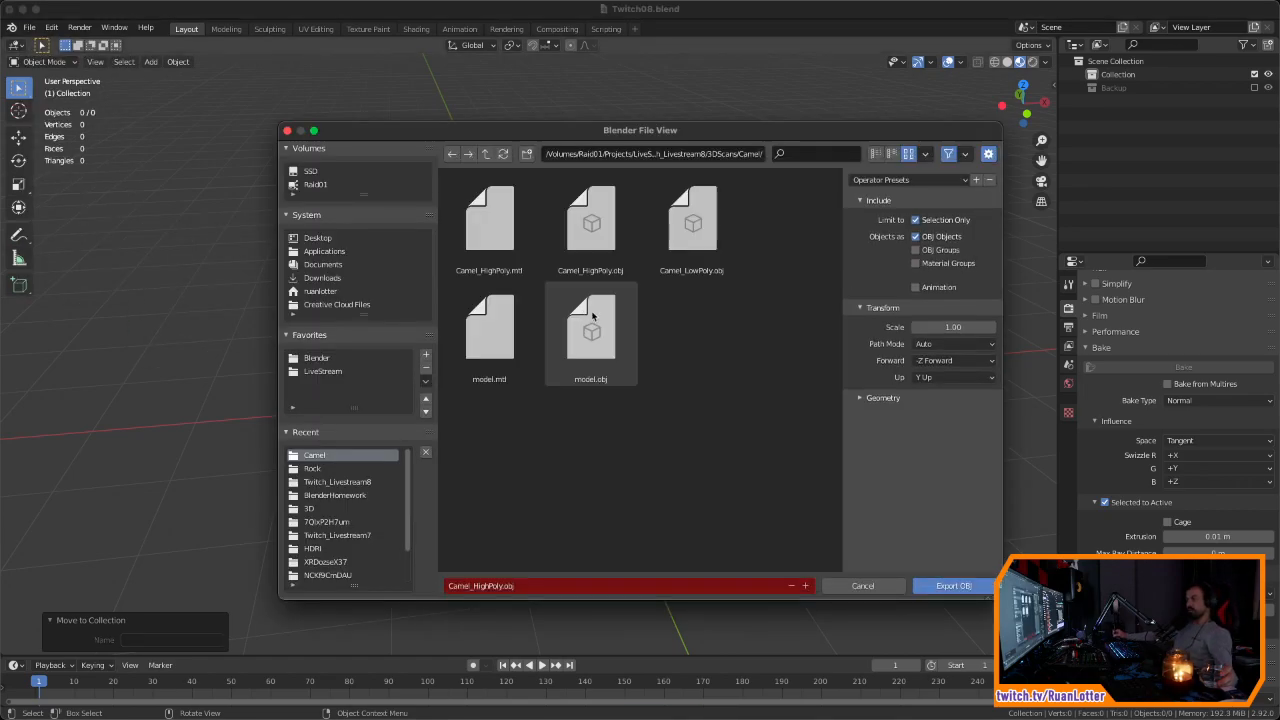
pyautogui.click(486, 153)
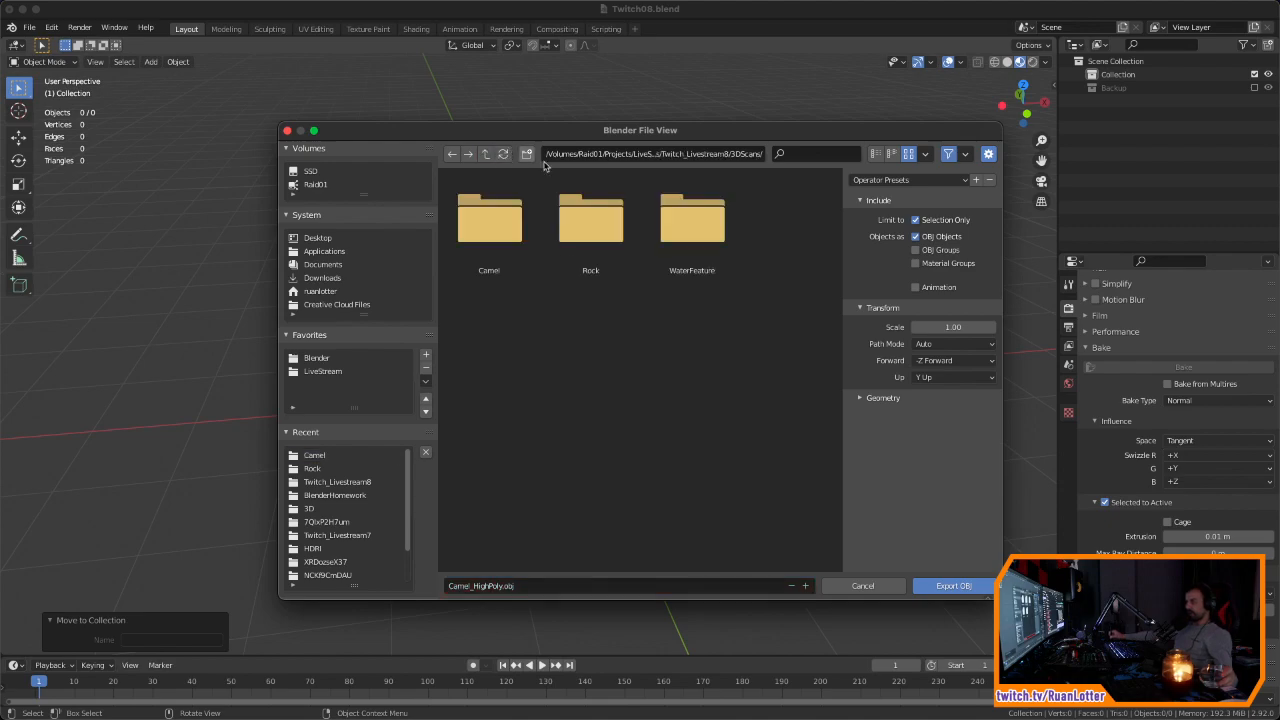
pyautogui.doubleClick(696, 229)
pyautogui.click(591, 225)
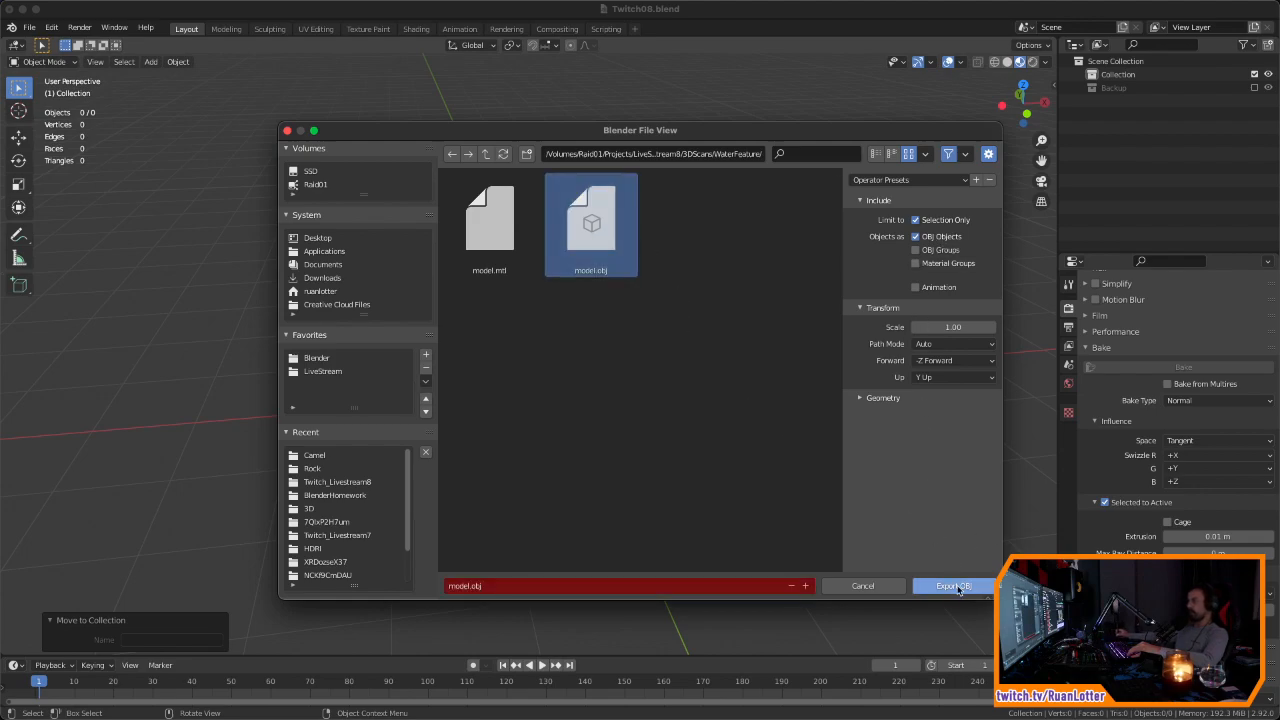
pyautogui.click(952, 586)
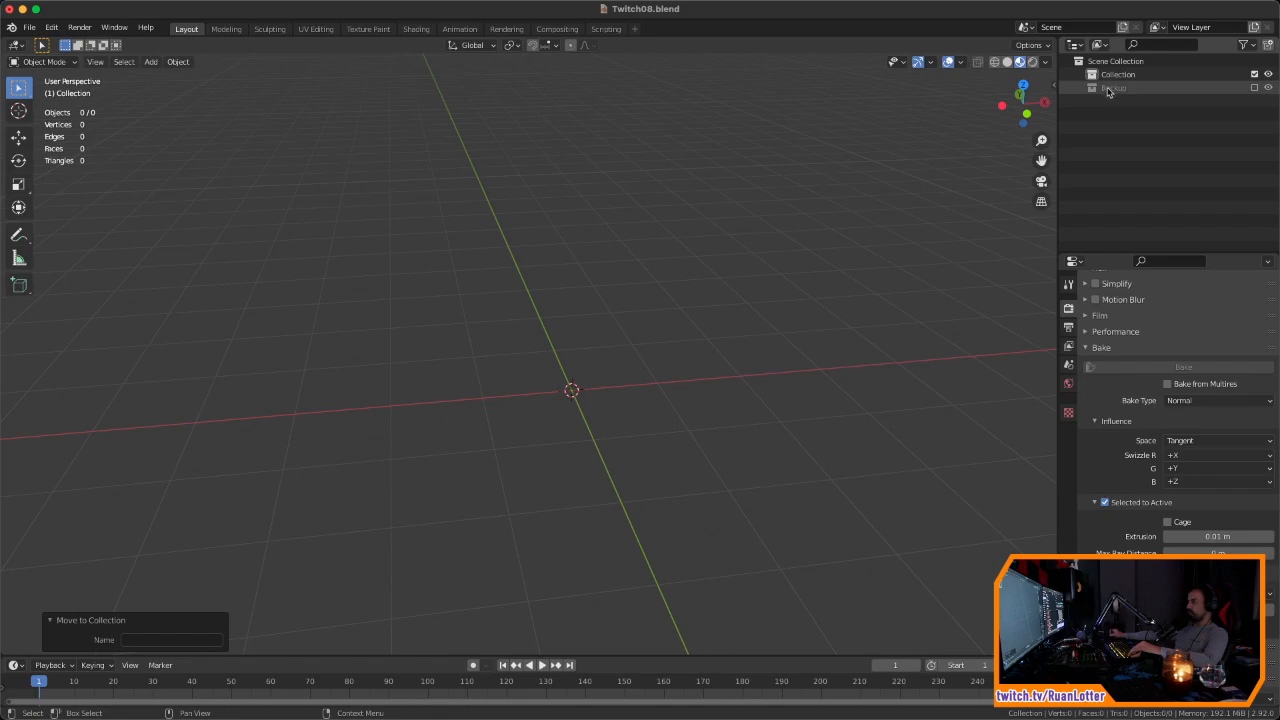
# Step: Enable the Backup collection, check the objects inside it, hide it in the viewport and make Collection active
pyautogui.click(1254, 88)
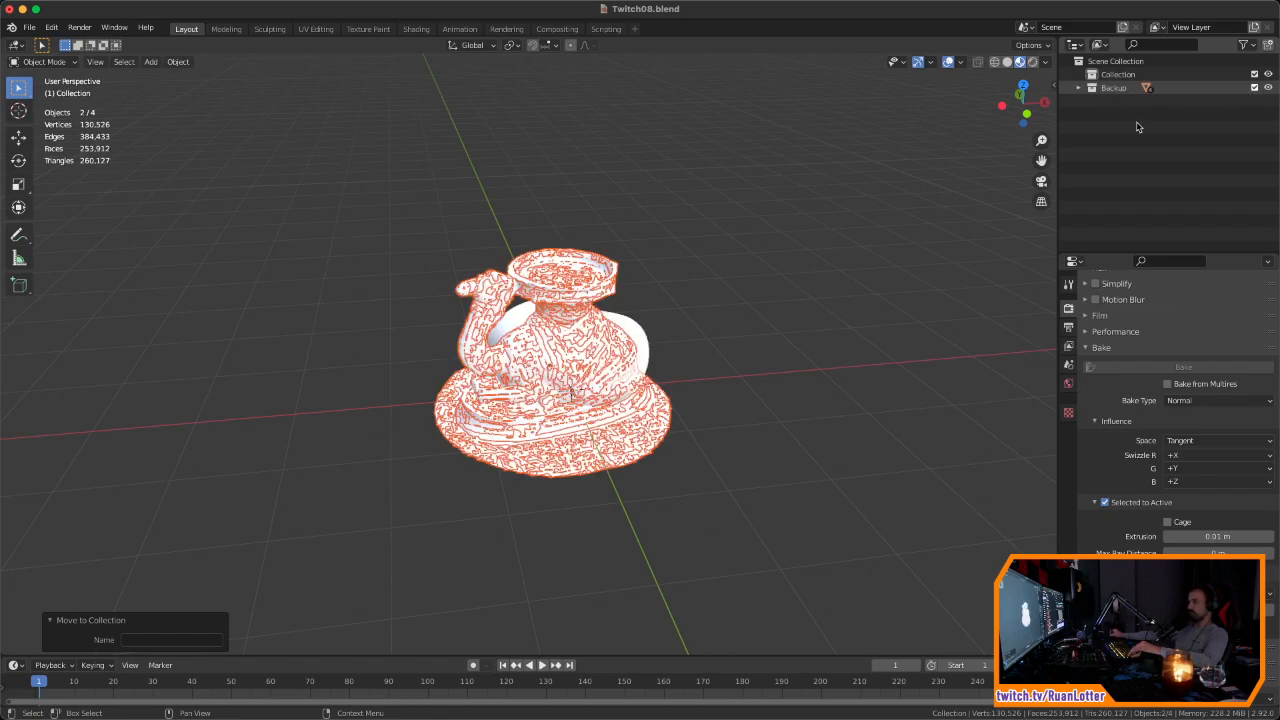
pyautogui.click(941, 204)
pyautogui.click(588, 289)
pyautogui.moveTo(674, 280); pyautogui.dragTo(740, 260, button='middle')
pyautogui.click(1078, 88)
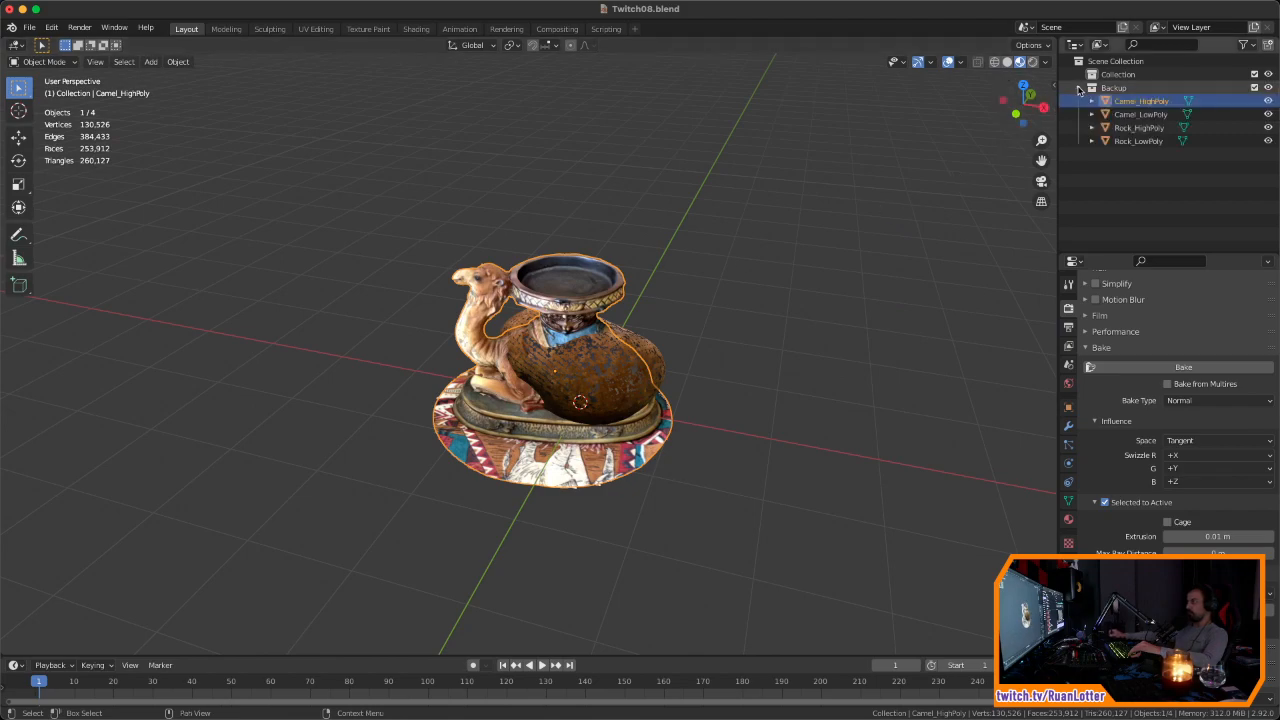
pyautogui.click(1078, 88)
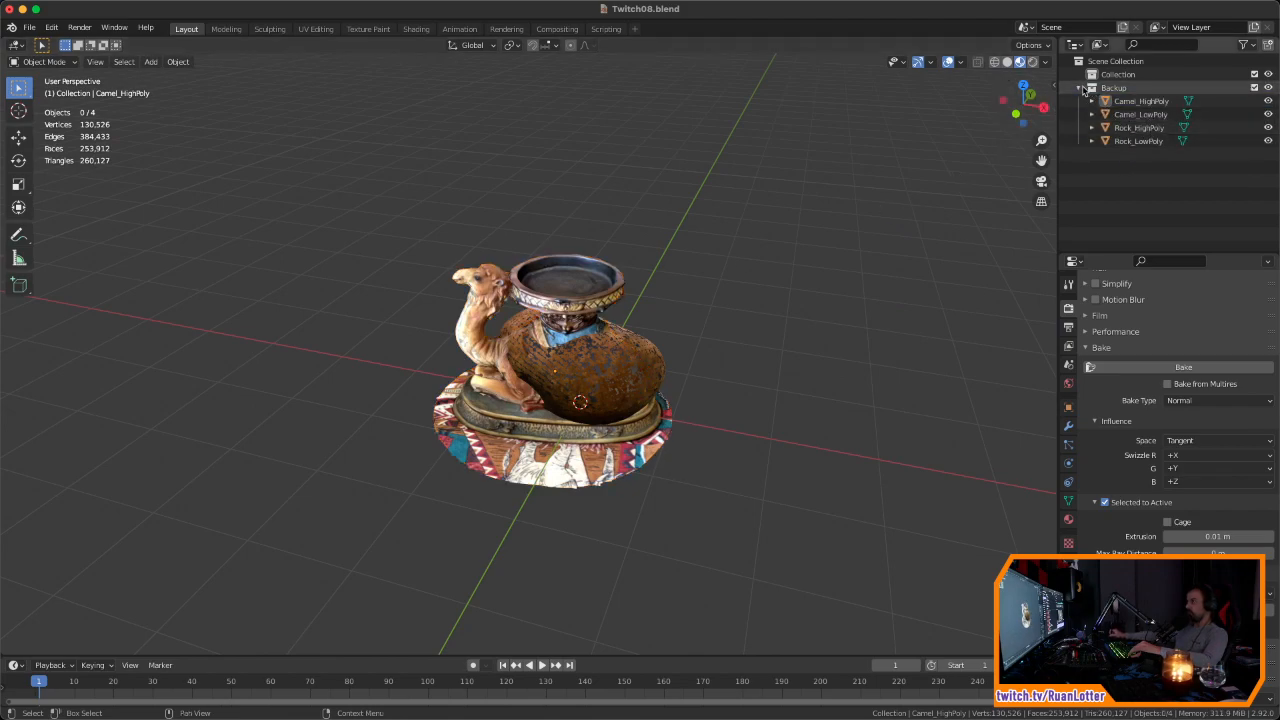
pyautogui.click(1256, 88)
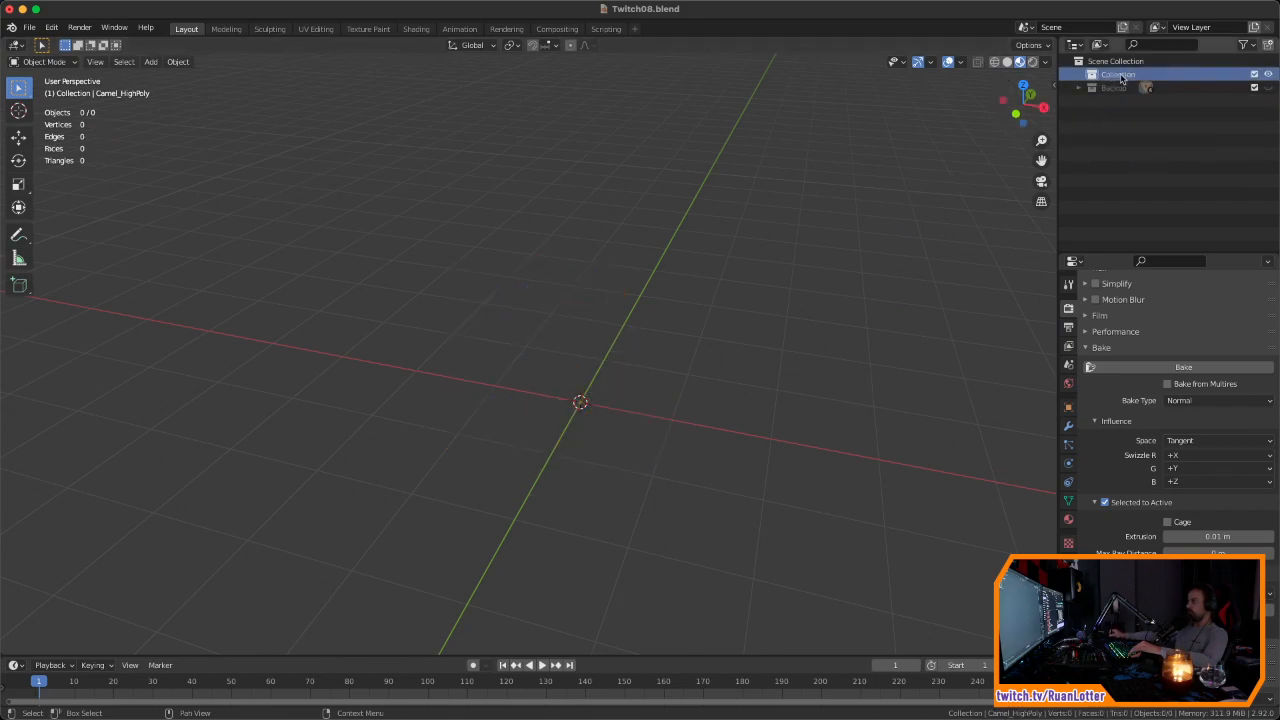
# Step: Import model.obj from the WaterFeature folder as Wavefront OBJ, frame it in the view and make it the active object
pyautogui.click(29, 27)
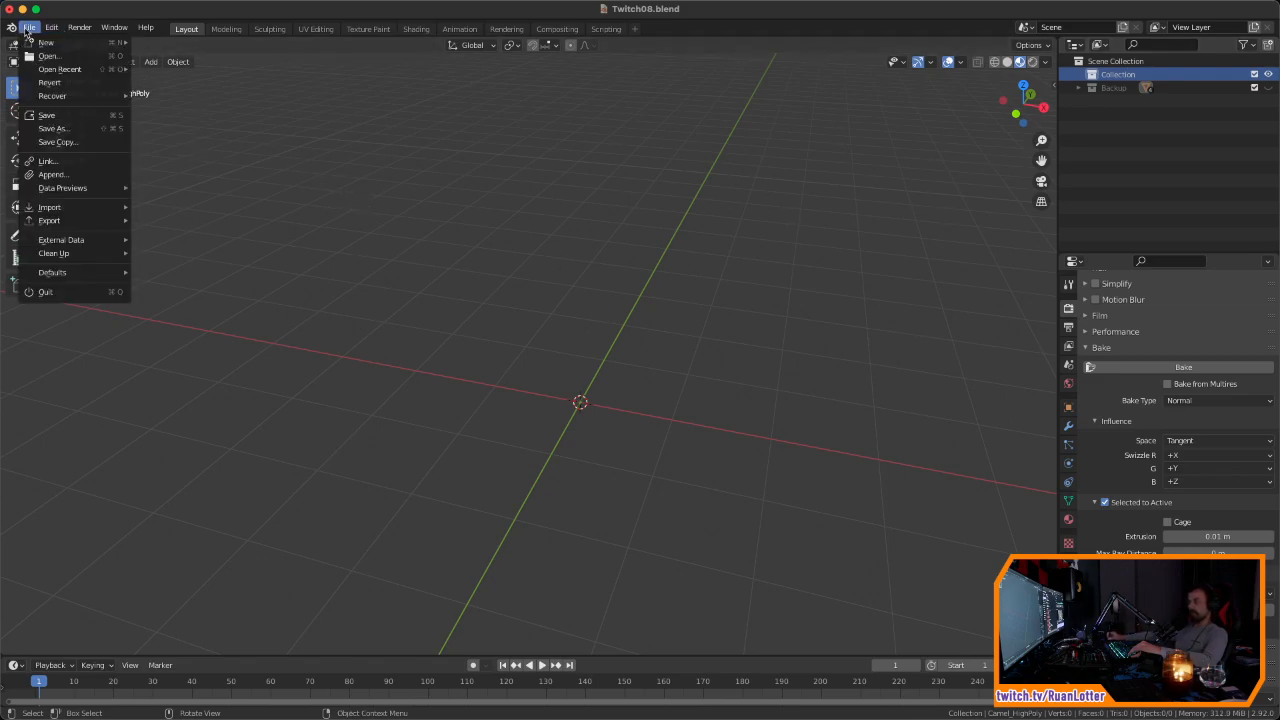
pyautogui.moveTo(60, 209)
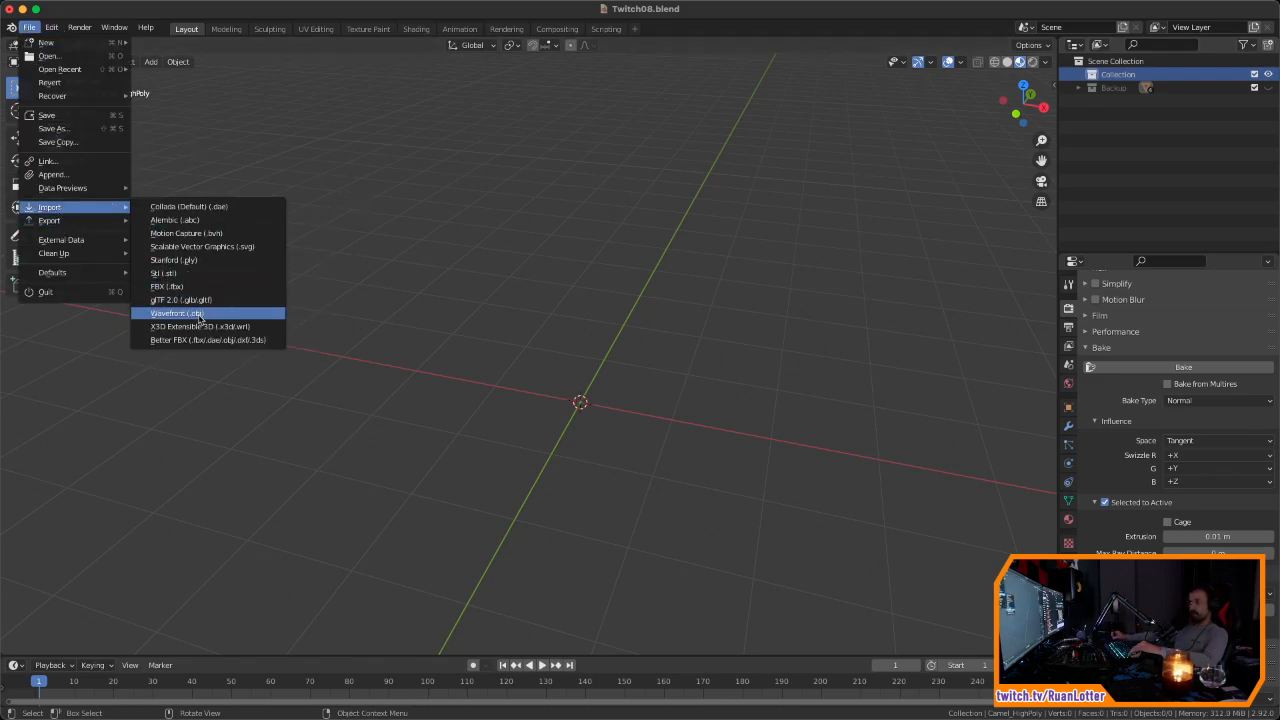
pyautogui.click(236, 312)
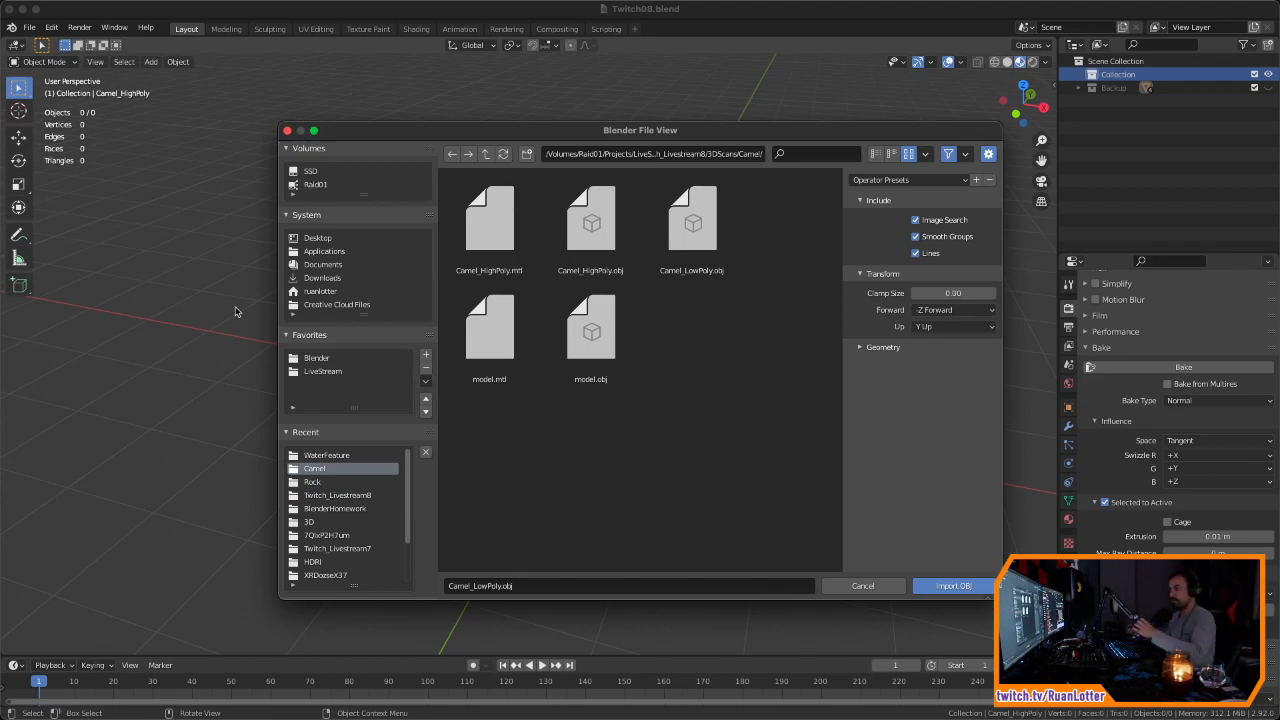
pyautogui.click(486, 153)
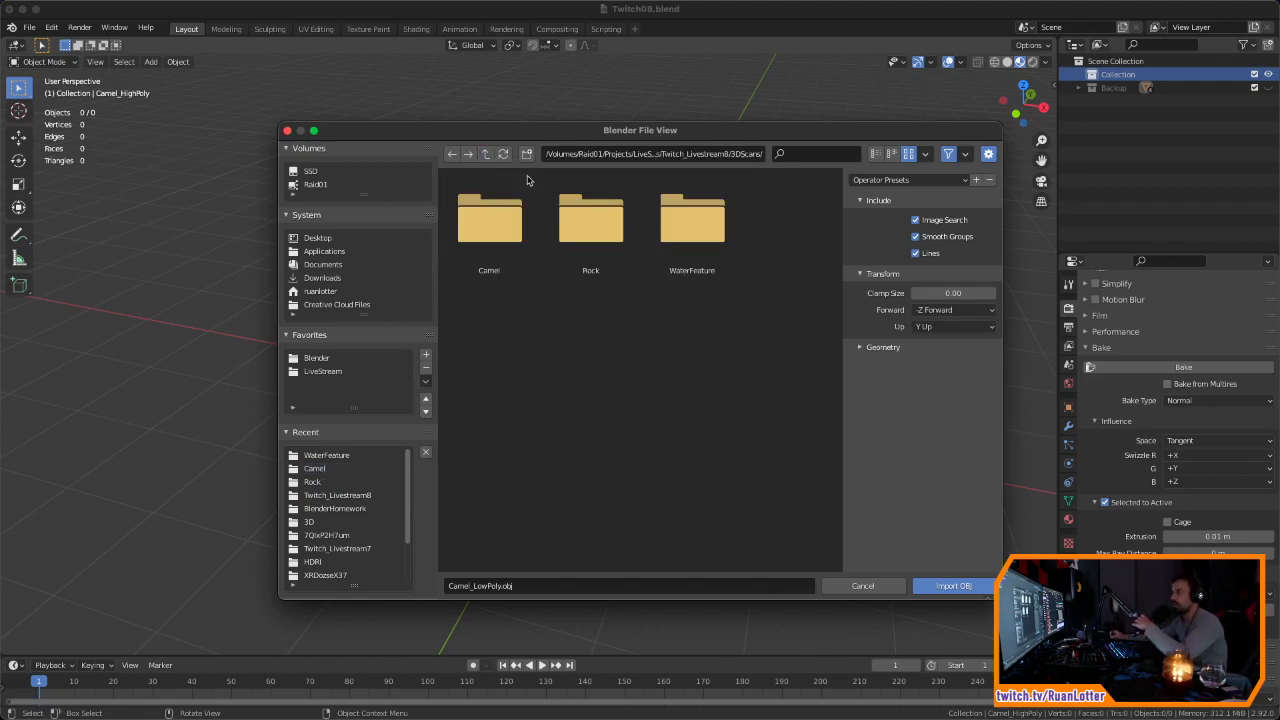
pyautogui.click(692, 220)
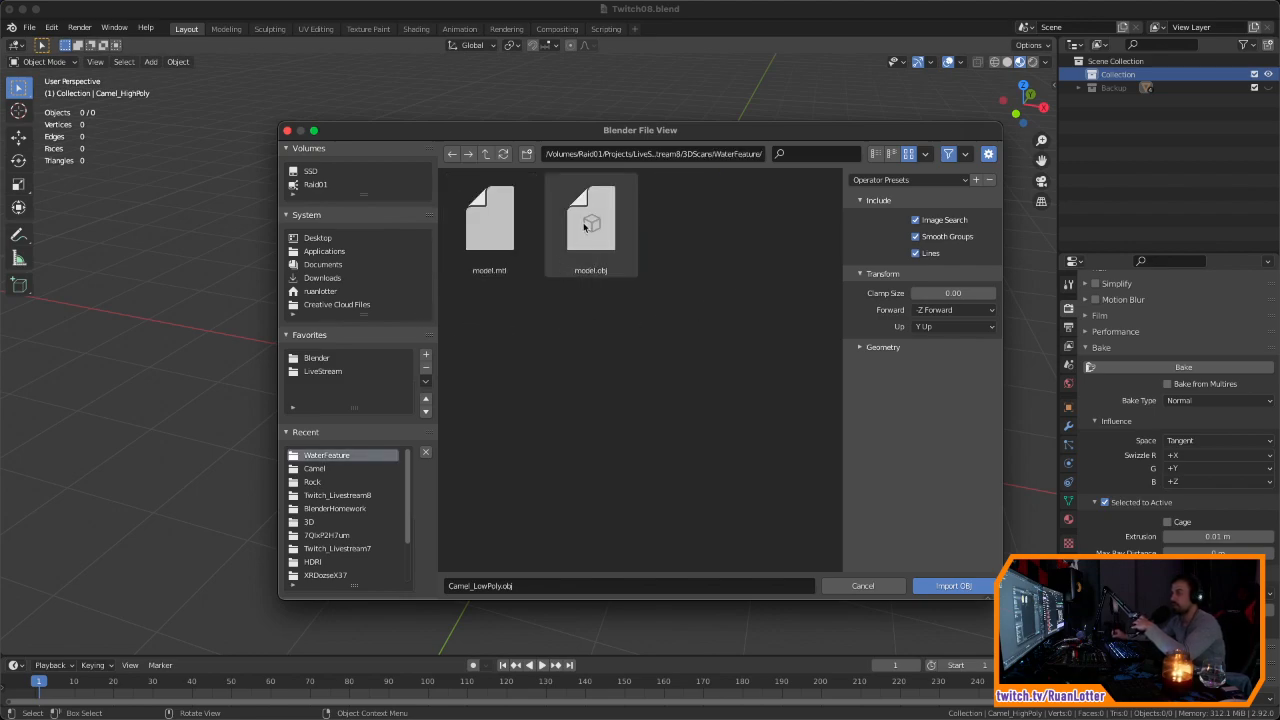
pyautogui.click(597, 219)
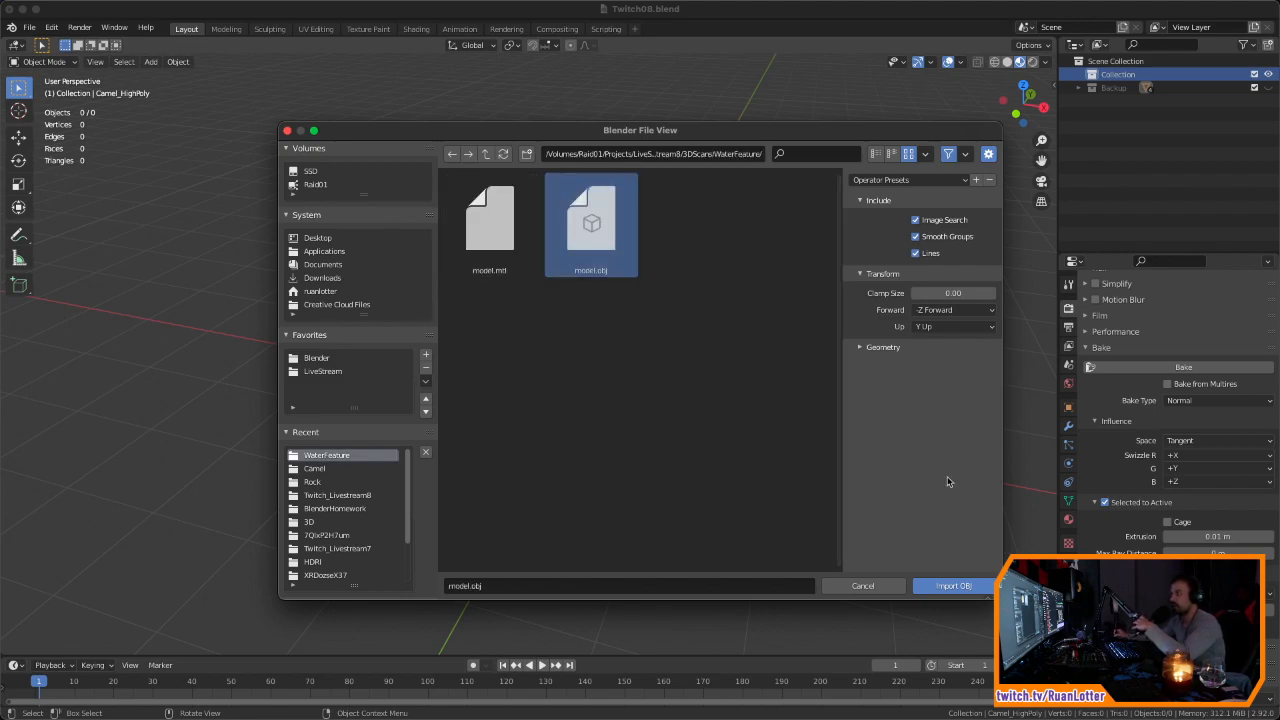
pyautogui.click(955, 587)
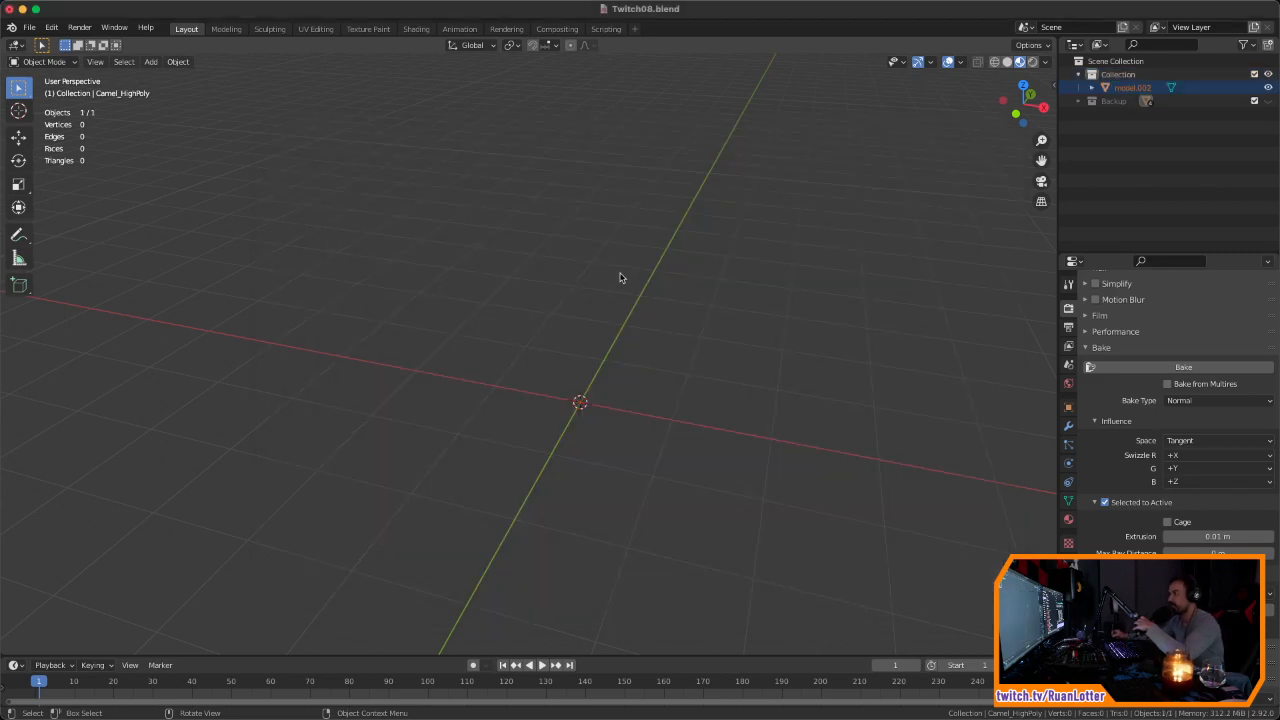
pyautogui.press('KP_Decimal')
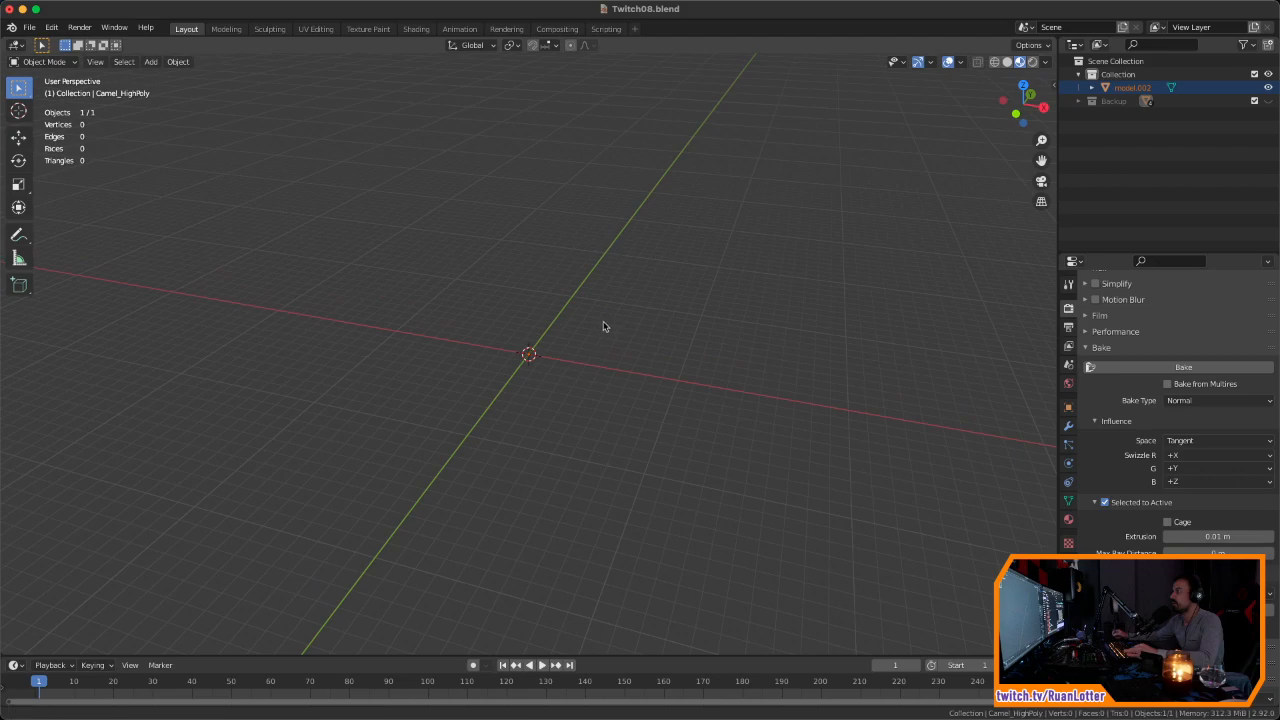
pyautogui.click(1132, 87)
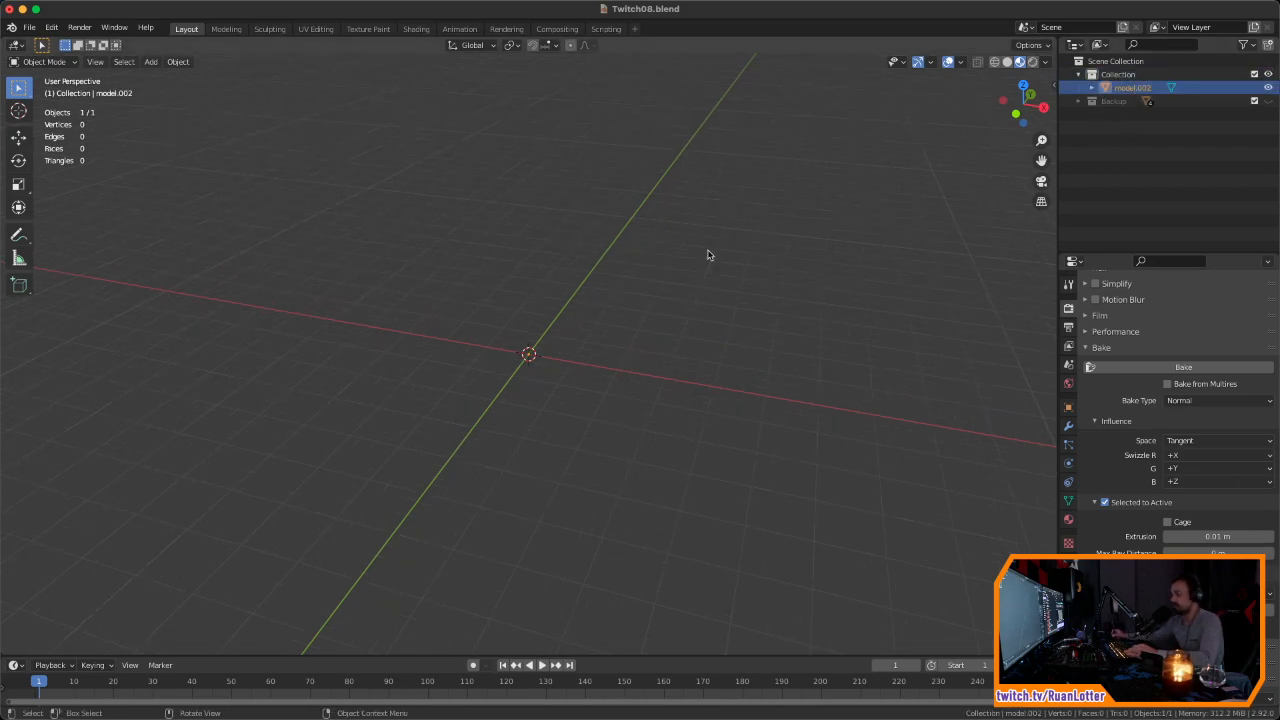
# Step: Try to bring model.002 into view by scaling it up by about 3.229 and then 1.033, and look around the scene
pyautogui.press('r')
pyautogui.press('Escape')
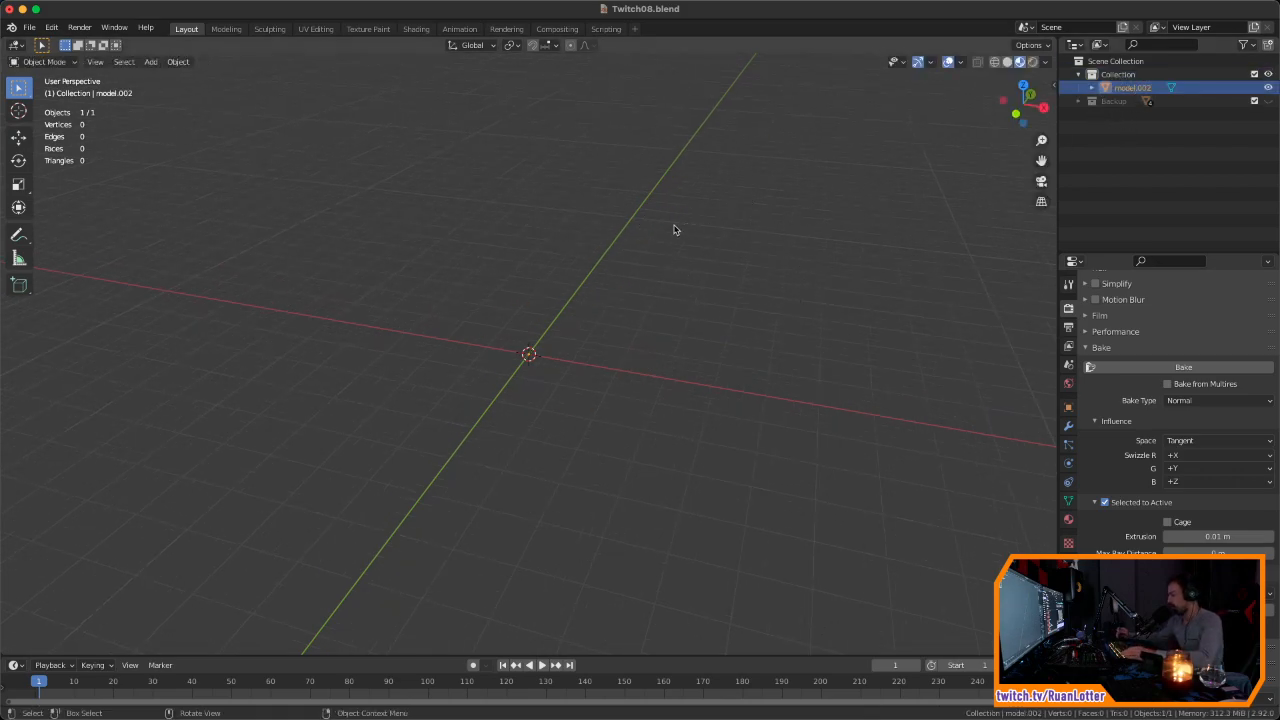
pyautogui.press('s')
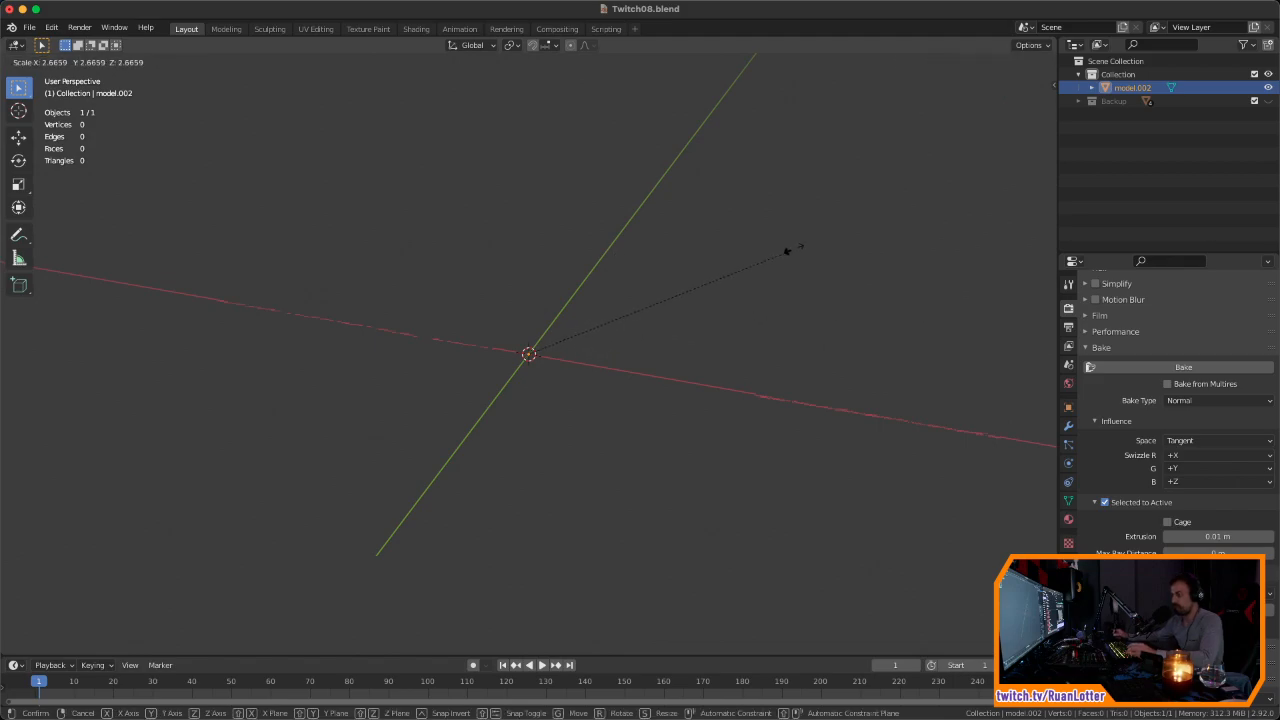
pyautogui.click(790, 248)
pyautogui.press('s')
pyautogui.press('Escape')
pyautogui.press('s')
pyautogui.press('Escape')
pyautogui.press('s')
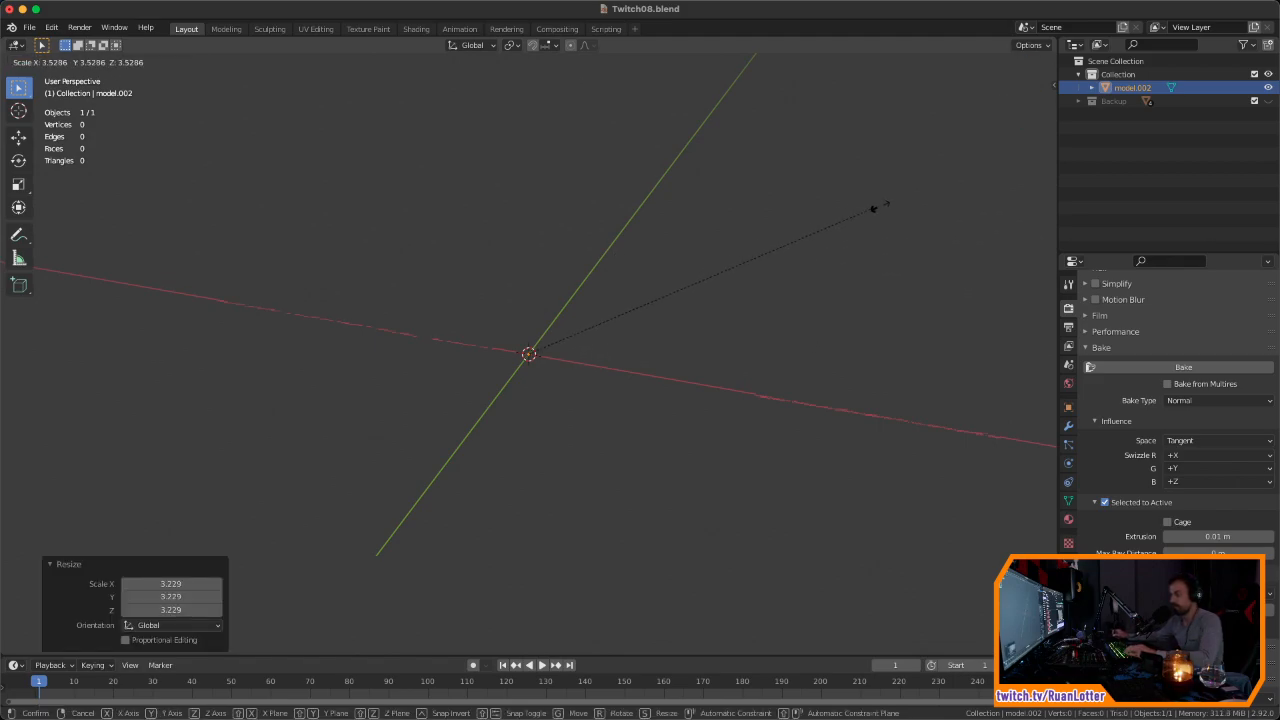
pyautogui.click(705, 292)
pyautogui.moveTo(704, 295); pyautogui.dragTo(689, 457, button='middle')
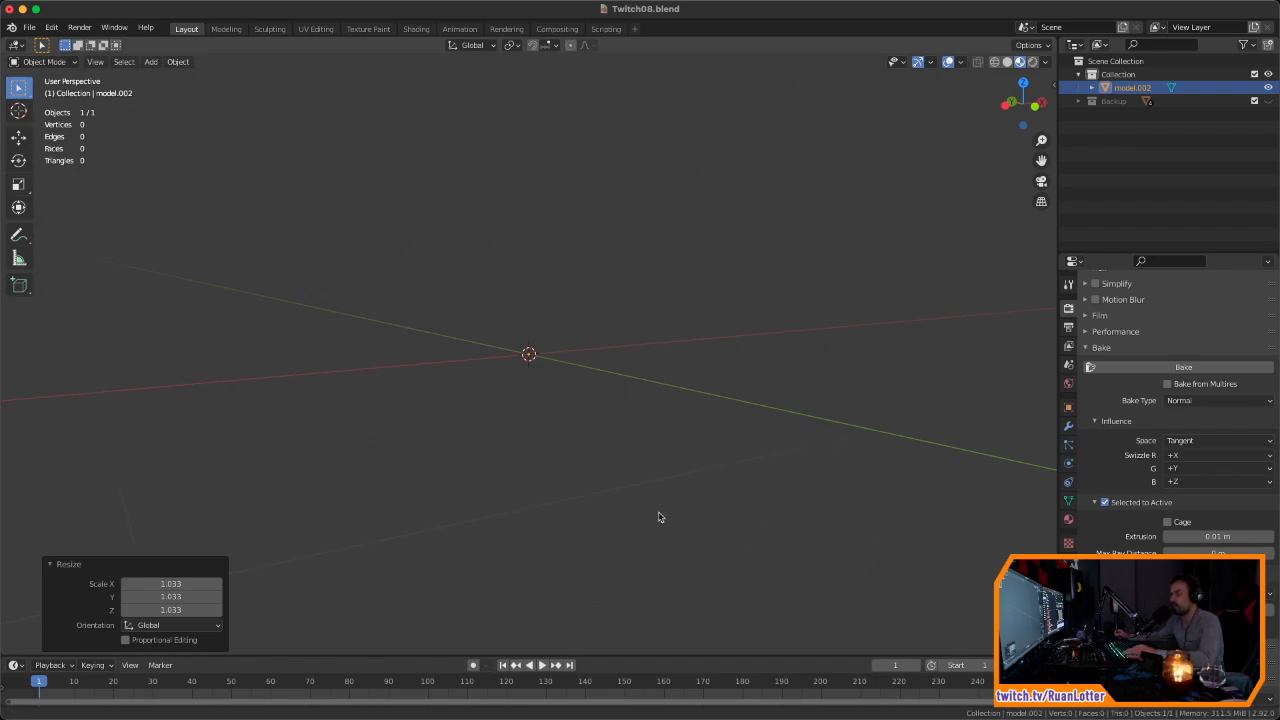
pyautogui.moveTo(649, 506); pyautogui.dragTo(540, 490, button='middle')
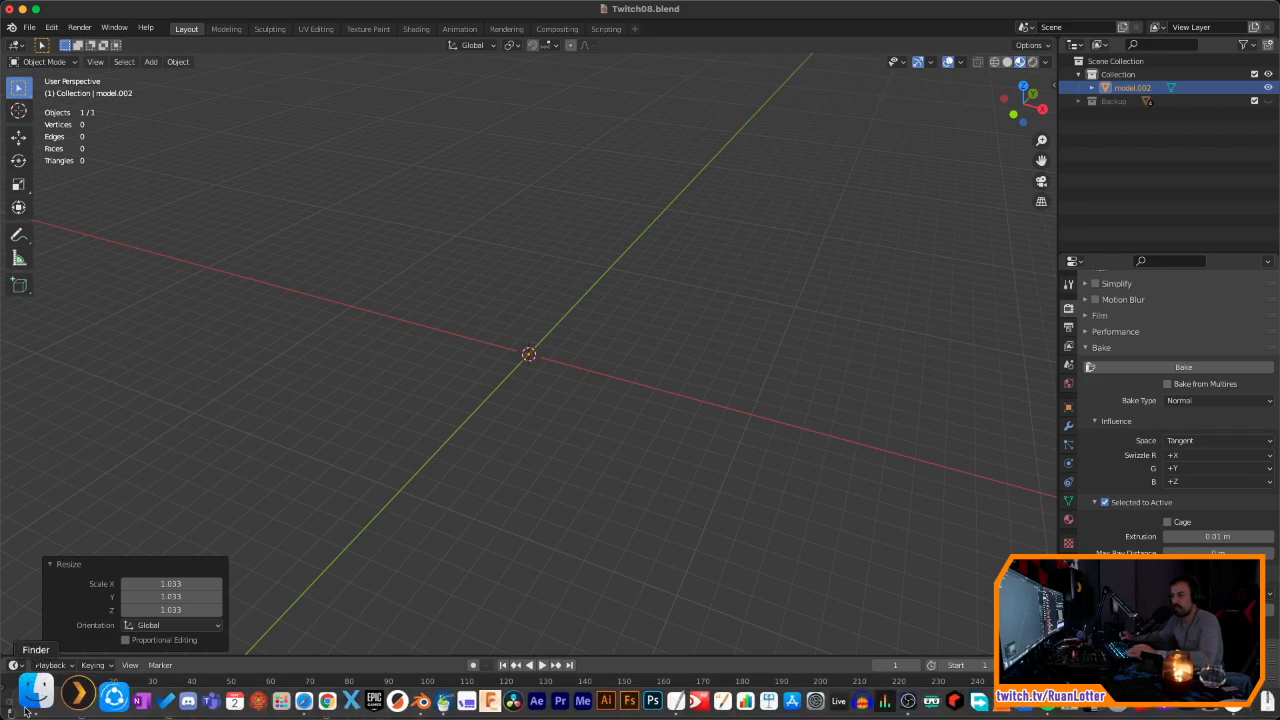
# Step: Switch to Finder, enlarge its window and check the file details of model.obj in the WaterFeature folder
pyautogui.click(40, 700)
pyautogui.click(528, 277)
pyautogui.click(738, 232)
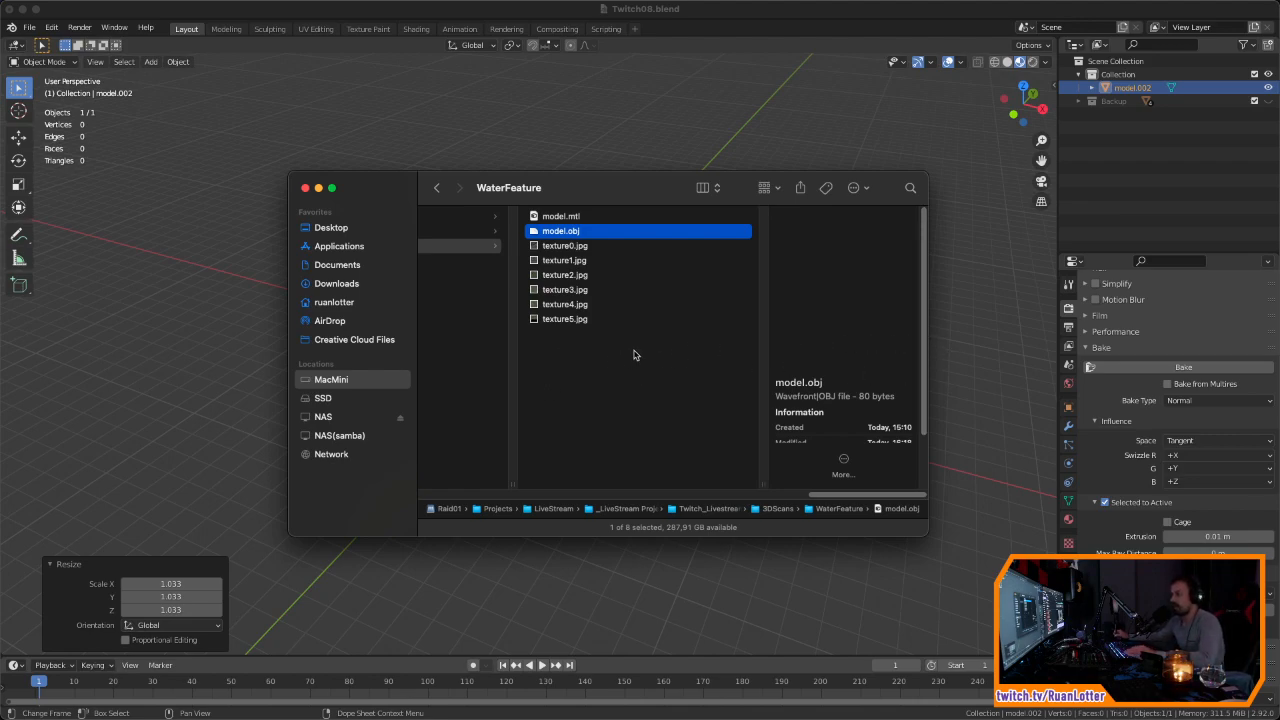
pyautogui.moveTo(924, 535); pyautogui.dragTo(1008, 585)
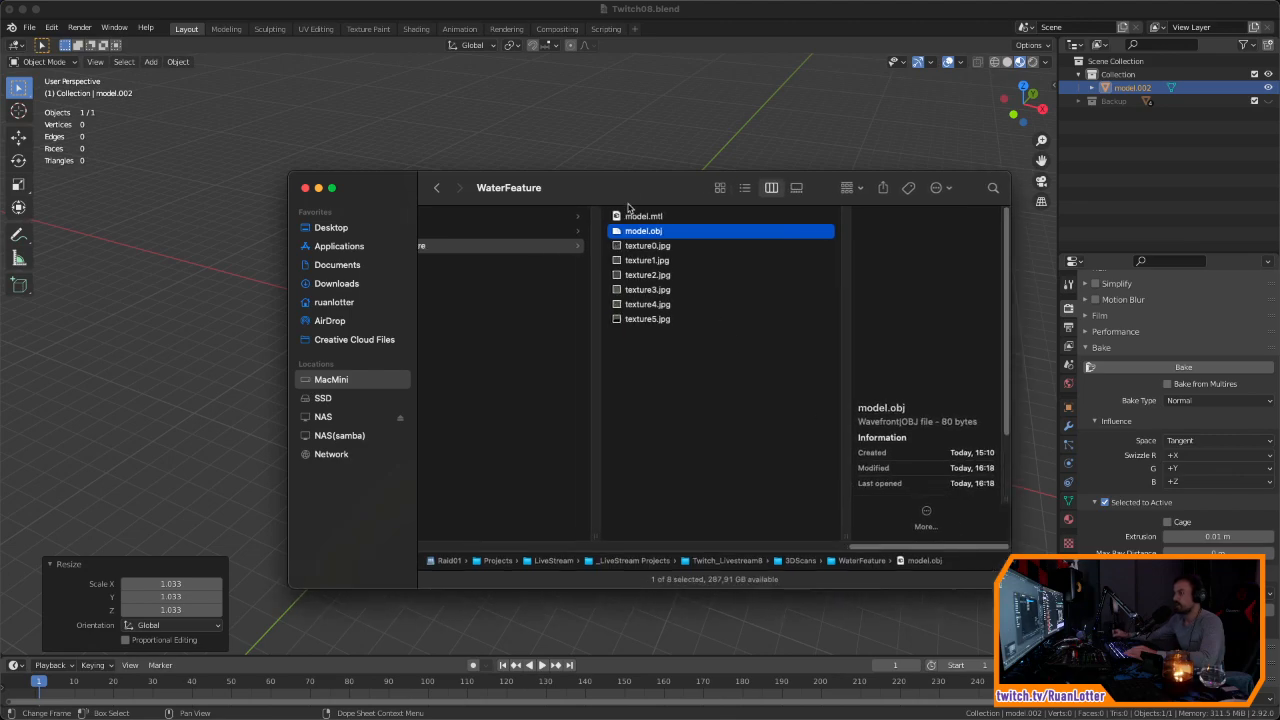
pyautogui.moveTo(631, 200); pyautogui.dragTo(621, 160)
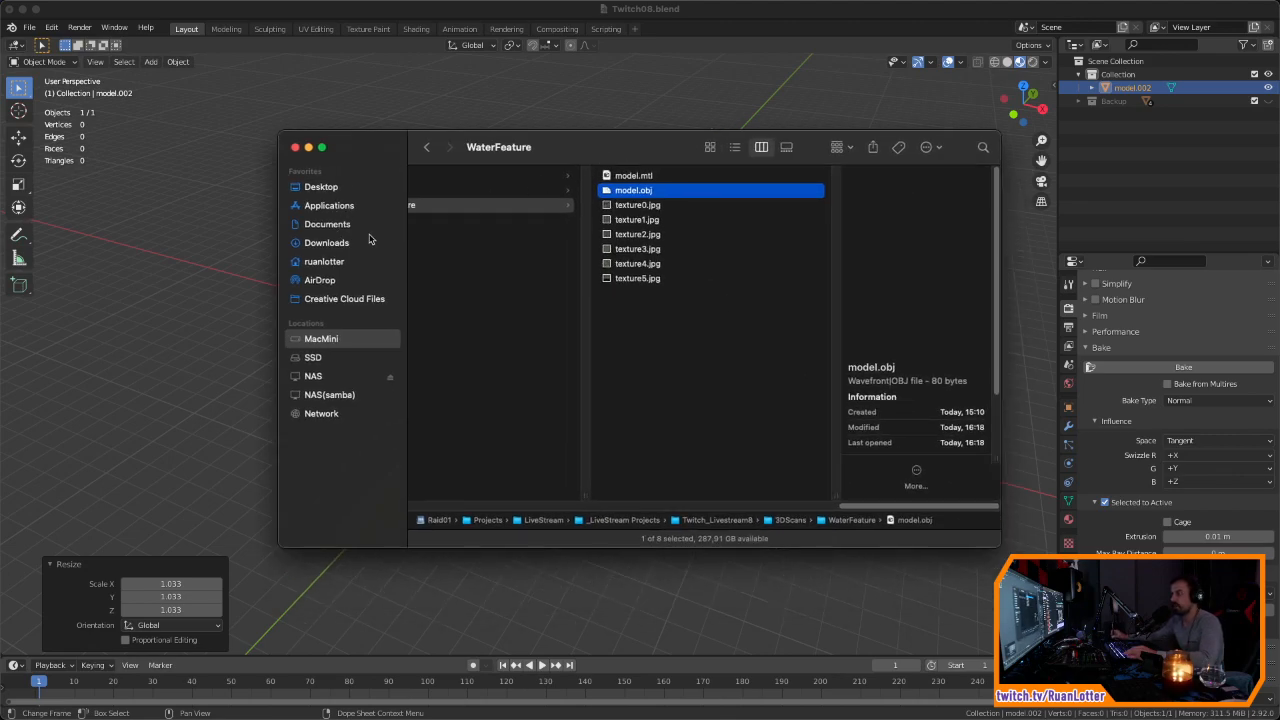
# Step: Copy FKslcTb6fB.zip, PE84lck73l.zip and qLLmkzA3Dh.zip from Downloads into the WaterFeature folder
pyautogui.rightClick(326, 250)
pyautogui.click(420, 252)
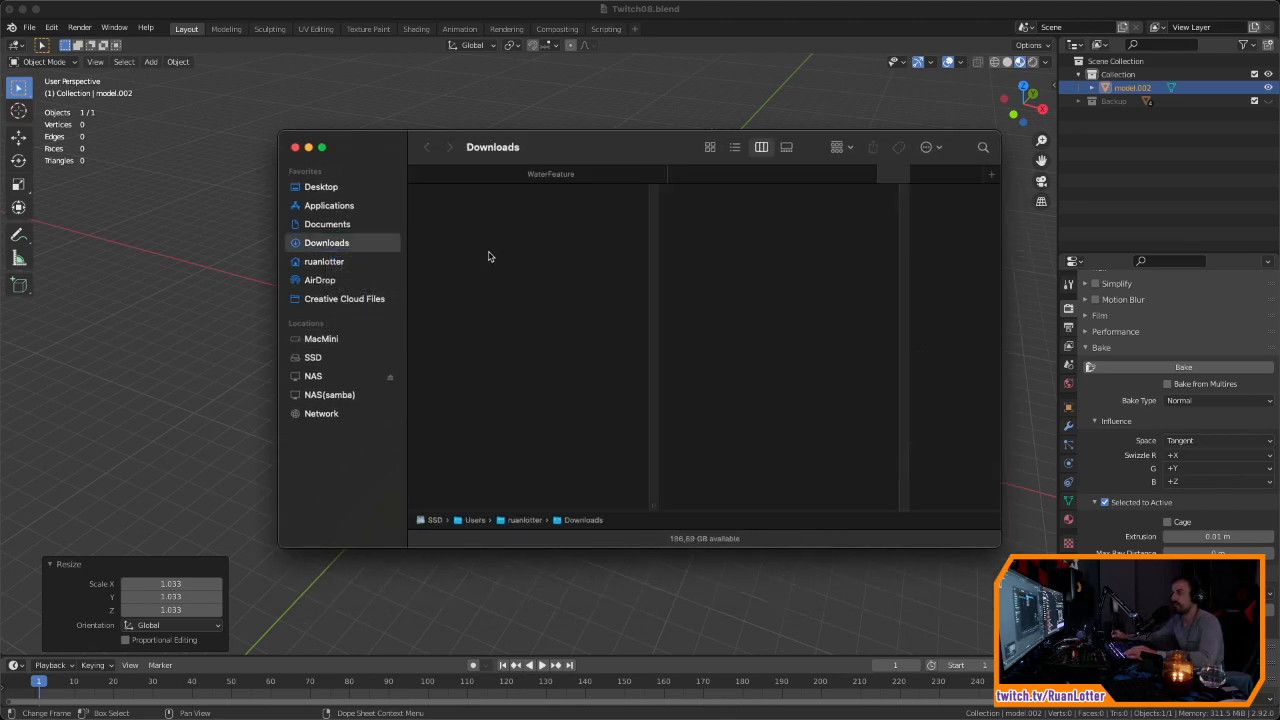
pyautogui.click(457, 371)
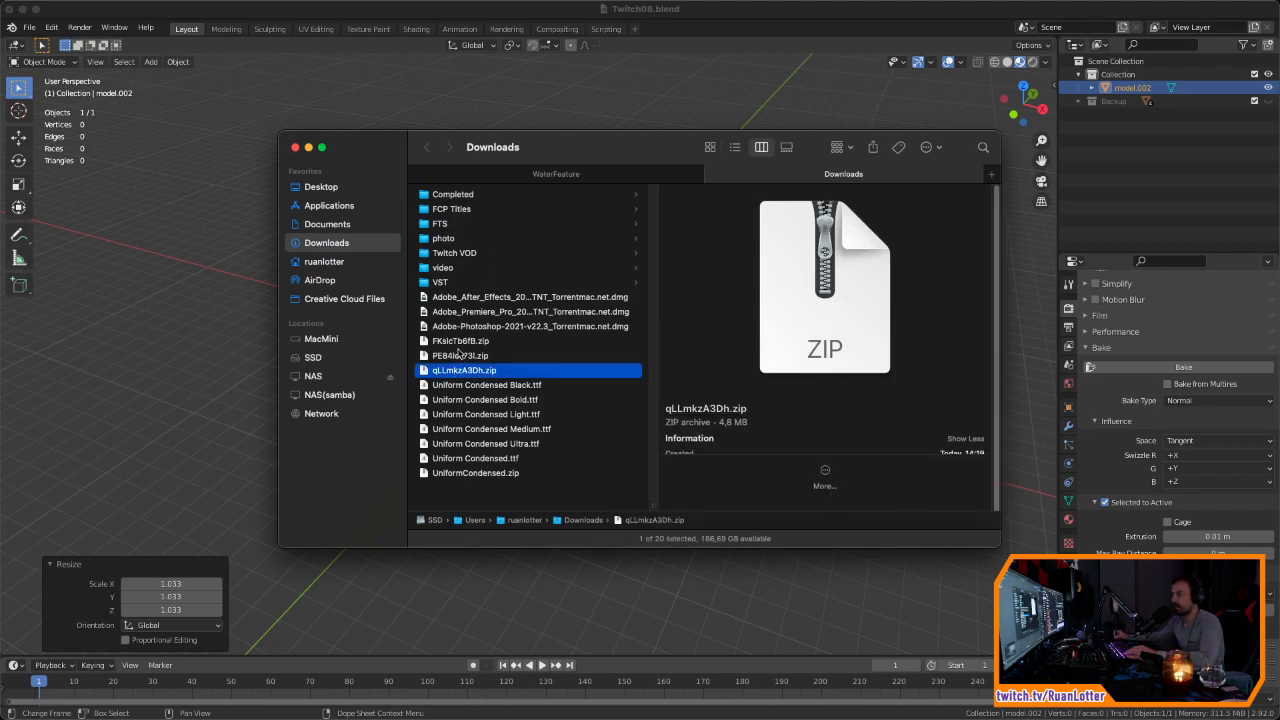
pyautogui.click(468, 344)
pyautogui.click(506, 366)
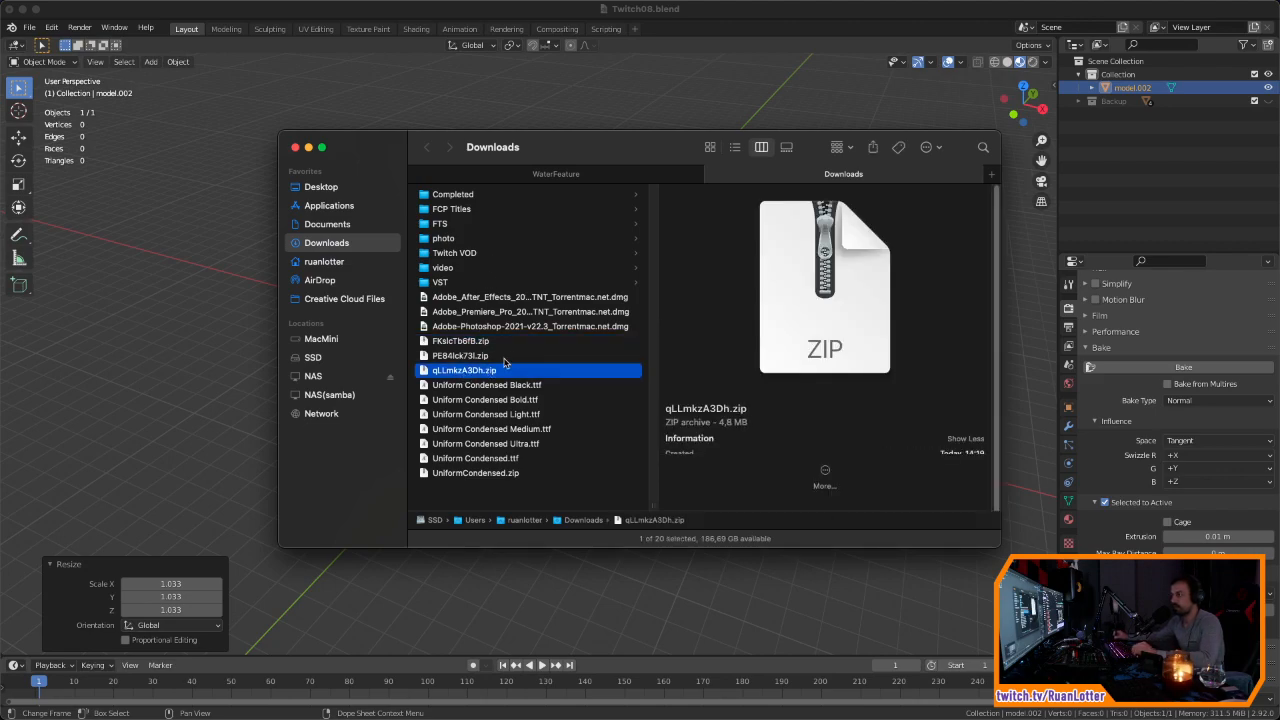
pyautogui.keyDown('shift'); pyautogui.click(470, 344); pyautogui.keyUp('shift')
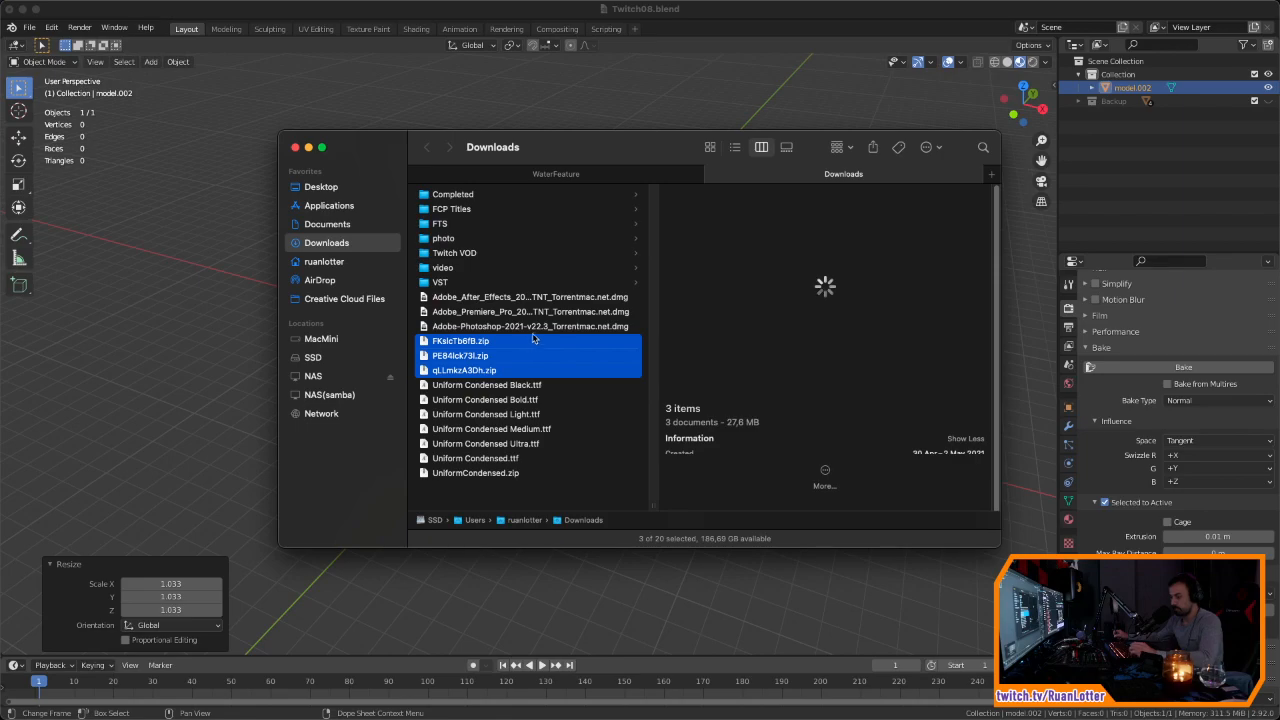
pyautogui.click(556, 174)
pyautogui.click(714, 371)
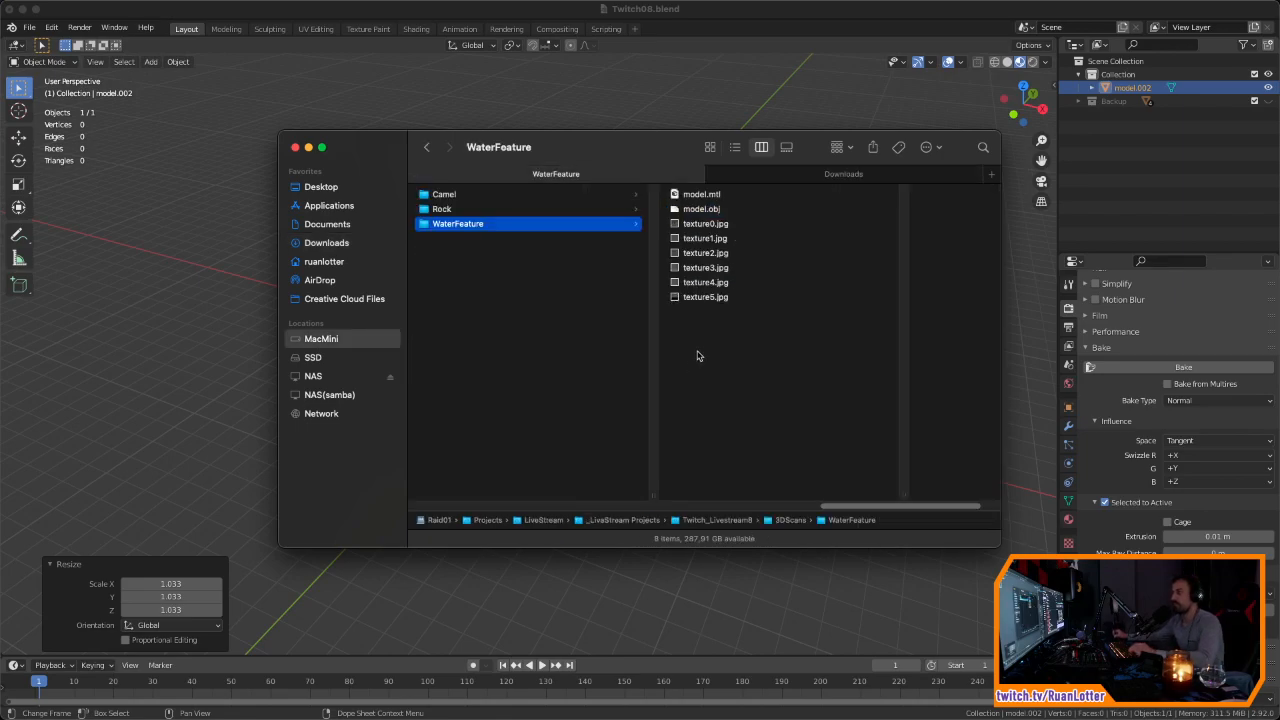
pyautogui.press('super+v')
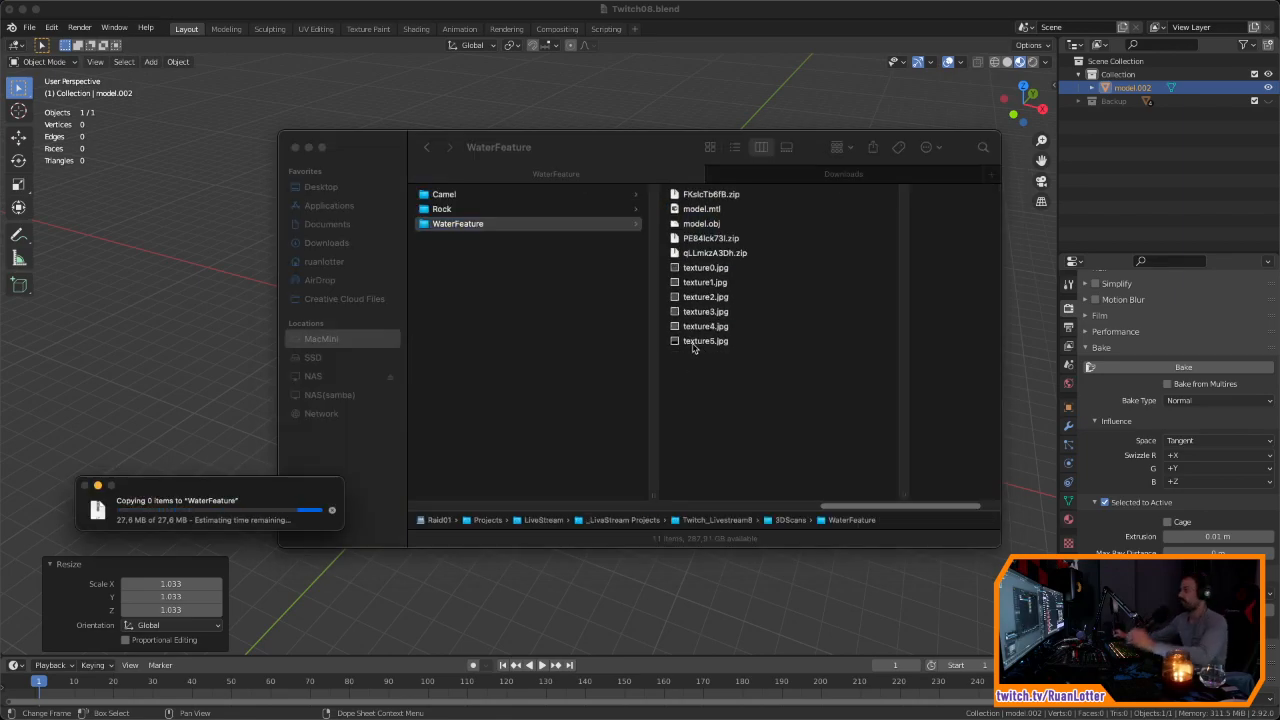
# Step: Extract PE84lck73l.zip in the WaterFeature folder and preview the model.obj it contains
pyautogui.doubleClick(681, 239)
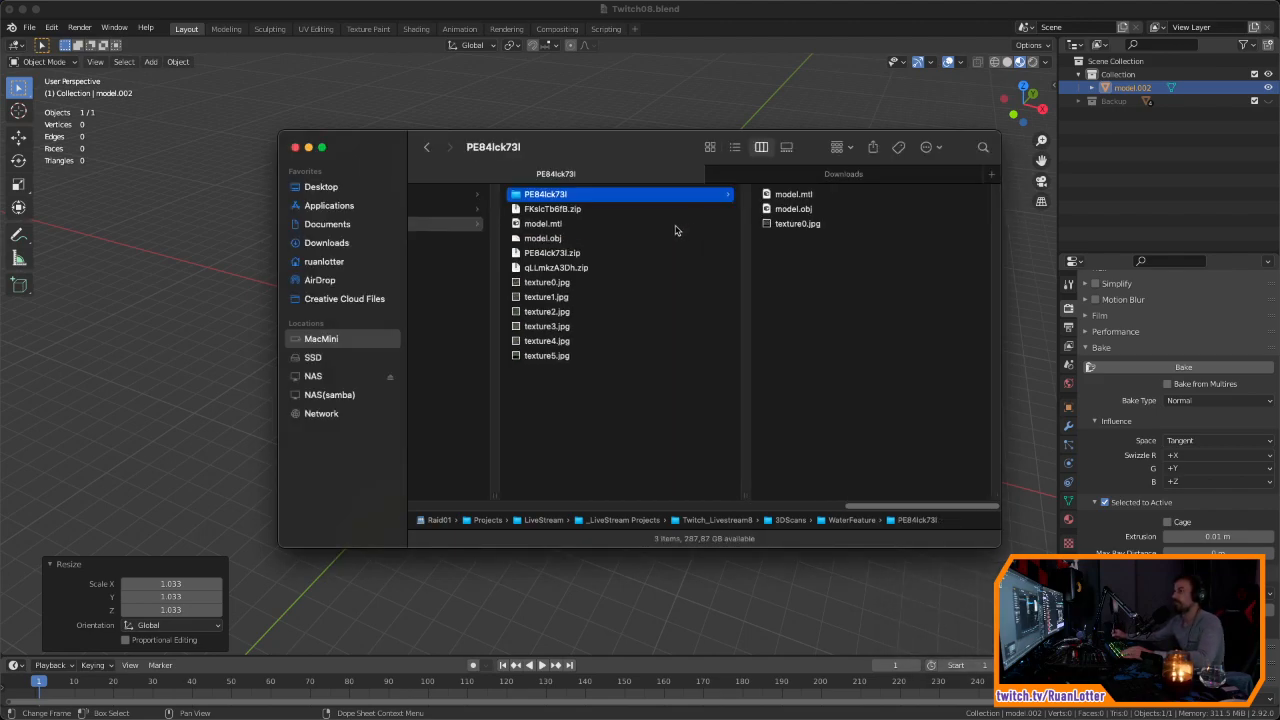
pyautogui.click(806, 210)
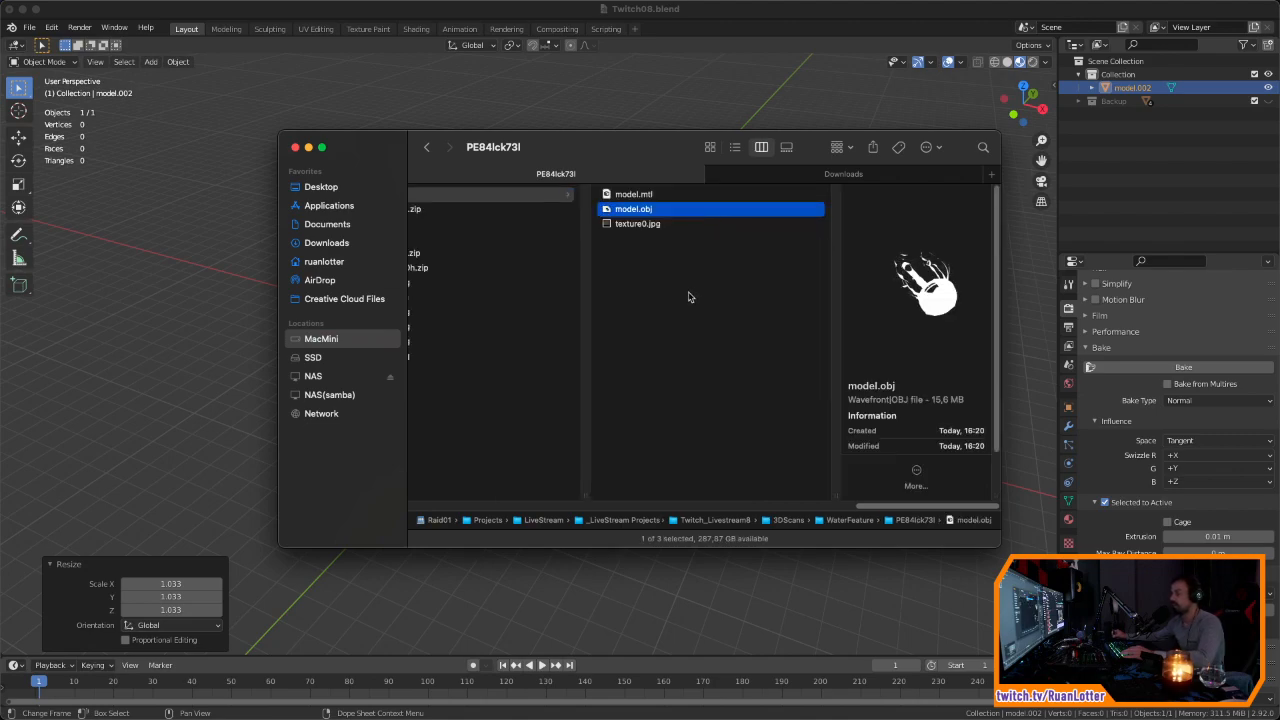
pyautogui.press('space')
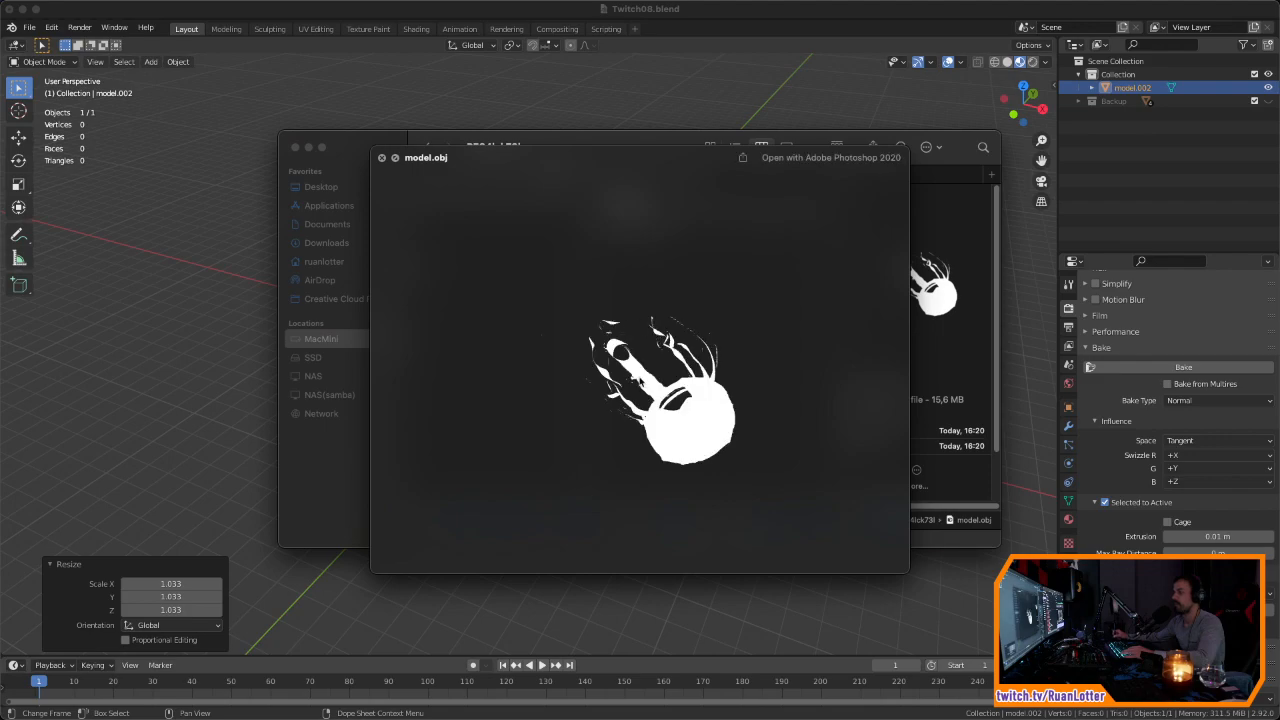
pyautogui.moveTo(785, 397); pyautogui.dragTo(729, 328)
pyautogui.press('space')
pyautogui.hscroll(-3, 743, 293)
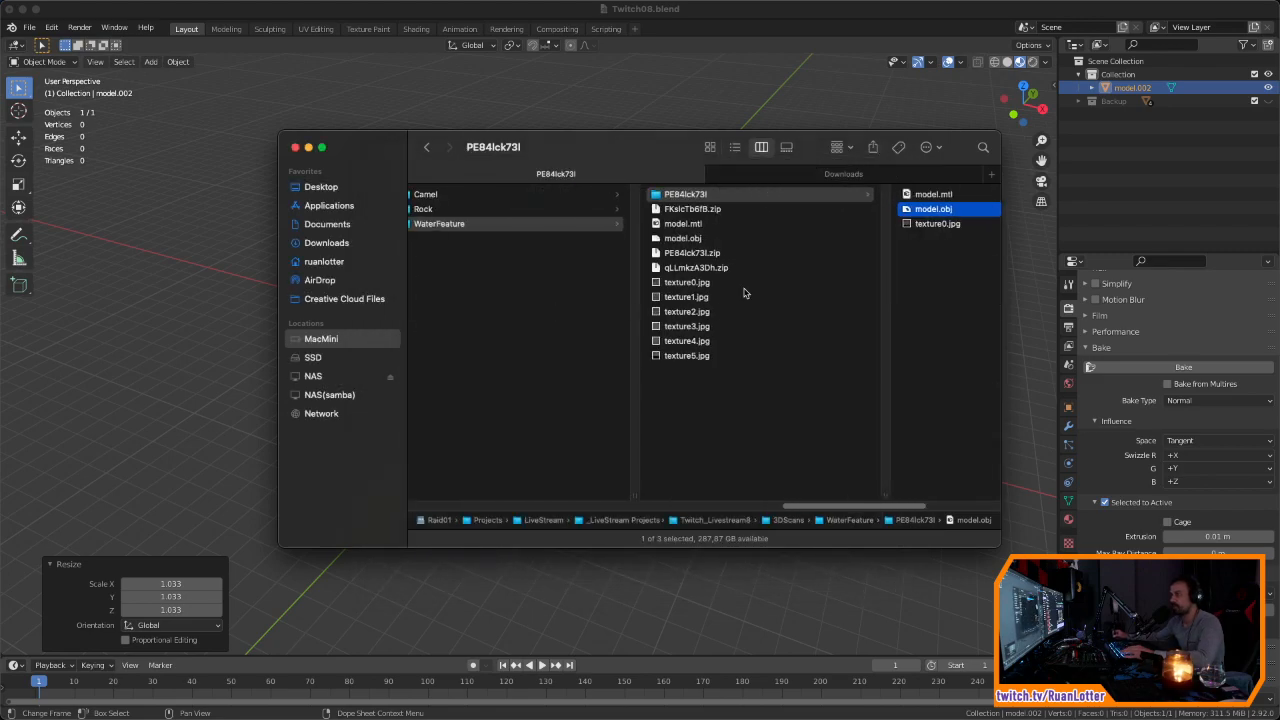
# Step: Delete the extracted PE84lck73l folder and PE84lck73l.zip from the WaterFeature folder
pyautogui.hscroll(2, 707, 224)
pyautogui.click(705, 195)
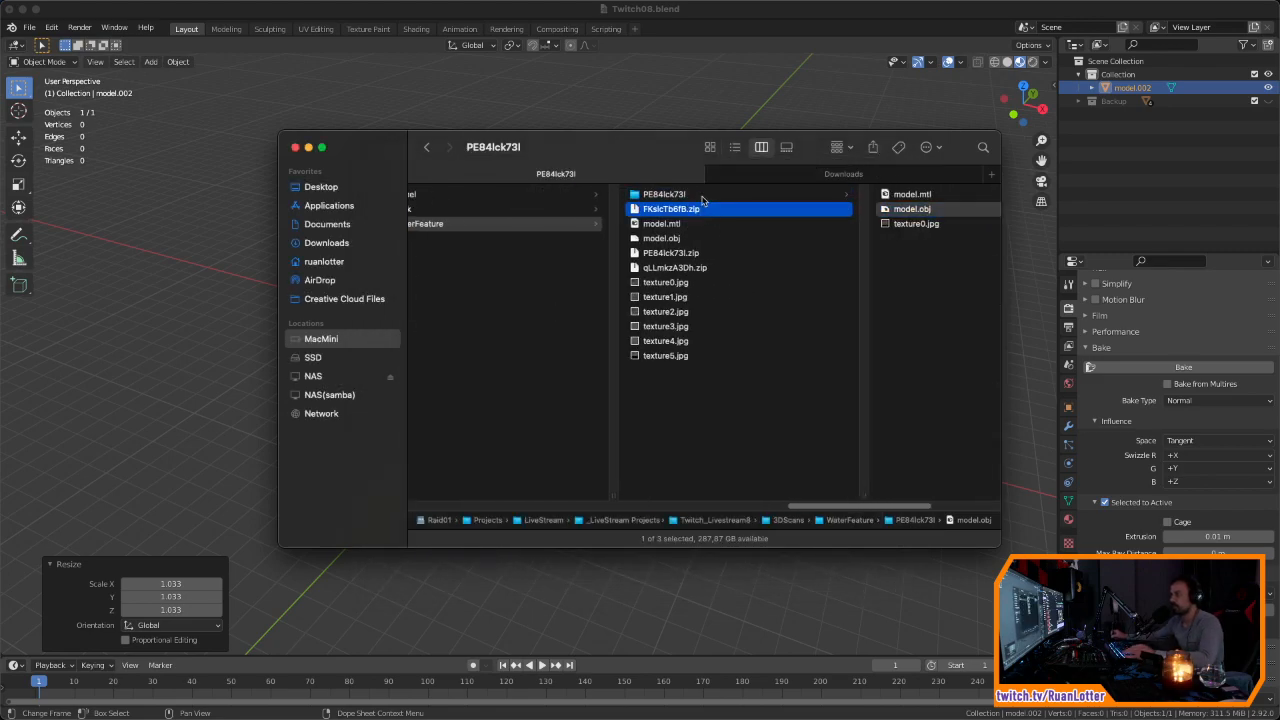
pyautogui.press('super+BackSpace')
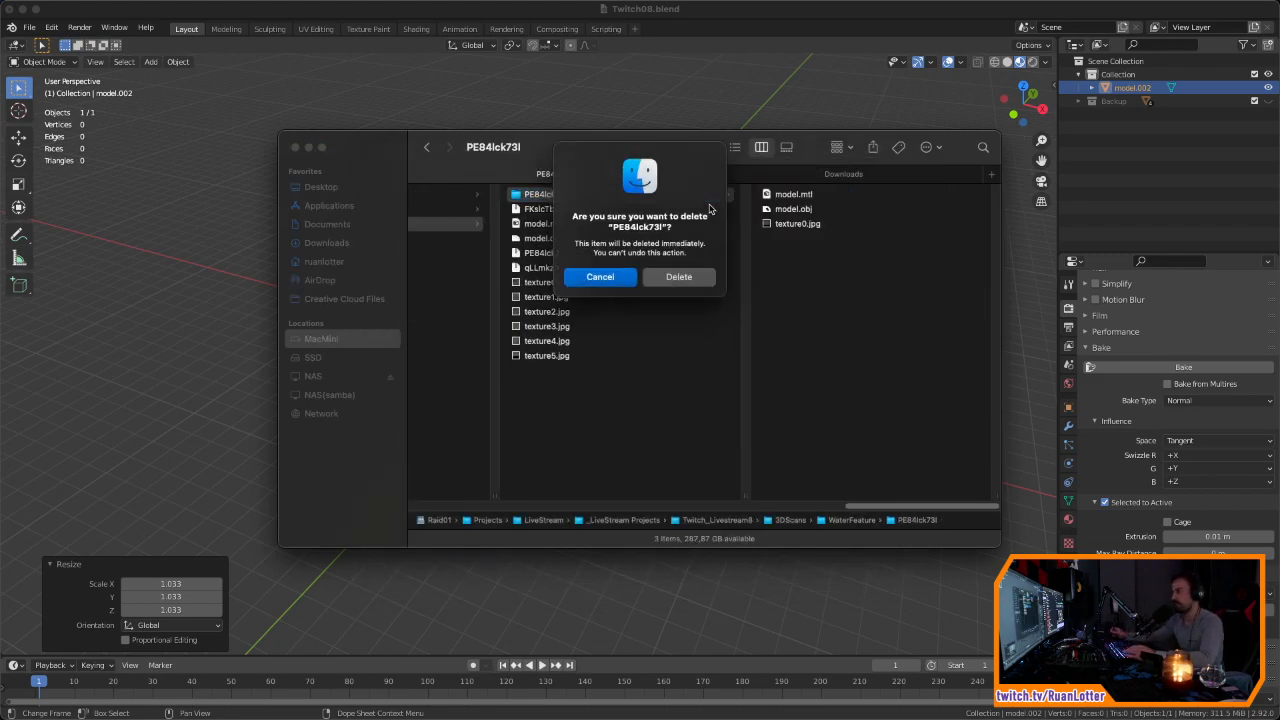
pyautogui.click(686, 280)
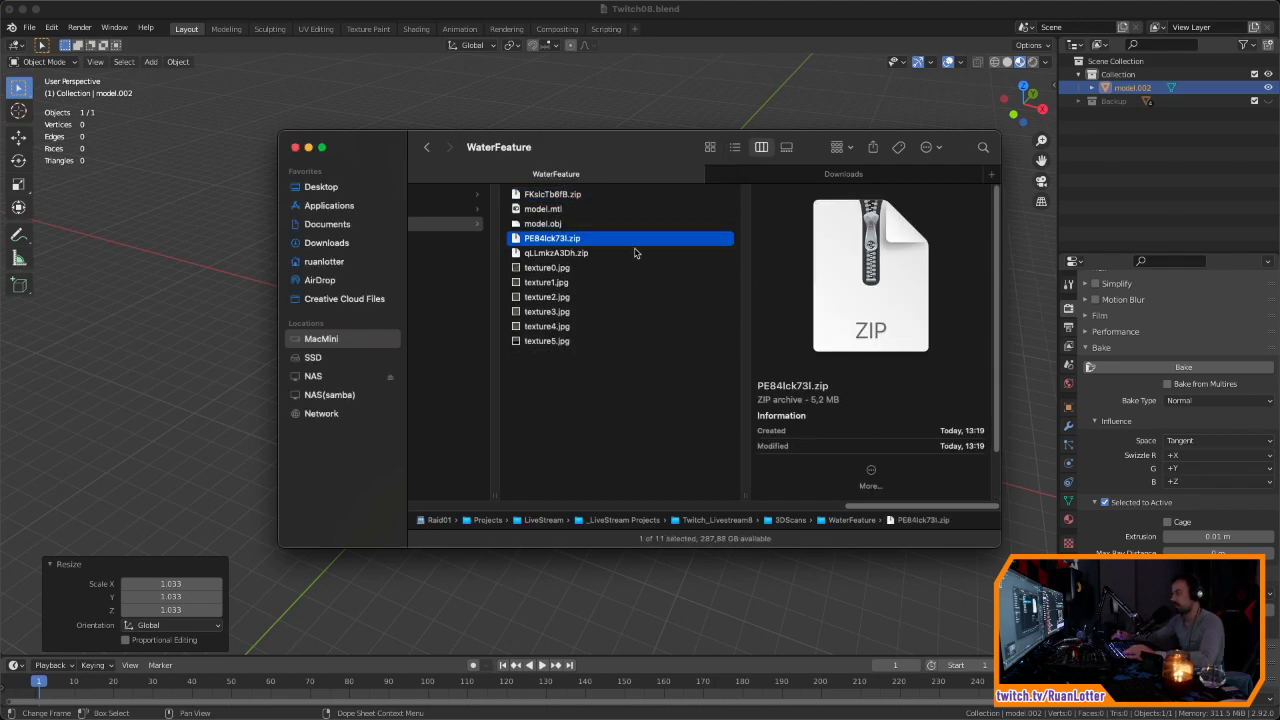
pyautogui.press('super+BackSpace')
pyautogui.click(686, 278)
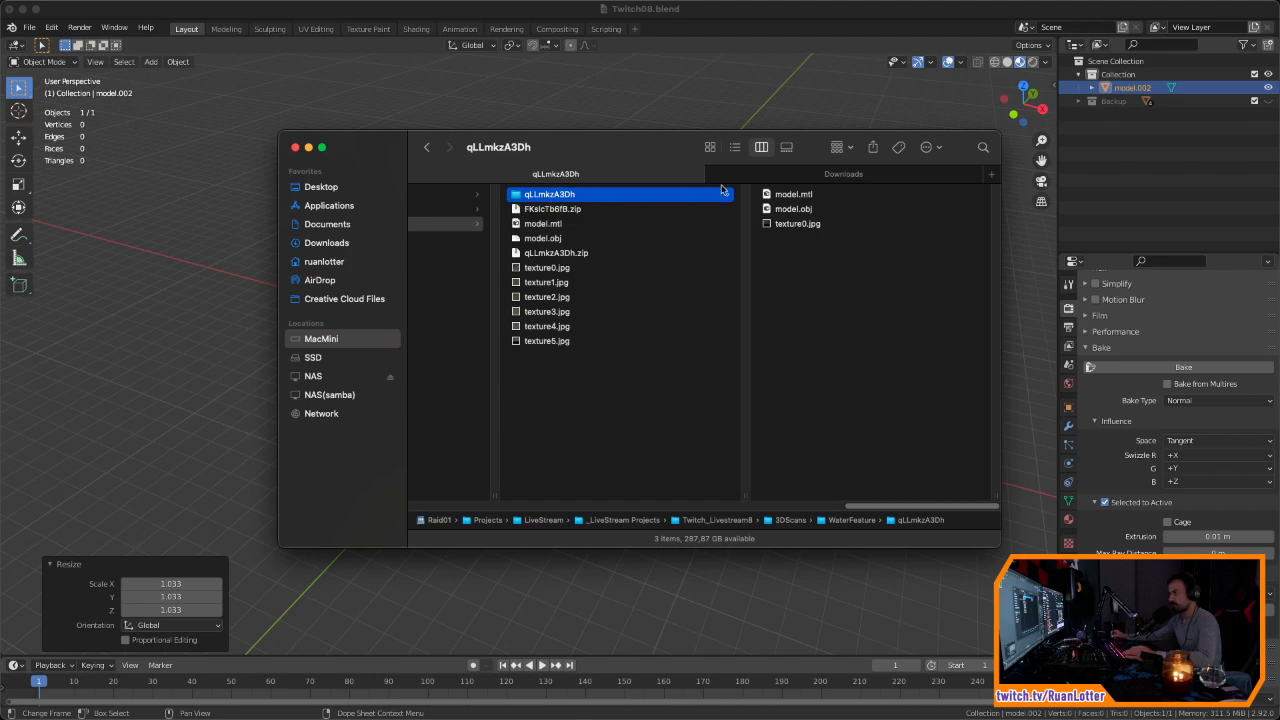
# Step: Preview the model.obj inside the extracted qLLmkzA3Dh folder
pyautogui.click(794, 208)
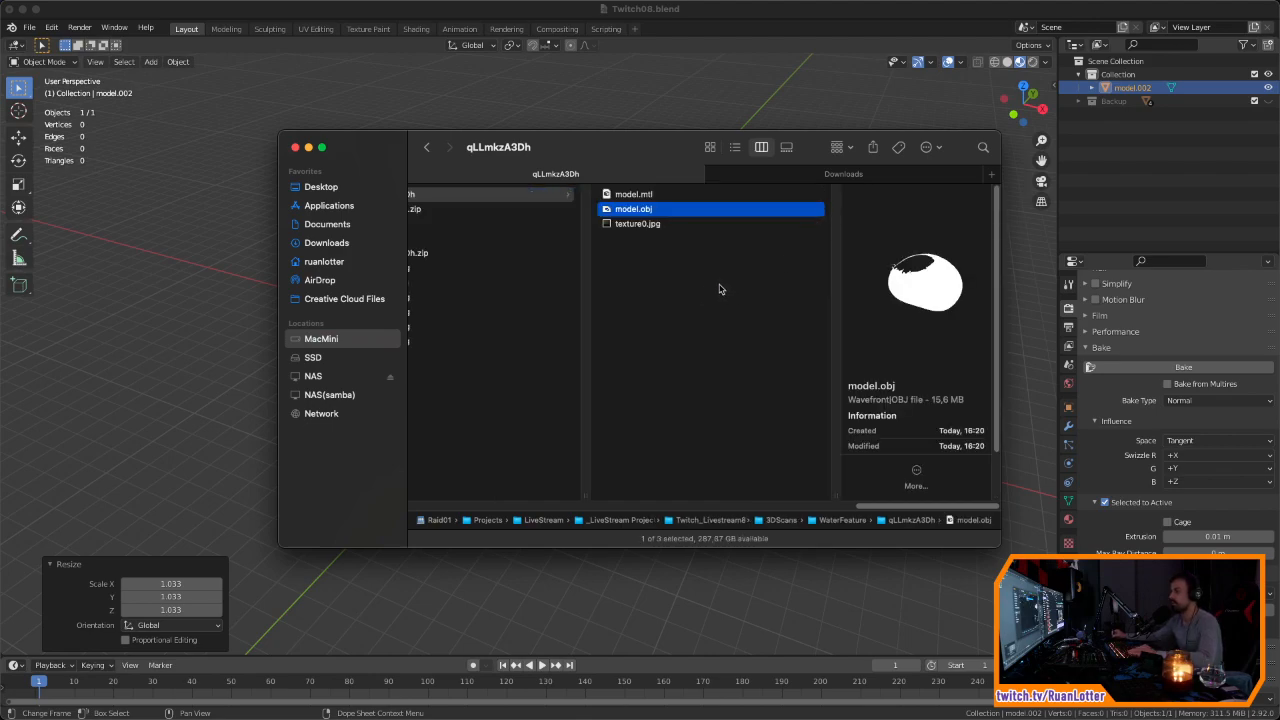
pyautogui.press('space')
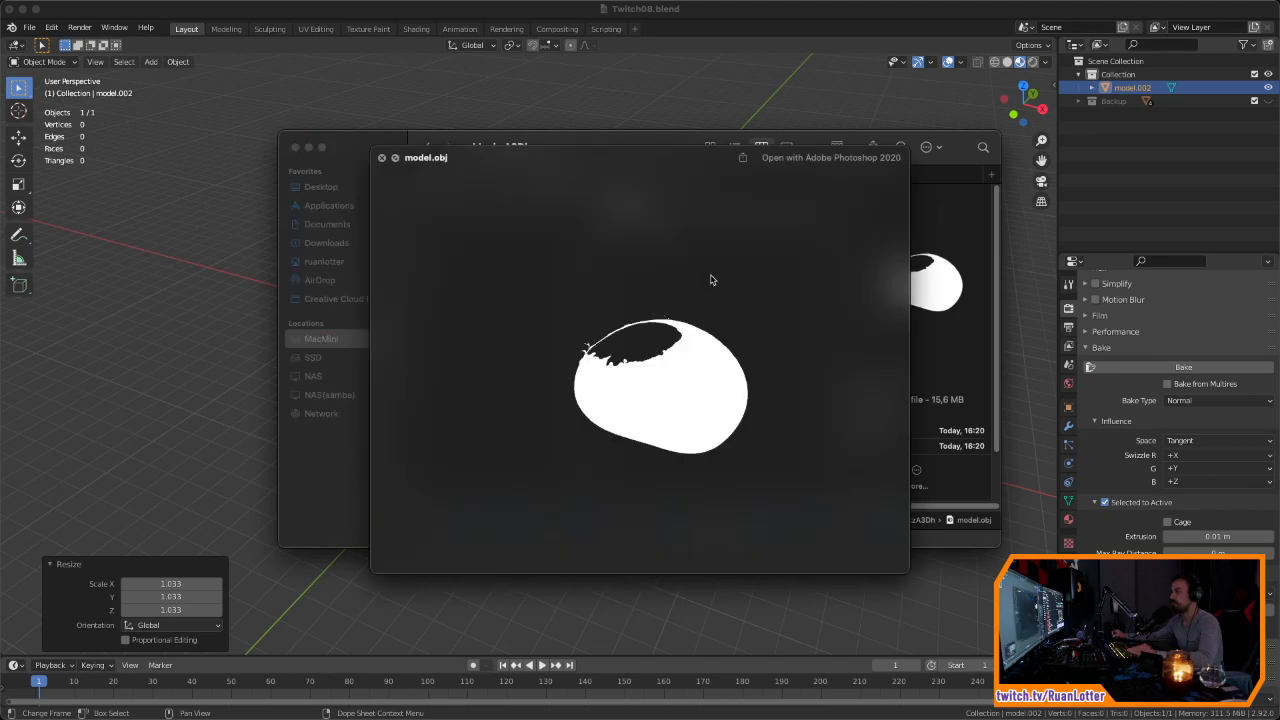
pyautogui.press('space')
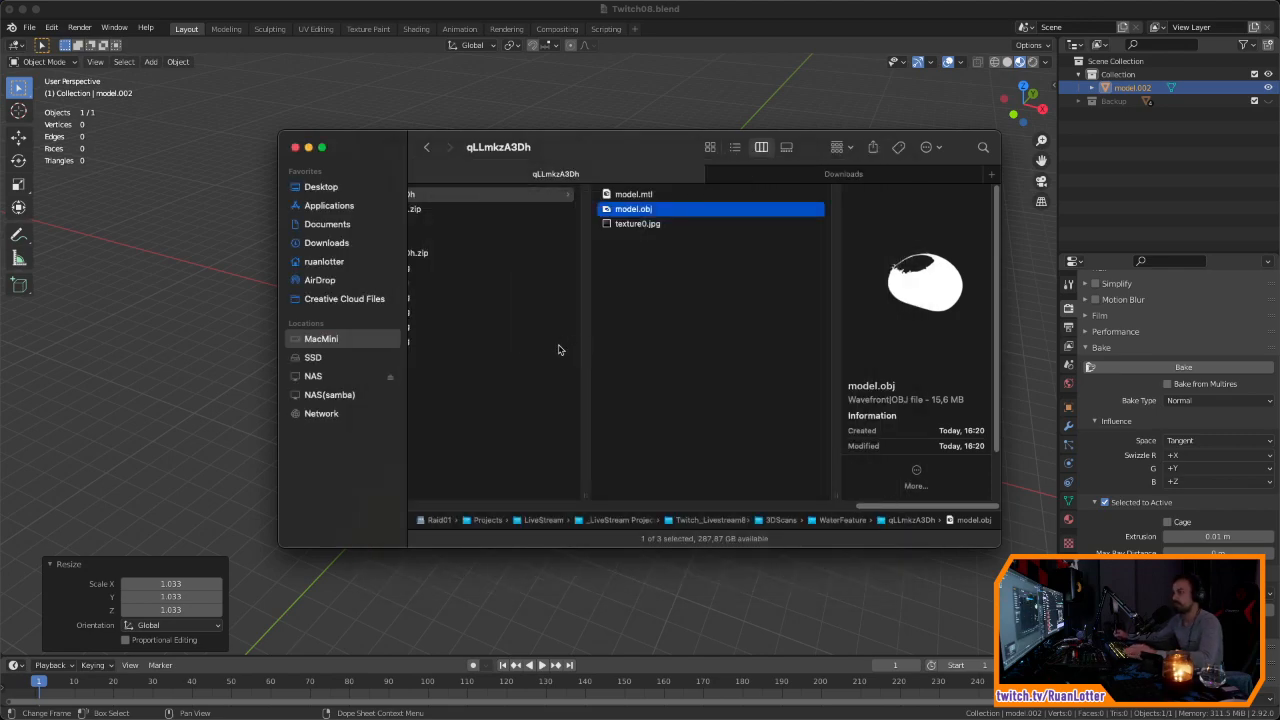
# Step: Delete the qLLmkzA3Dh folder together with qLLmkzA3Dh.zip from the WaterFeature folder
pyautogui.hscroll(-3, 735, 299)
pyautogui.keyDown('super'); pyautogui.click(675, 253); pyautogui.keyUp('super')
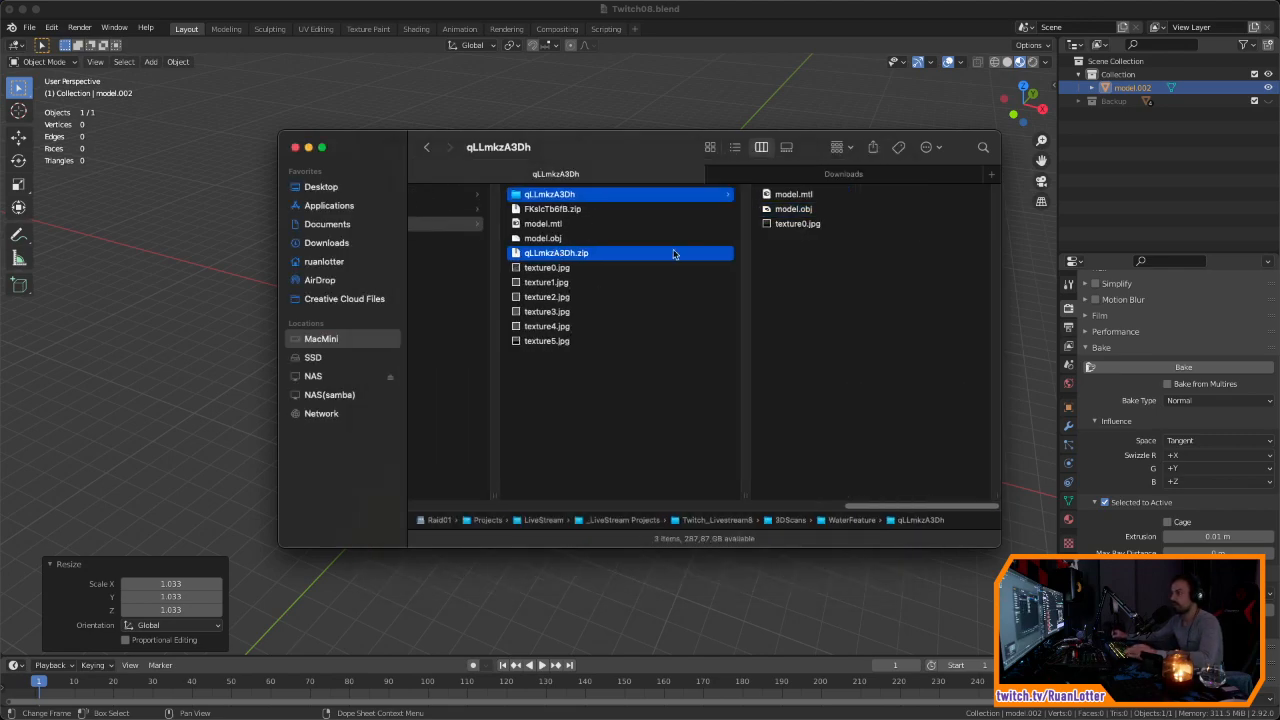
pyautogui.press('super+BackSpace')
pyautogui.click(690, 279)
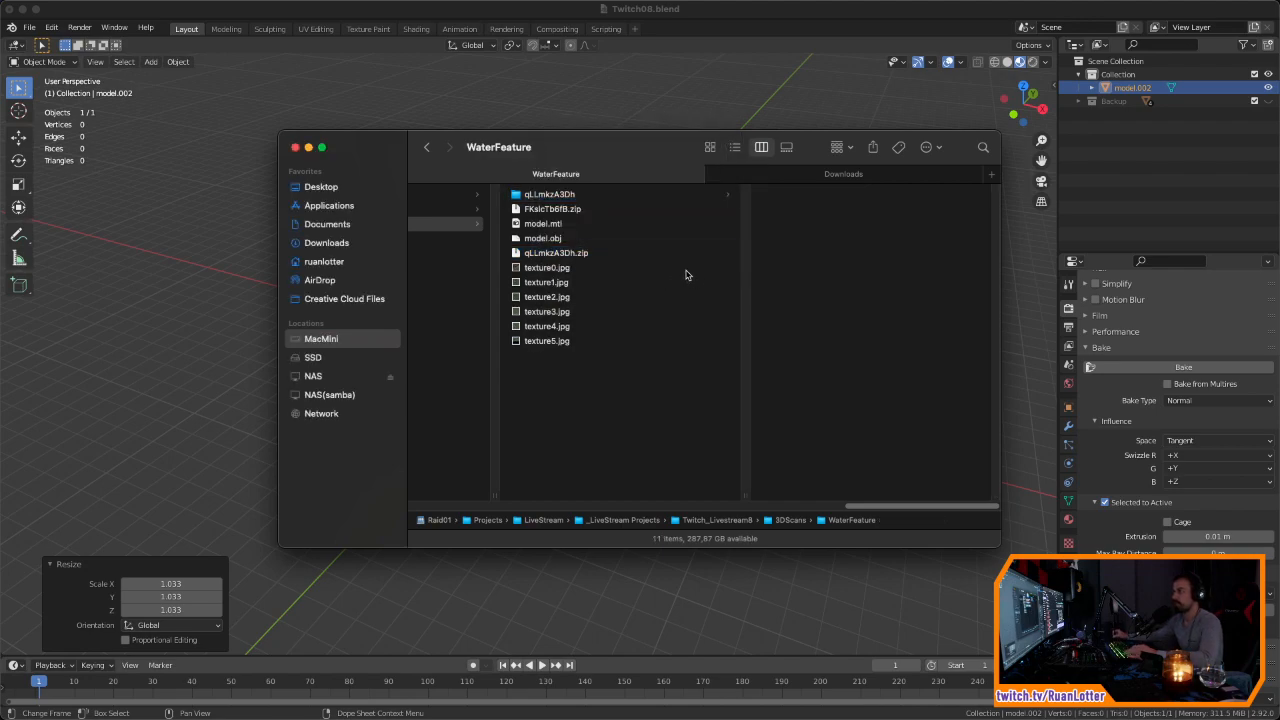
# Step: Extract FKslcTb6fB.zip in the WaterFeature folder
pyautogui.doubleClick(518, 197)
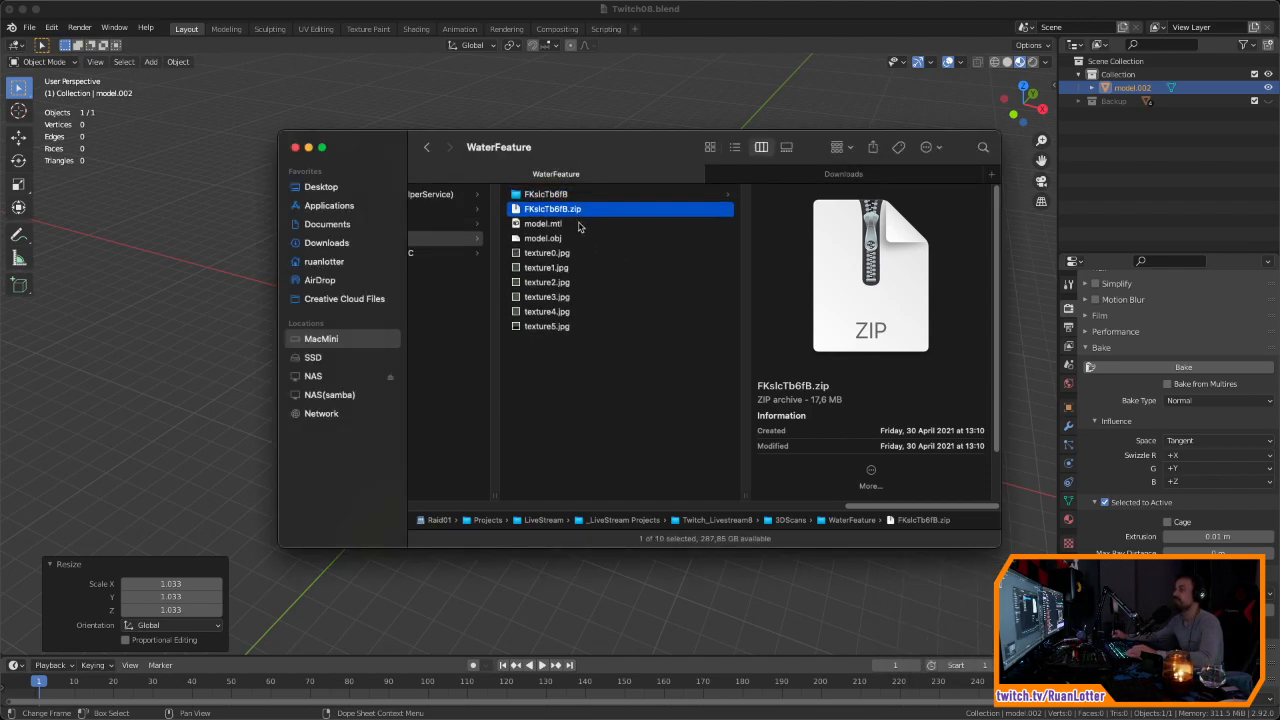
# Step: Copy all eight model and texture files from the extracted FKslcTb6fB folder
pyautogui.click(815, 210)
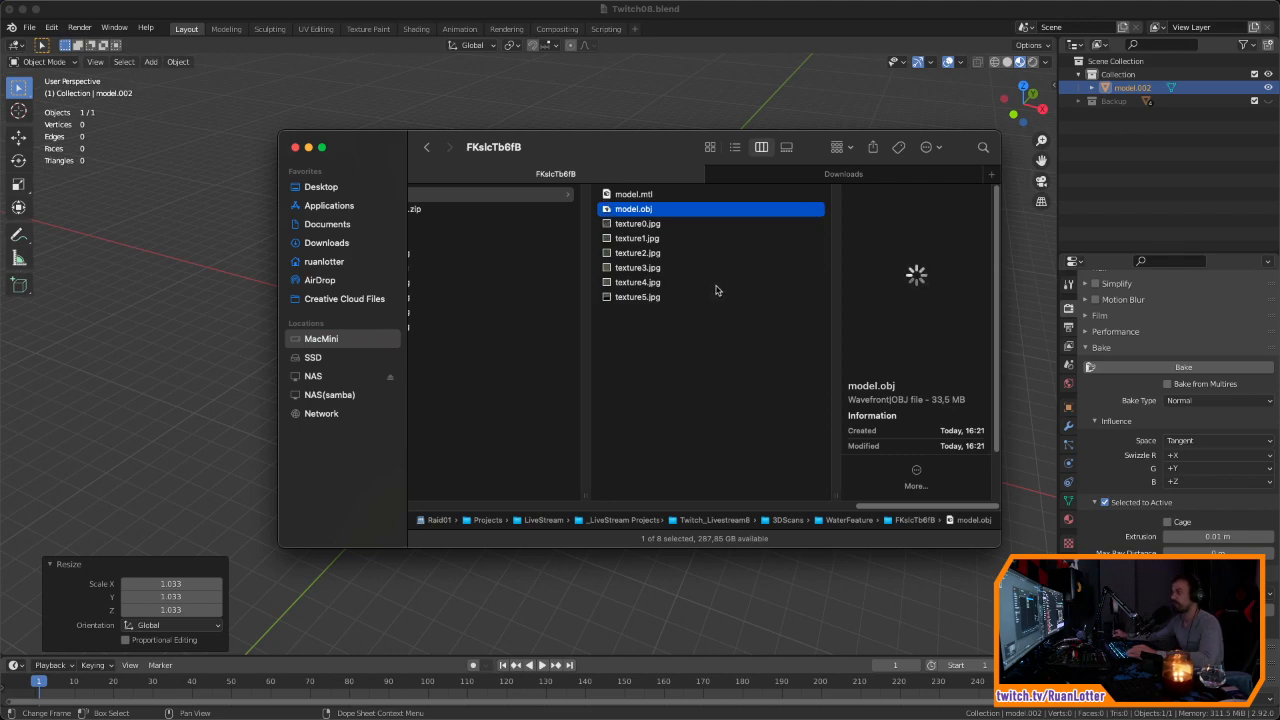
pyautogui.click(650, 297)
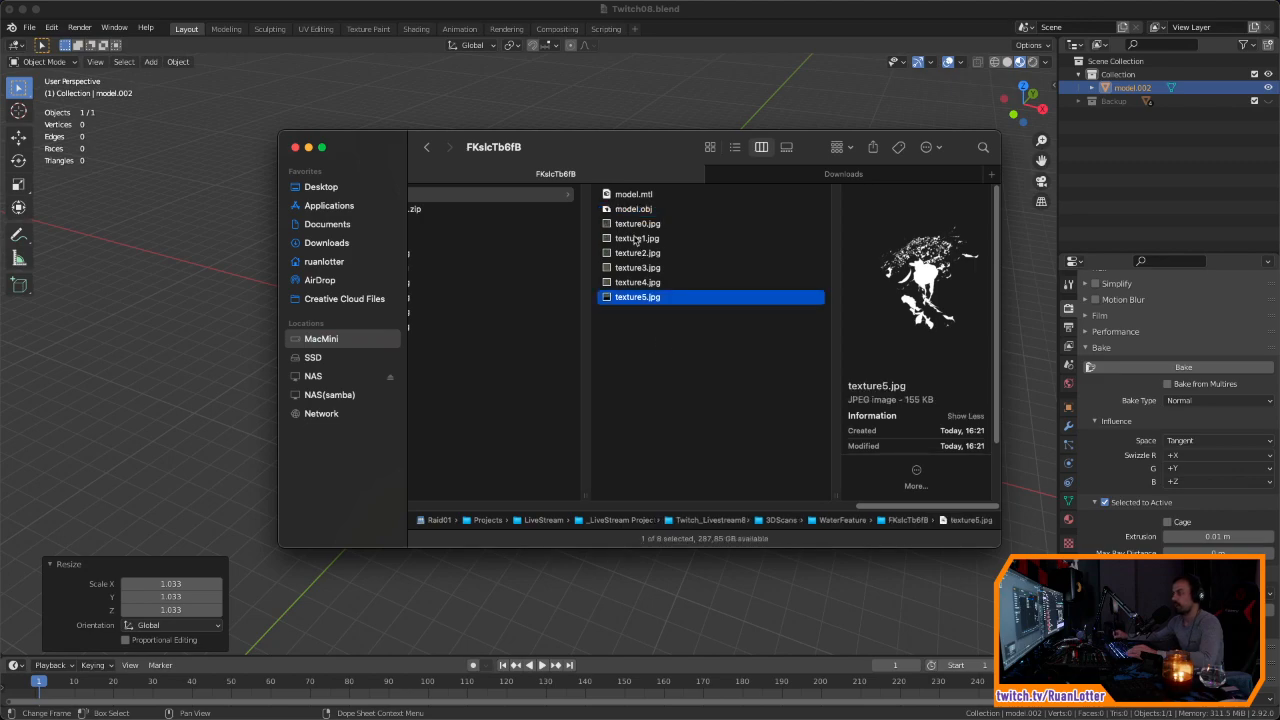
pyautogui.keyDown('shift'); pyautogui.click(630, 209); pyautogui.keyUp('shift')
pyautogui.keyDown('shift'); pyautogui.click(630, 194); pyautogui.keyUp('shift')
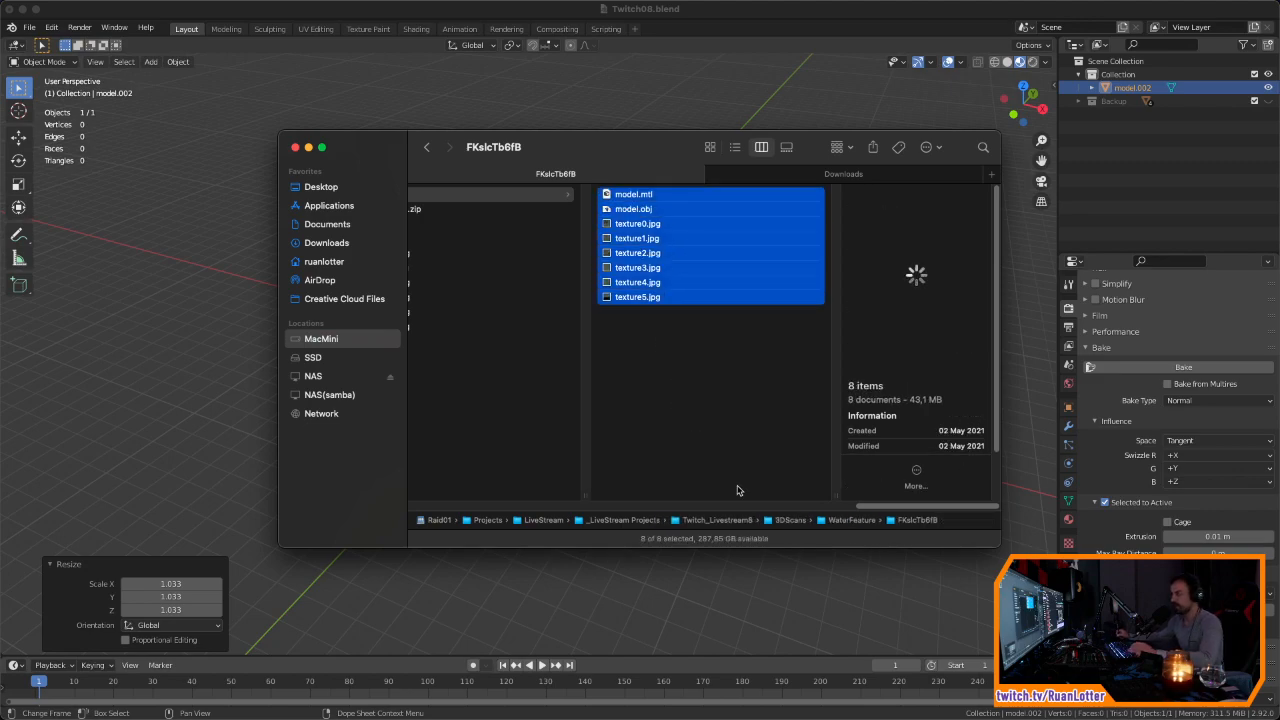
pyautogui.hscroll(-5, 888, 506)
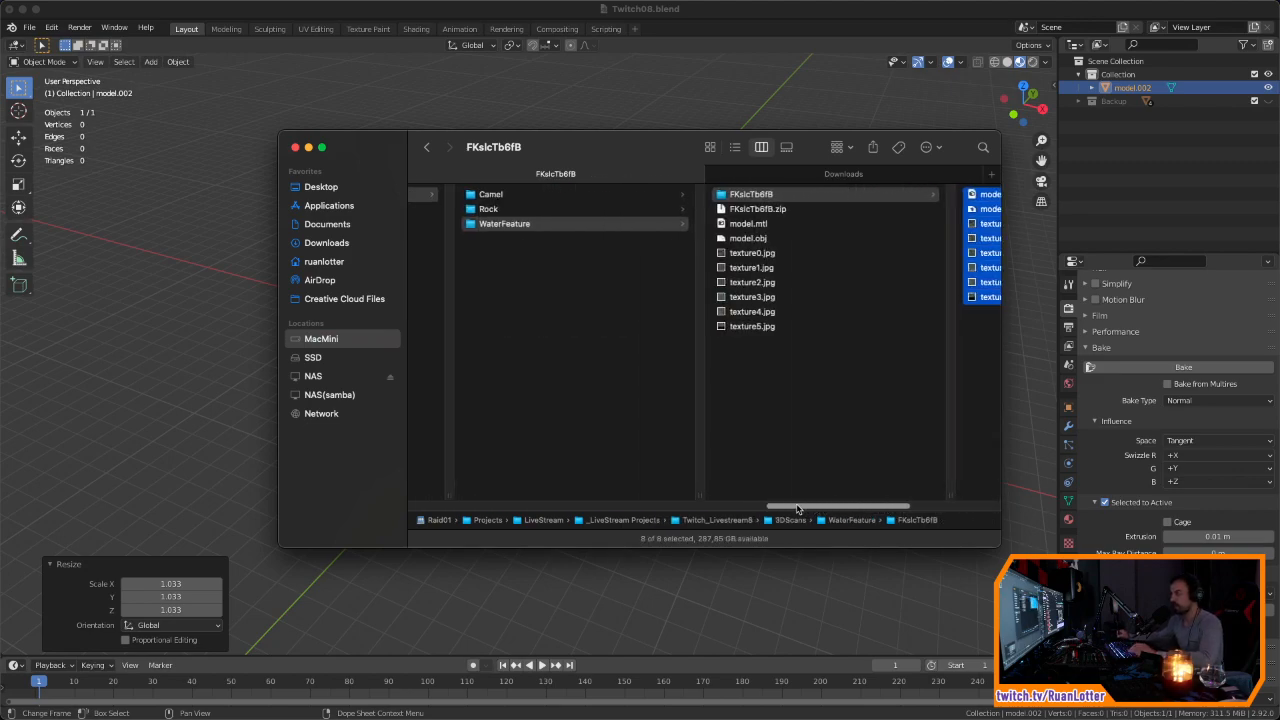
# Step: Permanently delete the old model.mtl, model.obj and texture0 to texture5 files directly inside the WaterFeature folder
pyautogui.click(764, 368)
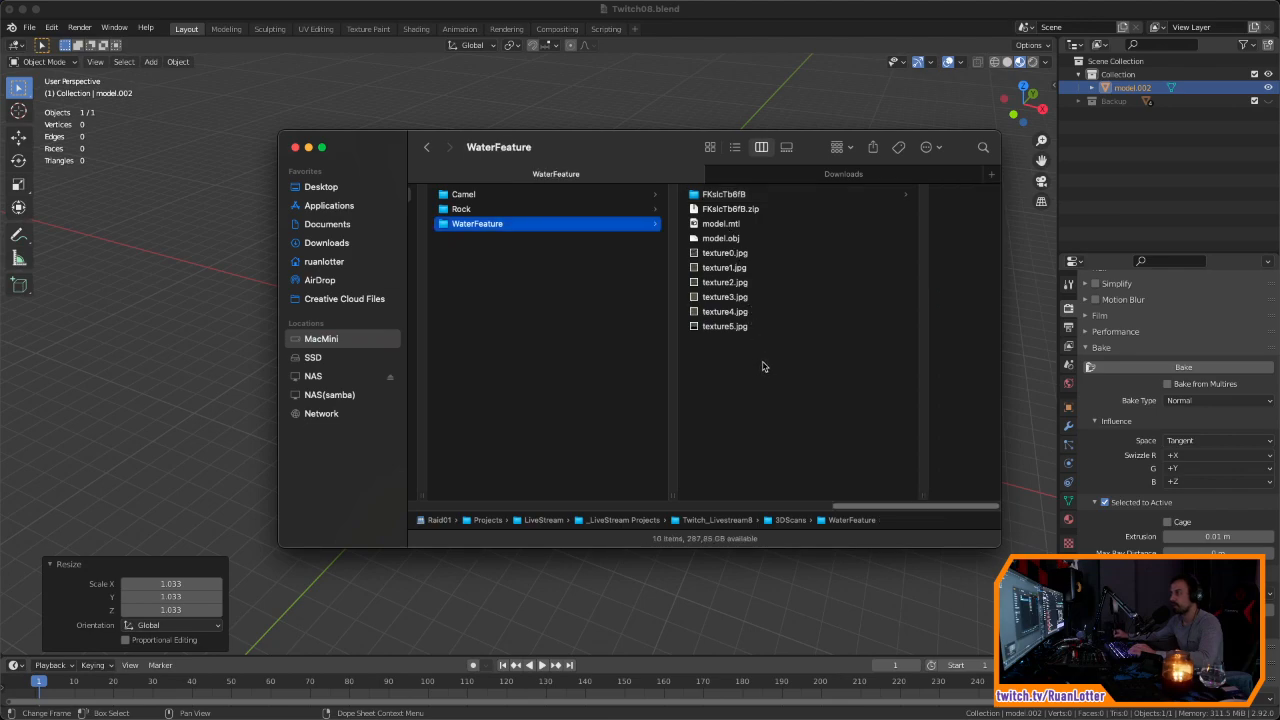
pyautogui.moveTo(762, 373); pyautogui.dragTo(729, 223)
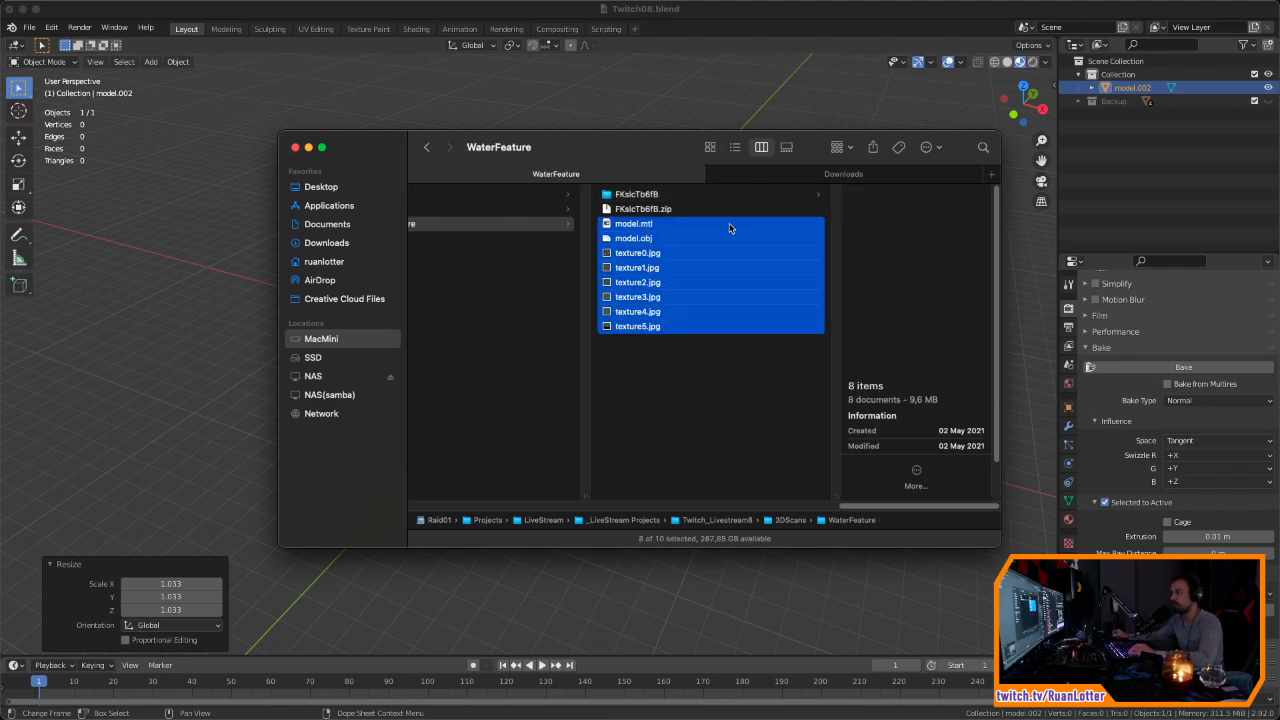
pyautogui.press('super+alt+BackSpace')
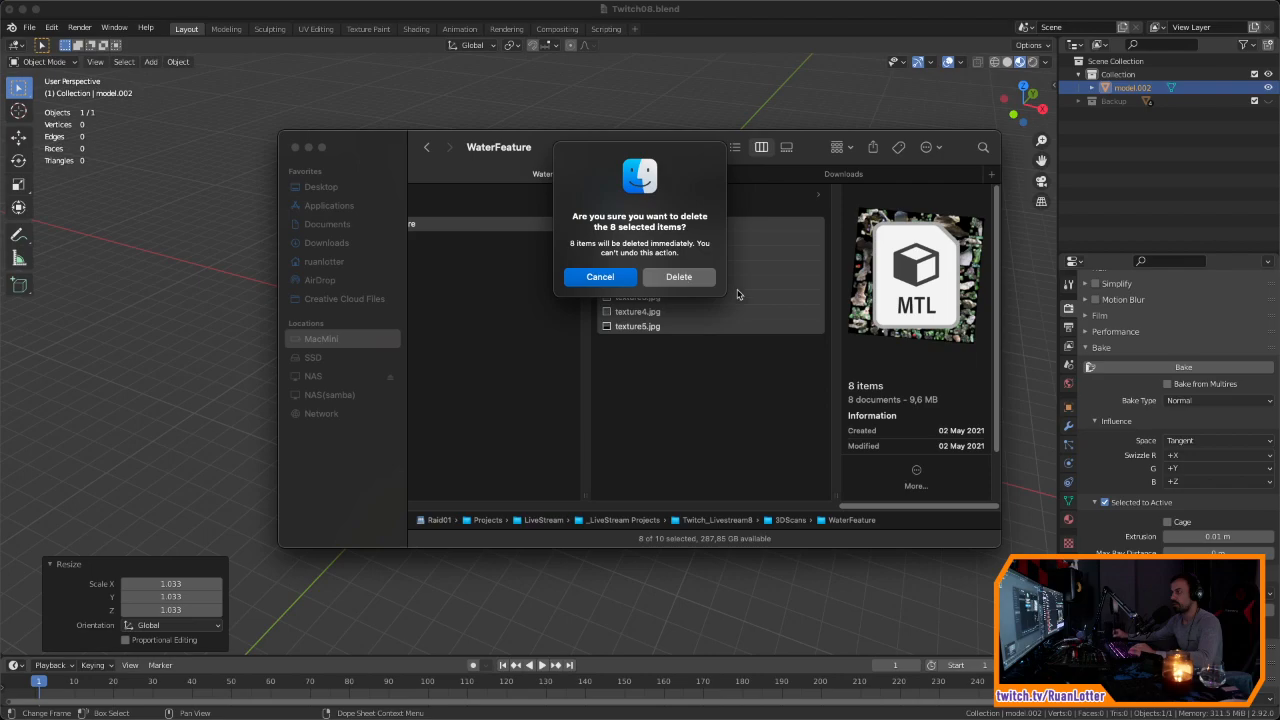
pyautogui.click(694, 280)
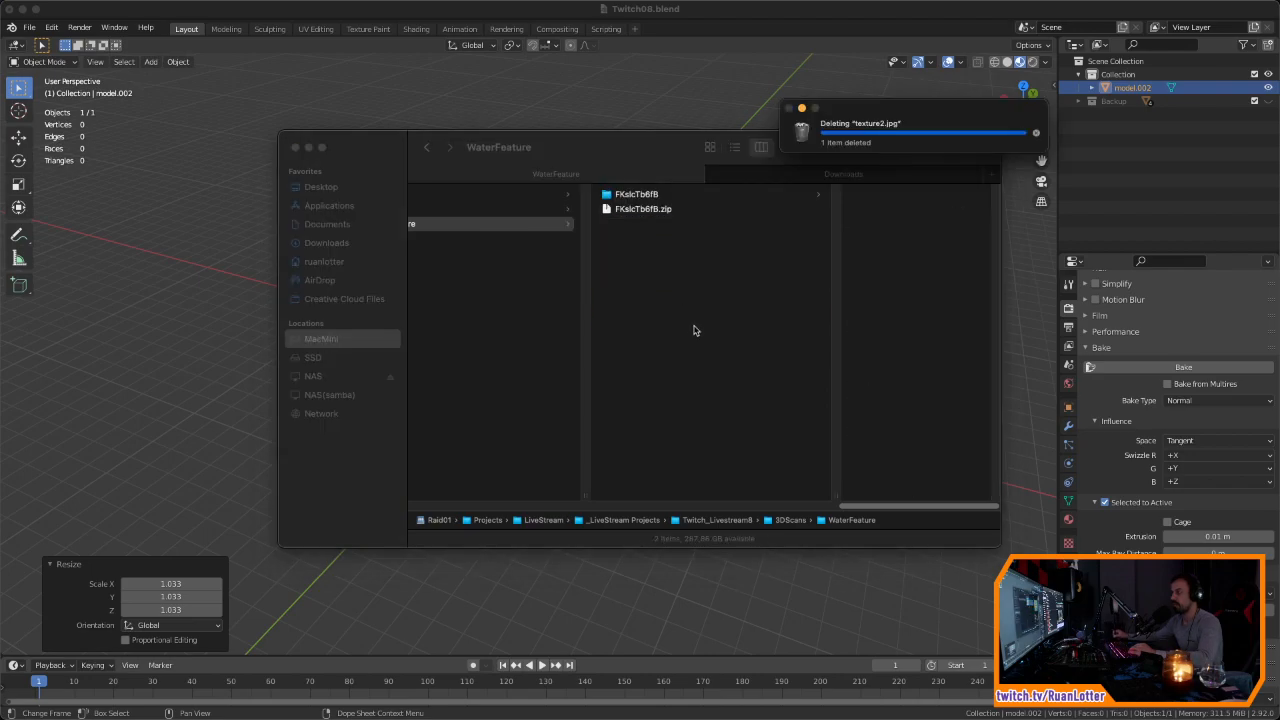
# Step: Paste the copied model and texture files into the WaterFeature folder
pyautogui.click(712, 336)
pyautogui.press('super+v')
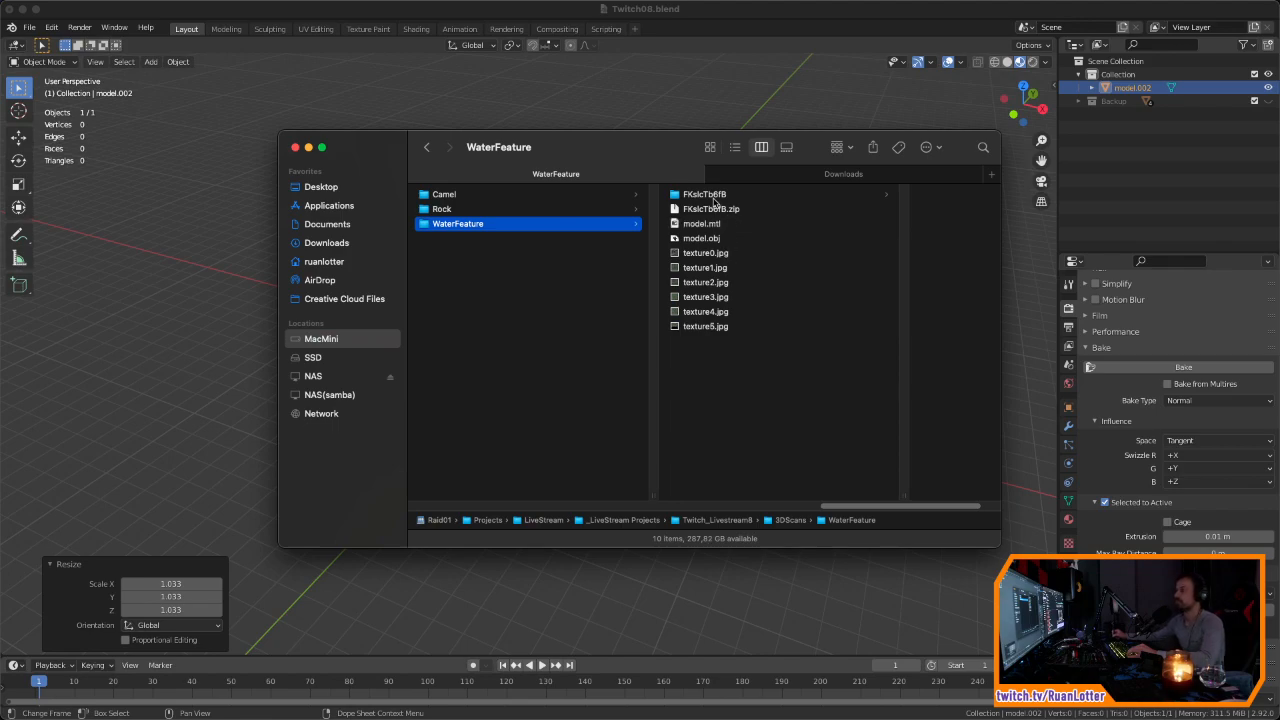
pyautogui.click(724, 239)
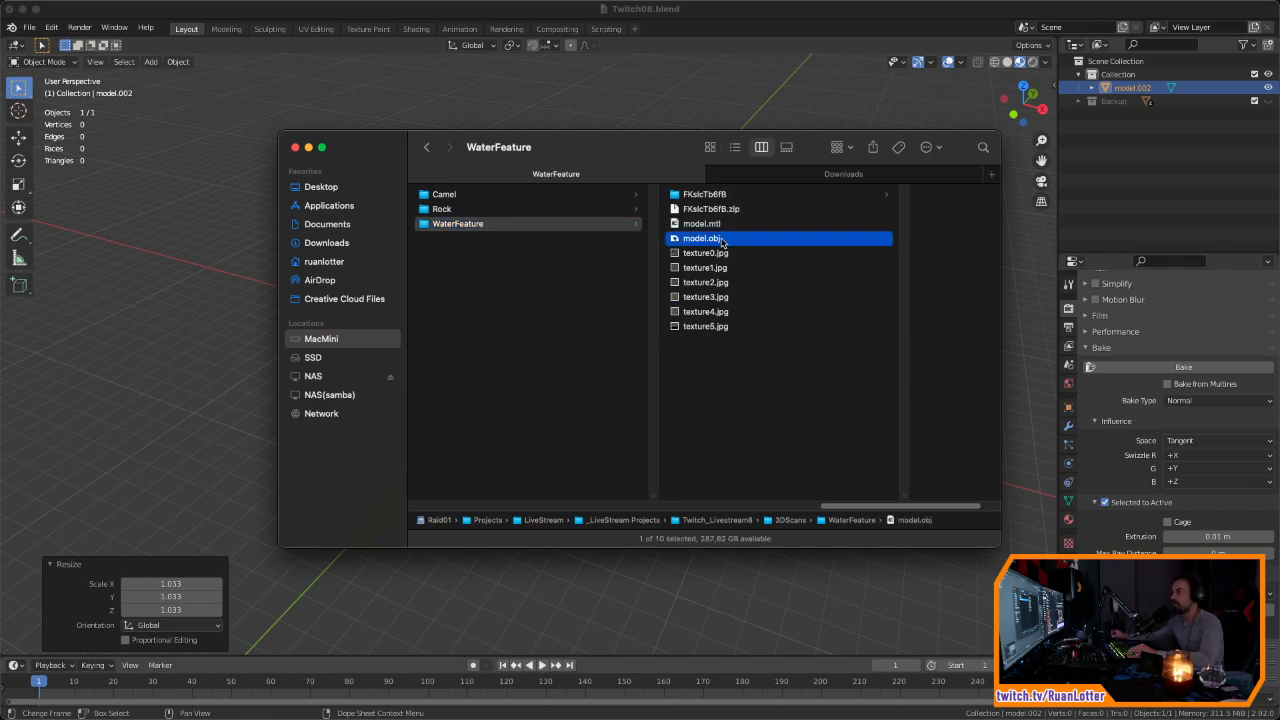
# Step: Delete the FKslcTb6fB folder and its zip archive from the WaterFeature folder
pyautogui.click(679, 208)
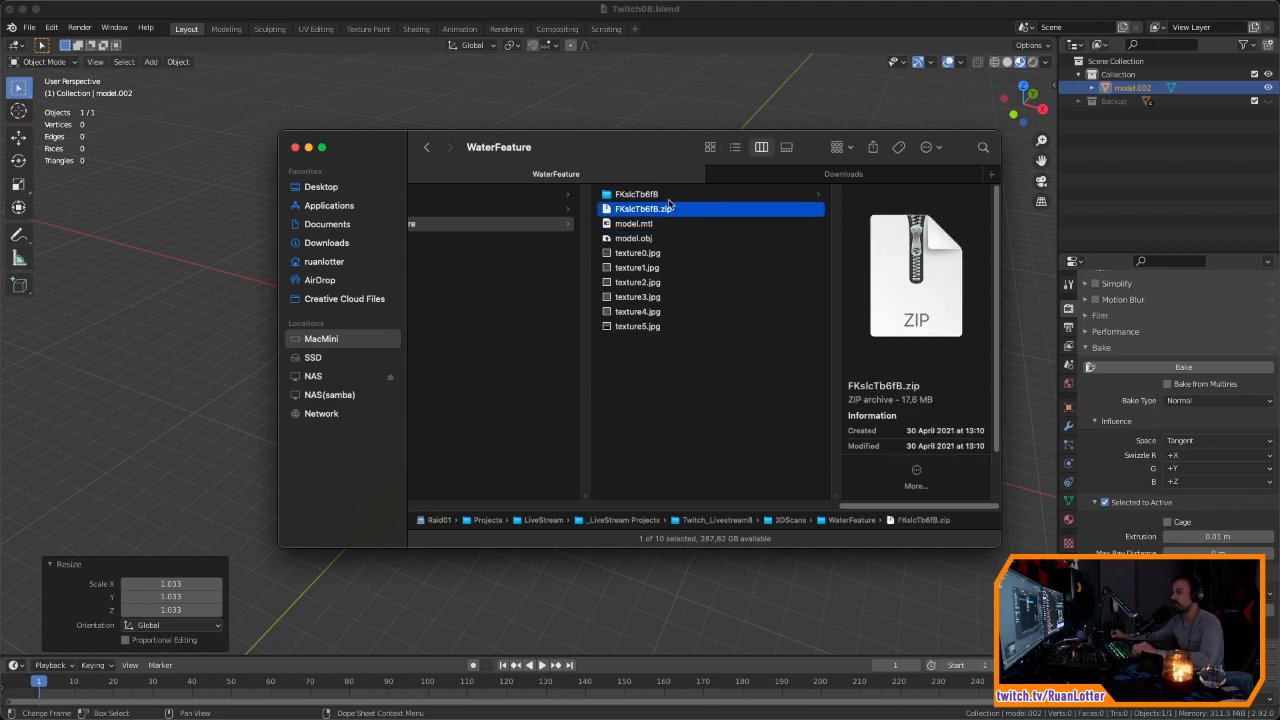
pyautogui.hotkey('shift', 'Up')
pyautogui.press('super+BackSpace')
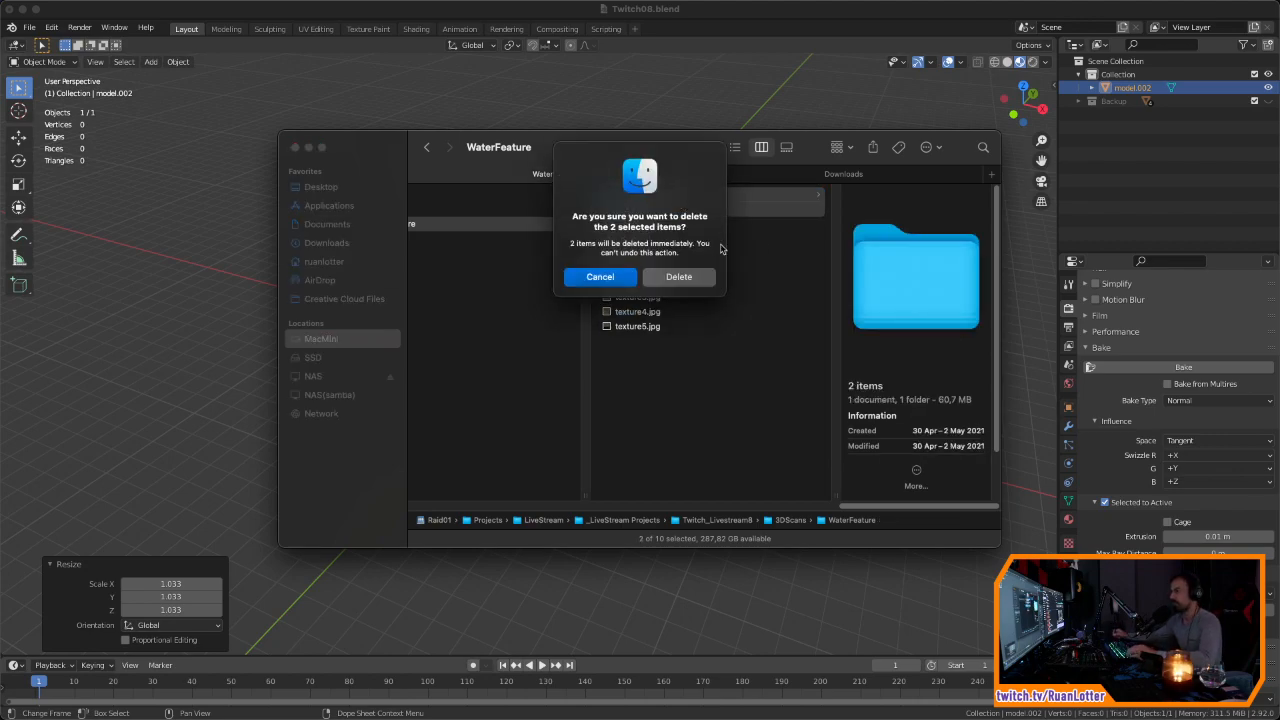
pyautogui.press('Return')
# Step: Switch to Blender and import model.obj from the WaterFeature folder as a Wavefront OBJ
pyautogui.click(154, 316)
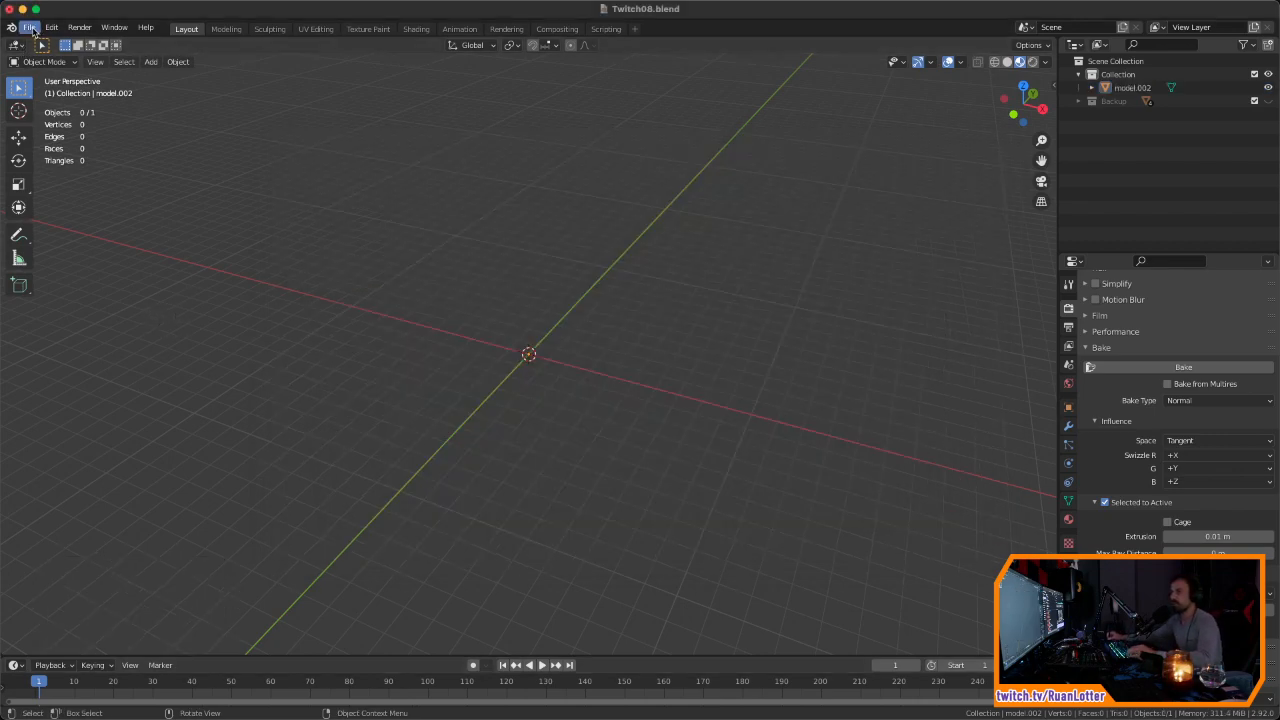
pyautogui.click(29, 27)
pyautogui.moveTo(78, 208)
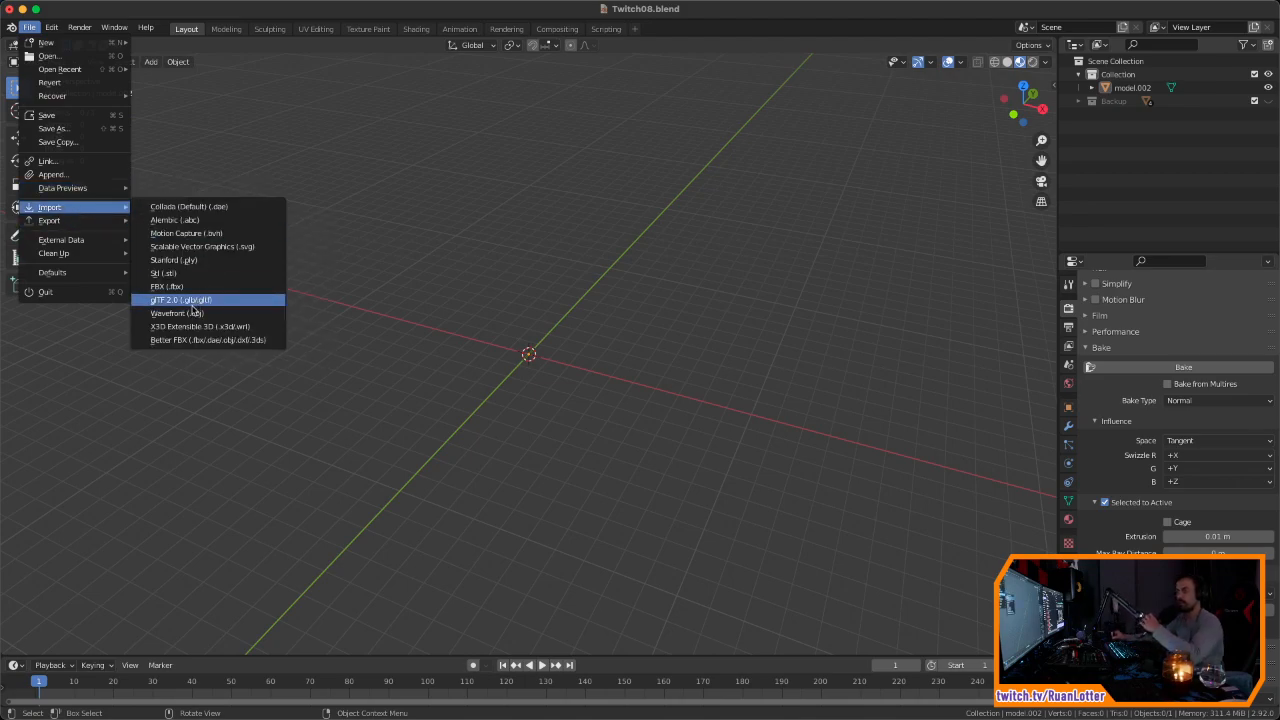
pyautogui.click(201, 313)
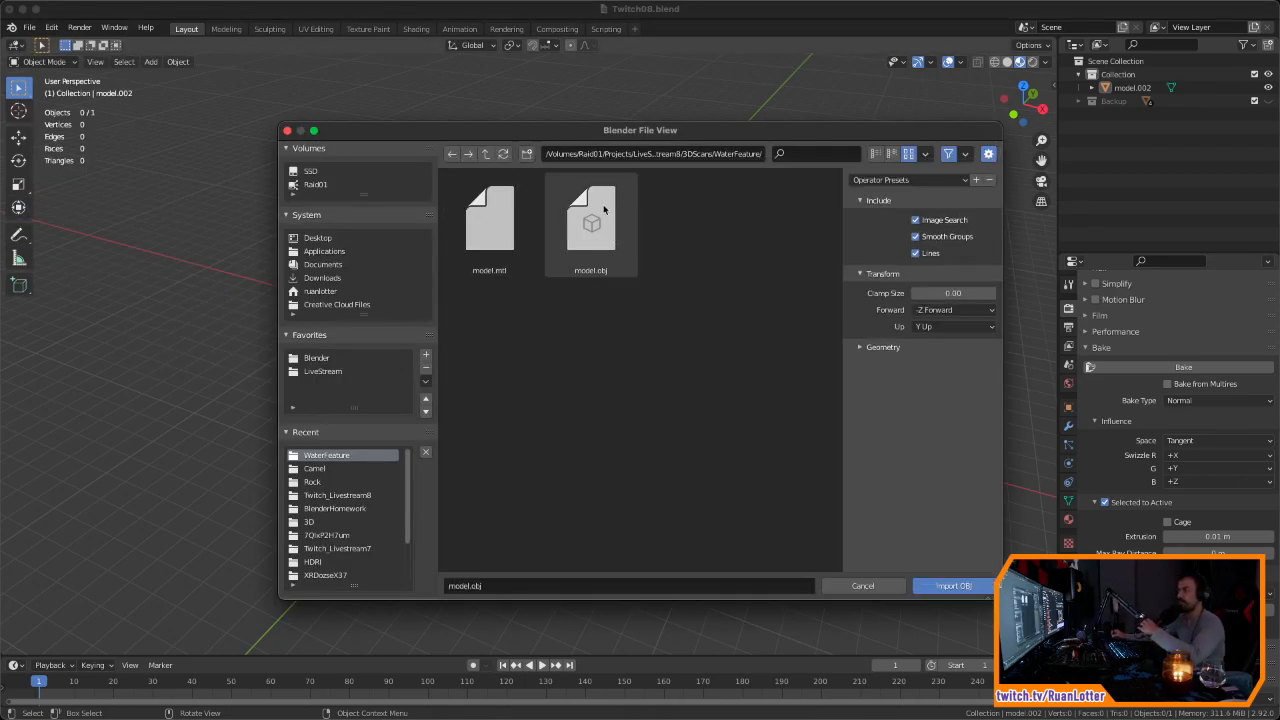
pyautogui.click(592, 216)
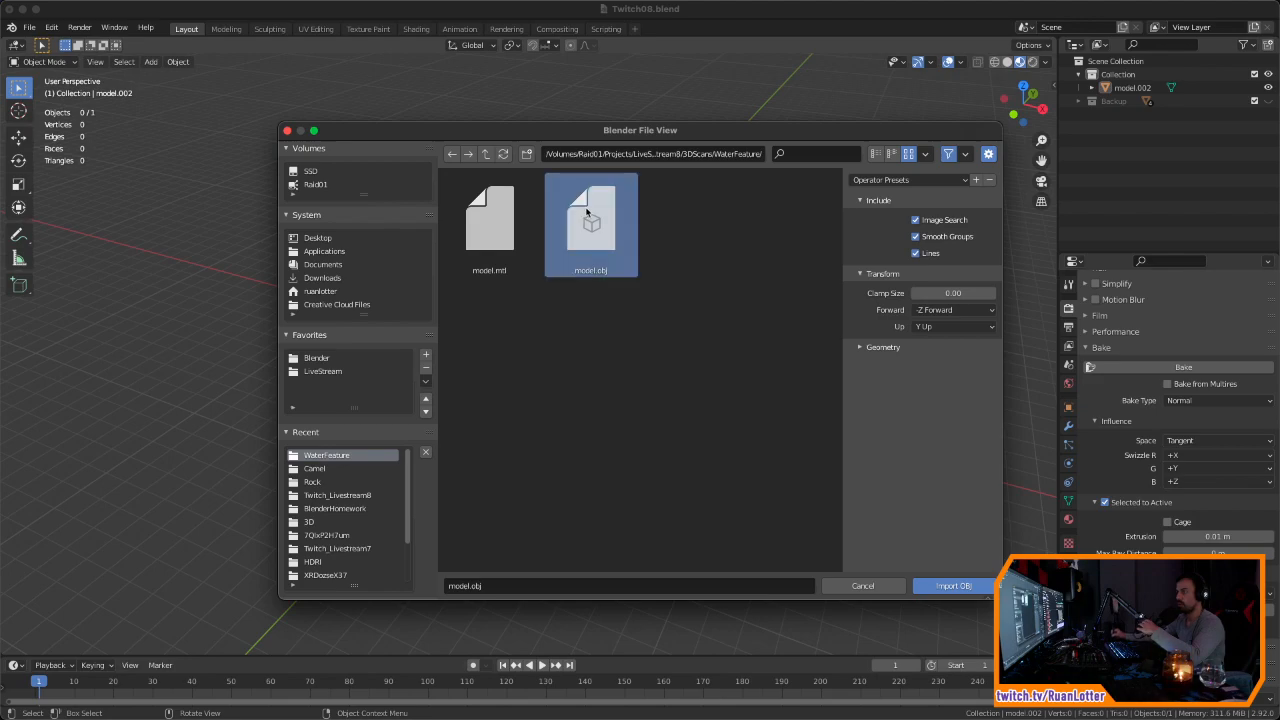
pyautogui.click(955, 585)
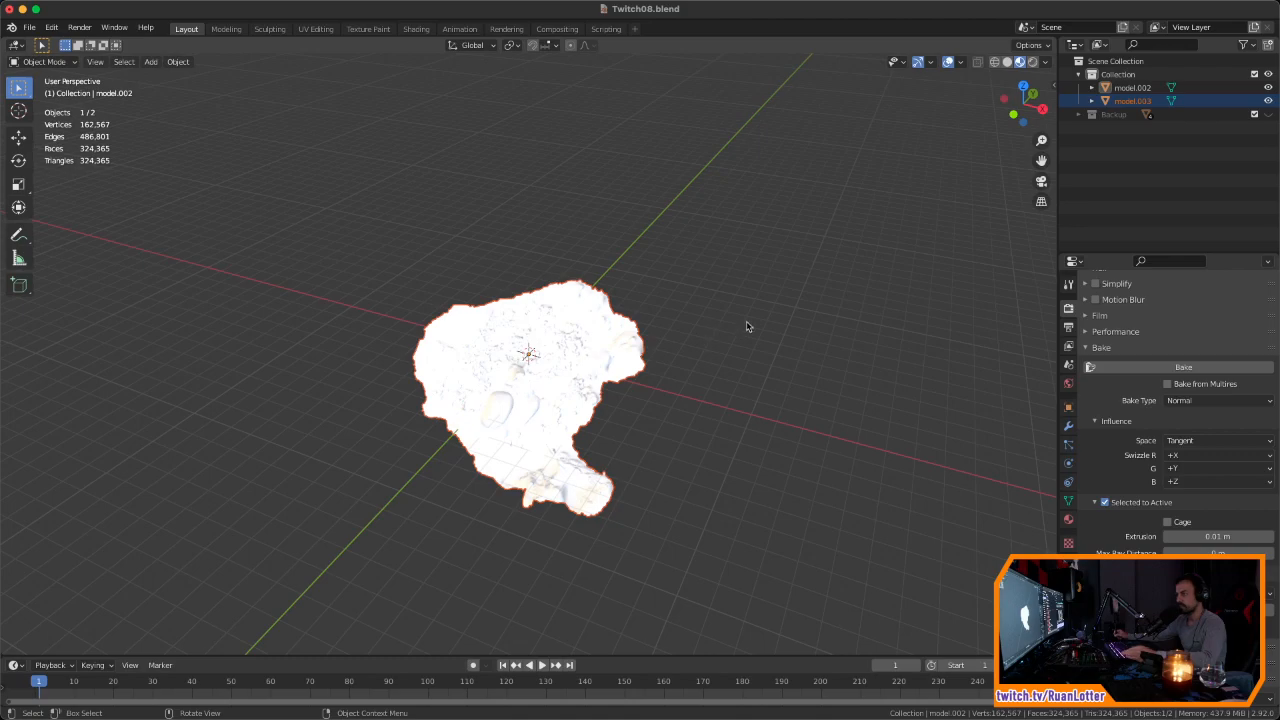
# Step: In the left orthographic view, rotate the scan upright by about 147° and move it to the world origin
pyautogui.moveTo(1008, 120); pyautogui.dragTo(1022, 108)
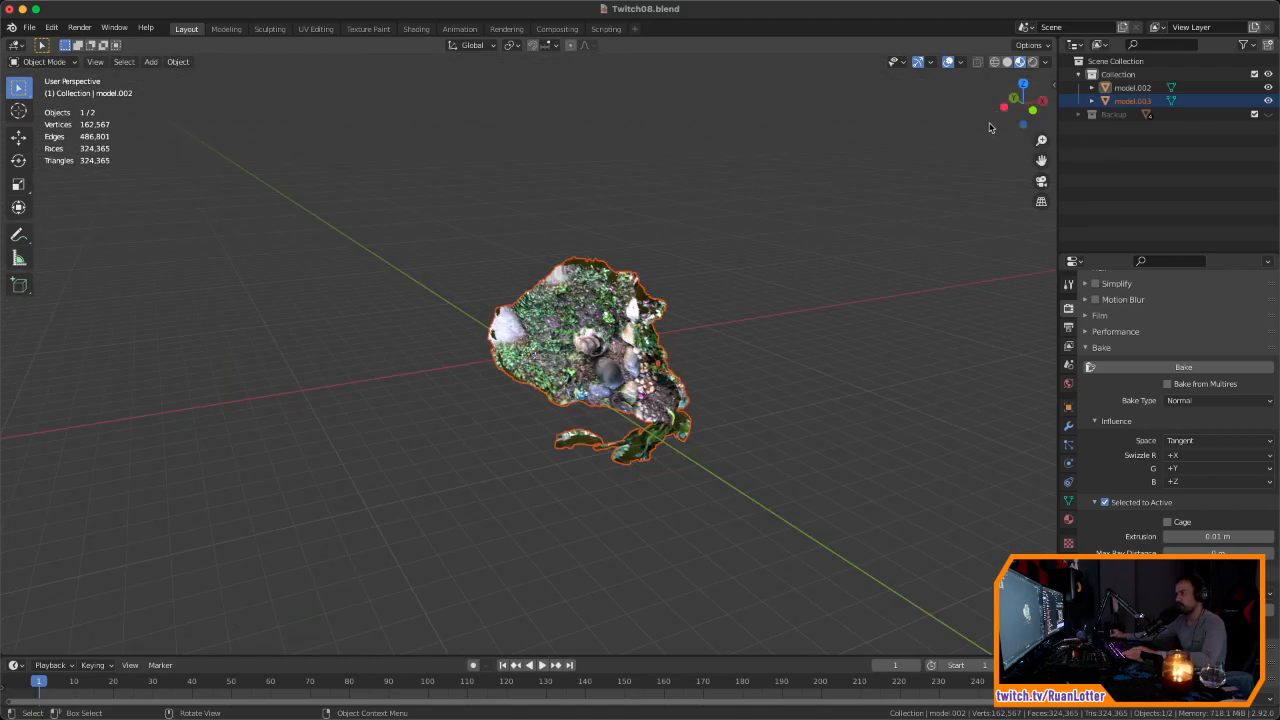
pyautogui.click(1005, 106)
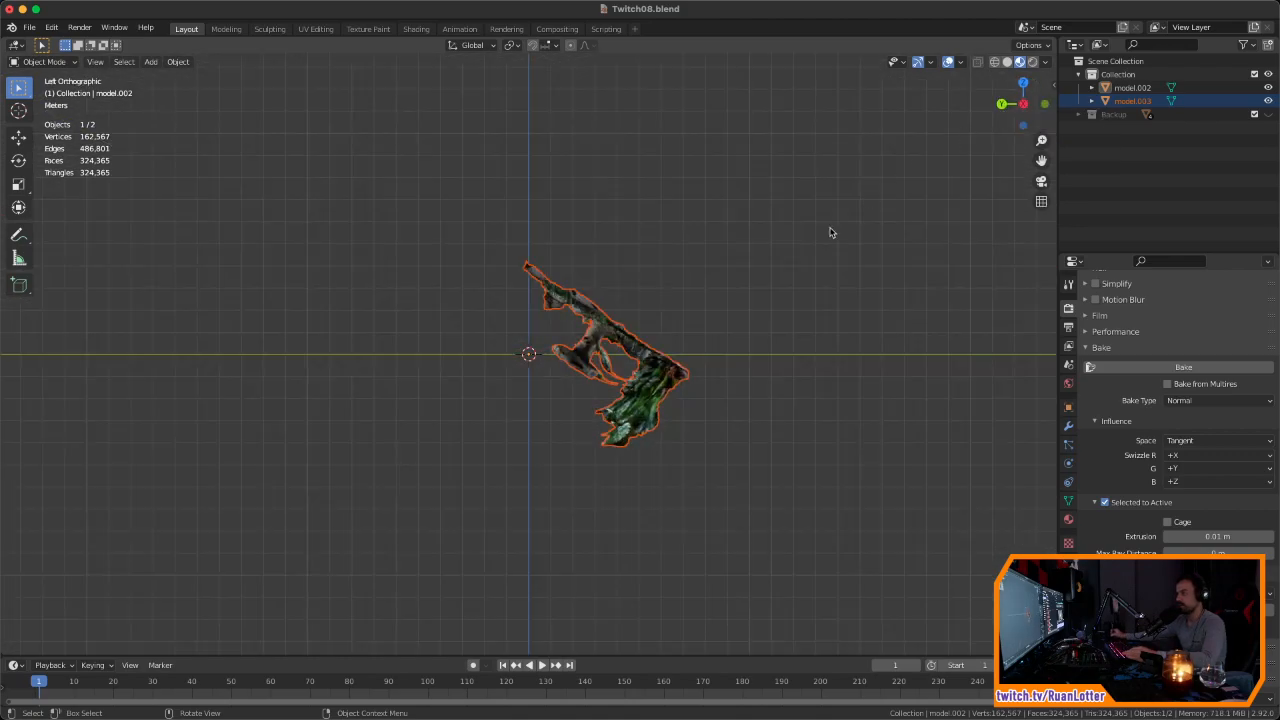
pyautogui.press('r')
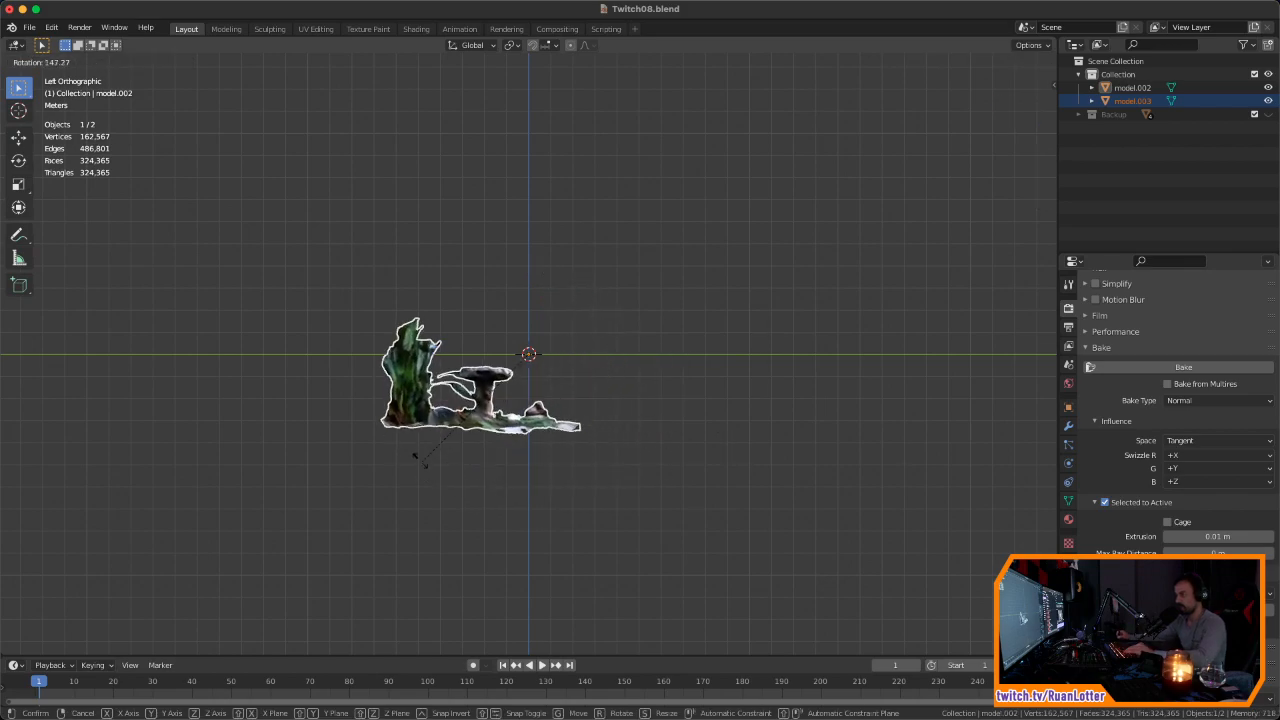
pyautogui.click(426, 468)
pyautogui.press('g')
pyautogui.click(590, 382)
# Step: Level the scan's ground in the left view with a rotation of about 0.6° and a slight move
pyautogui.keyDown('ctrl'); pyautogui.moveTo(634, 345); pyautogui.dragTo(692, 314, button='middle'); pyautogui.keyUp('ctrl')
pyautogui.press('r')
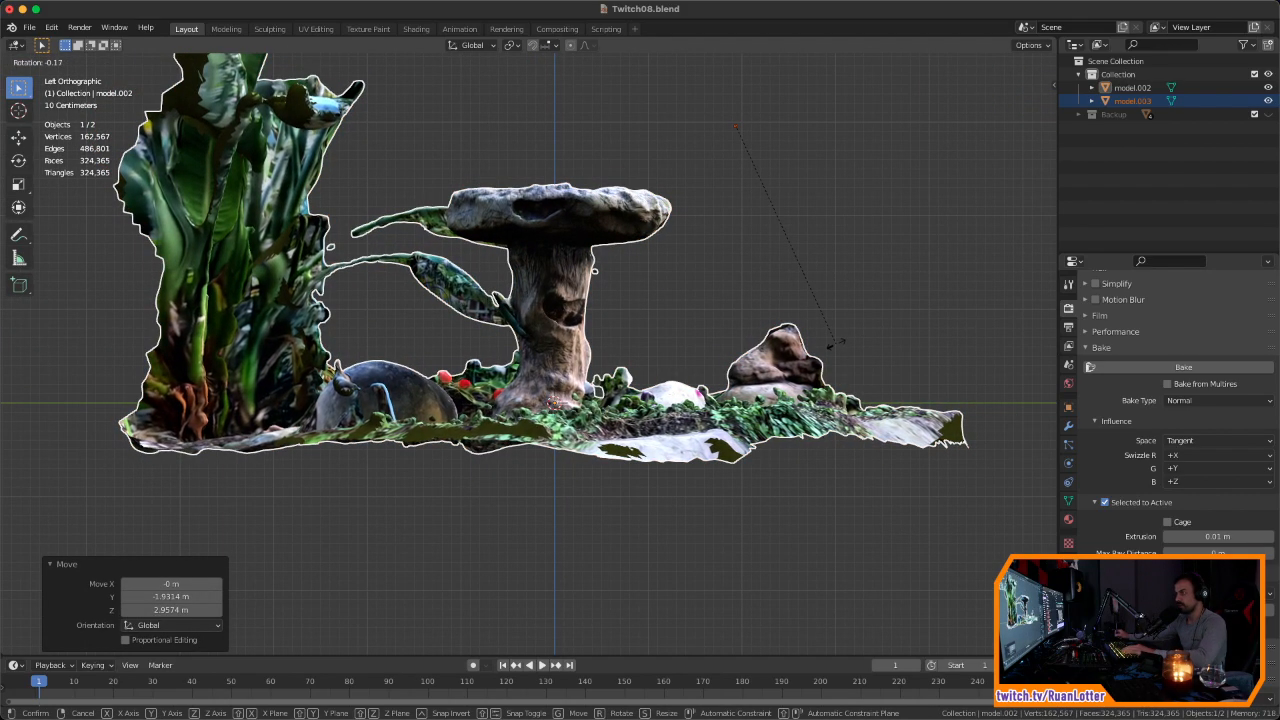
pyautogui.click(838, 347)
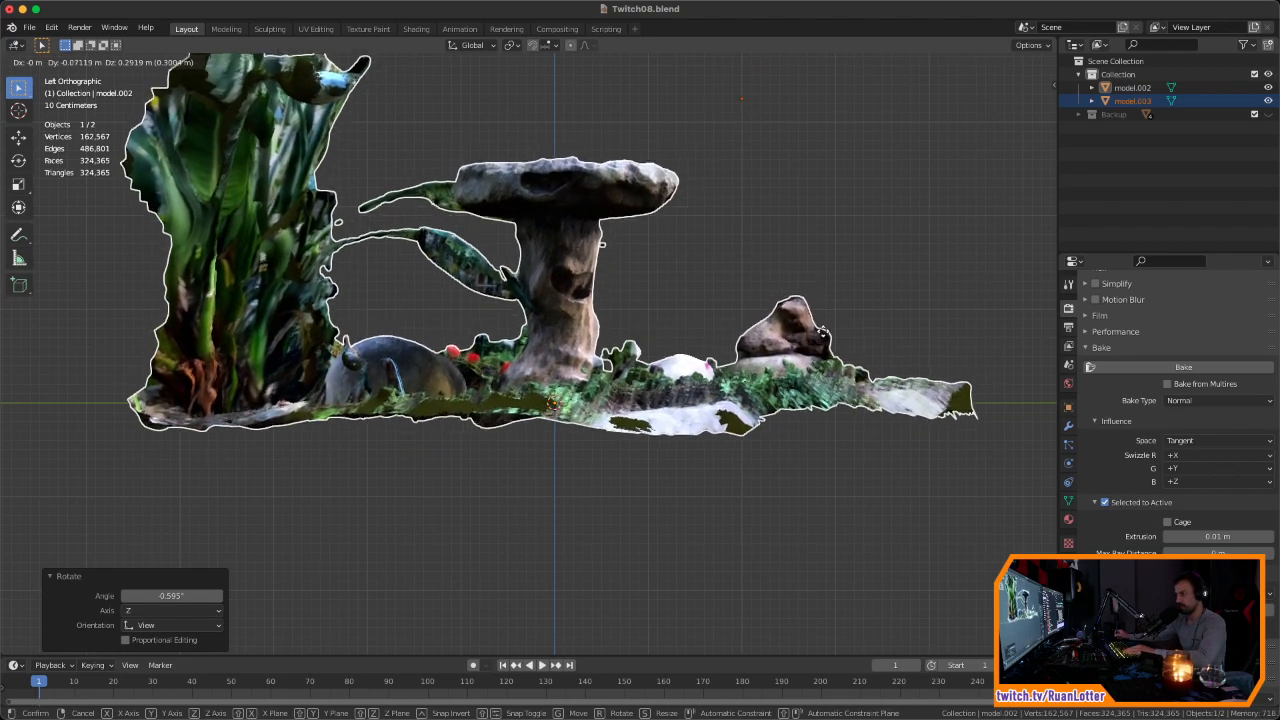
pyautogui.click(881, 331)
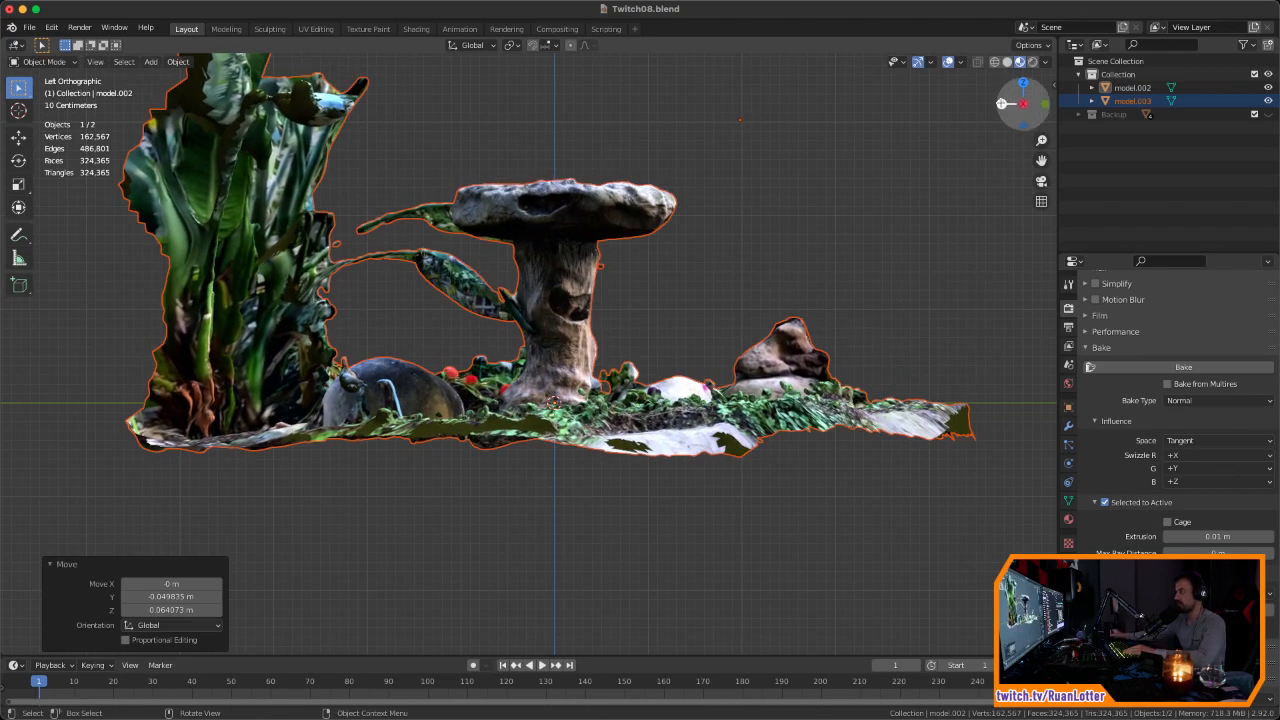
# Step: In the back view, centre the scan by moving it about -1.01 m in X and 0.22 m in Z, and level it by about 0.8°
pyautogui.press('ctrl+KP_1')
pyautogui.scroll(-2, 785, 328)
pyautogui.press('g')
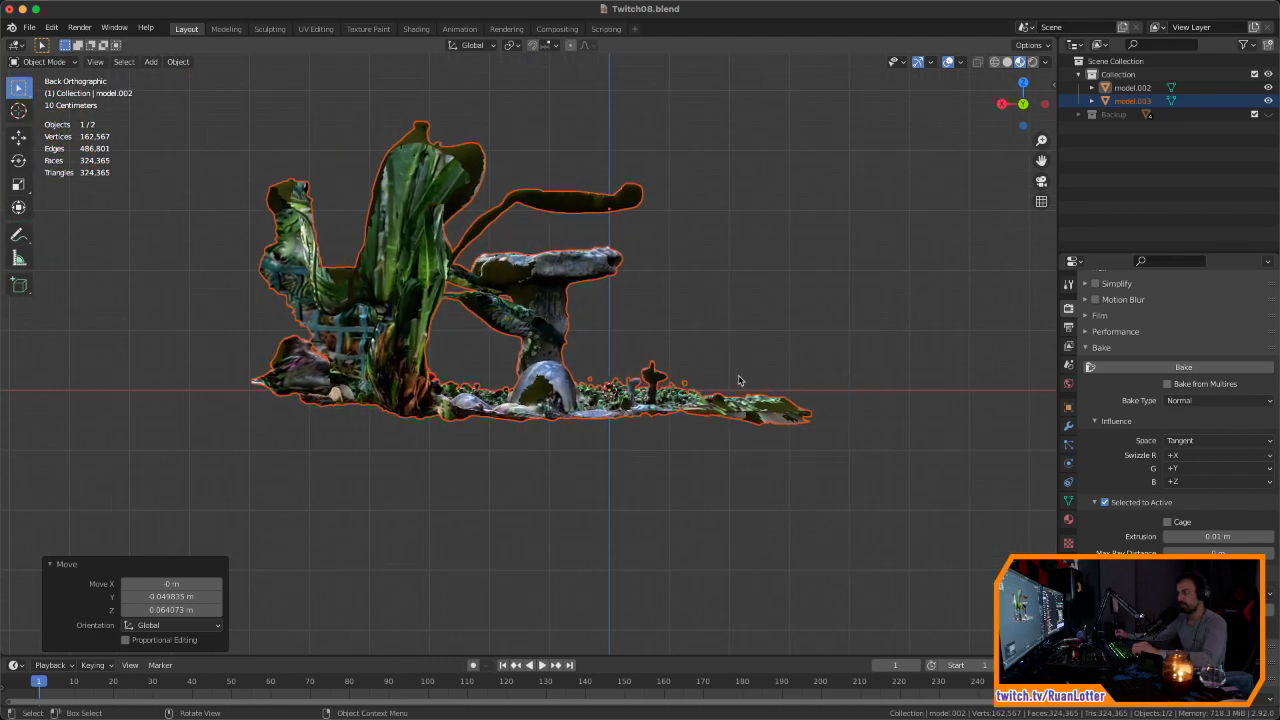
pyautogui.click(798, 359)
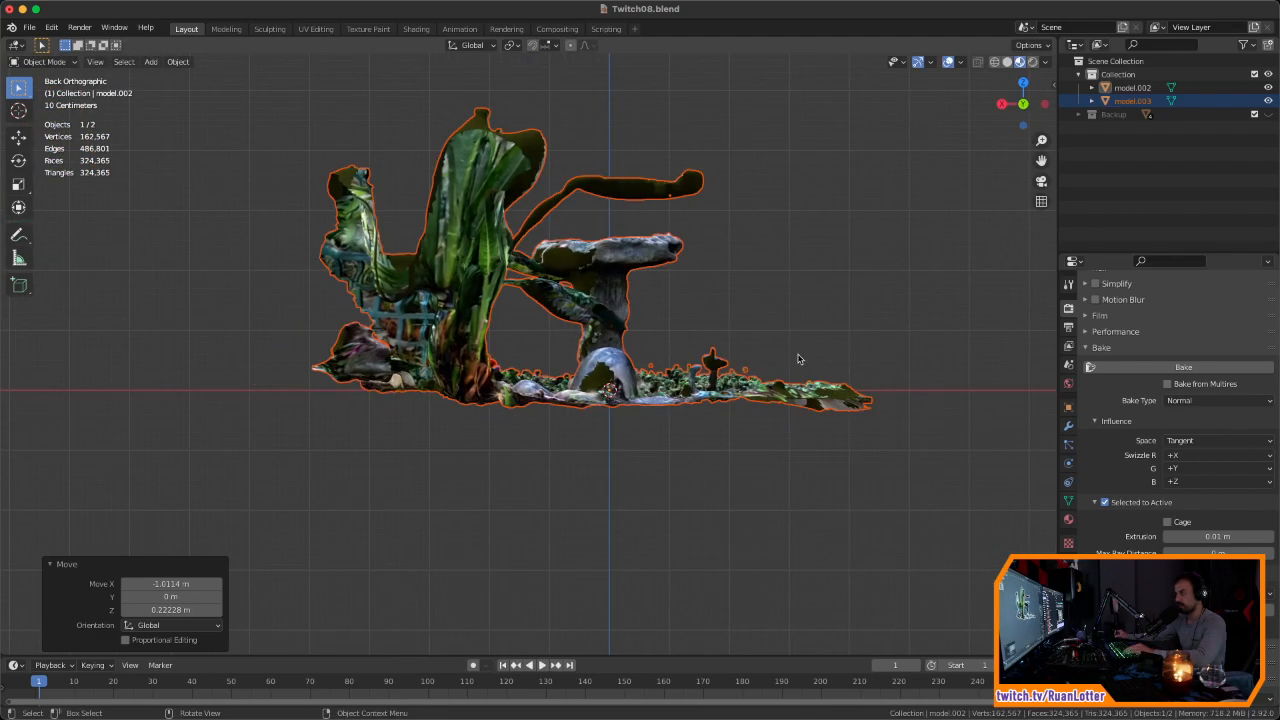
pyautogui.press('r')
pyautogui.click(887, 295)
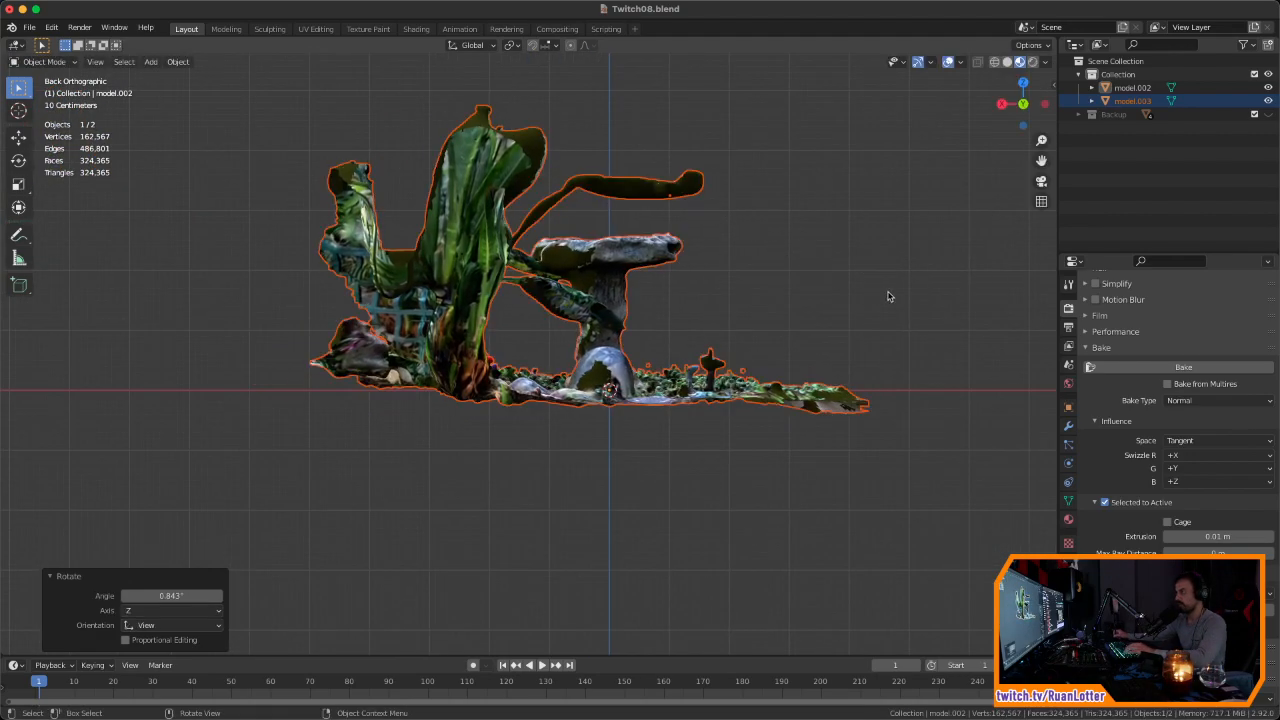
pyautogui.press('r')
pyautogui.click(903, 226)
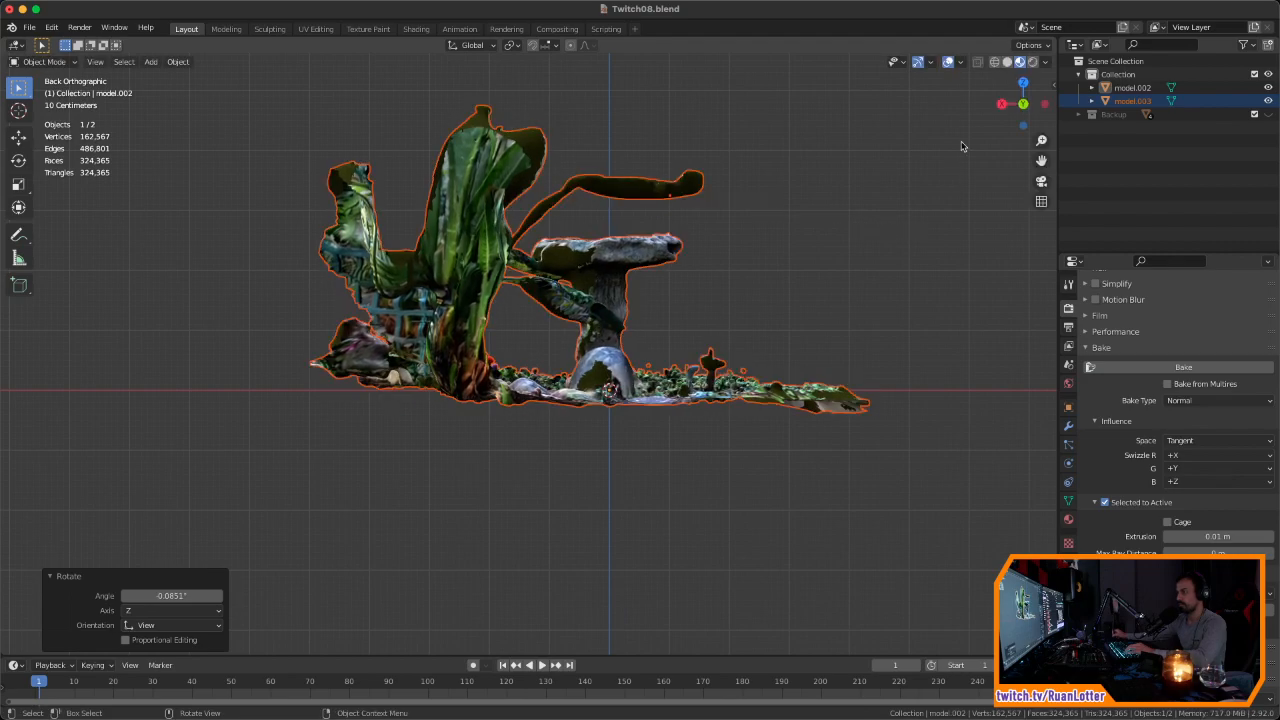
# Step: Examine the aligned water feature scan from several sides
pyautogui.click(1001, 103)
pyautogui.moveTo(812, 286); pyautogui.dragTo(603, 366, button='middle')
pyautogui.scroll(-3, 602, 380)
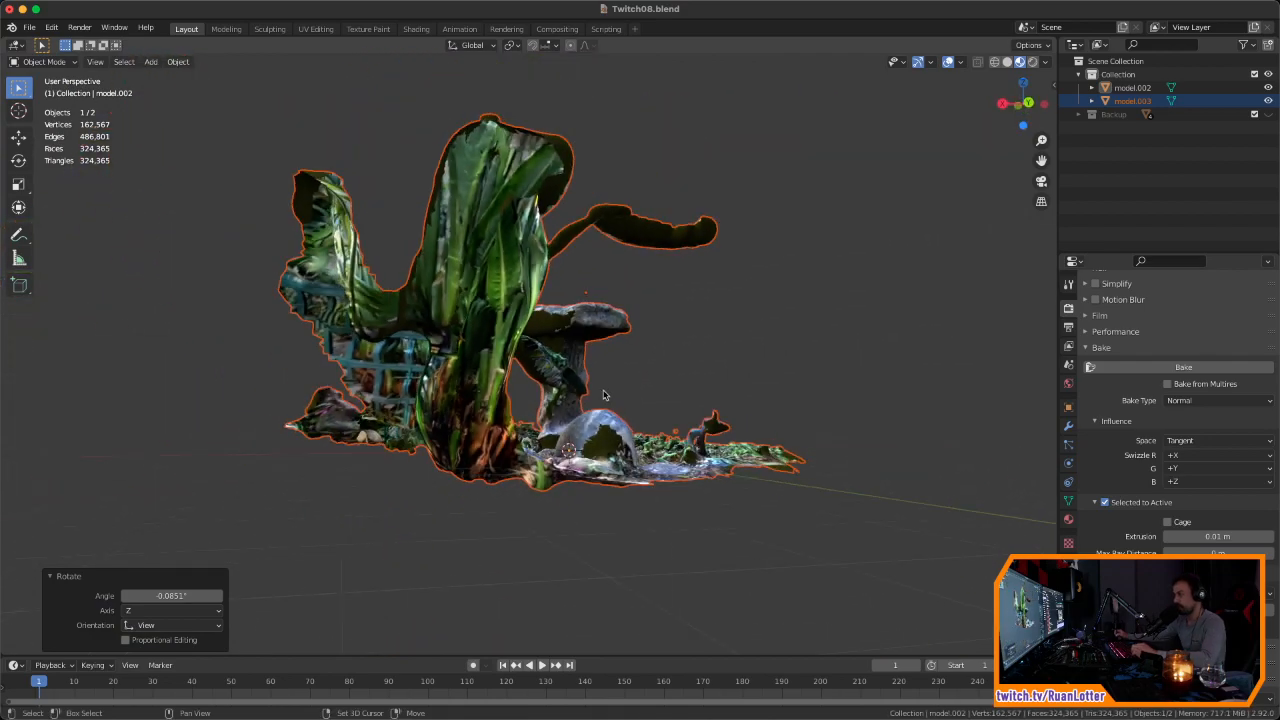
pyautogui.moveTo(579, 445); pyautogui.dragTo(462, 390, button='middle')
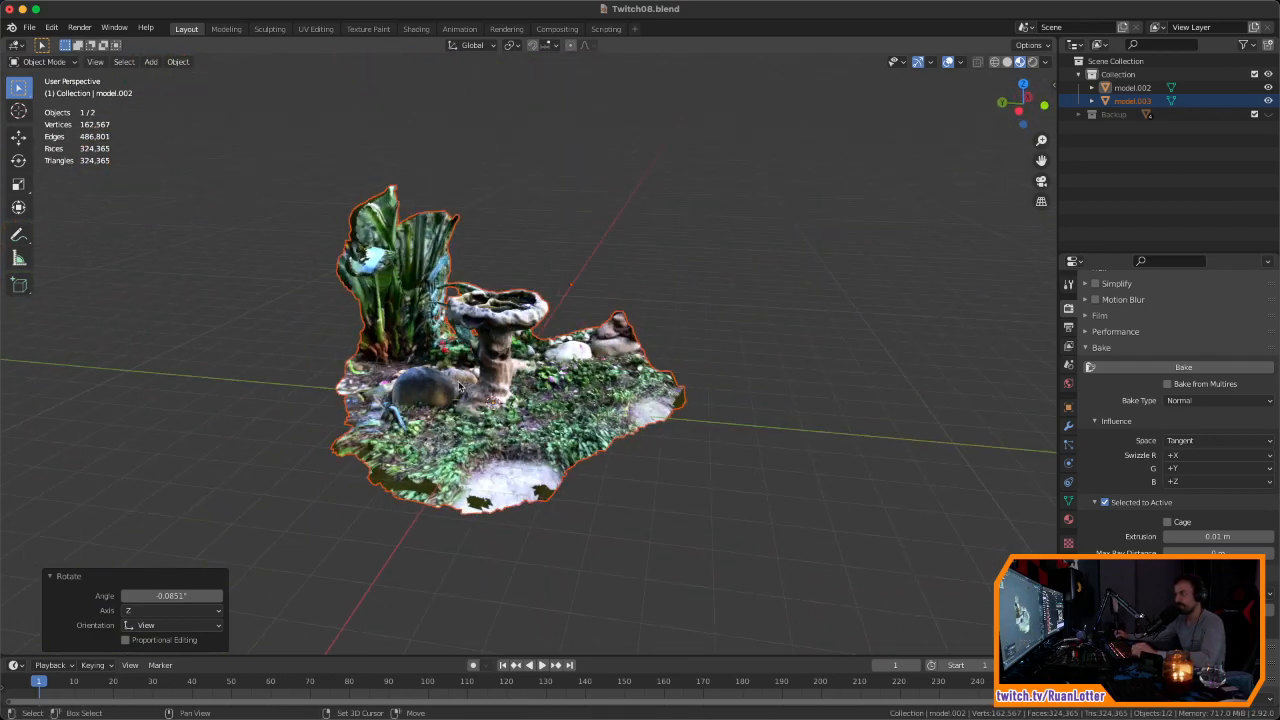
pyautogui.scroll(3, 590, 332)
pyautogui.moveTo(590, 332)
pyautogui.mouseDown(button='middle')
pyautogui.moveTo(500, 272)
pyautogui.moveTo(455, 318)
pyautogui.moveTo(570, 330)
pyautogui.mouseUp(button='middle')
pyautogui.scroll(-5, 499, 272)
# Step: Switch to Safari to view the Trnio website and return to Blender
pyautogui.press('super+Tab')
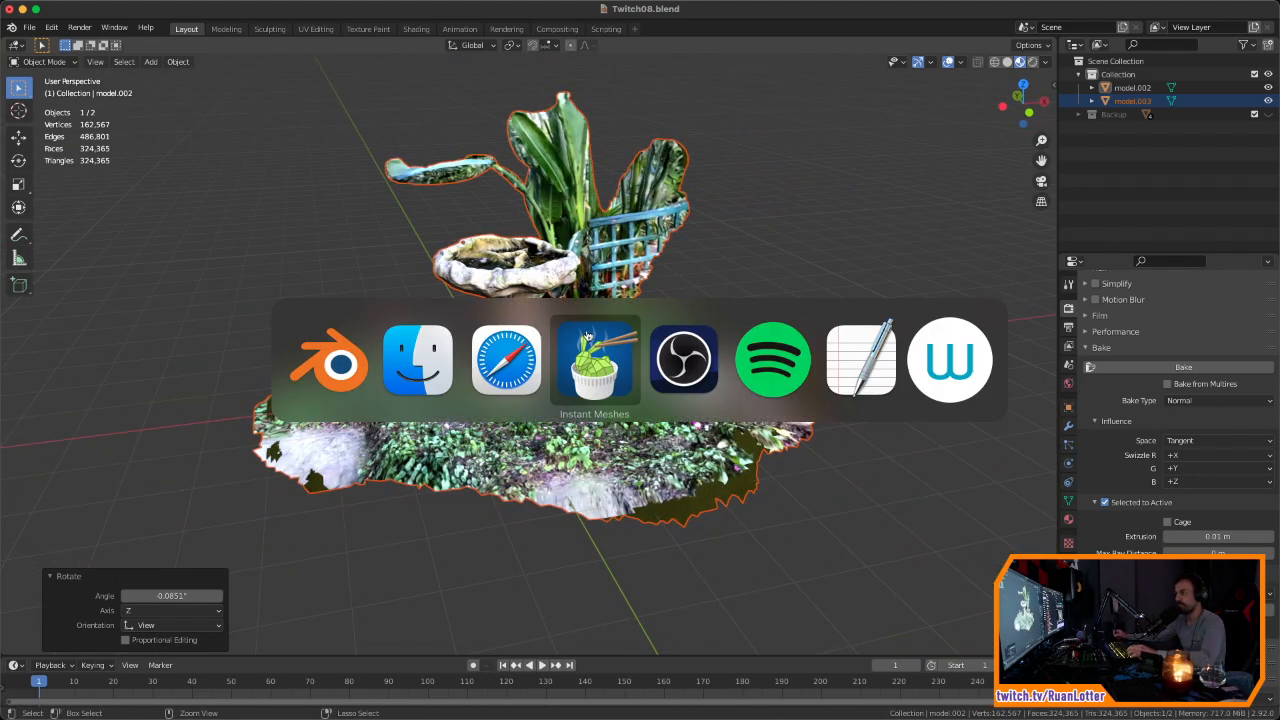
pyautogui.click(513, 370)
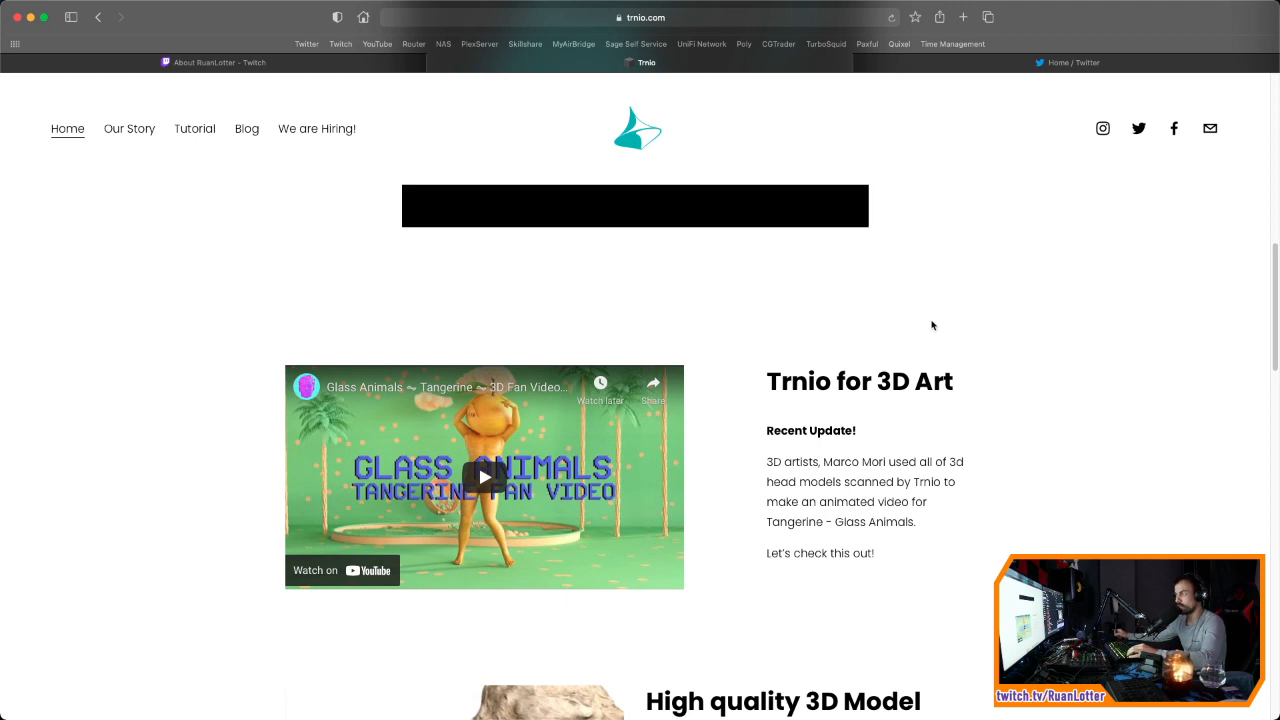
pyautogui.press('super+Tab')
# Step: Inspect the scan's birdbath, plants and ground texture up close and from a distance
pyautogui.moveTo(625, 350); pyautogui.dragTo(780, 365, button='middle')
pyautogui.scroll(1, 634, 338)
pyautogui.scroll(2, 634, 338)
pyautogui.scroll(4, 648, 343)
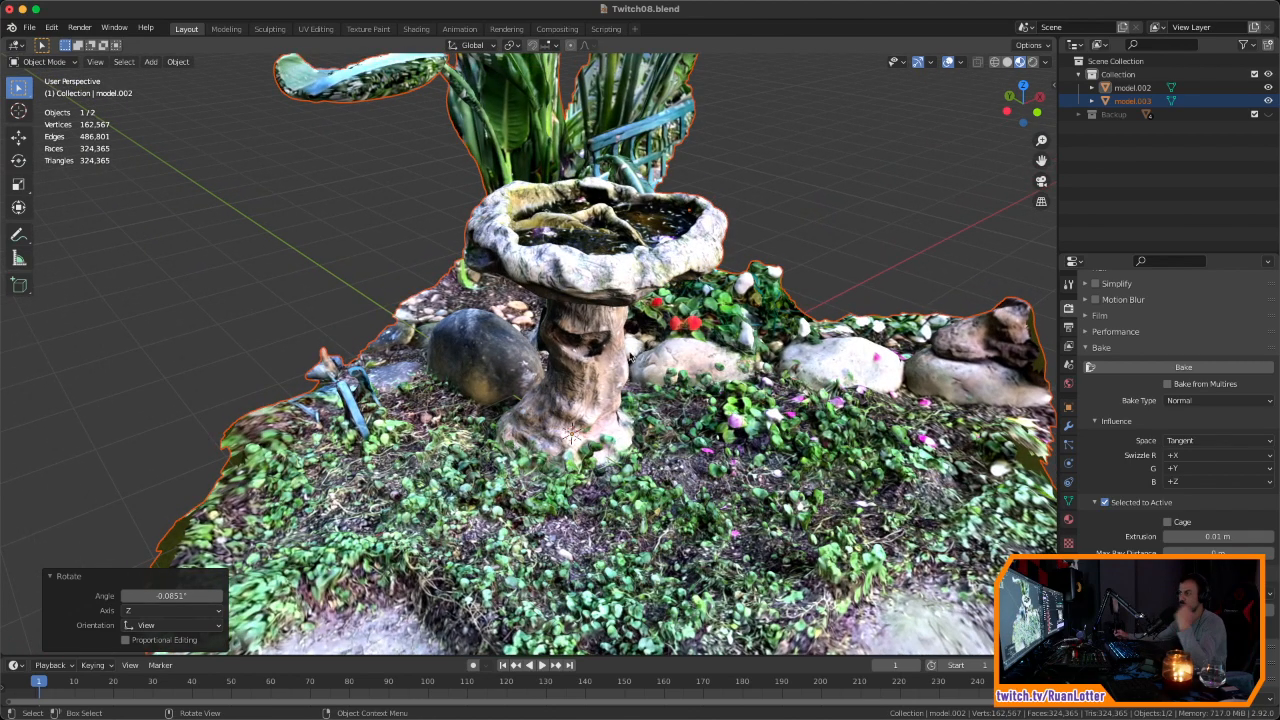
pyautogui.moveTo(646, 359); pyautogui.dragTo(672, 355, button='middle')
pyautogui.scroll(-1, 675, 347)
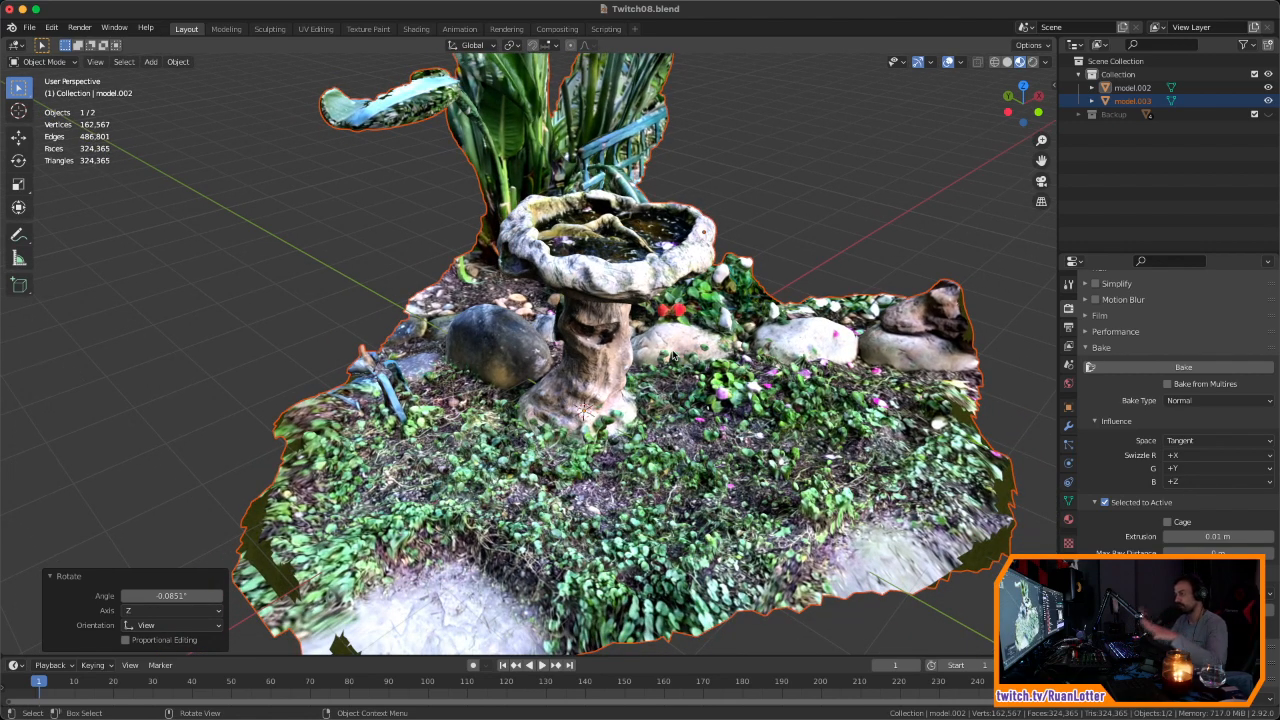
pyautogui.moveTo(633, 307); pyautogui.dragTo(545, 362, button='middle')
pyautogui.scroll(-2, 576, 325)
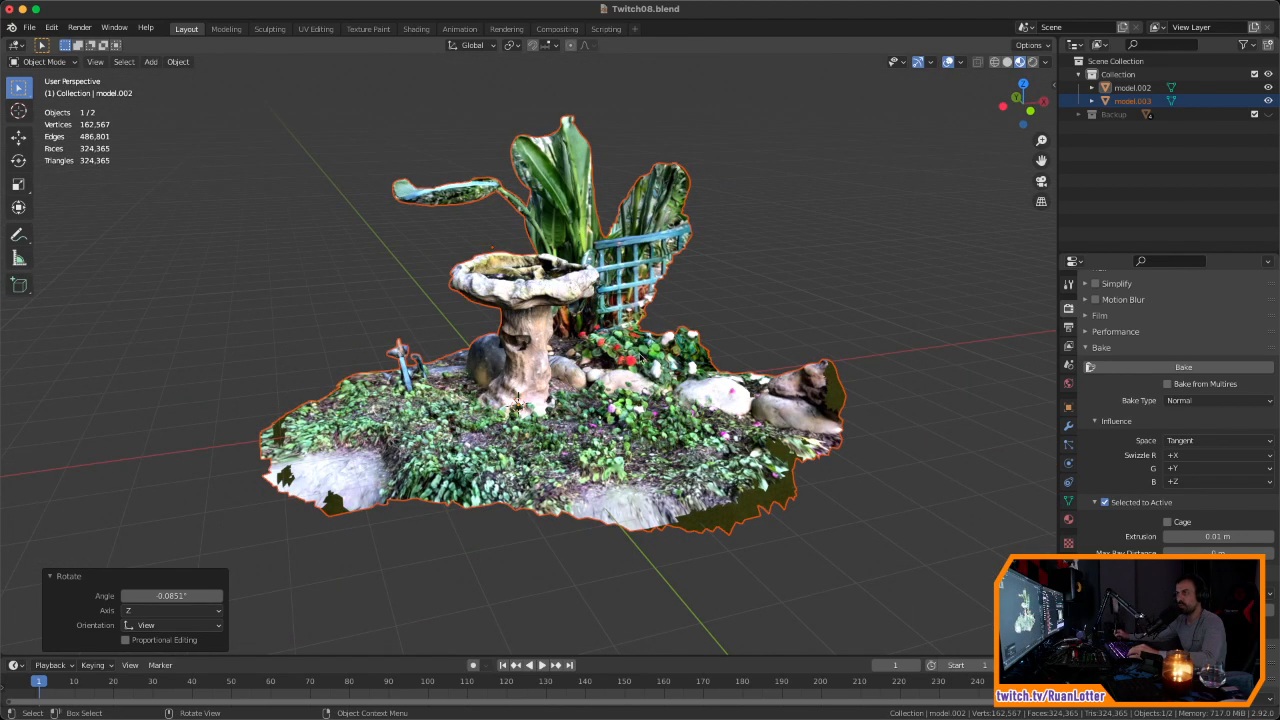
# Step: Deselect everything and make the imported water feature scan the active object
pyautogui.click(766, 299)
pyautogui.click(590, 378)
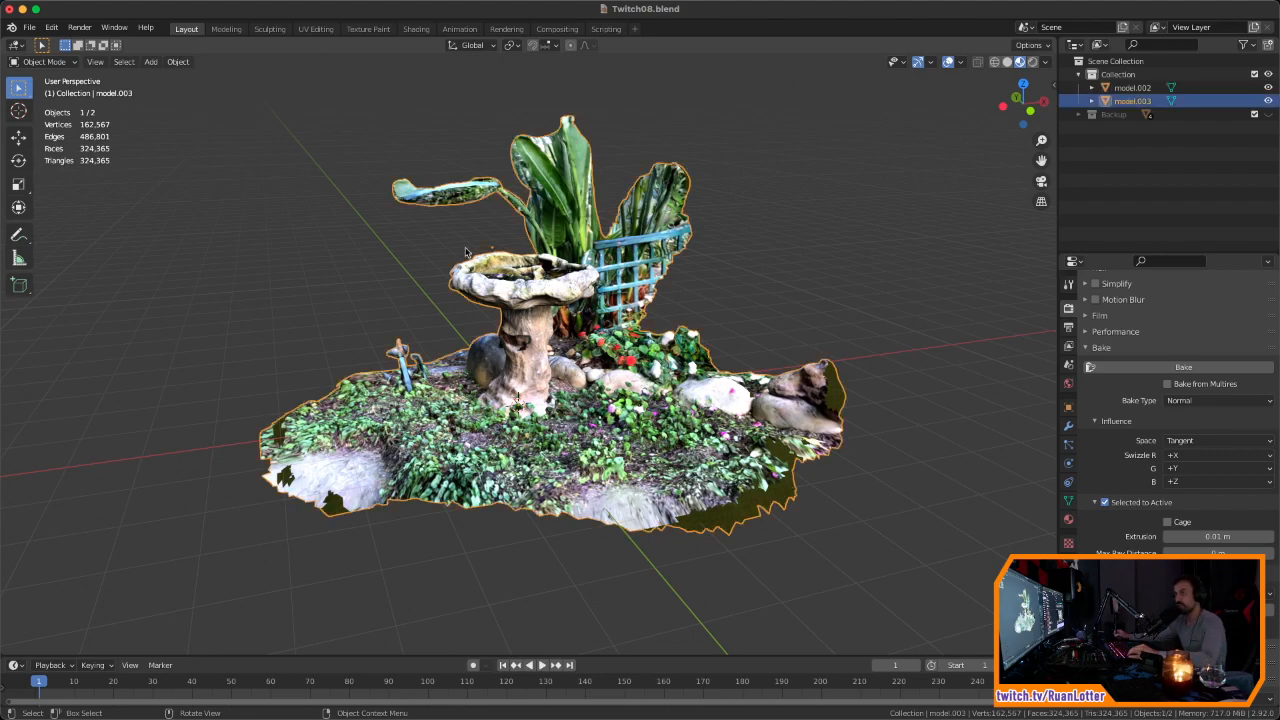
# Step: From the right side view, delete the vertices of the scan behind the birdbath, including the tall plants and blue fence
pyautogui.moveTo(716, 268); pyautogui.dragTo(697, 160, button='middle')
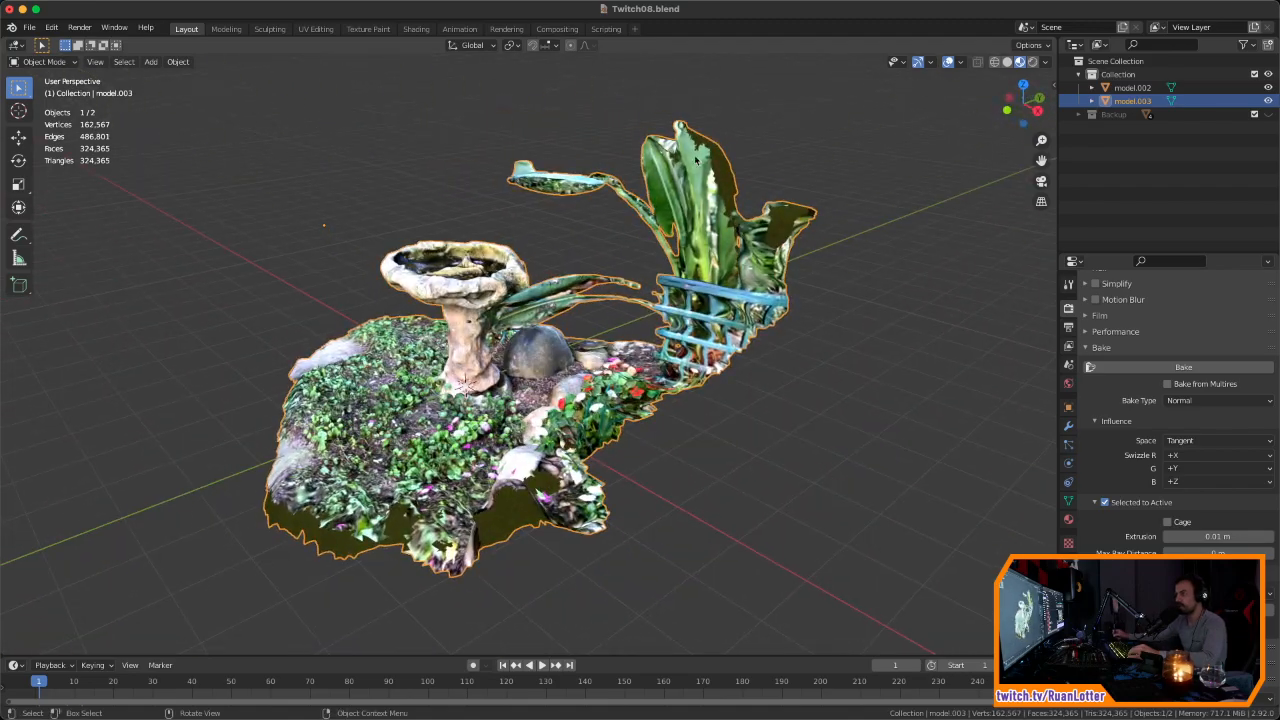
pyautogui.click(1036, 110)
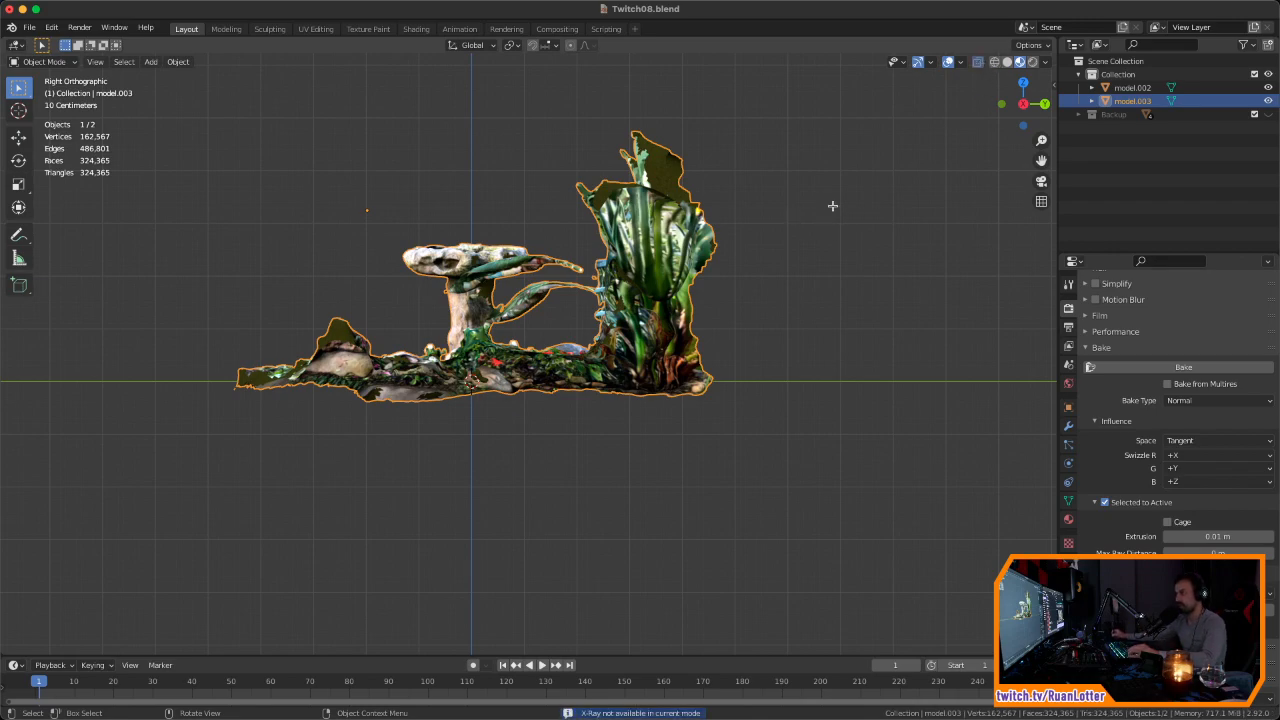
pyautogui.press('Tab')
pyautogui.hotkey('alt', 'a')
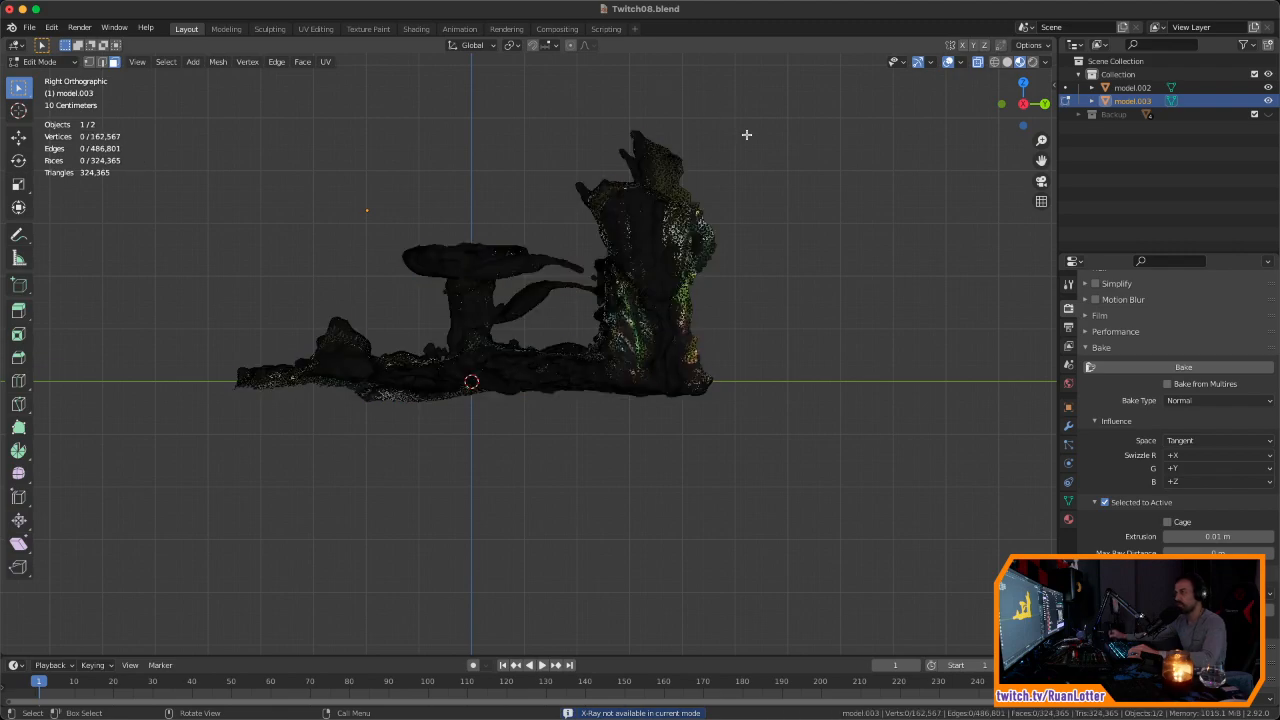
pyautogui.moveTo(806, 81); pyautogui.dragTo(543, 497)
pyautogui.press('x')
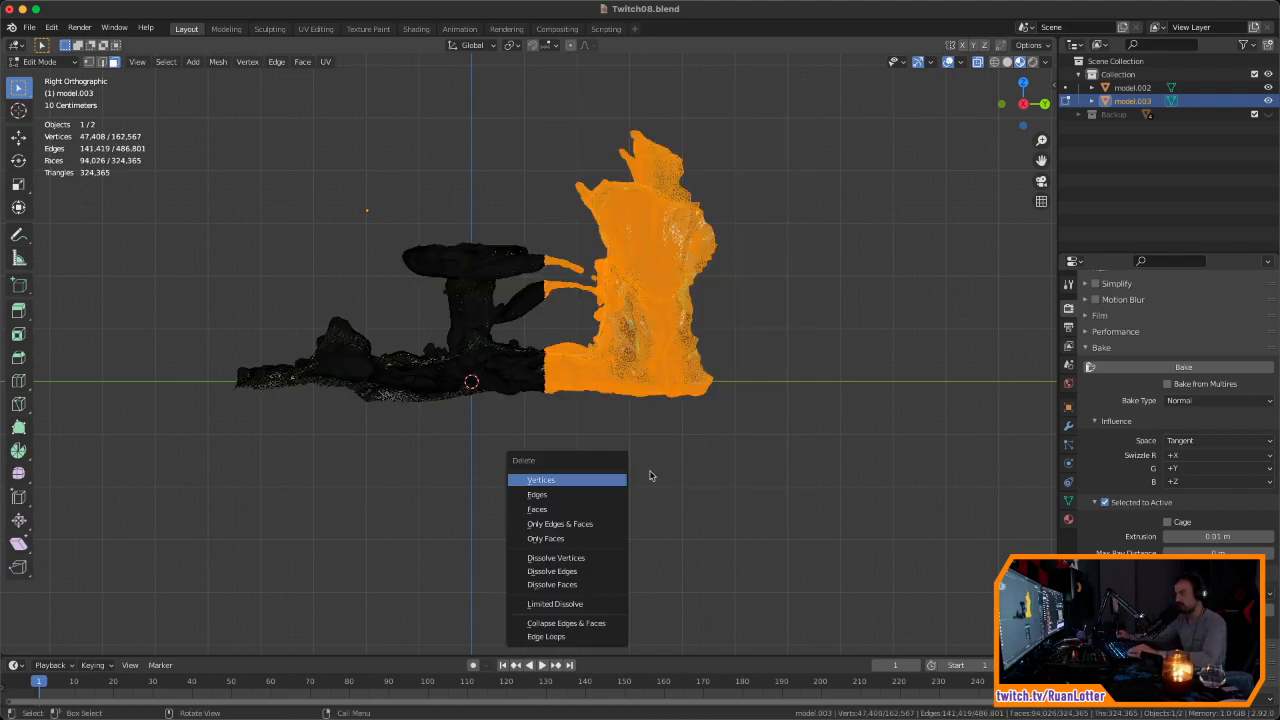
pyautogui.press('Return')
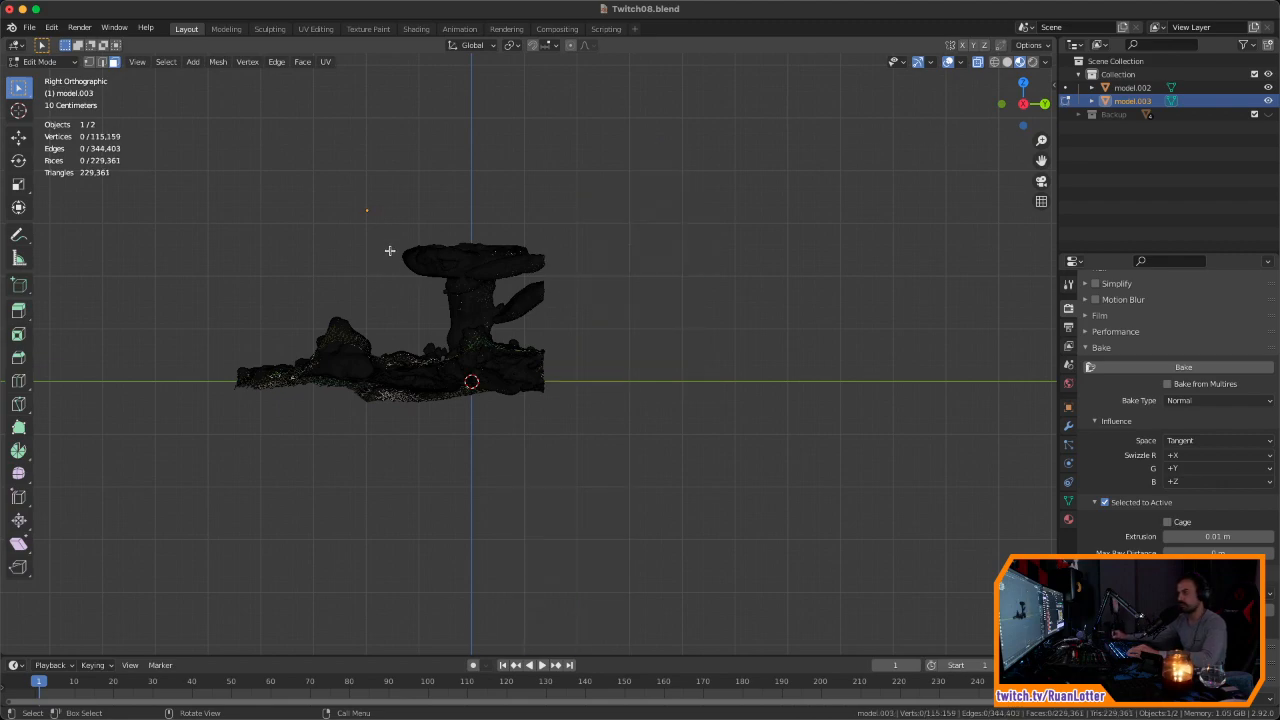
# Step: Delete the vertices of the ground and rocks in front of the birdbath
pyautogui.moveTo(391, 234); pyautogui.dragTo(182, 500)
pyautogui.press('x')
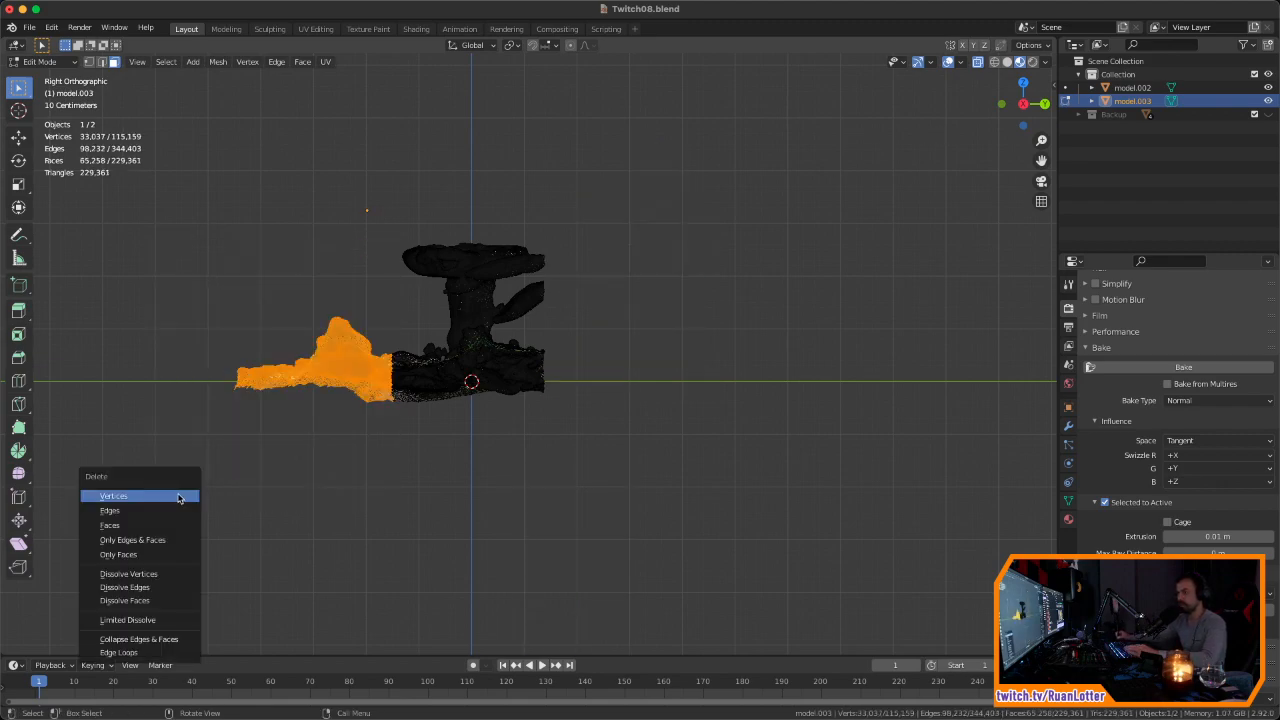
pyautogui.press('Return')
# Step: From the front view, delete the ground vertices on both sides of the birdbath's pedestal, trimming close to its base
pyautogui.click(1002, 103)
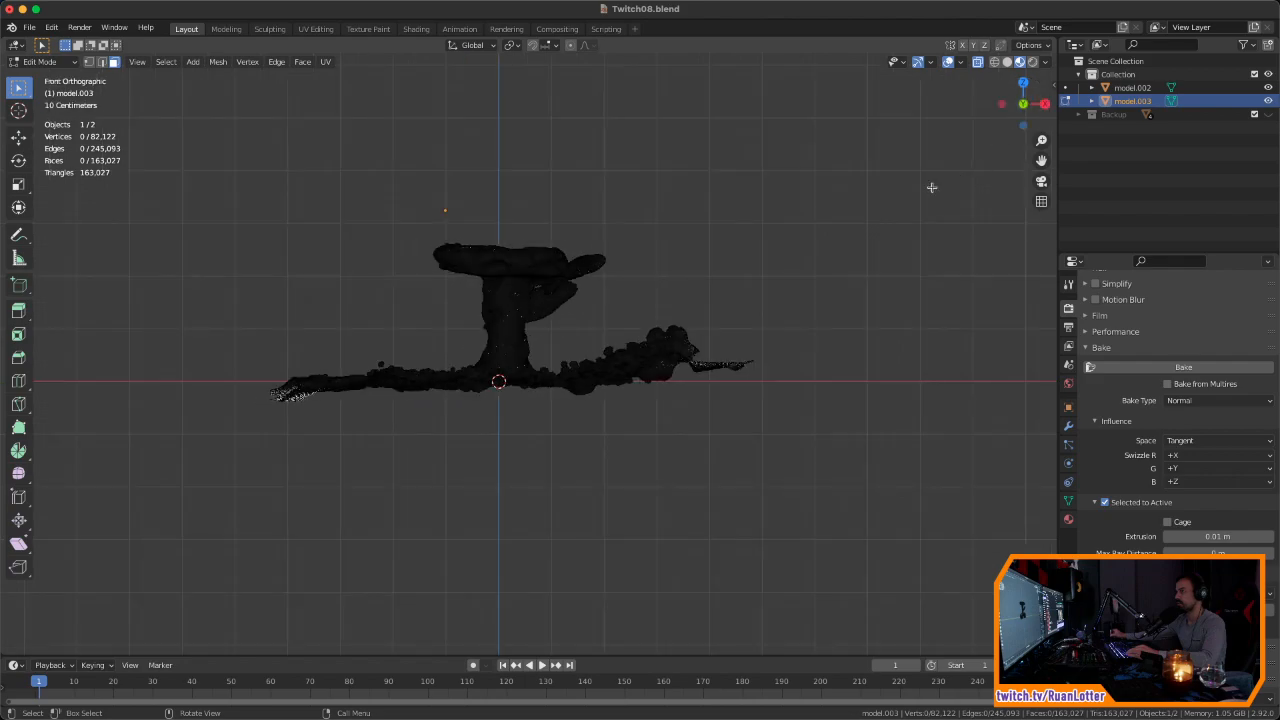
pyautogui.moveTo(573, 304); pyautogui.dragTo(875, 432)
pyautogui.press('x')
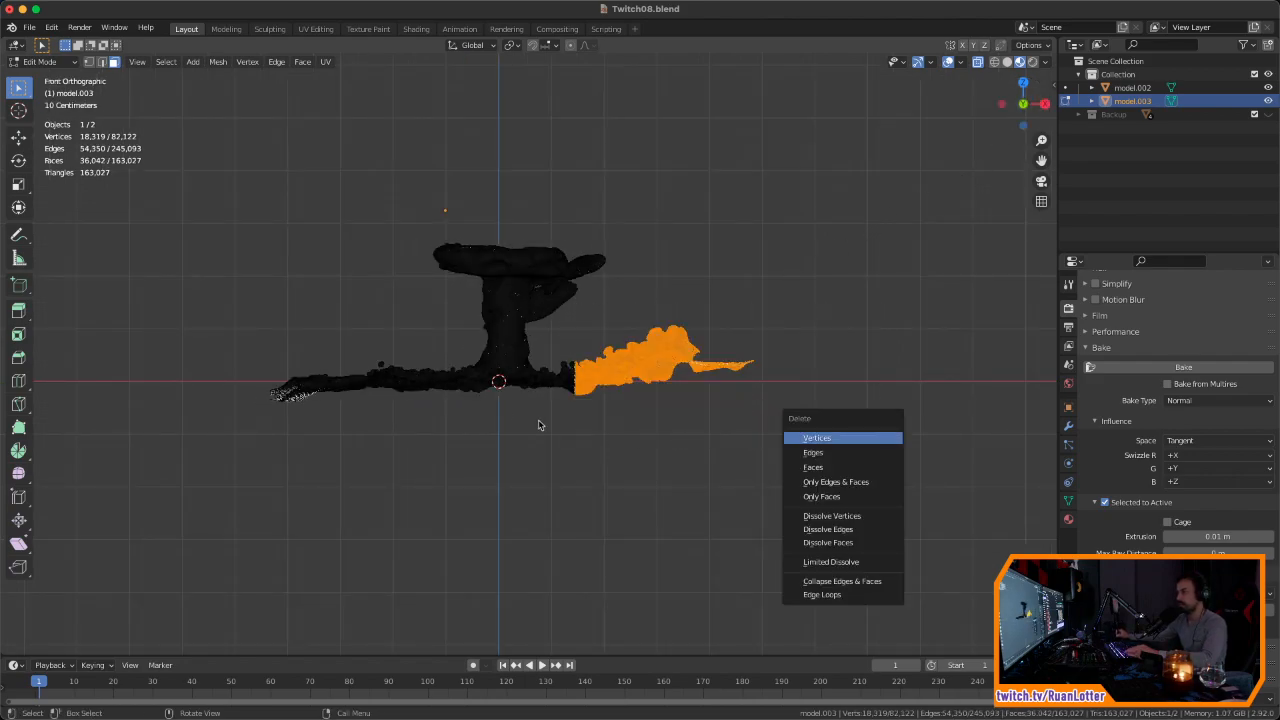
pyautogui.press('Return')
pyautogui.moveTo(467, 285); pyautogui.dragTo(194, 467)
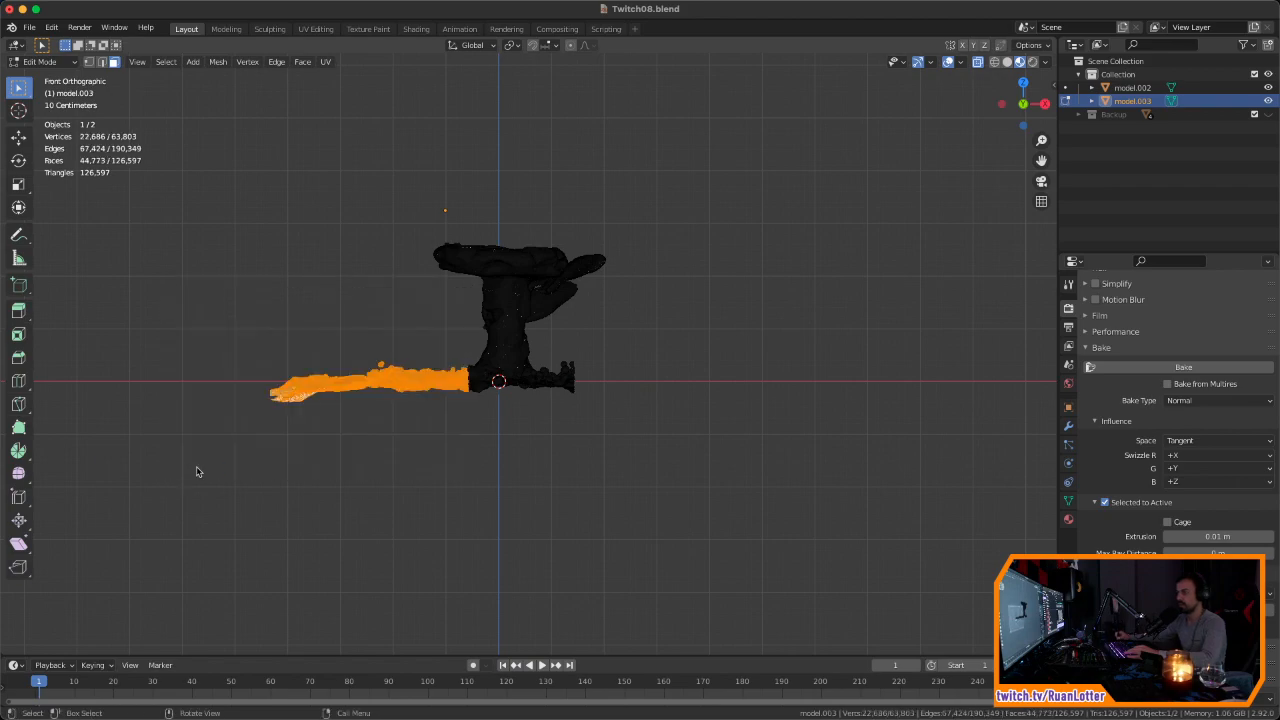
pyautogui.press('x')
pyautogui.press('Return')
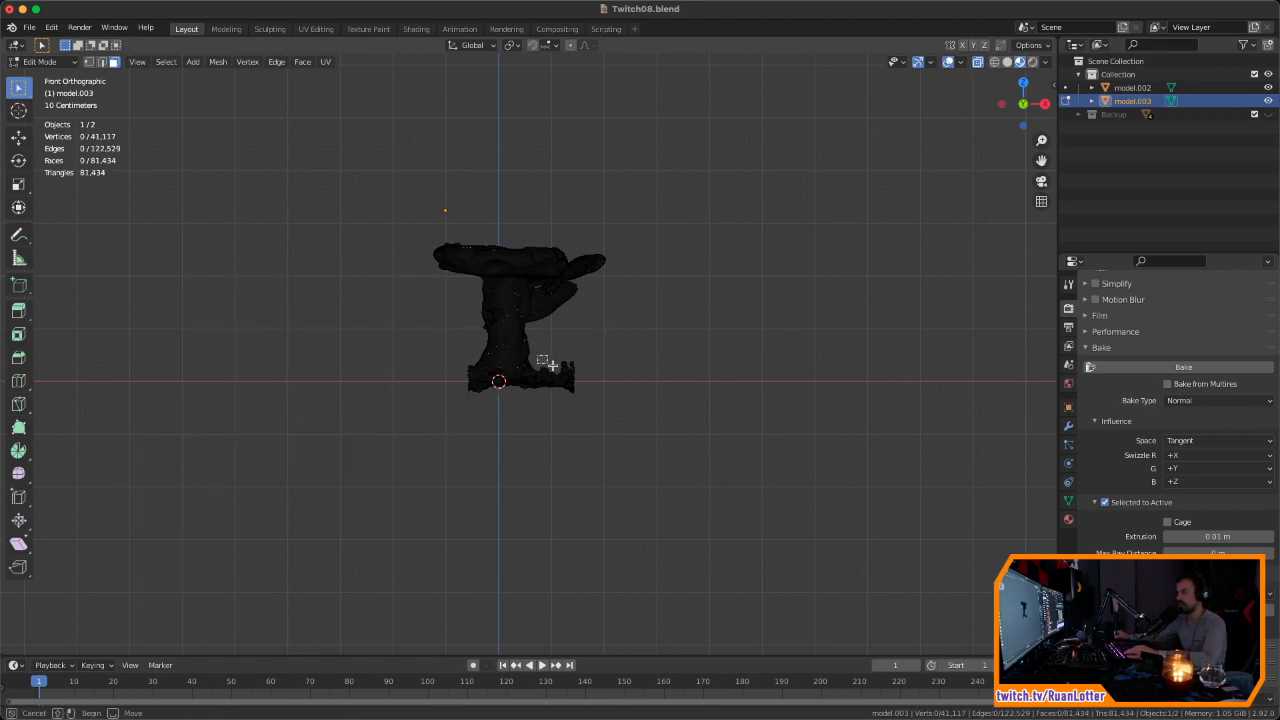
pyautogui.moveTo(657, 408); pyautogui.dragTo(658, 410)
pyautogui.press('x')
pyautogui.press('Return')
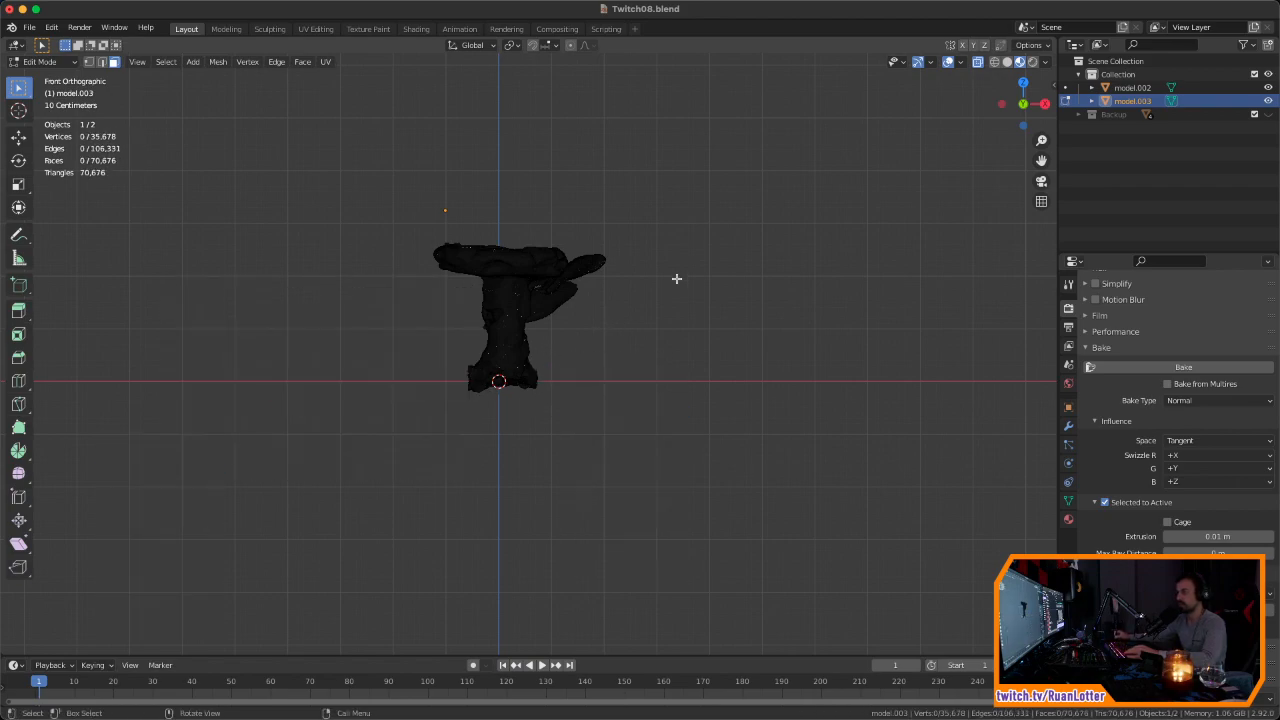
# Step: From the left side view, delete the remaining ground and leaf vertices on both sides of the pedestal's base
pyautogui.click(1001, 103)
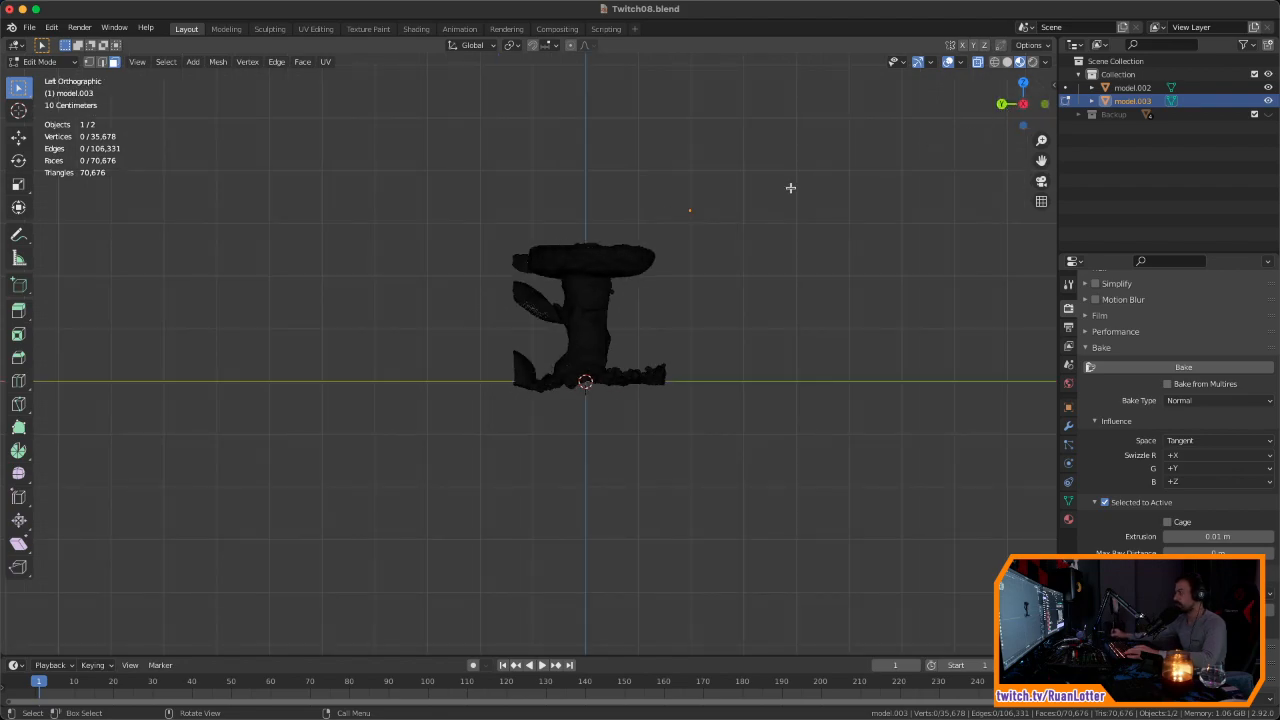
pyautogui.keyDown('ctrl'); pyautogui.moveTo(791, 278); pyautogui.dragTo(703, 303, button='middle'); pyautogui.keyUp('ctrl')
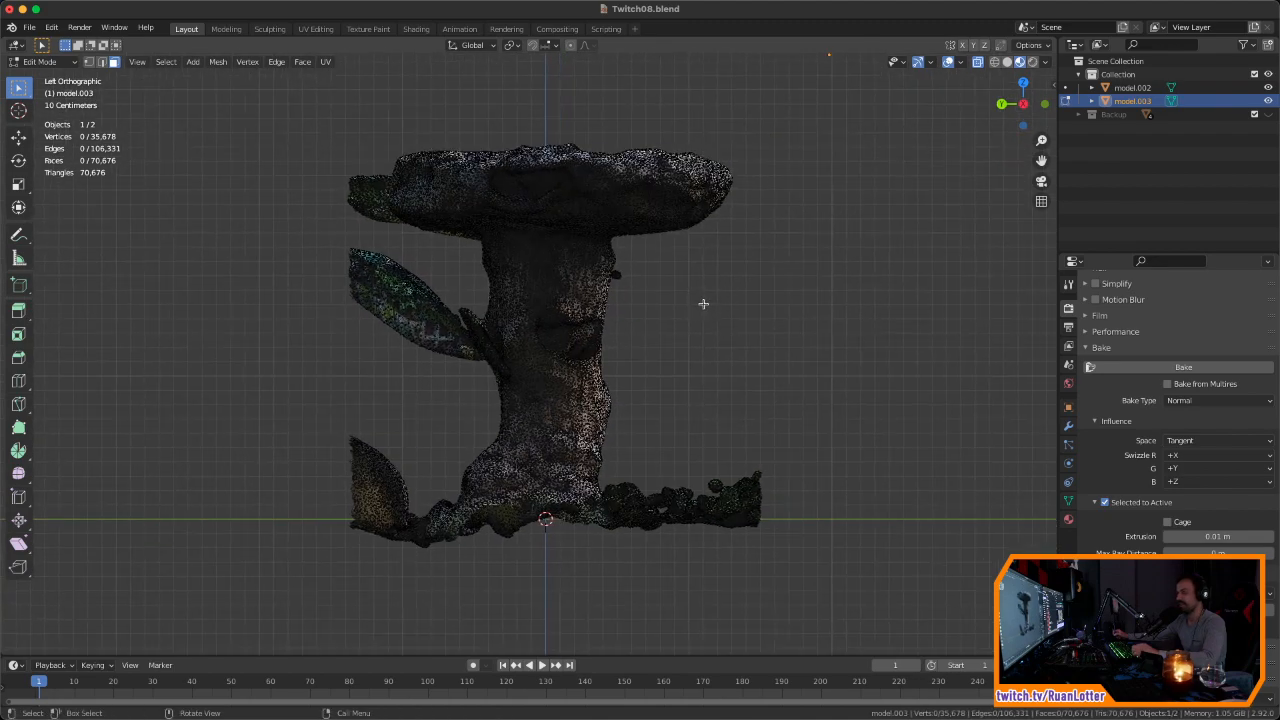
pyautogui.moveTo(640, 460); pyautogui.dragTo(811, 523)
pyautogui.press('x')
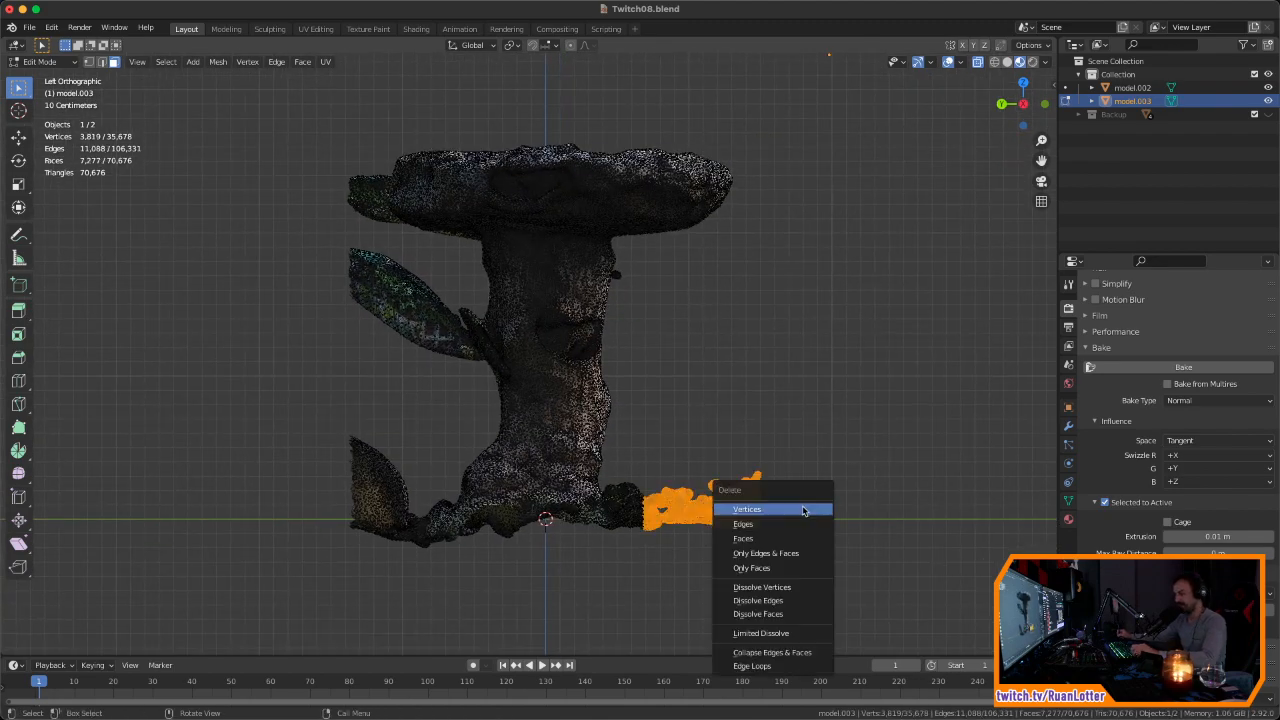
pyautogui.click(799, 510)
pyautogui.moveTo(421, 425); pyautogui.dragTo(266, 596)
pyautogui.press('x')
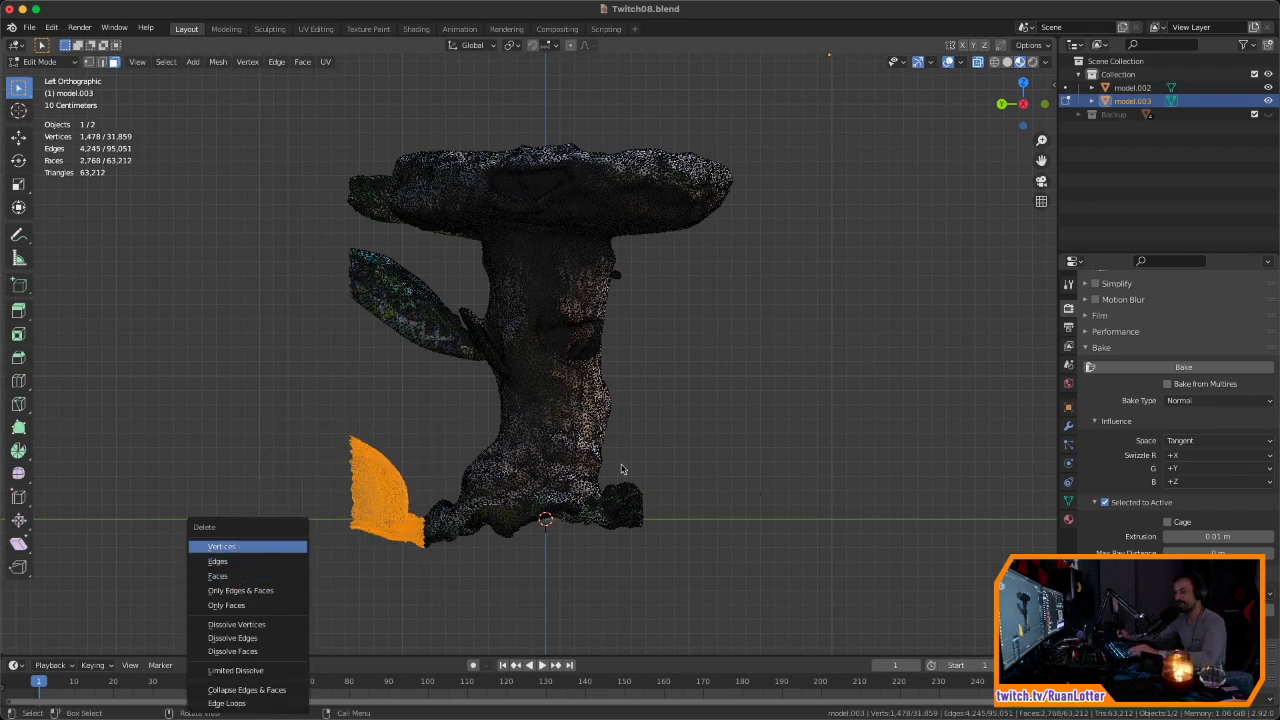
pyautogui.press('Return')
# Step: Circle-select the protruding corner patch at the rear of the pedestal's base and delete its vertices
pyautogui.click(1001, 103)
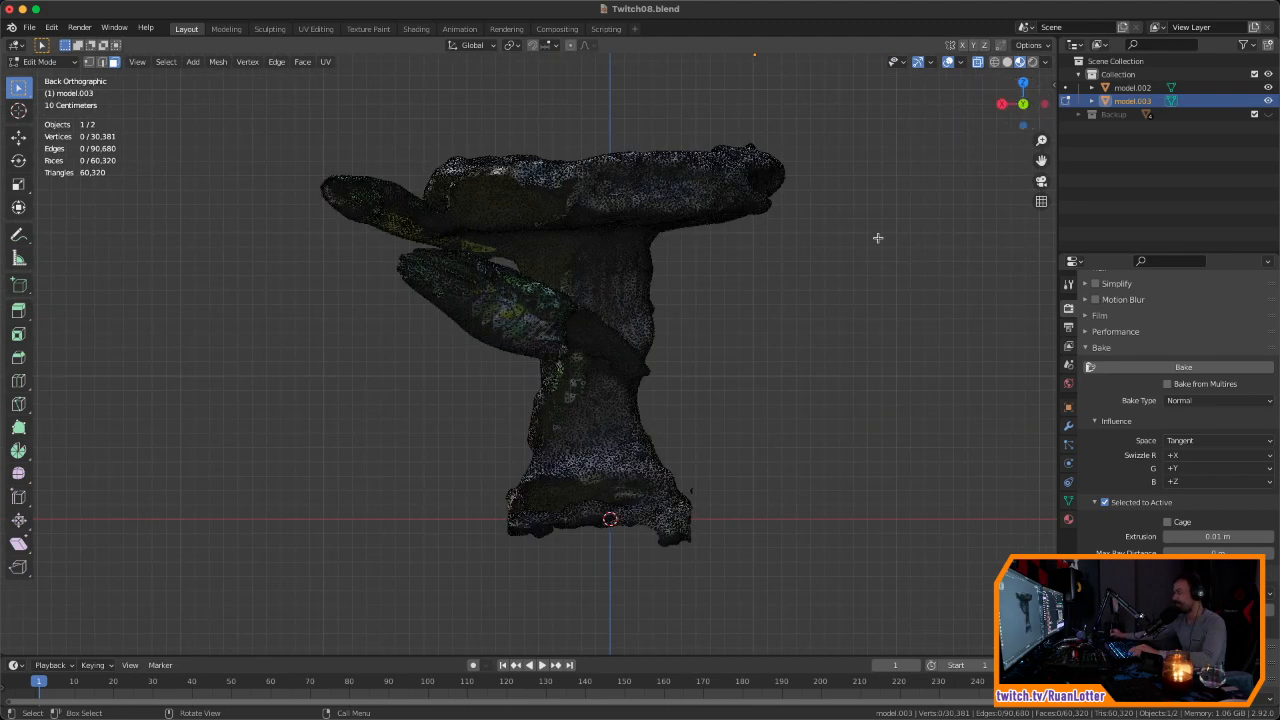
pyautogui.moveTo(743, 360)
pyautogui.mouseDown(button='middle')
pyautogui.moveTo(829, 397)
pyautogui.moveTo(737, 349)
pyautogui.mouseUp(button='middle')
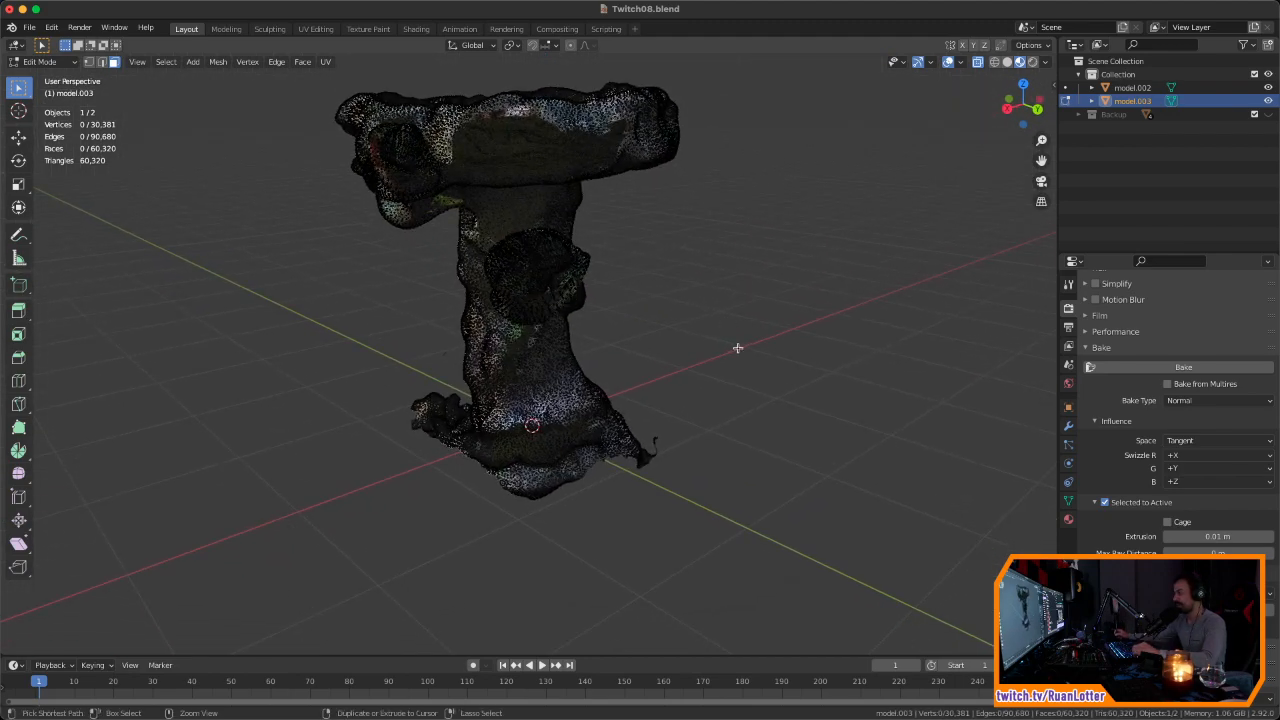
pyautogui.scroll(5, 612, 305)
pyautogui.moveTo(612, 305); pyautogui.dragTo(645, 445, button='middle')
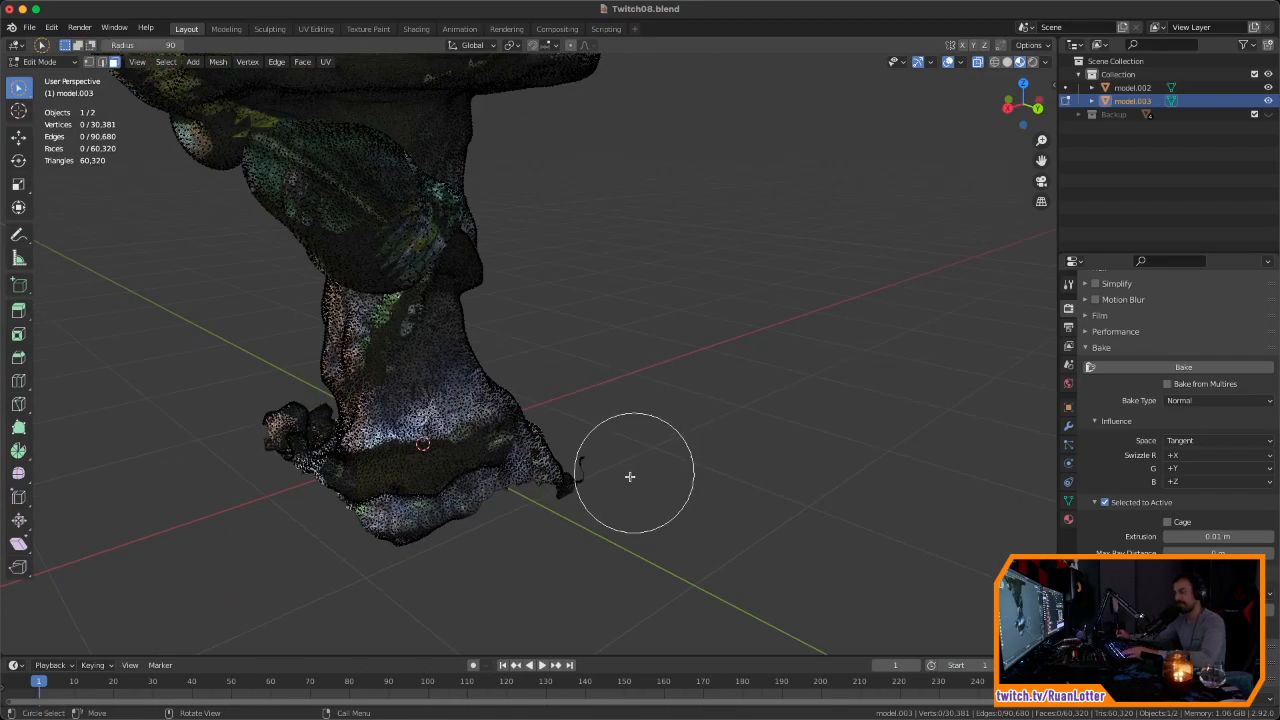
pyautogui.moveTo(629, 486)
pyautogui.mouseDown()
pyautogui.moveTo(609, 491)
pyautogui.moveTo(623, 489)
pyautogui.mouseUp()
pyautogui.moveTo(623, 489)
pyautogui.mouseDown(button='middle')
pyautogui.moveTo(613, 461)
pyautogui.moveTo(626, 514)
pyautogui.moveTo(623, 469)
pyautogui.moveTo(483, 484)
pyautogui.moveTo(580, 511)
pyautogui.moveTo(580, 451)
pyautogui.moveTo(526, 440)
pyautogui.moveTo(566, 449)
pyautogui.mouseUp(button='middle')
pyautogui.moveTo(566, 449); pyautogui.dragTo(591, 449)
pyautogui.press('x')
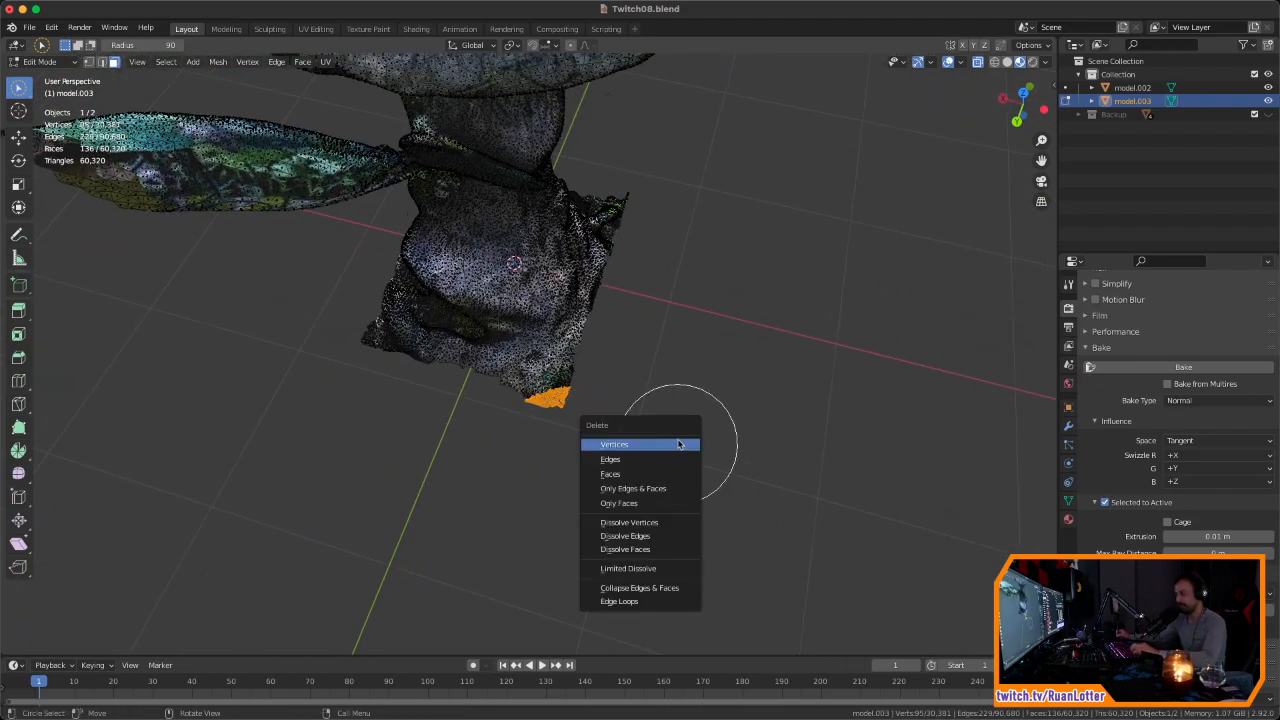
pyautogui.click(614, 444)
# Step: Circle-select the small loose fragments around the pedestal's base, delete their vertices and return to Object Mode
pyautogui.moveTo(655, 444); pyautogui.dragTo(604, 368, button='middle')
pyautogui.keyDown('ctrl'); pyautogui.moveTo(604, 368); pyautogui.dragTo(574, 225, button='middle'); pyautogui.keyUp('ctrl')
pyautogui.moveTo(572, 325); pyautogui.dragTo(614, 342, button='middle')
pyautogui.keyDown('ctrl'); pyautogui.moveTo(614, 342); pyautogui.dragTo(618, 284, button='middle'); pyautogui.keyUp('ctrl')
pyautogui.moveTo(616, 312)
pyautogui.keyDown('shift'); pyautogui.mouseDown(button='middle')
pyautogui.moveTo(624, 343)
pyautogui.moveTo(654, 349)
pyautogui.moveTo(617, 360)
pyautogui.moveTo(626, 321)
pyautogui.mouseUp(button='middle'); pyautogui.keyUp('shift')
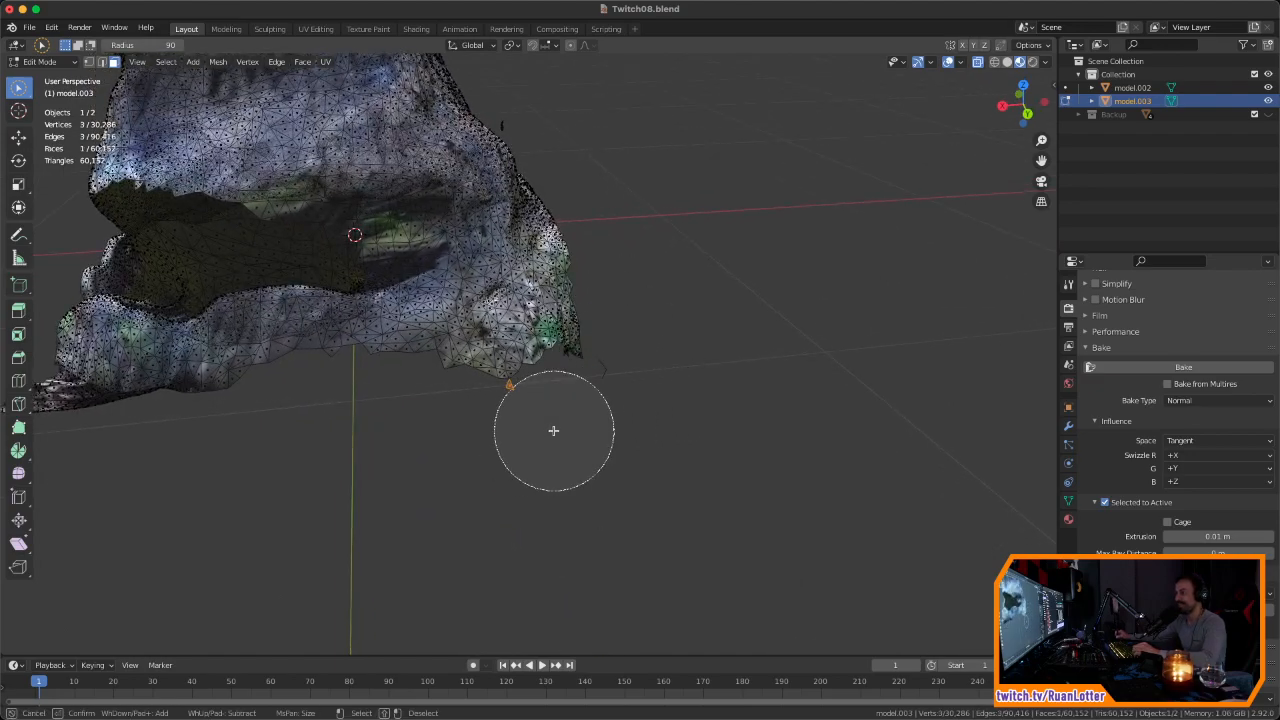
pyautogui.moveTo(679, 380); pyautogui.dragTo(352, 437, button='middle')
pyautogui.keyDown('shift'); pyautogui.click(673, 262); pyautogui.keyUp('shift')
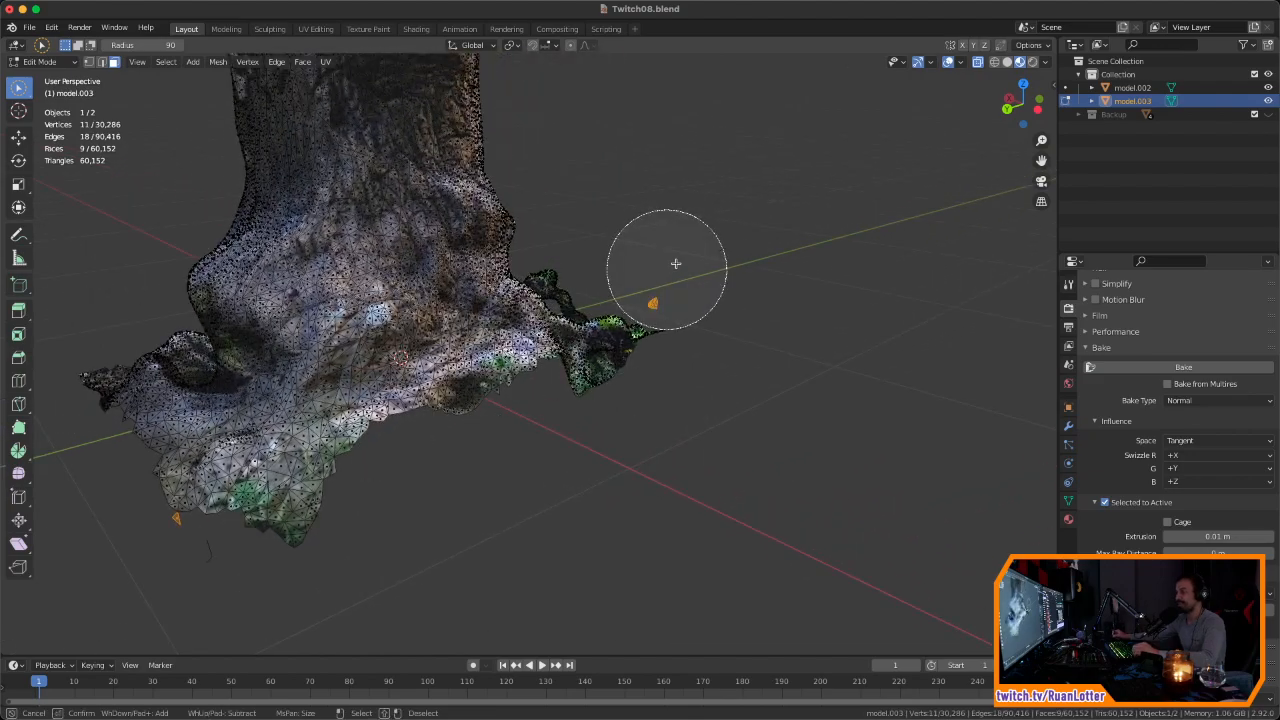
pyautogui.moveTo(690, 288); pyautogui.dragTo(736, 306, button='middle')
pyautogui.keyDown('ctrl'); pyautogui.moveTo(736, 306); pyautogui.dragTo(692, 363, button='middle'); pyautogui.keyUp('ctrl')
pyautogui.keyDown('shift'); pyautogui.moveTo(692, 363); pyautogui.dragTo(776, 378, button='middle'); pyautogui.keyUp('shift')
pyautogui.press('x')
pyautogui.click(700, 396)
pyautogui.moveTo(686, 389); pyautogui.dragTo(634, 366, button='middle')
pyautogui.press('Tab')
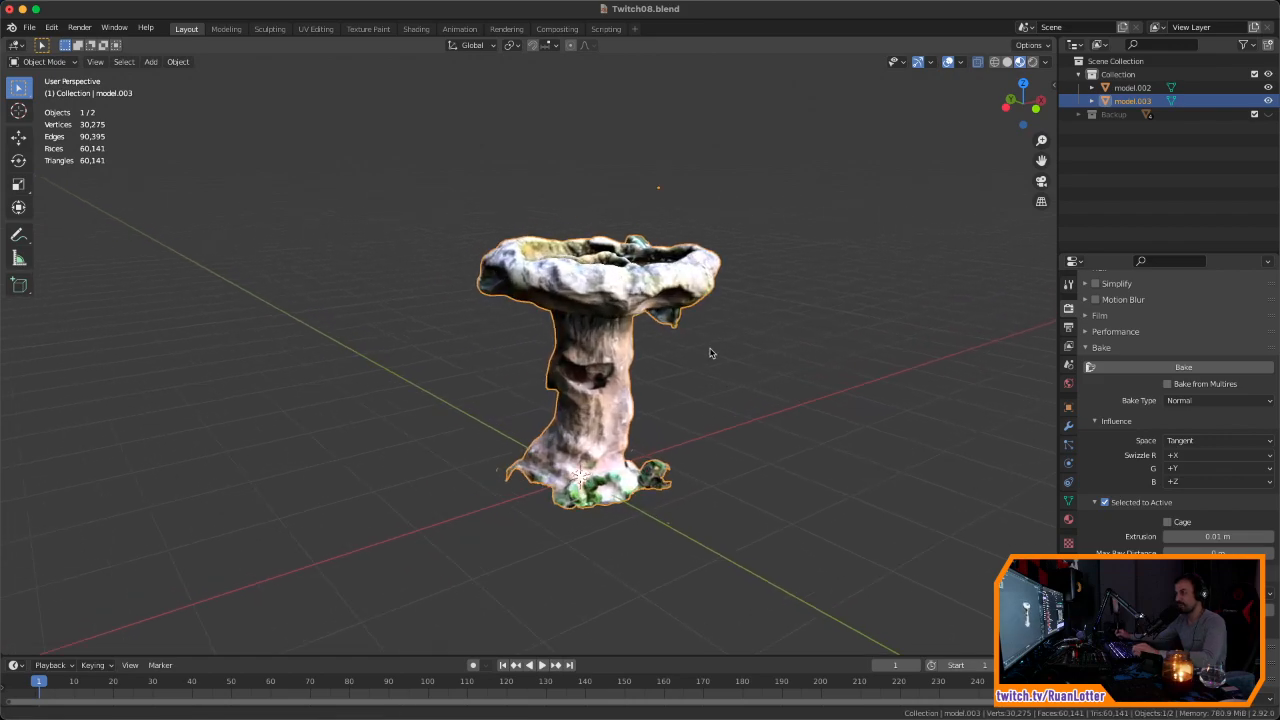
# Step: Set the birdbath's origin to its geometry using the bounds center
pyautogui.scroll(3, 557, 322)
pyautogui.moveTo(557, 322); pyautogui.dragTo(531, 400, button='middle')
pyautogui.rightClick(505, 378)
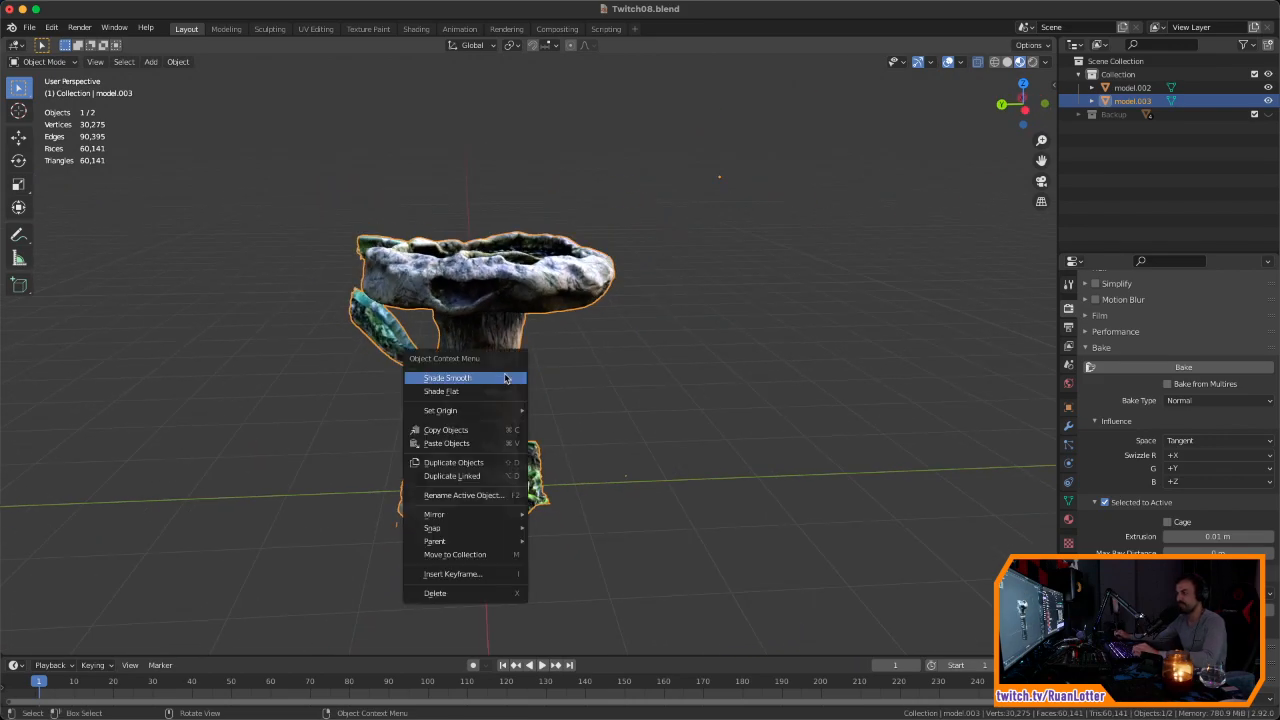
pyautogui.moveTo(505, 411)
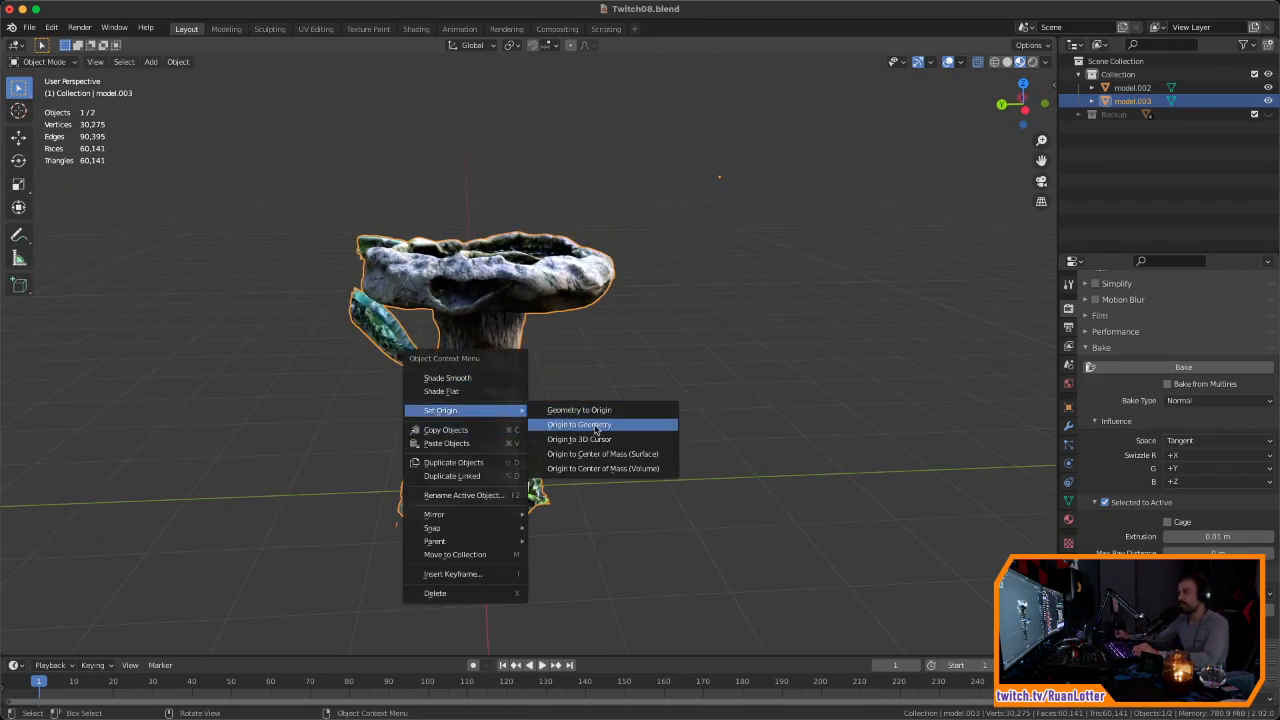
pyautogui.click(598, 425)
pyautogui.click(177, 641)
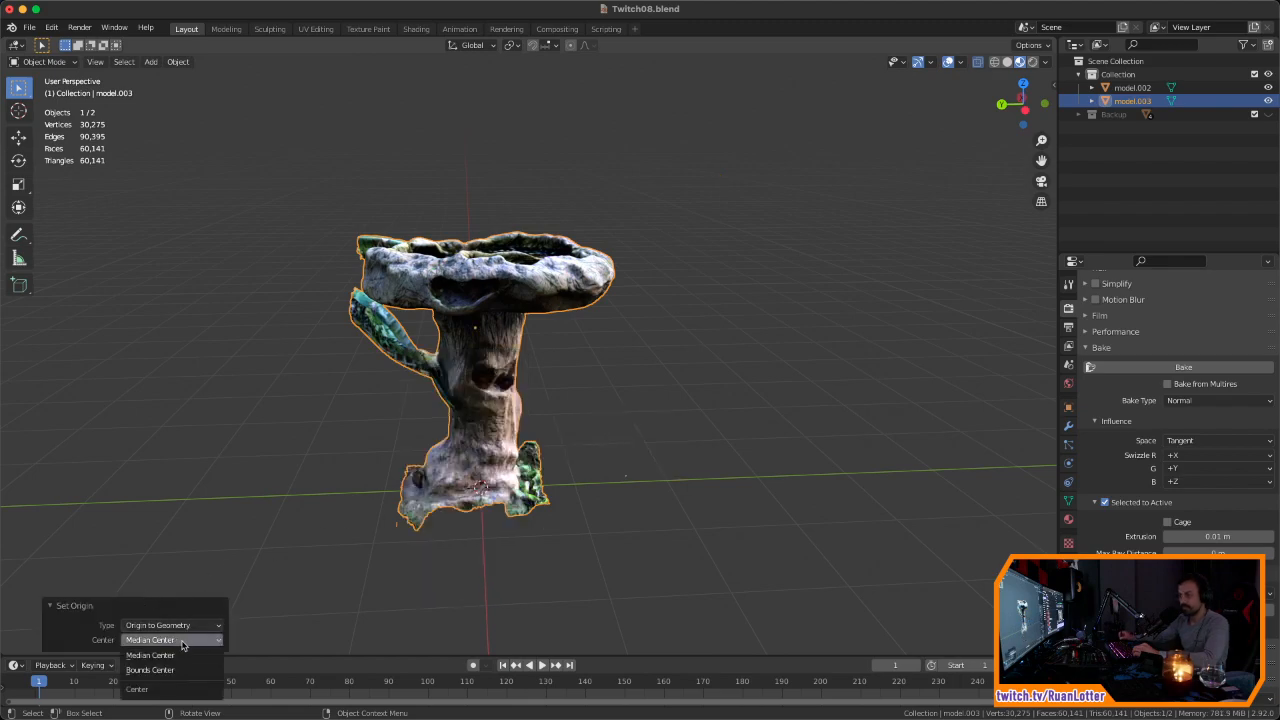
pyautogui.click(697, 420)
# Step: Try rotating the birdbath freely about its new origin
pyautogui.click(479, 319)
pyautogui.press('r')
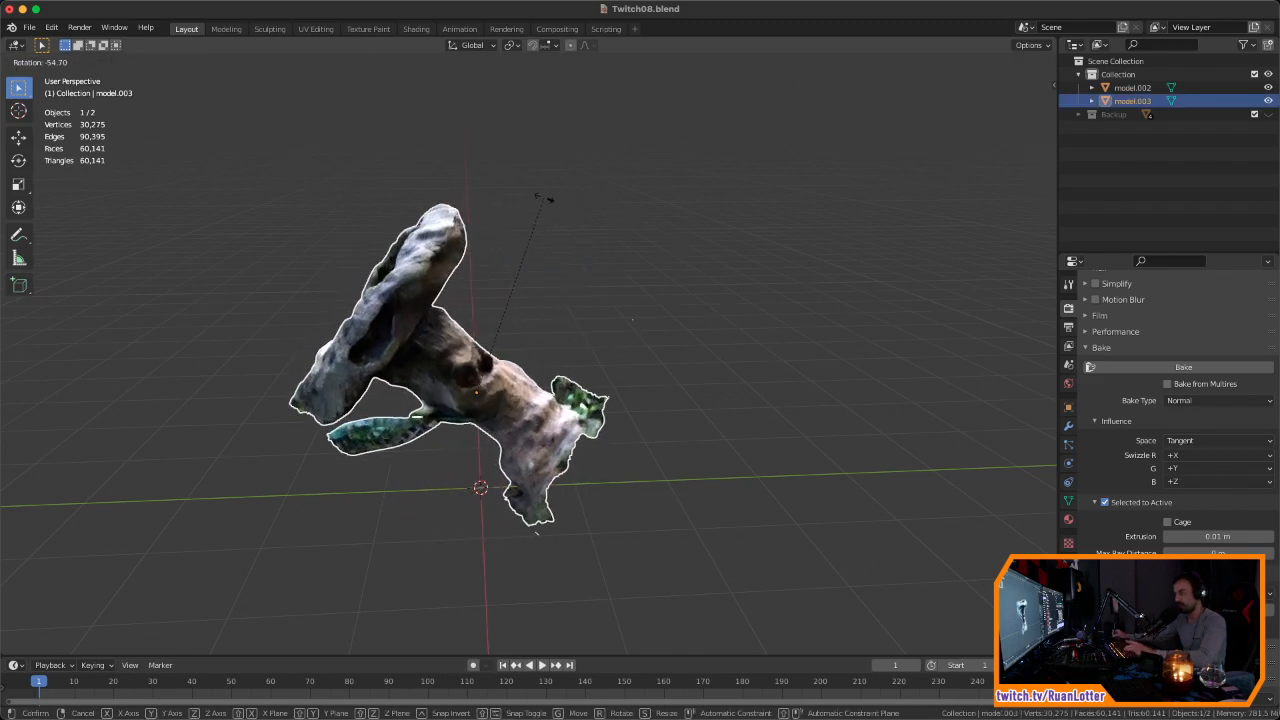
pyautogui.press('Escape')
# Step: In Edit Mode, box-select the stray loose vertices scattered around the birdbath's base and delete them
pyautogui.press('Tab')
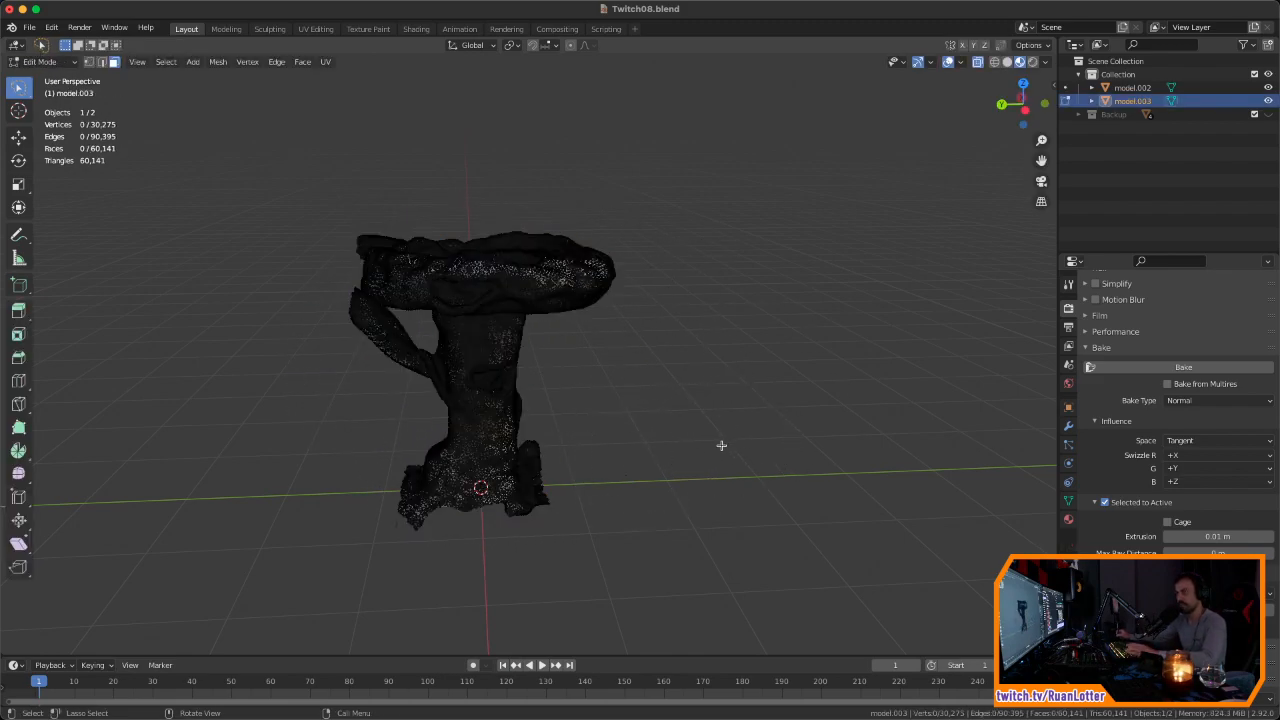
pyautogui.moveTo(596, 440); pyautogui.dragTo(690, 495)
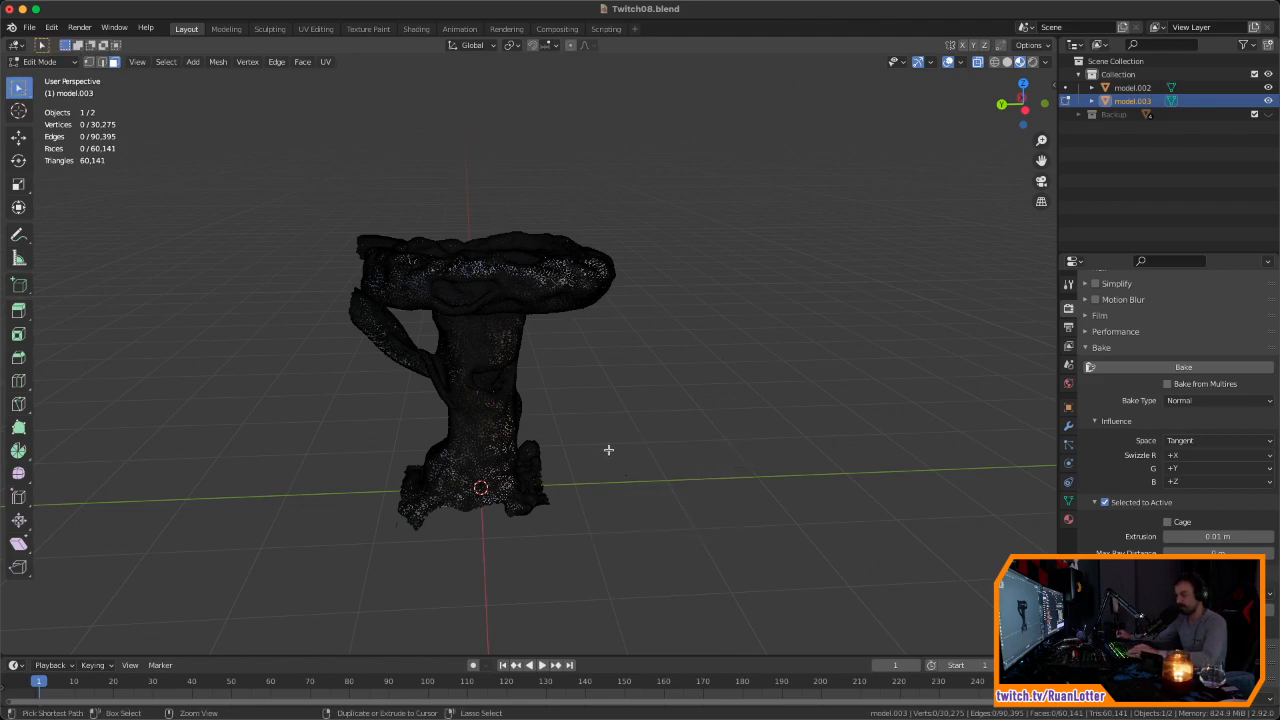
pyautogui.moveTo(652, 468); pyautogui.dragTo(521, 329, button='middle')
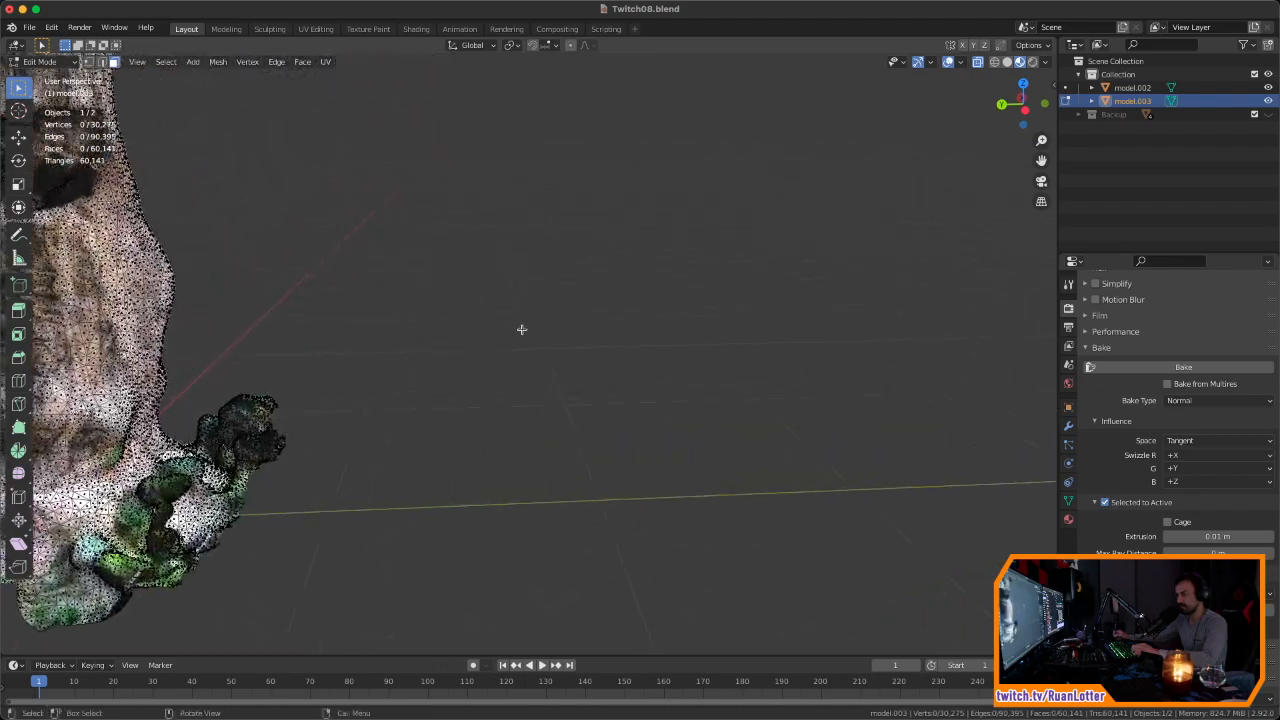
pyautogui.moveTo(449, 437); pyautogui.dragTo(540, 526)
pyautogui.moveTo(537, 466); pyautogui.dragTo(733, 500, button='middle')
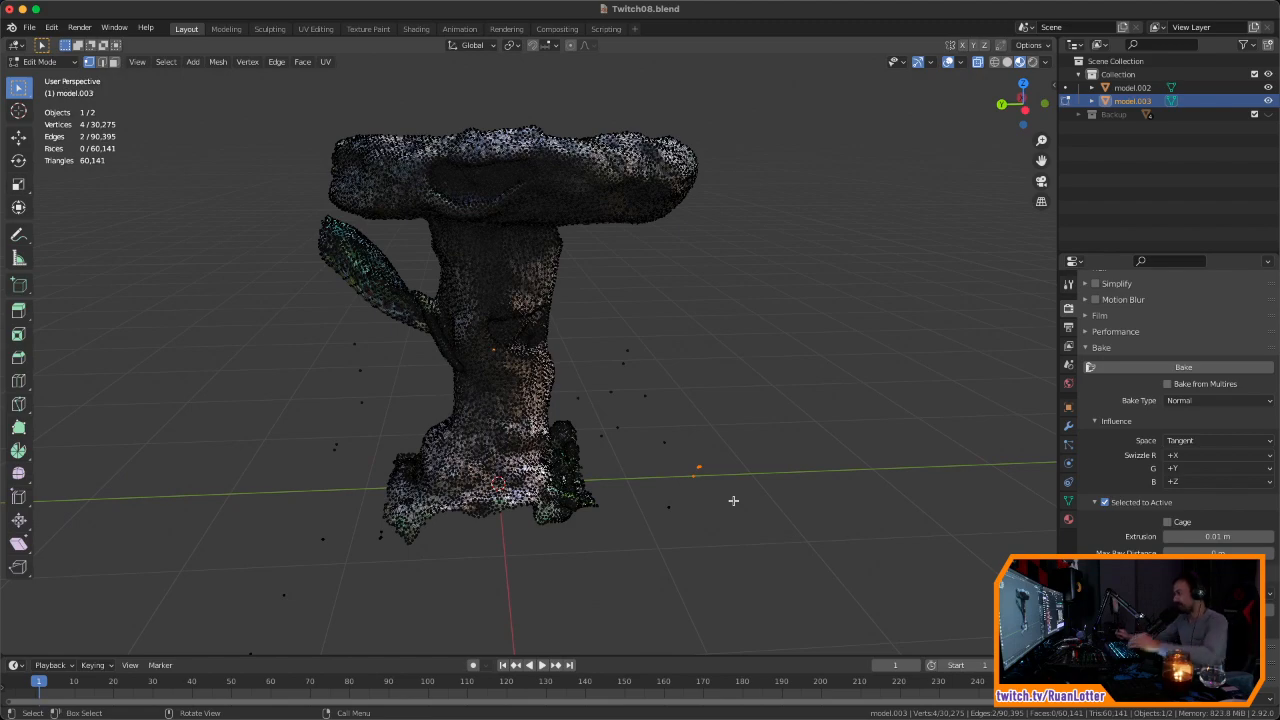
pyautogui.scroll(-2, 605, 385)
pyautogui.moveTo(633, 380); pyautogui.dragTo(571, 401, button='middle')
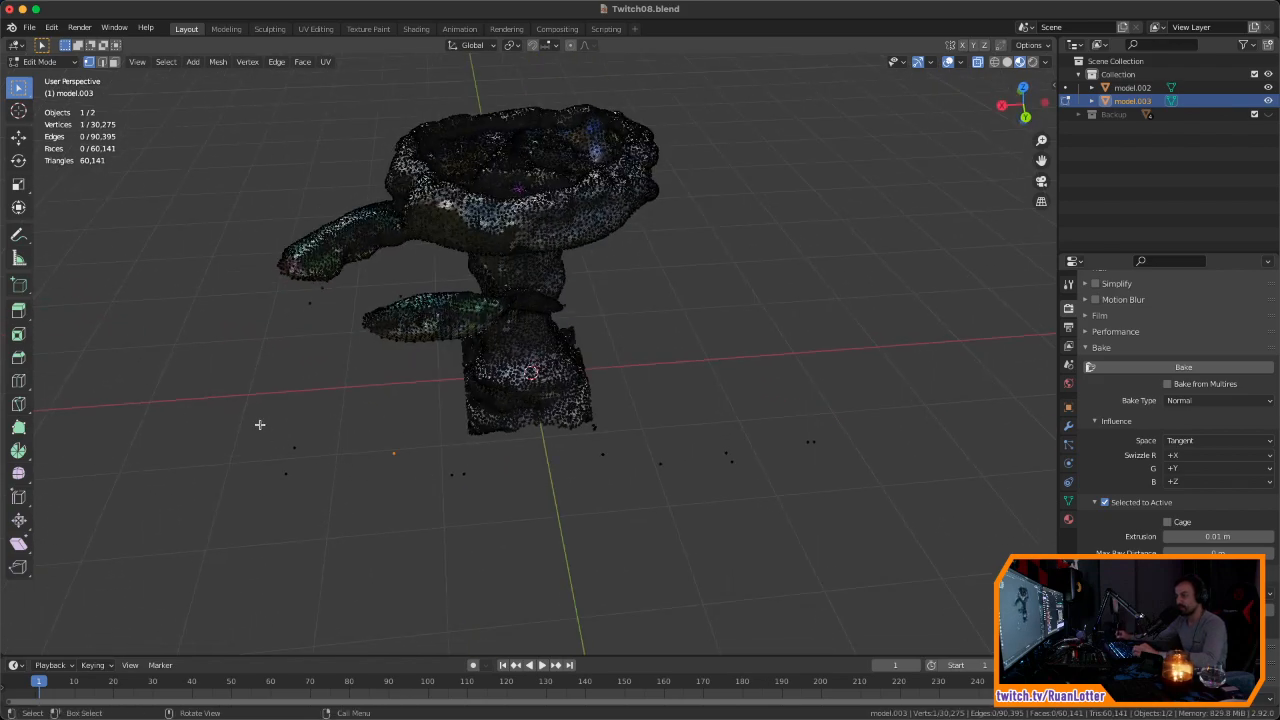
pyautogui.moveTo(853, 473); pyautogui.dragTo(509, 406, button='middle')
pyautogui.moveTo(509, 406); pyautogui.dragTo(363, 582)
pyautogui.moveTo(463, 509); pyautogui.dragTo(597, 458, button='middle')
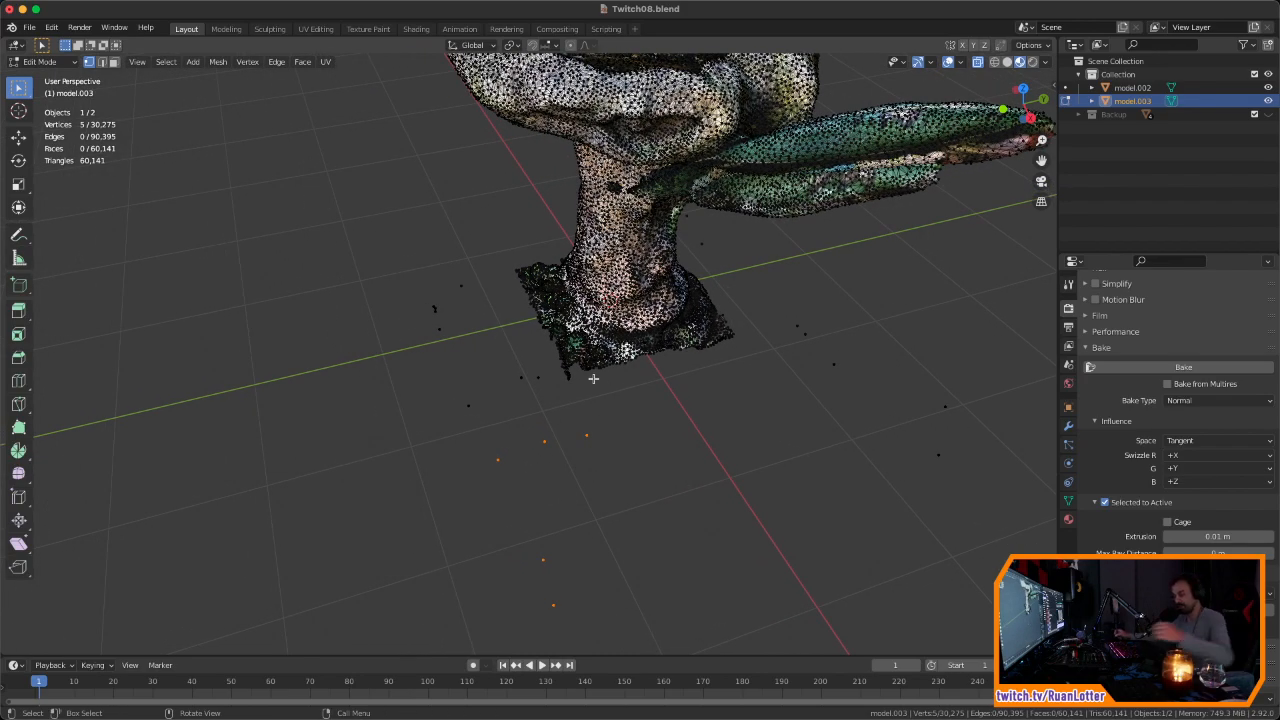
pyautogui.moveTo(597, 458); pyautogui.dragTo(453, 349, button='middle')
pyautogui.moveTo(477, 301); pyautogui.dragTo(443, 336, button='middle')
pyautogui.moveTo(470, 412); pyautogui.dragTo(540, 548)
pyautogui.moveTo(646, 486); pyautogui.dragTo(652, 430, button='middle')
pyautogui.moveTo(761, 418); pyautogui.dragTo(777, 451)
pyautogui.moveTo(777, 451); pyautogui.dragTo(661, 478, button='middle')
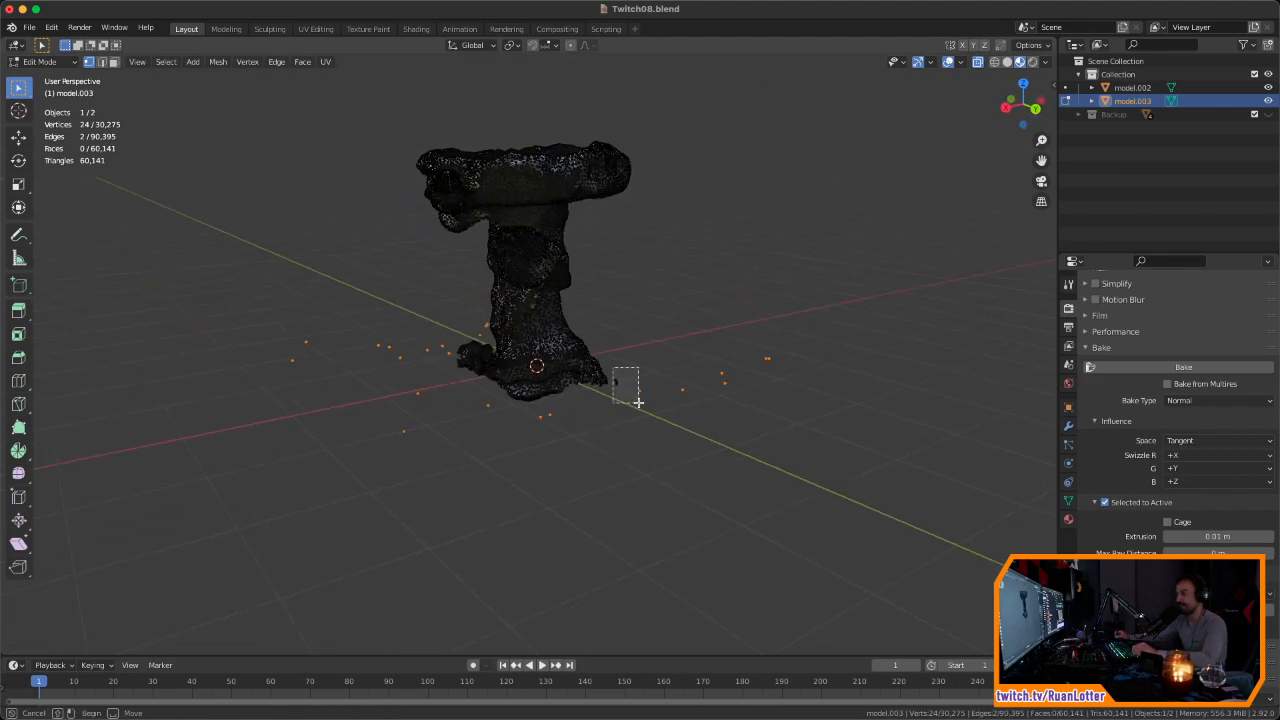
pyautogui.press('x')
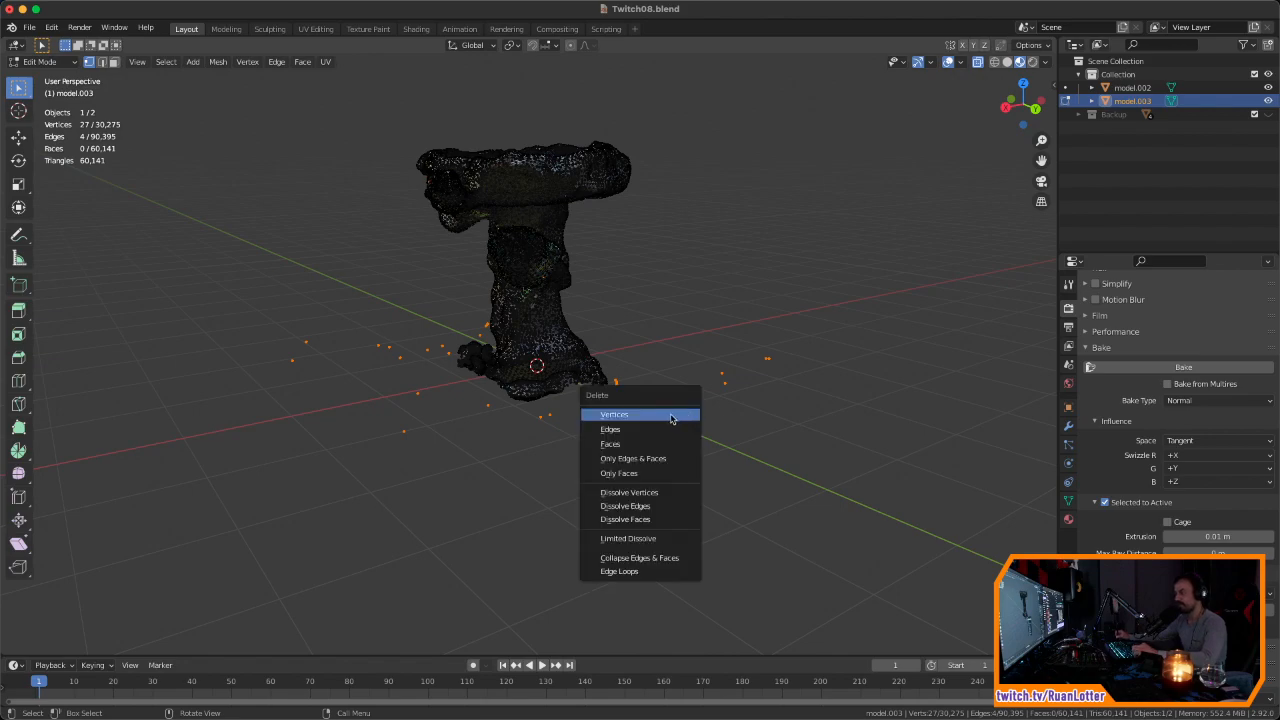
pyautogui.click(661, 418)
pyautogui.moveTo(720, 391); pyautogui.dragTo(601, 304, button='middle')
pyautogui.moveTo(539, 219); pyautogui.dragTo(573, 234, button='middle')
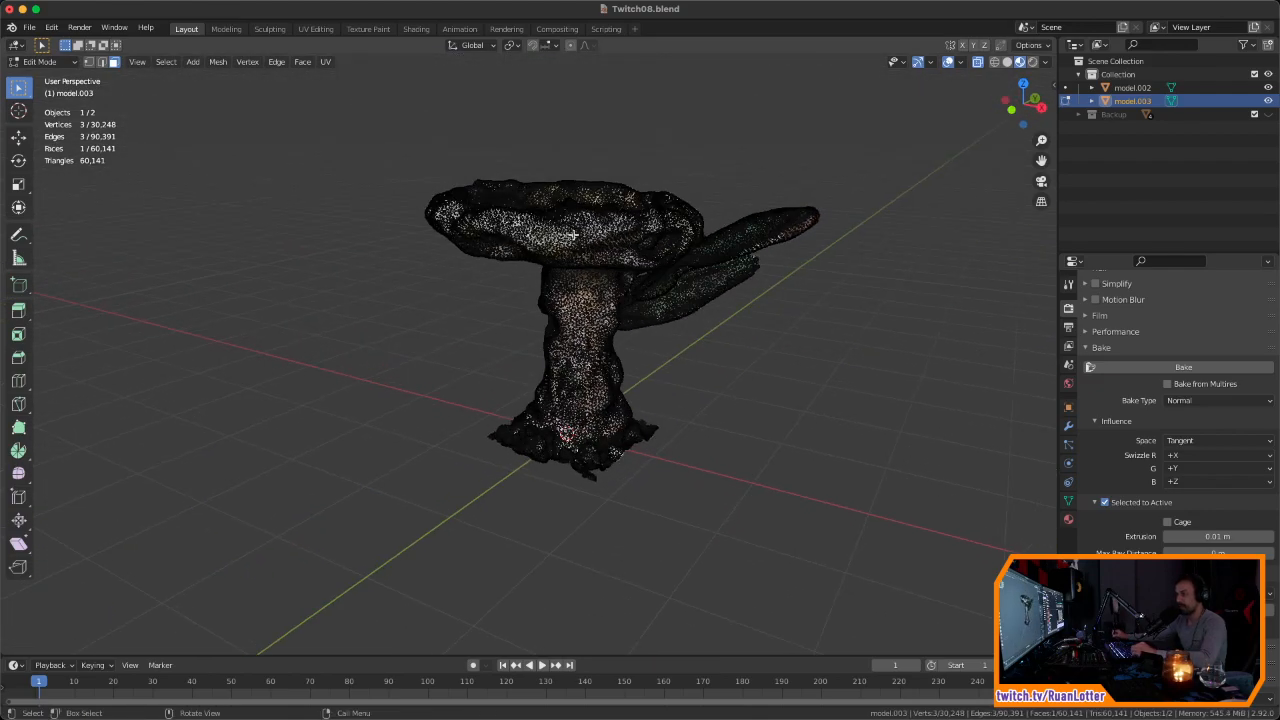
# Step: Select the linked birdbath mesh, invert the selection, delete the remaining loose vertices and return to Object Mode
pyautogui.press('l')
pyautogui.moveTo(679, 325); pyautogui.dragTo(446, 278, button='middle')
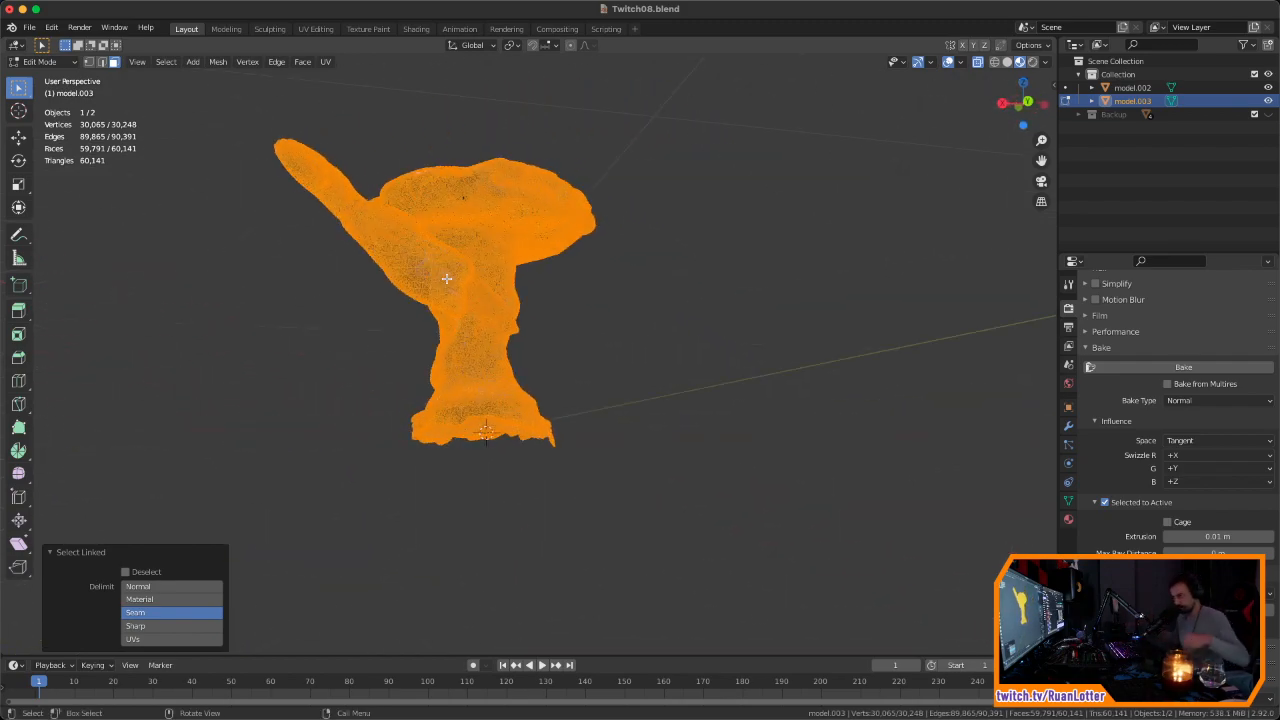
pyautogui.moveTo(464, 338); pyautogui.dragTo(560, 380, button='middle')
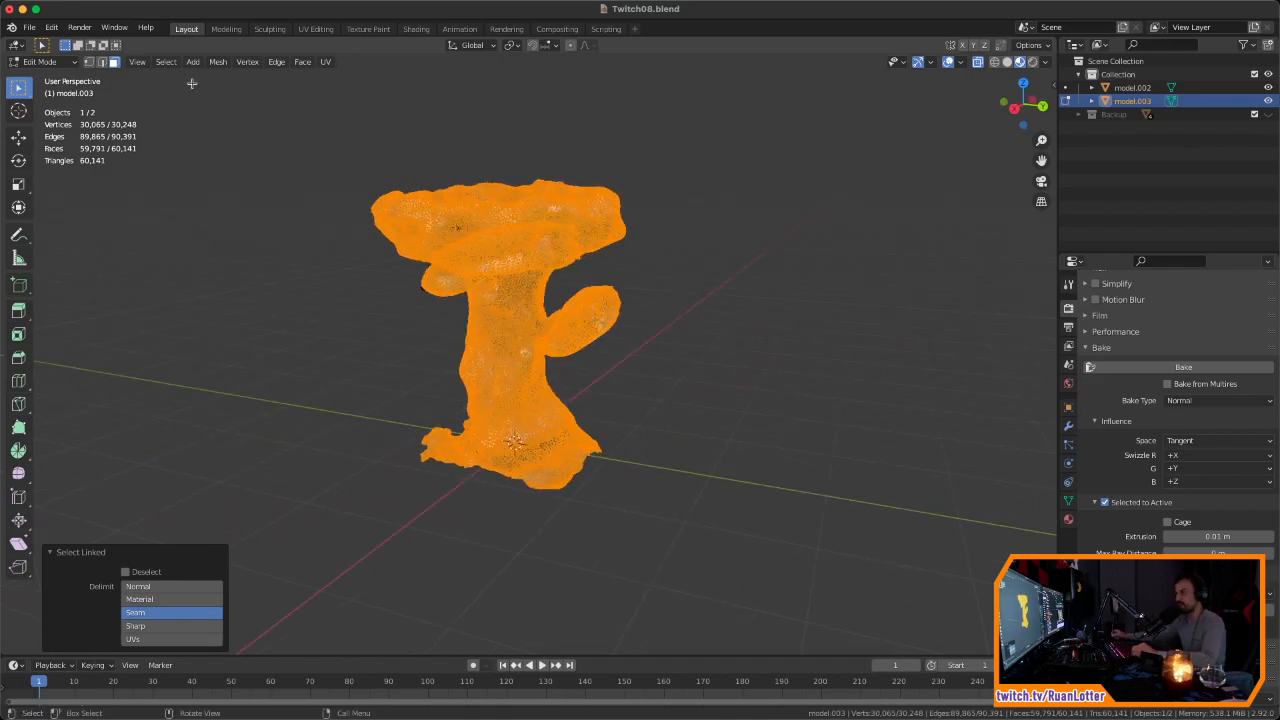
pyautogui.click(165, 63)
pyautogui.click(180, 104)
pyautogui.moveTo(606, 314); pyautogui.dragTo(671, 317, button='middle')
pyautogui.press('g')
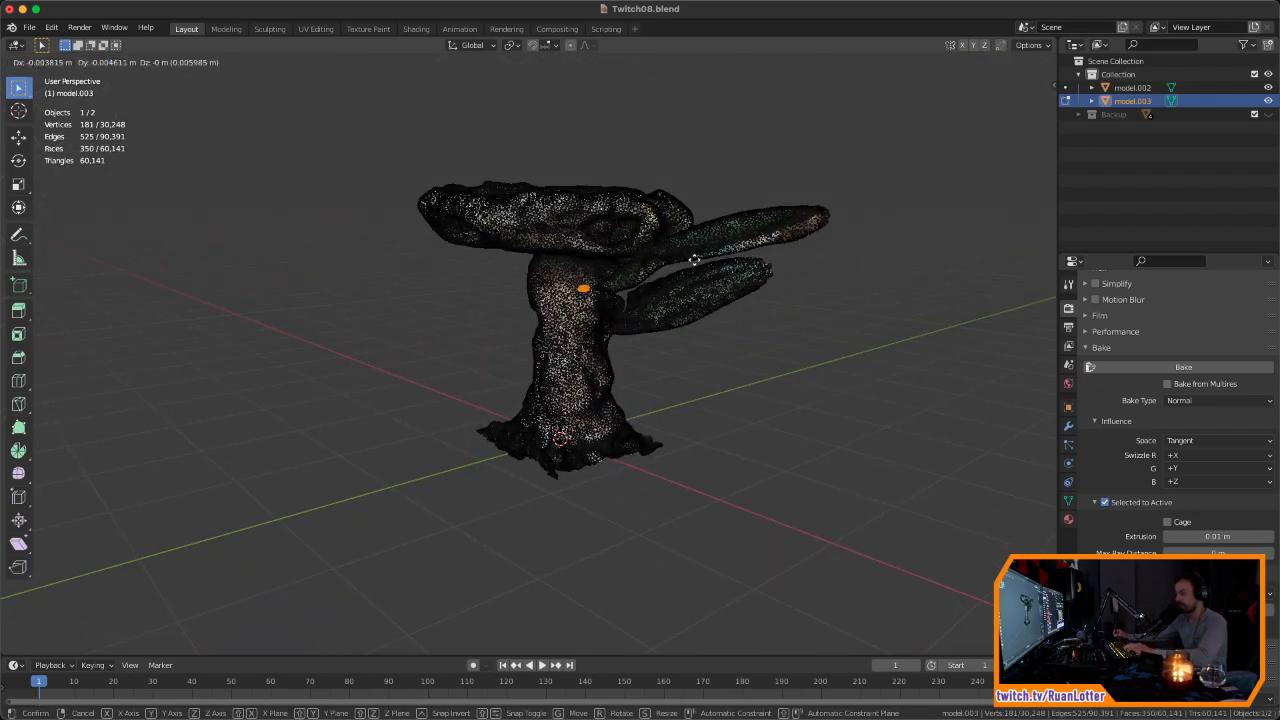
pyautogui.press('Escape')
pyautogui.press('x')
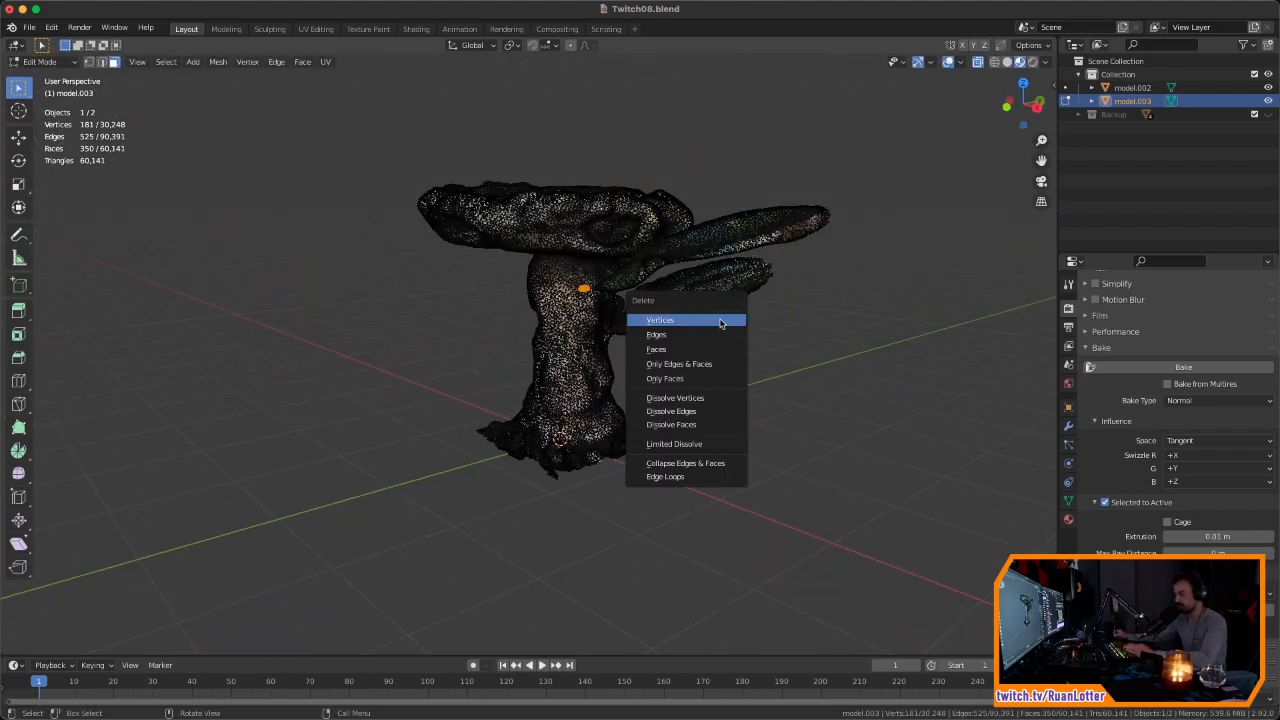
pyautogui.click(714, 322)
pyautogui.moveTo(537, 332); pyautogui.dragTo(845, 166, button='middle')
pyautogui.press('Tab')
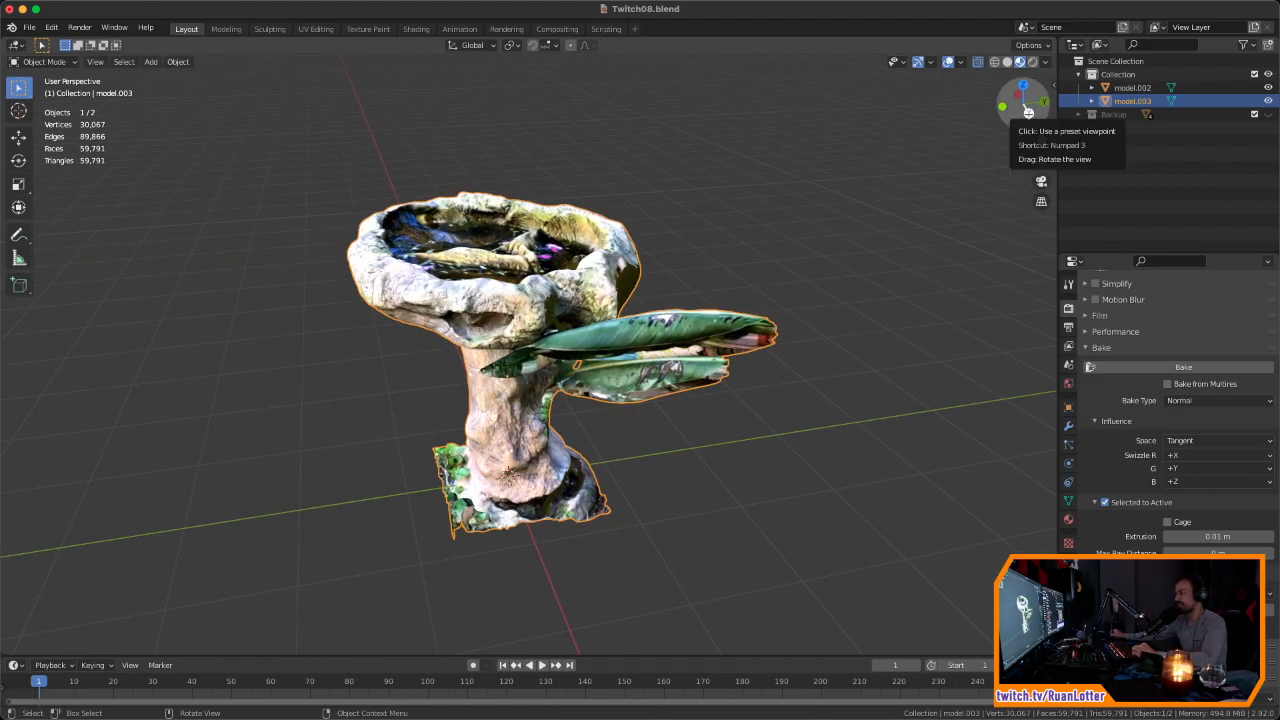
# Step: In Edit Mode, lasso-select the lower leaf sticking out from the pedestal and delete its vertices
pyautogui.click(1028, 113)
pyautogui.moveTo(700, 309); pyautogui.dragTo(575, 345, button='middle')
pyautogui.press('Tab')
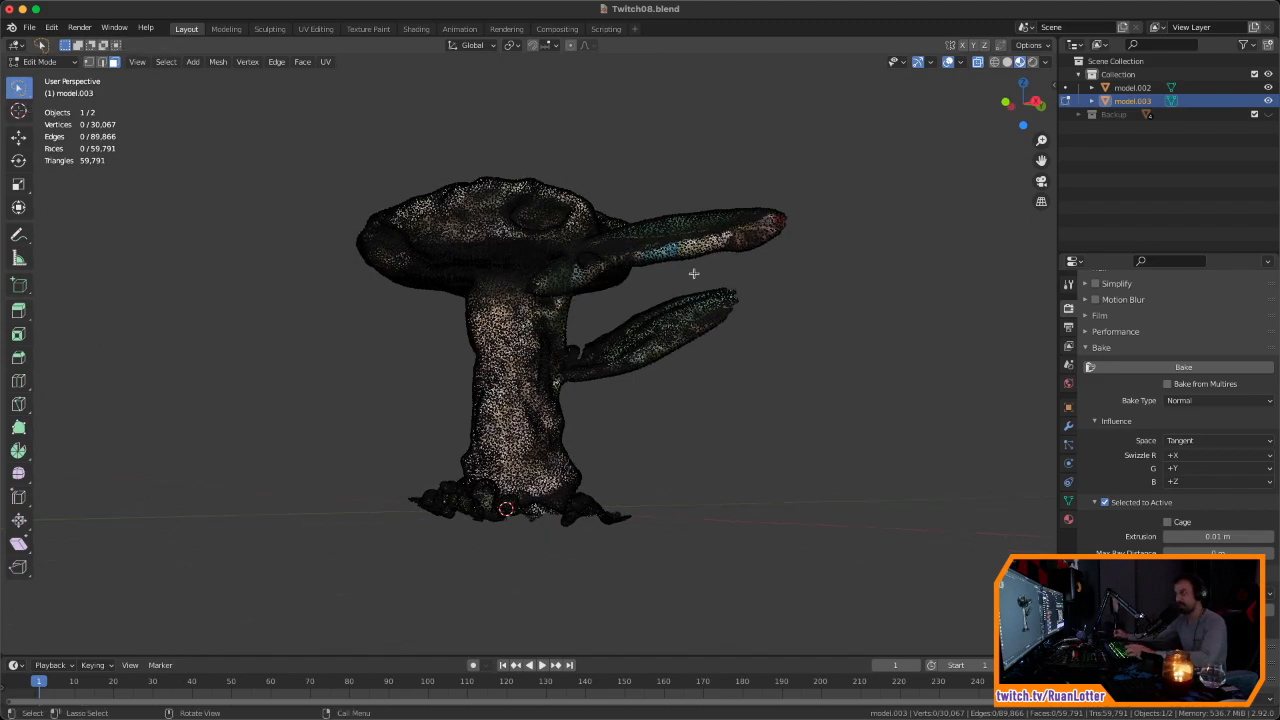
pyautogui.moveTo(593, 374); pyautogui.dragTo(595, 372)
pyautogui.moveTo(895, 231); pyautogui.dragTo(830, 278, button='middle')
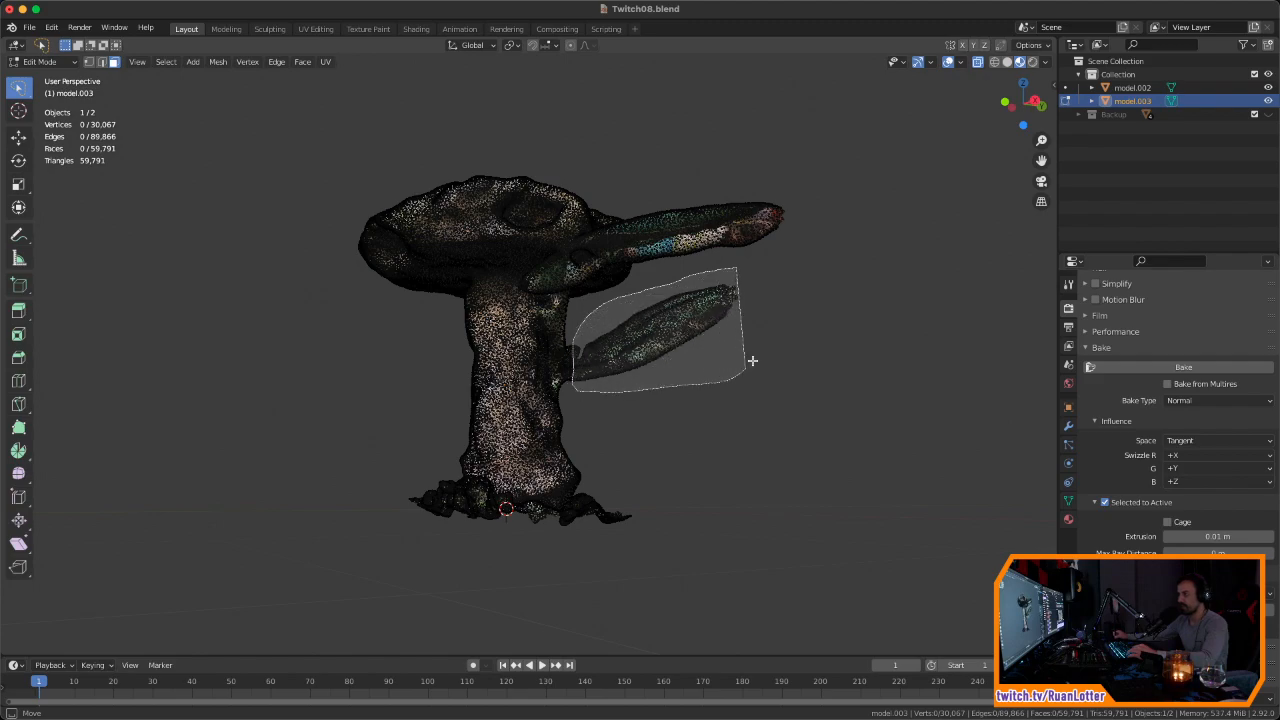
pyautogui.moveTo(788, 292); pyautogui.dragTo(787, 294)
pyautogui.press('x')
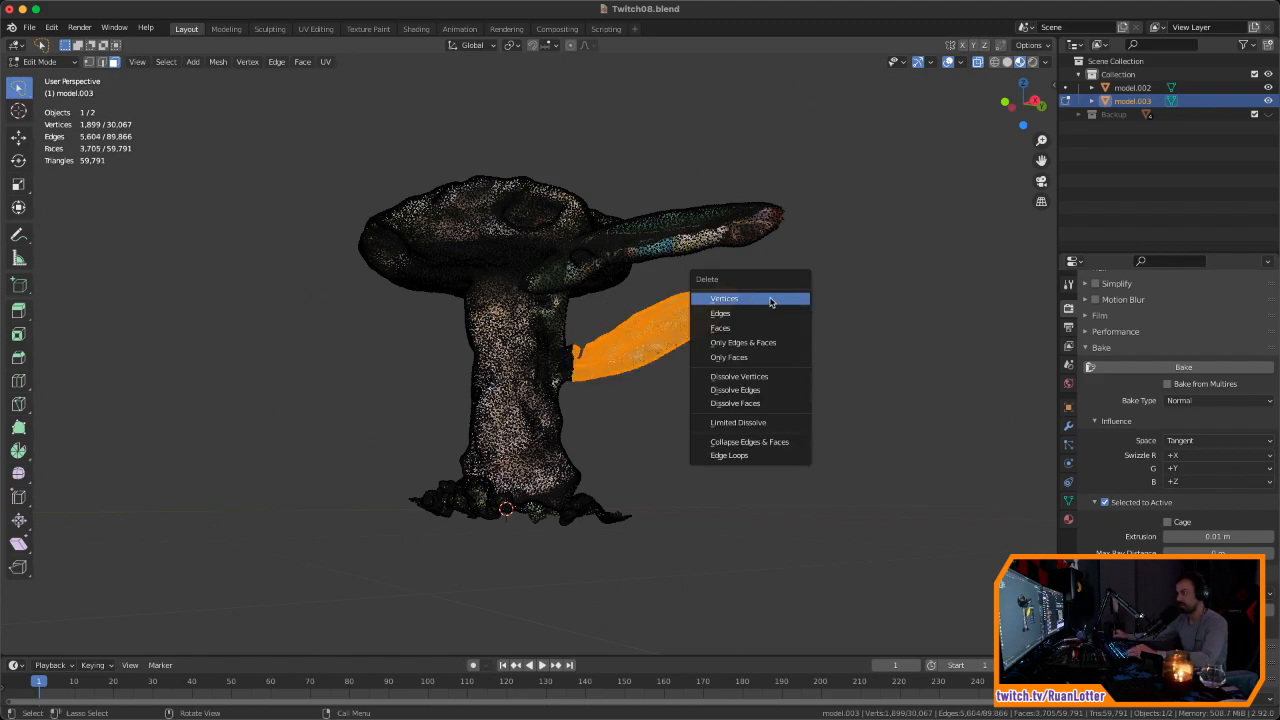
pyautogui.click(783, 298)
# Step: Lasso-select the upper leaf protruding beyond the basin's rim, delete its vertices and return to Object Mode
pyautogui.moveTo(719, 406); pyautogui.dragTo(679, 318, button='middle')
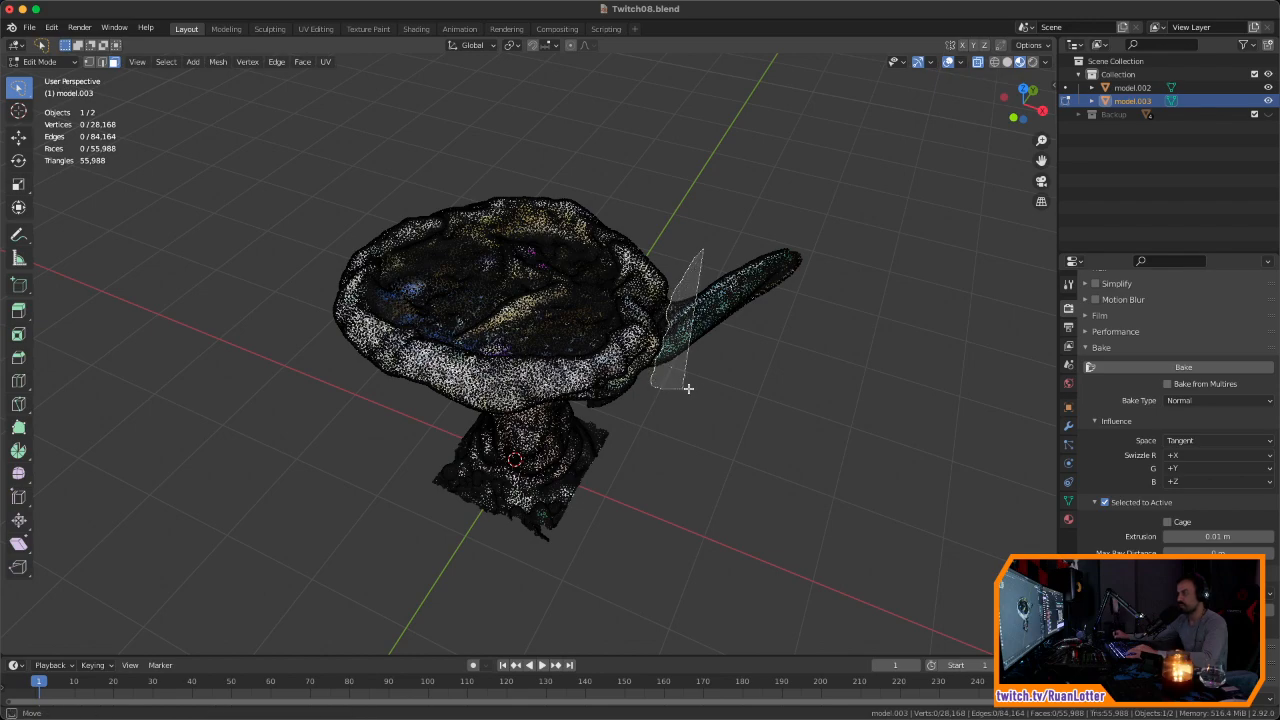
pyautogui.moveTo(791, 210); pyautogui.dragTo(766, 222)
pyautogui.press('x')
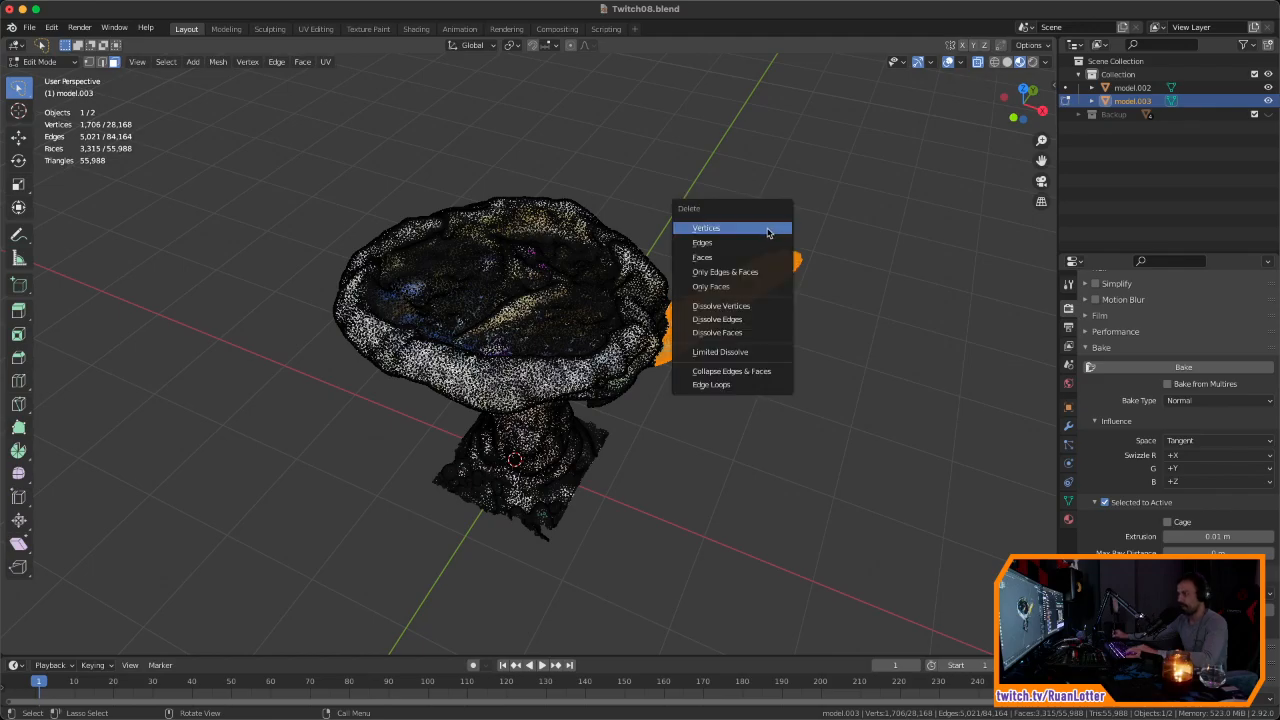
pyautogui.click(720, 228)
pyautogui.moveTo(720, 228); pyautogui.dragTo(658, 358, button='middle')
pyautogui.press('Tab')
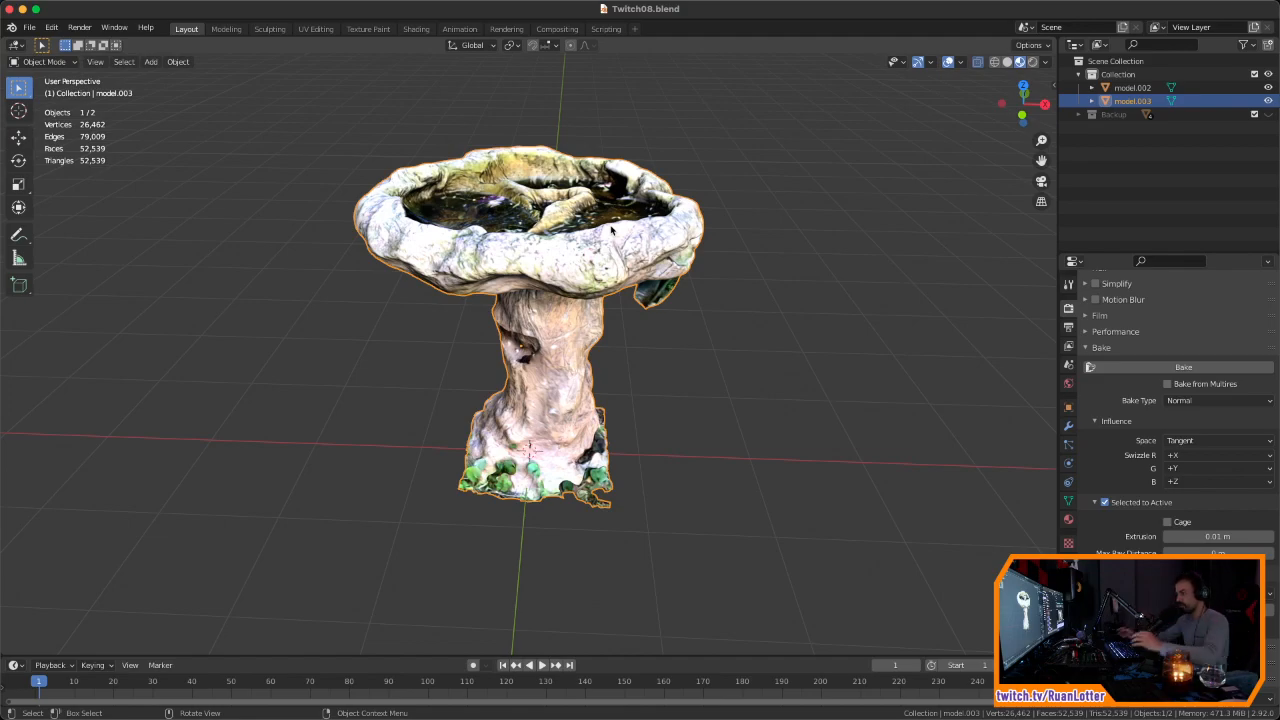
# Step: Examine the trimmed birdbath from all sides, including the water surface in the basin and the pedestal
pyautogui.moveTo(598, 390); pyautogui.dragTo(467, 387, button='middle')
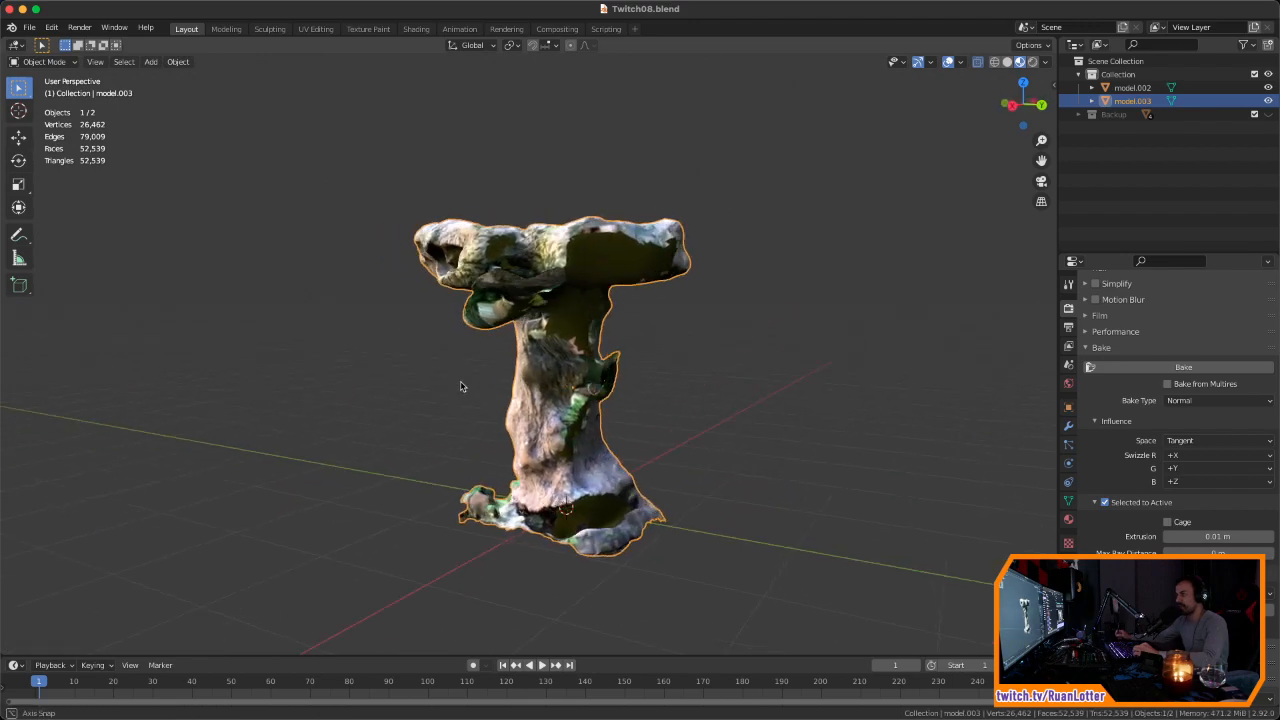
pyautogui.keyDown('ctrl'); pyautogui.moveTo(566, 386); pyautogui.dragTo(474, 253, button='middle'); pyautogui.keyUp('ctrl')
pyautogui.moveTo(597, 274); pyautogui.dragTo(556, 322, button='middle')
pyautogui.keyDown('ctrl'); pyautogui.moveTo(556, 322); pyautogui.dragTo(459, 290, button='middle'); pyautogui.keyUp('ctrl')
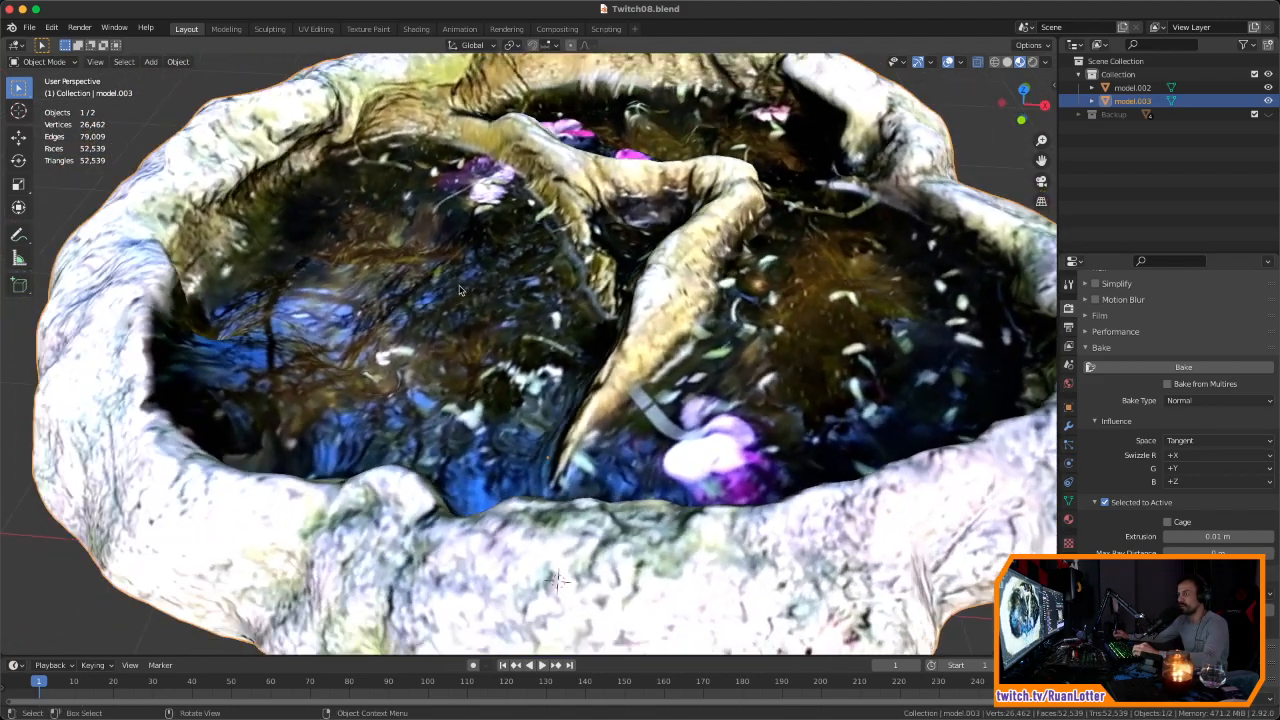
pyautogui.moveTo(498, 328); pyautogui.dragTo(295, 247, button='middle')
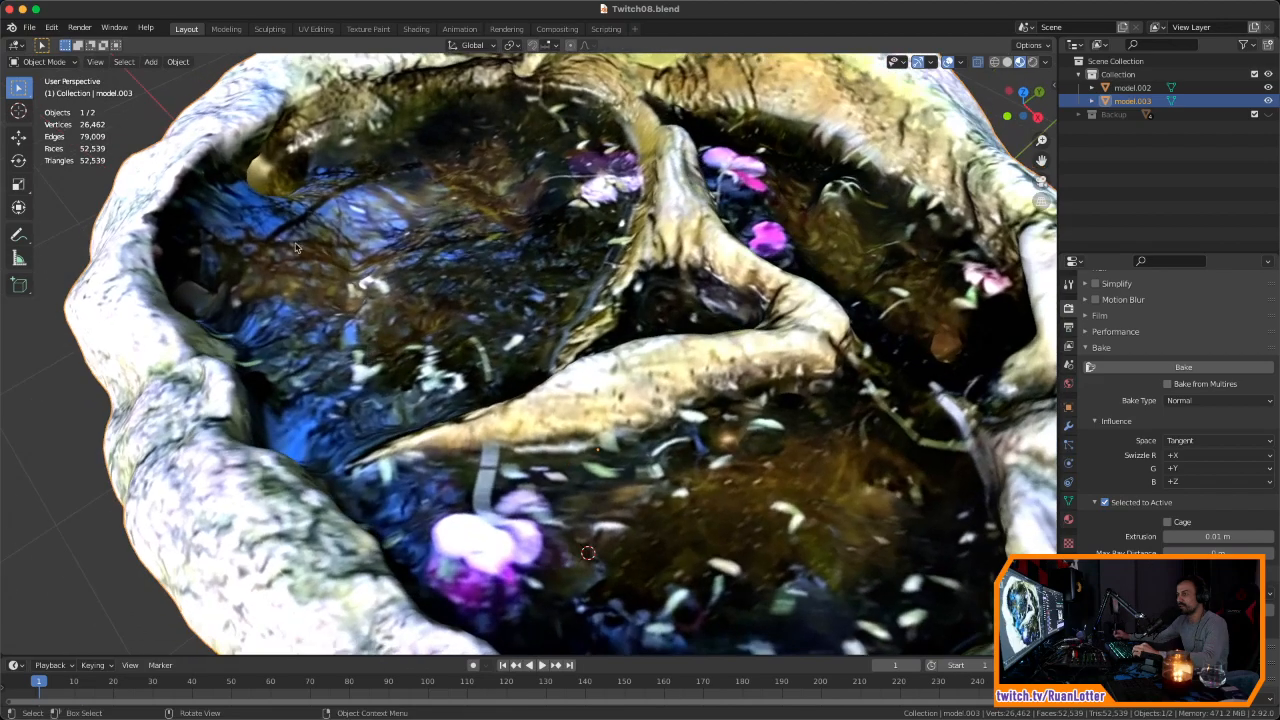
pyautogui.moveTo(421, 301); pyautogui.dragTo(355, 296, button='middle')
pyautogui.scroll(-3, 400, 297)
pyautogui.moveTo(475, 262); pyautogui.dragTo(508, 276, button='middle')
pyautogui.scroll(2, 470, 272)
pyautogui.scroll(-6, 508, 300)
pyautogui.moveTo(508, 455); pyautogui.dragTo(731, 306, button='middle')
pyautogui.scroll(-2, 534, 375)
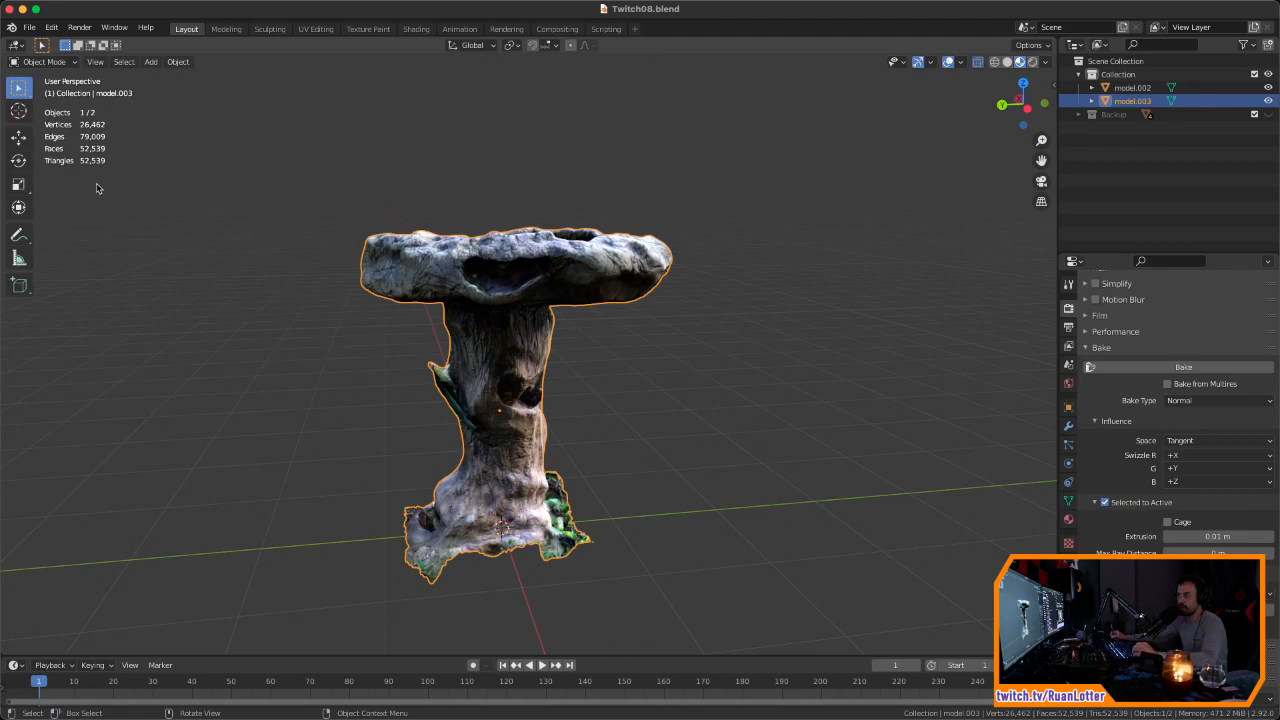
pyautogui.moveTo(687, 306); pyautogui.dragTo(628, 329, button='middle')
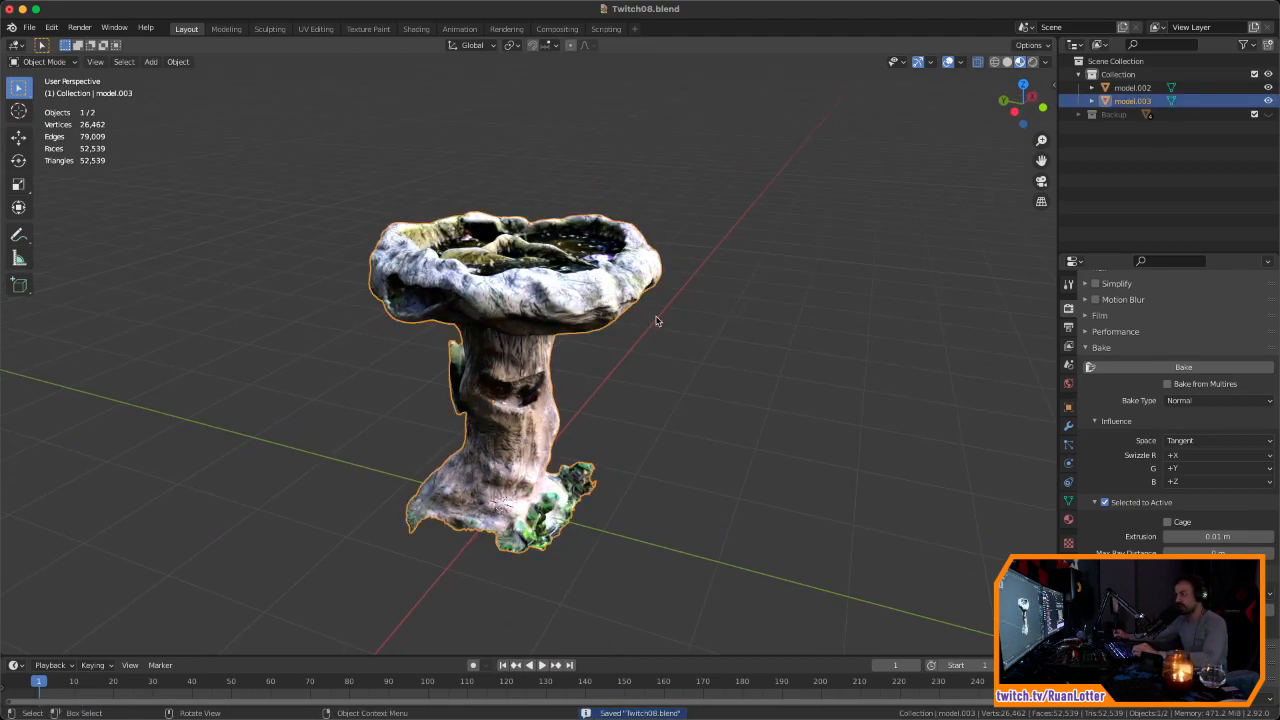
pyautogui.moveTo(657, 320); pyautogui.dragTo(712, 309, button='middle')
# Step: Export the selected birdbath as a Wavefront OBJ named WaterFeature_HighPoly in the WaterFeature folder
pyautogui.click(36, 27)
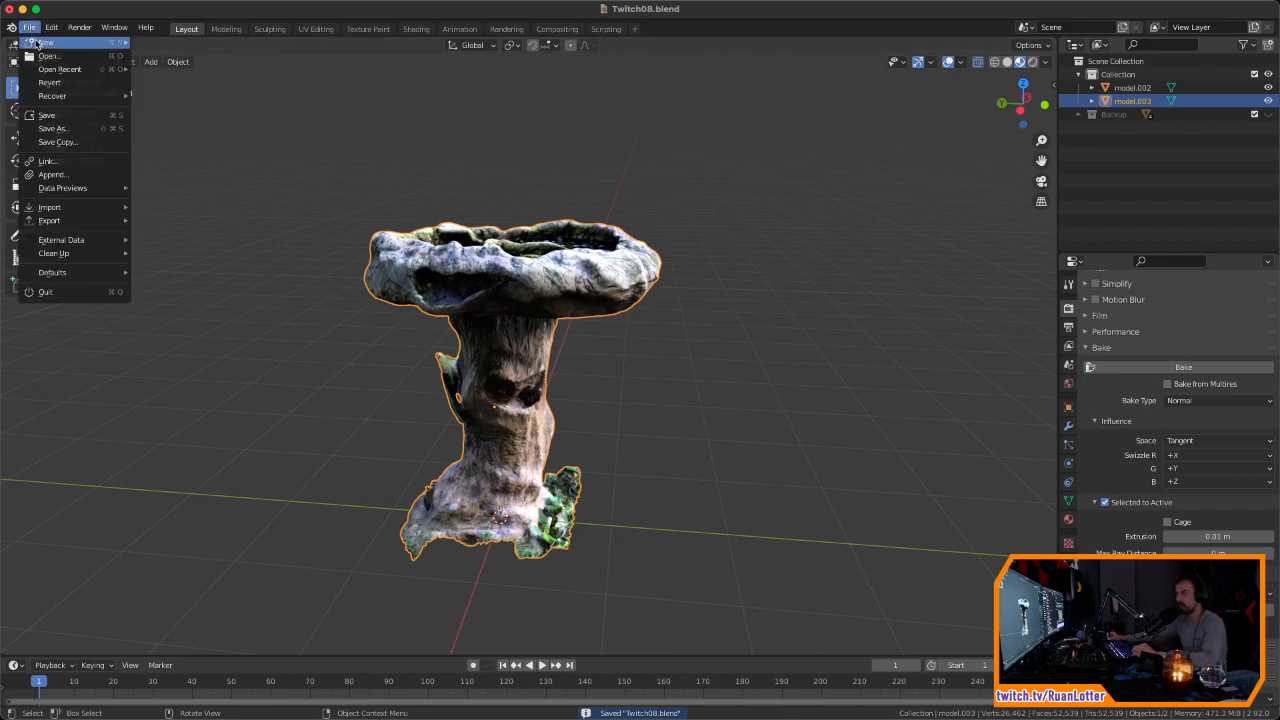
pyautogui.moveTo(70, 220)
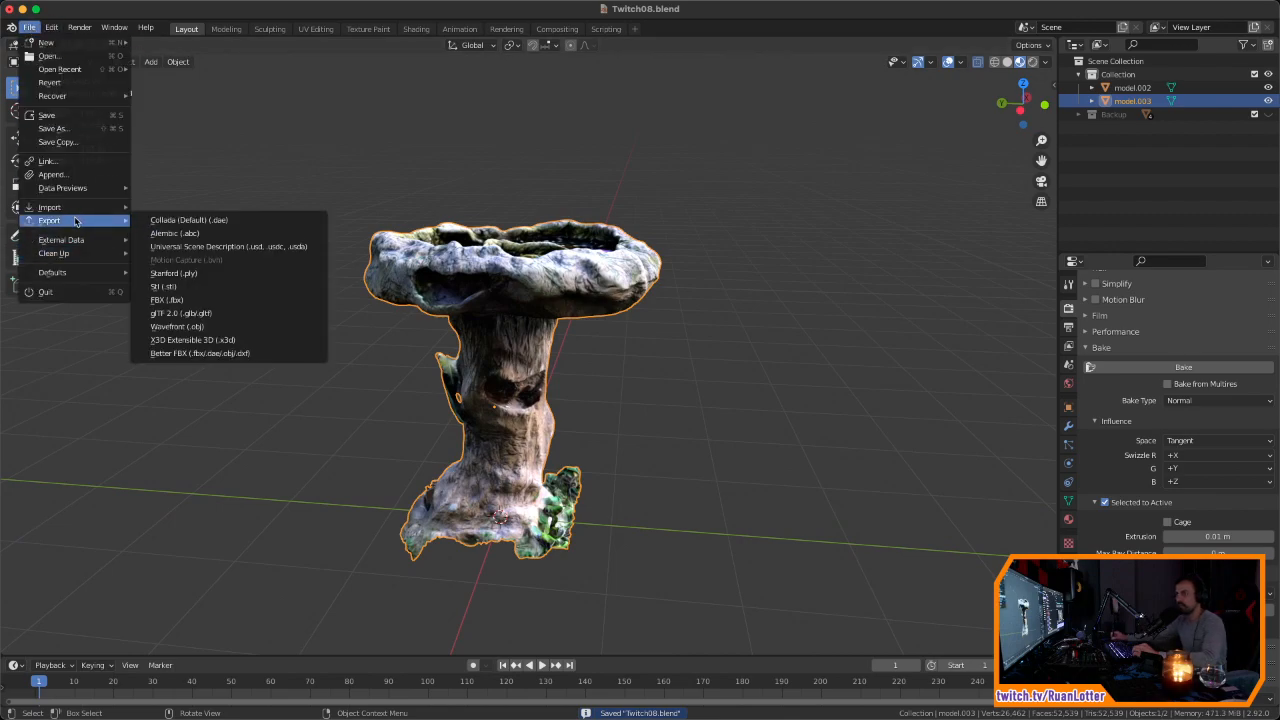
pyautogui.click(190, 326)
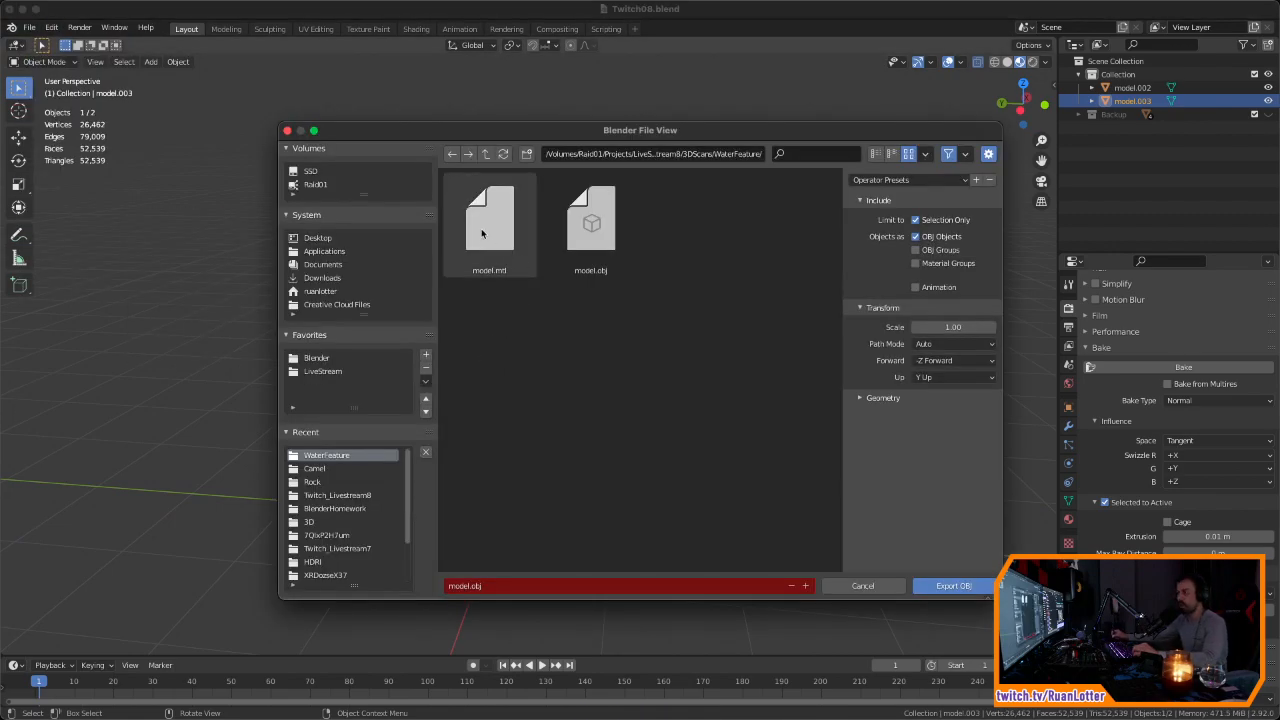
pyautogui.click(503, 587)
pyautogui.write('WaterFeature_HighPoly')
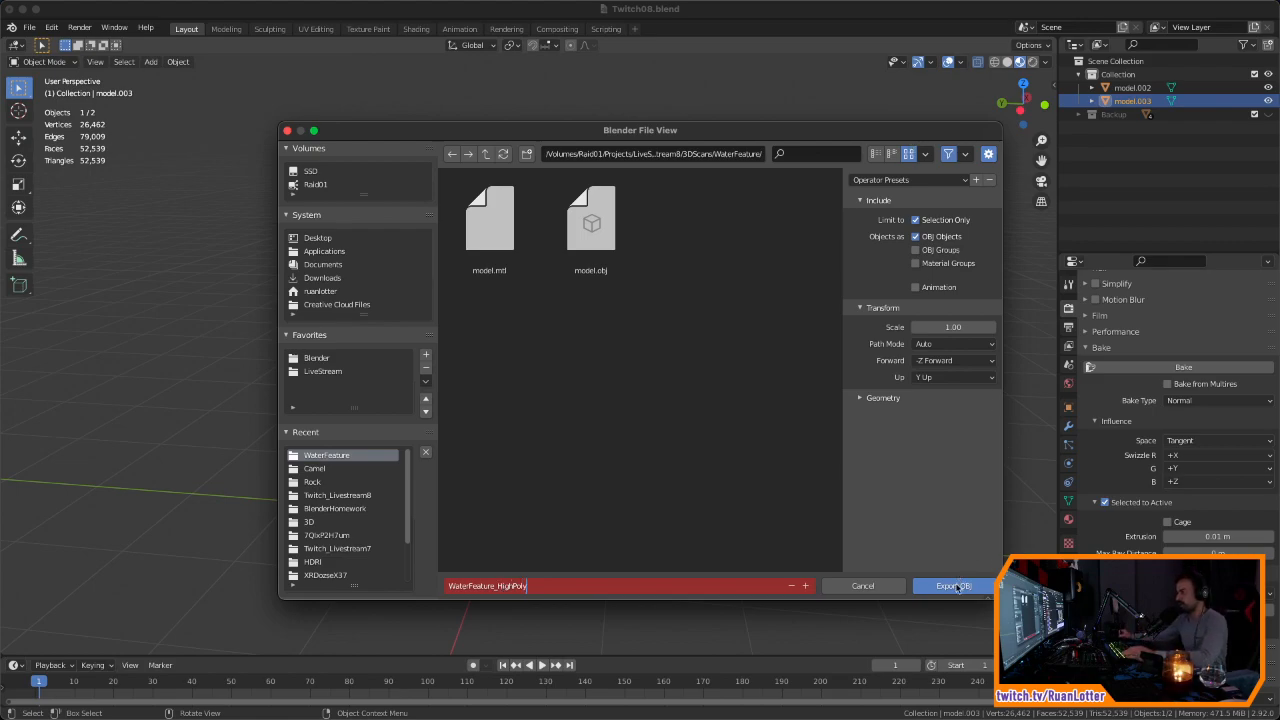
pyautogui.click(957, 587)
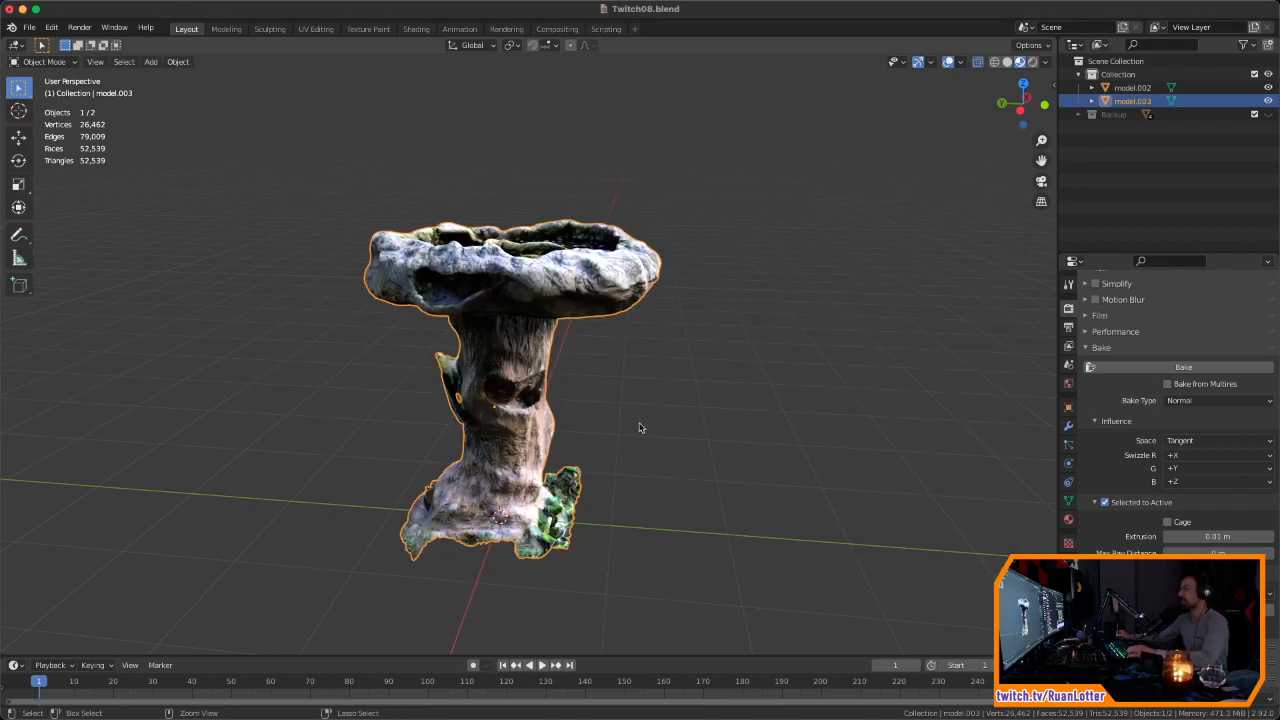
# Step: Switch to Instant Meshes and cancel the pending save of the Camel_LowPoly mesh
pyautogui.press('super+Tab')
pyautogui.click(614, 384)
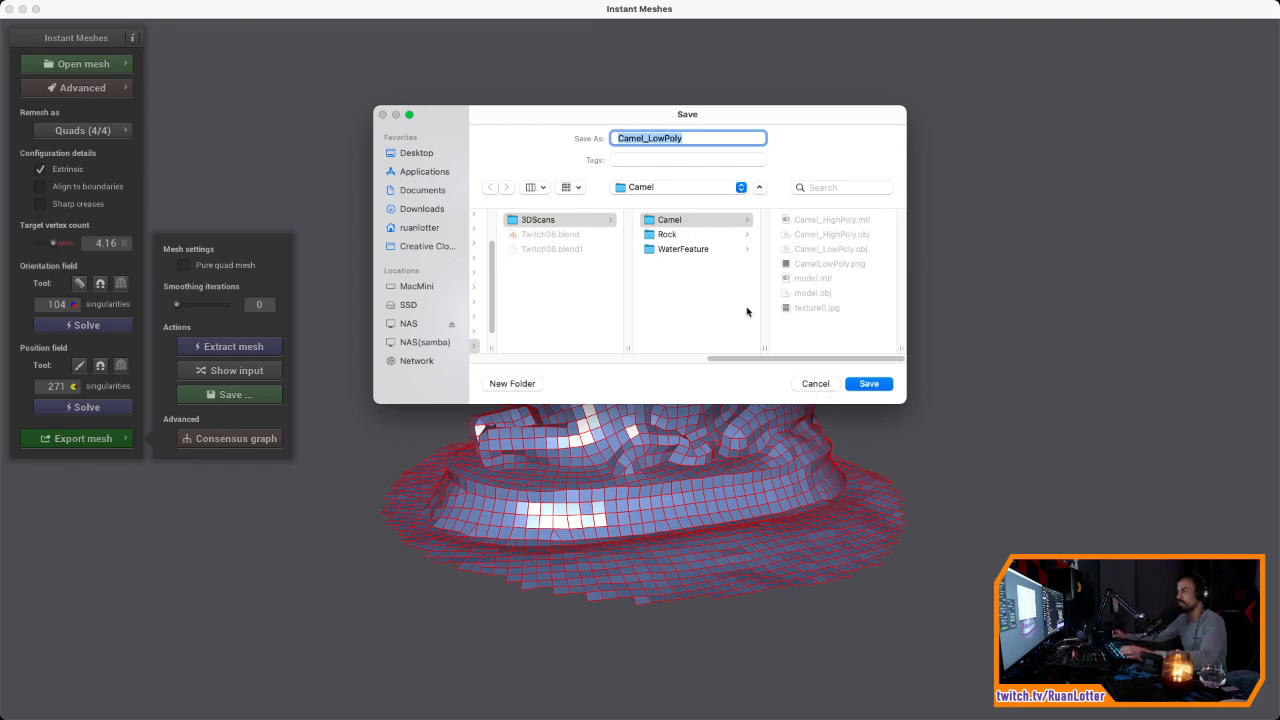
pyautogui.moveTo(750, 125); pyautogui.dragTo(785, 117)
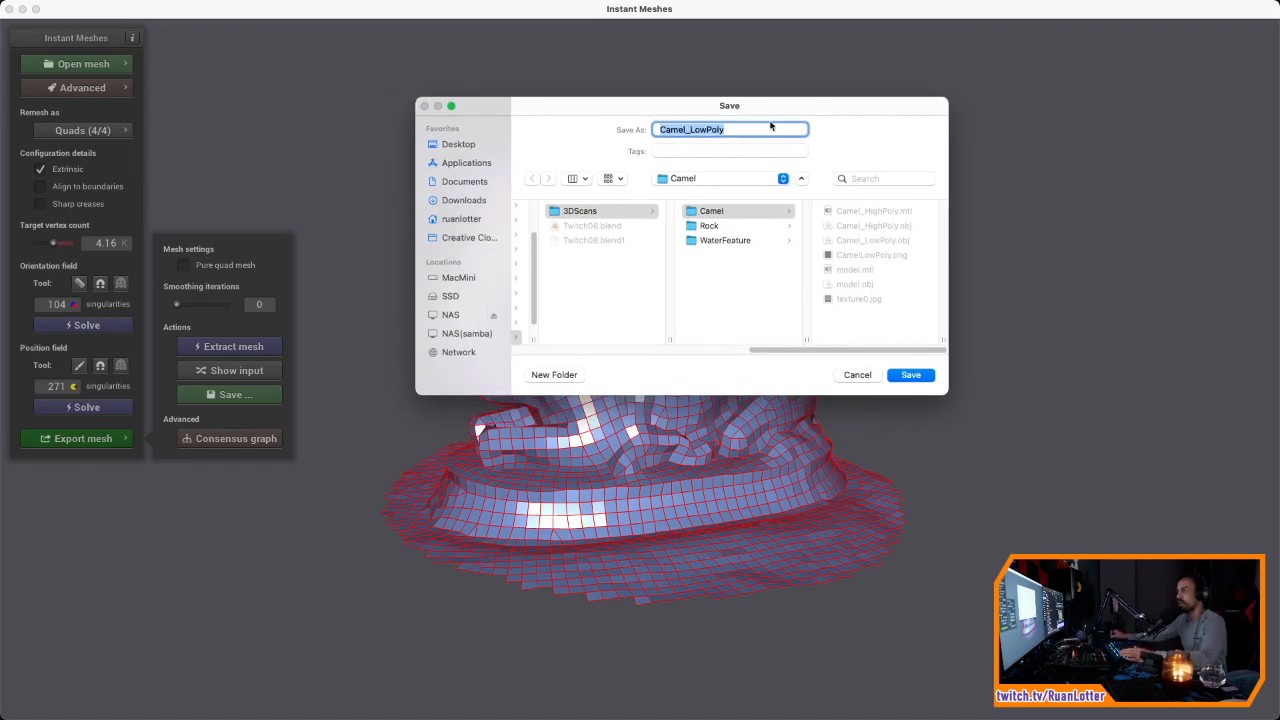
pyautogui.press('Escape')
# Step: Open WaterFeature_HighPoly.obj from the WaterFeature folder inside 3DScans as the mesh for remeshing
pyautogui.click(86, 66)
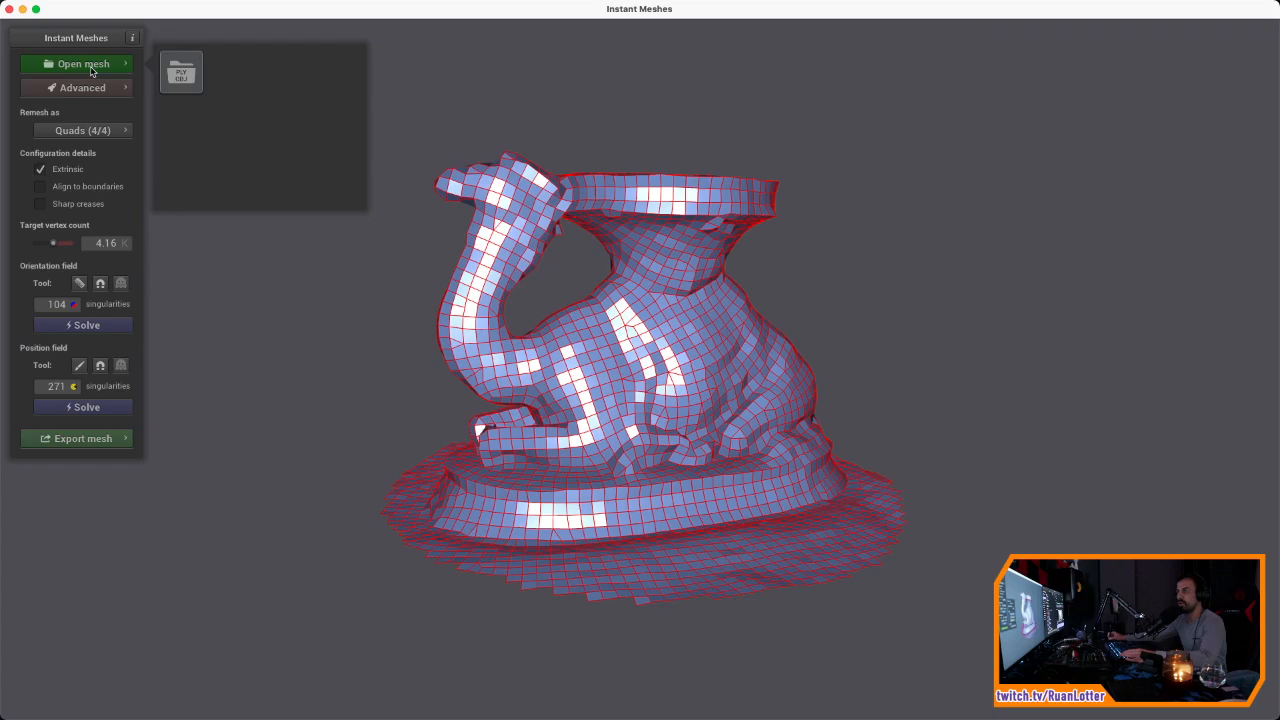
pyautogui.click(183, 74)
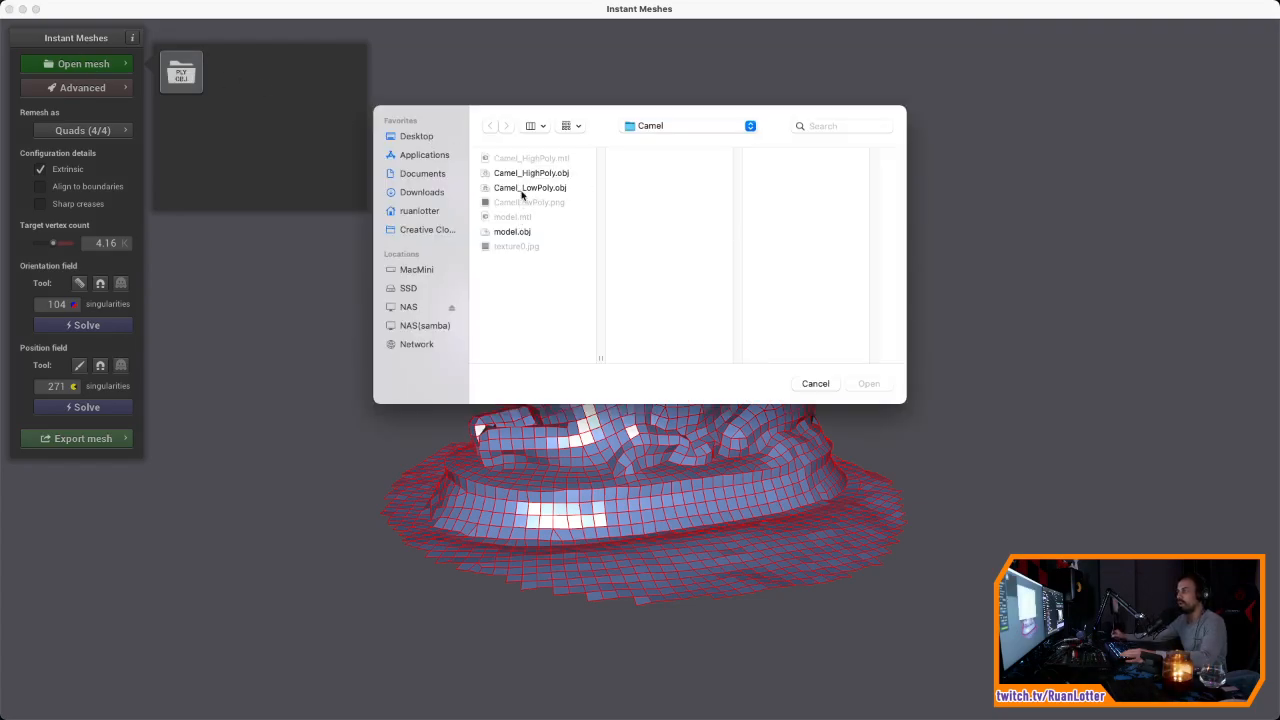
pyautogui.click(650, 127)
pyautogui.click(748, 141)
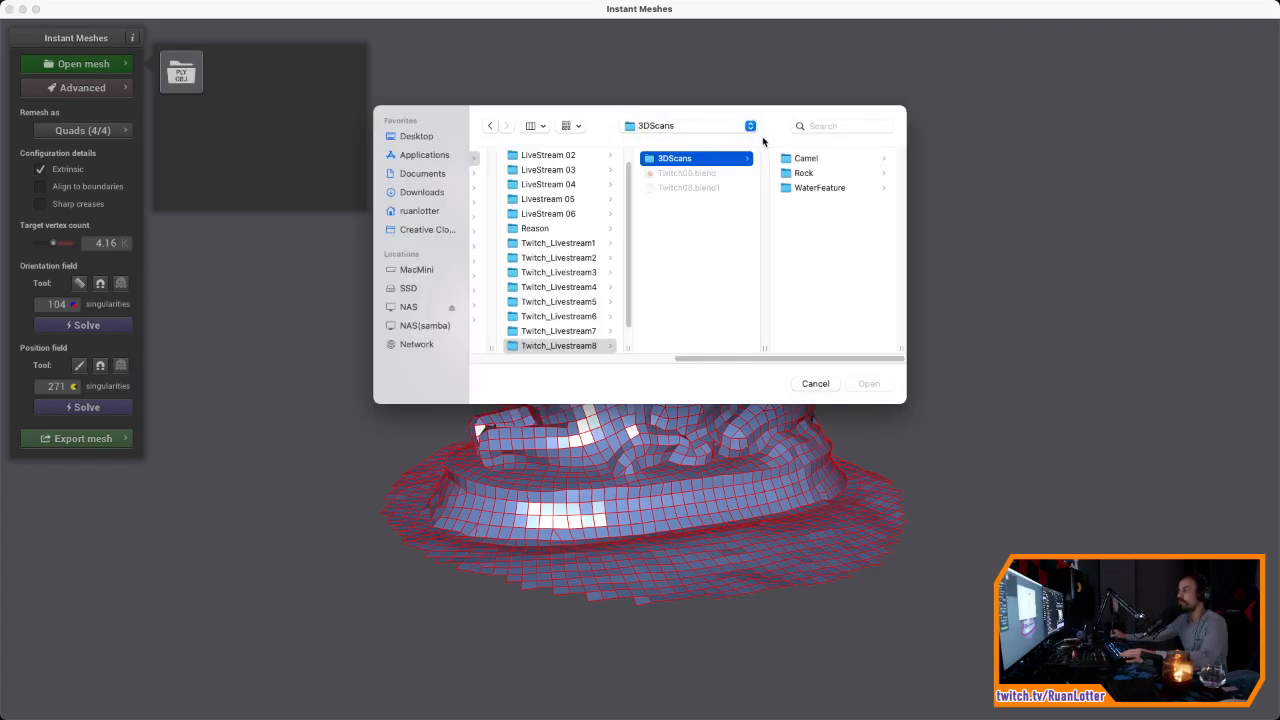
pyautogui.click(816, 189)
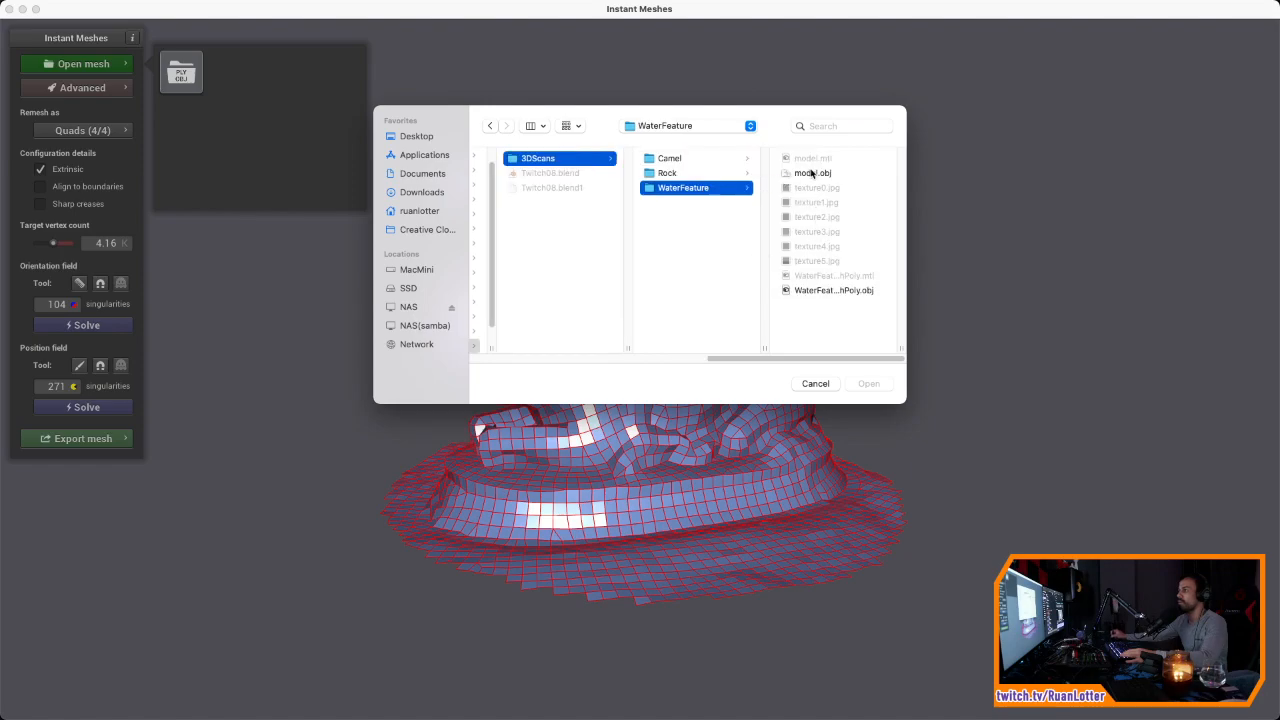
pyautogui.click(818, 292)
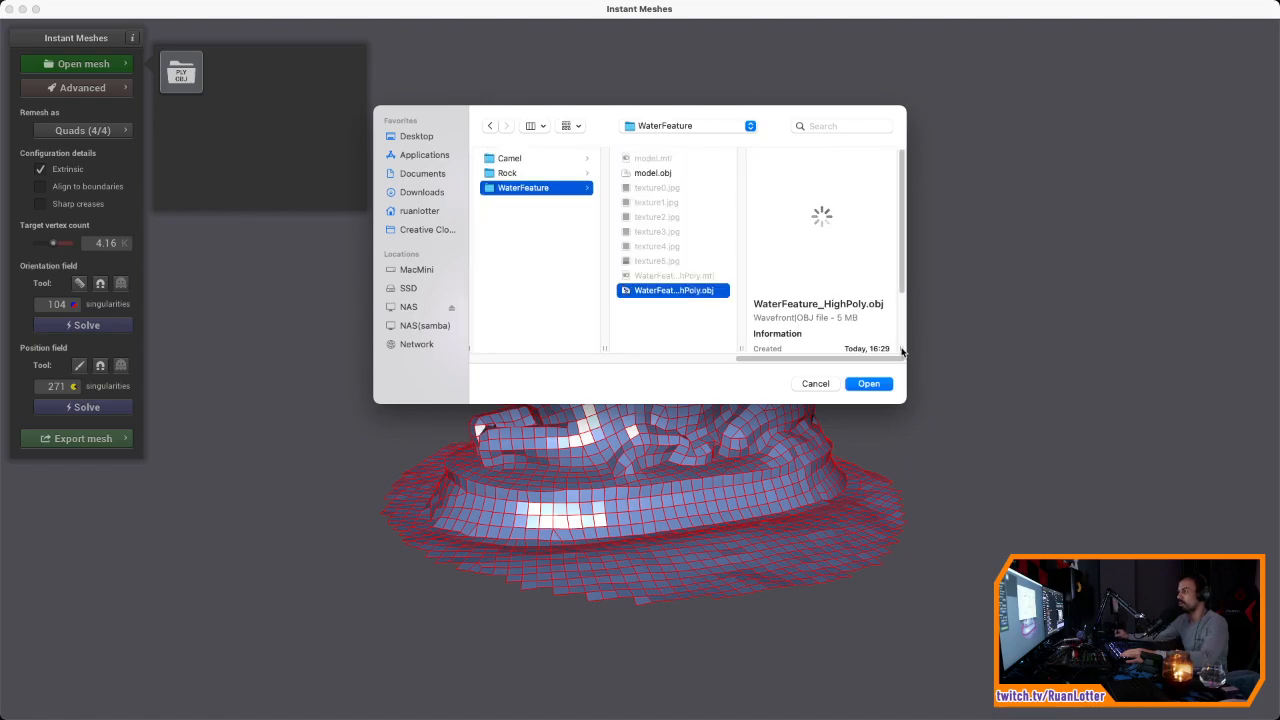
pyautogui.moveTo(739, 348); pyautogui.dragTo(784, 345)
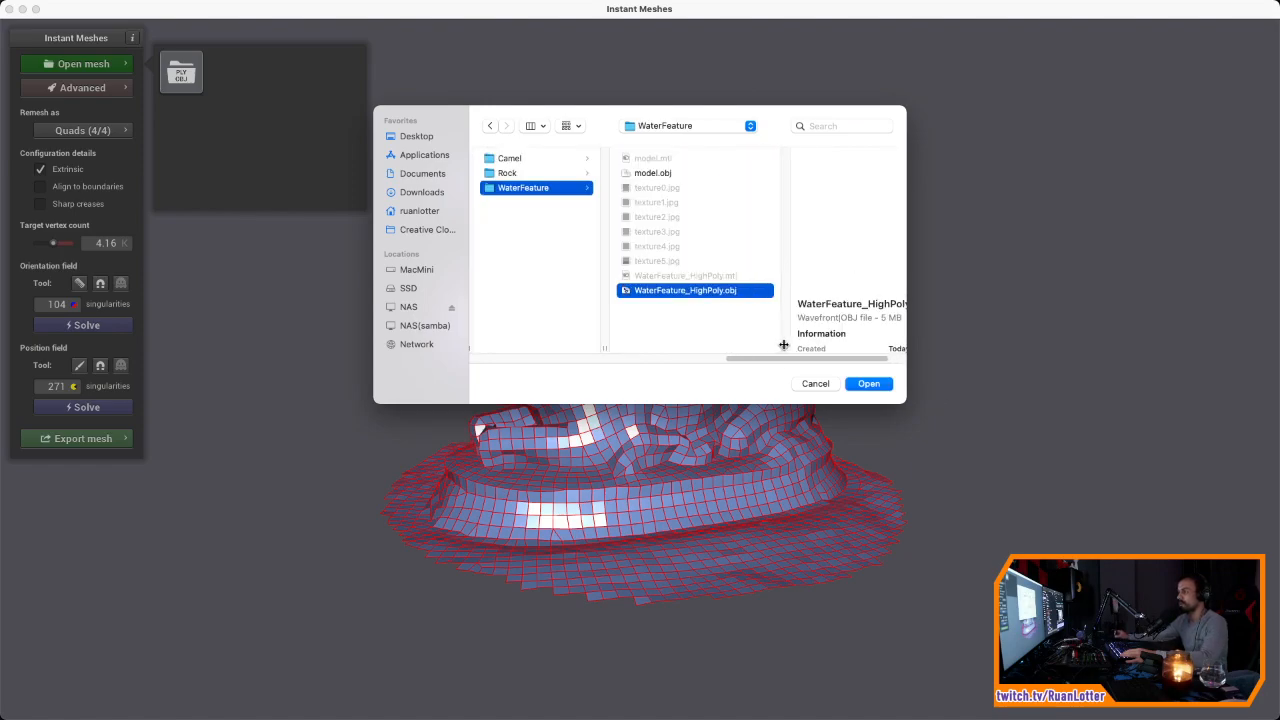
pyautogui.click(869, 385)
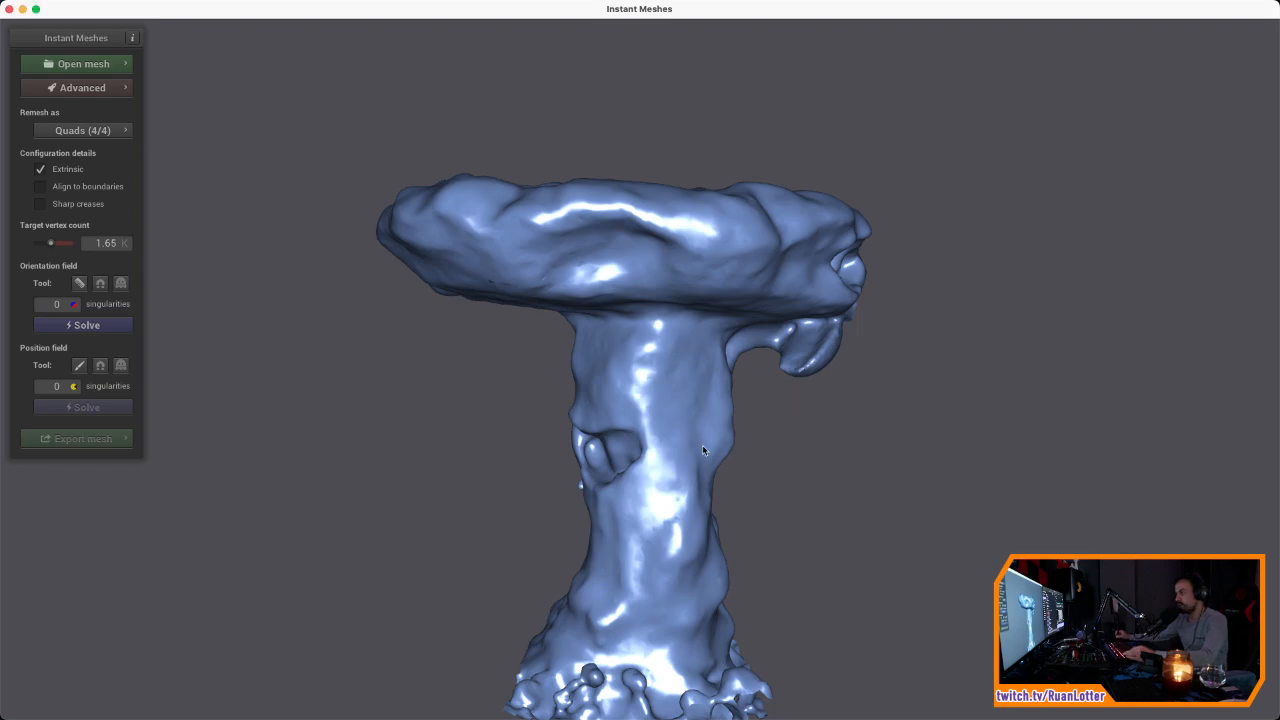
# Step: Try raising the target vertex count to 3.02 K and decline the proposed mesh subdivision
pyautogui.scroll(5, 800, 411)
pyautogui.scroll(-7, 777, 437)
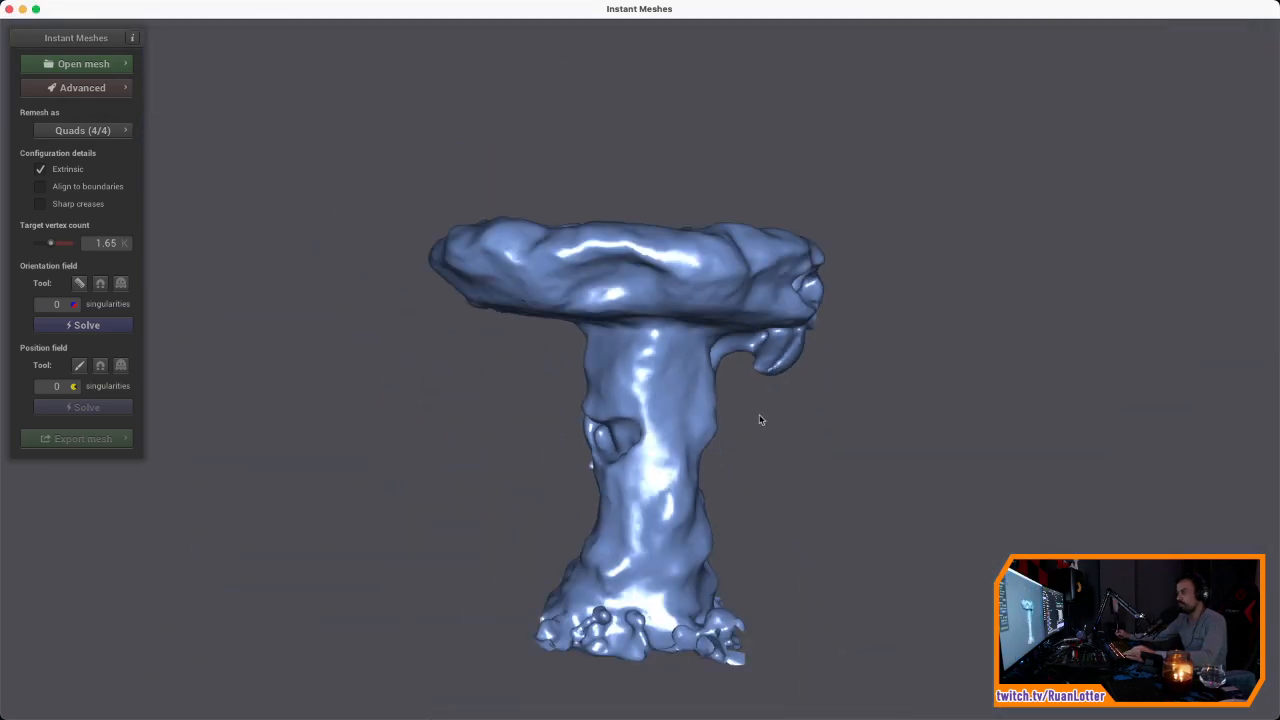
pyautogui.moveTo(611, 272); pyautogui.dragTo(646, 299)
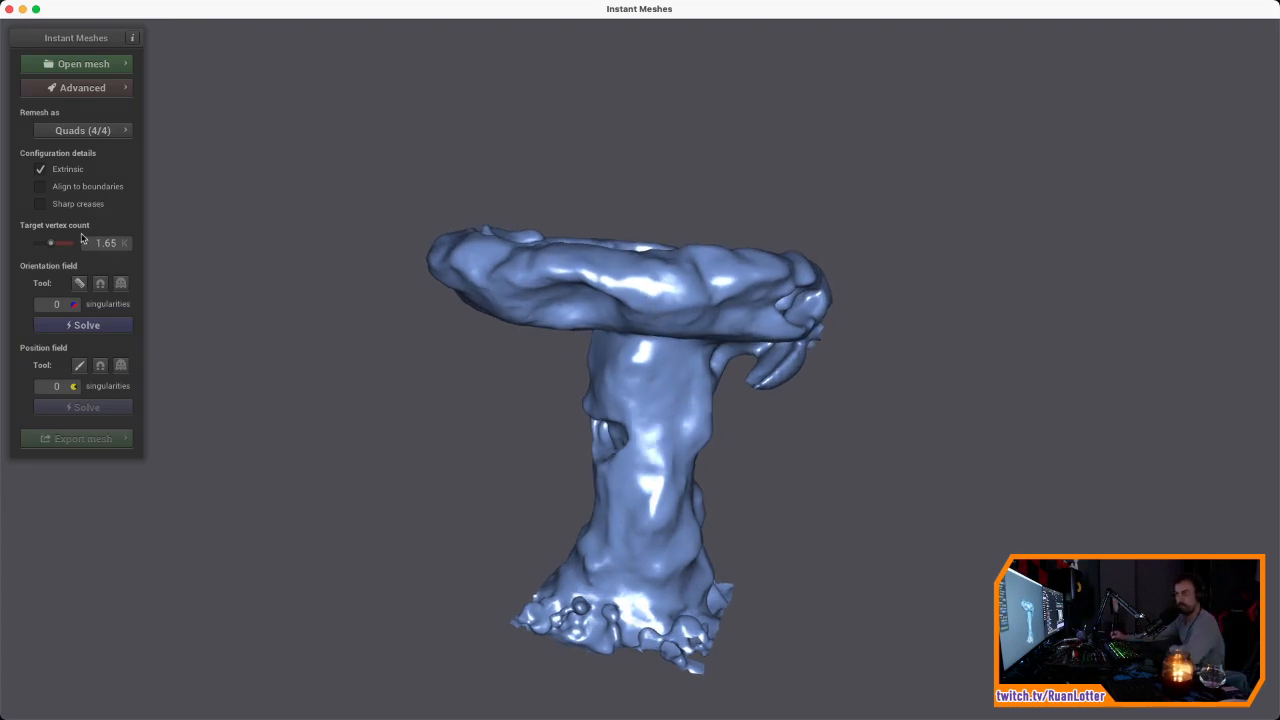
pyautogui.moveTo(489, 248); pyautogui.dragTo(480, 280)
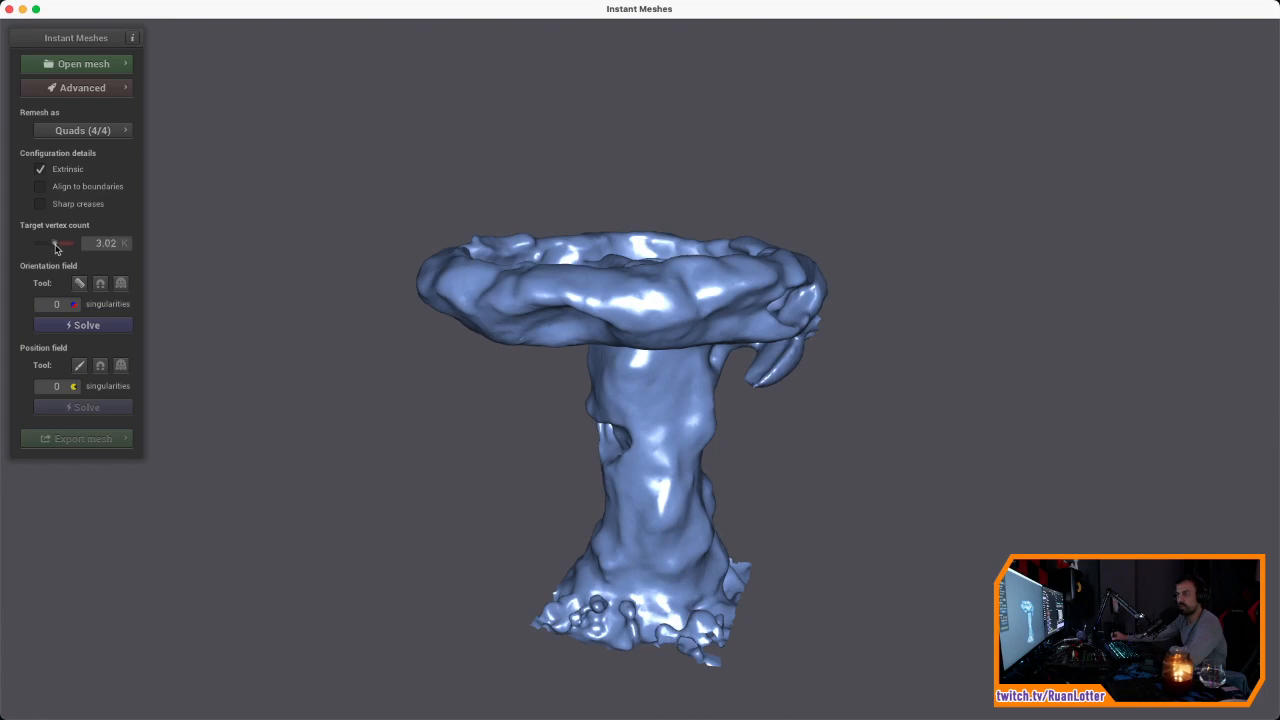
pyautogui.moveTo(55, 248); pyautogui.dragTo(55, 248)
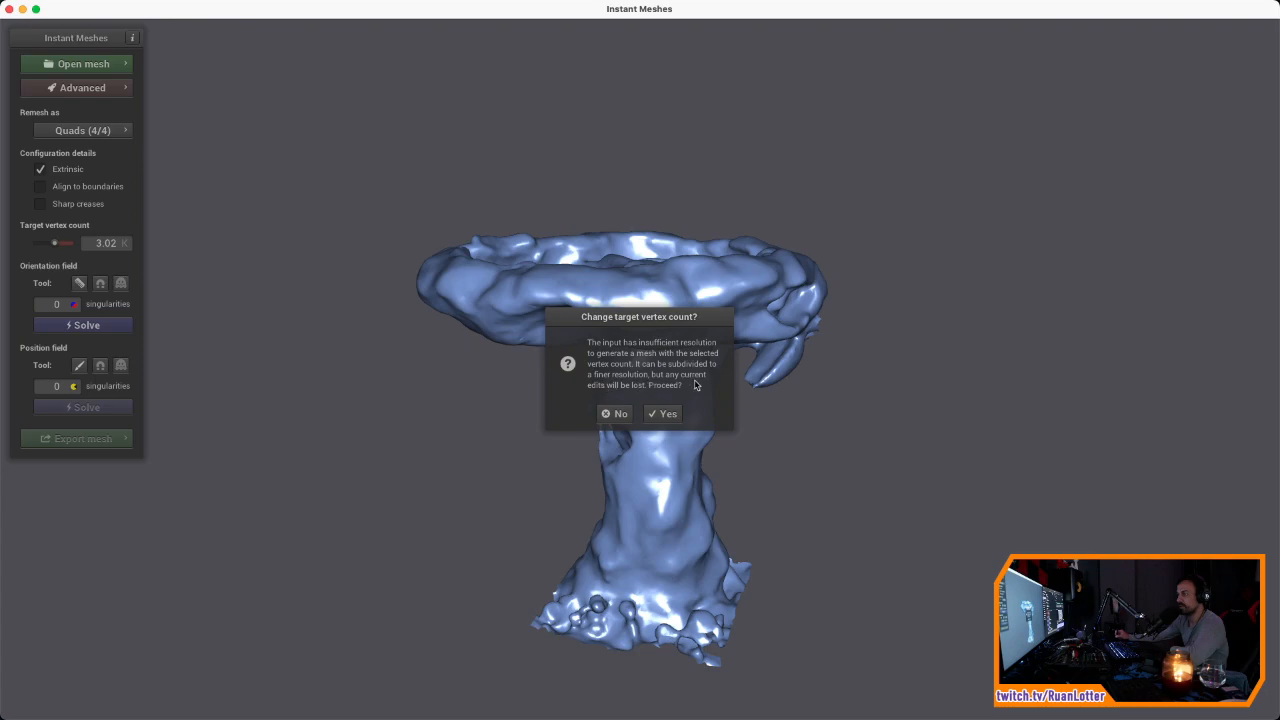
pyautogui.click(617, 412)
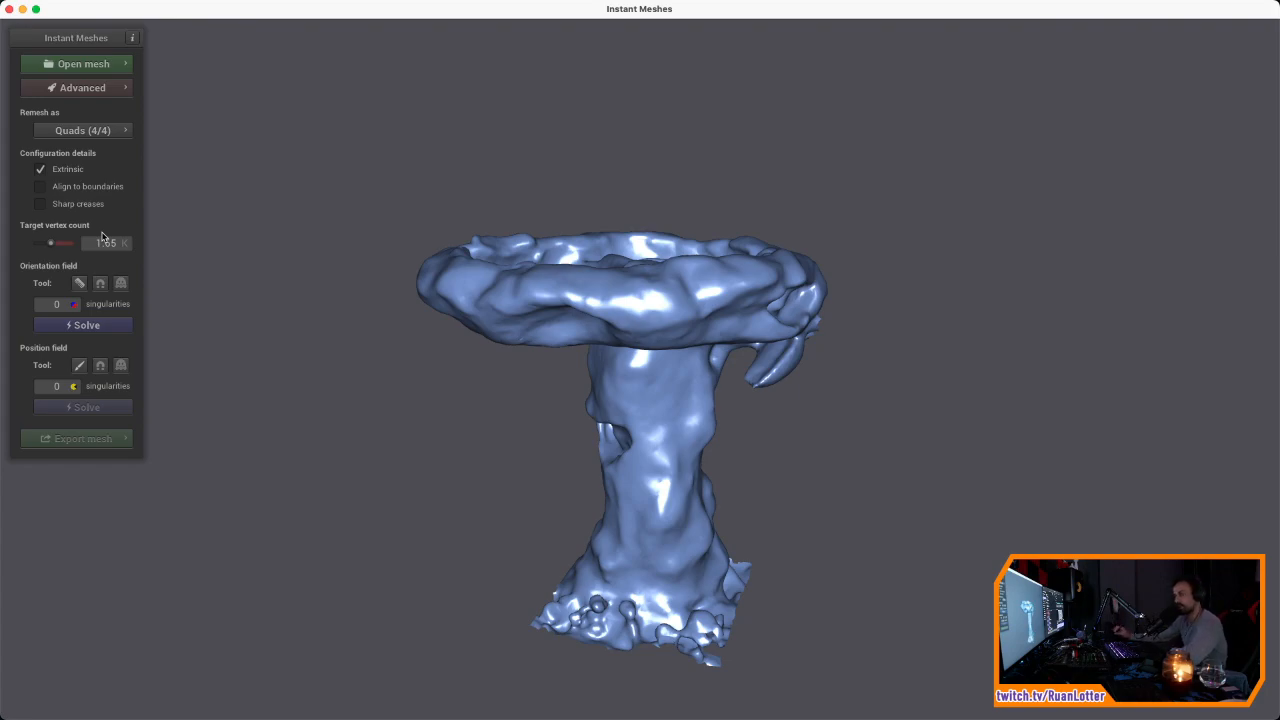
# Step: Solve the orientation field and the position field of the high-poly birdbath for a quad remesh
pyautogui.click(86, 325)
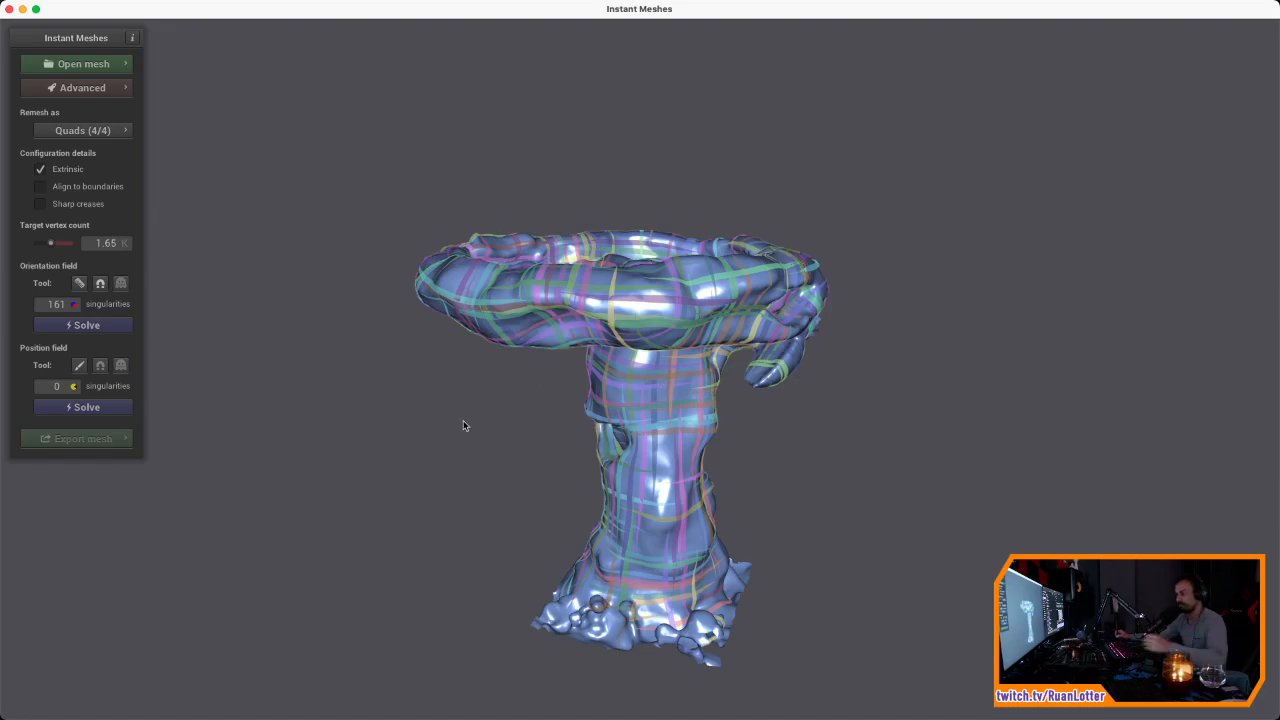
pyautogui.moveTo(656, 455); pyautogui.dragTo(640, 325)
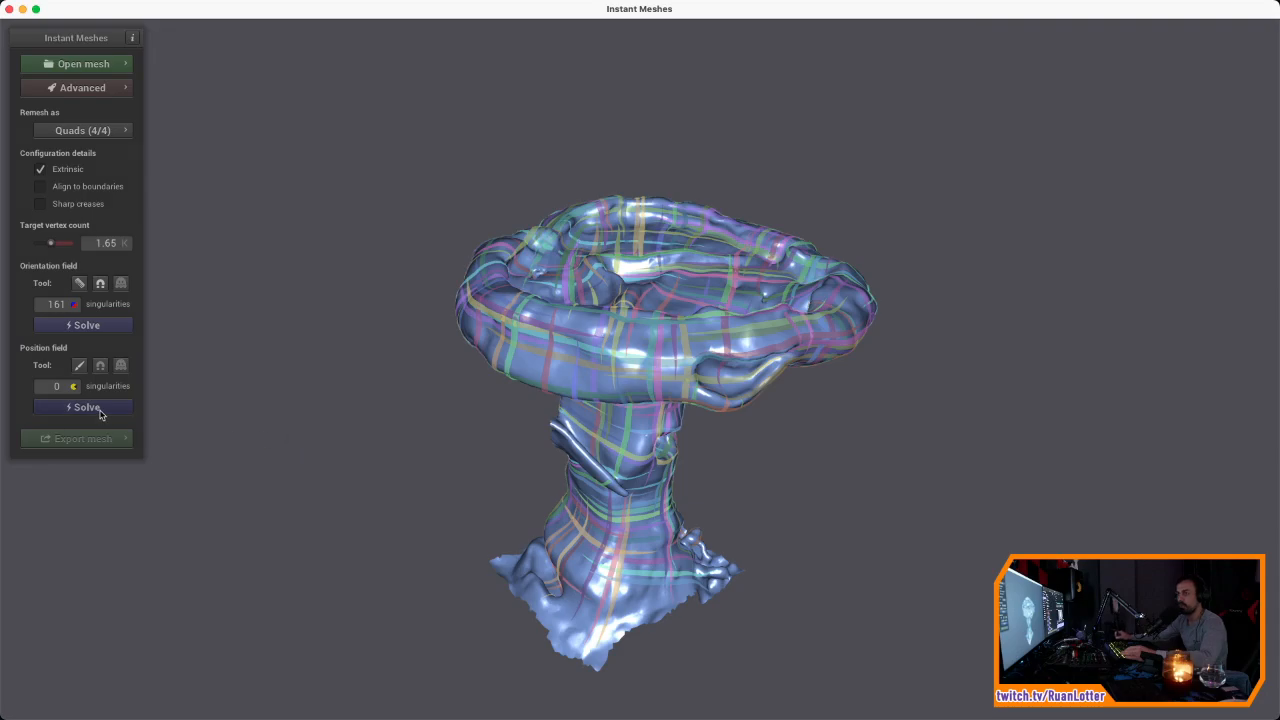
pyautogui.click(87, 407)
pyautogui.moveTo(646, 430); pyautogui.dragTo(600, 430)
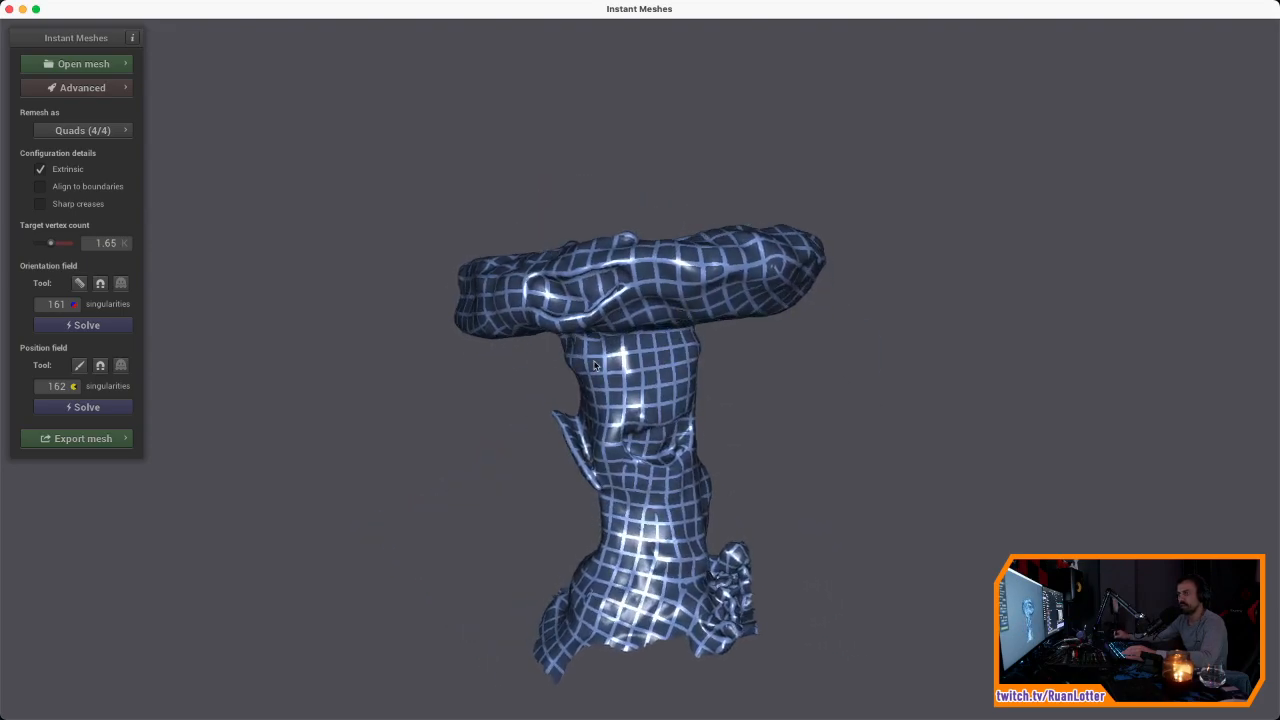
# Step: Extract the quad mesh from the solved fields and check it from several sides
pyautogui.click(88, 439)
pyautogui.click(233, 348)
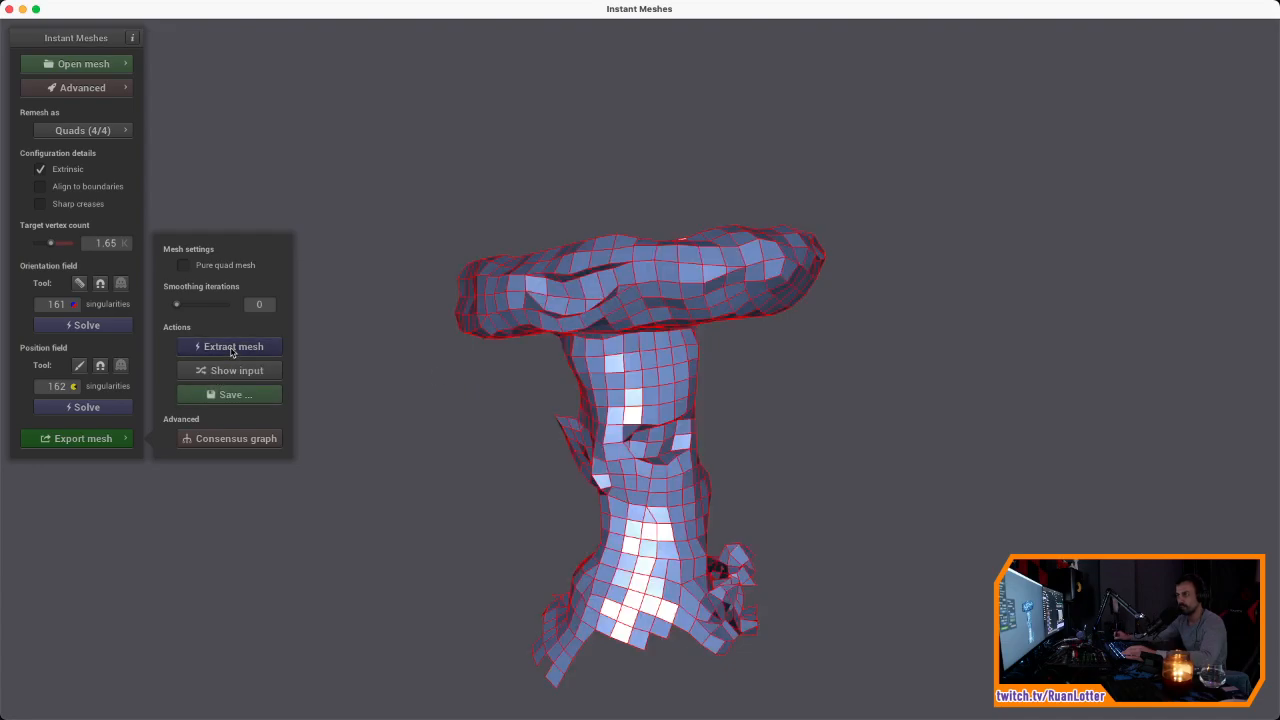
pyautogui.moveTo(492, 303); pyautogui.dragTo(380, 389)
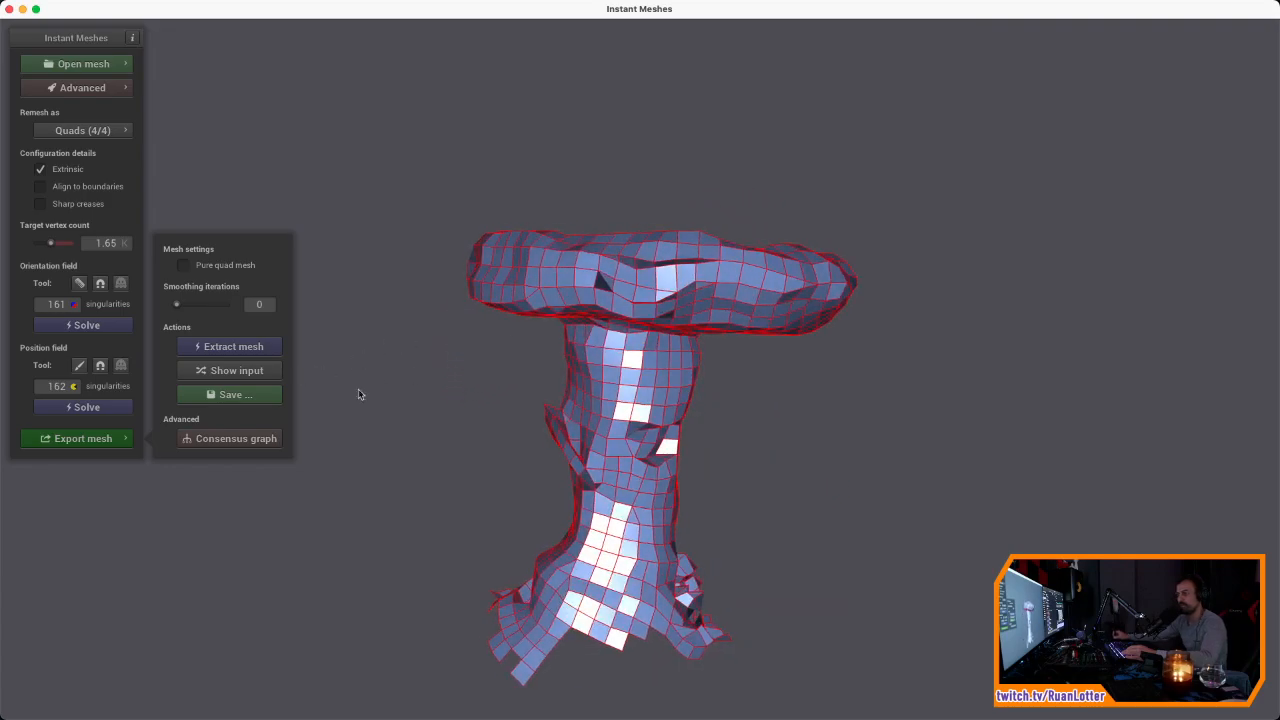
pyautogui.moveTo(569, 435); pyautogui.dragTo(570, 392)
pyautogui.moveTo(562, 320); pyautogui.dragTo(610, 368)
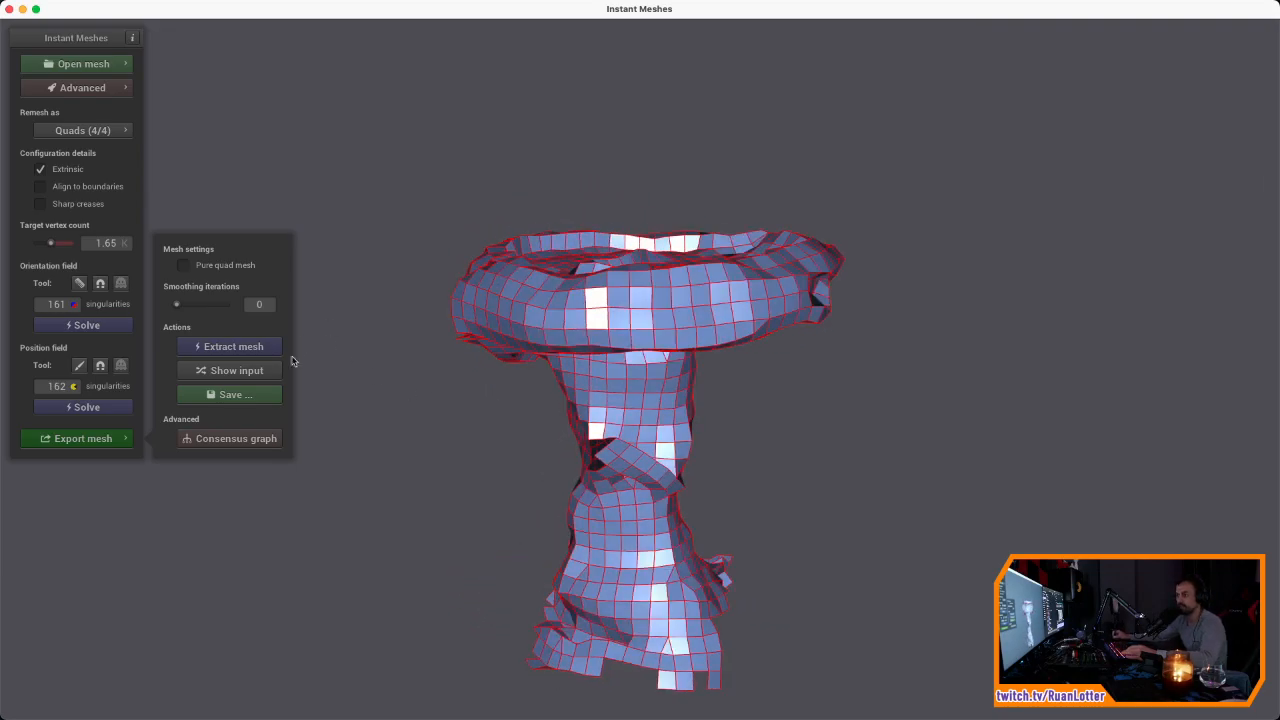
# Step: Save the extracted mesh as WaterFeature_LowPoly in the WaterFeature folder inside 3DScans
pyautogui.click(233, 395)
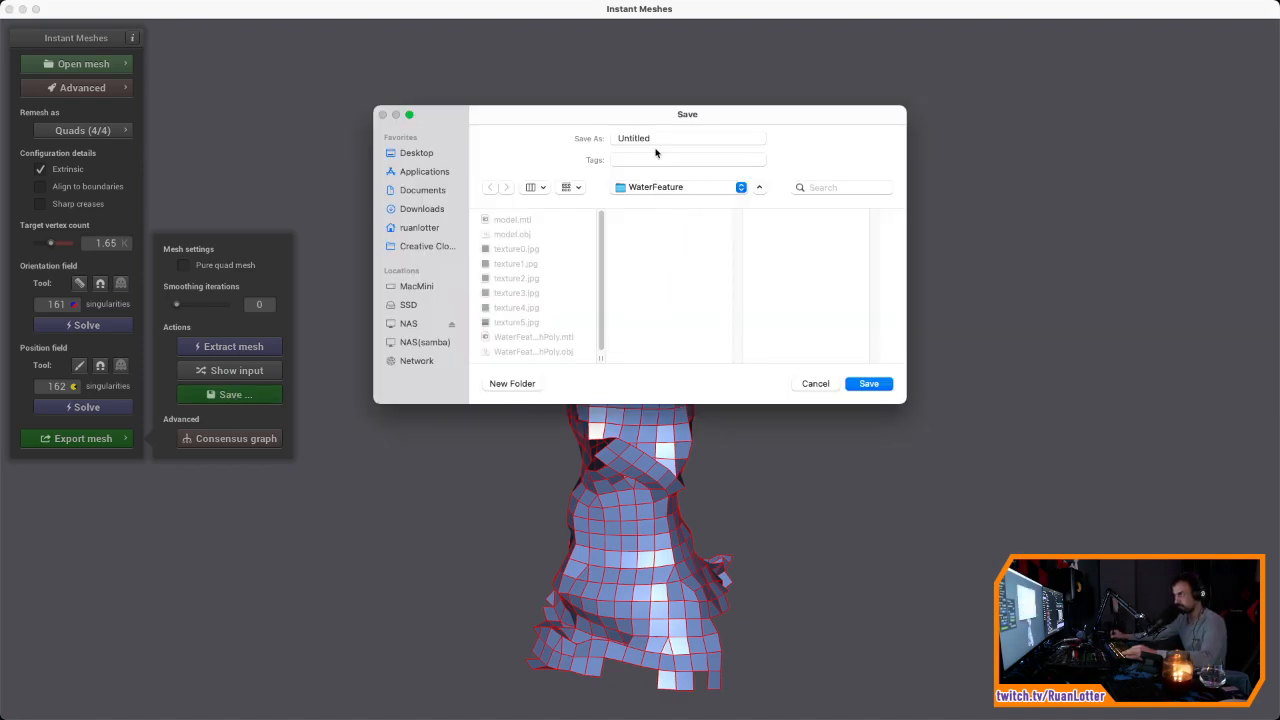
pyautogui.click(661, 194)
pyautogui.click(668, 203)
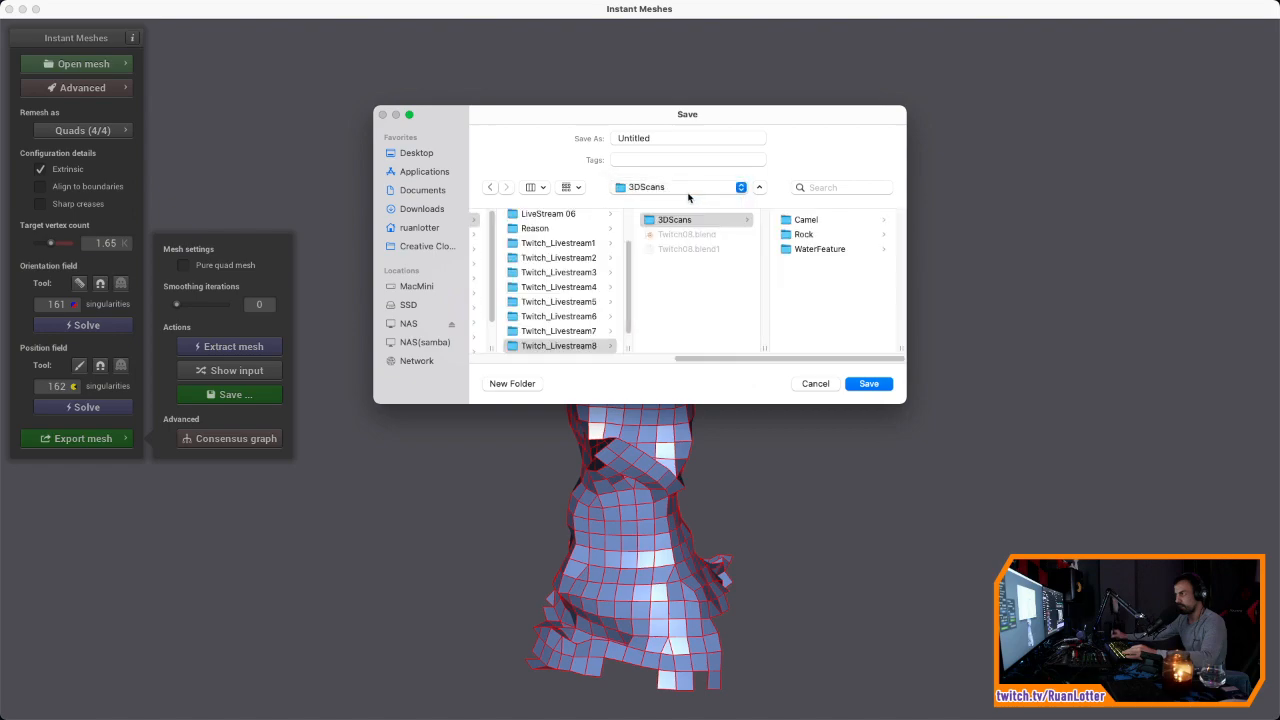
pyautogui.click(818, 250)
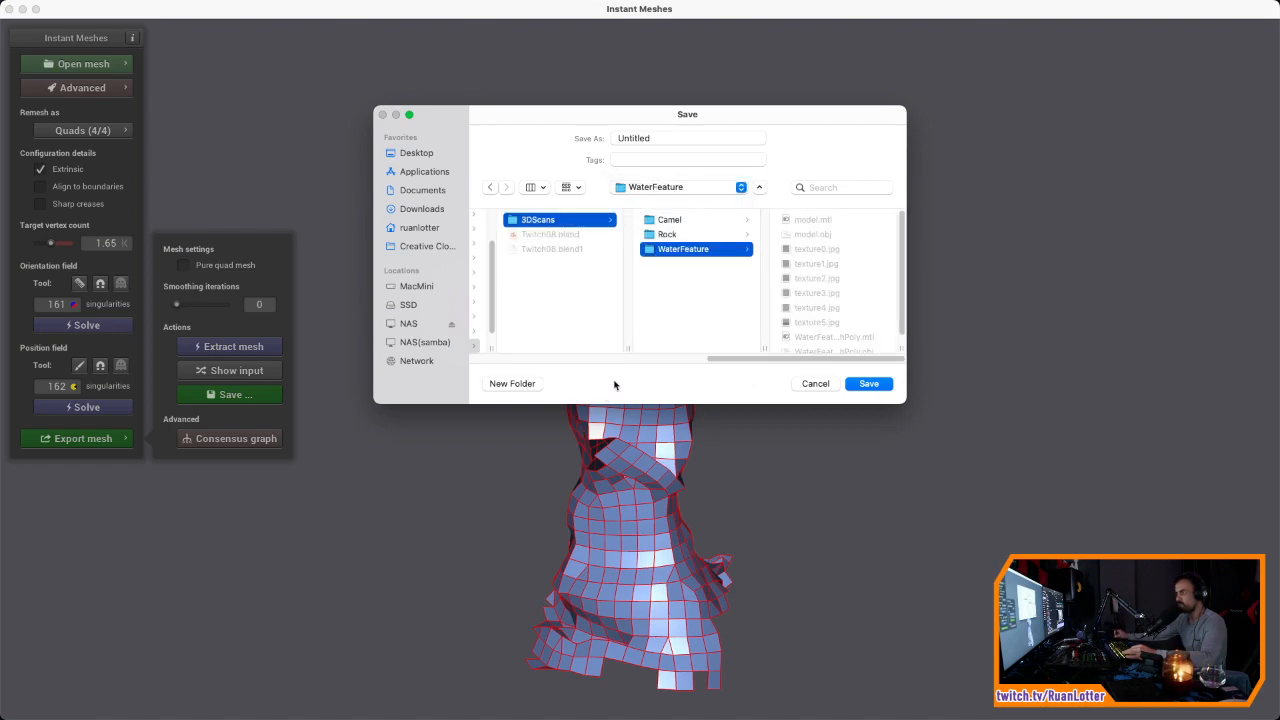
pyautogui.scroll(-1, 897, 308)
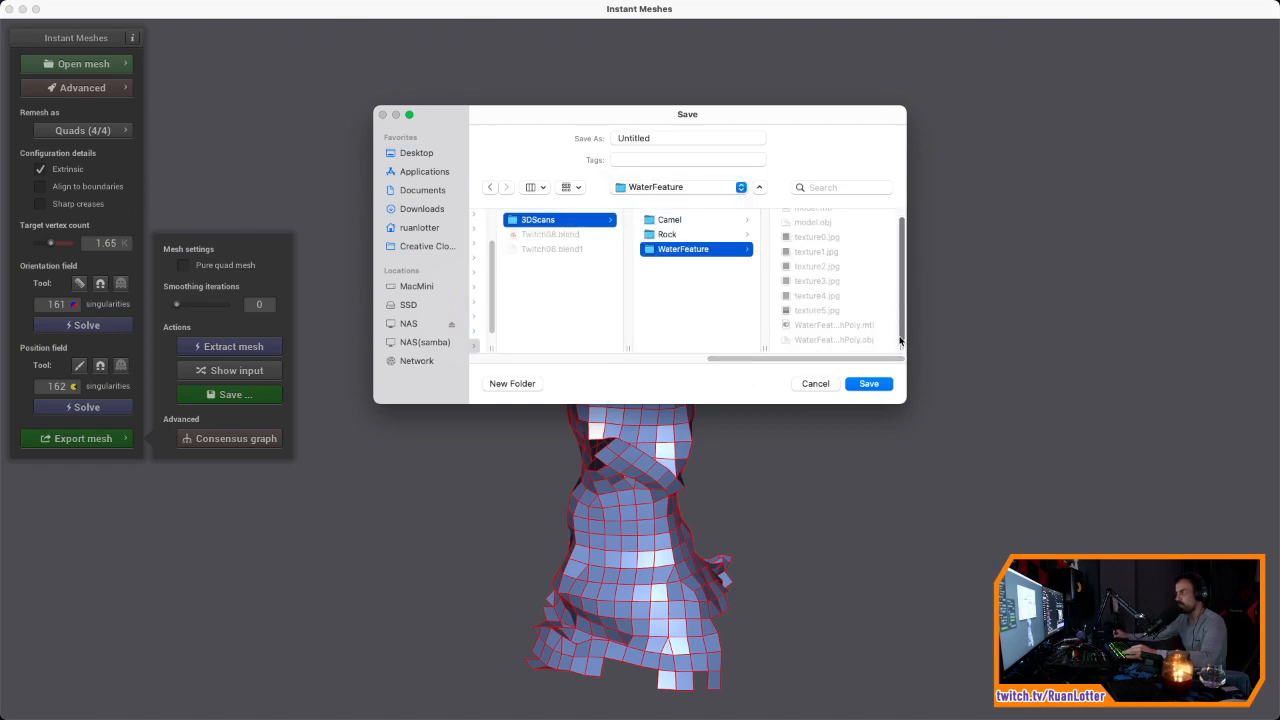
pyautogui.click(832, 341)
pyautogui.click(678, 140)
pyautogui.write('Low')
pyautogui.press('Delete')
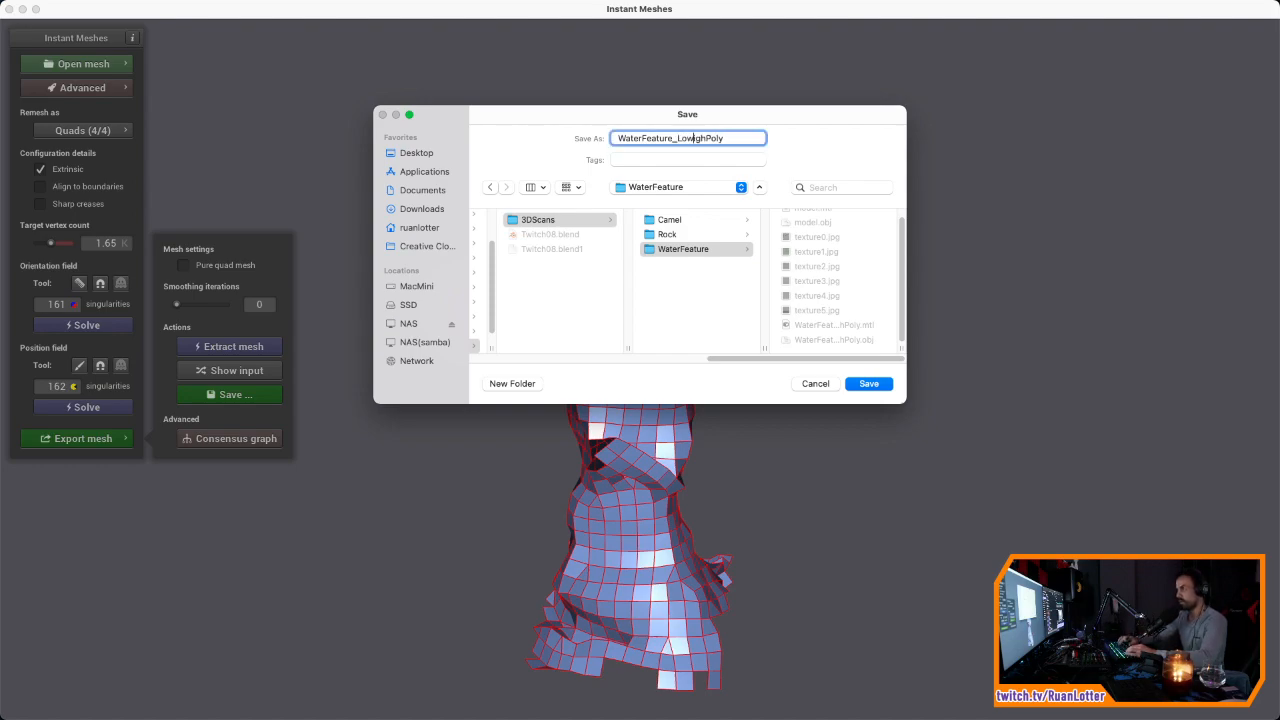
pyautogui.press('Return')
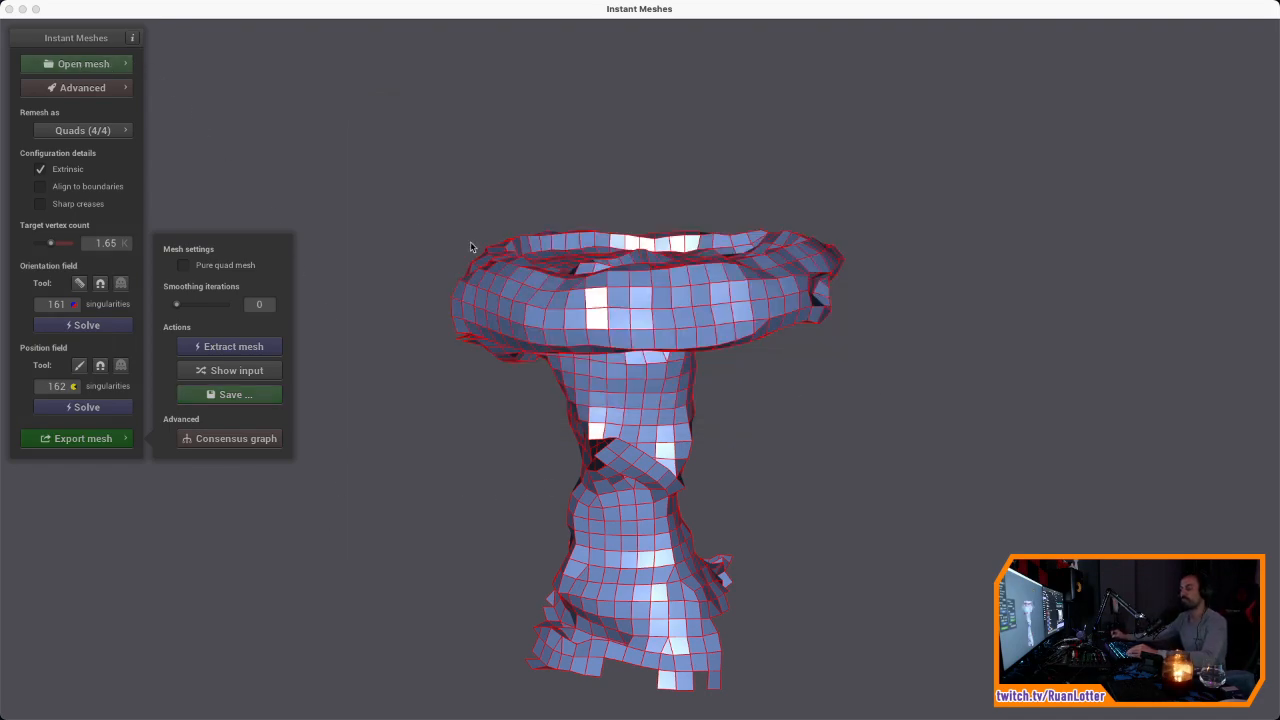
# Step: Switch to Blender and bring the textured birdbath in the Twitch08.blend scene into view
pyautogui.press('super+Tab')
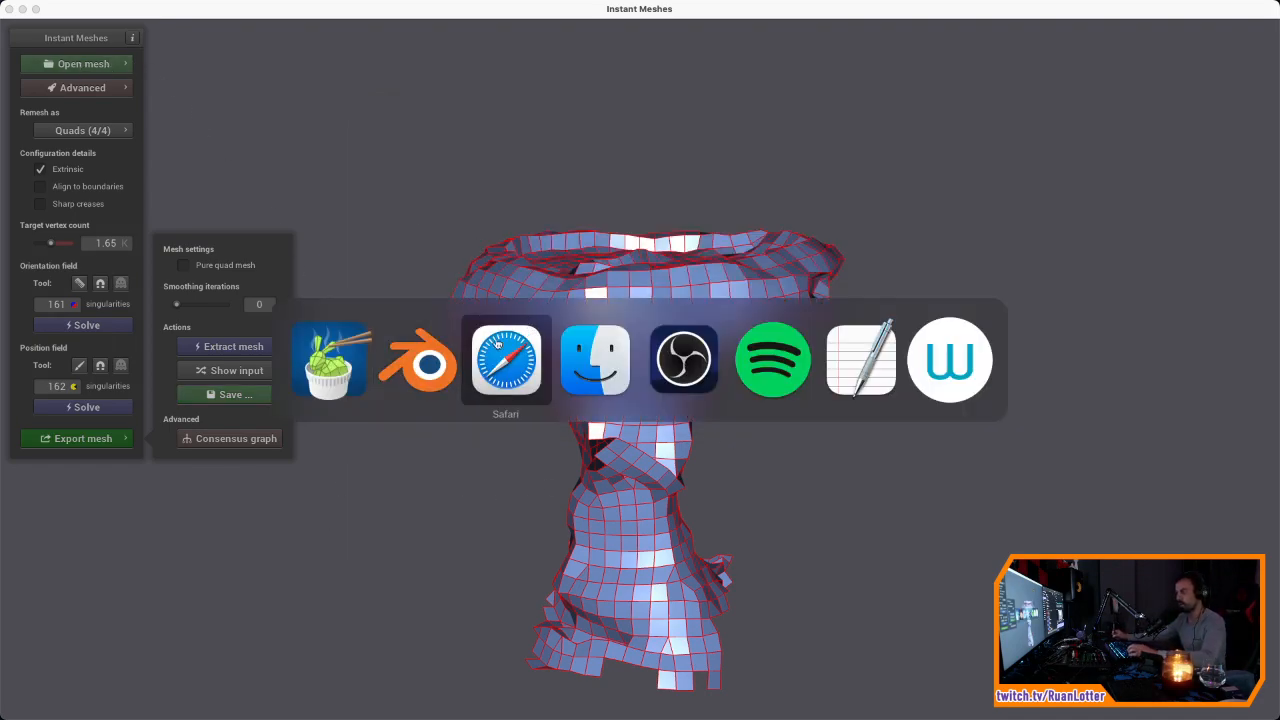
pyautogui.click(428, 360)
pyautogui.click(696, 405)
pyautogui.moveTo(696, 405); pyautogui.dragTo(746, 412, button='middle')
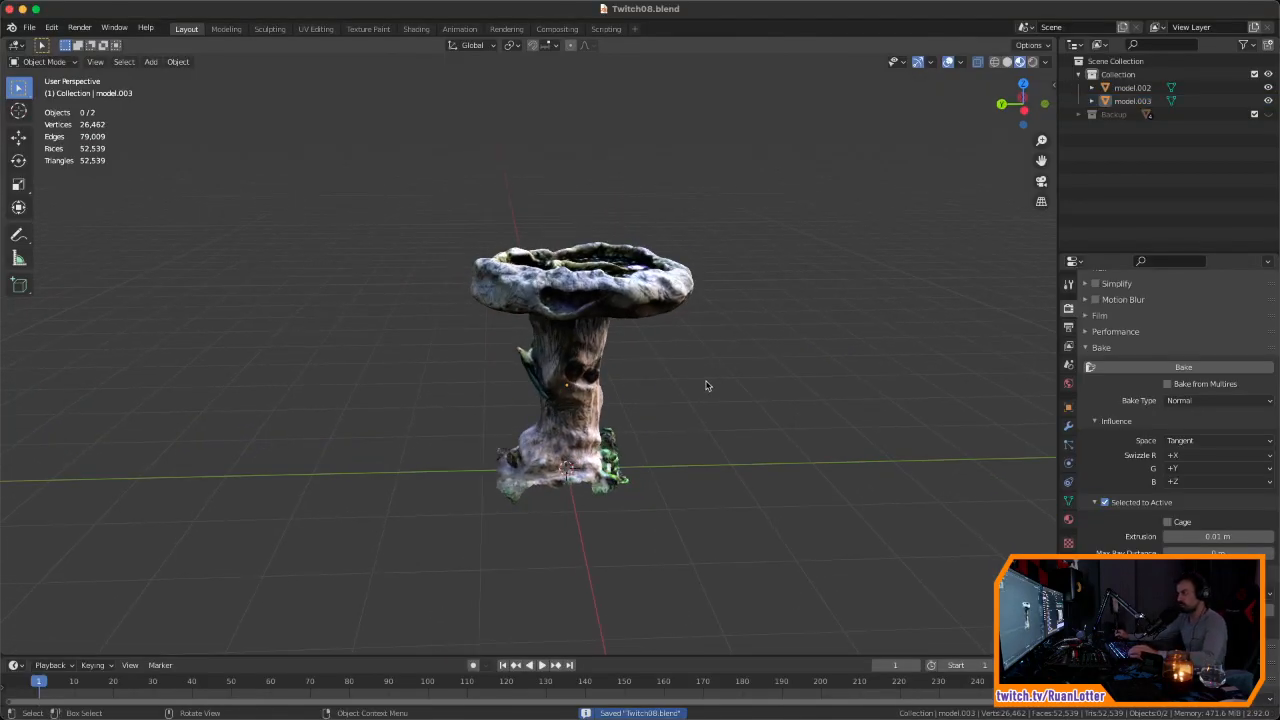
pyautogui.moveTo(678, 368); pyautogui.dragTo(650, 272, button='middle')
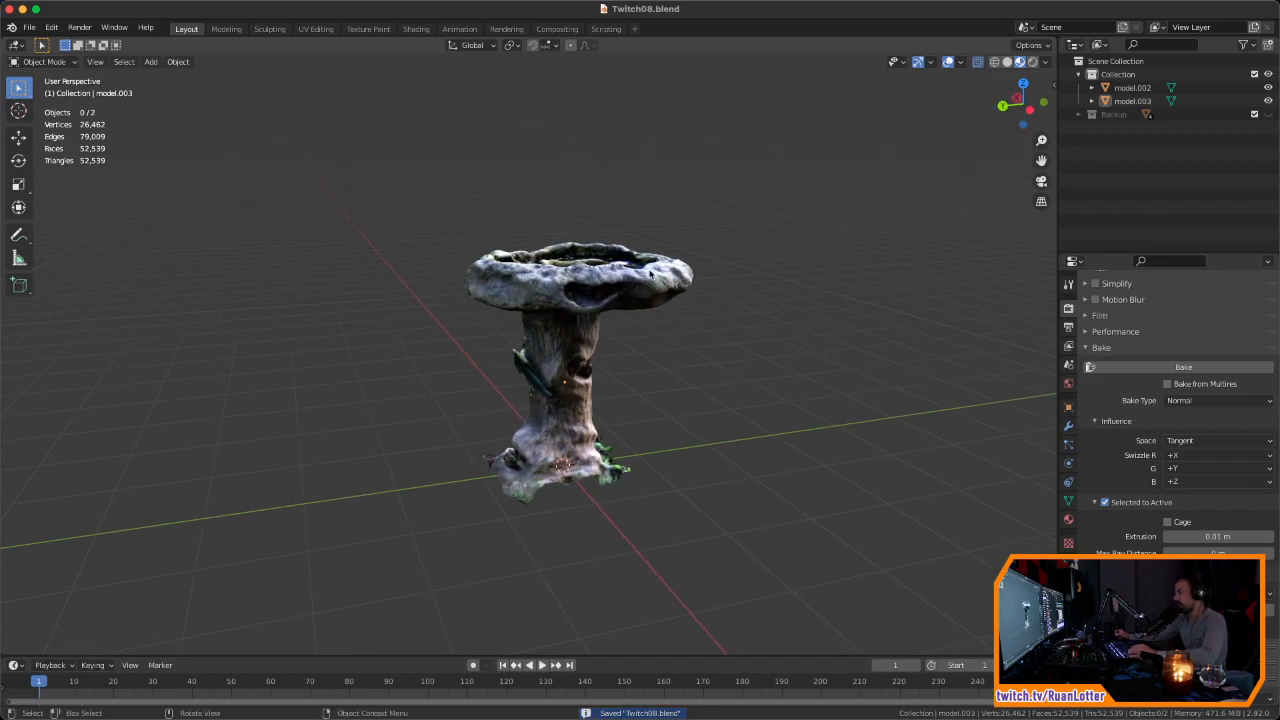
# Step: Import WaterFeature_LowPoly.obj from the WaterFeature folder as a Wavefront OBJ, save the scene and deselect the imported mesh
pyautogui.click(45, 29)
pyautogui.click(44, 30)
pyautogui.click(31, 30)
pyautogui.click(32, 30)
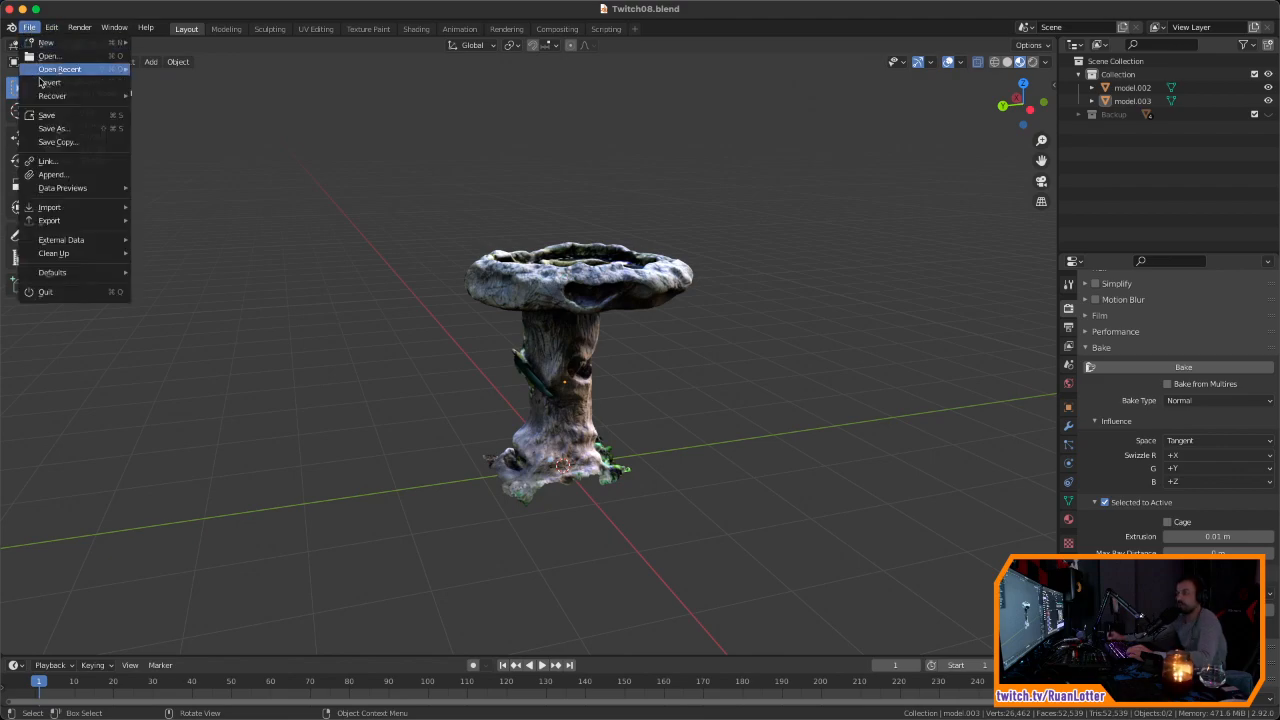
pyautogui.moveTo(64, 208)
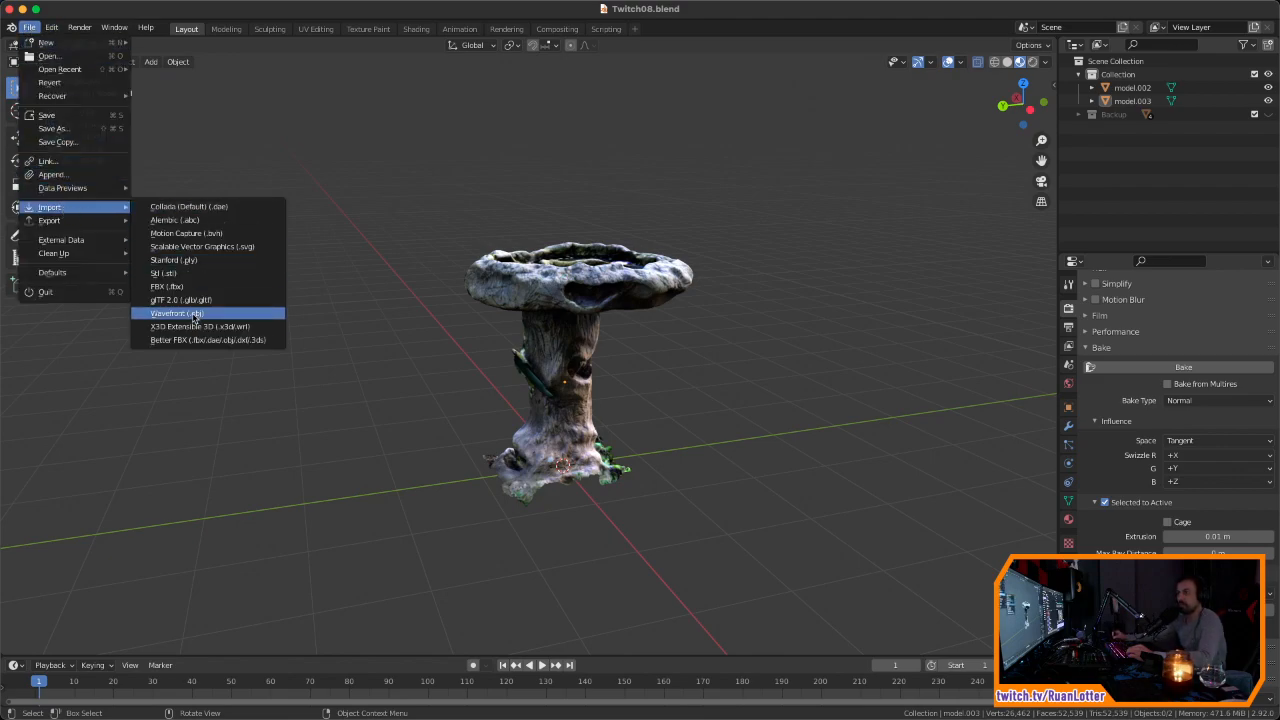
pyautogui.click(200, 314)
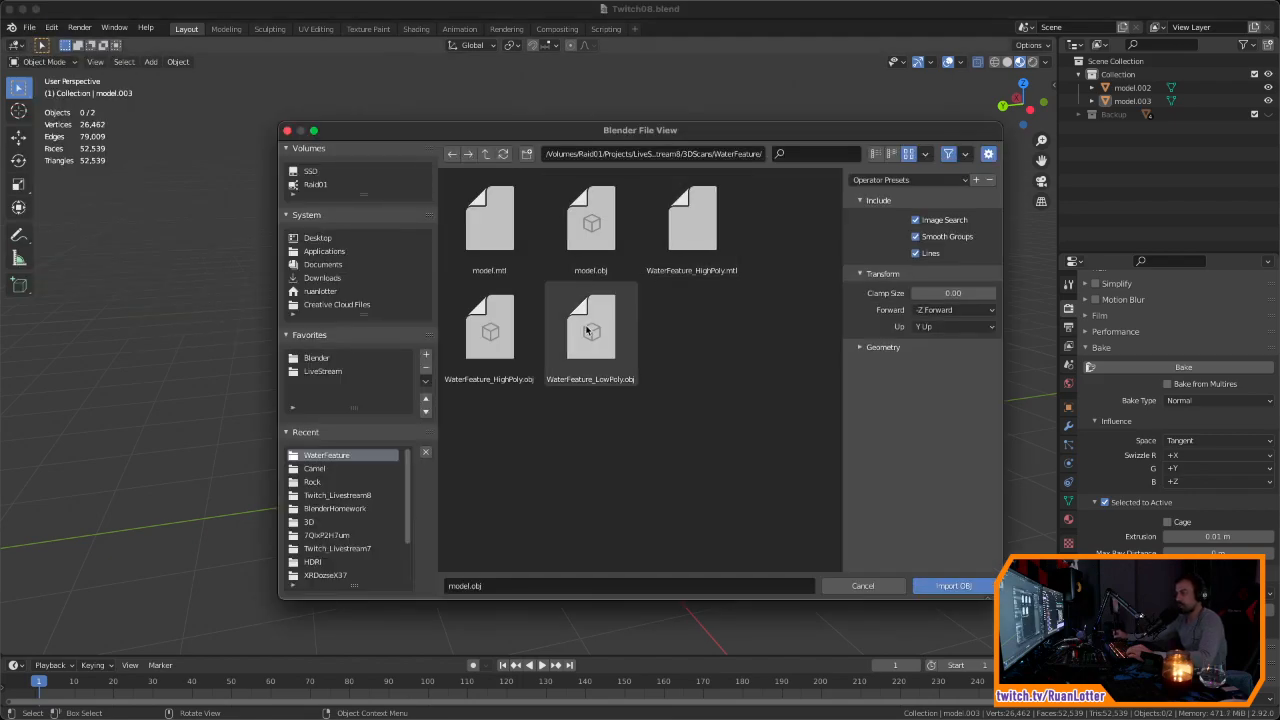
pyautogui.click(588, 331)
pyautogui.click(954, 585)
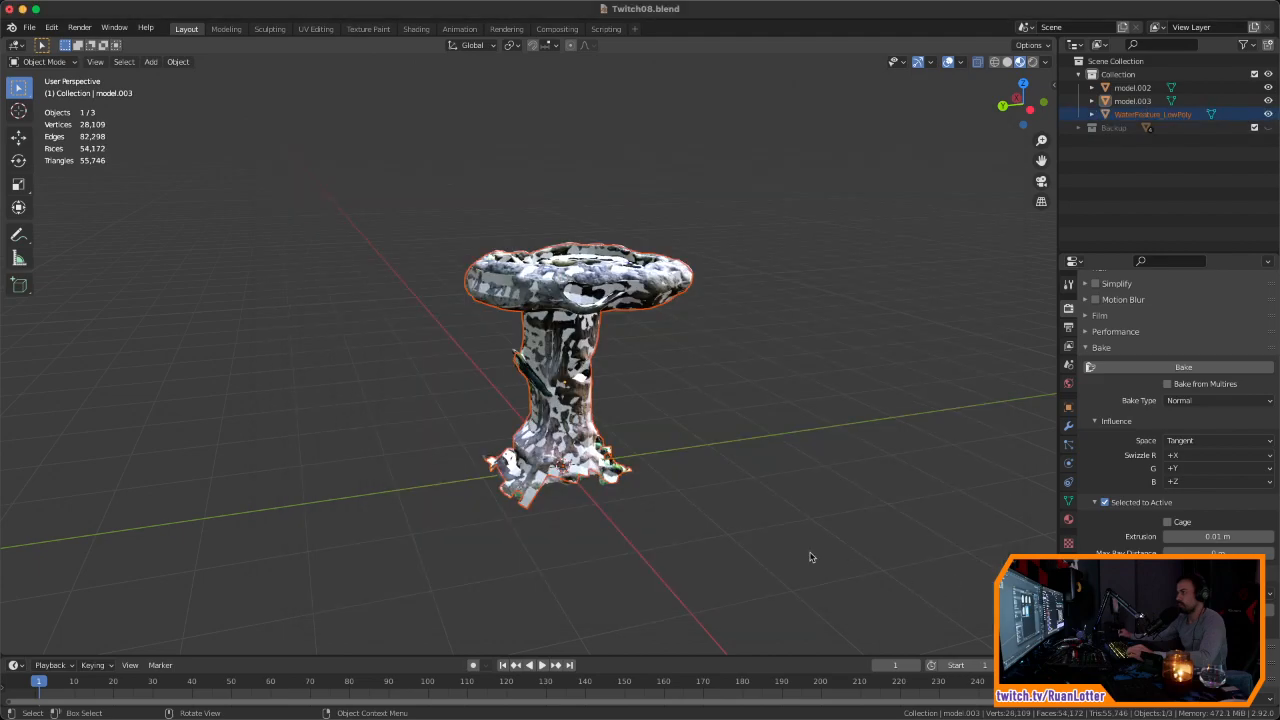
pyautogui.moveTo(707, 390)
pyautogui.mouseDown(button='middle')
pyautogui.moveTo(697, 309)
pyautogui.moveTo(671, 377)
pyautogui.moveTo(530, 383)
pyautogui.moveTo(686, 378)
pyautogui.mouseUp(button='middle')
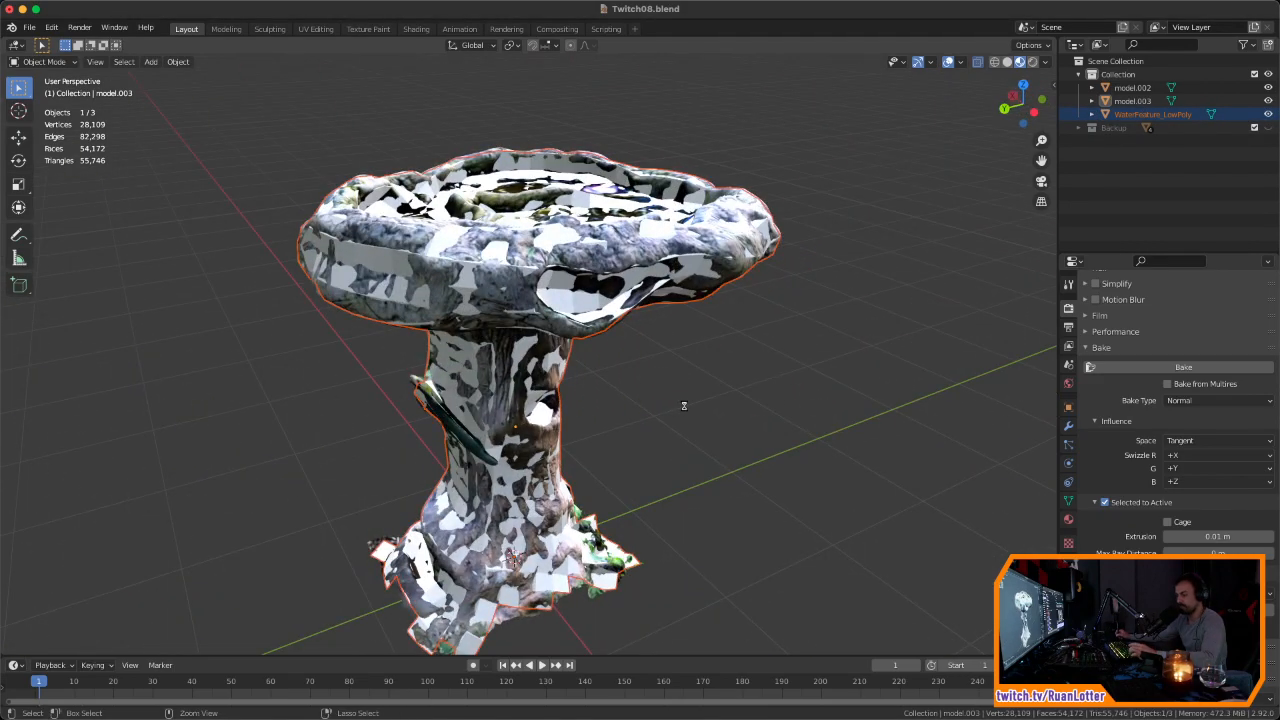
pyautogui.hotkey('ctrl', 's')
pyautogui.click(851, 271)
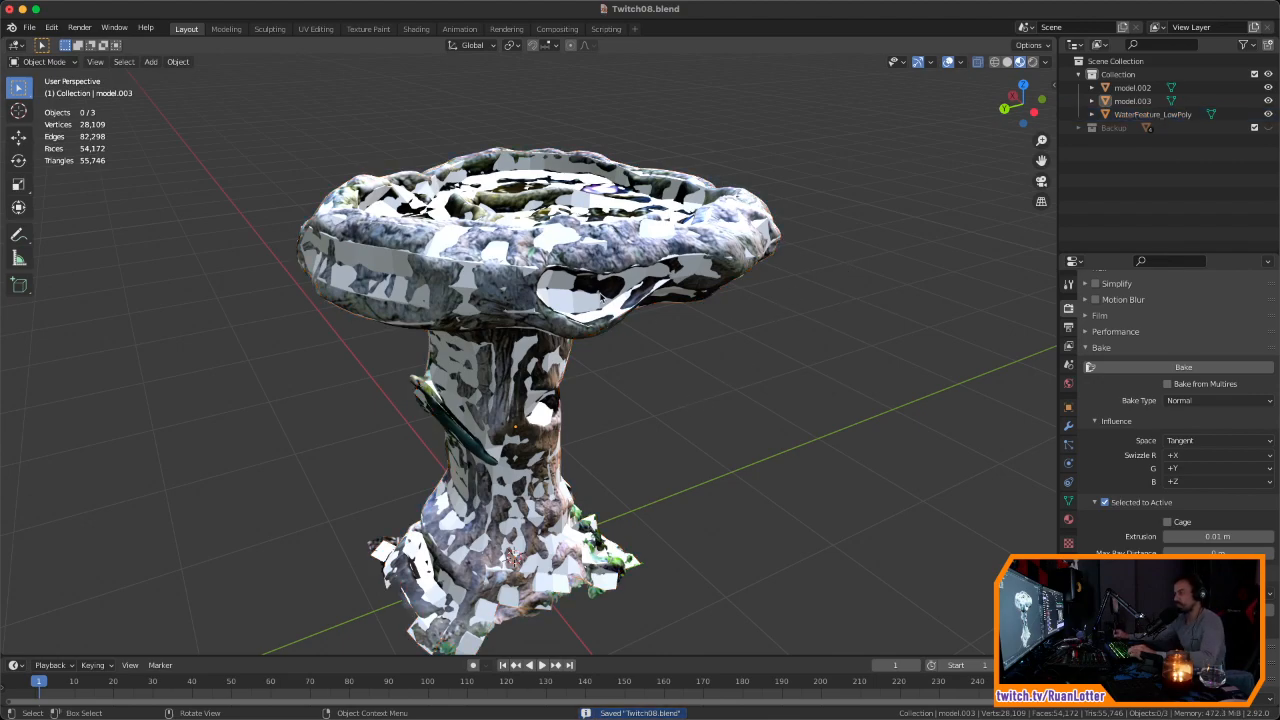
# Step: Check which mesh each outliner object represents and delete the leftover model.002 object
pyautogui.click(570, 300)
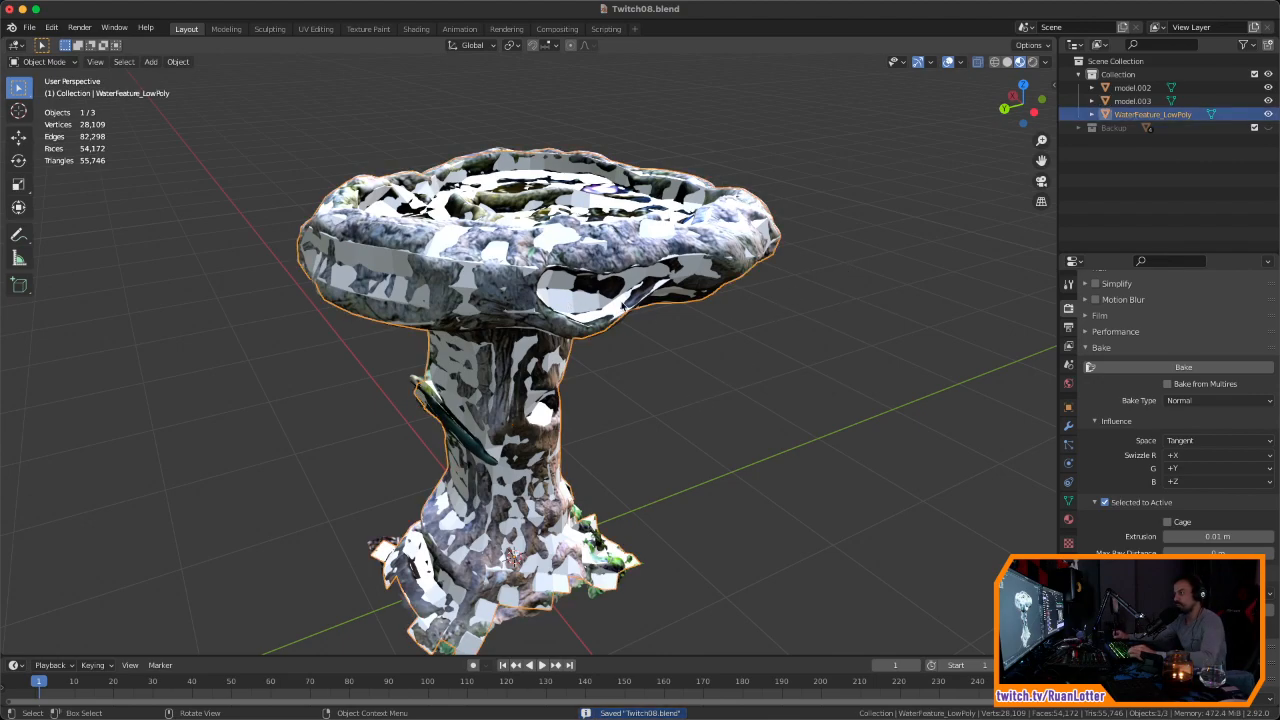
pyautogui.click(1132, 88)
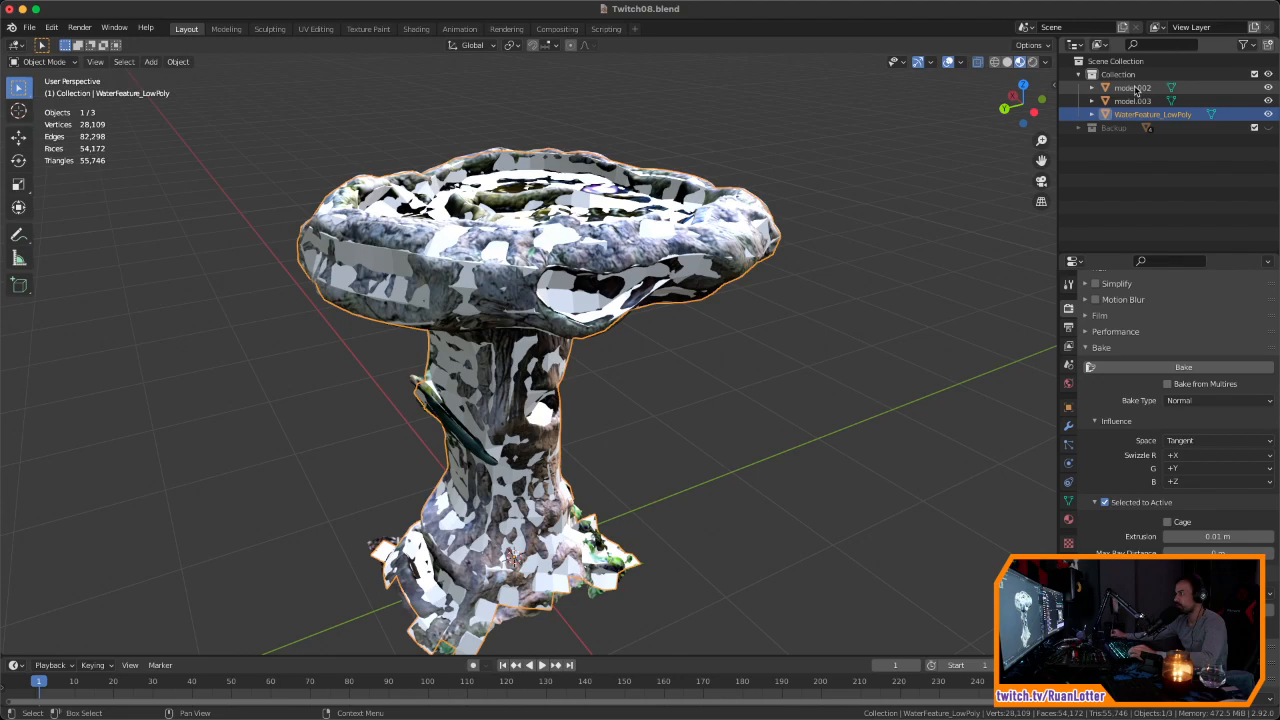
pyautogui.scroll(-2, 829, 298)
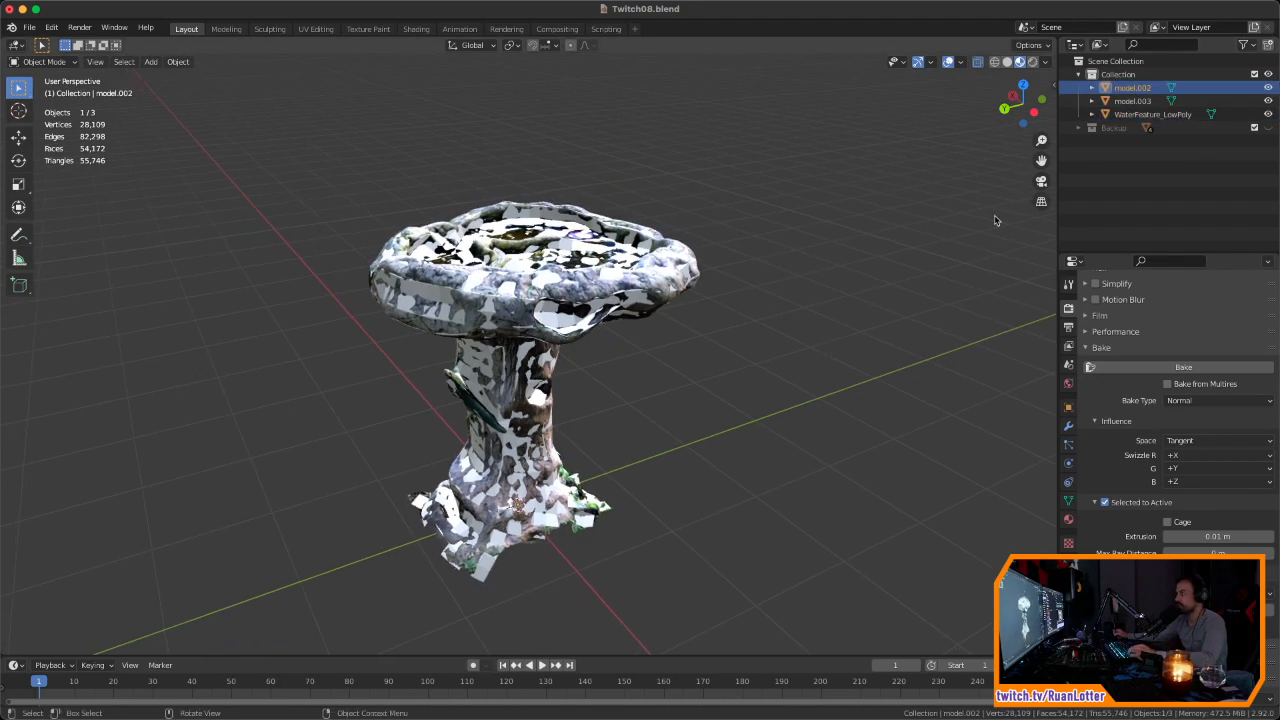
pyautogui.click(1132, 101)
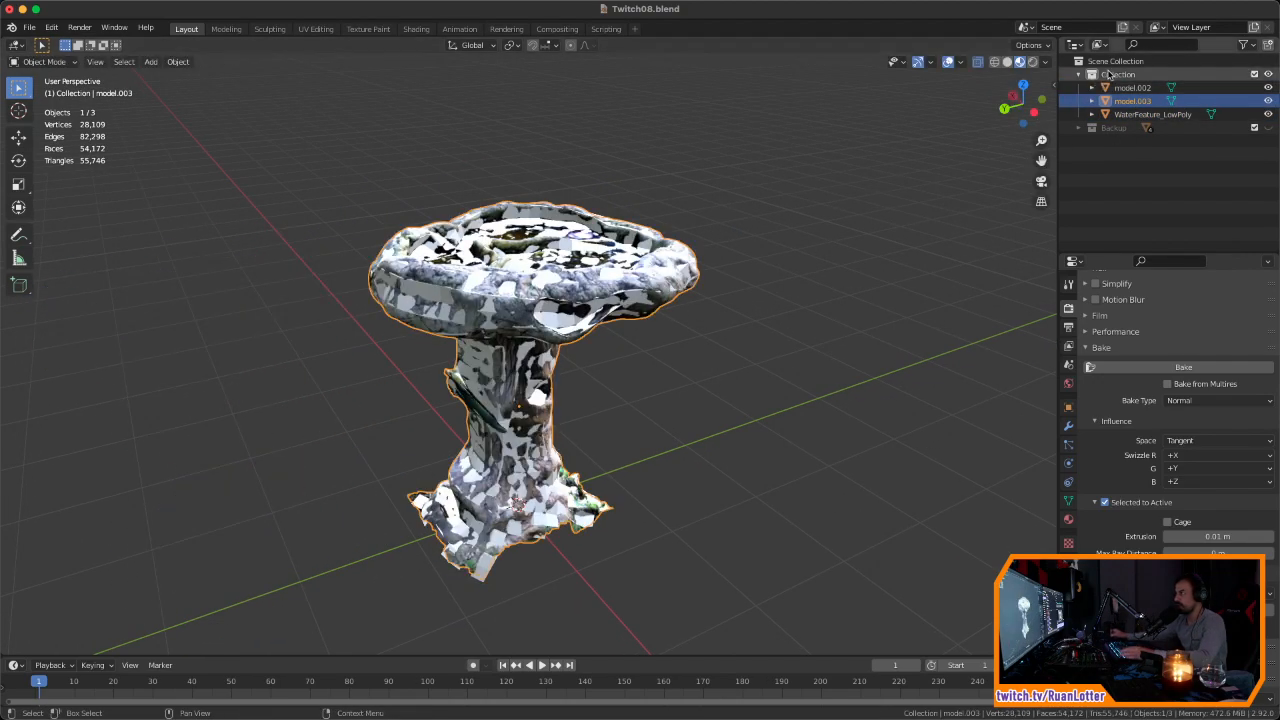
pyautogui.press('Delete')
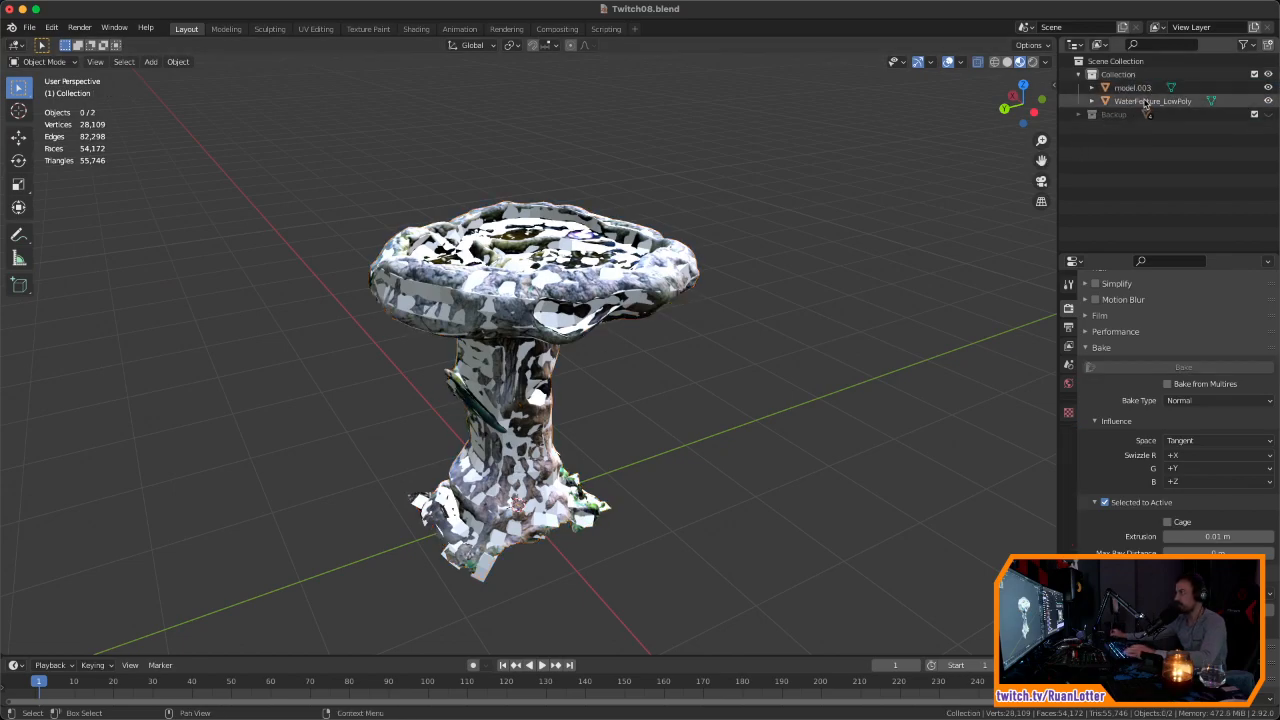
# Step: Rename the model.003 object as HighPoly and save the scene
pyautogui.click(1141, 87)
pyautogui.write('HighPoly')
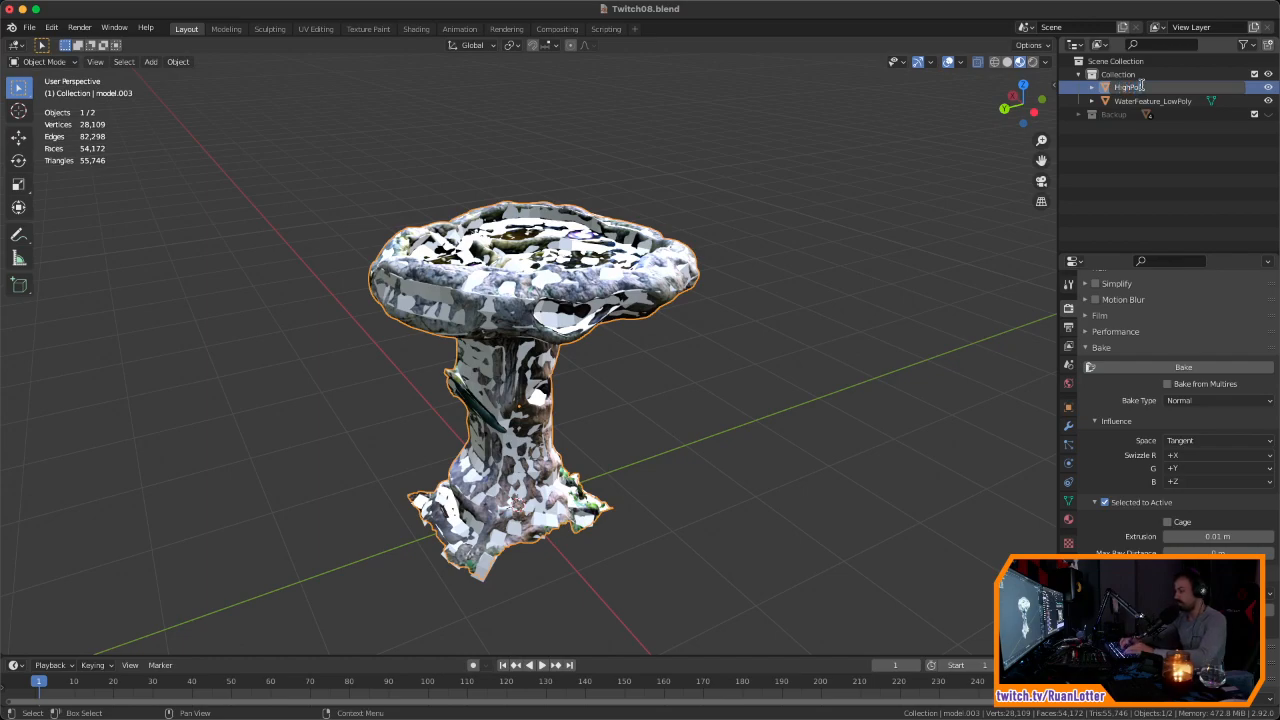
pyautogui.press('Return')
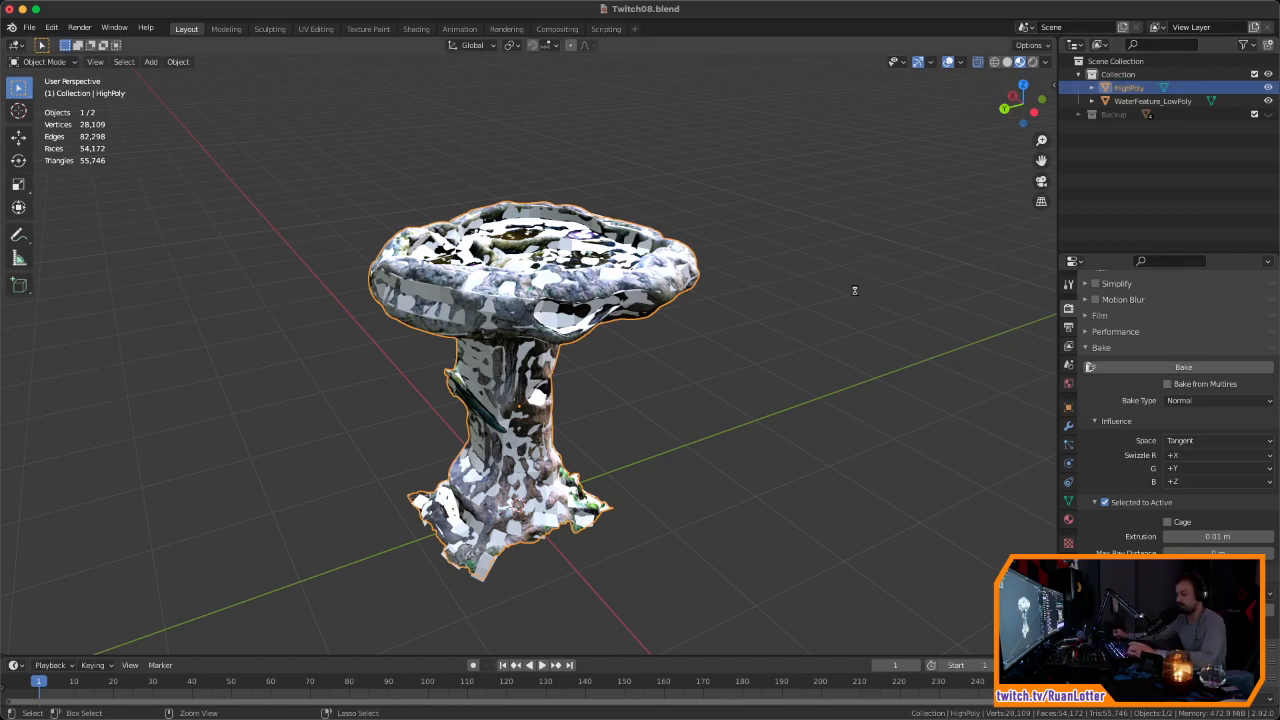
pyautogui.hotkey('ctrl', 's')
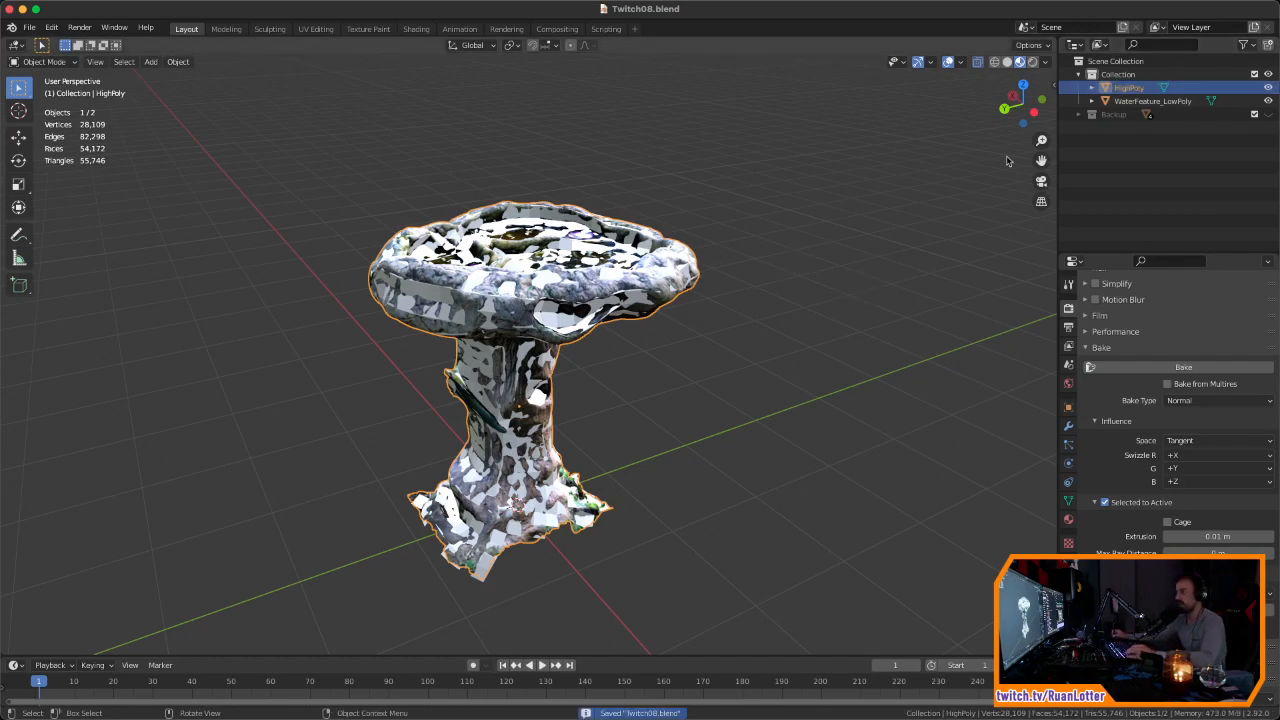
# Step: Select the WaterFeature_LowPoly mesh and open it in the UV Editing workspace
pyautogui.click(567, 290)
pyautogui.scroll(2, 533, 390)
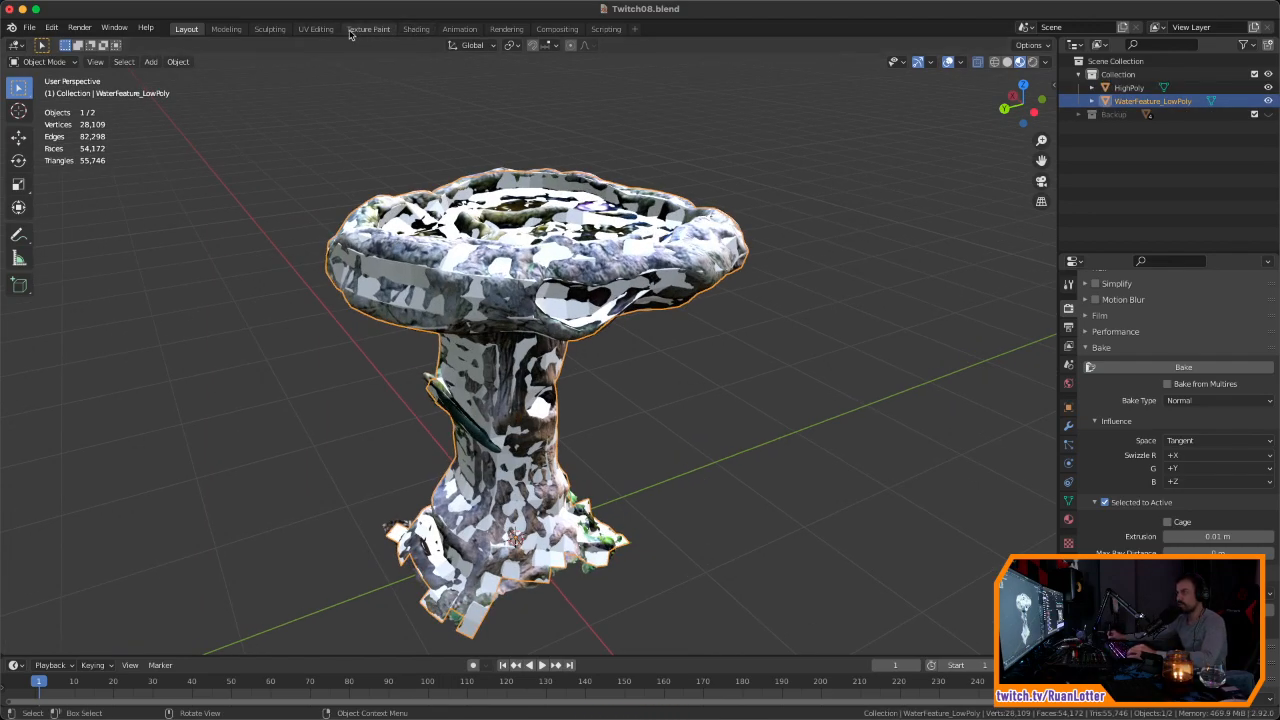
pyautogui.click(315, 28)
pyautogui.scroll(-2, 762, 271)
pyautogui.keyDown('shift'); pyautogui.moveTo(762, 271); pyautogui.dragTo(755, 357, button='middle'); pyautogui.keyUp('shift')
pyautogui.moveTo(816, 422); pyautogui.dragTo(816, 424, button='middle')
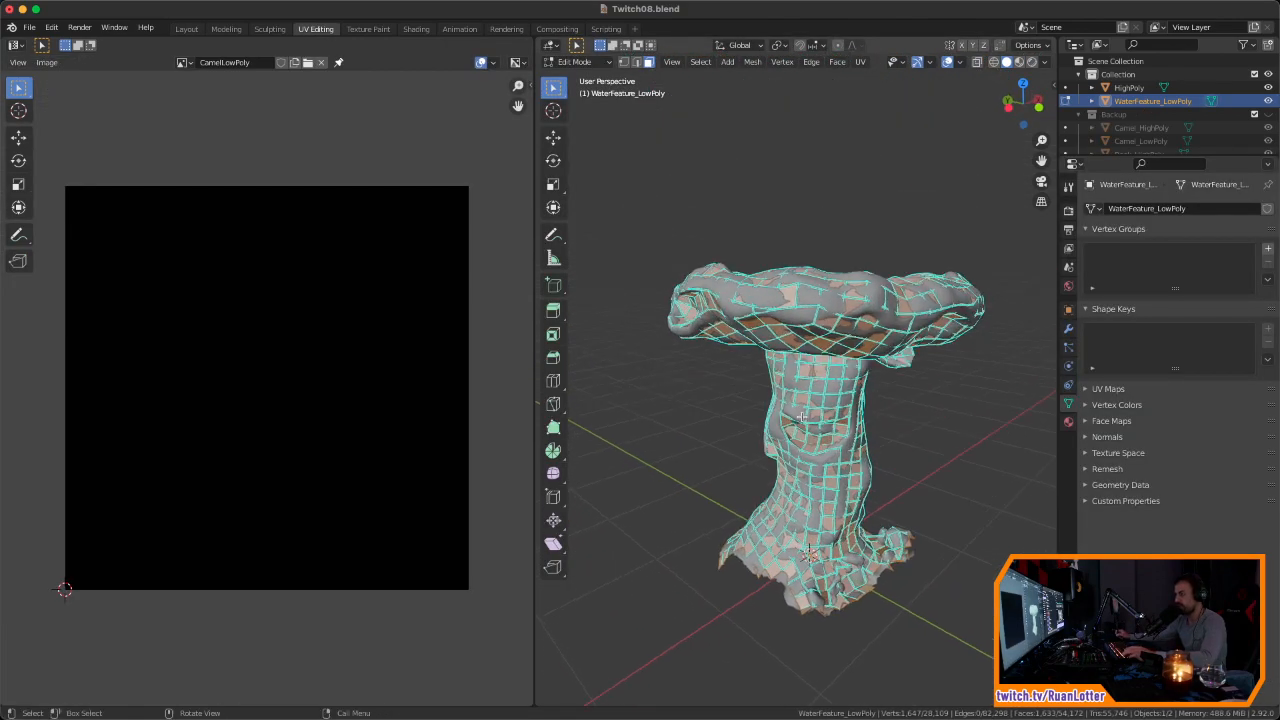
# Step: Clear the sharp marking from all edges of WaterFeature_LowPoly and switch to face selection mode
pyautogui.rightClick(813, 401)
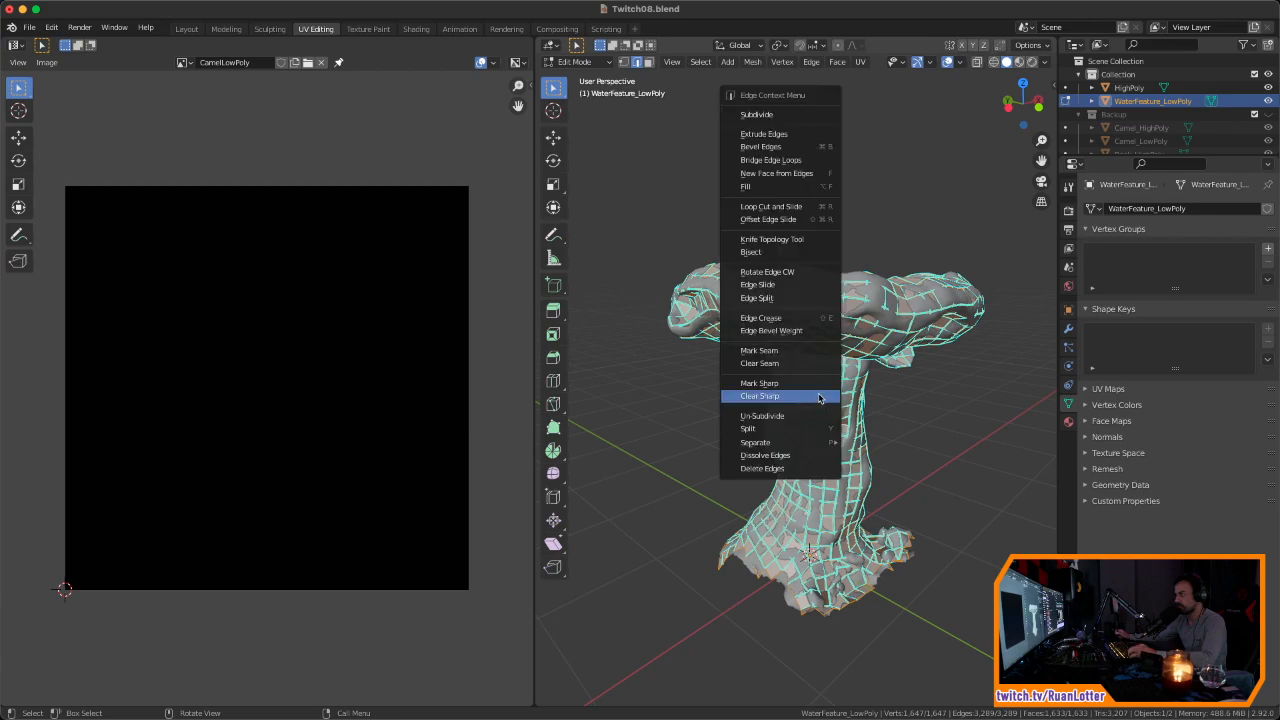
pyautogui.click(822, 397)
pyautogui.moveTo(869, 373); pyautogui.dragTo(856, 424, button='middle')
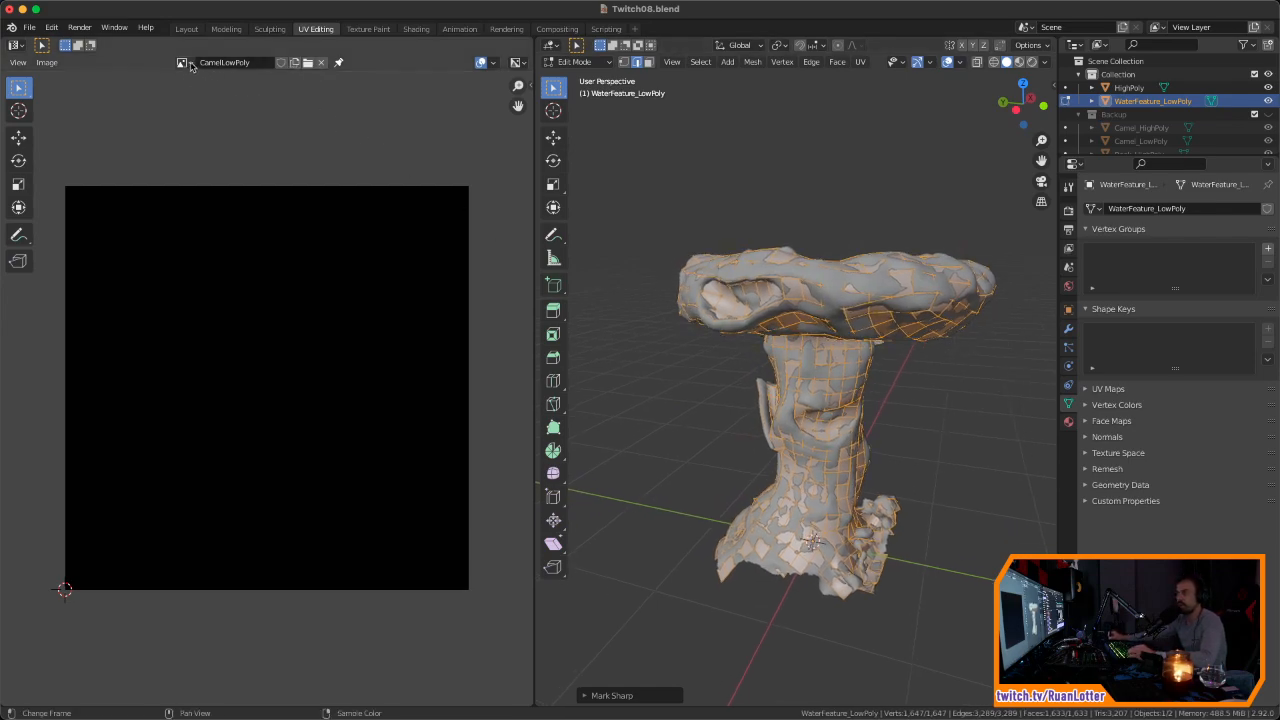
pyautogui.click(185, 63)
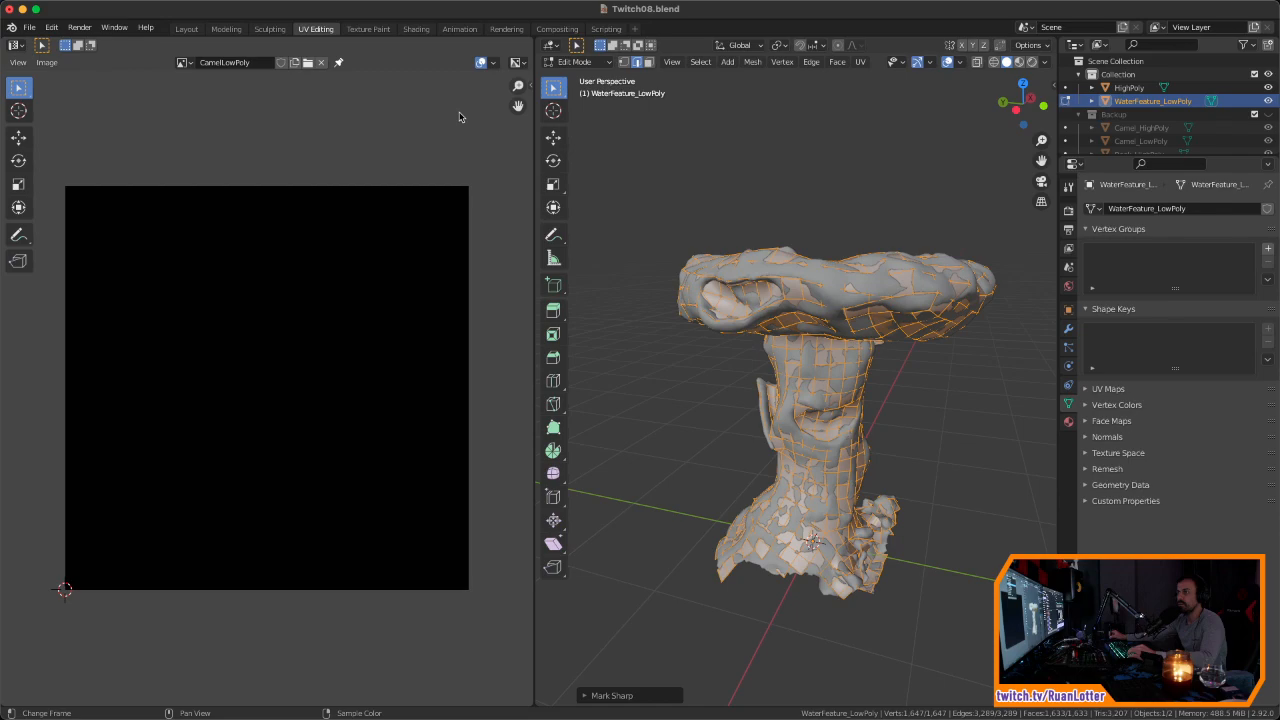
pyautogui.press('3')
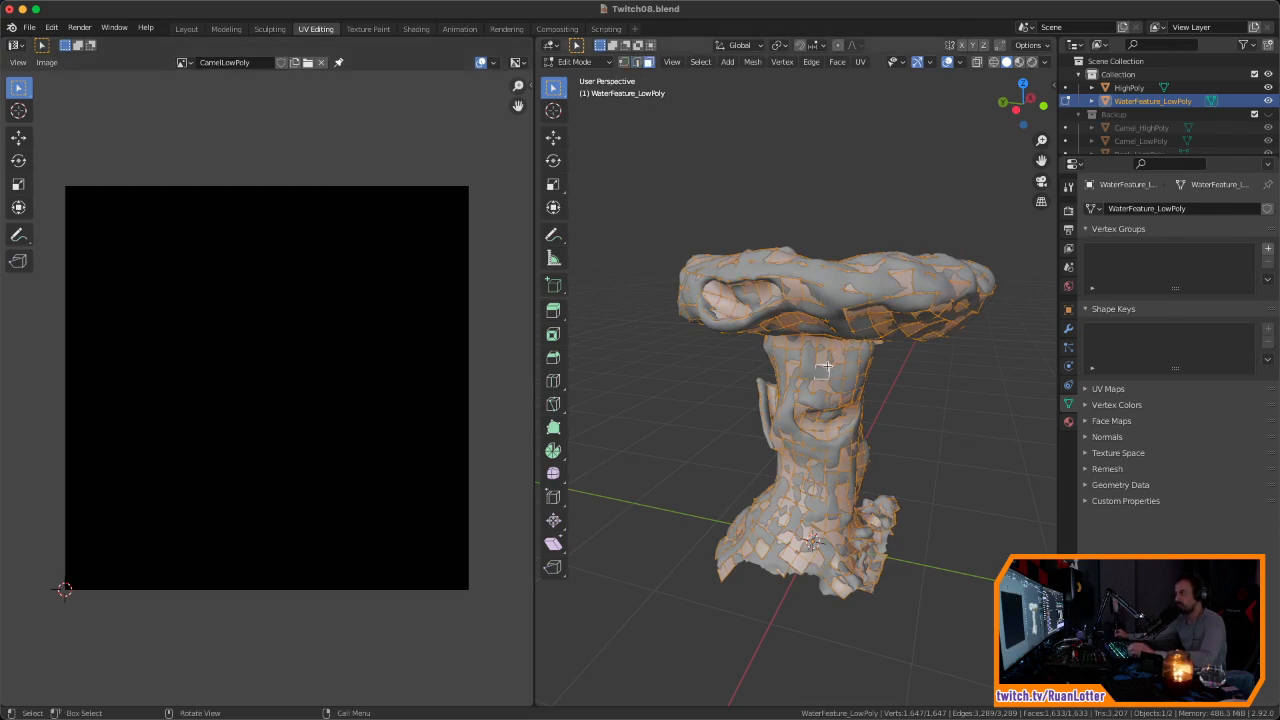
# Step: Create a blank 2048 × 2048 px image named WaterFeature_new
pyautogui.click(296, 63)
pyautogui.click(342, 87)
pyautogui.write('WaterFeature_new')
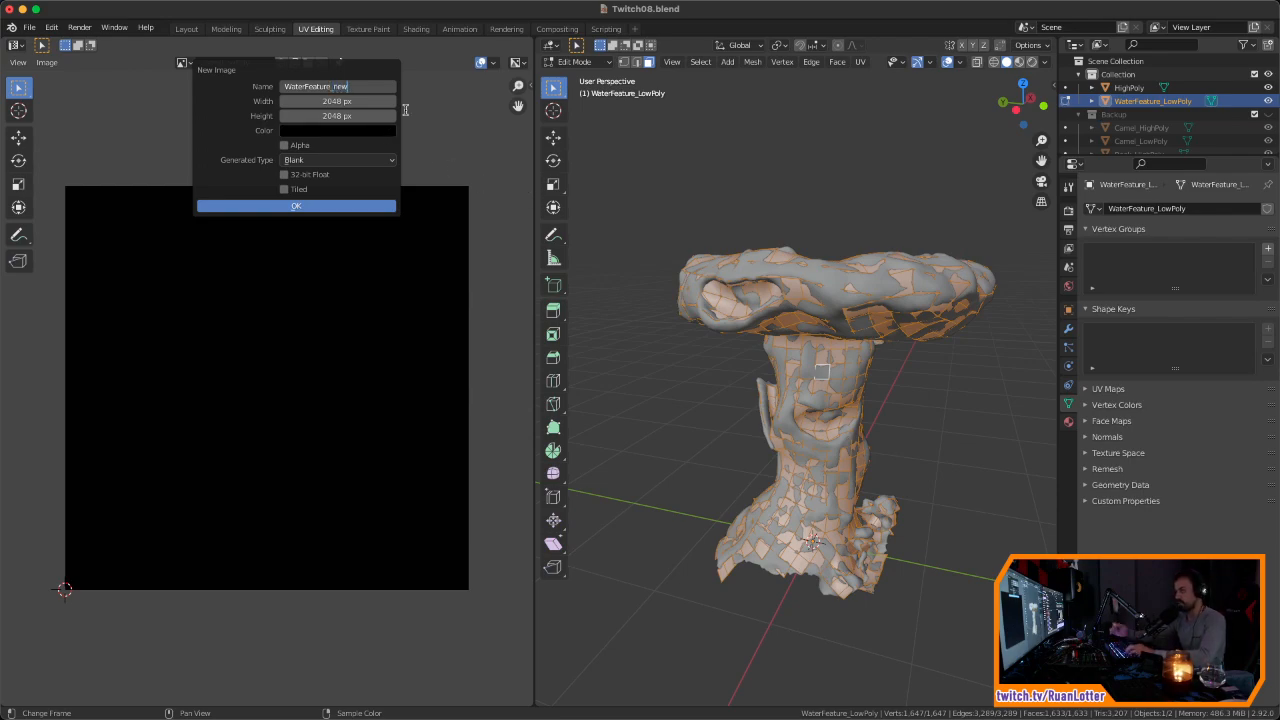
pyautogui.click(285, 150)
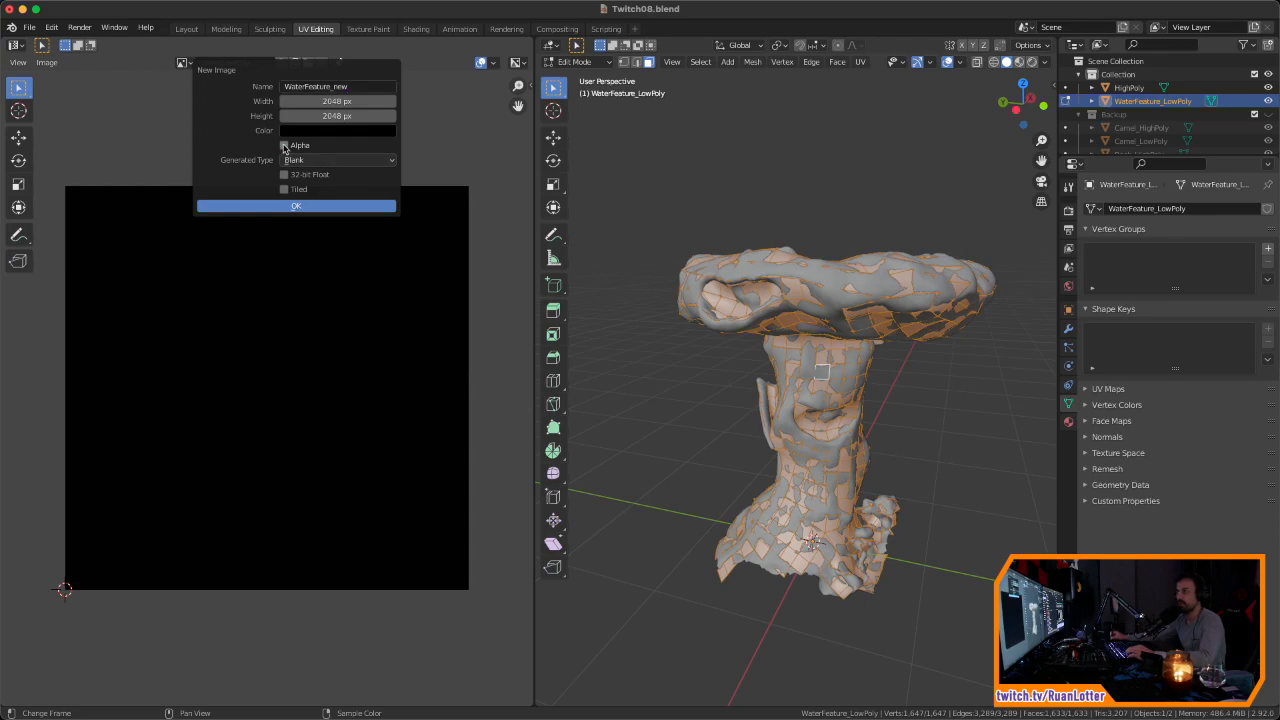
pyautogui.click(304, 207)
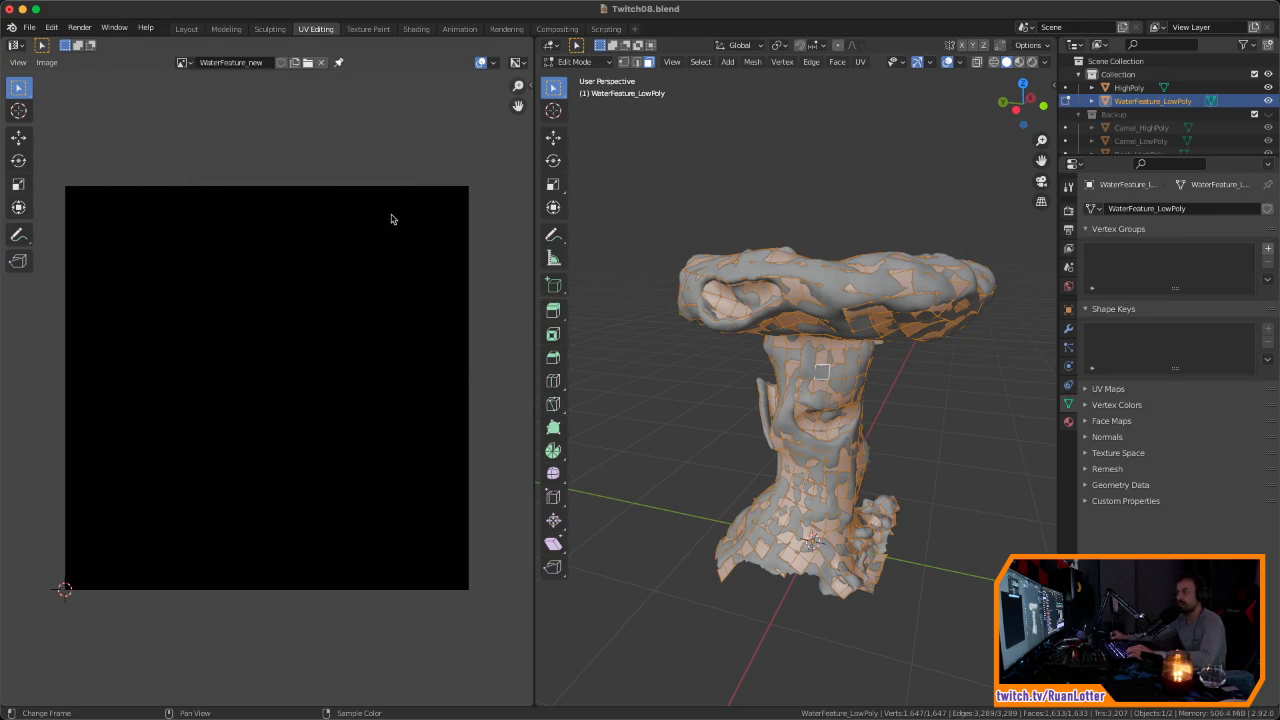
# Step: Unwrap all faces of WaterFeature_LowPoly using Smart UV Project with a 66° angle limit and 0.010 island margin
pyautogui.click(830, 358)
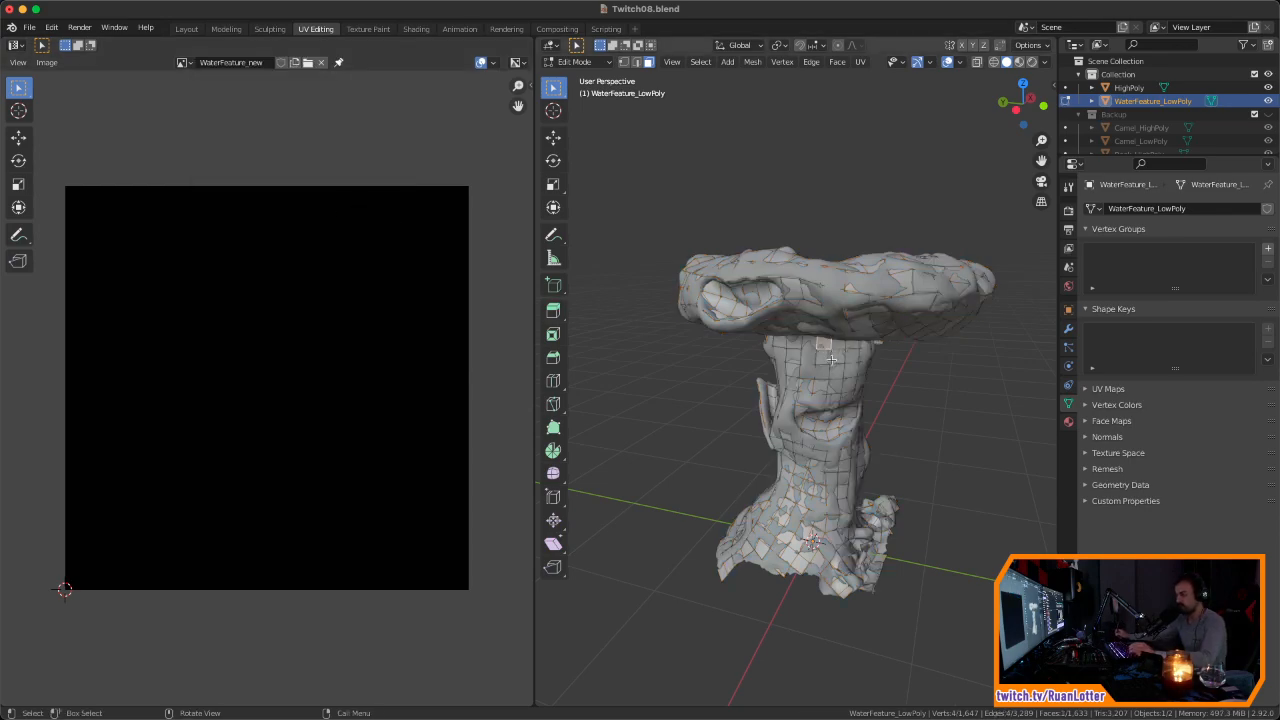
pyautogui.press('a')
pyautogui.hscroll(-10, 830, 358)
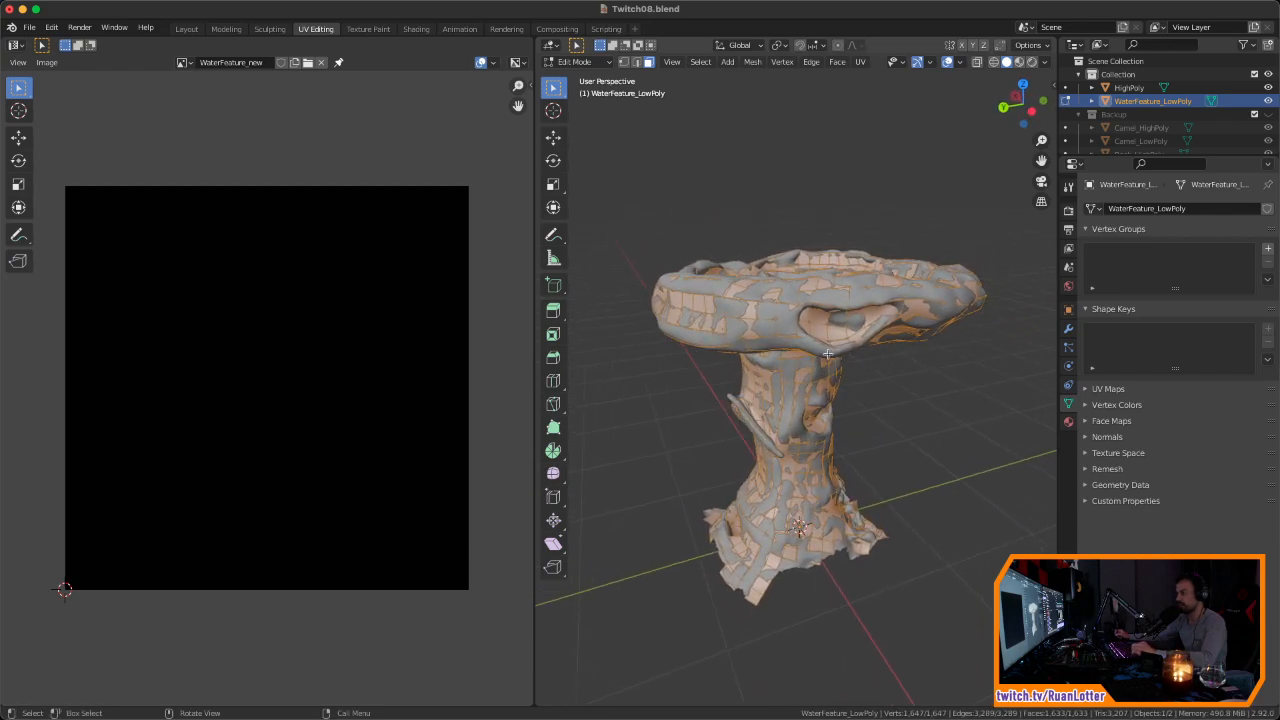
pyautogui.press('u')
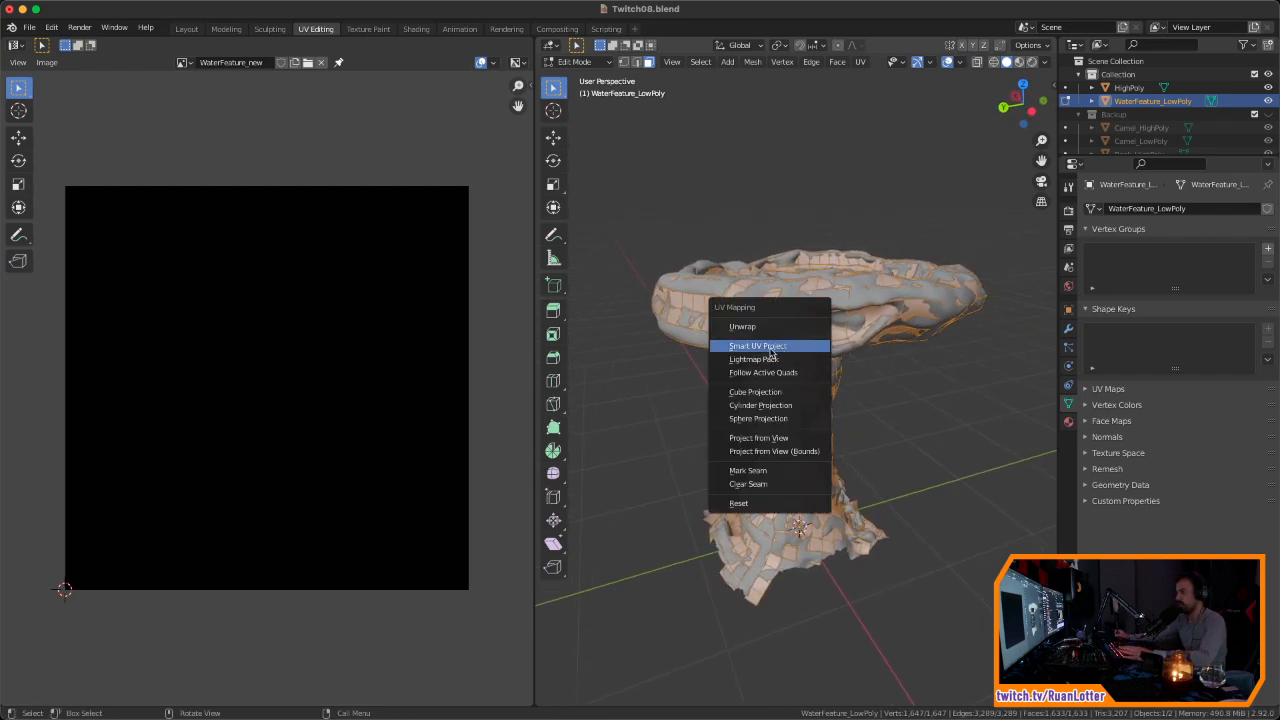
pyautogui.click(778, 348)
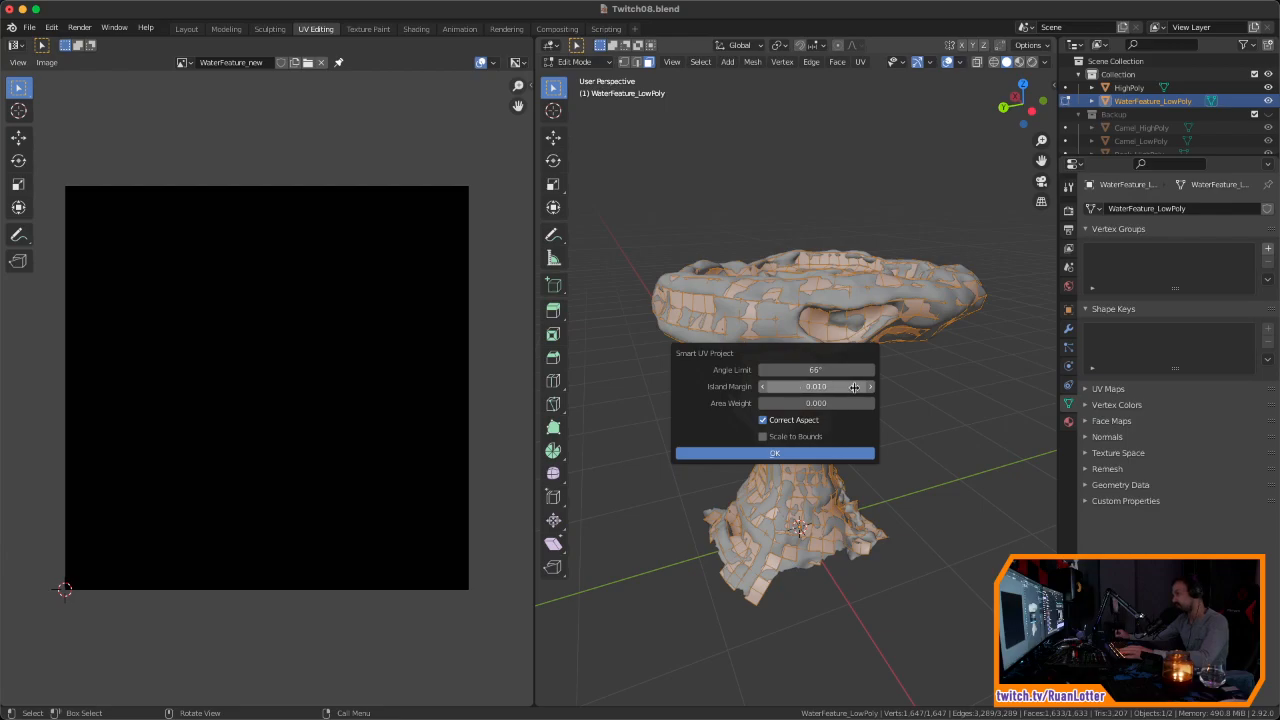
pyautogui.click(775, 453)
pyautogui.keyDown('ctrl'); pyautogui.moveTo(466, 463); pyautogui.dragTo(462, 470, button='middle'); pyautogui.keyUp('ctrl')
pyautogui.moveTo(695, 425); pyautogui.dragTo(819, 409, button='middle')
pyautogui.scroll(2, 819, 409)
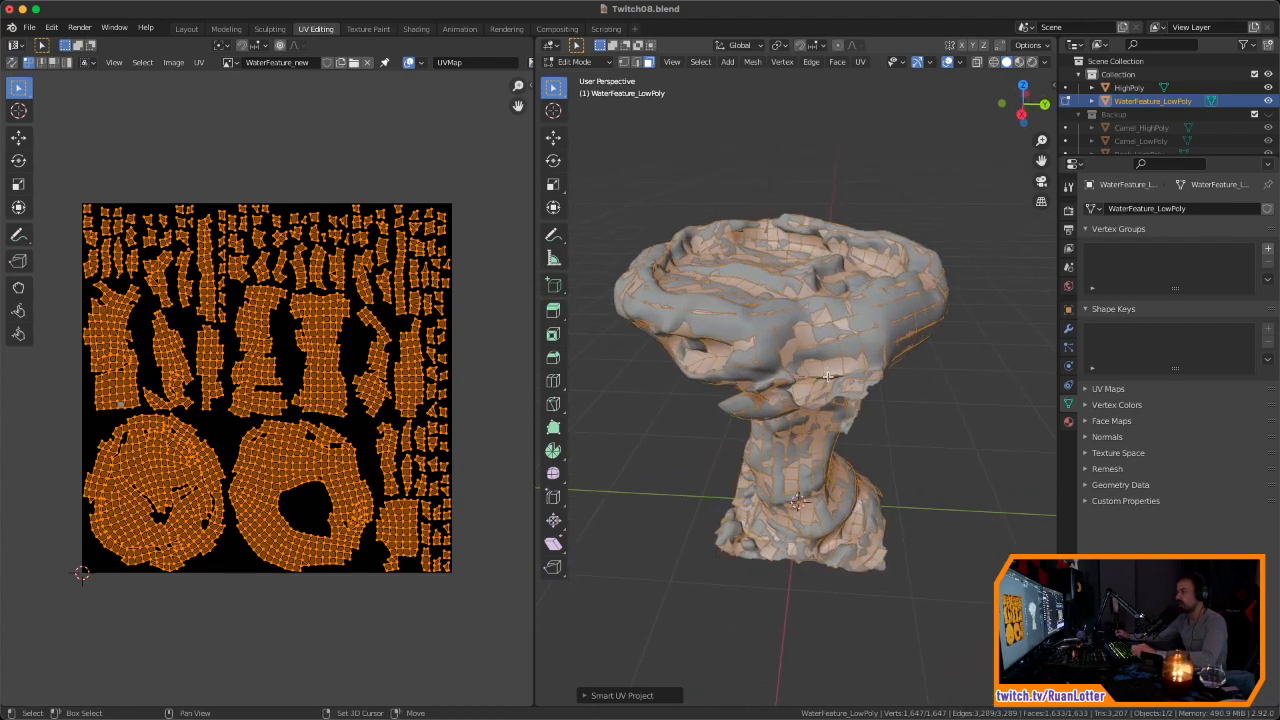
# Step: Reselect WaterFeature_LowPoly in the Layout workspace and open its material in the Shading workspace
pyautogui.click(192, 31)
pyautogui.moveTo(758, 344); pyautogui.dragTo(638, 353, button='middle')
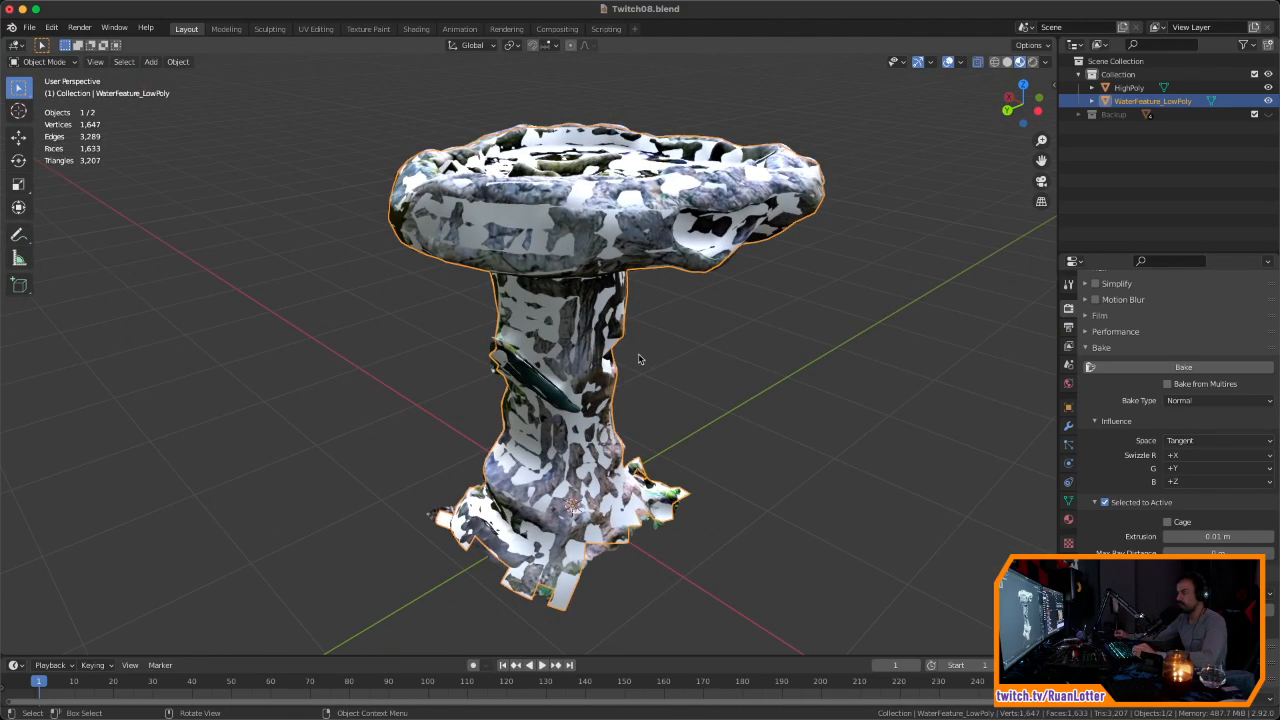
pyautogui.click(866, 268)
pyautogui.click(705, 248)
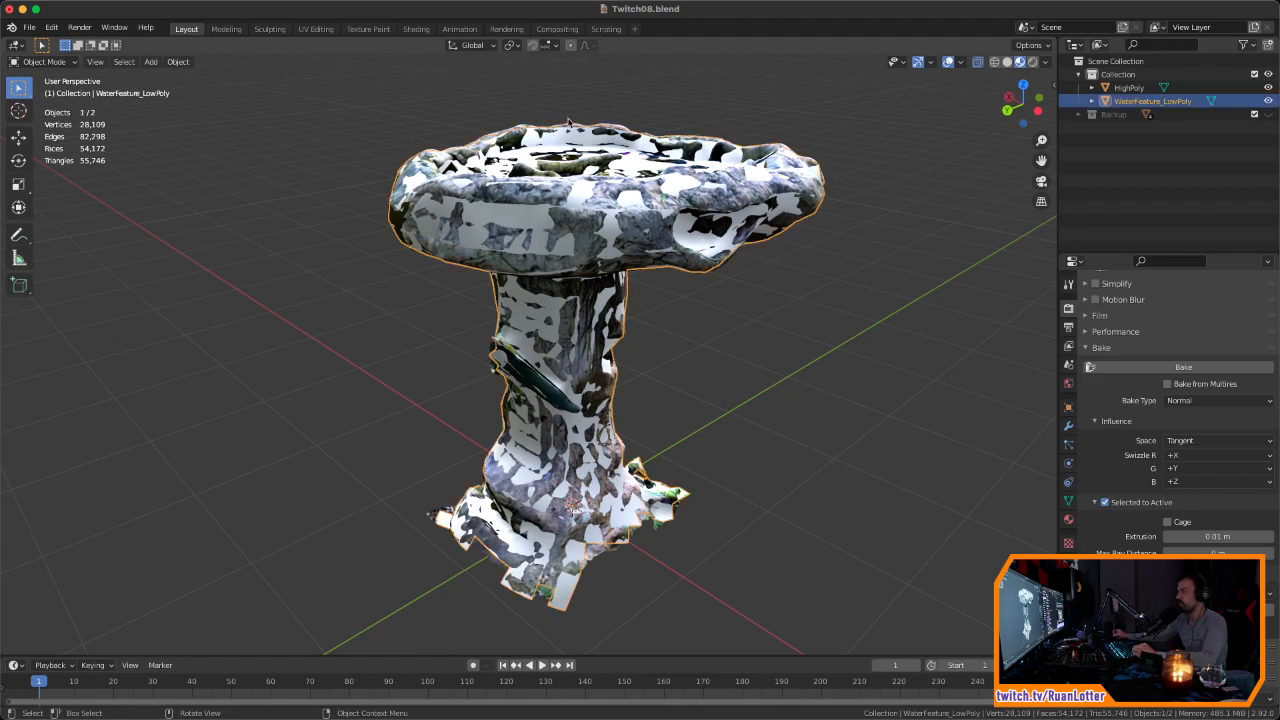
pyautogui.click(416, 31)
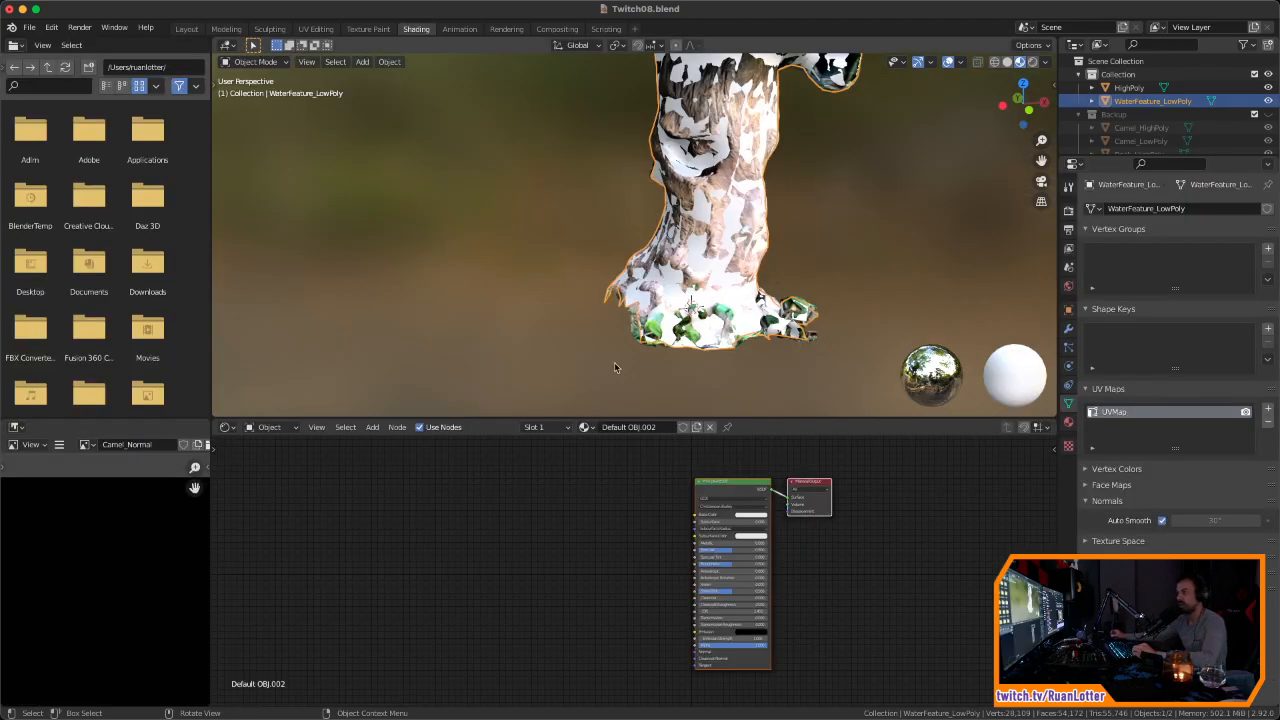
# Step: Add an Image Texture node beside the Principled BSDF in the Default OBJ.002 material
pyautogui.hotkey('shift', 'a')
pyautogui.click(530, 515)
pyautogui.write('im')
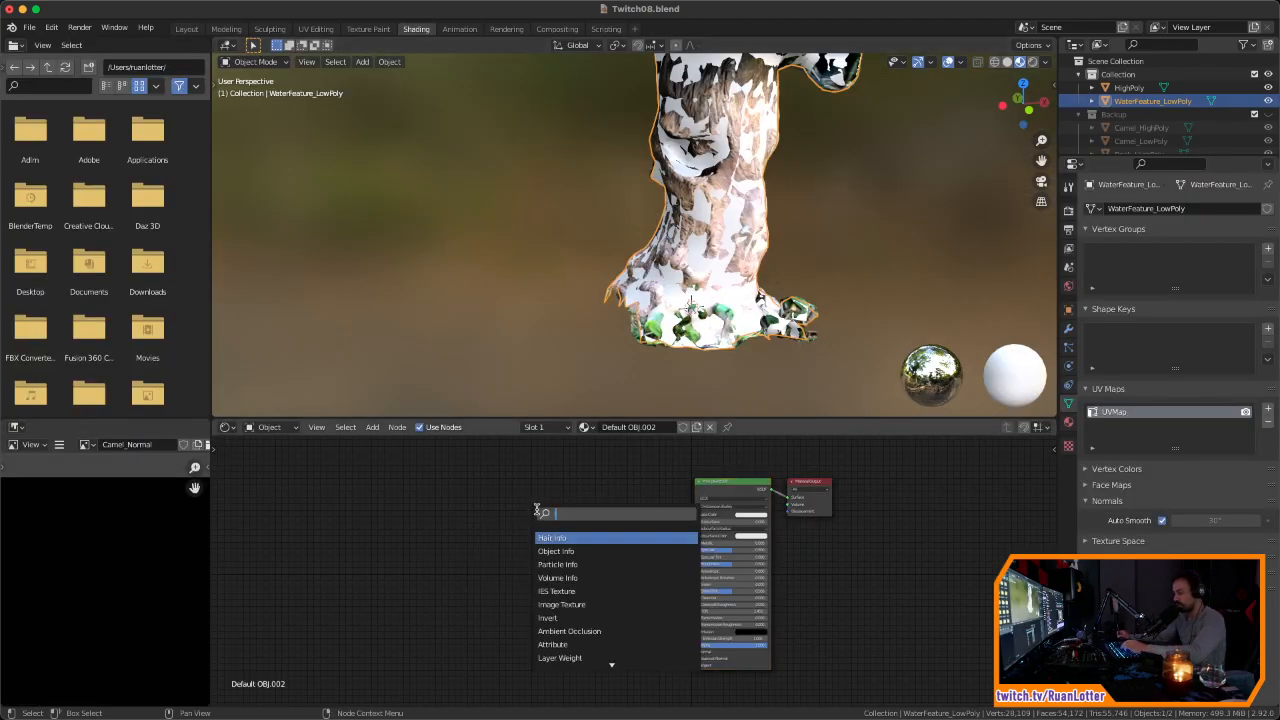
pyautogui.click(560, 540)
pyautogui.click(580, 495)
pyautogui.scroll(3, 580, 495)
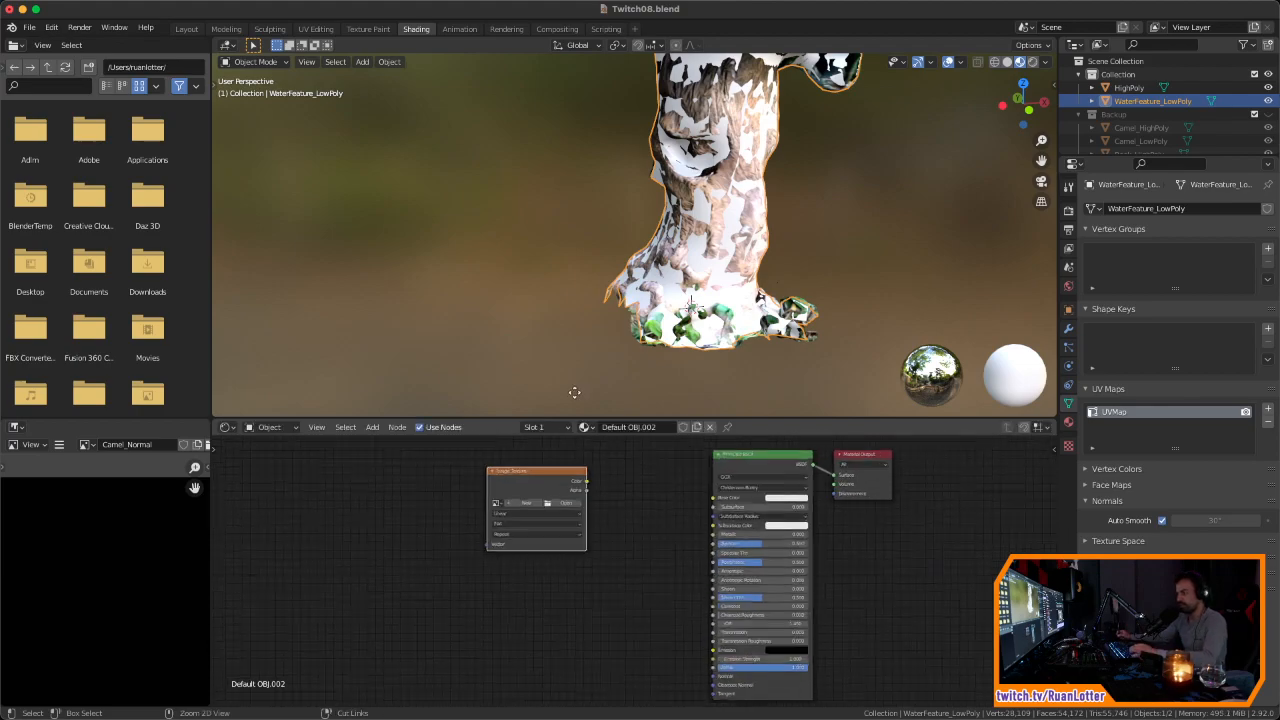
pyautogui.moveTo(668, 500); pyautogui.dragTo(745, 489)
pyautogui.scroll(1, 750, 510)
pyautogui.keyDown('shift'); pyautogui.moveTo(753, 518); pyautogui.dragTo(622, 473, button='middle'); pyautogui.keyUp('shift')
pyautogui.scroll(2, 592, 520)
# Step: Assign the WaterFeature_new image to the Image Texture node and shift the node slightly toward the Principled BSDF
pyautogui.click(515, 494)
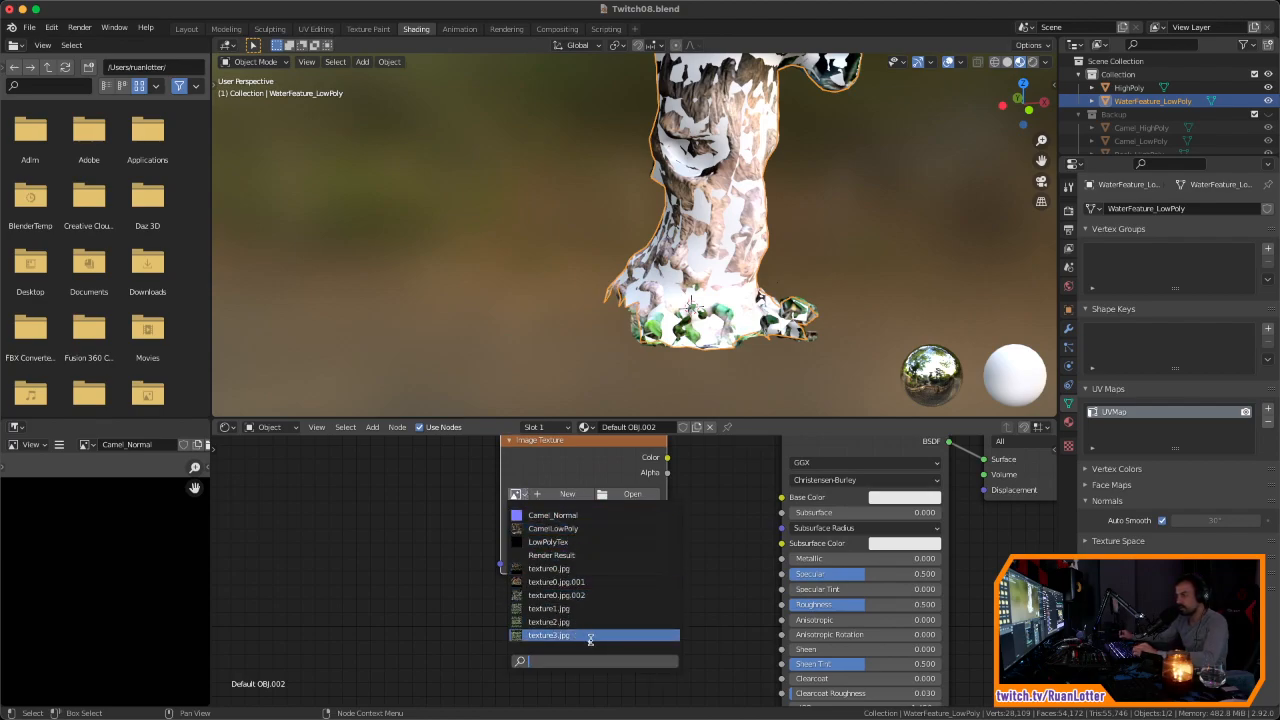
pyautogui.scroll(-4, 588, 640)
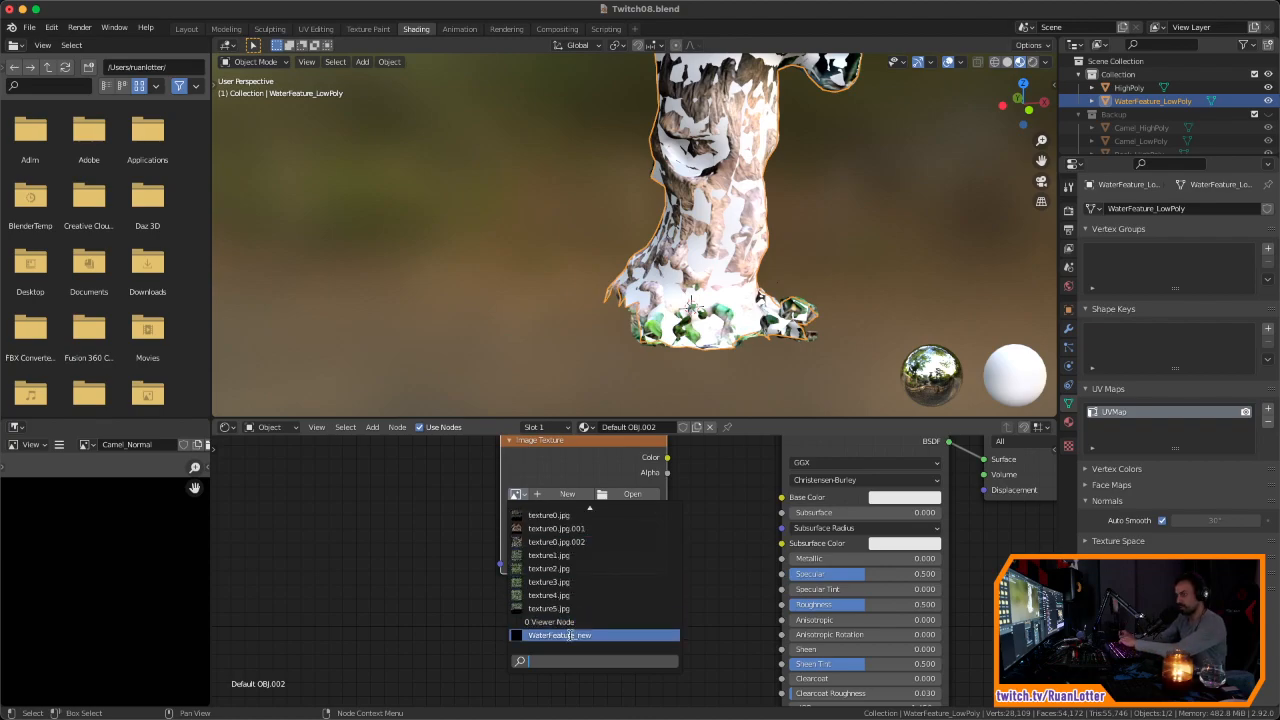
pyautogui.click(571, 635)
pyautogui.press('Home')
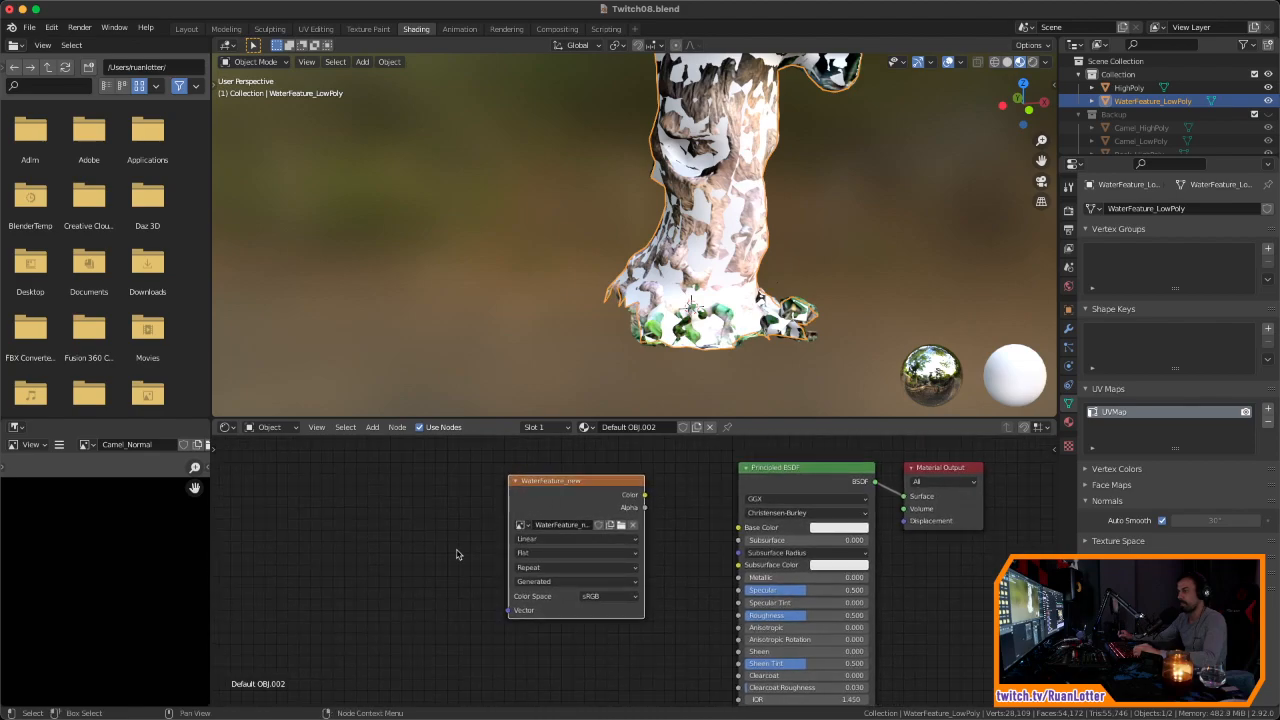
pyautogui.moveTo(582, 485)
pyautogui.mouseDown()
pyautogui.moveTo(597, 482)
pyautogui.moveTo(586, 490)
pyautogui.mouseUp()
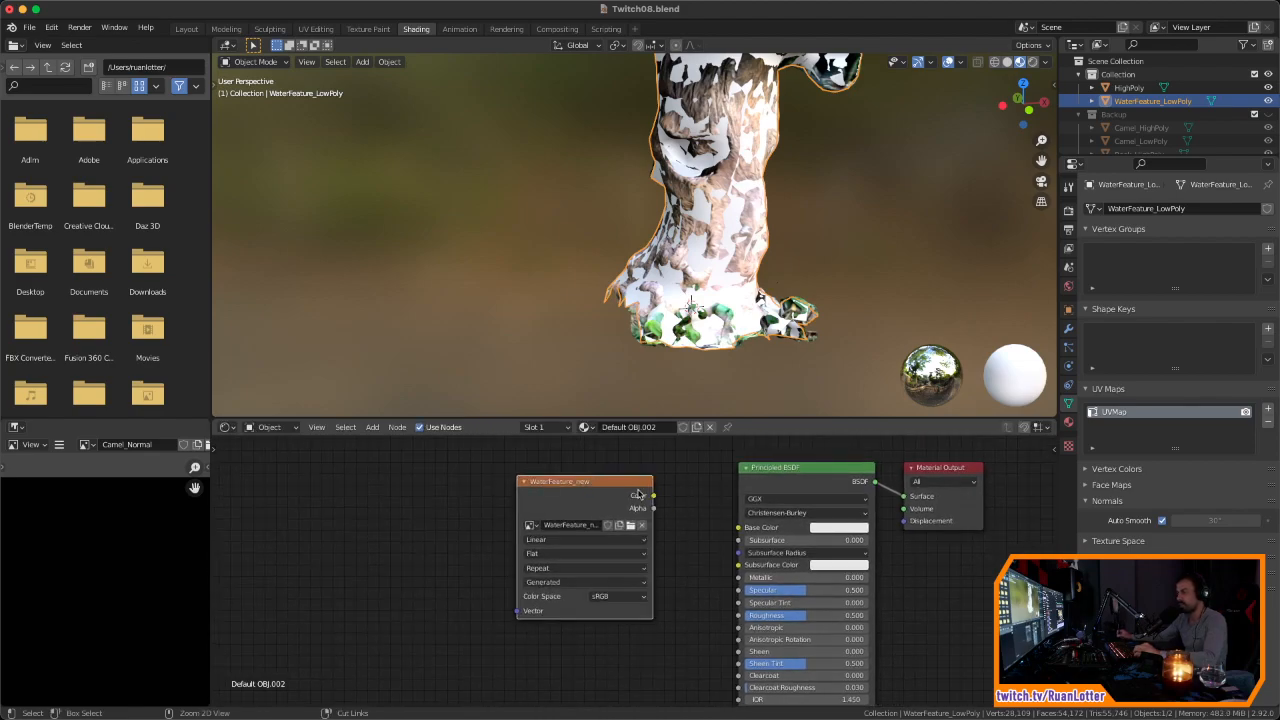
pyautogui.press('Home')
# Step: Set the bake type to Diffuse with only the Color contribution enabled
pyautogui.click(1068, 210)
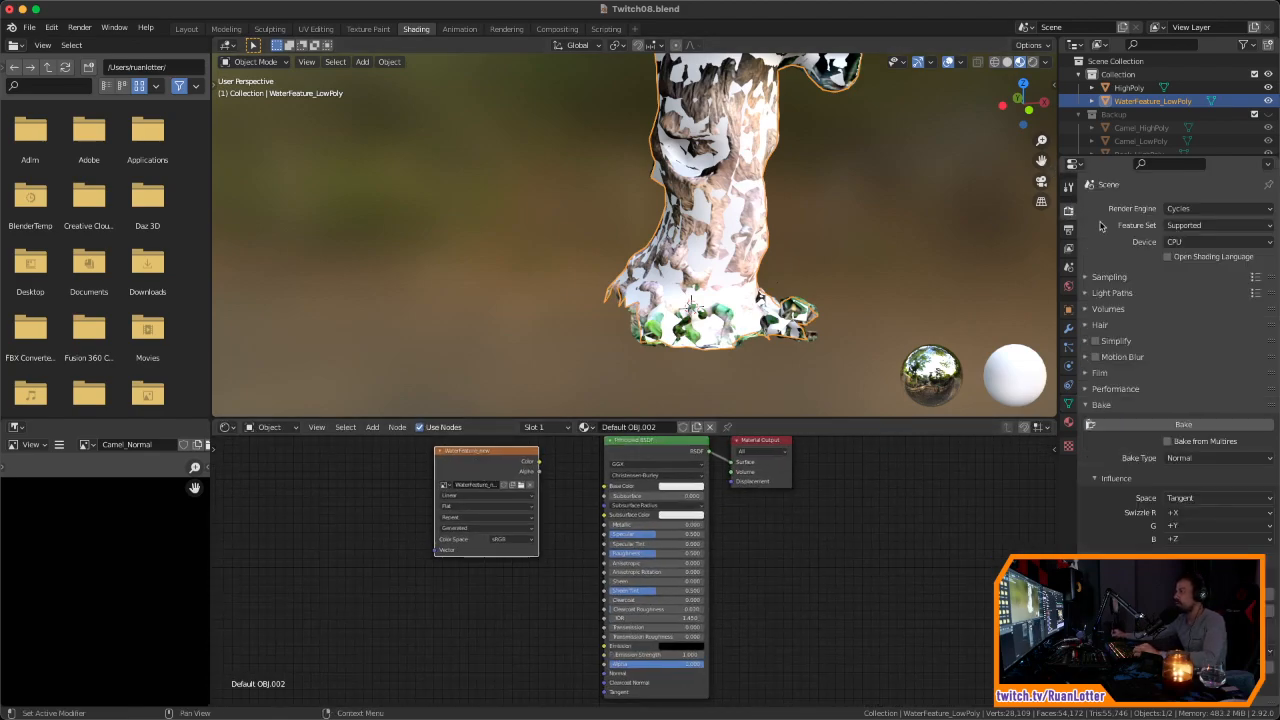
pyautogui.click(1200, 458)
pyautogui.click(1268, 590)
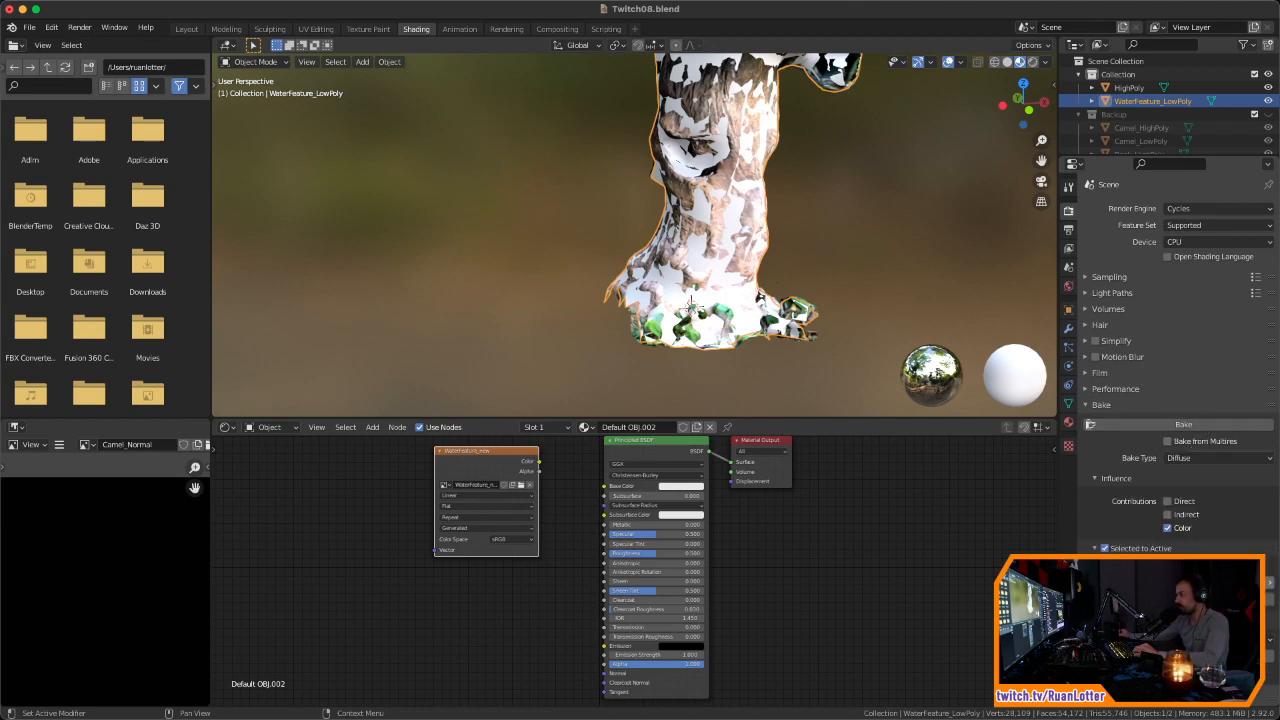
pyautogui.scroll(-1, 1118, 500)
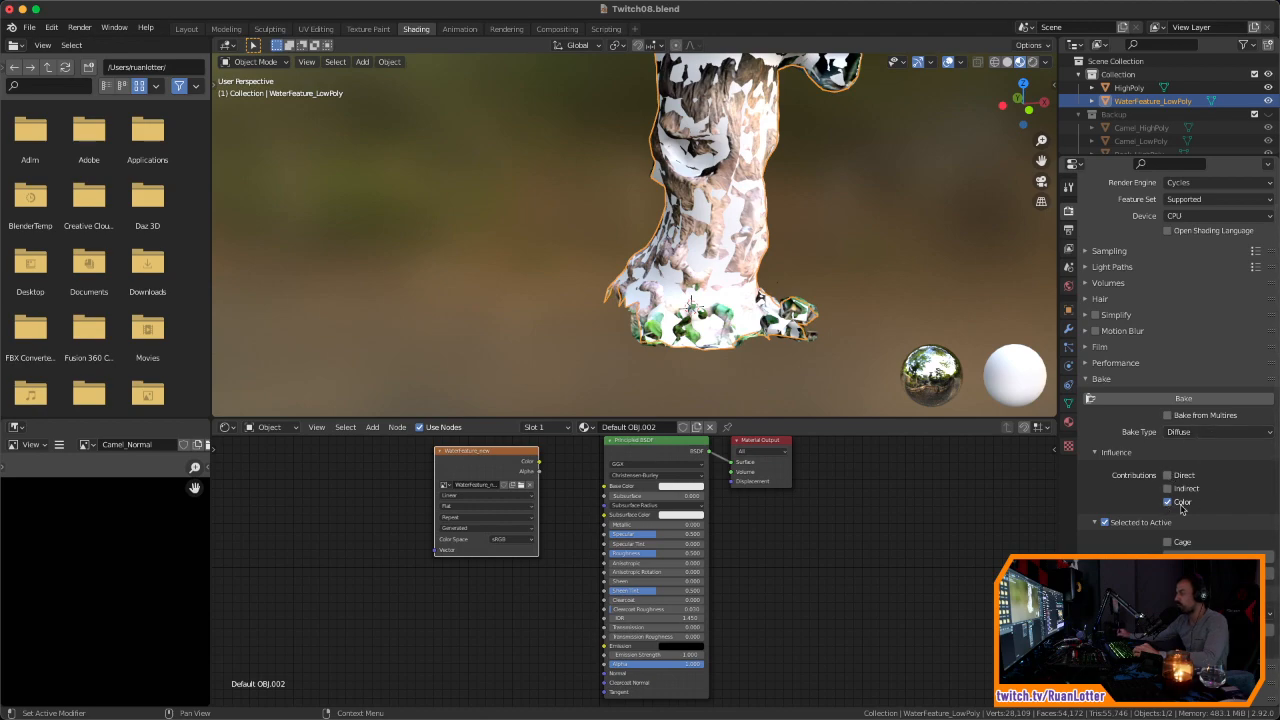
pyautogui.click(1166, 476)
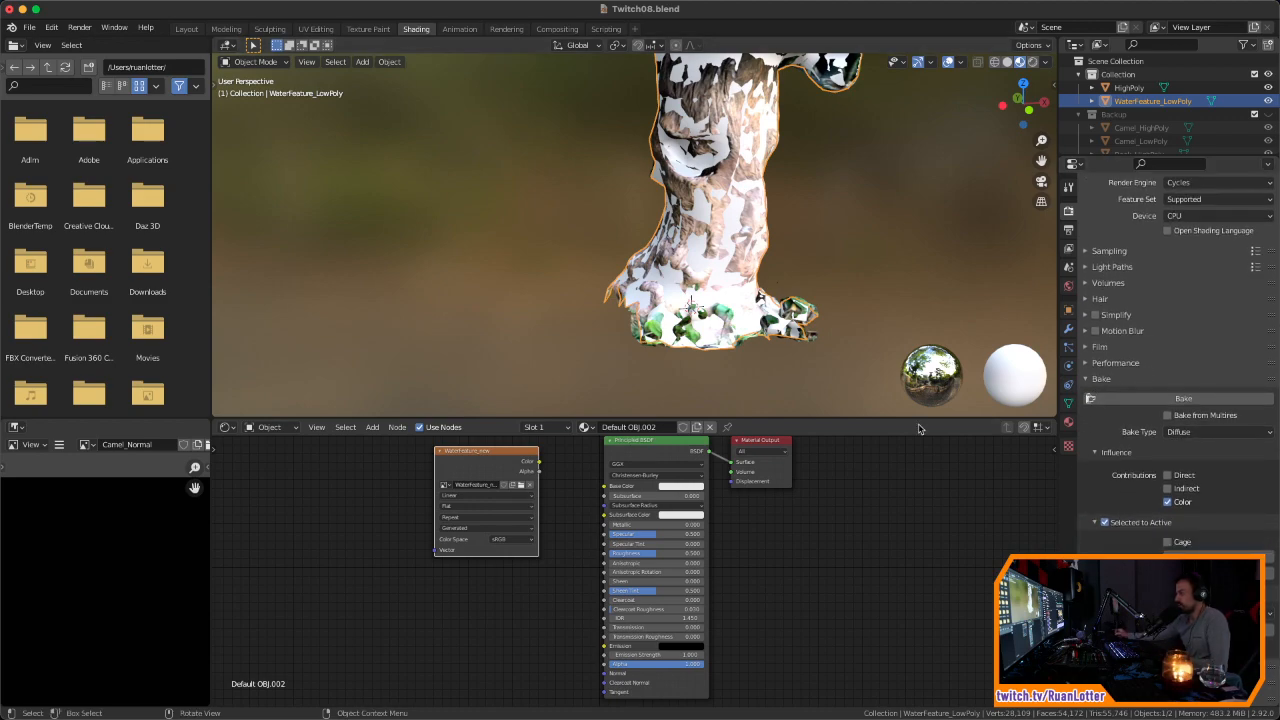
# Step: Enlarge the node editor and place the WaterFeature_new texture node closer to the Principled BSDF
pyautogui.scroll(-2, 845, 530)
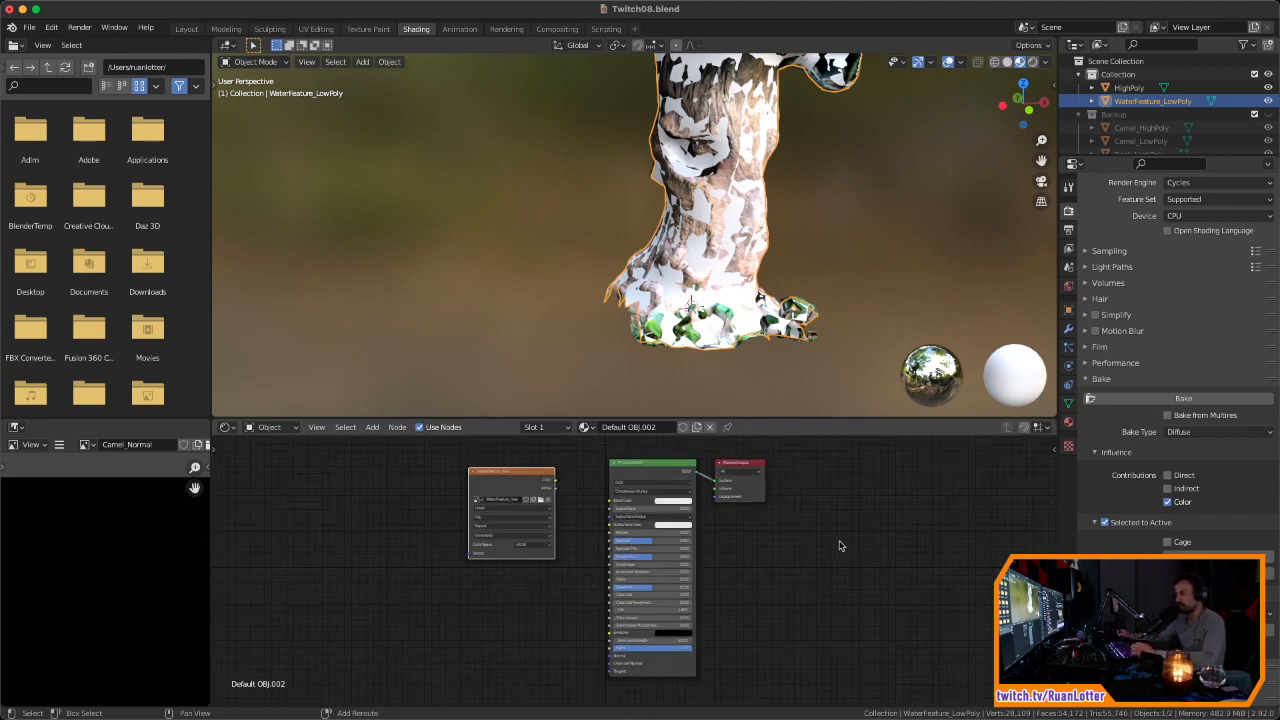
pyautogui.moveTo(752, 417); pyautogui.dragTo(752, 381)
pyautogui.scroll(2, 871, 466)
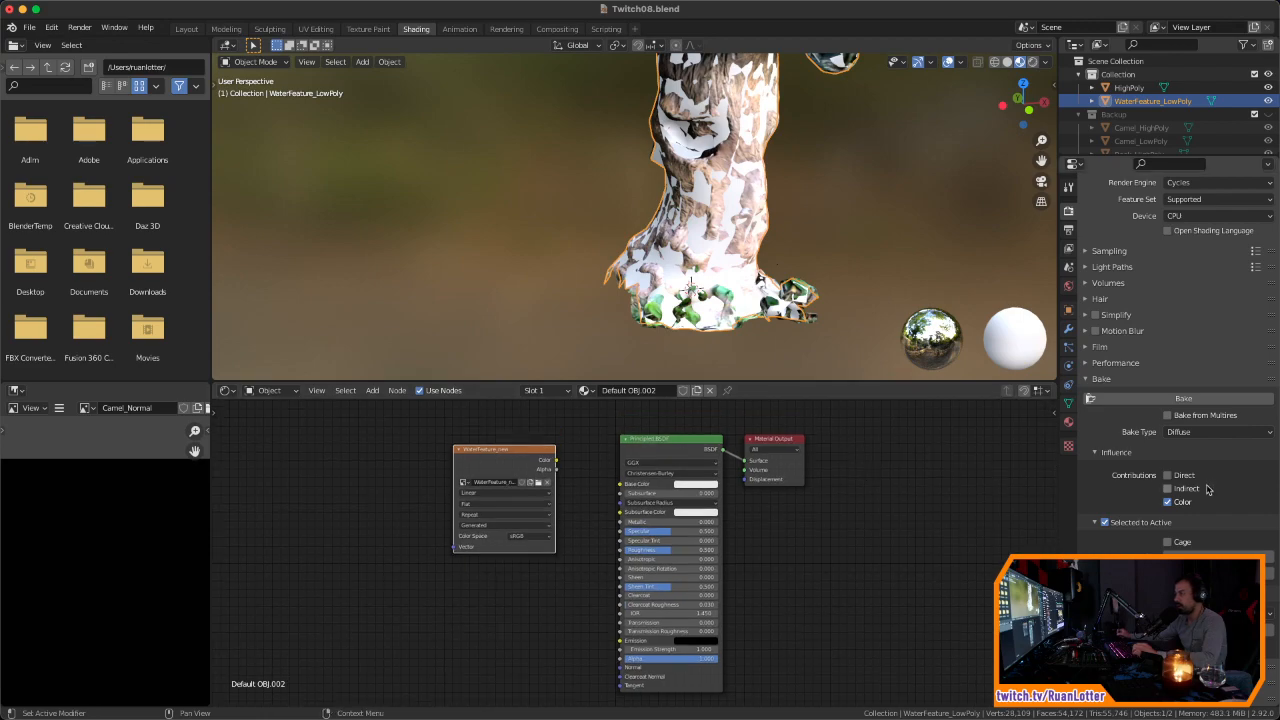
pyautogui.moveTo(1153, 478)
pyautogui.mouseDown(button='middle')
pyautogui.moveTo(1147, 534)
pyautogui.moveTo(1150, 474)
pyautogui.moveTo(1151, 503)
pyautogui.mouseUp(button='middle')
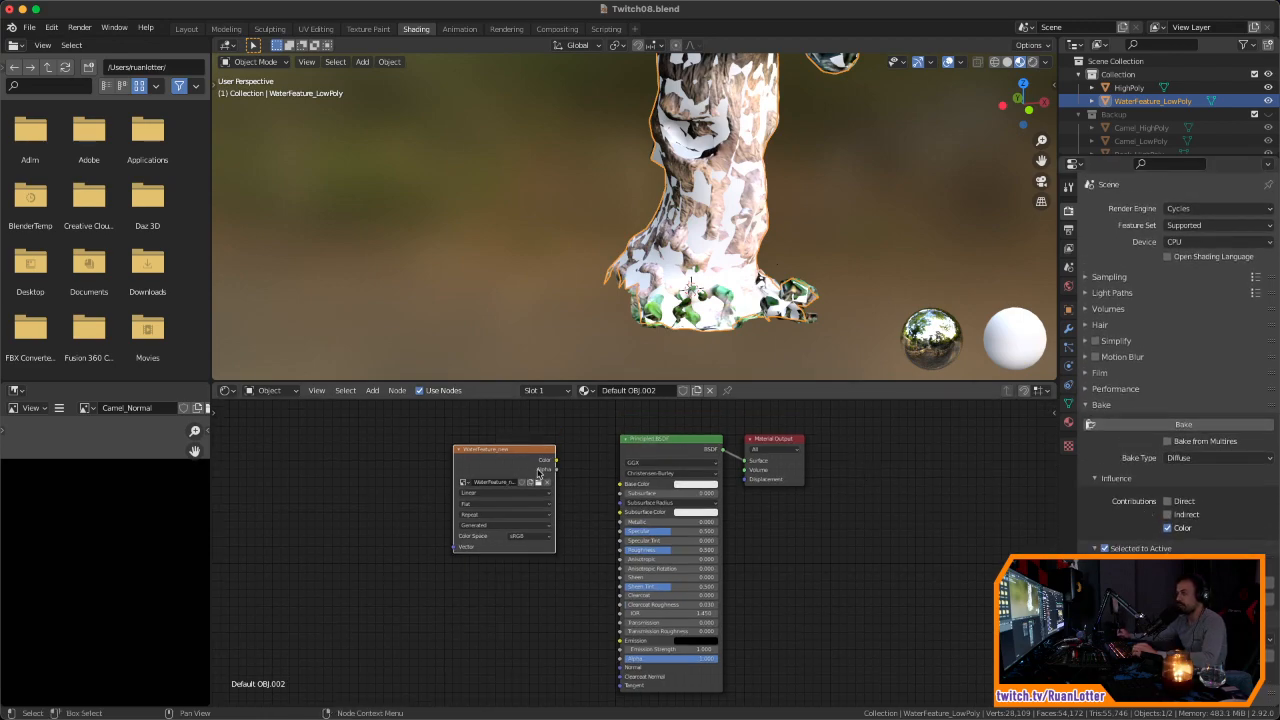
pyautogui.moveTo(482, 450); pyautogui.dragTo(530, 438)
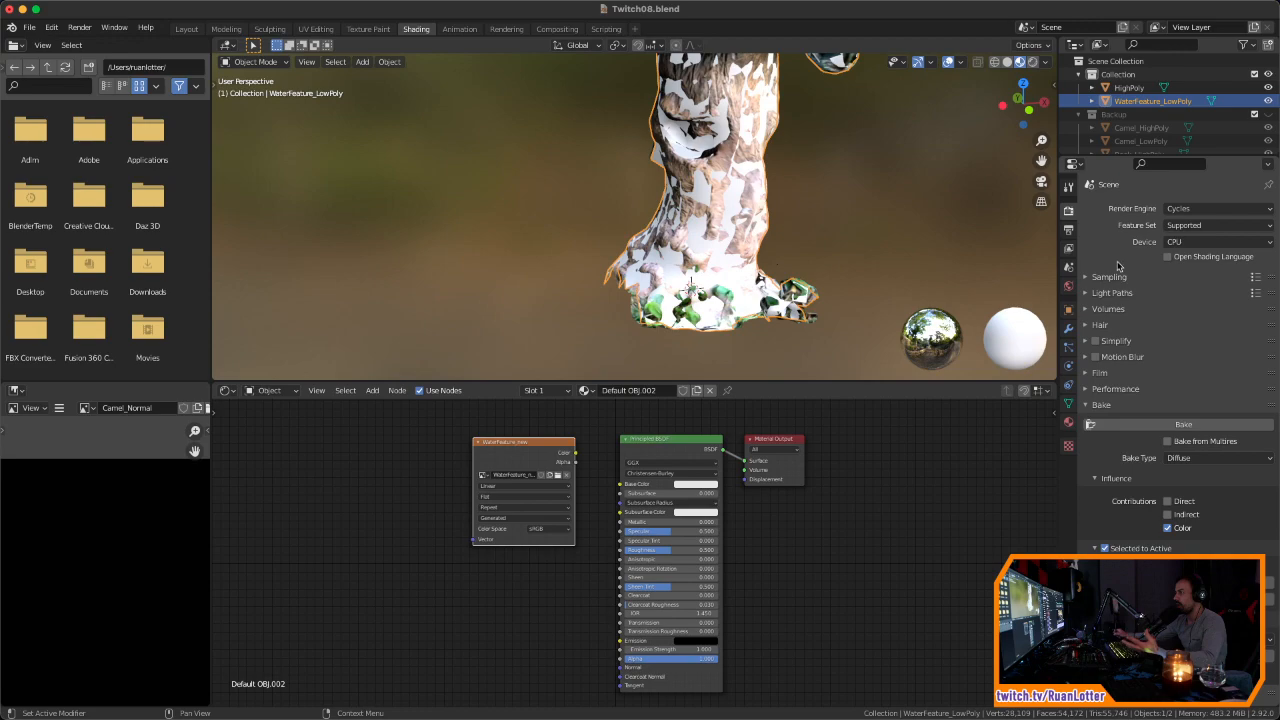
# Step: Set the Cycles render samples to 128 and try to bake the diffuse map
pyautogui.click(1086, 277)
pyautogui.click(1212, 313)
pyautogui.write('128')
pyautogui.press('Return')
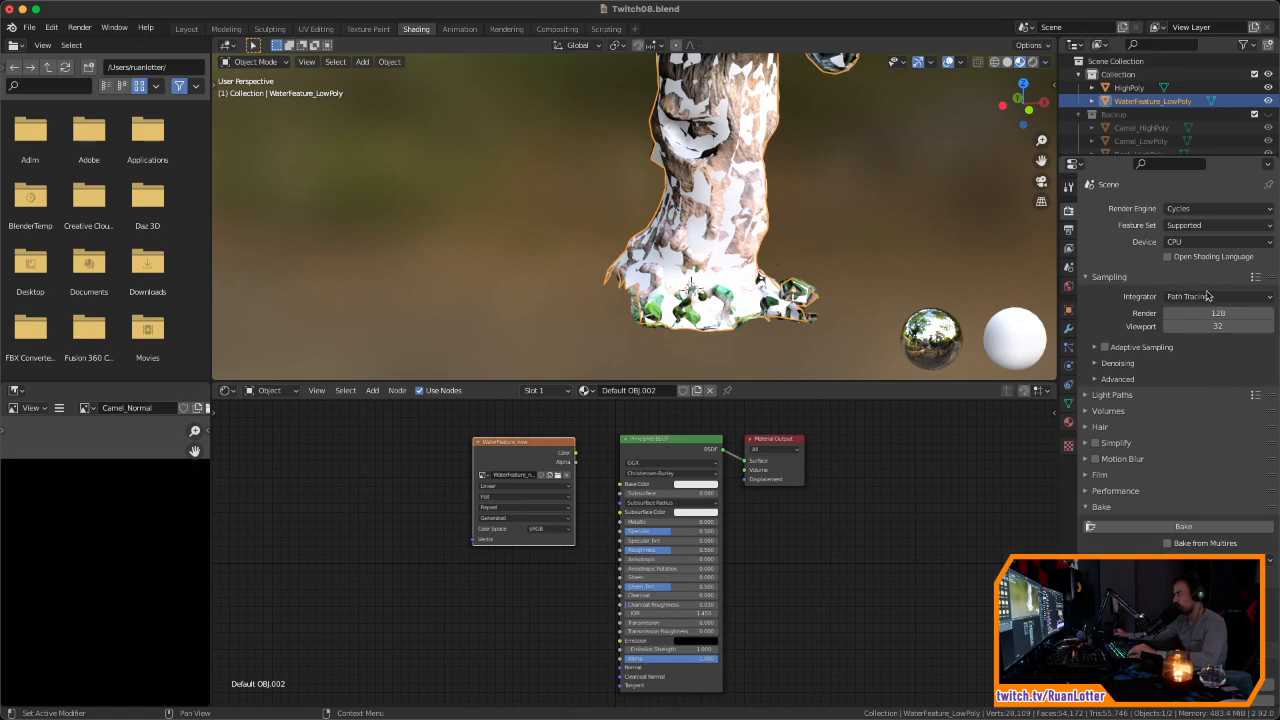
pyautogui.click(1087, 279)
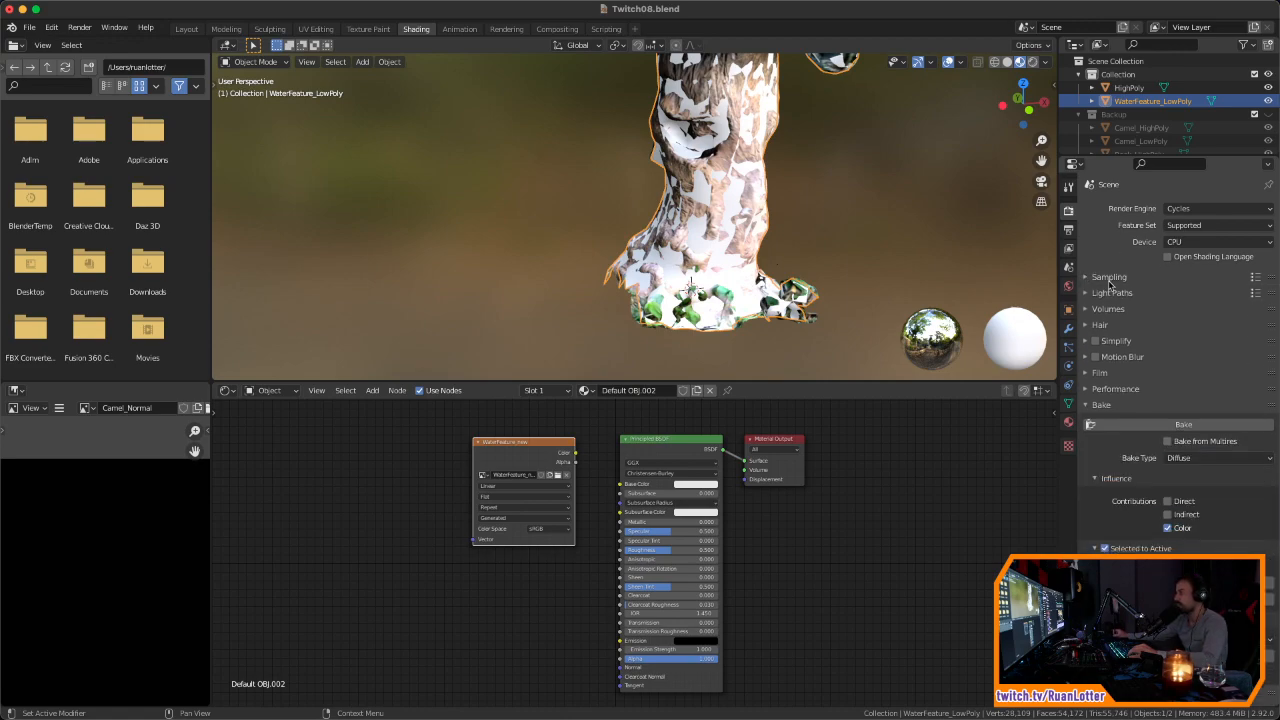
pyautogui.click(1087, 277)
pyautogui.click(1087, 277)
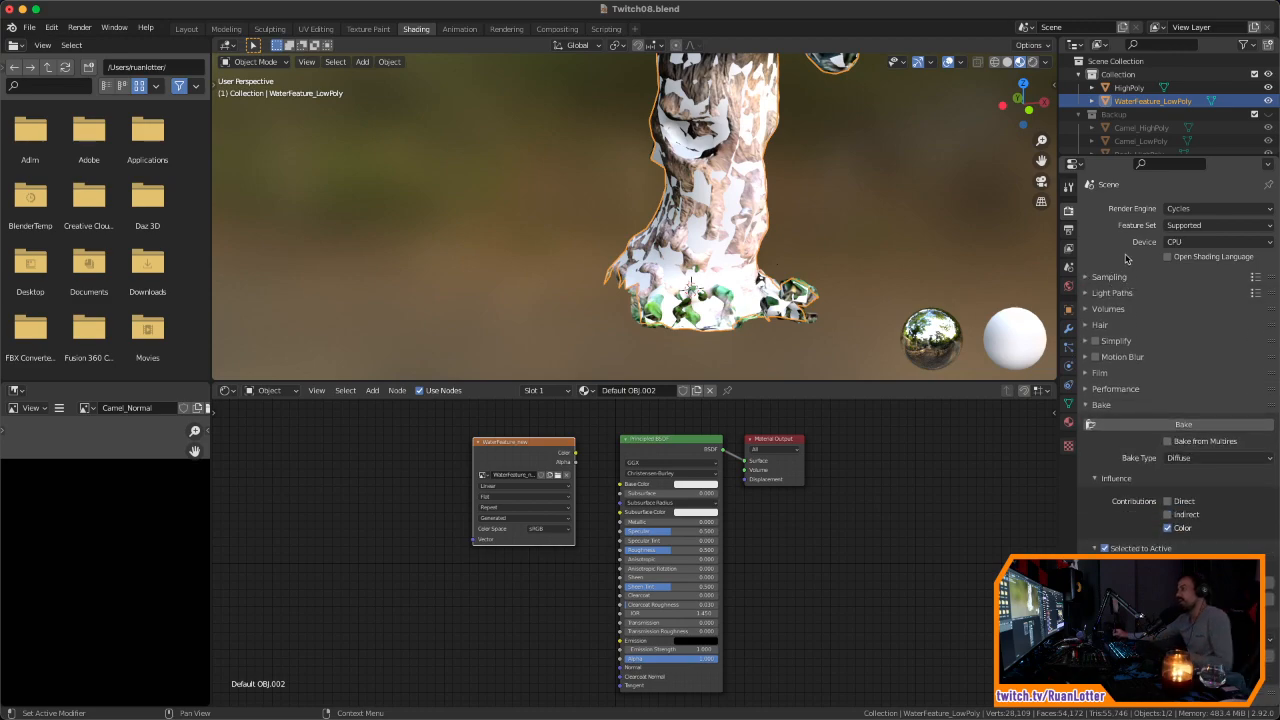
pyautogui.click(1193, 427)
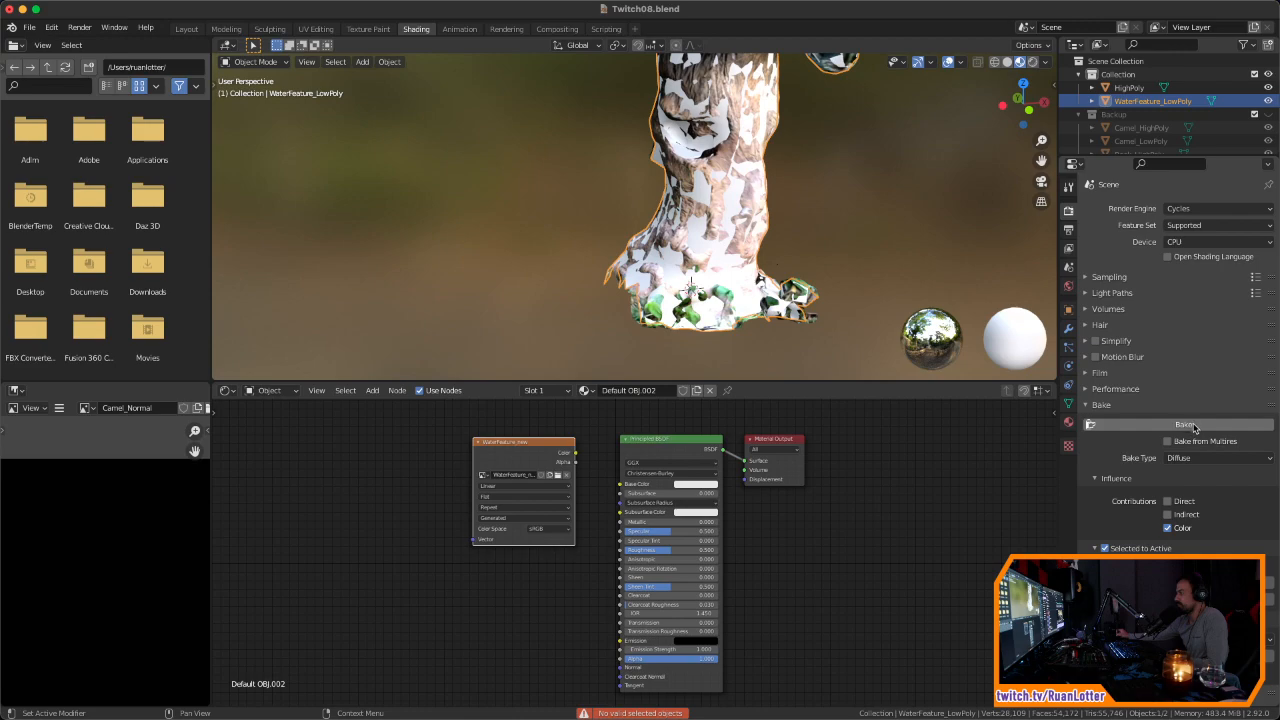
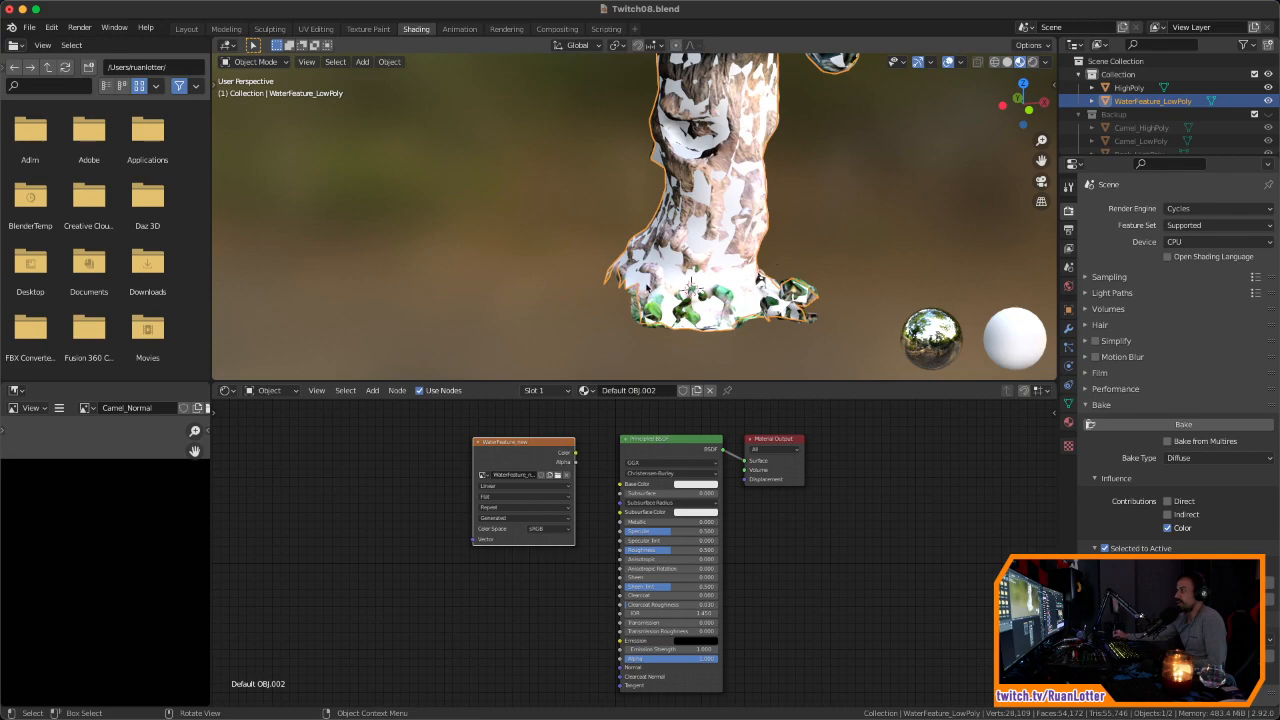
# Step: Hide the HighPoly object and connect the WaterFeature_new texture's Color output to the Principled BSDF Base Color
pyautogui.click(1080, 116)
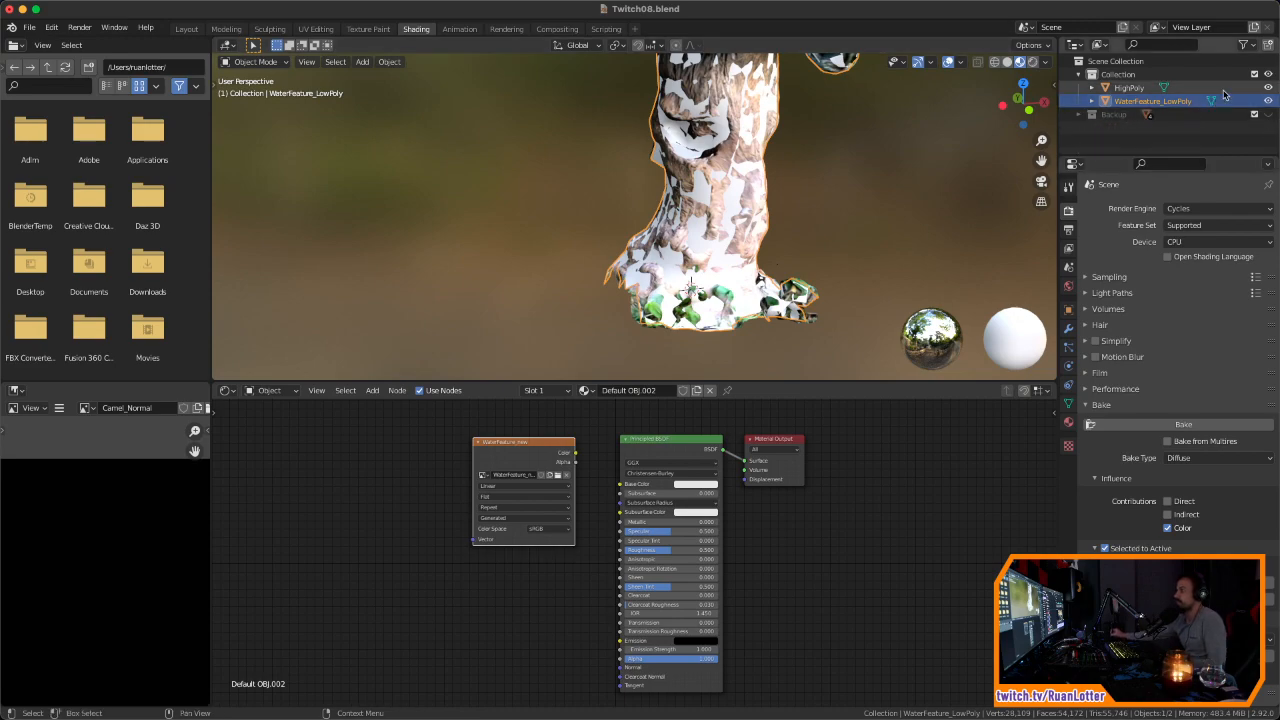
pyautogui.click(1268, 88)
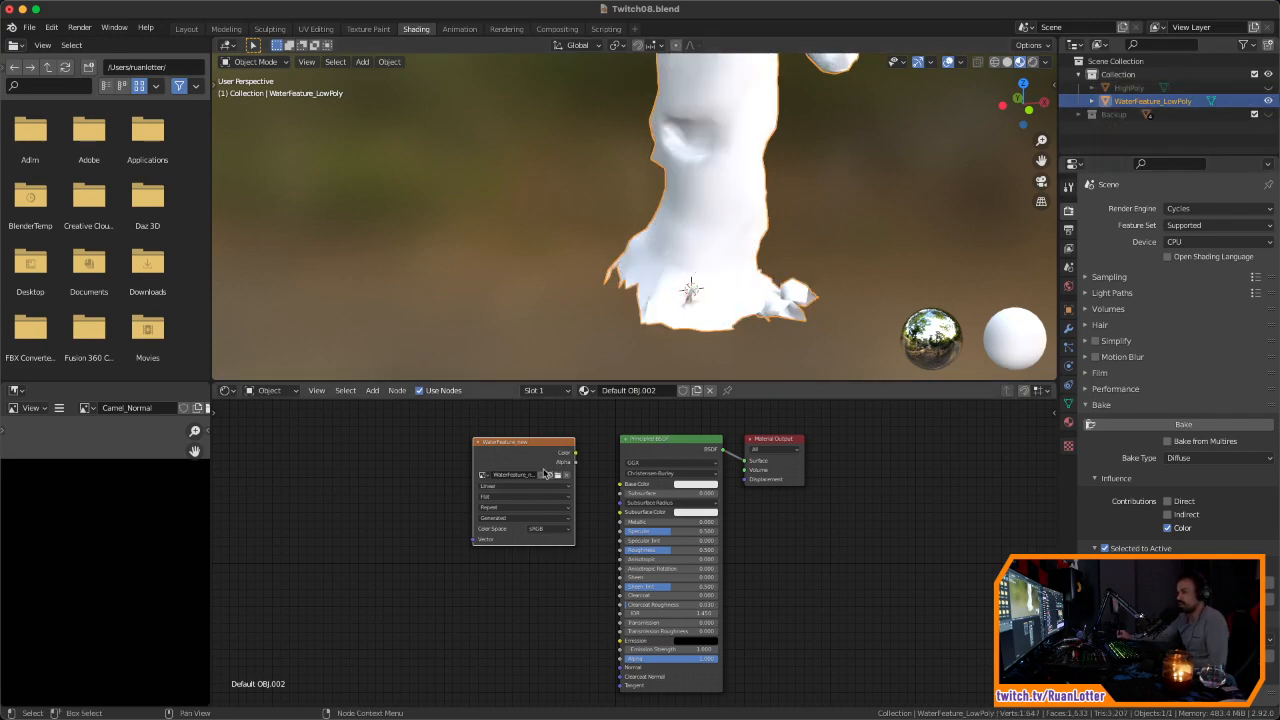
pyautogui.moveTo(576, 455); pyautogui.dragTo(620, 484)
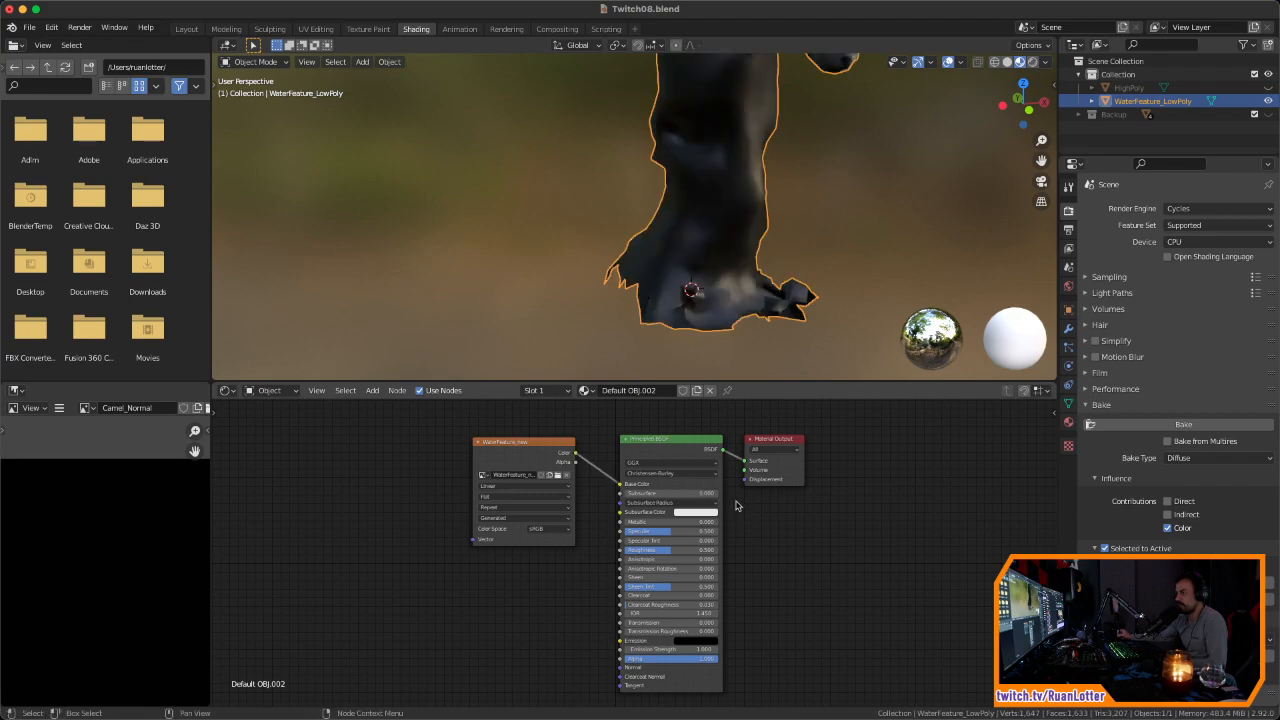
pyautogui.keyDown('ctrl'); pyautogui.moveTo(817, 208); pyautogui.dragTo(801, 294, button='middle'); pyautogui.keyUp('ctrl')
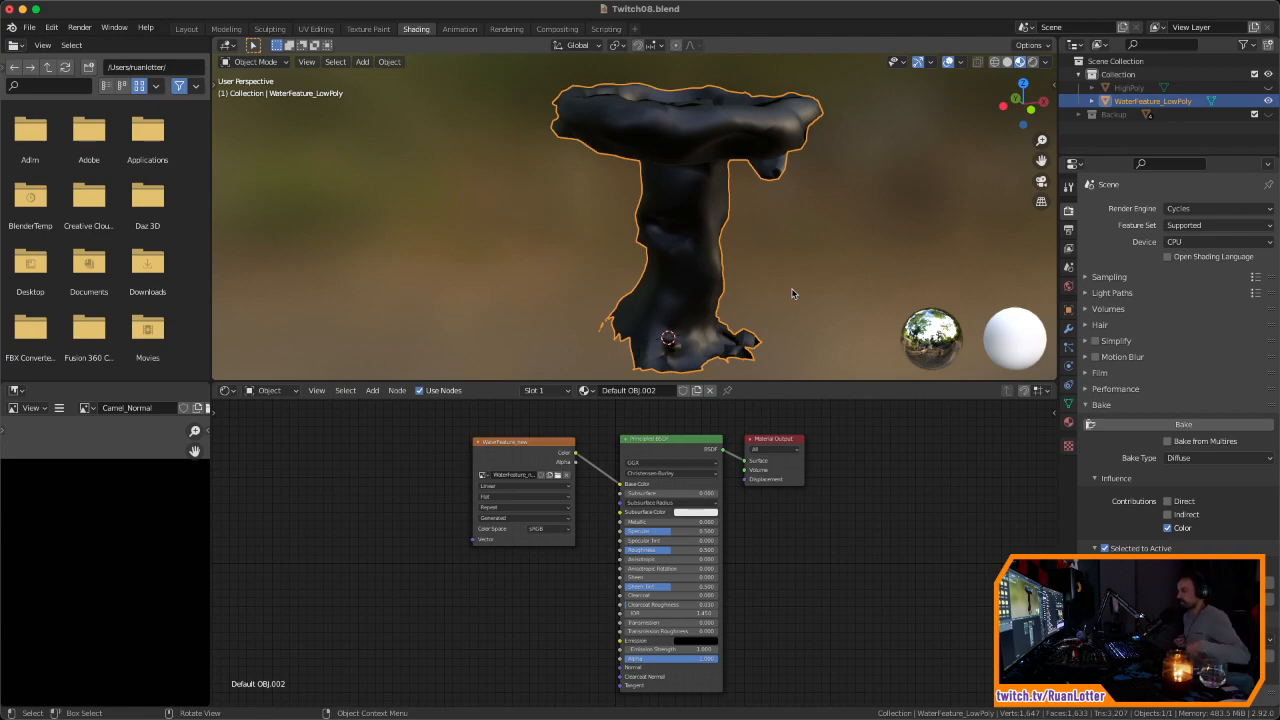
# Step: Set the Cycles render samples to 2 for baking
pyautogui.click(1095, 277)
pyautogui.click(1218, 310)
pyautogui.write('2')
pyautogui.press('Return')
pyautogui.scroll(1, 869, 449)
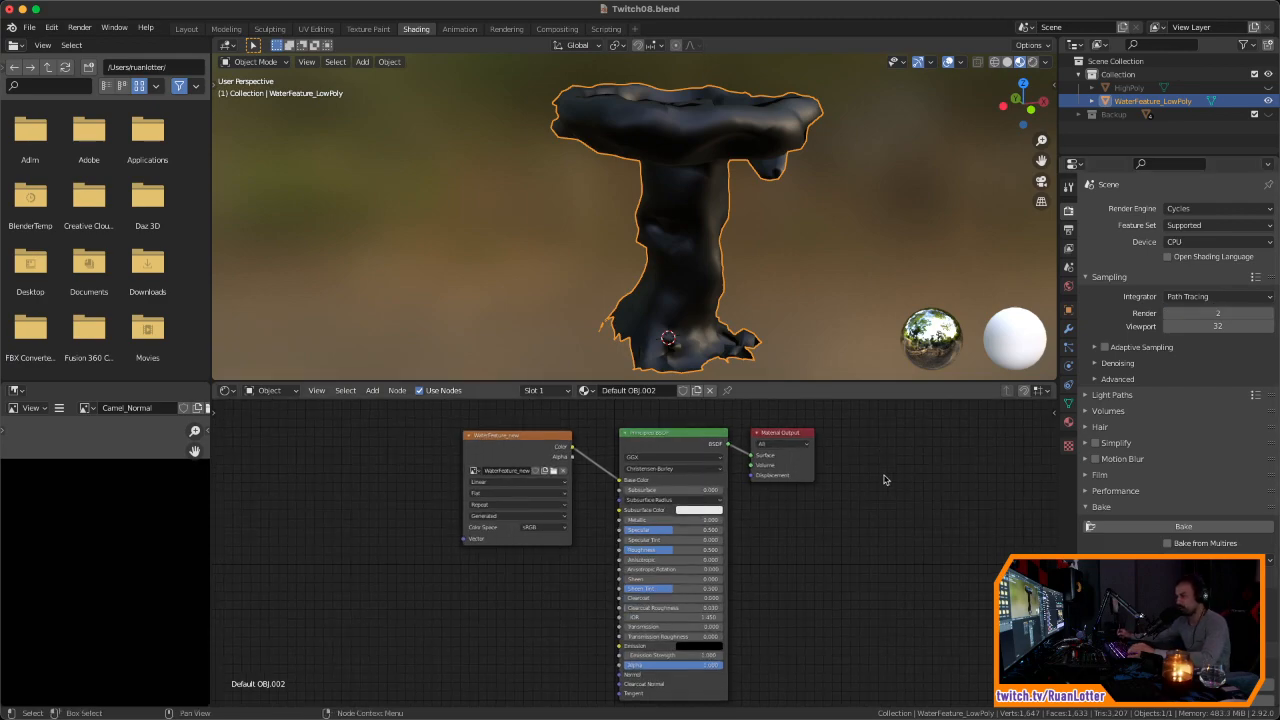
# Step: Unhide the HighPoly object and compare it with the low-poly mesh by briefly hiding WaterFeature_LowPoly
pyautogui.click(1268, 88)
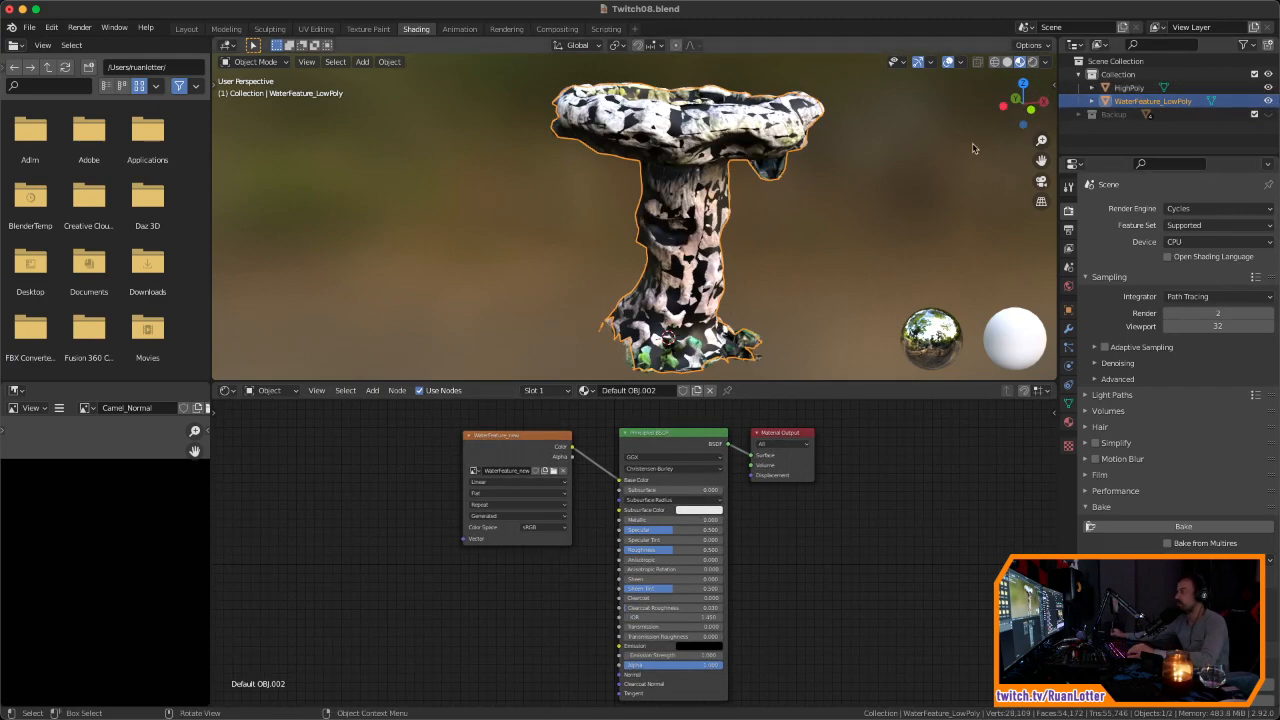
pyautogui.click(1268, 101)
pyautogui.moveTo(880, 188); pyautogui.dragTo(842, 177, button='middle')
pyautogui.click(1268, 101)
# Step: Select HighPoly together with WaterFeature_LowPoly as the active object and bake the diffuse map onto the WaterFeature_new texture
pyautogui.click(720, 184)
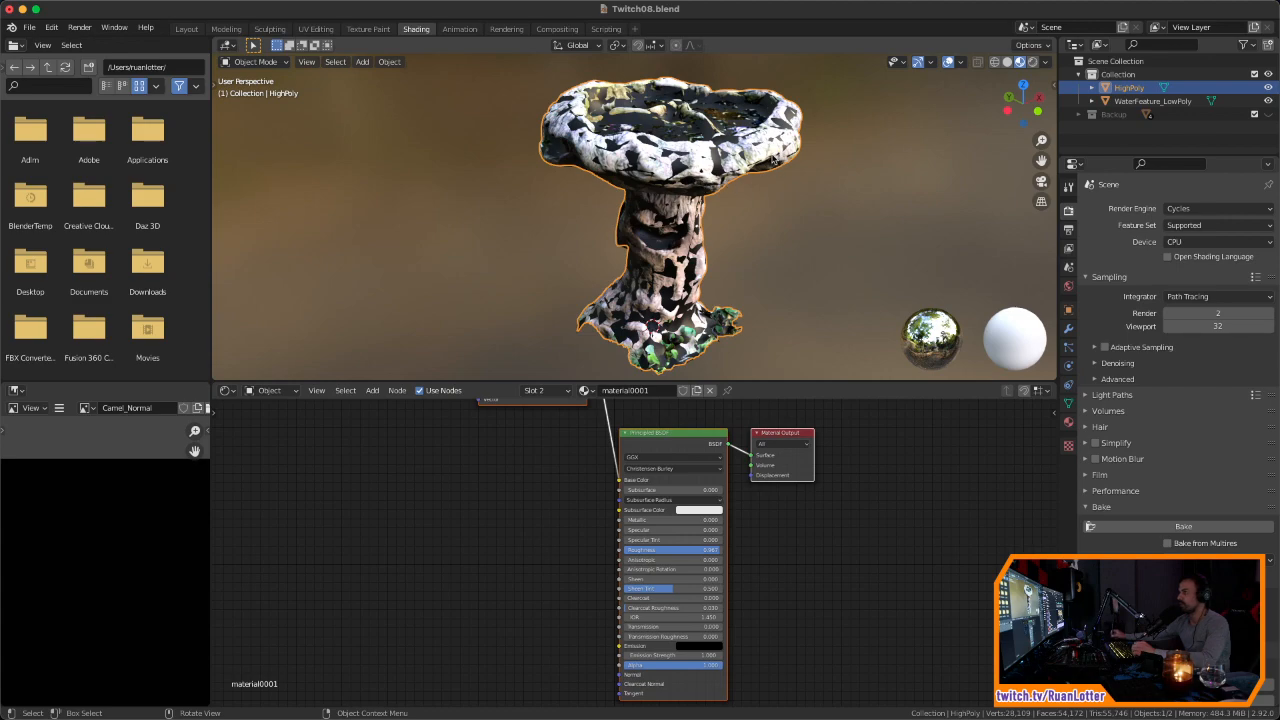
pyautogui.click(758, 168)
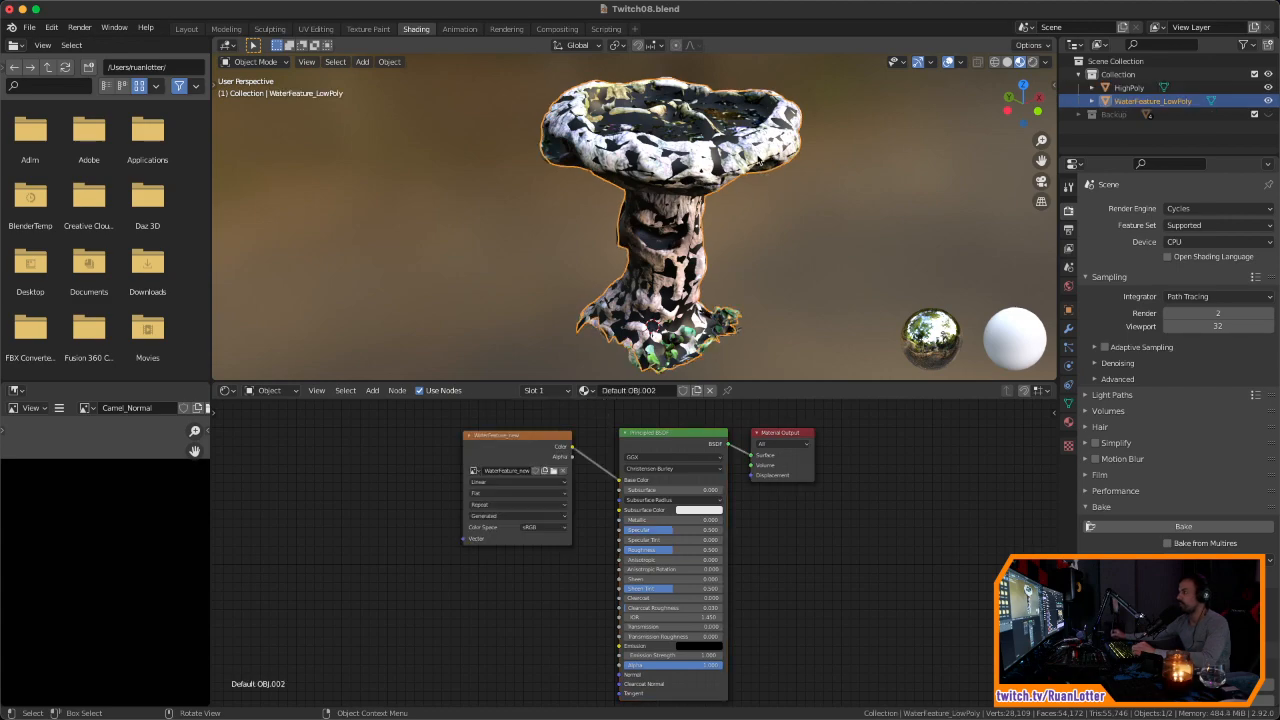
pyautogui.click(752, 152)
pyautogui.scroll(3, 745, 160)
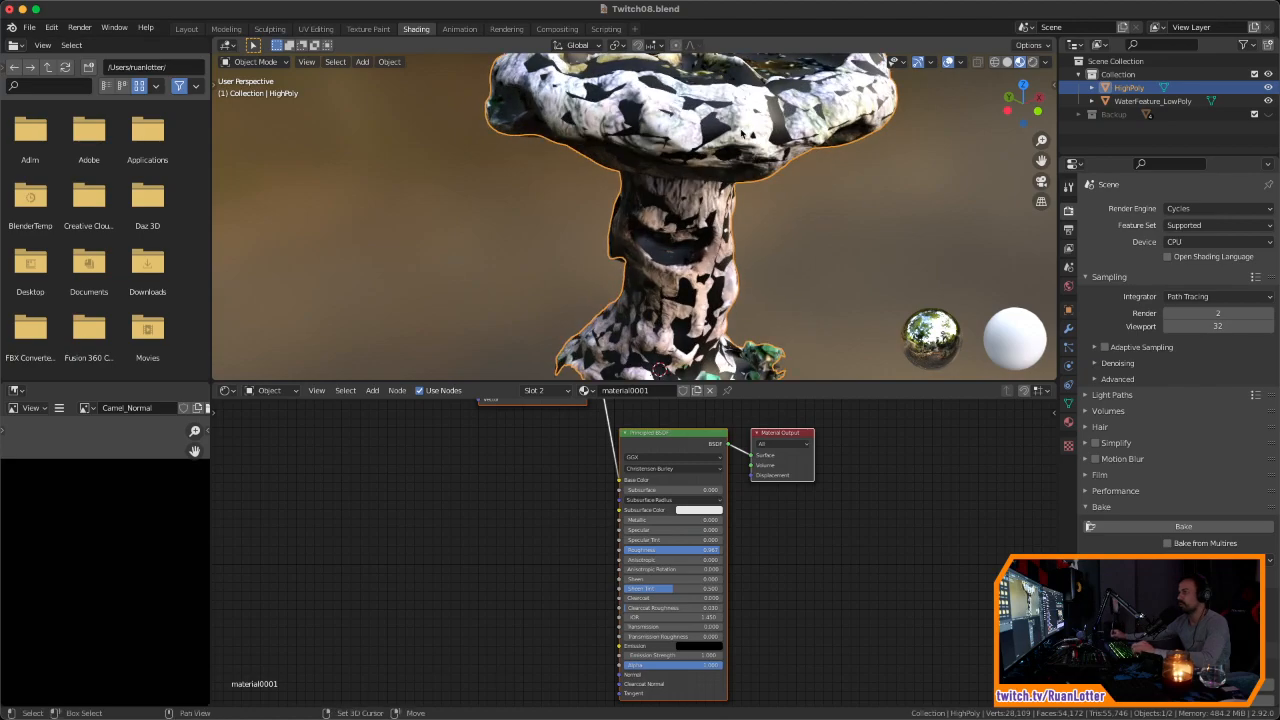
pyautogui.keyDown('shift'); pyautogui.click(750, 132); pyautogui.keyUp('shift')
pyautogui.moveTo(790, 339); pyautogui.dragTo(797, 357, button='middle')
pyautogui.click(1190, 524)
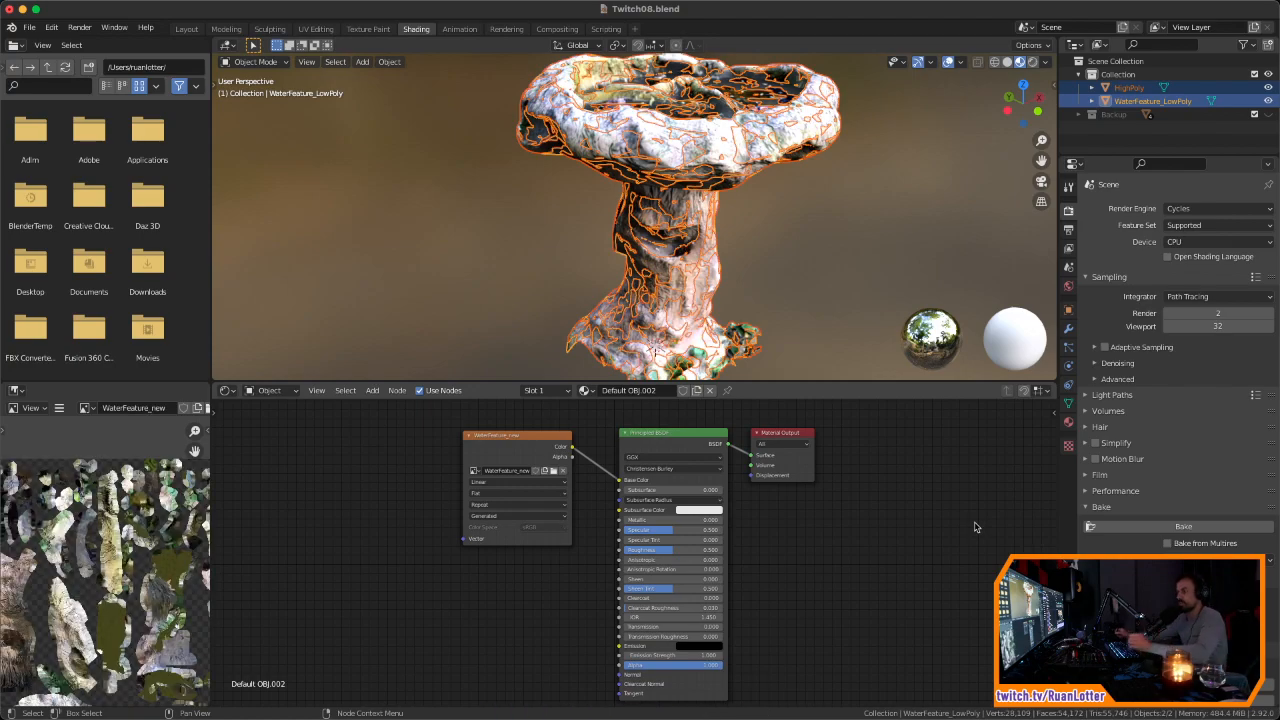
# Step: Hide the HighPoly object and show the baked low-poly birdbath in the Layout workspace
pyautogui.click(1268, 88)
pyautogui.click(186, 28)
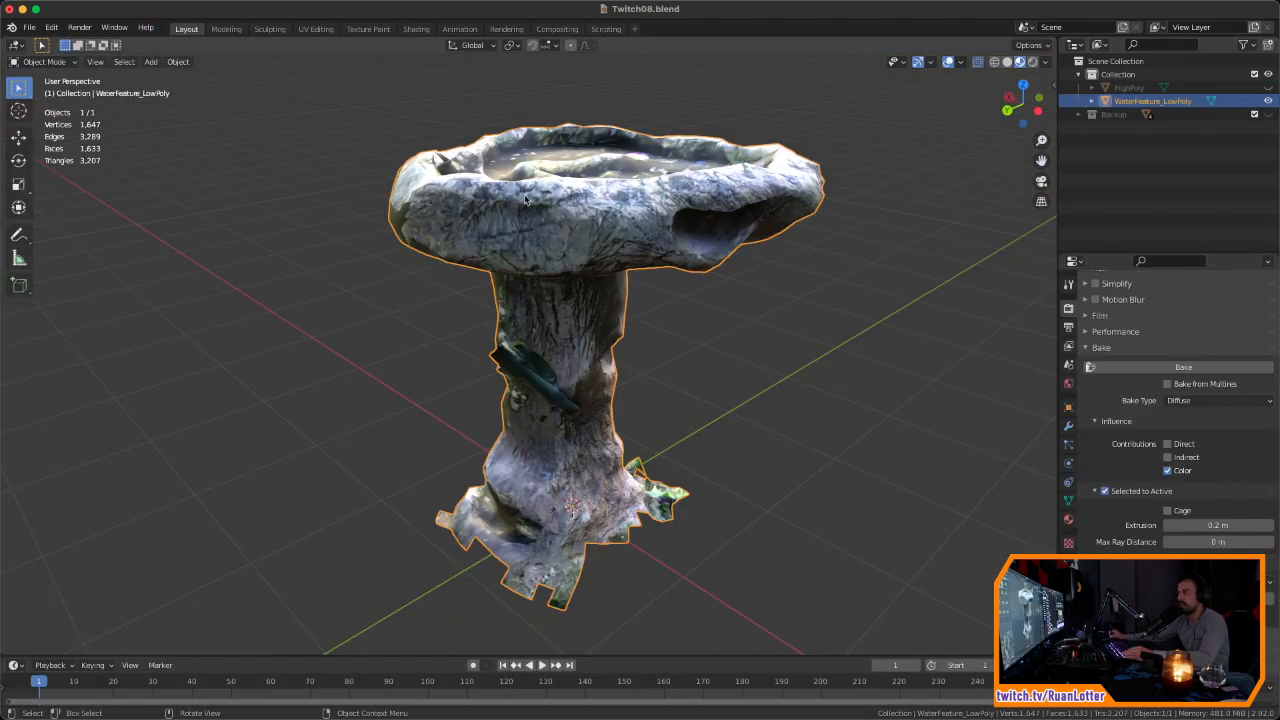
pyautogui.moveTo(525, 200); pyautogui.dragTo(686, 349, button='middle')
# Step: Examine the low-poly birdbath's mesh in Edit Mode and its baked texture from all sides in Object Mode
pyautogui.press('Tab')
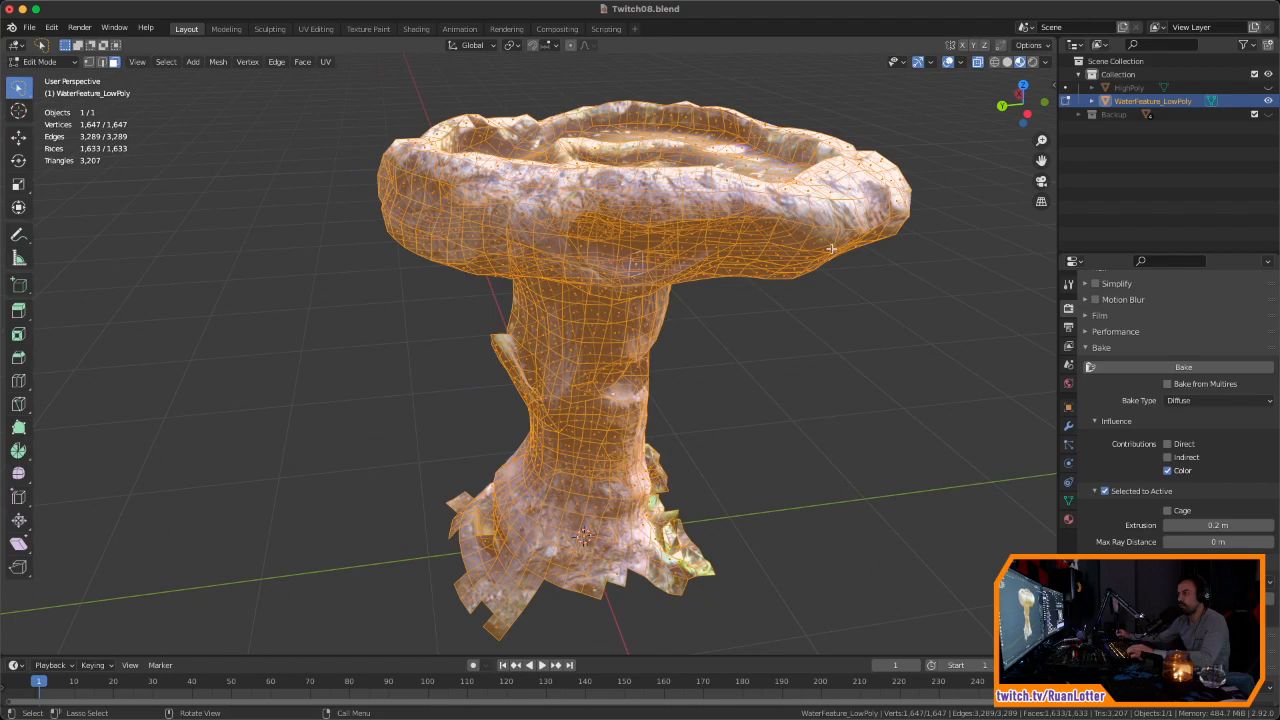
pyautogui.moveTo(891, 277); pyautogui.dragTo(208, 158, button='middle')
pyautogui.hotkey('alt', 'a')
pyautogui.scroll(3, 701, 349)
pyautogui.press('a')
pyautogui.scroll(-3, 635, 355)
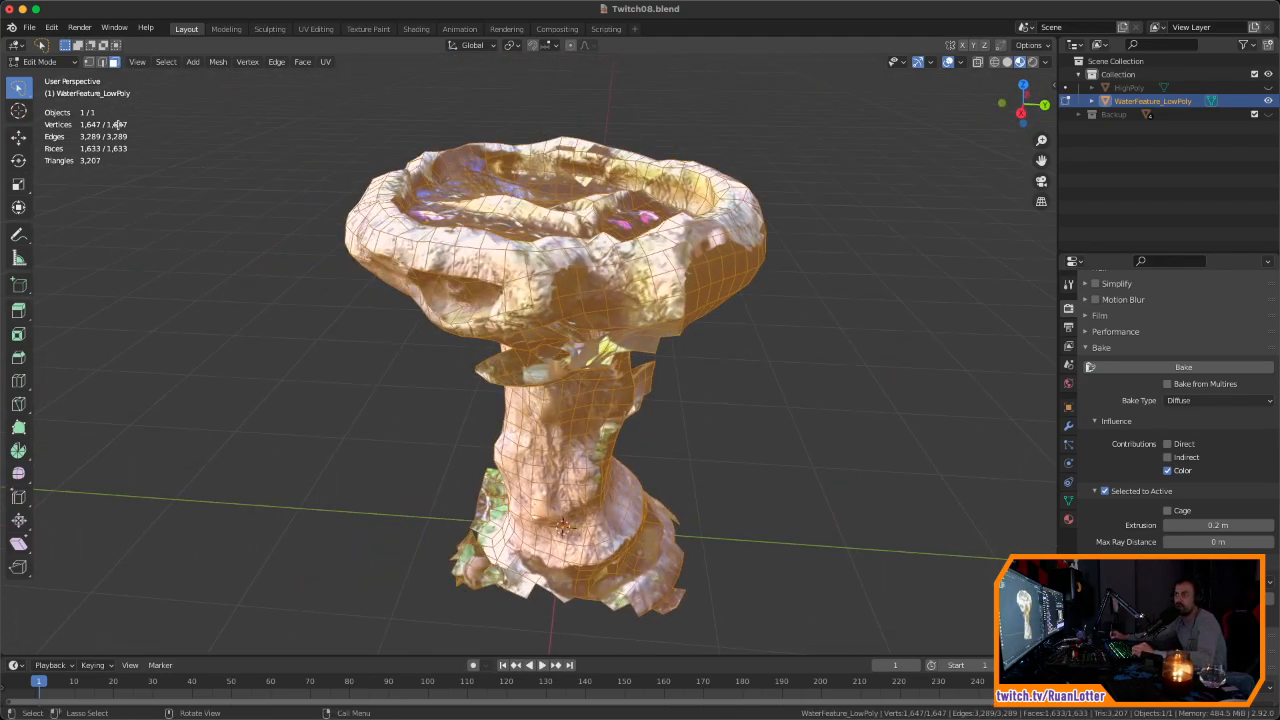
pyautogui.press('Tab')
pyautogui.moveTo(337, 349); pyautogui.dragTo(626, 237, button='middle')
pyautogui.scroll(2, 744, 303)
pyautogui.scroll(-6, 626, 237)
pyautogui.keyDown('shift'); pyautogui.moveTo(592, 286); pyautogui.dragTo(638, 258, button='middle'); pyautogui.keyUp('shift')
pyautogui.scroll(-1, 636, 300)
pyautogui.moveTo(637, 306); pyautogui.dragTo(660, 323, button='middle')
# Step: Show the viewport in rendered shading, deselect the birdbath and set the render engine to Eevee
pyautogui.click(1033, 61)
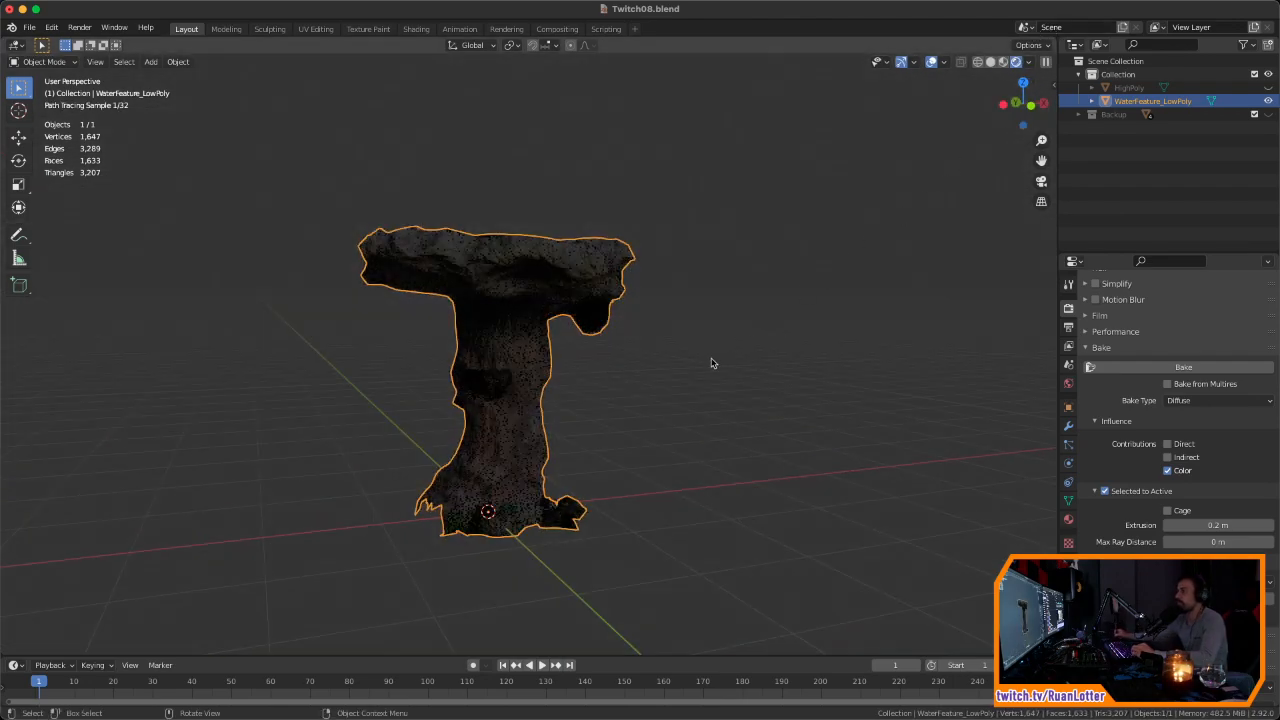
pyautogui.moveTo(714, 360); pyautogui.dragTo(738, 362, button='middle')
pyautogui.click(738, 362)
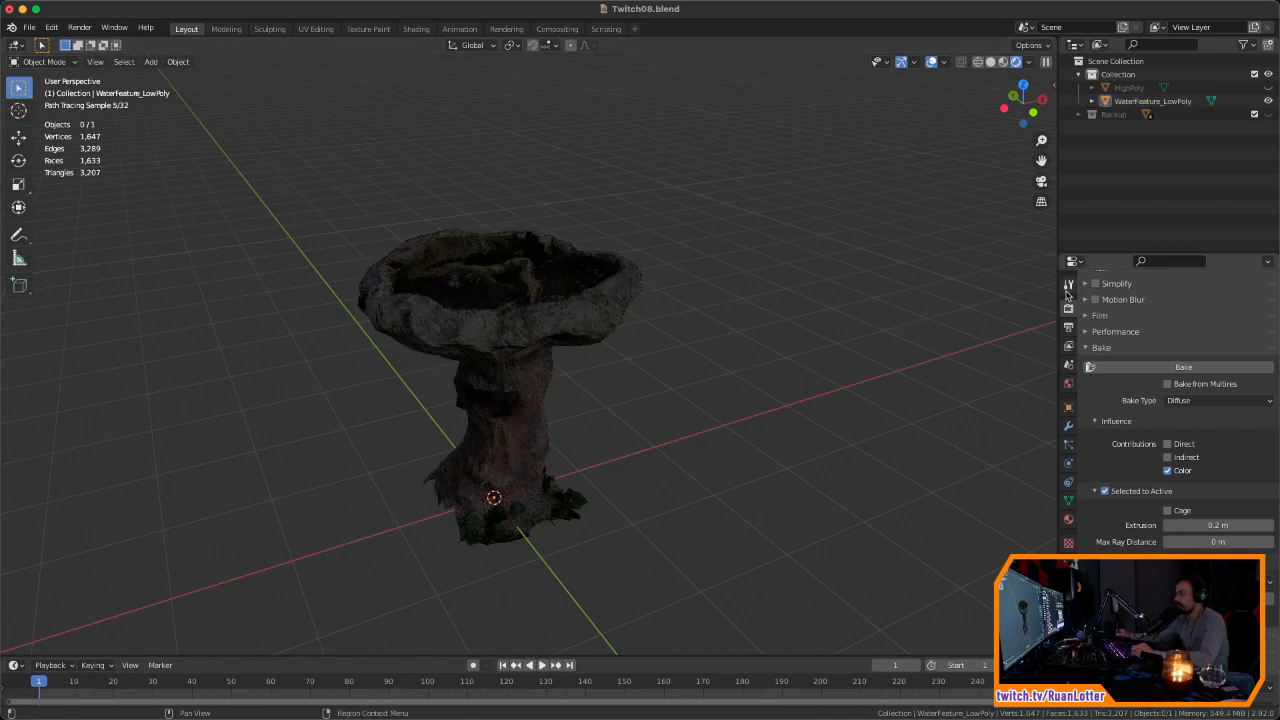
pyautogui.scroll(4, 1160, 339)
pyautogui.click(1187, 309)
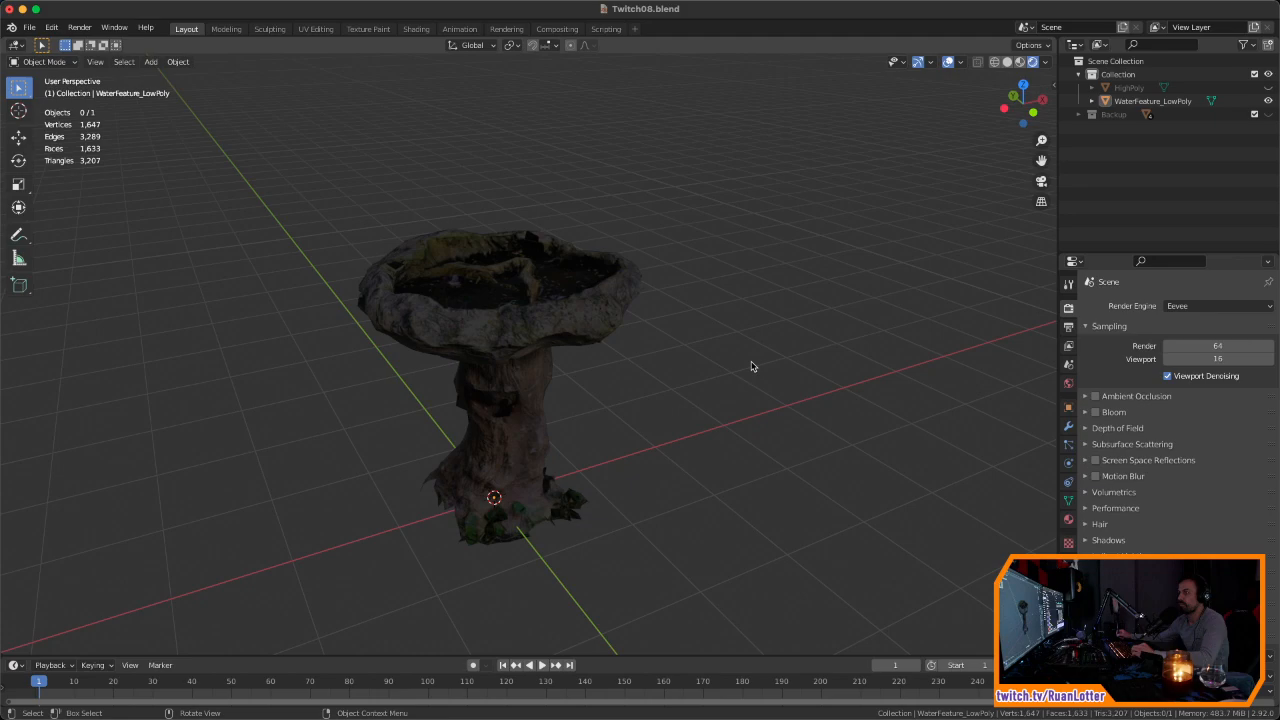
pyautogui.moveTo(754, 367); pyautogui.dragTo(726, 357, button='middle')
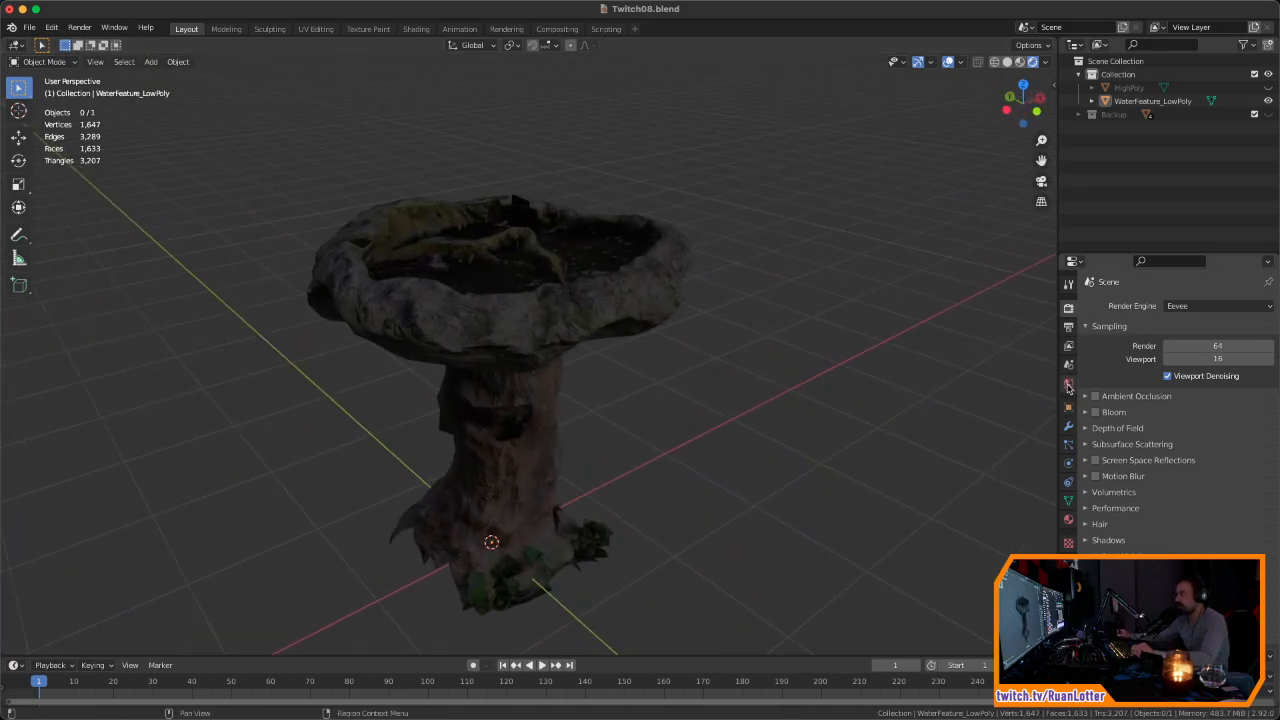
# Step: Assign an Environment Texture to the World color and load driving_school_4k.hdr from the HDRI folder
pyautogui.click(1068, 386)
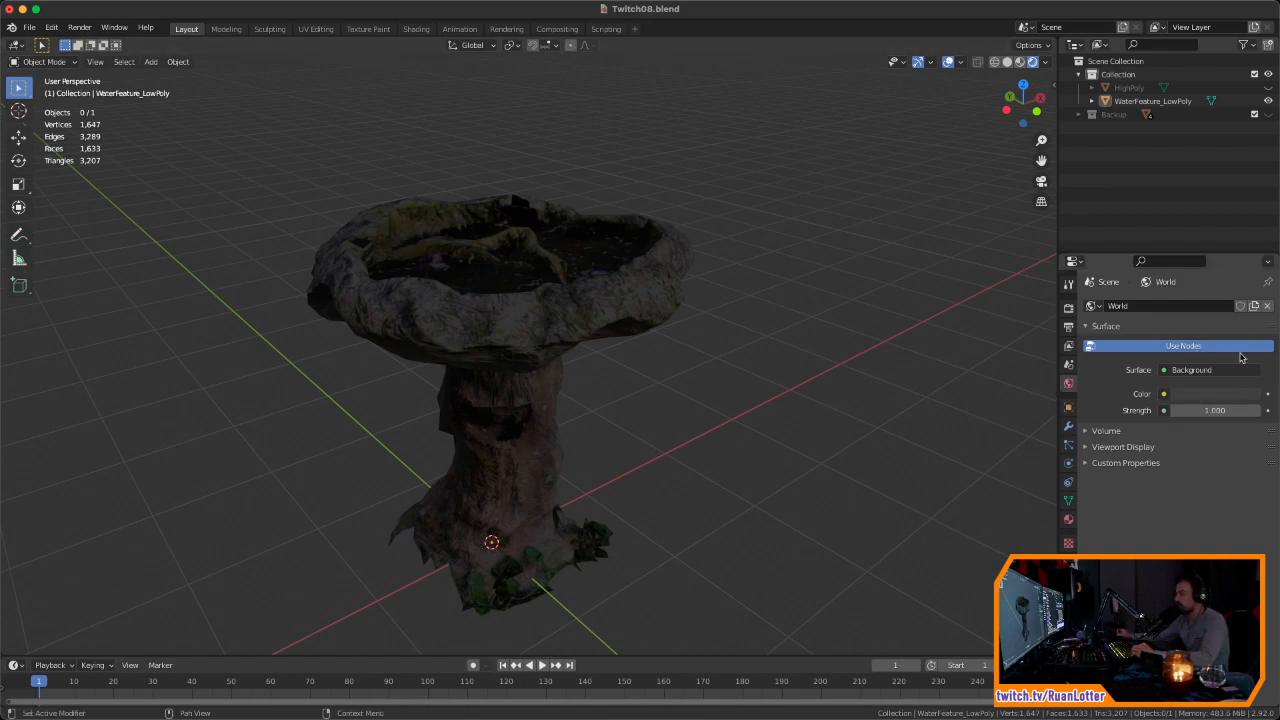
pyautogui.click(1165, 394)
pyautogui.click(910, 456)
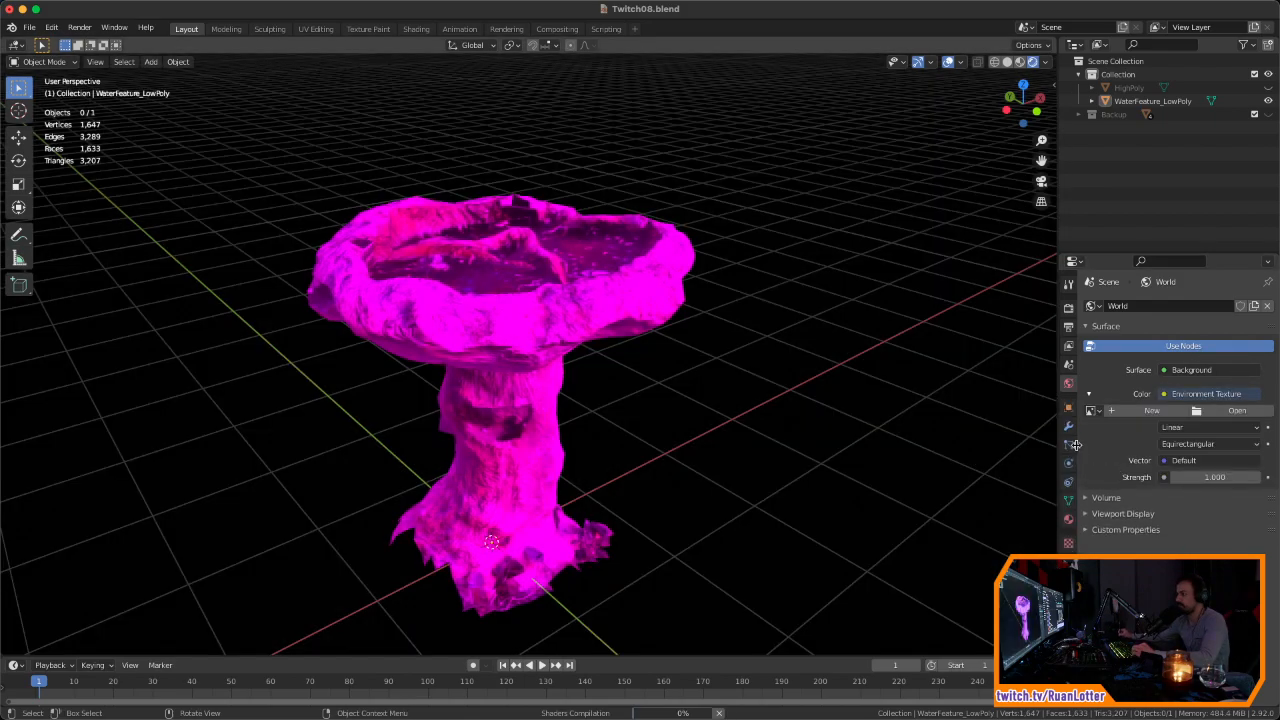
pyautogui.click(1237, 410)
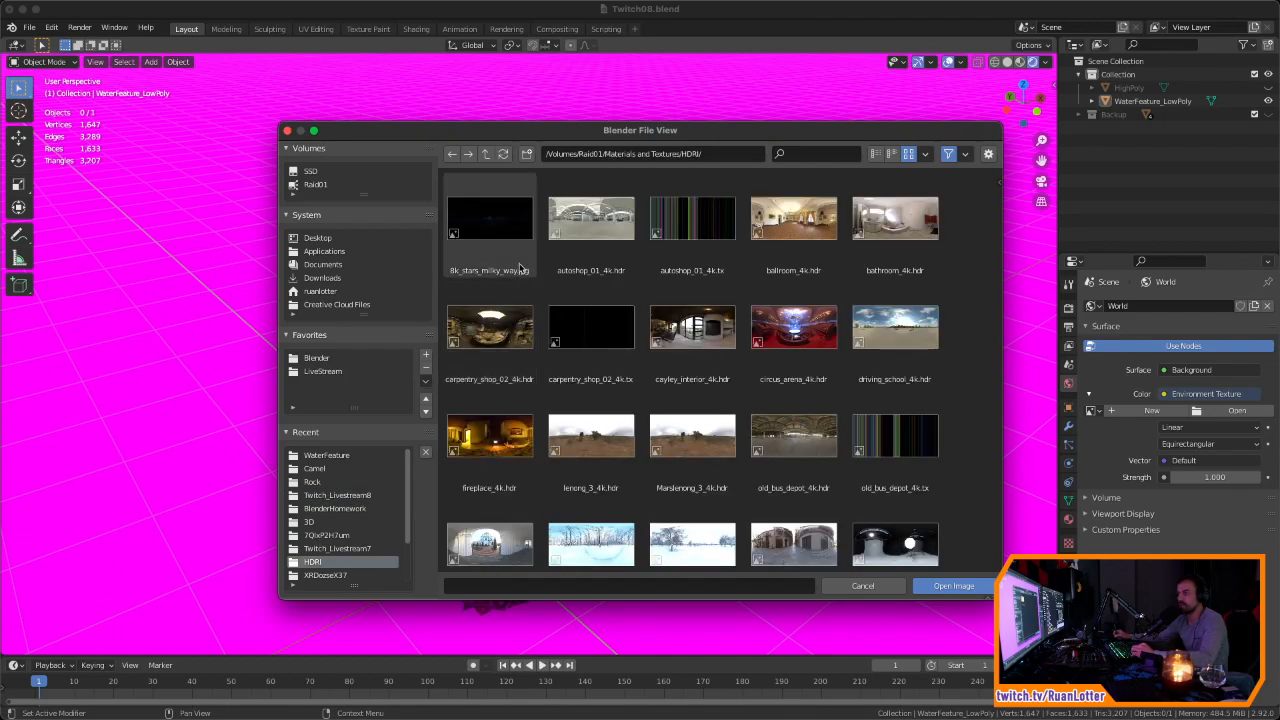
pyautogui.scroll(-3, 716, 415)
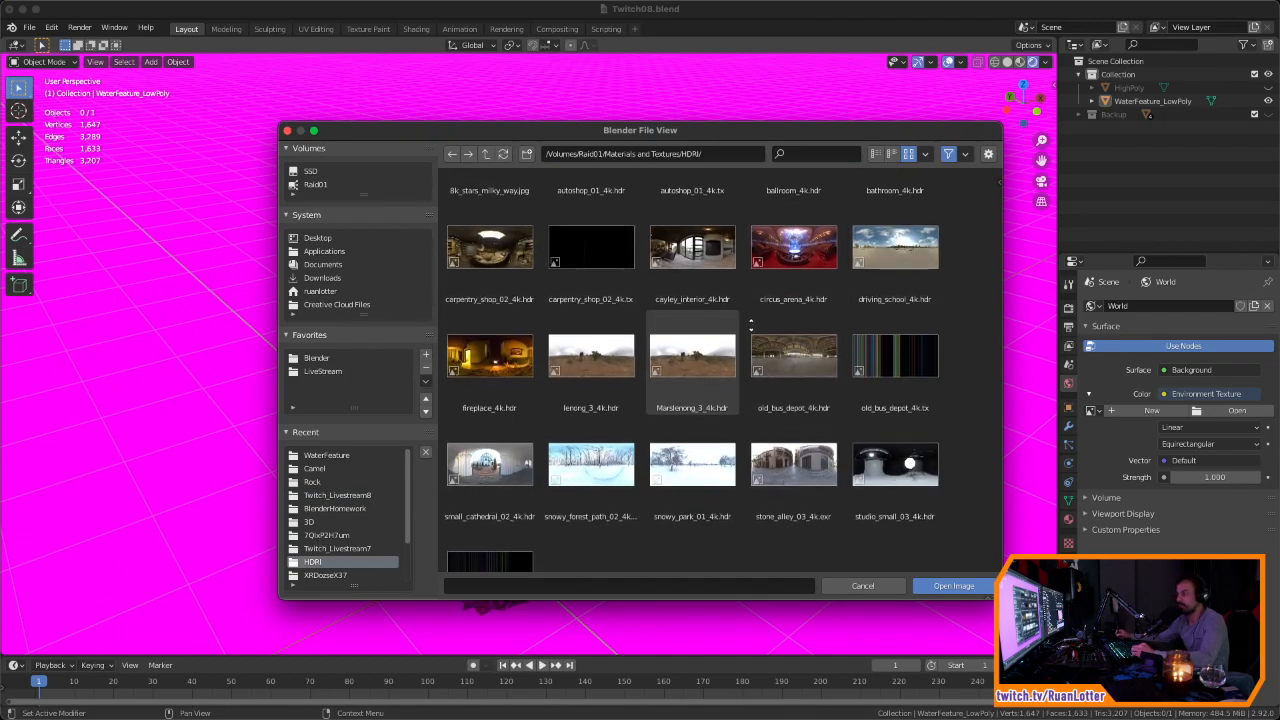
pyautogui.scroll(3, 725, 418)
pyautogui.scroll(-1, 760, 410)
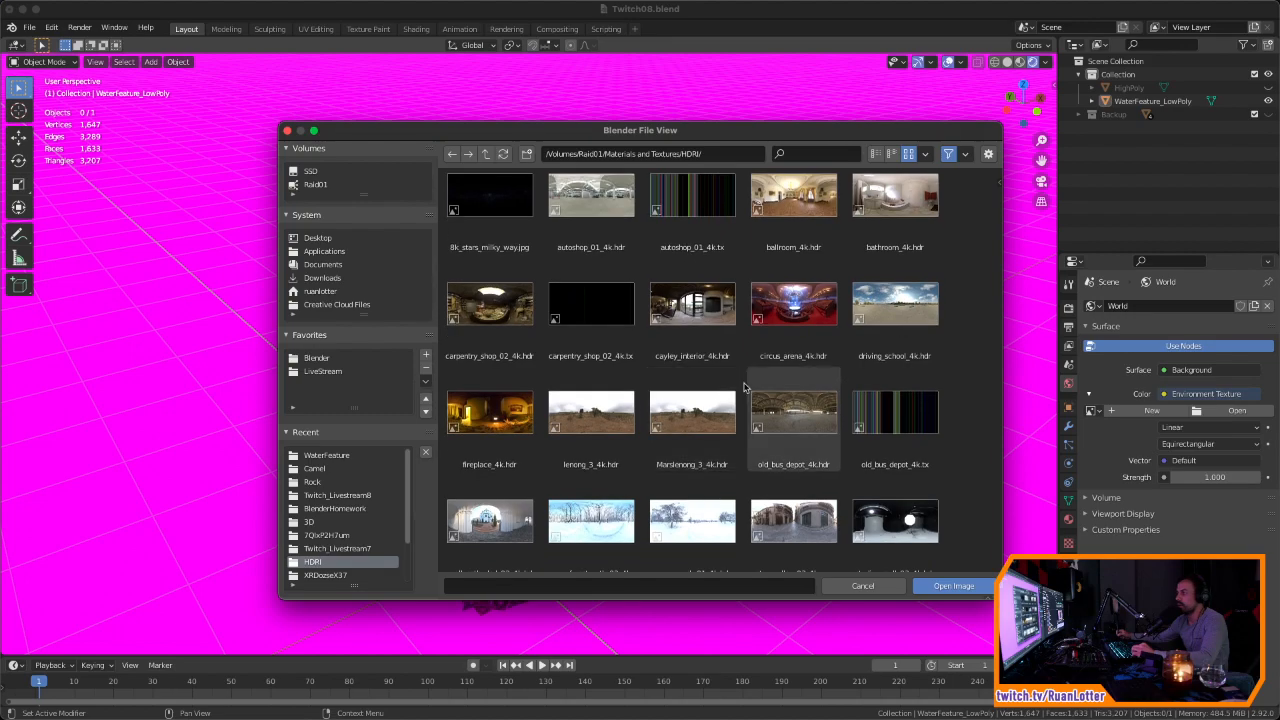
pyautogui.click(893, 308)
pyautogui.click(967, 590)
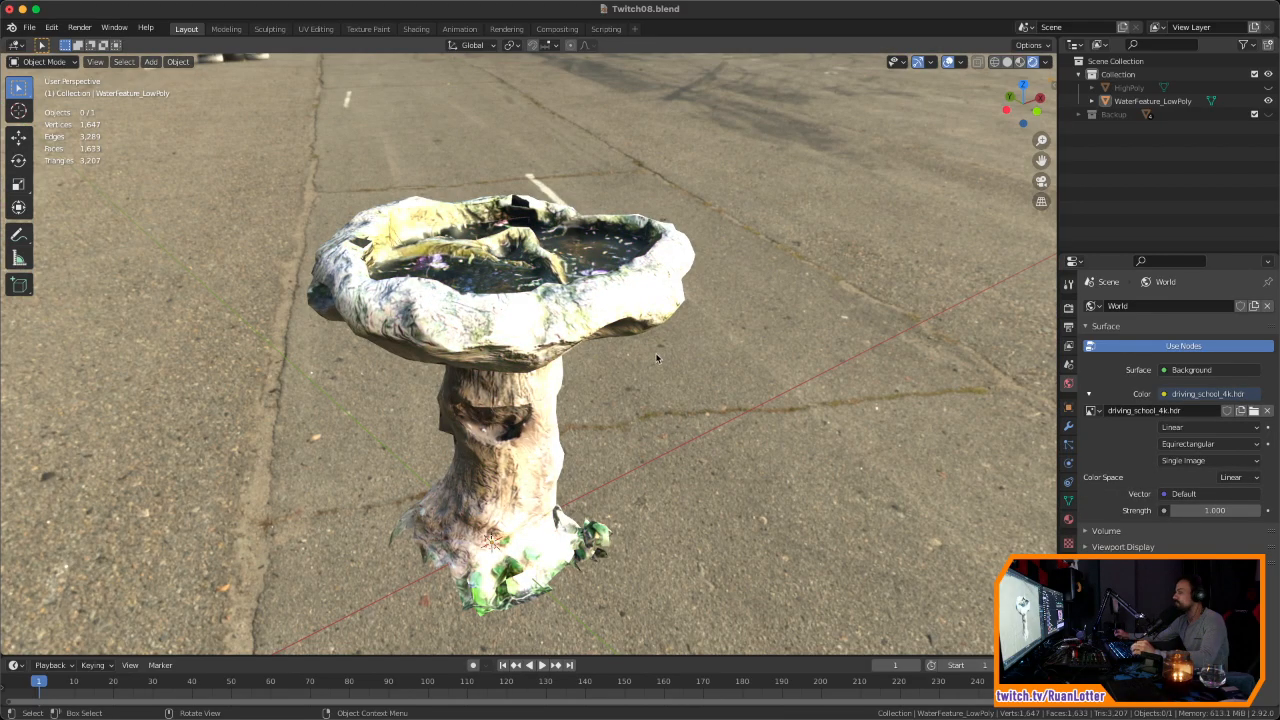
# Step: Set the World background strength to 0.5 and make the rendered film background transparent
pyautogui.moveTo(659, 359); pyautogui.dragTo(1193, 447, button='middle')
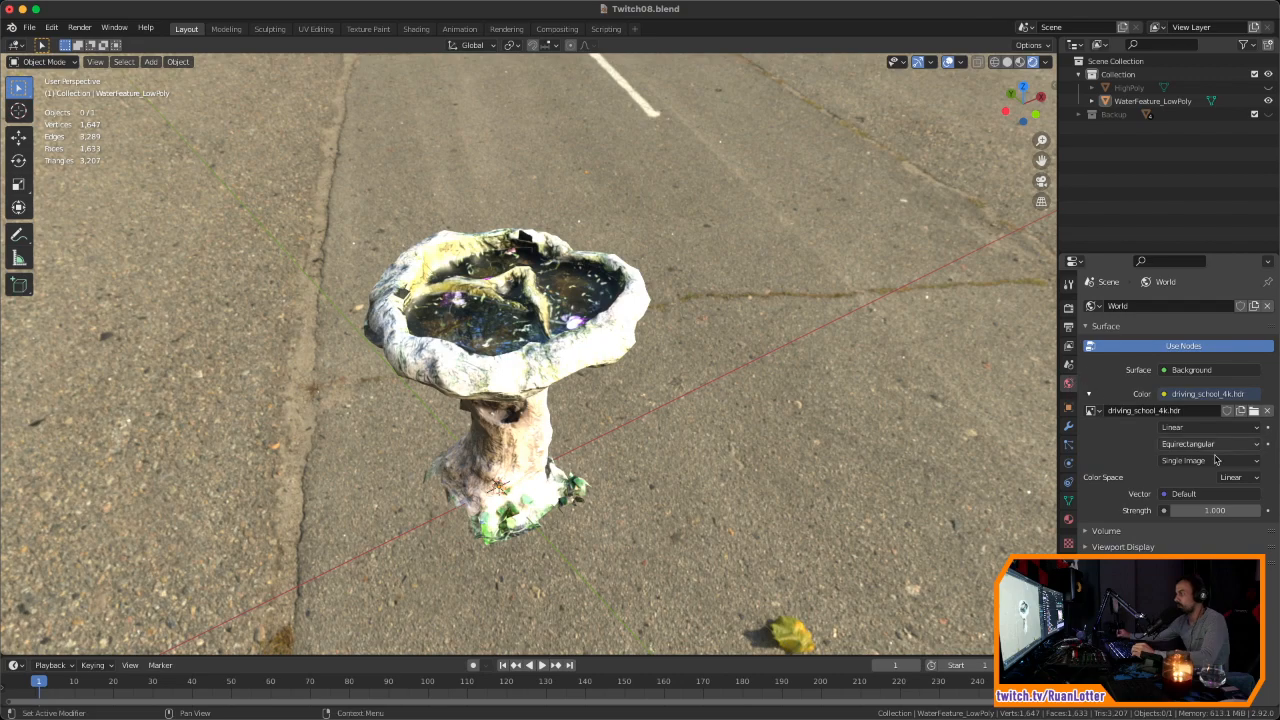
pyautogui.write('0.5')
pyautogui.press('Return')
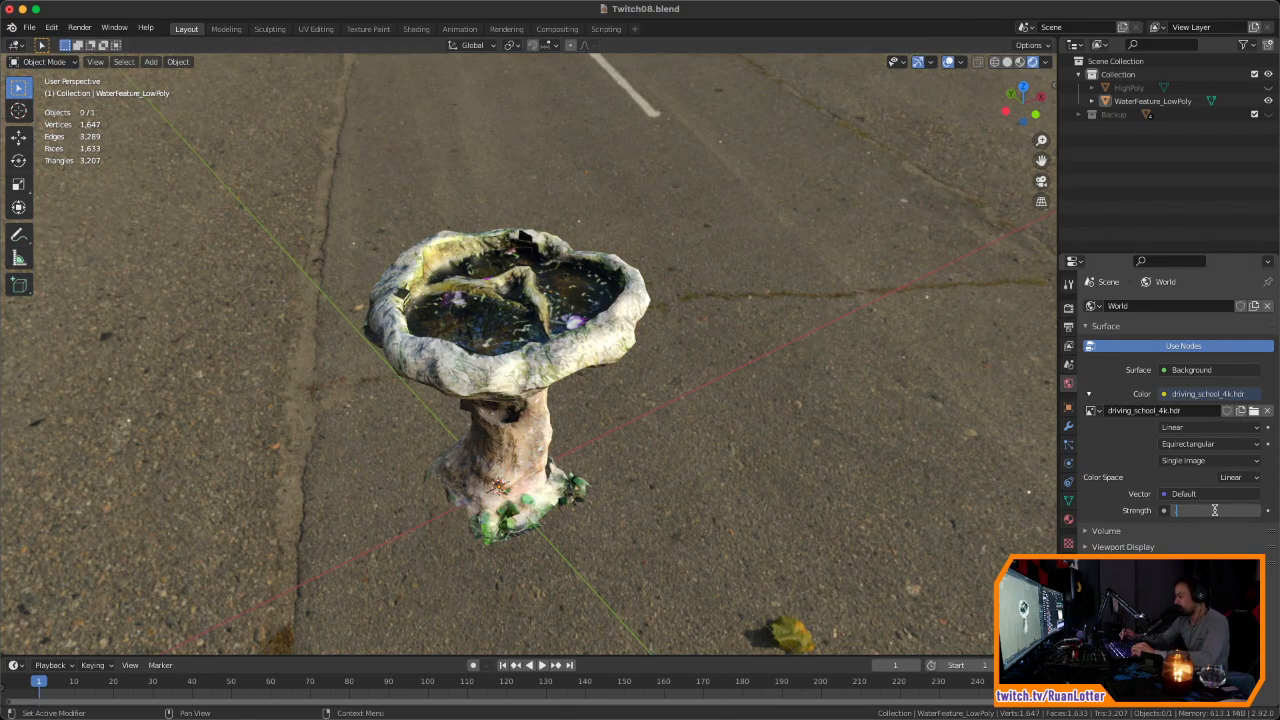
pyautogui.press('Return')
pyautogui.click(1068, 310)
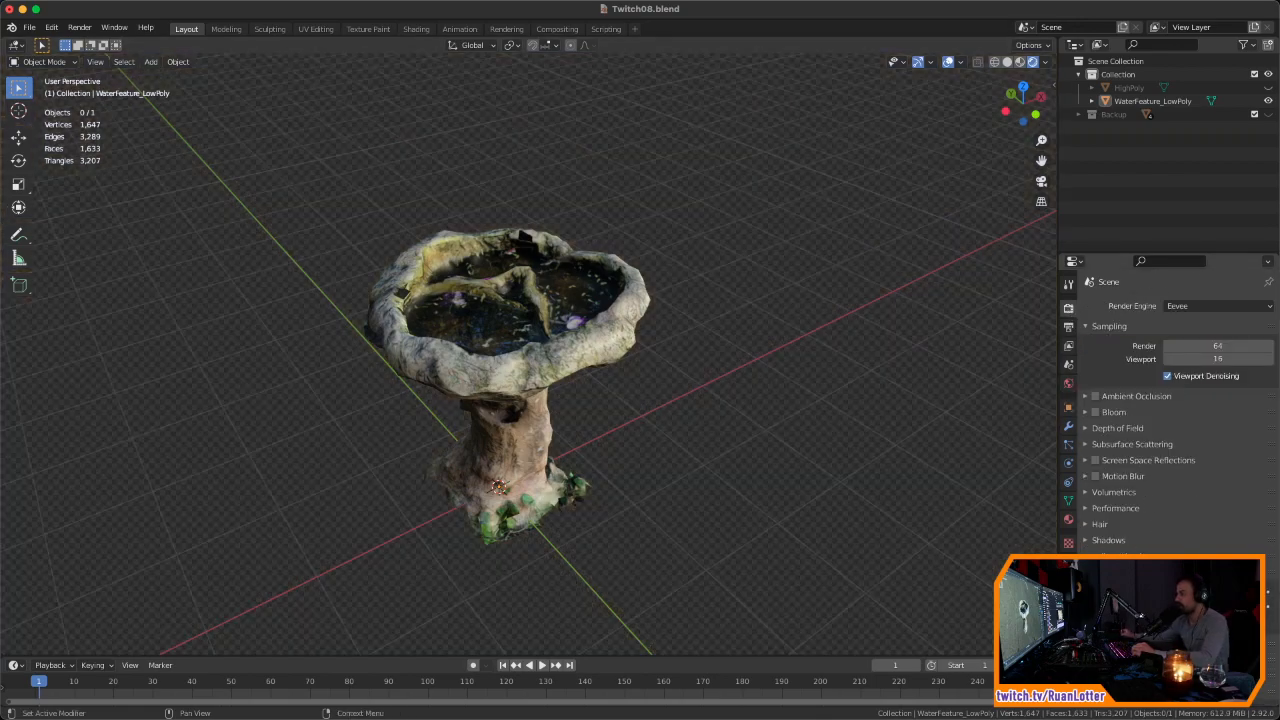
# Step: Add a plane under the birdbath and scale it up into a large ground surface
pyautogui.moveTo(770, 300); pyautogui.dragTo(701, 436, button='middle')
pyautogui.hotkey('shift', 'a')
pyautogui.click(738, 431)
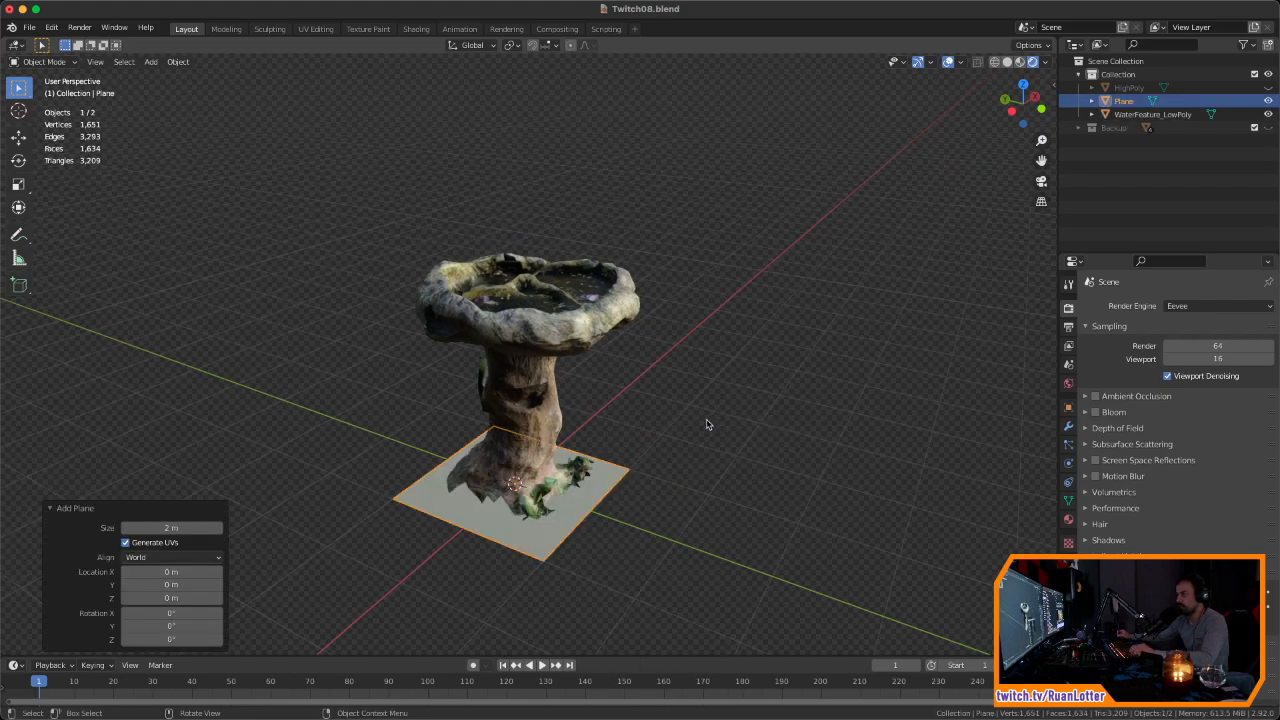
pyautogui.press('s')
pyautogui.click(885, 377)
pyautogui.press('s')
pyautogui.click(903, 337)
pyautogui.press('s')
pyautogui.click(917, 340)
# Step: Raise the ground plane about 0.23 m along Z into the birdbath's base and give it a new material
pyautogui.press('g')
pyautogui.press('z')
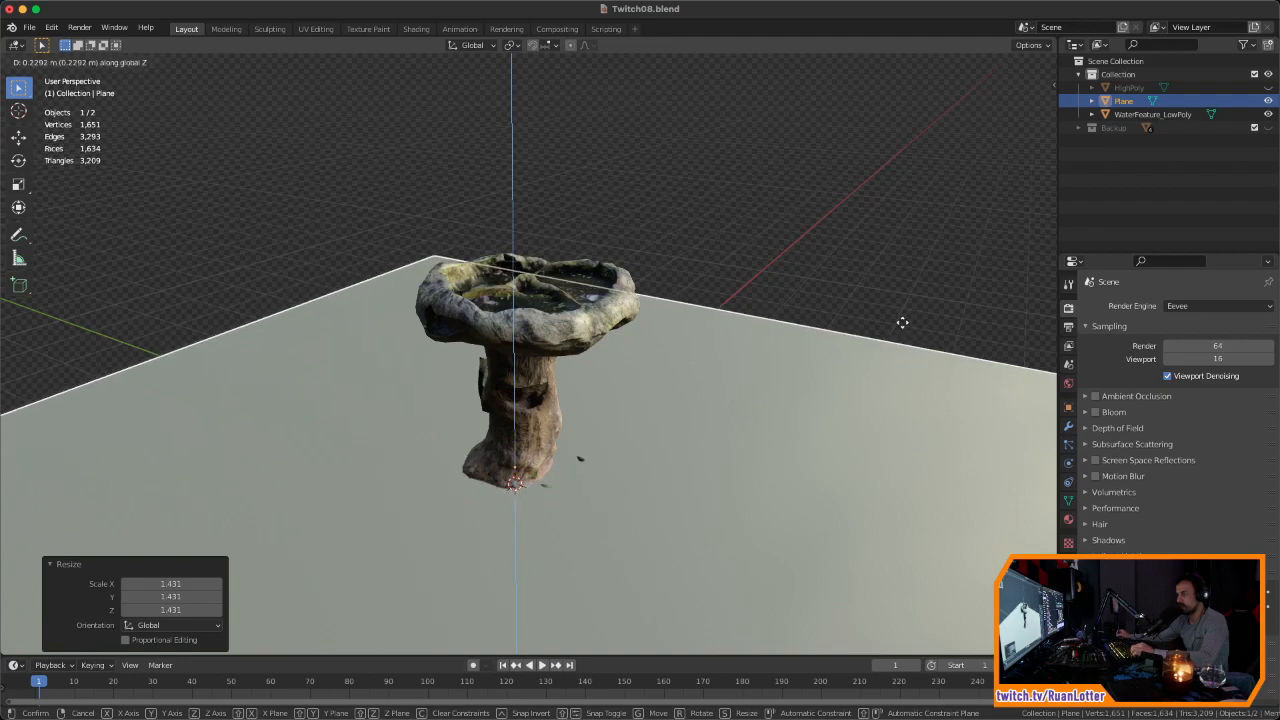
pyautogui.click(903, 324)
pyautogui.moveTo(903, 324); pyautogui.dragTo(760, 420, button='middle')
pyautogui.scroll(-2, 767, 423)
pyautogui.click(877, 323)
pyautogui.scroll(-3, 749, 380)
pyautogui.scroll(2, 797, 449)
pyautogui.click(760, 420)
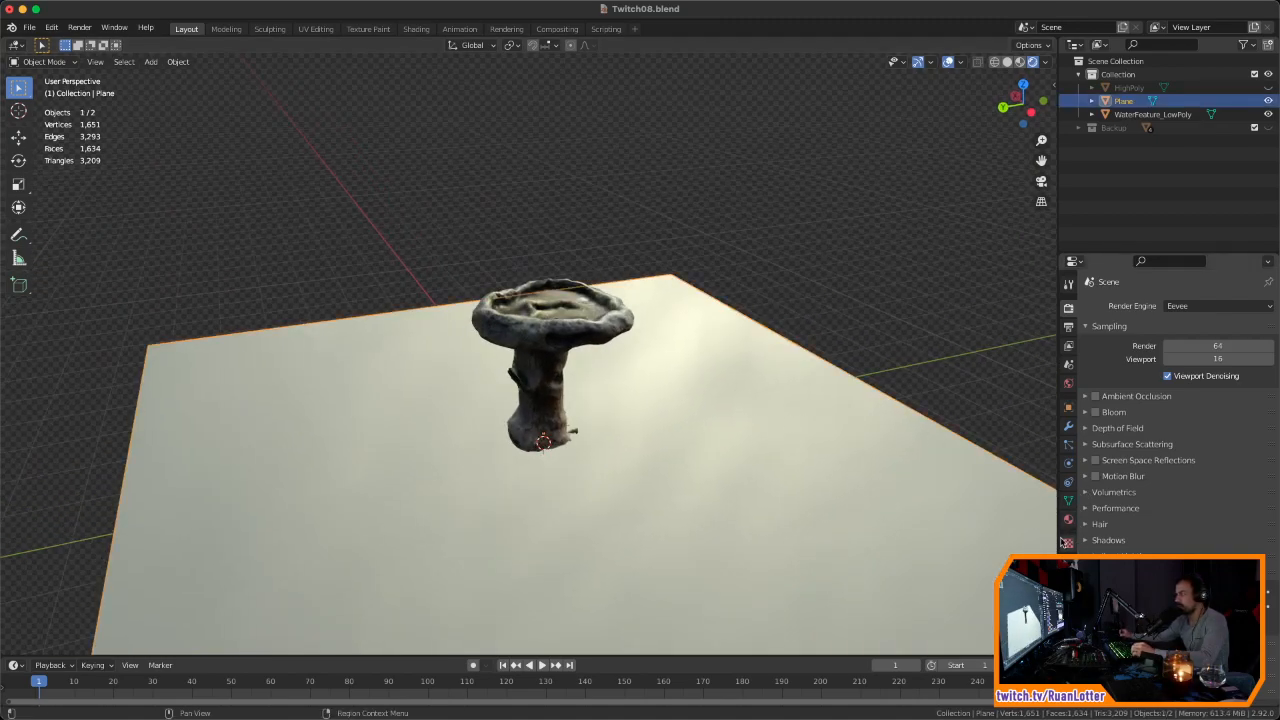
pyautogui.click(1068, 519)
pyautogui.click(1155, 361)
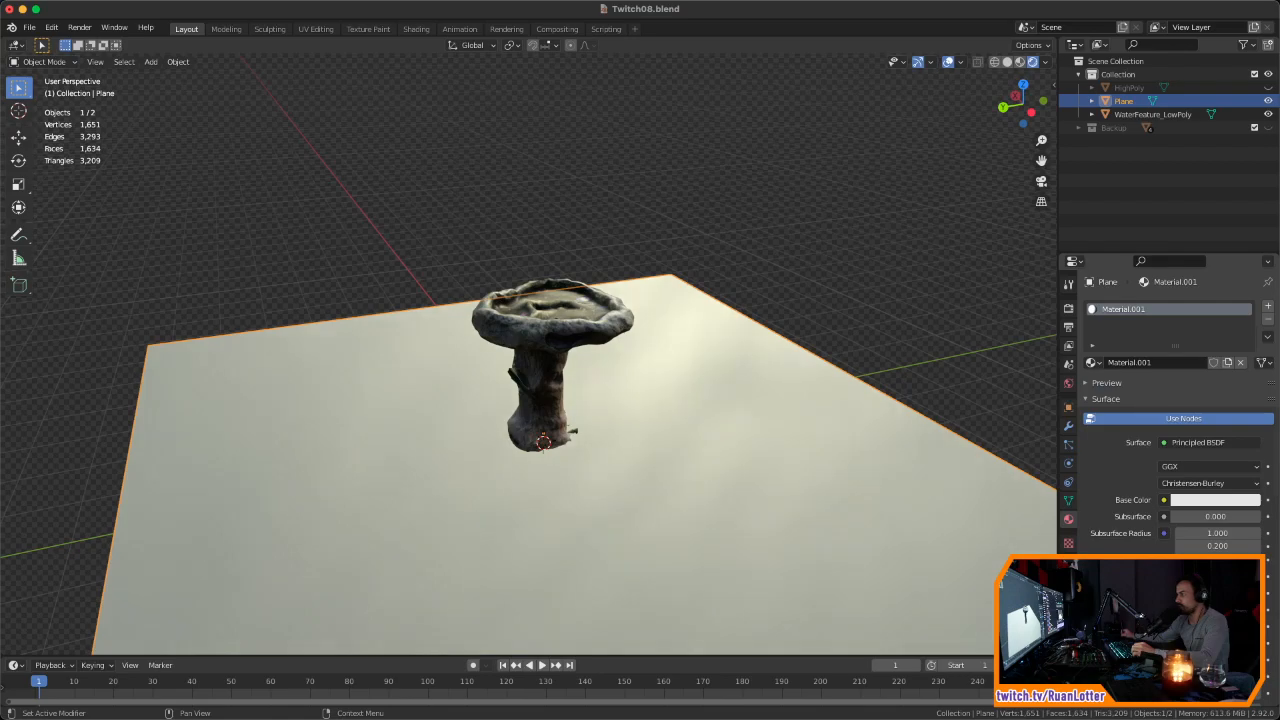
# Step: Add a point light and move it up about 3 m along Z, above the birdbath's bowl
pyautogui.hotkey('shift', 'a')
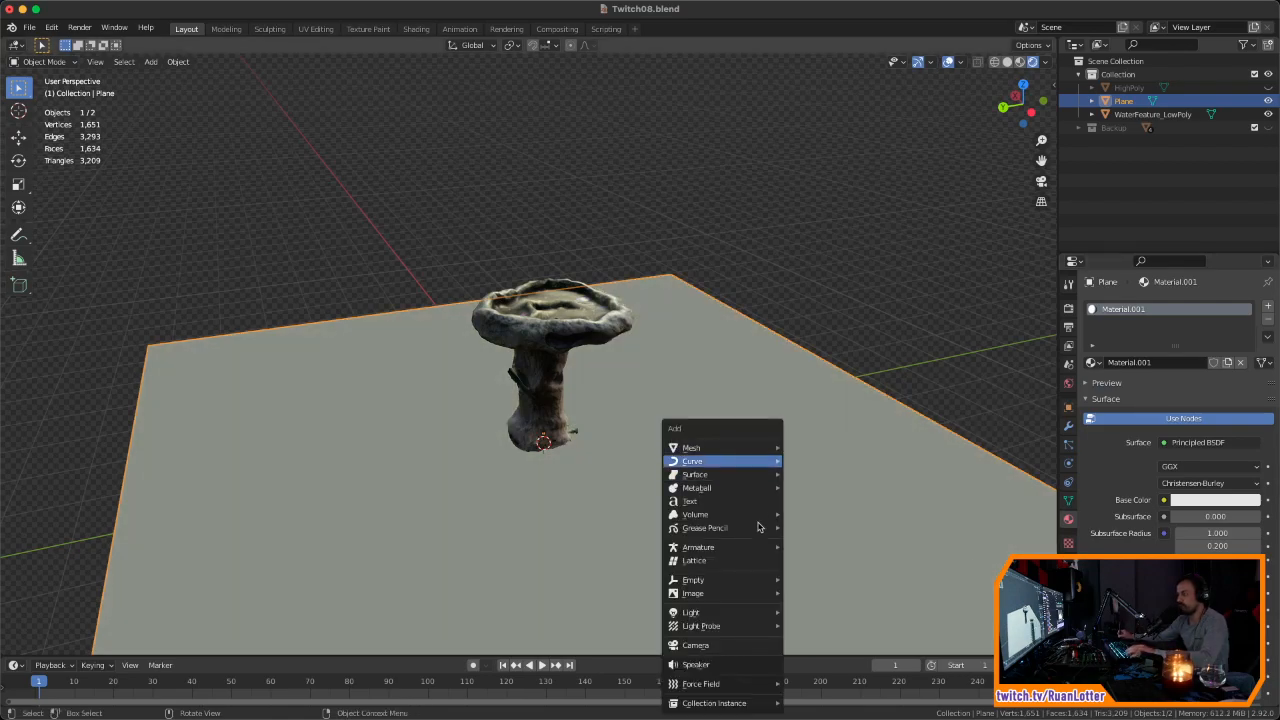
pyautogui.moveTo(737, 613)
pyautogui.click(846, 612)
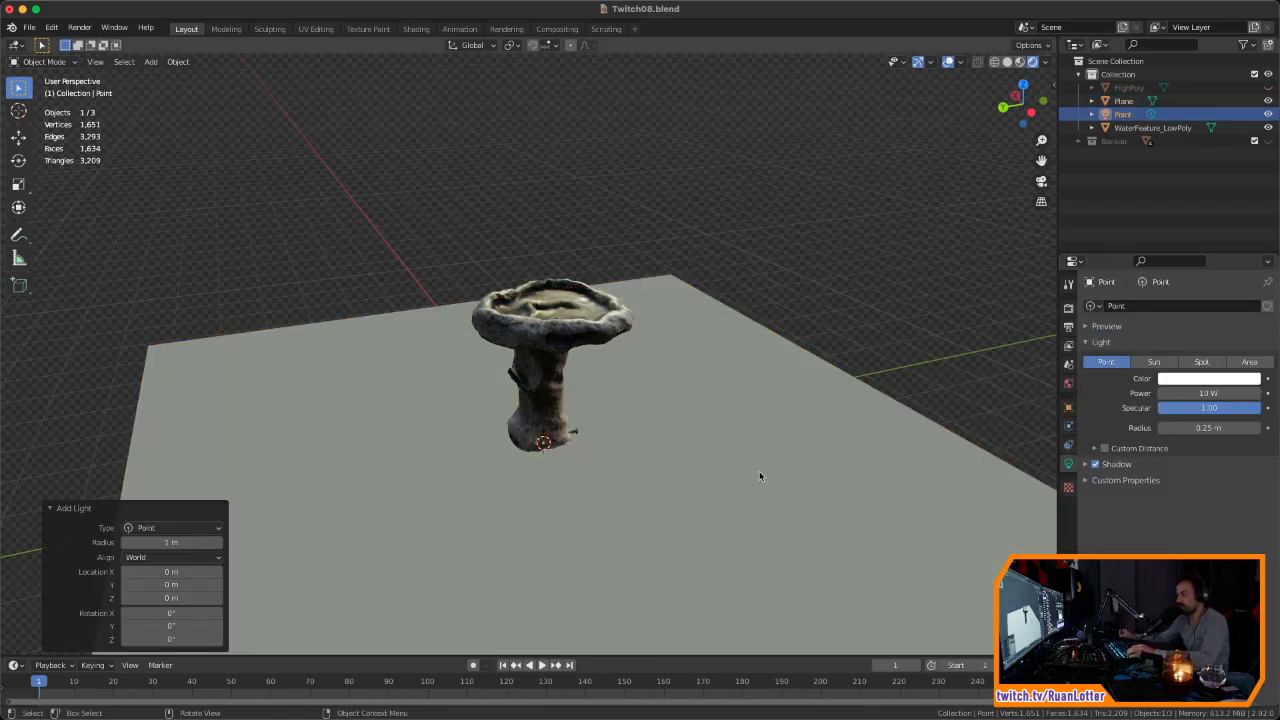
pyautogui.press('g')
pyautogui.press('z')
pyautogui.click(755, 313)
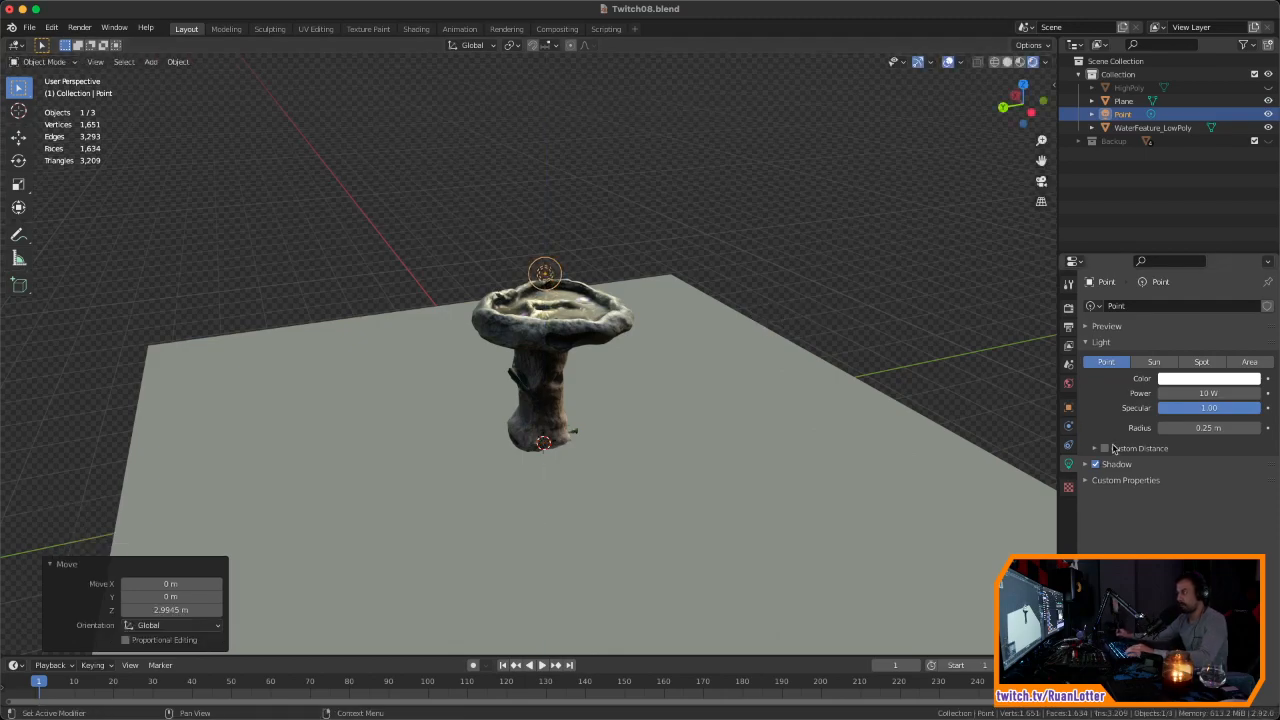
# Step: Set the point light's power to 200 W
pyautogui.click(1201, 392)
pyautogui.write('2')
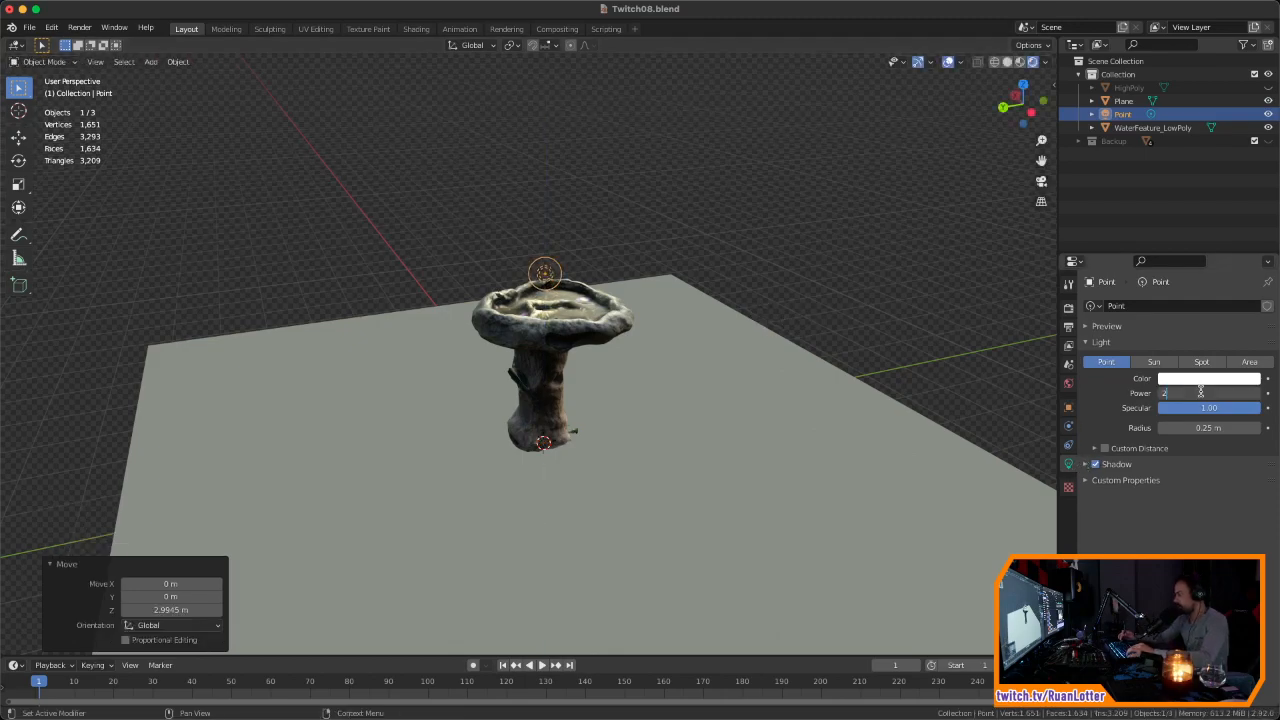
pyautogui.write('00')
pyautogui.press('Return')
# Step: Move the point light horizontally, with its height locked, to one side of the birdbath
pyautogui.press('g')
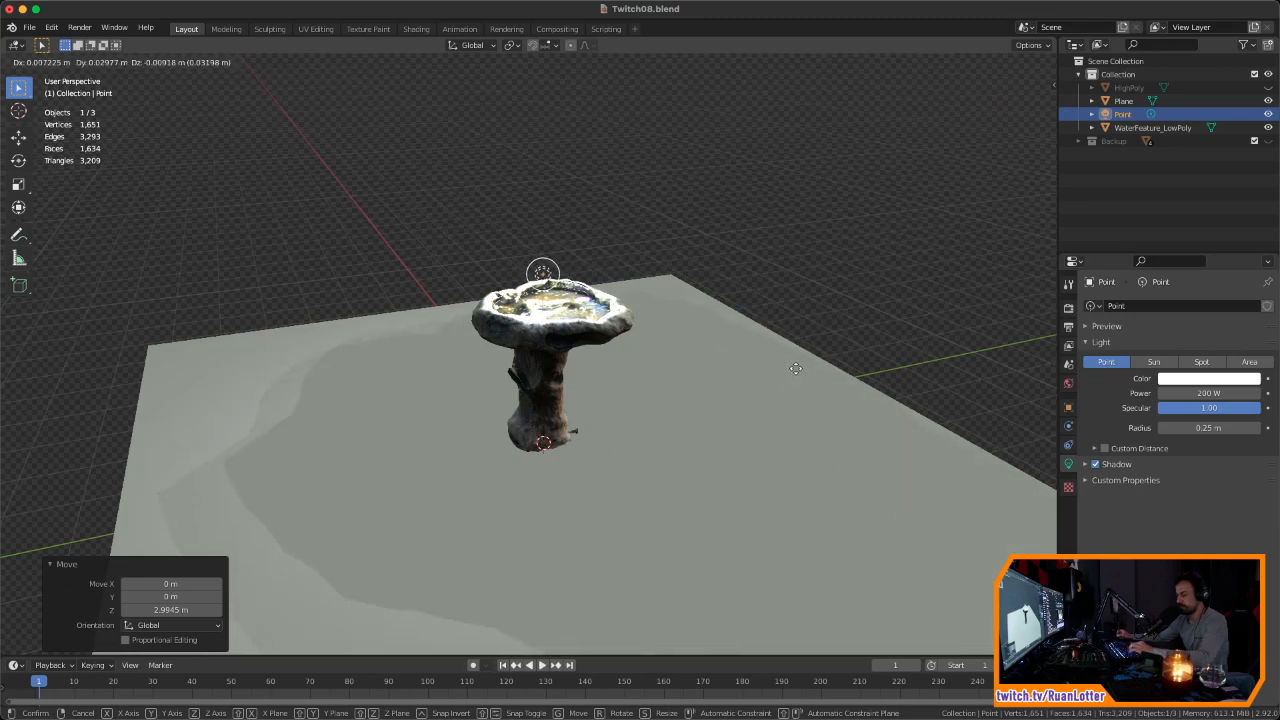
pyautogui.hotkey('shift', 'z')
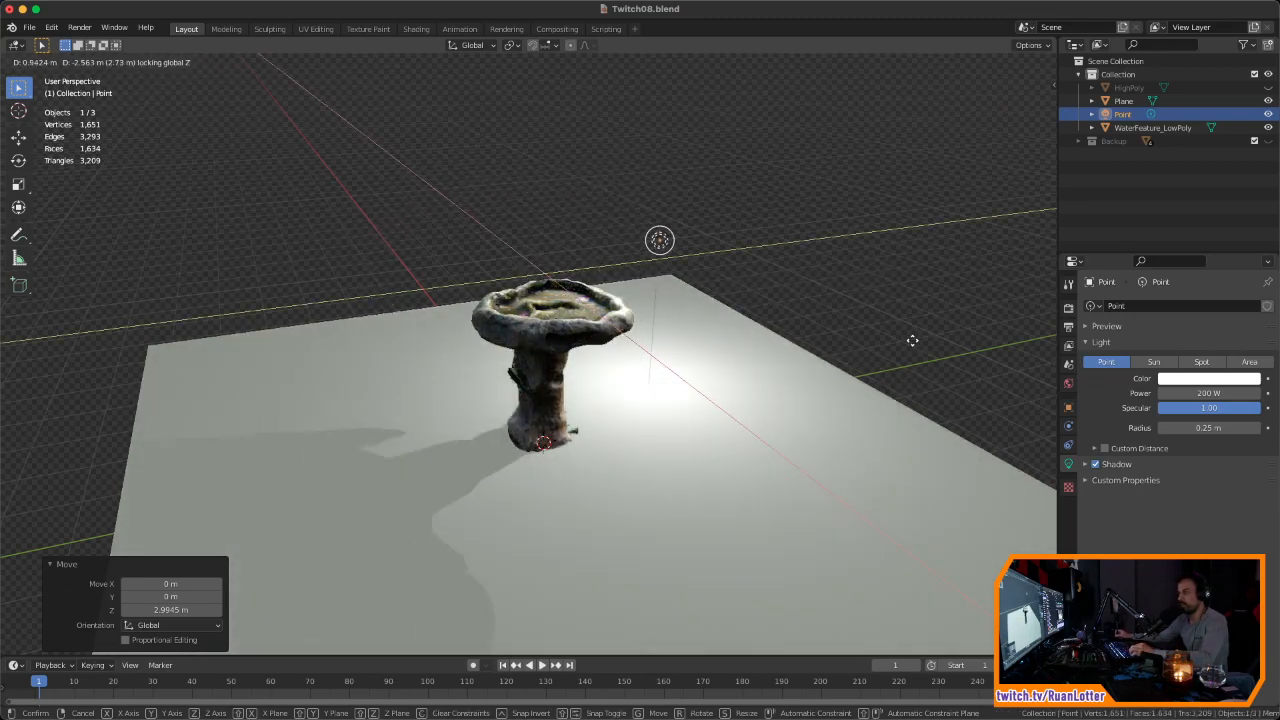
pyautogui.click(905, 345)
pyautogui.moveTo(903, 349); pyautogui.dragTo(590, 285, button='middle')
pyautogui.press('g')
pyautogui.hotkey('shift', 'z')
pyautogui.click(507, 396)
# Step: Select one face beside the dark patch on WaterFeature_LowPoly's rim and inspect its location in the UV Editing workspace
pyautogui.click(617, 293)
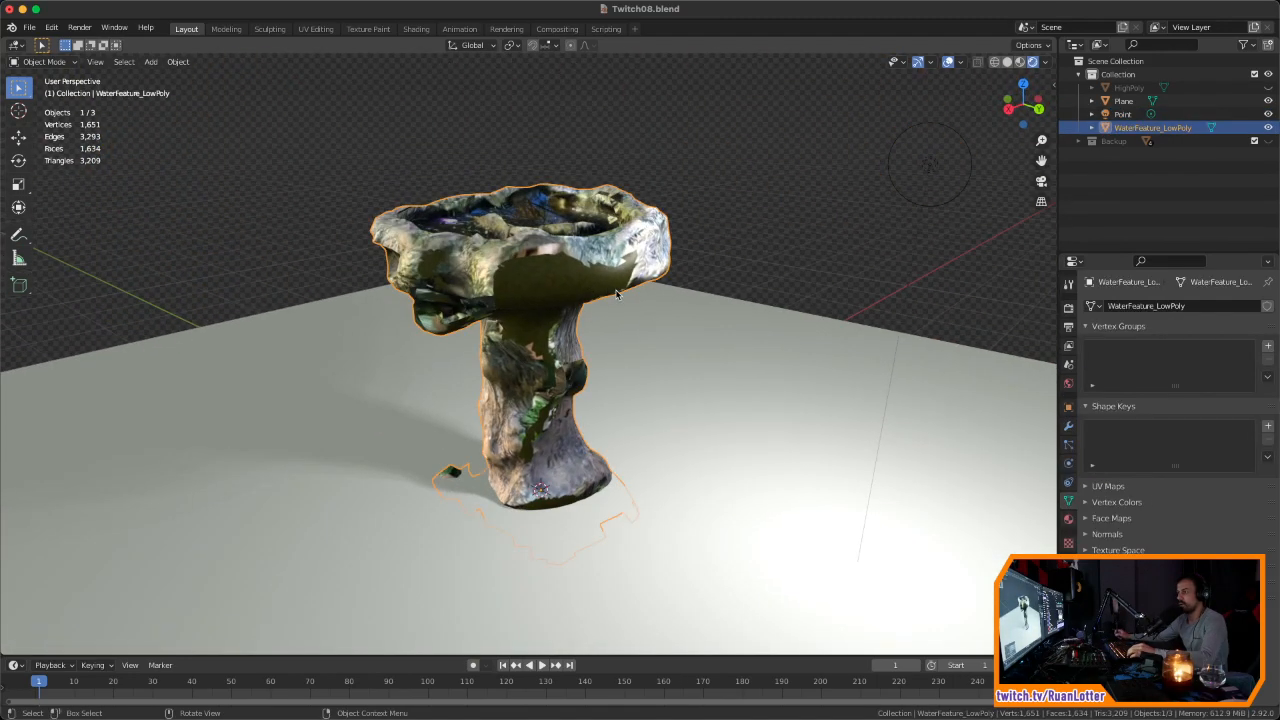
pyautogui.press('Tab')
pyautogui.scroll(4, 560, 240)
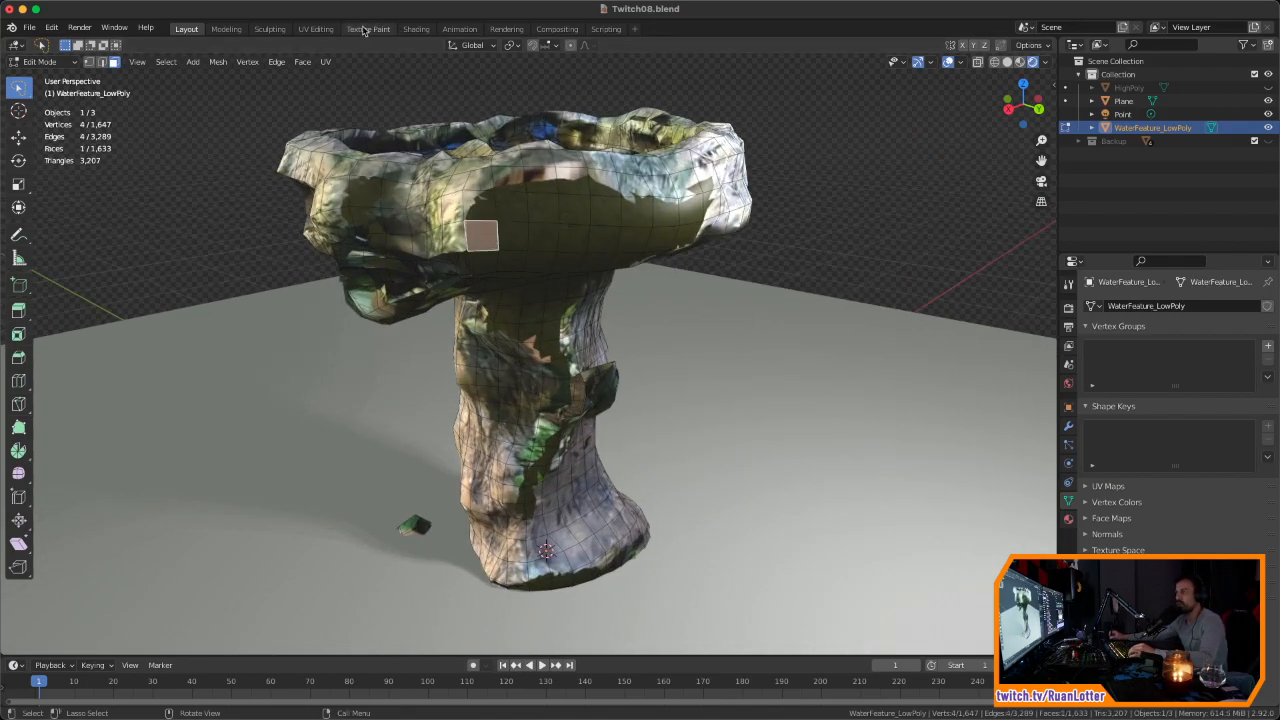
pyautogui.click(316, 29)
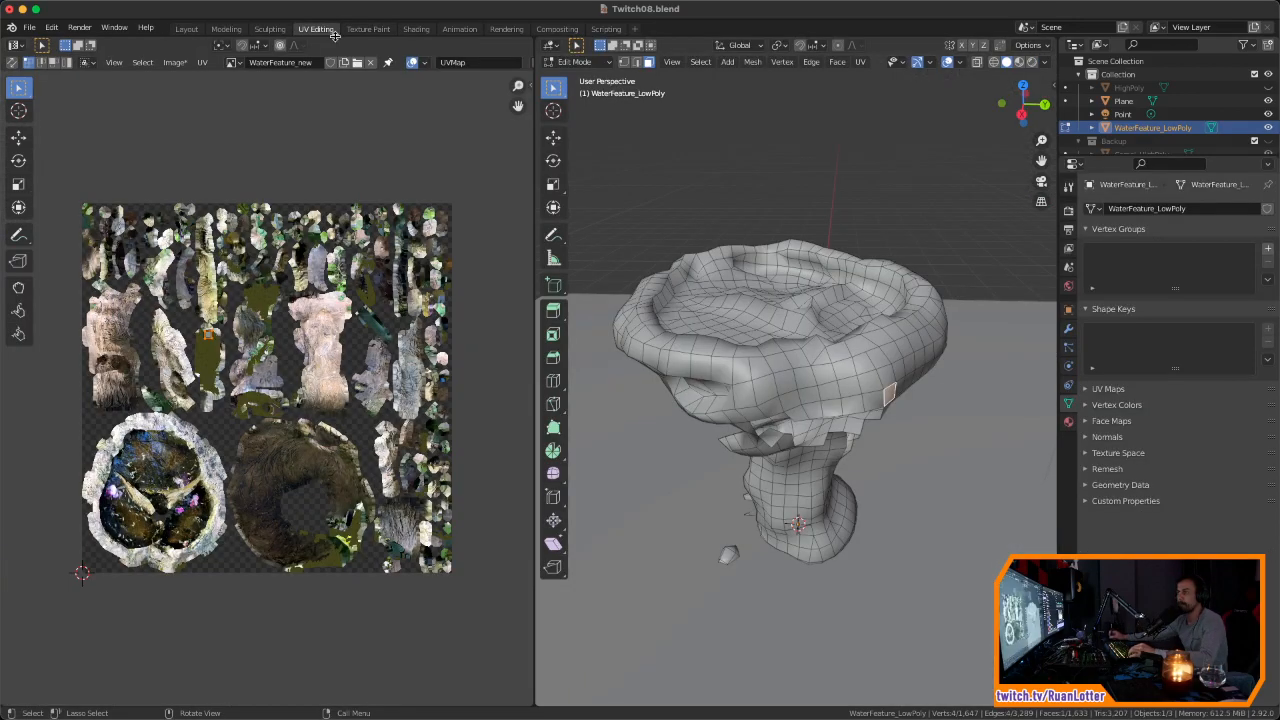
pyautogui.keyDown('ctrl'); pyautogui.moveTo(646, 369); pyautogui.dragTo(905, 200, button='middle'); pyautogui.keyUp('ctrl')
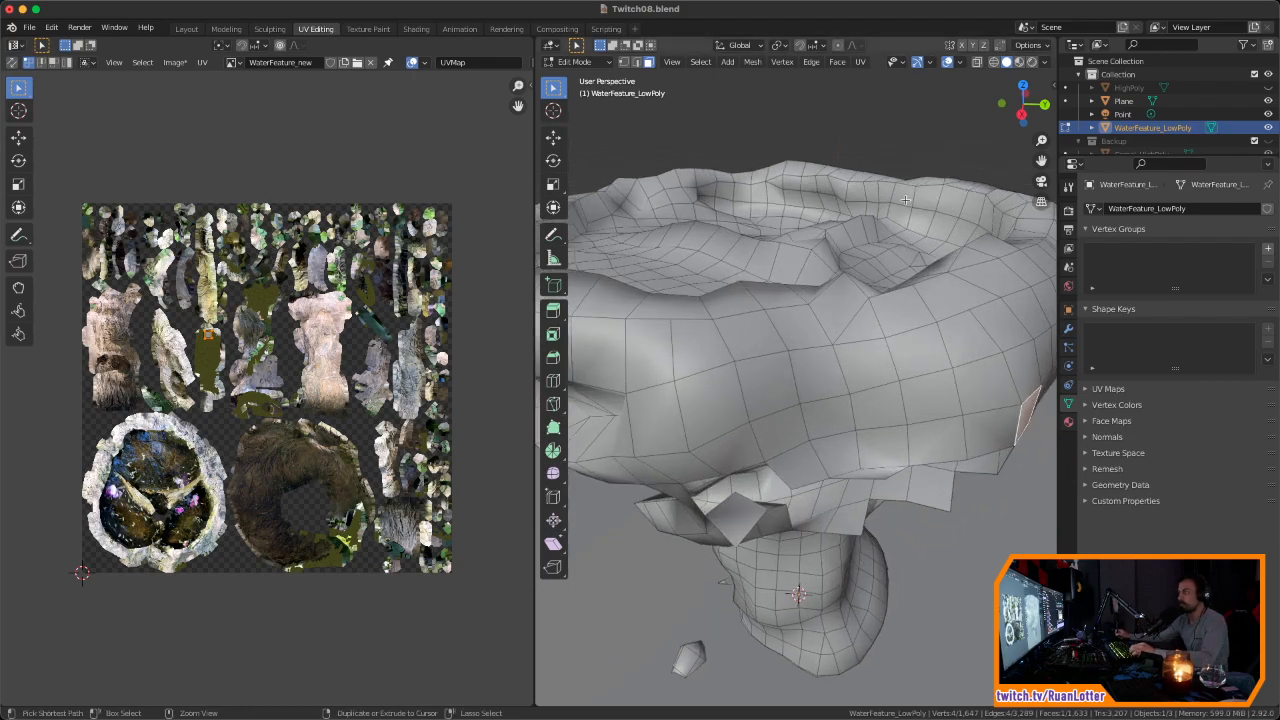
# Step: Display WaterFeature_LowPoly in Material Preview shading and deselect its faces
pyautogui.click(1020, 62)
pyautogui.keyDown('ctrl'); pyautogui.moveTo(950, 257); pyautogui.dragTo(857, 378, button='middle'); pyautogui.keyUp('ctrl')
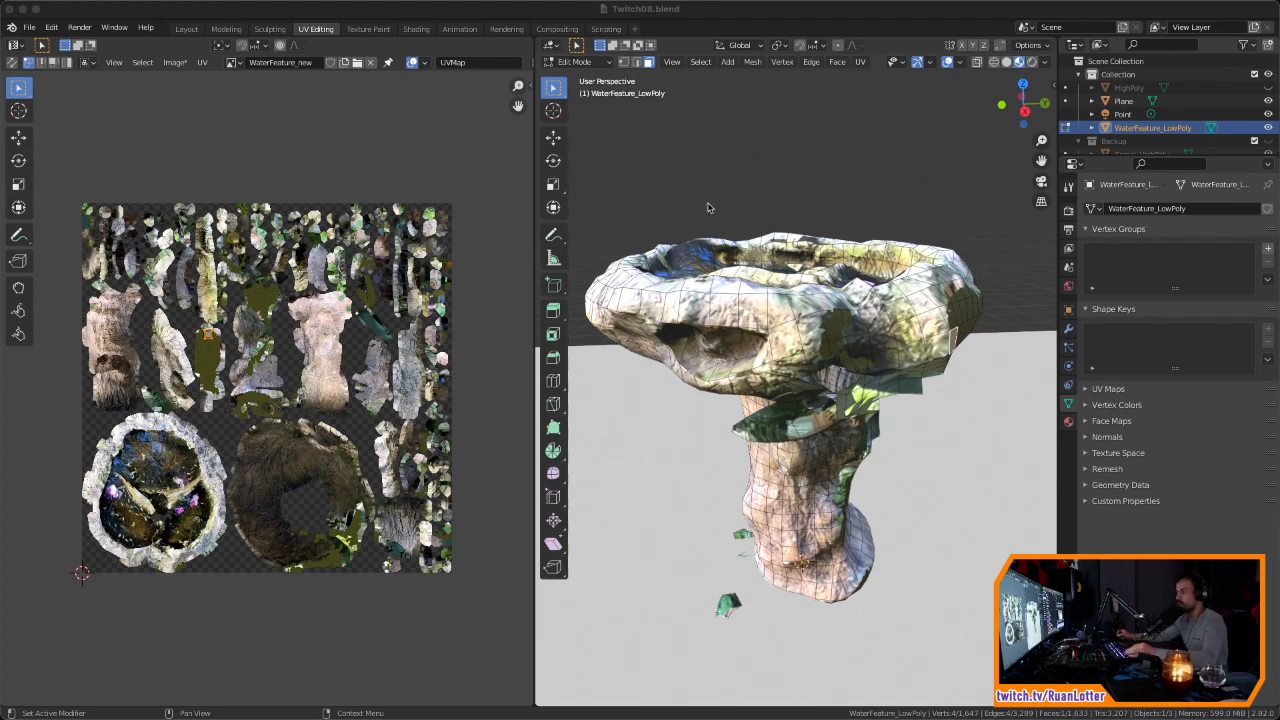
pyautogui.click(743, 179)
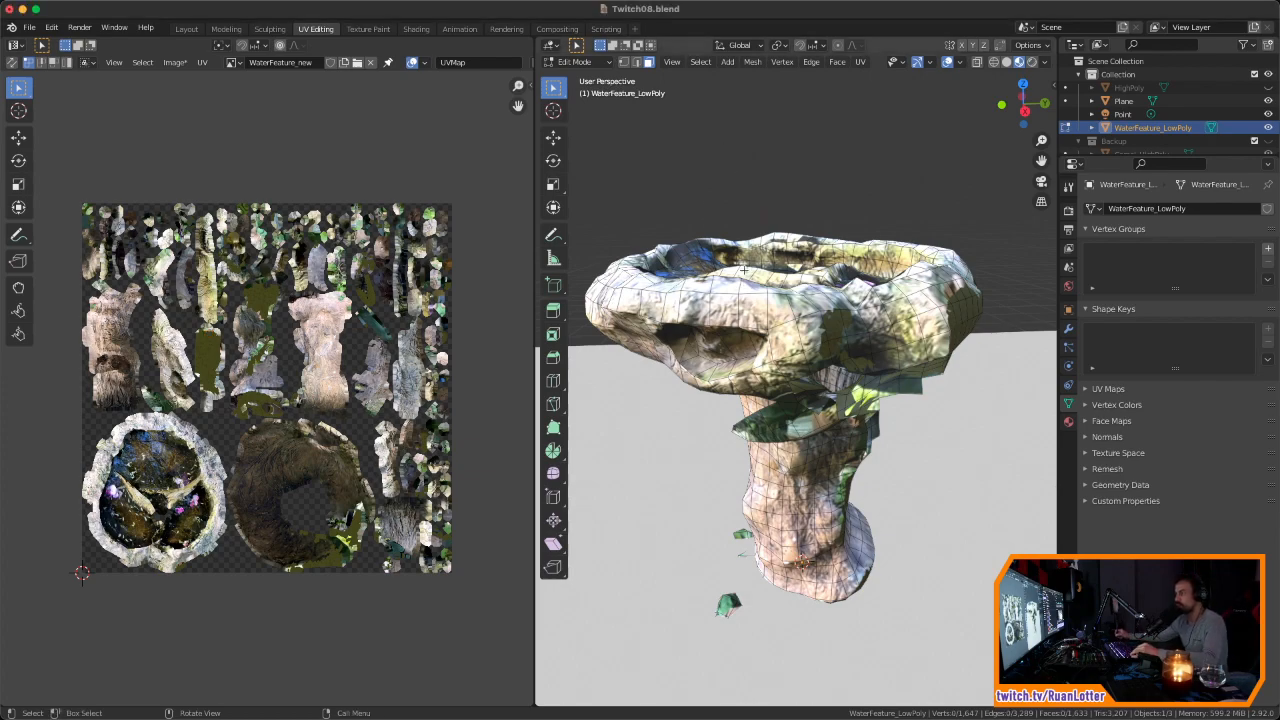
pyautogui.moveTo(745, 269); pyautogui.dragTo(855, 300, button='middle')
pyautogui.scroll(-3, 845, 320)
pyautogui.moveTo(812, 350); pyautogui.dragTo(867, 323, button='middle')
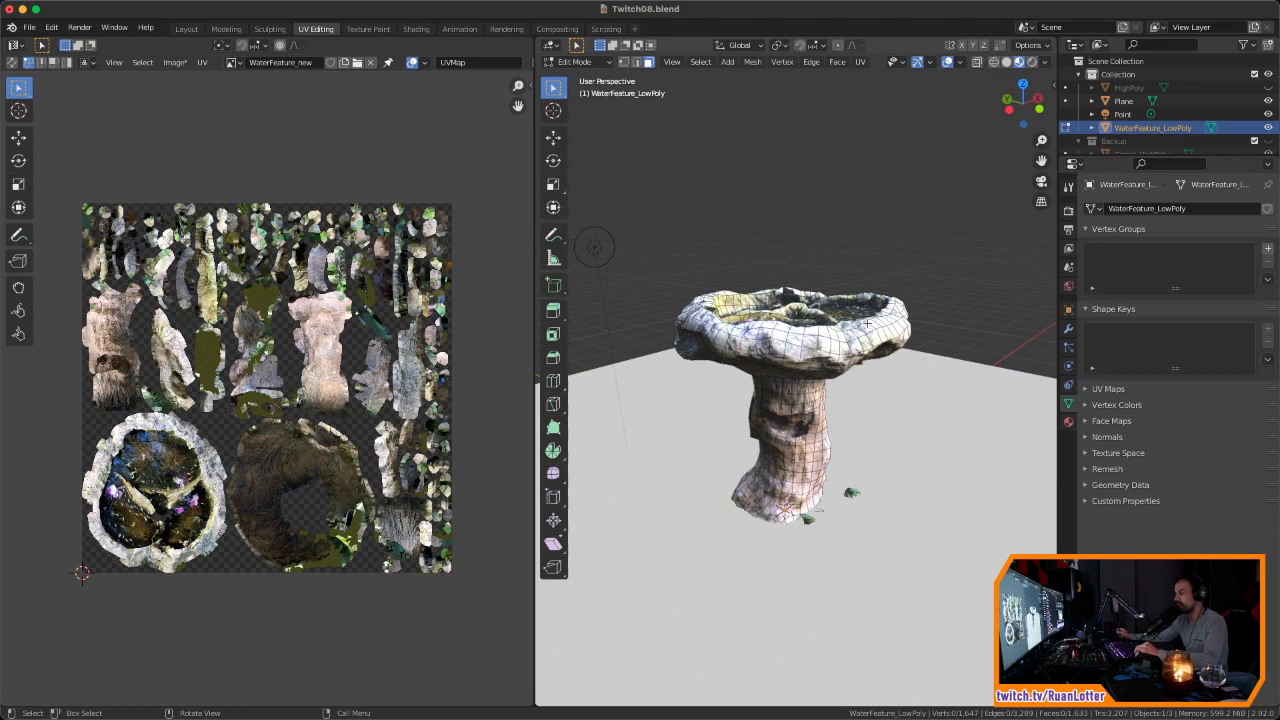
# Step: Select a strip of faces along the edge of the dark patch below the birdbath's rim
pyautogui.moveTo(709, 357); pyautogui.dragTo(888, 366, button='middle')
pyautogui.scroll(2, 888, 364)
pyautogui.moveTo(775, 312); pyautogui.dragTo(849, 399, button='middle')
pyautogui.scroll(2, 840, 330)
pyautogui.scroll(-2, 852, 400)
pyautogui.press('c')
pyautogui.press('Escape')
pyautogui.moveTo(963, 426); pyautogui.dragTo(855, 355, button='middle')
pyautogui.scroll(2, 828, 313)
pyautogui.moveTo(736, 313); pyautogui.dragTo(798, 313, button='middle')
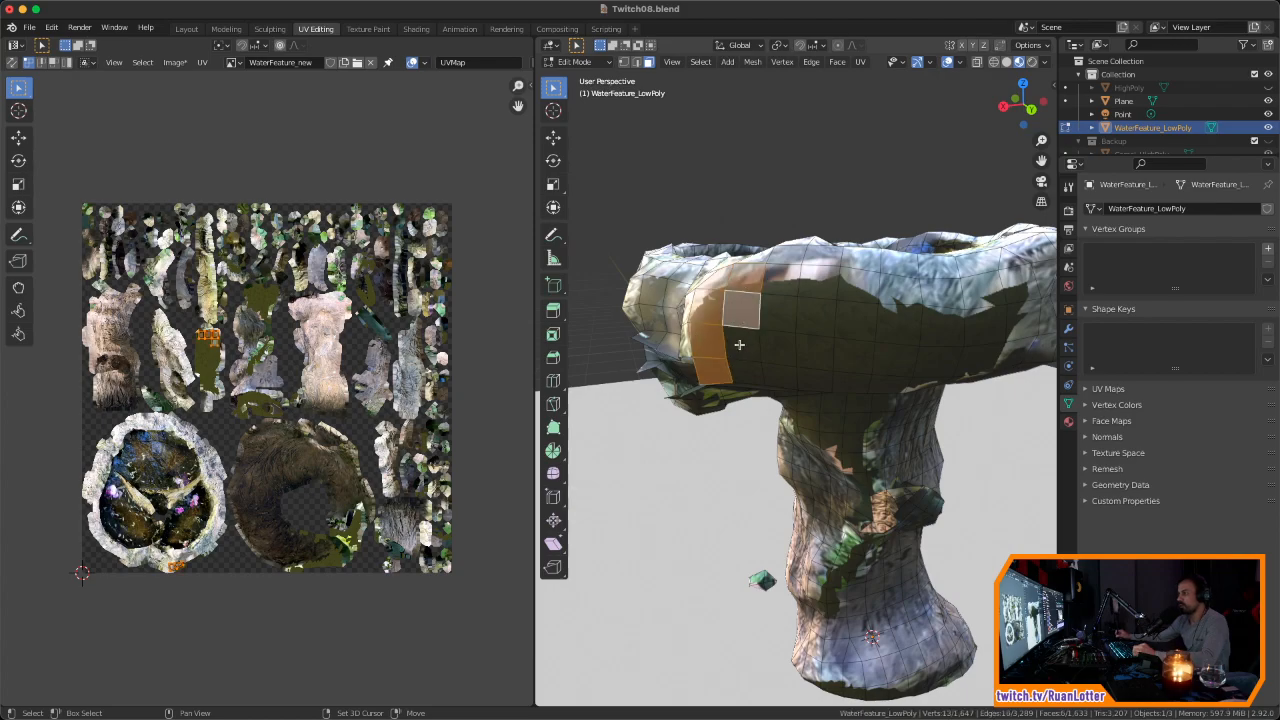
# Step: Select a block of faces on the dark patch below the rim and locate them on their UV island
pyautogui.keyDown('ctrl'); pyautogui.moveTo(205, 385); pyautogui.dragTo(303, 398, button='middle'); pyautogui.keyUp('ctrl')
pyautogui.keyDown('ctrl'); pyautogui.moveTo(303, 398); pyautogui.dragTo(315, 208, button='middle'); pyautogui.keyUp('ctrl')
pyautogui.moveTo(401, 387); pyautogui.dragTo(306, 380, button='middle')
pyautogui.moveTo(296, 355); pyautogui.dragTo(308, 180, button='middle')
pyautogui.moveTo(313, 311); pyautogui.dragTo(341, 319, button='middle')
pyautogui.keyDown('ctrl'); pyautogui.moveTo(258, 374); pyautogui.dragTo(272, 436, button='middle'); pyautogui.keyUp('ctrl')
pyautogui.moveTo(272, 436)
pyautogui.keyDown('ctrl'); pyautogui.mouseDown(button='middle')
pyautogui.moveTo(259, 372)
pyautogui.moveTo(265, 426)
pyautogui.mouseUp(button='middle'); pyautogui.keyUp('ctrl')
pyautogui.keyDown('ctrl'); pyautogui.moveTo(258, 422); pyautogui.dragTo(256, 430, button='middle'); pyautogui.keyUp('ctrl')
pyautogui.keyDown('ctrl'); pyautogui.moveTo(296, 384); pyautogui.dragTo(266, 420, button='middle'); pyautogui.keyUp('ctrl')
pyautogui.moveTo(266, 421); pyautogui.dragTo(297, 429, button='middle')
pyautogui.keyDown('ctrl'); pyautogui.moveTo(297, 429); pyautogui.dragTo(302, 389, button='middle'); pyautogui.keyUp('ctrl')
pyautogui.moveTo(302, 389); pyautogui.dragTo(283, 408, button='middle')
pyautogui.moveTo(736, 342); pyautogui.dragTo(740, 349, button='middle')
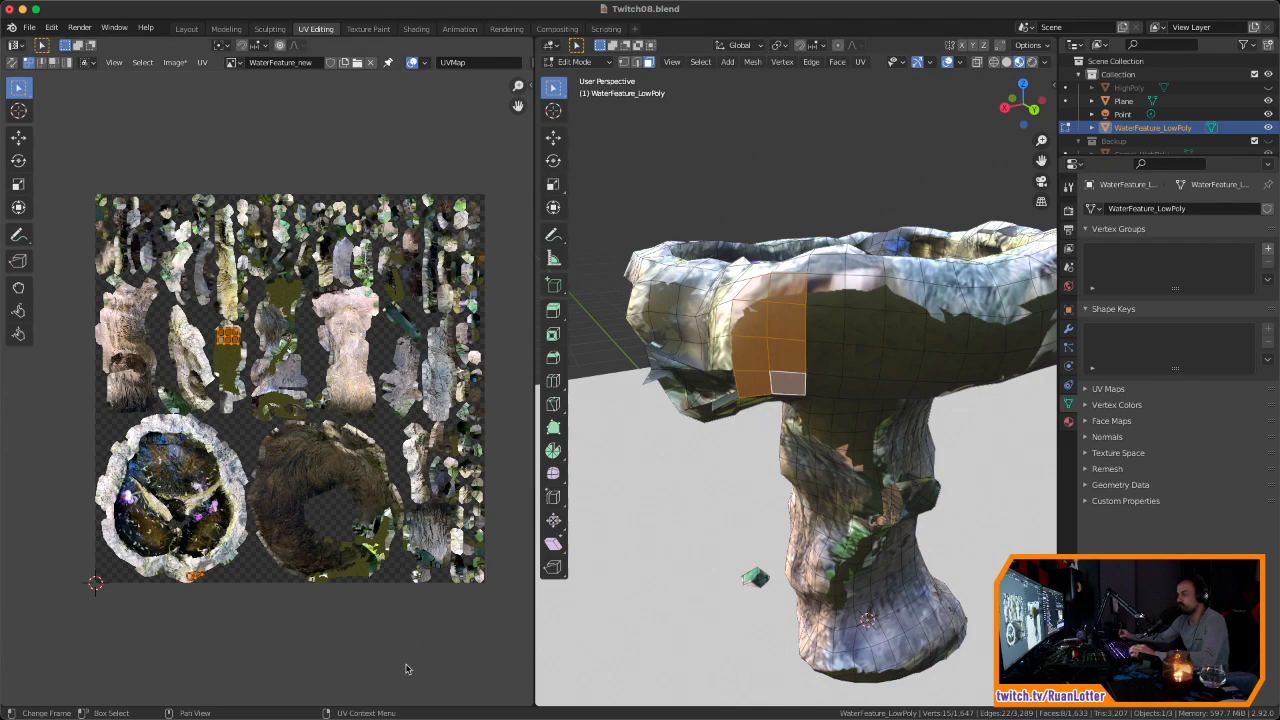
# Step: Launch Photoshop 2020 and return to Blender
pyautogui.moveTo(398, 706)
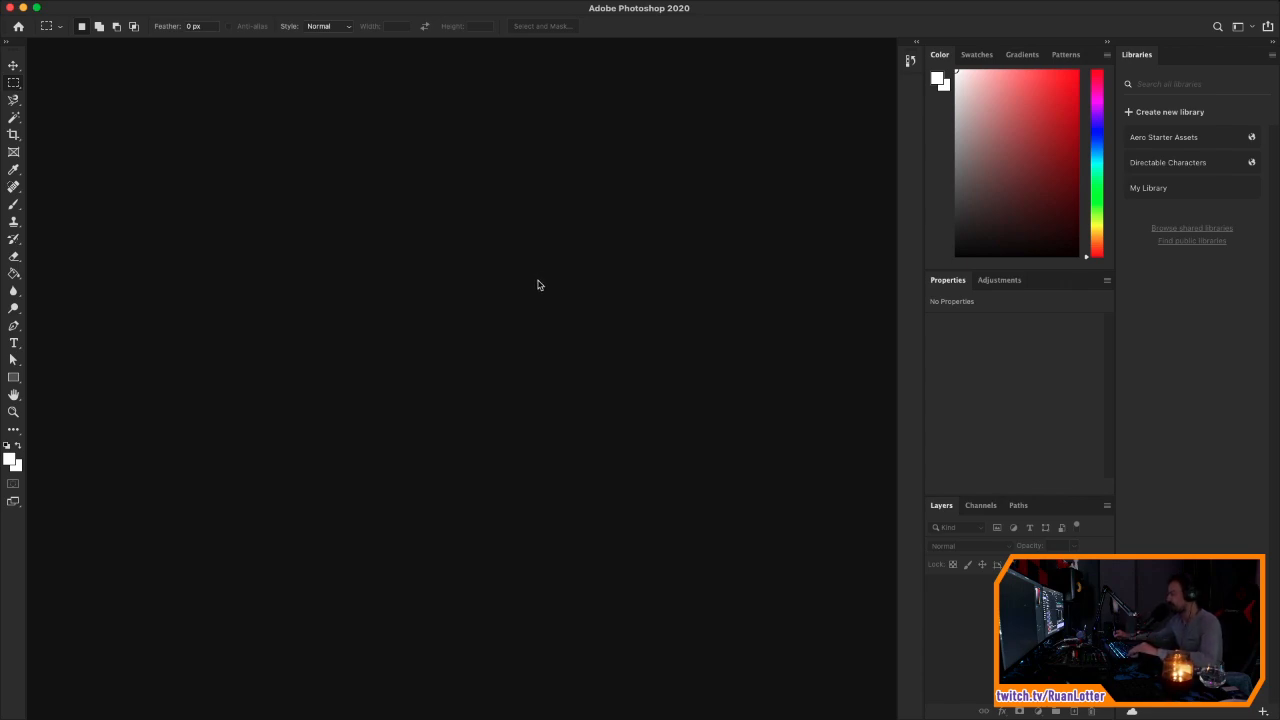
pyautogui.press('super+Tab')
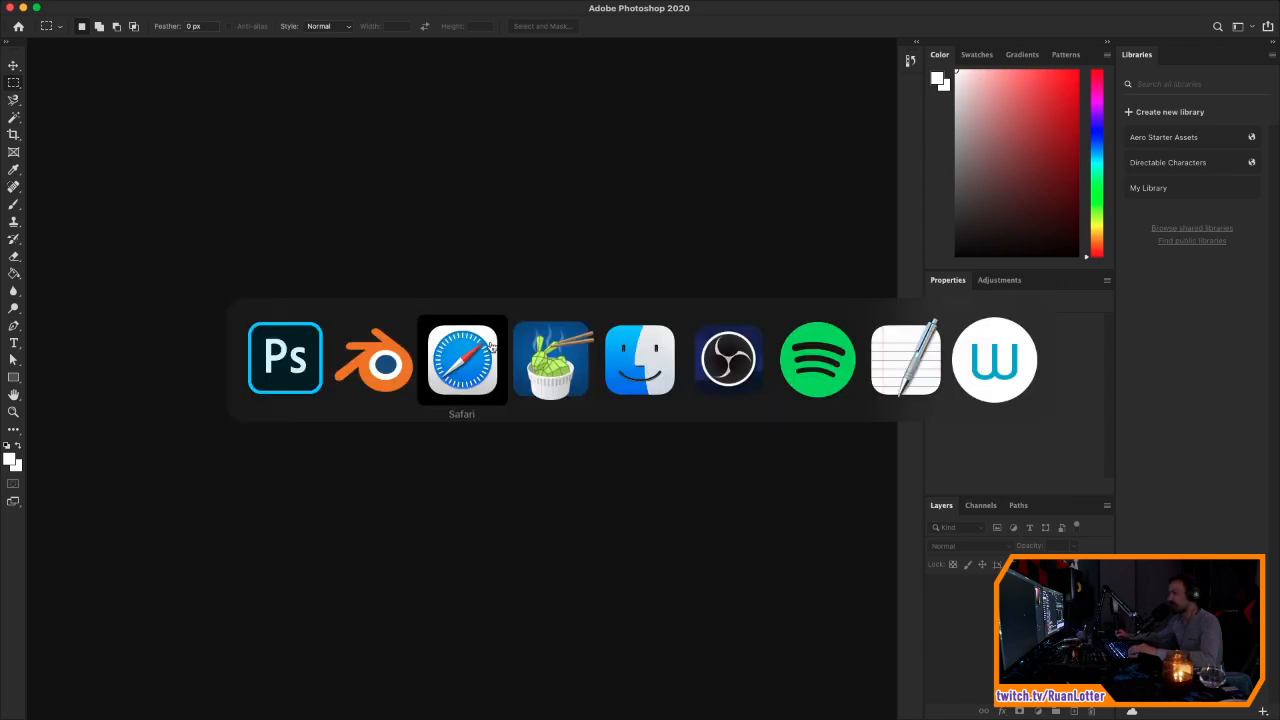
pyautogui.scroll(1, 375, 360)
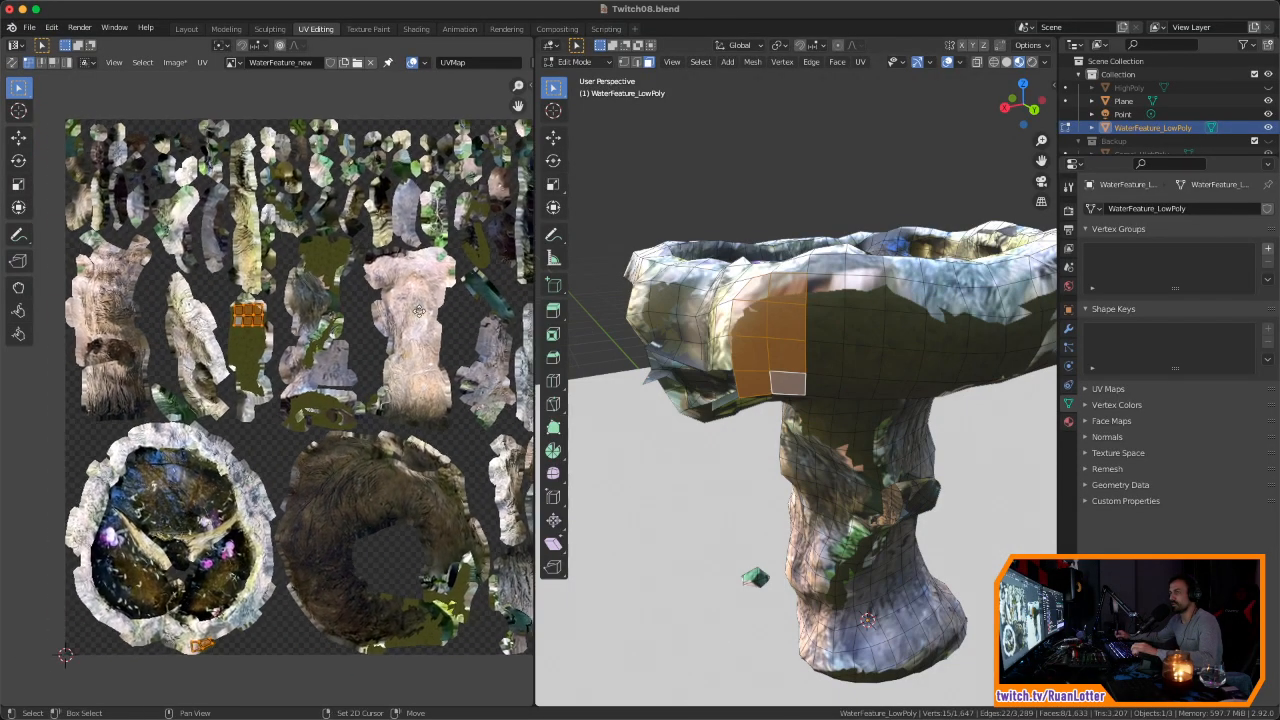
# Step: Widen the UV Editor and examine the olive texture area around the selected faces' UV island
pyautogui.moveTo(681, 327); pyautogui.dragTo(545, 360, button='middle')
pyautogui.moveTo(537, 365); pyautogui.dragTo(621, 365)
pyautogui.scroll(1, 395, 292)
pyautogui.keyDown('ctrl'); pyautogui.moveTo(395, 293); pyautogui.dragTo(384, 326, button='middle'); pyautogui.keyUp('ctrl')
pyautogui.moveTo(384, 326); pyautogui.dragTo(441, 331, button='middle')
pyautogui.scroll(1, 310, 365)
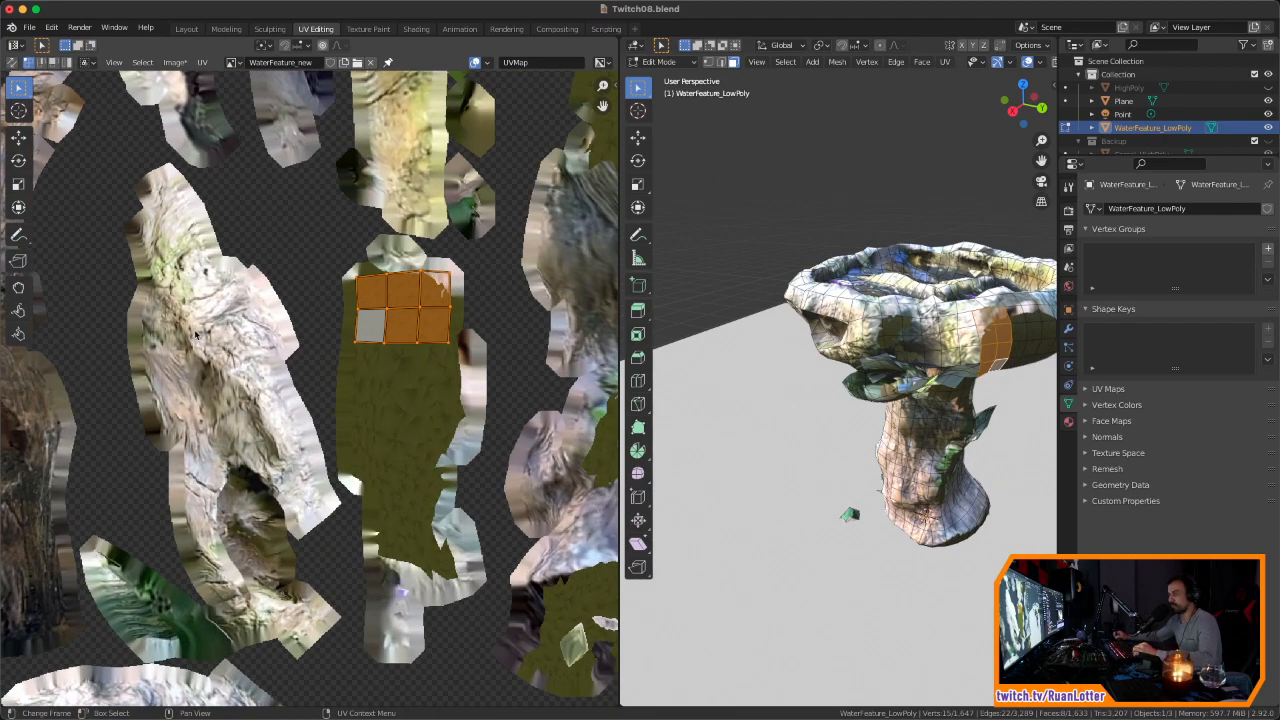
pyautogui.keyDown('ctrl'); pyautogui.moveTo(424, 406); pyautogui.dragTo(355, 441, button='middle'); pyautogui.keyUp('ctrl')
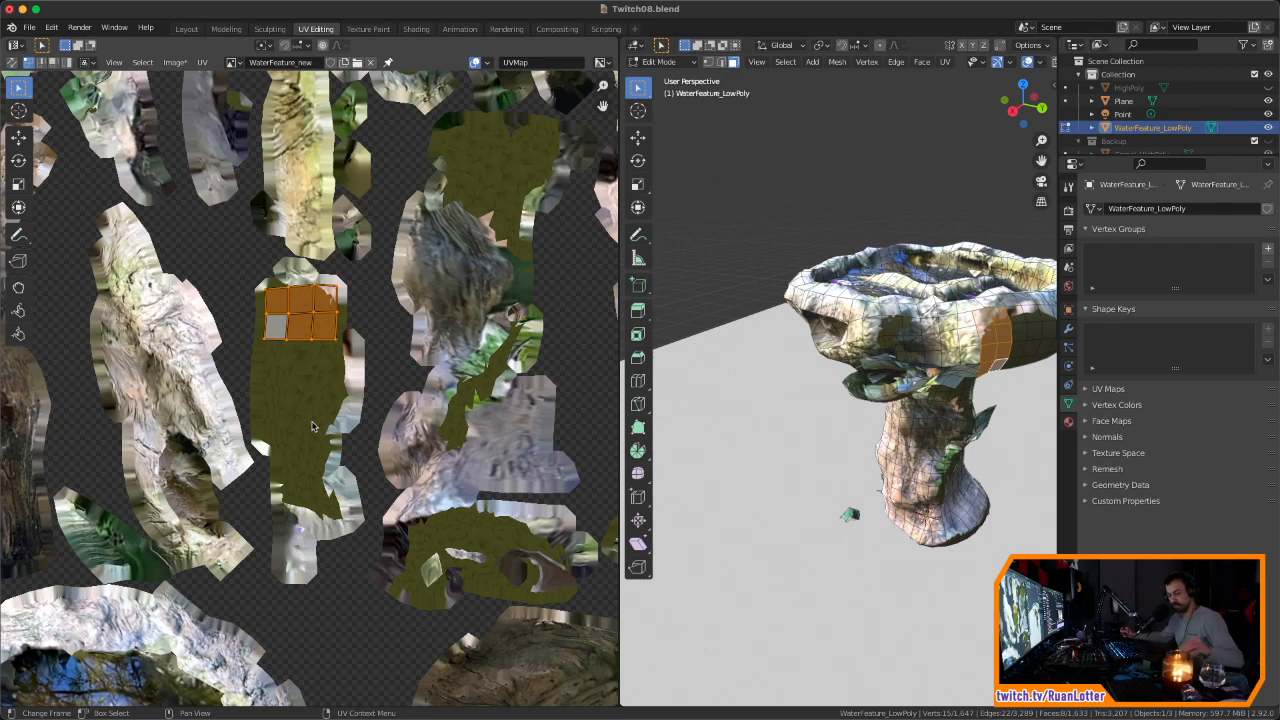
# Step: Switch to Photoshop and bring up the WaterFeature folder in the Open dialog
pyautogui.press('super+Tab')
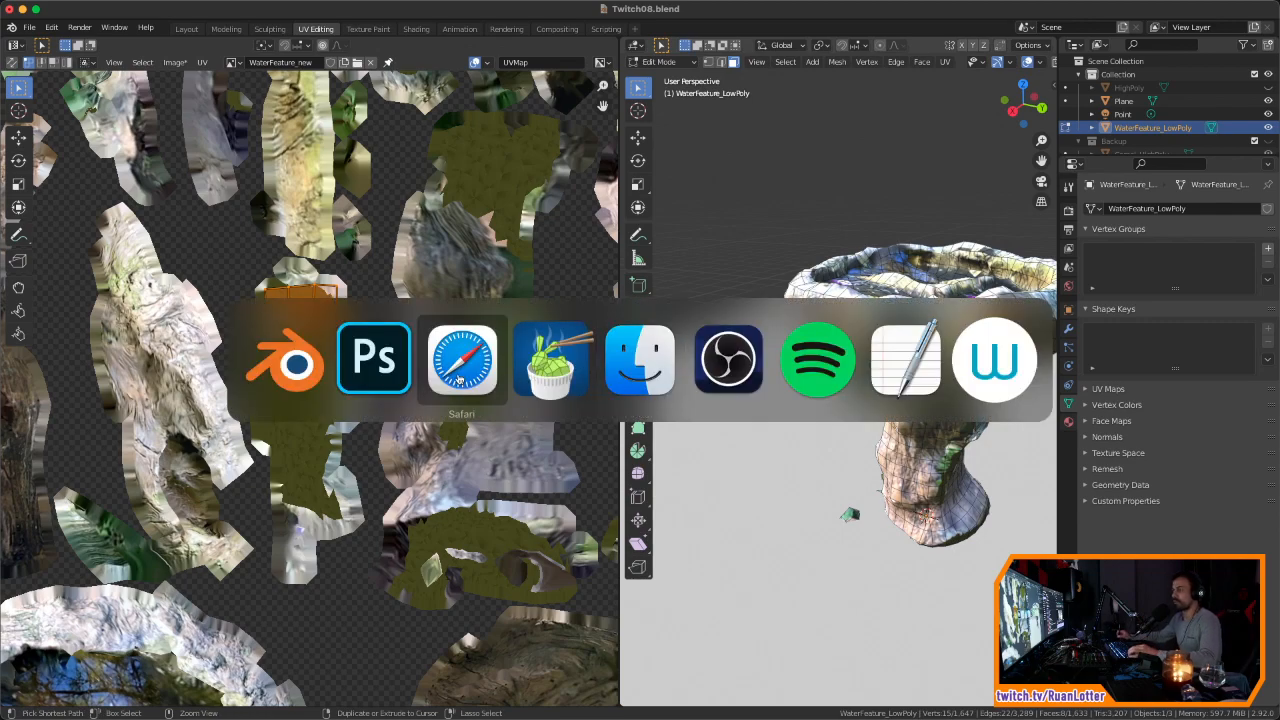
pyautogui.click(400, 371)
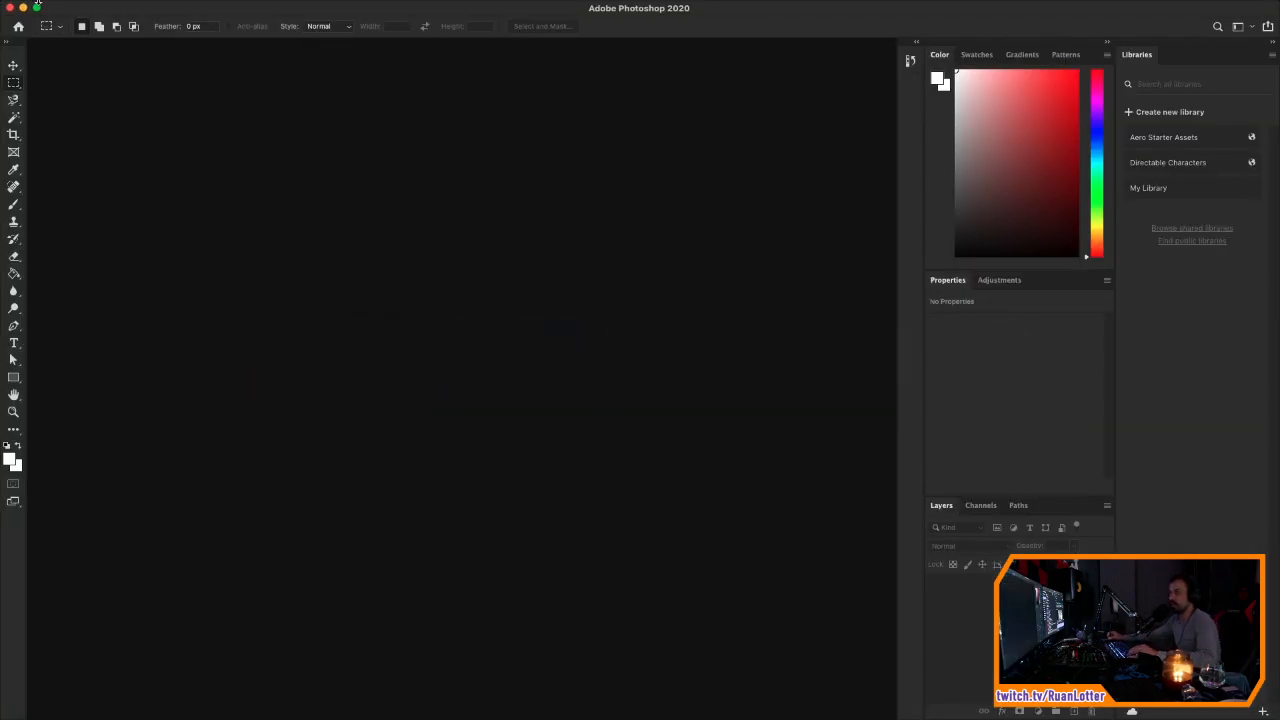
pyautogui.moveTo(65, 18)
pyautogui.click(104, 9)
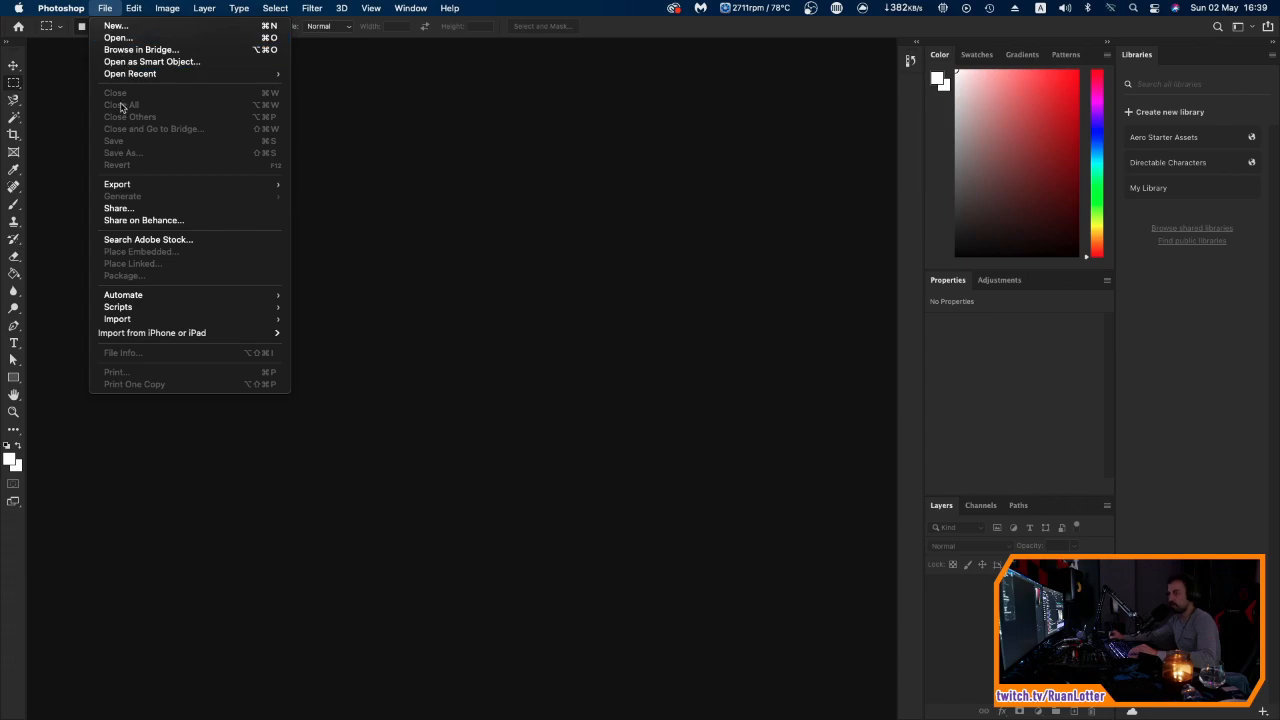
pyautogui.click(118, 37)
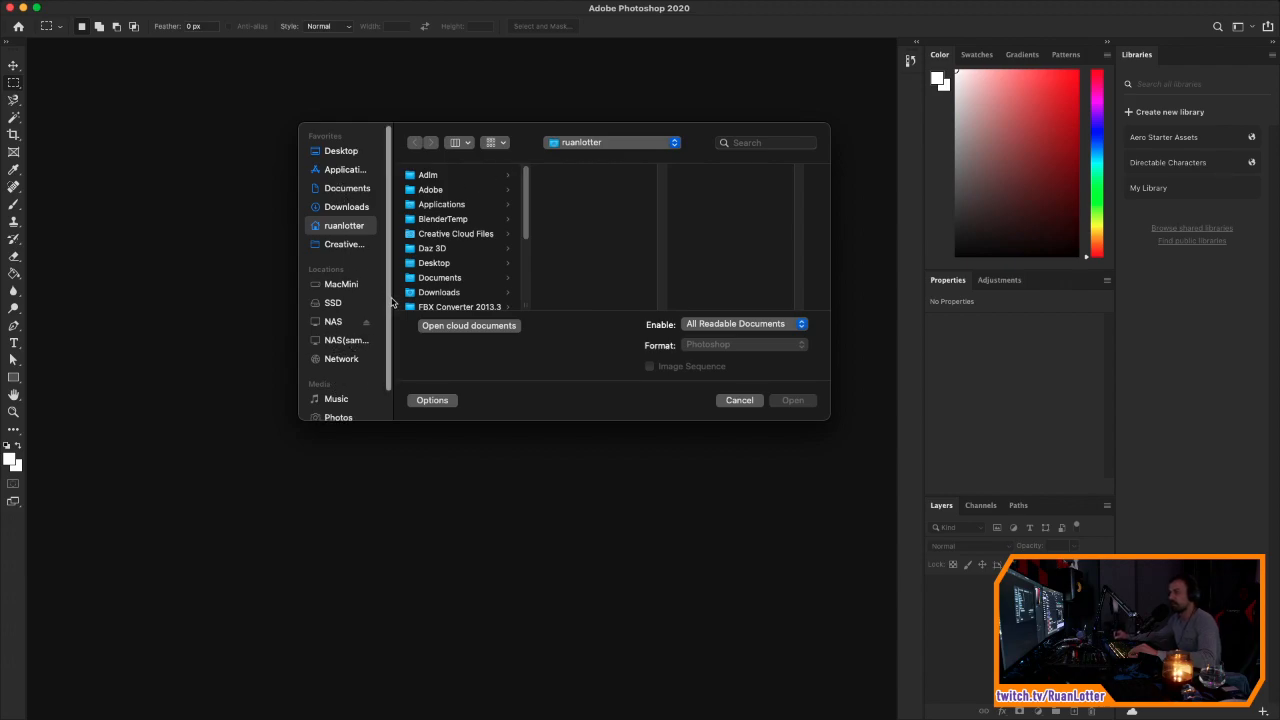
pyautogui.click(600, 145)
pyautogui.click(590, 224)
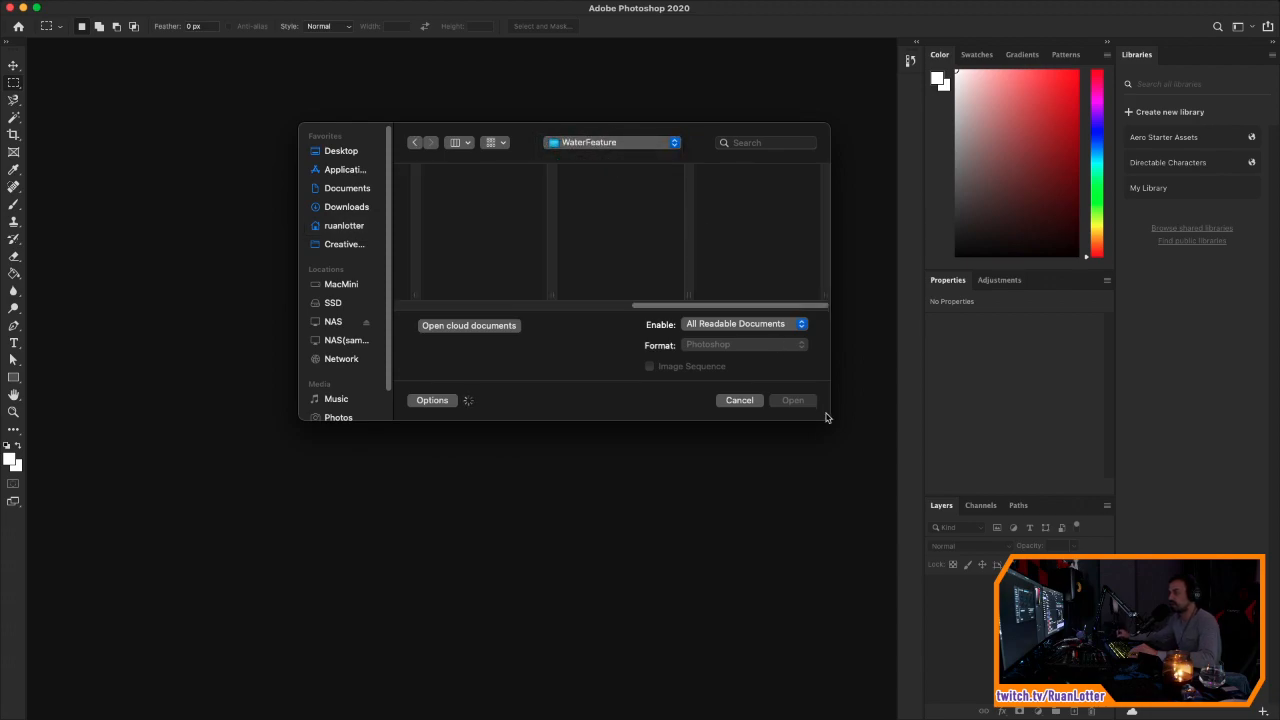
# Step: Enlarge the Open dialog and look through the 3DScans subfolders for the baked birdbath texture
pyautogui.moveTo(826, 417); pyautogui.dragTo(863, 611)
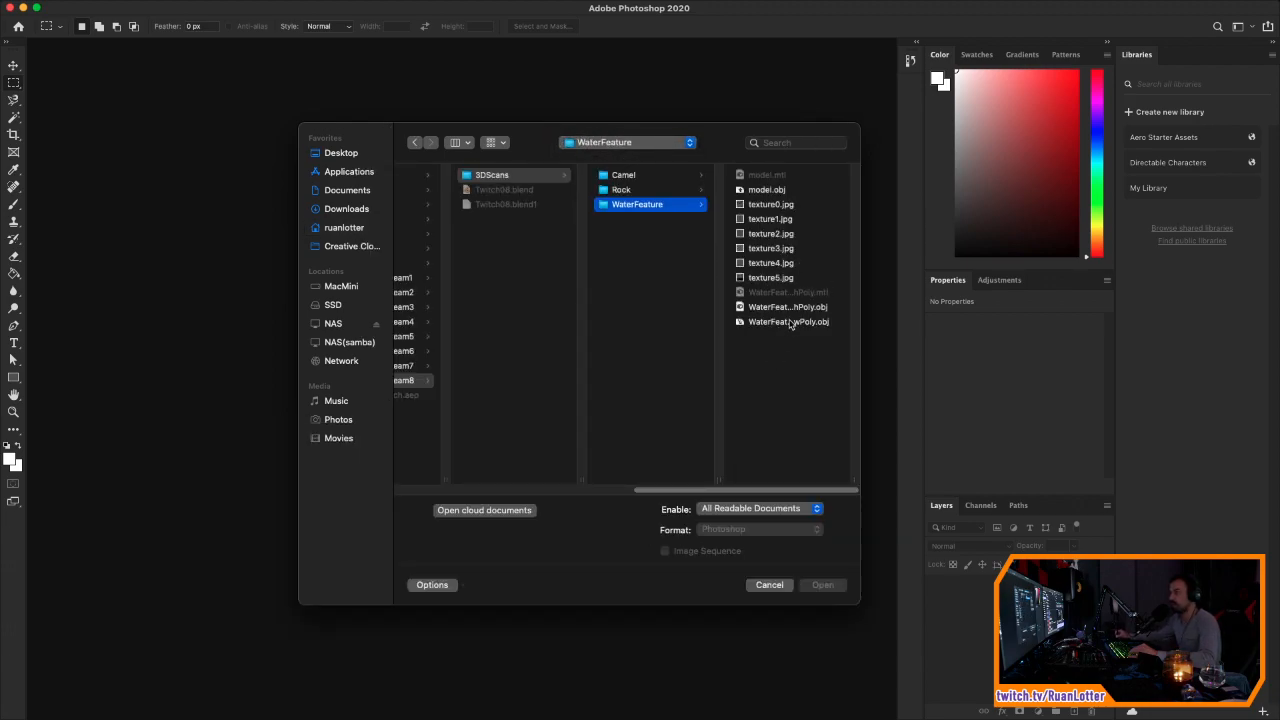
pyautogui.moveTo(713, 148); pyautogui.dragTo(560, 149)
pyautogui.moveTo(699, 480); pyautogui.dragTo(786, 467)
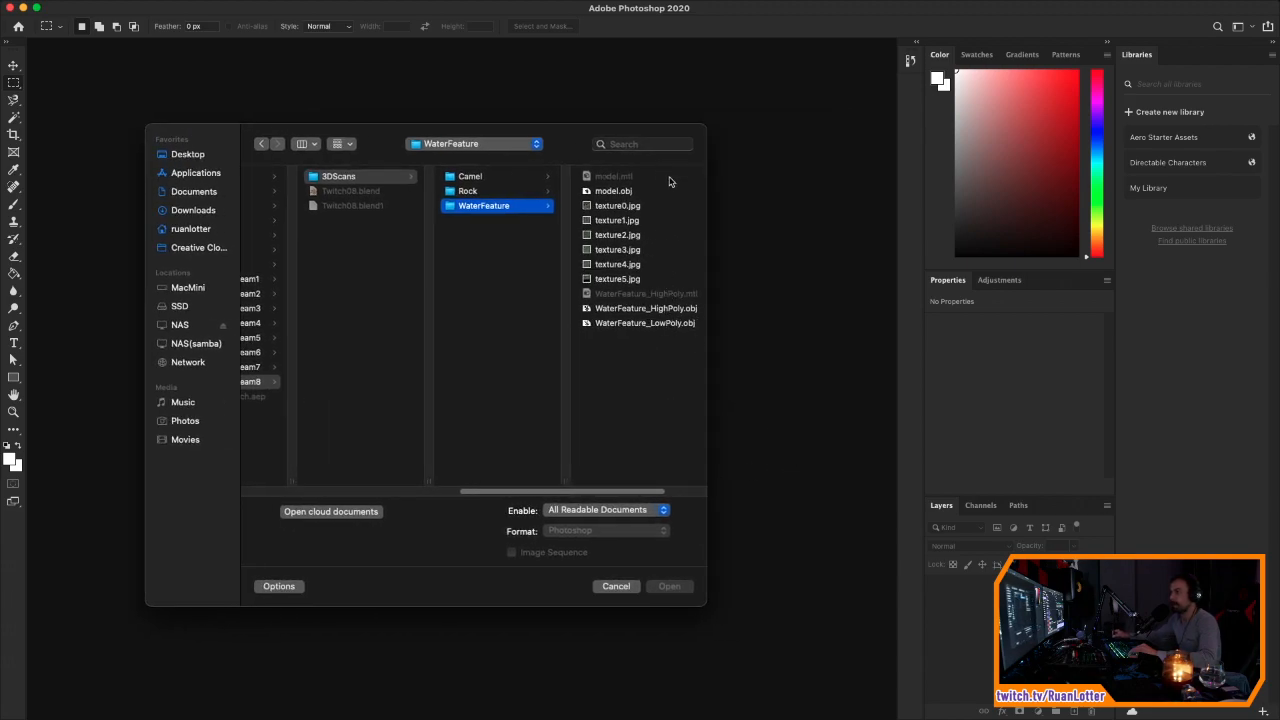
pyautogui.click(491, 180)
pyautogui.press('Down')
pyautogui.press('Down')
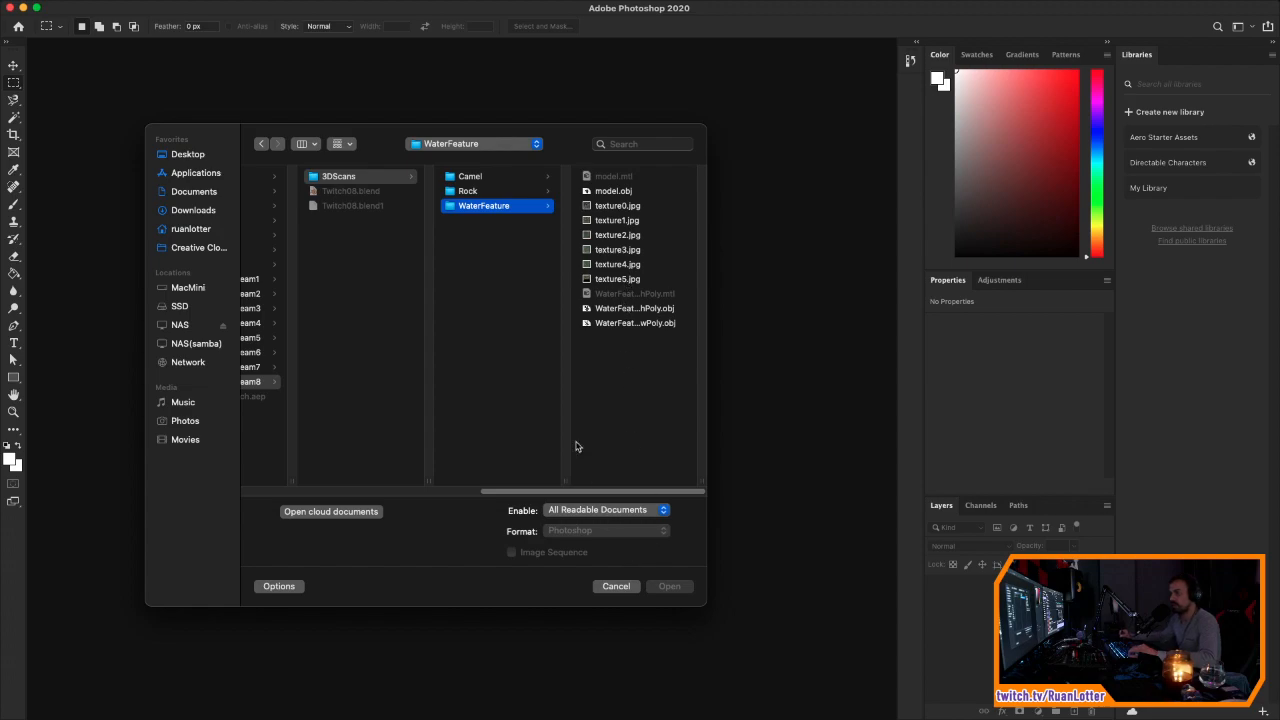
# Step: Switch to Blender and save the baked texture as WaterFeature_new.png in the WaterFeature folder
pyautogui.press('super+Tab')
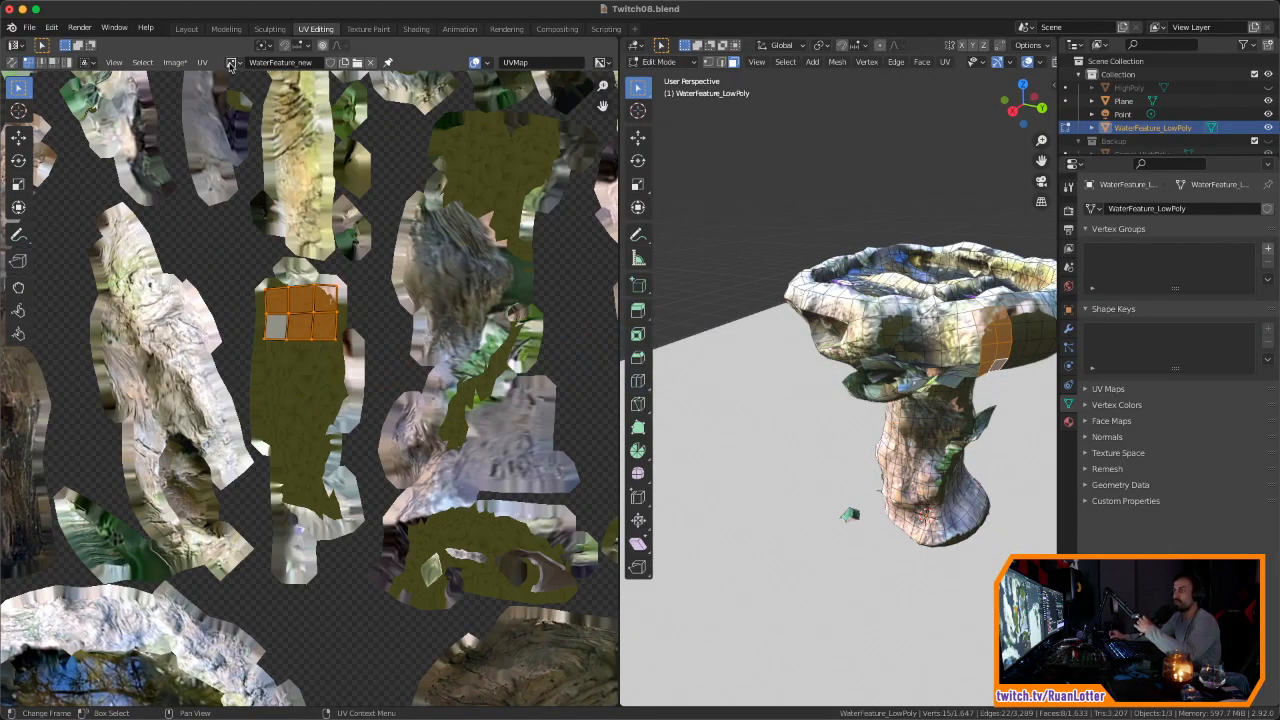
pyautogui.click(175, 62)
pyautogui.click(239, 185)
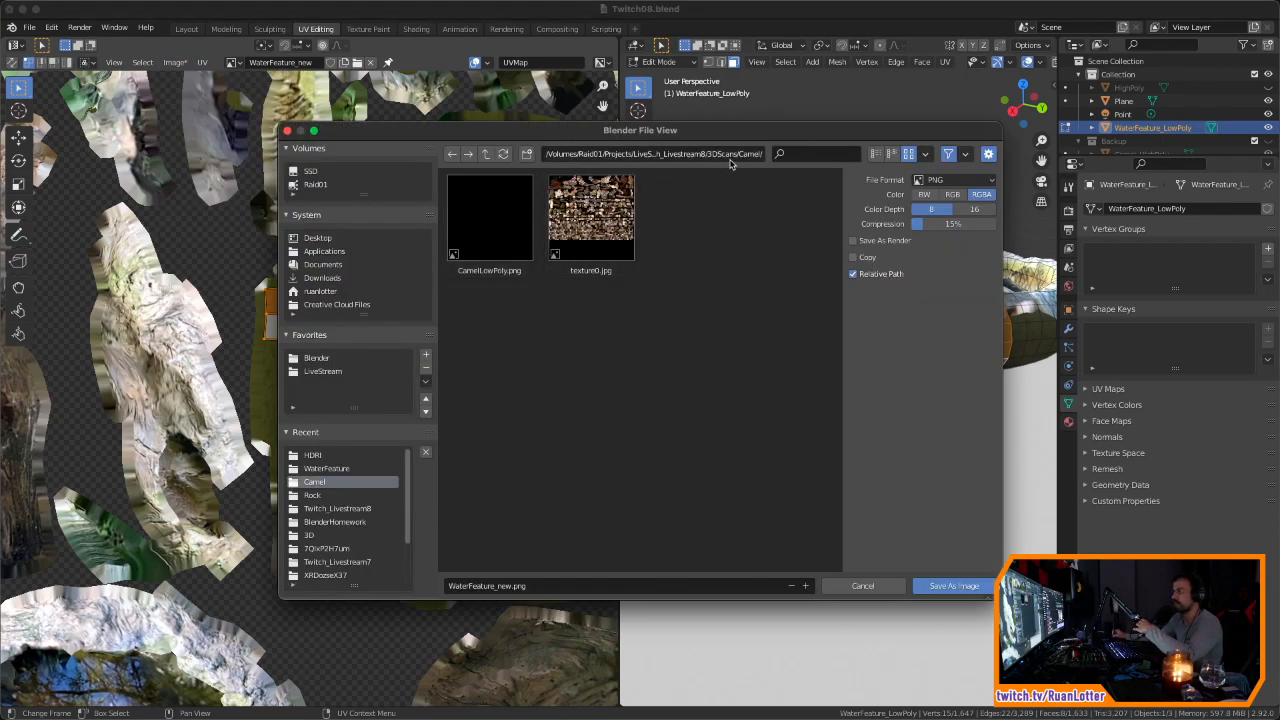
pyautogui.click(486, 154)
pyautogui.doubleClick(680, 221)
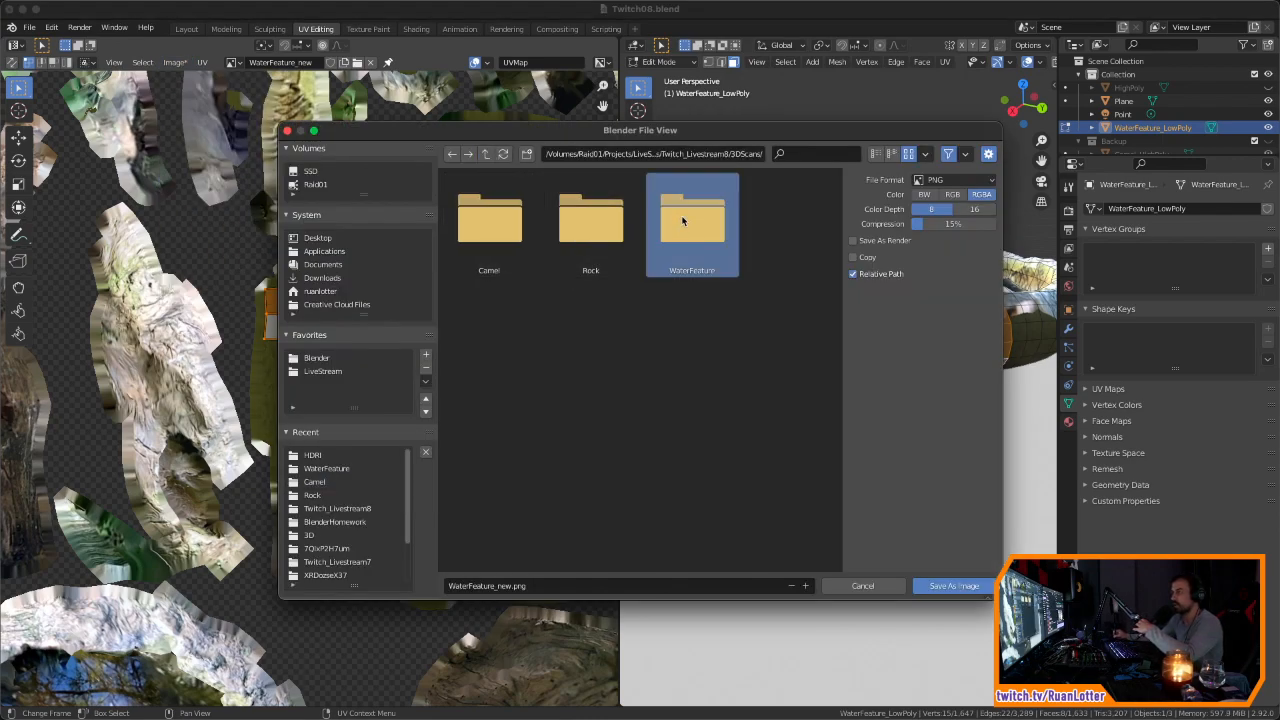
pyautogui.click(948, 585)
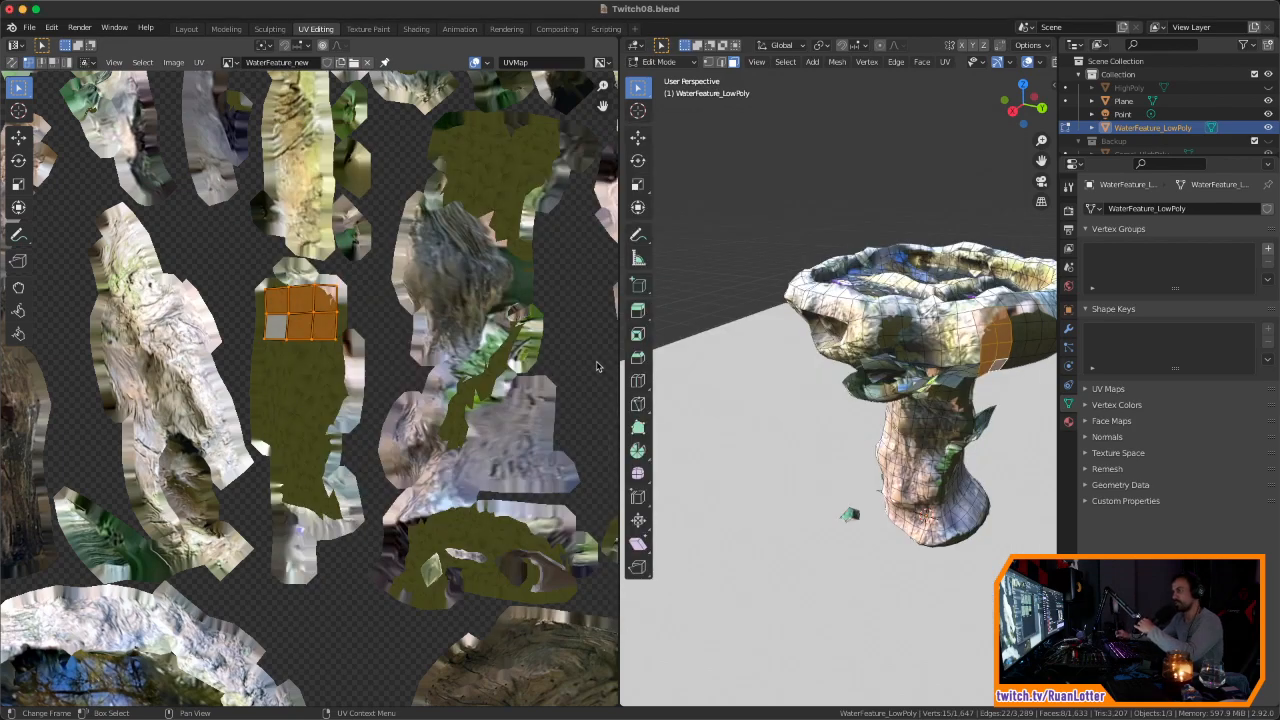
# Step: Switch to Photoshop and open WaterFeature_new.png from the WaterFeature folder
pyautogui.press('super+Tab')
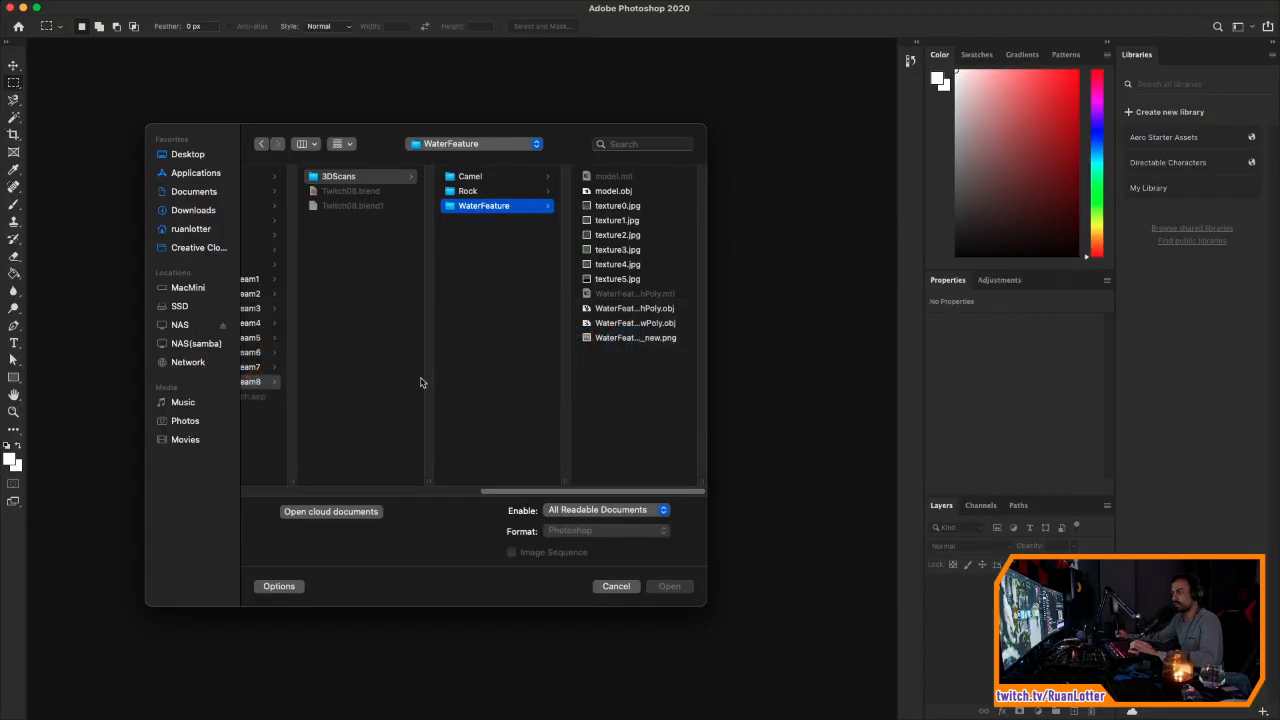
pyautogui.click(389, 370)
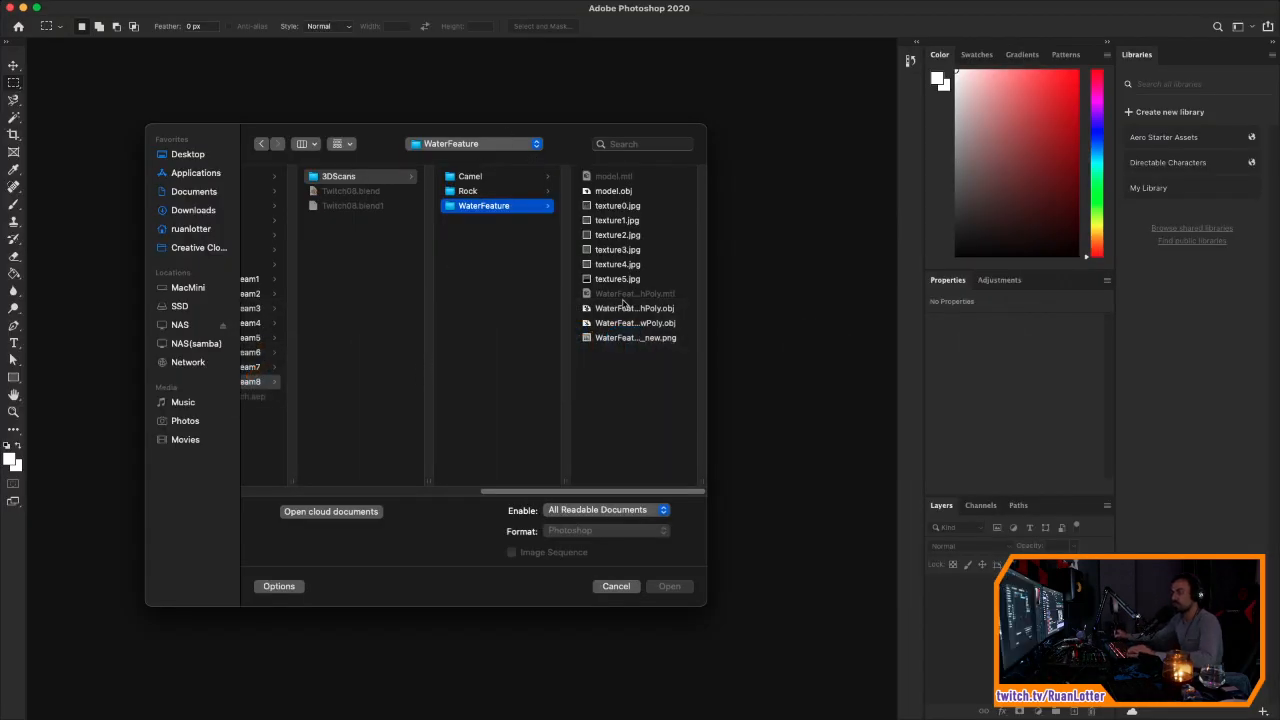
pyautogui.click(636, 338)
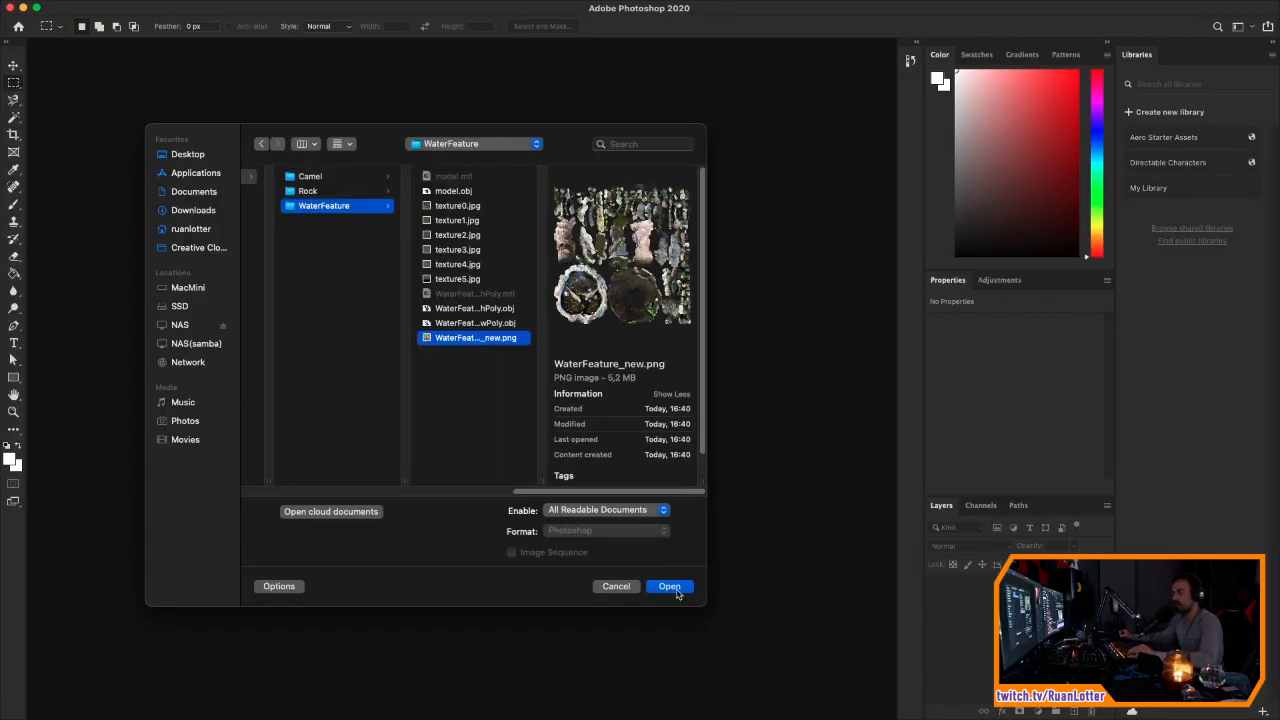
pyautogui.click(676, 588)
pyautogui.click(668, 250)
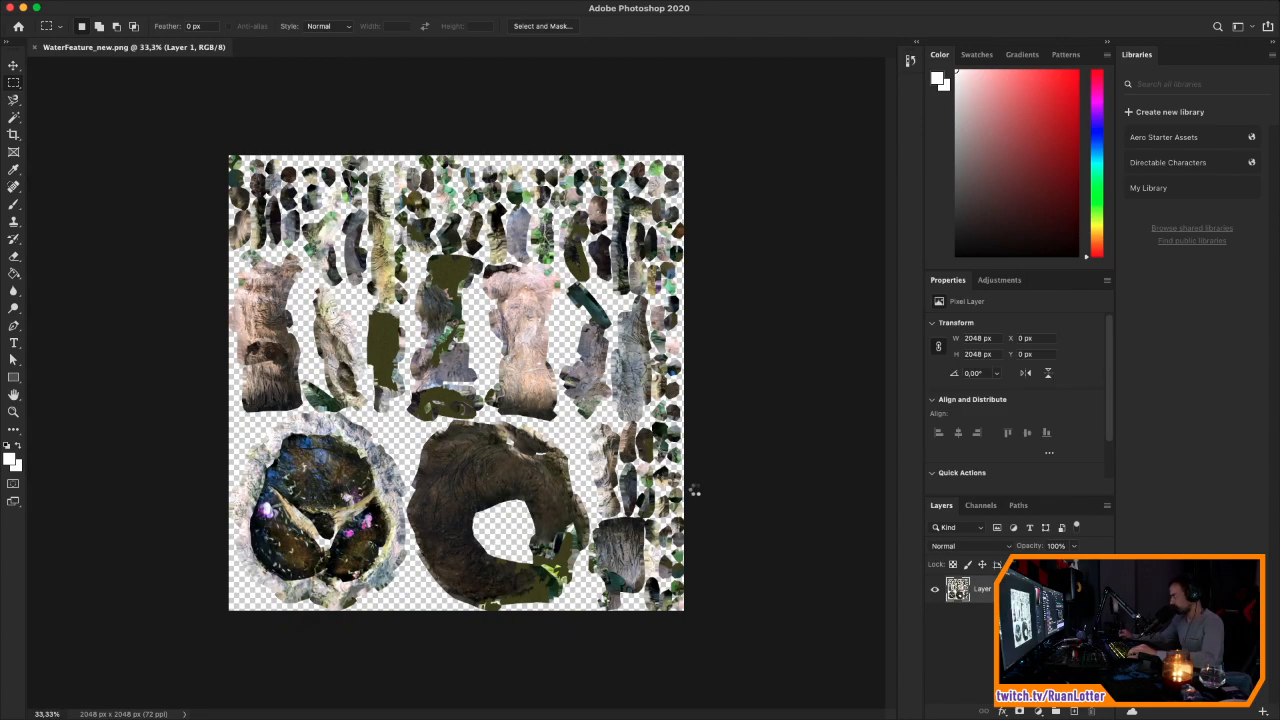
# Step: Cover the olive area of the narrow island with light stone texture cloned from the large pink-beige column island
pyautogui.click(16, 410)
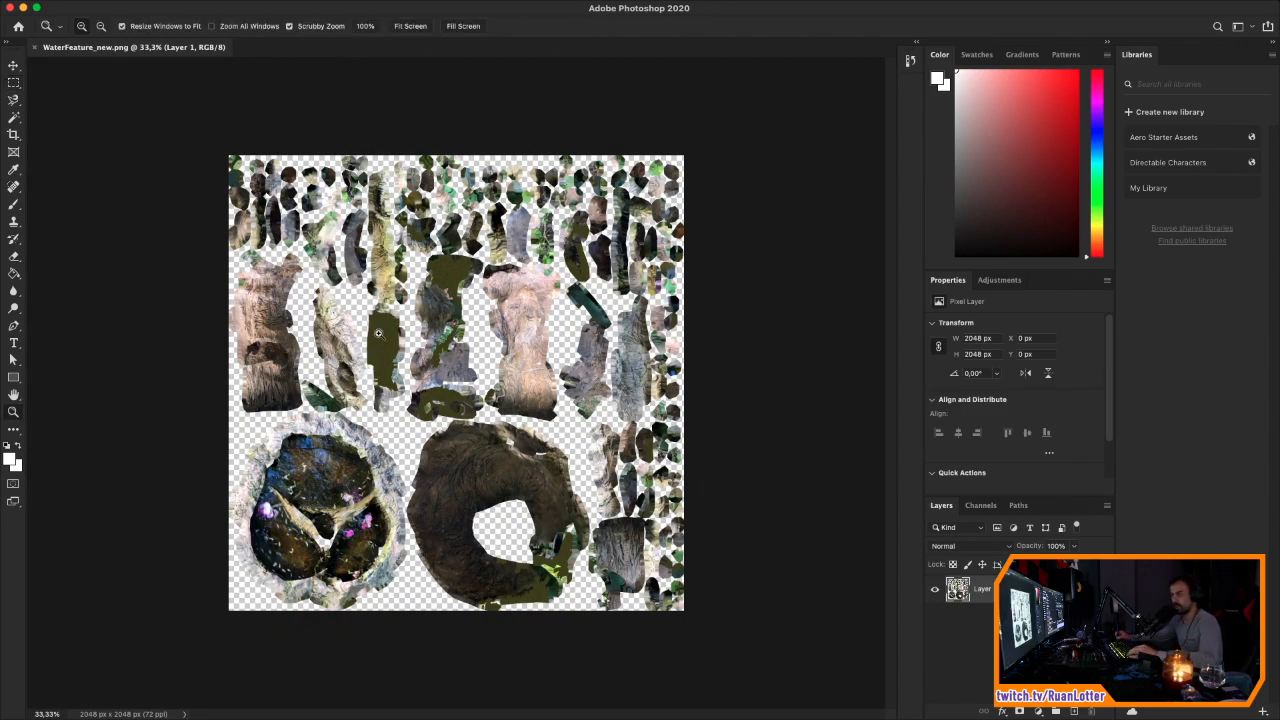
pyautogui.moveTo(410, 350); pyautogui.dragTo(455, 356)
pyautogui.moveTo(399, 212); pyautogui.dragTo(440, 310)
pyautogui.click(15, 222)
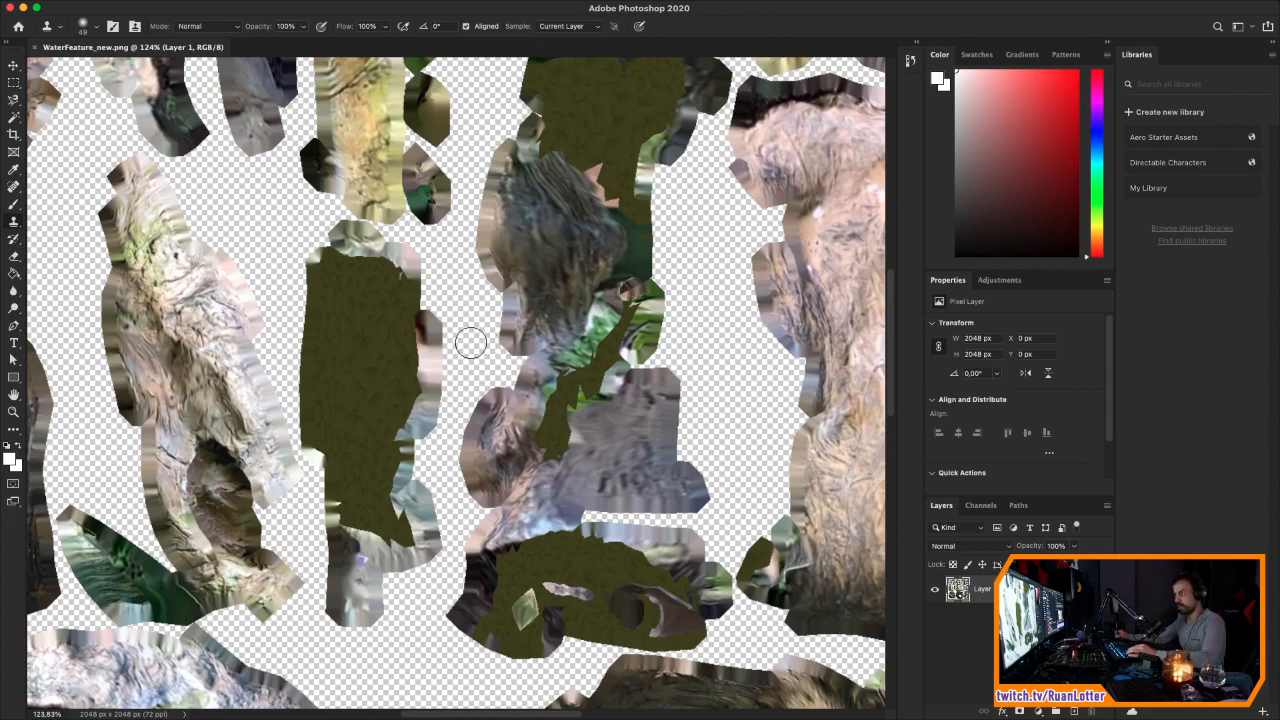
pyautogui.moveTo(482, 344); pyautogui.dragTo(384, 335)
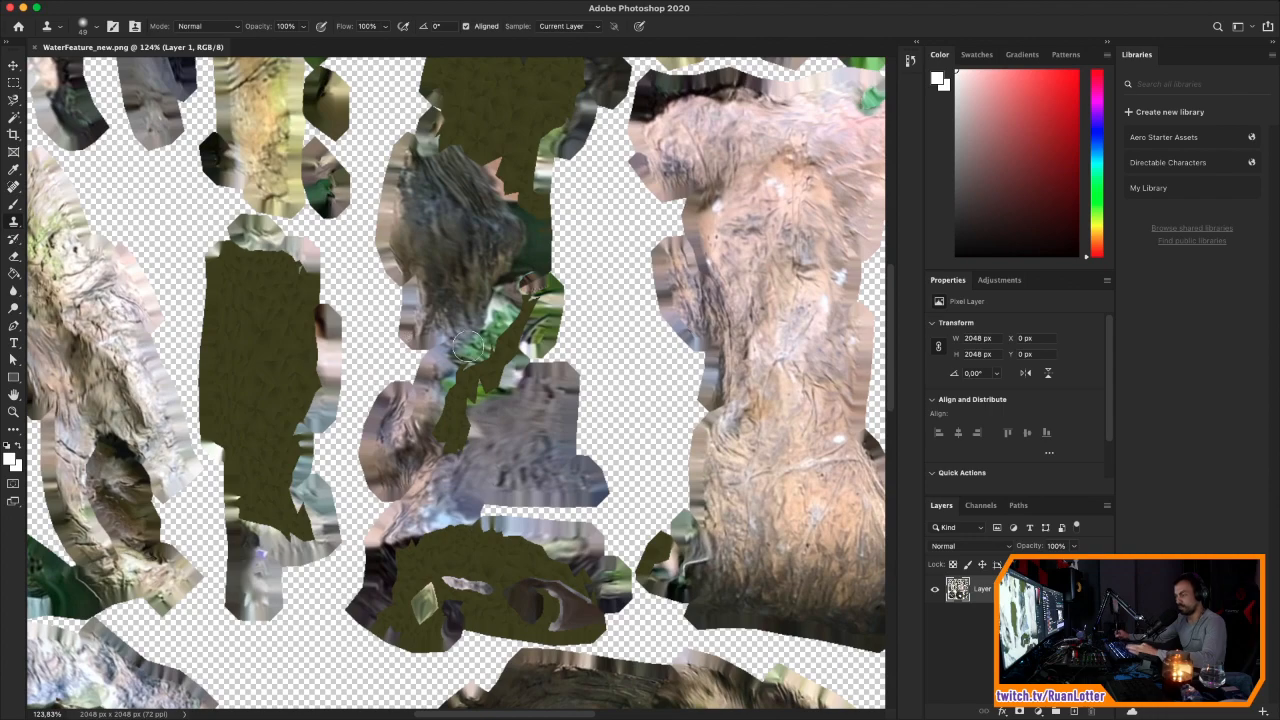
pyautogui.keyDown('alt'); pyautogui.click(786, 278); pyautogui.keyUp('alt')
pyautogui.moveTo(243, 300)
pyautogui.mouseDown()
pyautogui.moveTo(242, 273)
pyautogui.moveTo(270, 260)
pyautogui.moveTo(311, 294)
pyautogui.moveTo(301, 327)
pyautogui.moveTo(243, 295)
pyautogui.moveTo(222, 265)
pyautogui.moveTo(214, 437)
pyautogui.moveTo(238, 455)
pyautogui.moveTo(240, 503)
pyautogui.moveTo(308, 528)
pyautogui.moveTo(288, 470)
pyautogui.moveTo(310, 350)
pyautogui.moveTo(275, 323)
pyautogui.moveTo(242, 350)
pyautogui.moveTo(264, 465)
pyautogui.moveTo(258, 442)
pyautogui.moveTo(307, 372)
pyautogui.moveTo(312, 325)
pyautogui.moveTo(333, 340)
pyautogui.moveTo(313, 420)
pyautogui.moveTo(264, 386)
pyautogui.moveTo(266, 410)
pyautogui.moveTo(327, 392)
pyautogui.mouseUp()
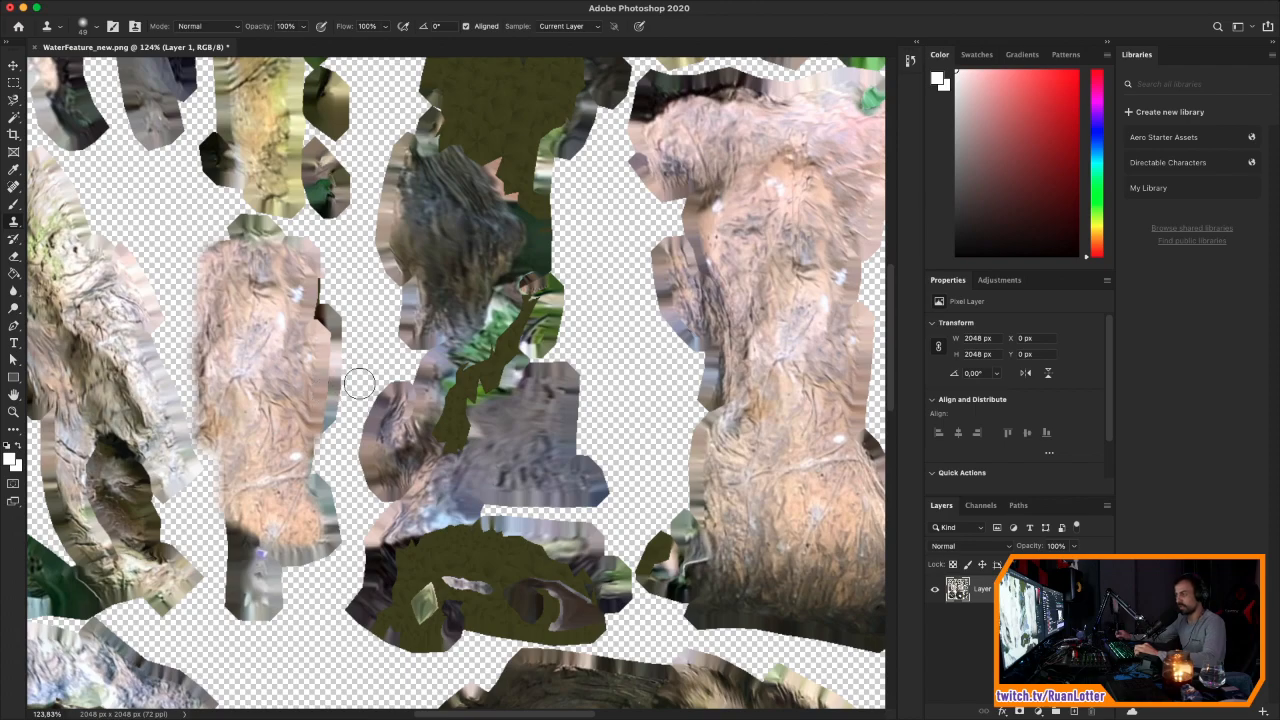
# Step: Cover the olive area atop the dark bark-textured island with Clone Stamp strokes sampled from its own dark stone texture
pyautogui.moveTo(401, 437); pyautogui.dragTo(545, 360)
pyautogui.moveTo(210, 136)
pyautogui.mouseDown()
pyautogui.moveTo(330, 240)
pyautogui.moveTo(443, 370)
pyautogui.moveTo(413, 402)
pyautogui.moveTo(428, 370)
pyautogui.moveTo(392, 418)
pyautogui.moveTo(383, 353)
pyautogui.moveTo(492, 332)
pyautogui.moveTo(423, 399)
pyautogui.moveTo(437, 445)
pyautogui.moveTo(507, 339)
pyautogui.moveTo(484, 331)
pyautogui.moveTo(529, 341)
pyautogui.moveTo(480, 363)
pyautogui.moveTo(491, 371)
pyautogui.moveTo(471, 394)
pyautogui.moveTo(428, 371)
pyautogui.moveTo(505, 390)
pyautogui.moveTo(462, 385)
pyautogui.moveTo(454, 428)
pyautogui.mouseUp()
pyautogui.keyDown('alt'); pyautogui.click(392, 510); pyautogui.keyUp('alt')
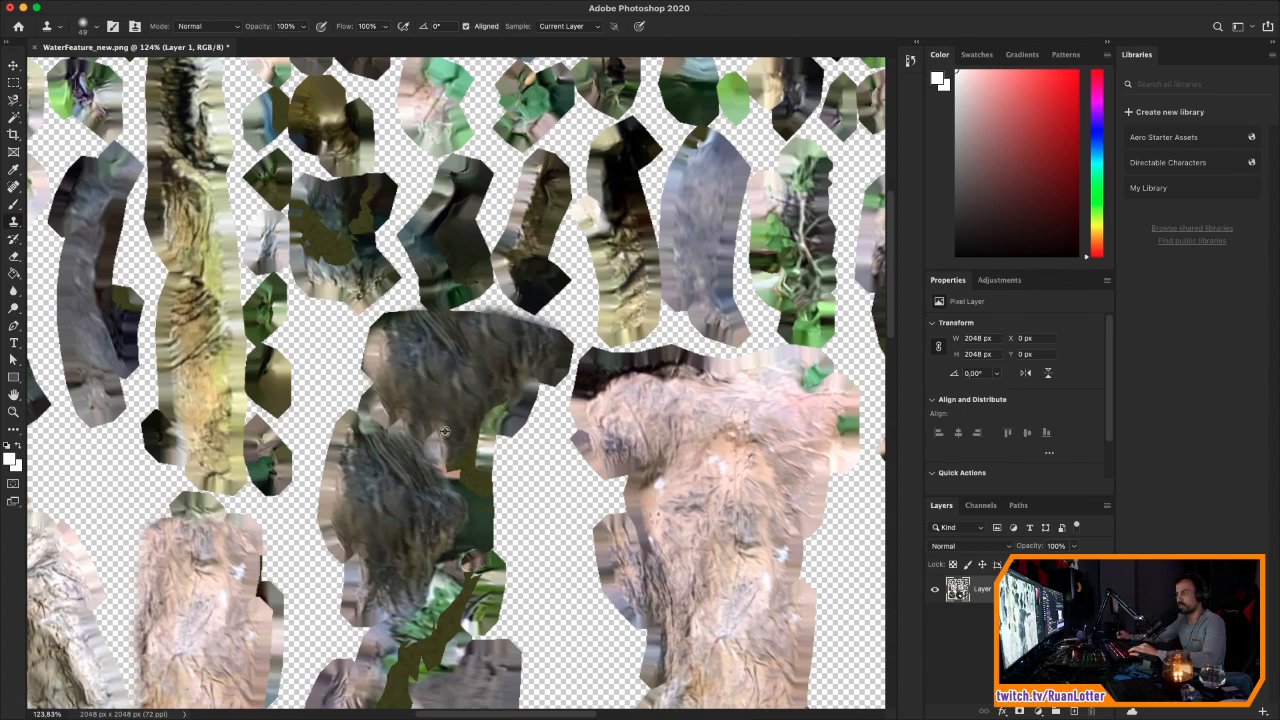
pyautogui.keyDown('alt'); pyautogui.click(455, 338); pyautogui.keyUp('alt')
pyautogui.moveTo(430, 447)
pyautogui.mouseDown()
pyautogui.moveTo(495, 414)
pyautogui.moveTo(481, 454)
pyautogui.moveTo(502, 424)
pyautogui.mouseUp()
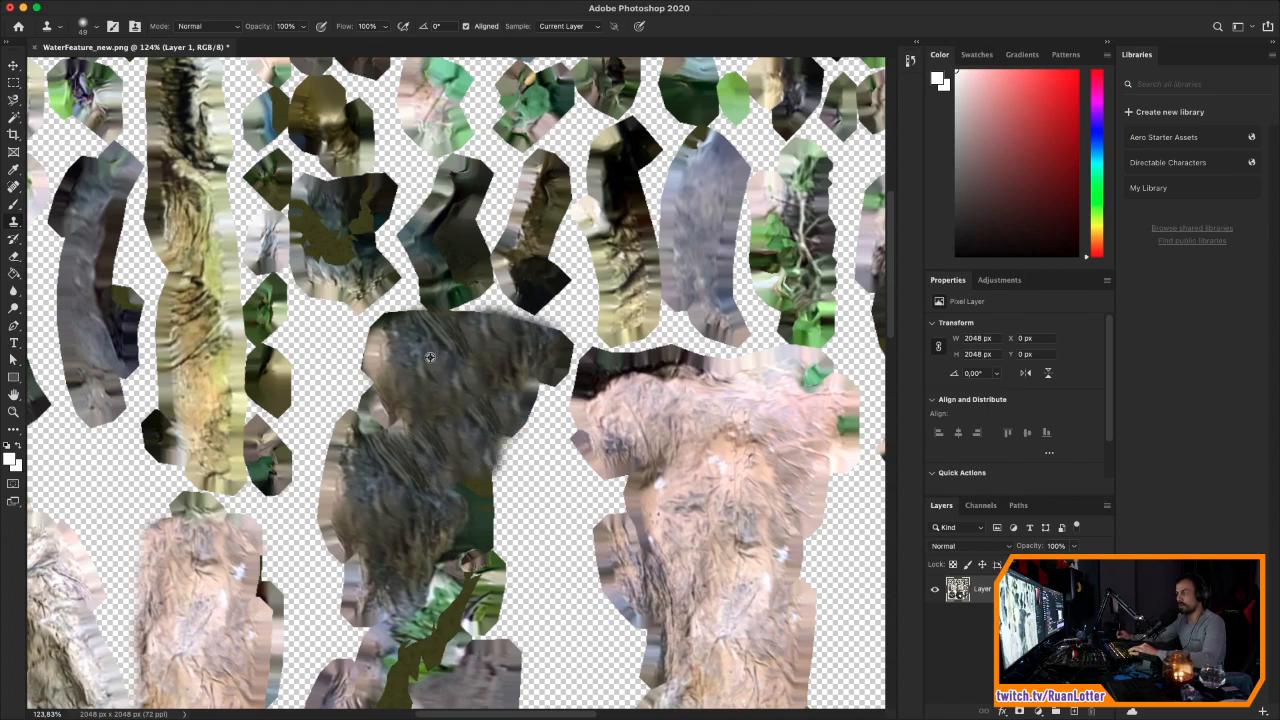
pyautogui.moveTo(394, 348)
pyautogui.mouseDown()
pyautogui.moveTo(380, 360)
pyautogui.moveTo(380, 415)
pyautogui.moveTo(398, 425)
pyautogui.moveTo(336, 440)
pyautogui.moveTo(334, 544)
pyautogui.moveTo(334, 465)
pyautogui.moveTo(349, 515)
pyautogui.mouseUp()
pyautogui.keyDown('alt'); pyautogui.click(403, 439); pyautogui.keyUp('alt')
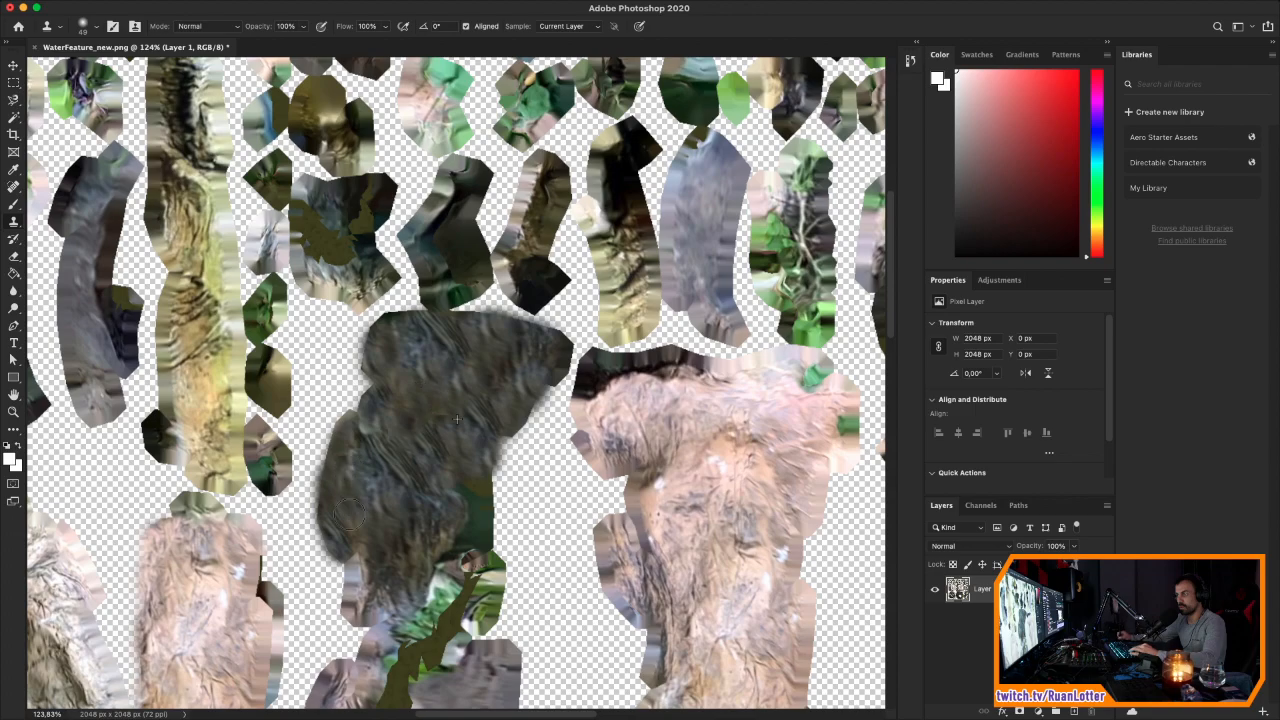
# Step: Clone nearby light stone texture over the green cap at the top of the repaired narrow island
pyautogui.moveTo(187, 660)
pyautogui.mouseDown()
pyautogui.moveTo(531, 388)
pyautogui.moveTo(360, 395)
pyautogui.moveTo(421, 404)
pyautogui.mouseUp()
pyautogui.moveTo(515, 332)
pyautogui.mouseDown()
pyautogui.moveTo(480, 276)
pyautogui.moveTo(505, 362)
pyautogui.moveTo(505, 428)
pyautogui.moveTo(490, 440)
pyautogui.mouseUp()
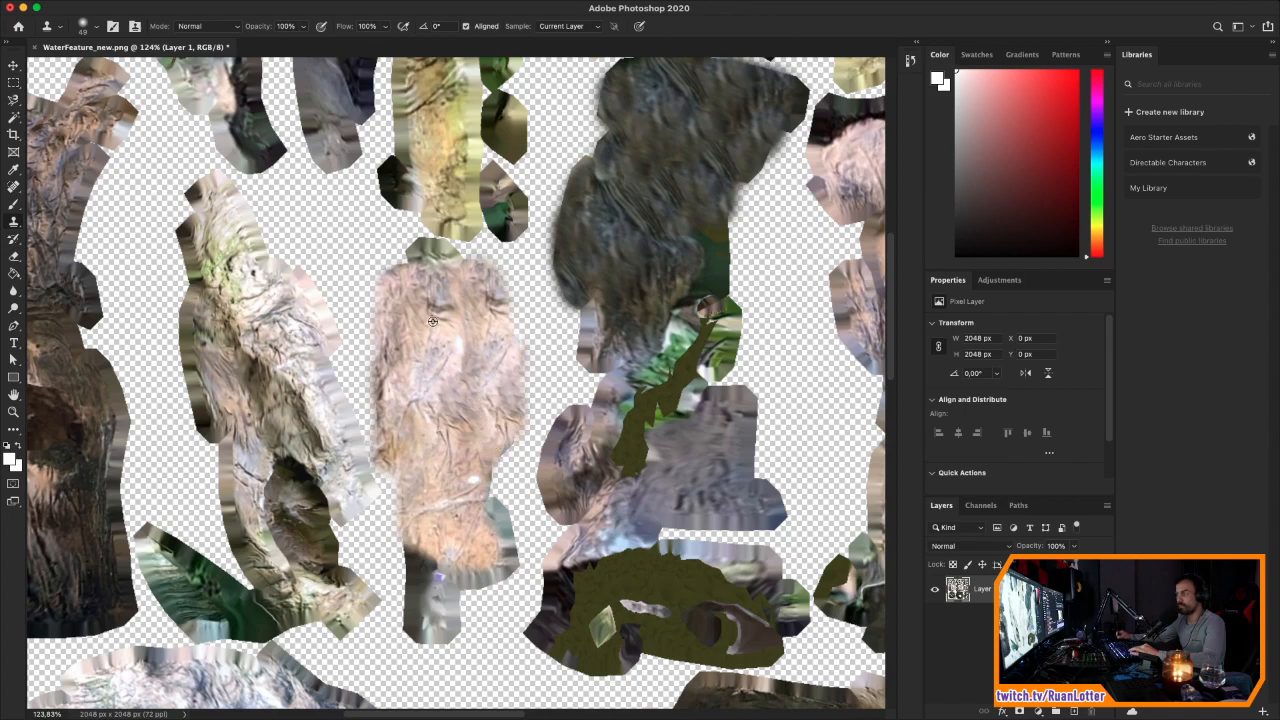
pyautogui.keyDown('alt'); pyautogui.click(427, 321); pyautogui.keyUp('alt')
pyautogui.moveTo(425, 262)
pyautogui.mouseDown()
pyautogui.moveTo(448, 262)
pyautogui.moveTo(408, 255)
pyautogui.mouseUp()
pyautogui.hscroll(5, 660, 342)
pyautogui.scroll(-2, 660, 342)
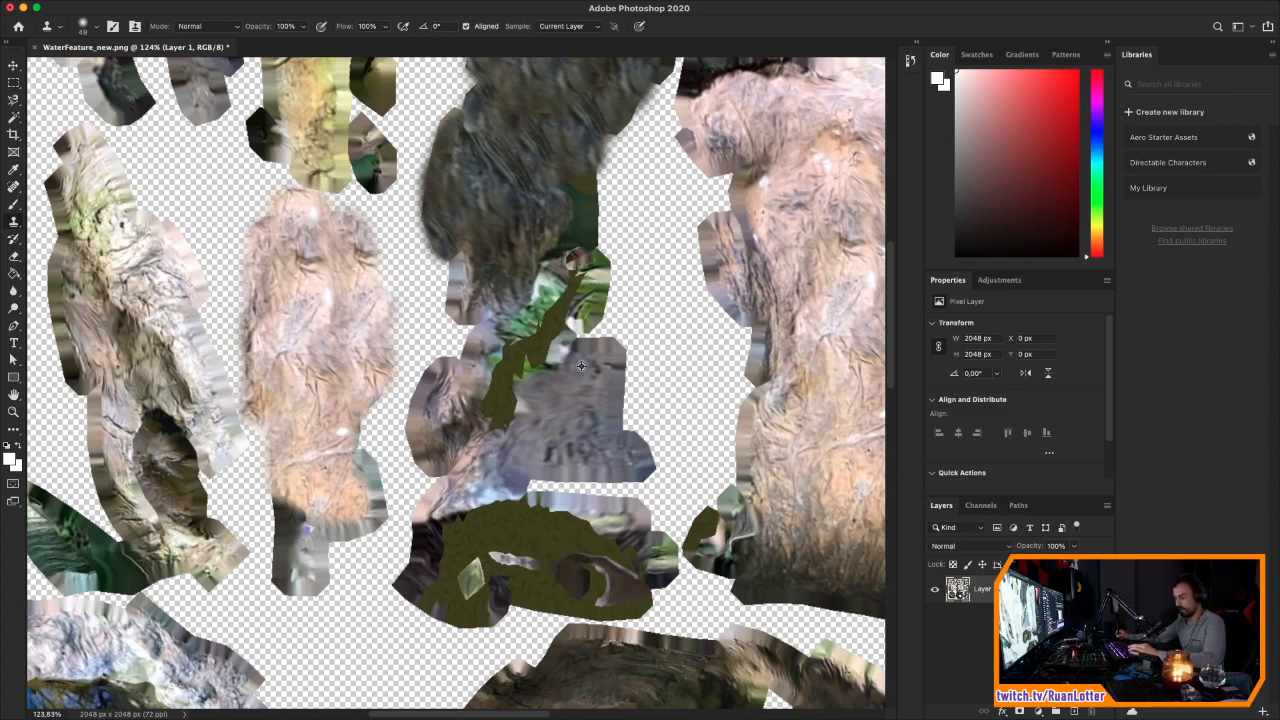
# Step: Cover the grey stone island's olive strip with its own texture, and fill the olive island below with dark bark cloned from the large ring island
pyautogui.moveTo(494, 411)
pyautogui.mouseDown()
pyautogui.moveTo(511, 404)
pyautogui.moveTo(503, 379)
pyautogui.moveTo(549, 322)
pyautogui.moveTo(547, 348)
pyautogui.moveTo(576, 268)
pyautogui.moveTo(572, 312)
pyautogui.mouseUp()
pyautogui.scroll(-5, 560, 325)
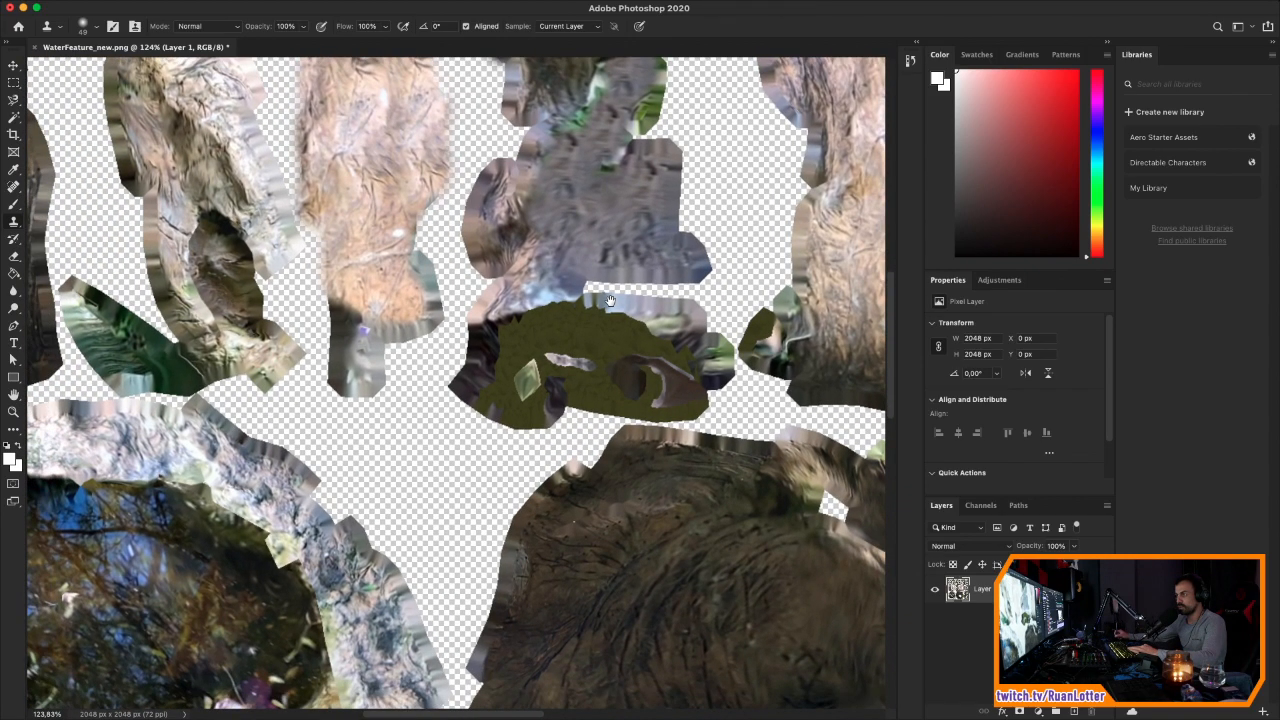
pyautogui.moveTo(609, 300); pyautogui.dragTo(420, 255)
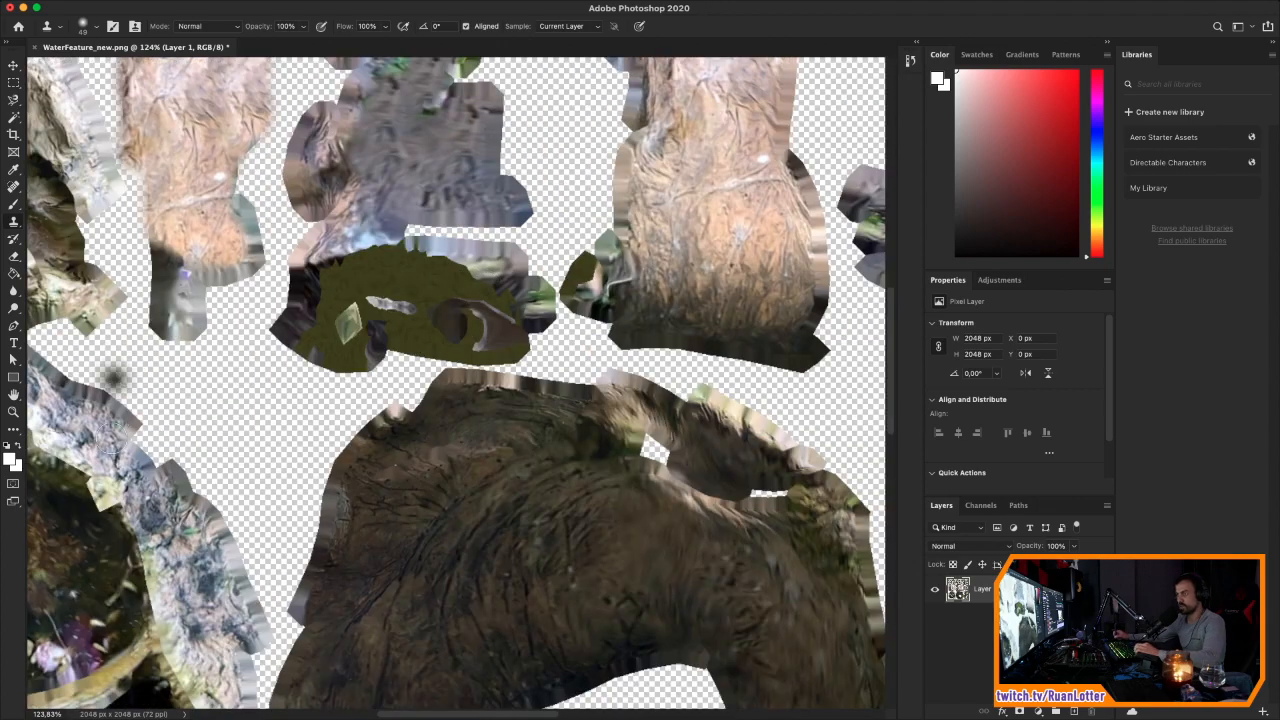
pyautogui.press('z')
pyautogui.moveTo(365, 317); pyautogui.dragTo(515, 473)
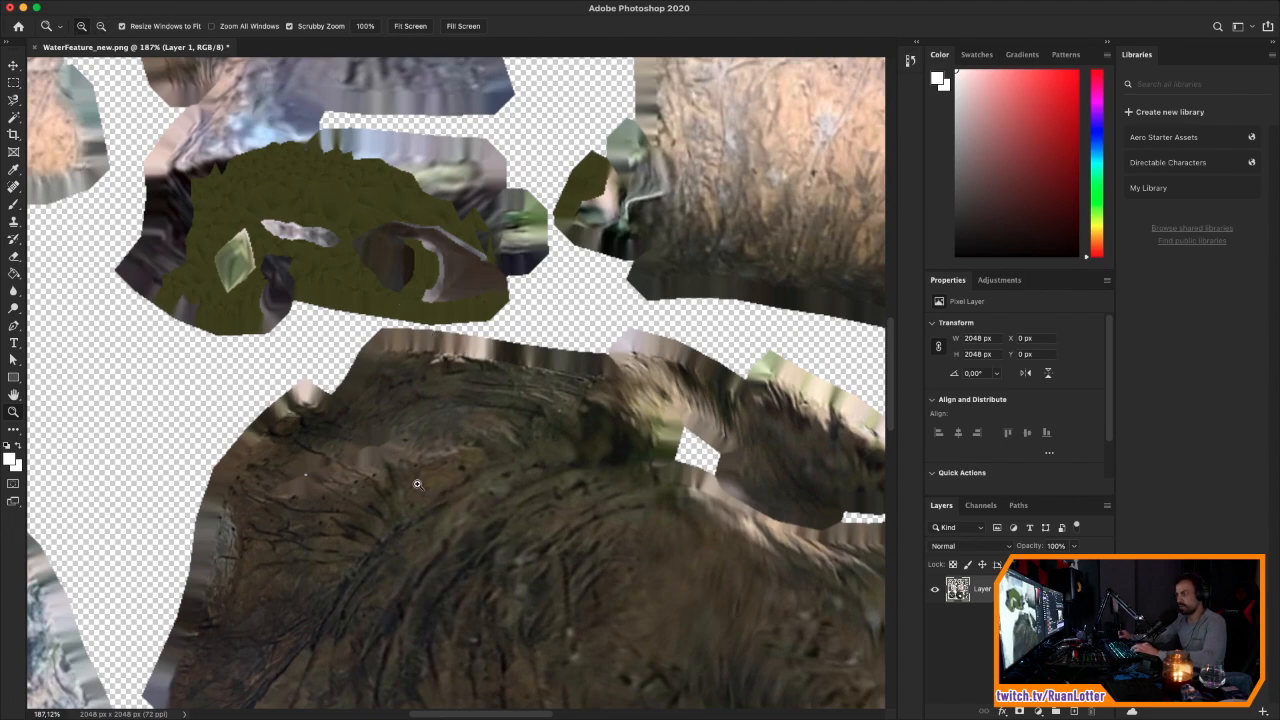
pyautogui.click(14, 84)
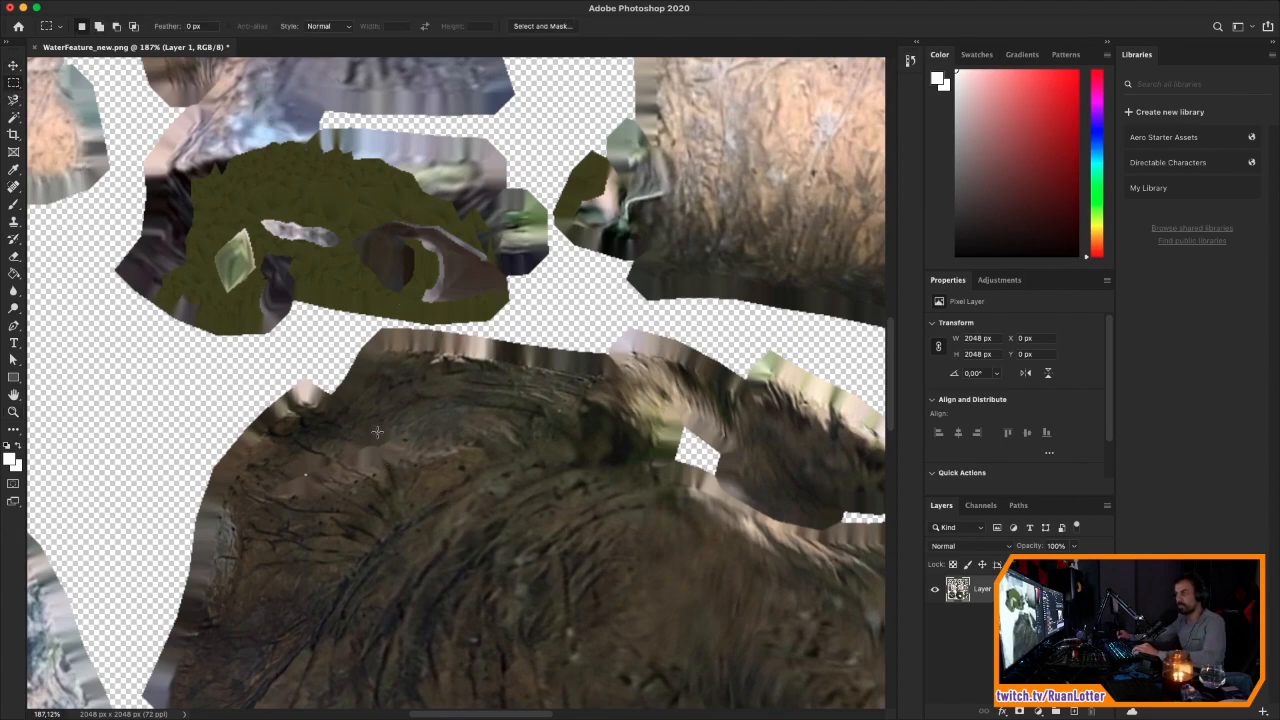
pyautogui.click(14, 224)
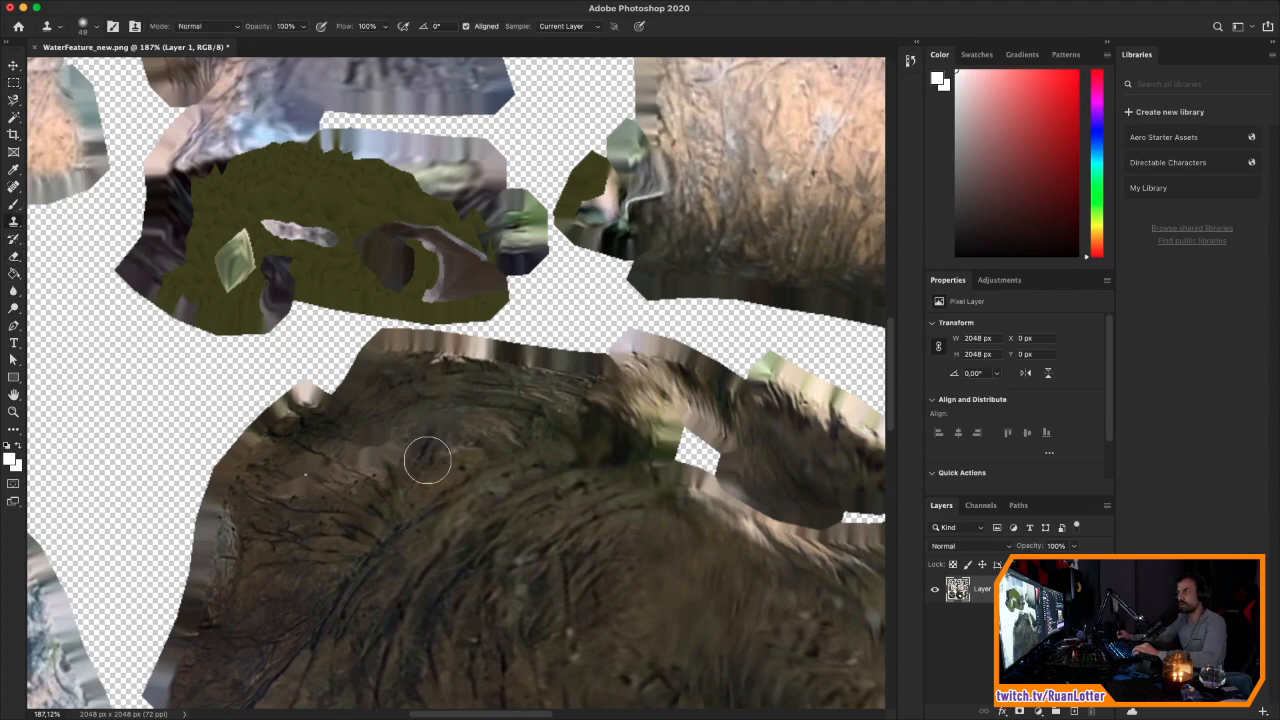
pyautogui.keyDown('alt'); pyautogui.click(376, 468); pyautogui.keyUp('alt')
pyautogui.moveTo(191, 194)
pyautogui.mouseDown()
pyautogui.moveTo(220, 214)
pyautogui.moveTo(191, 194)
pyautogui.moveTo(323, 163)
pyautogui.moveTo(476, 228)
pyautogui.moveTo(466, 257)
pyautogui.moveTo(429, 254)
pyautogui.moveTo(380, 214)
pyautogui.moveTo(320, 218)
pyautogui.moveTo(309, 206)
pyautogui.moveTo(234, 243)
pyautogui.moveTo(189, 243)
pyautogui.moveTo(486, 296)
pyautogui.moveTo(330, 280)
pyautogui.moveTo(264, 300)
pyautogui.moveTo(277, 277)
pyautogui.moveTo(243, 283)
pyautogui.moveTo(216, 313)
pyautogui.moveTo(189, 277)
pyautogui.moveTo(259, 257)
pyautogui.mouseUp()
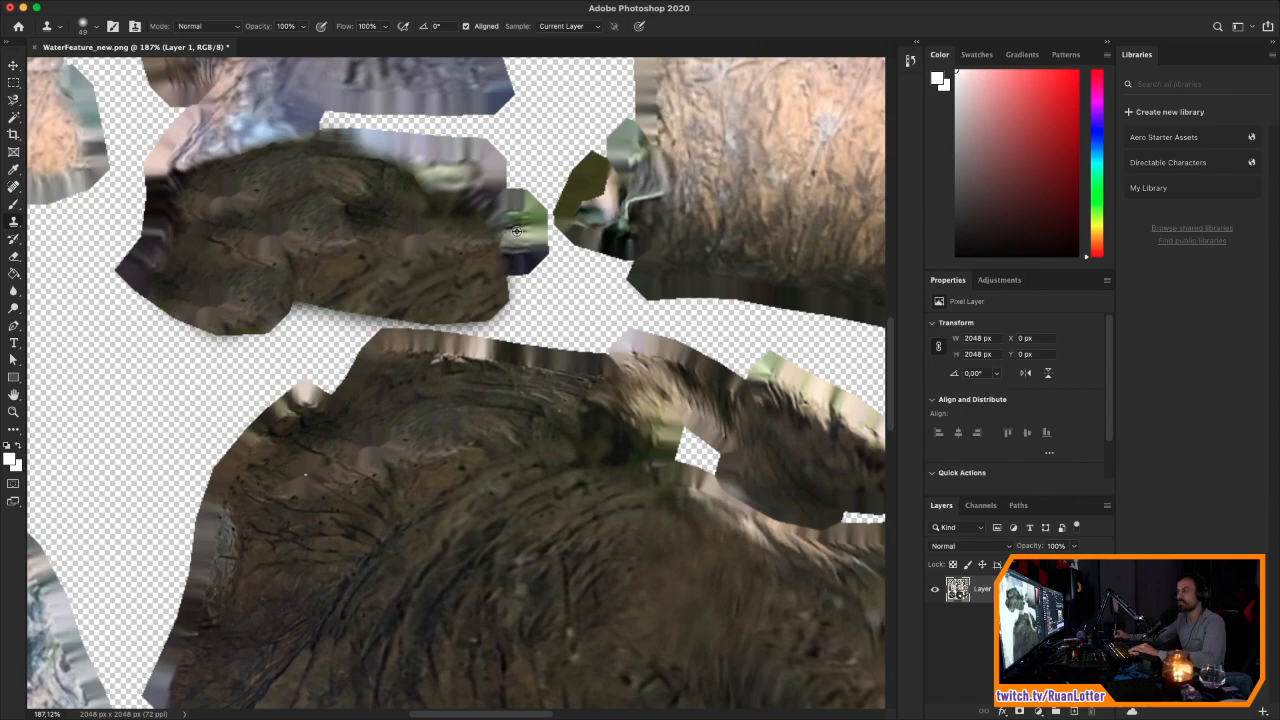
# Step: Clone dark bark over the same island's remaining pale and green edges, and cover the olive patch beside the beige column island with light stone texture
pyautogui.keyDown('alt'); pyautogui.click(357, 237); pyautogui.keyUp('alt')
pyautogui.moveTo(518, 268)
pyautogui.mouseDown()
pyautogui.moveTo(527, 217)
pyautogui.moveTo(470, 255)
pyautogui.mouseUp()
pyautogui.moveTo(432, 197)
pyautogui.mouseDown()
pyautogui.moveTo(446, 189)
pyautogui.moveTo(434, 170)
pyautogui.moveTo(460, 187)
pyautogui.mouseUp()
pyautogui.moveTo(349, 163)
pyautogui.mouseDown()
pyautogui.moveTo(402, 145)
pyautogui.moveTo(470, 152)
pyautogui.mouseUp()
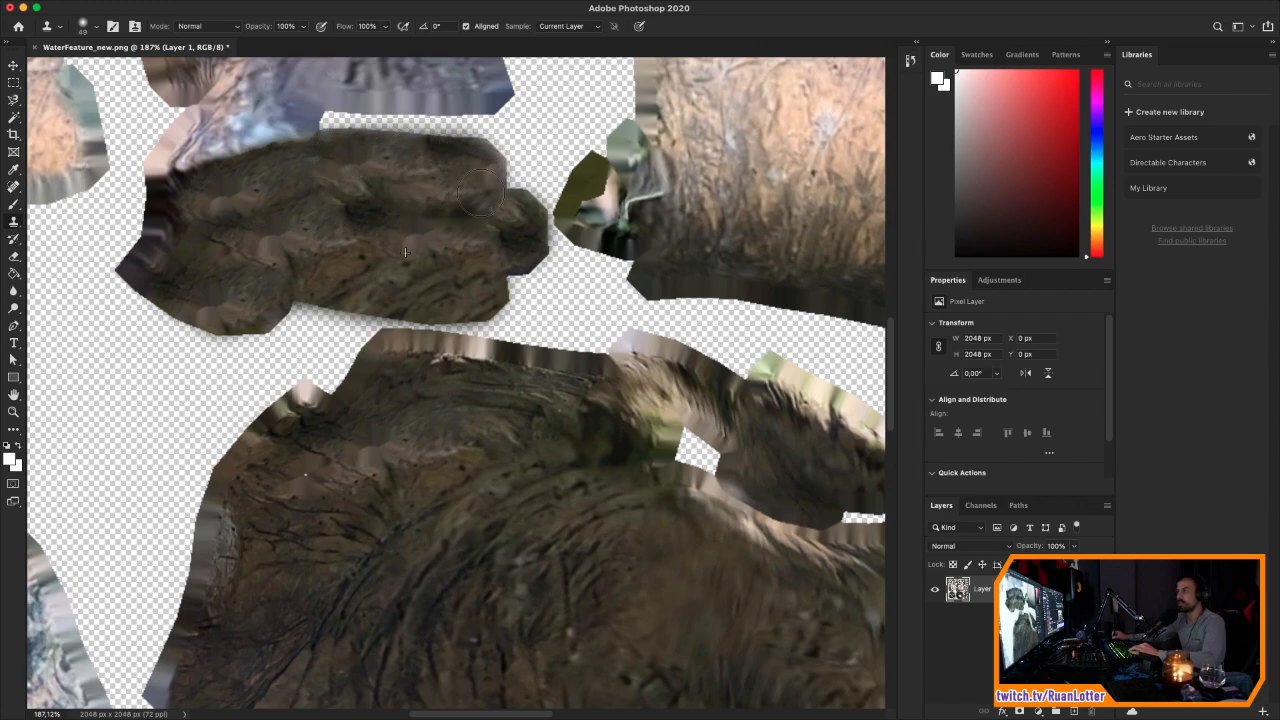
pyautogui.moveTo(597, 186)
pyautogui.mouseDown()
pyautogui.moveTo(574, 200)
pyautogui.moveTo(582, 228)
pyautogui.moveTo(630, 243)
pyautogui.moveTo(612, 192)
pyautogui.moveTo(627, 200)
pyautogui.mouseUp()
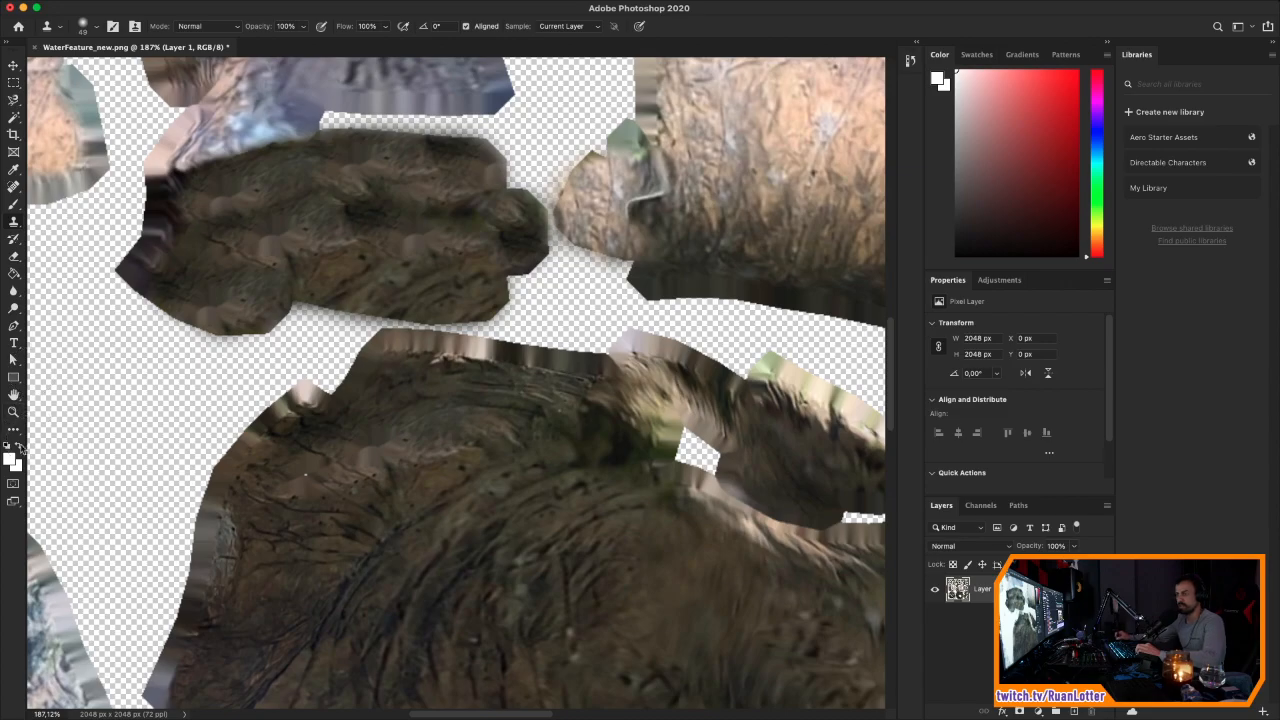
# Step: Clone the ring island's own bark texture over the pale stretched border along its upper-left edge
pyautogui.click(13, 411)
pyautogui.scroll(-5, 543, 323)
pyautogui.scroll(7, 548, 303)
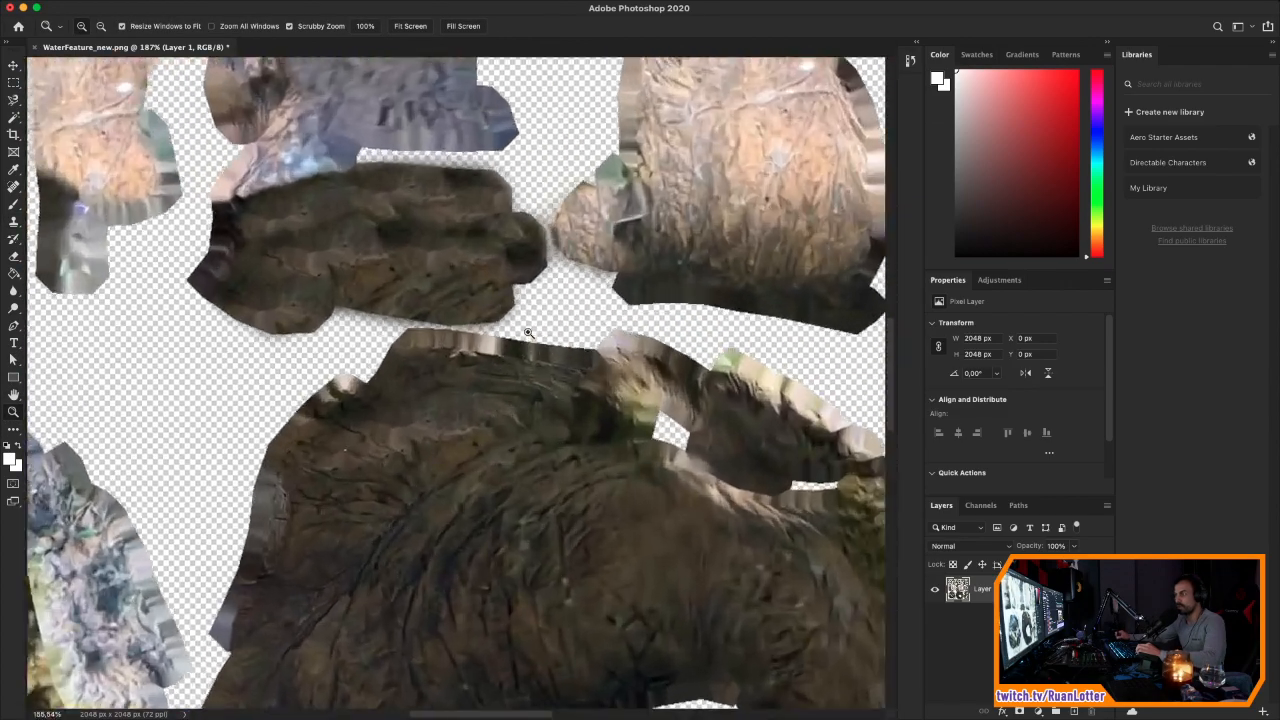
pyautogui.scroll(-1, 514, 365)
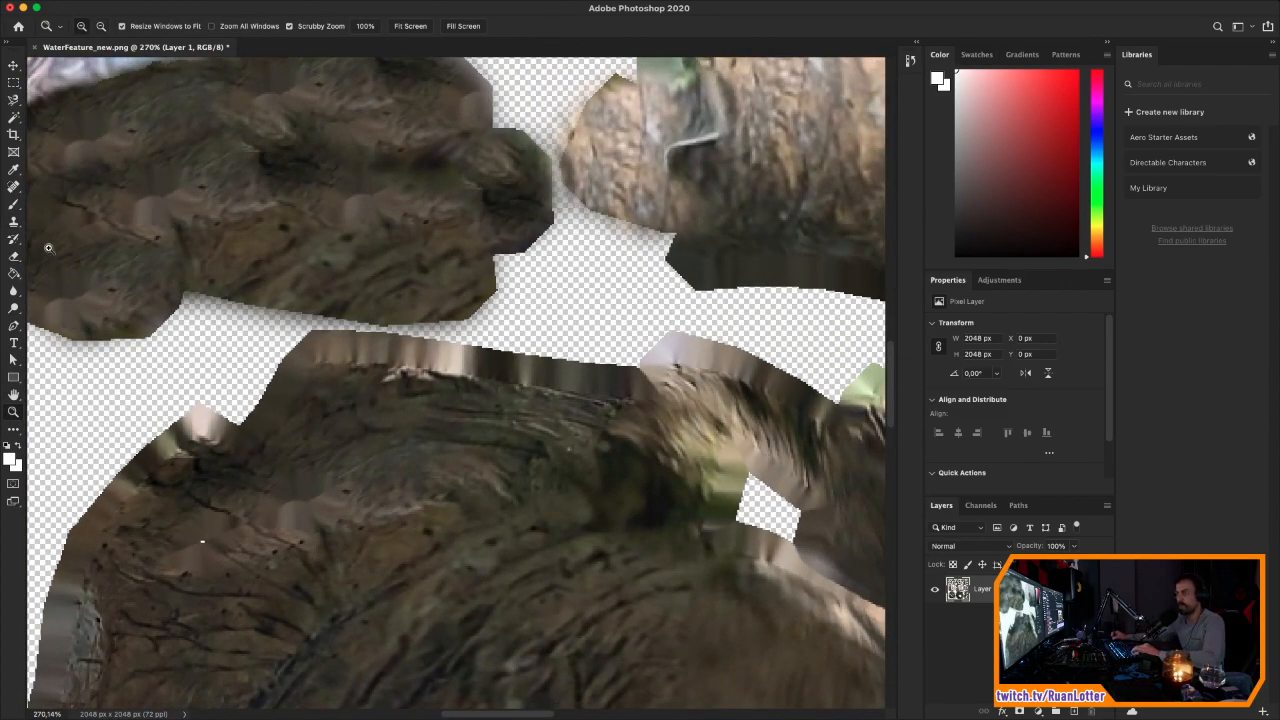
pyautogui.click(13, 222)
pyautogui.keyDown('alt'); pyautogui.click(371, 505); pyautogui.keyUp('alt')
pyautogui.moveTo(316, 390)
pyautogui.mouseDown()
pyautogui.moveTo(323, 363)
pyautogui.moveTo(354, 357)
pyautogui.moveTo(615, 390)
pyautogui.mouseUp()
pyautogui.moveTo(333, 367)
pyautogui.mouseDown()
pyautogui.moveTo(294, 391)
pyautogui.moveTo(283, 342)
pyautogui.mouseUp()
pyautogui.moveTo(245, 461)
pyautogui.mouseDown()
pyautogui.moveTo(183, 451)
pyautogui.moveTo(157, 491)
pyautogui.mouseUp()
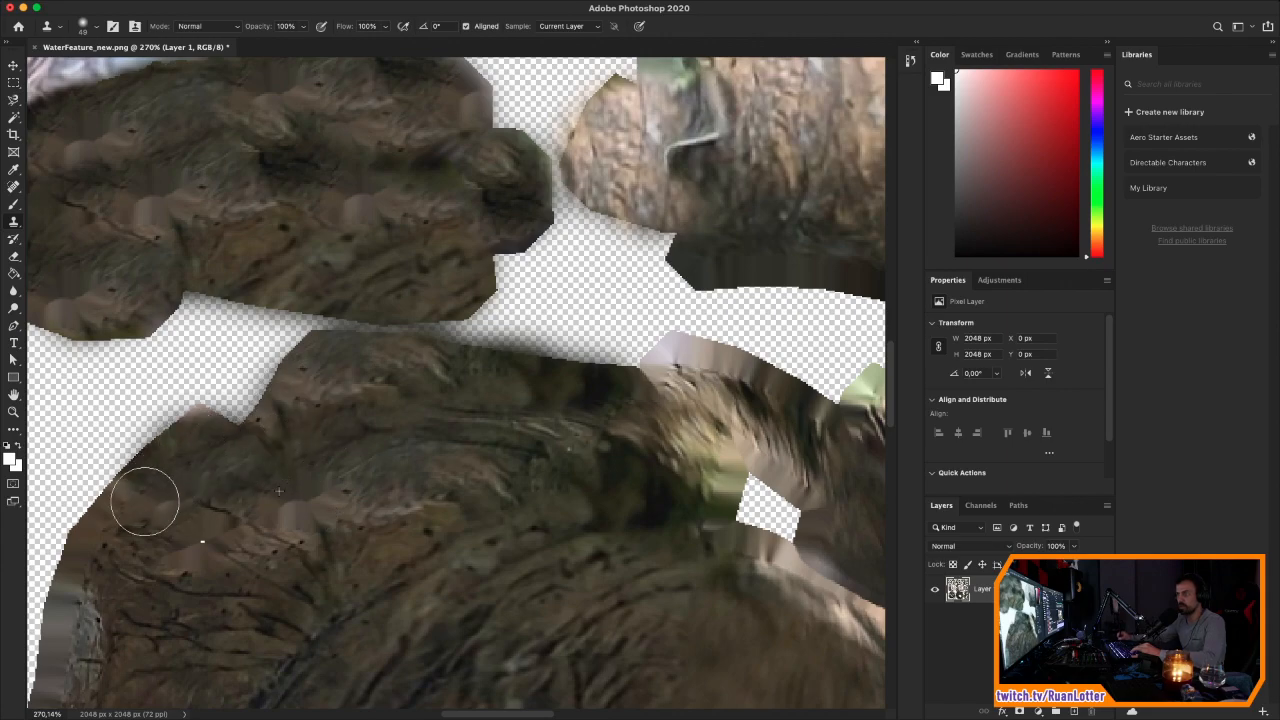
# Step: Continue the cloned bark texture down the upper part of the ring island's outer left edge
pyautogui.moveTo(302, 484); pyautogui.dragTo(515, 321)
pyautogui.keyDown('alt'); pyautogui.click(460, 338); pyautogui.keyUp('alt')
pyautogui.moveTo(335, 353)
pyautogui.mouseDown()
pyautogui.moveTo(310, 410)
pyautogui.moveTo(300, 509)
pyautogui.moveTo(240, 666)
pyautogui.moveTo(281, 537)
pyautogui.mouseUp()
pyautogui.keyDown('alt'); pyautogui.click(408, 378); pyautogui.keyUp('alt')
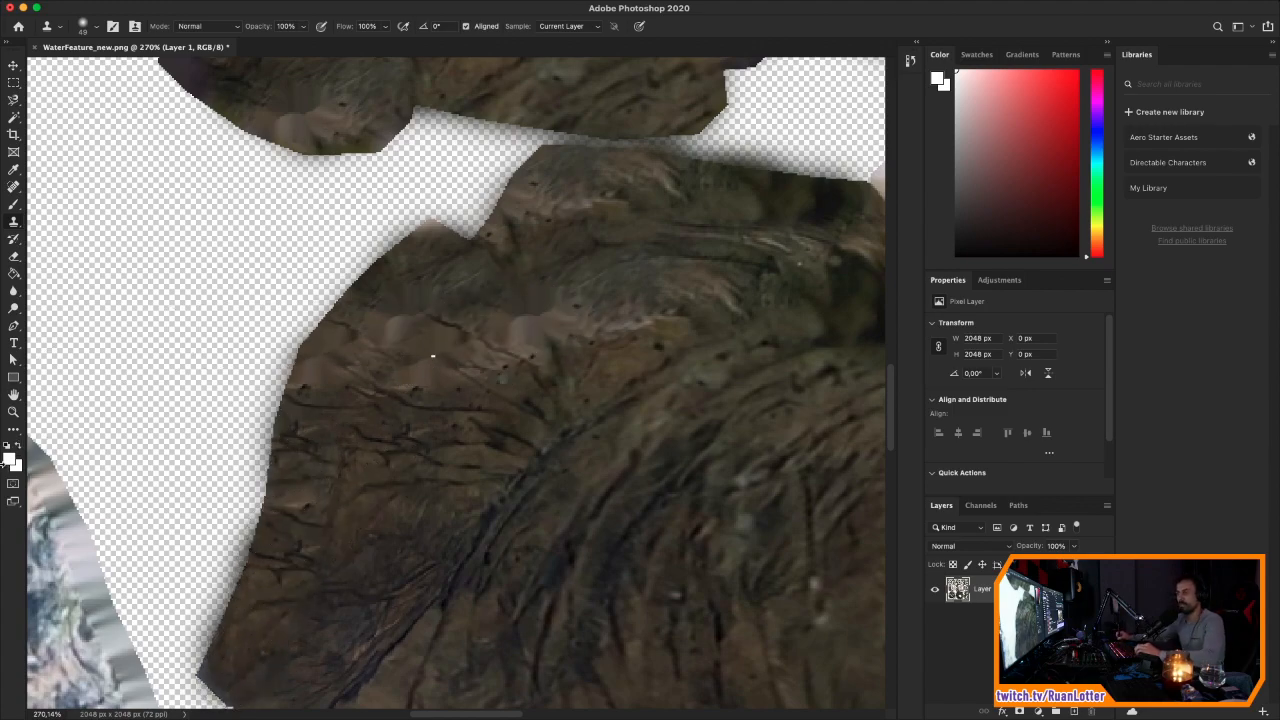
# Step: Cover the small olive patch at the lowest point of the ring island with neighbouring bark texture using the Clone Stamp
pyautogui.press('z')
pyautogui.moveTo(501, 364); pyautogui.dragTo(275, 364)
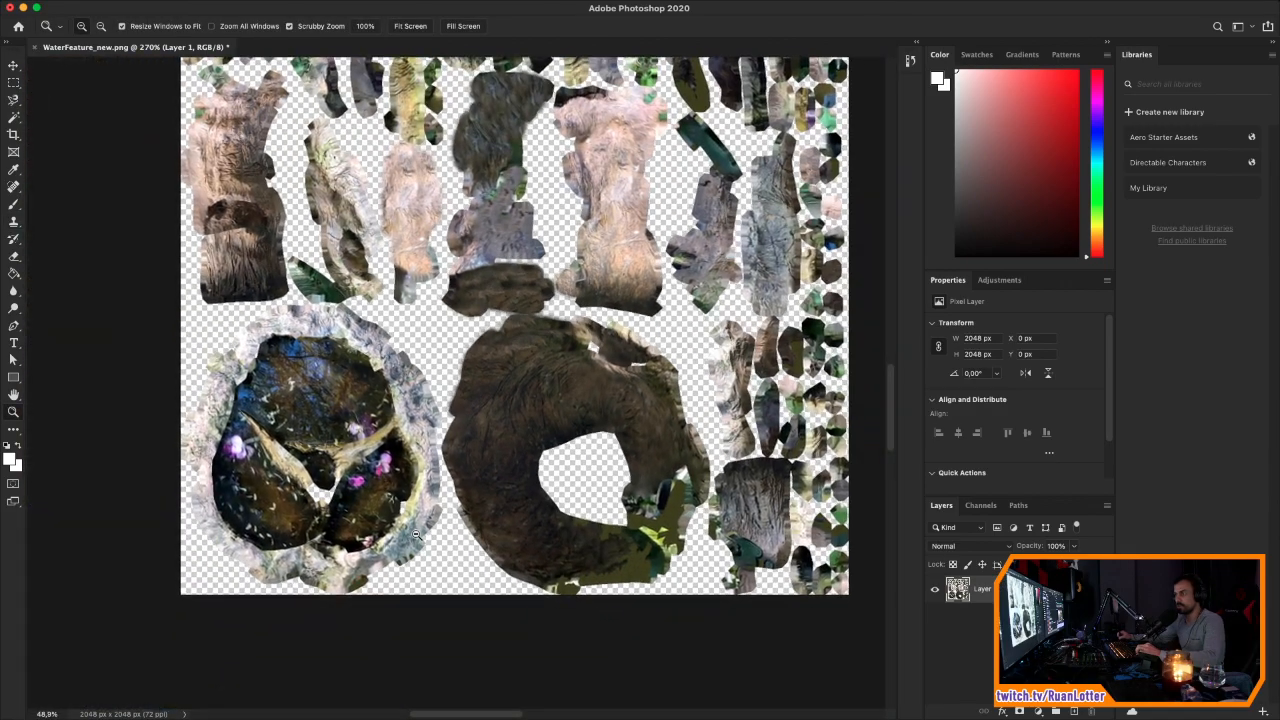
pyautogui.moveTo(654, 572)
pyautogui.mouseDown()
pyautogui.moveTo(656, 513)
pyautogui.moveTo(672, 492)
pyautogui.moveTo(651, 493)
pyautogui.mouseUp()
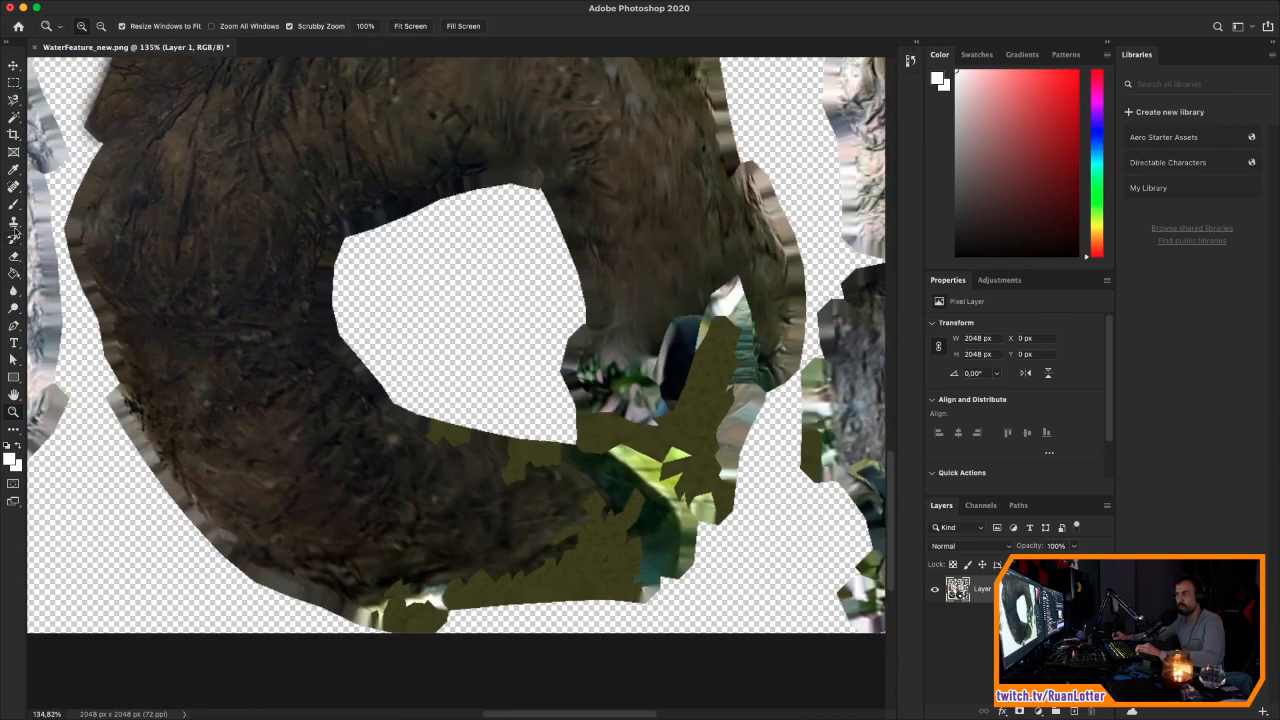
pyautogui.press('s')
pyautogui.keyDown('alt'); pyautogui.click(405, 526); pyautogui.keyUp('alt')
pyautogui.moveTo(409, 601)
pyautogui.mouseDown()
pyautogui.moveTo(349, 591)
pyautogui.moveTo(363, 609)
pyautogui.moveTo(411, 620)
pyautogui.moveTo(424, 606)
pyautogui.moveTo(394, 592)
pyautogui.mouseUp()
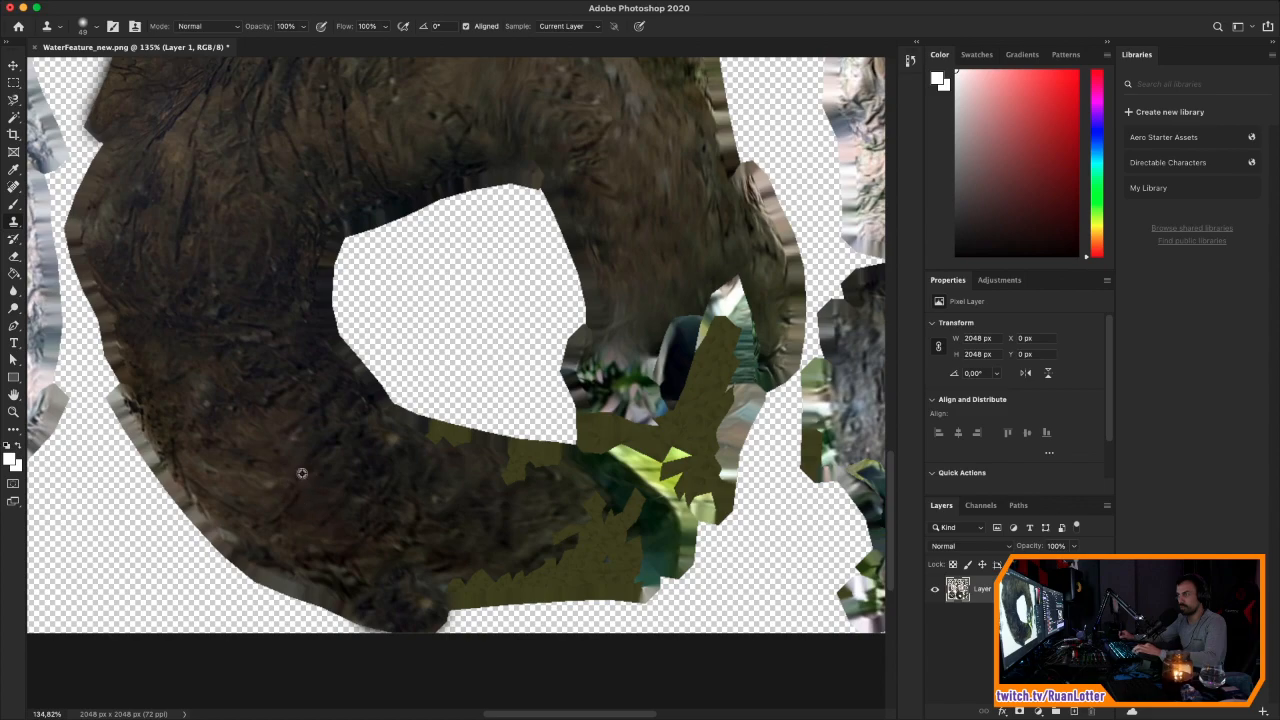
# Step: Clone dark bark over the ring island's pale outer left edge and the olive areas along its lower arc
pyautogui.moveTo(320, 560)
pyautogui.mouseDown()
pyautogui.moveTo(318, 598)
pyautogui.moveTo(177, 503)
pyautogui.moveTo(137, 443)
pyautogui.moveTo(78, 222)
pyautogui.moveTo(108, 156)
pyautogui.mouseUp()
pyautogui.keyDown('alt'); pyautogui.click(223, 249); pyautogui.keyUp('alt')
pyautogui.keyDown('alt'); pyautogui.click(348, 456); pyautogui.keyUp('alt')
pyautogui.moveTo(445, 440)
pyautogui.mouseDown()
pyautogui.moveTo(377, 411)
pyautogui.moveTo(446, 443)
pyautogui.moveTo(537, 451)
pyautogui.moveTo(522, 472)
pyautogui.moveTo(441, 505)
pyautogui.mouseUp()
pyautogui.moveTo(661, 534)
pyautogui.mouseDown()
pyautogui.moveTo(631, 508)
pyautogui.moveTo(614, 523)
pyautogui.moveTo(550, 523)
pyautogui.moveTo(634, 543)
pyautogui.moveTo(437, 594)
pyautogui.moveTo(510, 576)
pyautogui.moveTo(491, 589)
pyautogui.moveTo(648, 588)
pyautogui.moveTo(685, 553)
pyautogui.moveTo(680, 520)
pyautogui.moveTo(700, 502)
pyautogui.moveTo(688, 497)
pyautogui.mouseUp()
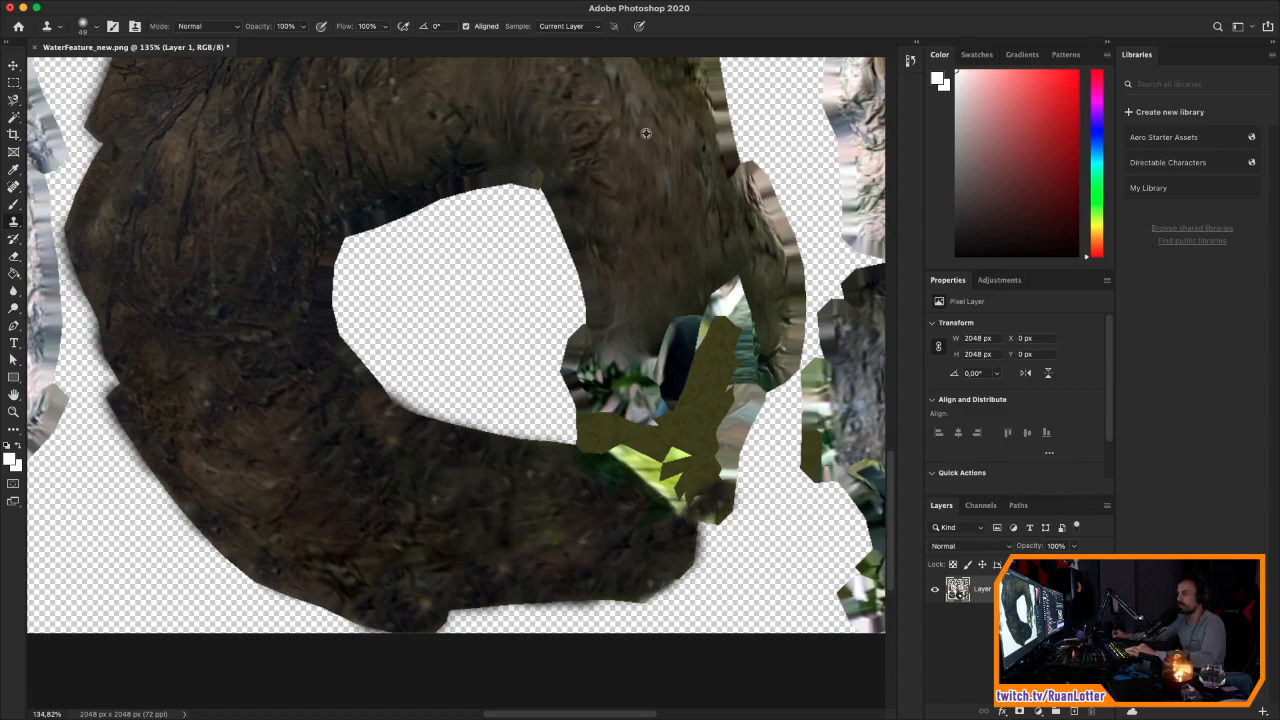
# Step: Replace the olive and green leafy area at the ring island's lower right with bark texture sampled from just above it
pyautogui.moveTo(600, 294); pyautogui.dragTo(578, 377)
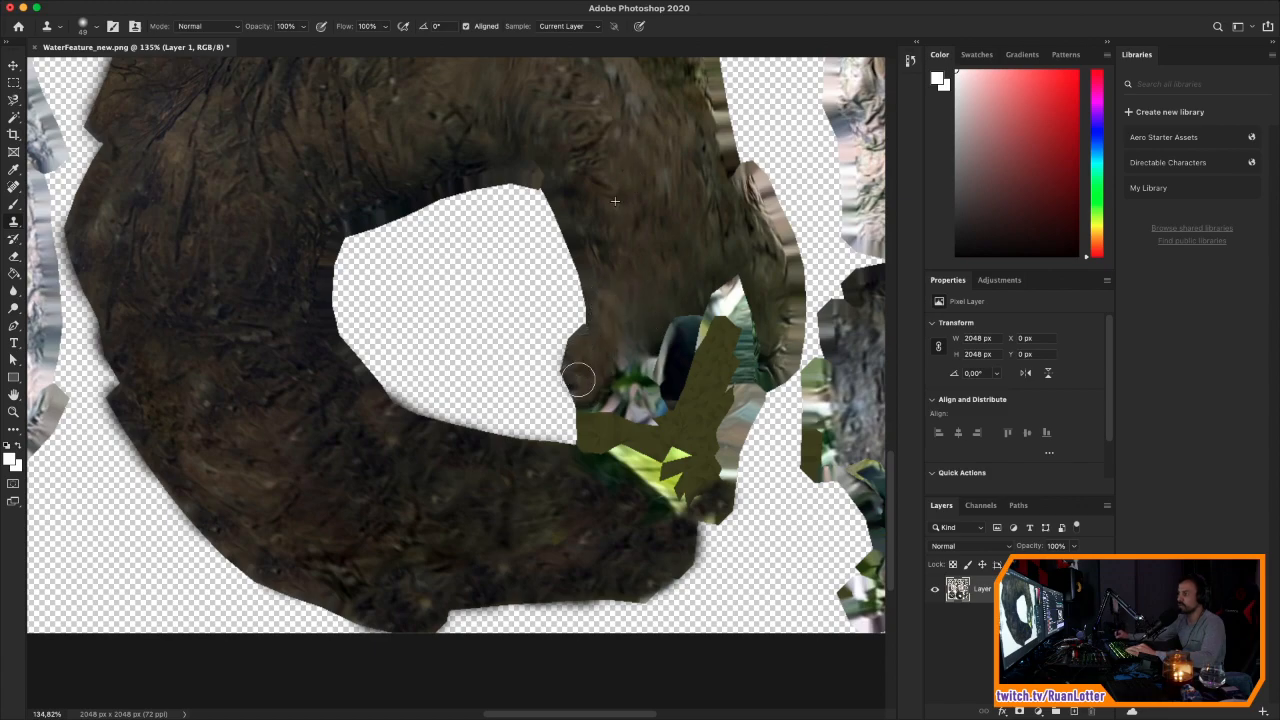
pyautogui.moveTo(681, 312); pyautogui.dragTo(690, 323)
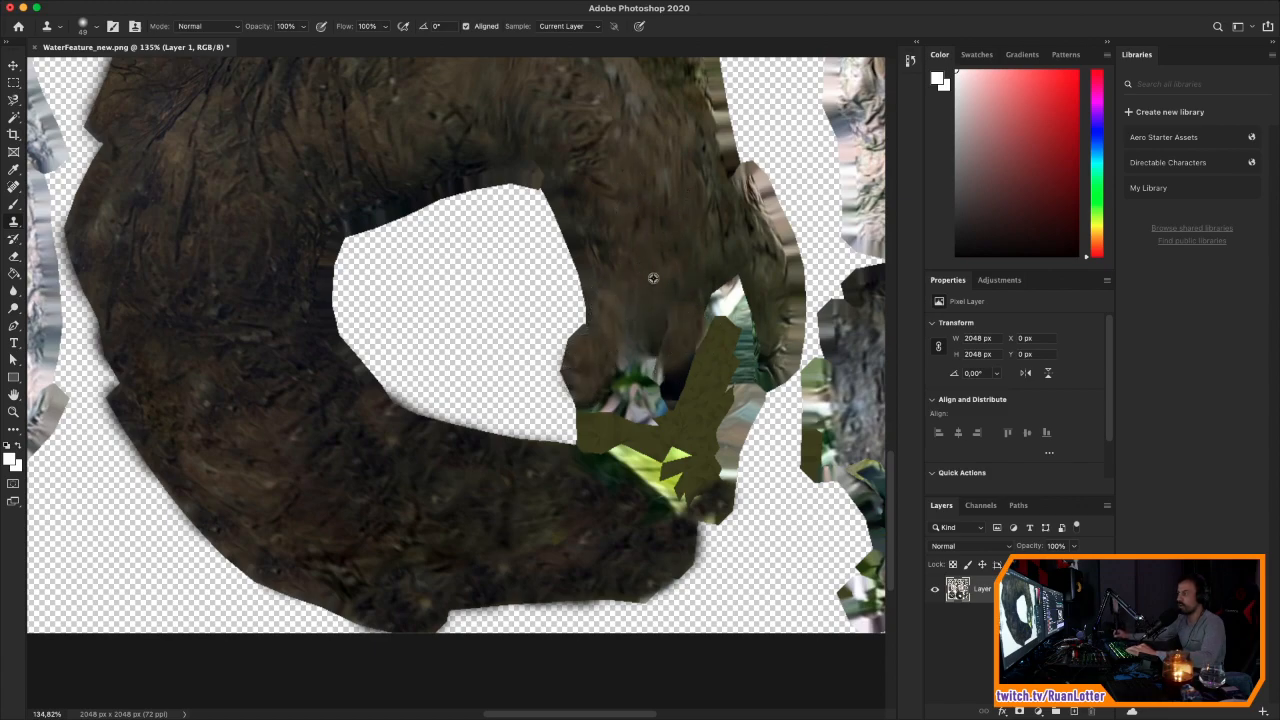
pyautogui.moveTo(652, 395); pyautogui.dragTo(671, 330)
pyautogui.moveTo(614, 300)
pyautogui.mouseDown()
pyautogui.moveTo(623, 383)
pyautogui.moveTo(608, 392)
pyautogui.moveTo(659, 327)
pyautogui.mouseUp()
pyautogui.moveTo(699, 394); pyautogui.dragTo(670, 397)
pyautogui.moveTo(786, 286)
pyautogui.mouseDown()
pyautogui.moveTo(714, 290)
pyautogui.moveTo(724, 300)
pyautogui.moveTo(736, 280)
pyautogui.moveTo(731, 321)
pyautogui.moveTo(748, 320)
pyautogui.moveTo(738, 357)
pyautogui.mouseUp()
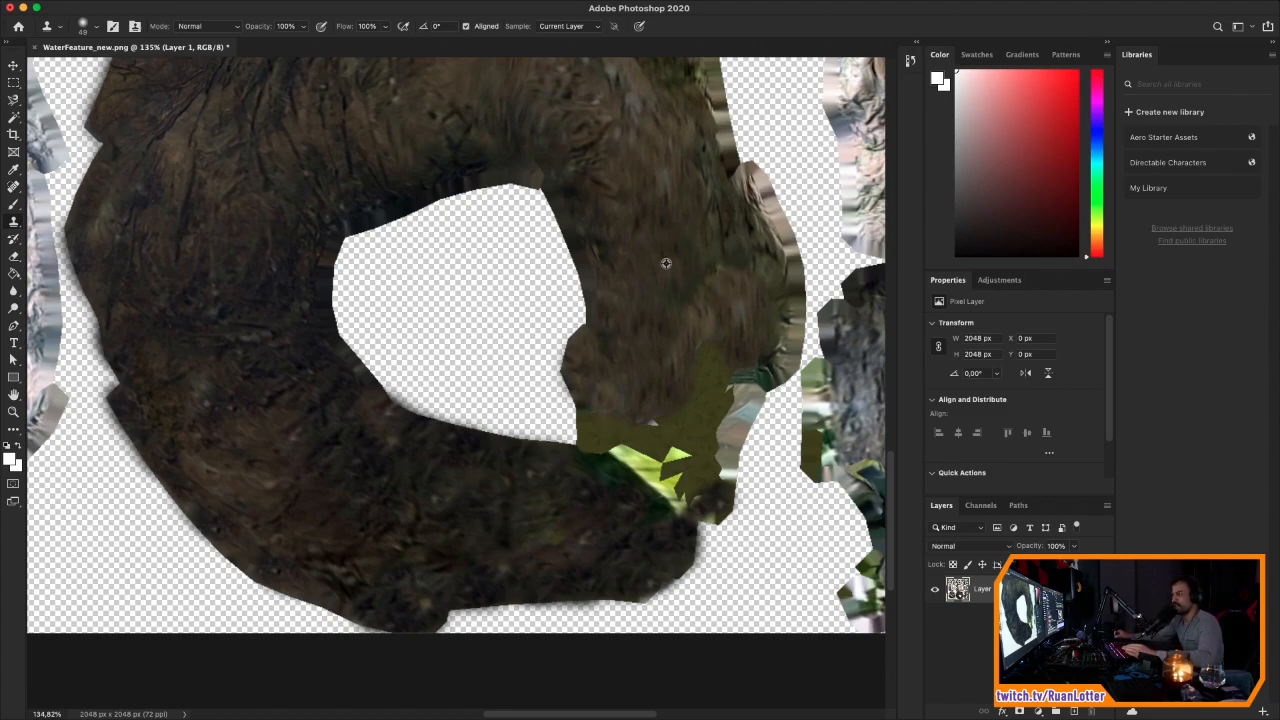
pyautogui.moveTo(637, 416)
pyautogui.mouseDown()
pyautogui.moveTo(591, 457)
pyautogui.moveTo(591, 437)
pyautogui.moveTo(635, 452)
pyautogui.moveTo(651, 423)
pyautogui.moveTo(674, 443)
pyautogui.moveTo(676, 490)
pyautogui.mouseUp()
pyautogui.moveTo(693, 442)
pyautogui.mouseDown()
pyautogui.moveTo(683, 505)
pyautogui.moveTo(714, 471)
pyautogui.moveTo(694, 400)
pyautogui.moveTo(704, 377)
pyautogui.moveTo(733, 405)
pyautogui.moveTo(752, 383)
pyautogui.mouseUp()
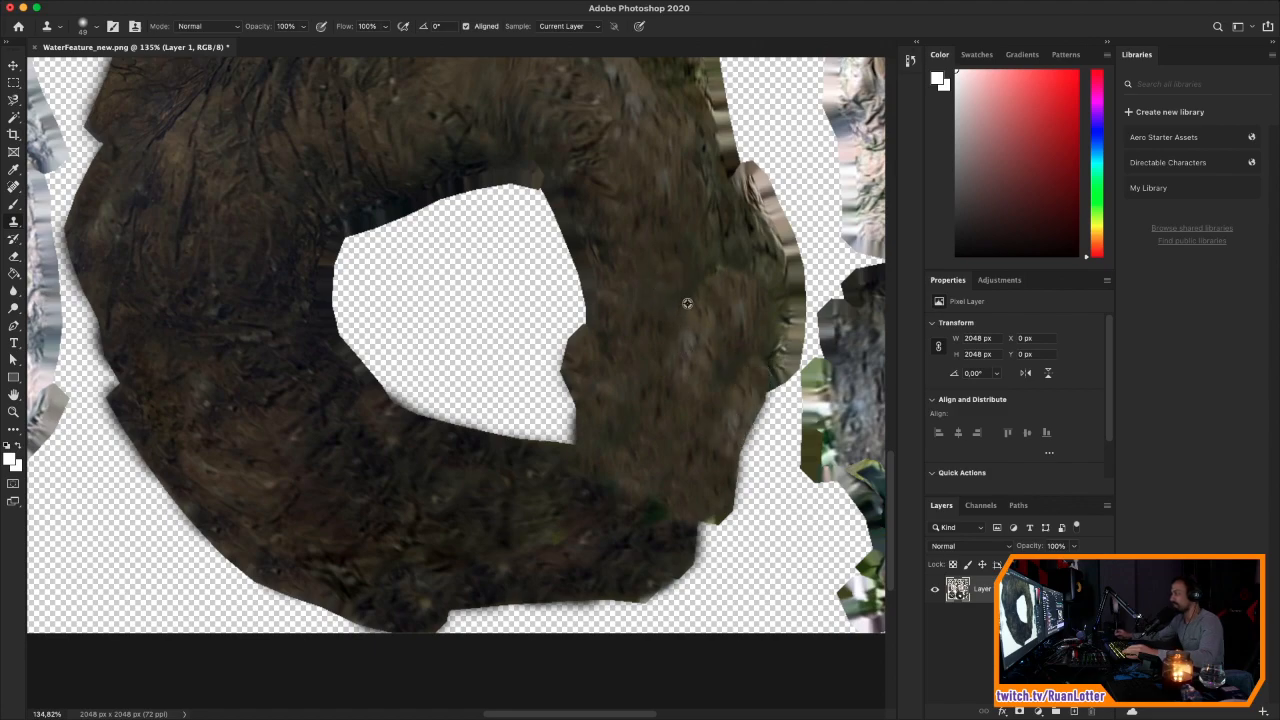
# Step: Clone bark texture over the pale stretched border along the ring island's outer right edge
pyautogui.moveTo(795, 318); pyautogui.dragTo(780, 355)
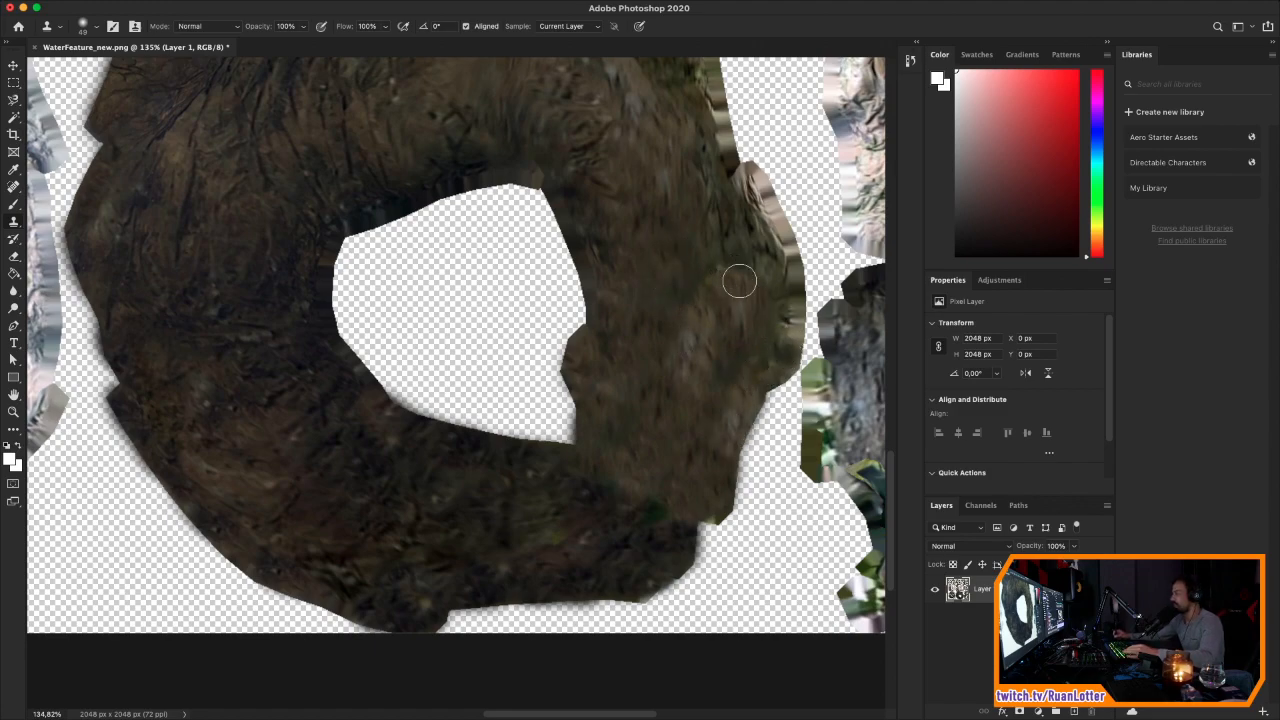
pyautogui.moveTo(783, 345); pyautogui.dragTo(789, 305)
pyautogui.moveTo(758, 246)
pyautogui.mouseDown()
pyautogui.moveTo(785, 245)
pyautogui.moveTo(750, 190)
pyautogui.moveTo(752, 202)
pyautogui.mouseUp()
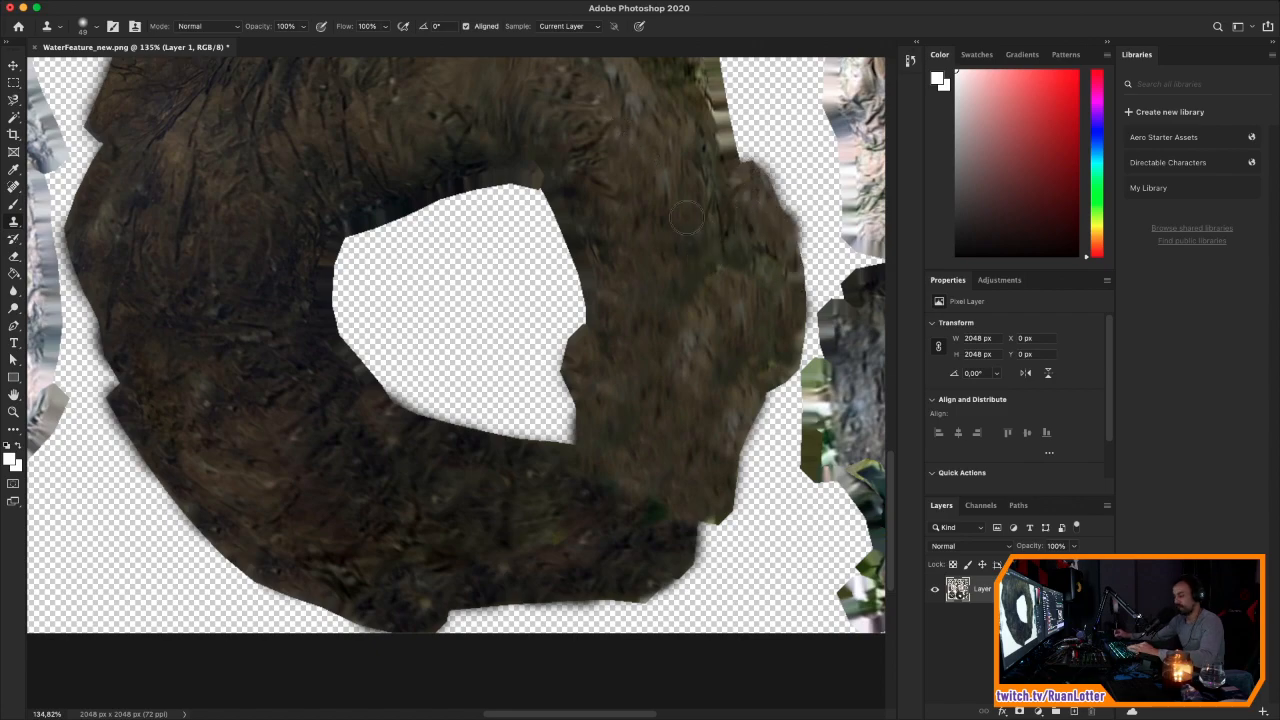
pyautogui.scroll(5, 660, 275)
pyautogui.moveTo(677, 389)
pyautogui.mouseDown()
pyautogui.moveTo(667, 348)
pyautogui.moveTo(693, 335)
pyautogui.moveTo(632, 234)
pyautogui.mouseUp()
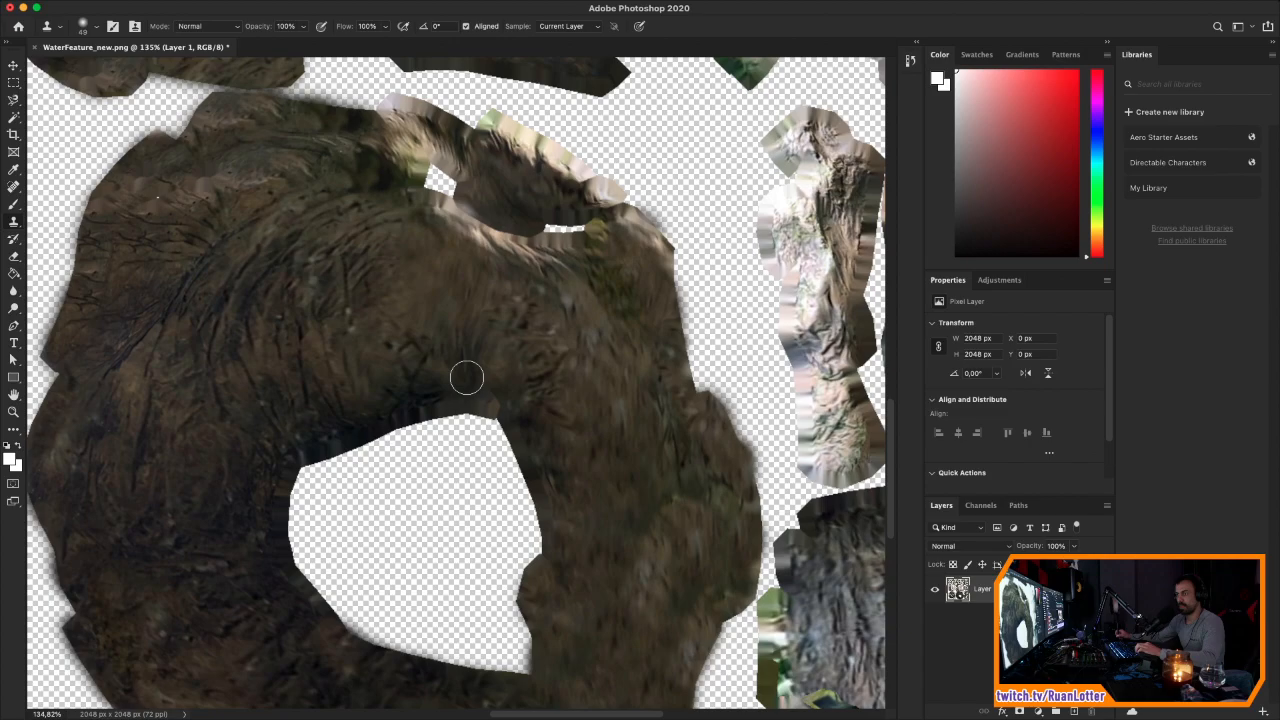
# Step: Clone dark bark over the transparent gaps and pale streaks just inside the ring island's upper-right rim
pyautogui.click(14, 411)
pyautogui.keyDown('alt'); pyautogui.scroll(-1, 478, 281); pyautogui.keyUp('alt')
pyautogui.keyDown('alt'); pyautogui.scroll(-5, 427, 400); pyautogui.keyUp('alt')
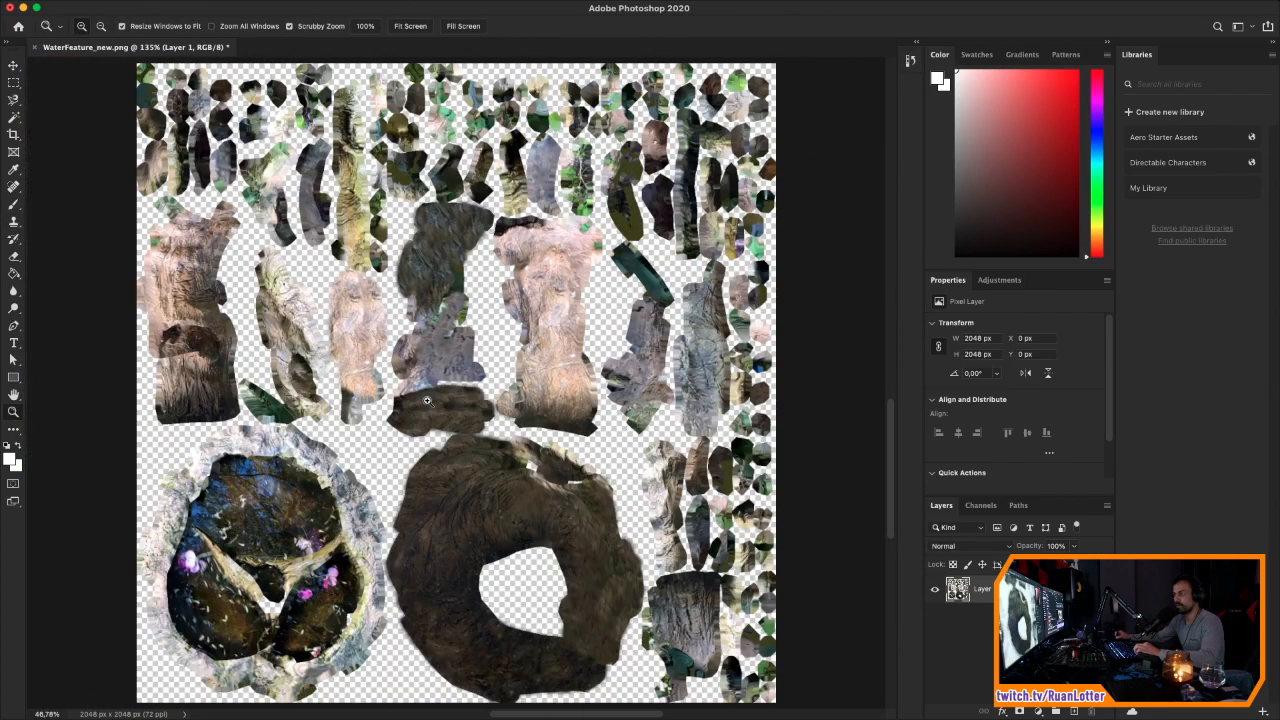
pyautogui.keyDown('alt'); pyautogui.scroll(-1, 427, 400); pyautogui.keyUp('alt')
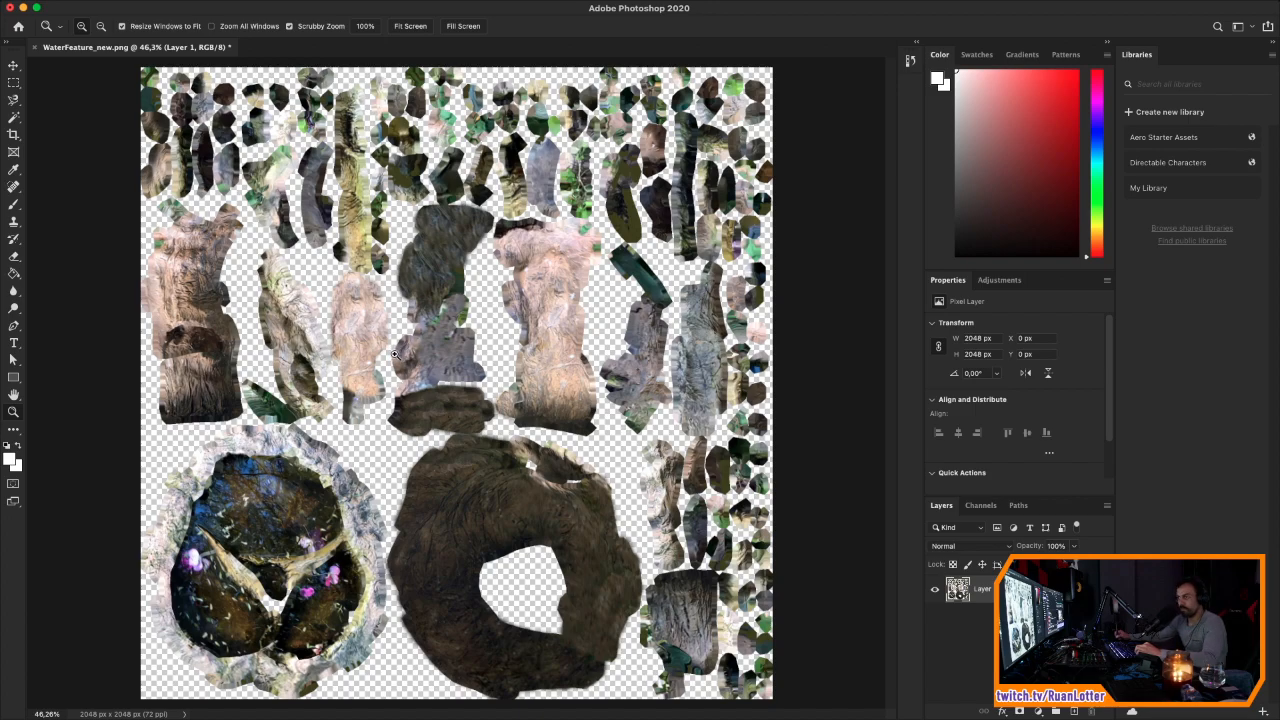
pyautogui.keyDown('alt'); pyautogui.scroll(3, 625, 468); pyautogui.keyUp('alt')
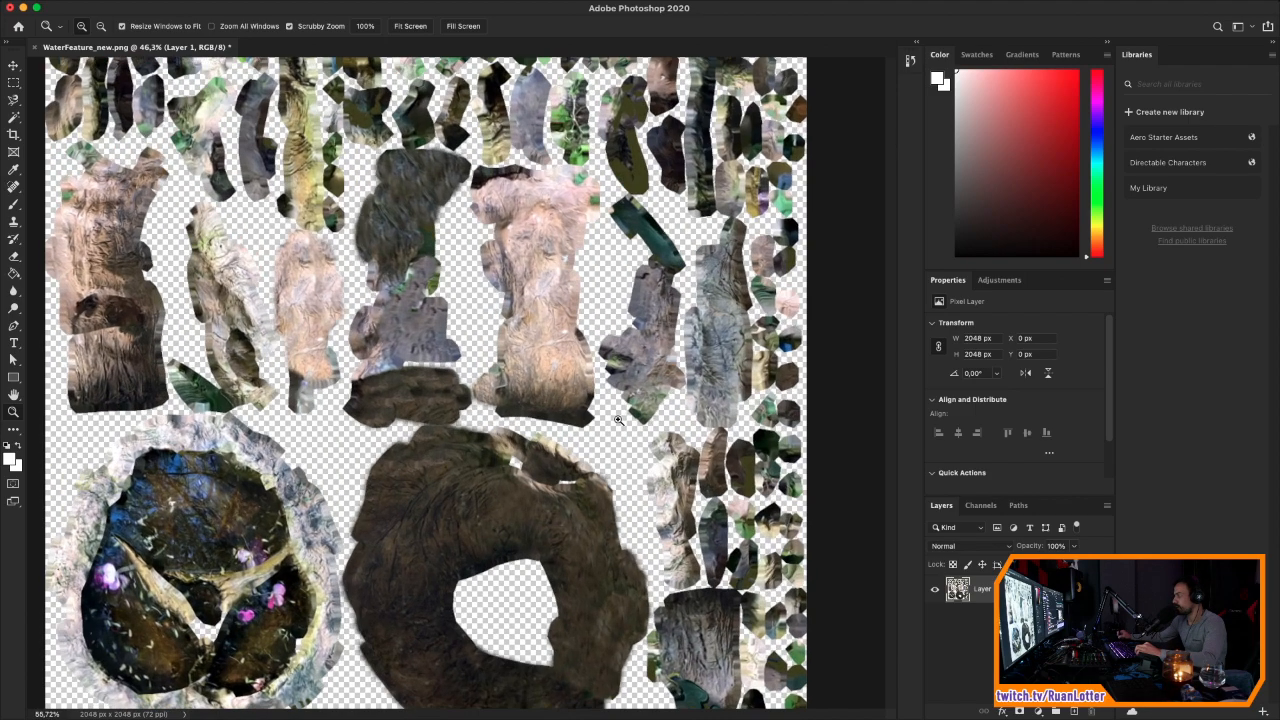
pyautogui.keyDown('alt'); pyautogui.scroll(8, 618, 420); pyautogui.keyUp('alt')
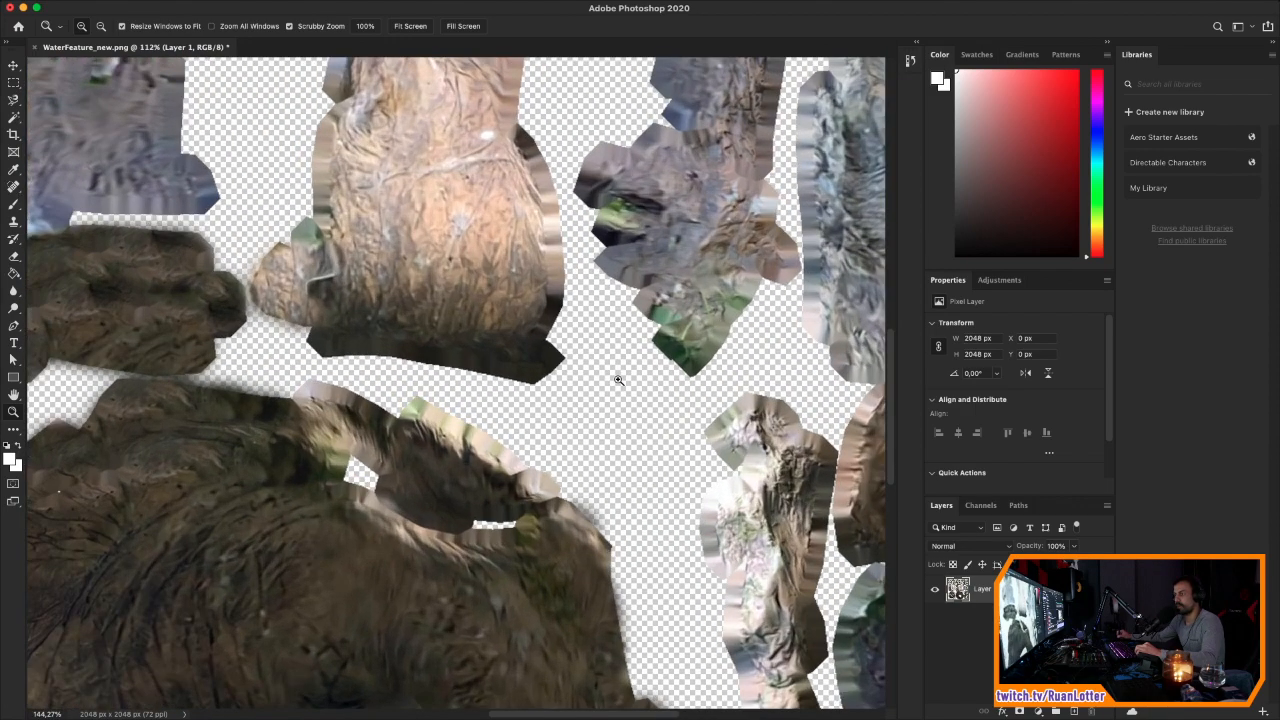
pyautogui.keyDown('alt'); pyautogui.scroll(1, 618, 380); pyautogui.keyUp('alt')
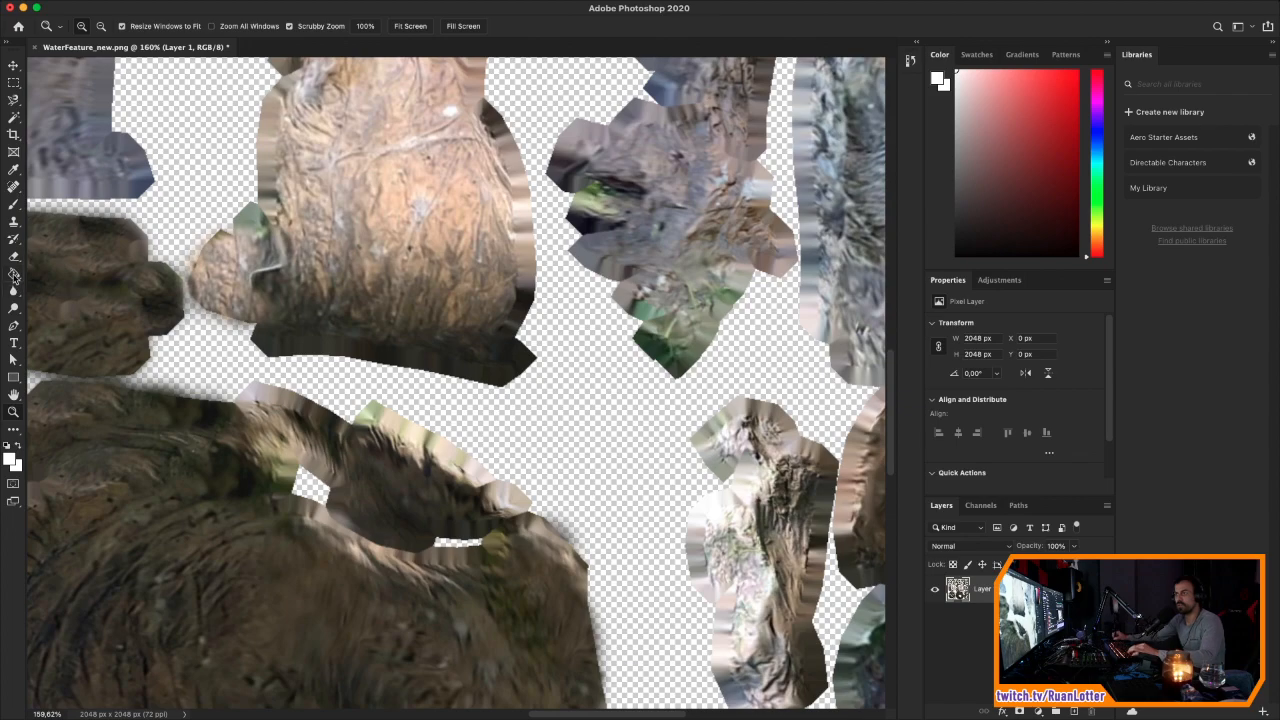
pyautogui.click(14, 222)
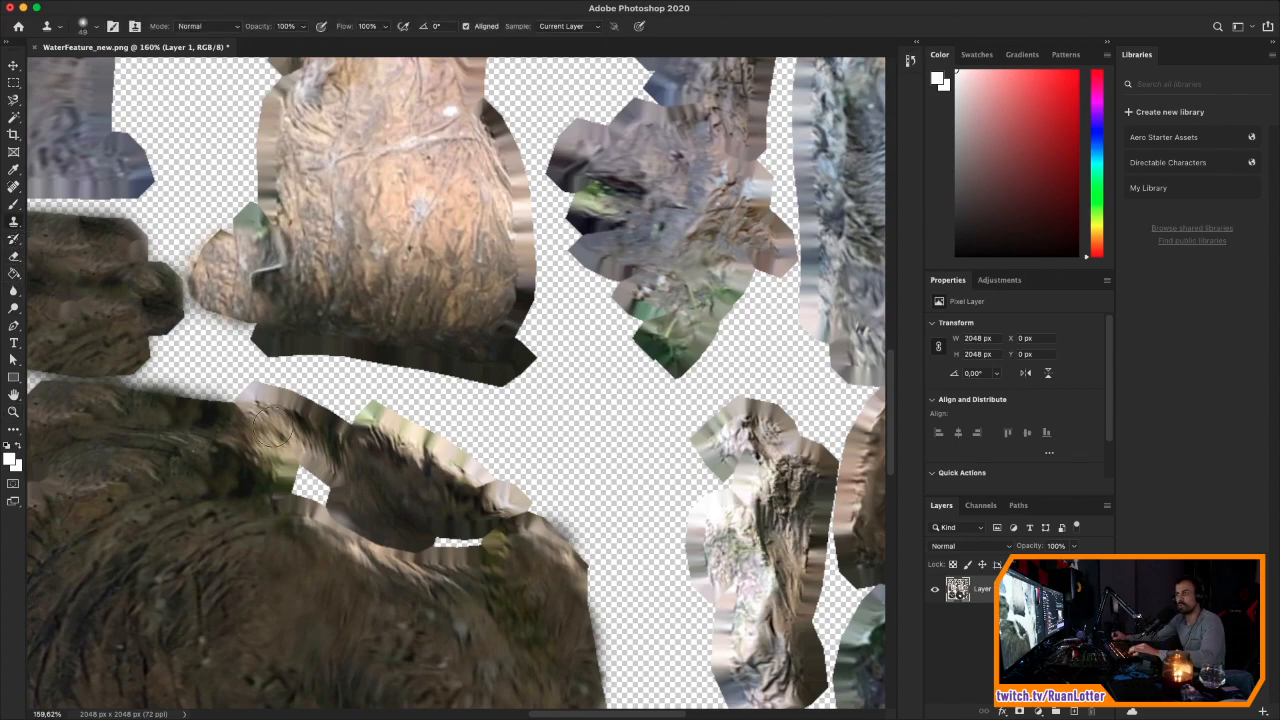
pyautogui.keyDown('alt'); pyautogui.click(185, 453); pyautogui.keyUp('alt')
pyautogui.moveTo(259, 457)
pyautogui.mouseDown()
pyautogui.moveTo(282, 449)
pyautogui.moveTo(322, 490)
pyautogui.mouseUp()
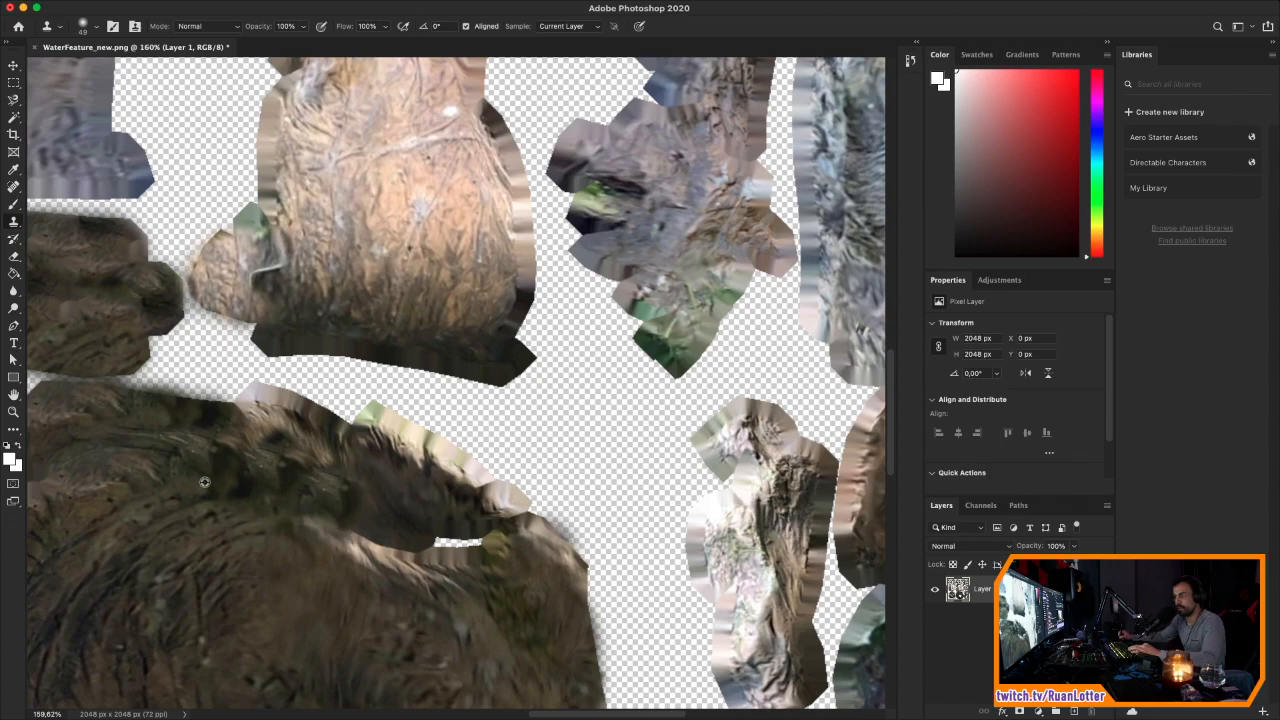
pyautogui.moveTo(349, 533)
pyautogui.mouseDown()
pyautogui.moveTo(381, 547)
pyautogui.moveTo(490, 540)
pyautogui.mouseUp()
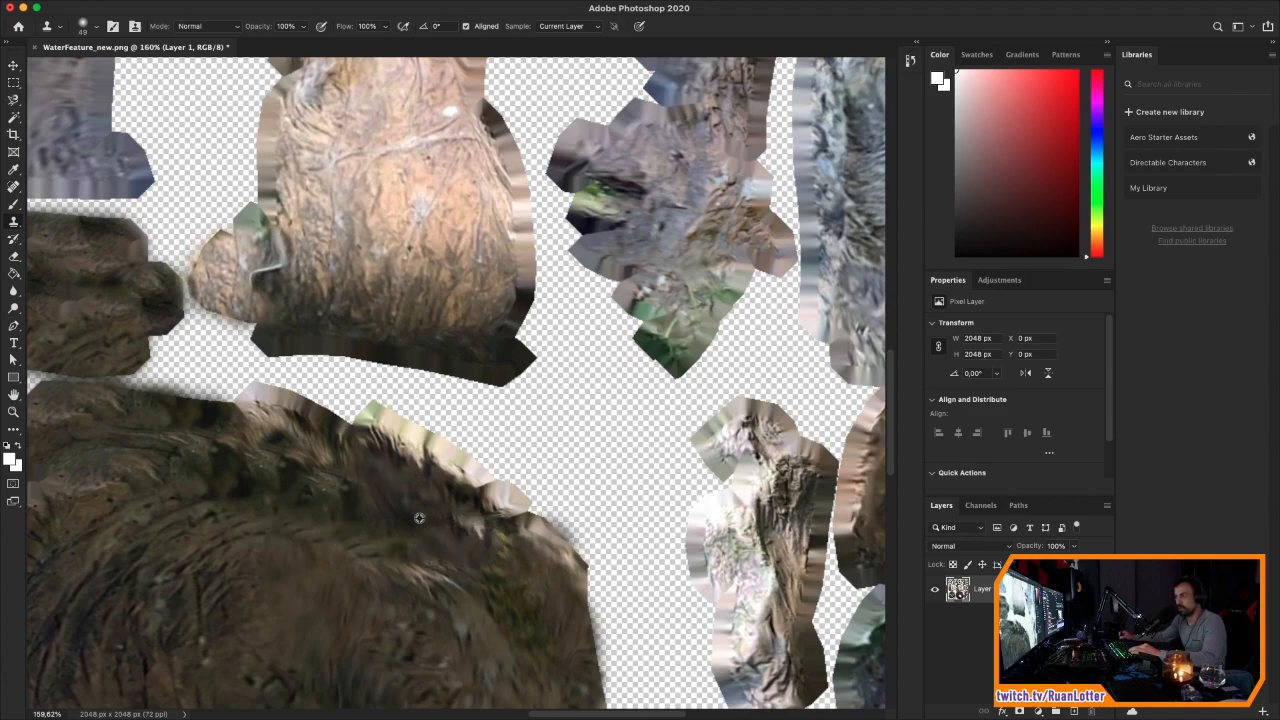
# Step: Cover the pale and green stretched border along the ring island's upper-right outer rim with cloned bark texture
pyautogui.keyDown('alt'); pyautogui.click(182, 481); pyautogui.keyUp('alt')
pyautogui.moveTo(247, 404); pyautogui.dragTo(240, 404)
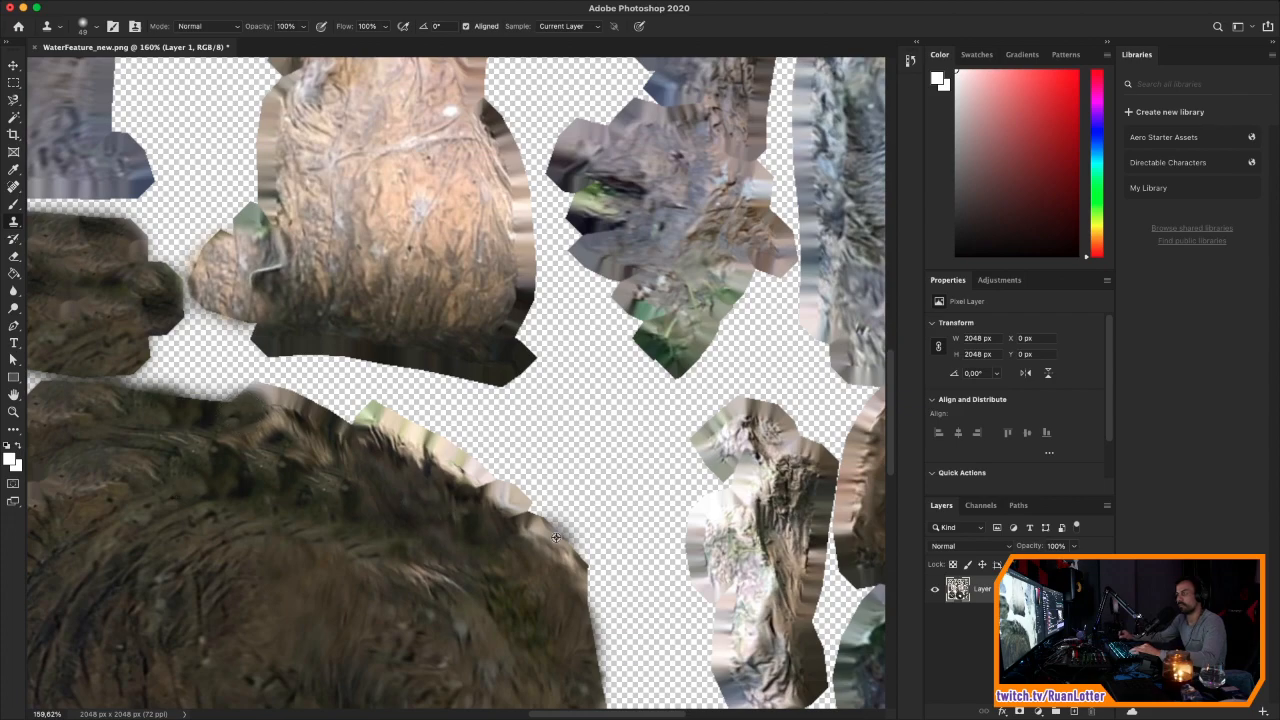
pyautogui.keyDown('alt'); pyautogui.click(390, 532); pyautogui.keyUp('alt')
pyautogui.moveTo(524, 525)
pyautogui.mouseDown()
pyautogui.moveTo(545, 522)
pyautogui.moveTo(572, 578)
pyautogui.mouseUp()
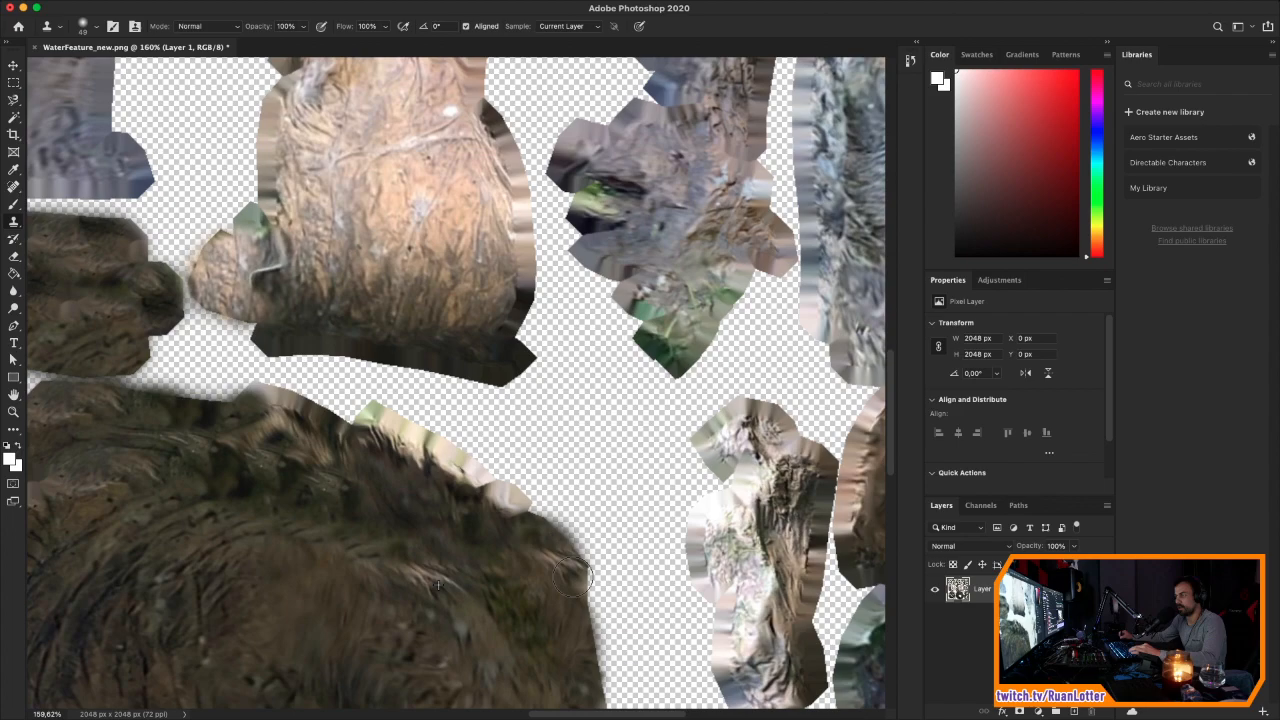
pyautogui.moveTo(480, 505)
pyautogui.mouseDown()
pyautogui.moveTo(505, 500)
pyautogui.moveTo(425, 462)
pyautogui.moveTo(445, 465)
pyautogui.moveTo(395, 425)
pyautogui.moveTo(371, 420)
pyautogui.moveTo(350, 436)
pyautogui.moveTo(263, 410)
pyautogui.moveTo(160, 405)
pyautogui.mouseUp()
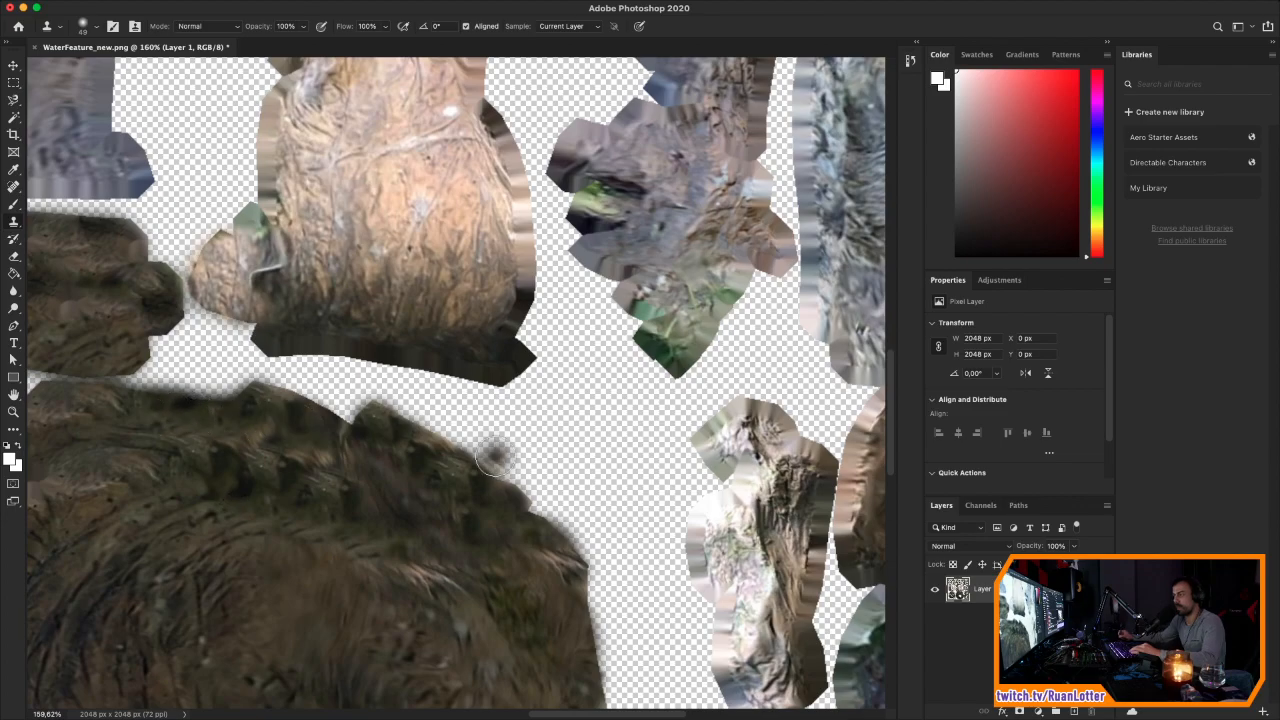
pyautogui.click(15, 413)
pyautogui.moveTo(505, 332); pyautogui.dragTo(434, 443)
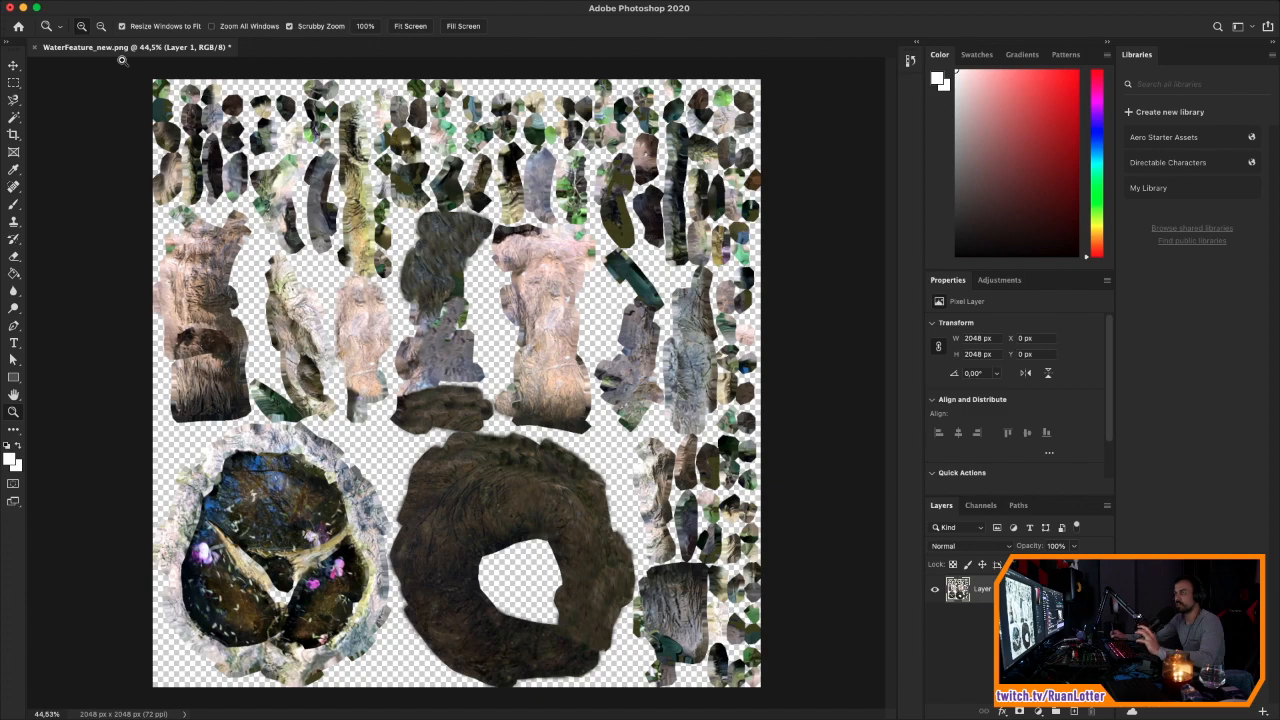
# Step: Save the retouched texture as a PNG copy named WaterFeature_new2.png in the WaterFeature folder, with the large file size option
pyautogui.click(105, 9)
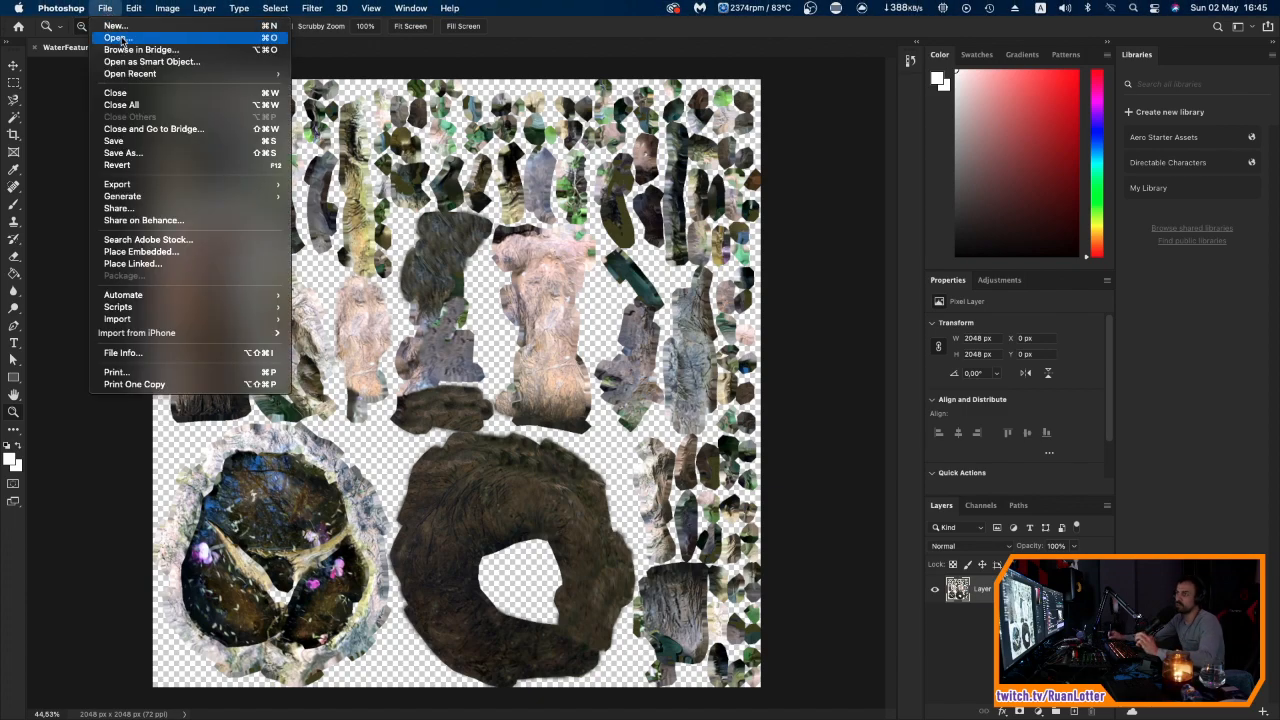
pyautogui.click(146, 157)
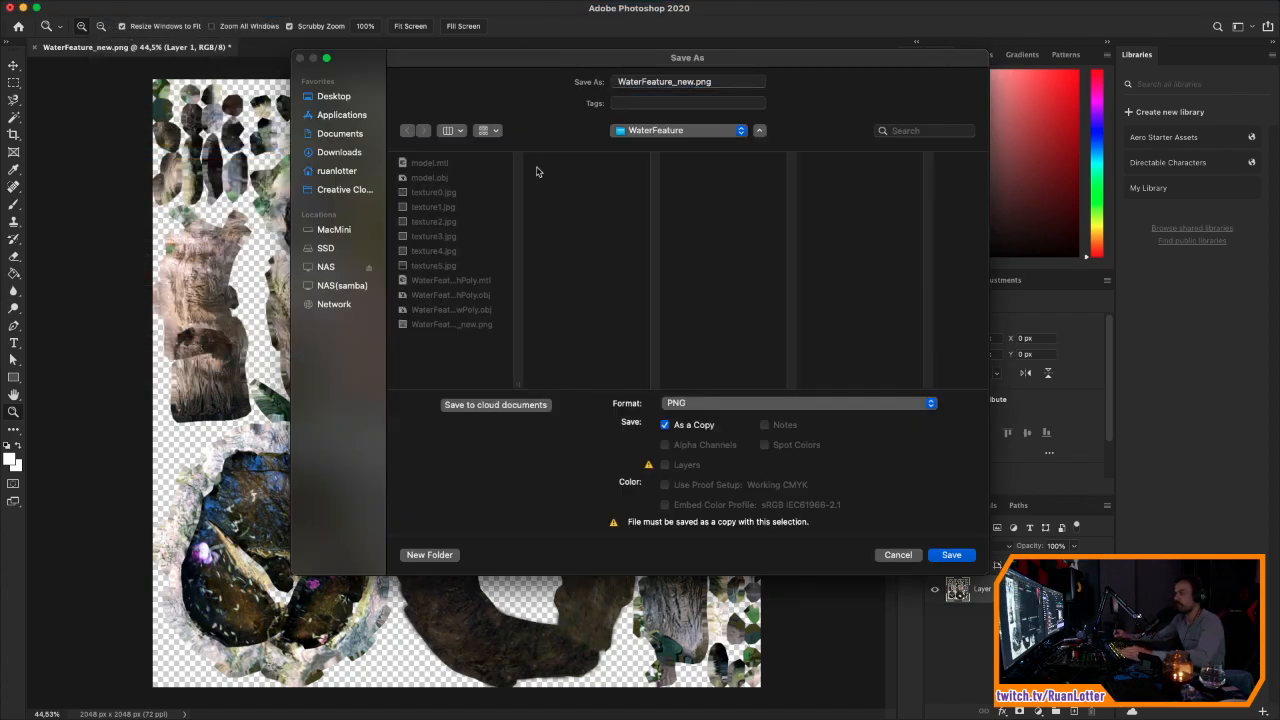
pyautogui.click(694, 83)
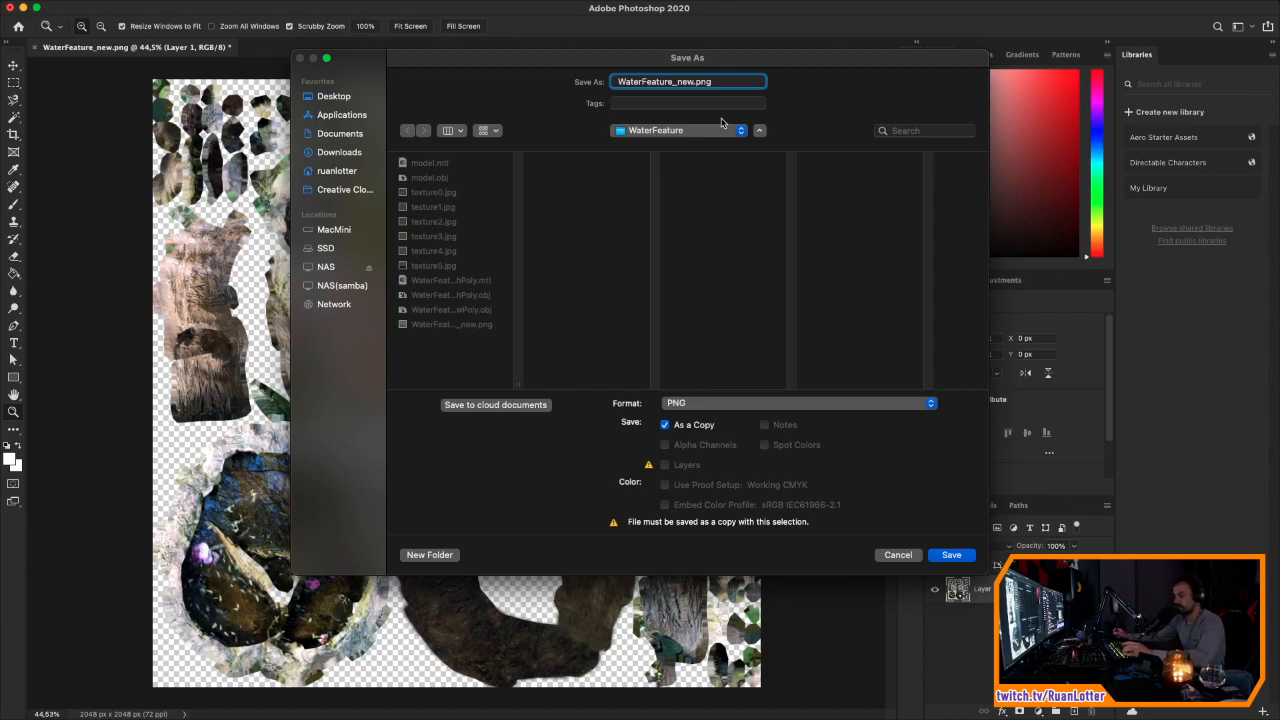
pyautogui.click(948, 556)
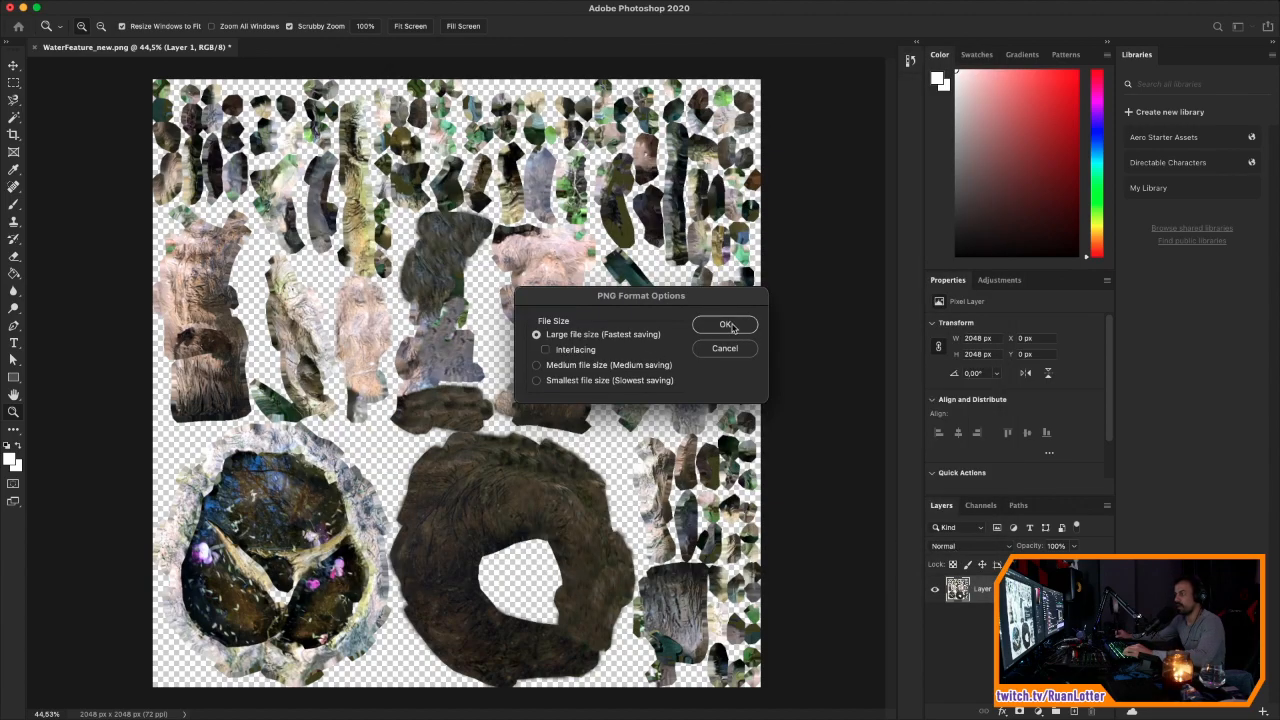
pyautogui.click(728, 326)
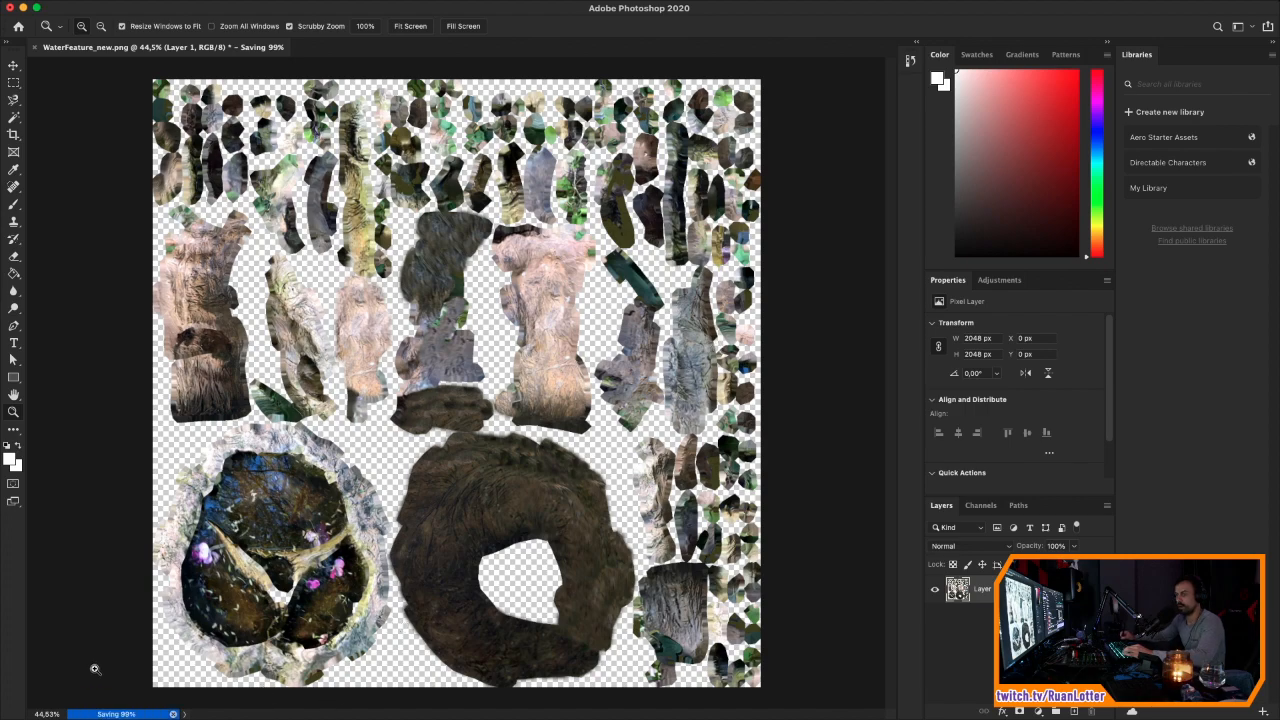
# Step: Compare WaterFeature_new.png and WaterFeature_new2.png side by side in a Finder preview of the WaterFeature folder
pyautogui.click(35, 695)
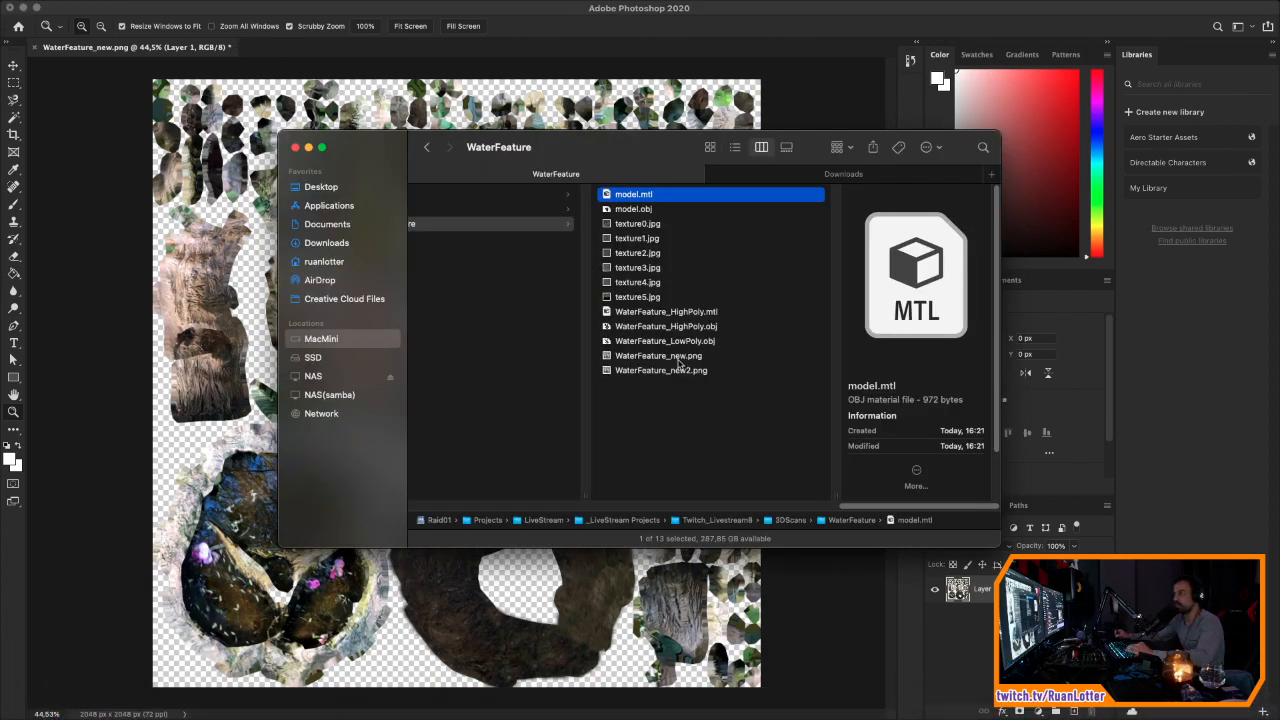
pyautogui.click(664, 405)
pyautogui.click(760, 362)
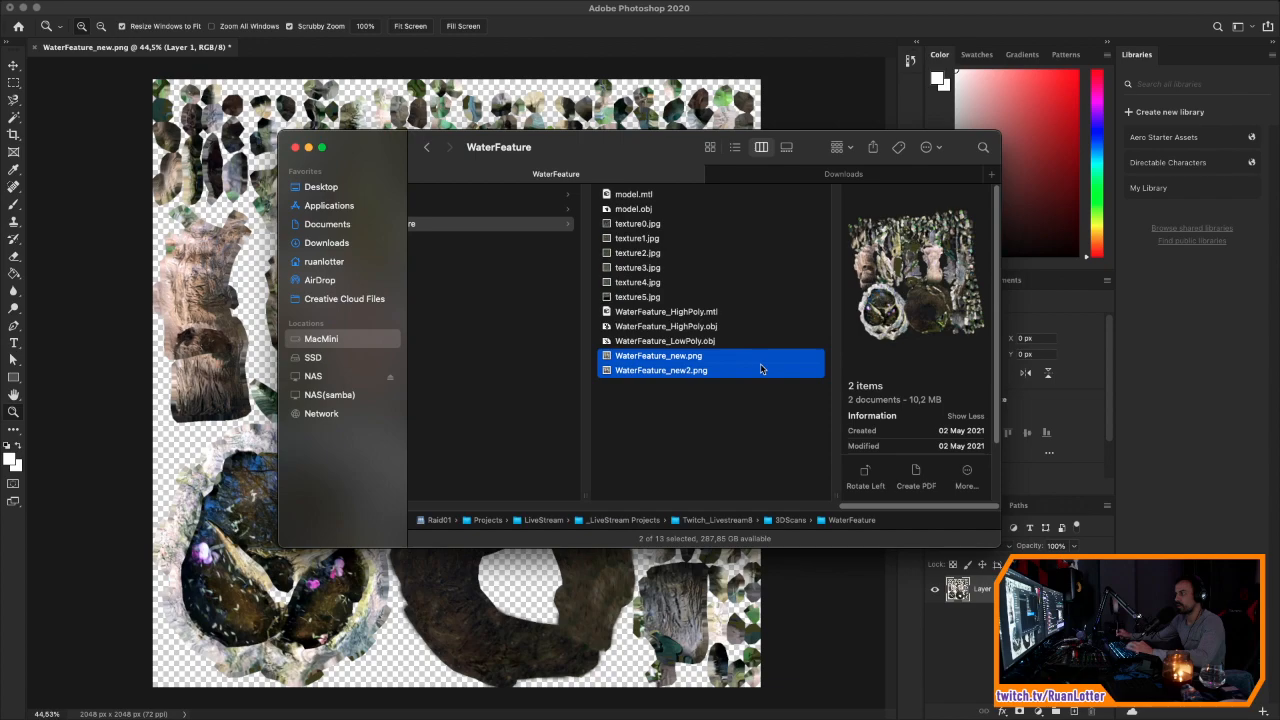
pyautogui.press('space')
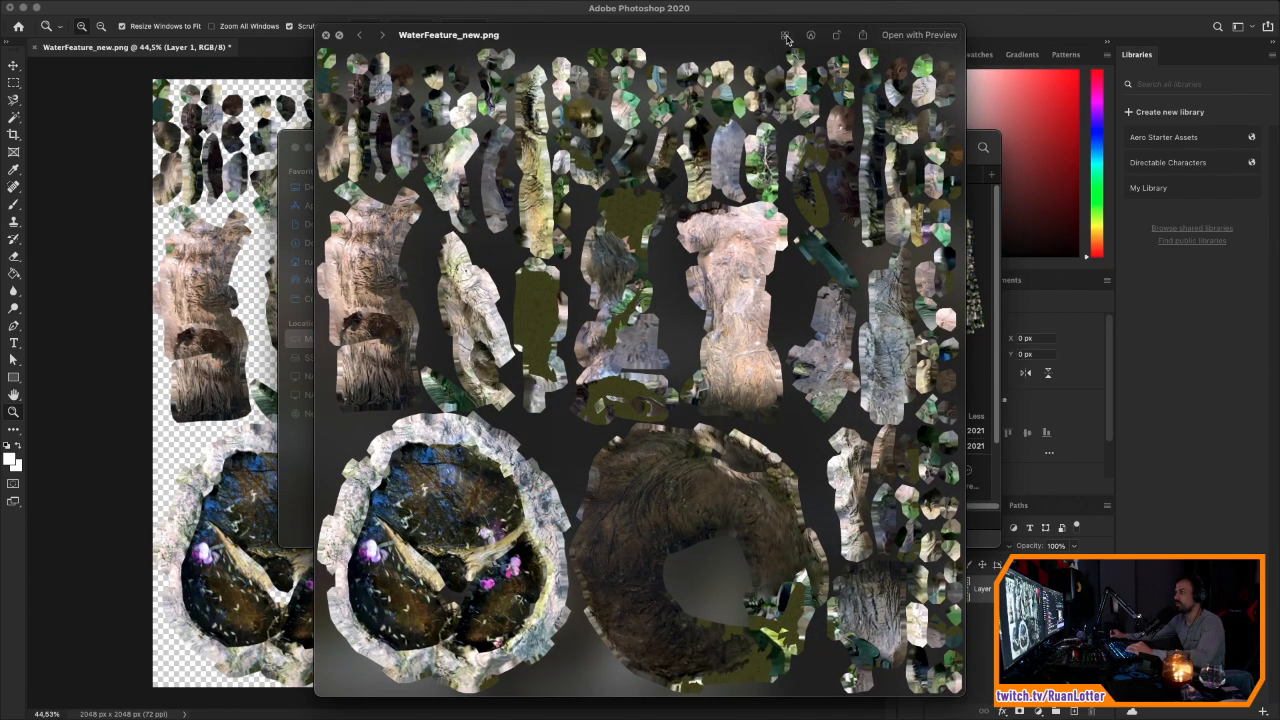
pyautogui.click(786, 38)
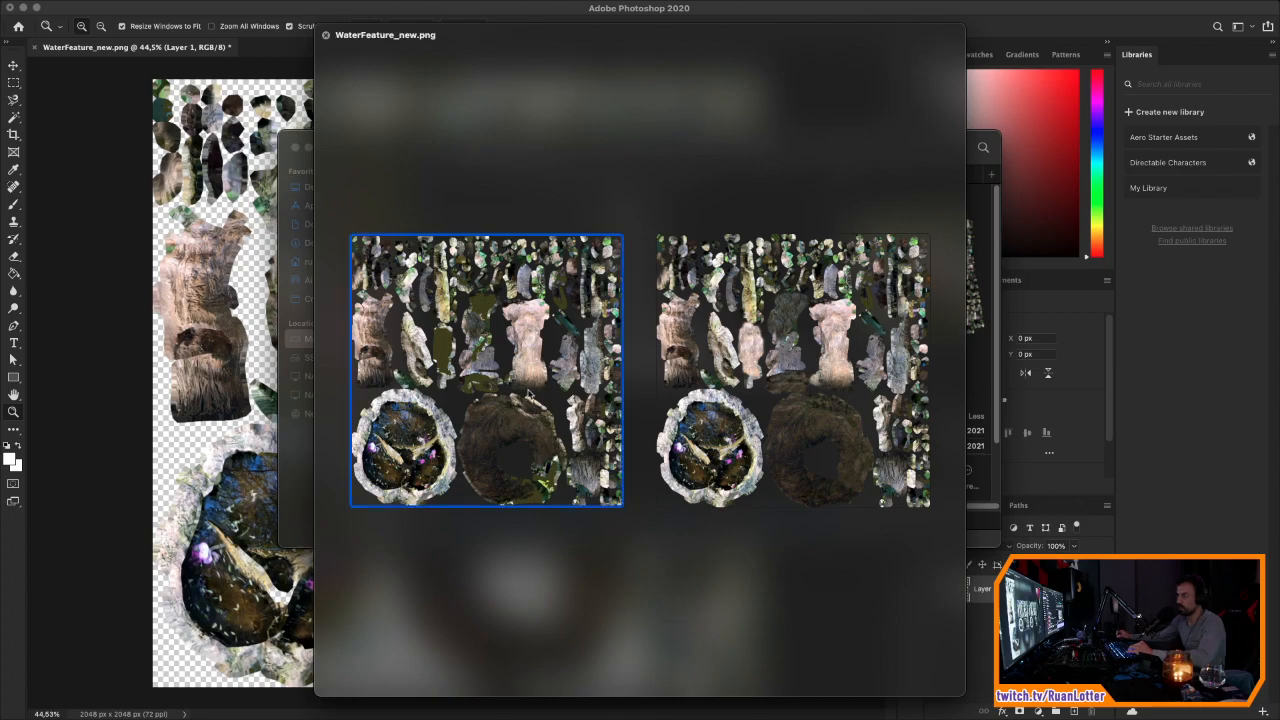
pyautogui.press('space')
pyautogui.click(84, 508)
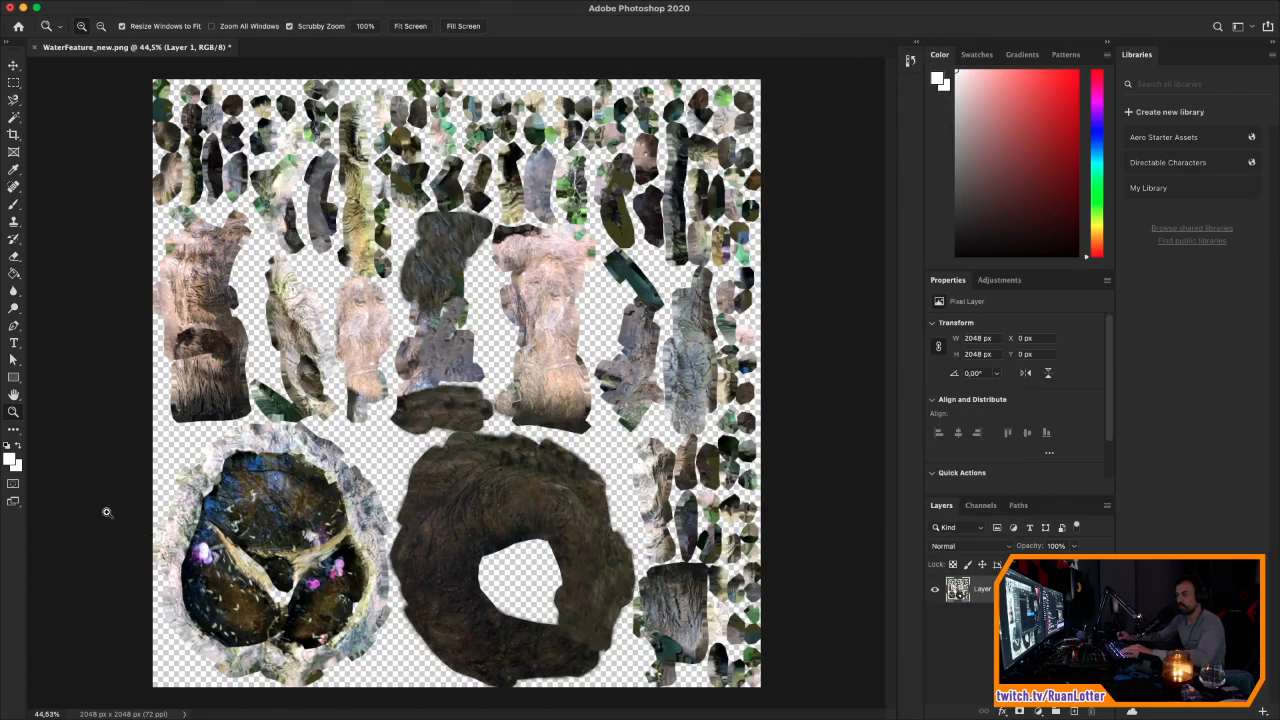
# Step: Switch to Blender, deselect the UV faces and return WaterFeature_LowPoly to Object Mode
pyautogui.click(381, 692)
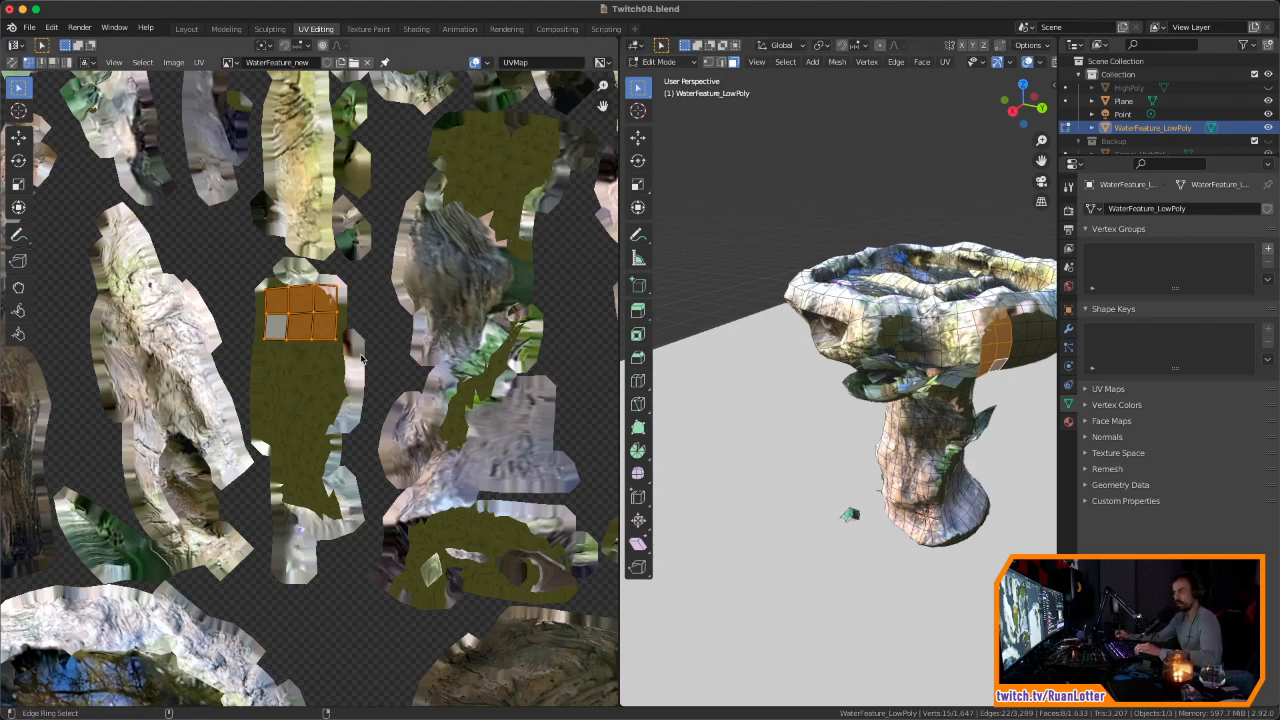
pyautogui.hotkey('alt', 'a')
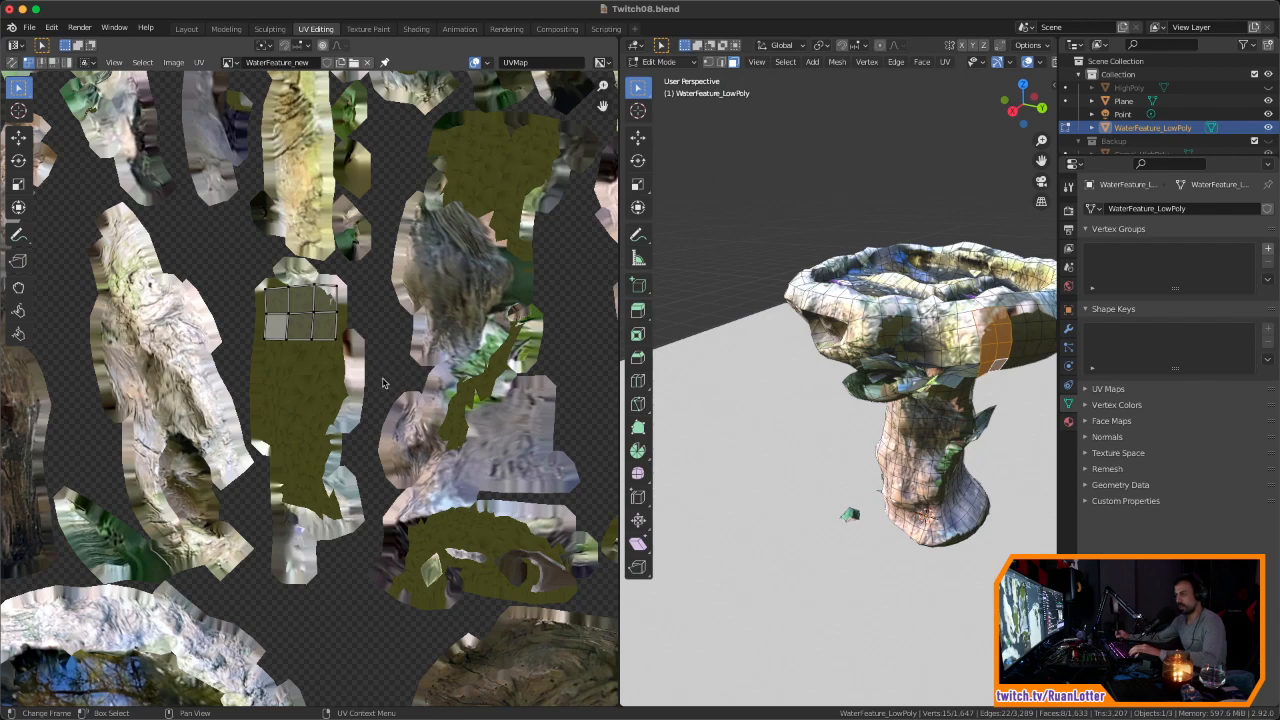
pyautogui.press('Tab')
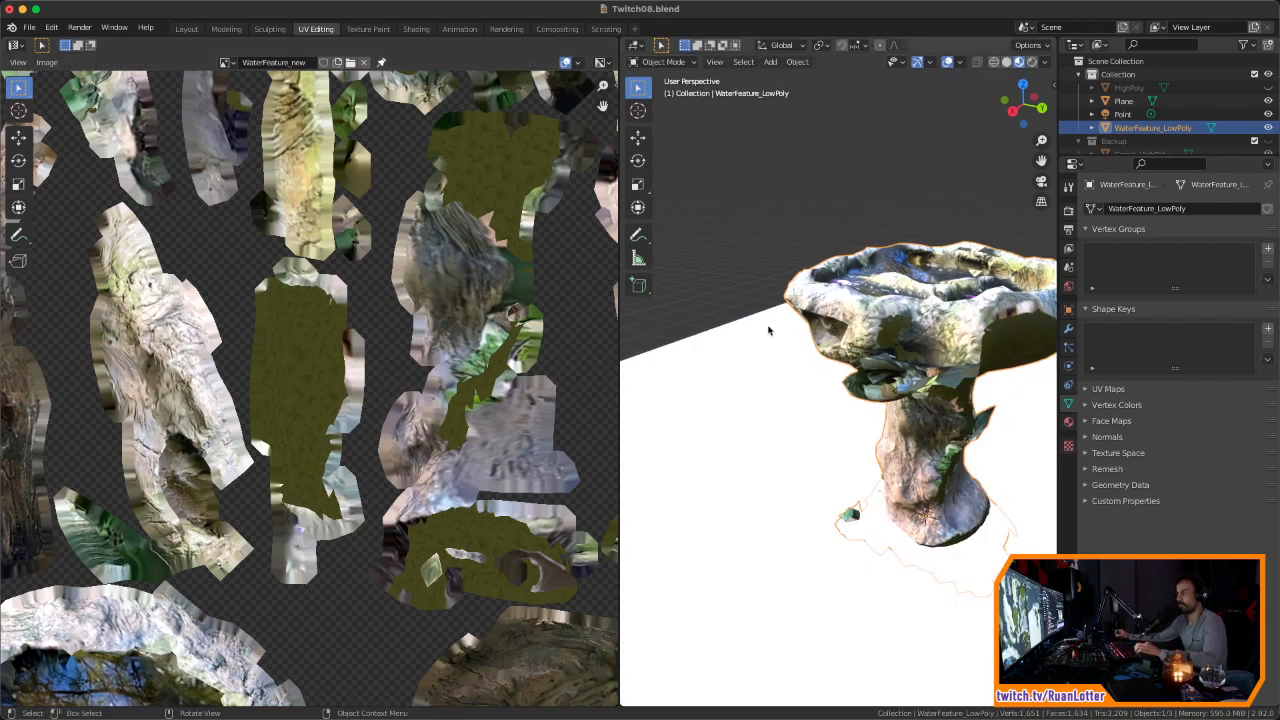
# Step: Examine the olive and green patches of the original bake in the UV image and on the birdbath in the Layout workspace
pyautogui.keyDown('ctrl'); pyautogui.moveTo(382, 440); pyautogui.dragTo(354, 452, button='middle'); pyautogui.keyUp('ctrl')
pyautogui.scroll(-1, 352, 448)
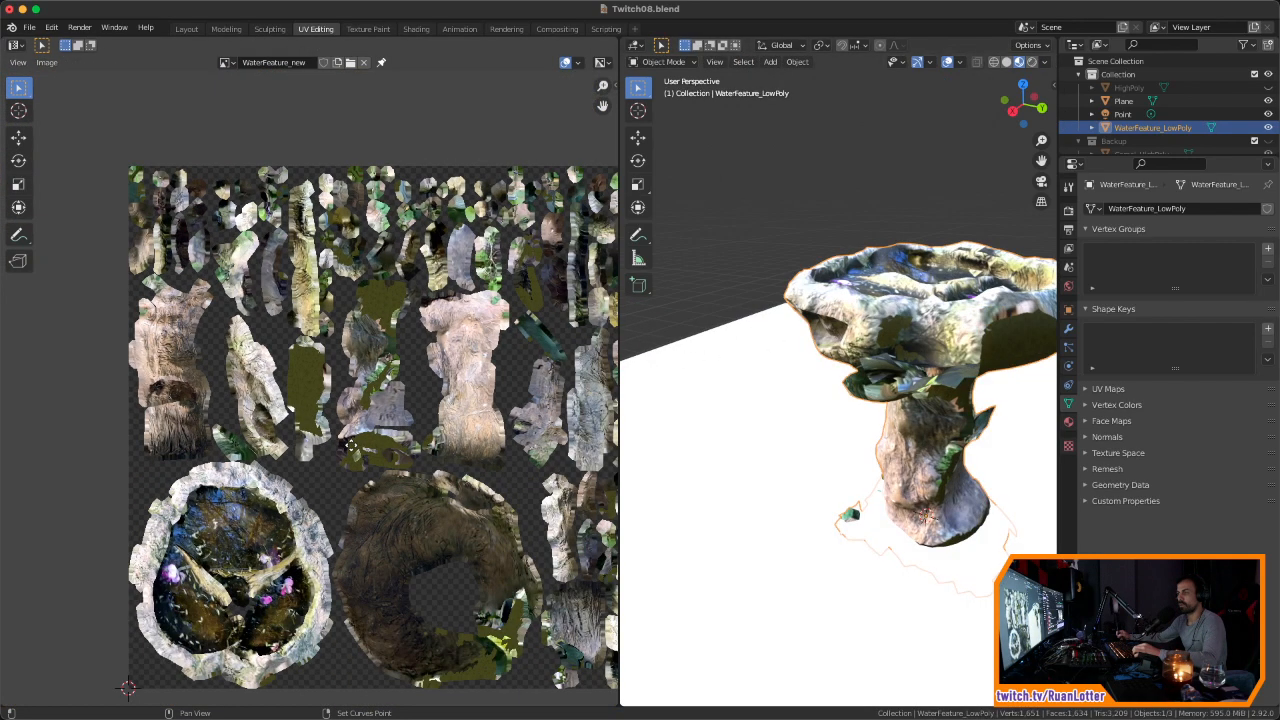
pyautogui.moveTo(351, 445); pyautogui.dragTo(294, 400, button='middle')
pyautogui.moveTo(826, 369); pyautogui.dragTo(886, 382, button='middle')
pyautogui.scroll(-2, 891, 414)
pyautogui.scroll(1, 849, 363)
pyautogui.click(182, 30)
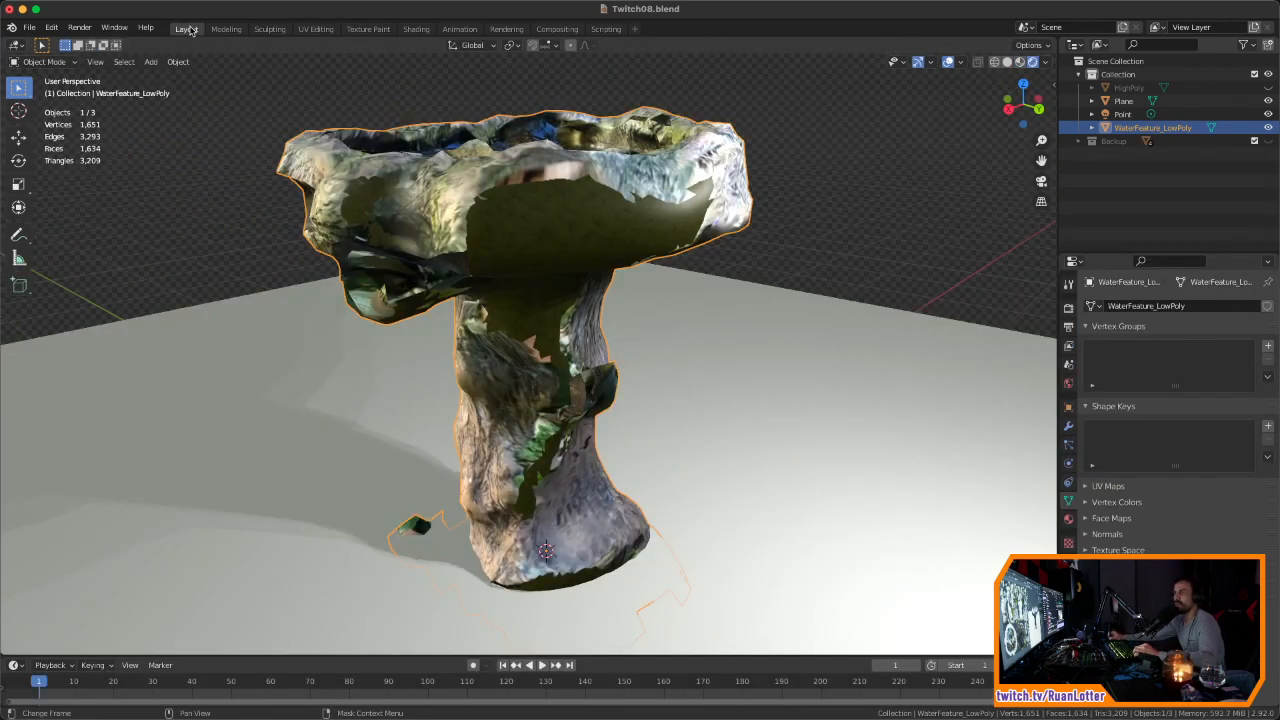
pyautogui.moveTo(667, 378); pyautogui.dragTo(685, 408, button='middle')
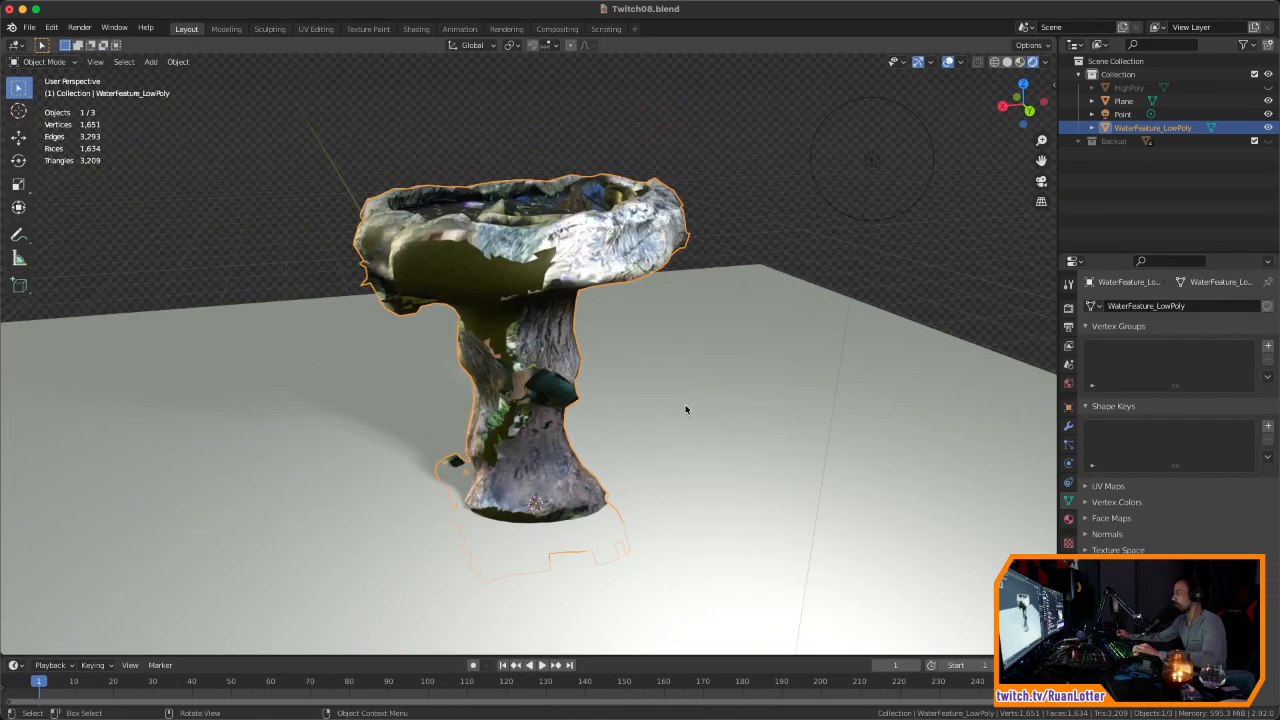
pyautogui.scroll(2, 685, 409)
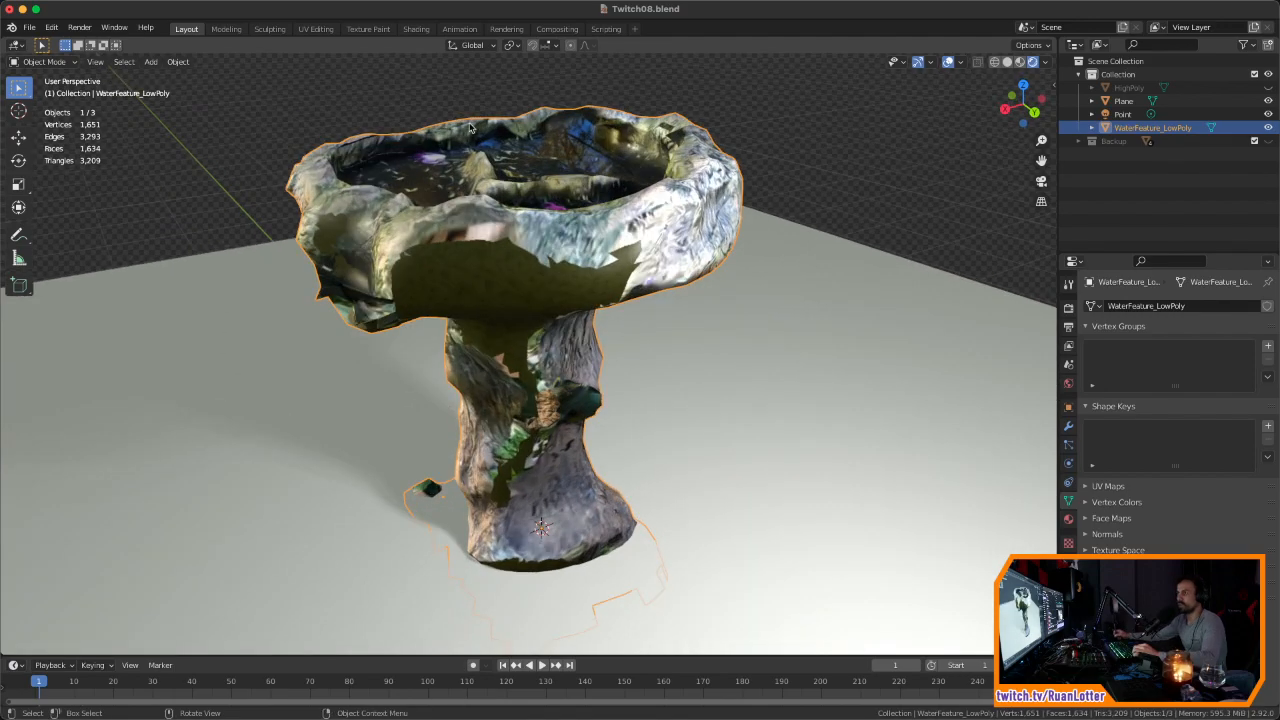
# Step: Load WaterFeature_new2.png into the image texture node feeding the base color of the birdbath's Default OBJ.002 material
pyautogui.click(415, 30)
pyautogui.scroll(-2, 443, 491)
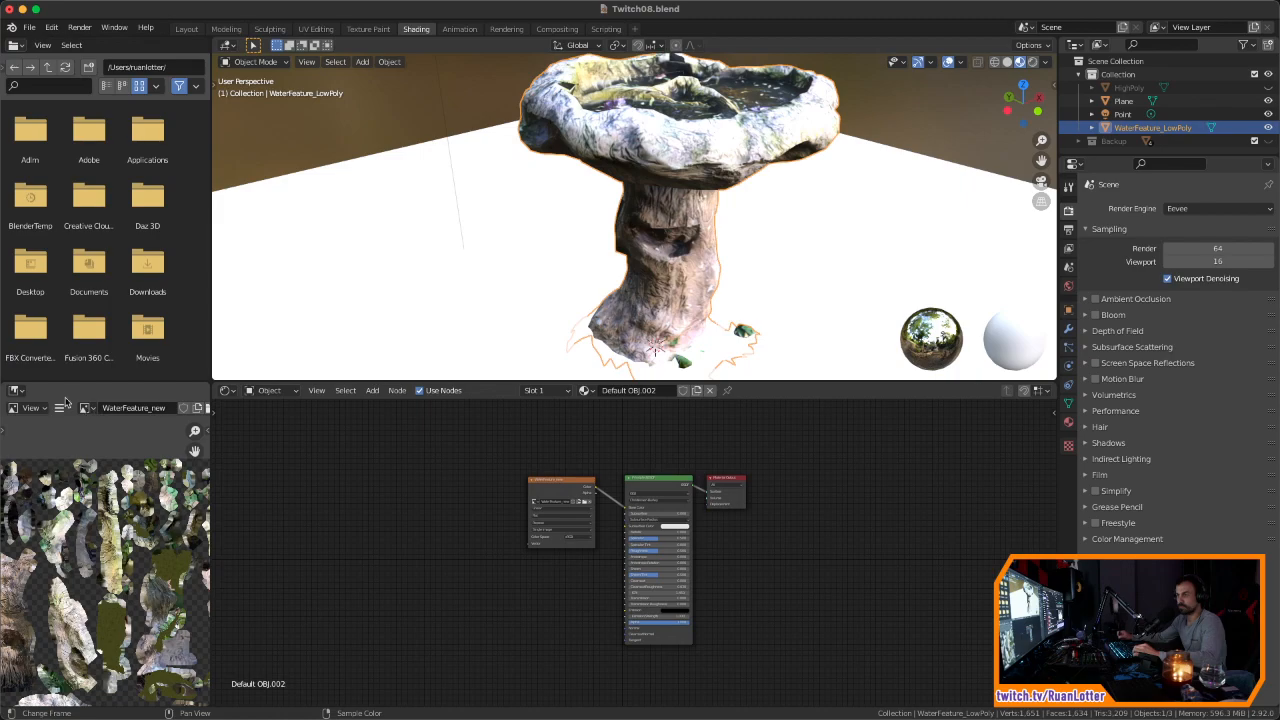
pyautogui.moveTo(514, 494); pyautogui.dragTo(678, 470, button='middle')
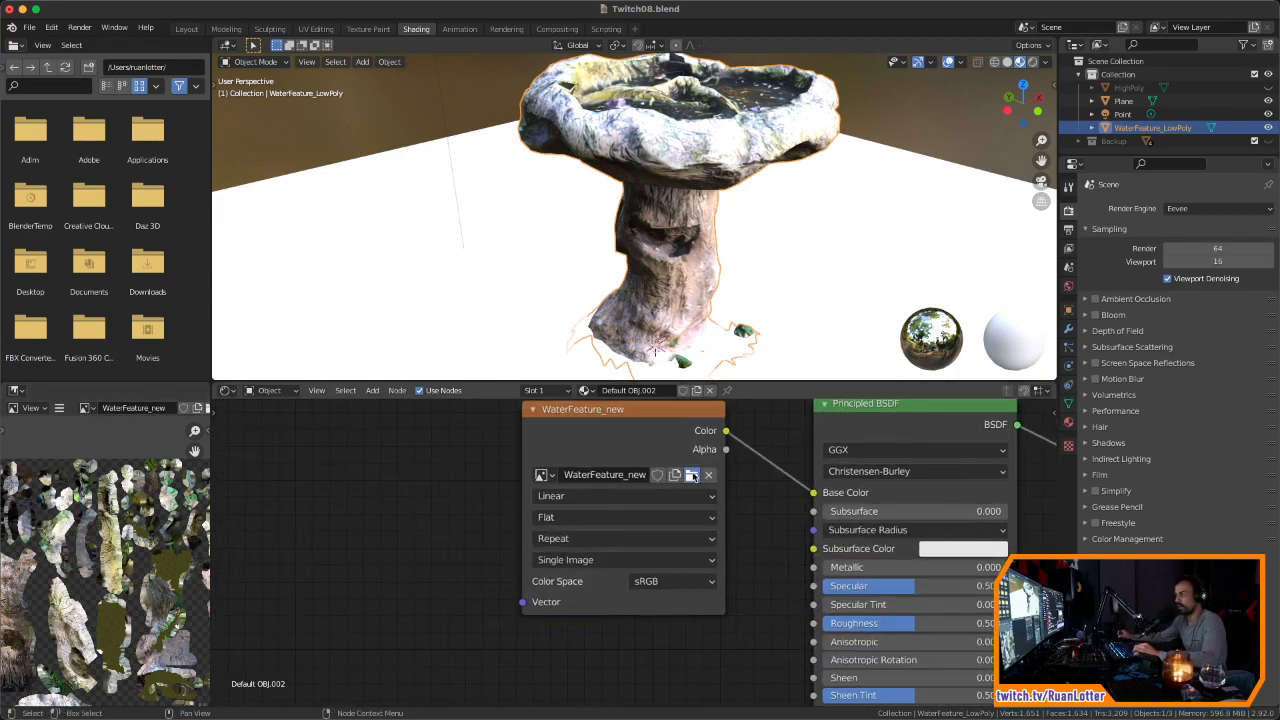
pyautogui.click(692, 476)
pyautogui.click(700, 328)
pyautogui.click(953, 586)
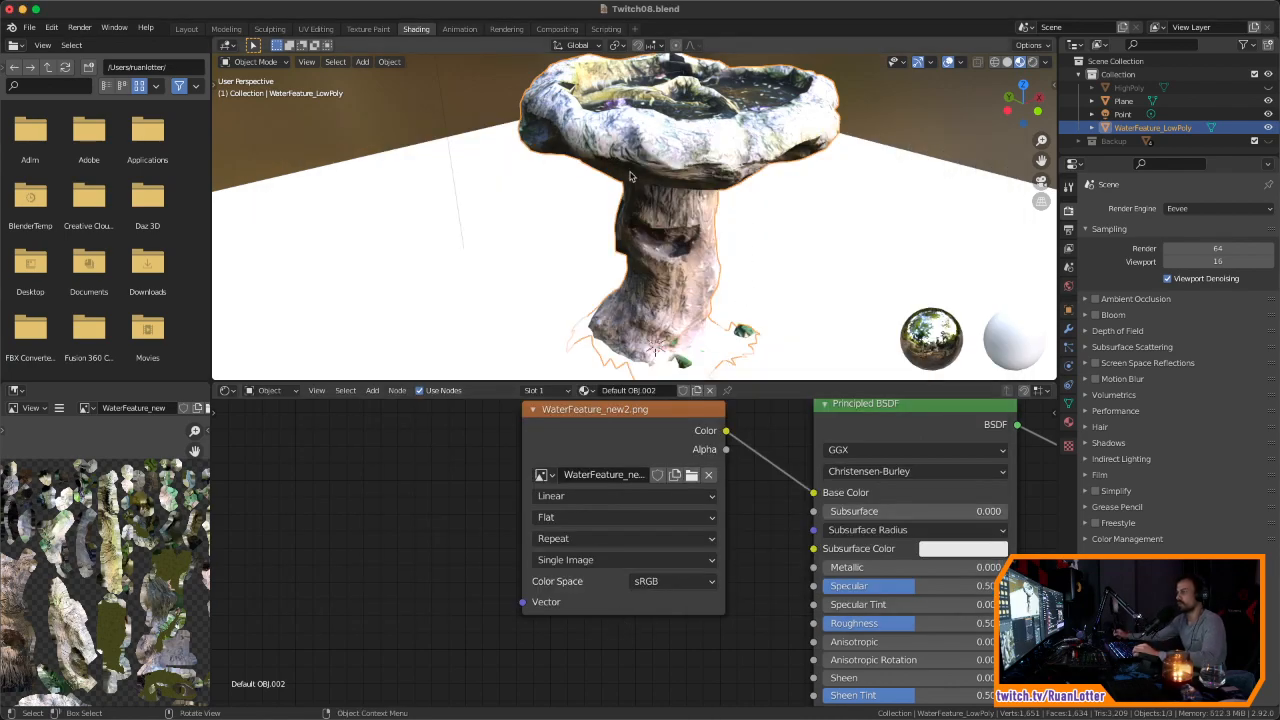
# Step: Examine the repaired bark patches under the basin's rim and on the stem in the Layout workspace
pyautogui.click(188, 29)
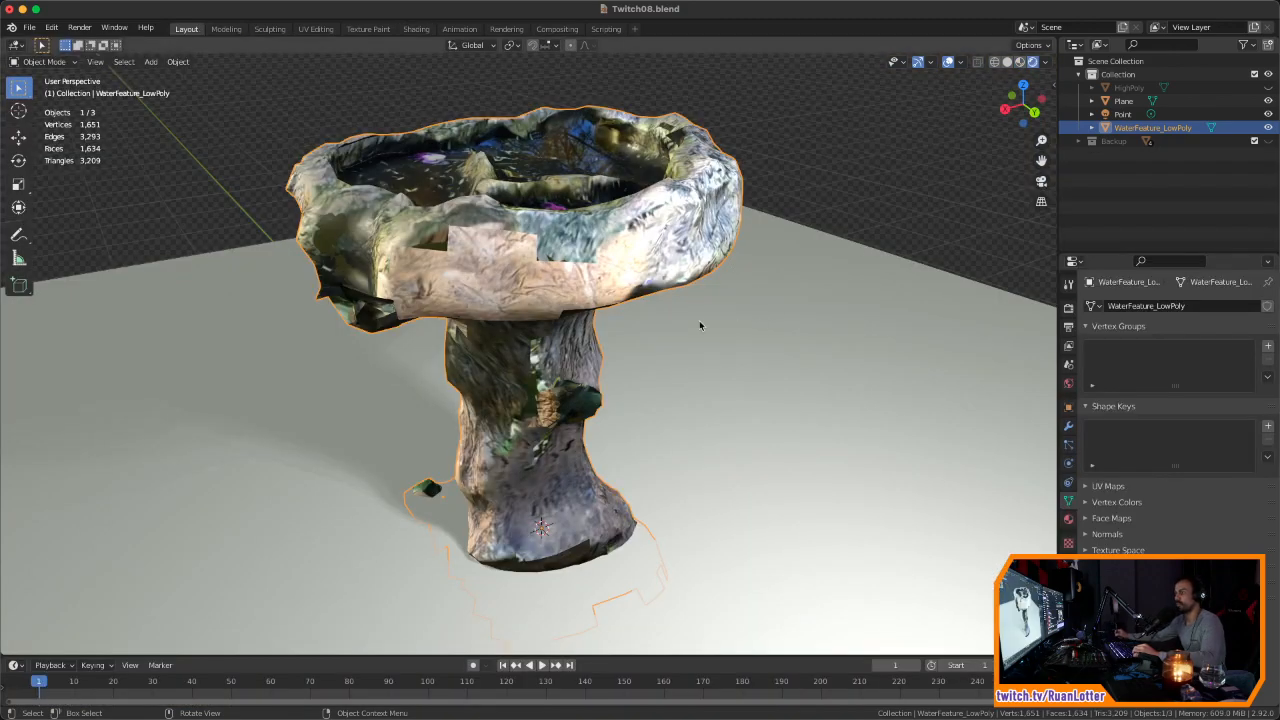
pyautogui.moveTo(740, 270); pyautogui.dragTo(681, 306, button='middle')
pyautogui.scroll(2, 600, 300)
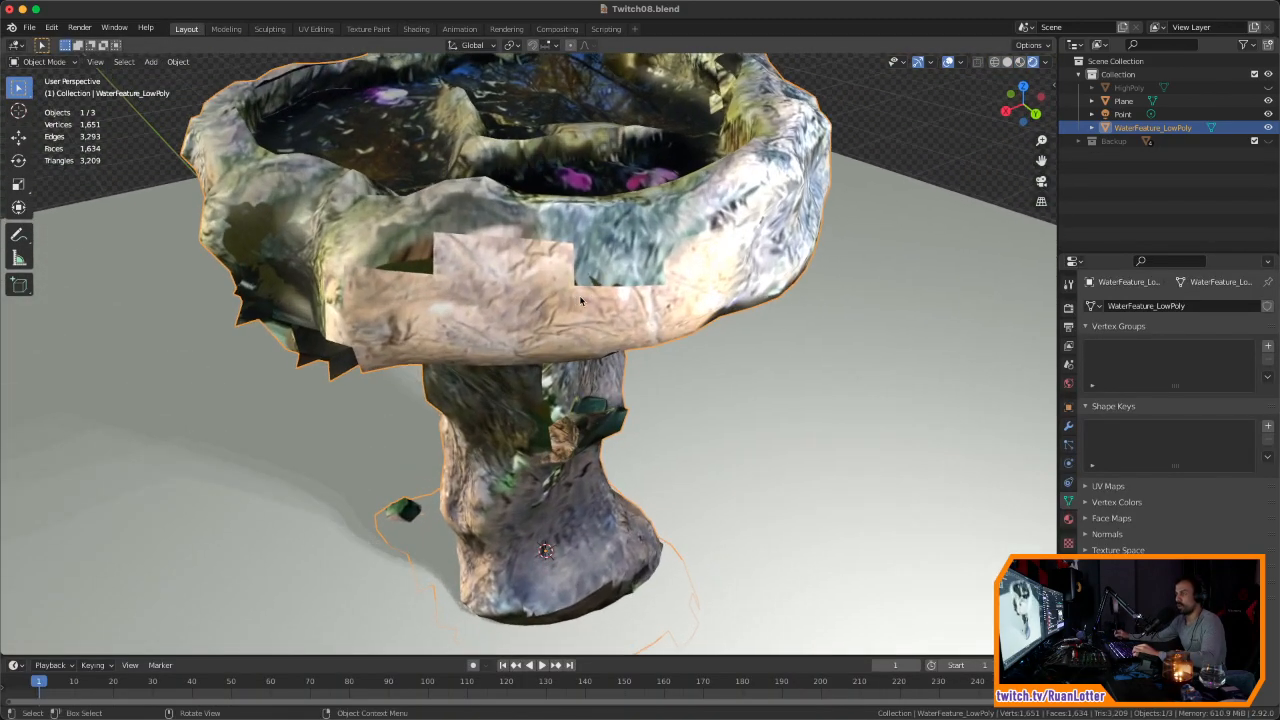
pyautogui.moveTo(520, 285); pyautogui.dragTo(538, 178, button='middle')
pyautogui.scroll(-3, 595, 267)
pyautogui.moveTo(700, 330)
pyautogui.mouseDown(button='middle')
pyautogui.moveTo(717, 337)
pyautogui.moveTo(729, 294)
pyautogui.moveTo(715, 291)
pyautogui.moveTo(734, 306)
pyautogui.moveTo(680, 314)
pyautogui.moveTo(780, 323)
pyautogui.moveTo(751, 363)
pyautogui.moveTo(720, 331)
pyautogui.mouseUp(button='middle')
pyautogui.scroll(2, 729, 334)
pyautogui.scroll(-2, 720, 331)
# Step: Check the birdbath's low-poly wireframe briefly in Edit Mode, and examine the retextured basin and stem from the other sides
pyautogui.press('Tab')
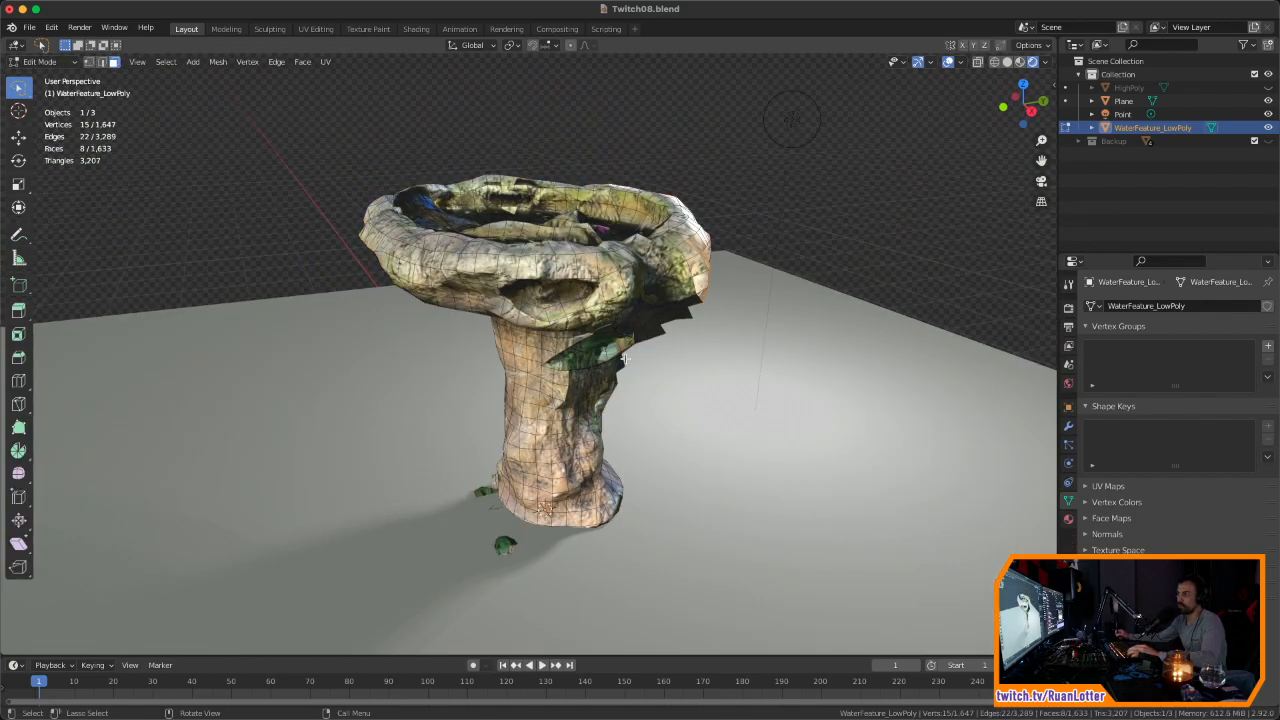
pyautogui.press('Tab')
pyautogui.moveTo(642, 341); pyautogui.dragTo(432, 343, button='middle')
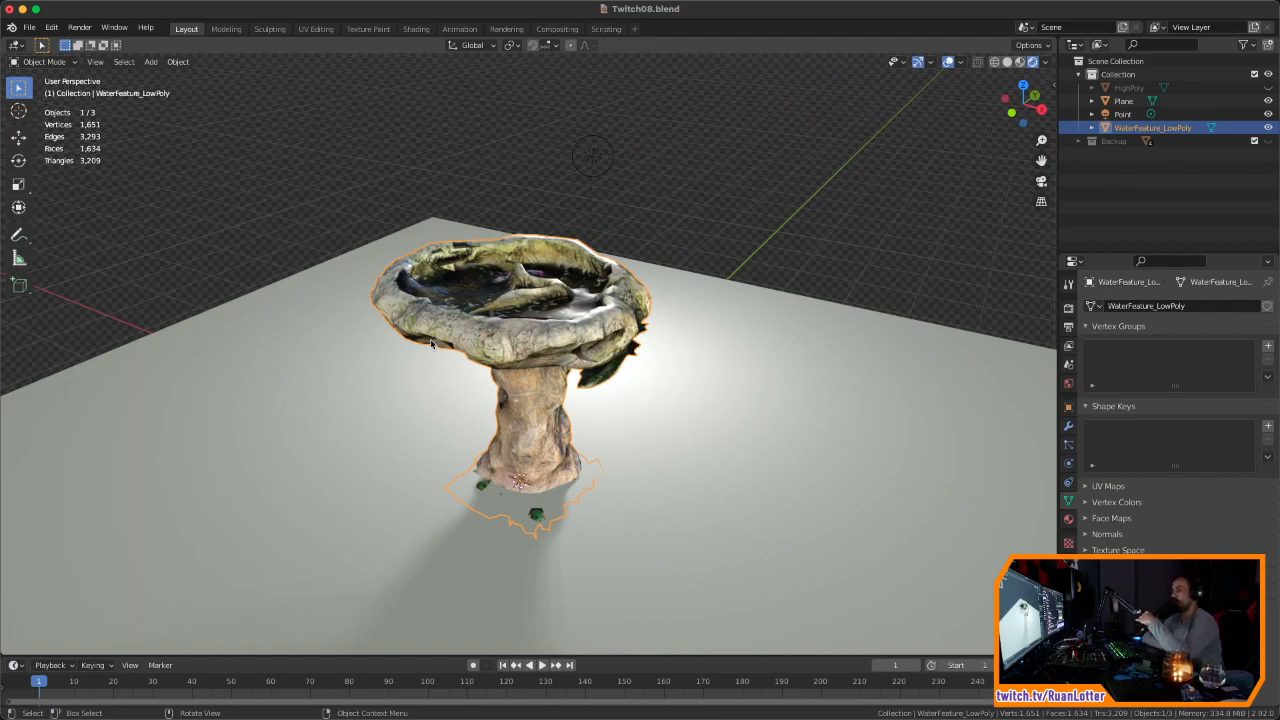
pyautogui.moveTo(543, 387); pyautogui.dragTo(583, 383, button='middle')
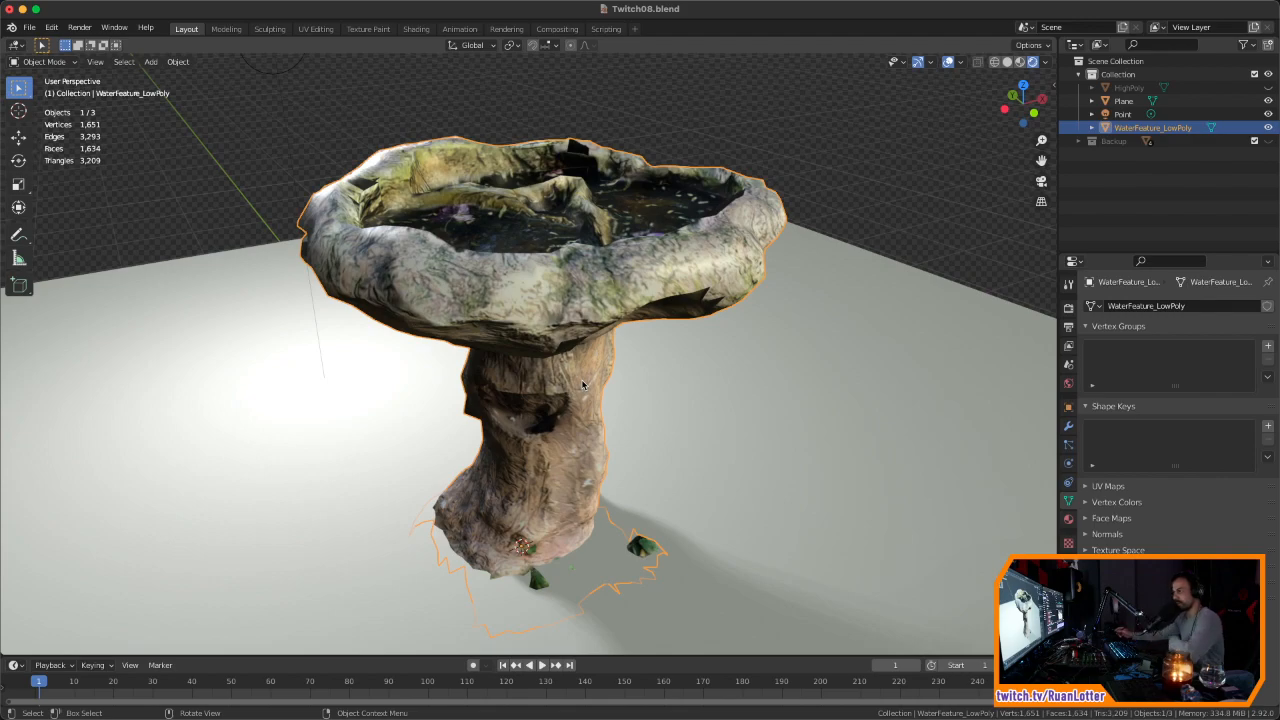
pyautogui.moveTo(537, 409)
pyautogui.mouseDown(button='middle')
pyautogui.moveTo(591, 394)
pyautogui.moveTo(598, 412)
pyautogui.moveTo(517, 413)
pyautogui.moveTo(538, 446)
pyautogui.moveTo(644, 420)
pyautogui.moveTo(600, 430)
pyautogui.moveTo(567, 407)
pyautogui.moveTo(600, 410)
pyautogui.moveTo(562, 398)
pyautogui.moveTo(552, 437)
pyautogui.moveTo(552, 414)
pyautogui.mouseUp(button='middle')
pyautogui.scroll(-3, 598, 412)
pyautogui.scroll(-1, 538, 446)
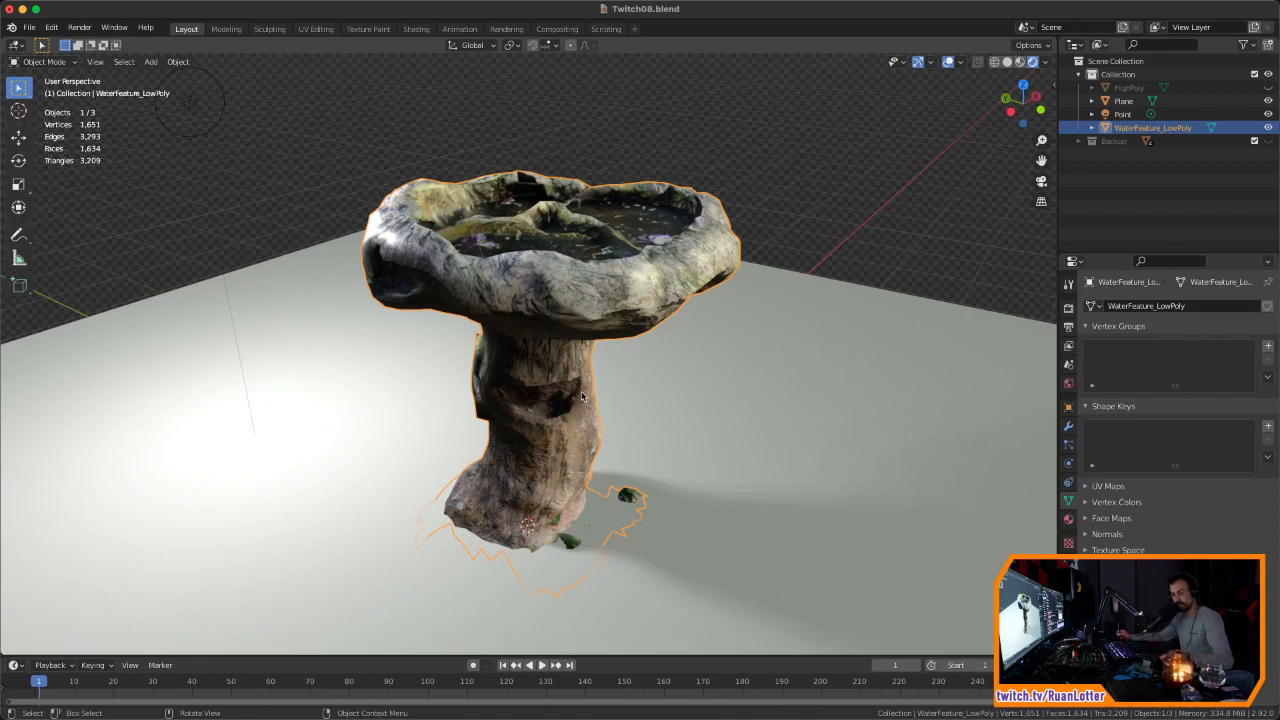